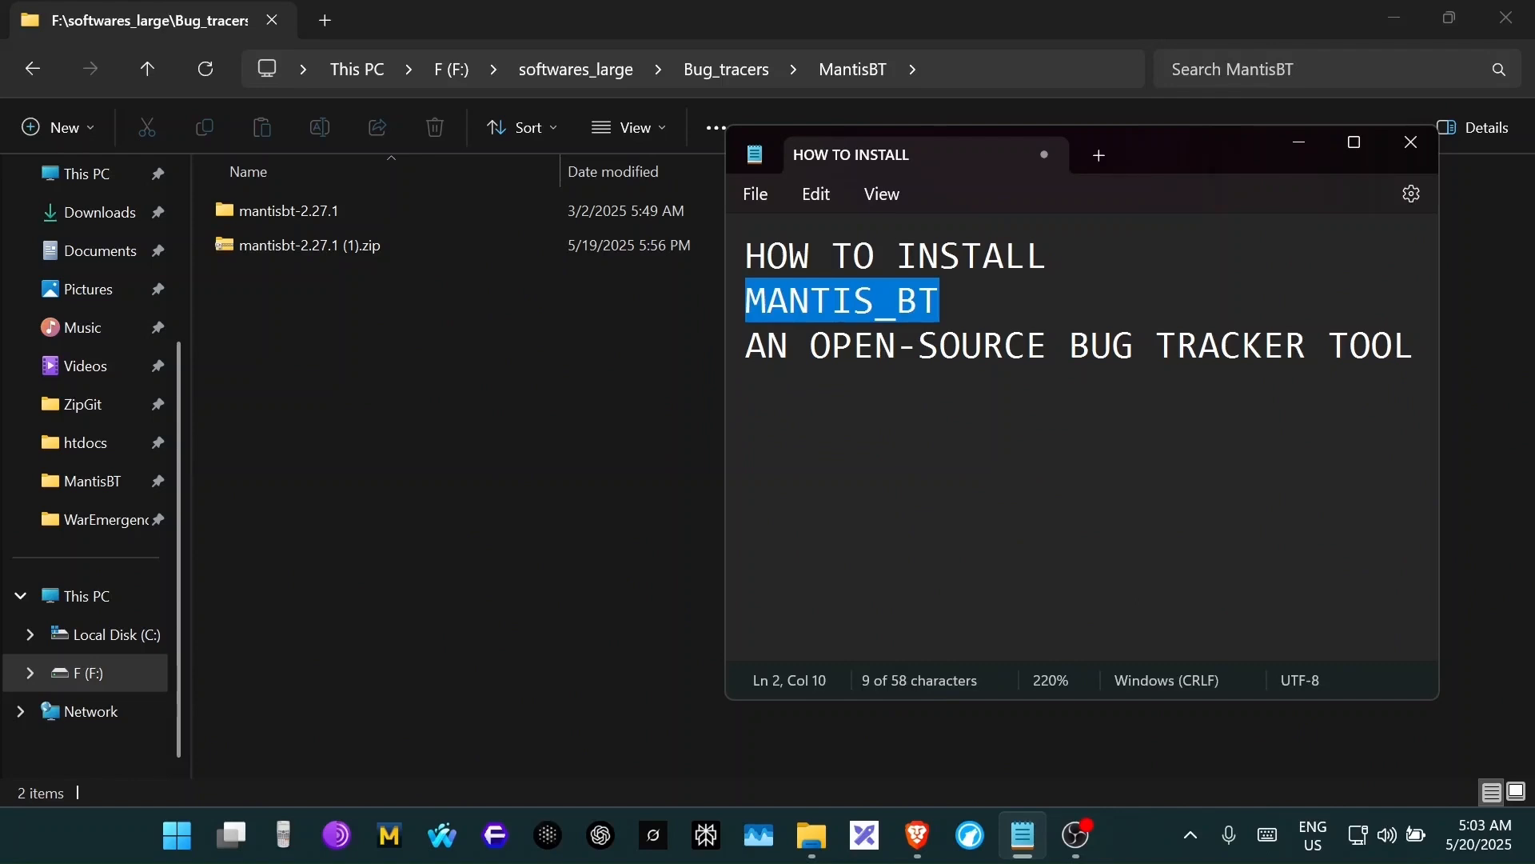
- Add the line "XAMPP" and "MAMP" below the MantisBT notes in Notepad, then bring up the browser
left_click(1414, 346)
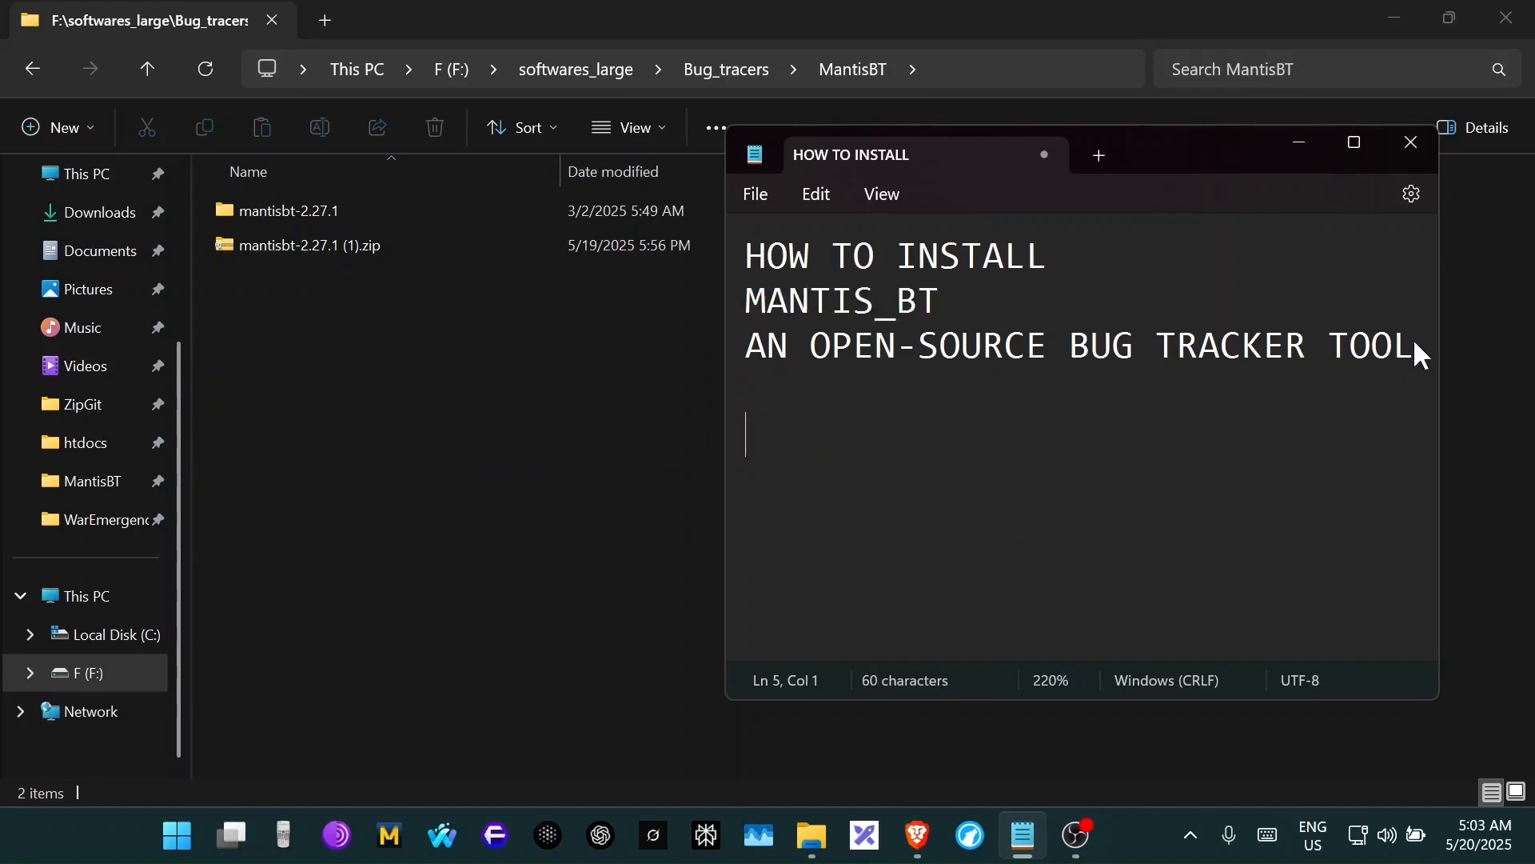
type("XAMPP")
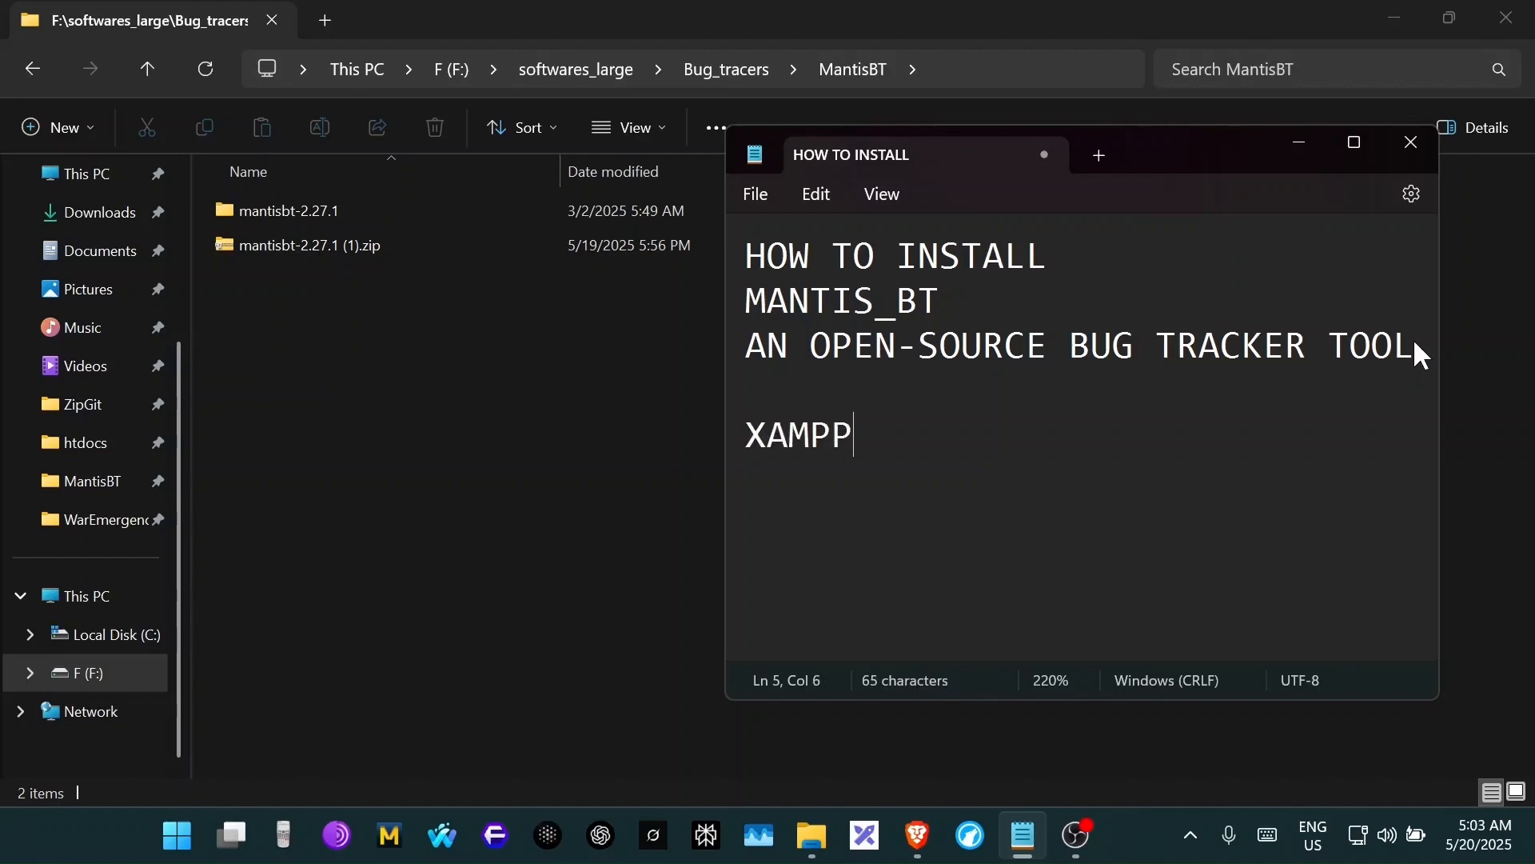
type(" and ")
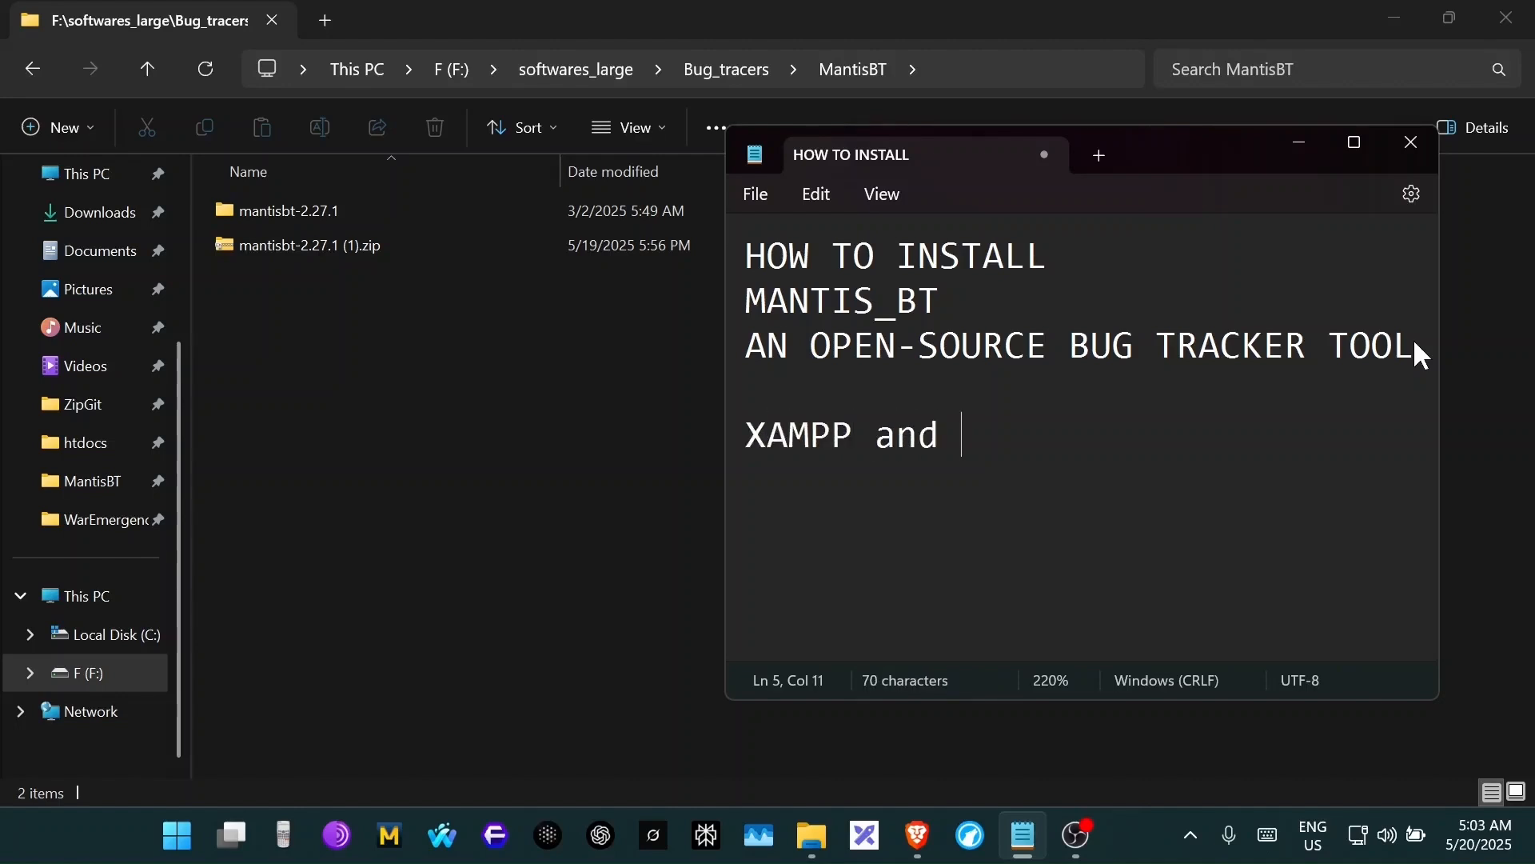
type("MAMP")
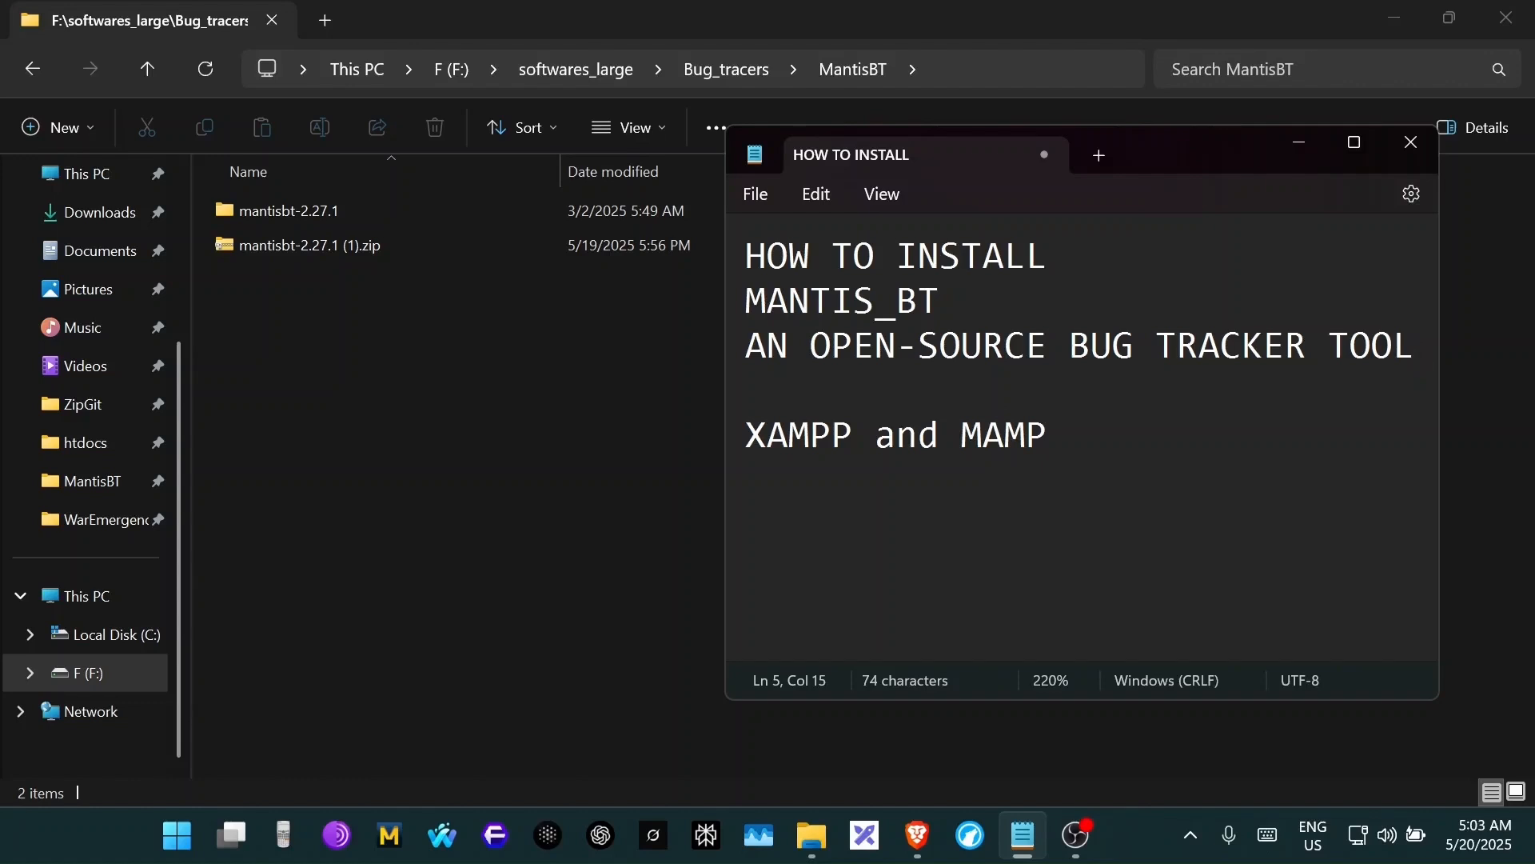
key("Left")
key("Left")
key("Left")
type("\"")
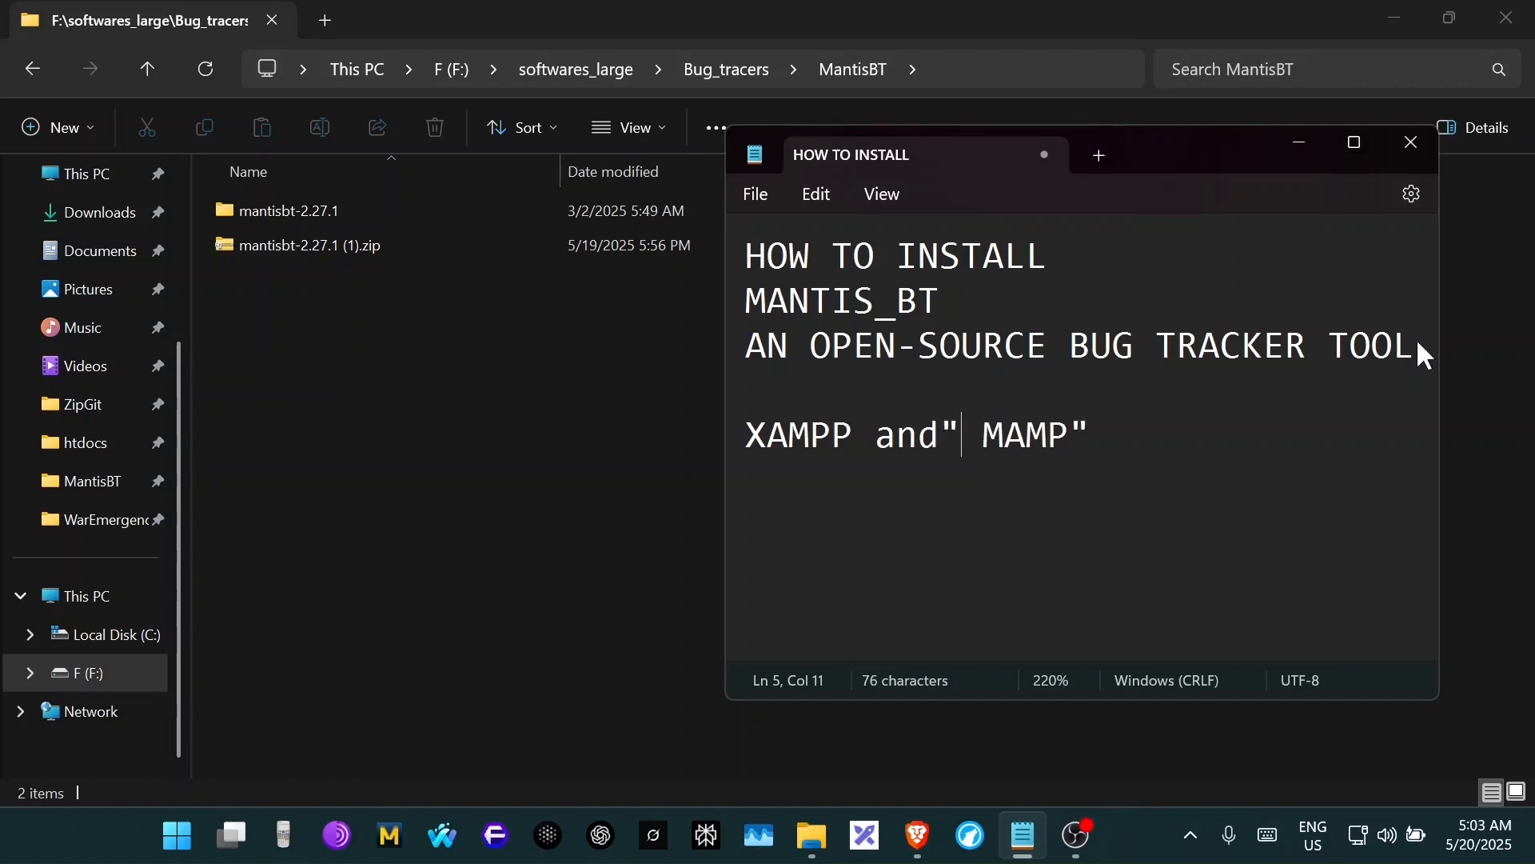
key("BackSpace")
key("Right")
type("\"")
key("Left")
key("Left")
key("Left")
key("Left")
type("\"")
key("Left")
key("Left")
key("Left")
key("Left")
key("Left")
key("Left")
type("\"")
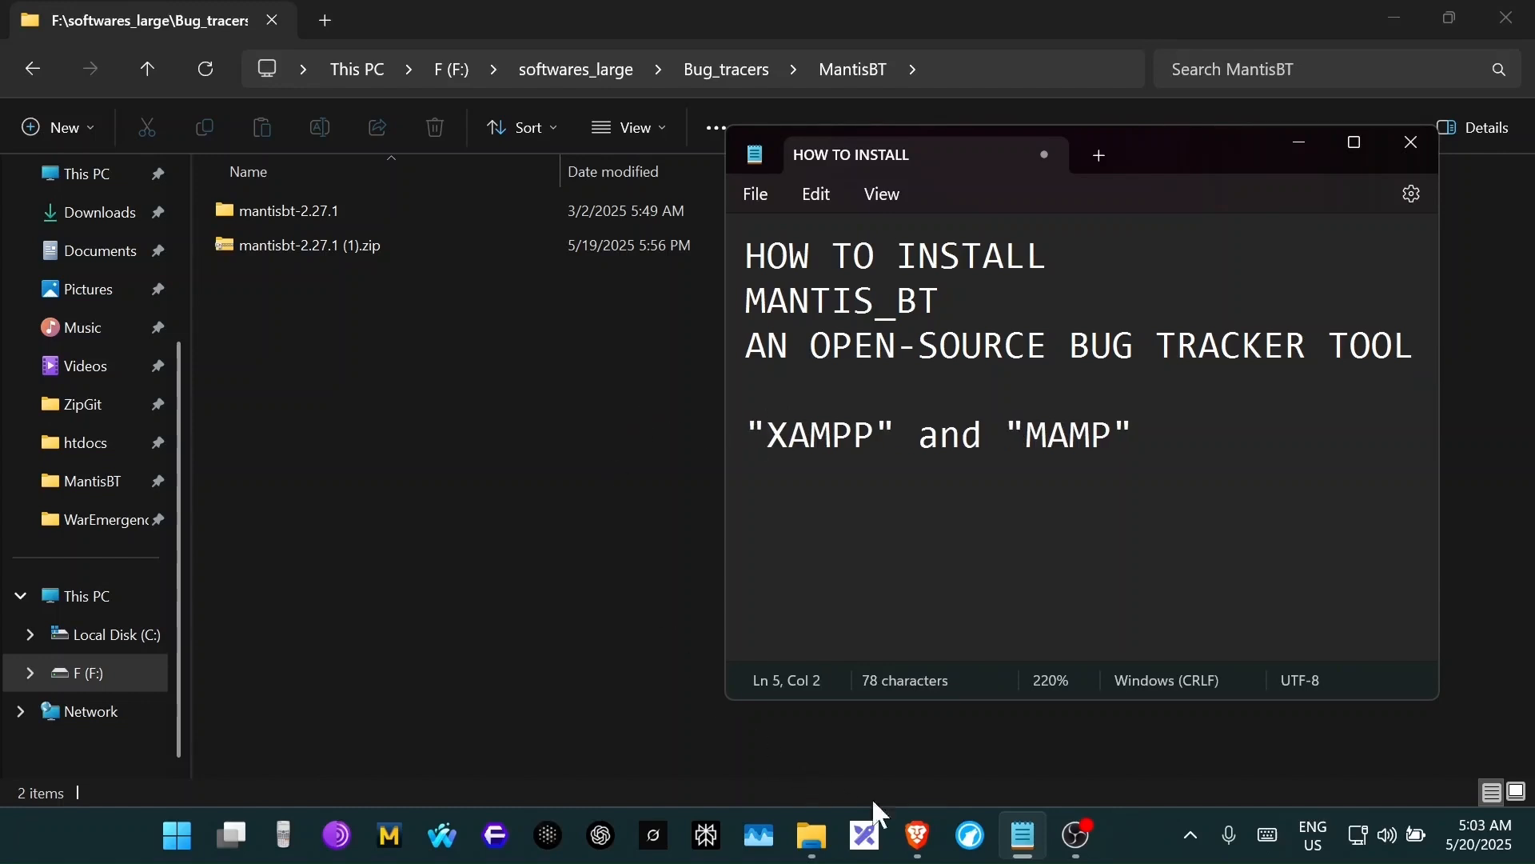
left_click(918, 835)
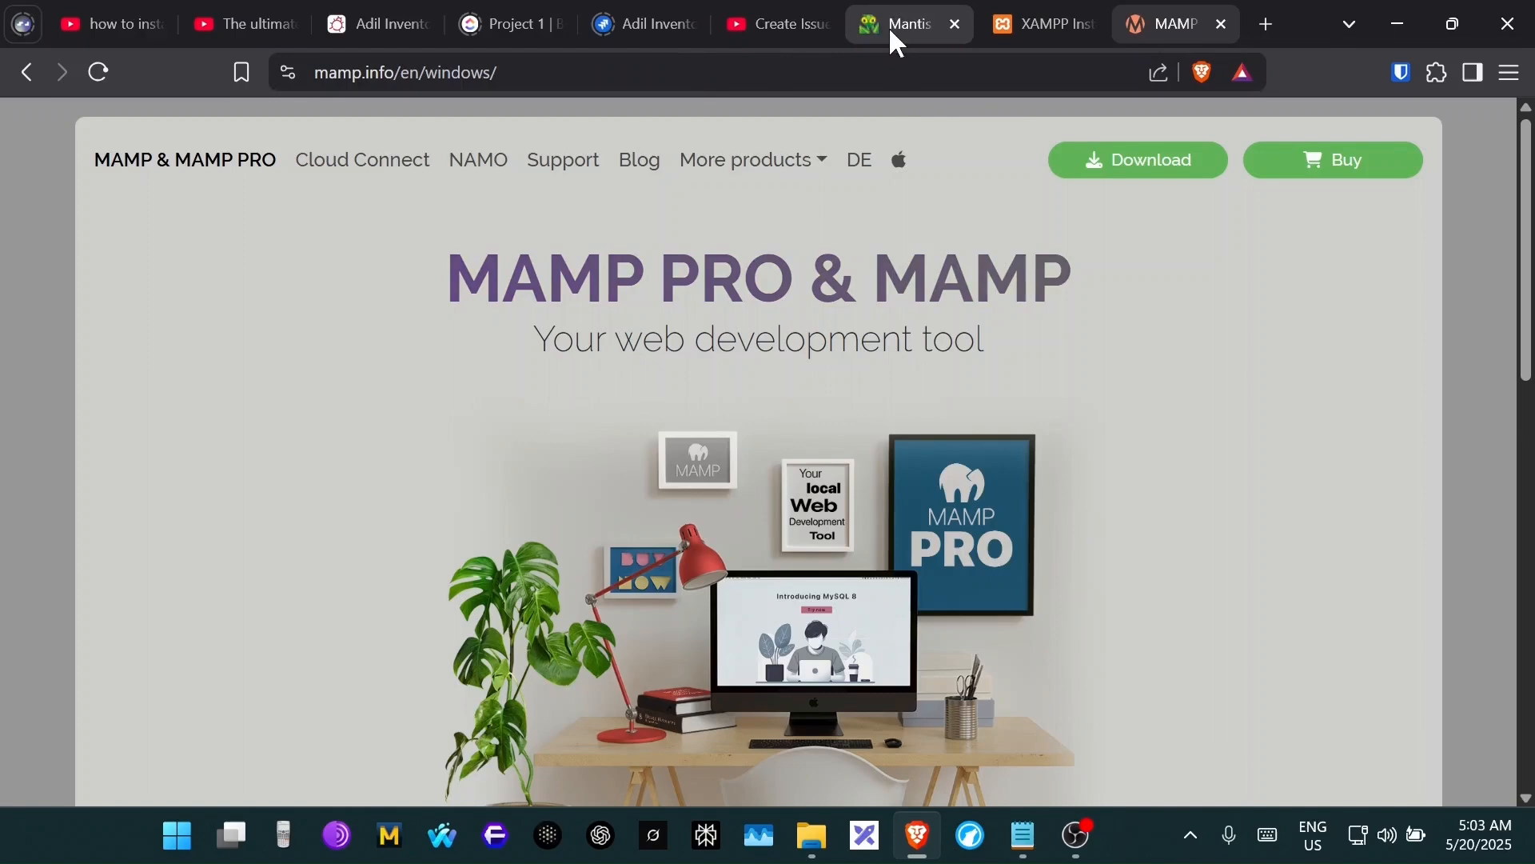
- Switch to the Mantis Bug Tracker tab and open its download page
left_click(860, 20)
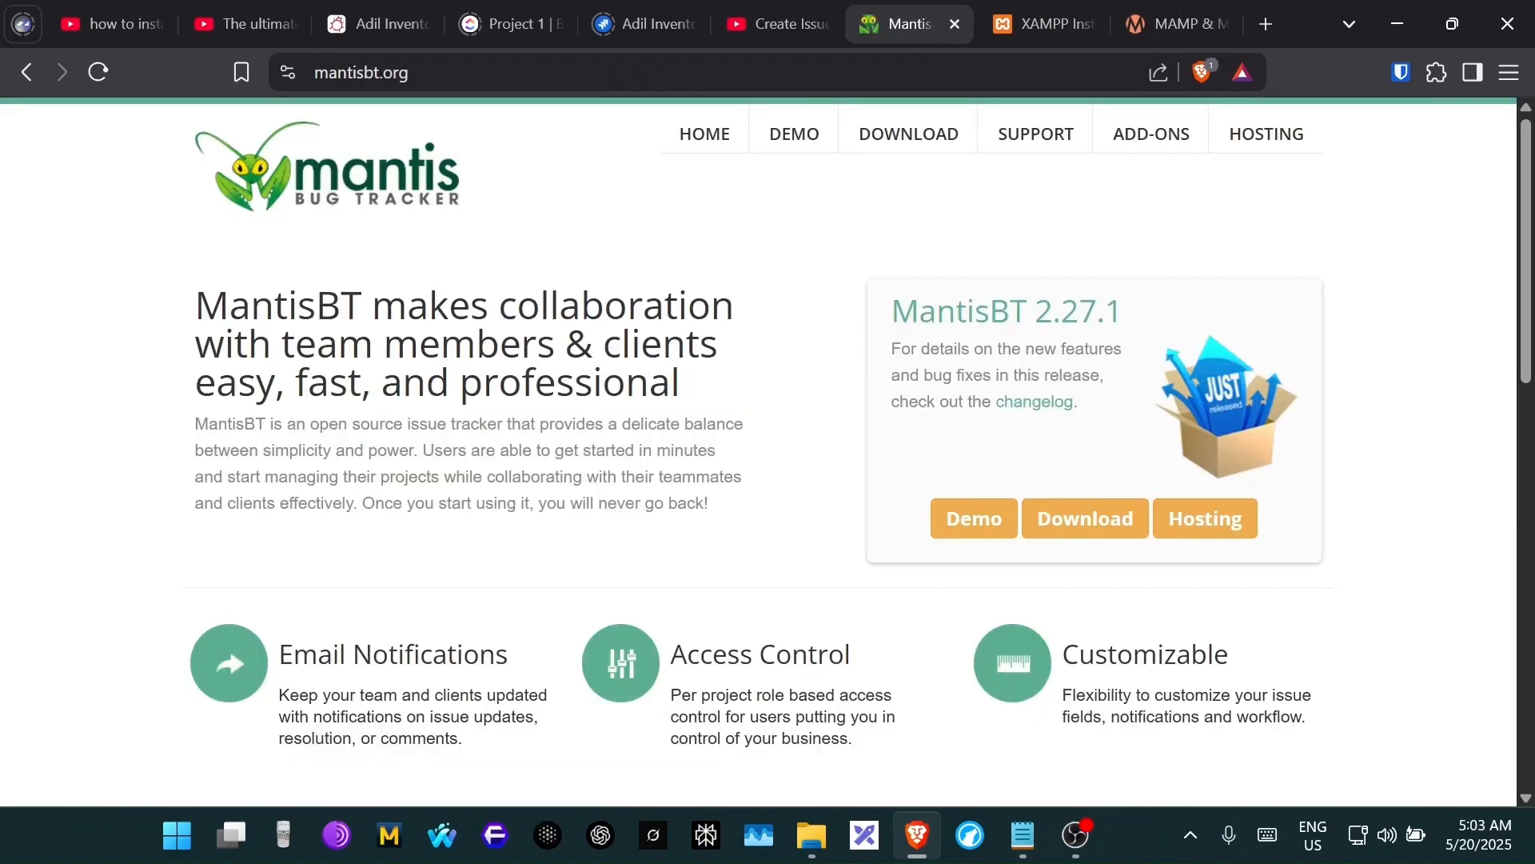
left_click(392, 73)
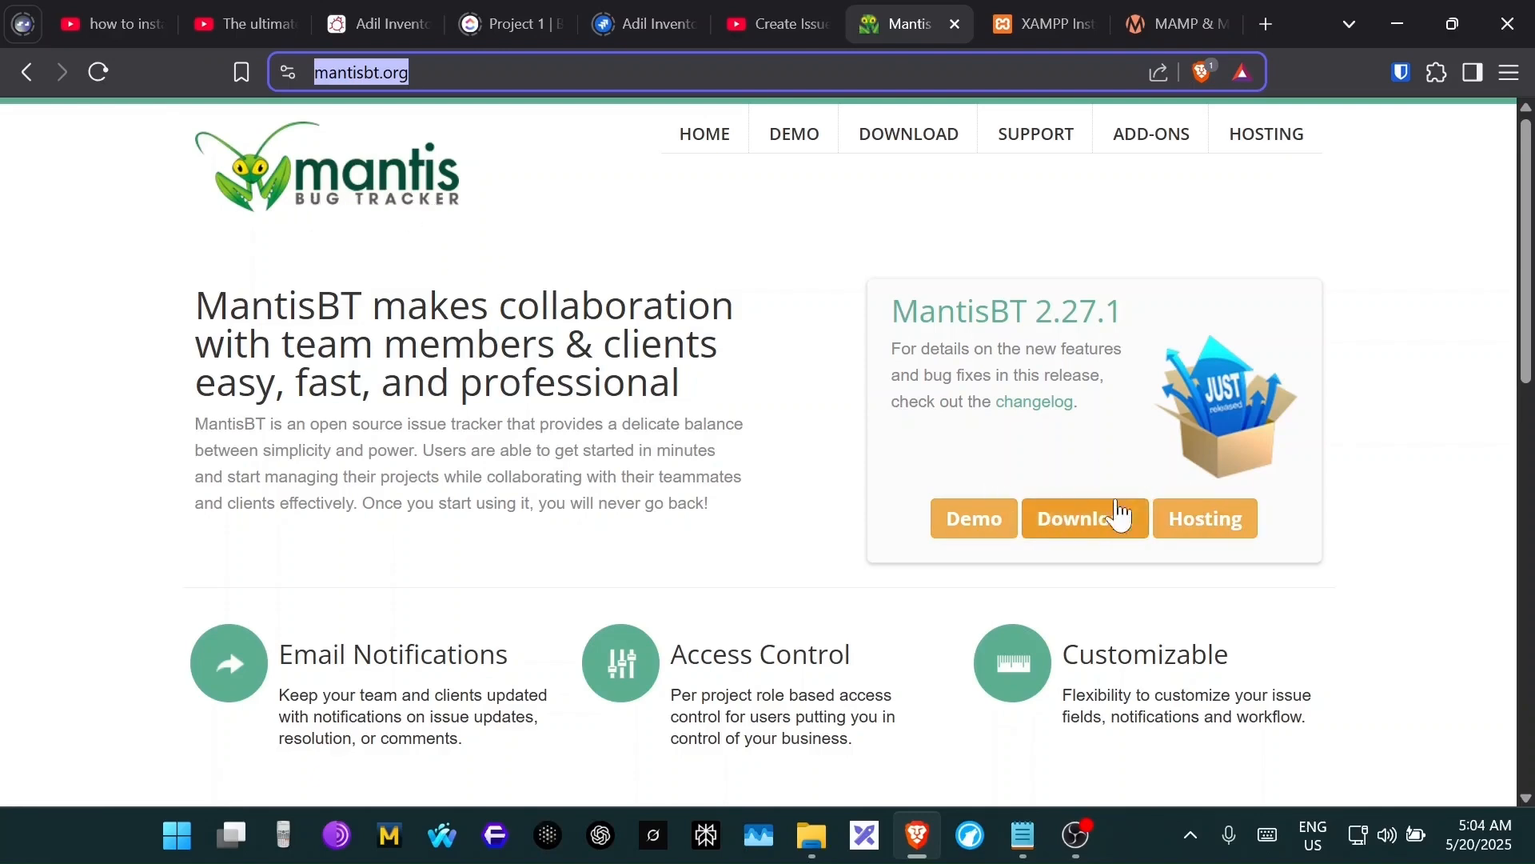
scroll(1104, 497, "down", 7)
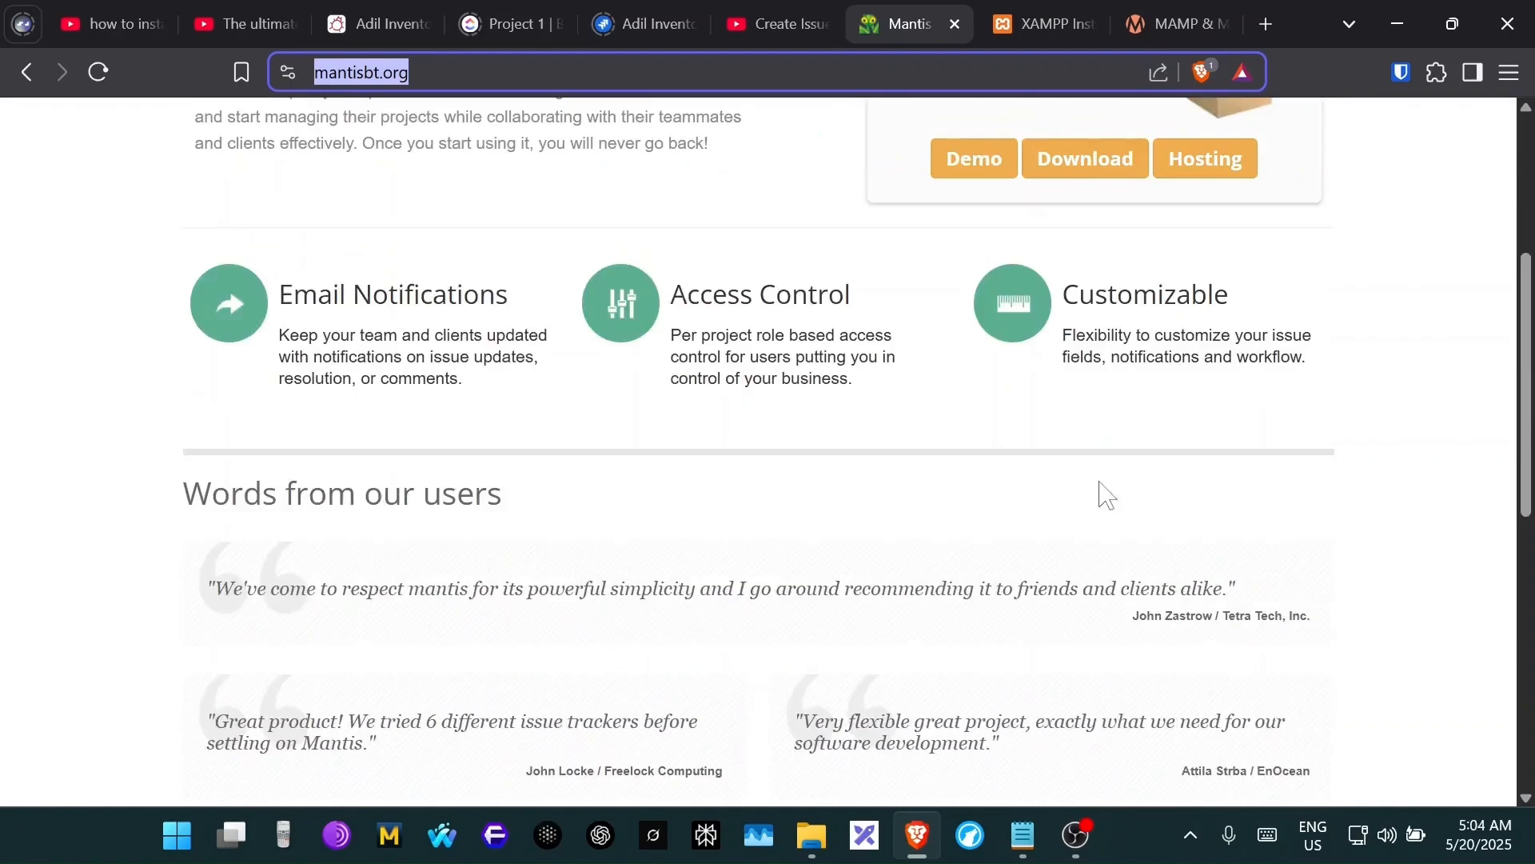
scroll(1076, 435, "up", 7)
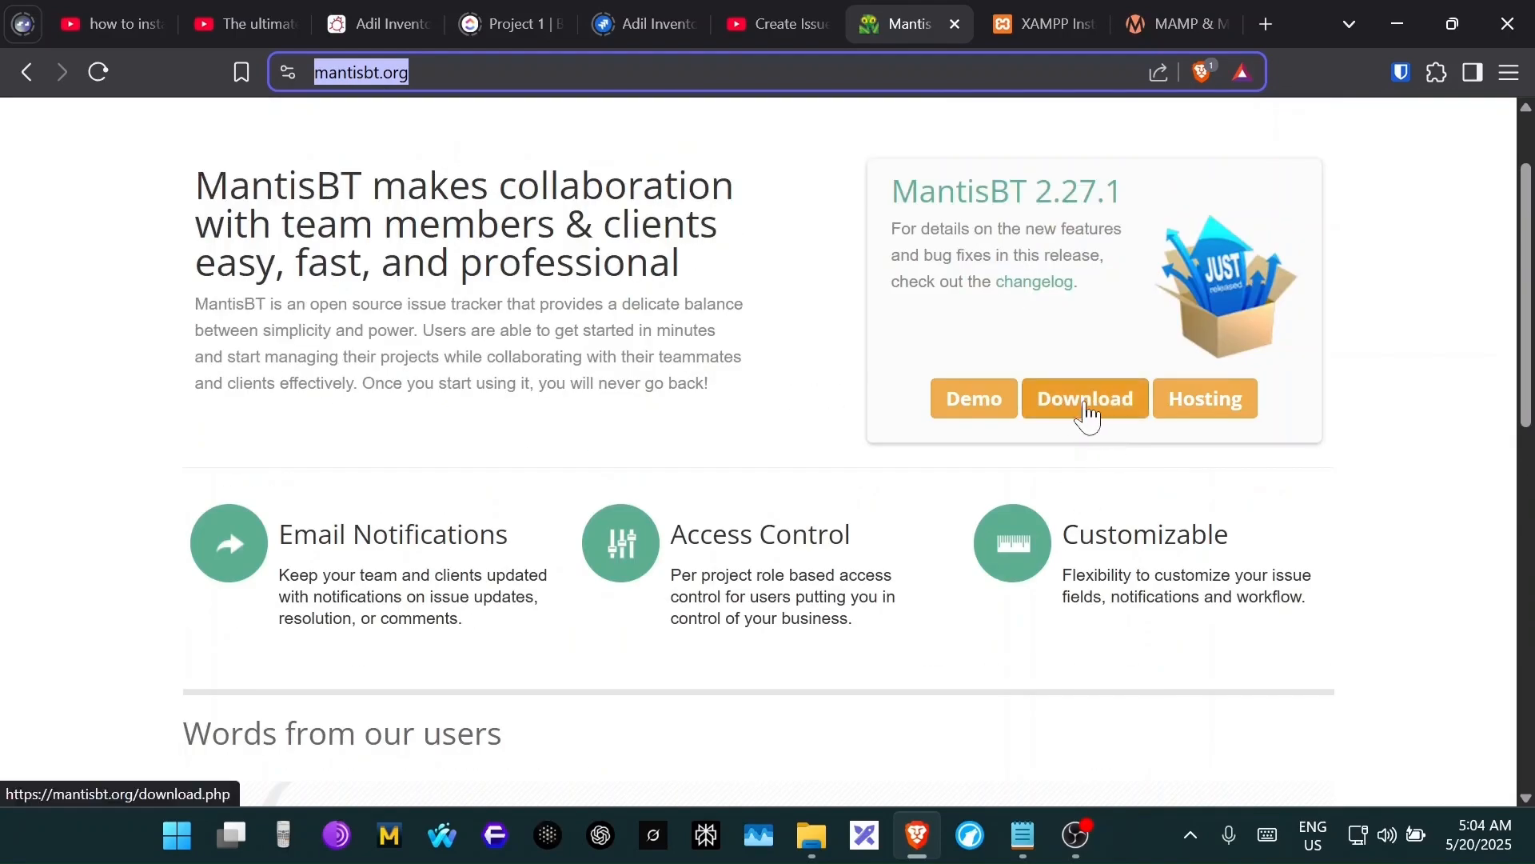
left_click(1085, 400)
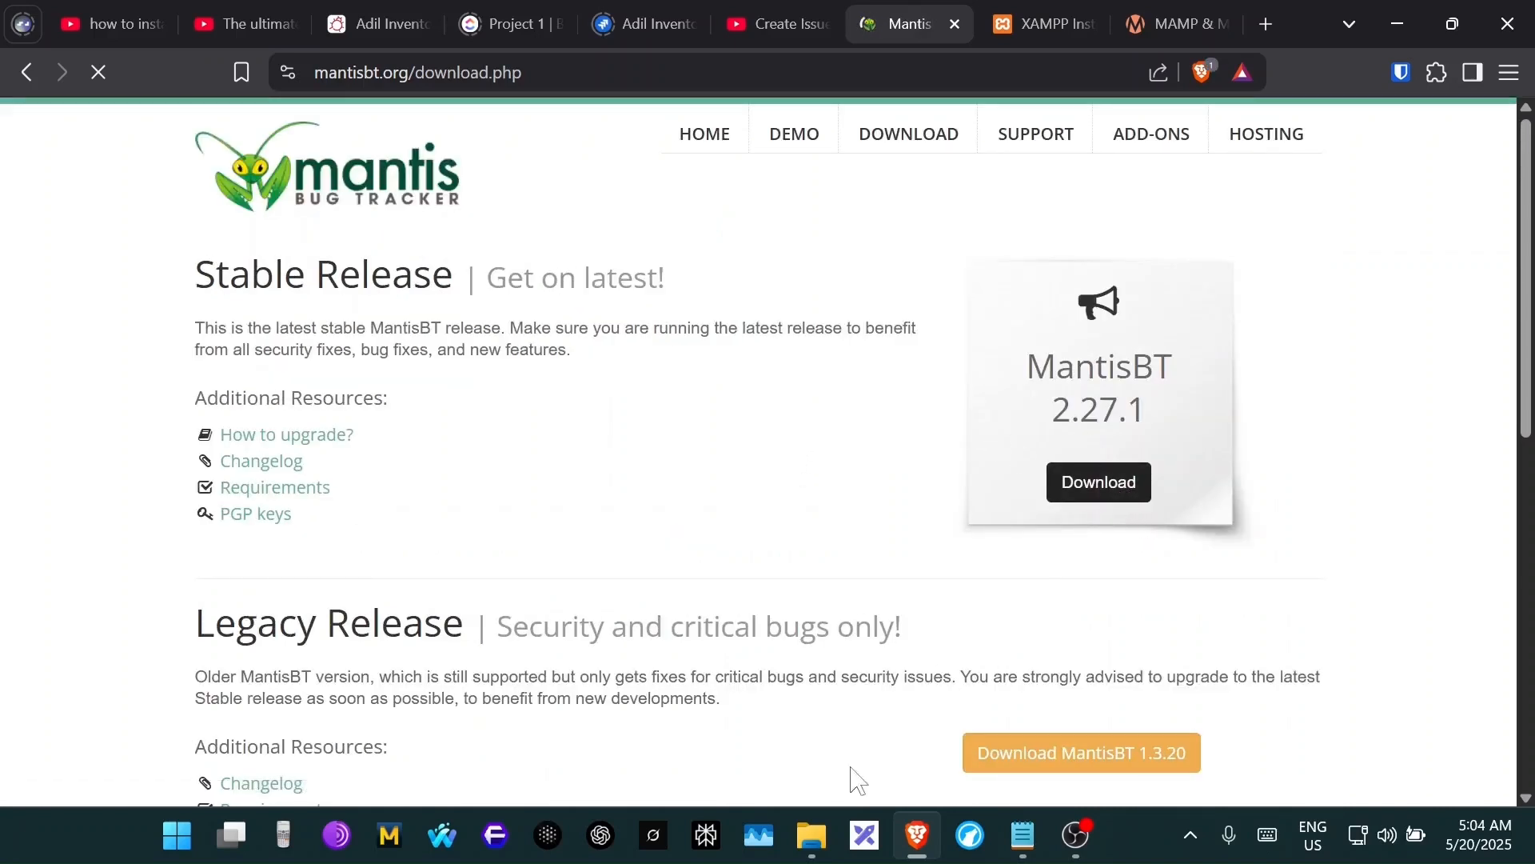
- Bring the MantisBT folder forward in File Explorer and select mantisbt-2.27.1
mouse_move(811, 836)
left_click(870, 740)
left_click(351, 217)
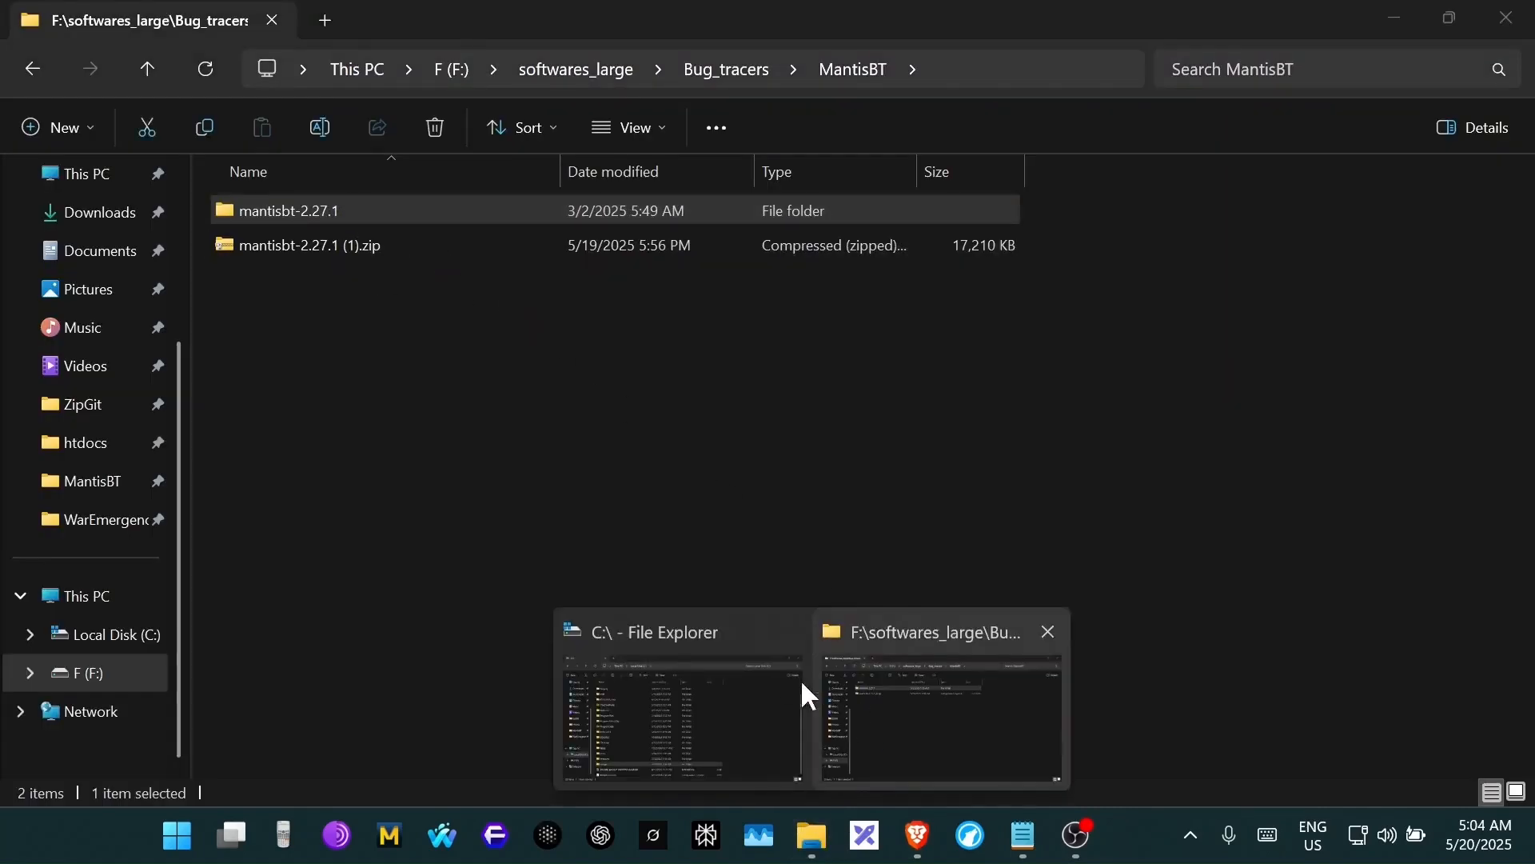
- Bring Brave forward and view the XAMPP site at apachefriends.org
left_click(916, 834)
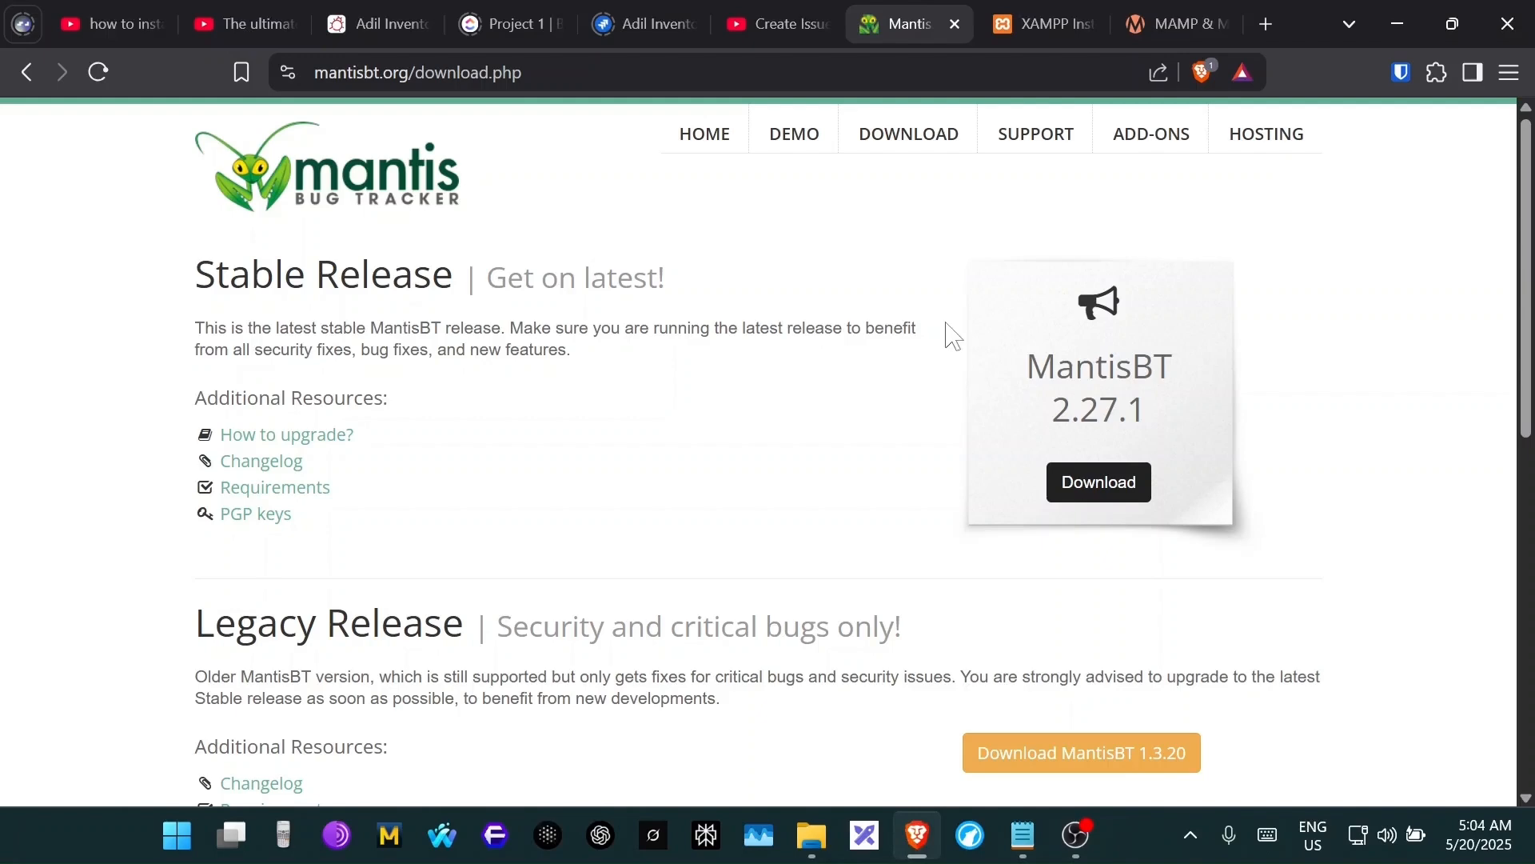
left_click(1040, 24)
left_click(470, 72)
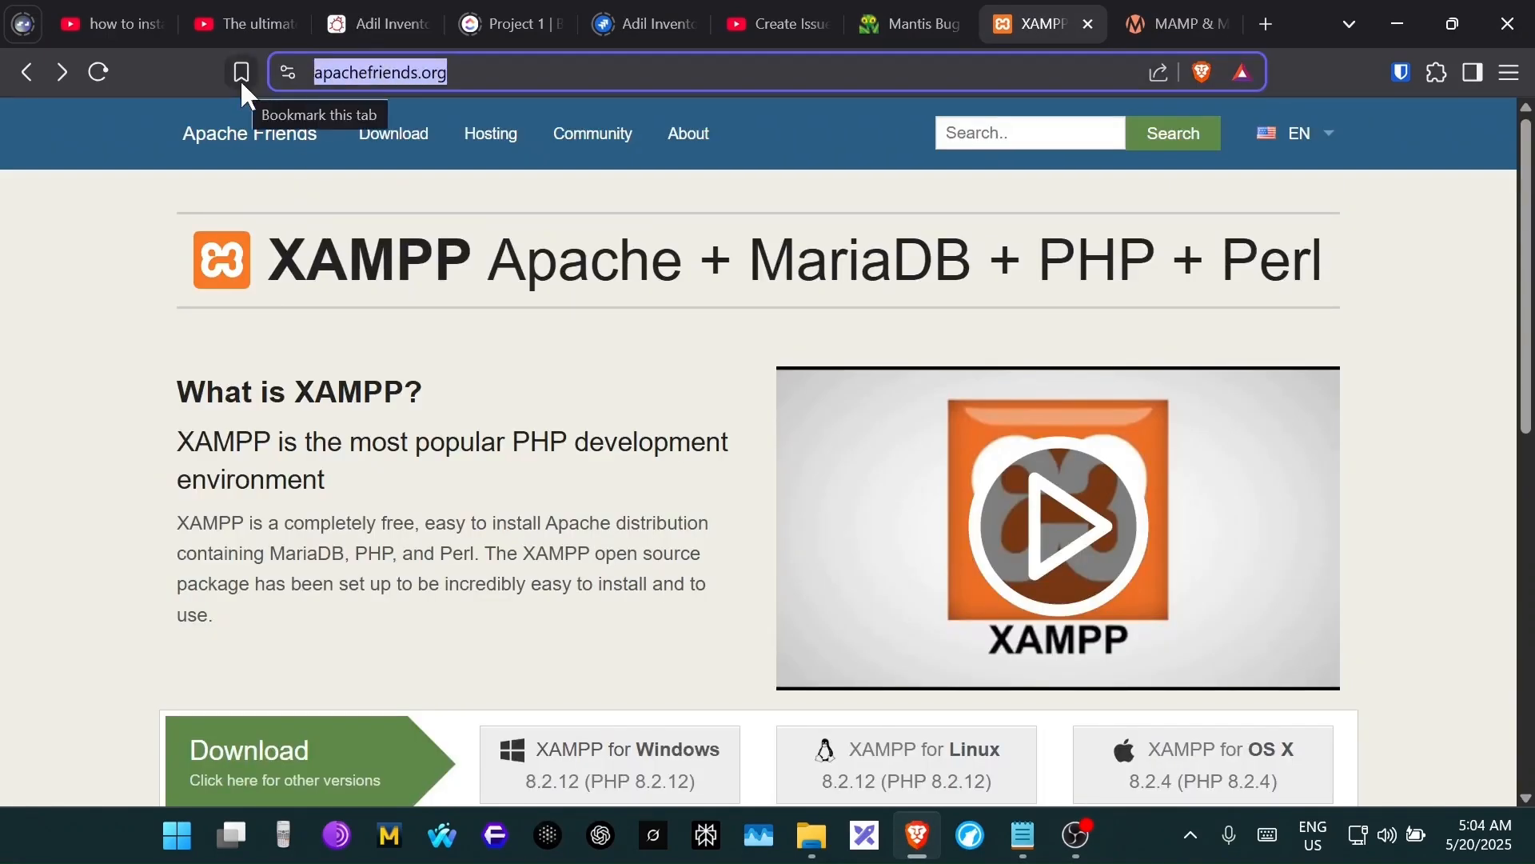
- Look over the MAMP for Windows page, then return to the MantisBT folder in File Explorer
left_click(1175, 24)
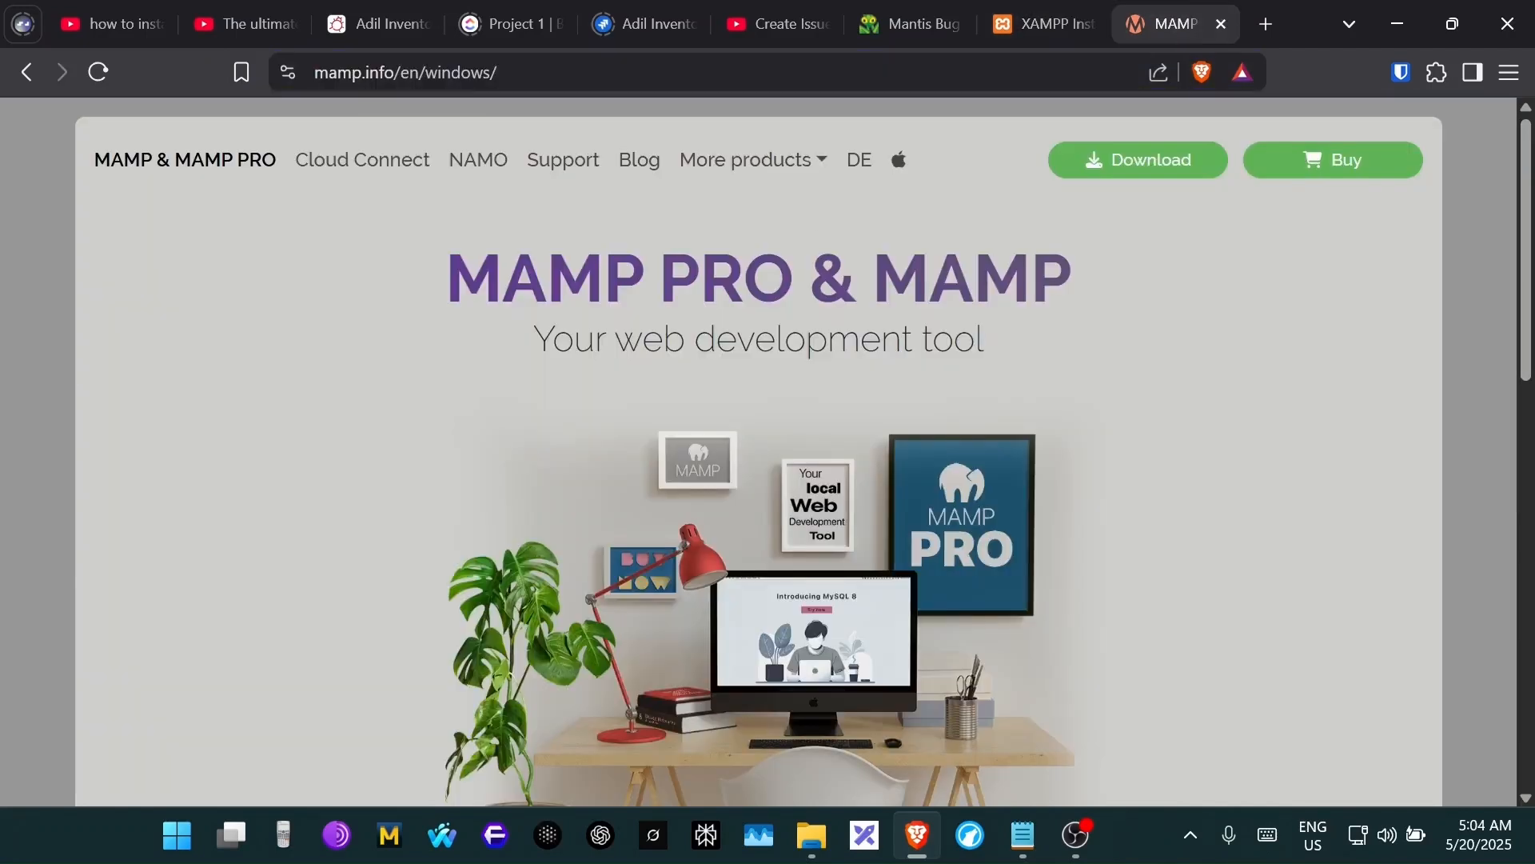
left_click_drag(315, 72, 362, 73)
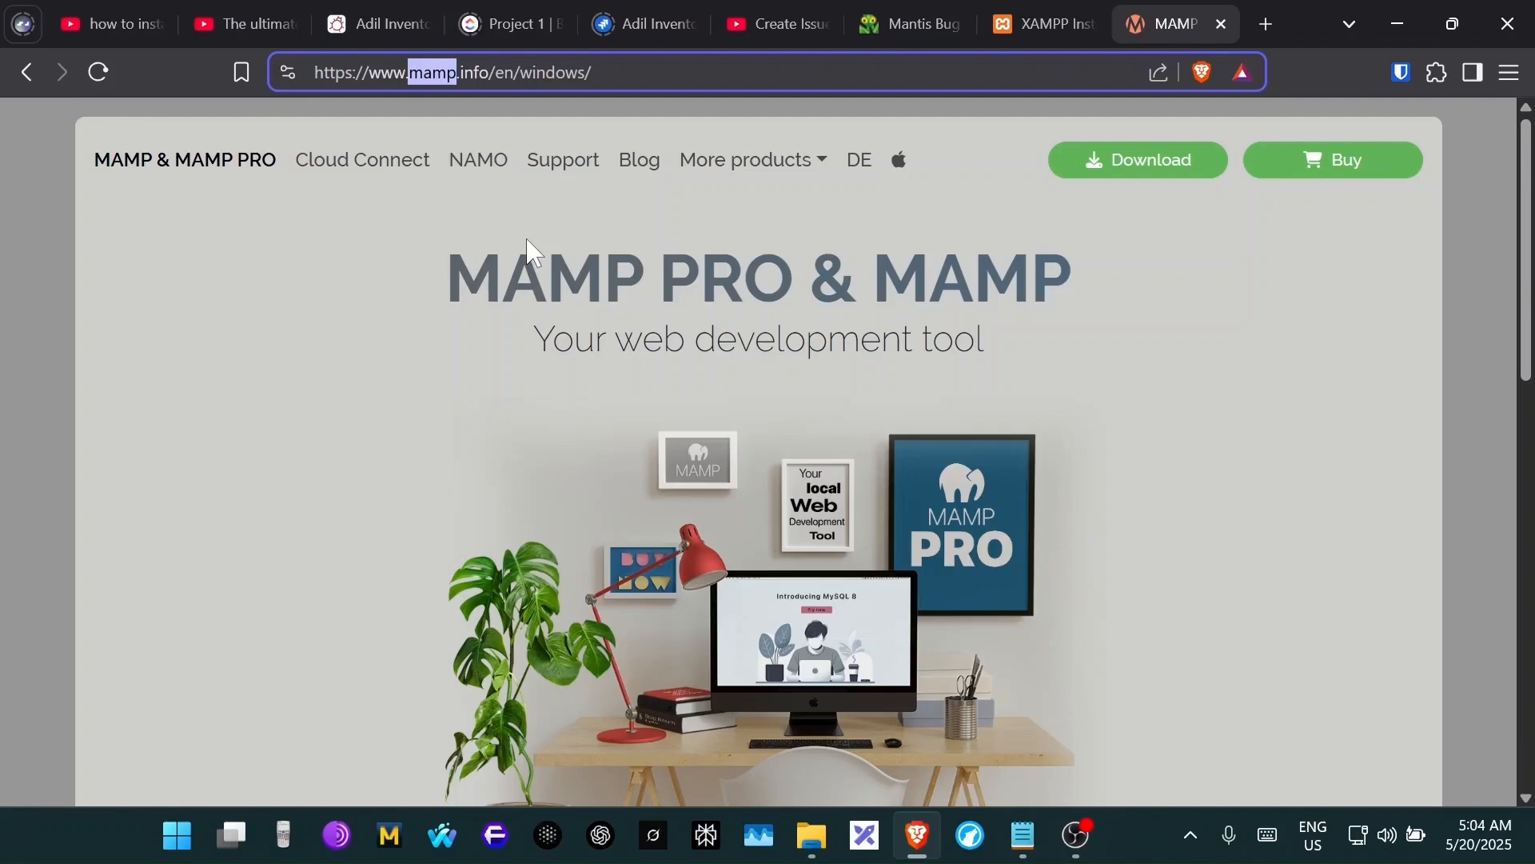
left_click_drag(592, 73, 315, 73)
scroll(387, 328, "down", 20)
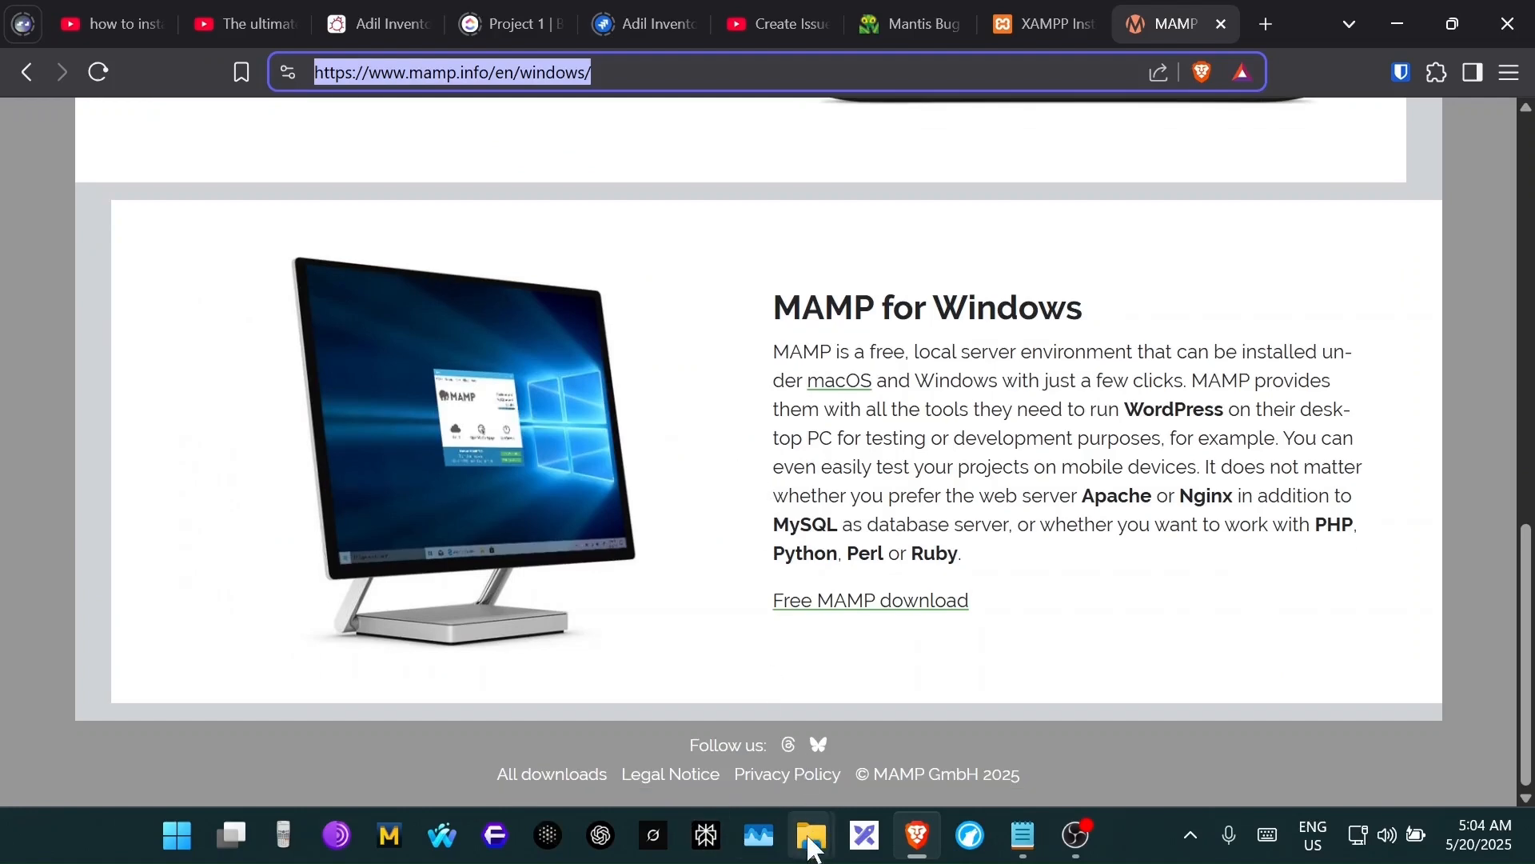
mouse_move(816, 840)
left_click(918, 720)
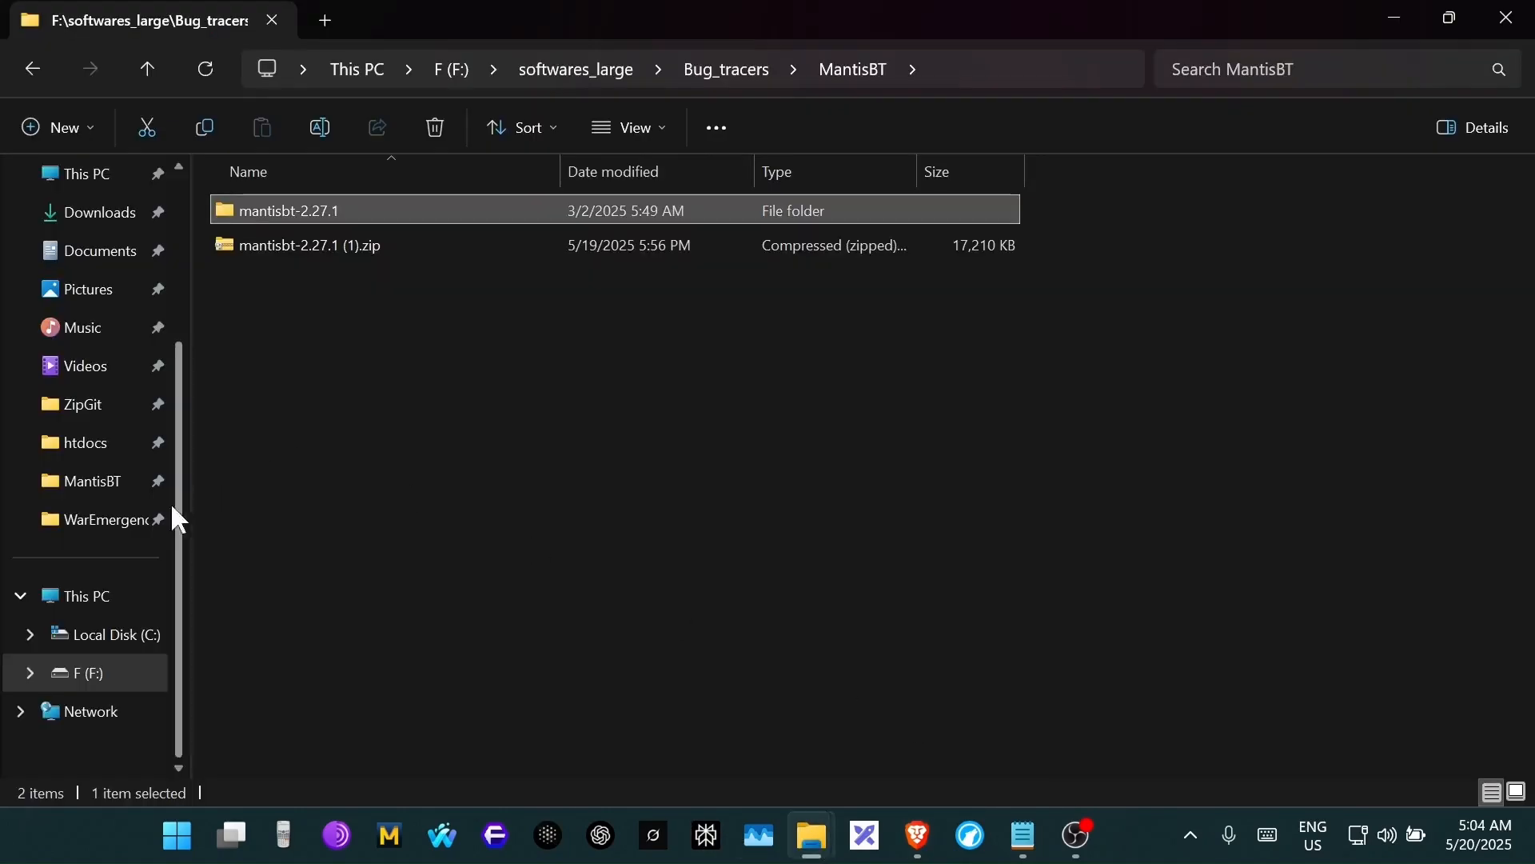
- Select the MAMP-MAMP-PRO-5.0.6.exe installer in Downloads, then go back to the MantisBT folder
left_click(90, 213)
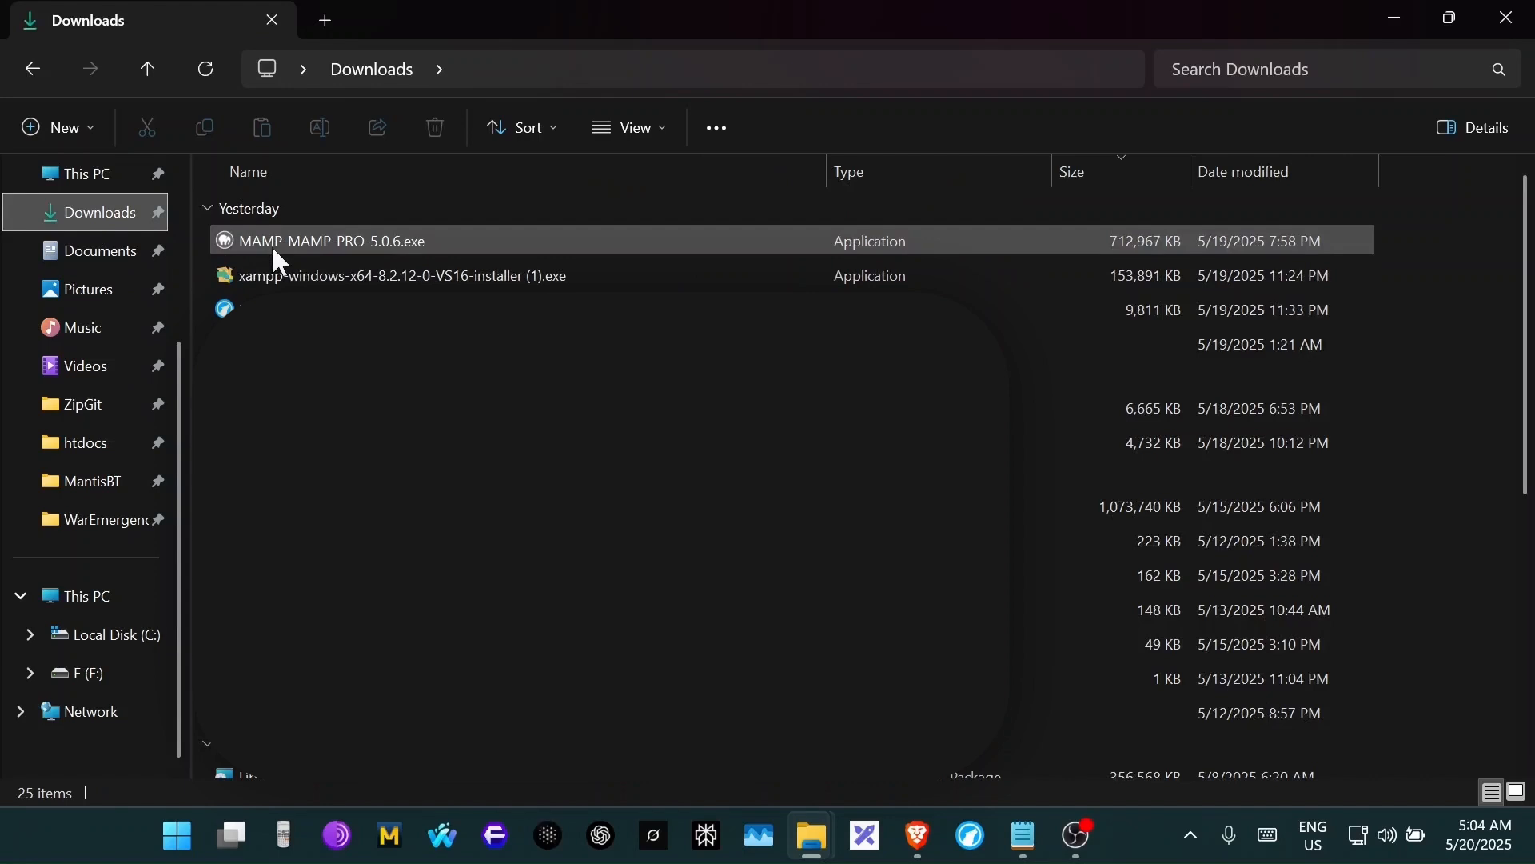
left_click_drag(199, 236, 236, 271)
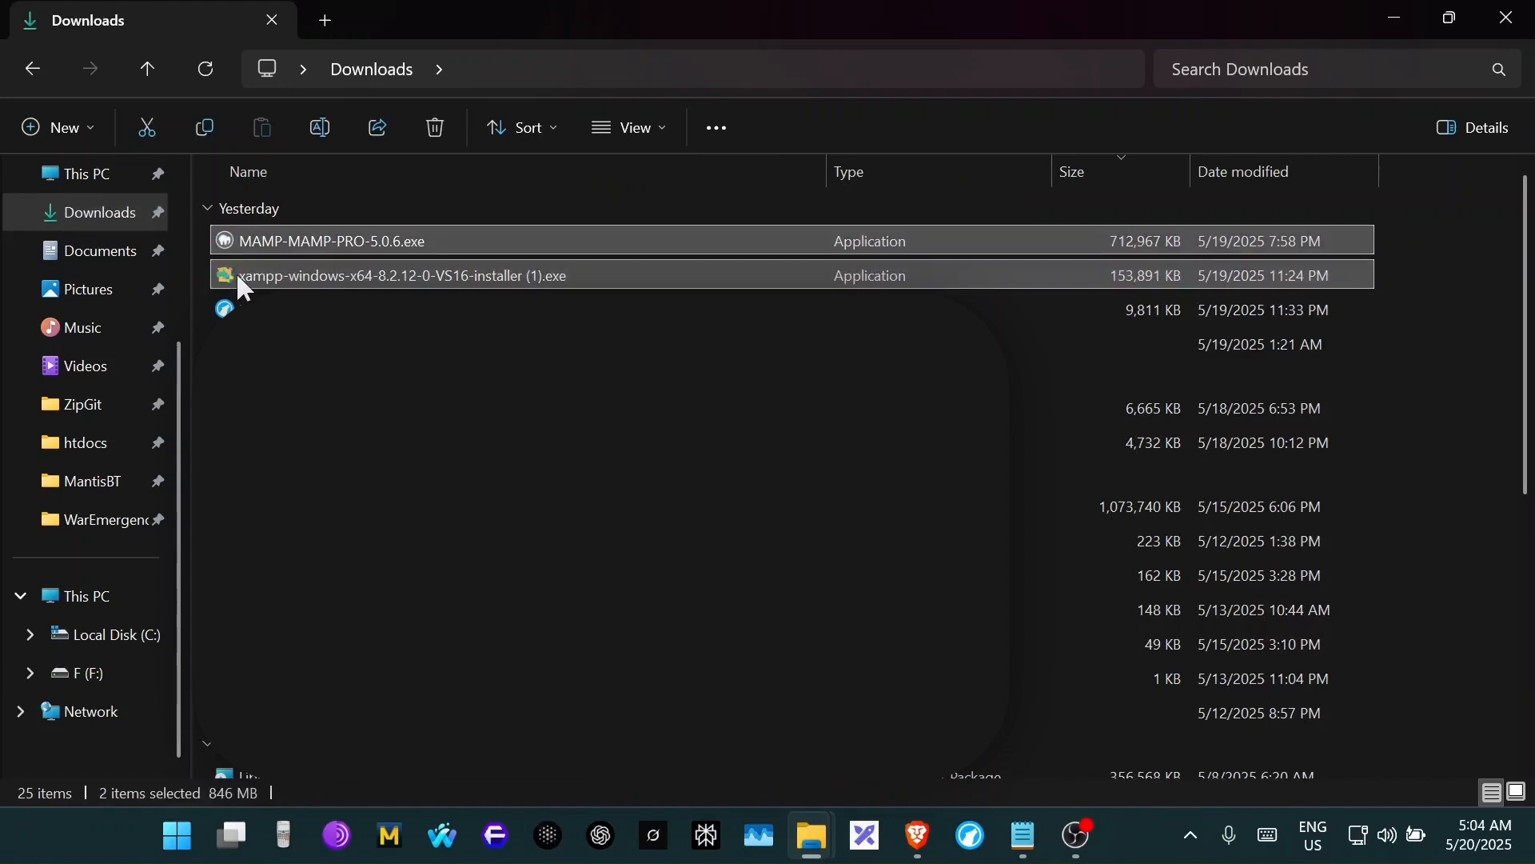
left_click(40, 72)
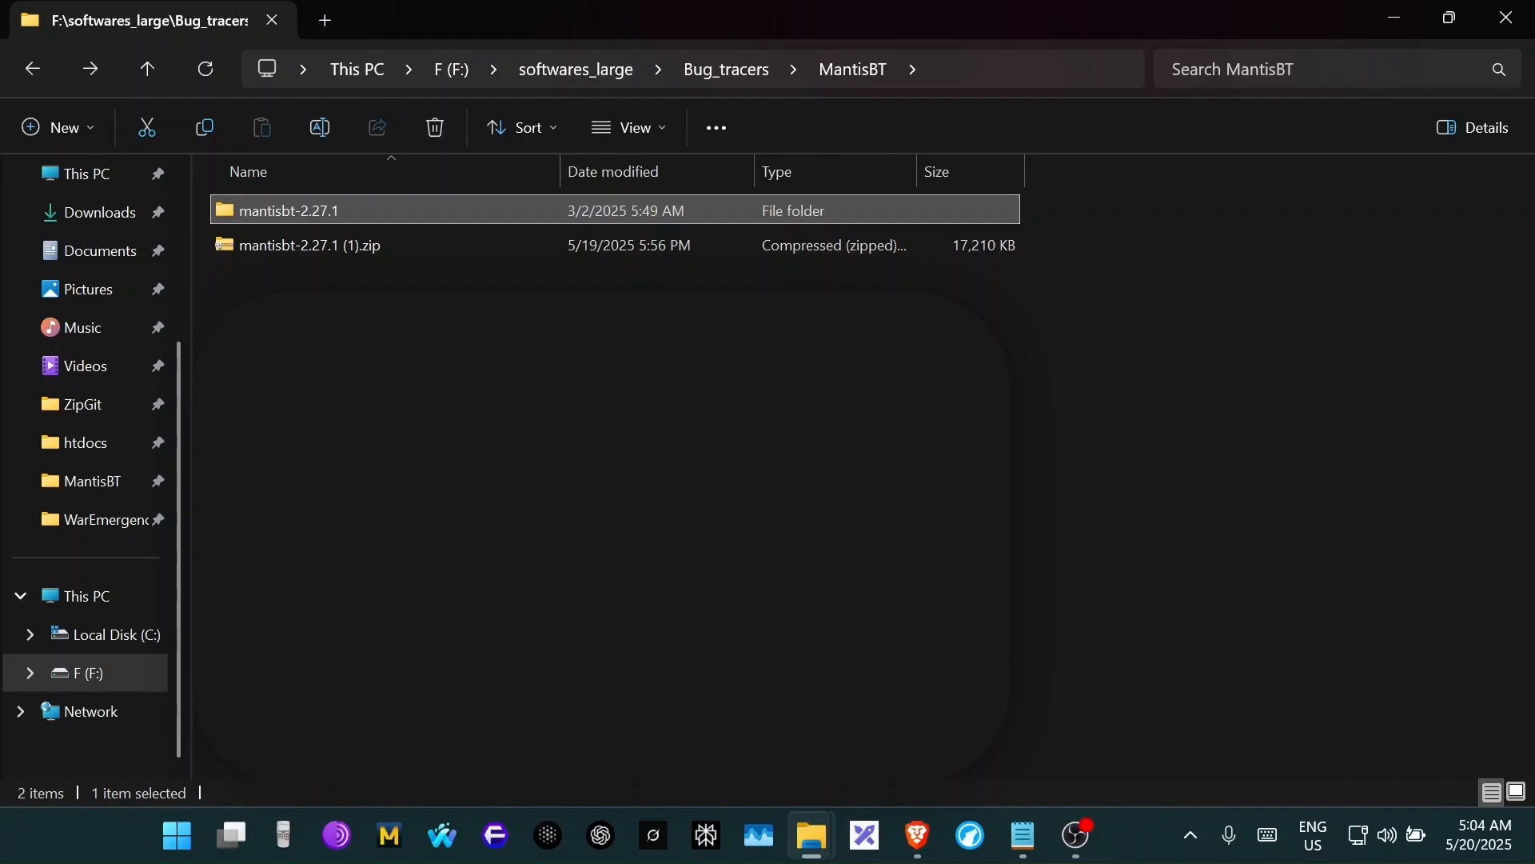
left_click(88, 216)
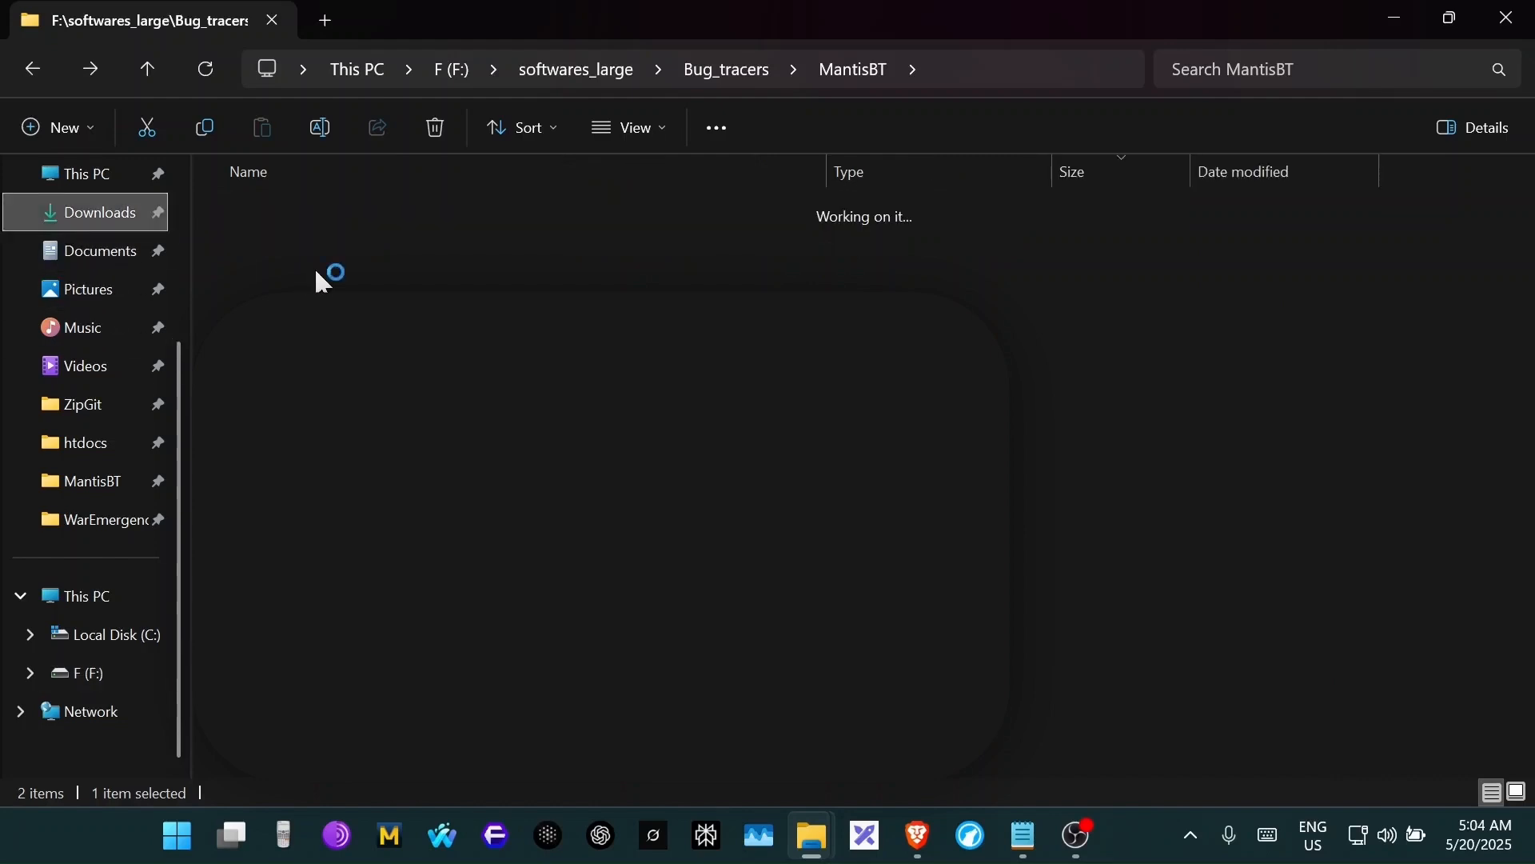
left_click(281, 239)
left_click(33, 69)
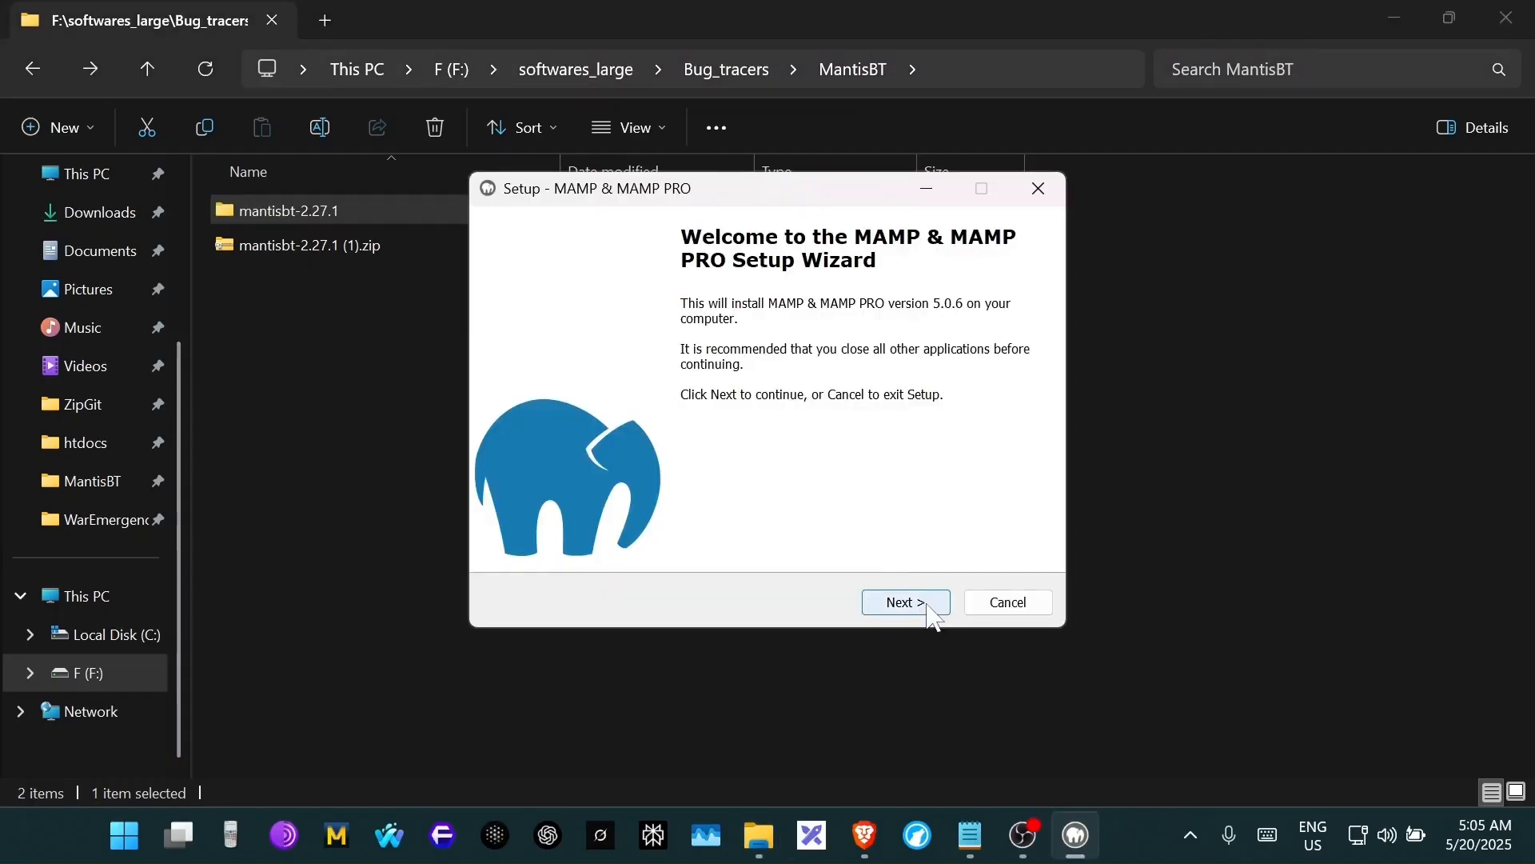
- Deselect MAMP PRO and Apple Bonjour and accept the license agreement
left_click(930, 607)
left_click(533, 344)
left_click(532, 378)
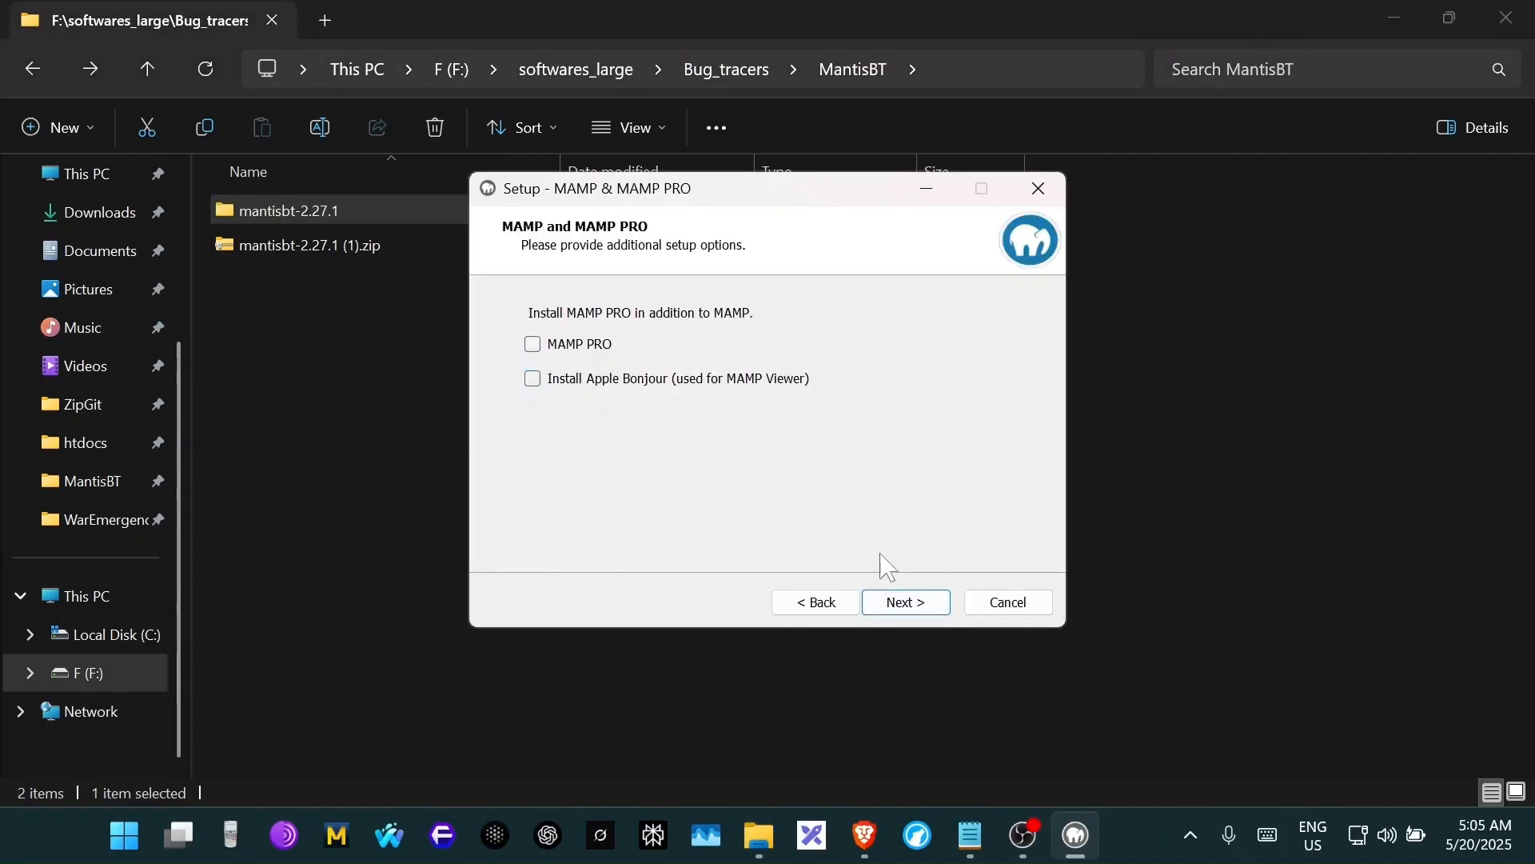
left_click(901, 604)
left_click(525, 529)
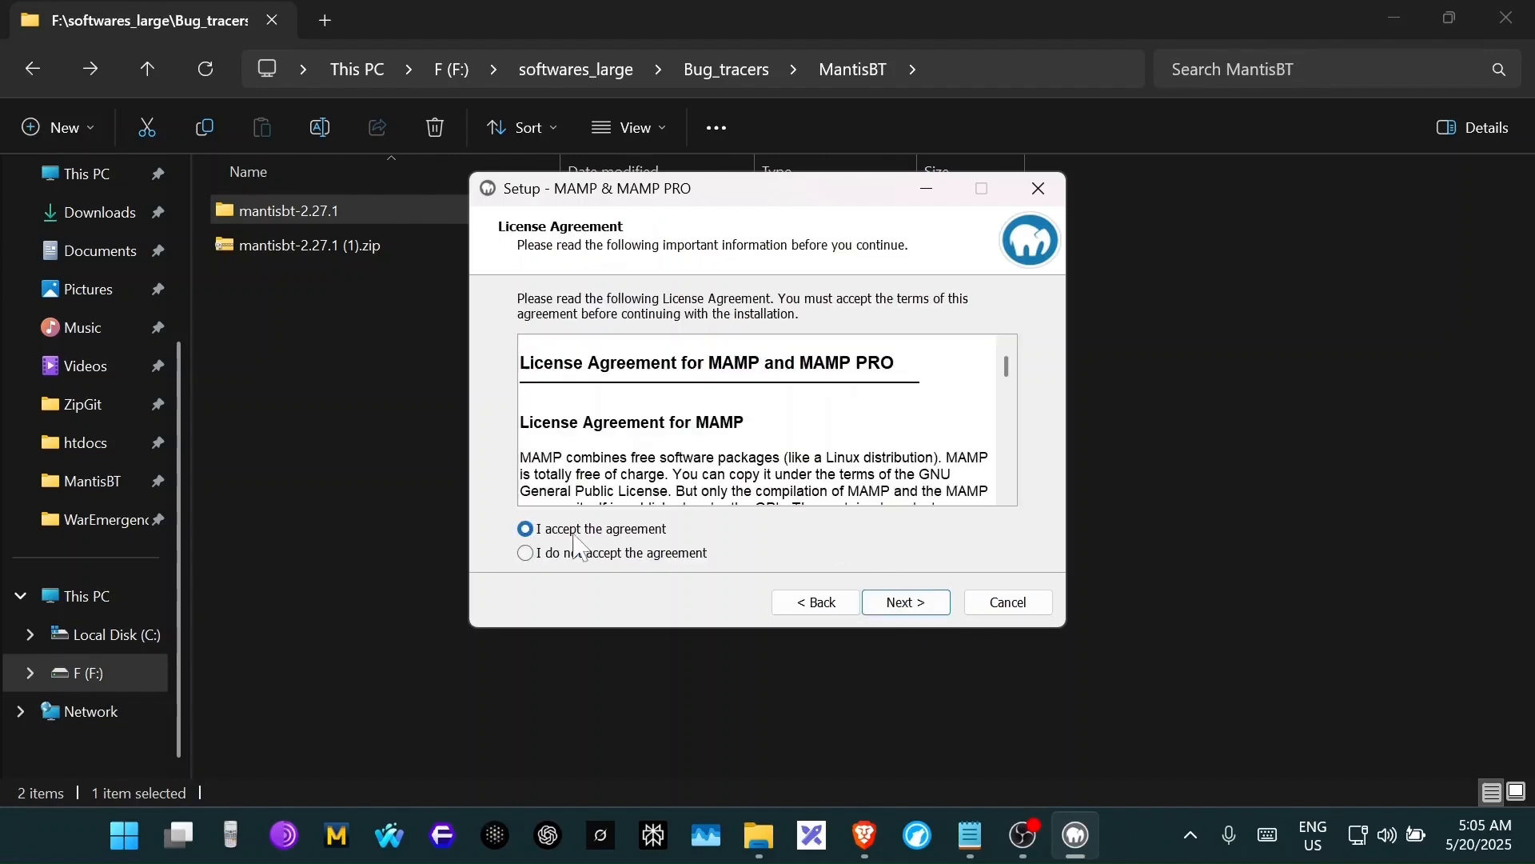
left_click(930, 612)
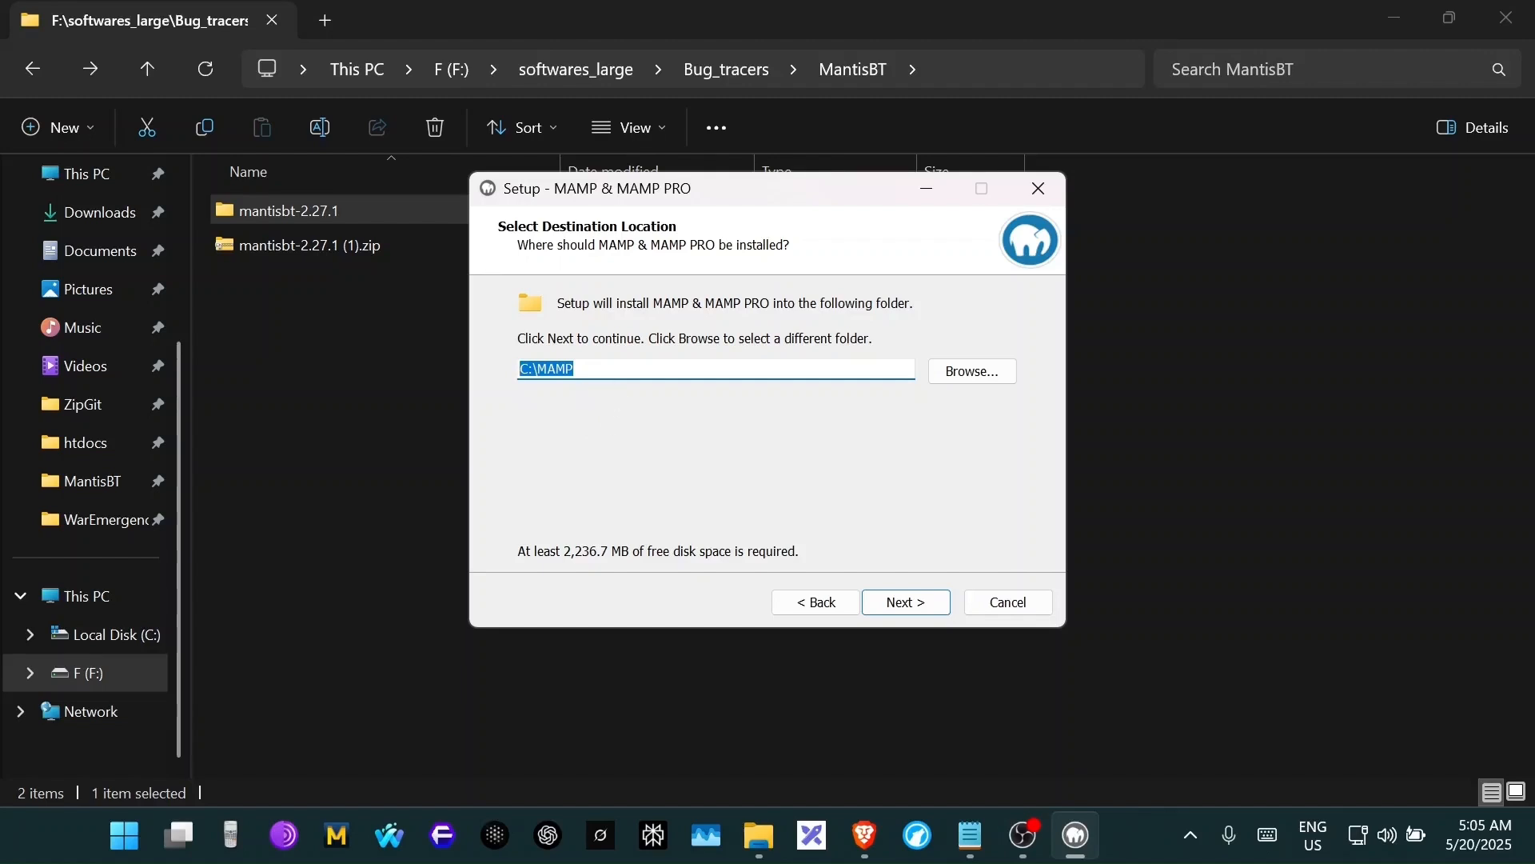
- Keep C:\MAMP, the default Start Menu folder and the desktop icon, and start the installation
left_click_drag(577, 368, 533, 368)
left_click(575, 368)
left_click(910, 618)
left_click(916, 616)
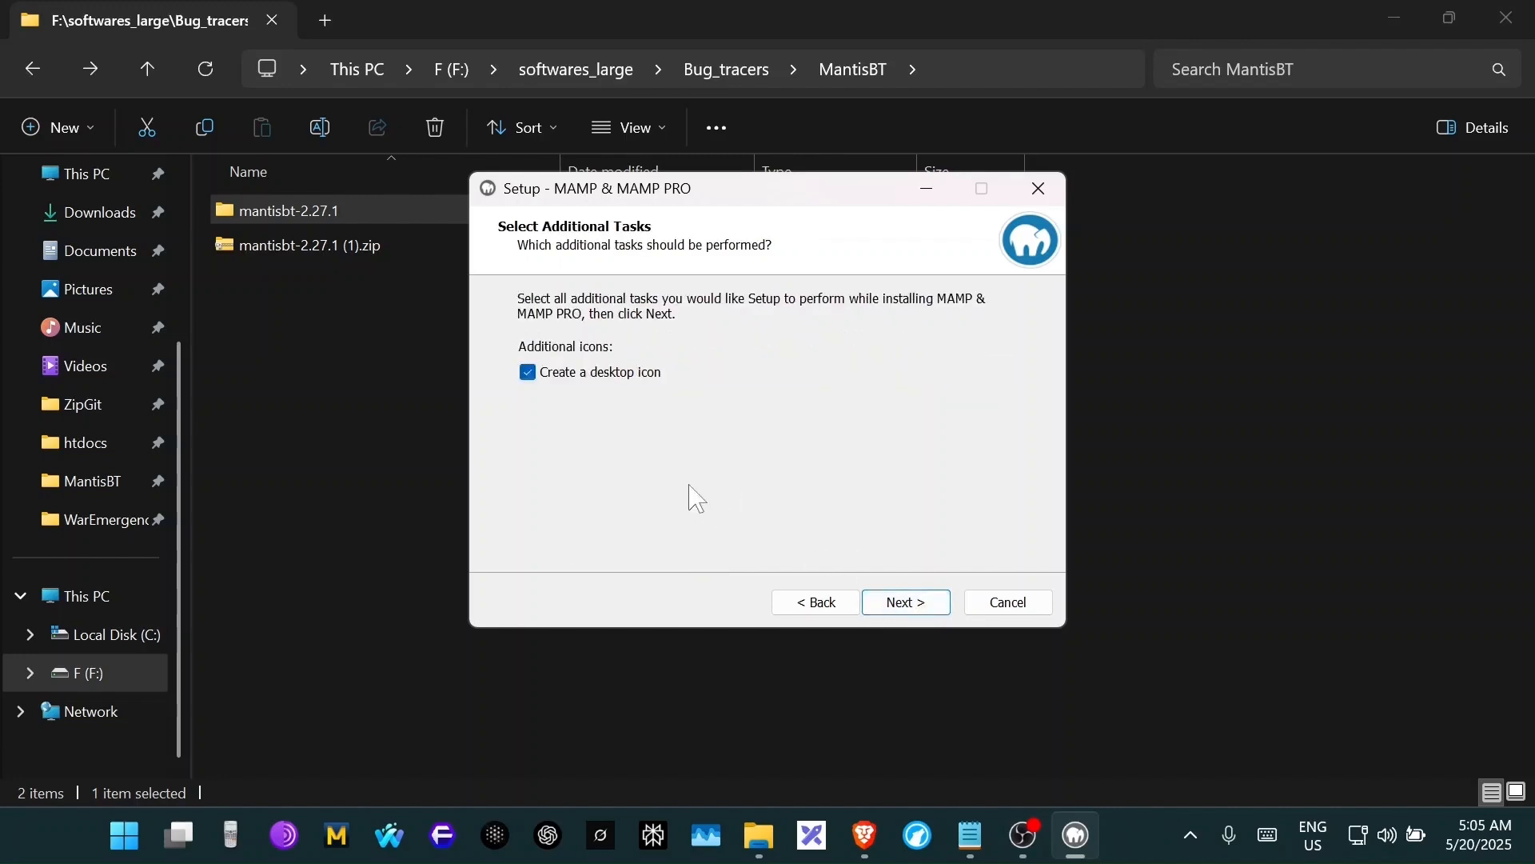
left_click(902, 600)
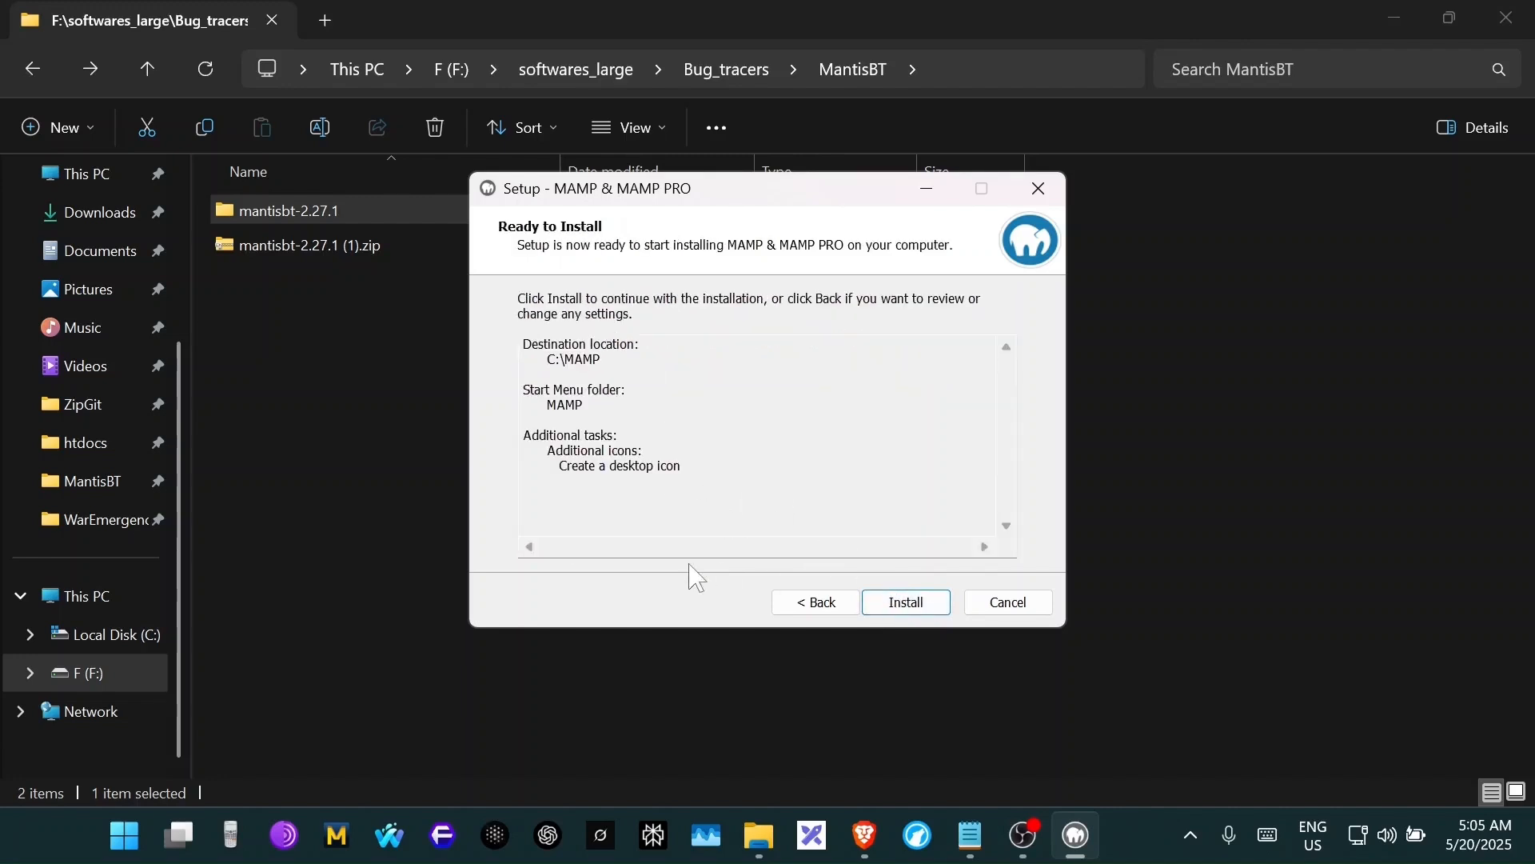
left_click(906, 605)
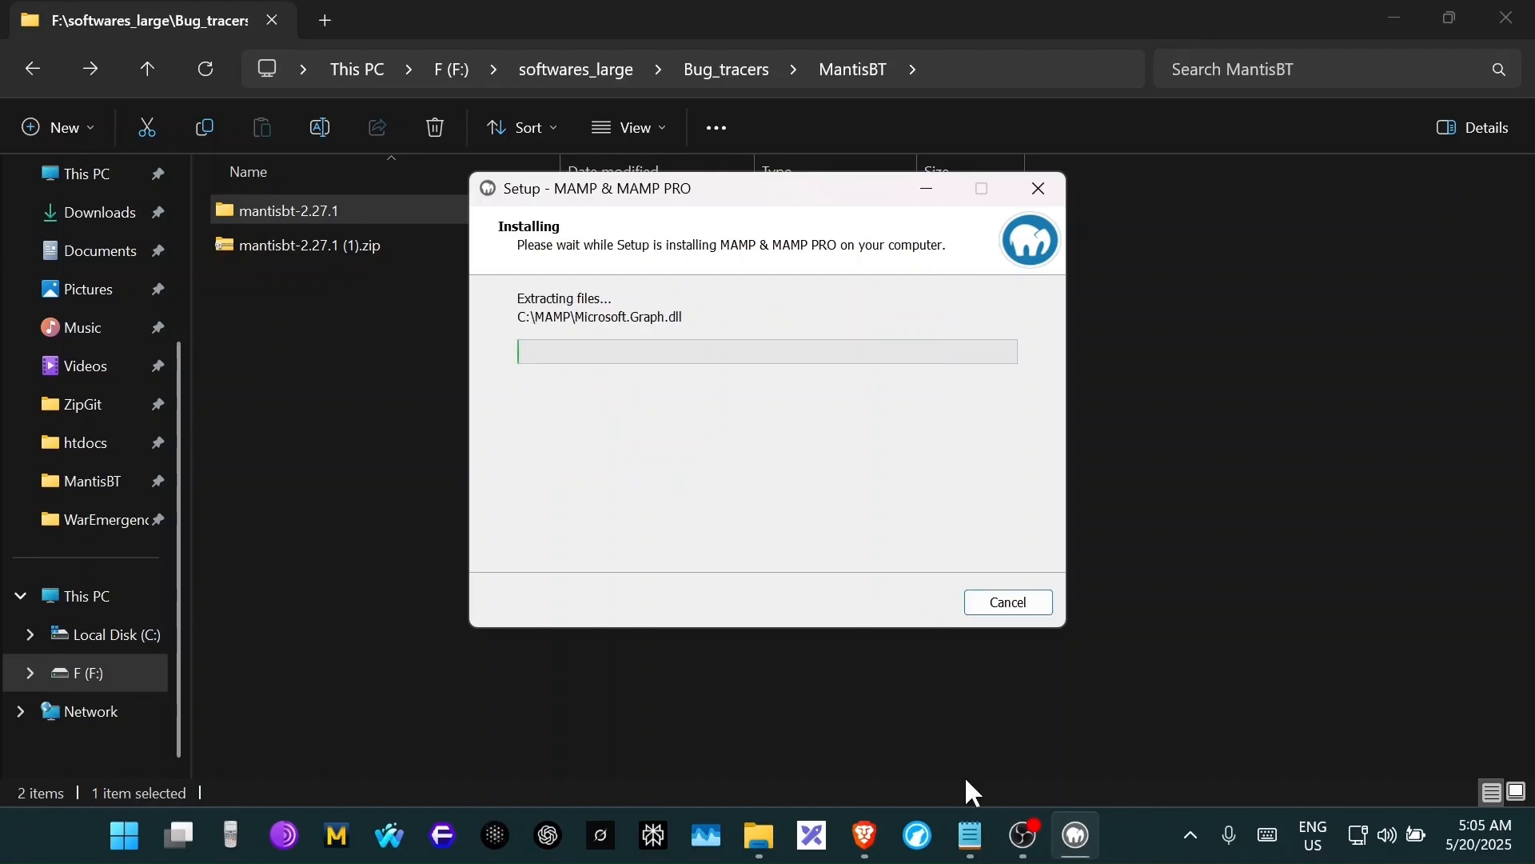
left_click_drag(838, 192, 713, 229)
- Add the note 'YOU CAN'T RUN BOTH TOOLS AT ONCE. BECAUSE OF PORT ISSUES.'
left_click(970, 835)
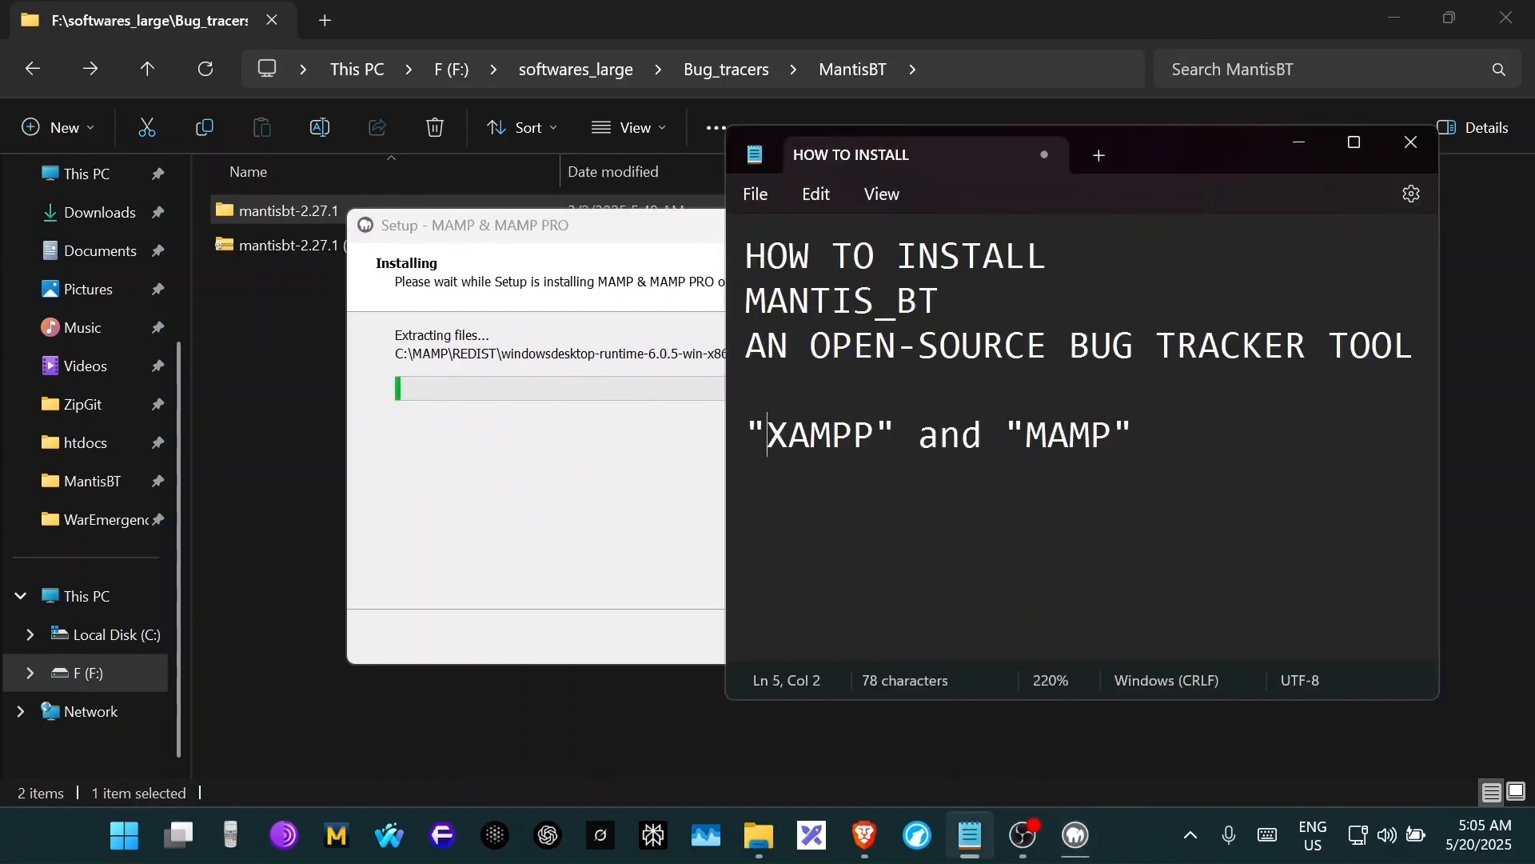
left_click_drag(1160, 145, 1264, 167)
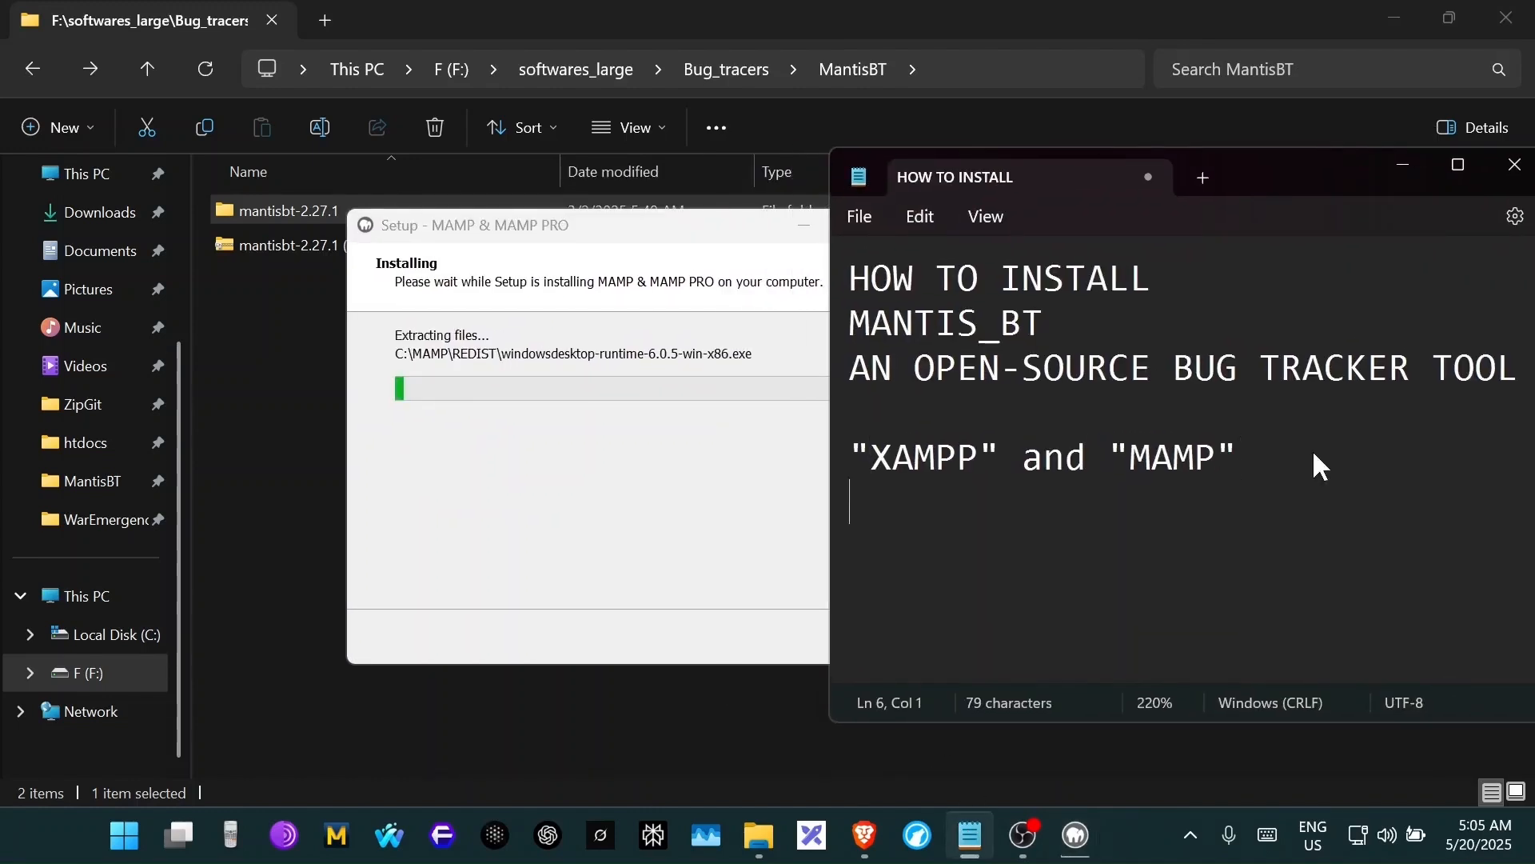
type("YOU CAN")
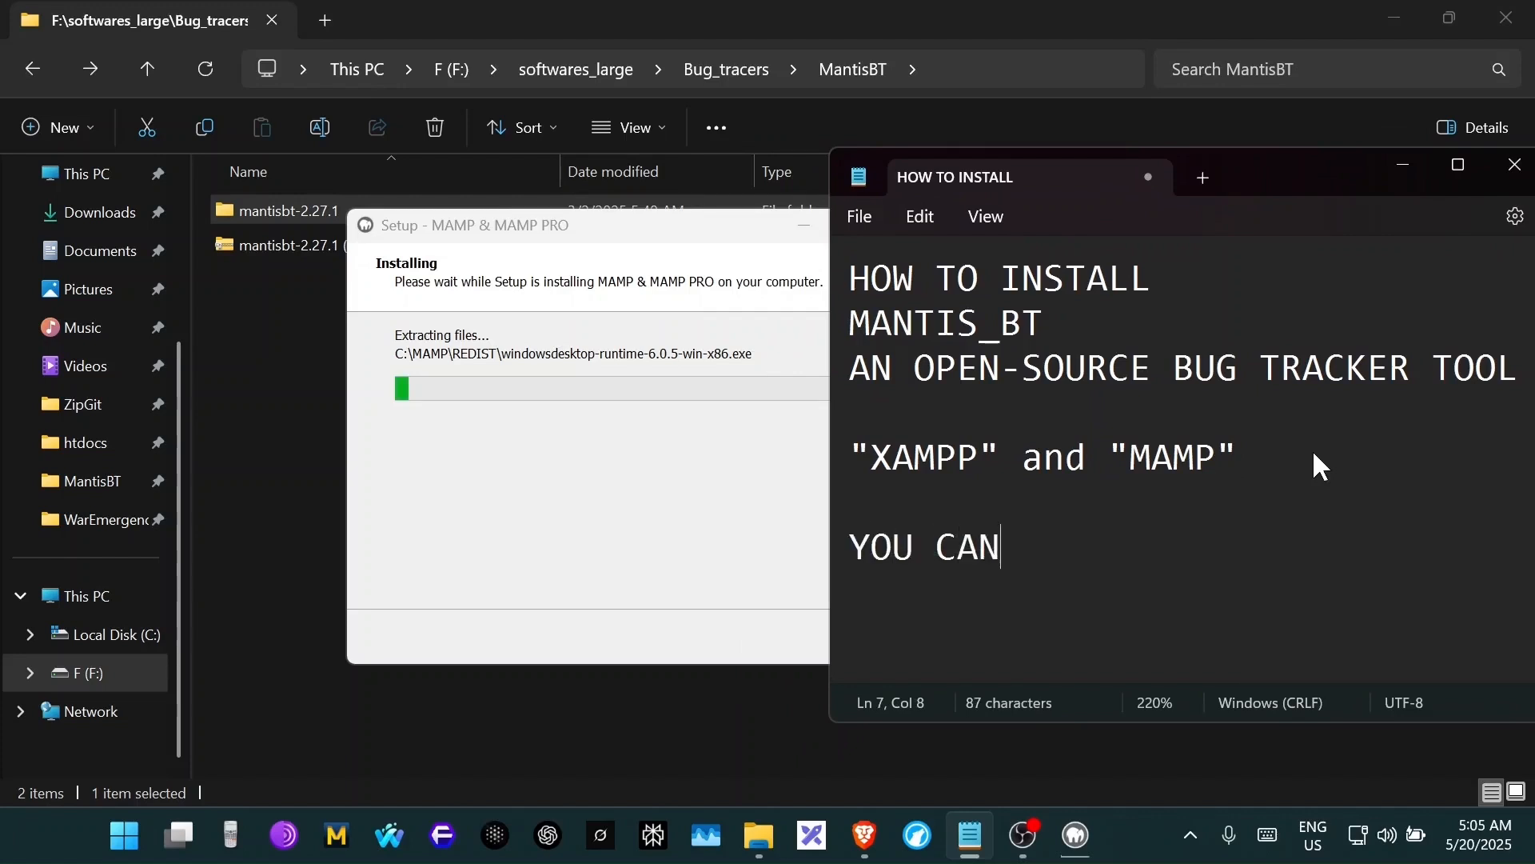
type("'T RUN ")
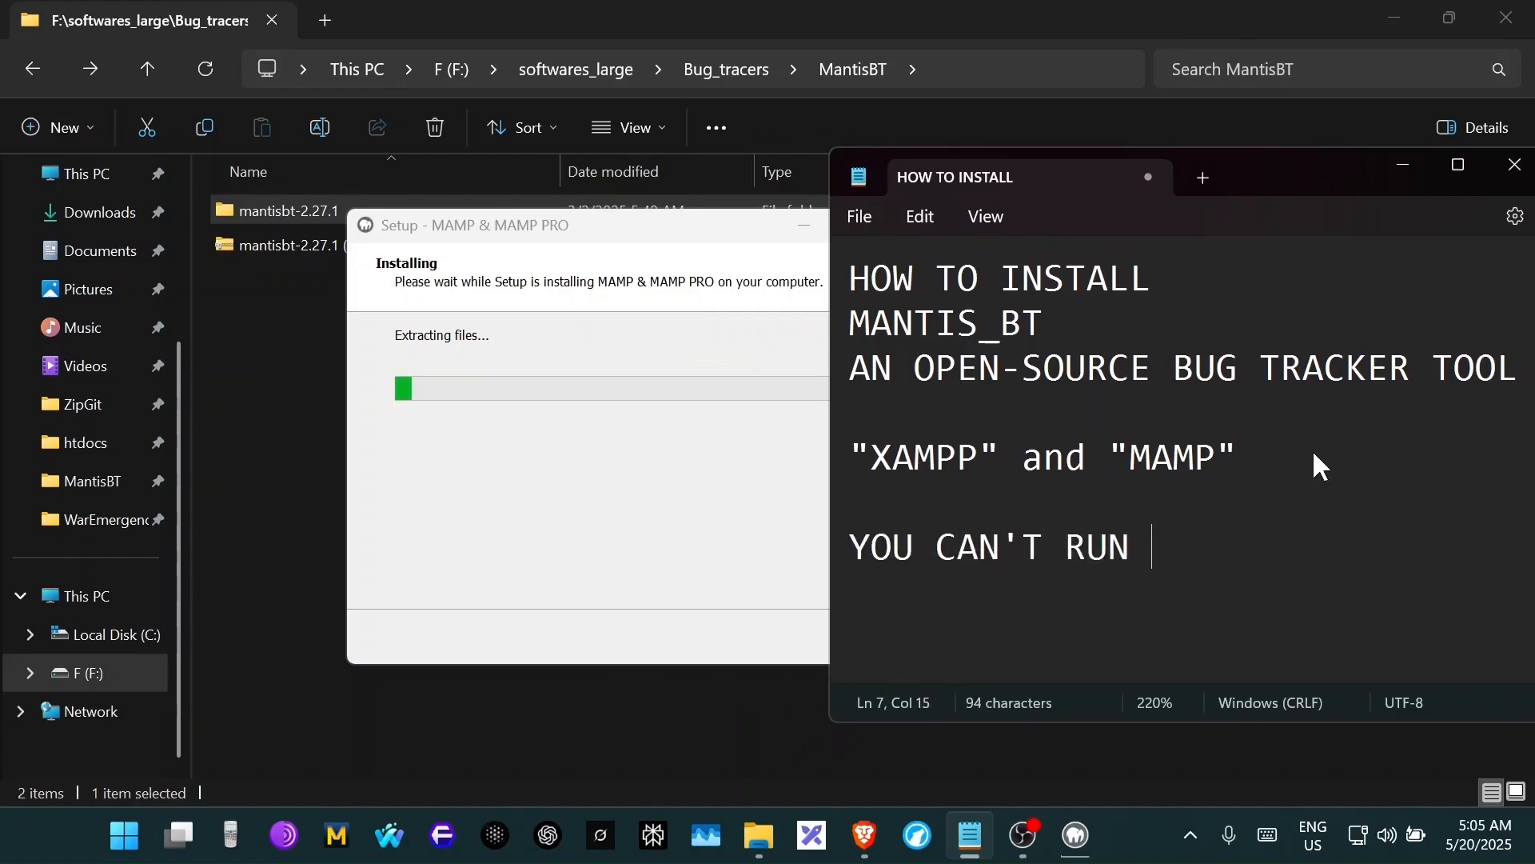
type("BOTH TOOLS")
key("Return")
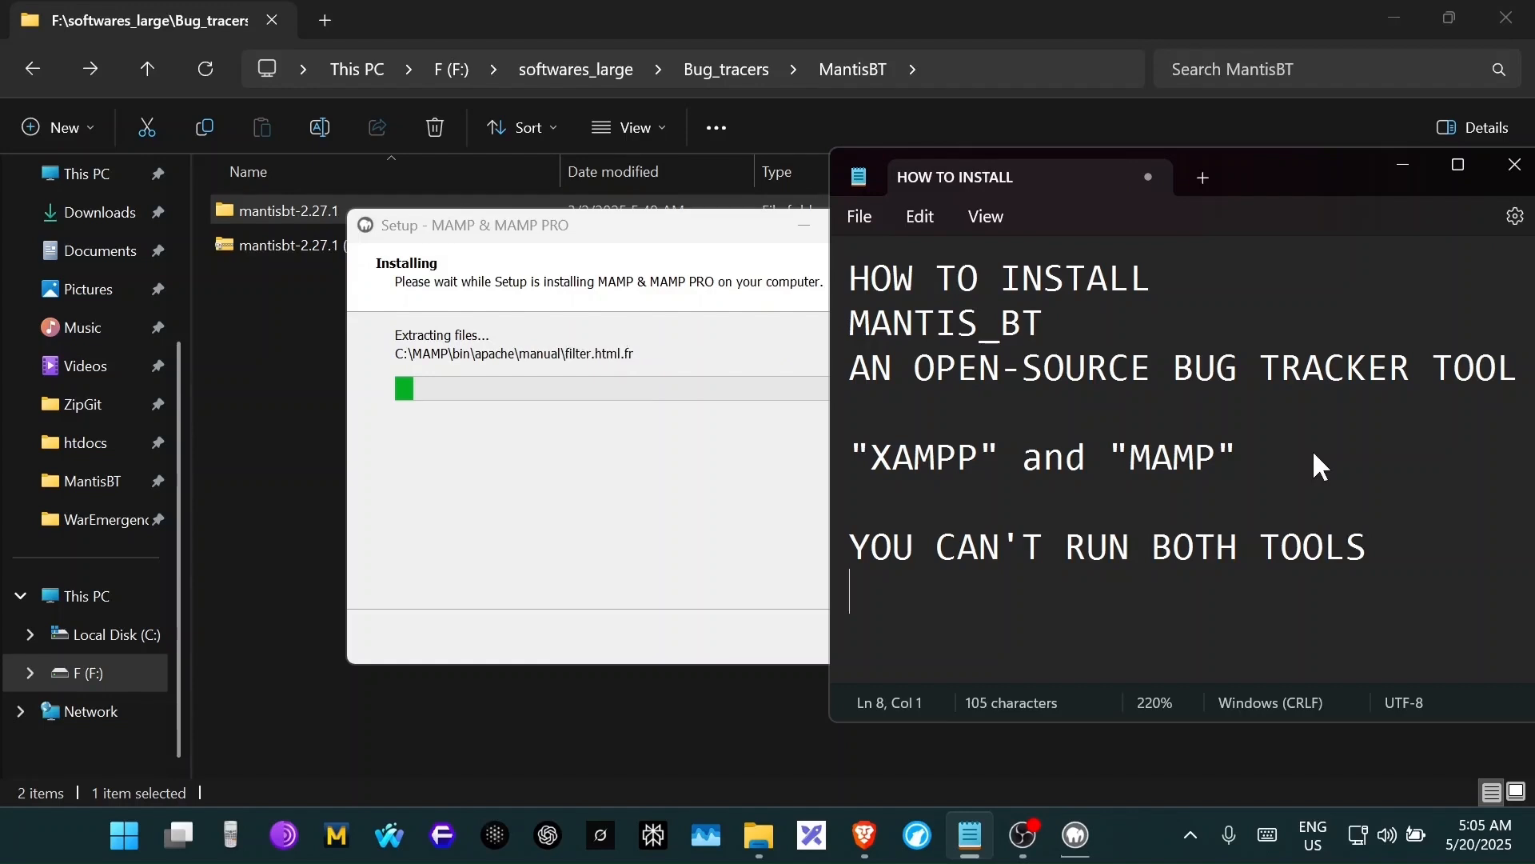
type("AT ONCE. ")
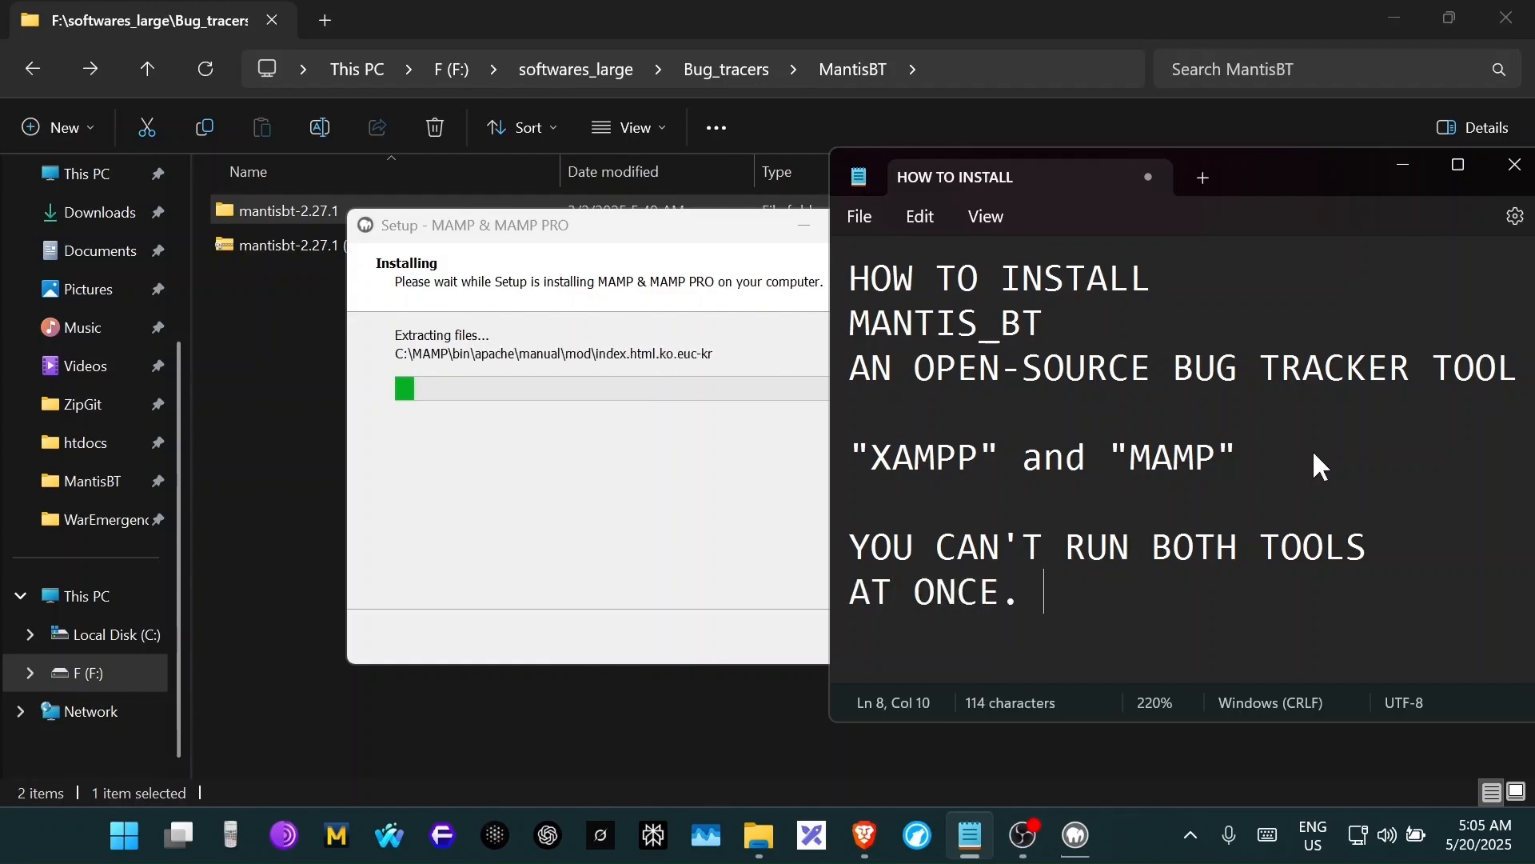
type("BECAUSE OF")
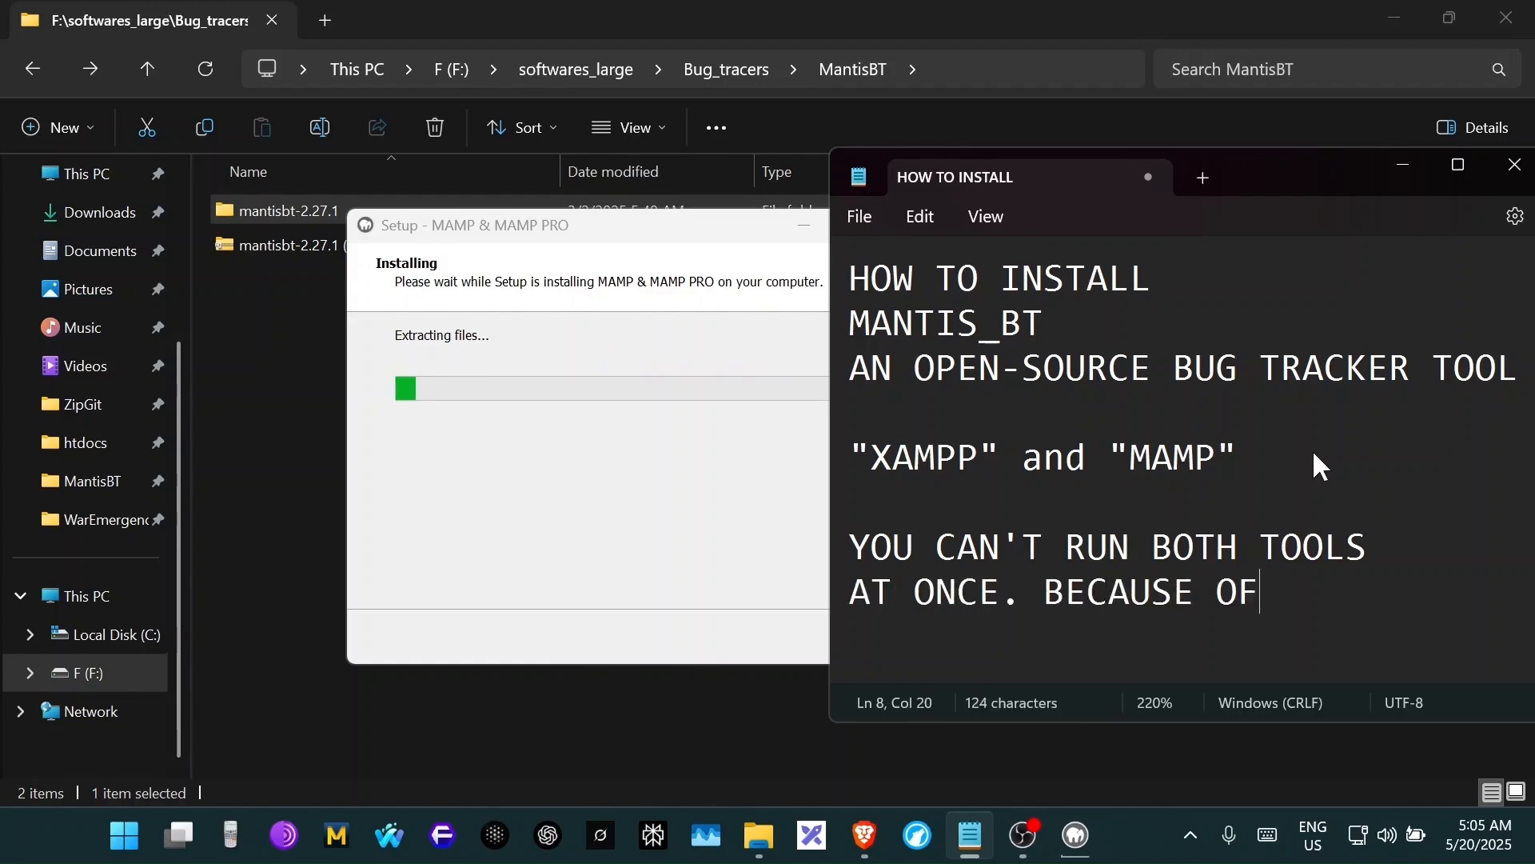
type(" PORT ISSUES")
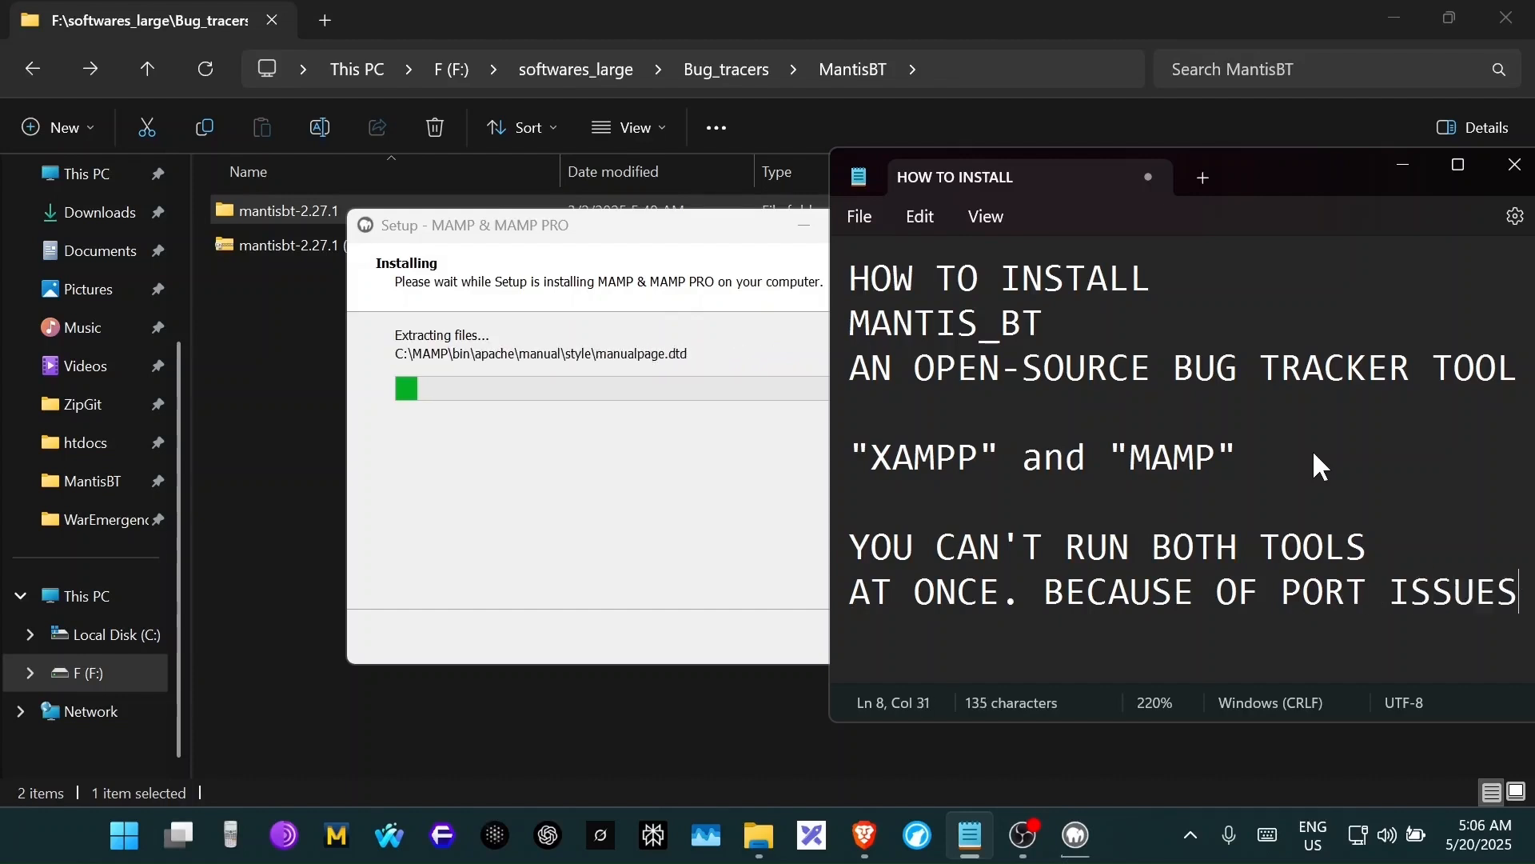
type(".")
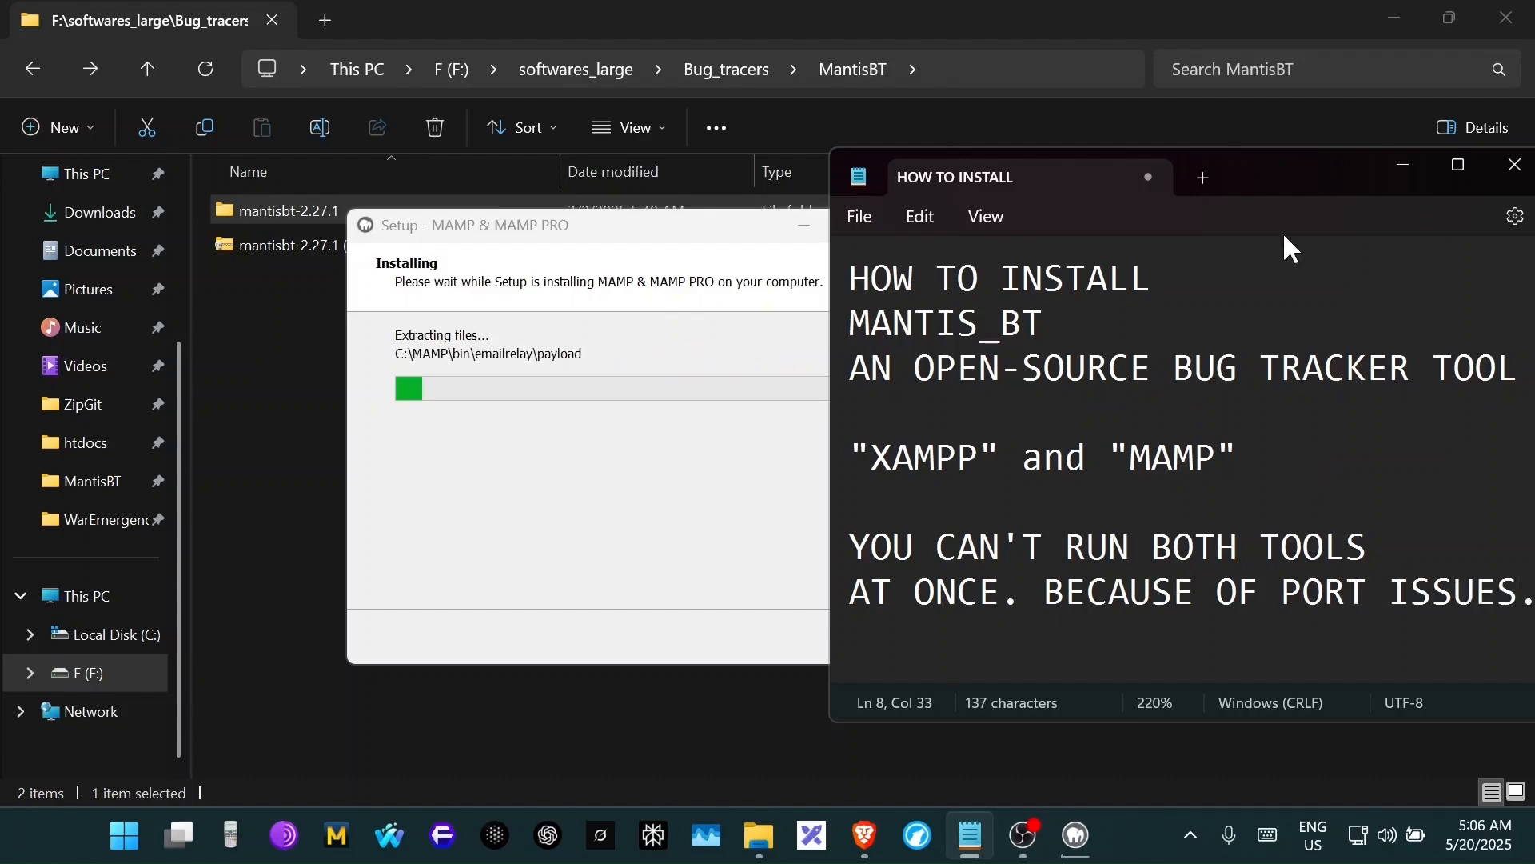
left_click_drag(1274, 176, 1191, 126)
- Note the conflicting port numbers starting with 80, then highlight the quoted XAMPP and MAMP names
key("Return")
key("Return")
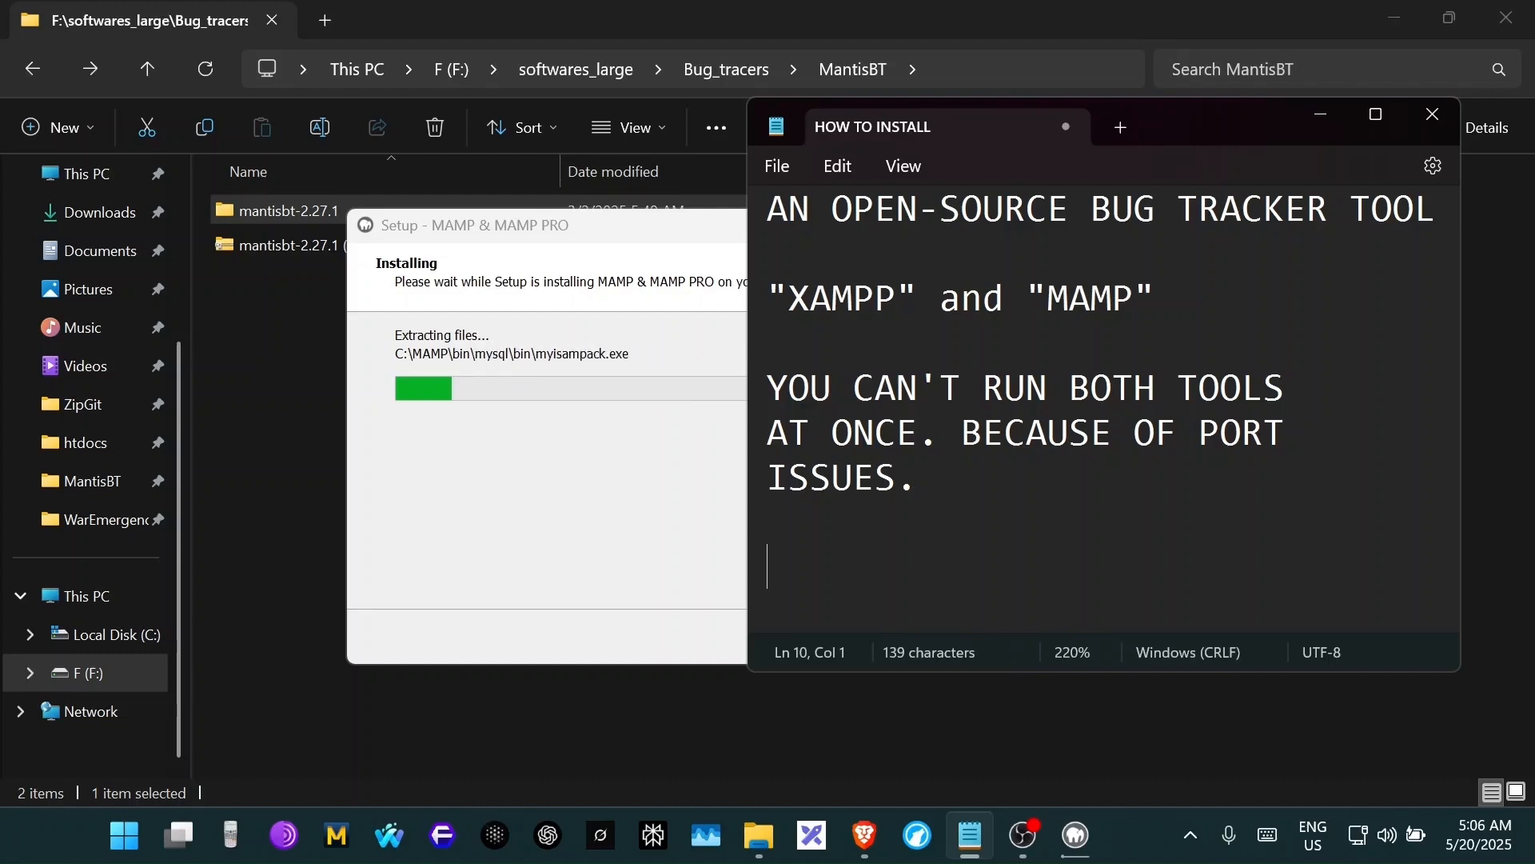
type("80, ")
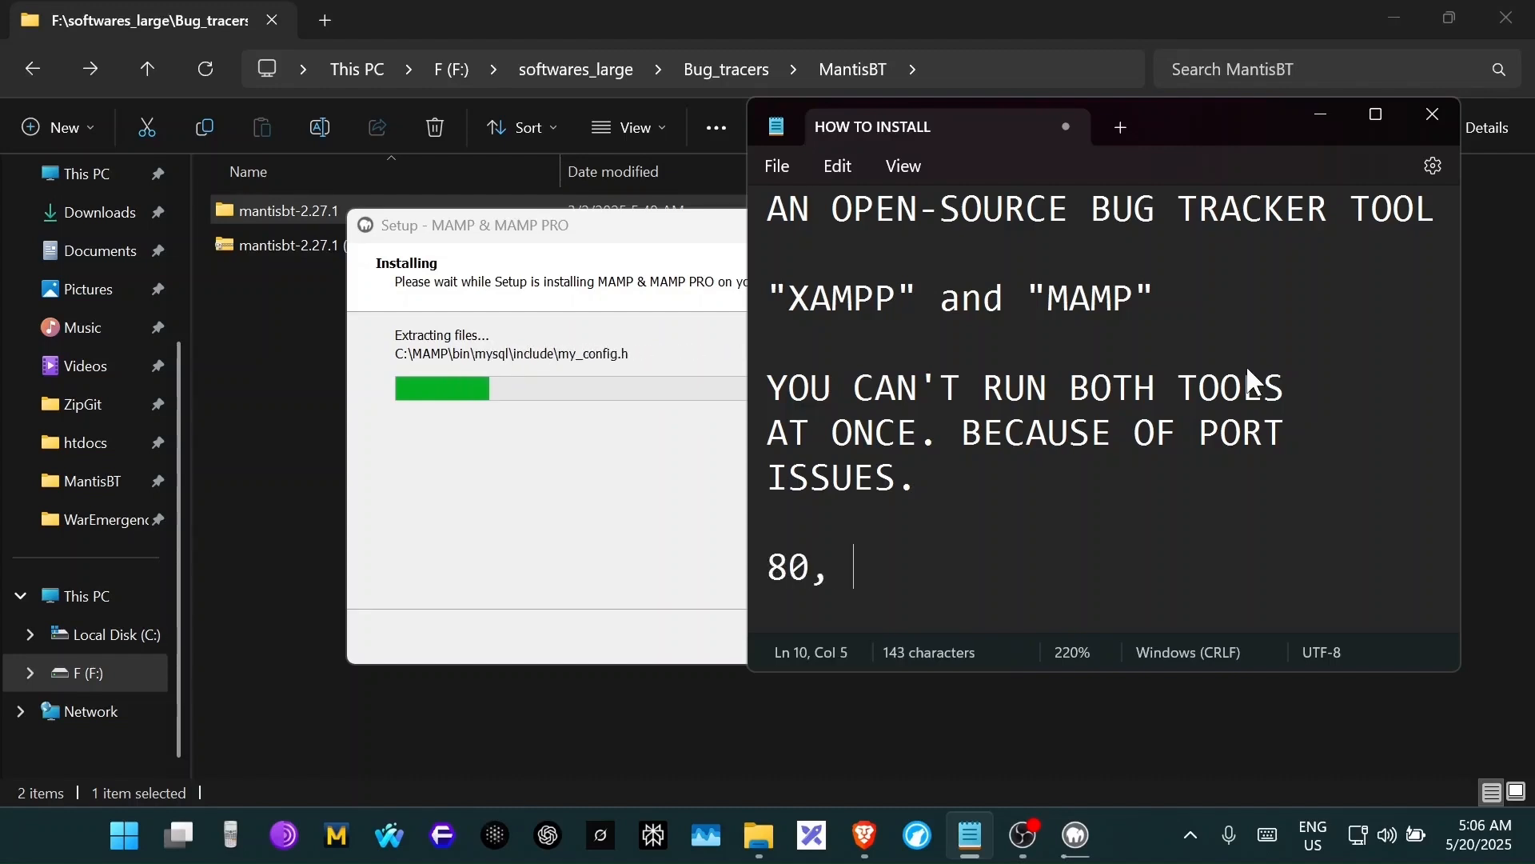
type("3606")
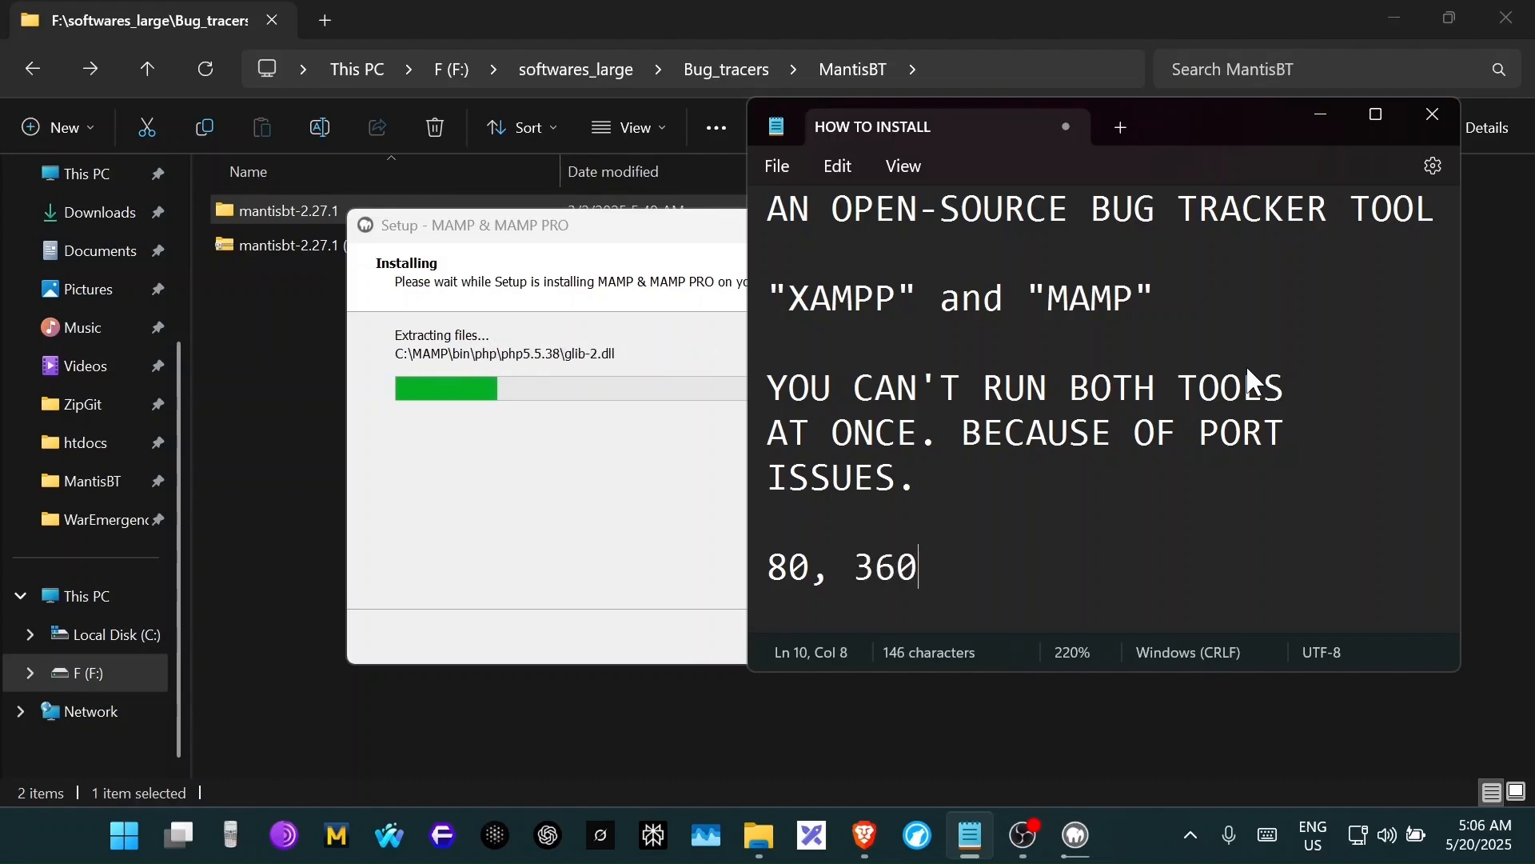
key("BackSpace")
key("BackSpace")
key("BackSpace")
key("BackSpace")
key("BackSpace")
key("BackSpace")
key("BackSpace")
key("BackSpace")
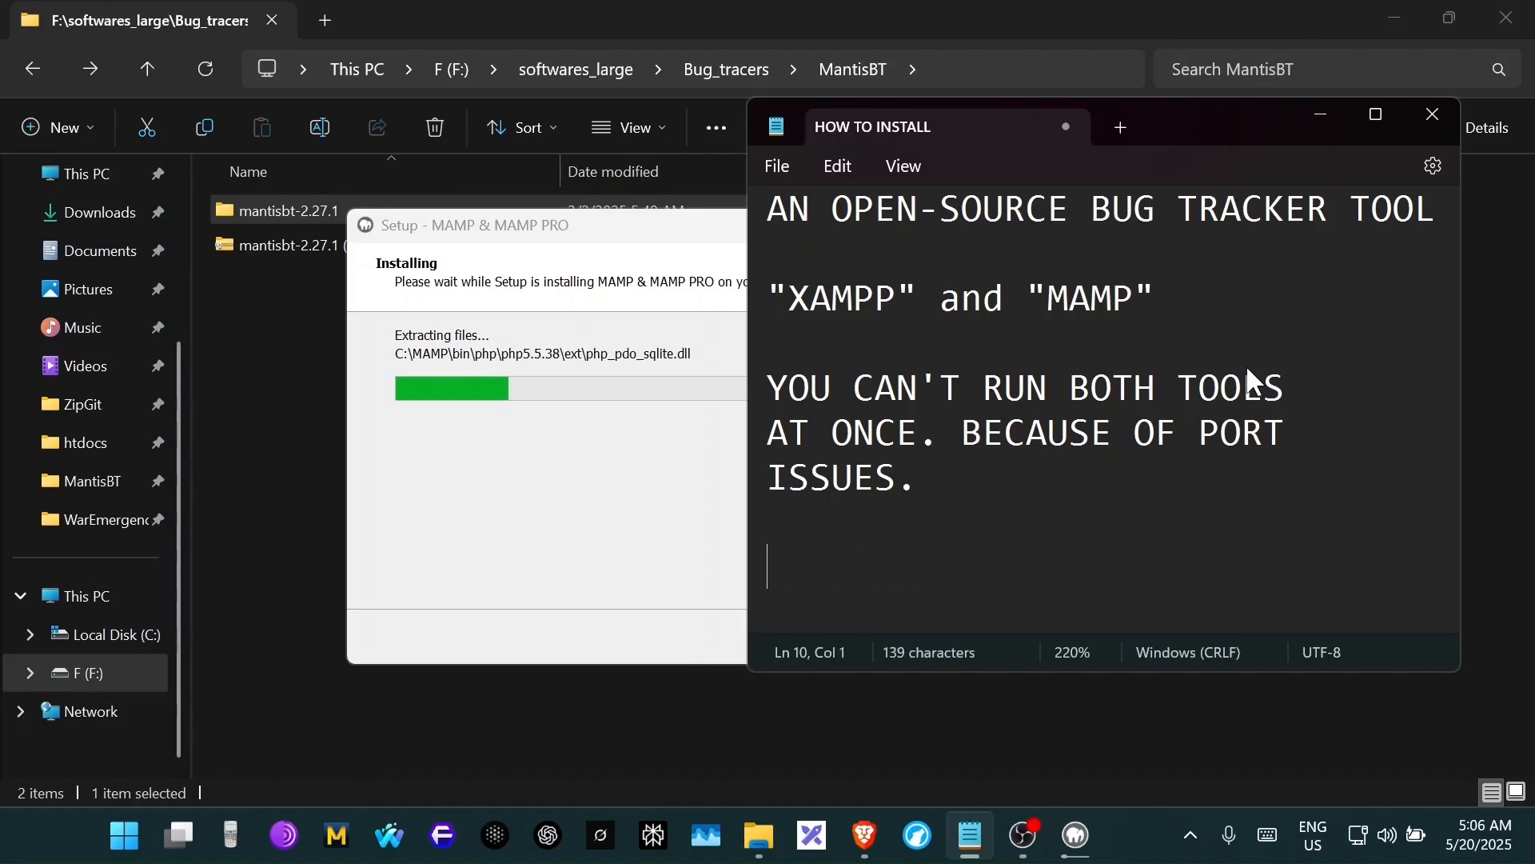
left_click_drag(768, 298, 916, 303)
left_click_drag(1029, 298, 1137, 306)
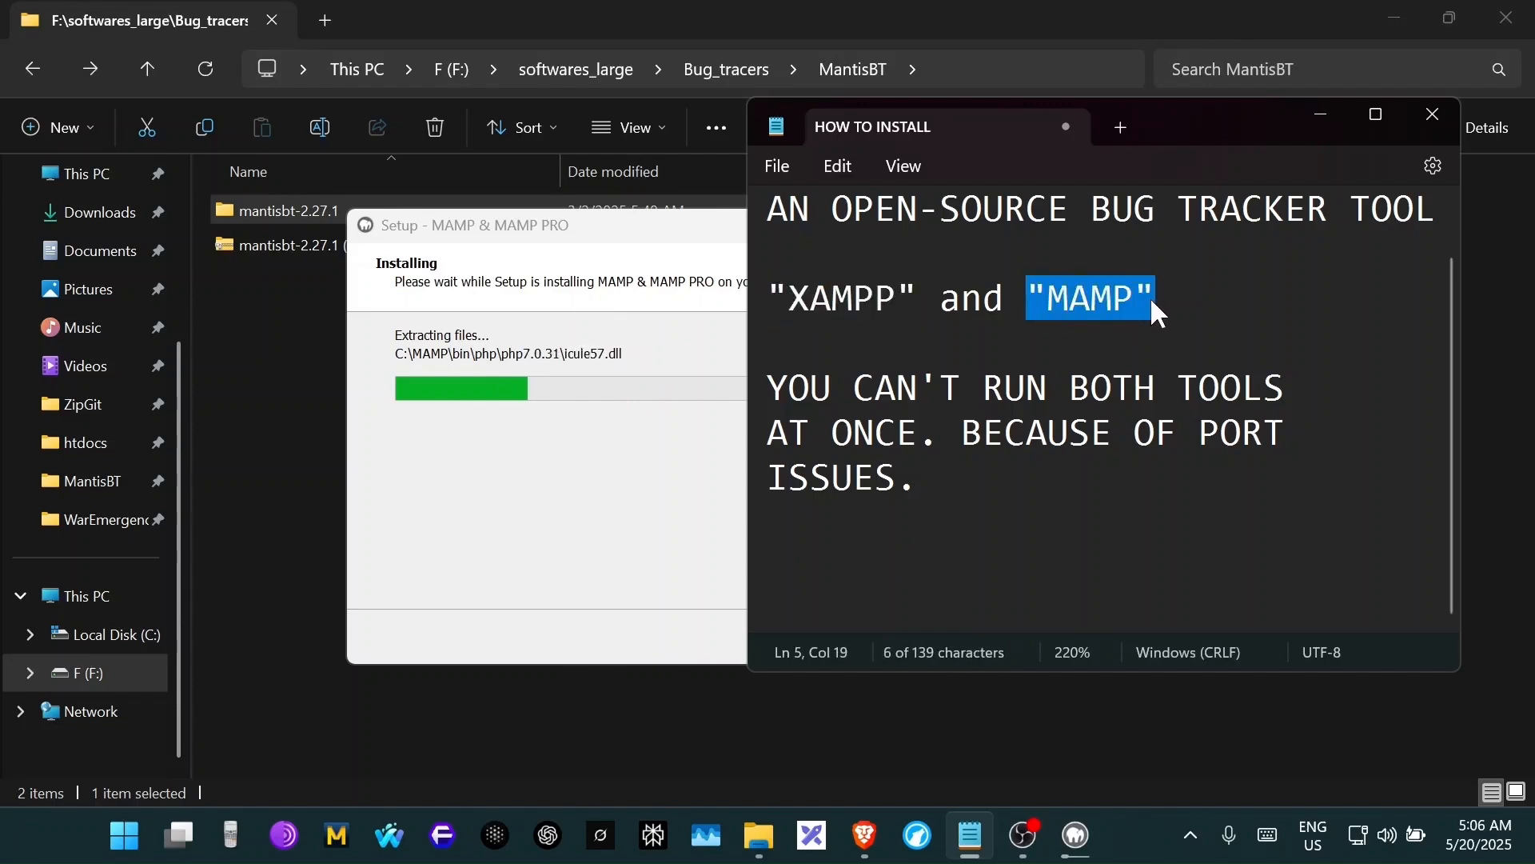
left_click(1152, 303)
left_click_drag(769, 297, 918, 304)
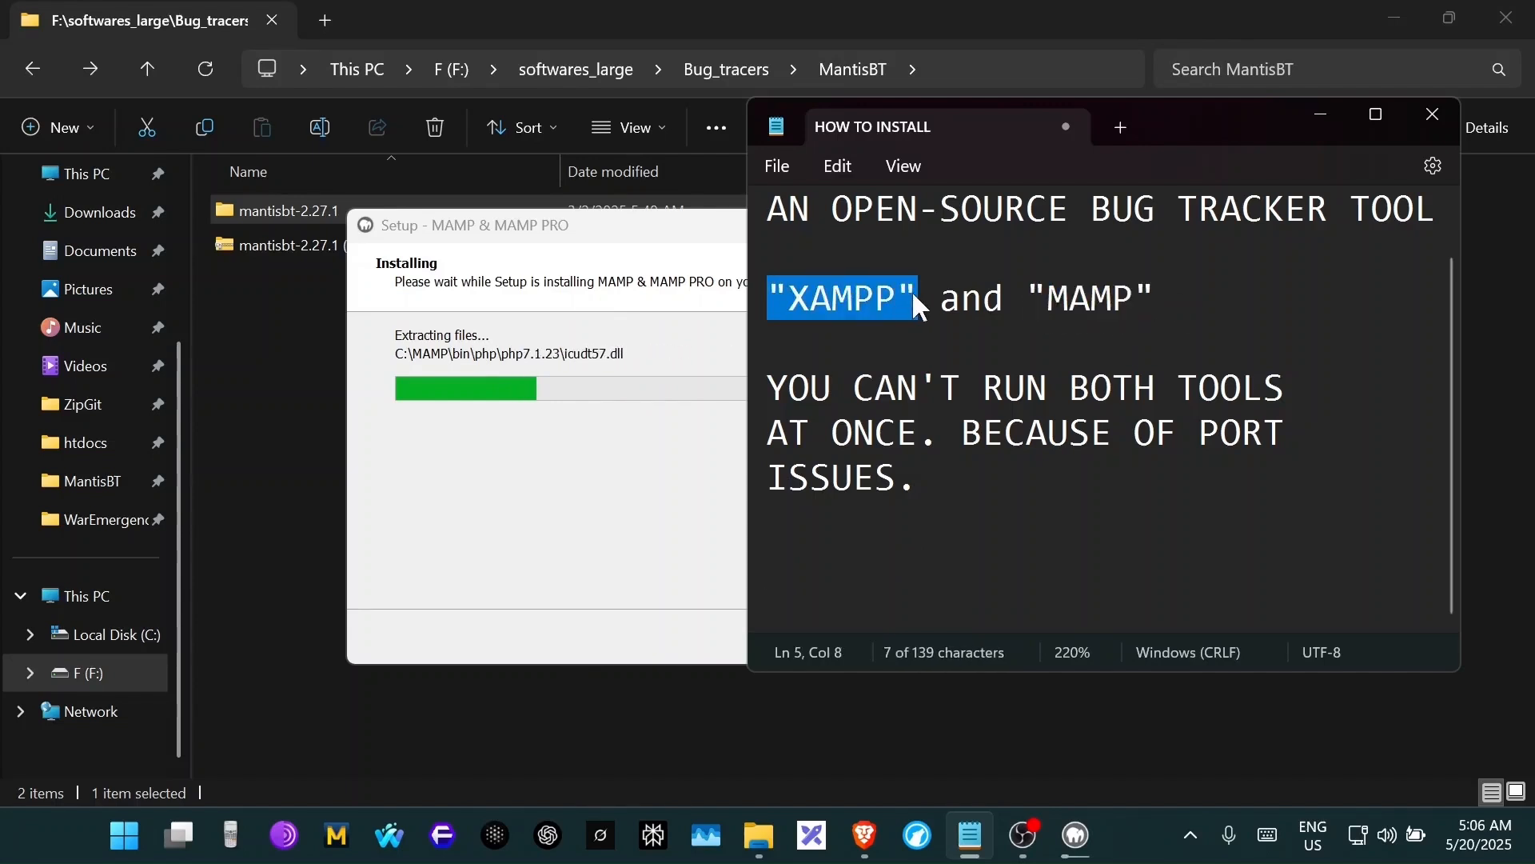
left_click_drag(1029, 299, 1151, 301)
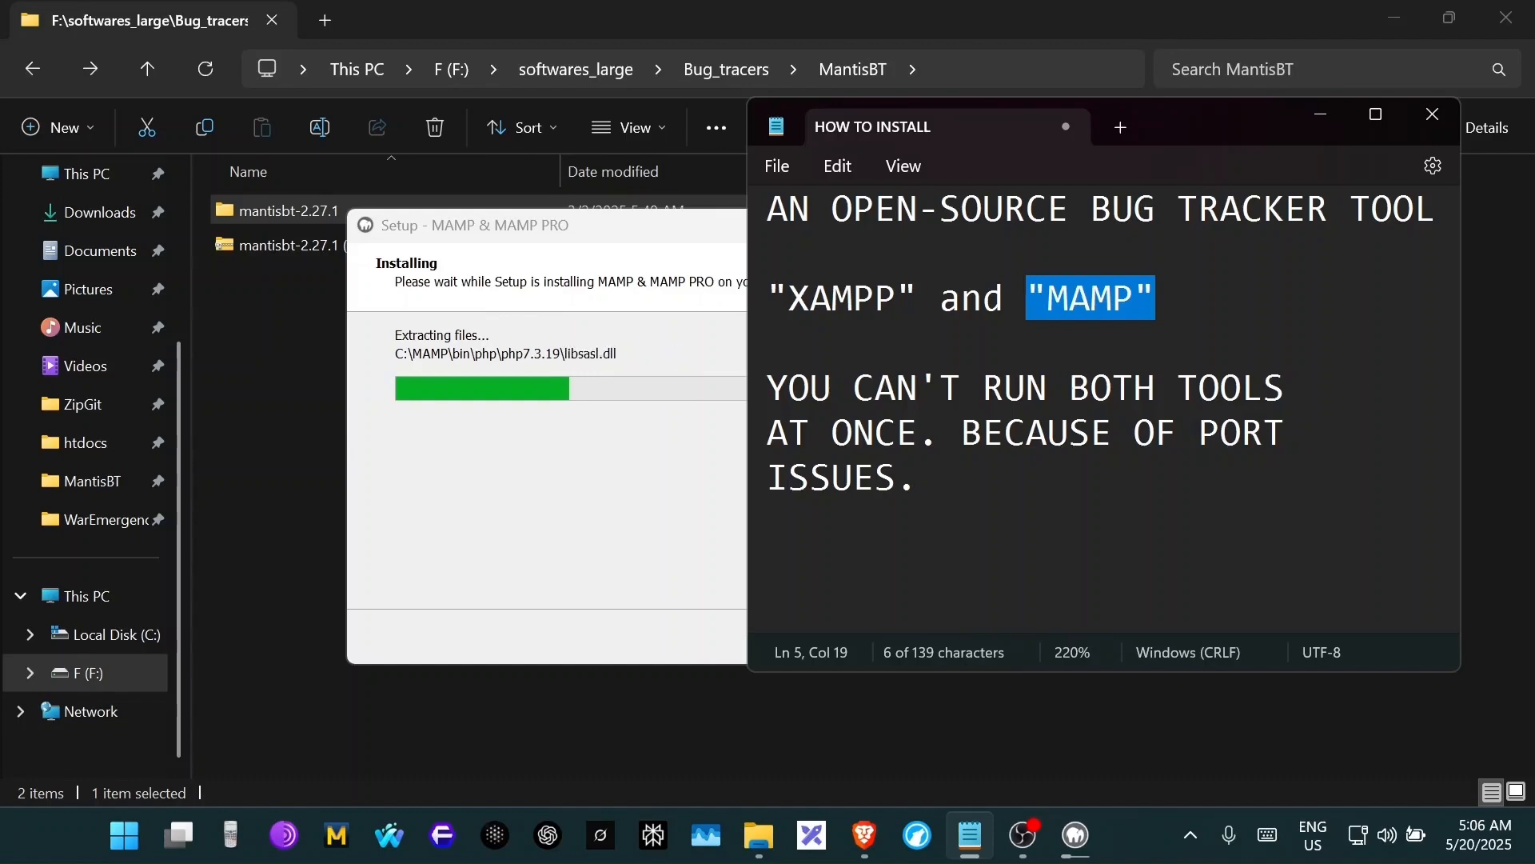
- Add the line 'ALWAYS RUN THEM IN ADMIN MODE'
left_click(1065, 539)
key("Return")
type("A")
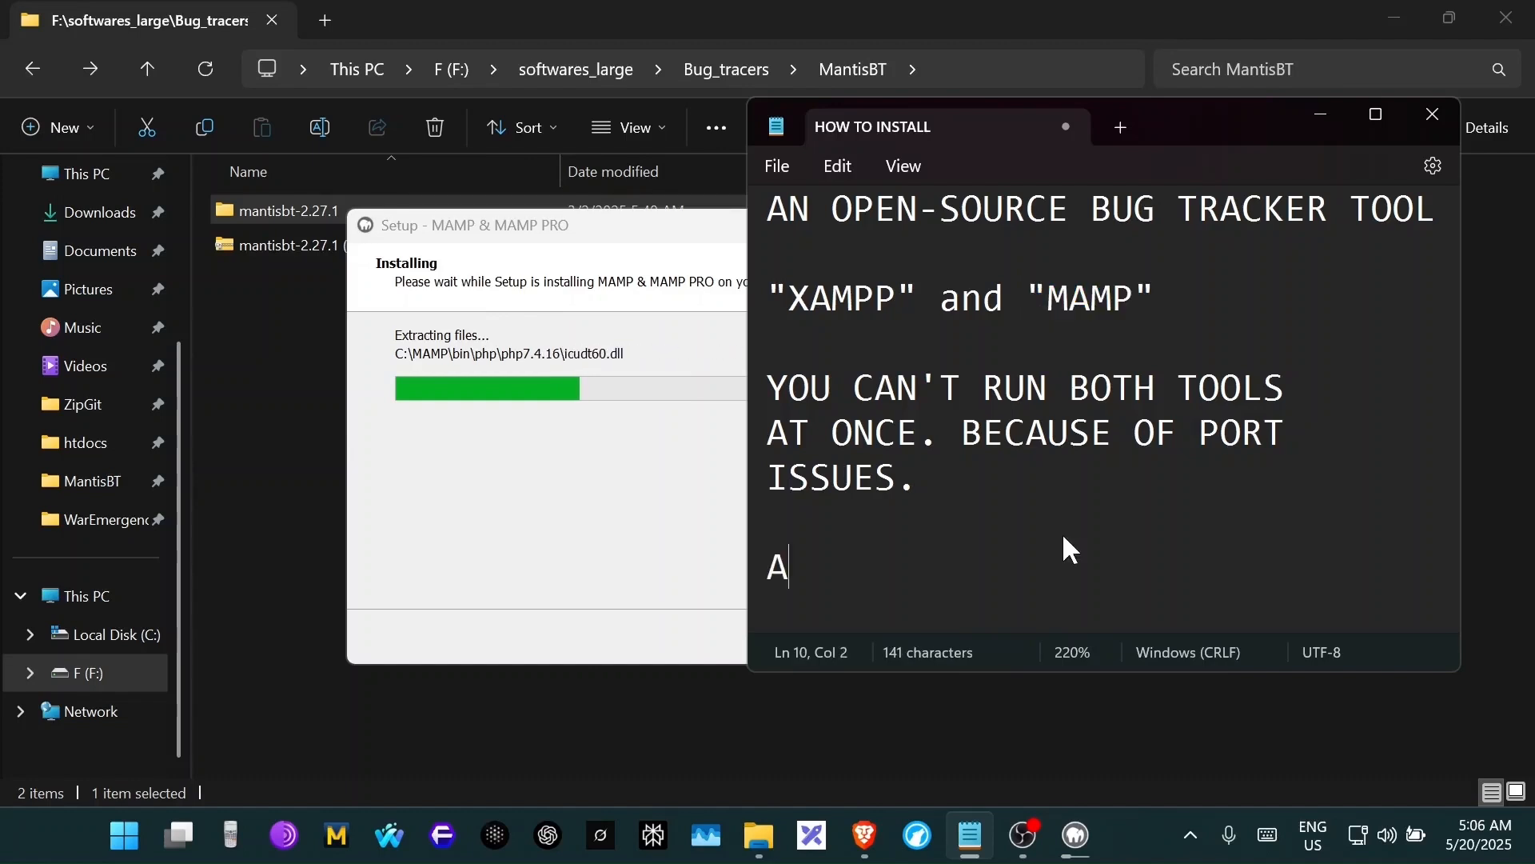
type("LWAYS RUN THEM IUN")
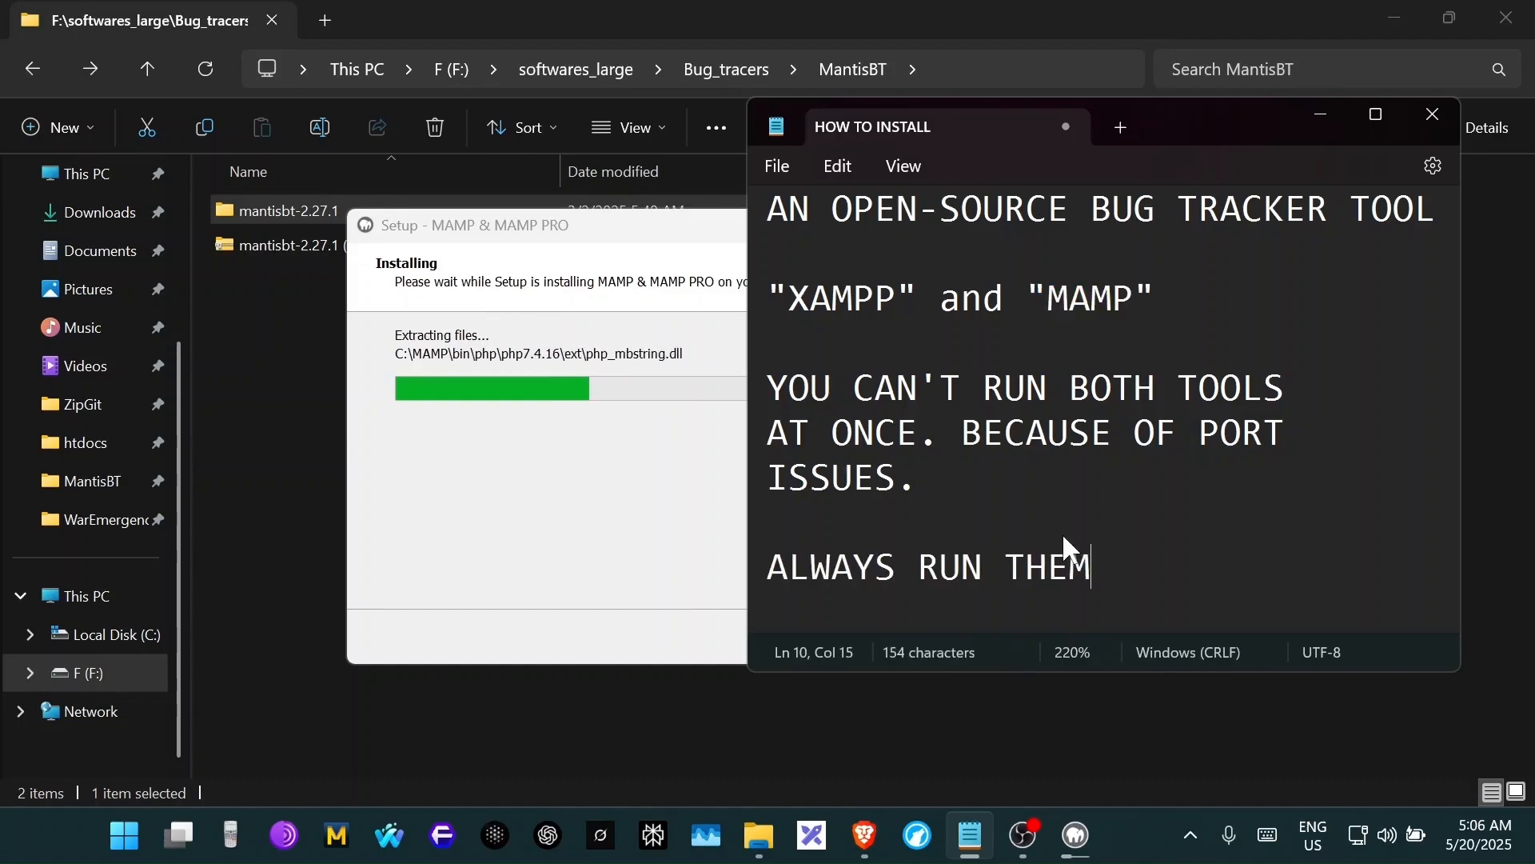
key("BackSpace")
key("BackSpace")
key("BackSpace")
type("IN ADMIN MODE")
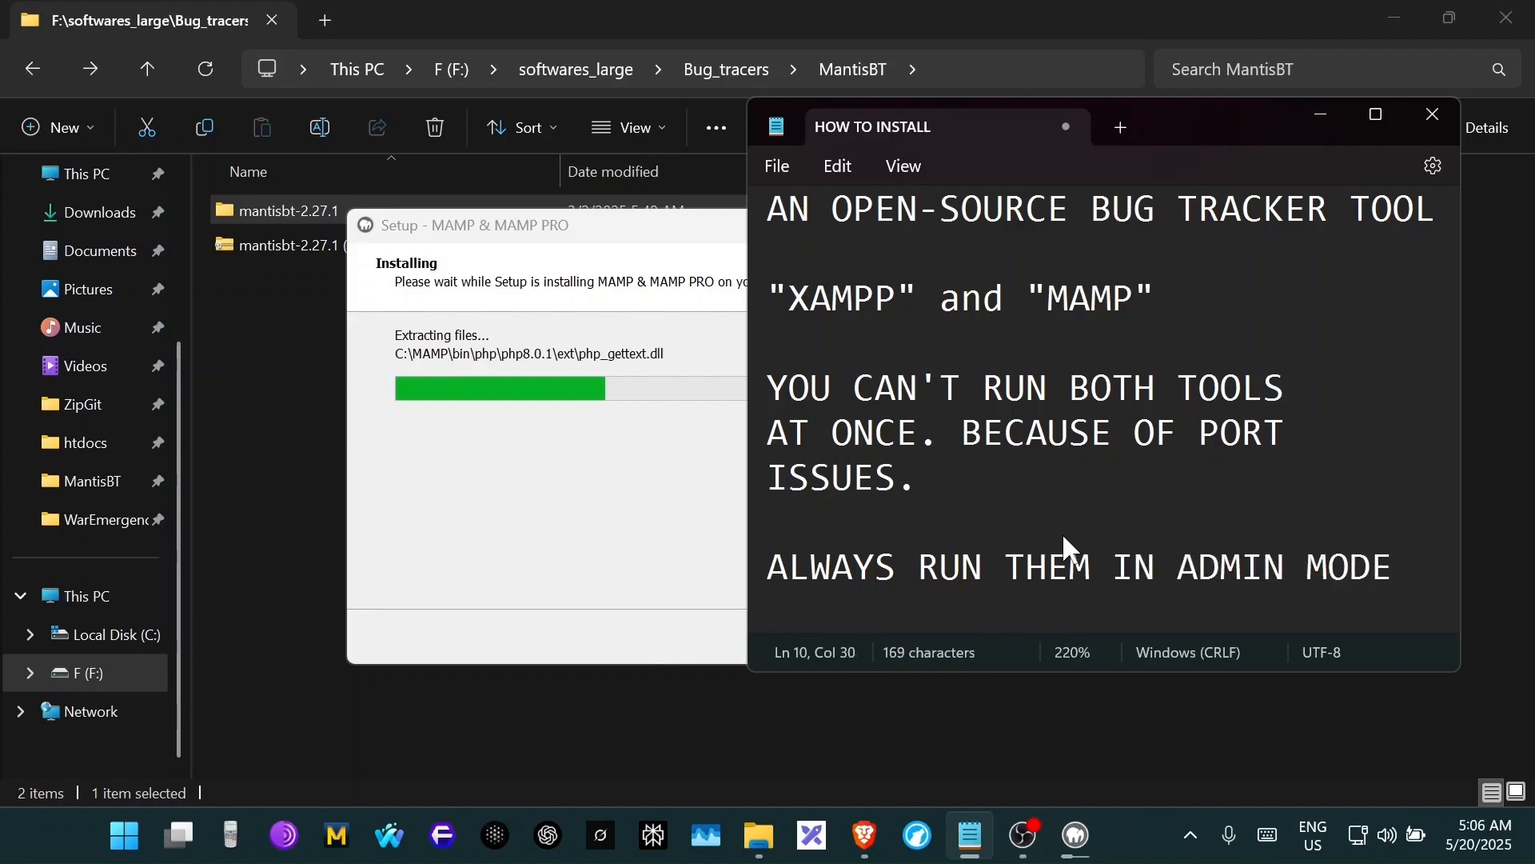
left_click(124, 835)
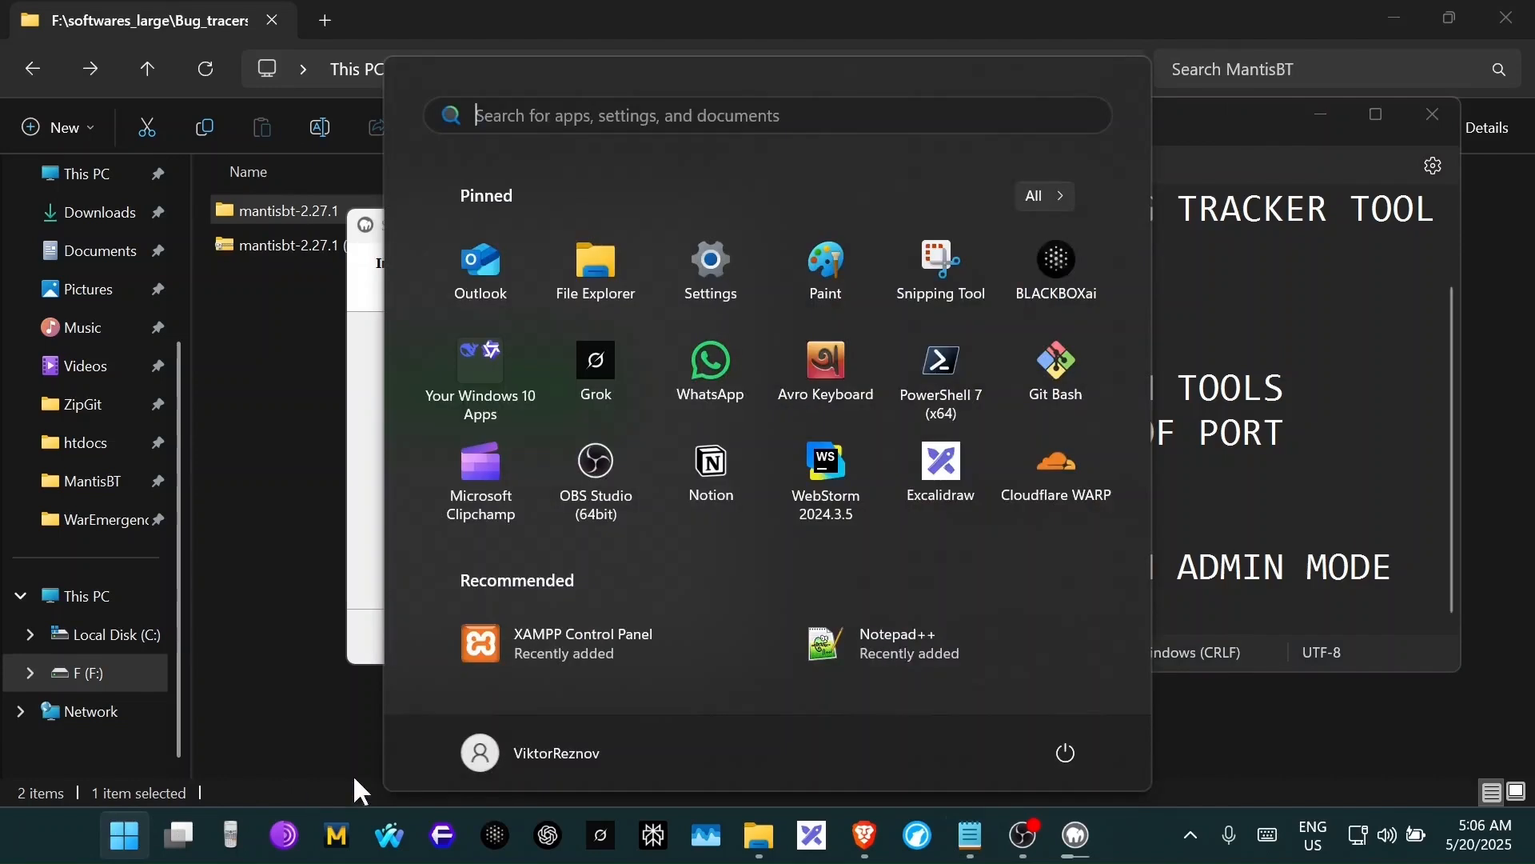
right_click(563, 647)
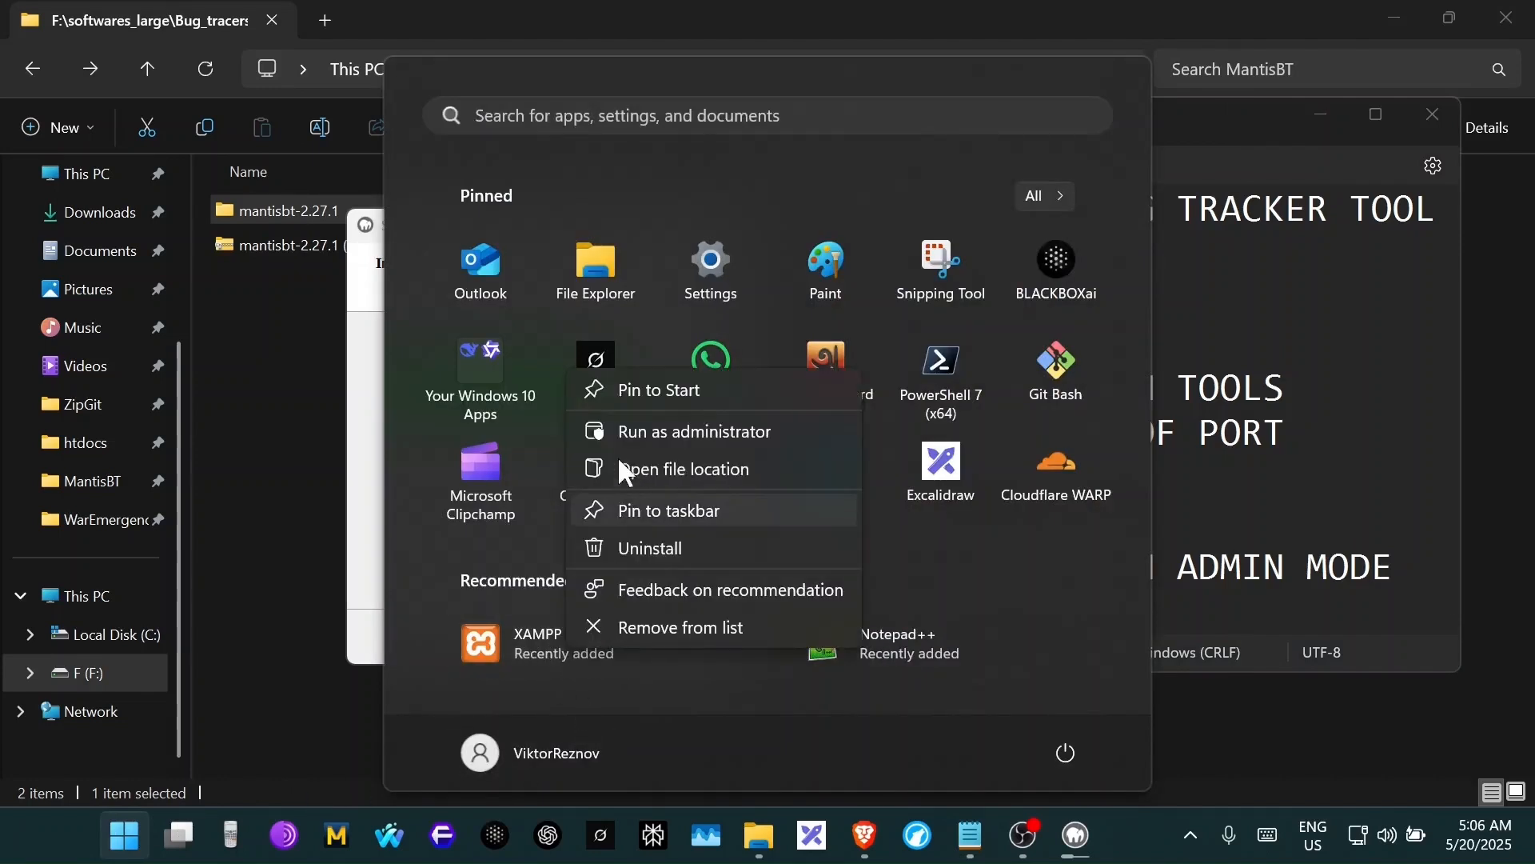
left_click(778, 431)
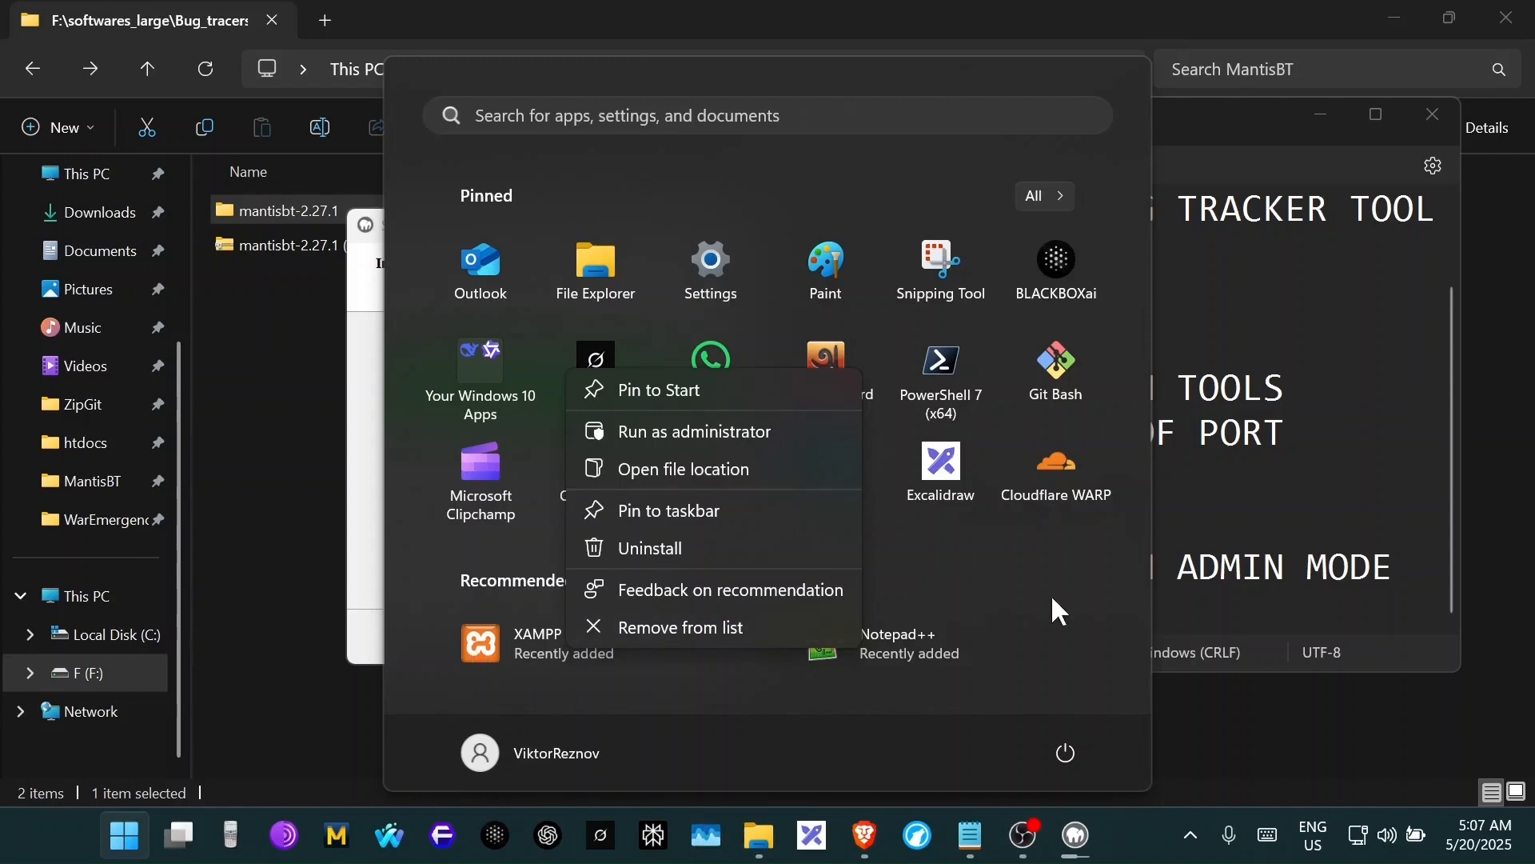
left_click(1405, 524)
left_click(1408, 564)
- Add the warning that without admin mode you may need Task Manager to forcefully close the program, then minimise Notepad
key("Return")
key("Return")
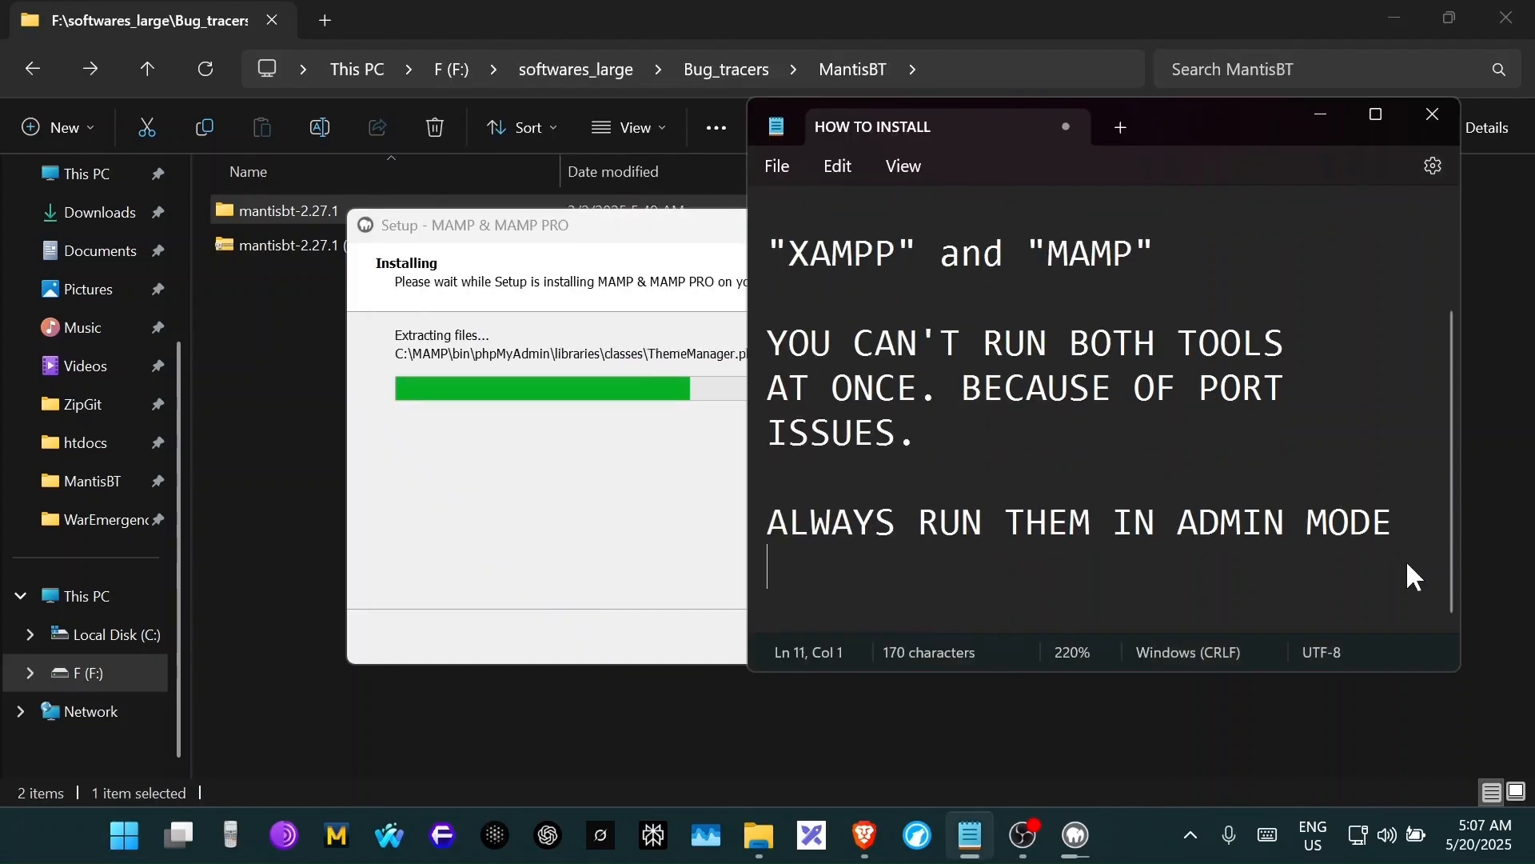
type("IF A")
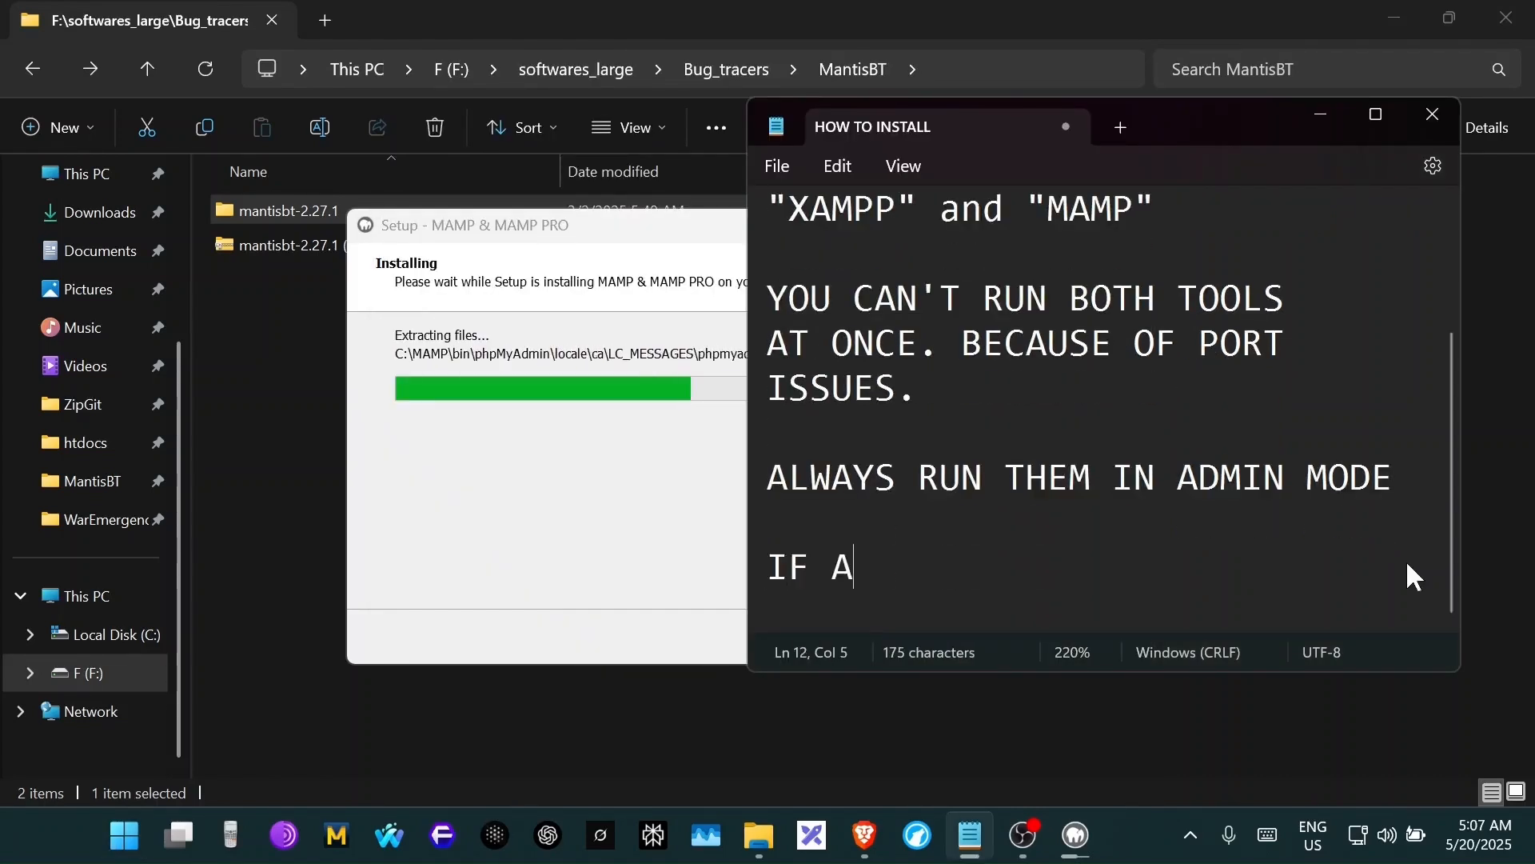
type("DMIN MODE IS NO")
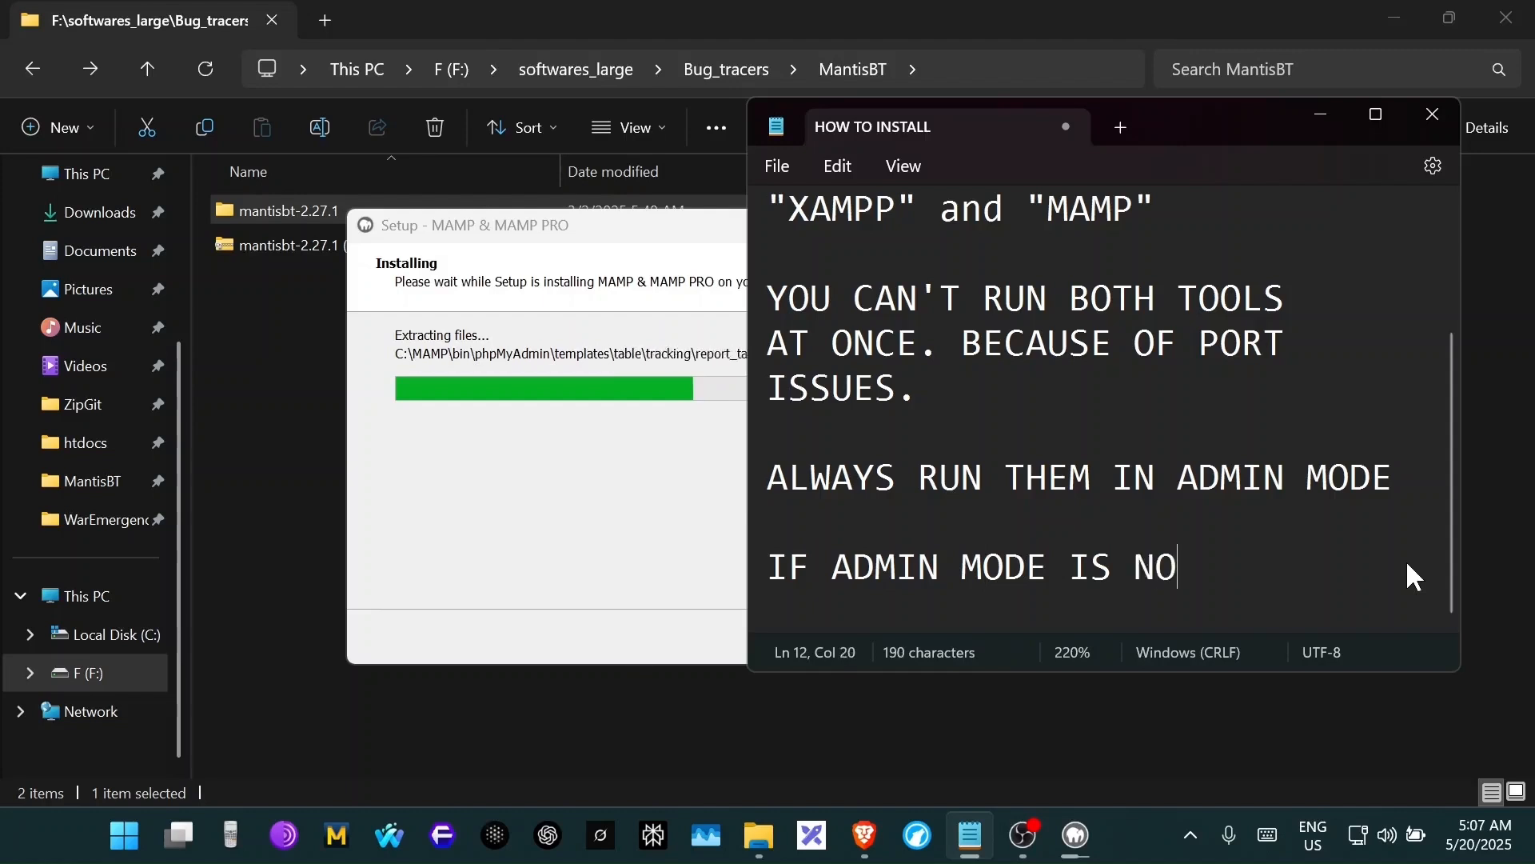
type("T USED.")
key("Return")
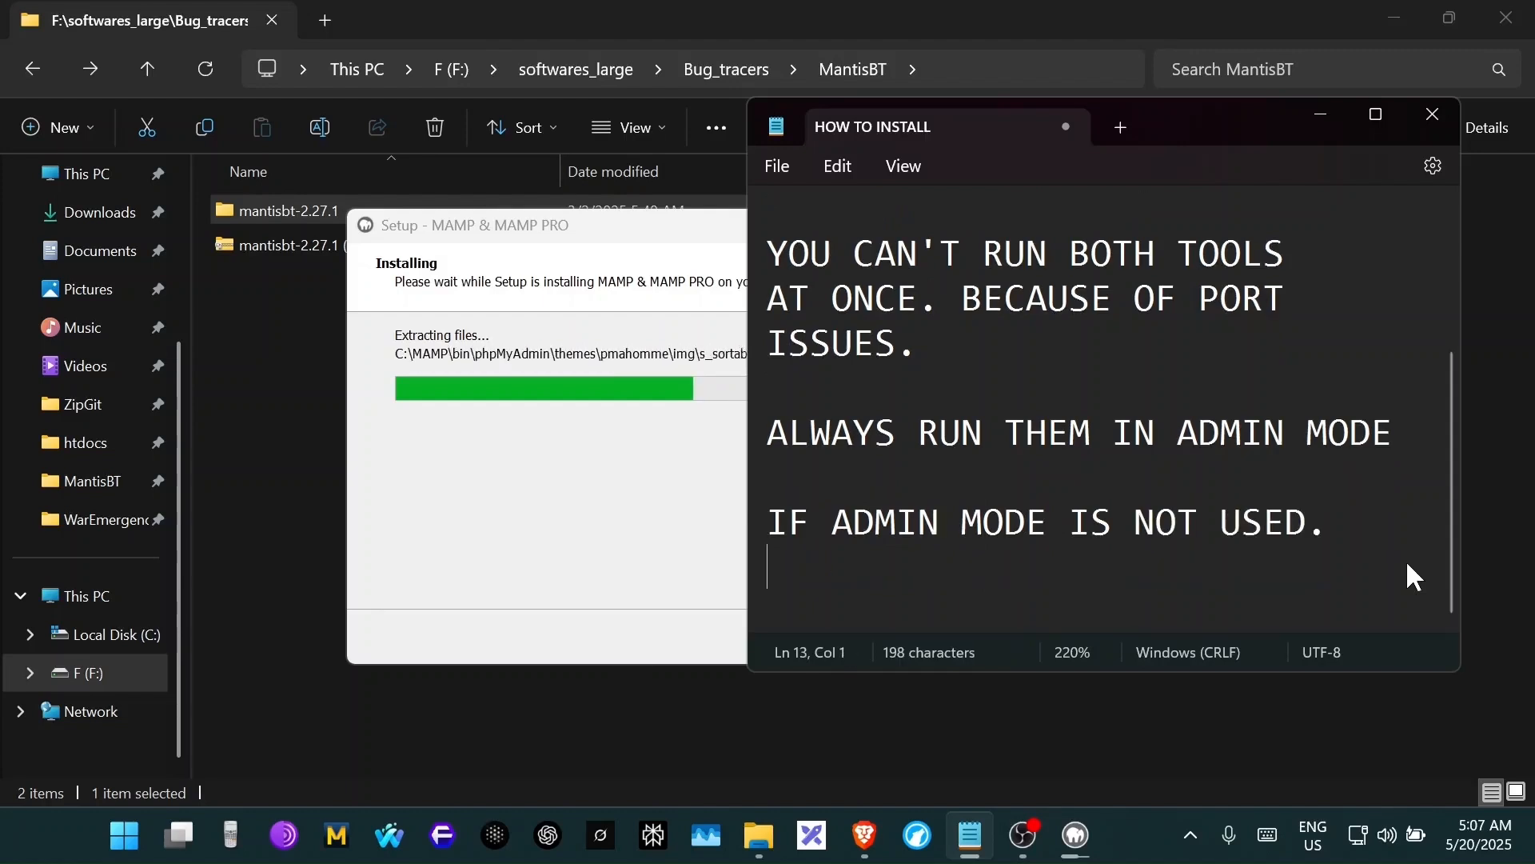
type("THEN YOU")
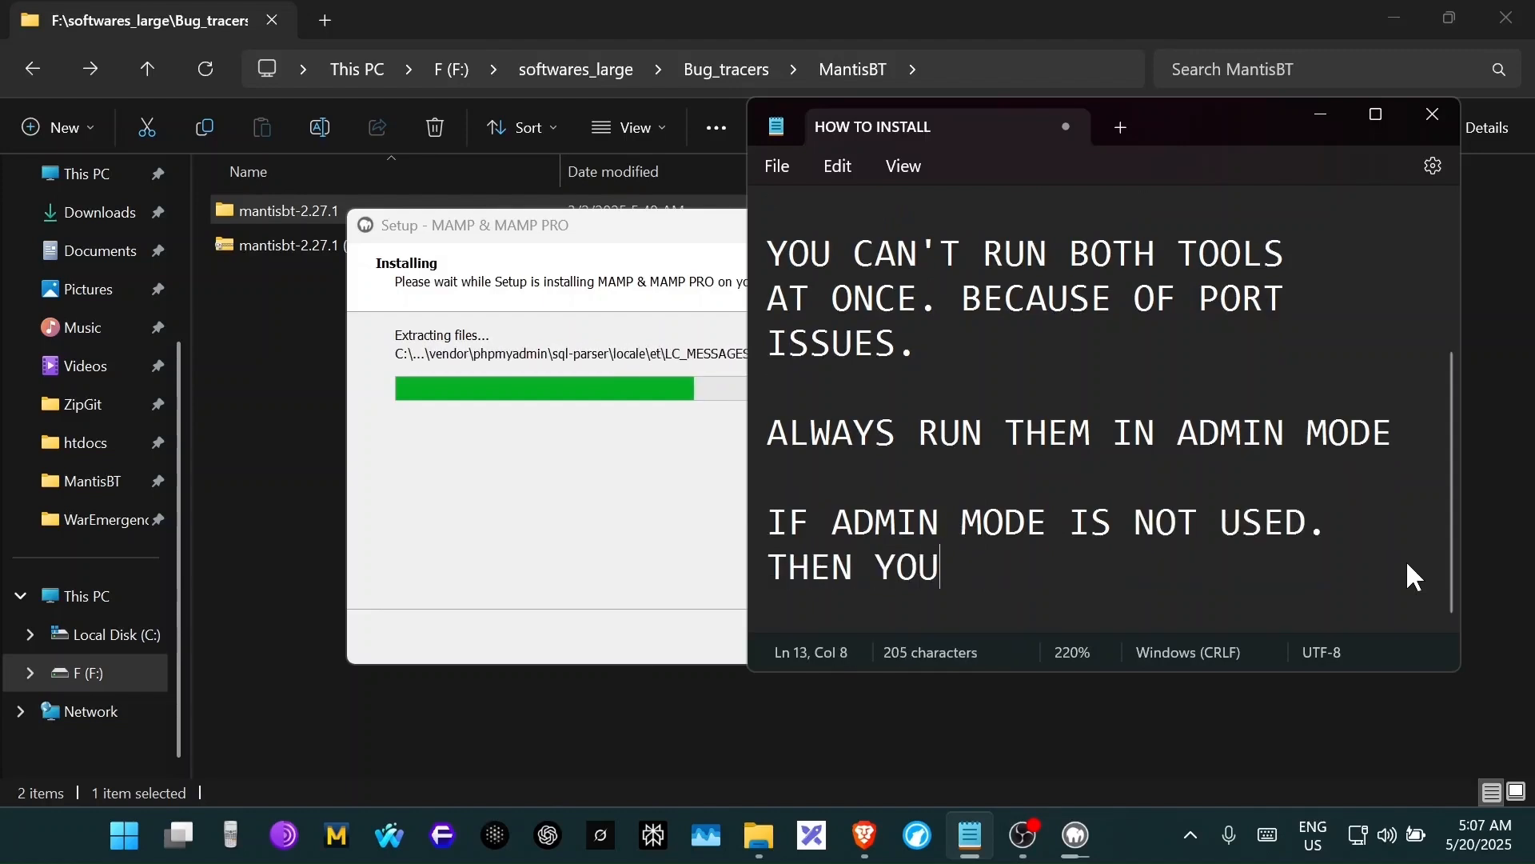
type(" MIGHT NEED")
type("TO USE")
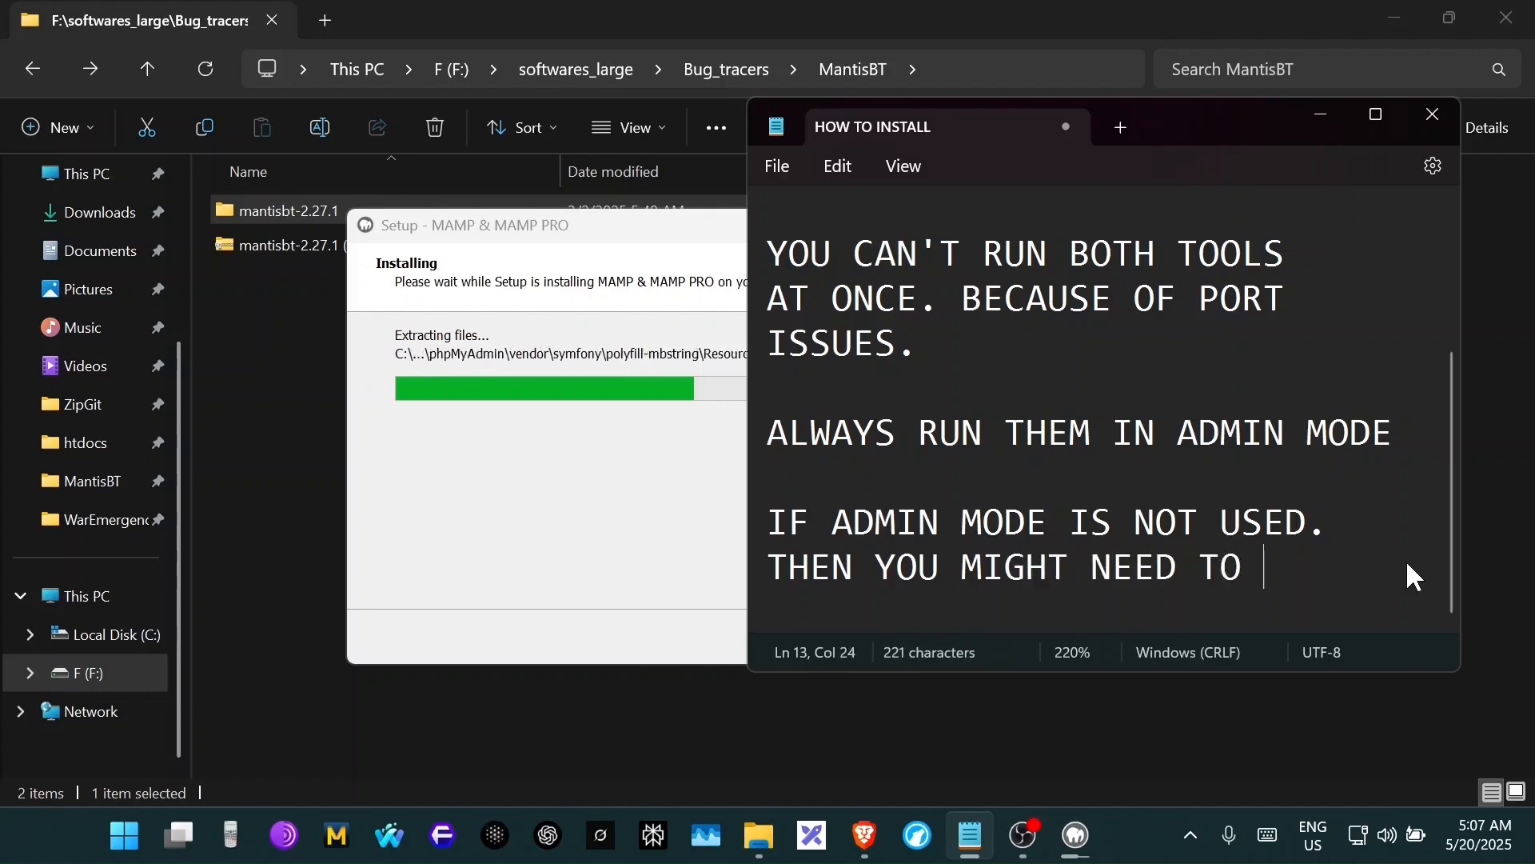
key("Return")
type("TH")
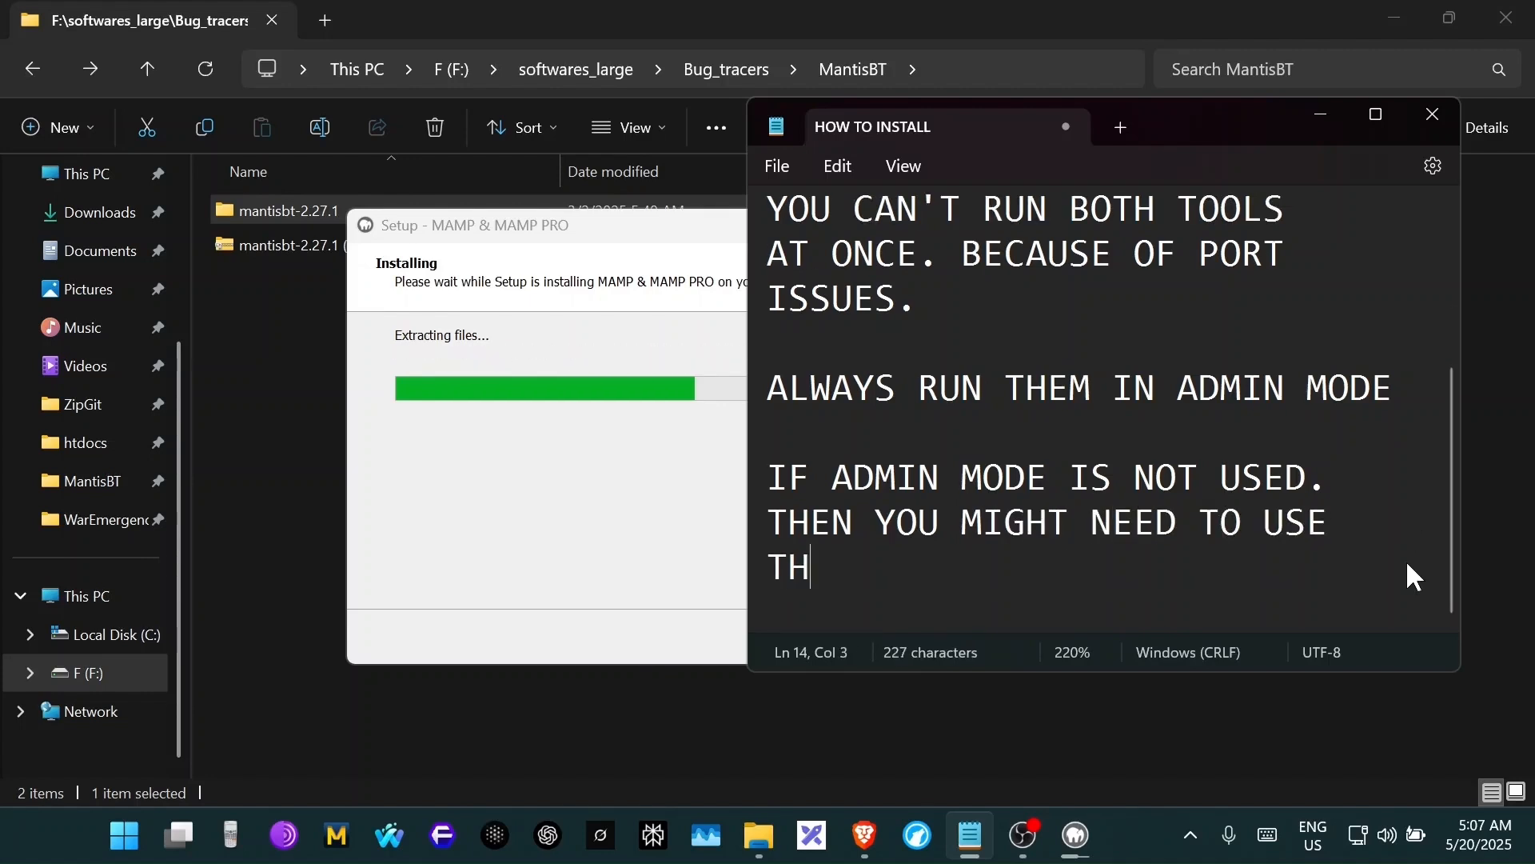
type("E TASK MANAGER ")
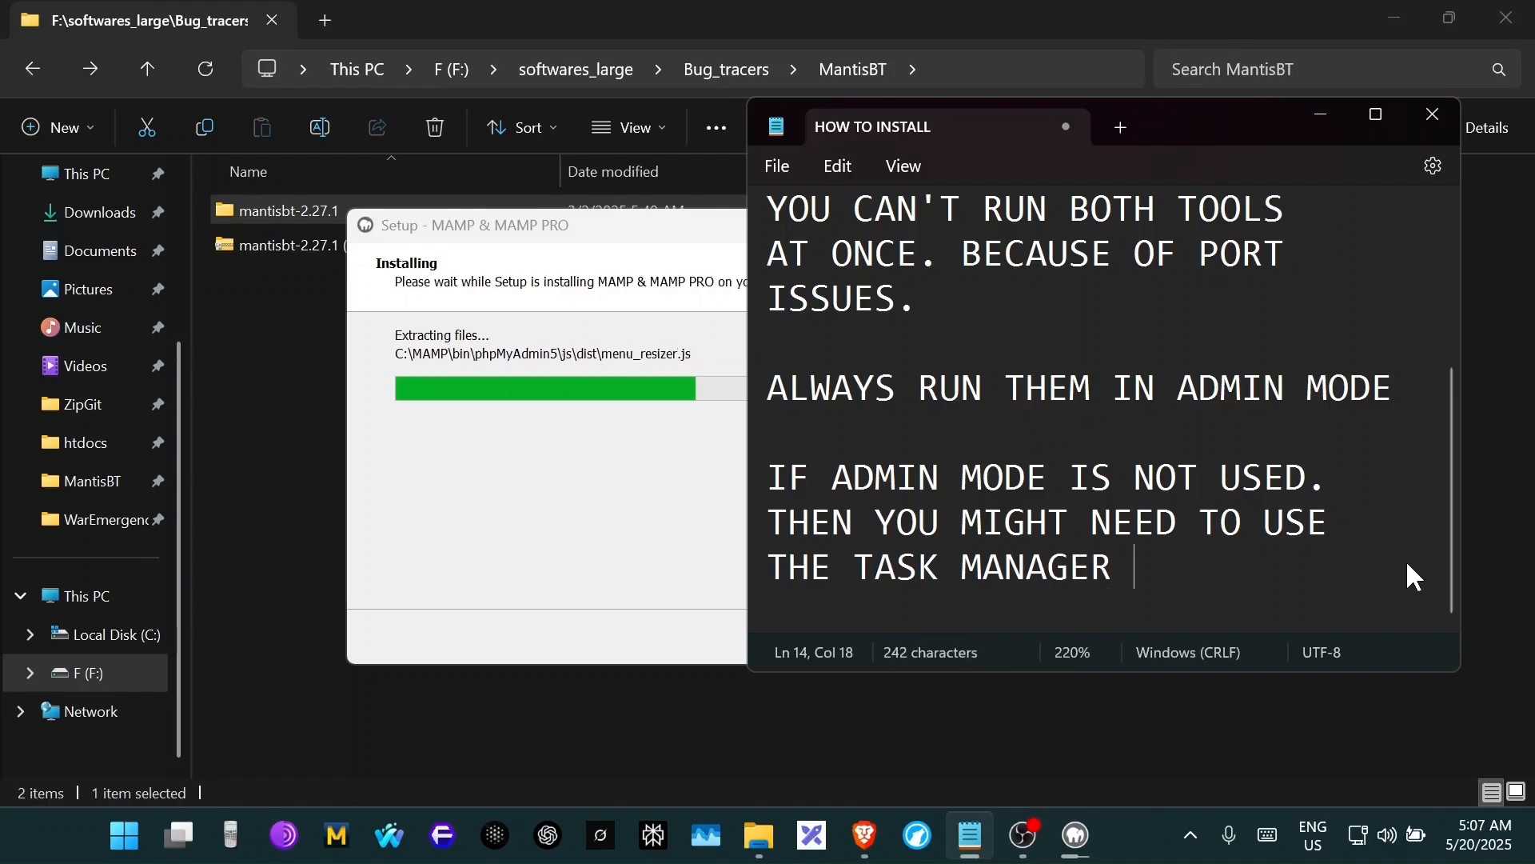
type("AND")
key("Return")
type("FOR")
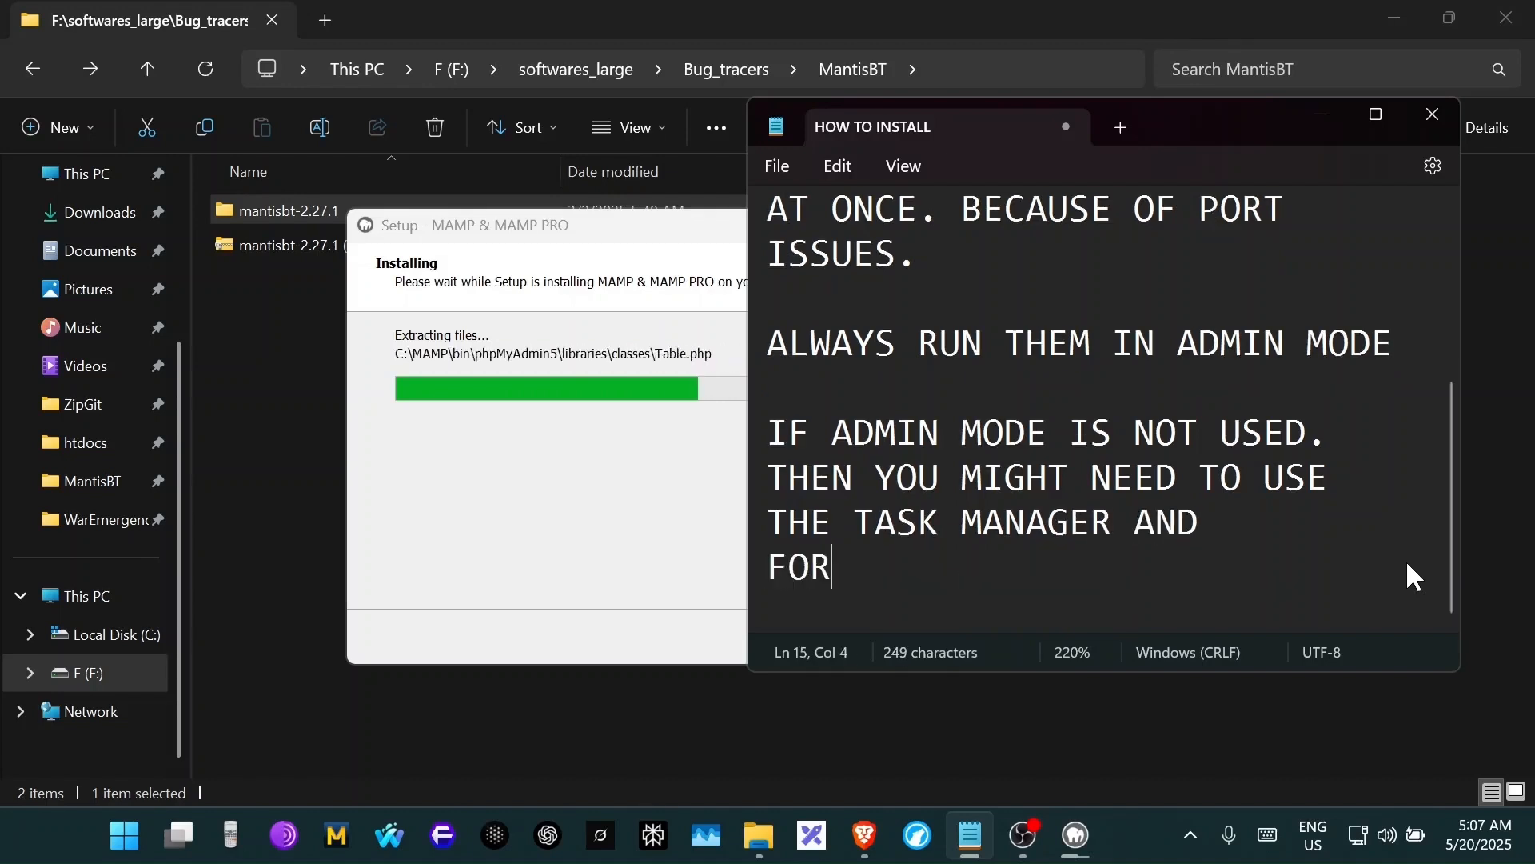
type("CEFULLY CLOSE T")
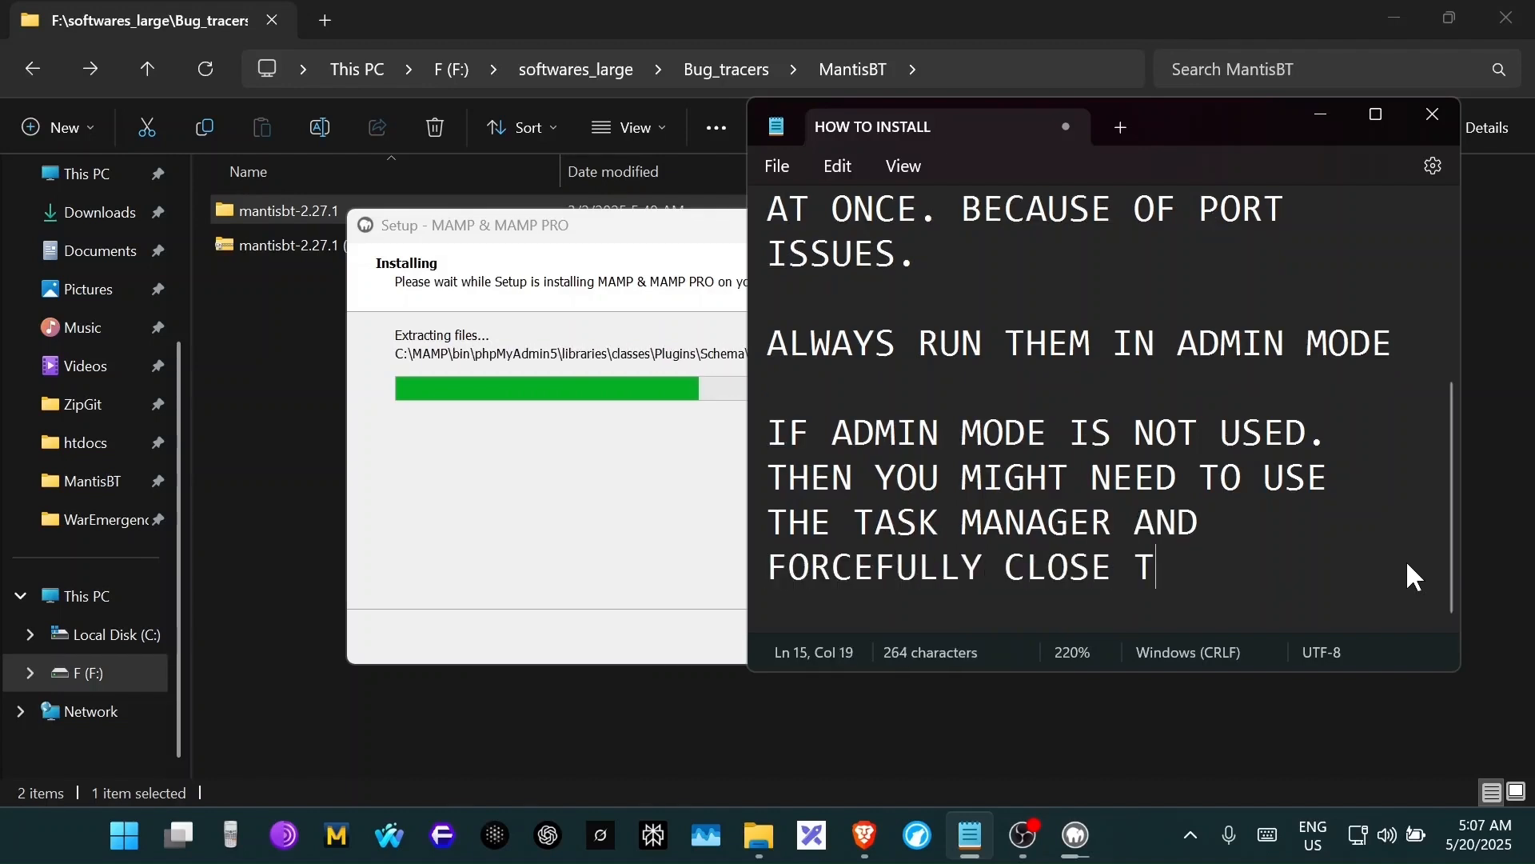
type("HE PROGRAM")
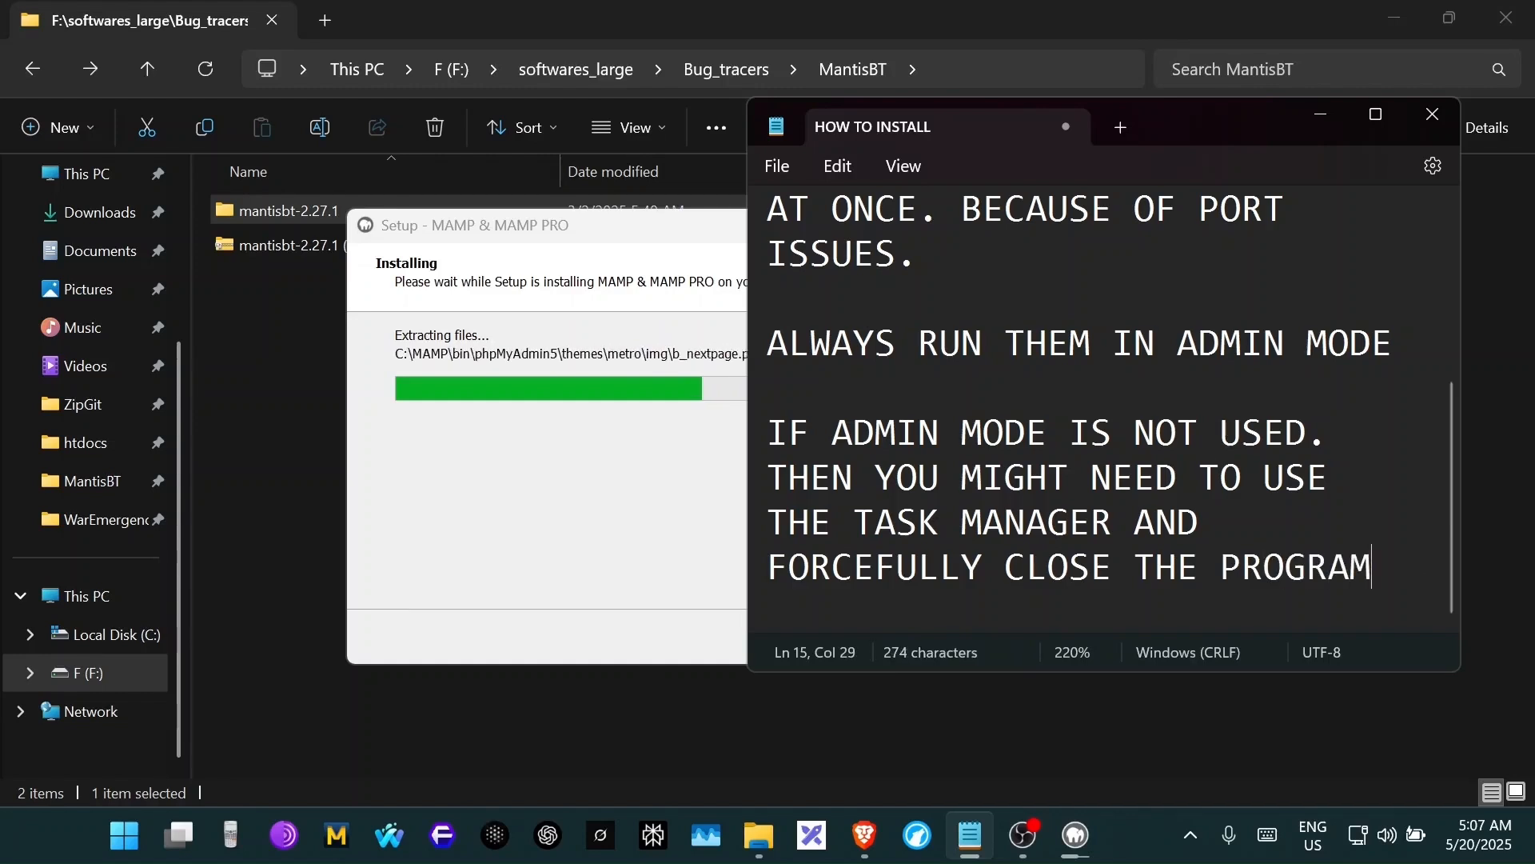
scroll(1388, 565, "up", 3)
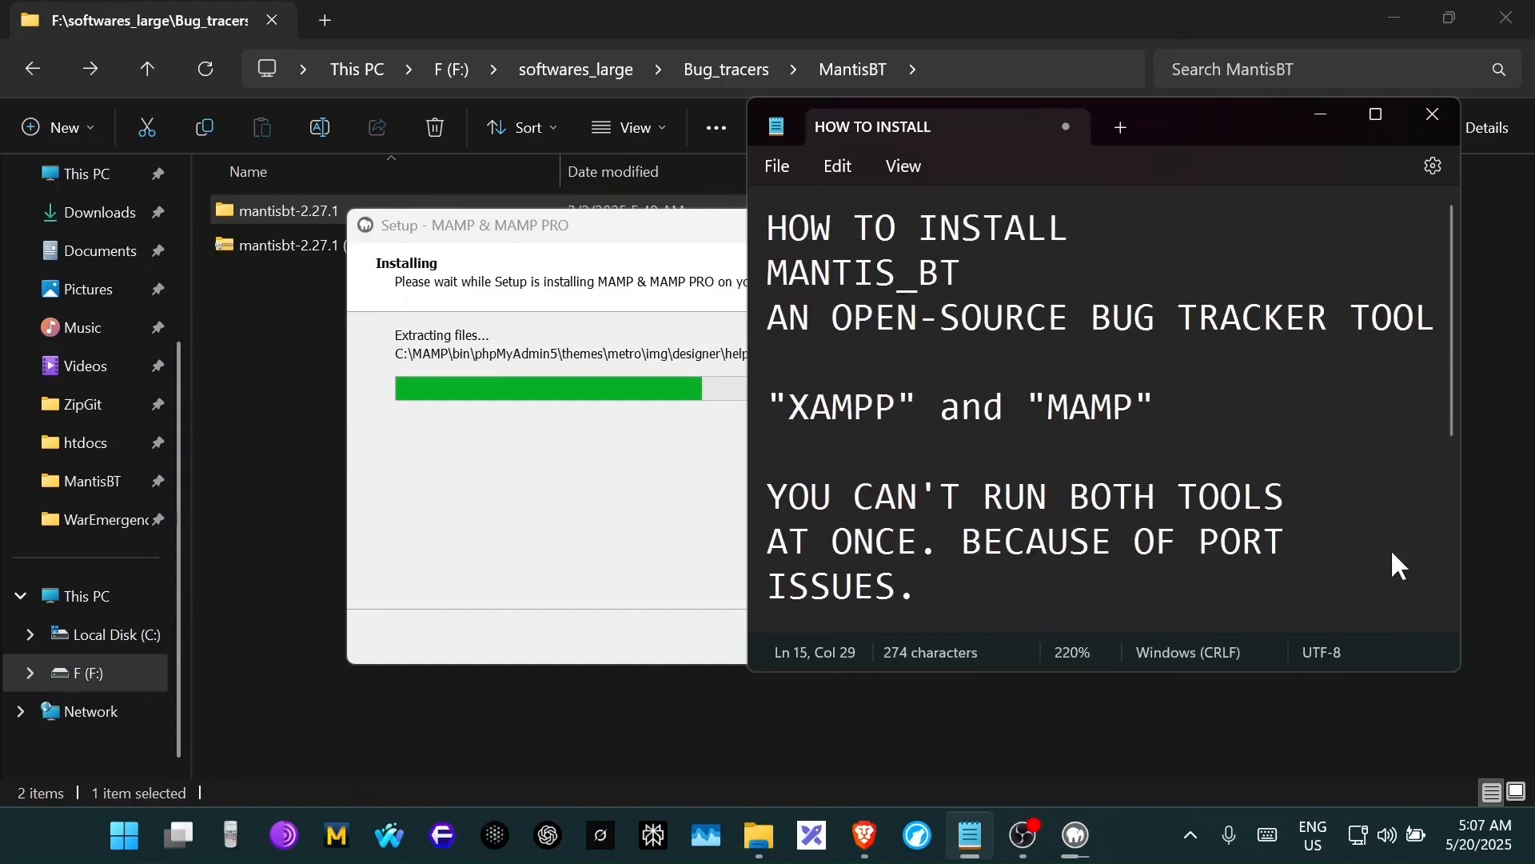
left_click(1319, 115)
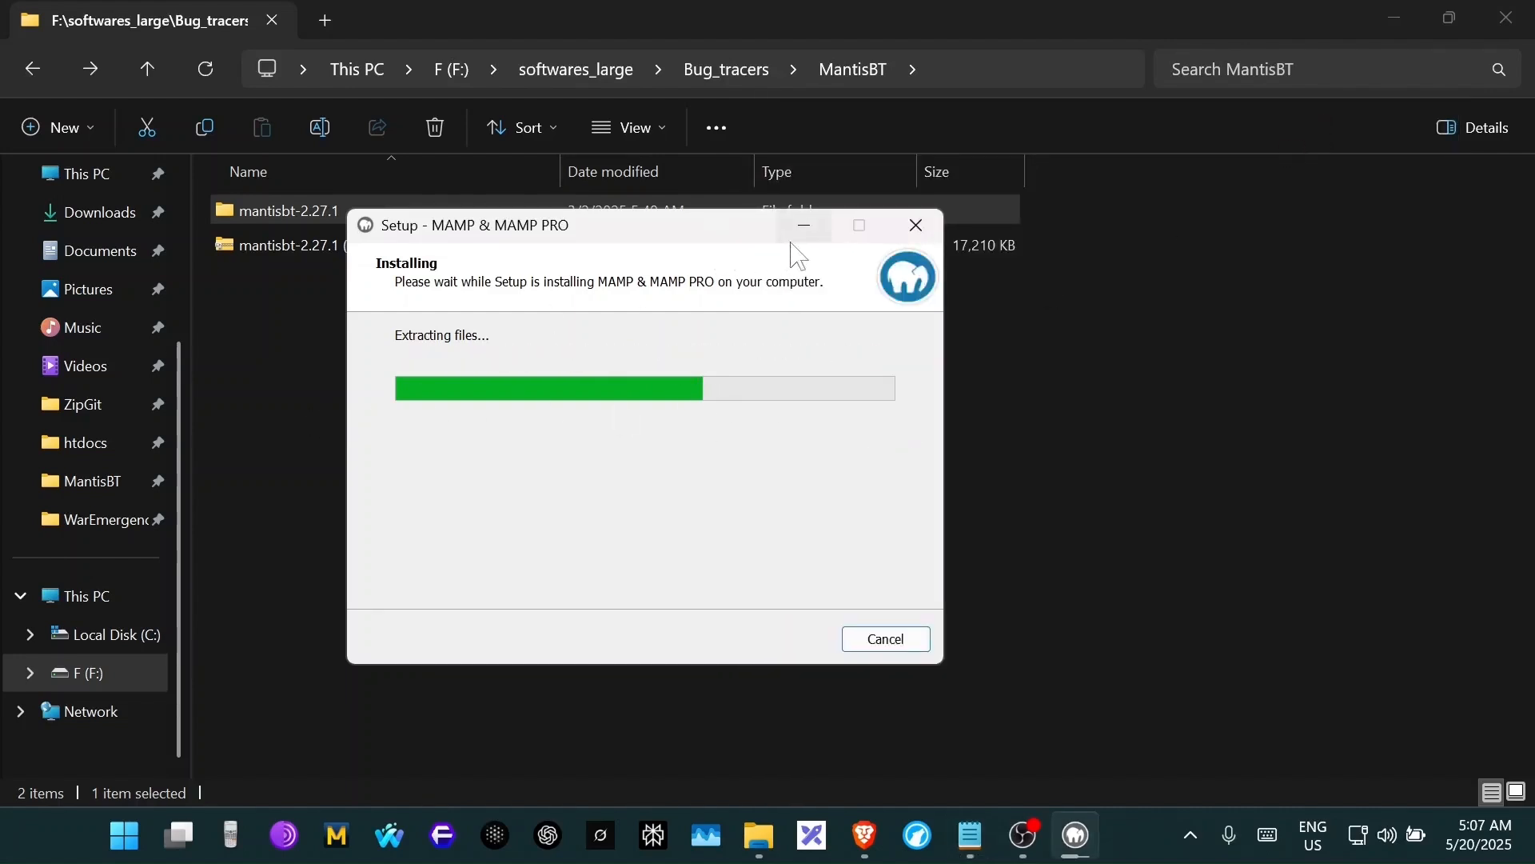
- Copy the mantisbt-2.27.1 folder in File Explorer, then bring up Brave's MAMP for Windows page
left_click_drag(700, 236, 1079, 279)
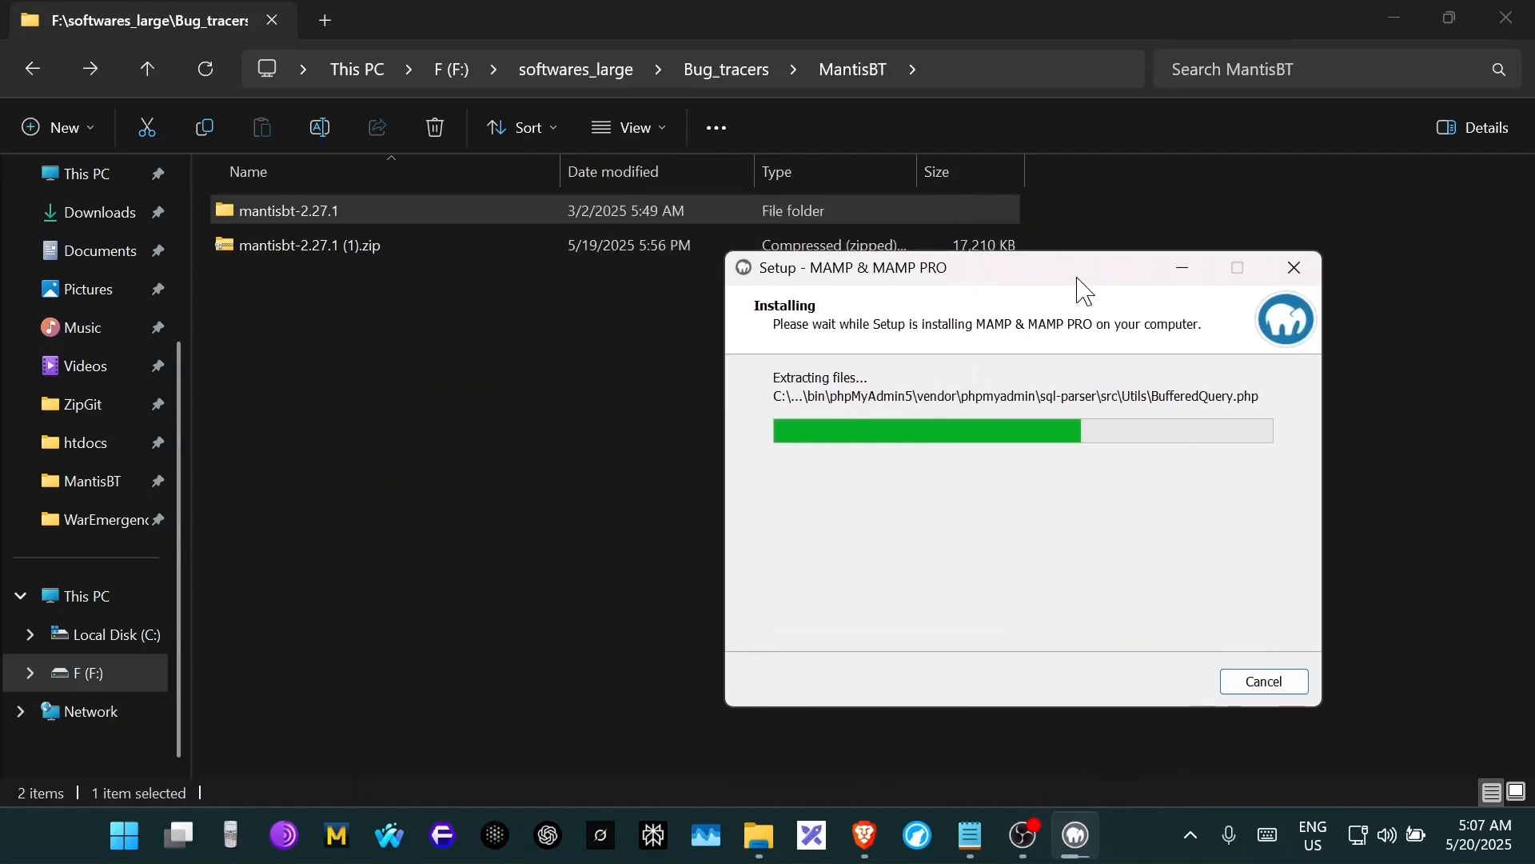
left_click(345, 217)
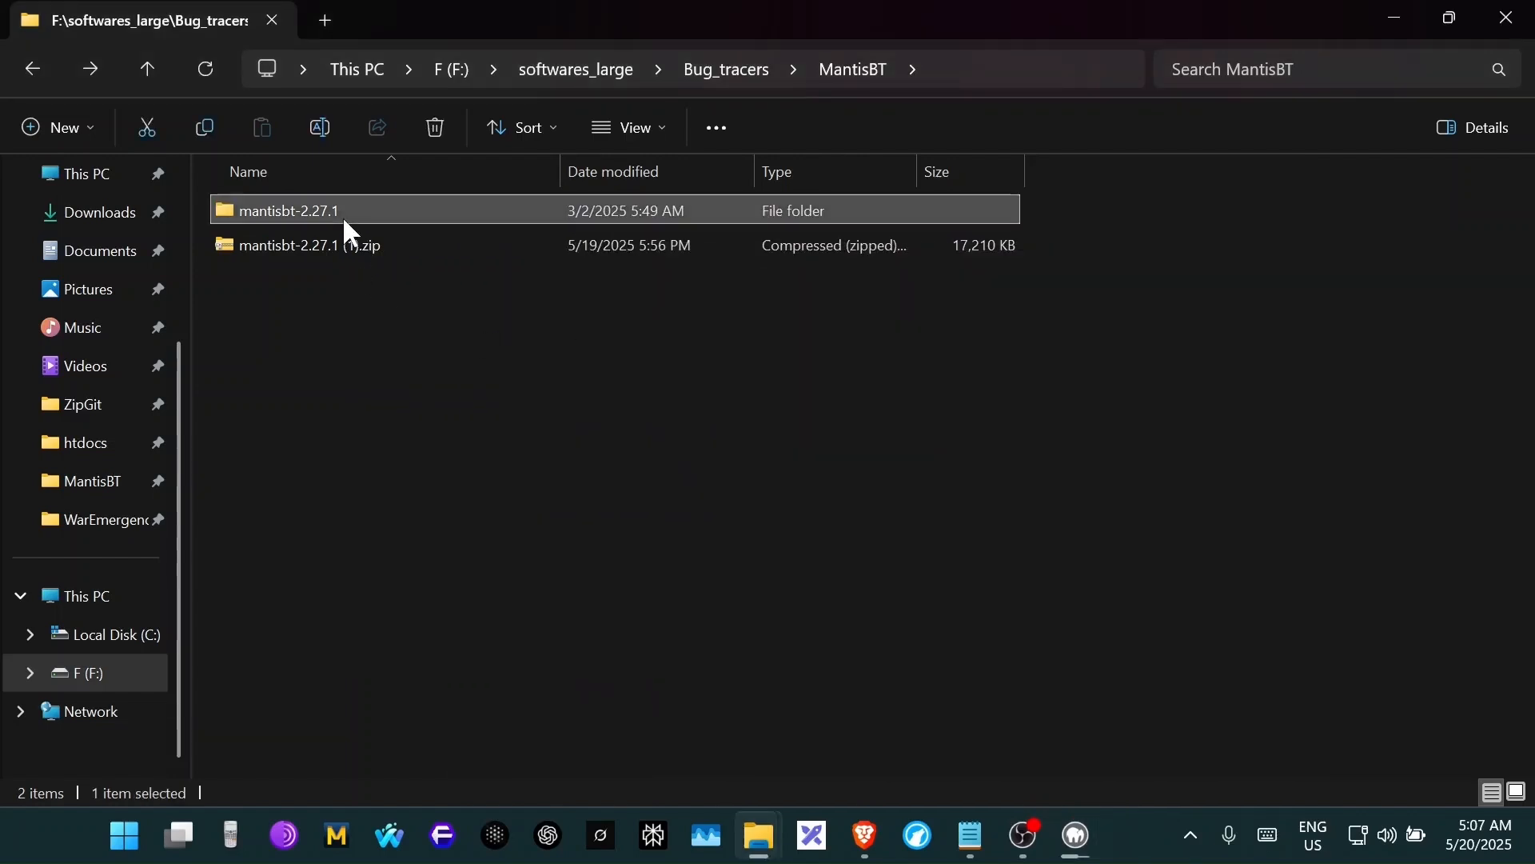
left_click(344, 220)
left_click(353, 267)
left_click(329, 212)
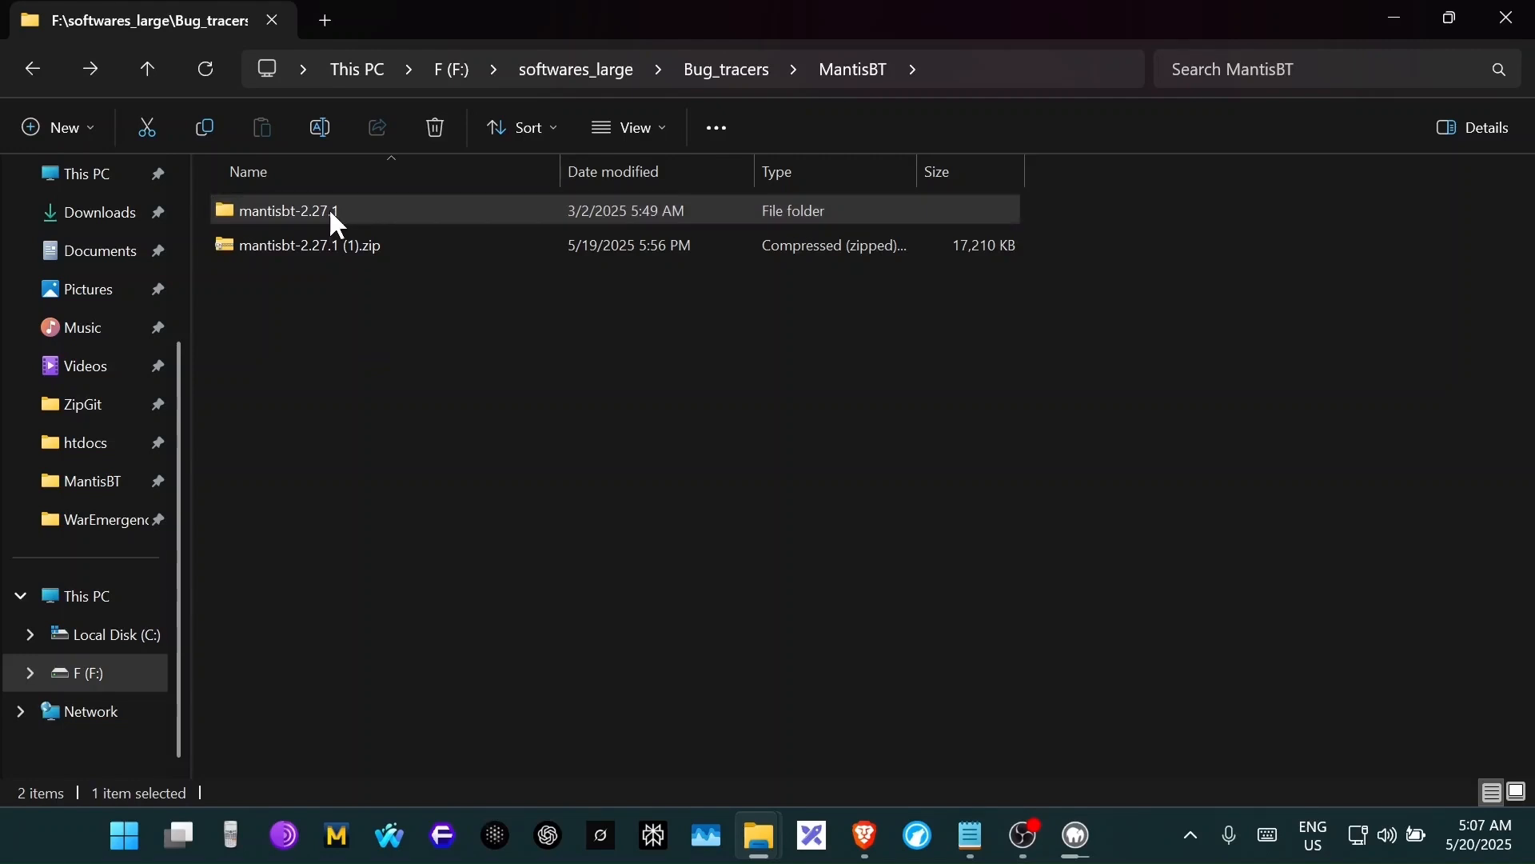
right_click(328, 208)
left_click(264, 380)
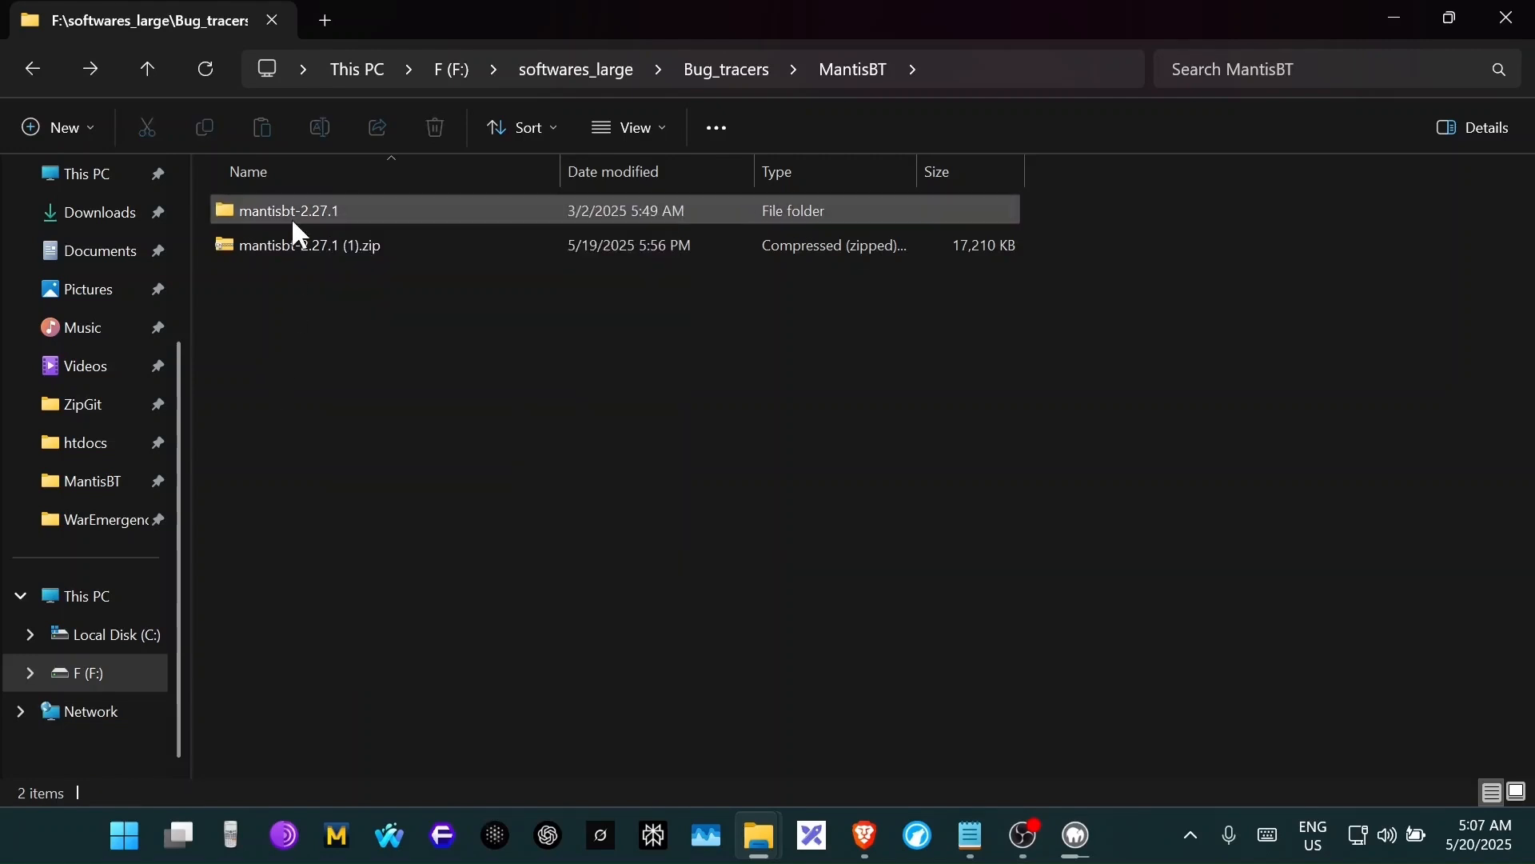
left_click(296, 212)
right_click(299, 208)
left_click(404, 249)
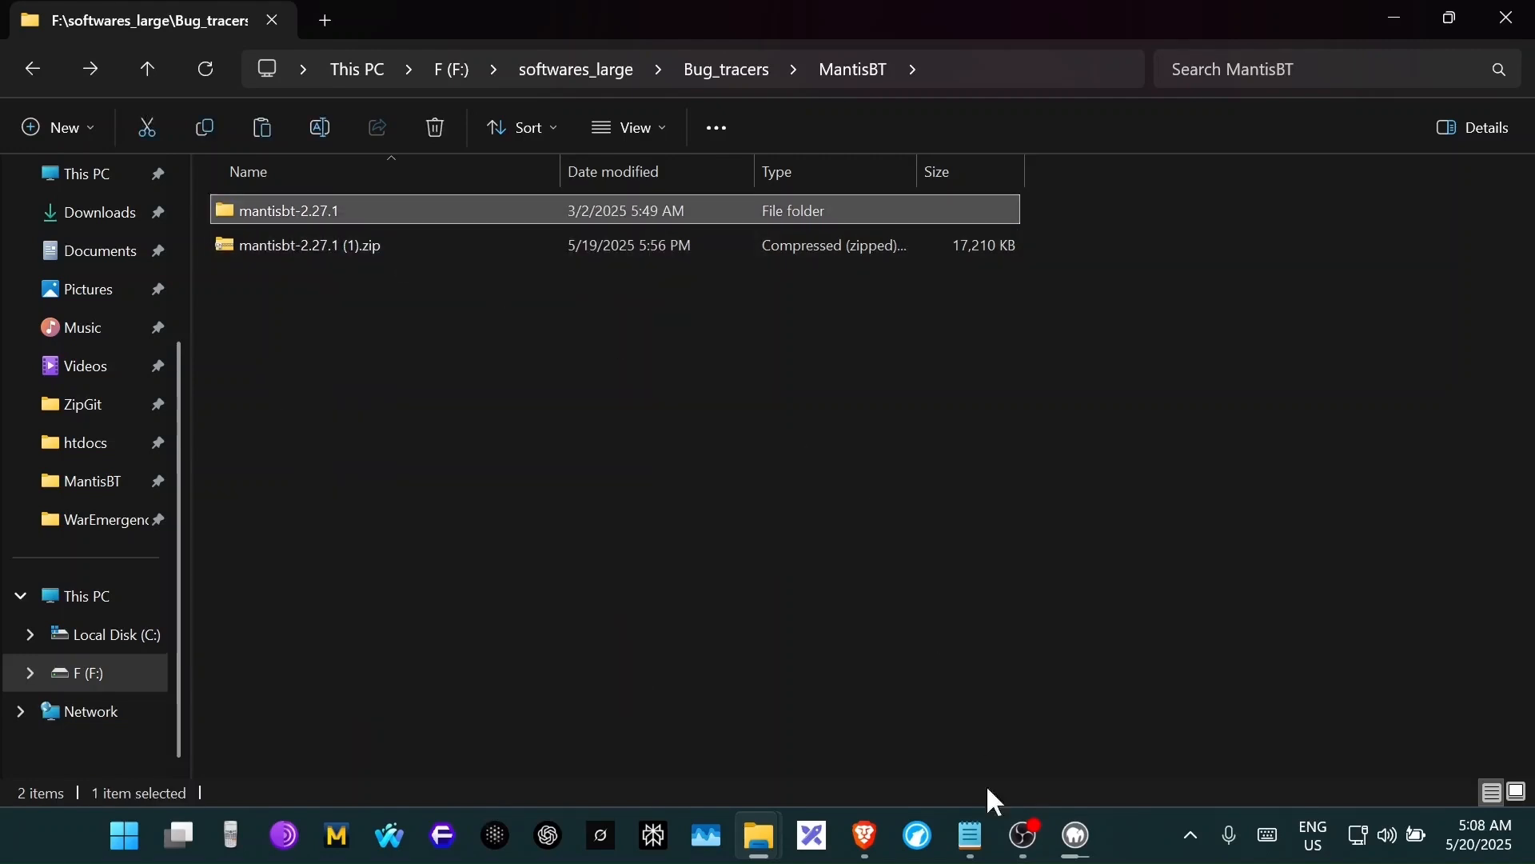
left_click(1079, 837)
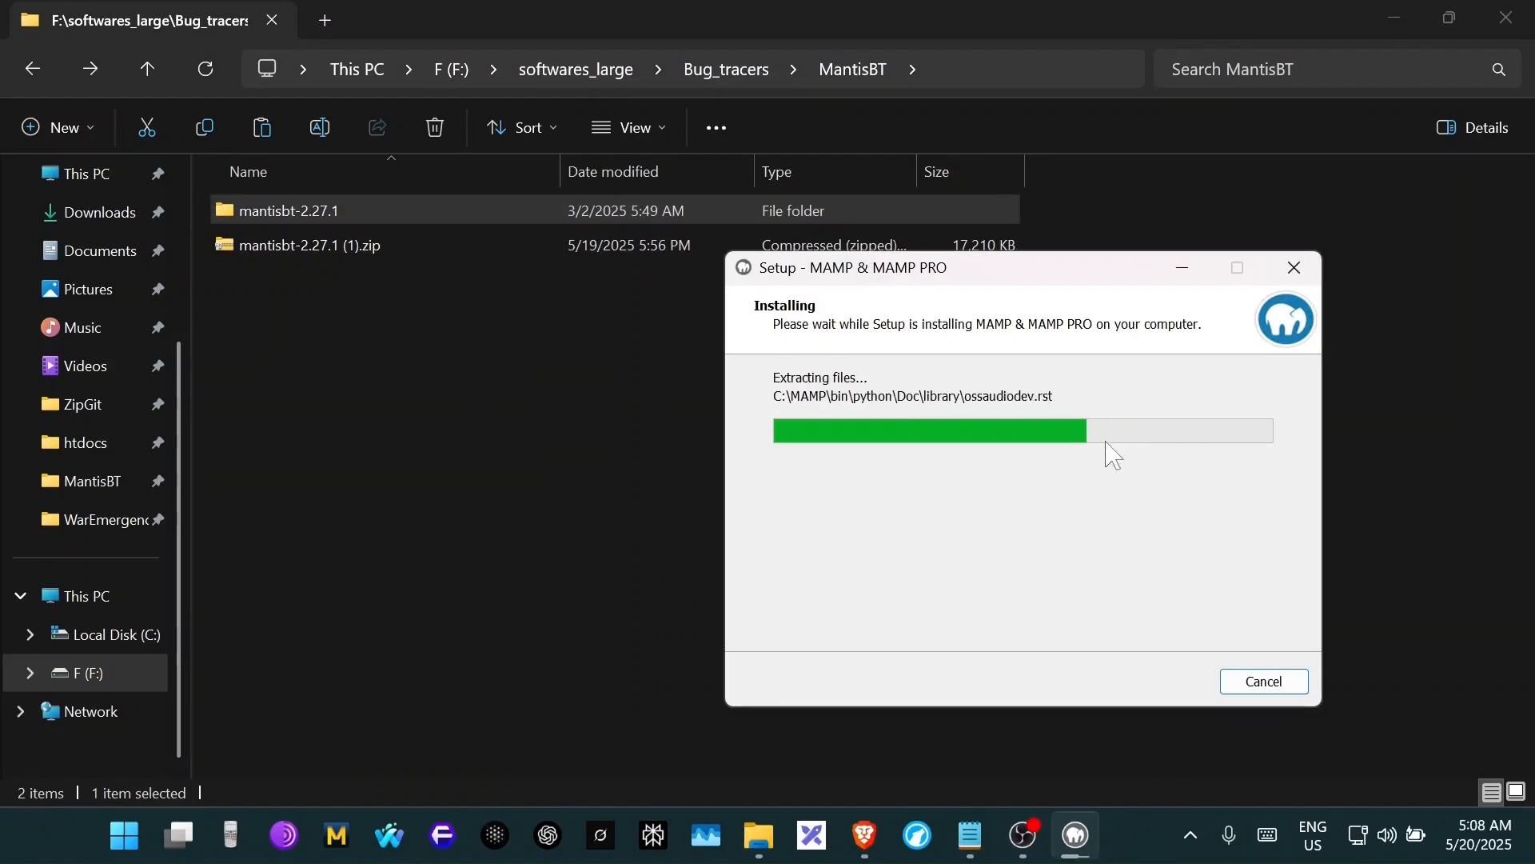
left_click(865, 835)
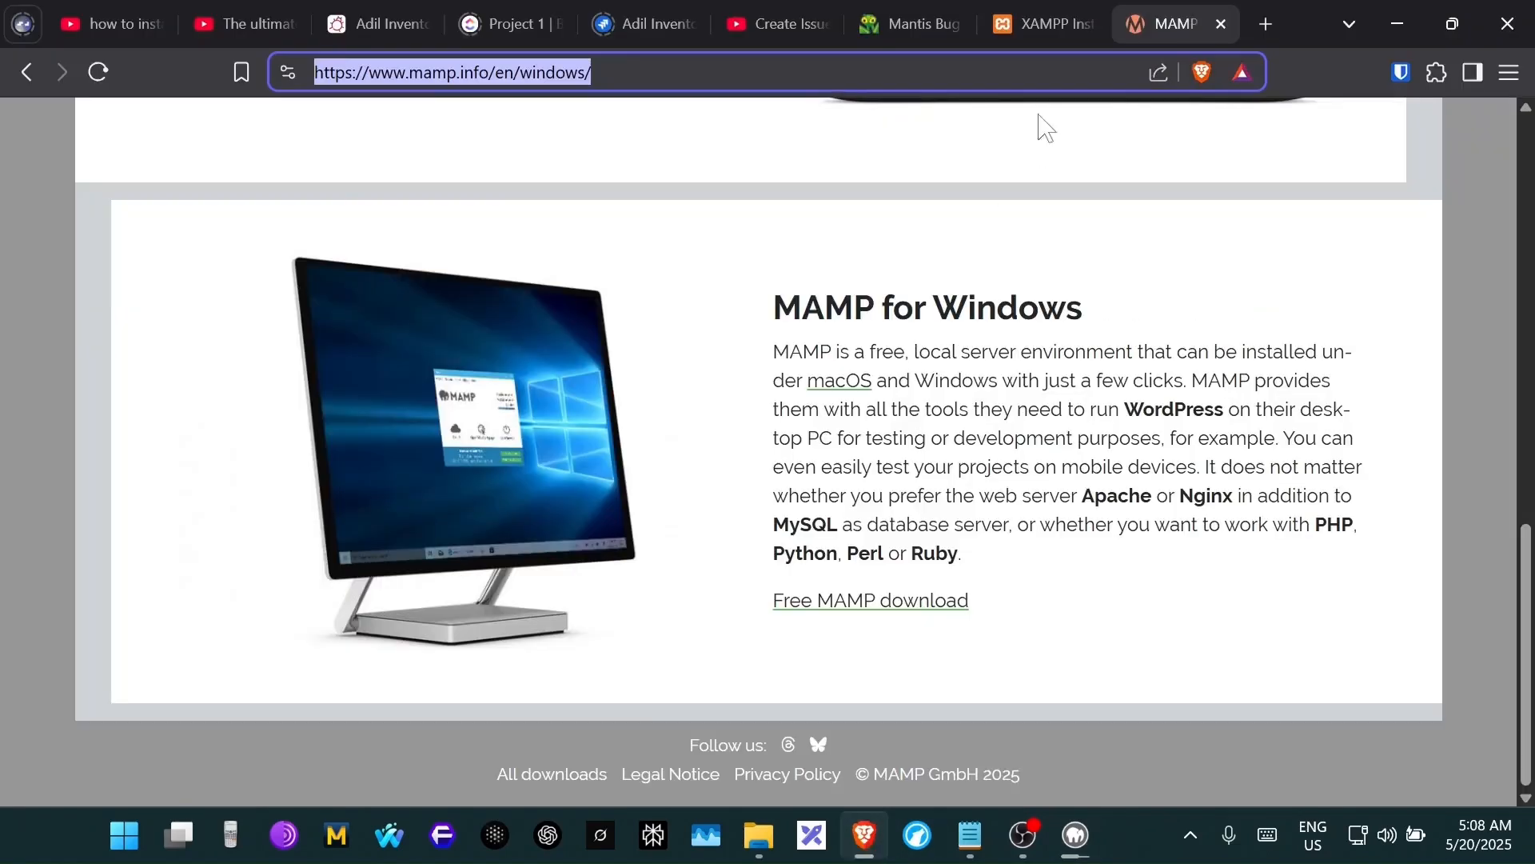
- Scroll through the MantisBT download page, then move via the MAMP tab to the XAMPP tab
left_click(918, 27)
scroll(920, 274, "down", 10)
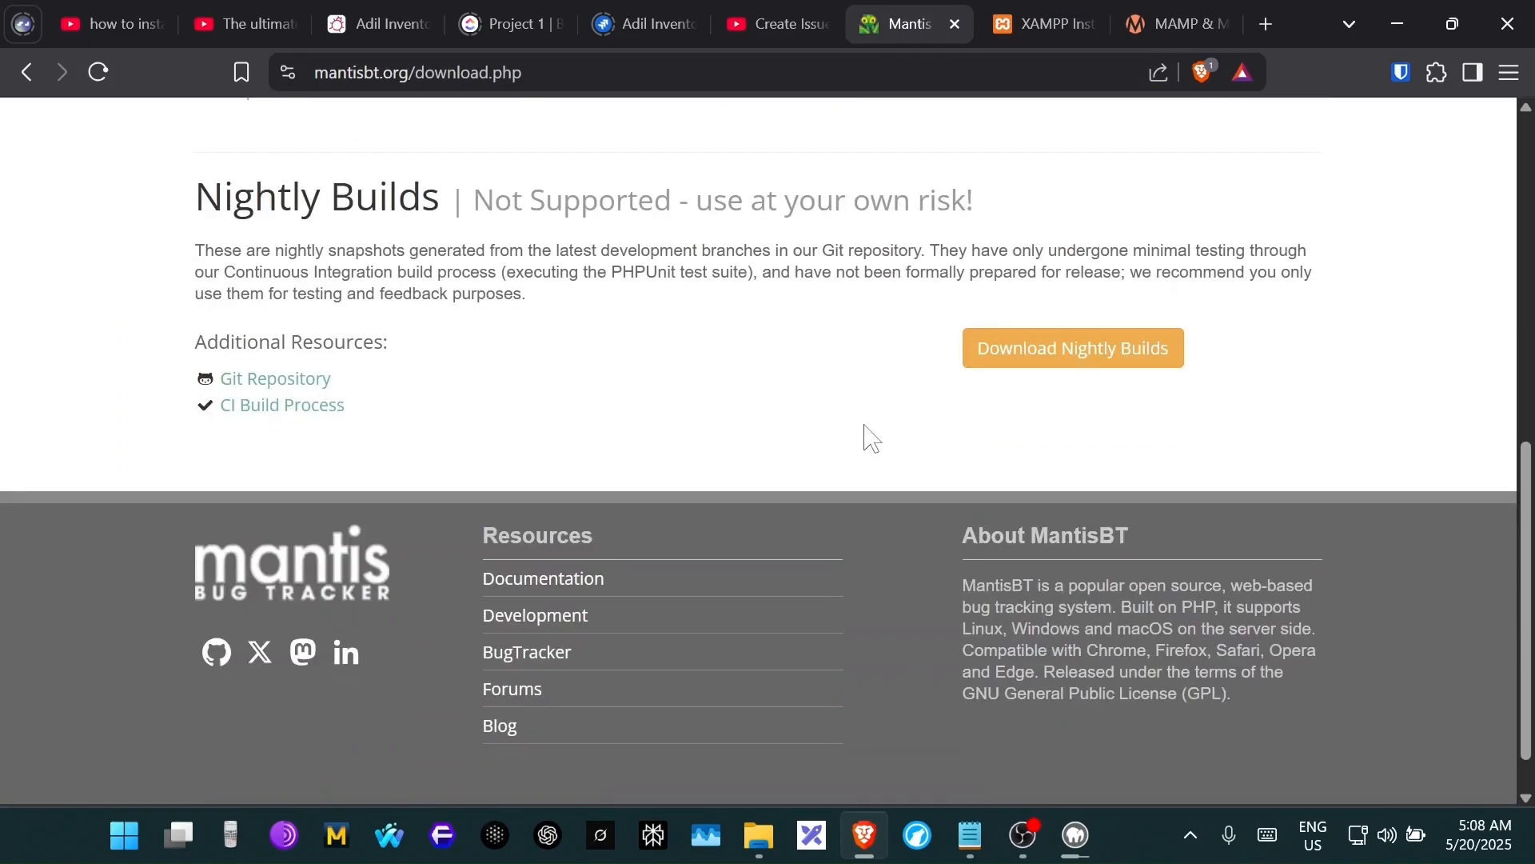
scroll(867, 436, "up", 10)
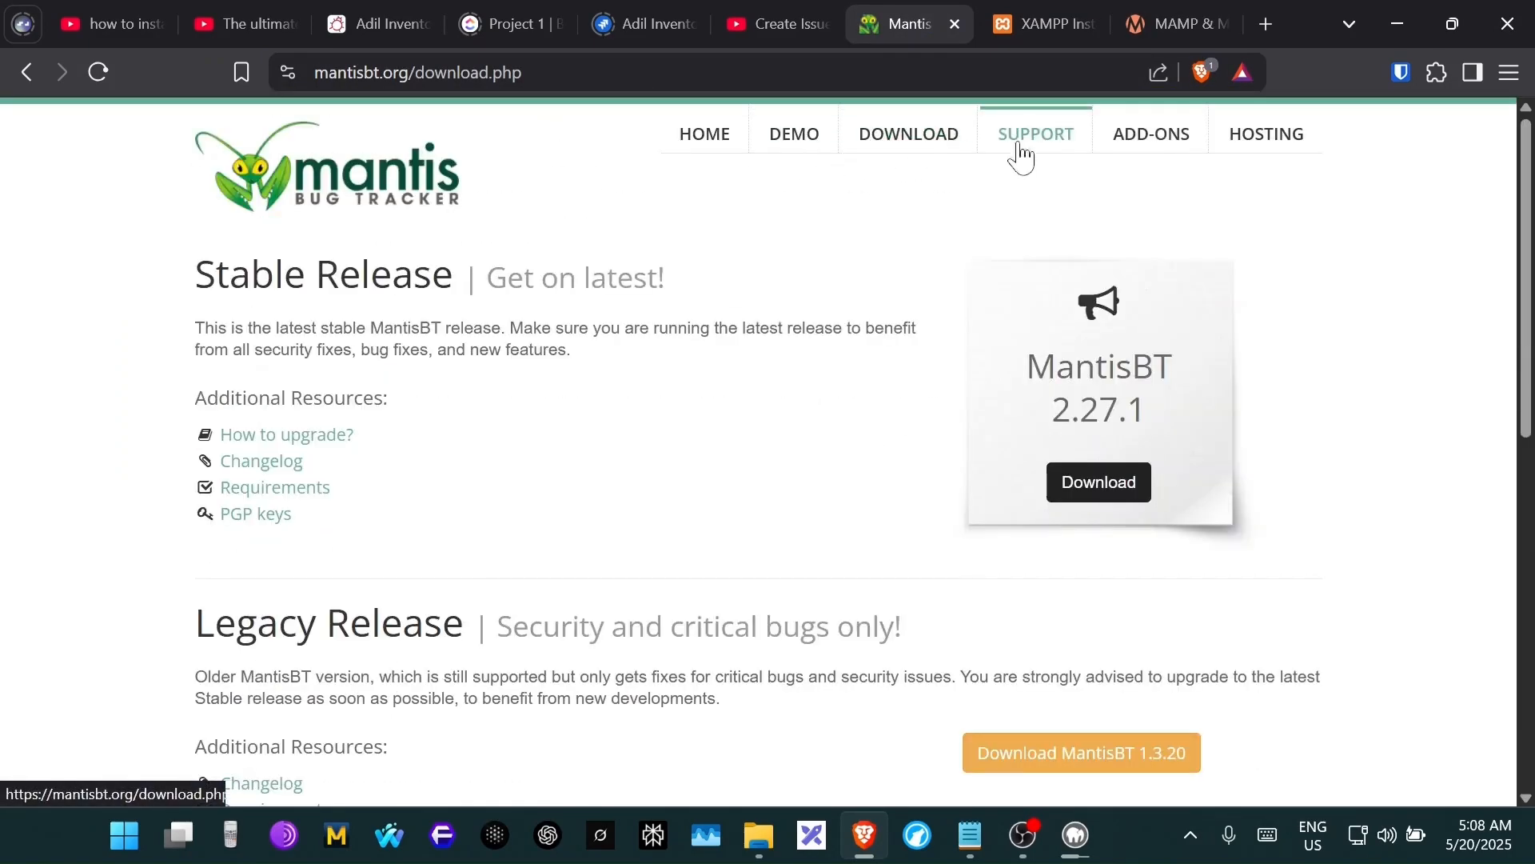
scroll(813, 150, "down", 5)
scroll(812, 150, "up", 5)
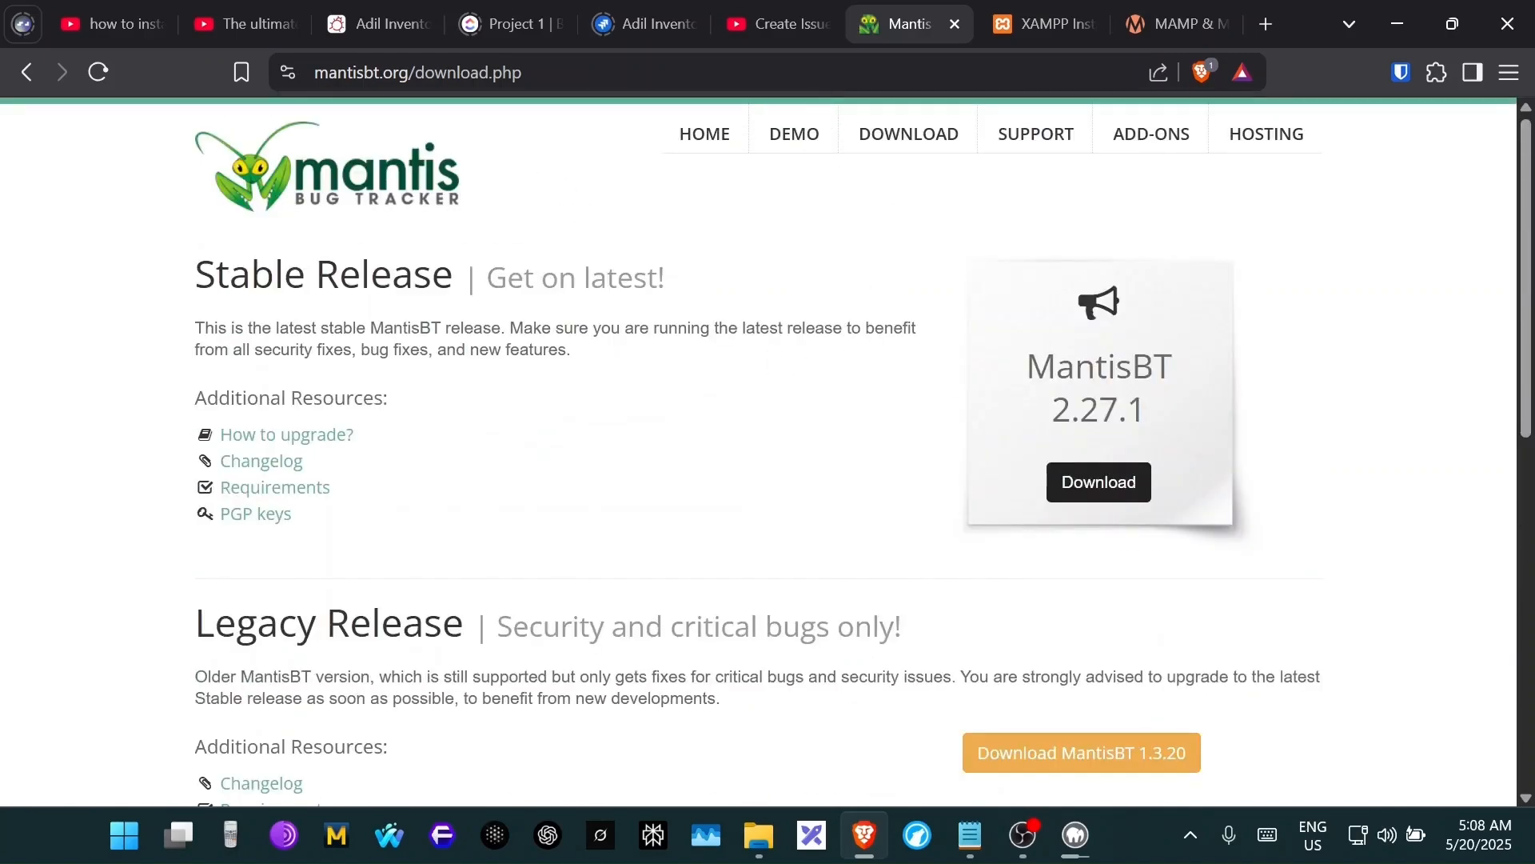
scroll(794, 472, "down", 4)
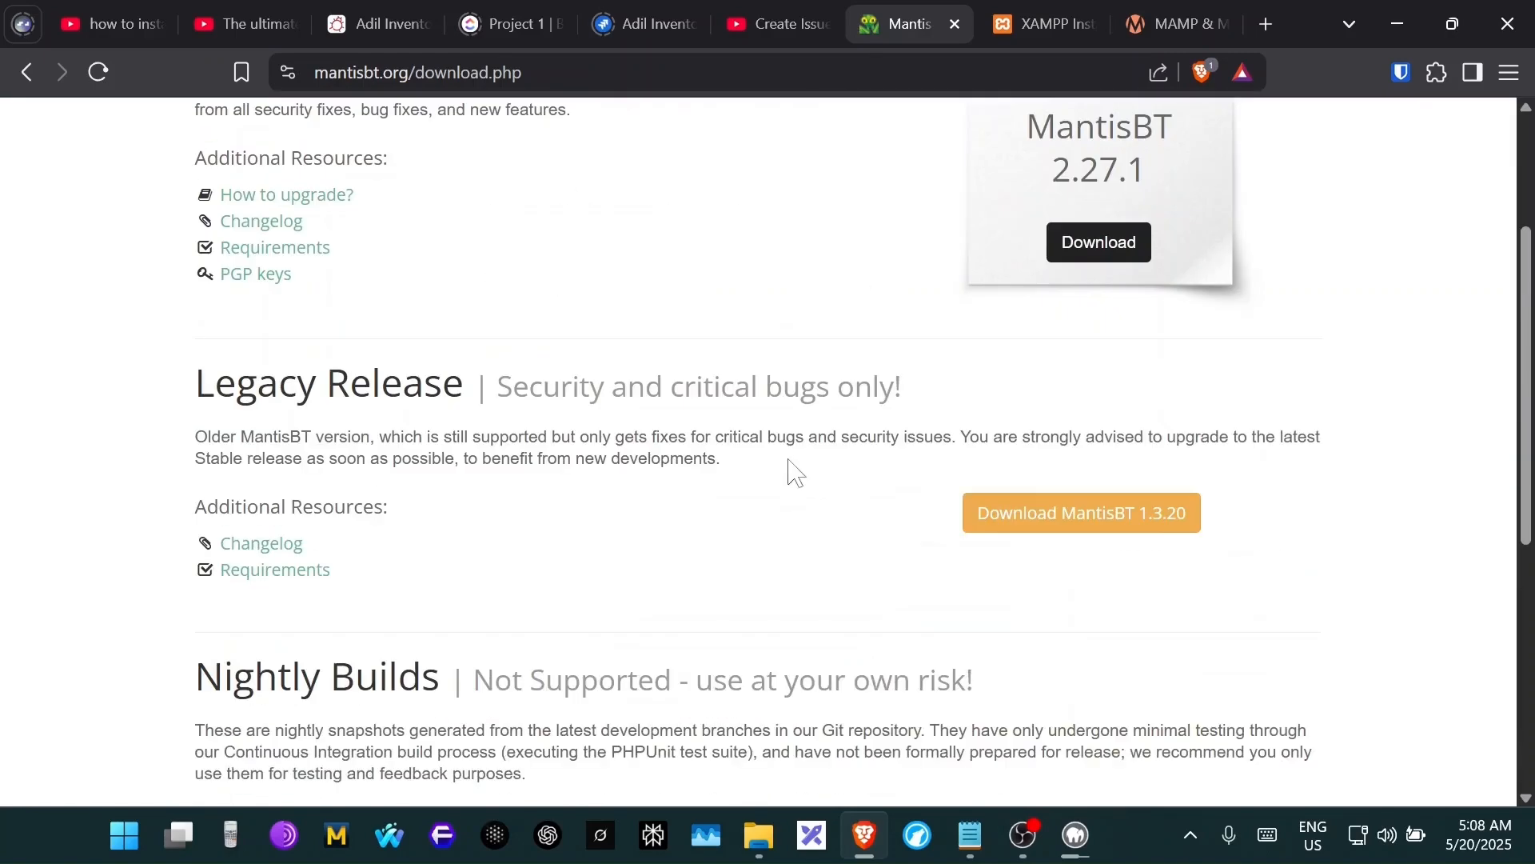
scroll(794, 471, "up", 4)
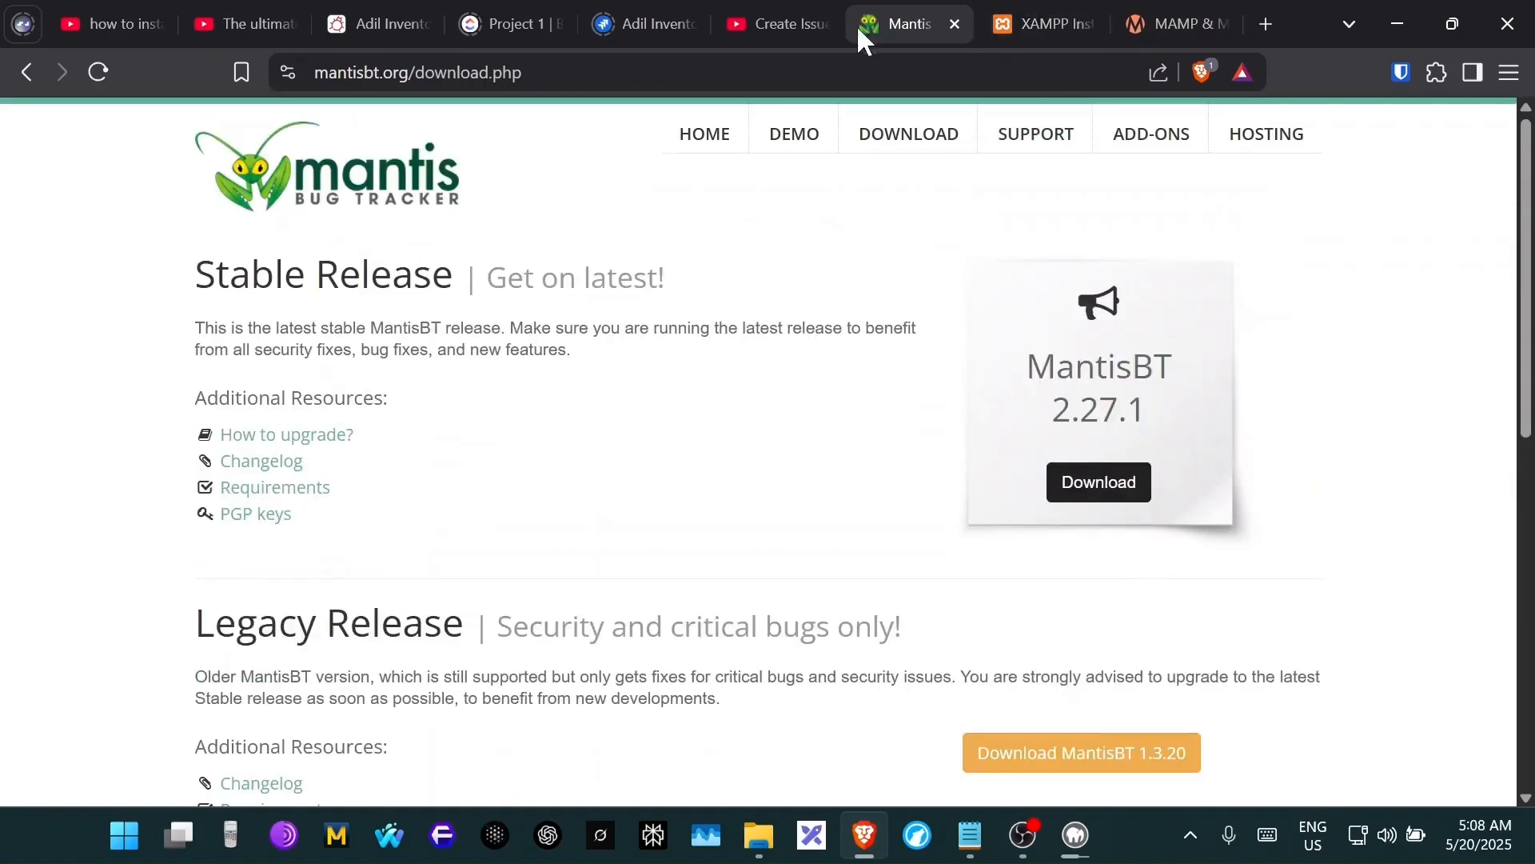
left_click(1142, 19)
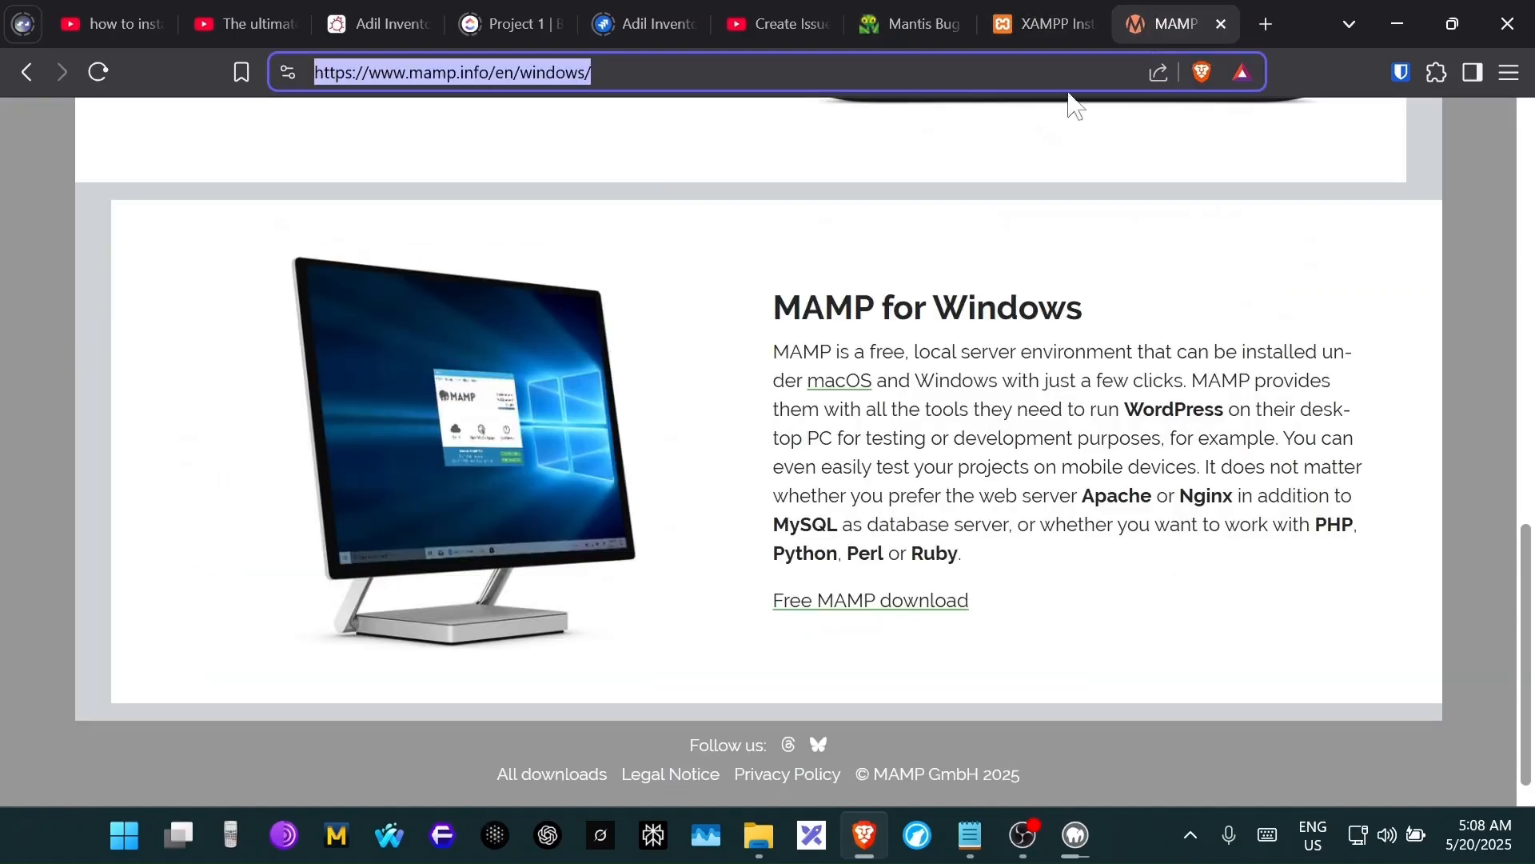
left_click(1025, 23)
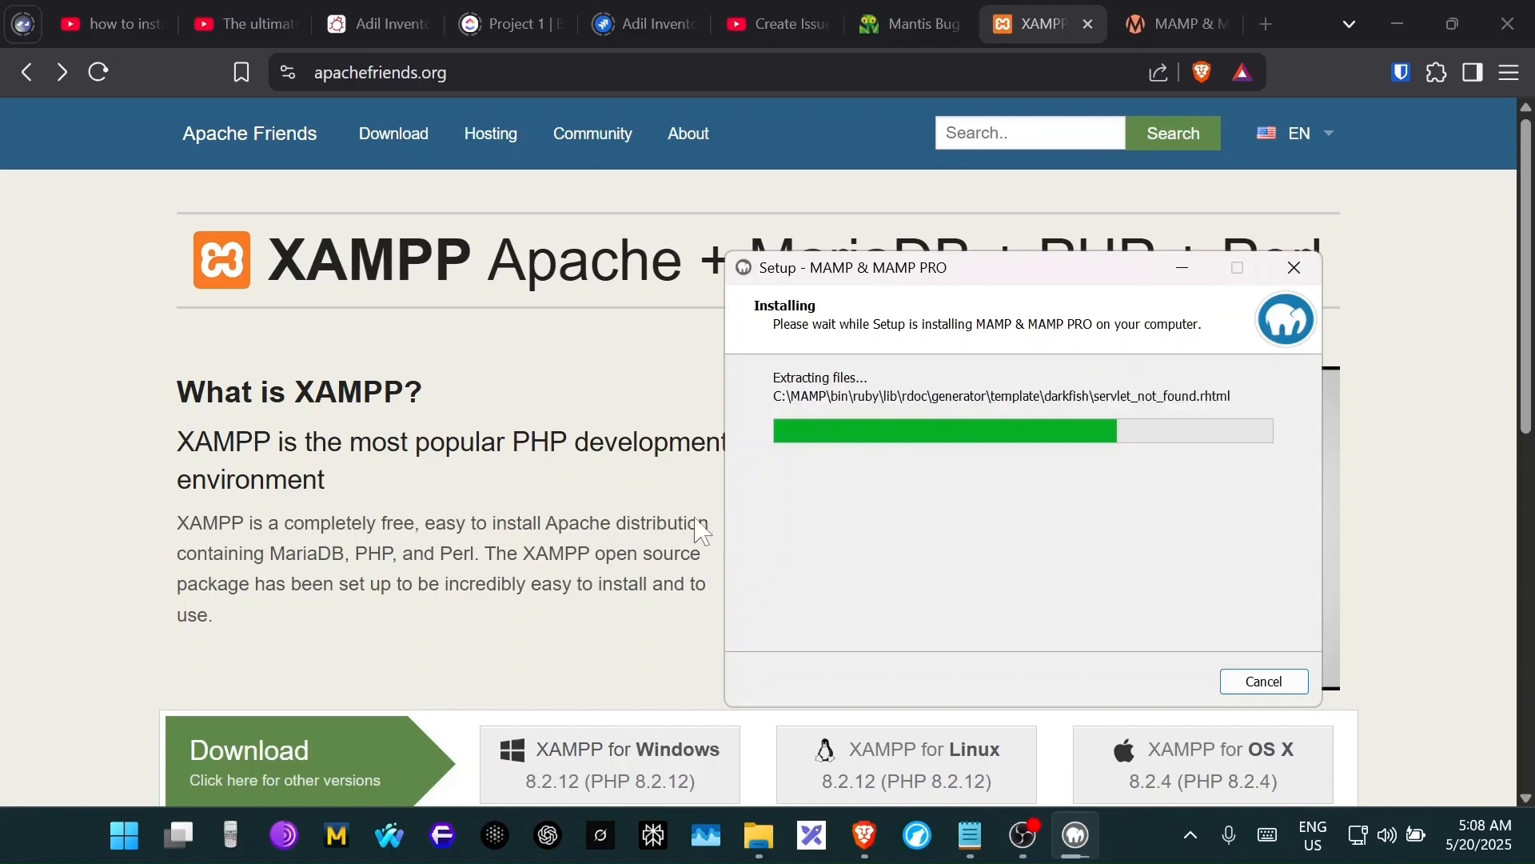
- Highlight XAMPP, MAMP and the both-tools warning in the notes, then minimise Notepad
left_click(976, 851)
left_click_drag(1175, 140, 435, 147)
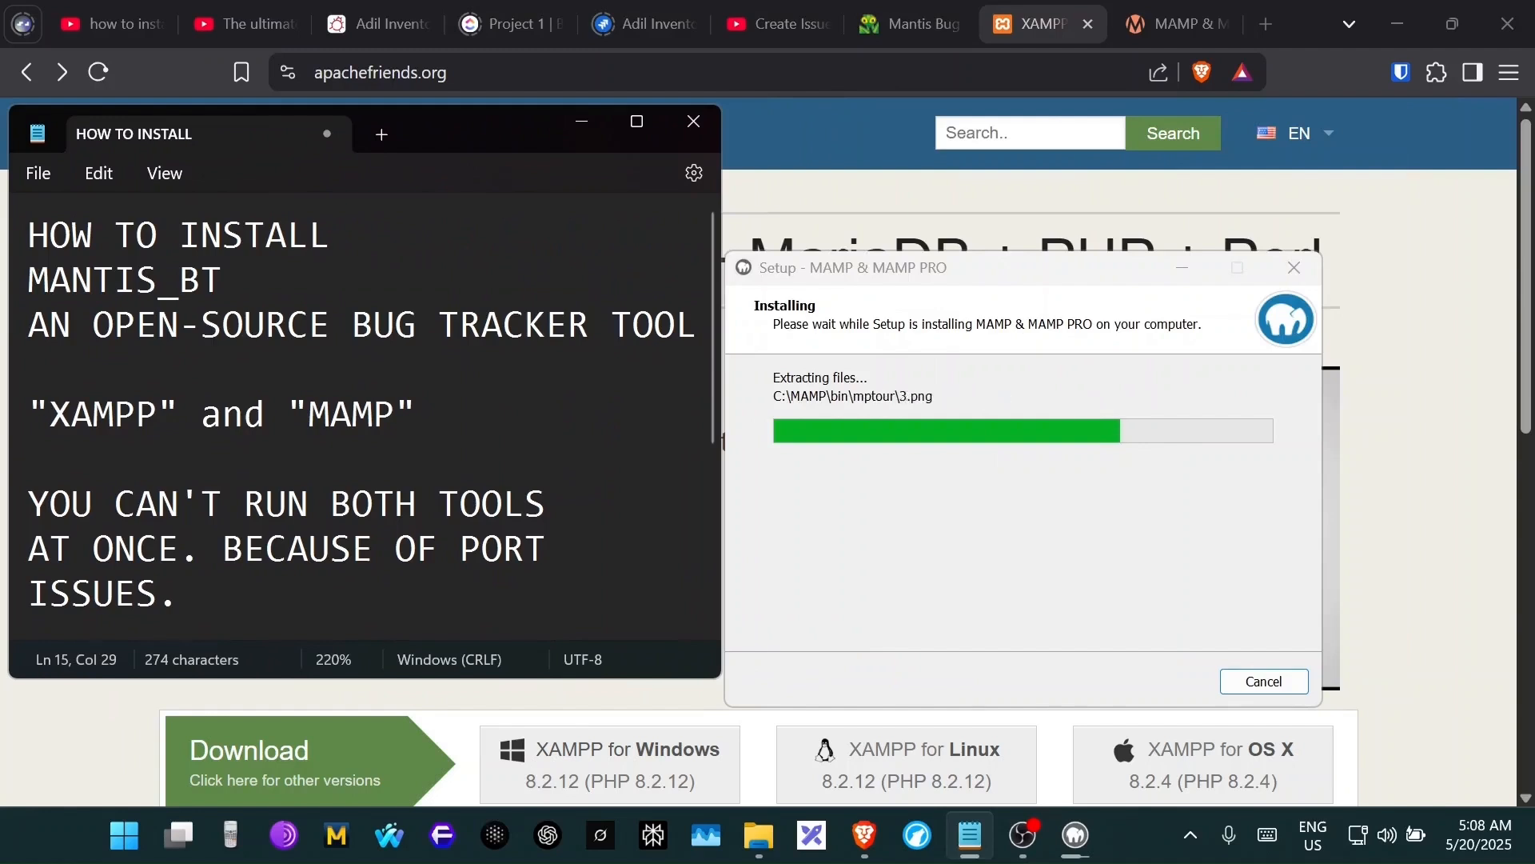
left_click_drag(50, 416, 160, 424)
left_click_drag(310, 416, 409, 420)
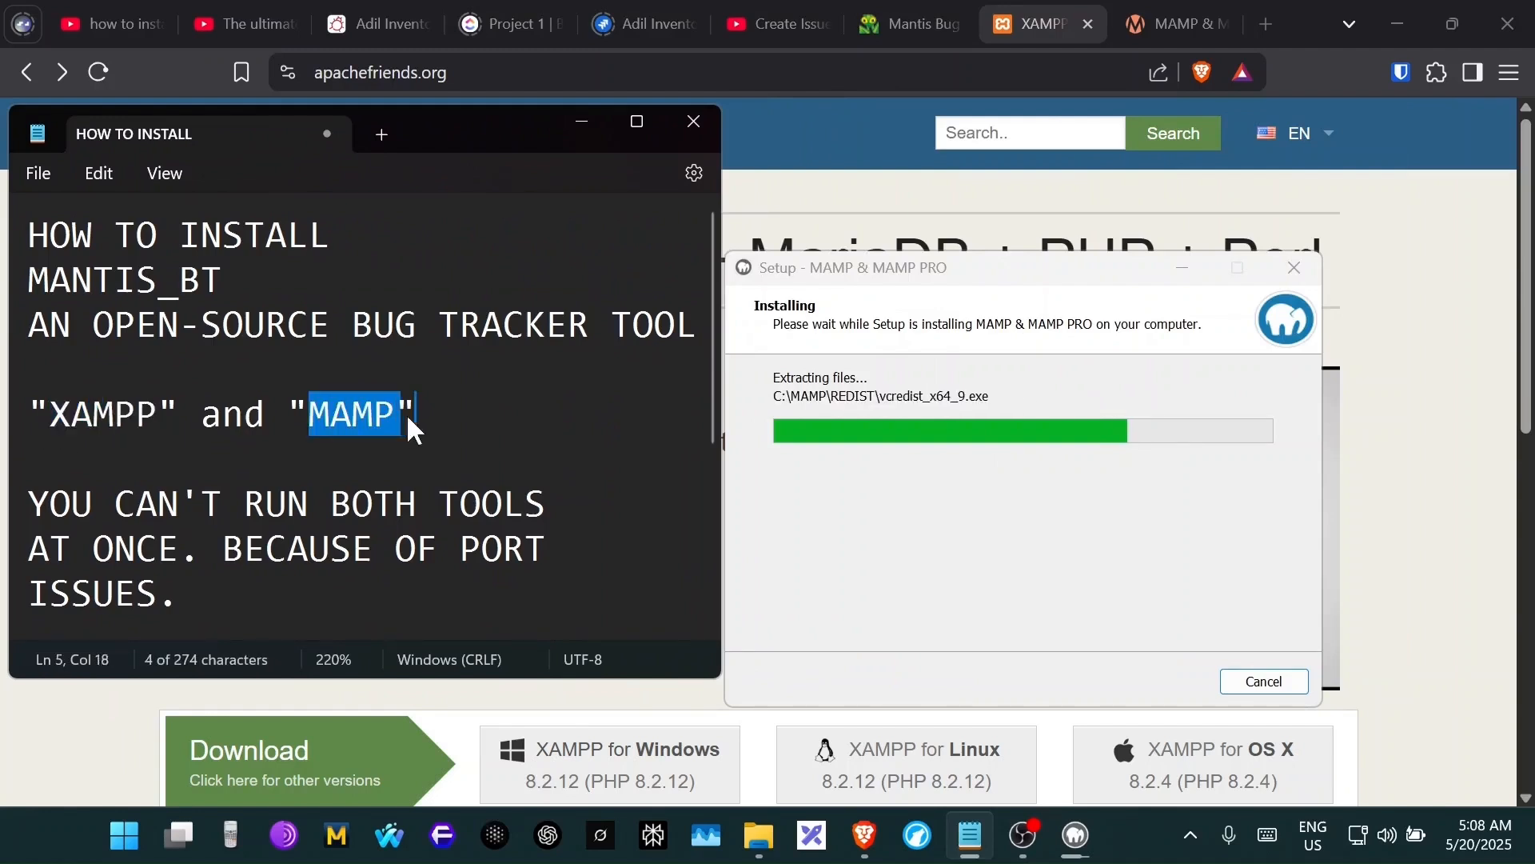
left_click_drag(29, 504, 202, 569)
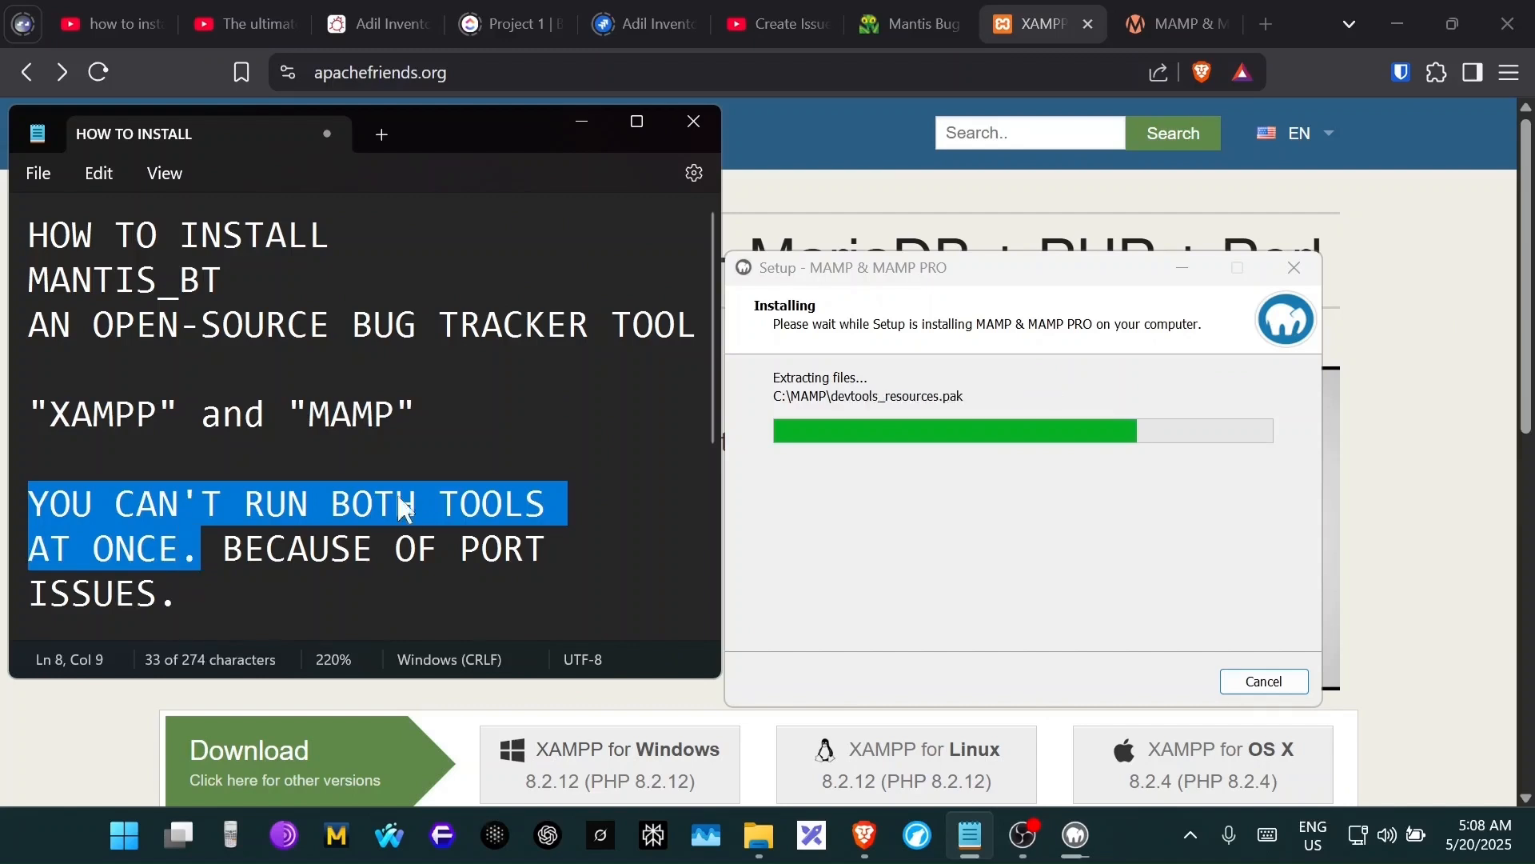
scroll(490, 566, "down", 2)
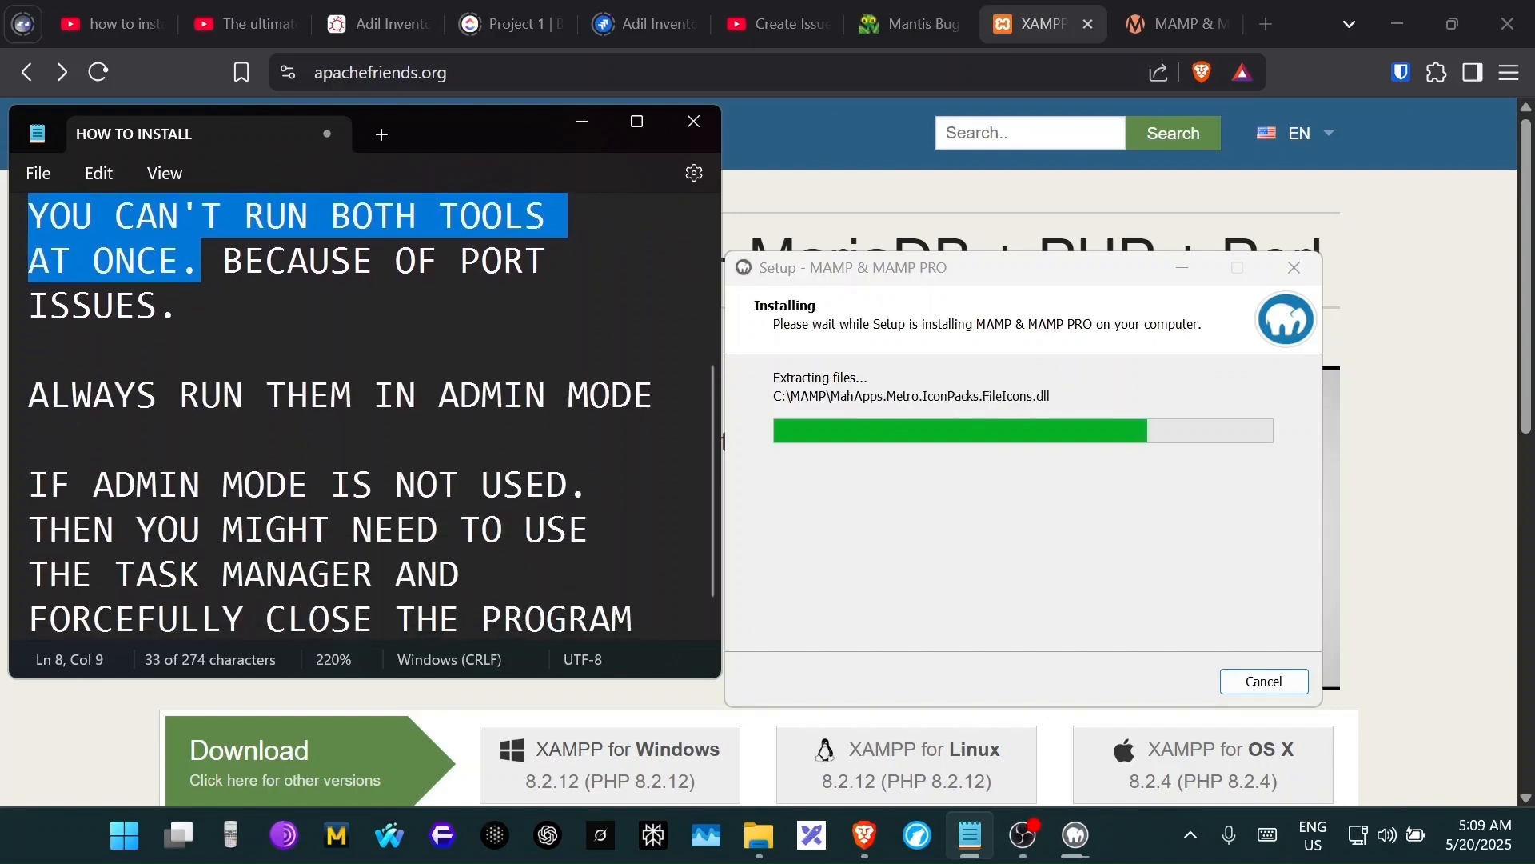
left_click_drag(439, 395, 656, 400)
scroll(656, 400, "down", 1)
scroll(627, 525, "up", 3)
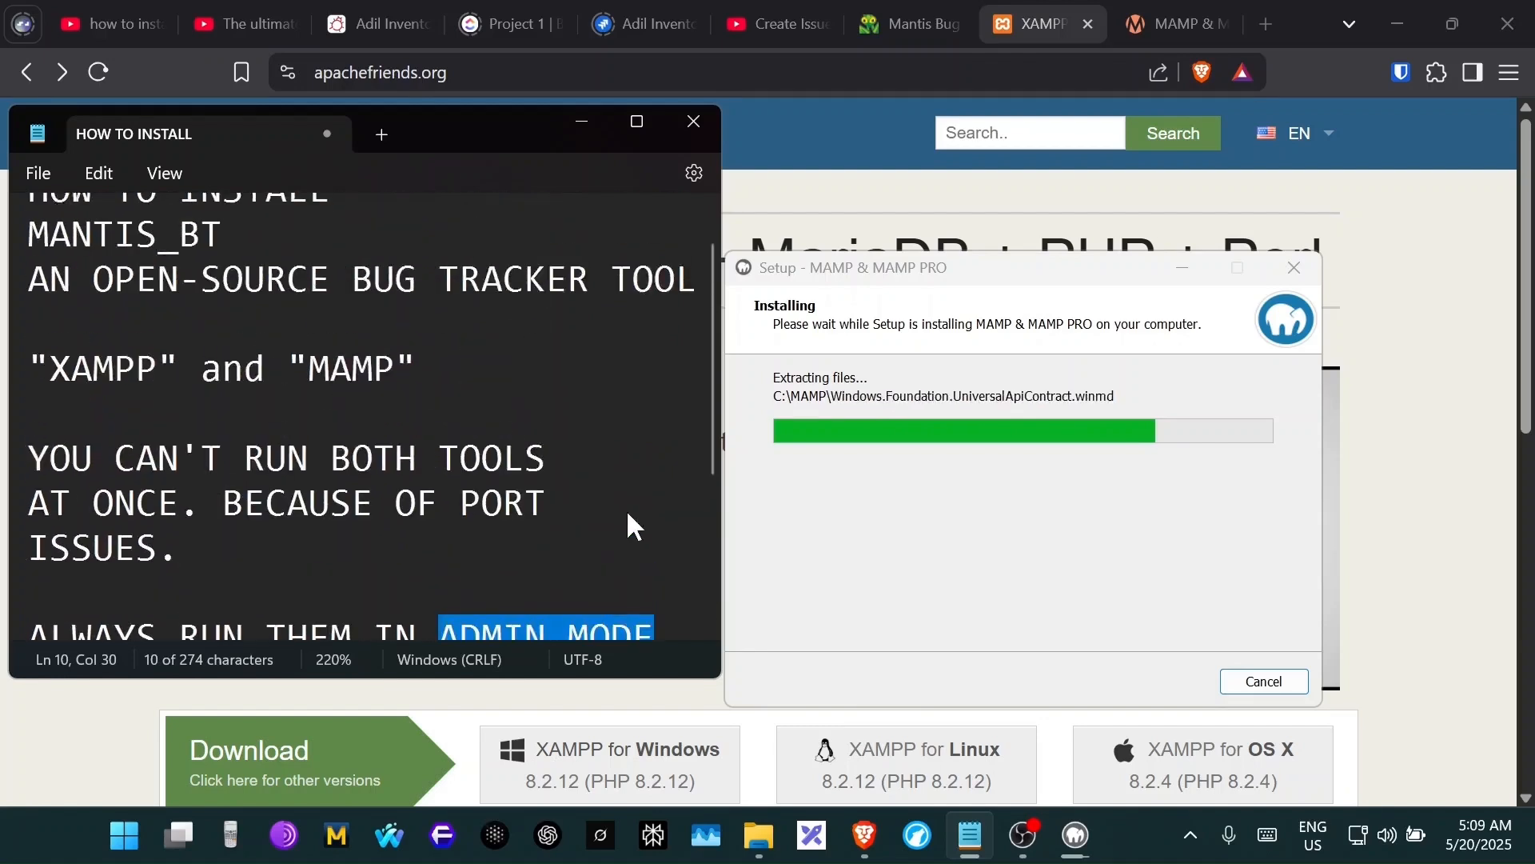
left_click(581, 122)
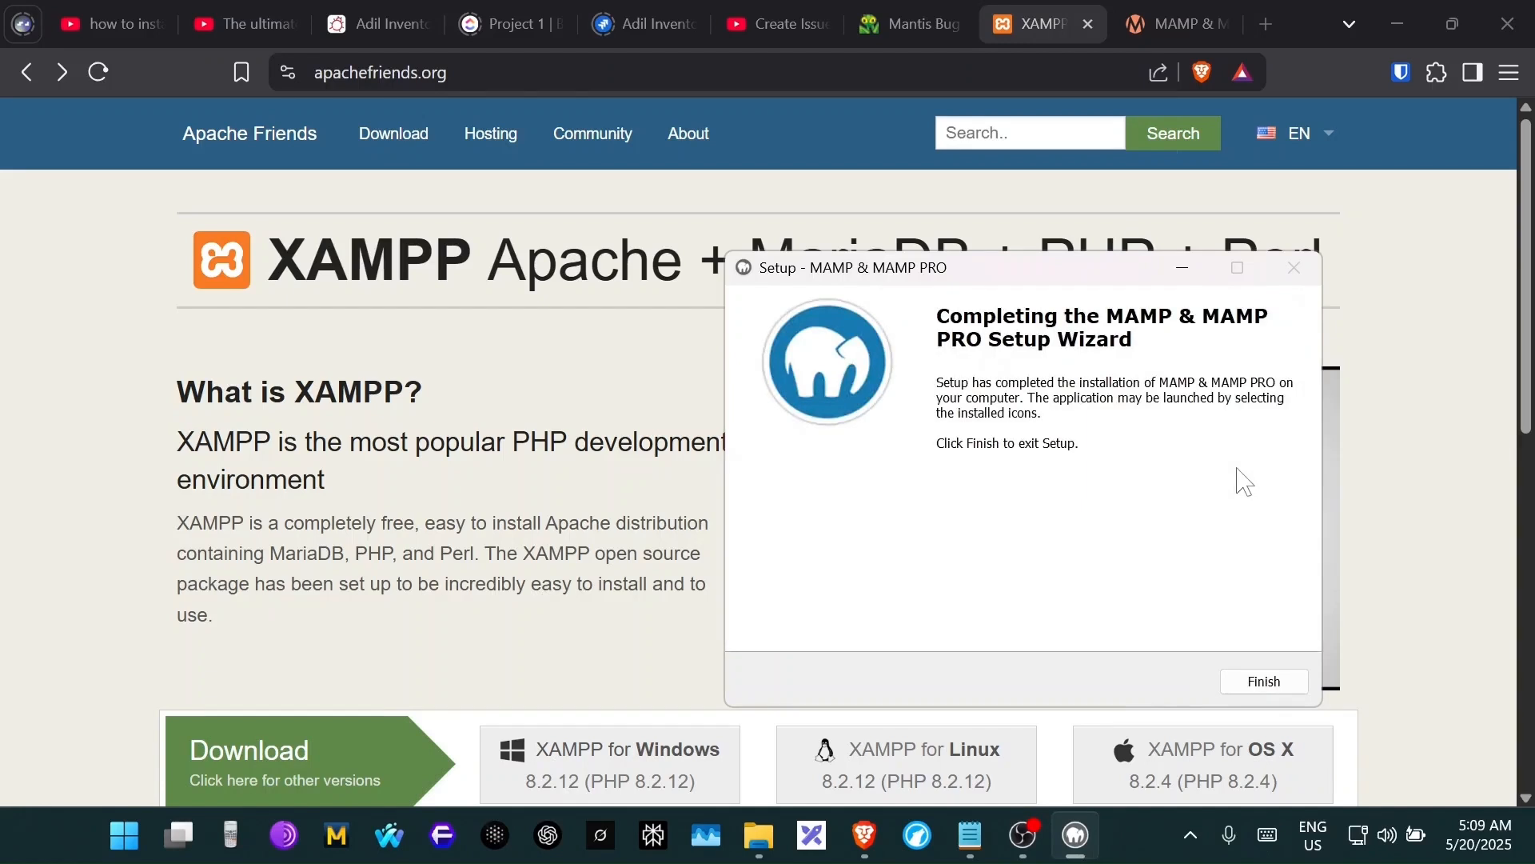
- Finish the MAMP installer and copy the mantisbt-2.27.1 folder from F:\softwares_large\Bug_tracers\MantisBT
left_click(1267, 681)
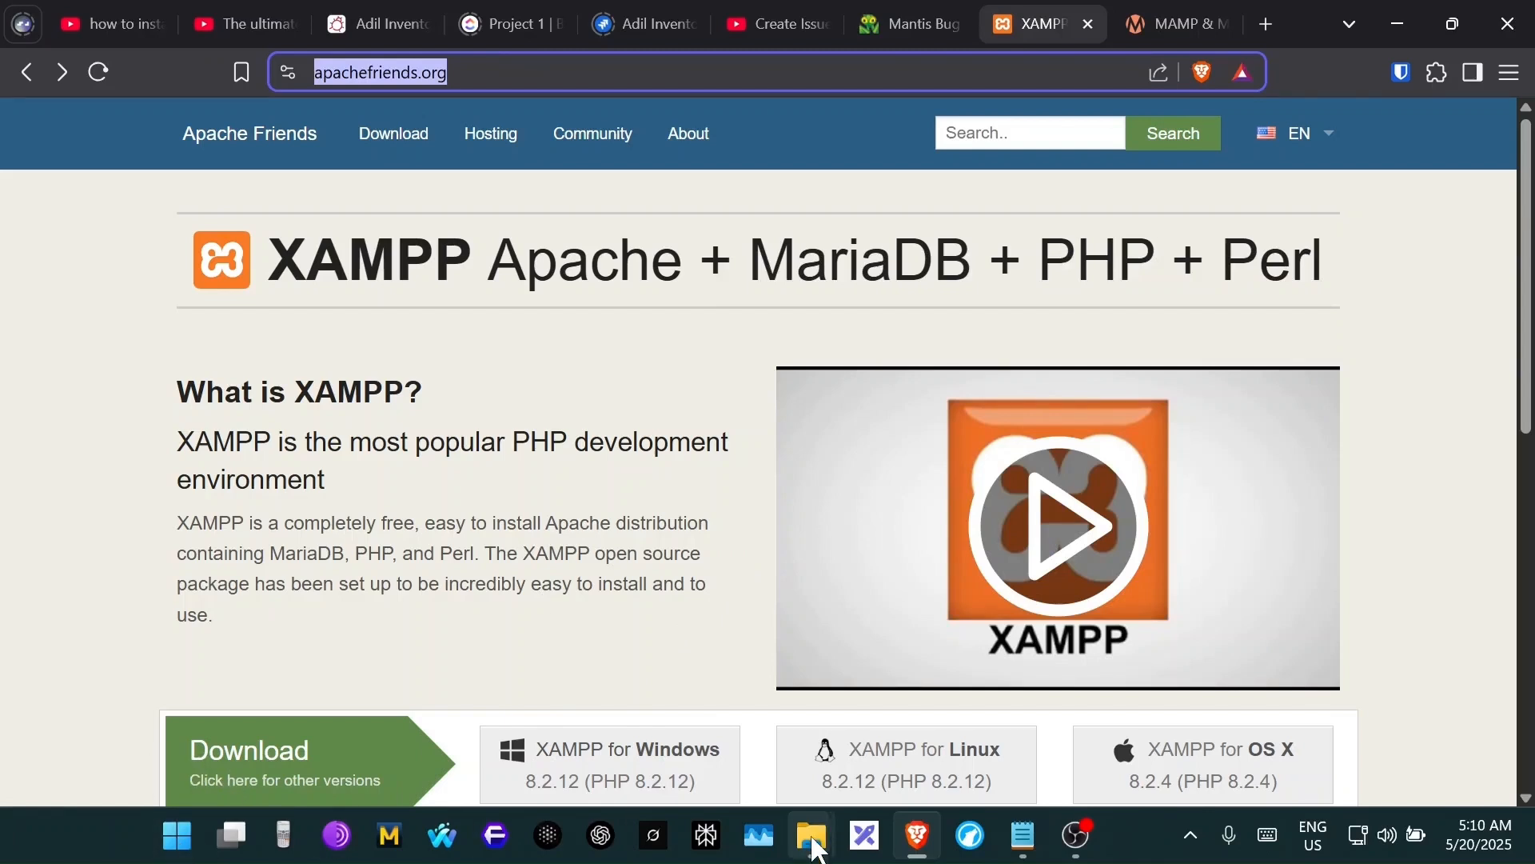
mouse_move(812, 836)
left_click(885, 703)
right_click(350, 208)
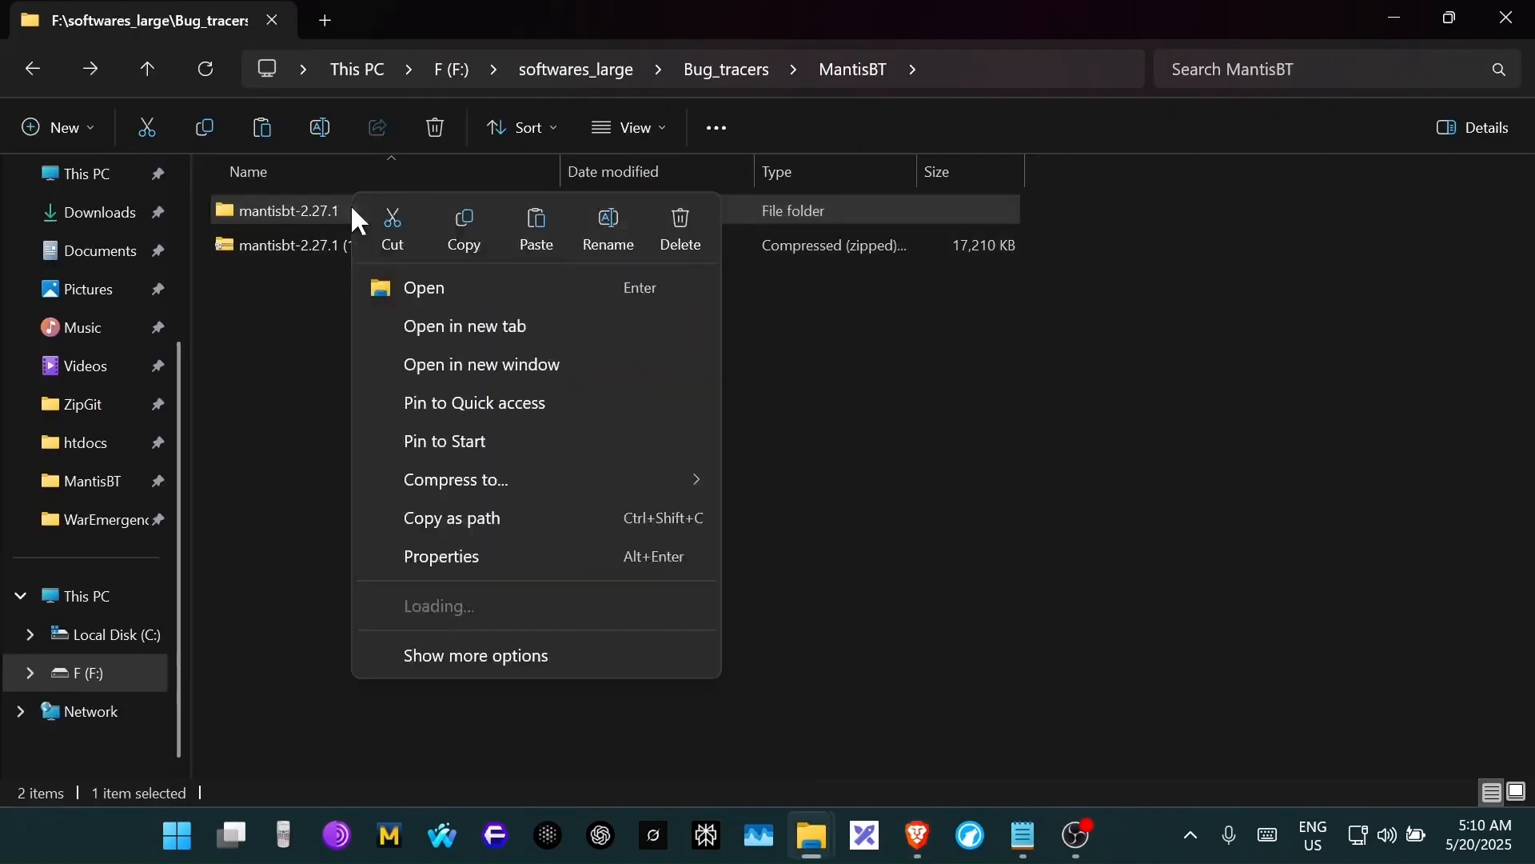
left_click(462, 221)
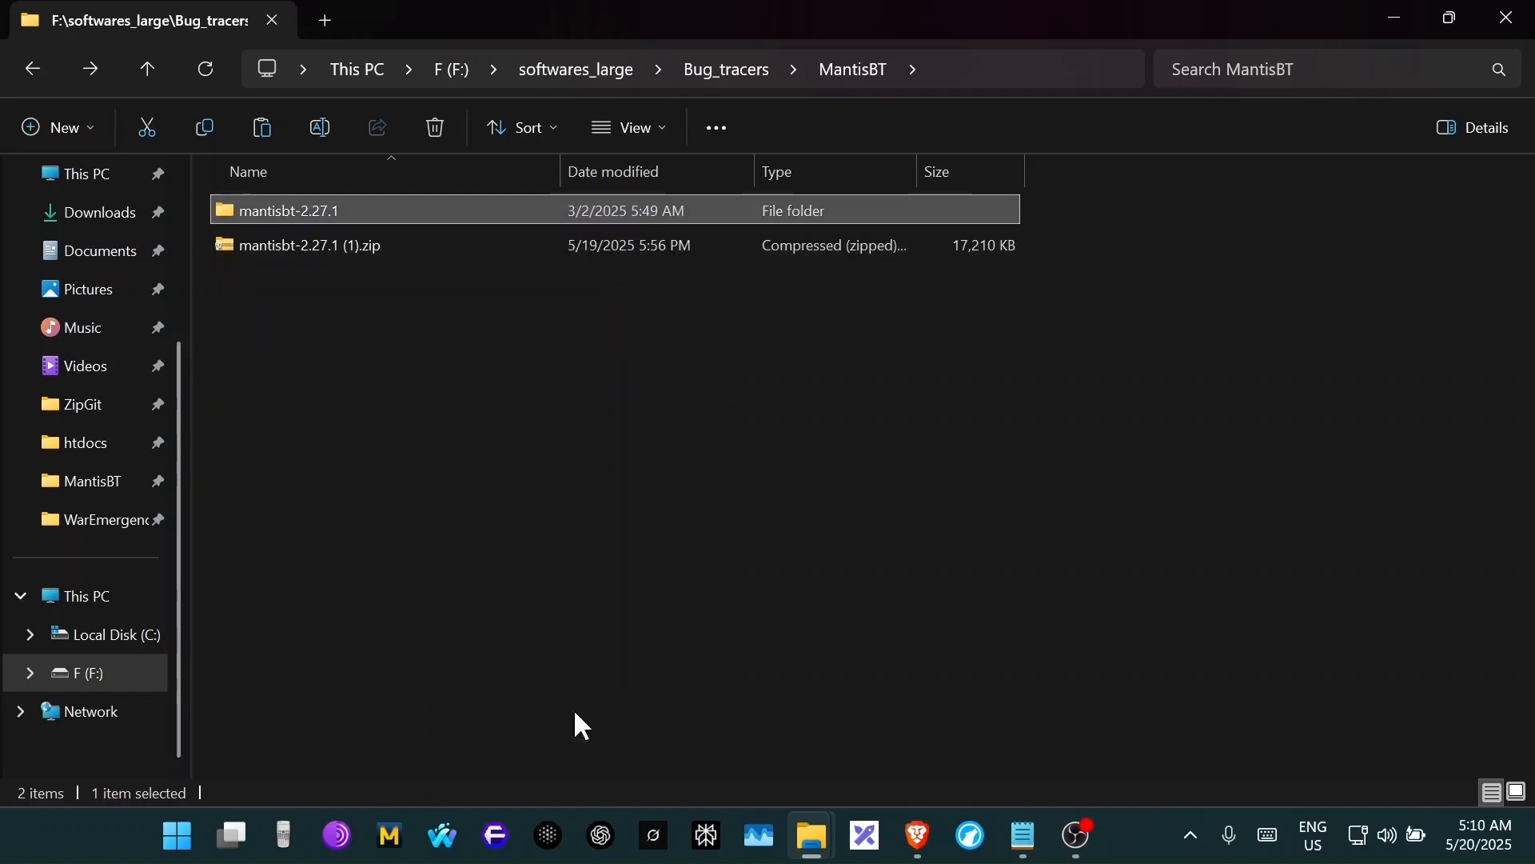
- In the C:\ drive window, select the SQL2022 folder, then go up to the drive list
mouse_move(812, 836)
left_click(726, 724)
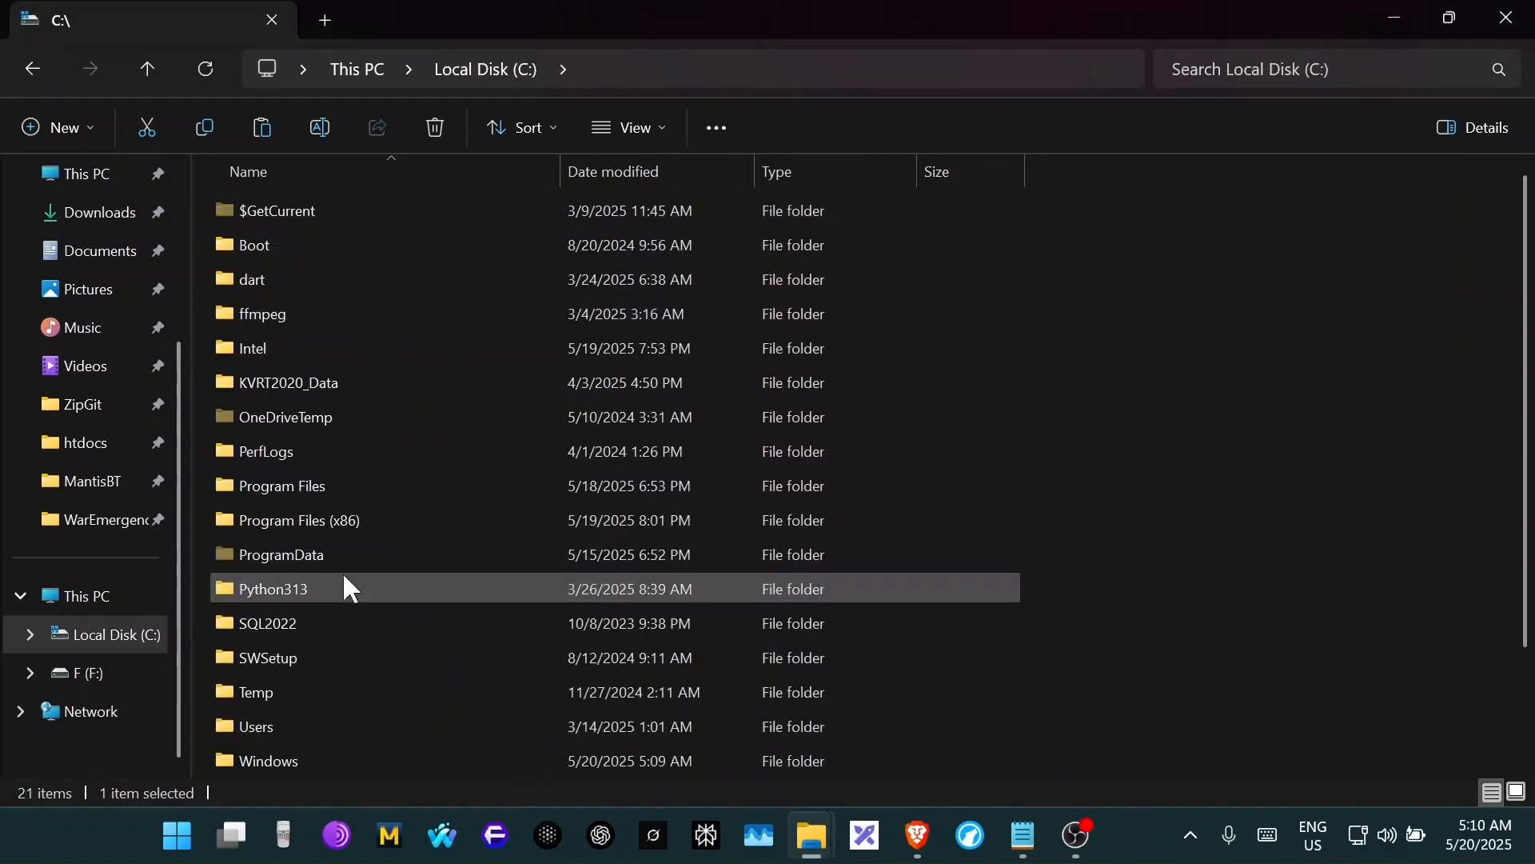
scroll(373, 698, "down", 2)
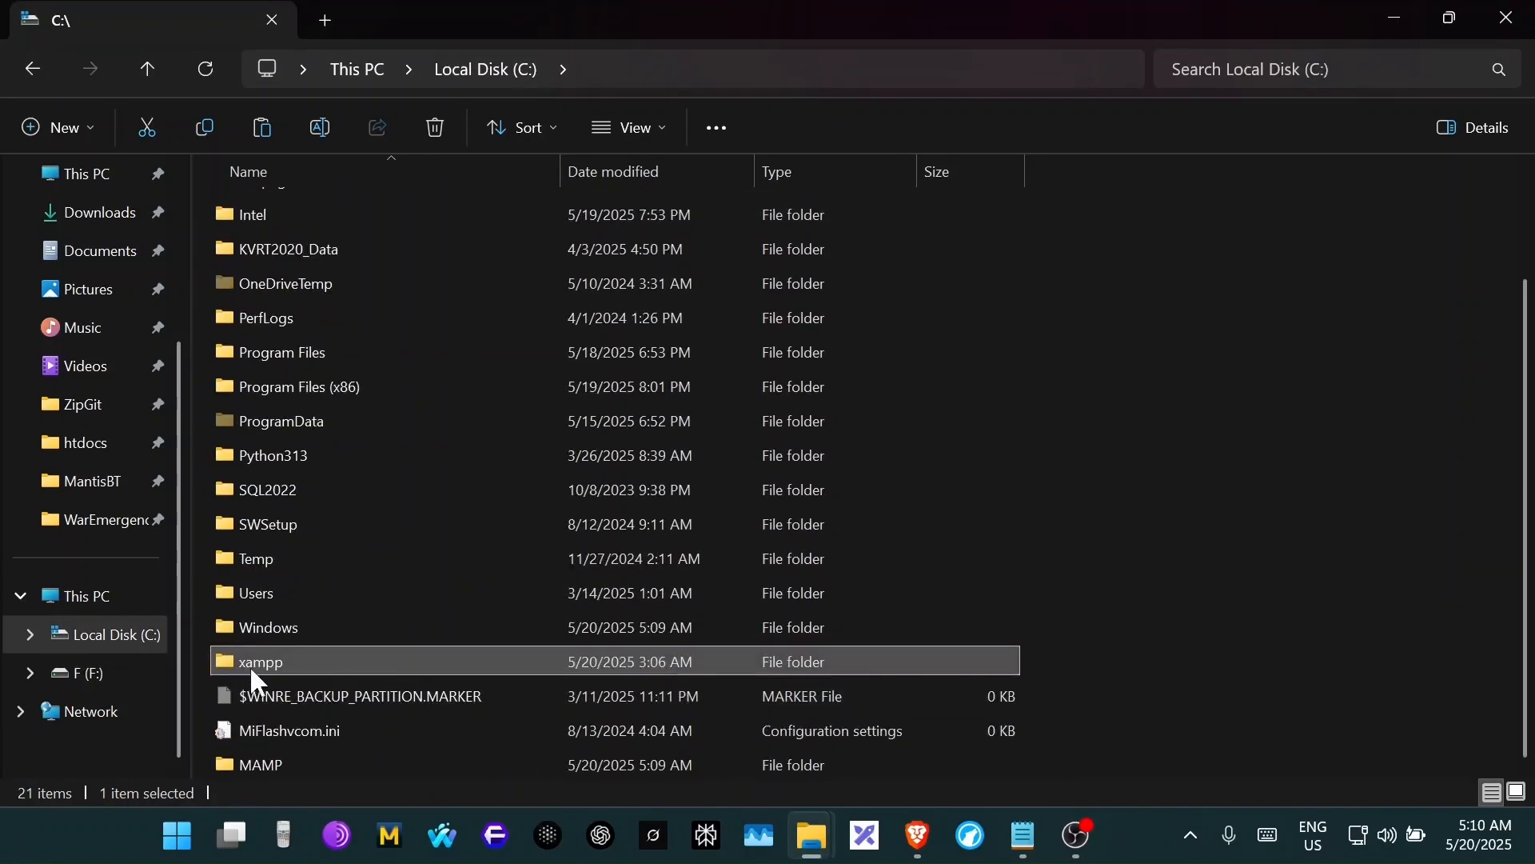
mouse_move(236, 664)
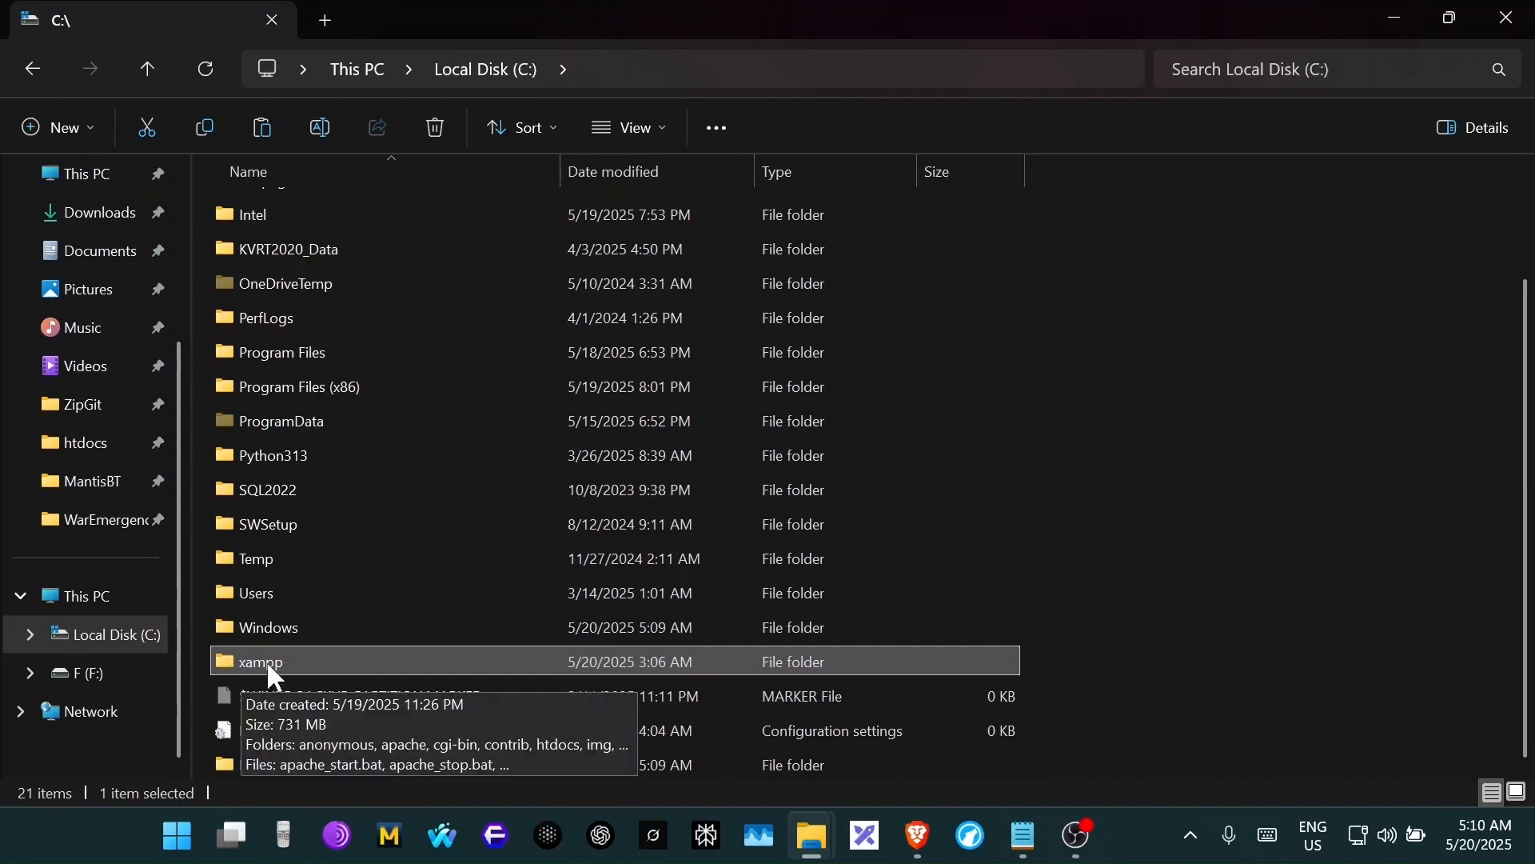
scroll(329, 631, "up", 2)
left_click(333, 632)
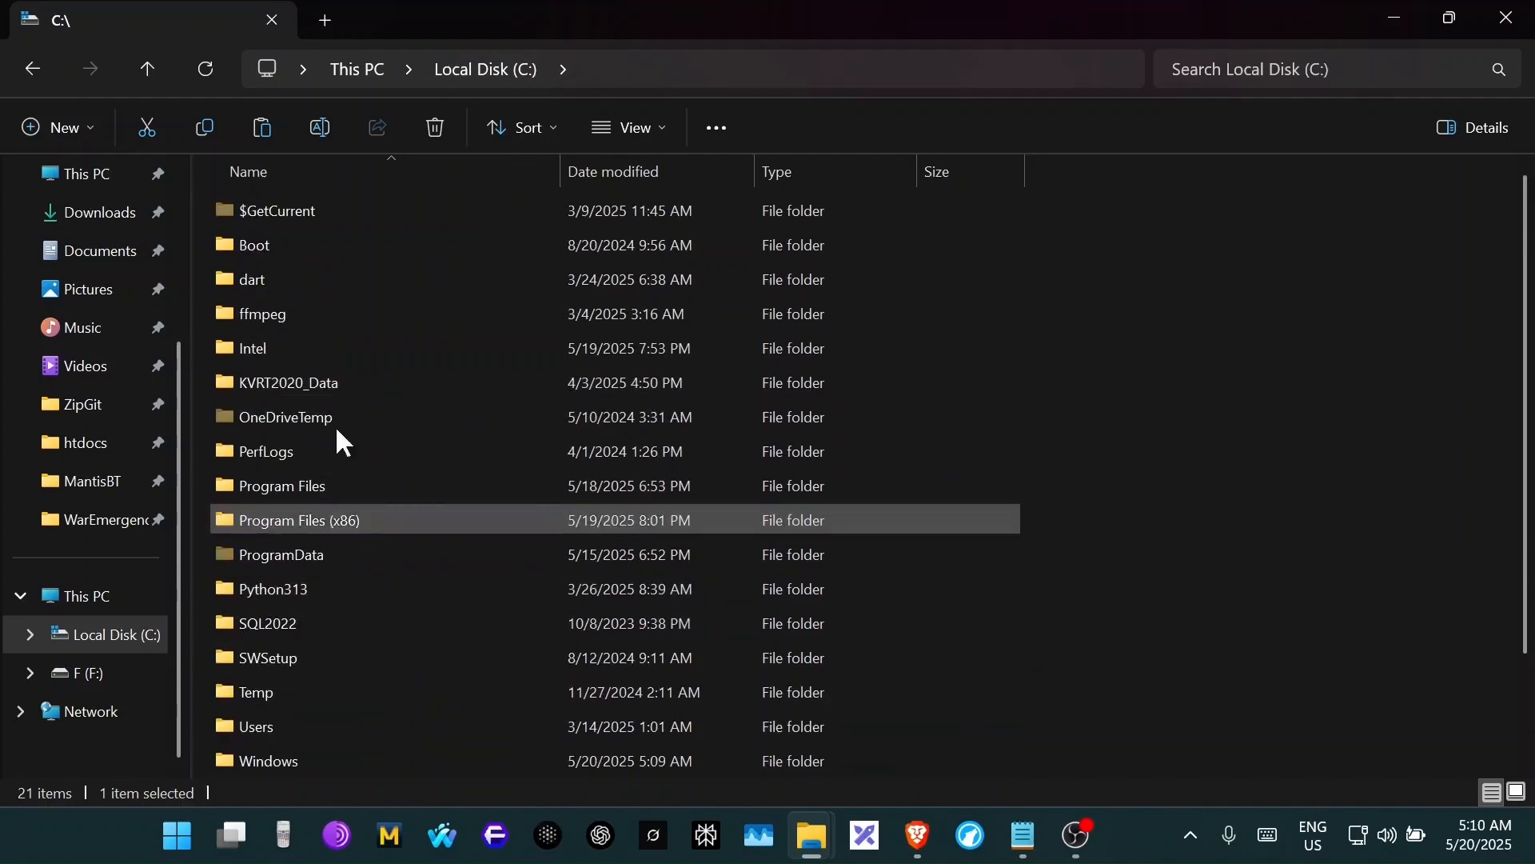
scroll(332, 352, "down", 2)
scroll(300, 559, "up", 2)
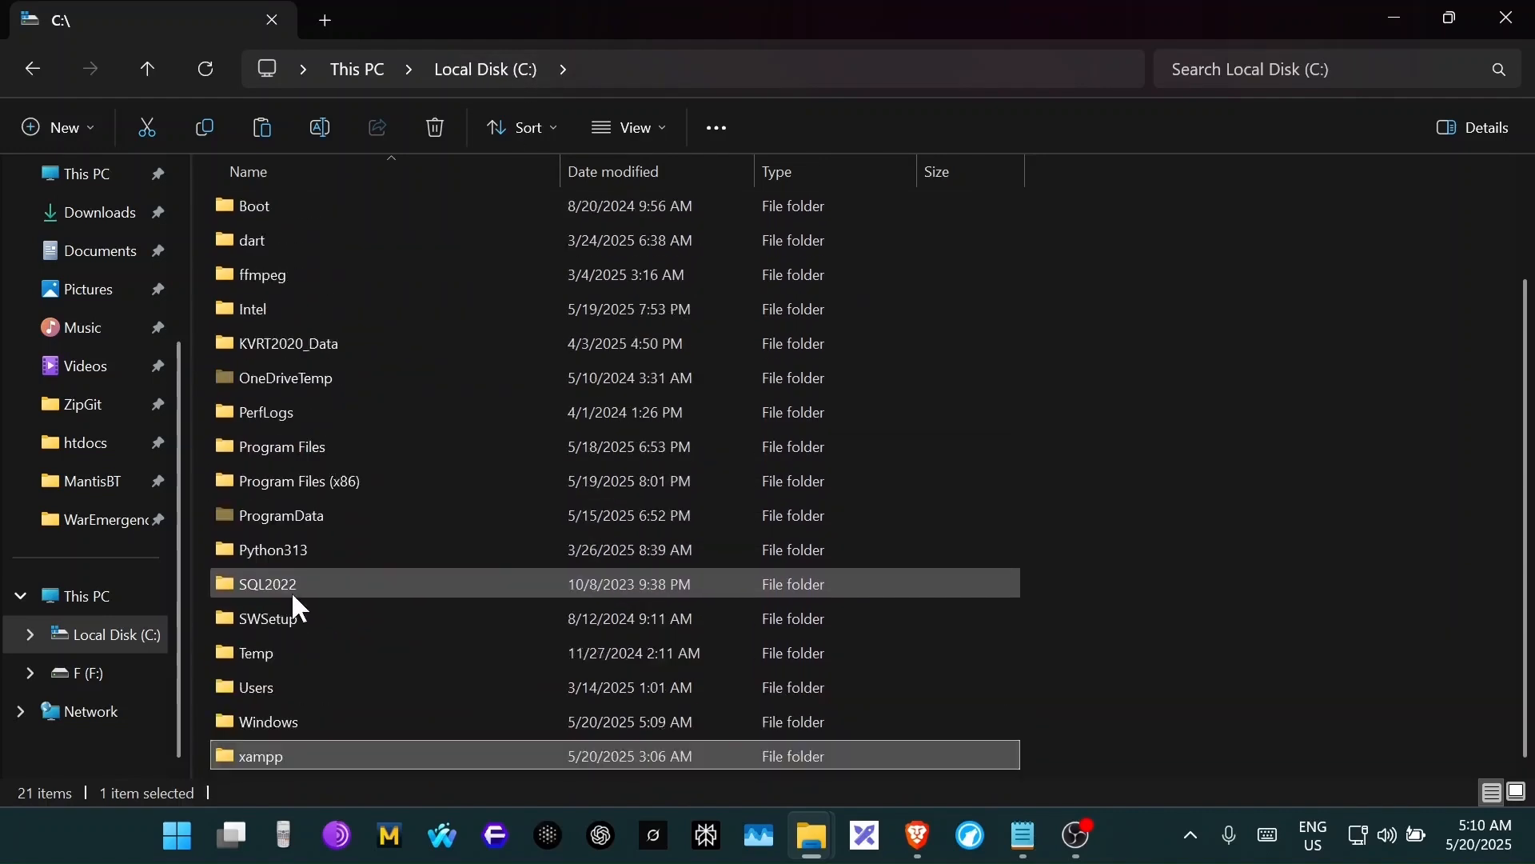
left_click(128, 596)
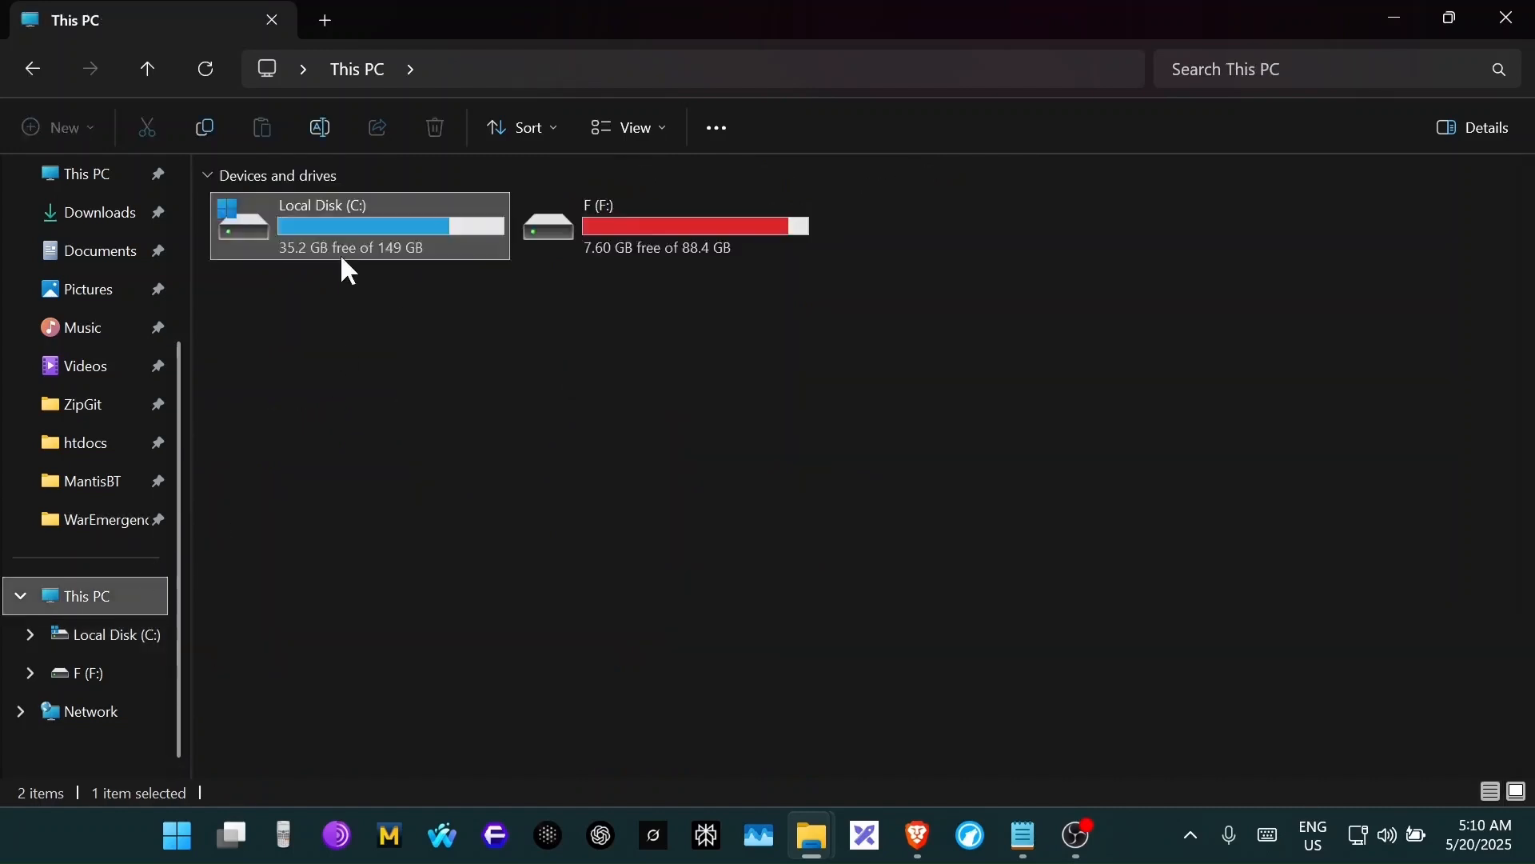
- Open Local Disk (C:), look into xampp, then open C:\MAMP\htdocs
double_click(357, 241)
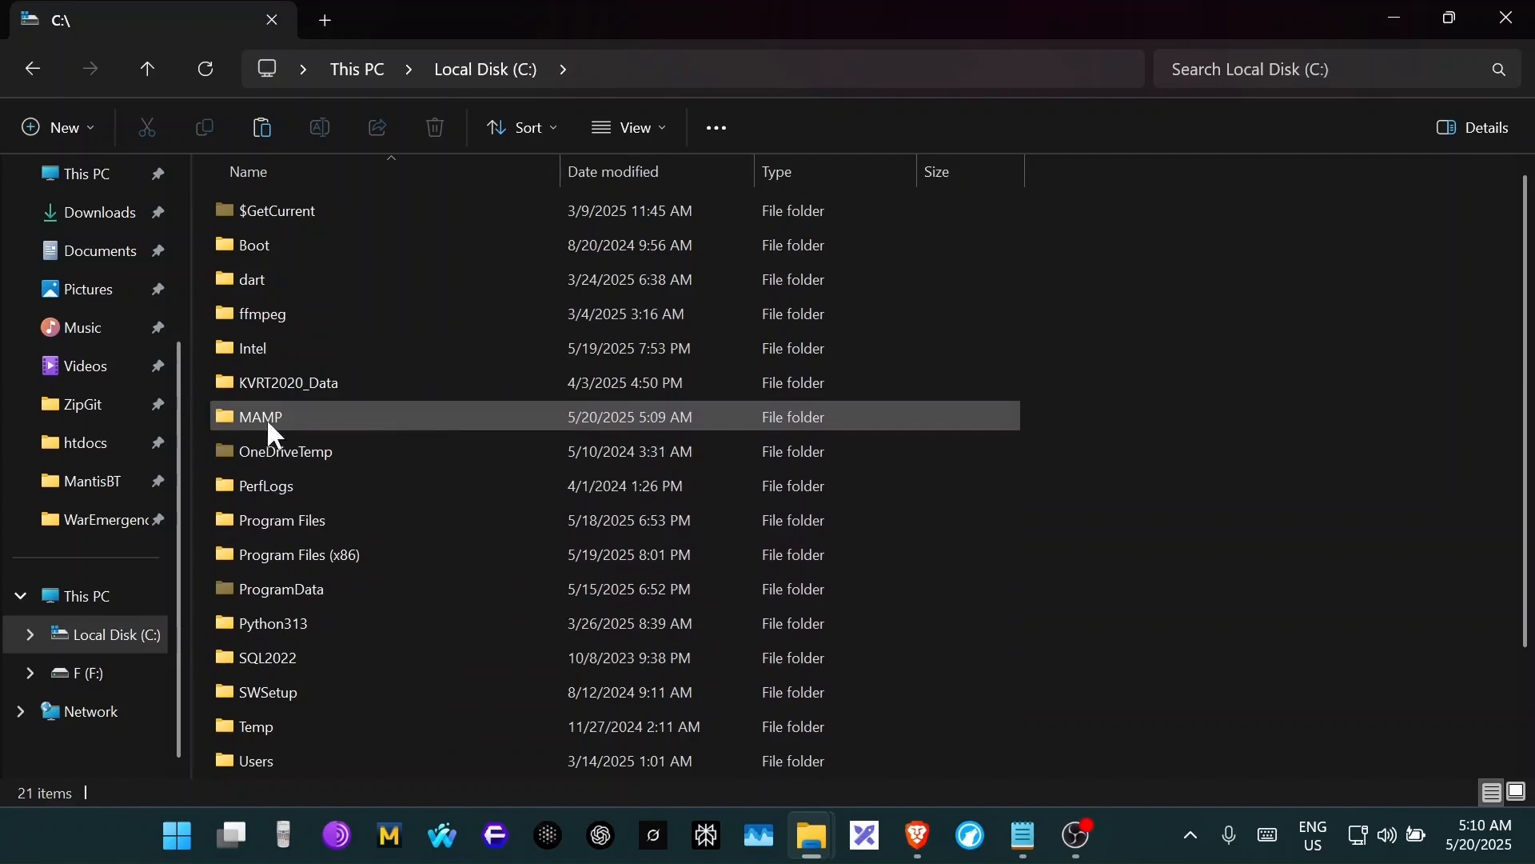
scroll(284, 420, "down", 2)
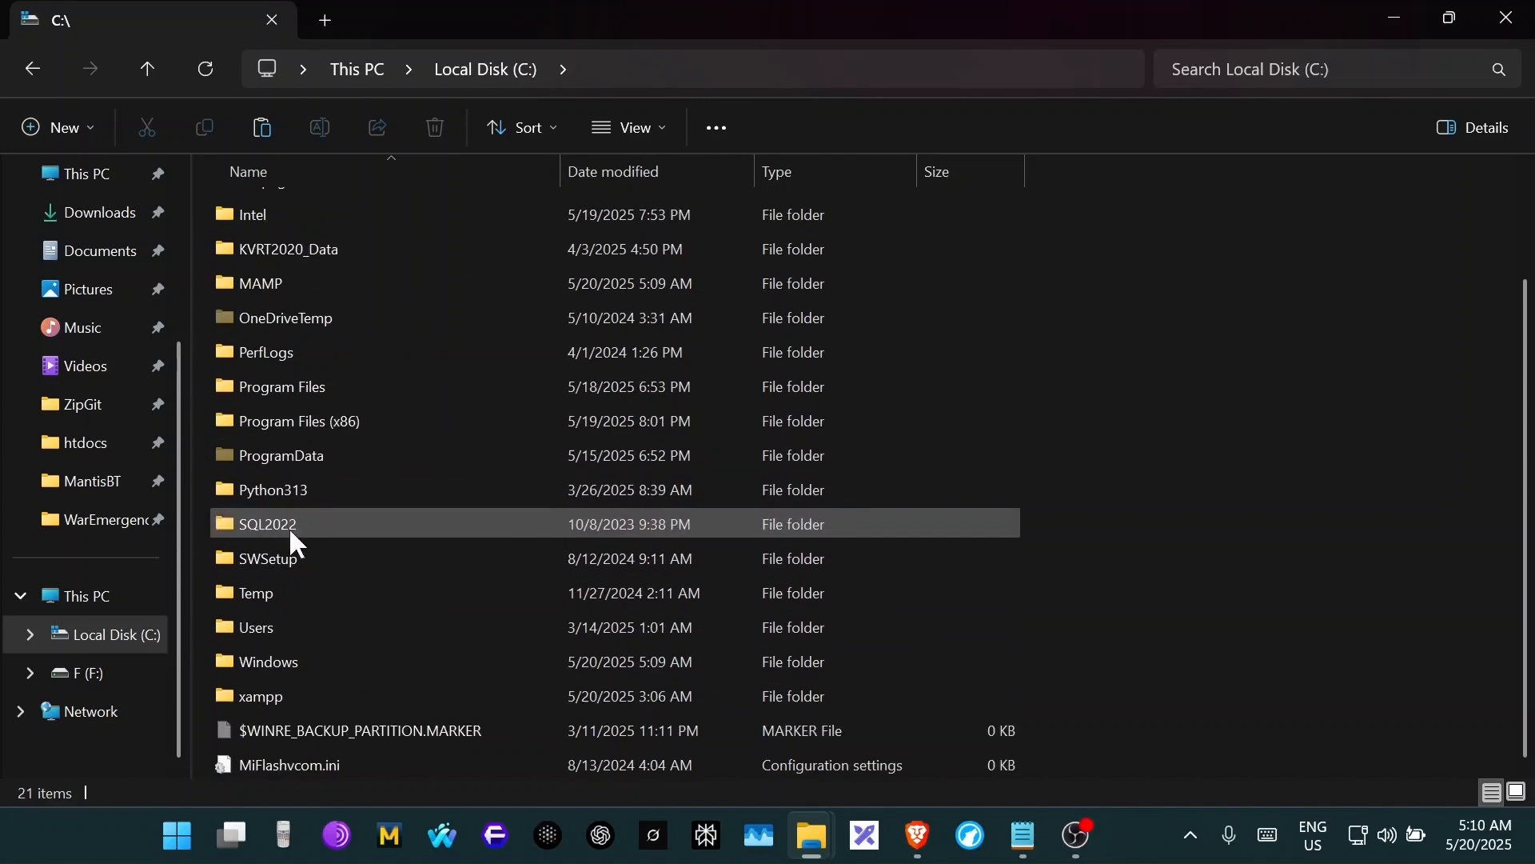
double_click(296, 701)
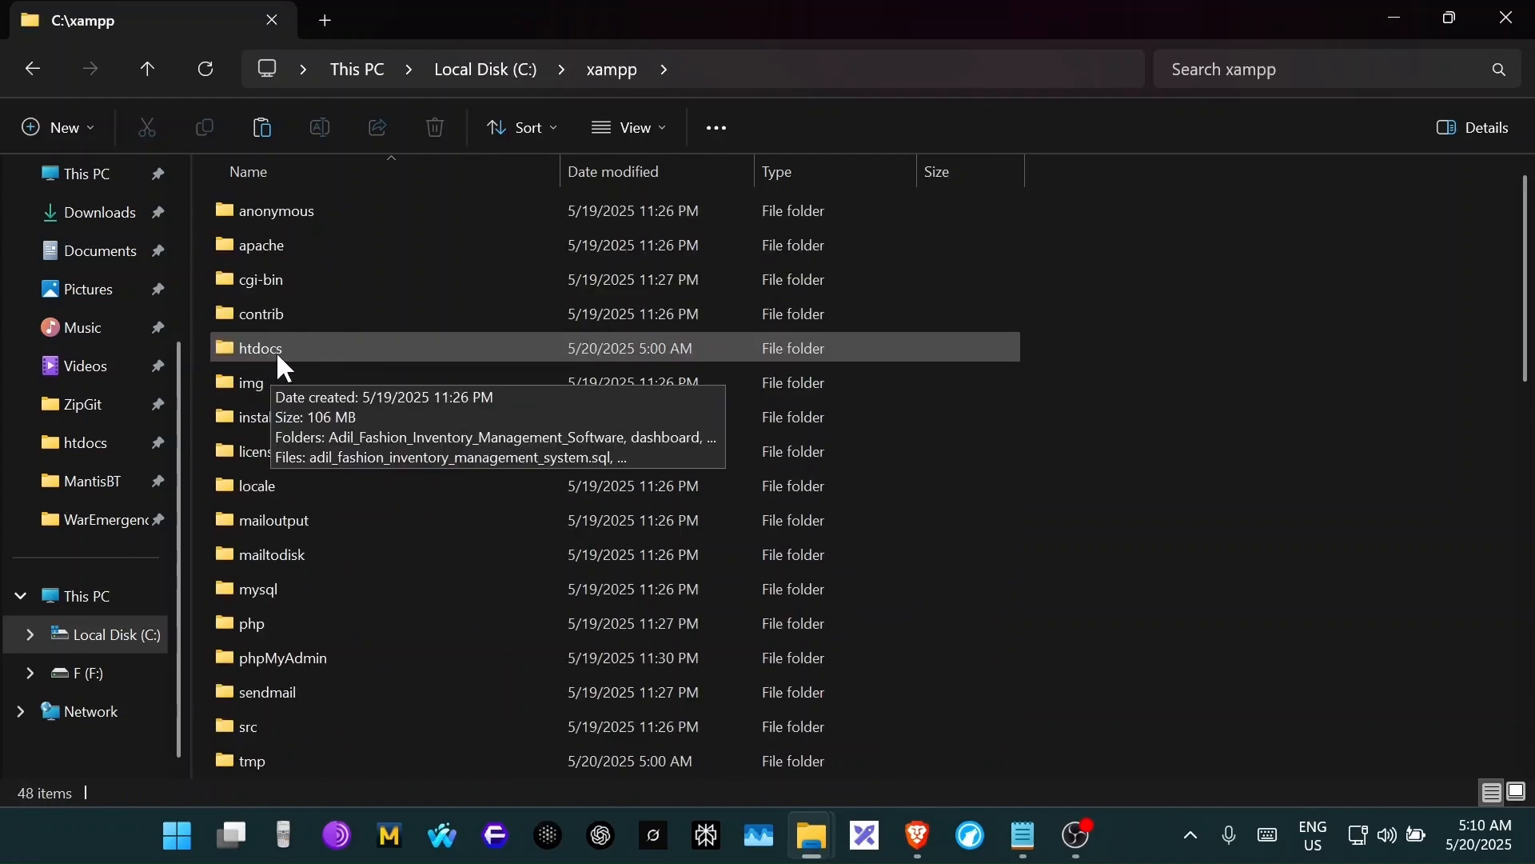
left_click(35, 67)
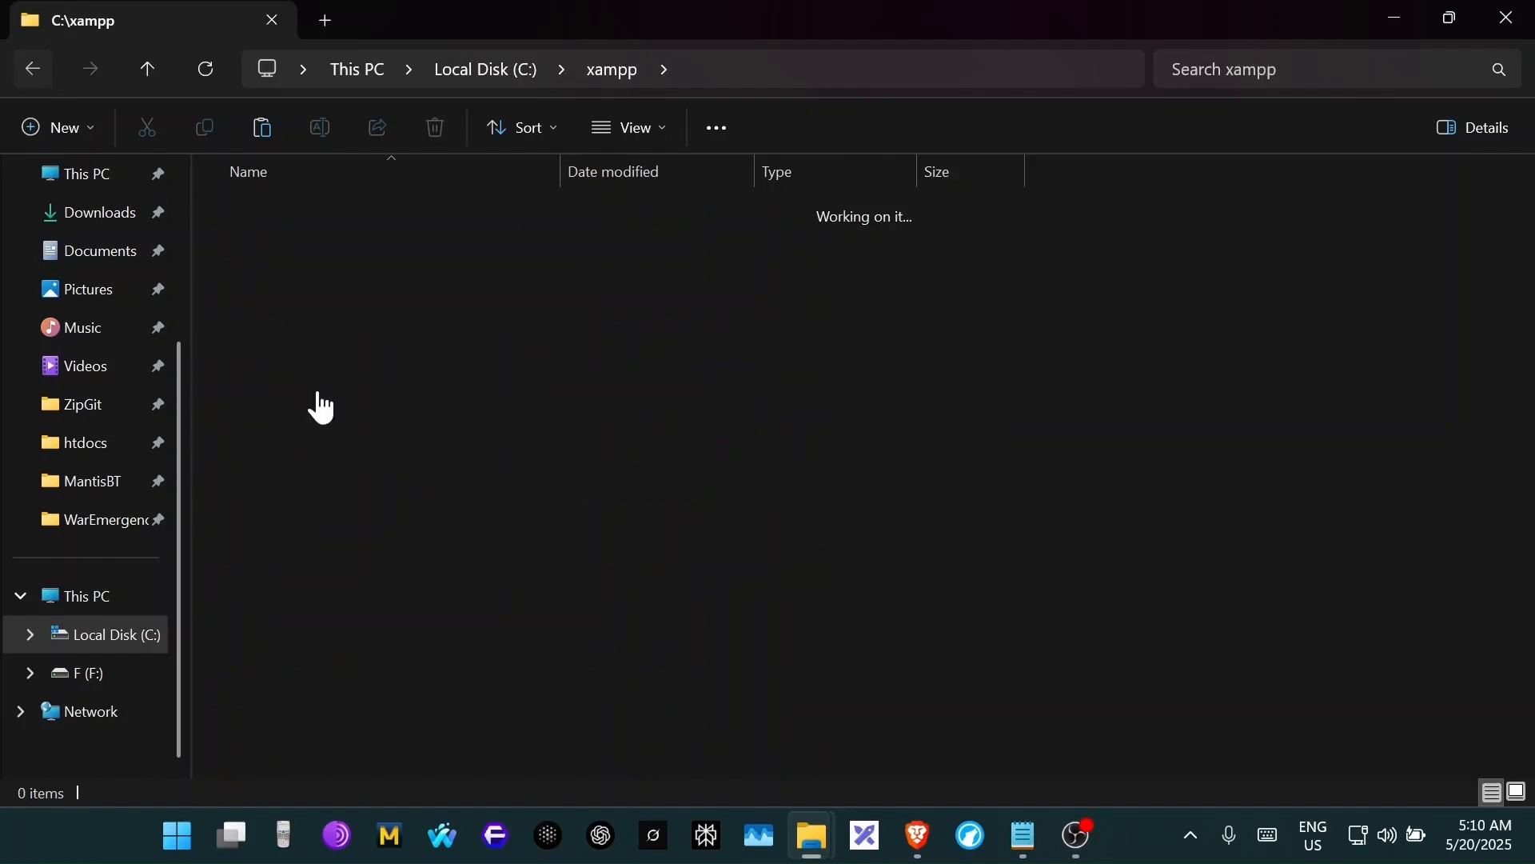
double_click(286, 352)
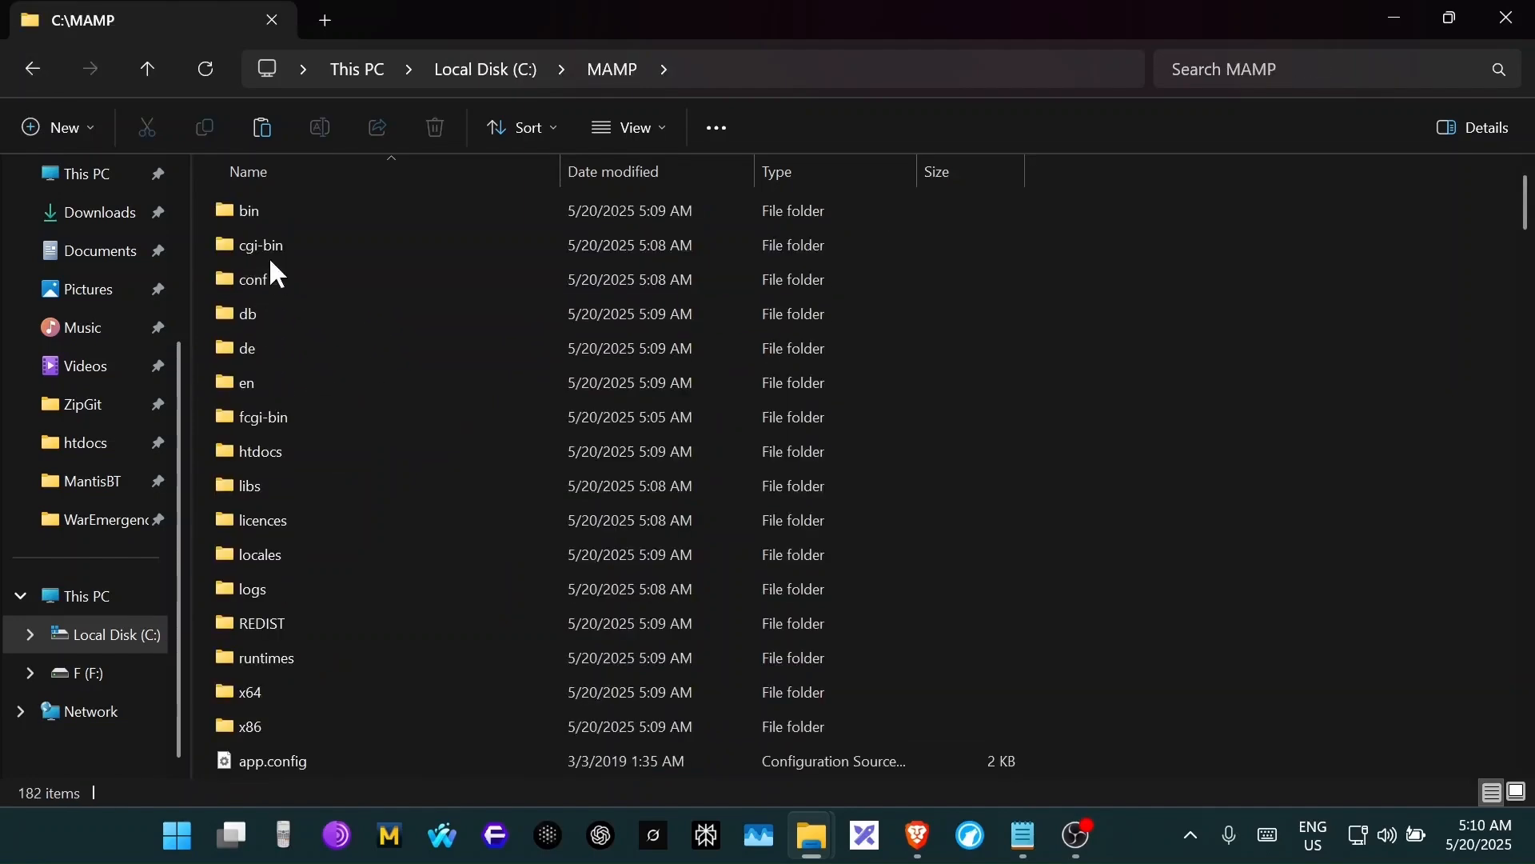
double_click(281, 455)
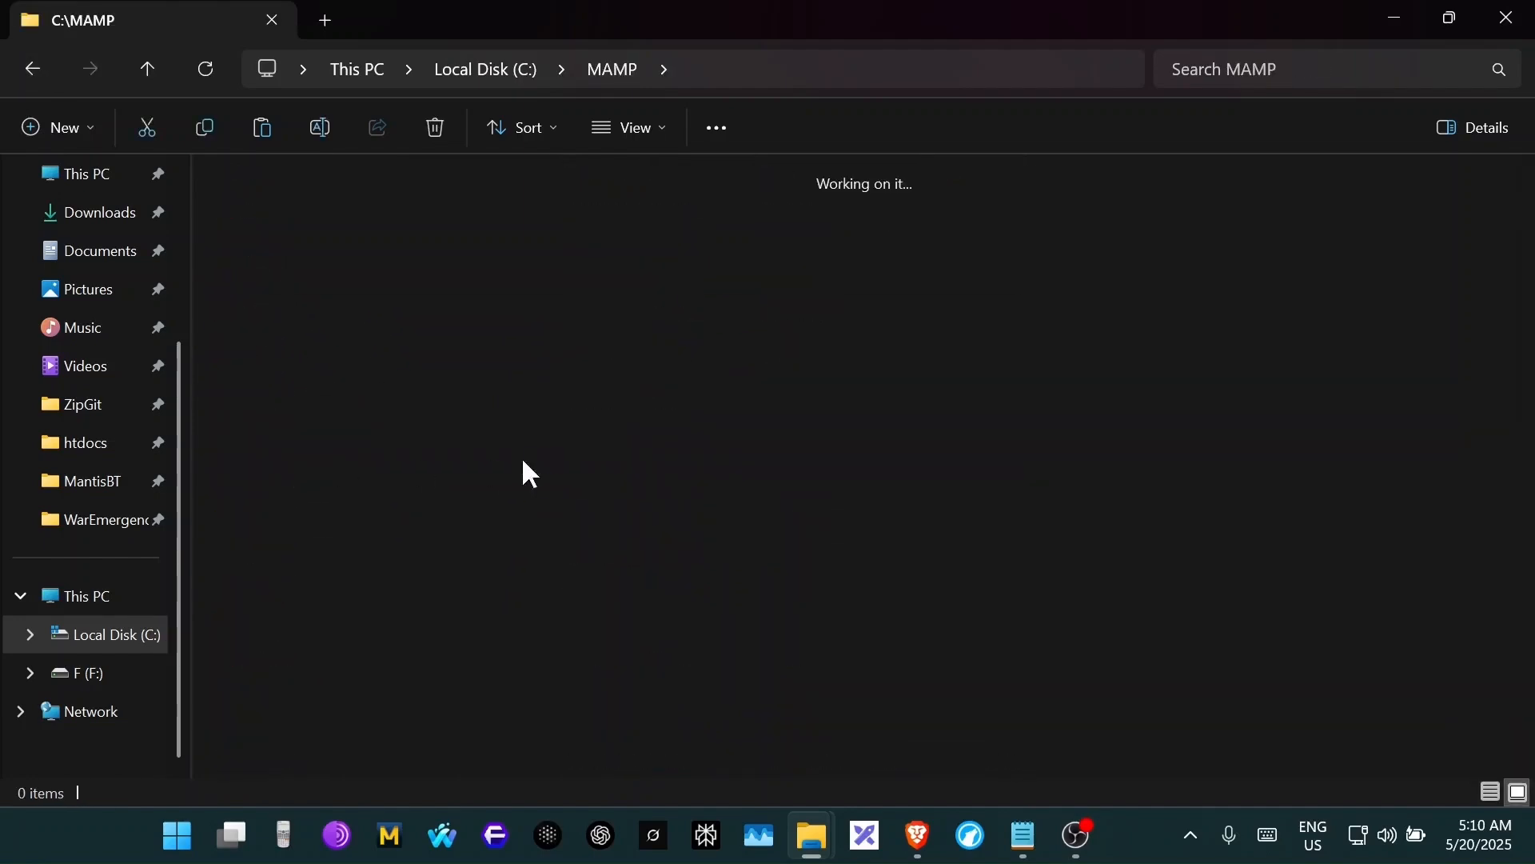
- Paste the copied MantisBT files into C:\MAMP\htdocs, briefly checking the source folder and download page
right_click(709, 250)
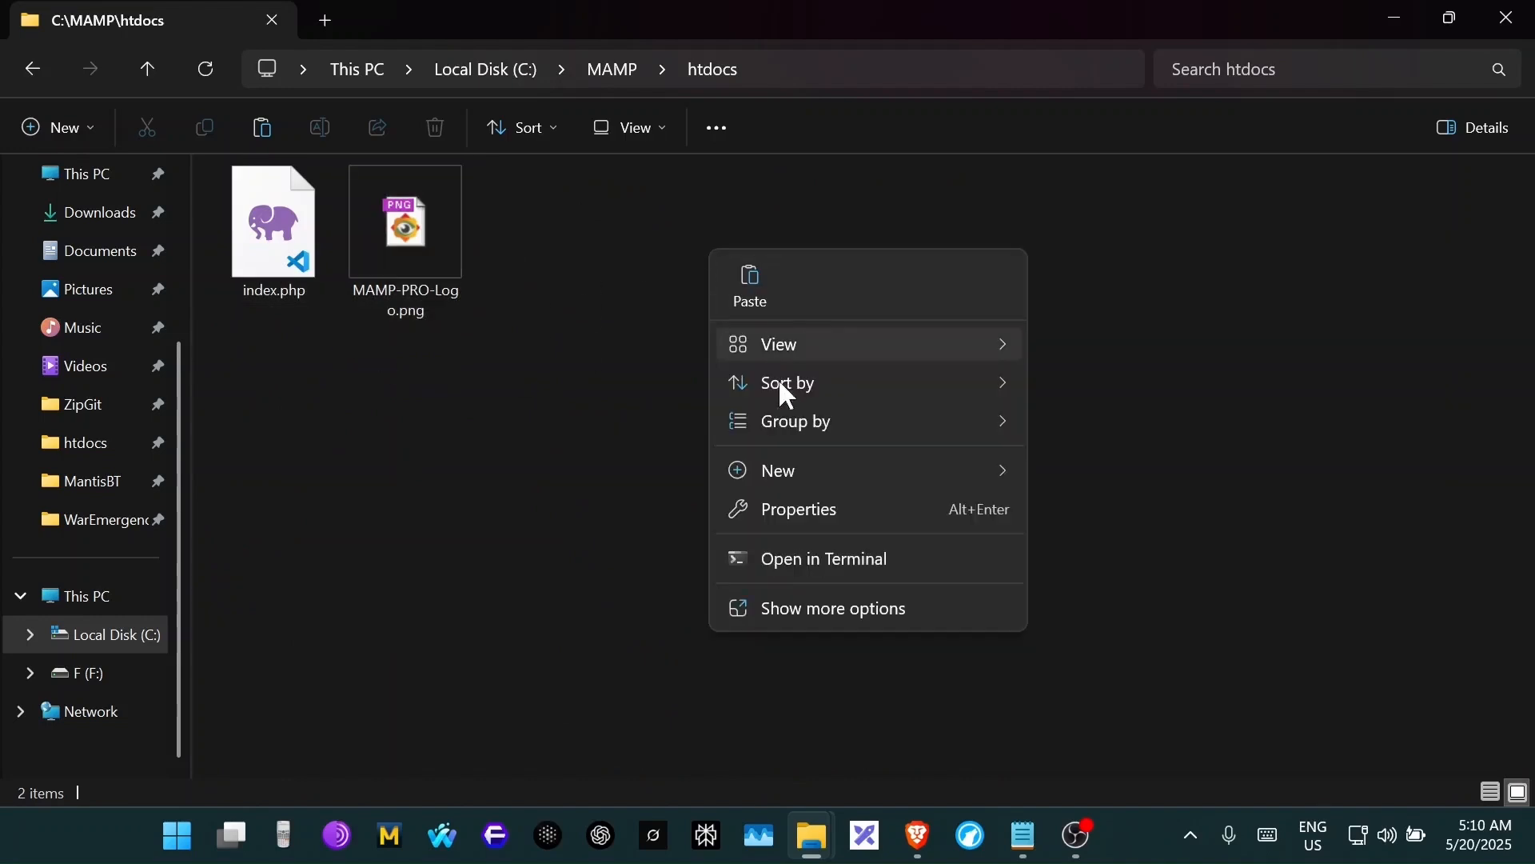
left_click(756, 297)
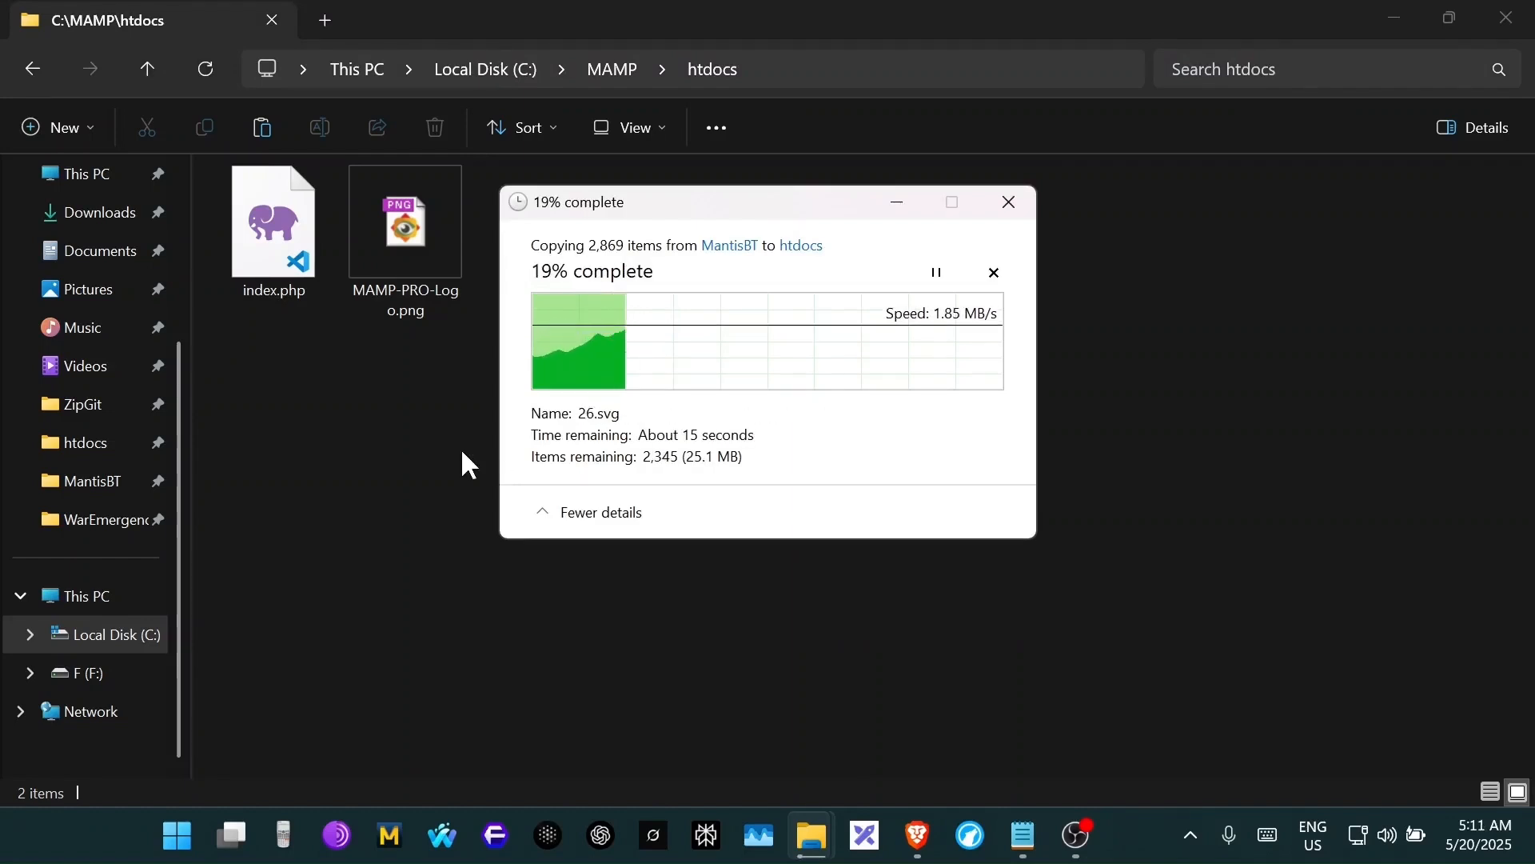
mouse_move(815, 835)
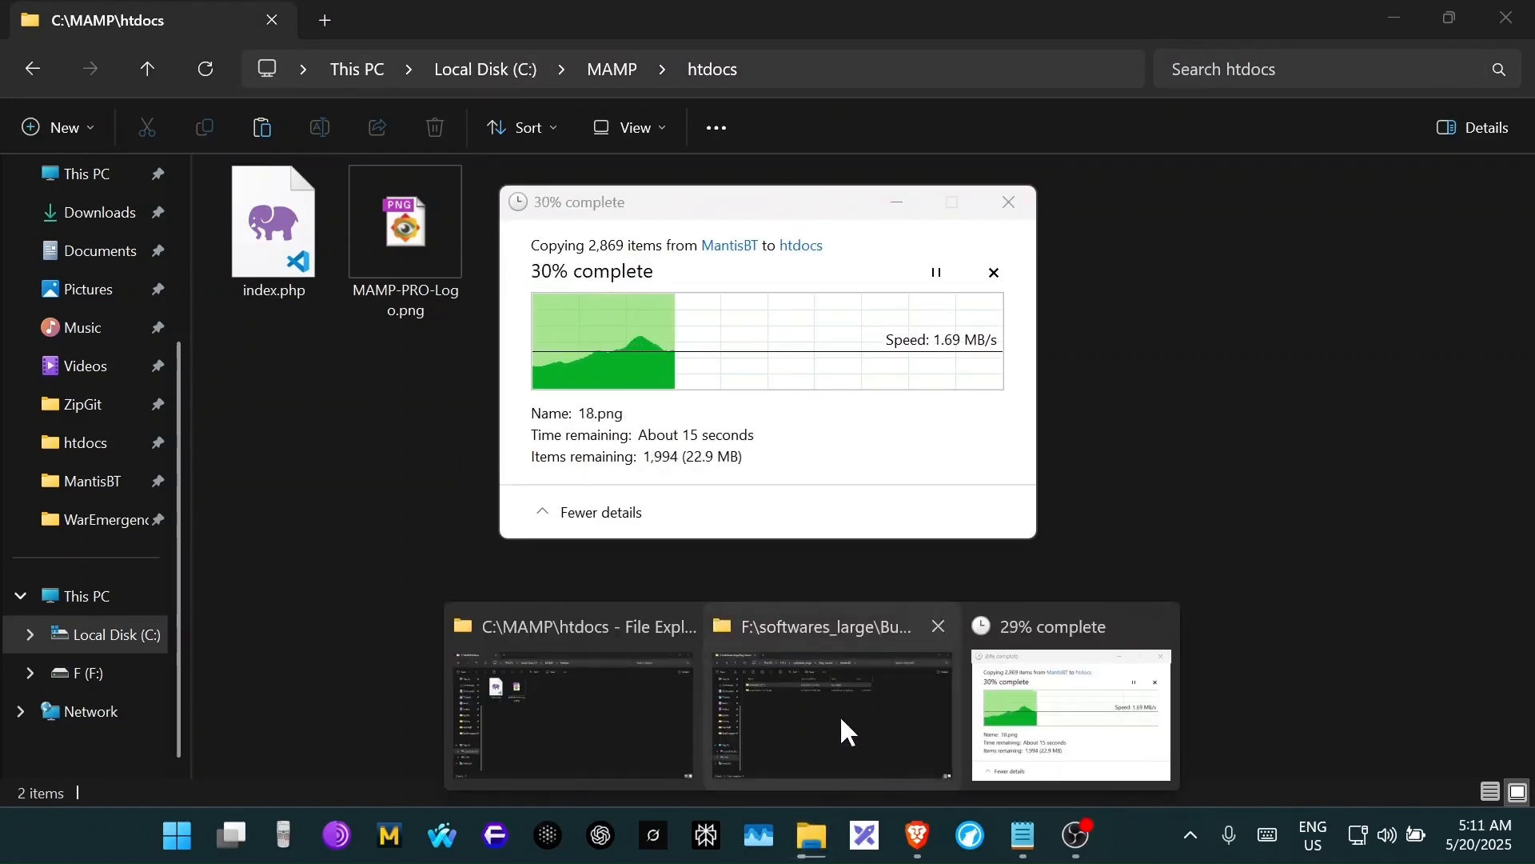
left_click(840, 724)
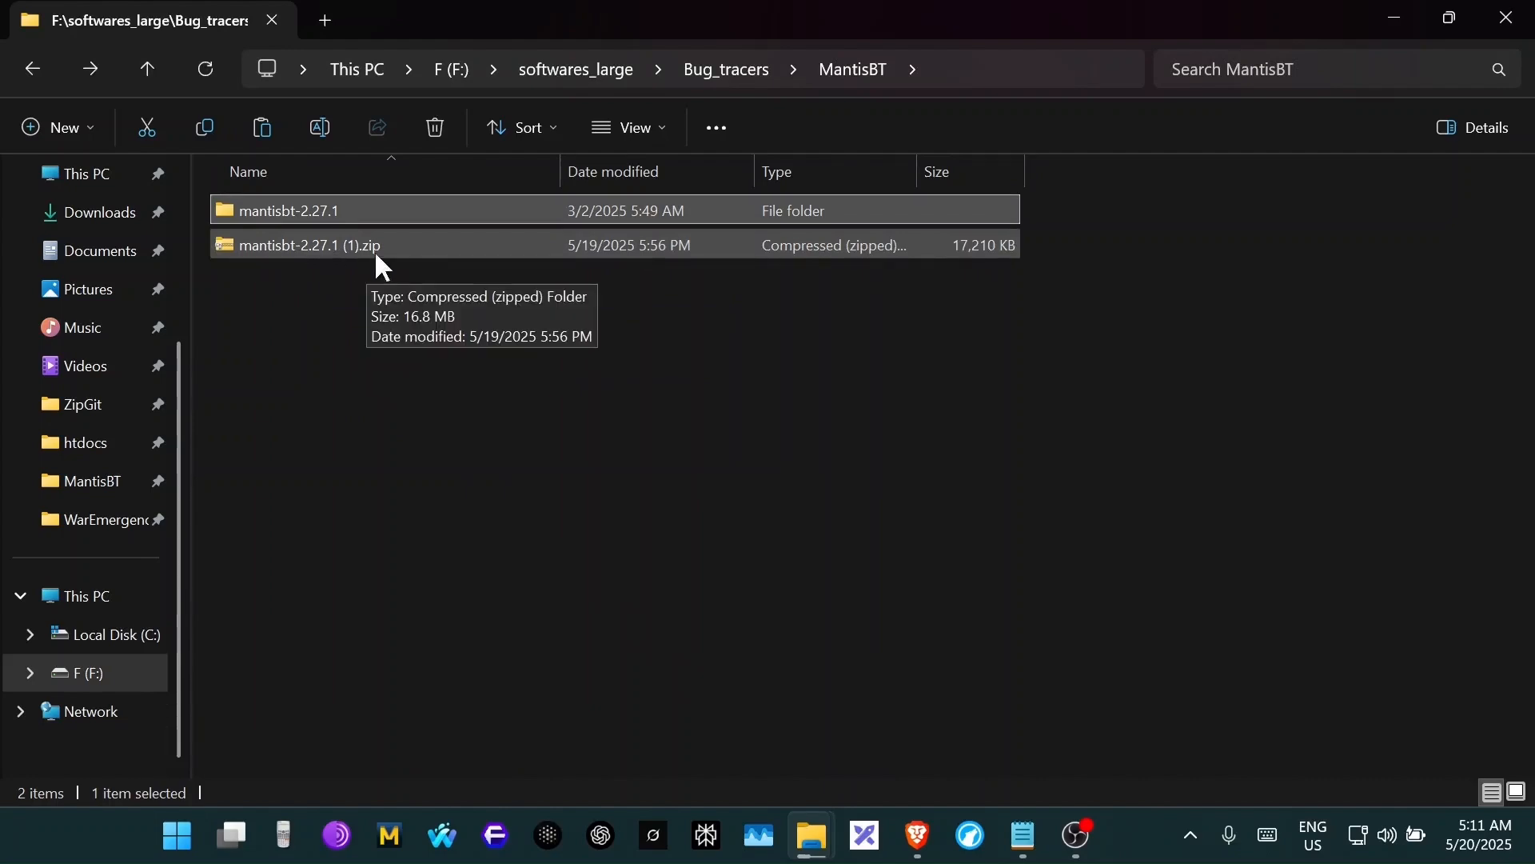
left_click(917, 836)
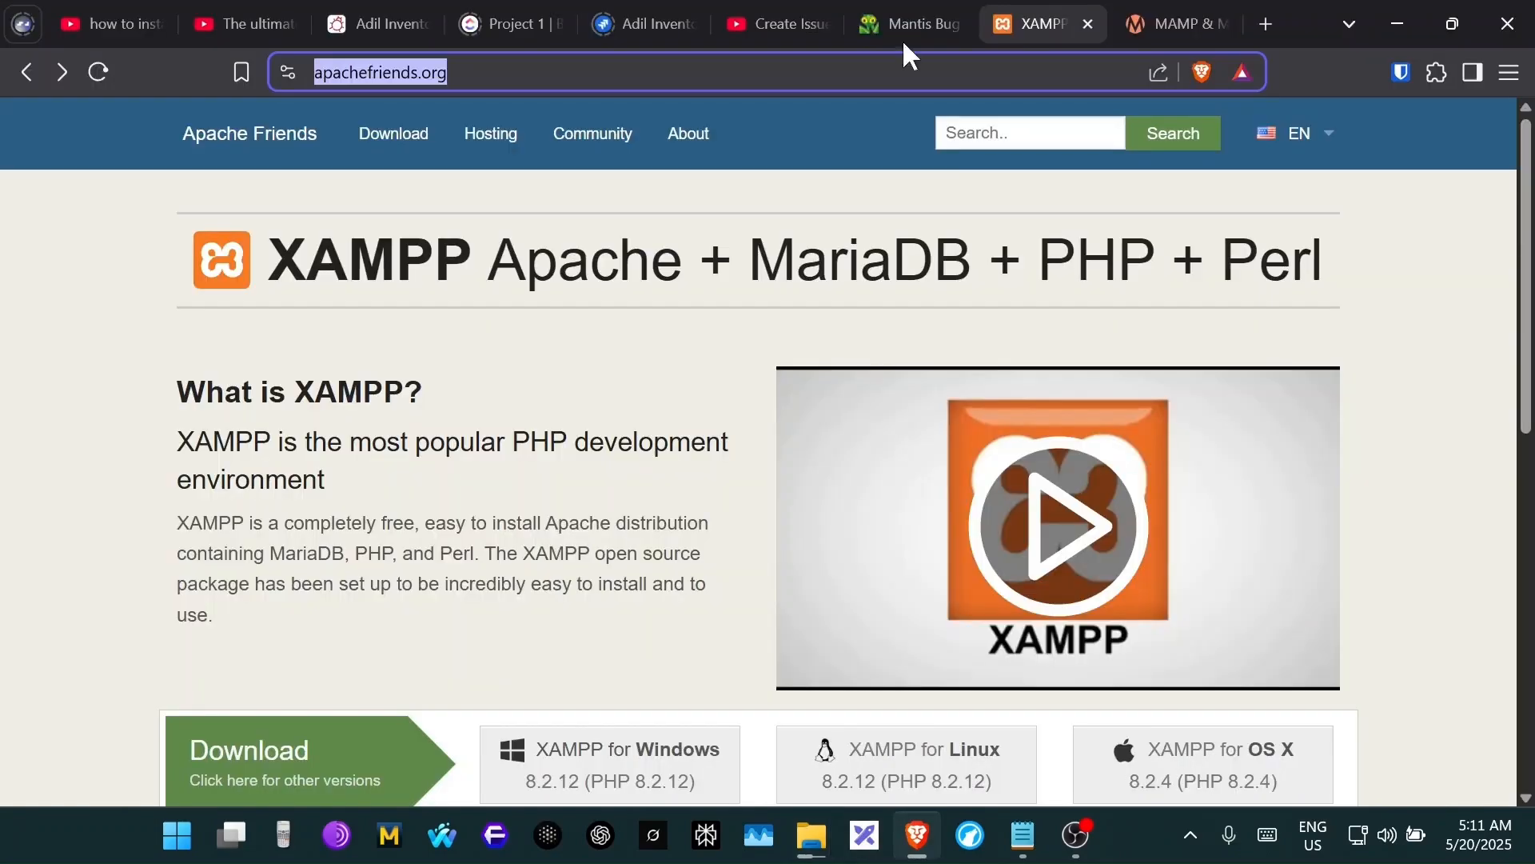
left_click(904, 25)
left_click(1397, 24)
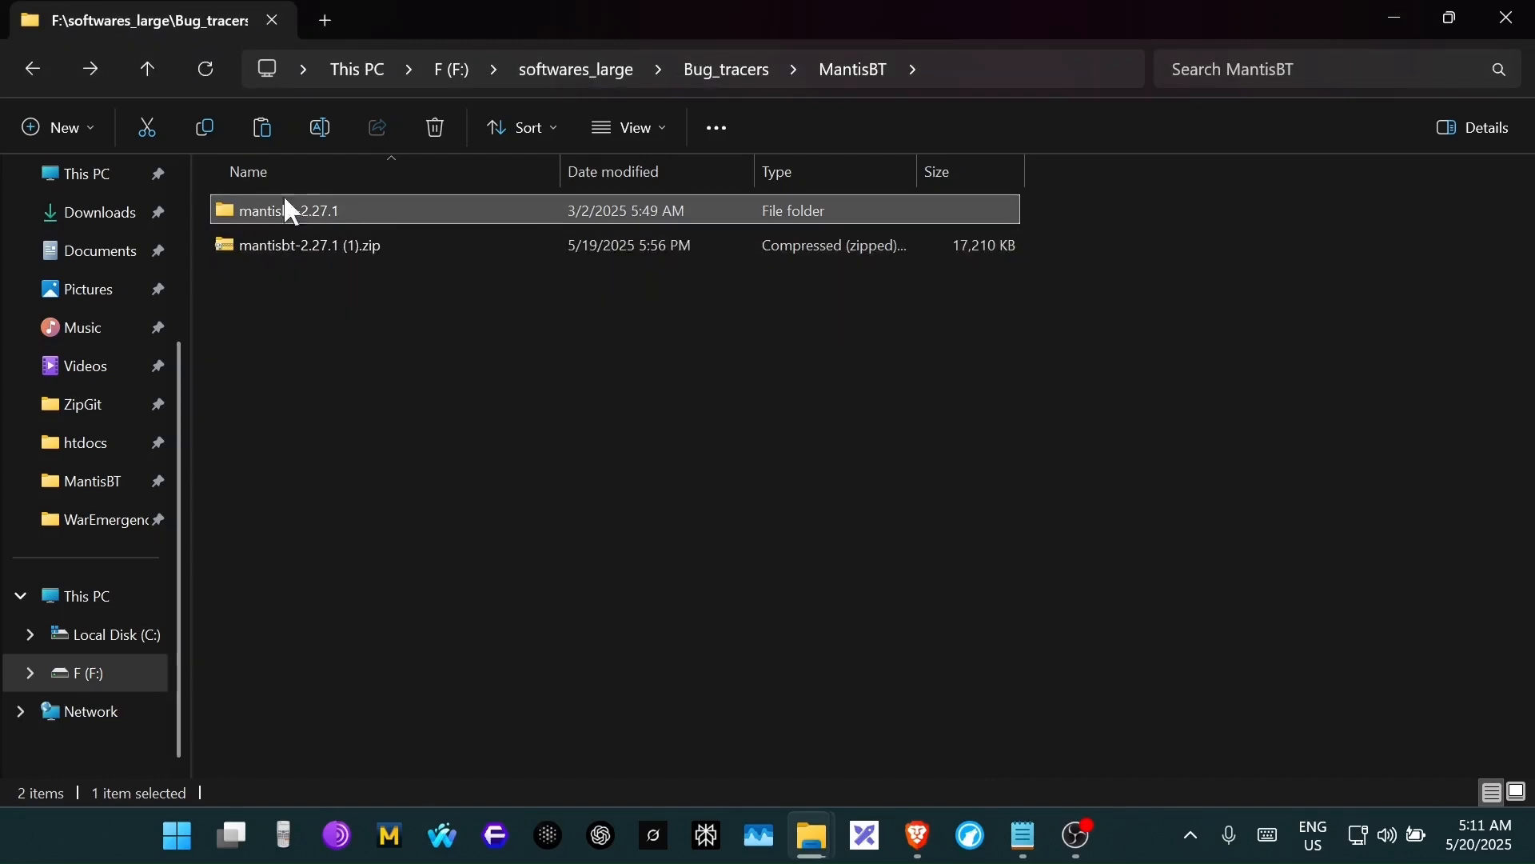
- In the MAMP htdocs window, rename the pasted mantisbt-2.27.1 folder to mantisbt
left_click(813, 836)
left_click(611, 698)
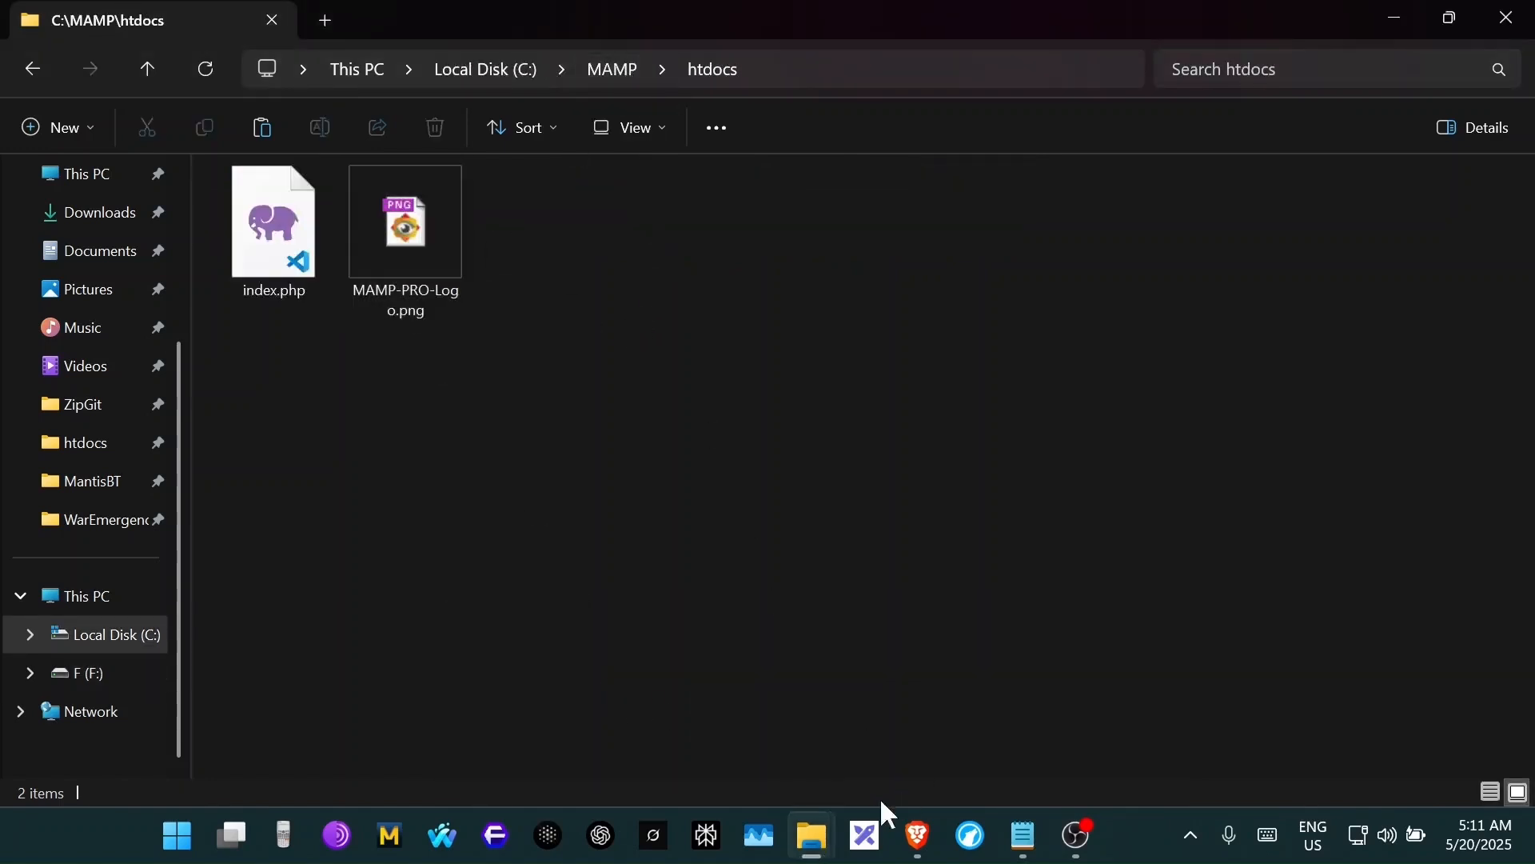
left_click(553, 321)
left_click(565, 294)
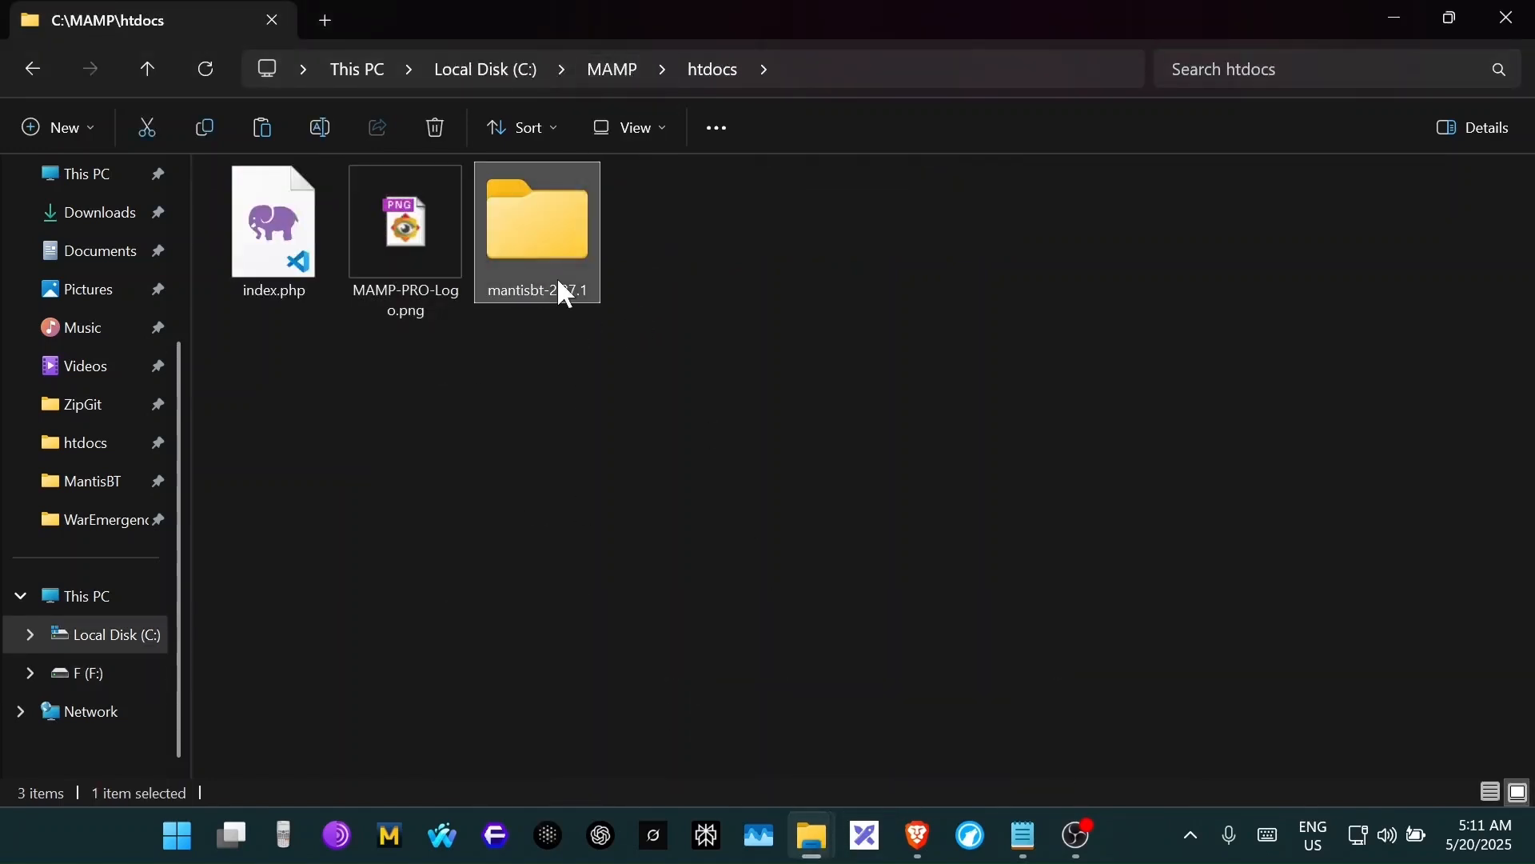
key("F2")
key("End")
key("BackSpace")
key("BackSpace")
key("BackSpace")
key("BackSpace")
key("BackSpace")
key("BackSpace")
key("BackSpace")
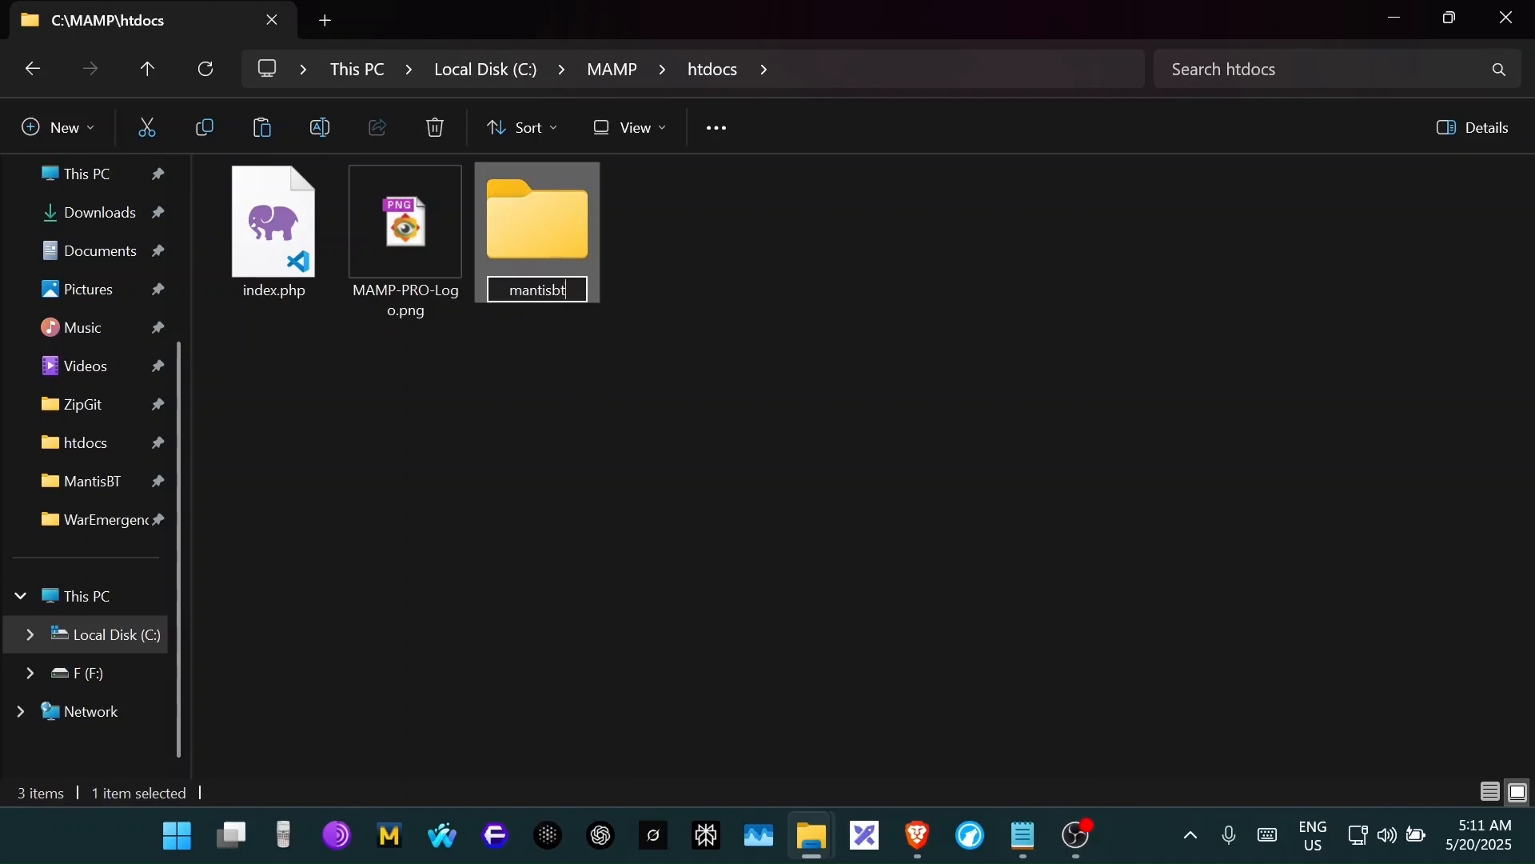
key("Return")
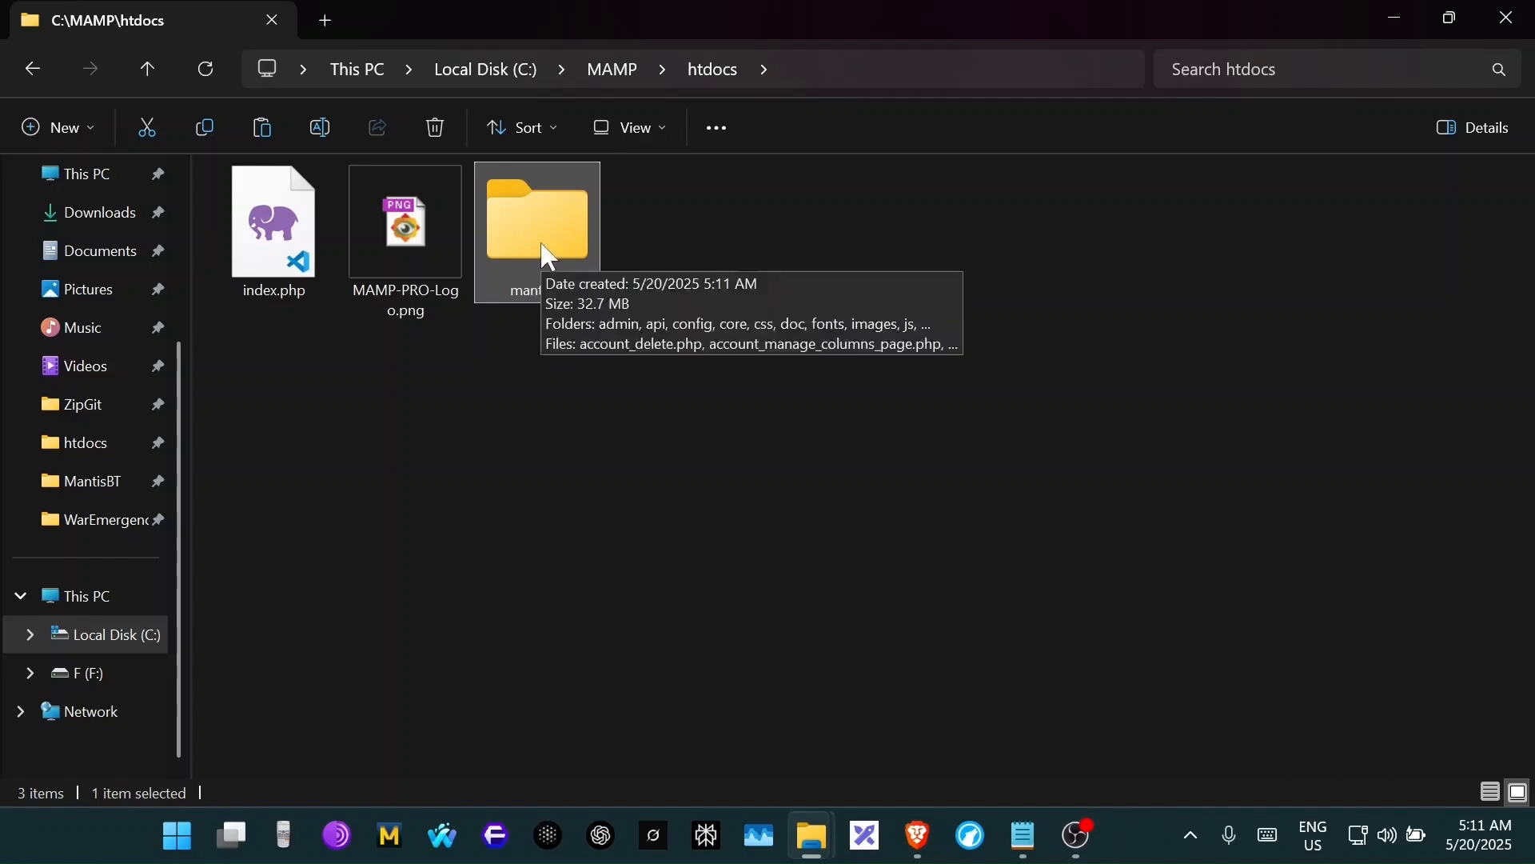
- Go to C:\xampp\htdocs and paste the MantisBT folder there
left_click(612, 70)
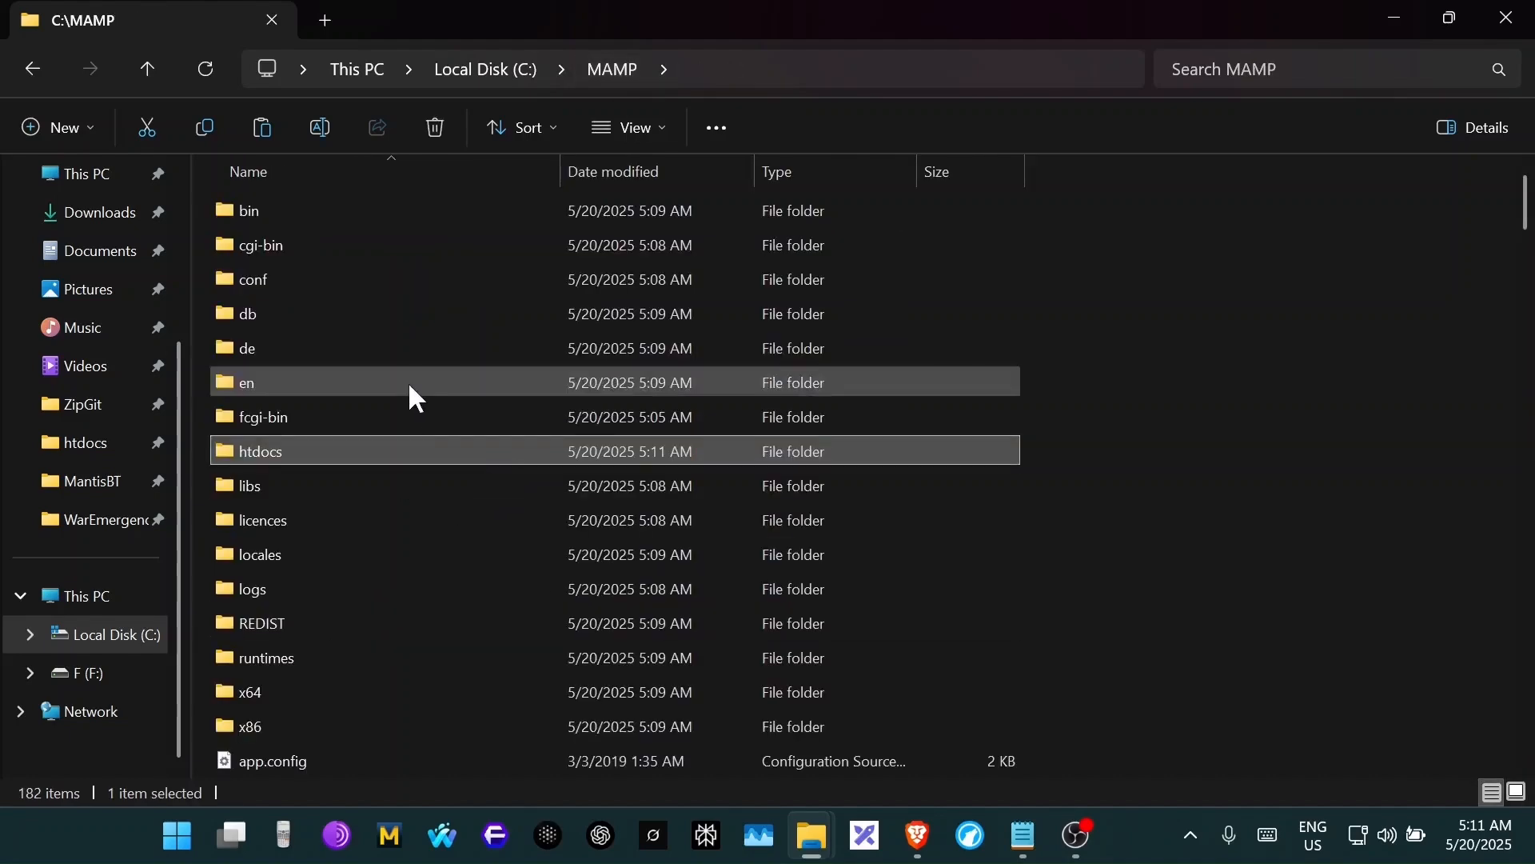
left_click(439, 74)
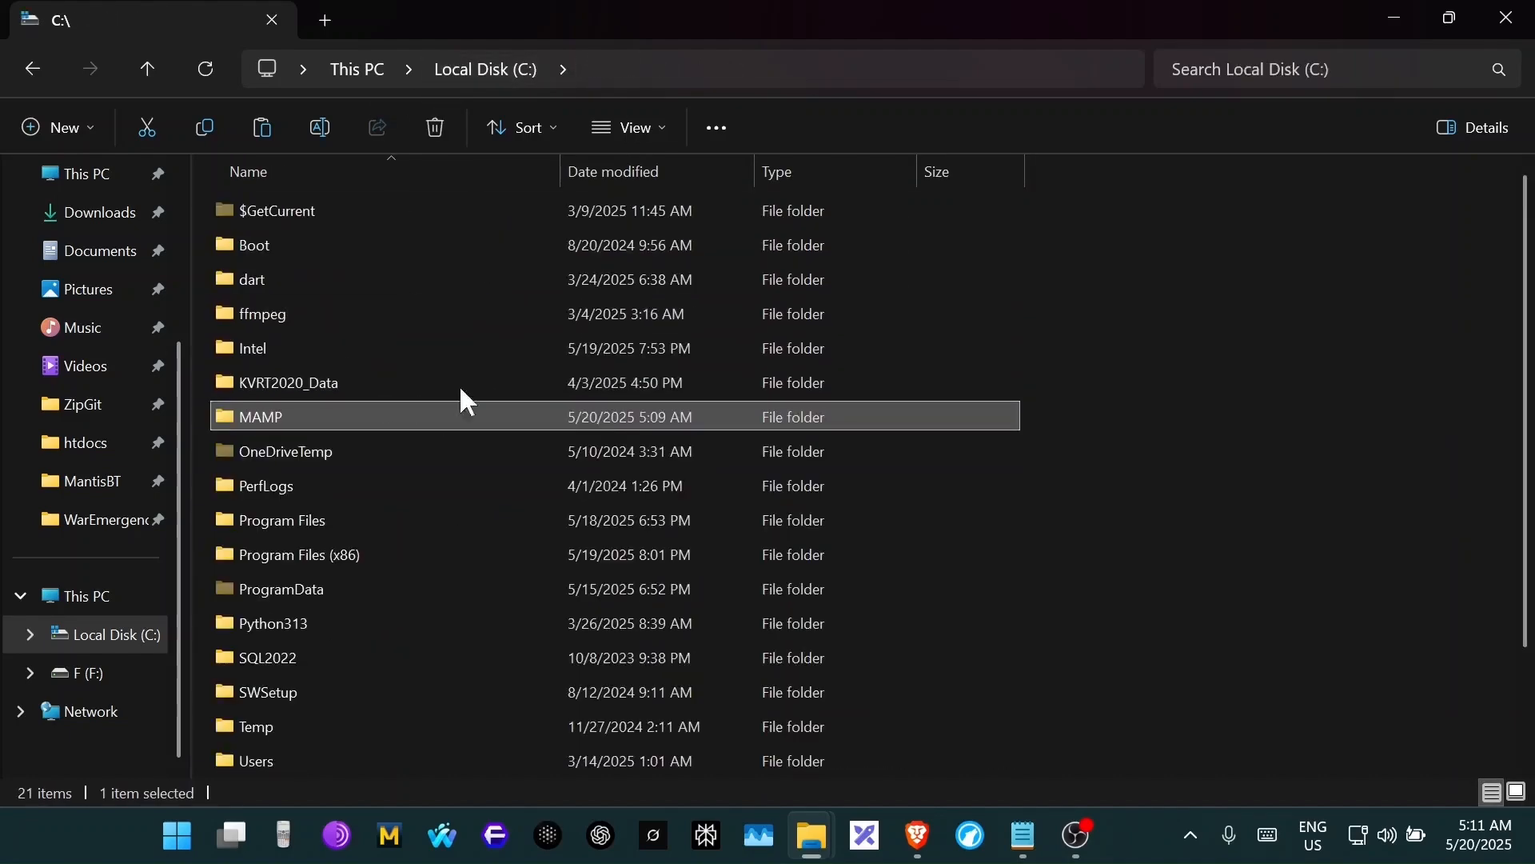
scroll(462, 397, "down", 2)
double_click(411, 696)
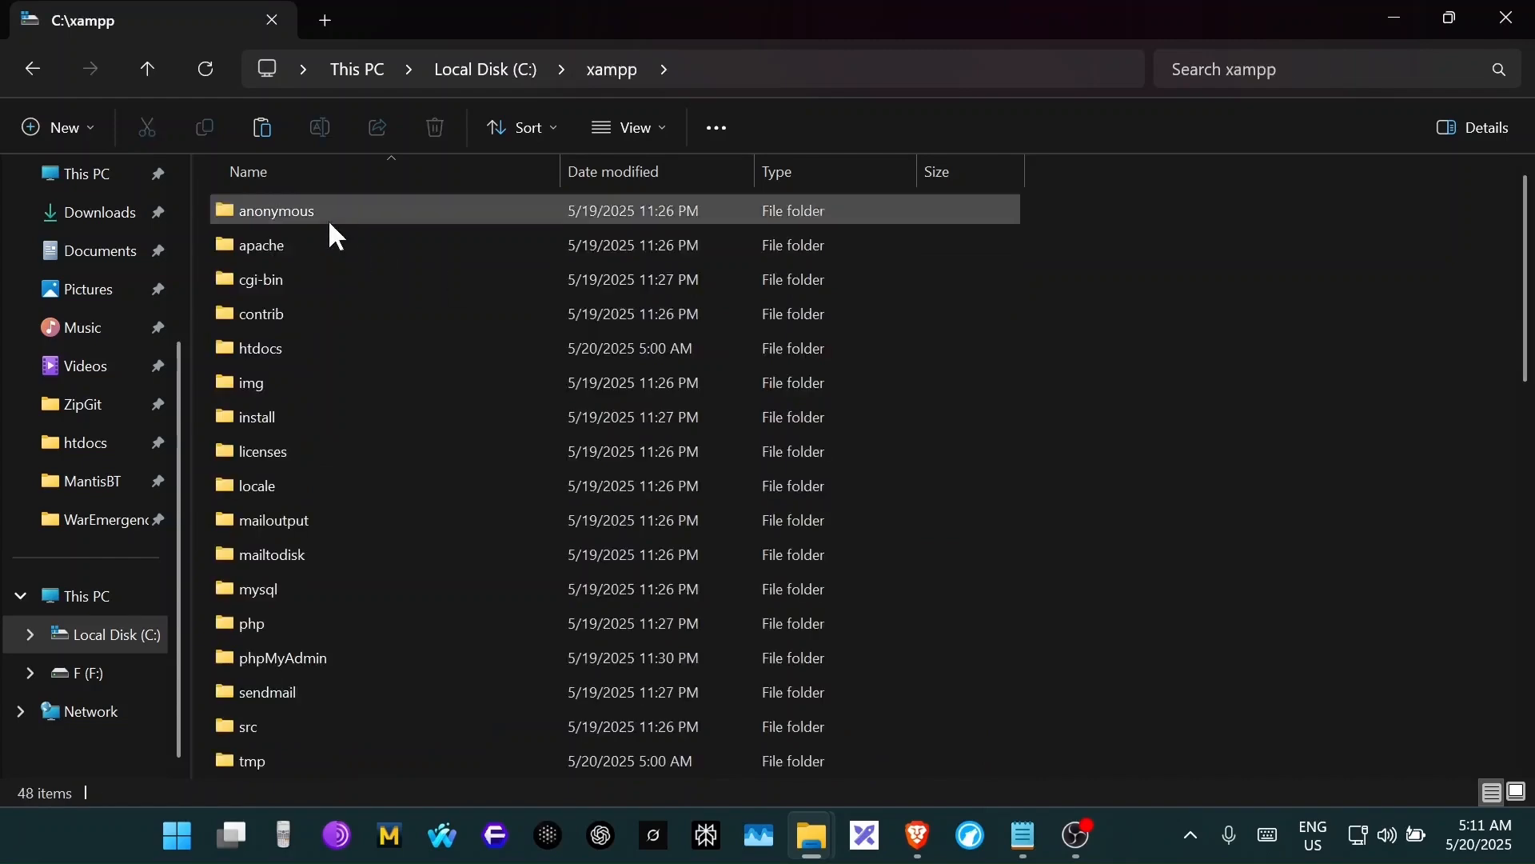
double_click(331, 352)
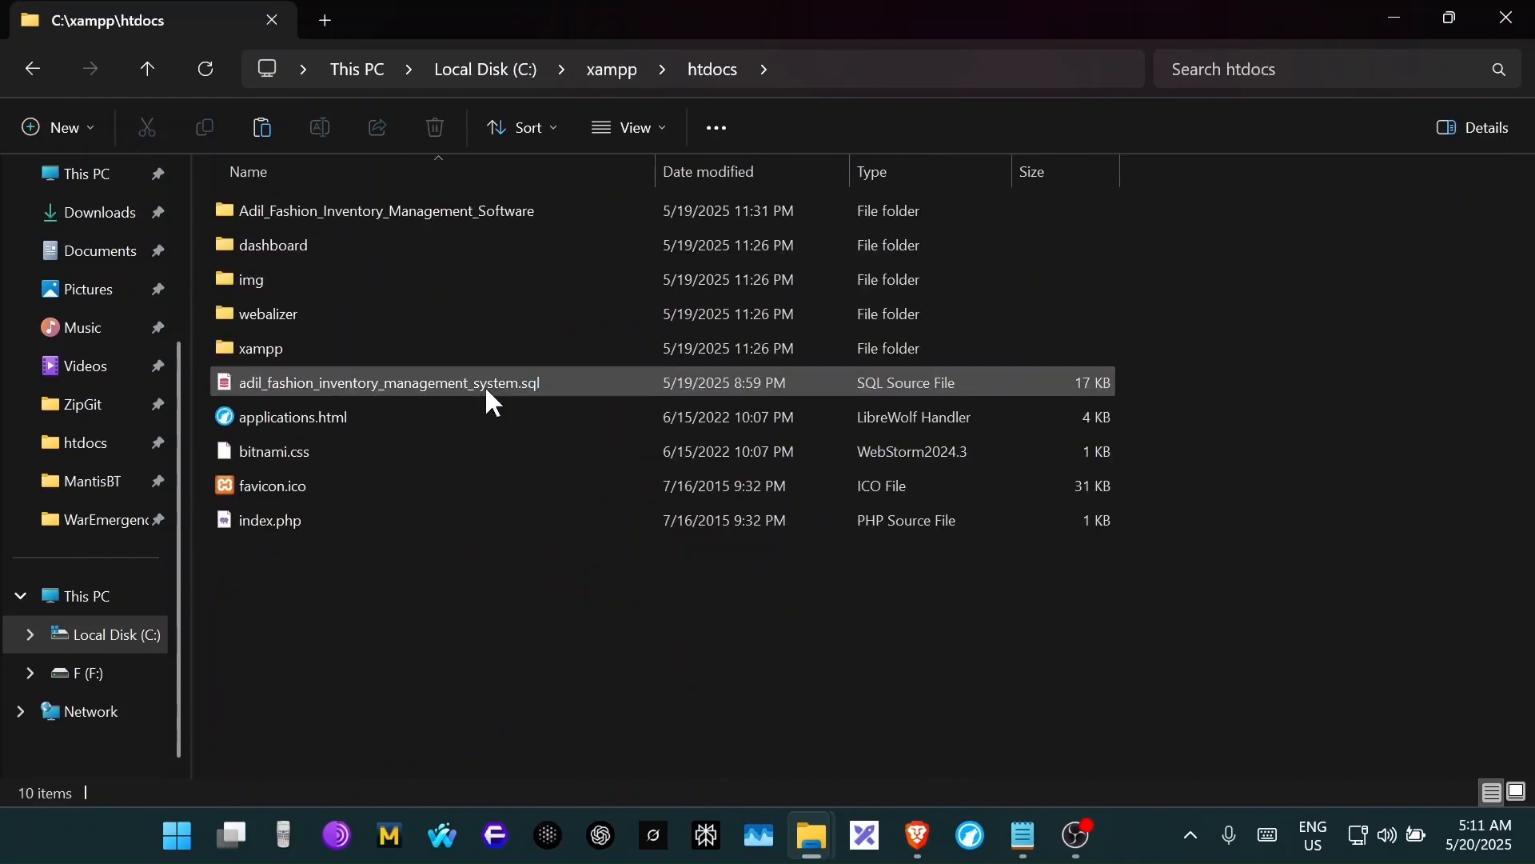
right_click(543, 683)
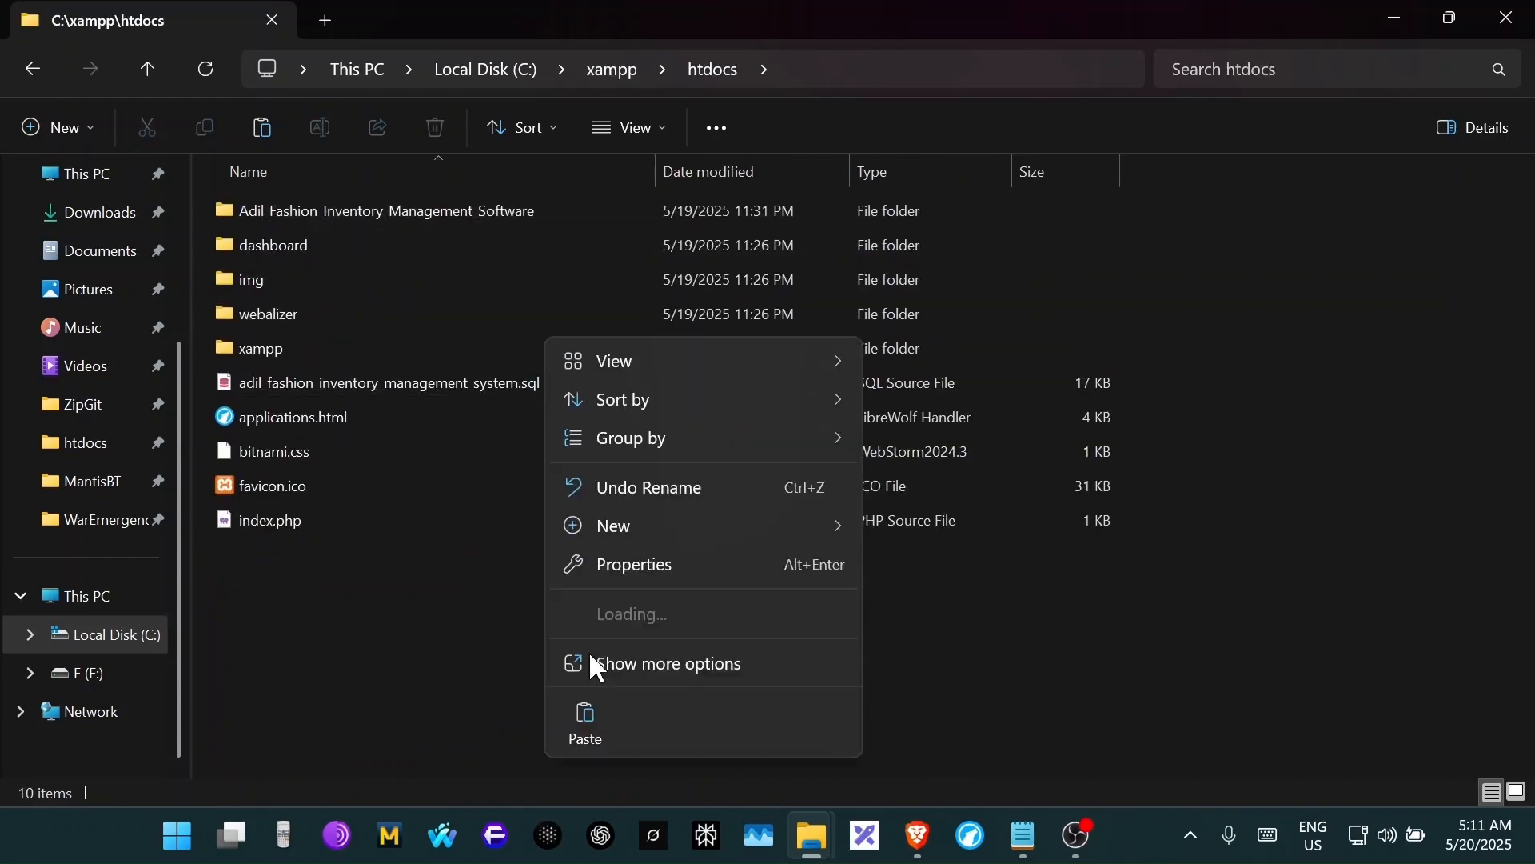
left_click(583, 717)
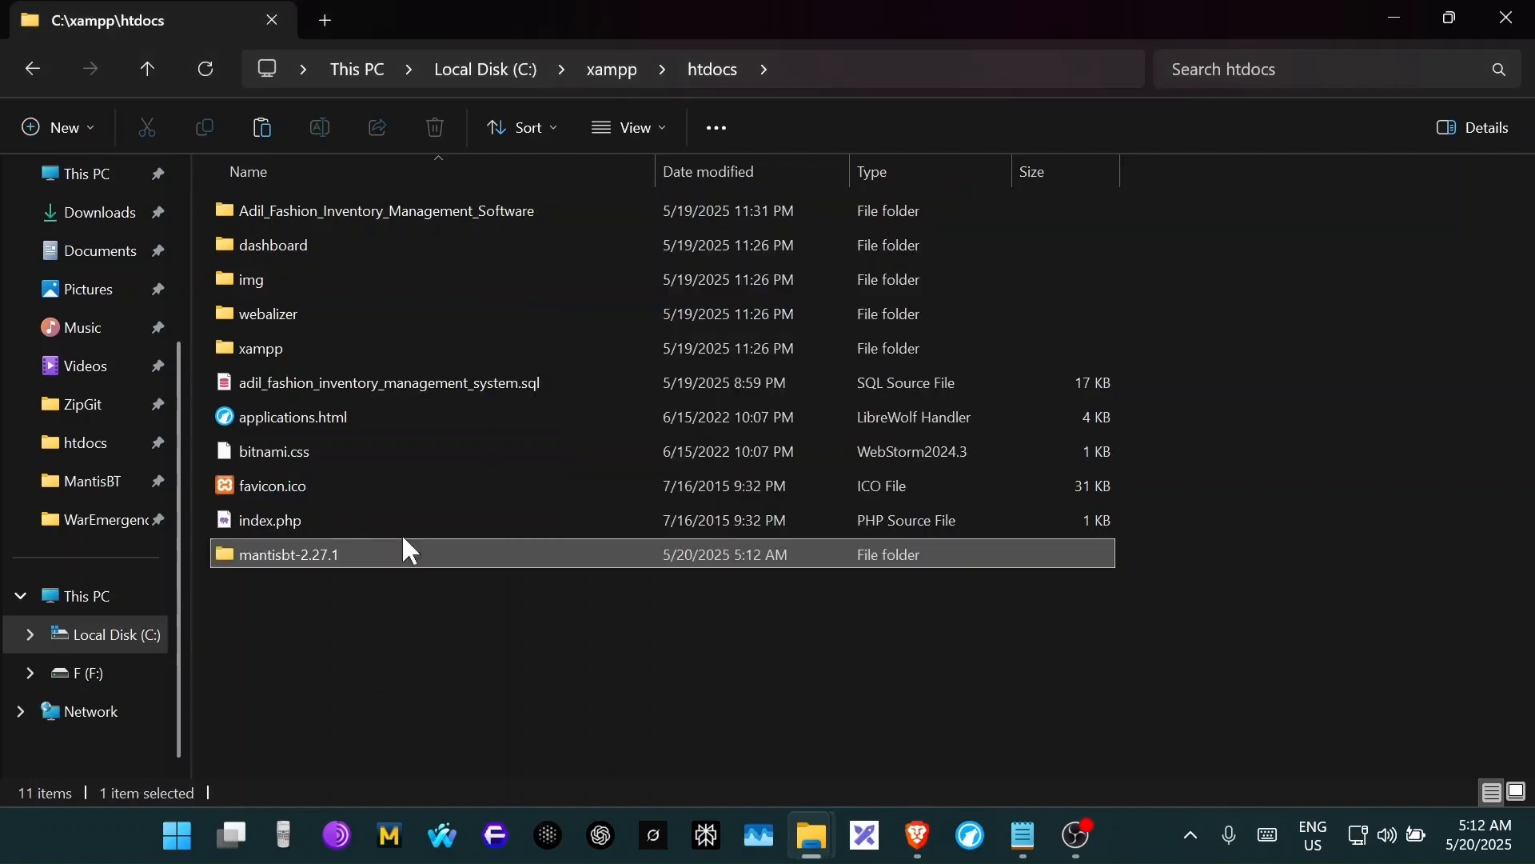
- Rename the pasted mantisbt-2.27.1 folder in xampp htdocs to mantisbt
key("F2")
key("End")
key("BackSpace")
key("BackSpace")
key("BackSpace")
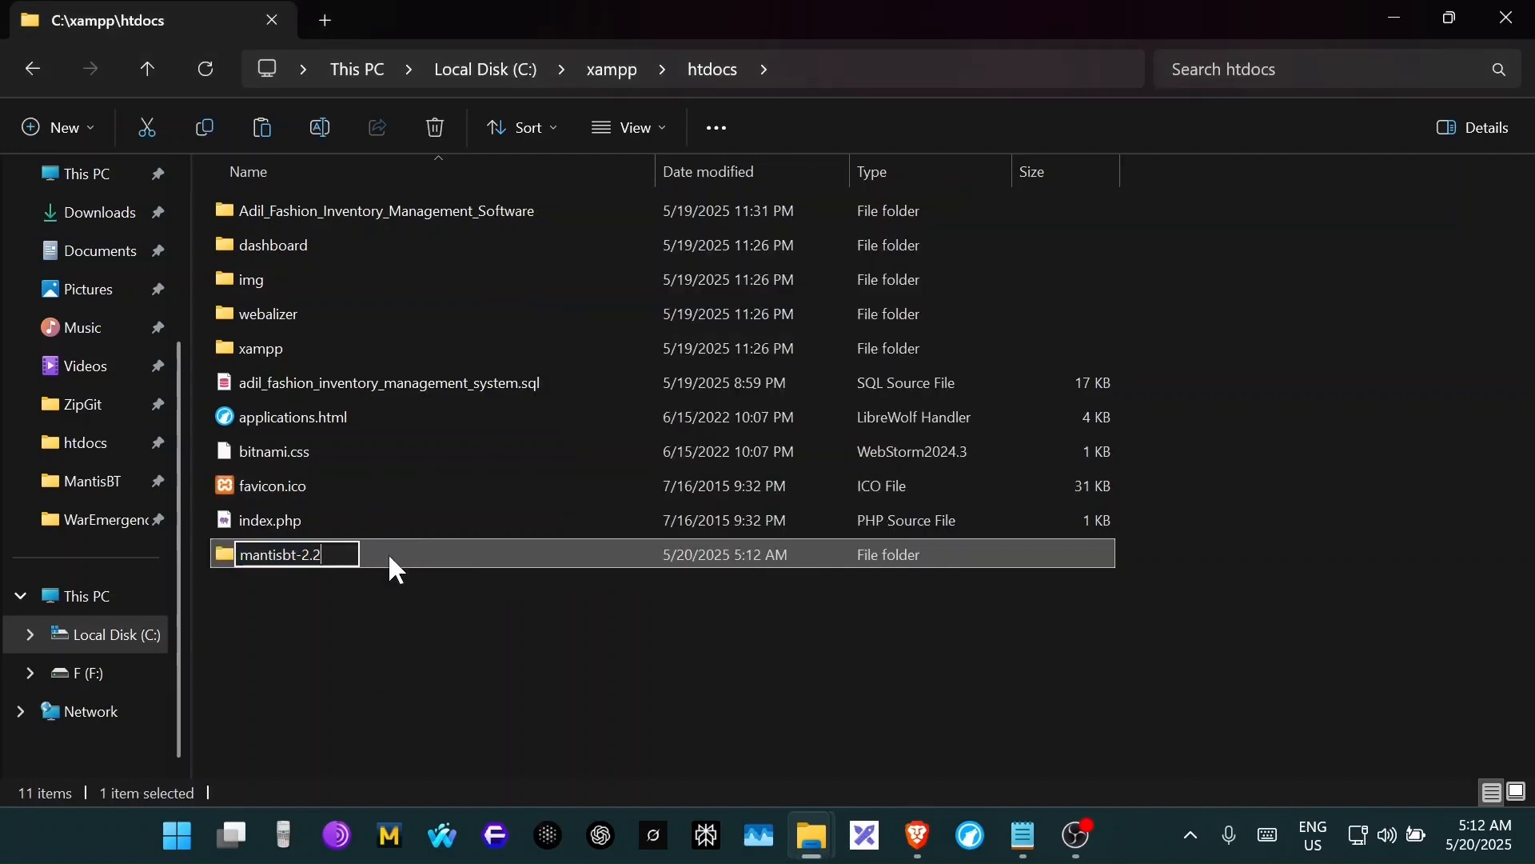
key("BackSpace")
key("BackSpace")
key("BackSpace")
key("BackSpace")
key("Return")
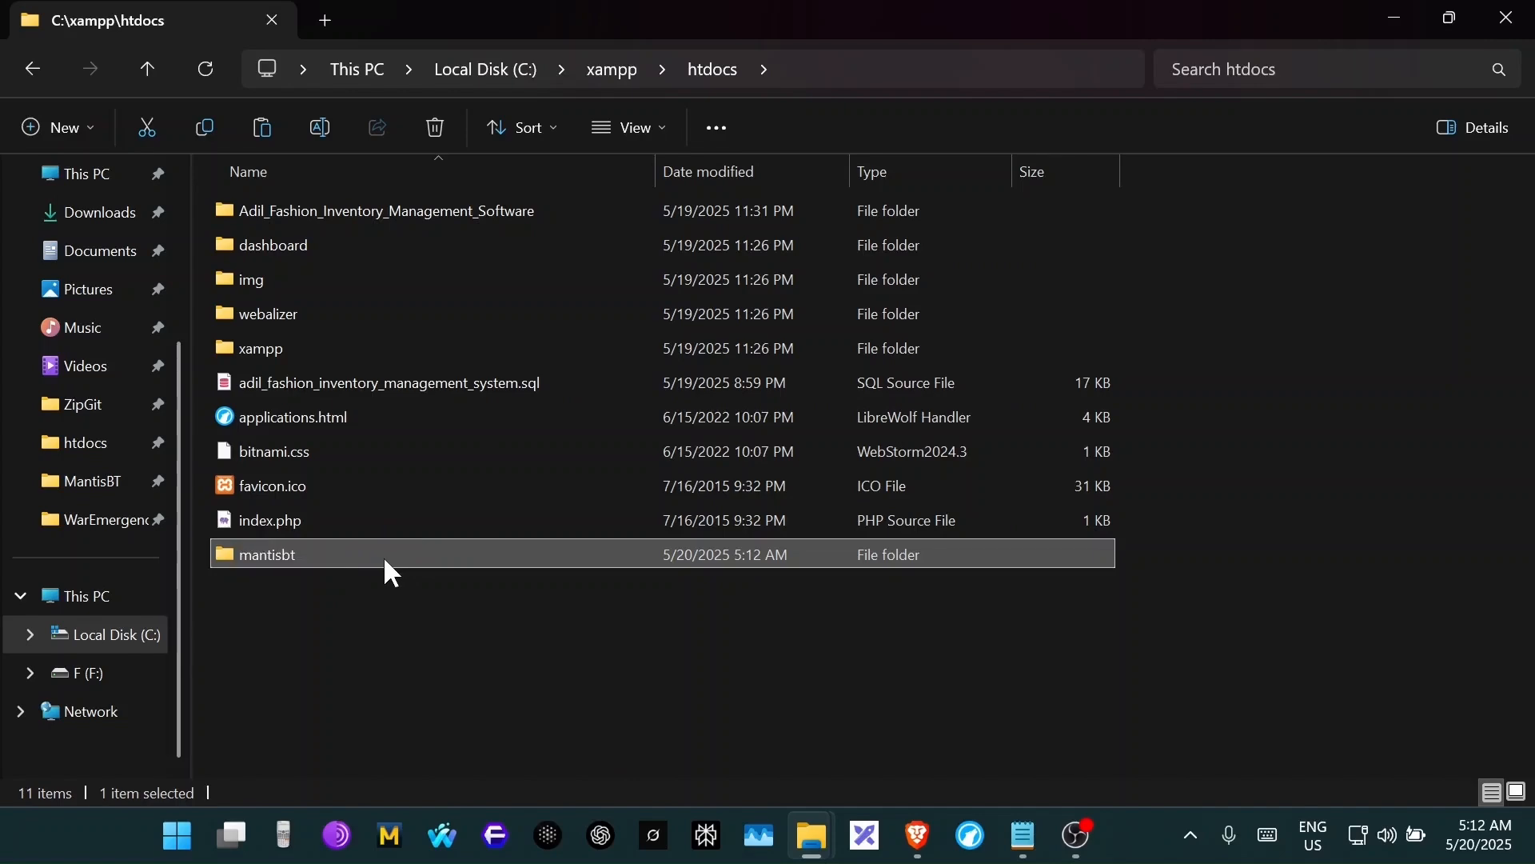
- Return to the C:\MAMP\htdocs folder in File Explorer
left_click(496, 69)
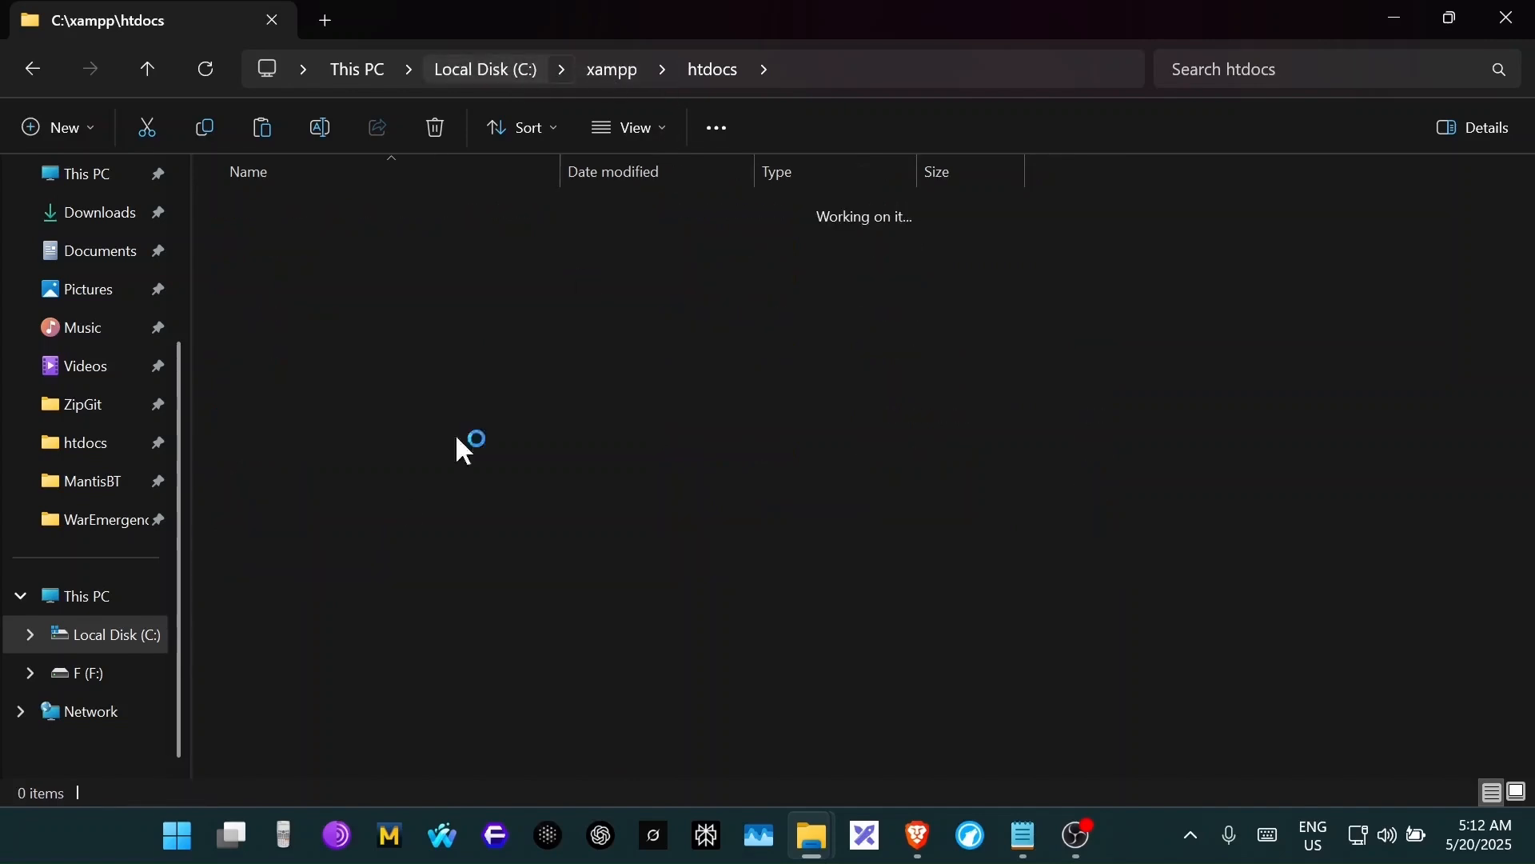
double_click(366, 343)
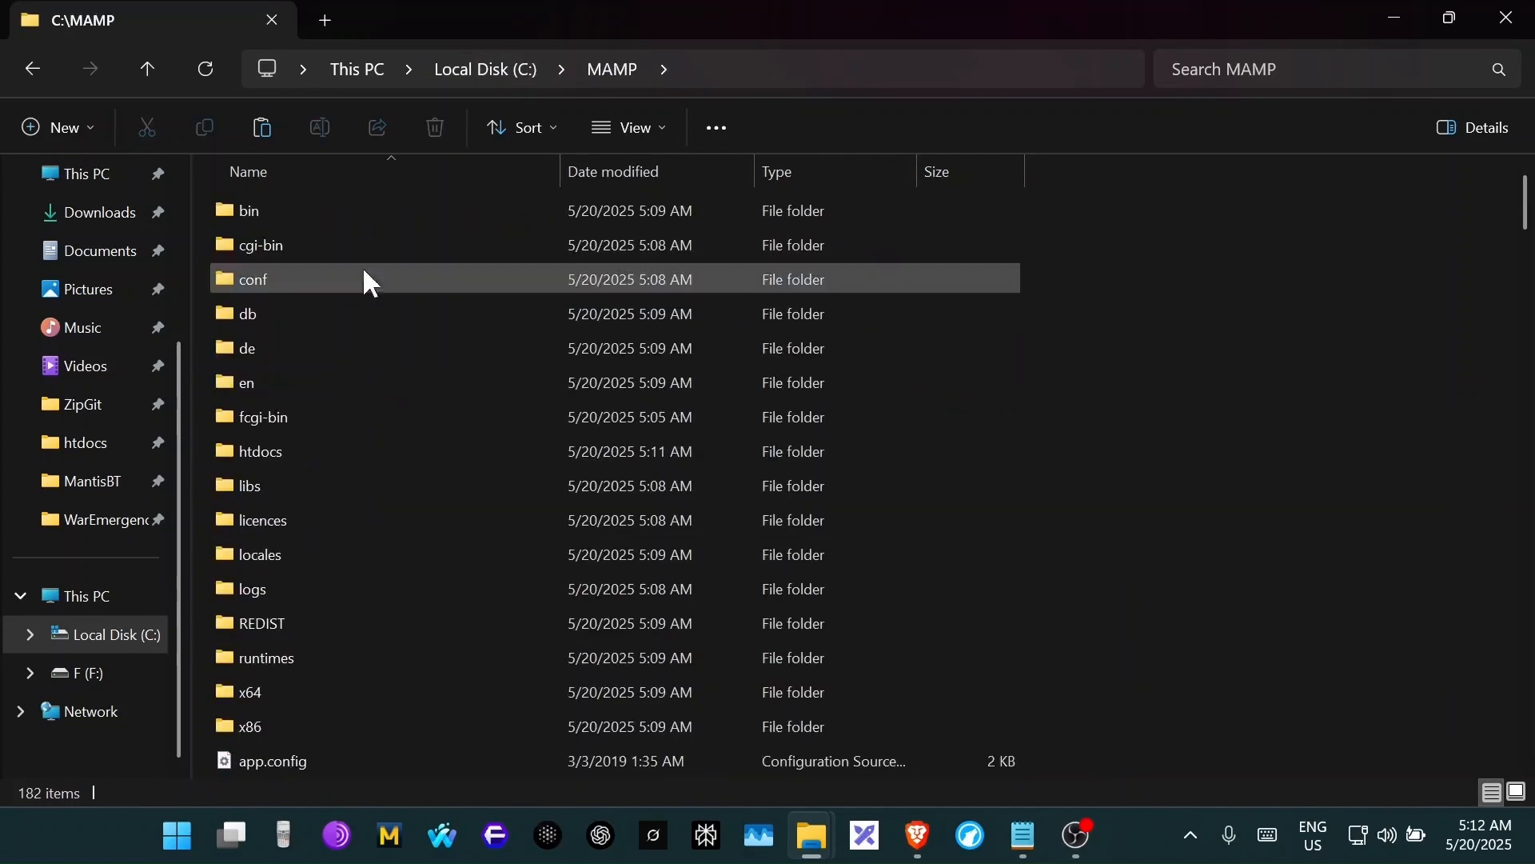
double_click(315, 452)
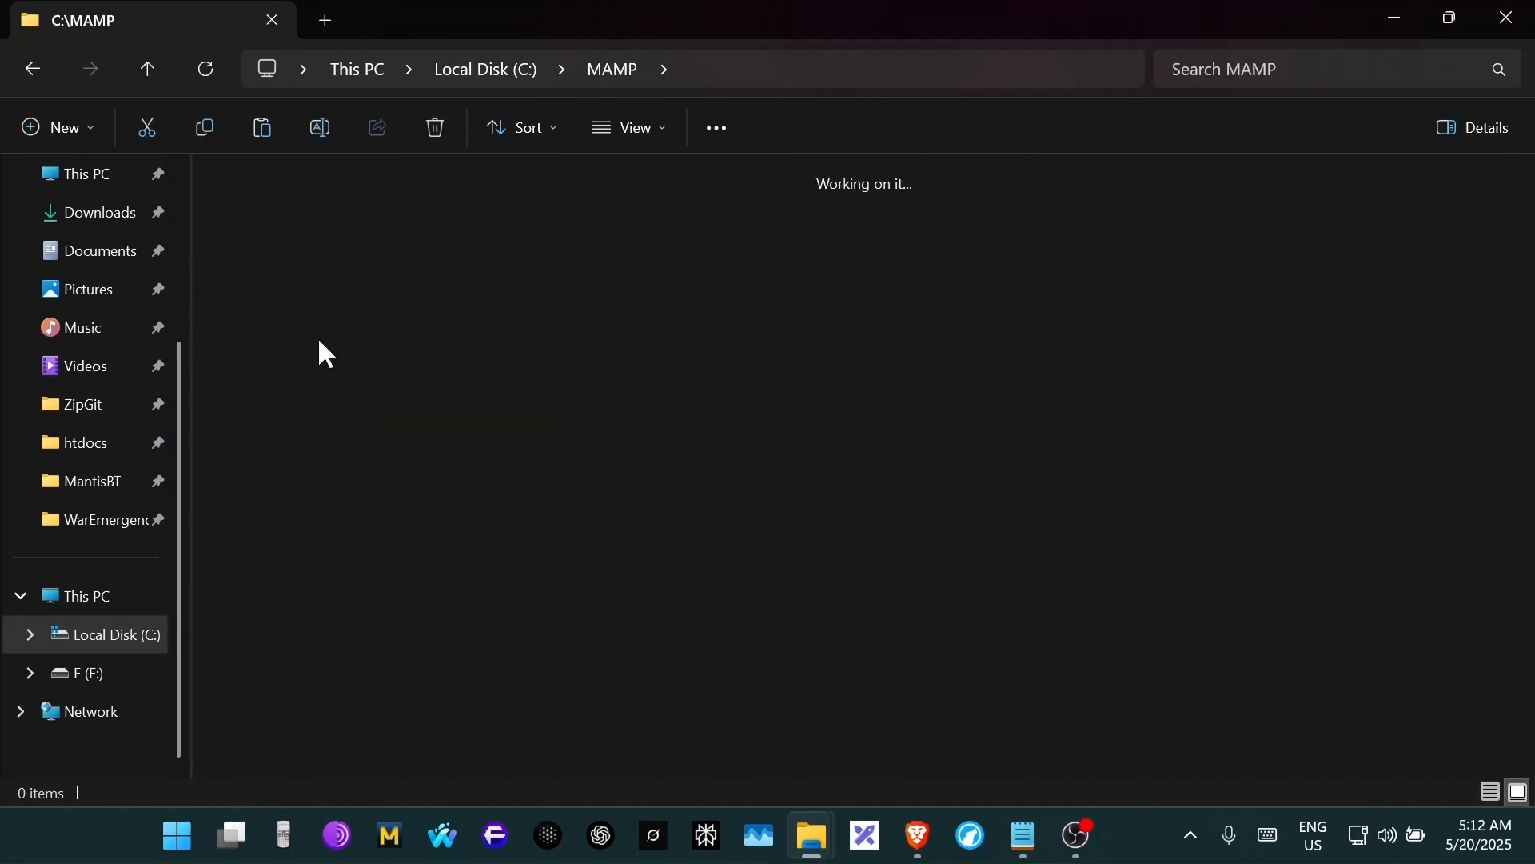
- Search MAMP in Start, run it as administrator, and move its window right
left_click(176, 836)
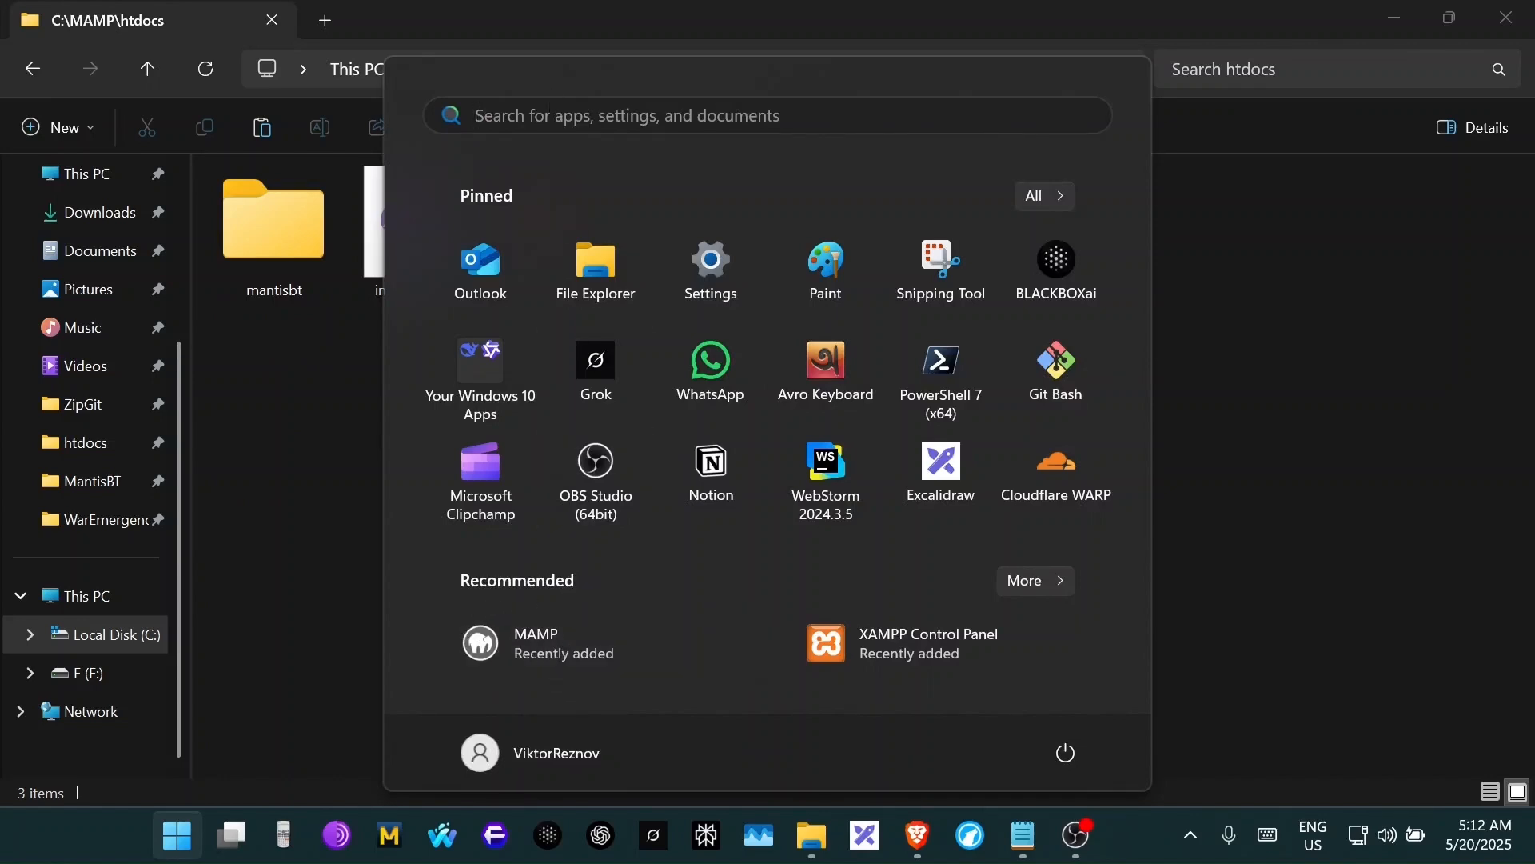
type("MAMP")
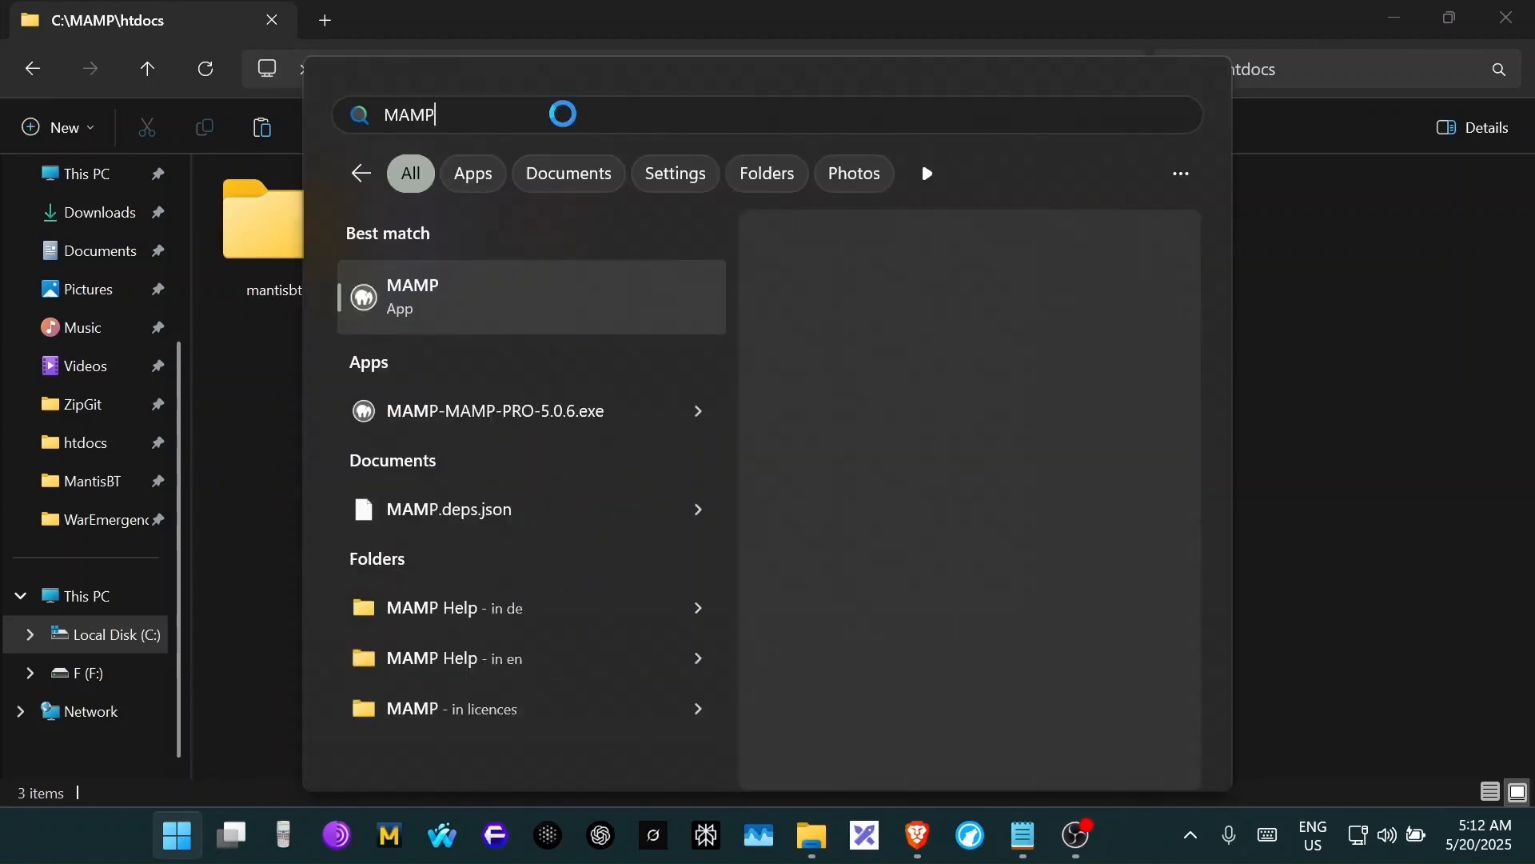
right_click(504, 313)
left_click(612, 328)
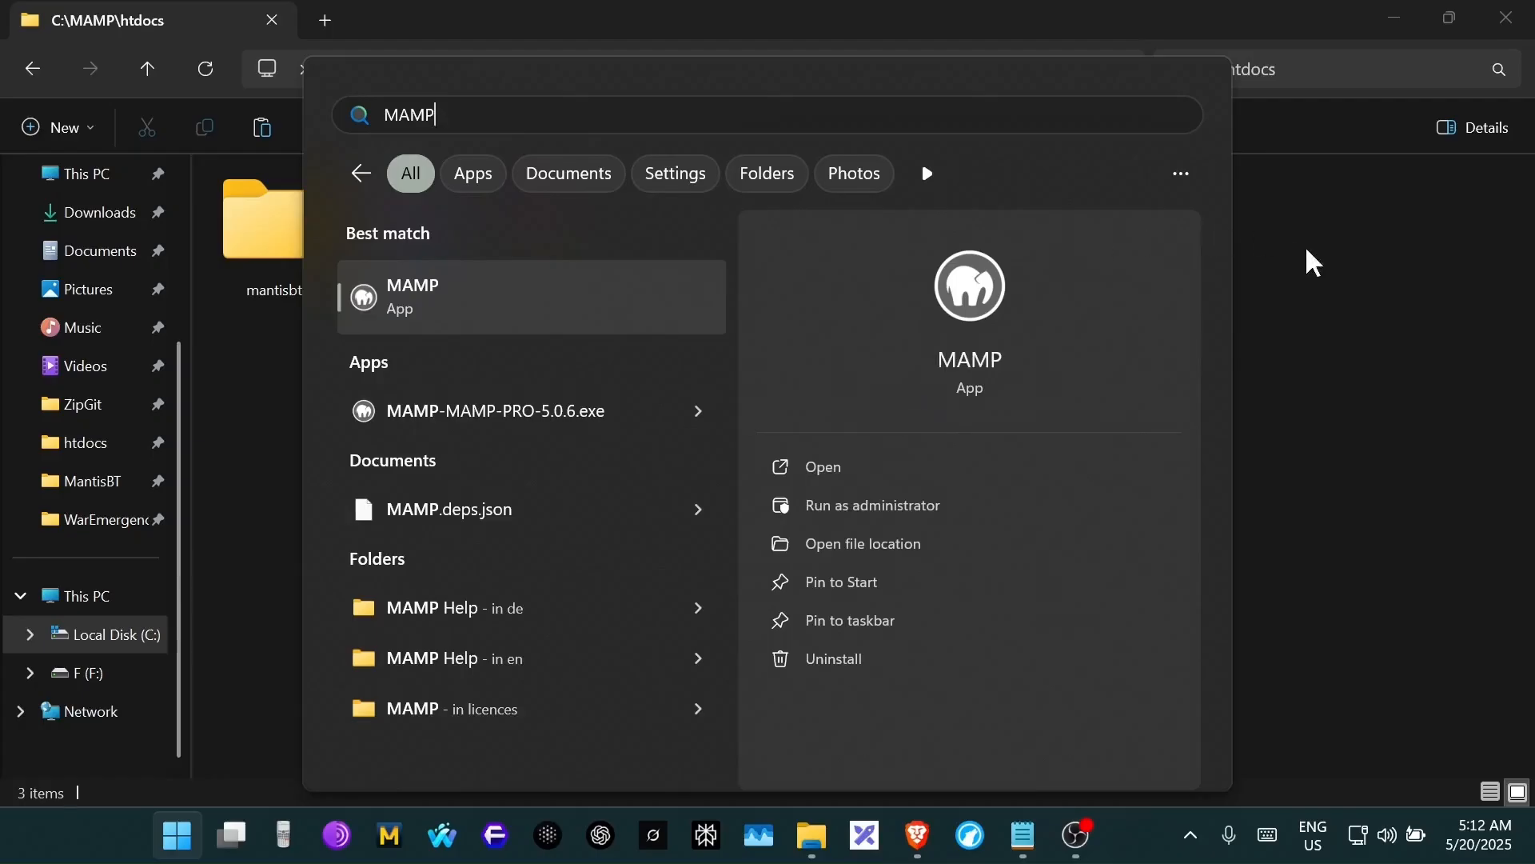
left_click(1238, 300)
left_click(1074, 841)
left_click_drag(574, 209, 988, 215)
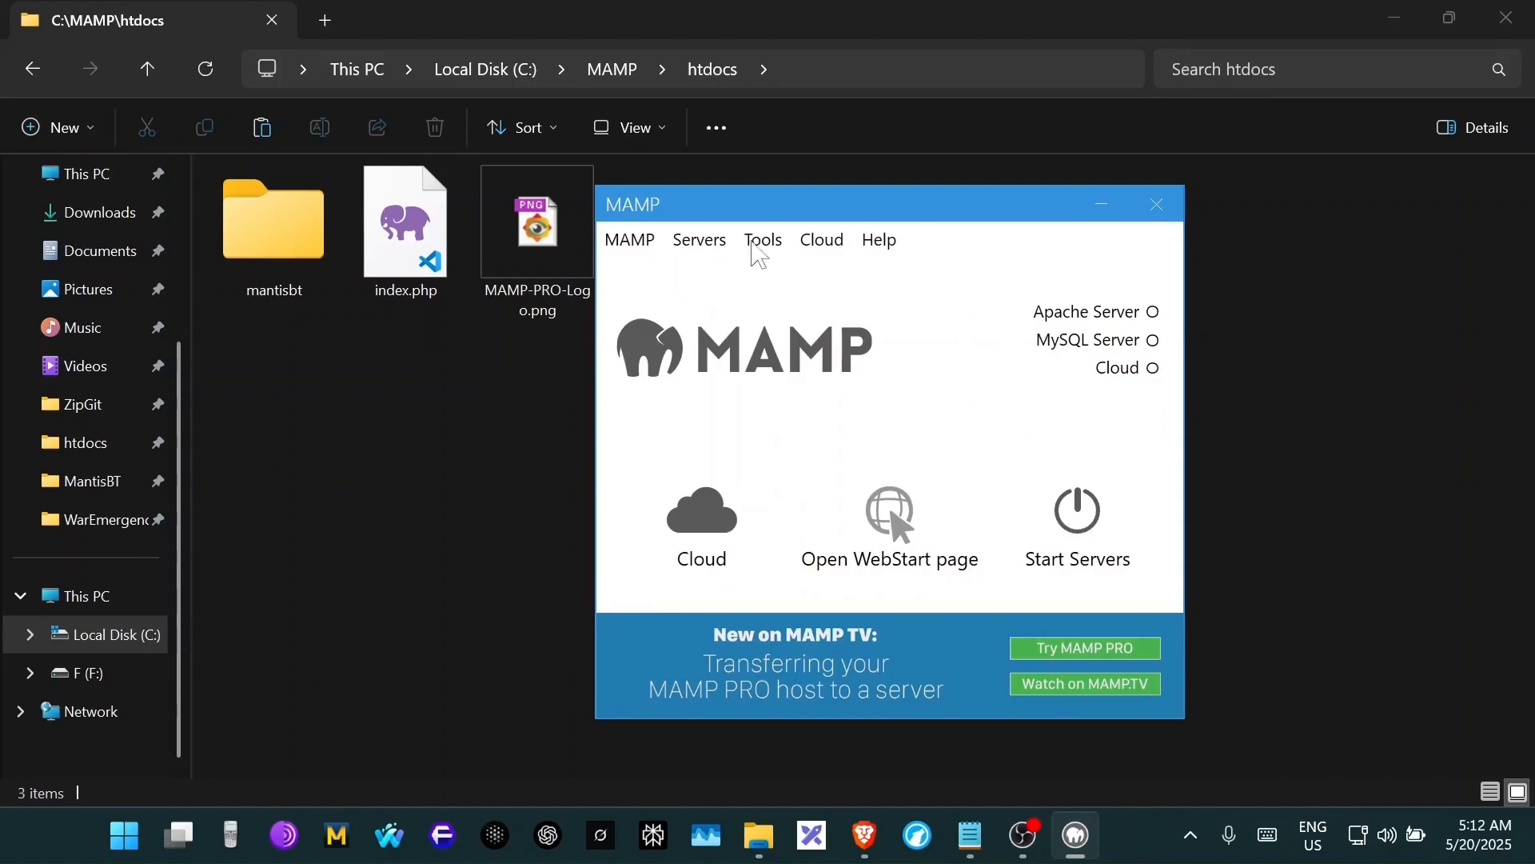
- Open MAMP Preferences, dismiss the PHP 8 notice, and tick Stop servers when quitting
left_click(632, 240)
left_click(683, 278)
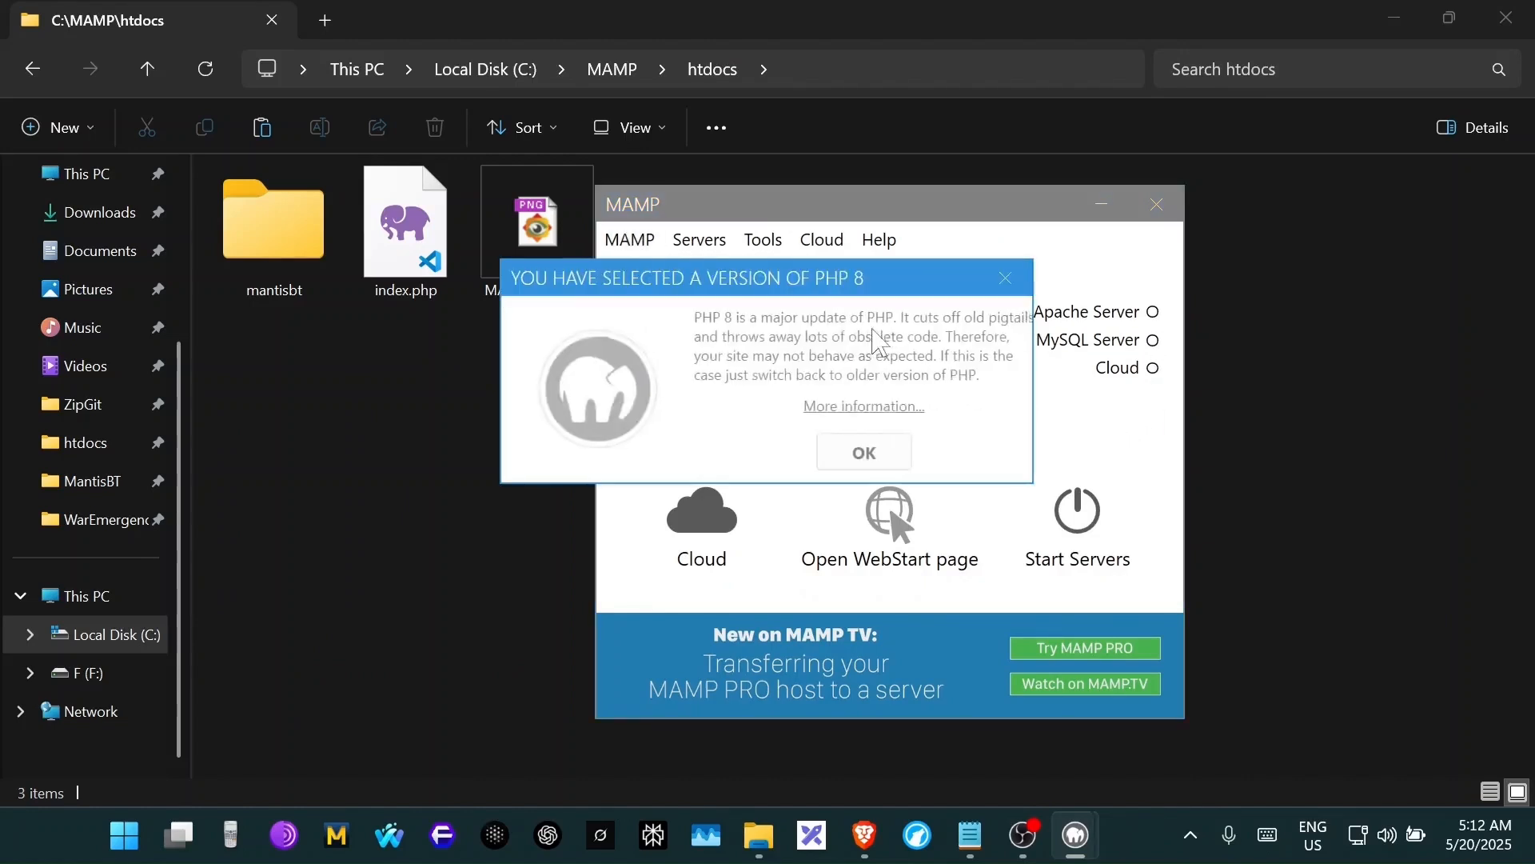
left_click(852, 454)
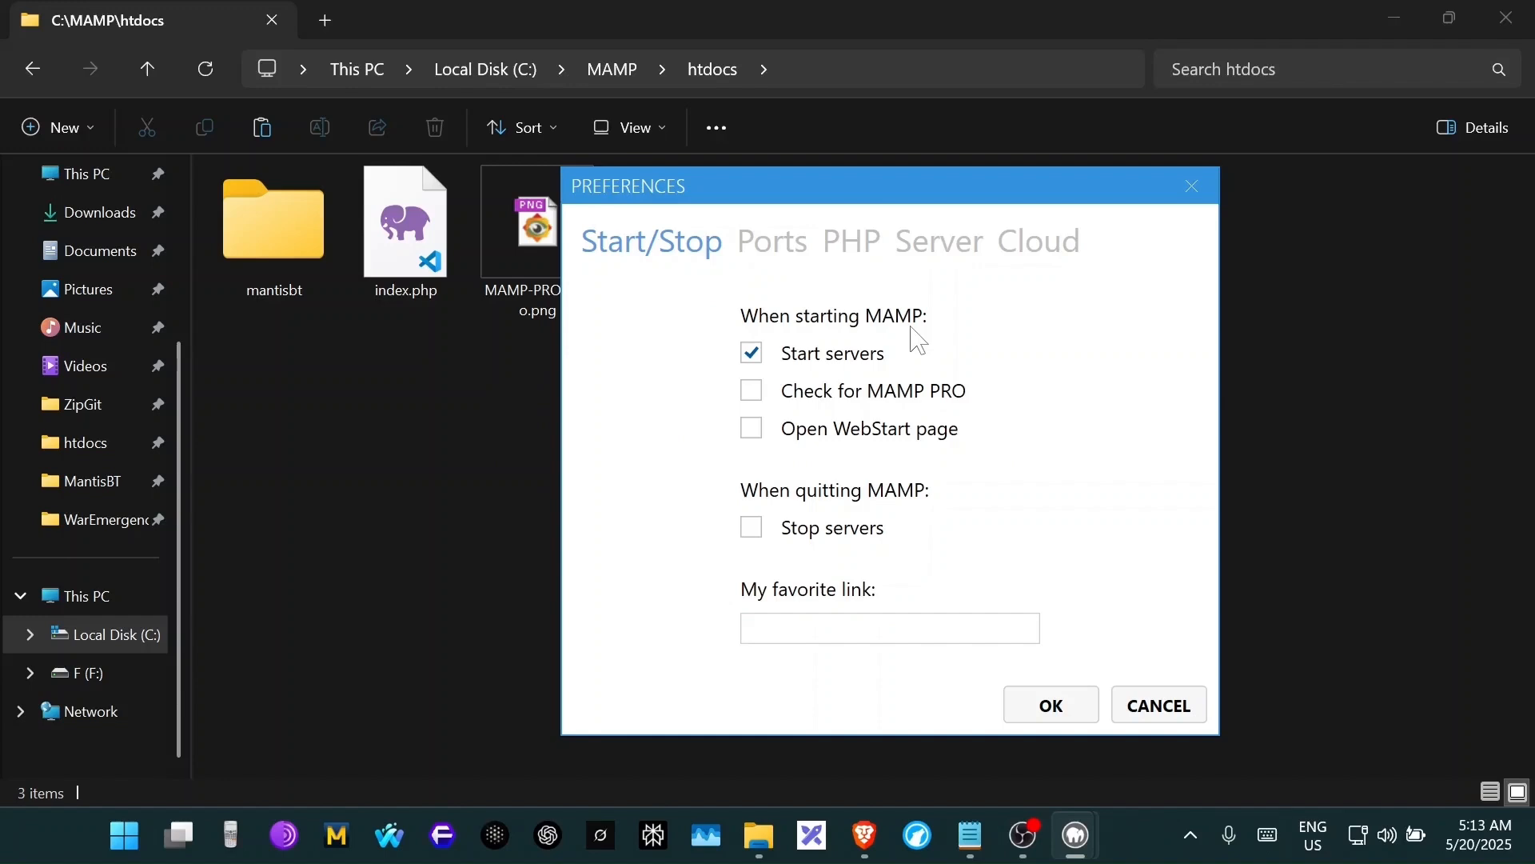
left_click(752, 528)
left_click(965, 833)
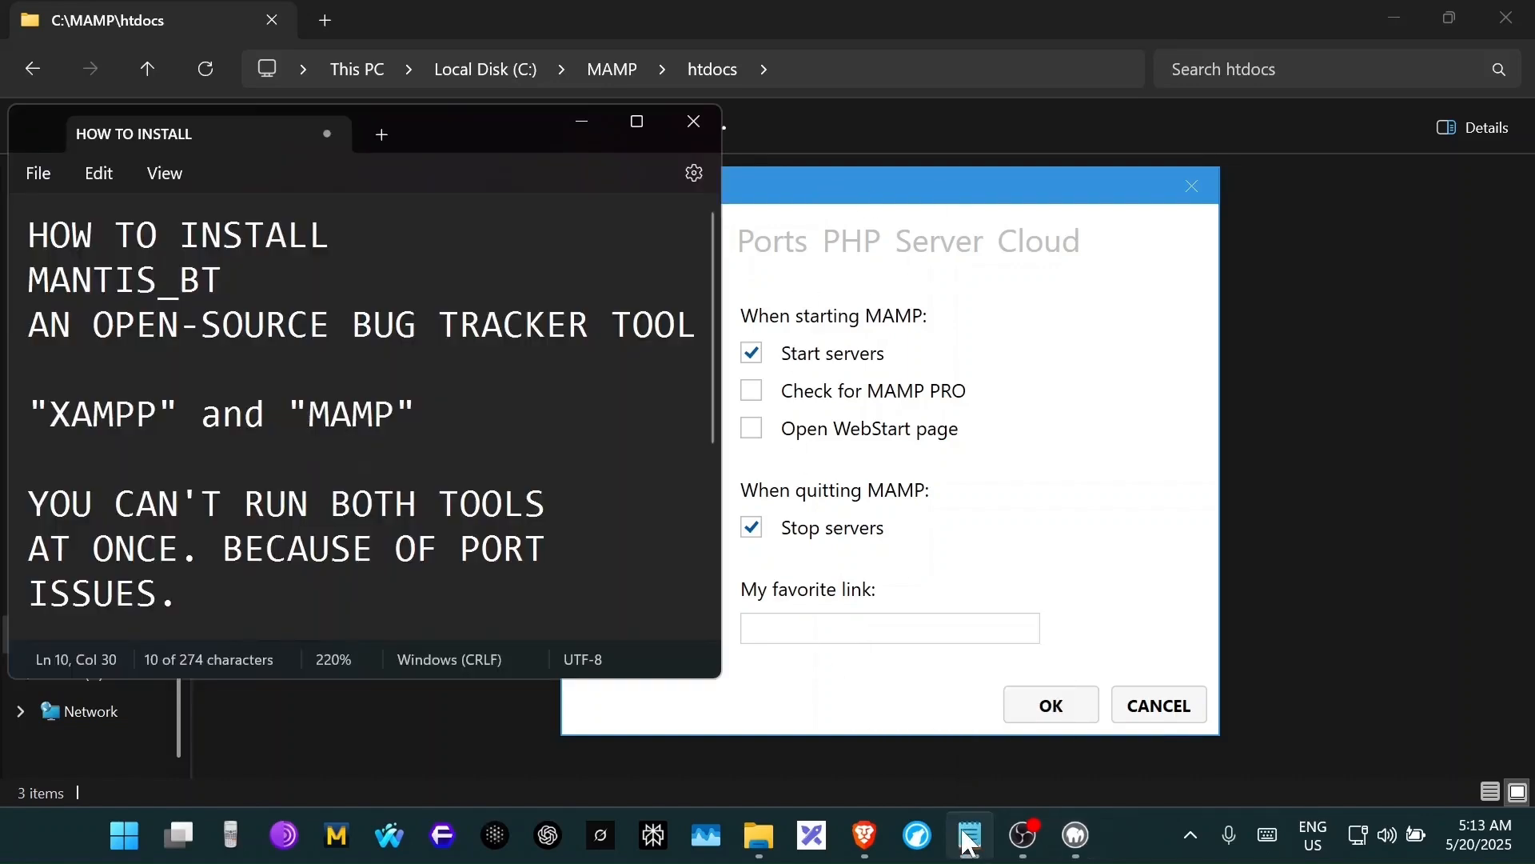
left_click(583, 121)
left_click(1073, 850)
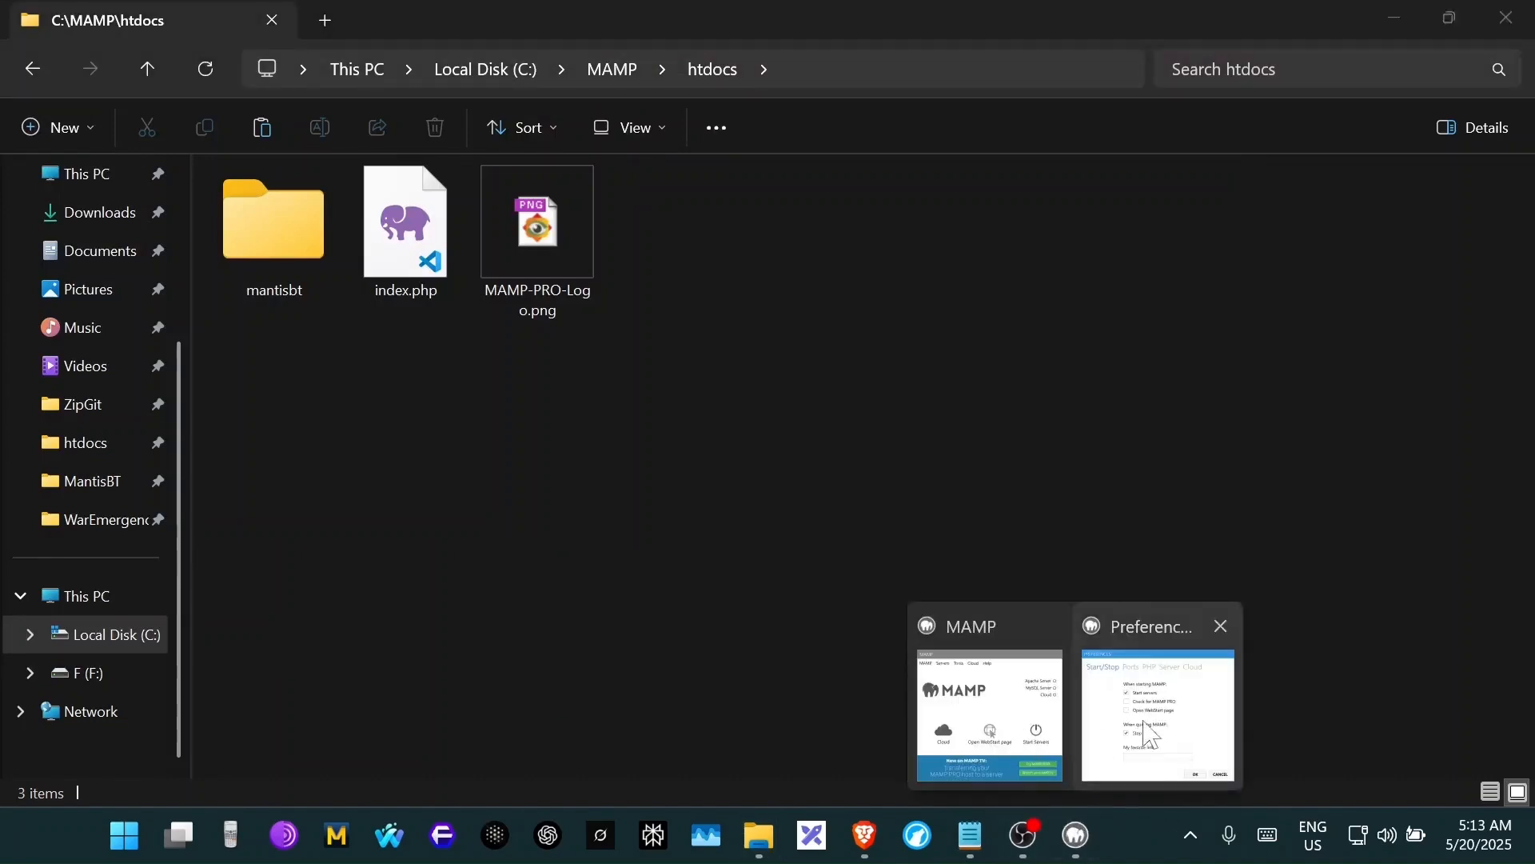
left_click(1158, 720)
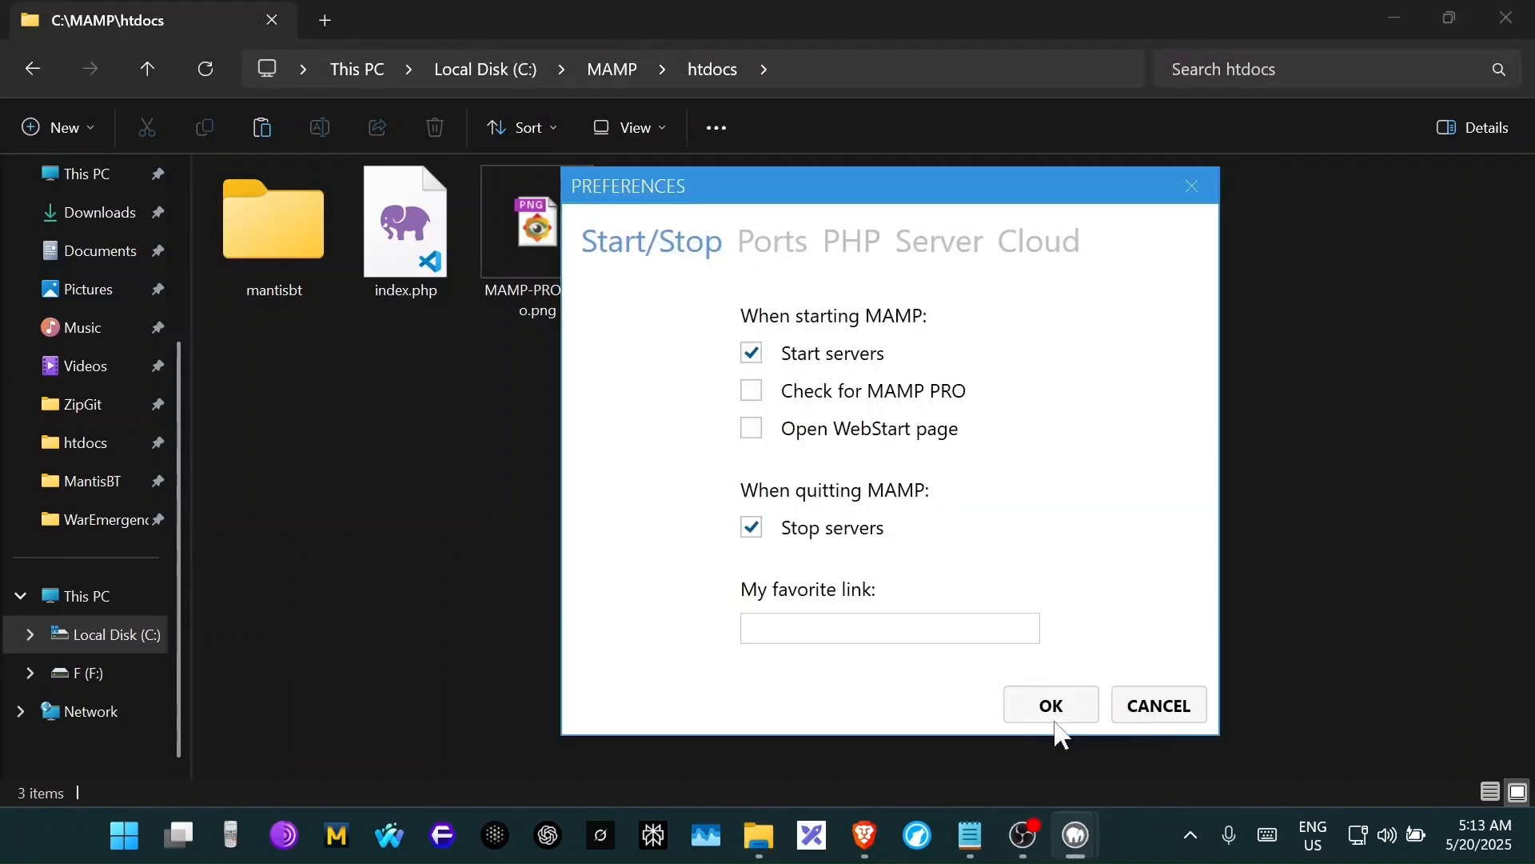
- On the Ports tab, check Apache and Nginx on port 80 and MySQL on 3306
left_click(772, 241)
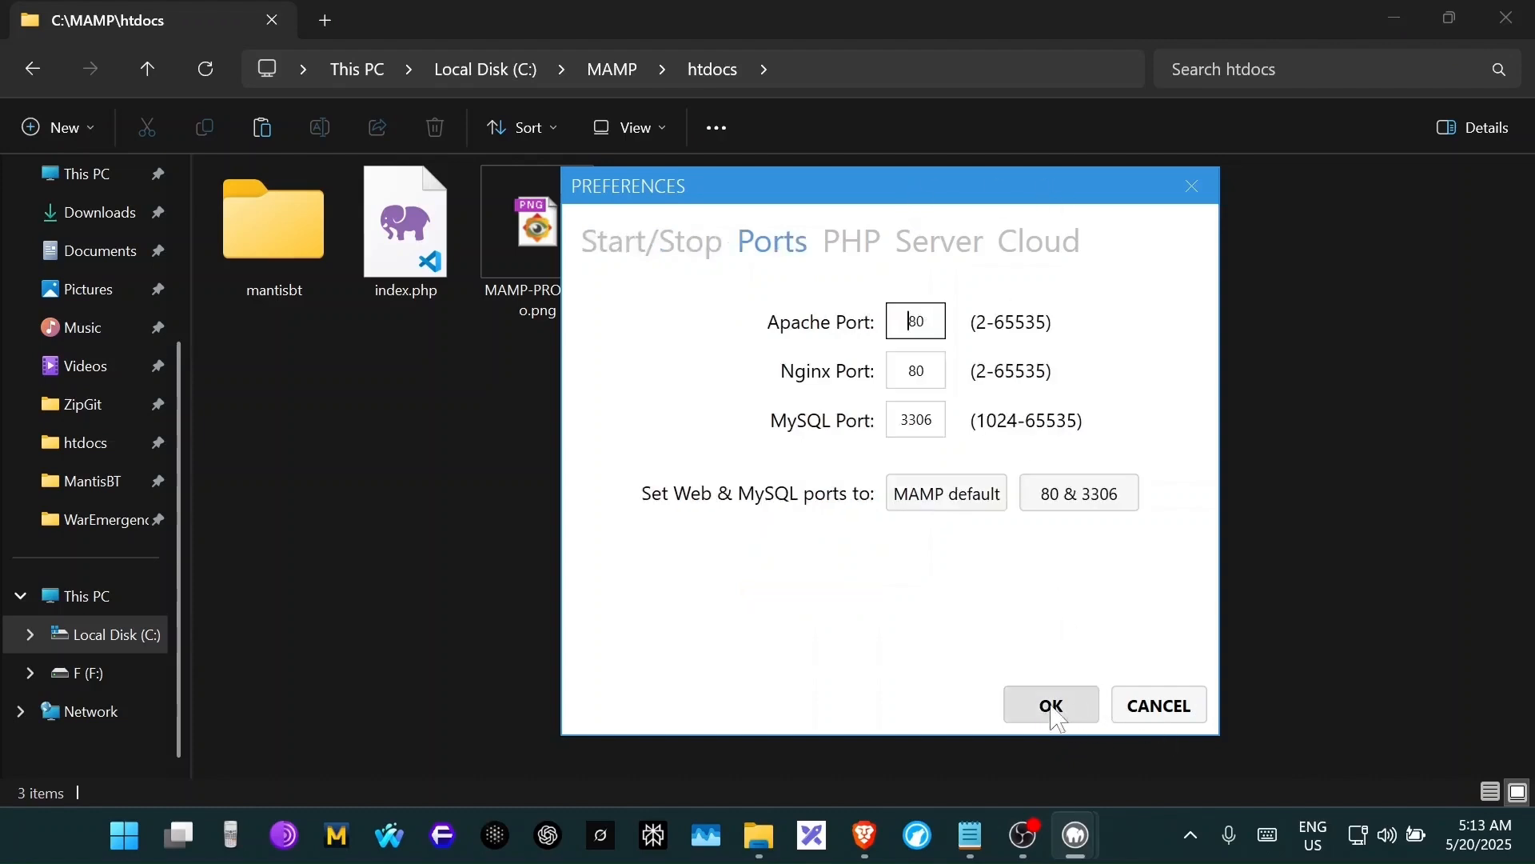
left_click(685, 241)
left_click(766, 243)
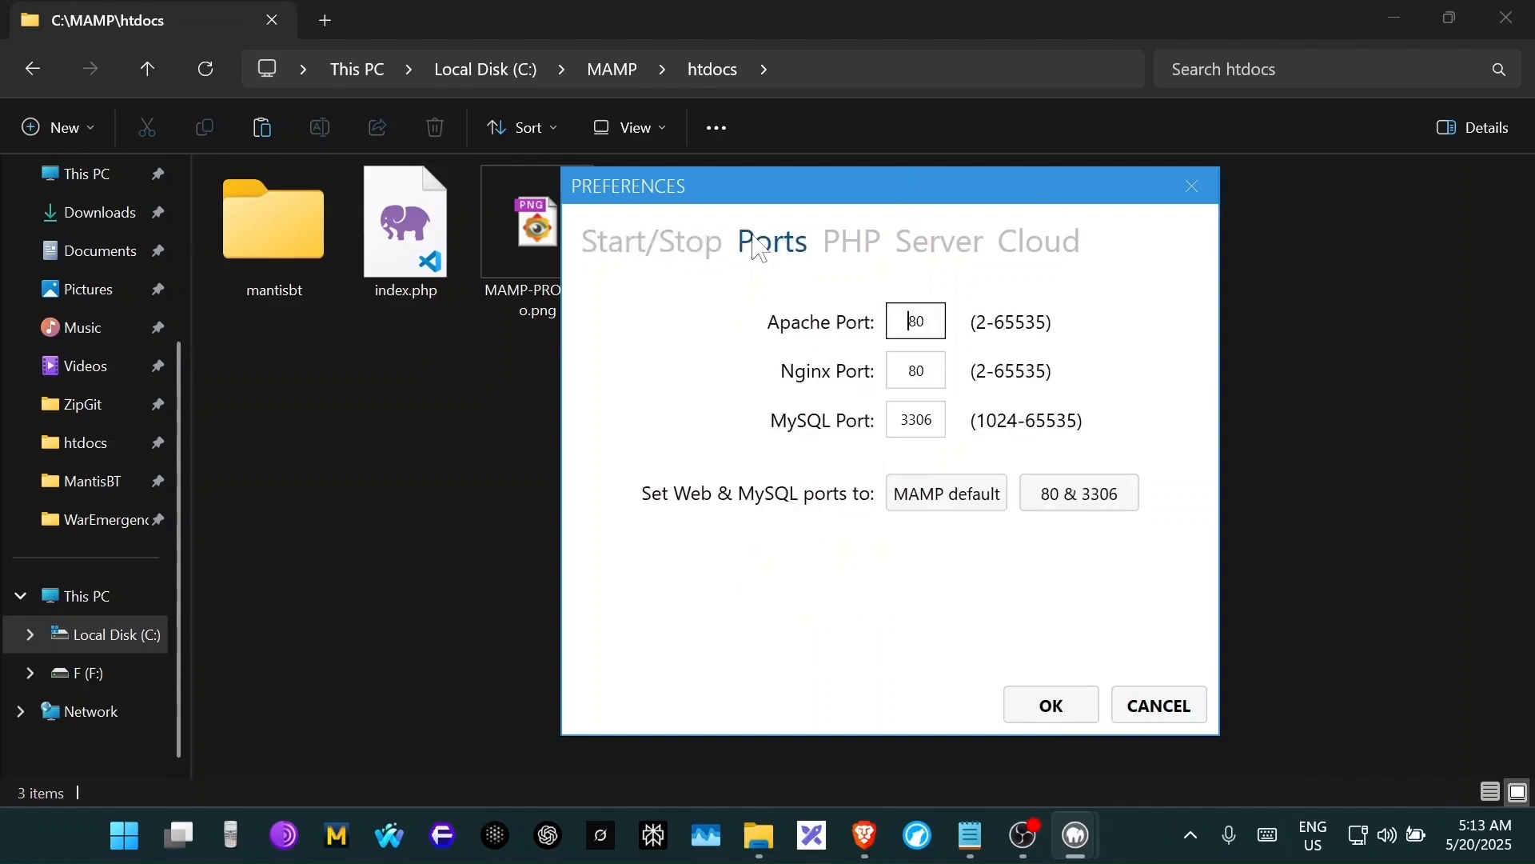
left_click(935, 368)
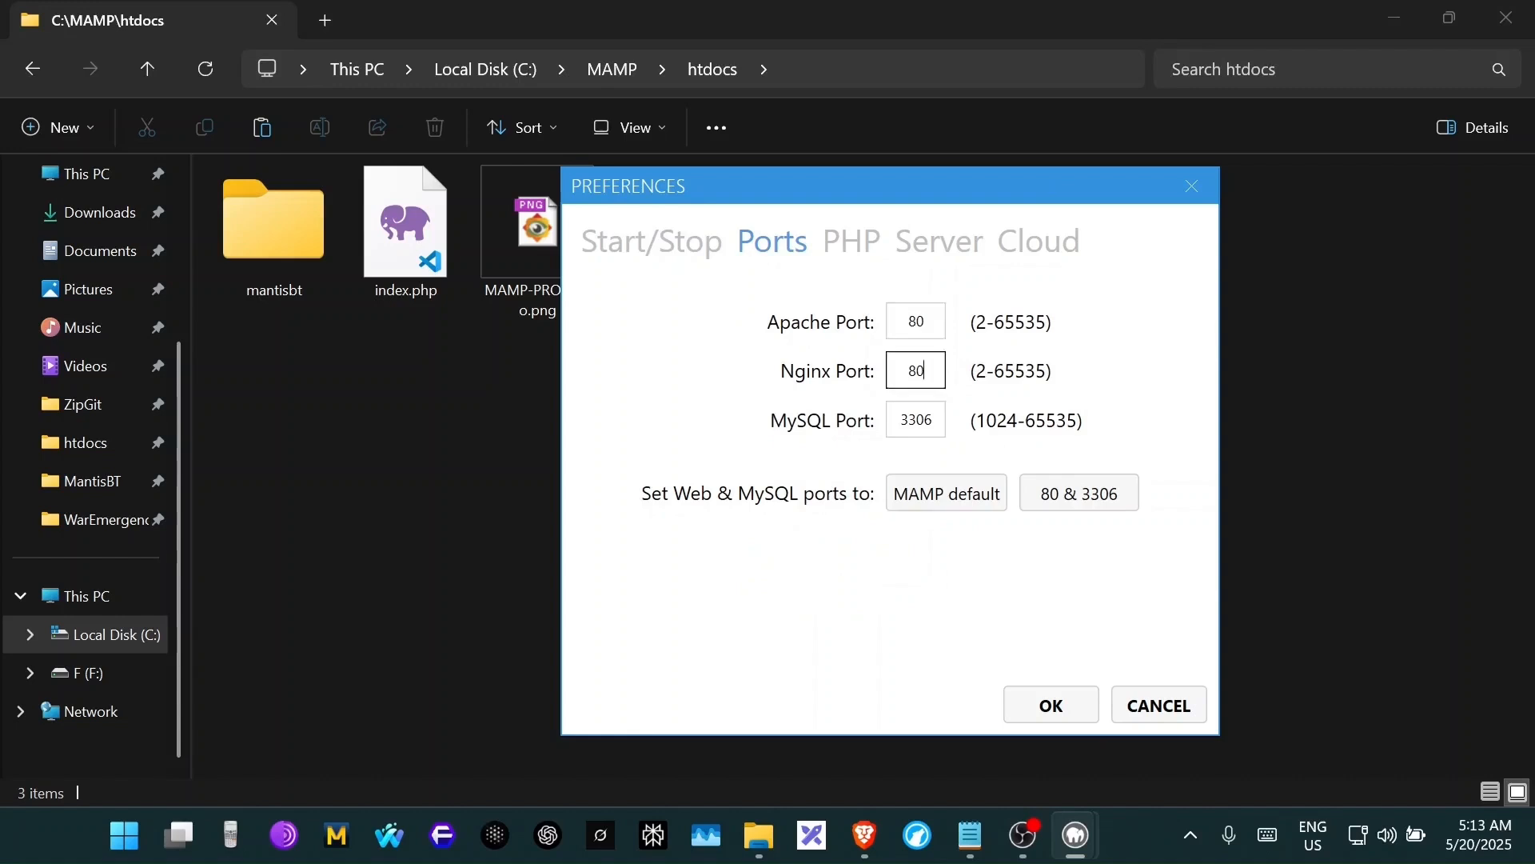
left_click(934, 326)
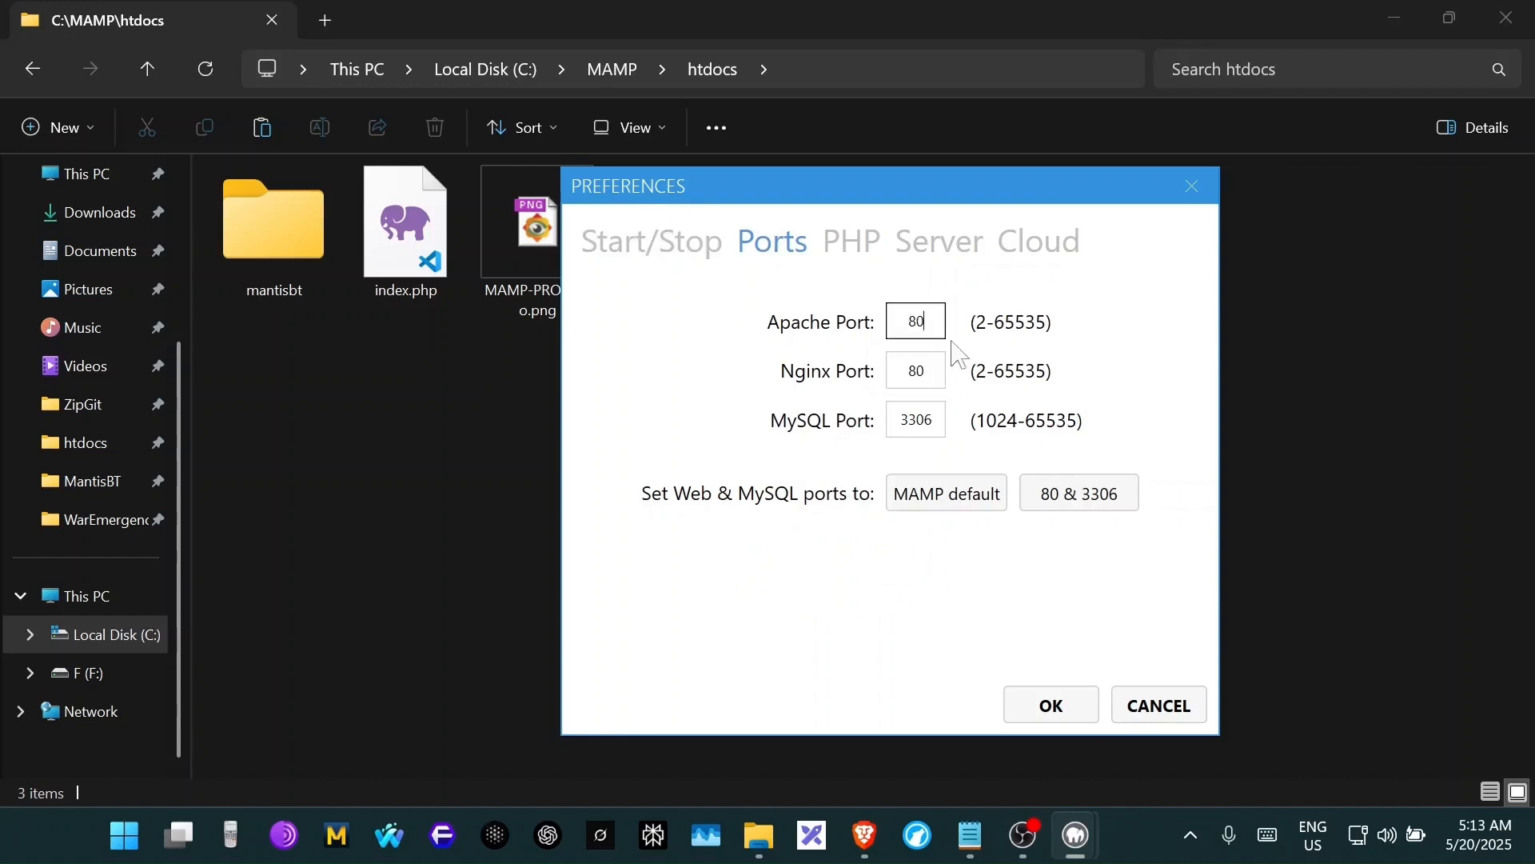
left_click(942, 372)
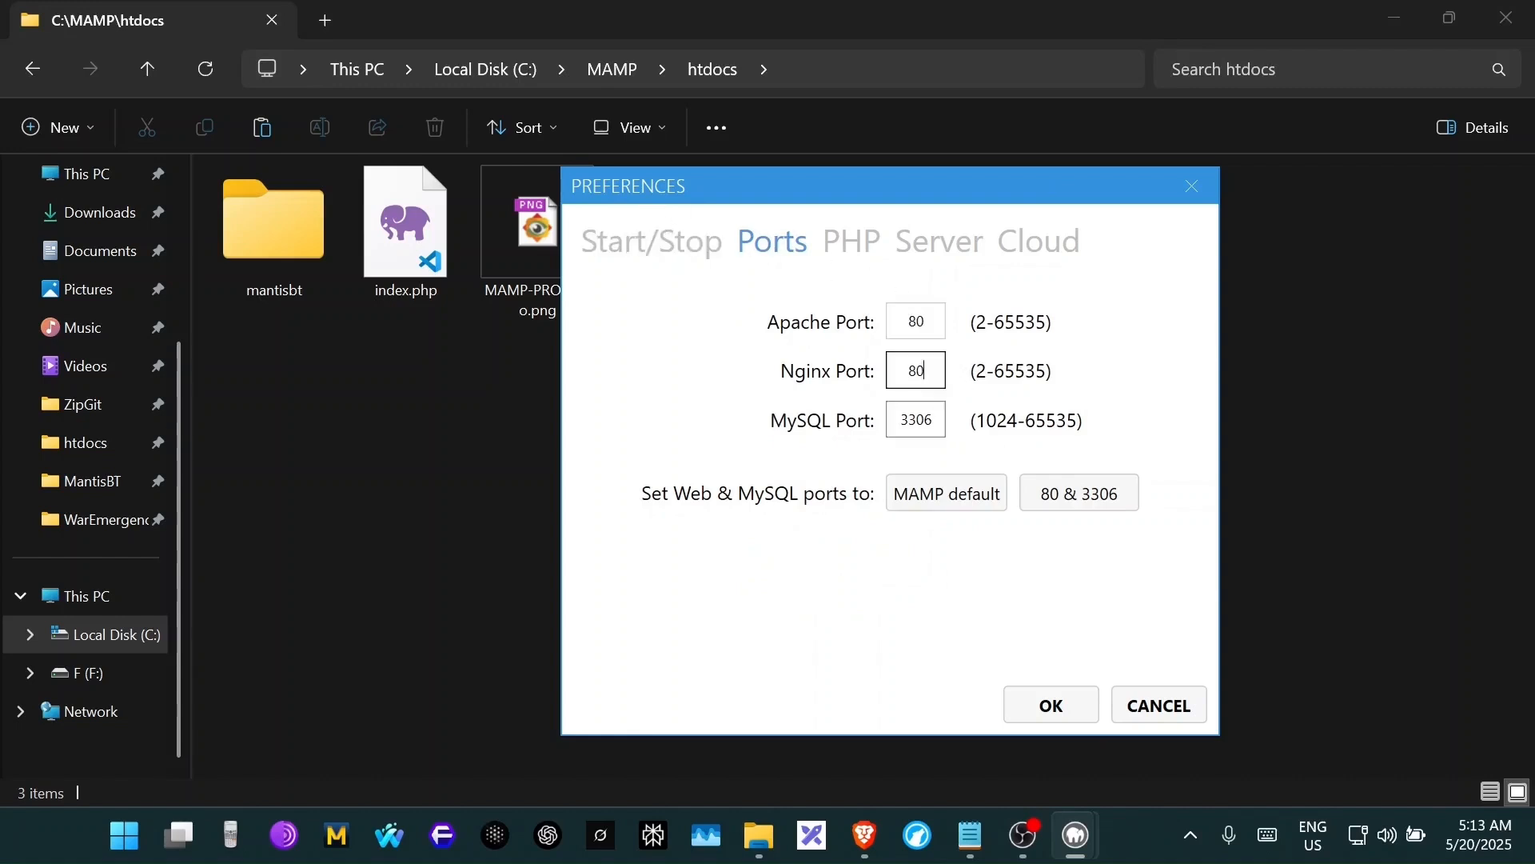
left_click(940, 423)
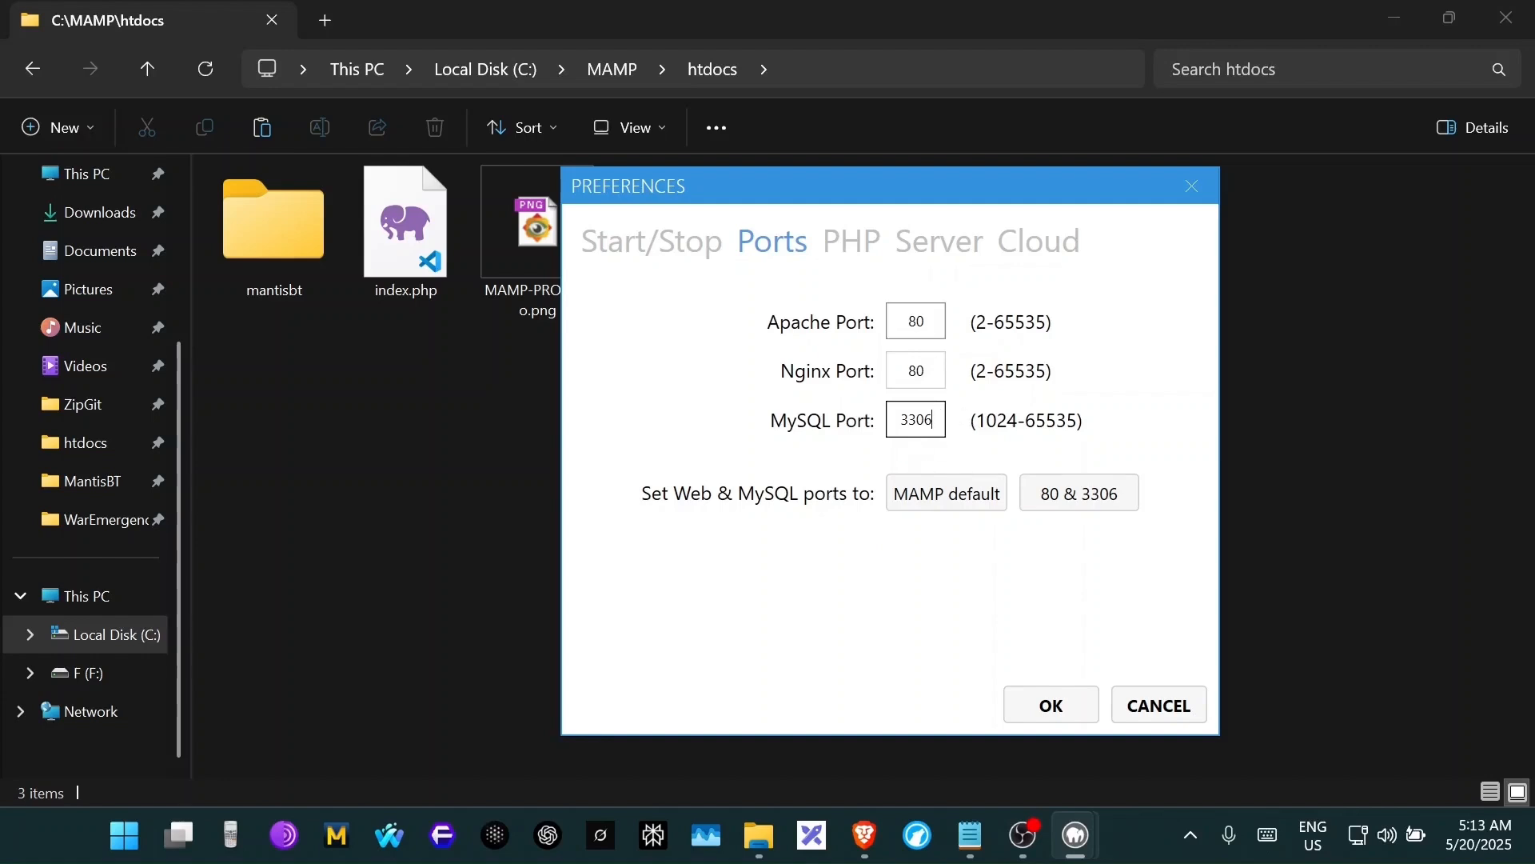
left_click(934, 324)
double_click(918, 420)
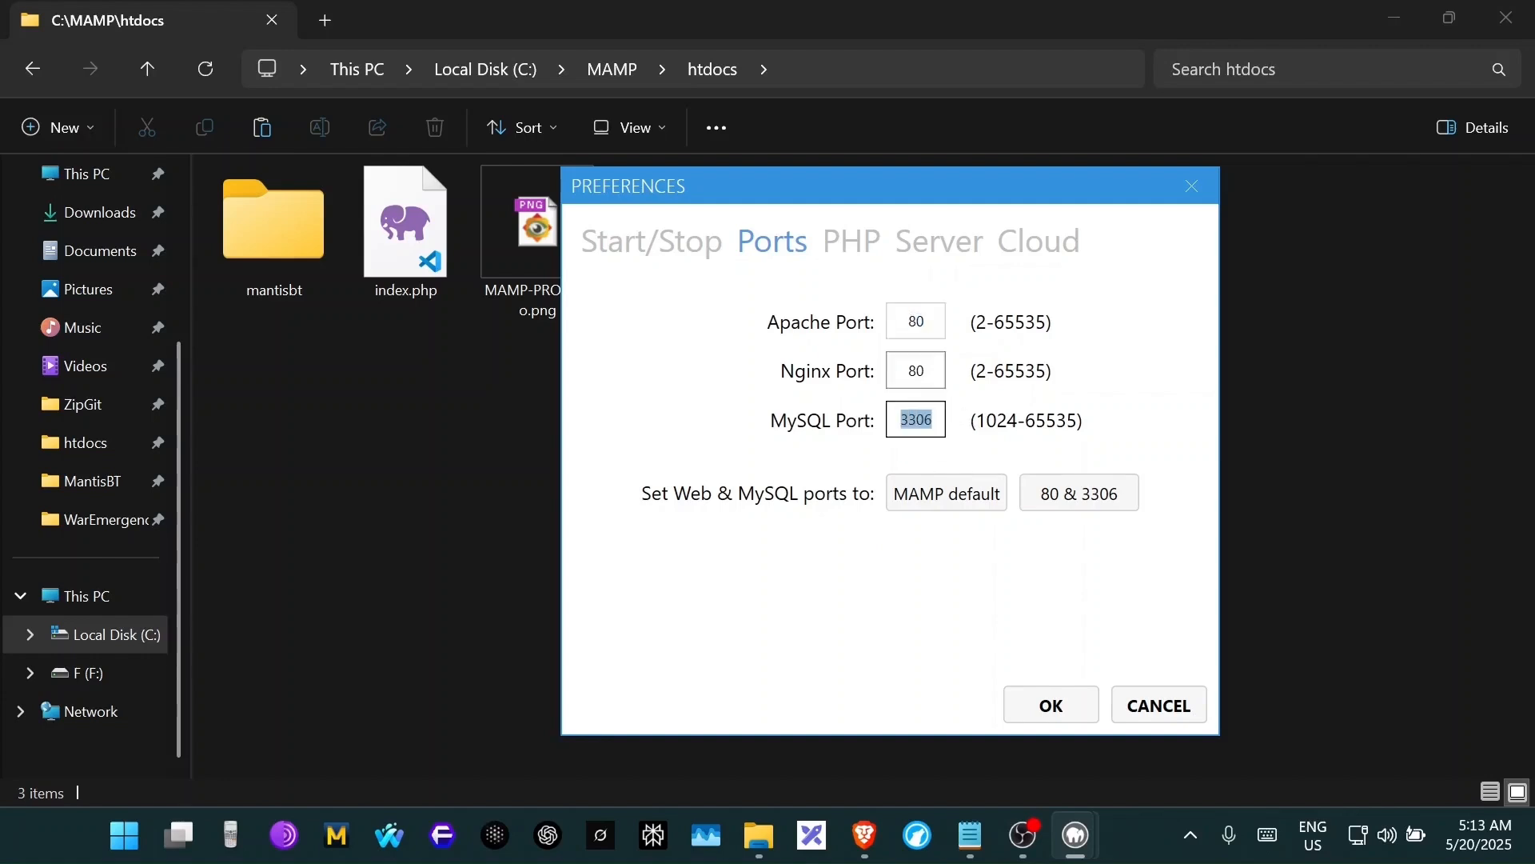
double_click(918, 322)
left_click(932, 324)
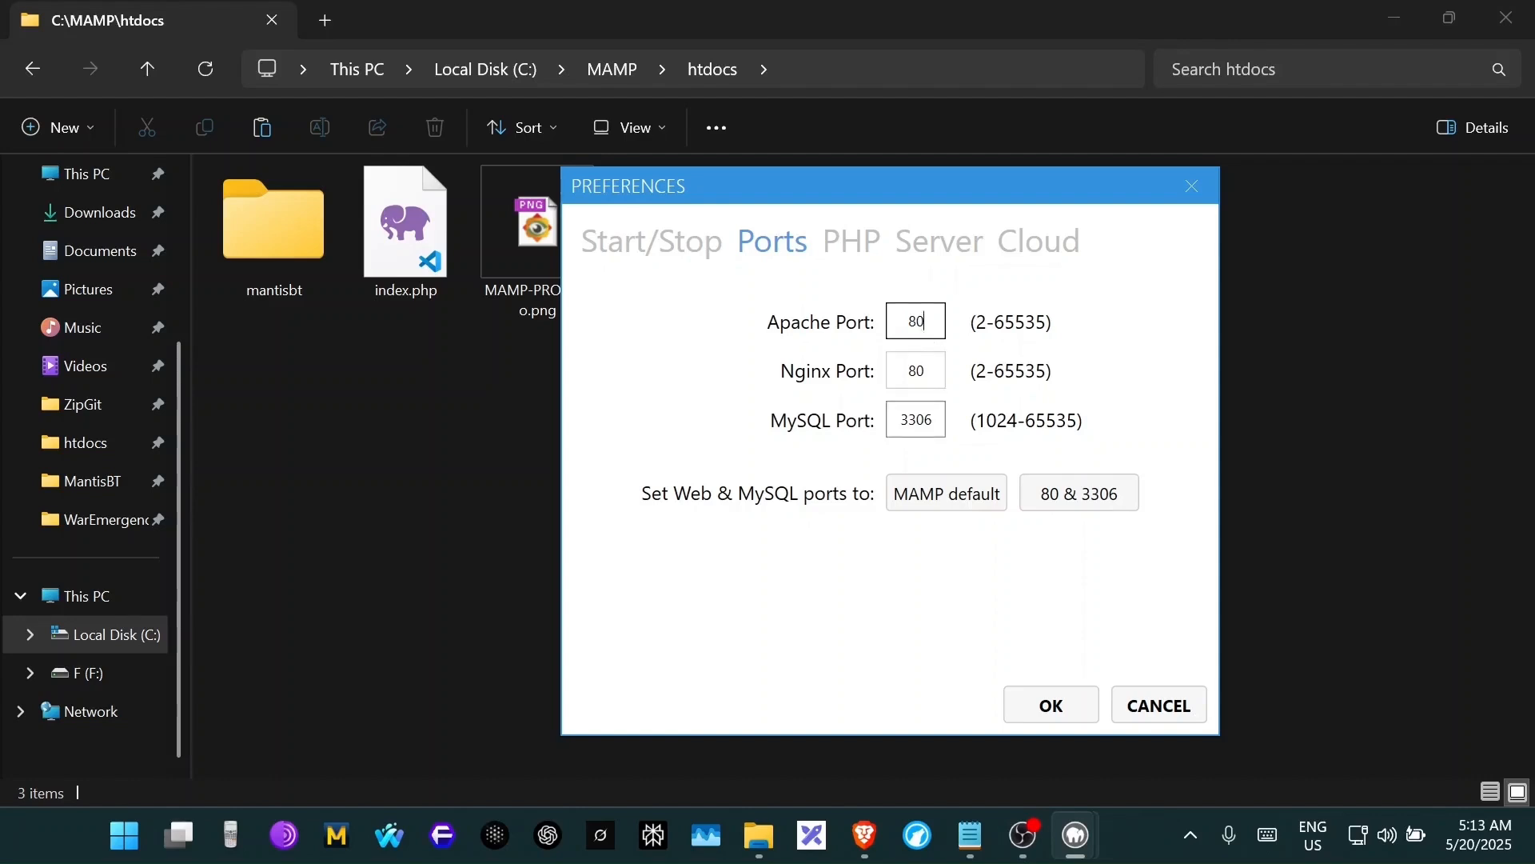
double_click(918, 421)
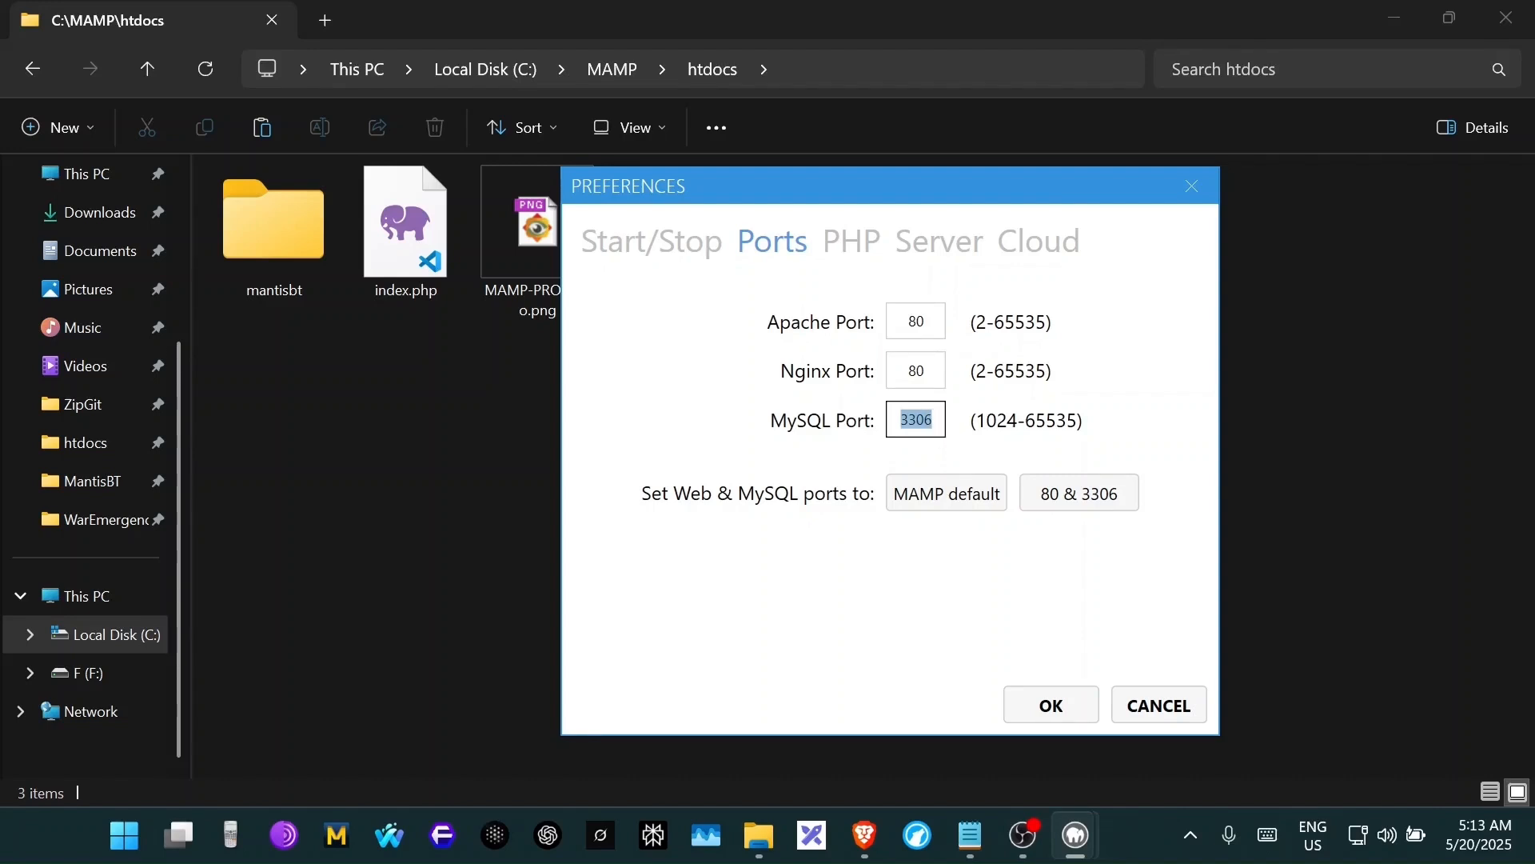
double_click(918, 321)
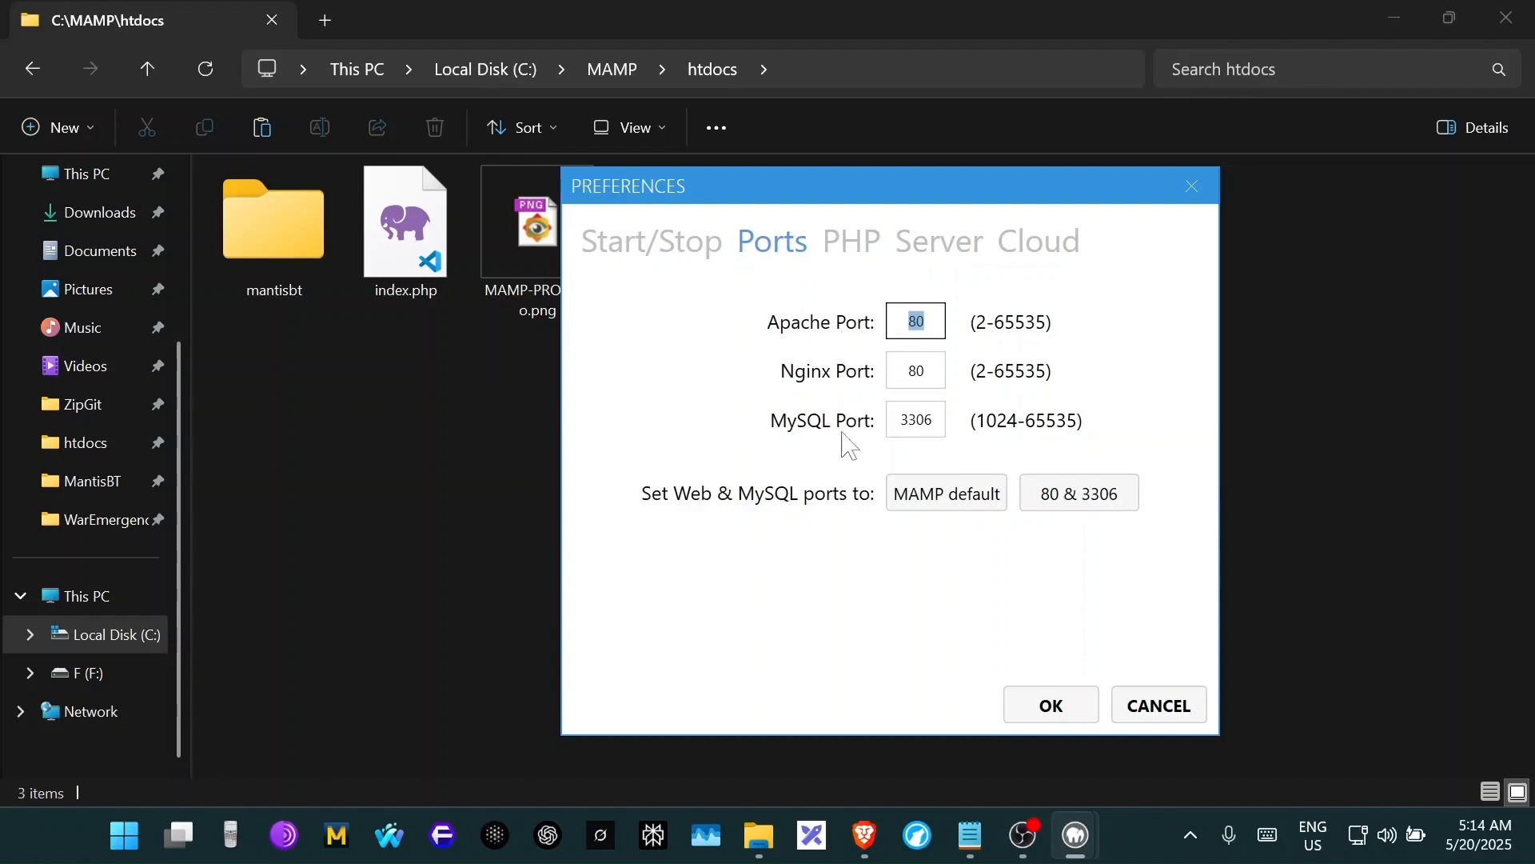
- On the PHP tab, keep PHP version 8.3.1
left_click(853, 243)
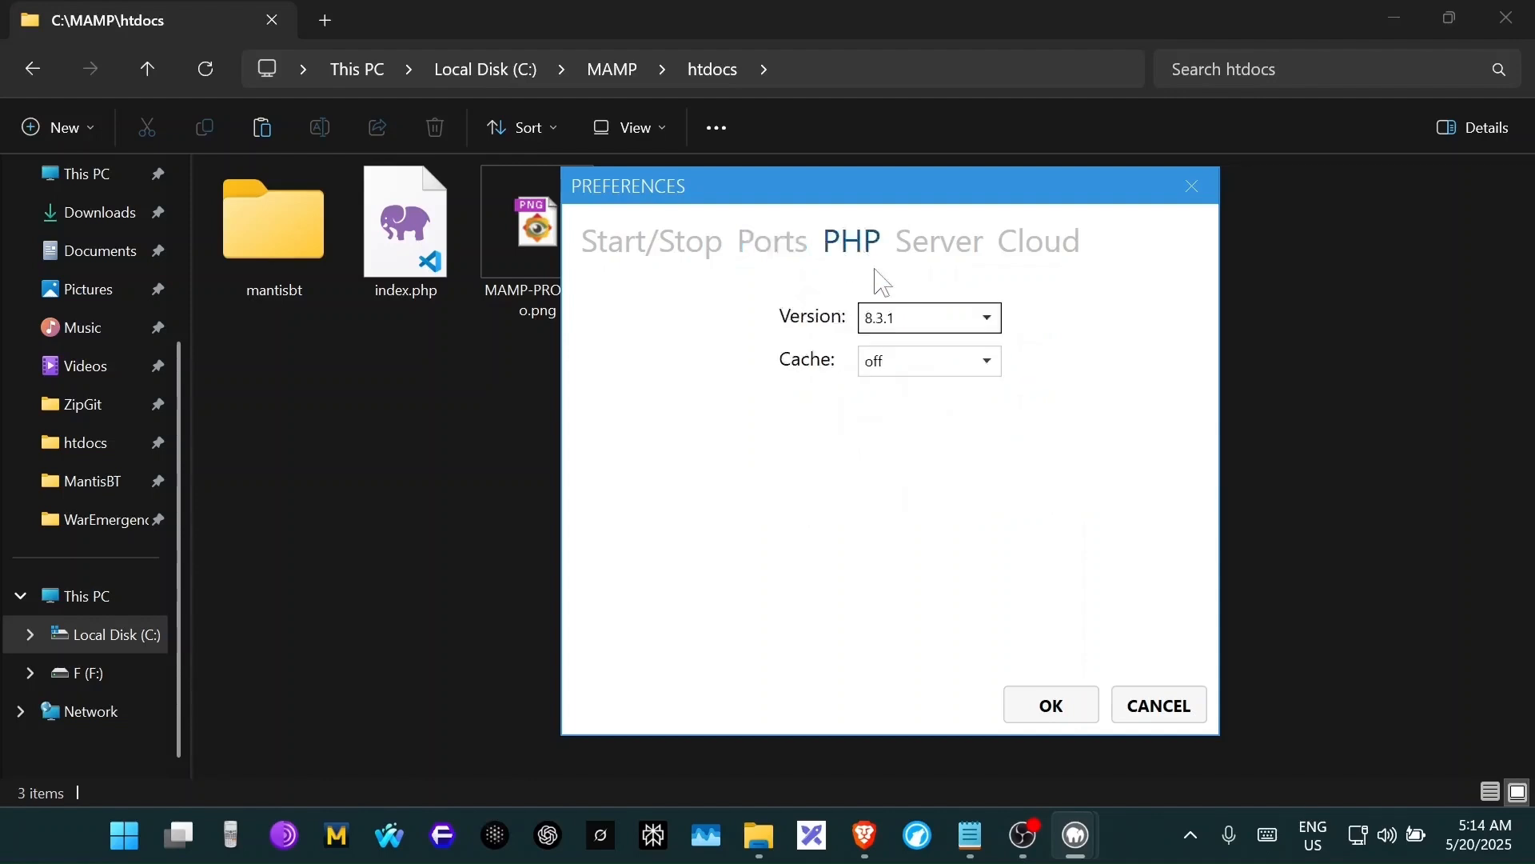
left_click(960, 321)
left_click(914, 417)
- Check the C:\MAMP\htdocs document root on the Server tab, then cancel Preferences
left_click(949, 244)
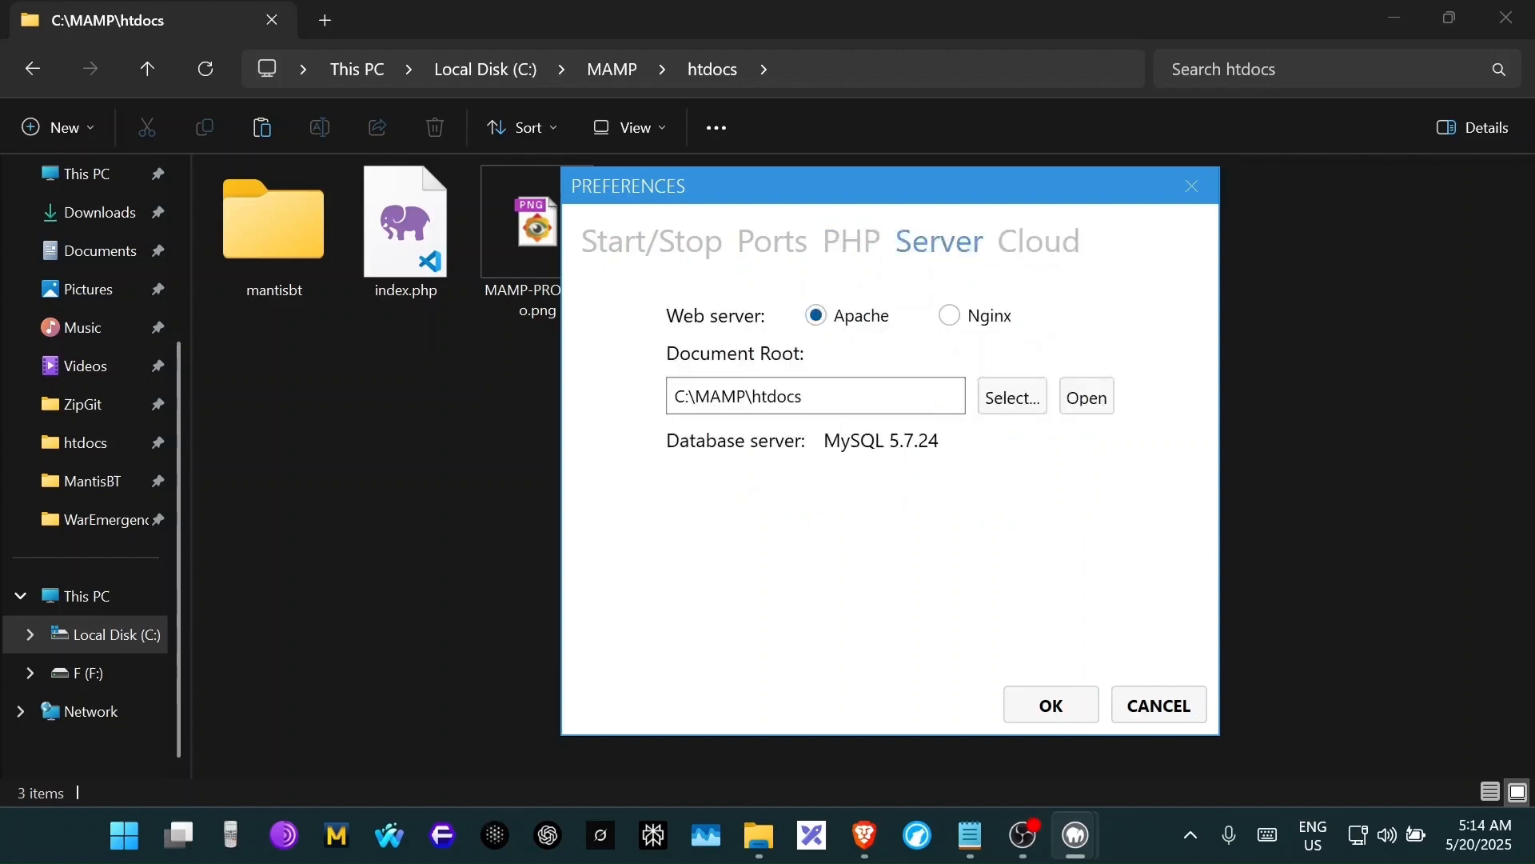
left_click_drag(806, 397, 654, 399)
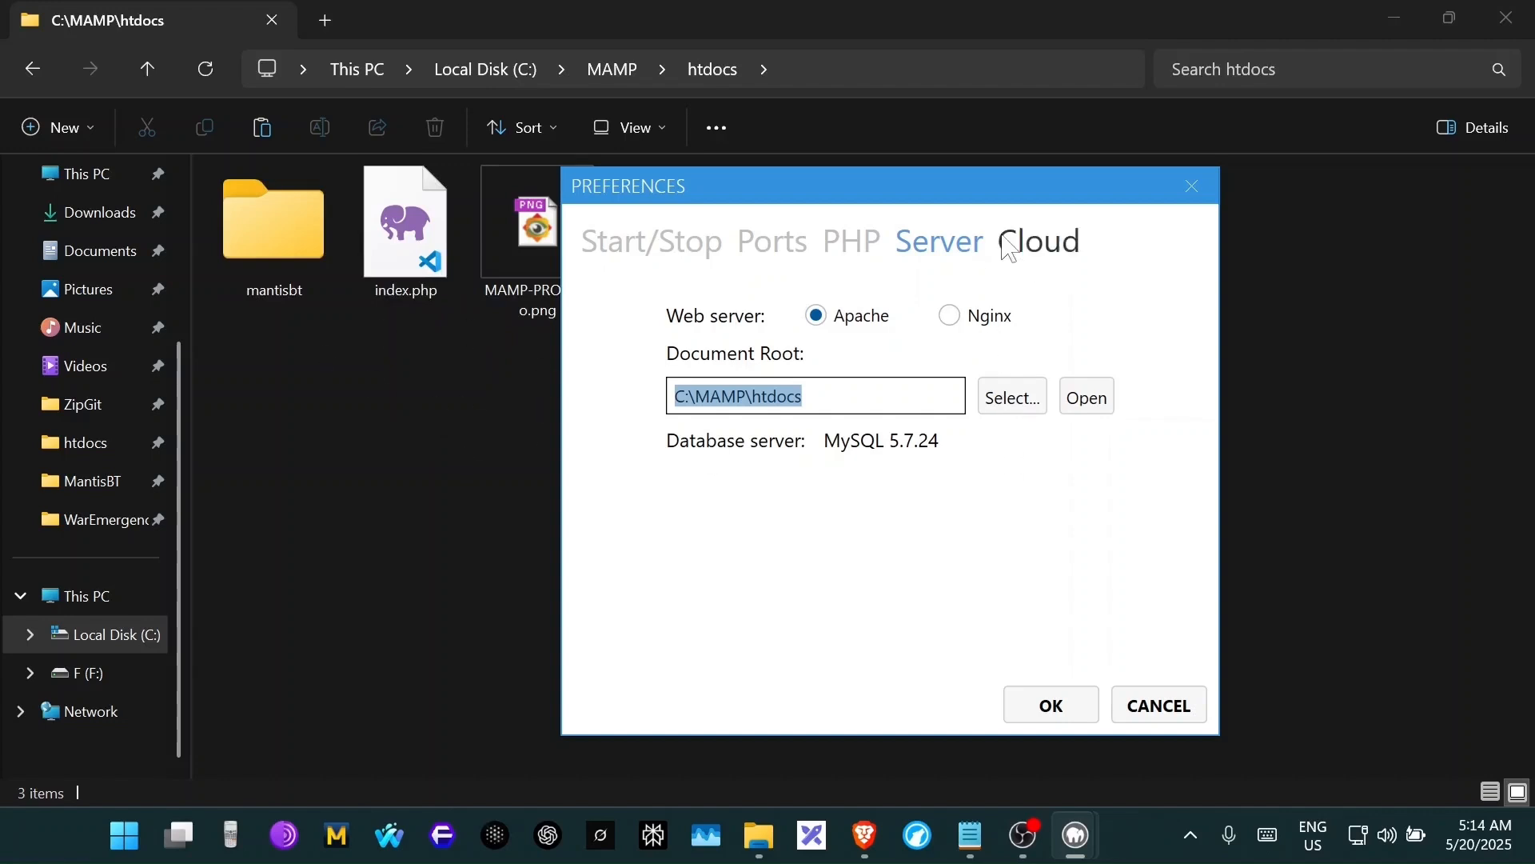
left_click(1159, 724)
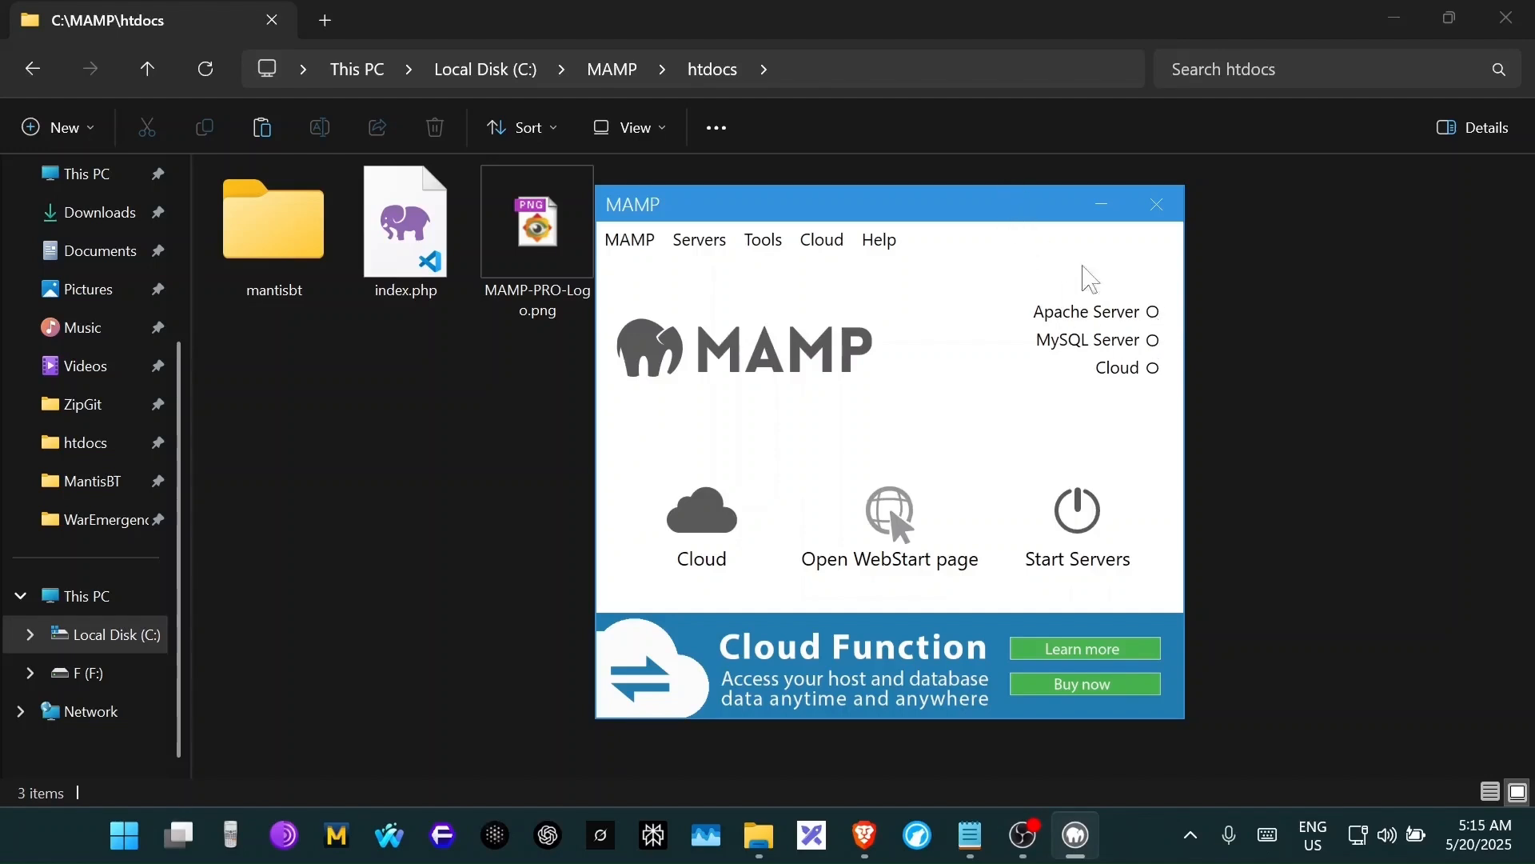
mouse_move(997, 203)
left_mouse_down()
mouse_move(861, 209)
mouse_move(1019, 200)
left_mouse_up()
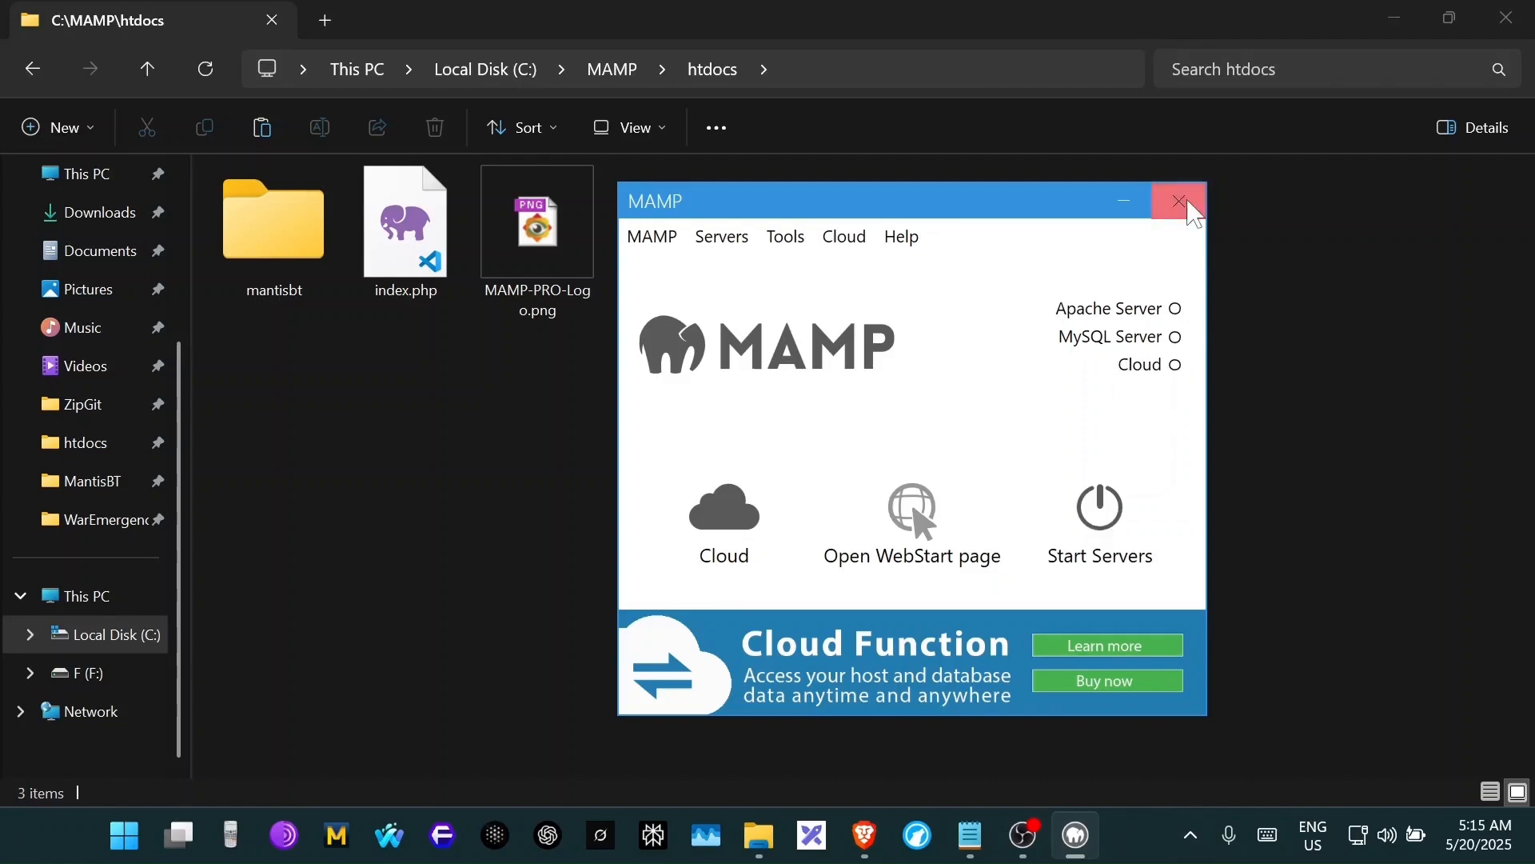
- Close MAMP and relaunch it from Start as administrator, moving its window right
left_click(1179, 200)
key("super")
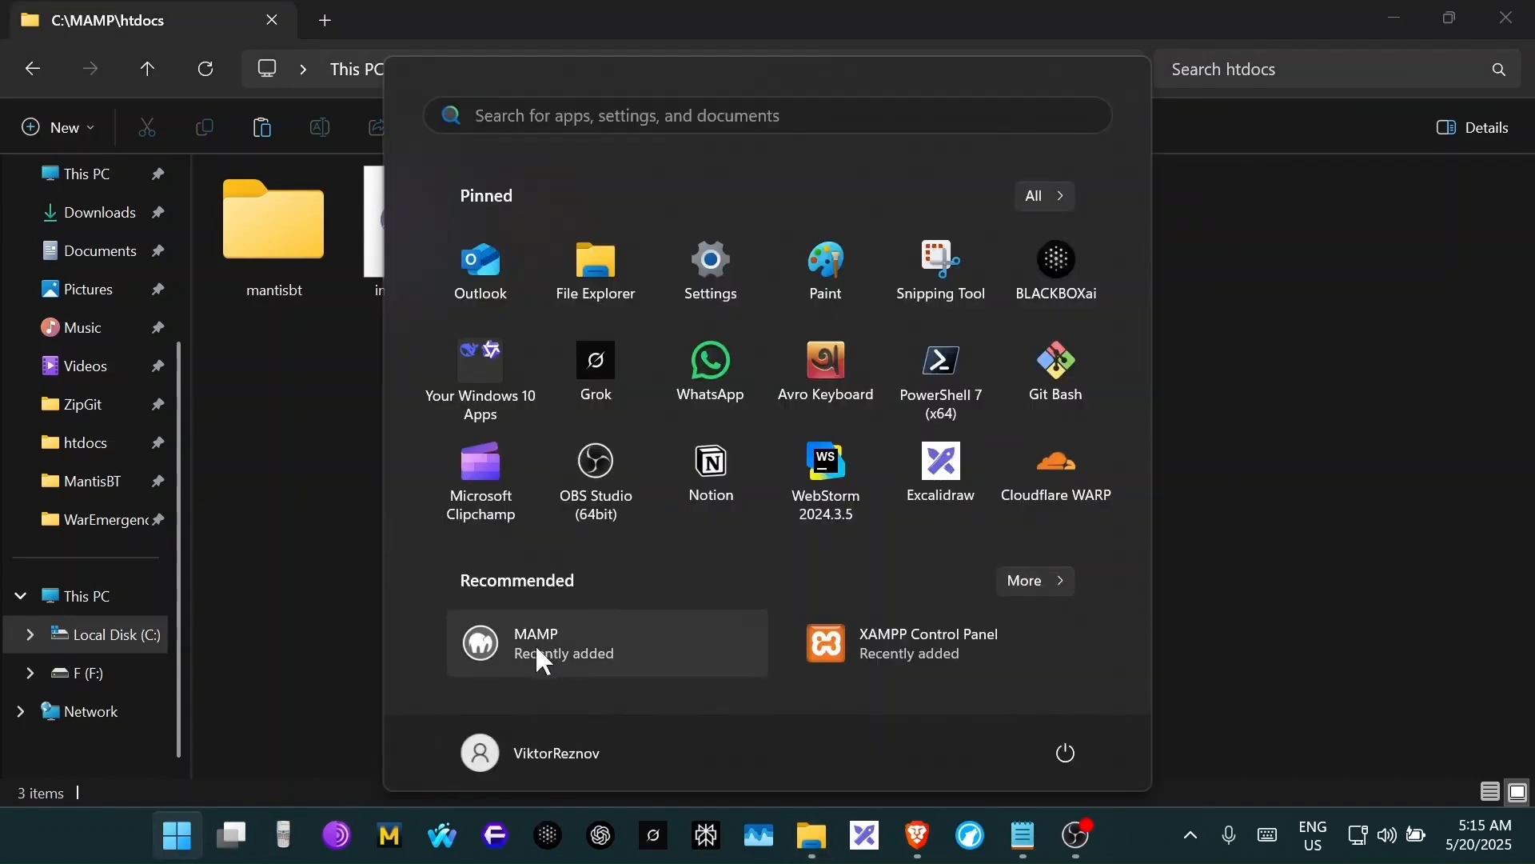
right_click(533, 641)
left_click(622, 424)
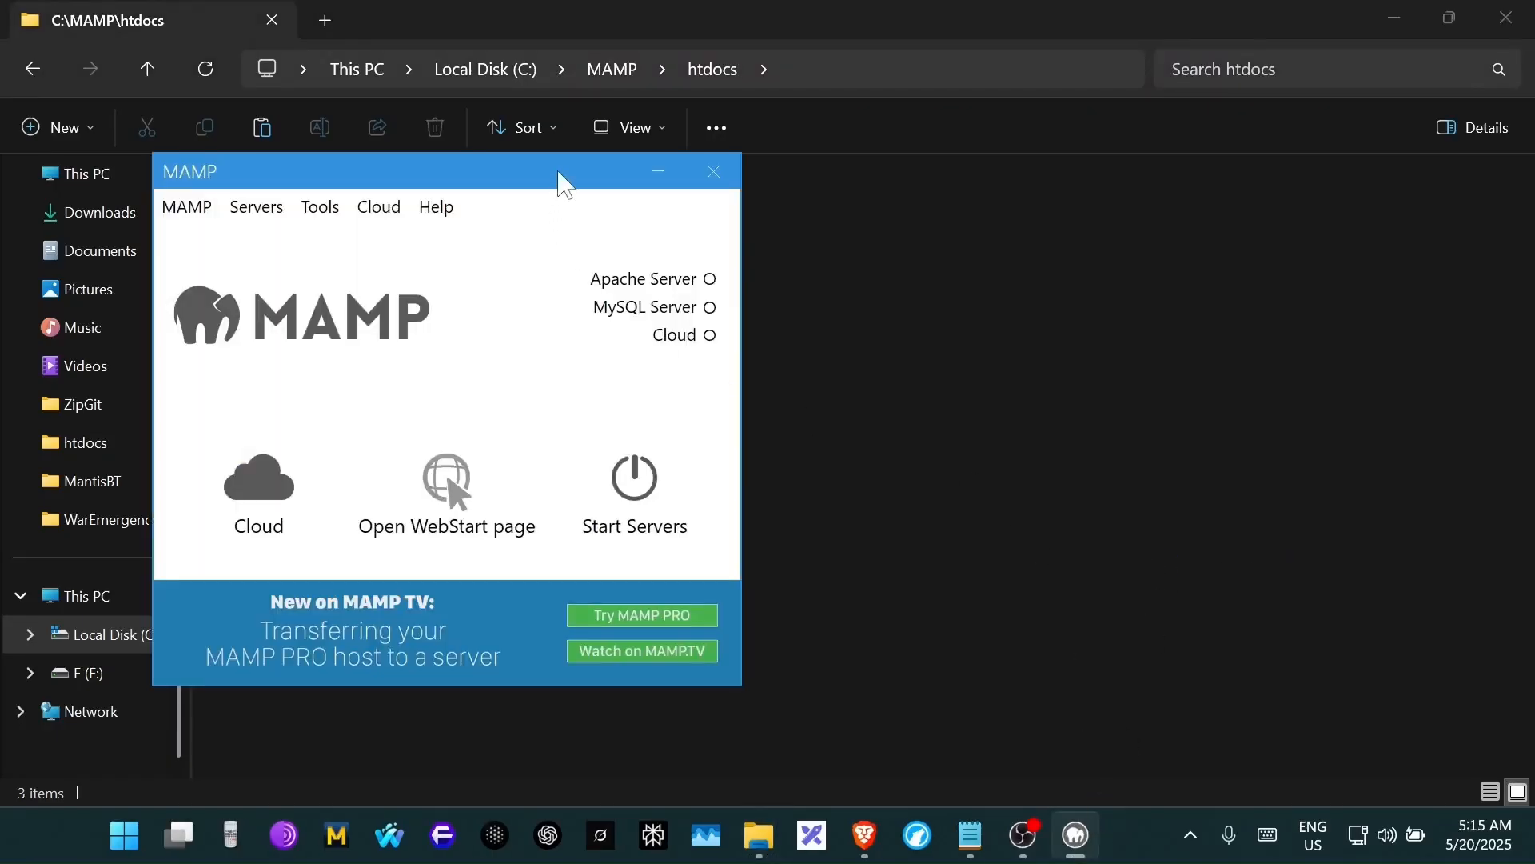
left_click_drag(559, 171, 1041, 214)
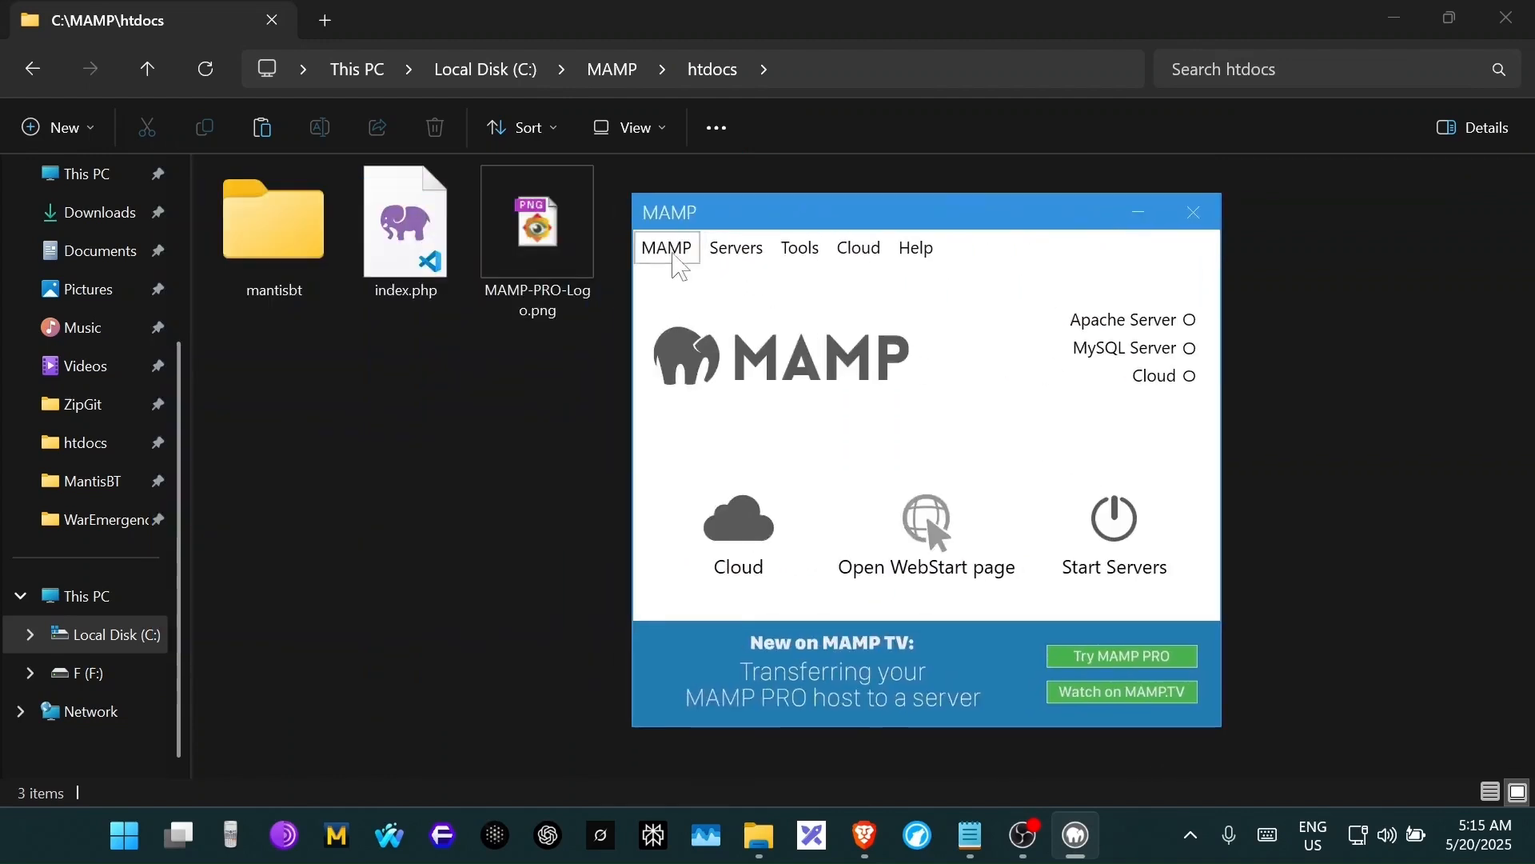
- Tick Stop servers when quitting in MAMP Preferences and save with OK
left_click(670, 249)
left_click(692, 307)
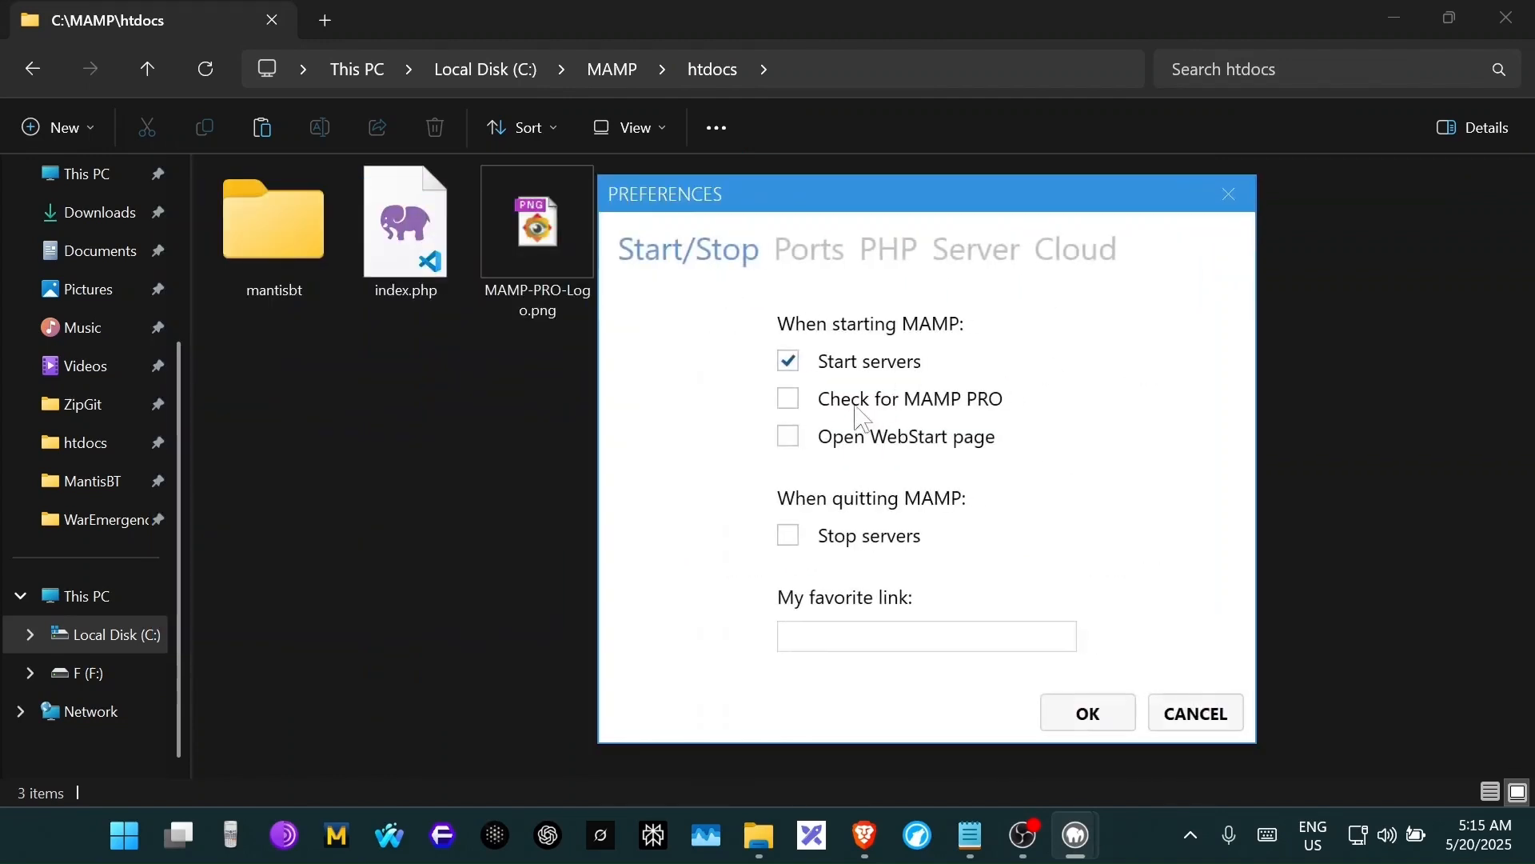
left_click(789, 534)
left_click(1104, 712)
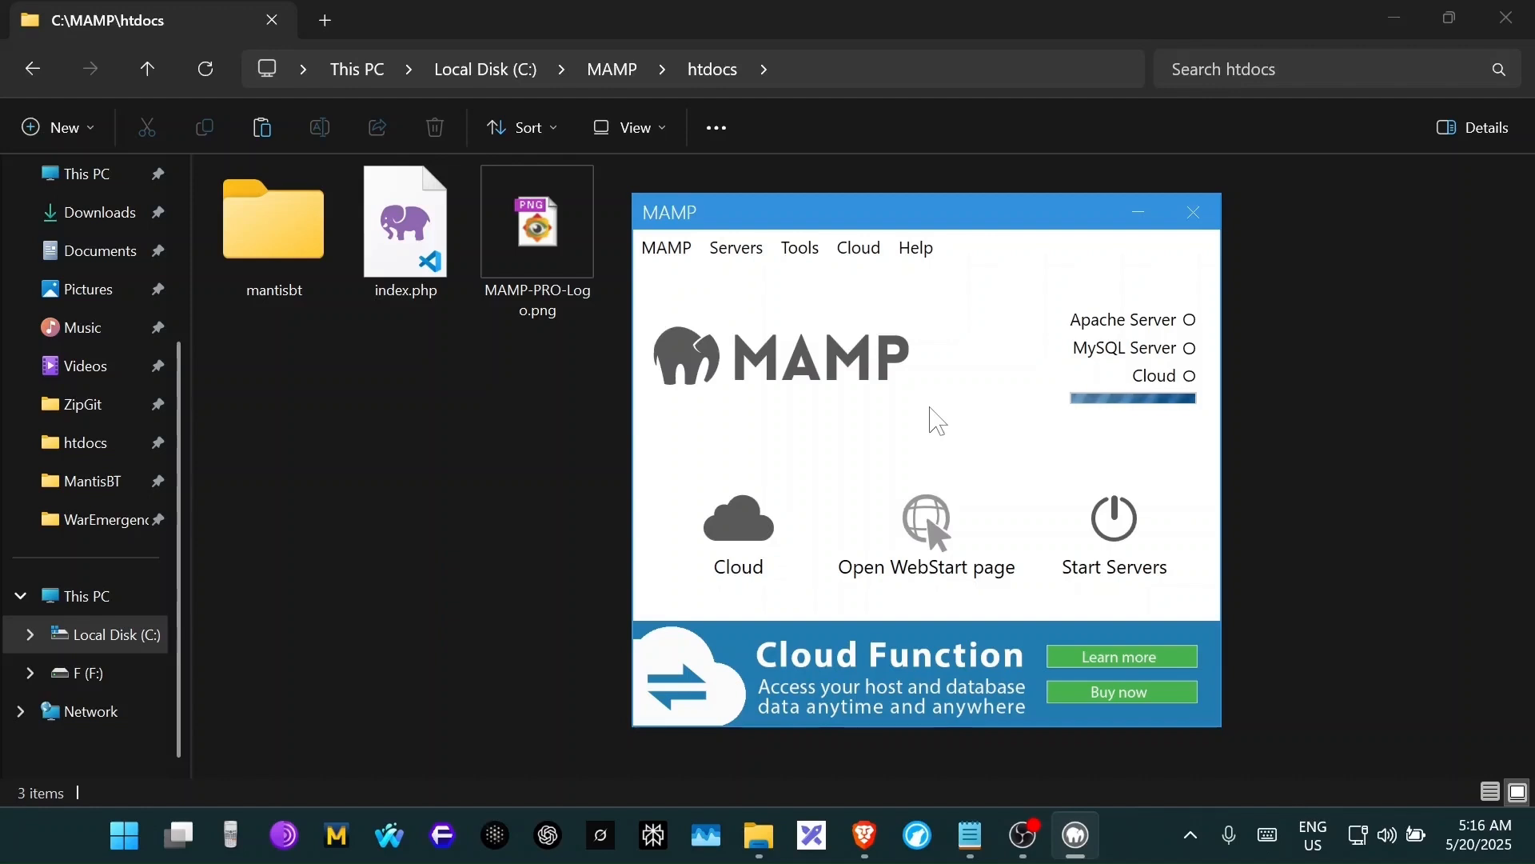
left_click(1191, 831)
left_click(1193, 836)
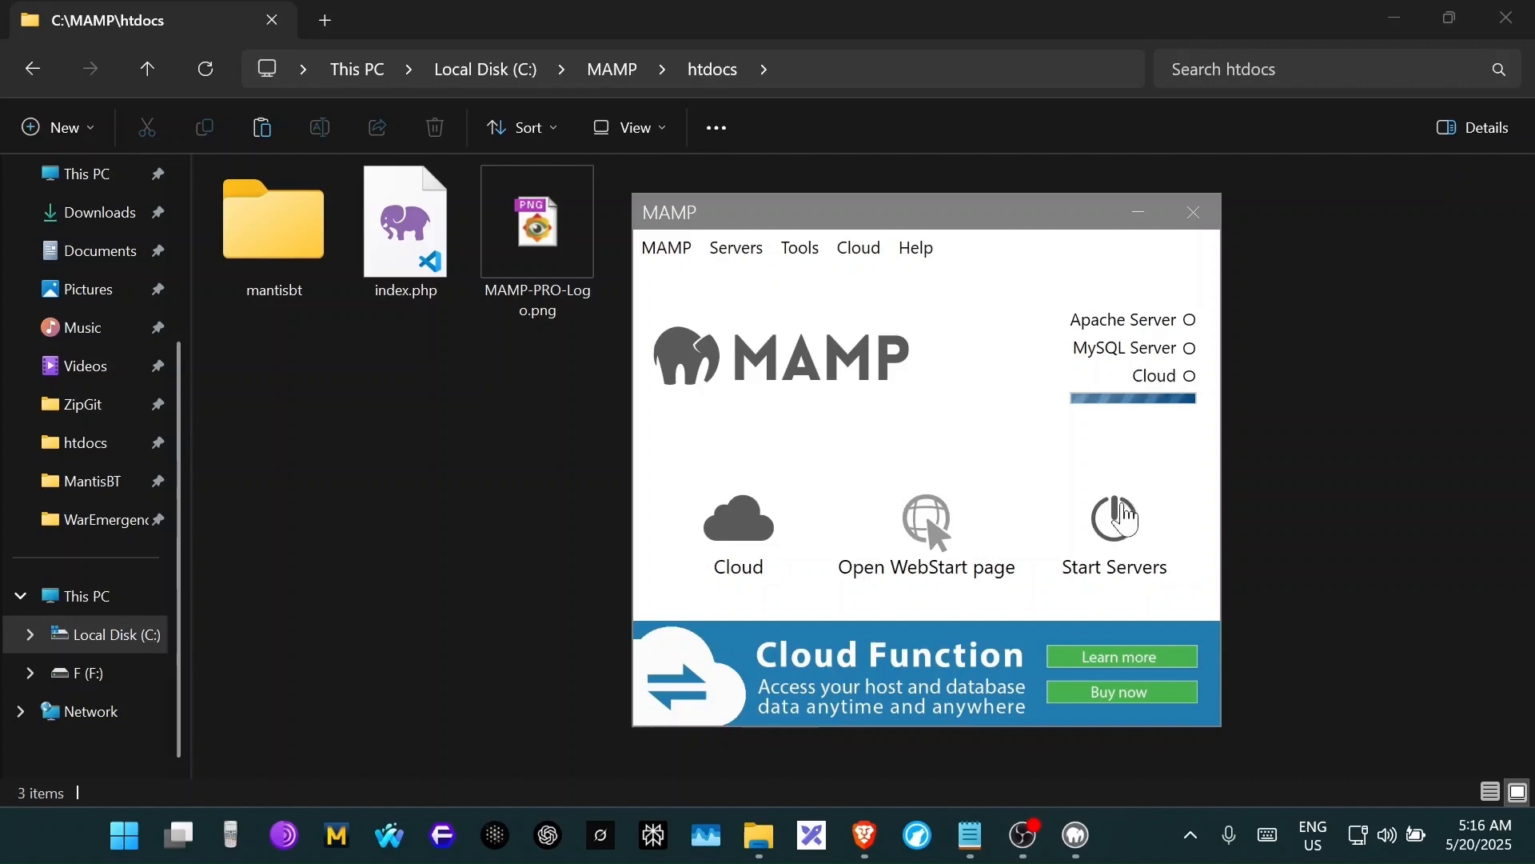
left_click(1118, 514)
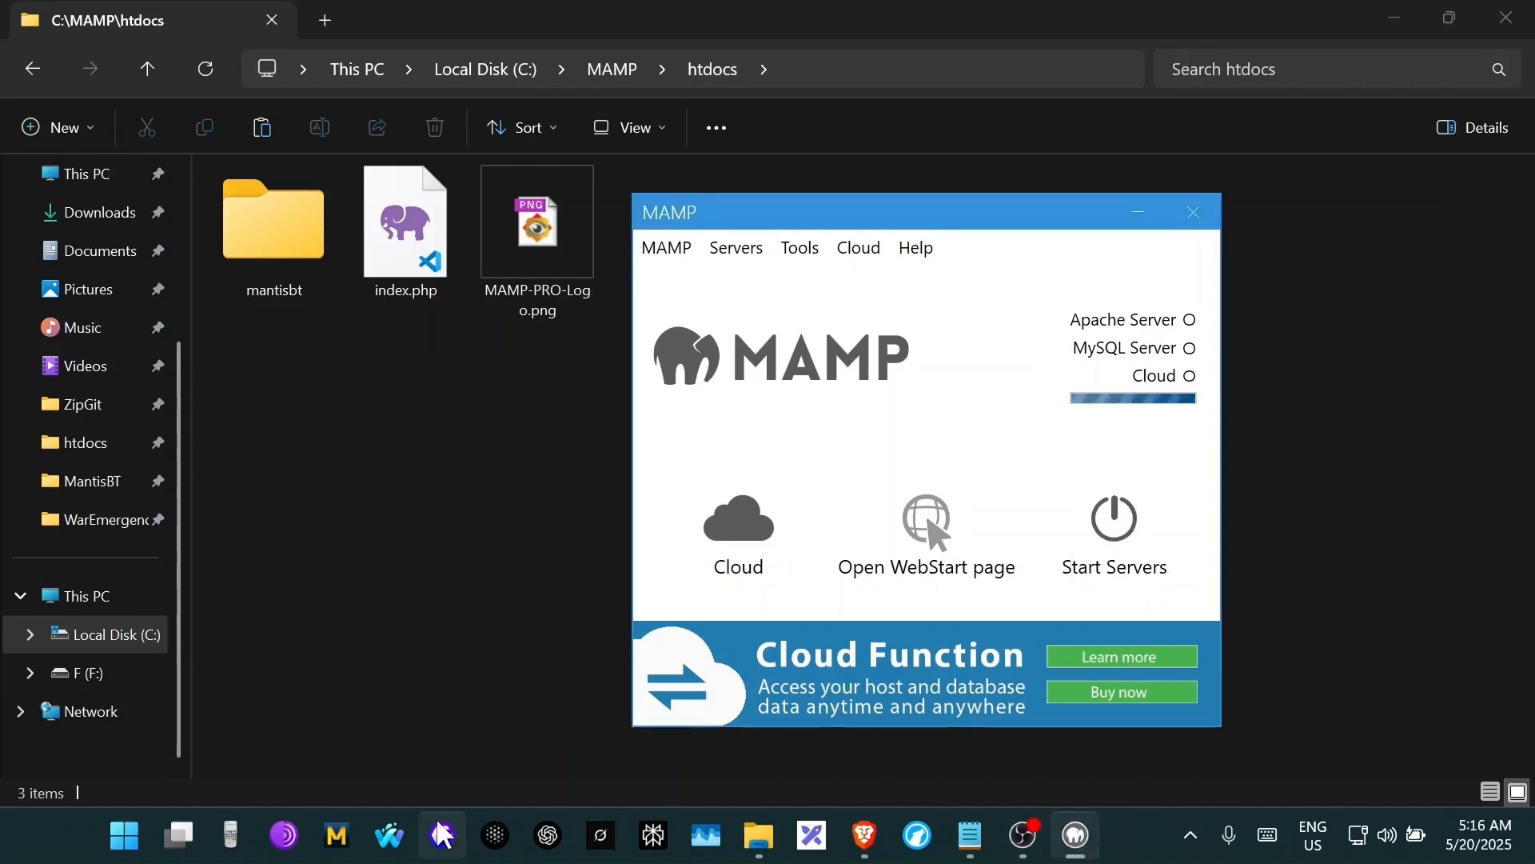
- In Task Manager, search MAMP and end the MAMP process
left_click(708, 848)
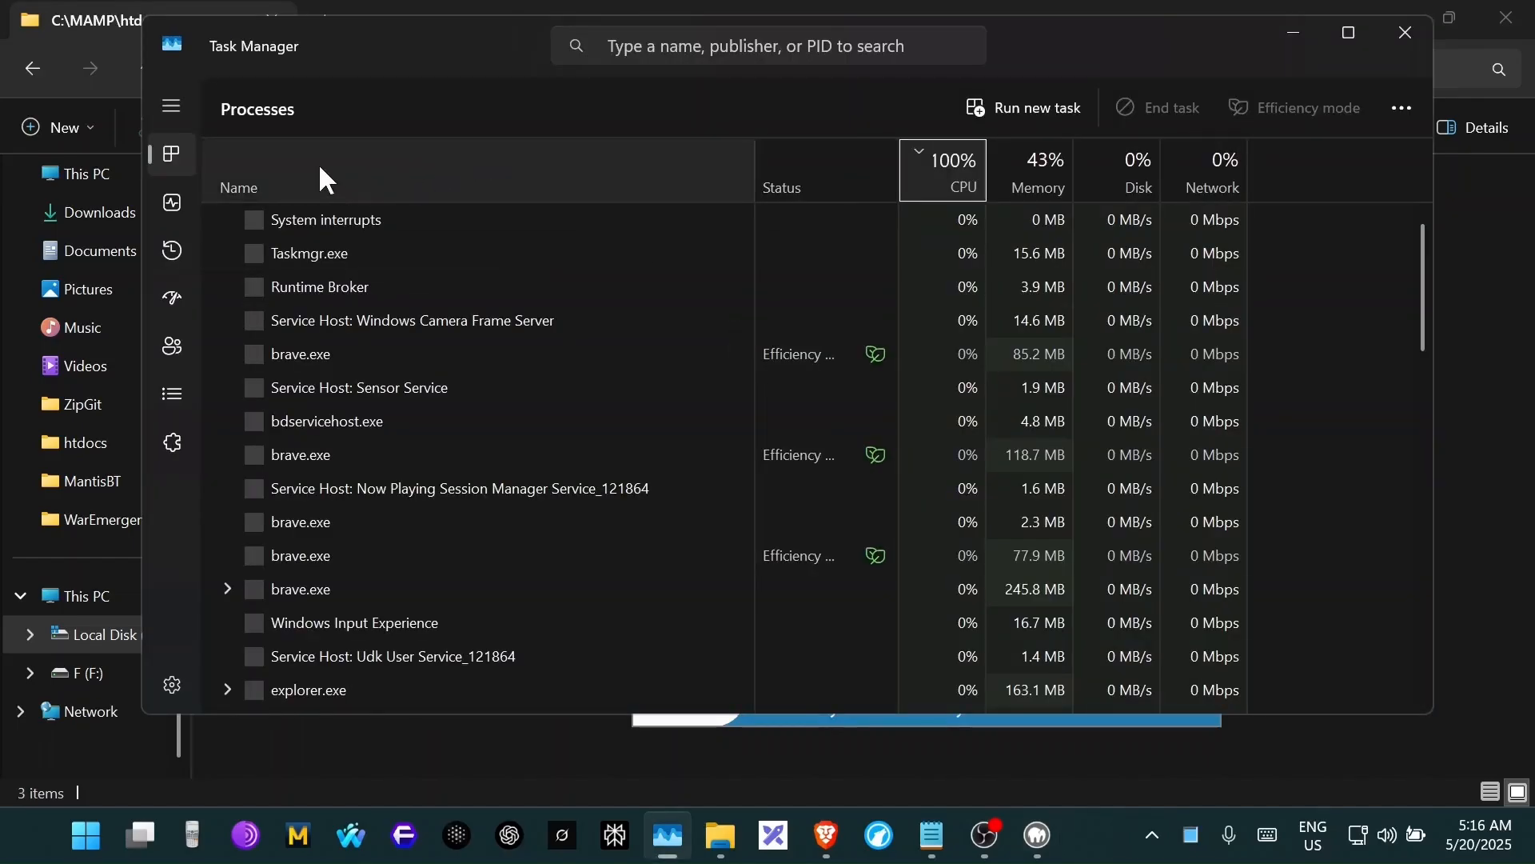
left_click(669, 49)
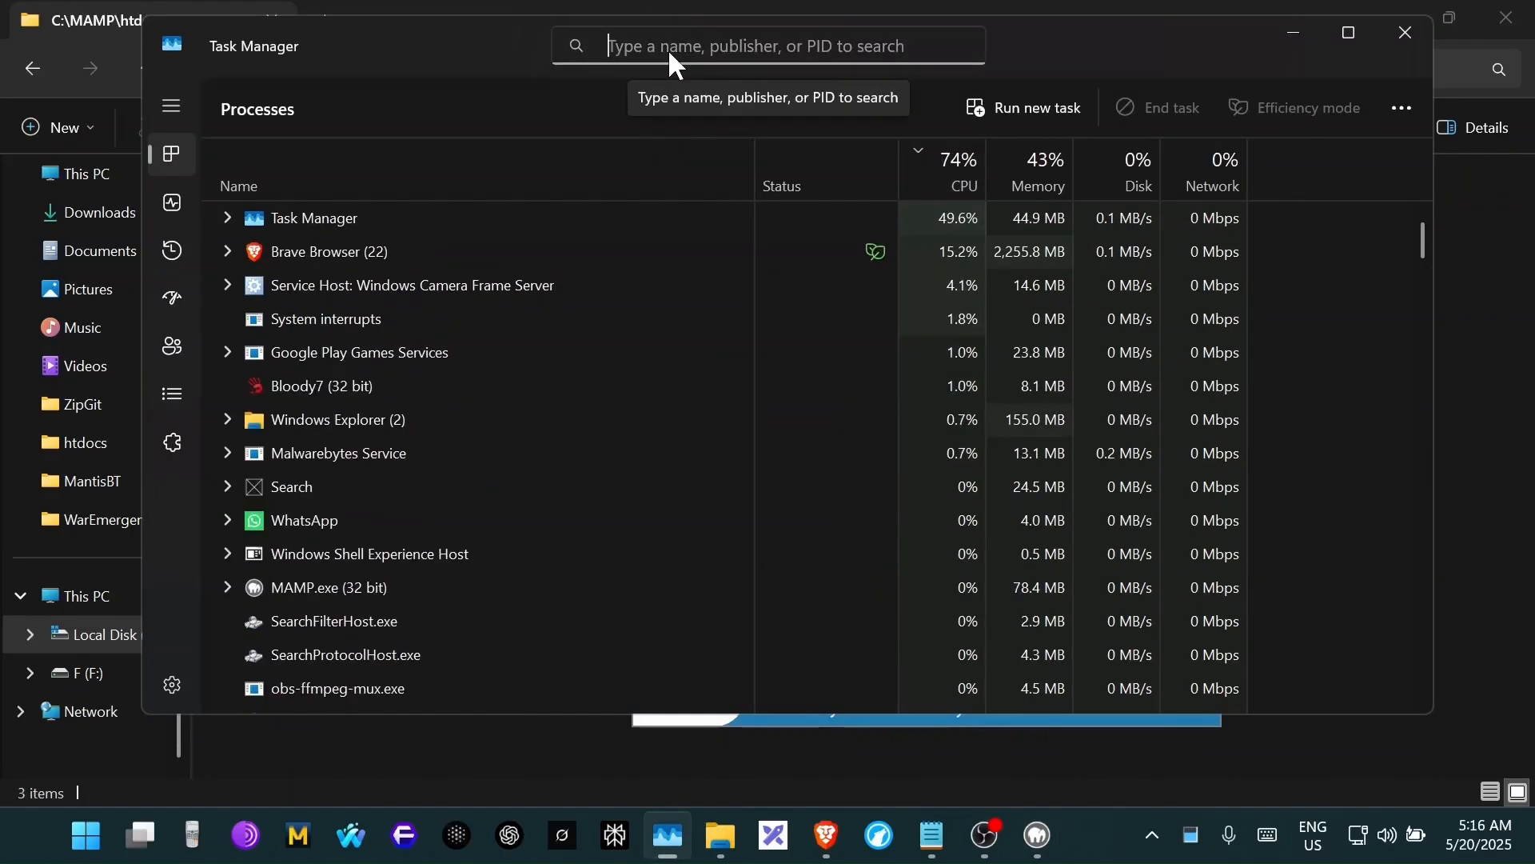
type("MAMP")
right_click(345, 217)
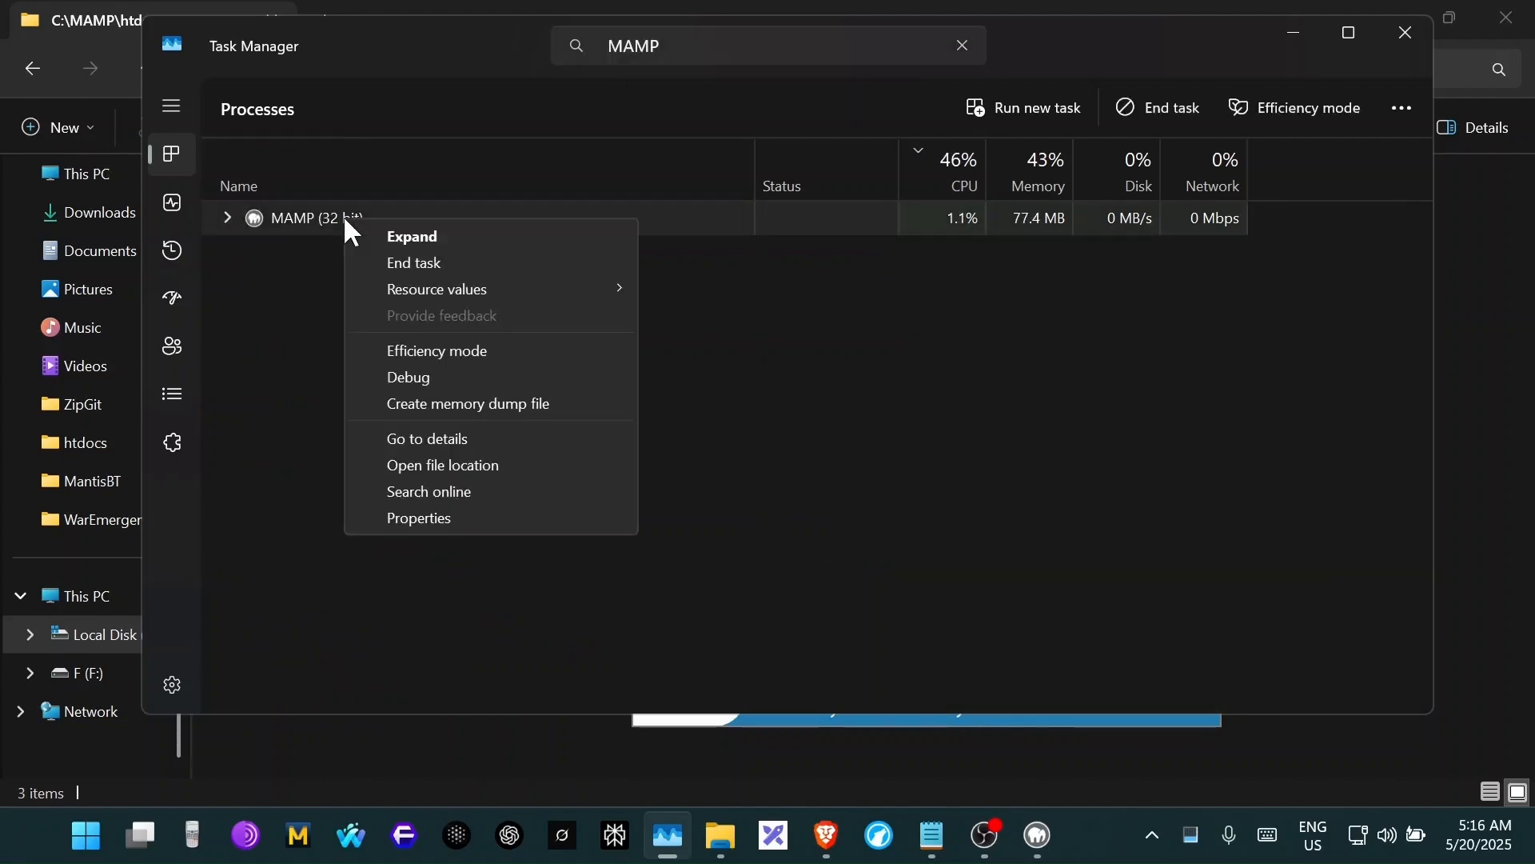
left_click(413, 262)
- Search for mysql and end the mysqld.exe process
left_click(692, 44)
key("BackSpace")
key("BackSpace")
key("BackSpace")
key("BackSpace")
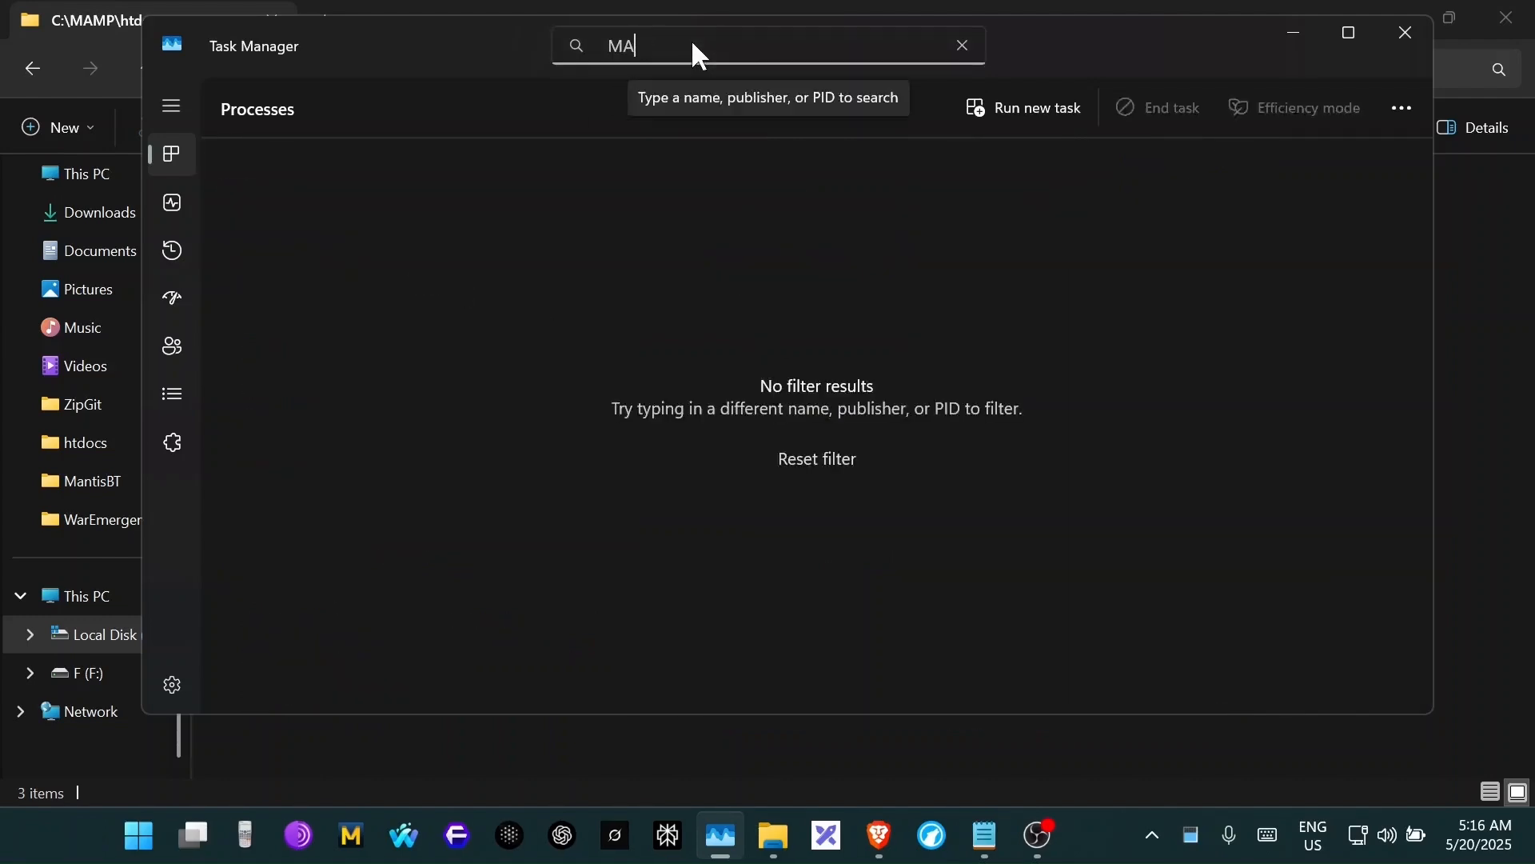
type("apache")
key("BackSpace")
key("BackSpace")
key("BackSpace")
key("BackSpace")
key("BackSpace")
key("BackSpace")
type("mys")
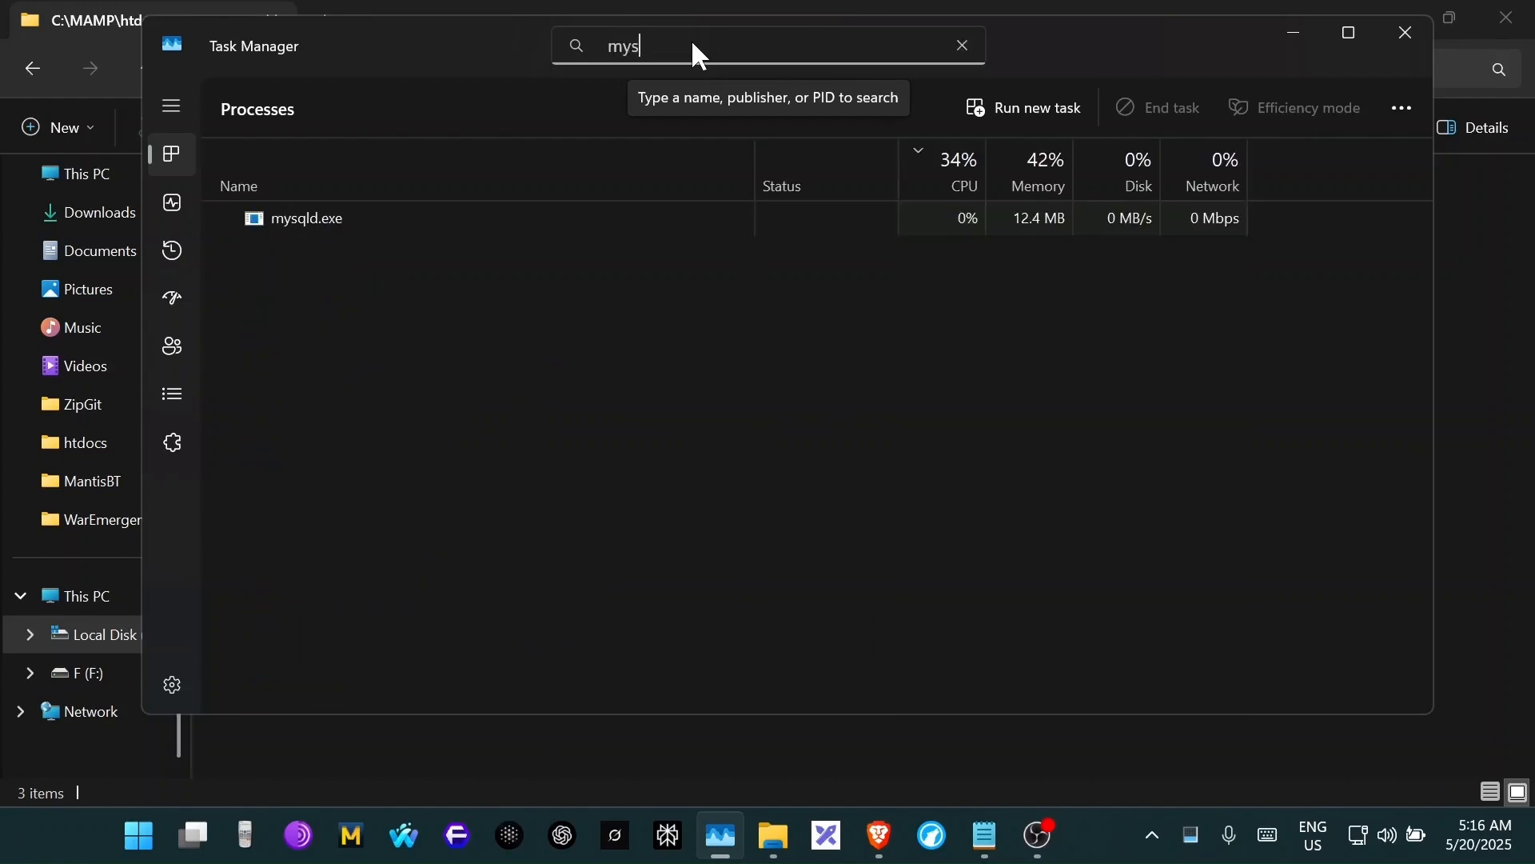
type("ql")
right_click(304, 221)
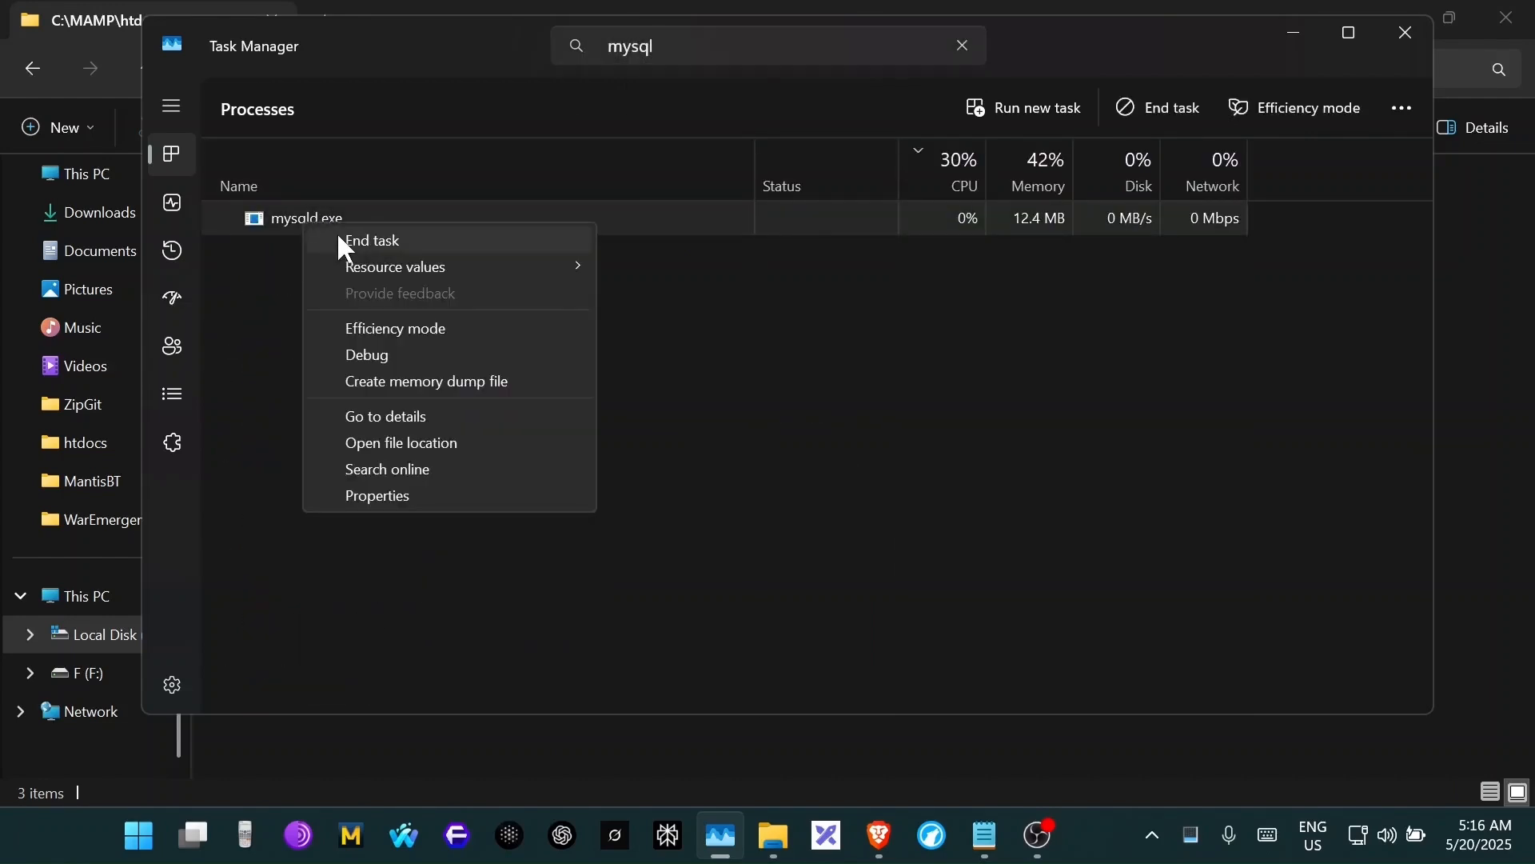
left_click(372, 240)
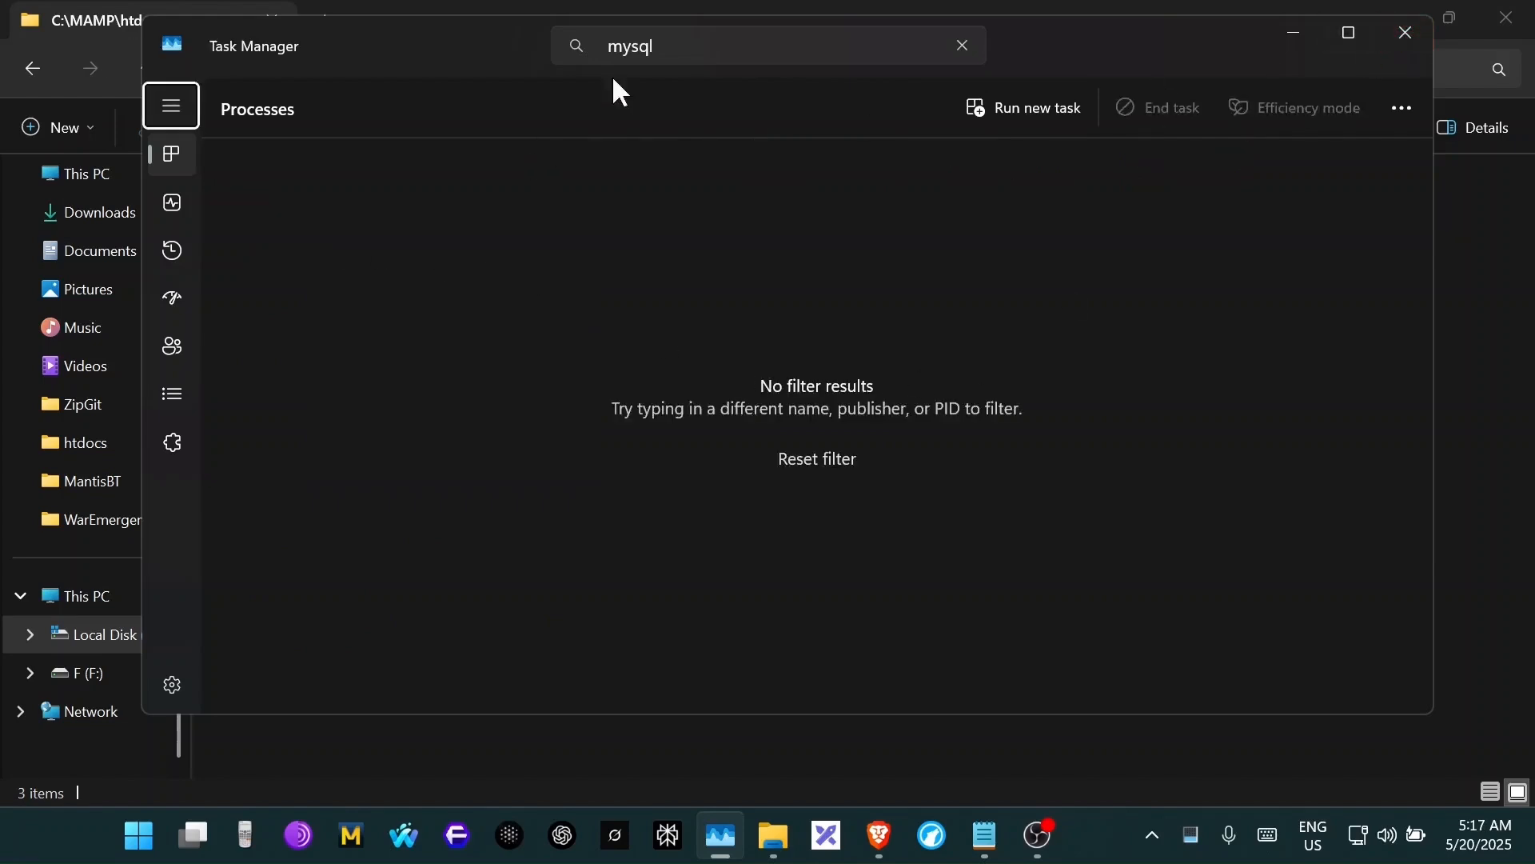
- Search for apache and end the Apache HTTP Server processes
left_click(687, 49)
key("BackSpace")
key("BackSpace")
key("BackSpace")
key("BackSpace")
key("BackSpace")
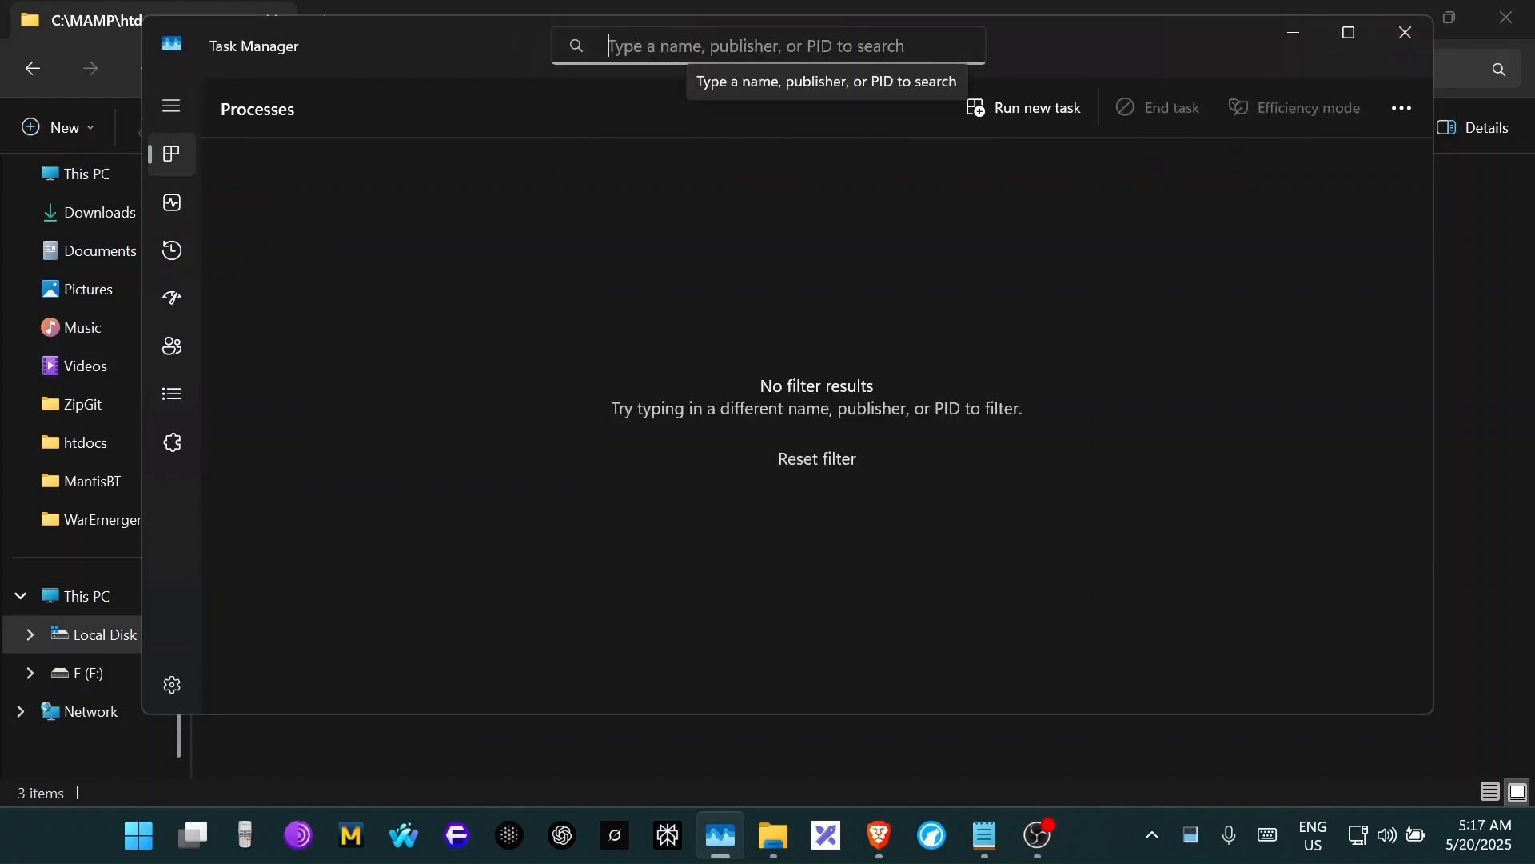
type("apache")
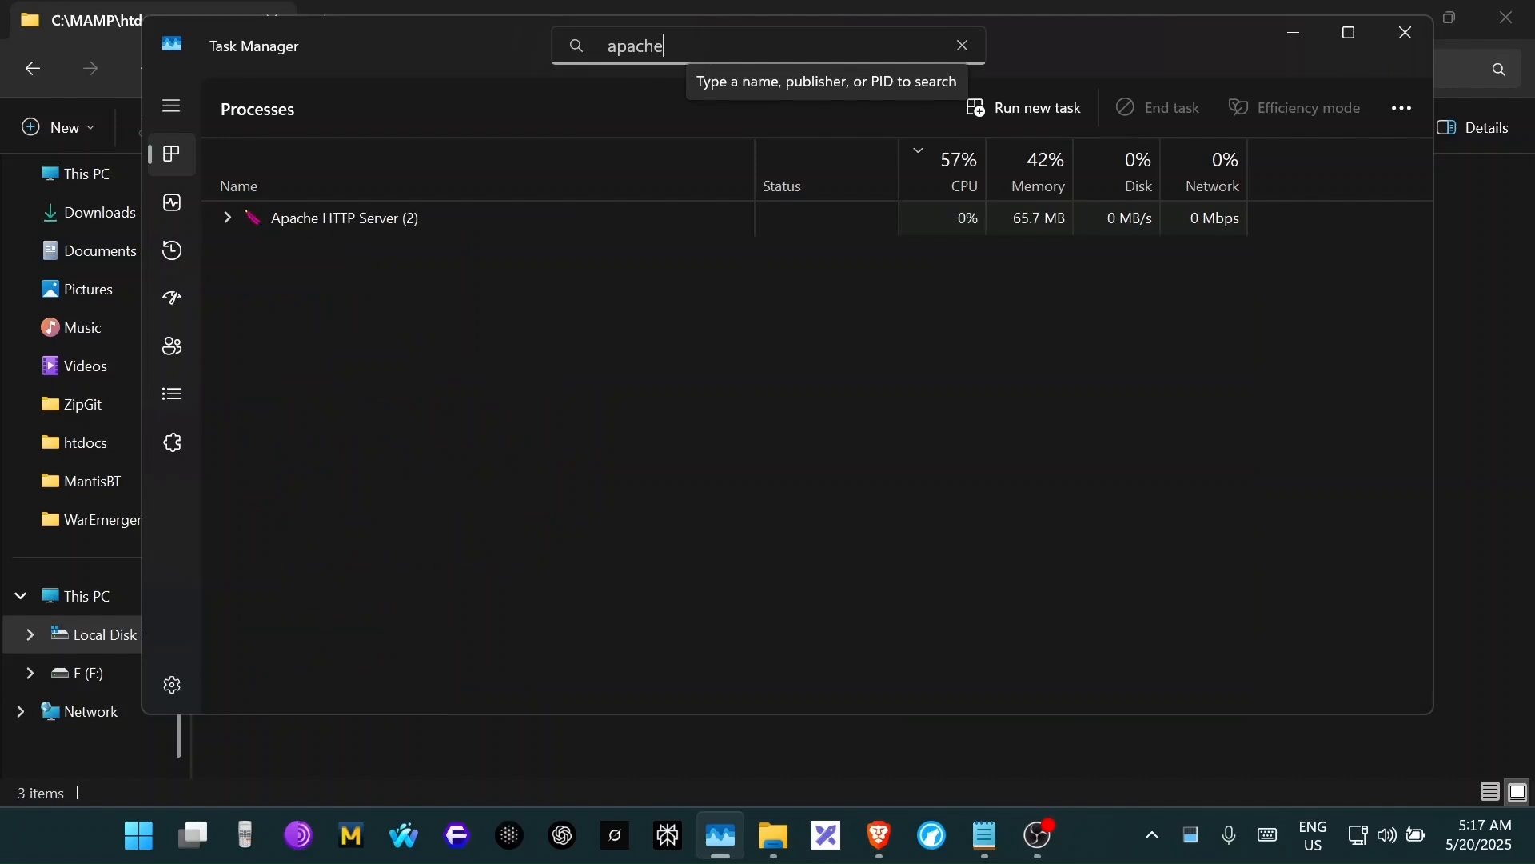
right_click(389, 215)
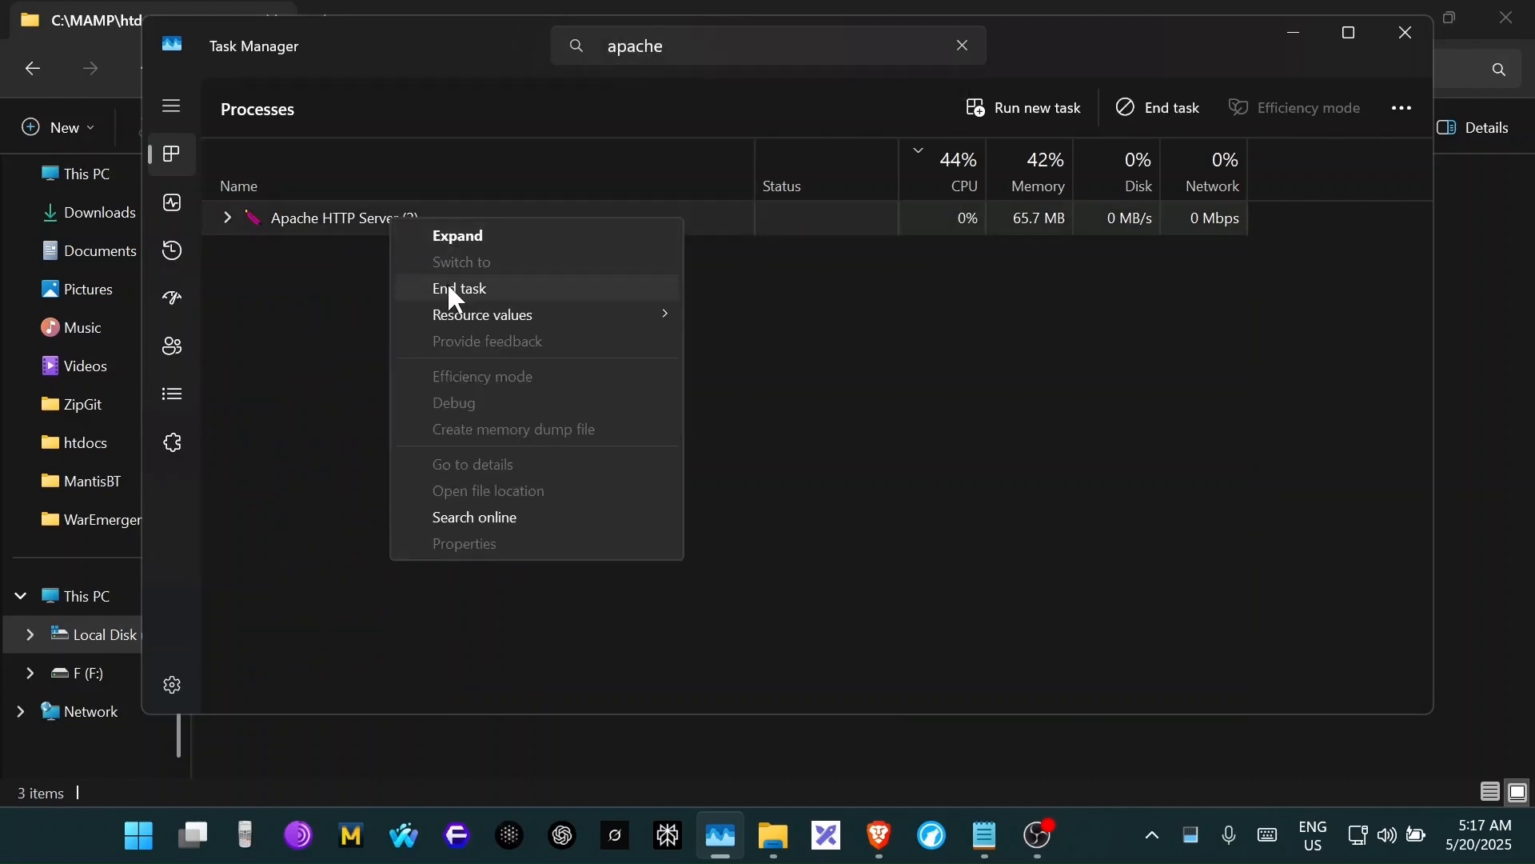
left_click(503, 289)
- Clear the search filter after checking MAMP and XAMP, then close Task Manager
left_click_drag(727, 48, 557, 49)
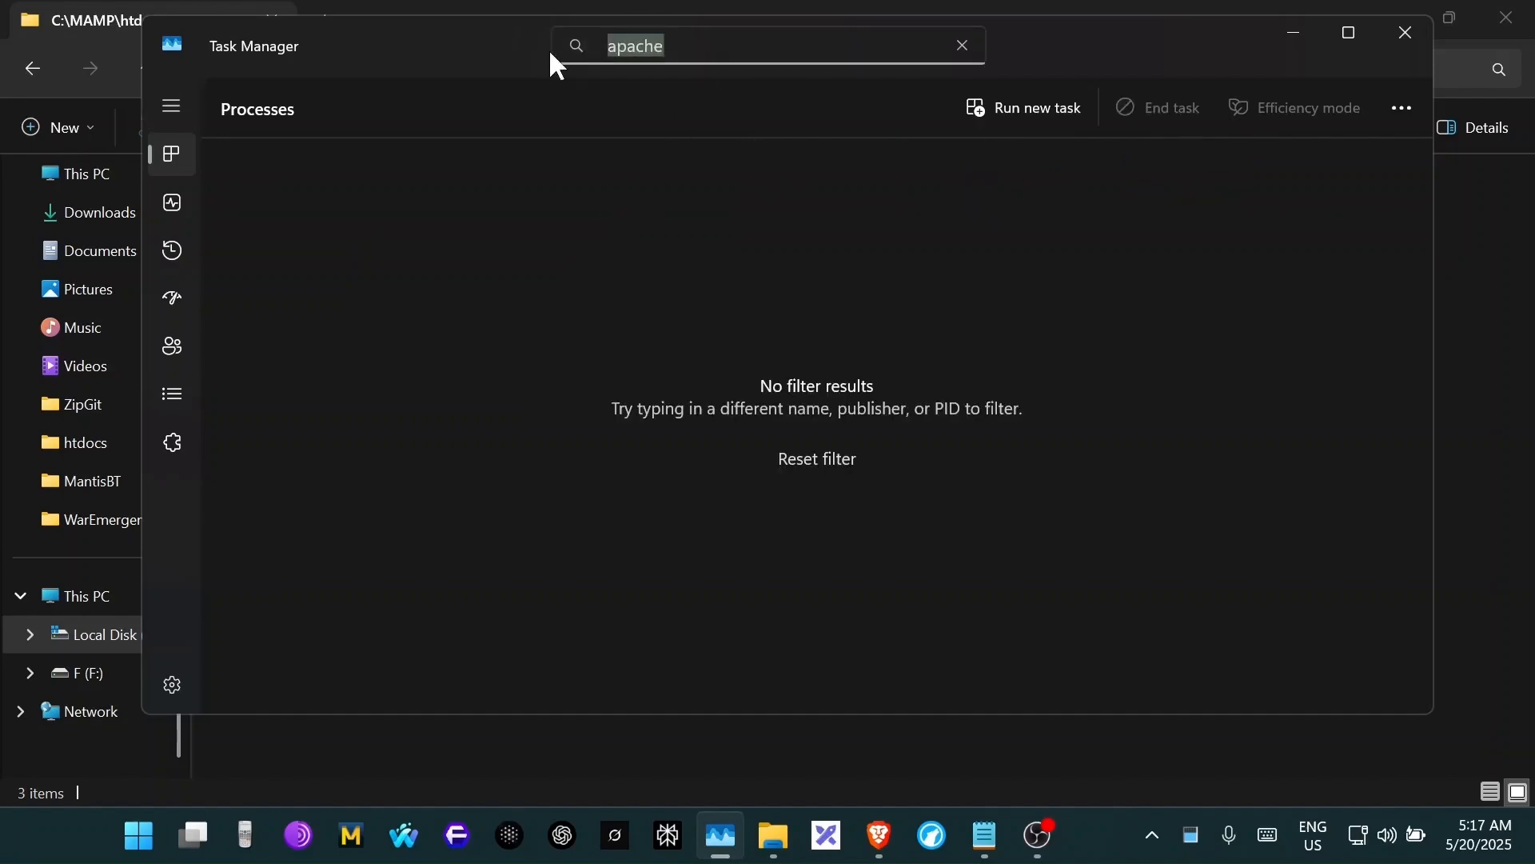
key("BackSpace")
type("MAMP")
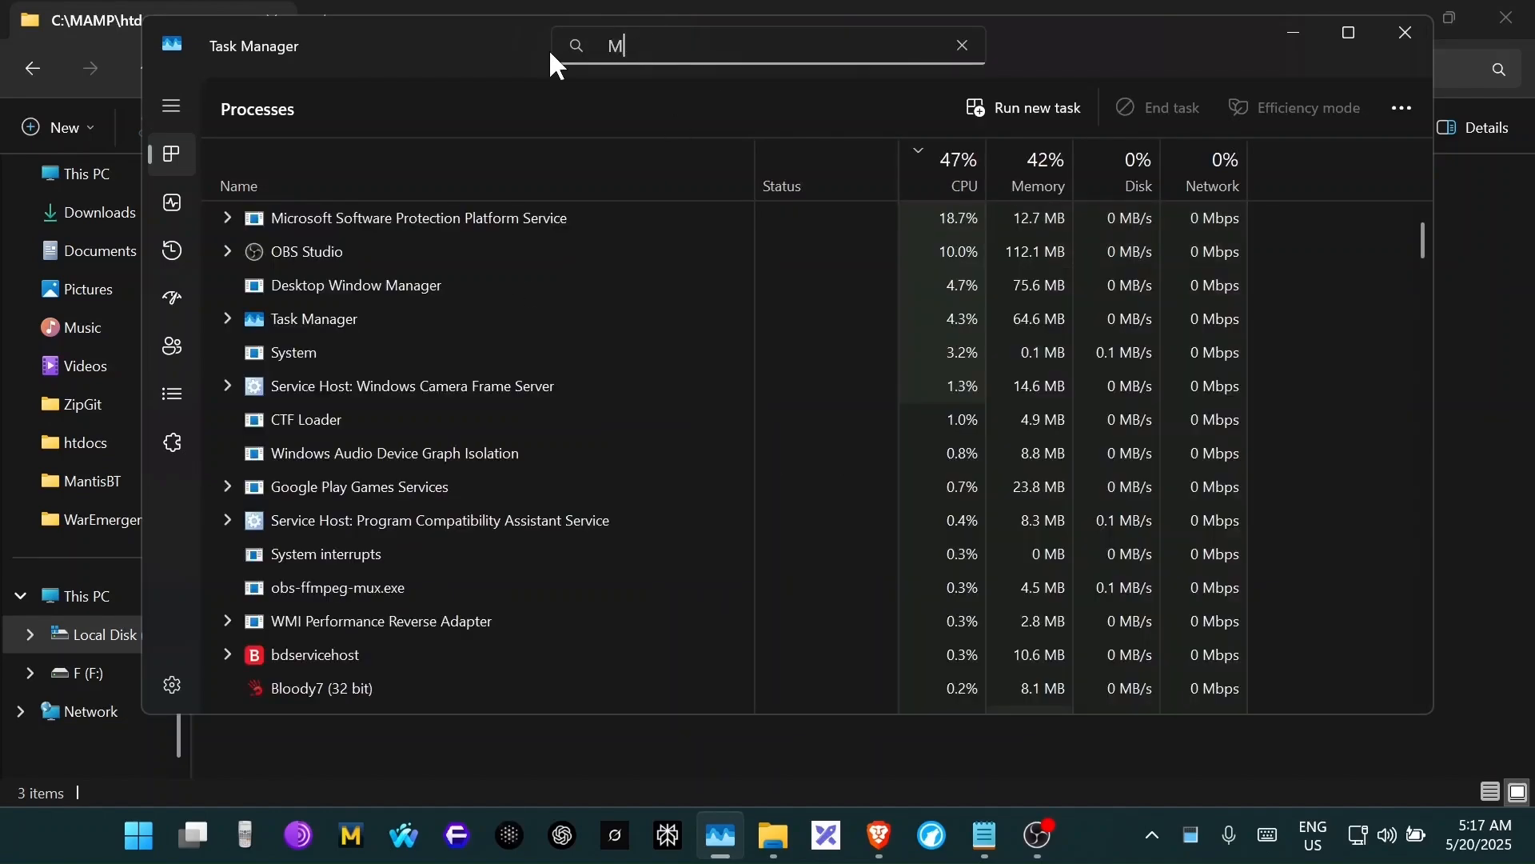
key("BackSpace")
key("BackSpace")
key("BackSpace")
key("BackSpace")
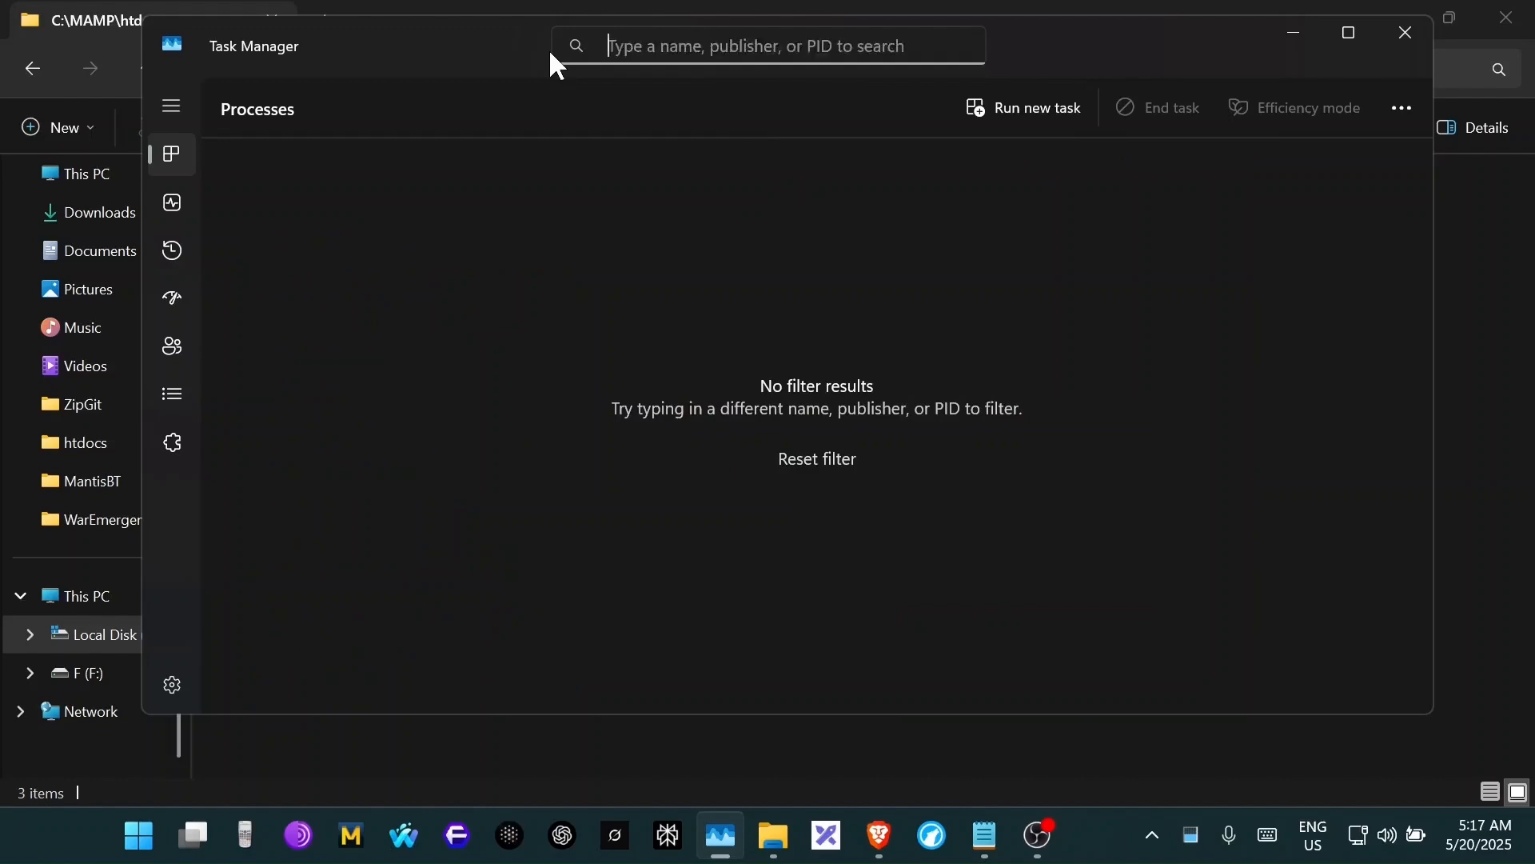
type("XAMP")
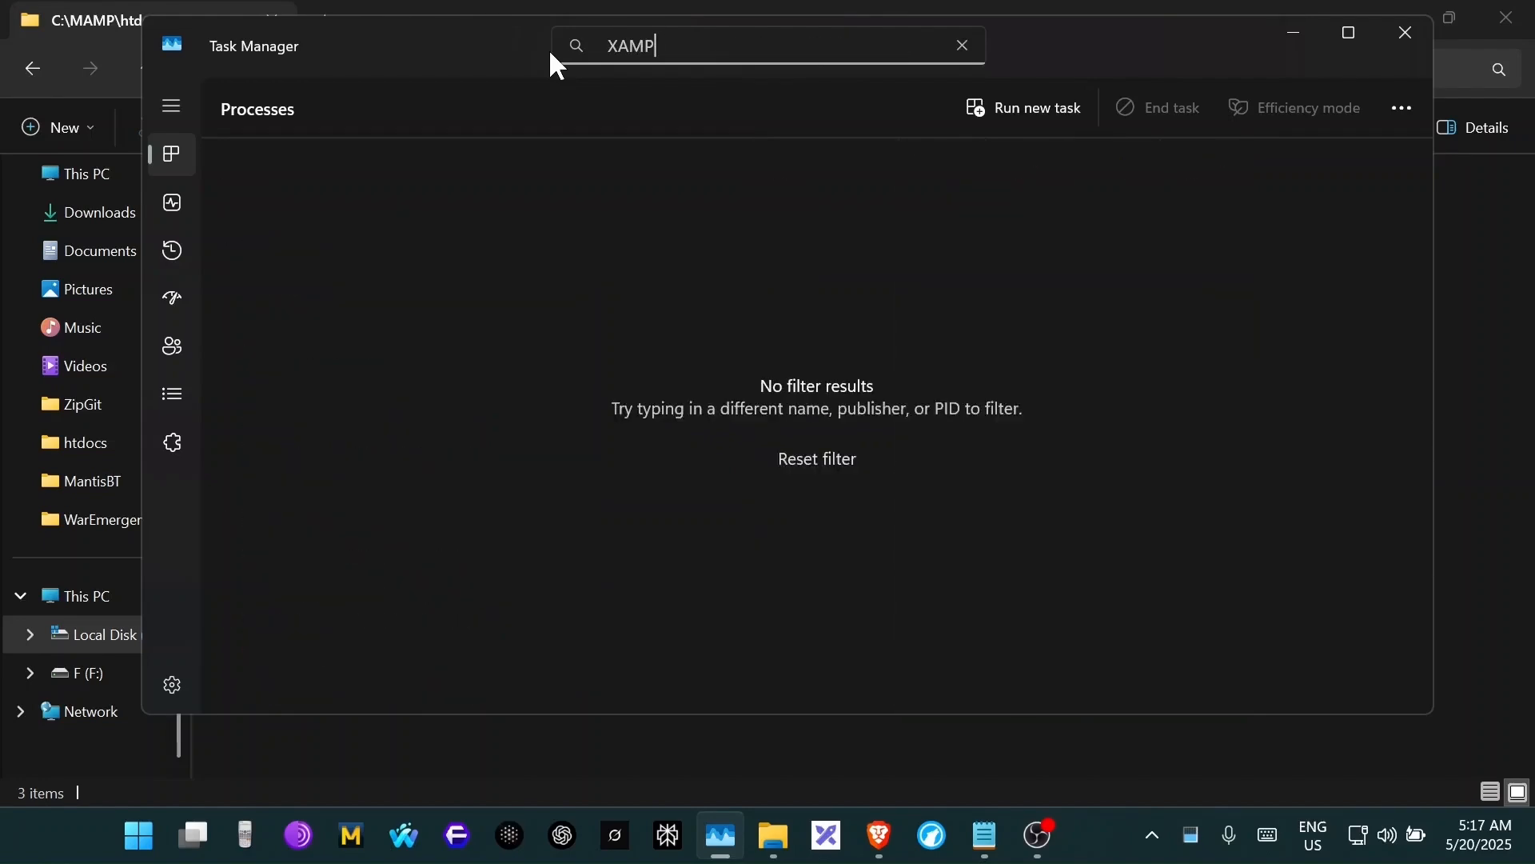
key("BackSpace")
key("BackSpace")
key("BackSpace")
key("BackSpace")
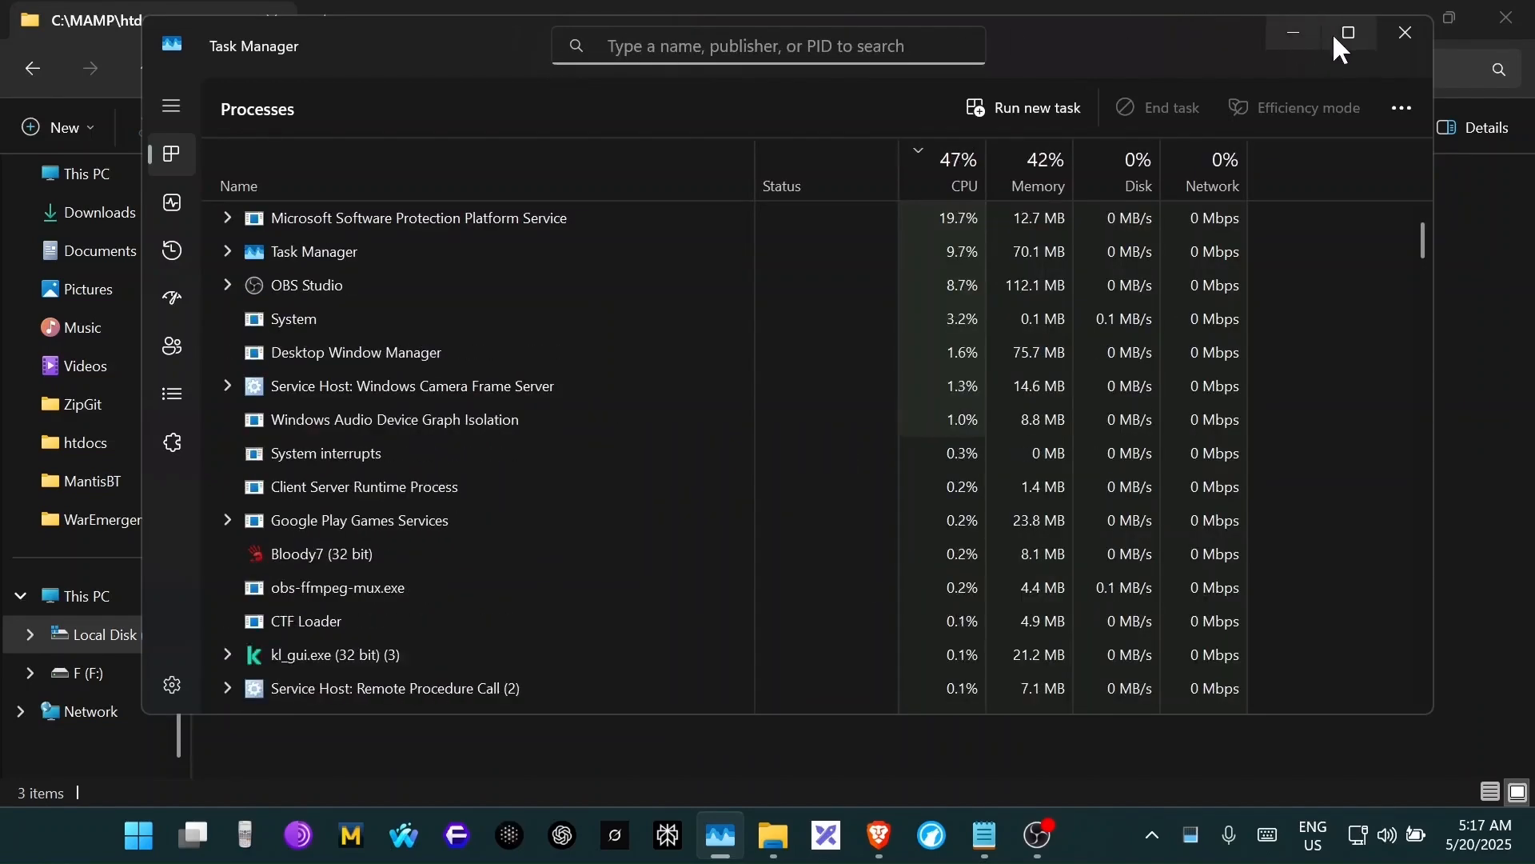
left_click(1408, 32)
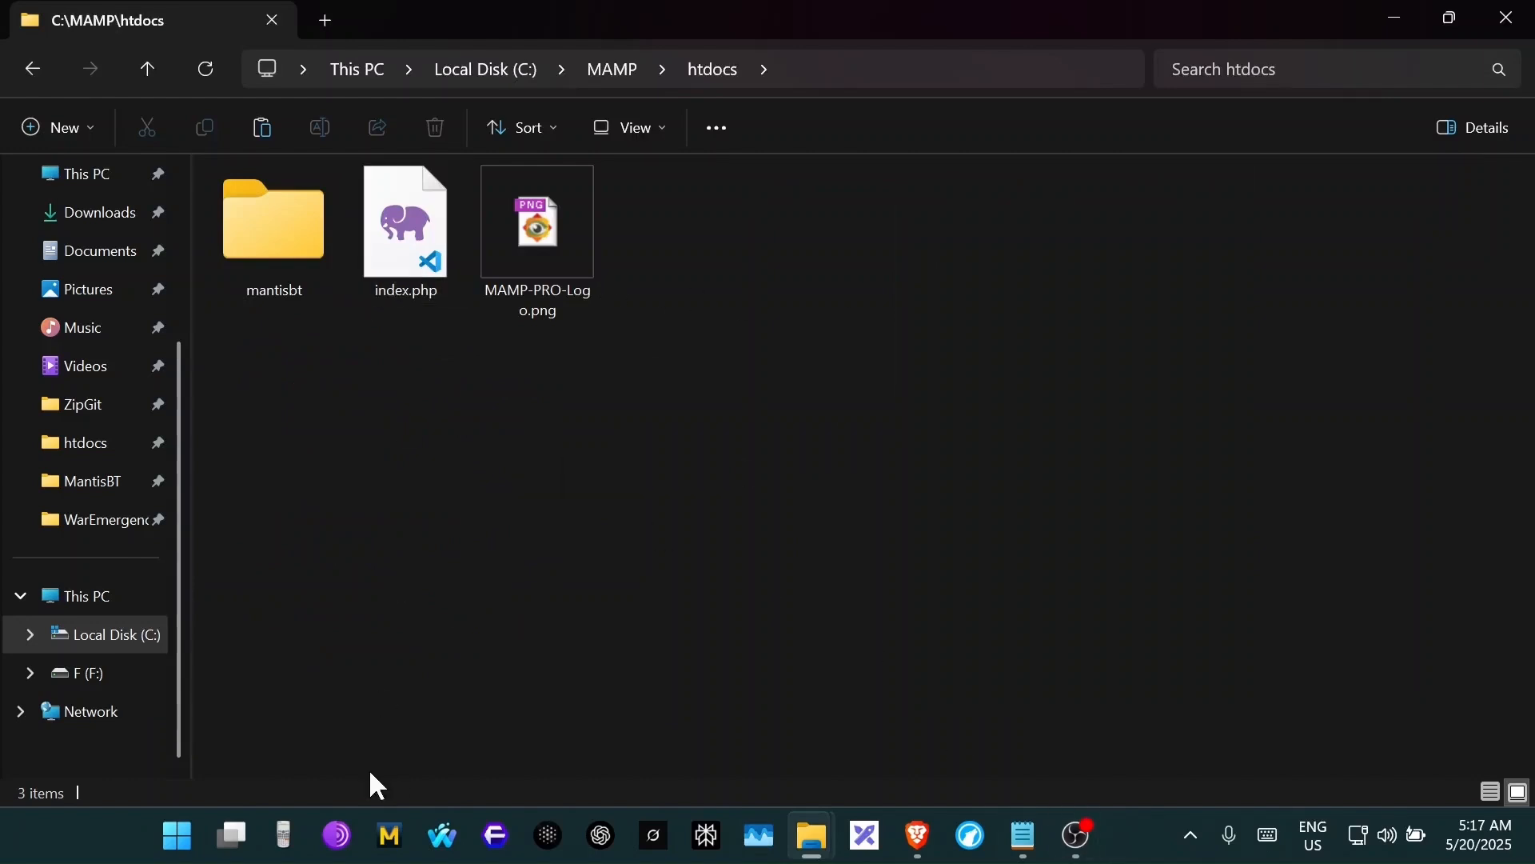
- Run MAMP as administrator from Start and move its window right
left_click(177, 837)
right_click(530, 631)
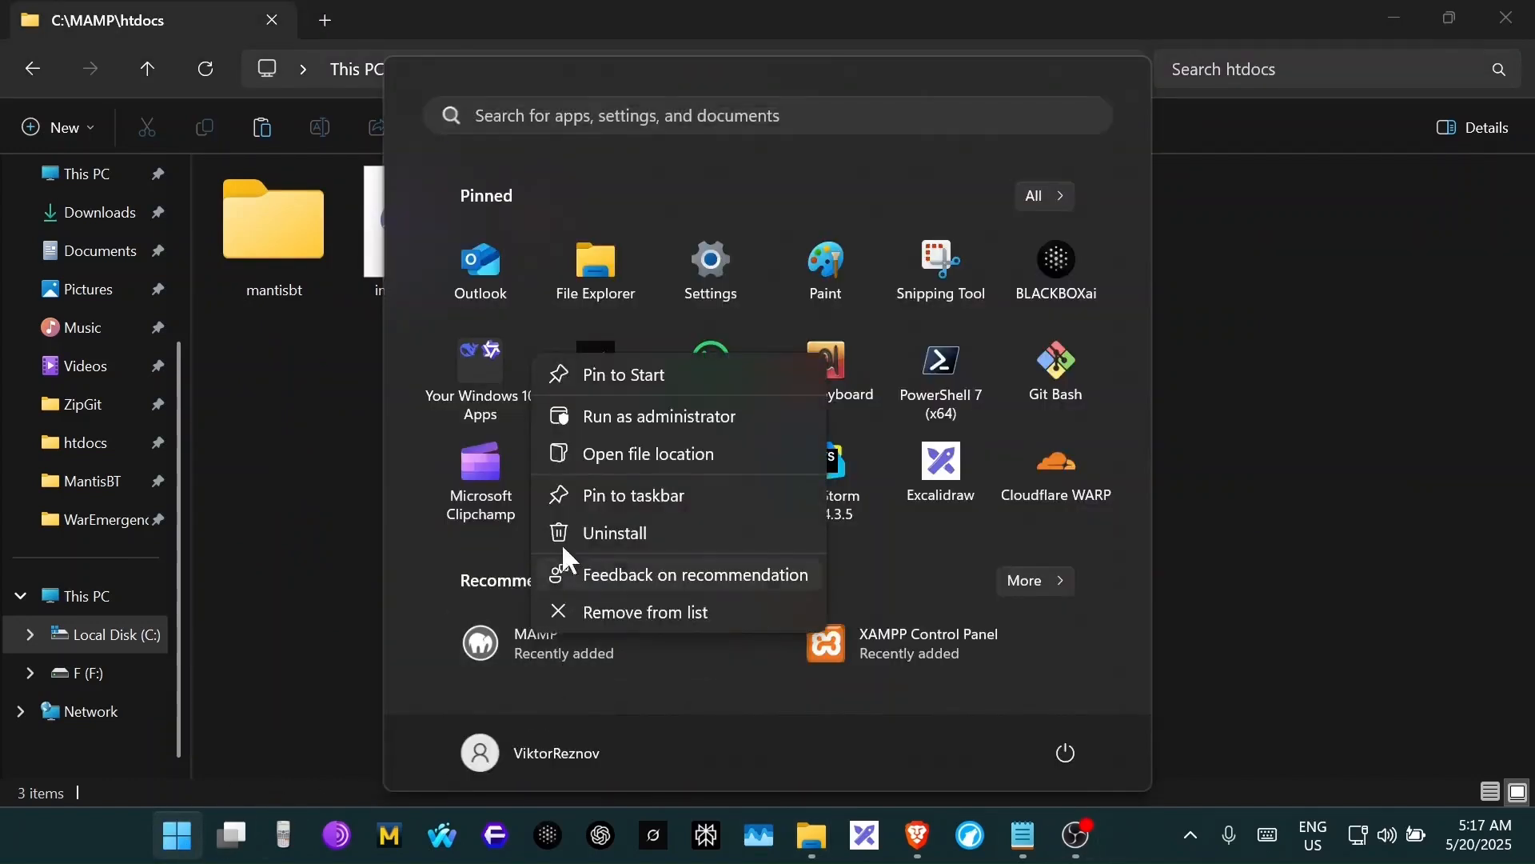
left_click(615, 418)
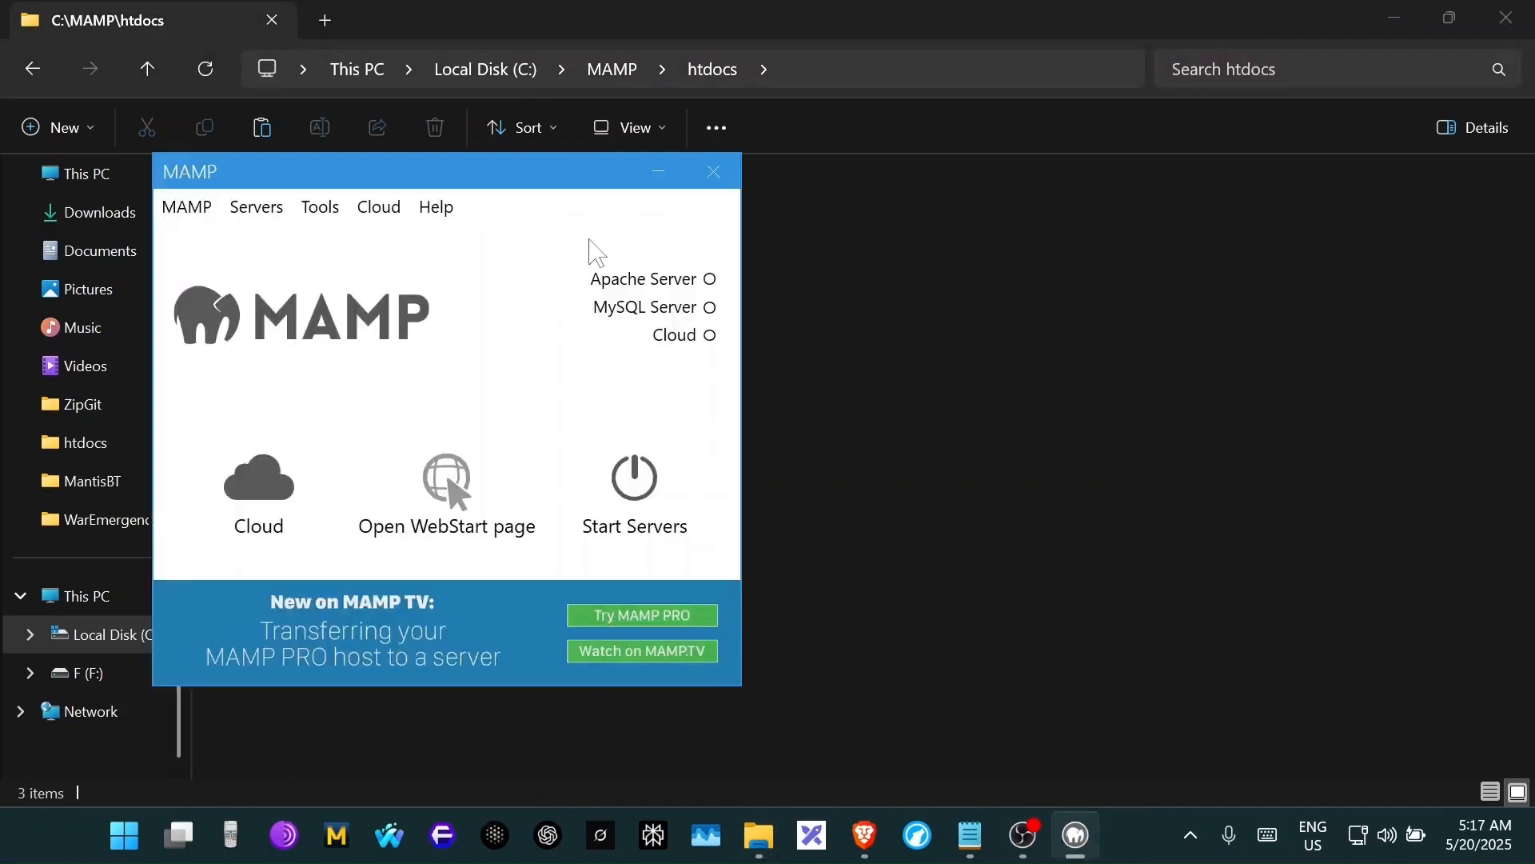
left_click_drag(589, 178, 1000, 222)
- Review MAMP Preferences' Ports, Web Server and Cloud settings, then accept with OK
left_click(592, 239)
left_click(632, 271)
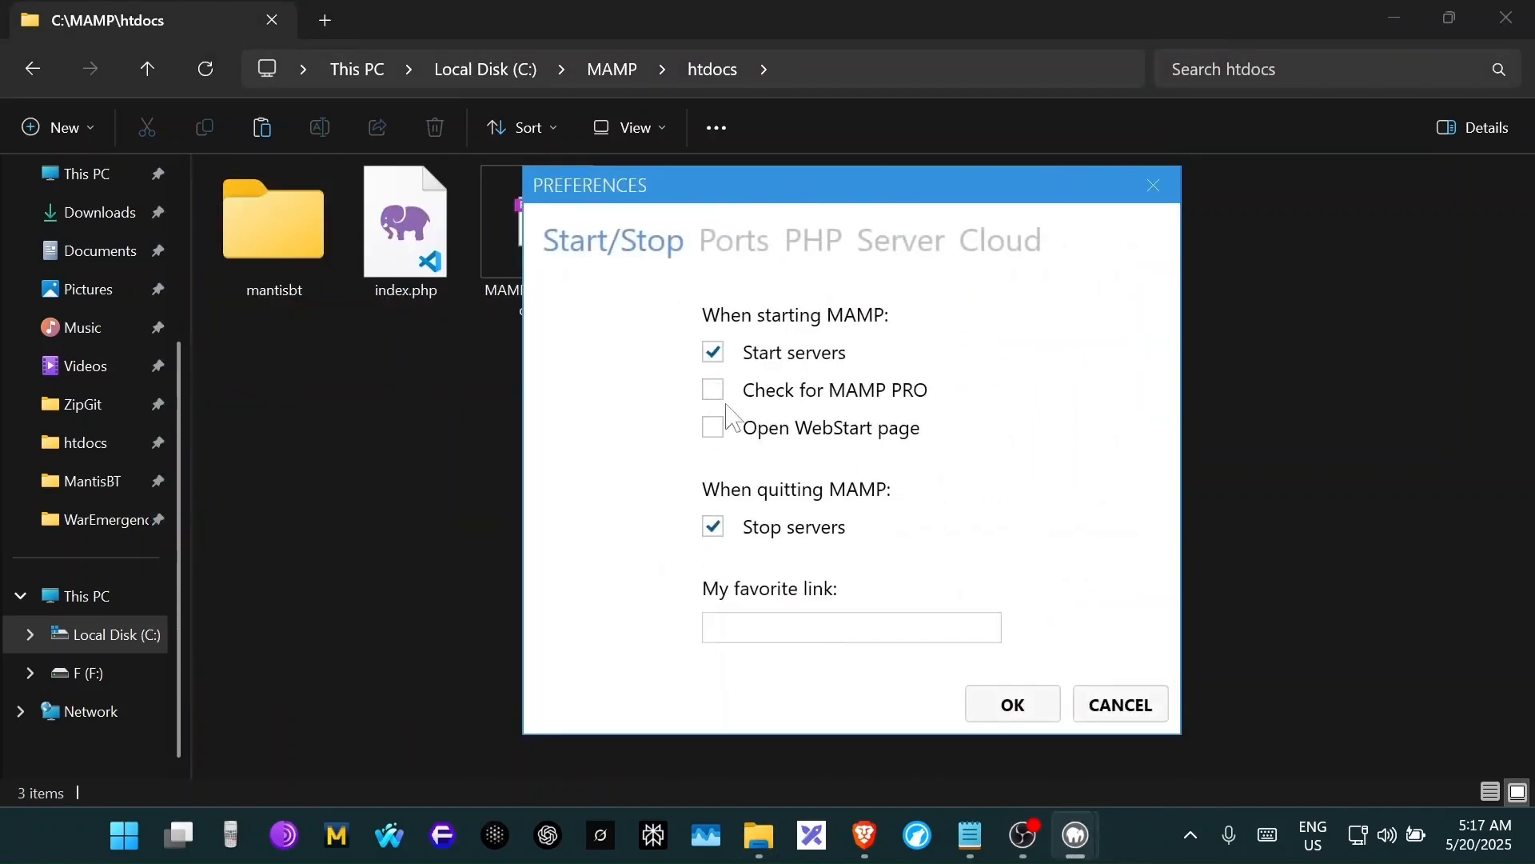
left_click(711, 244)
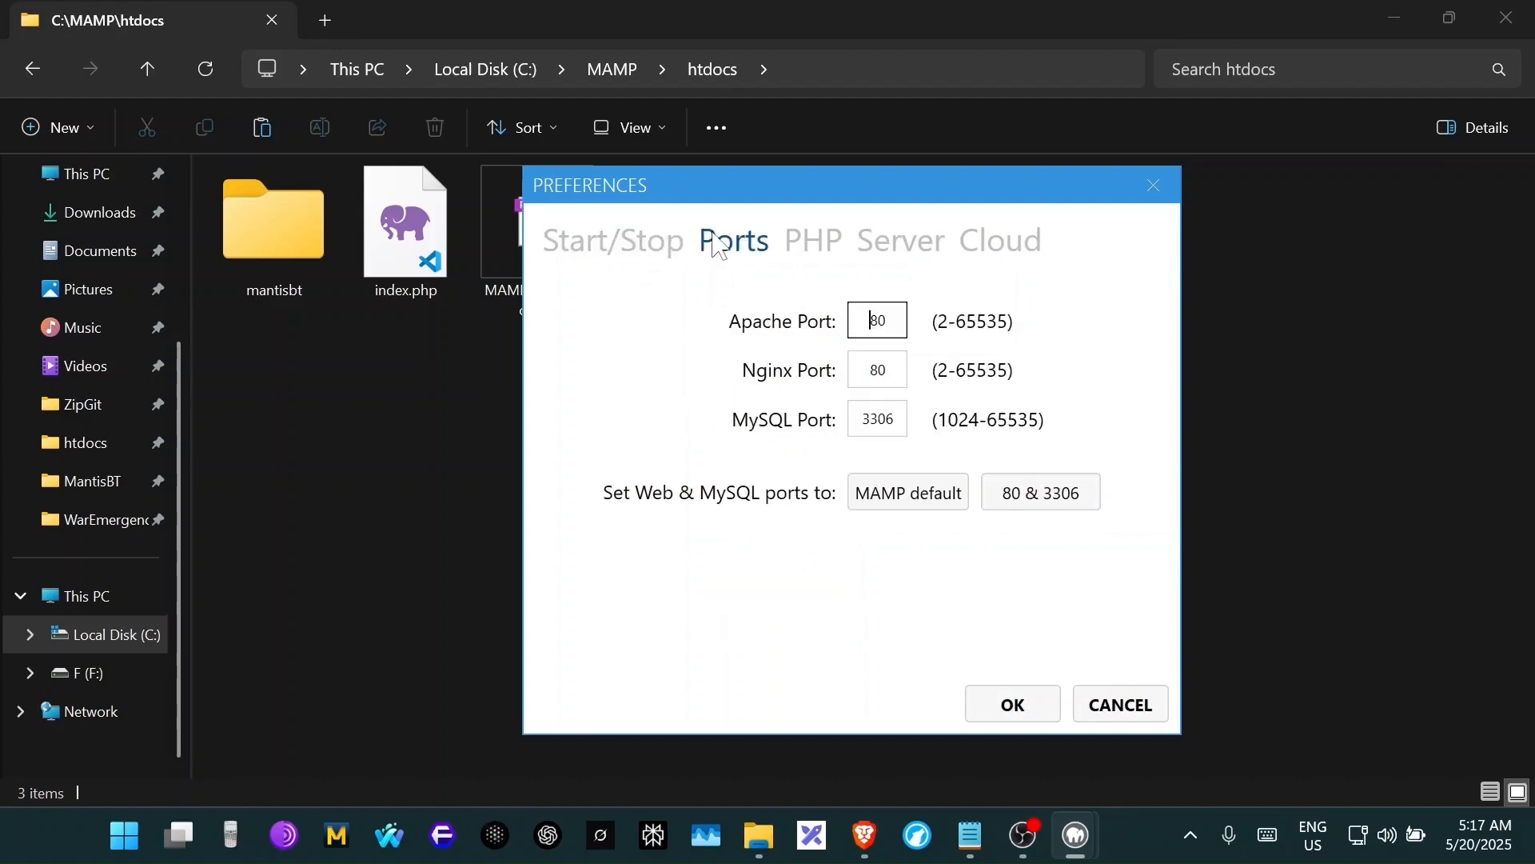
left_click(892, 258)
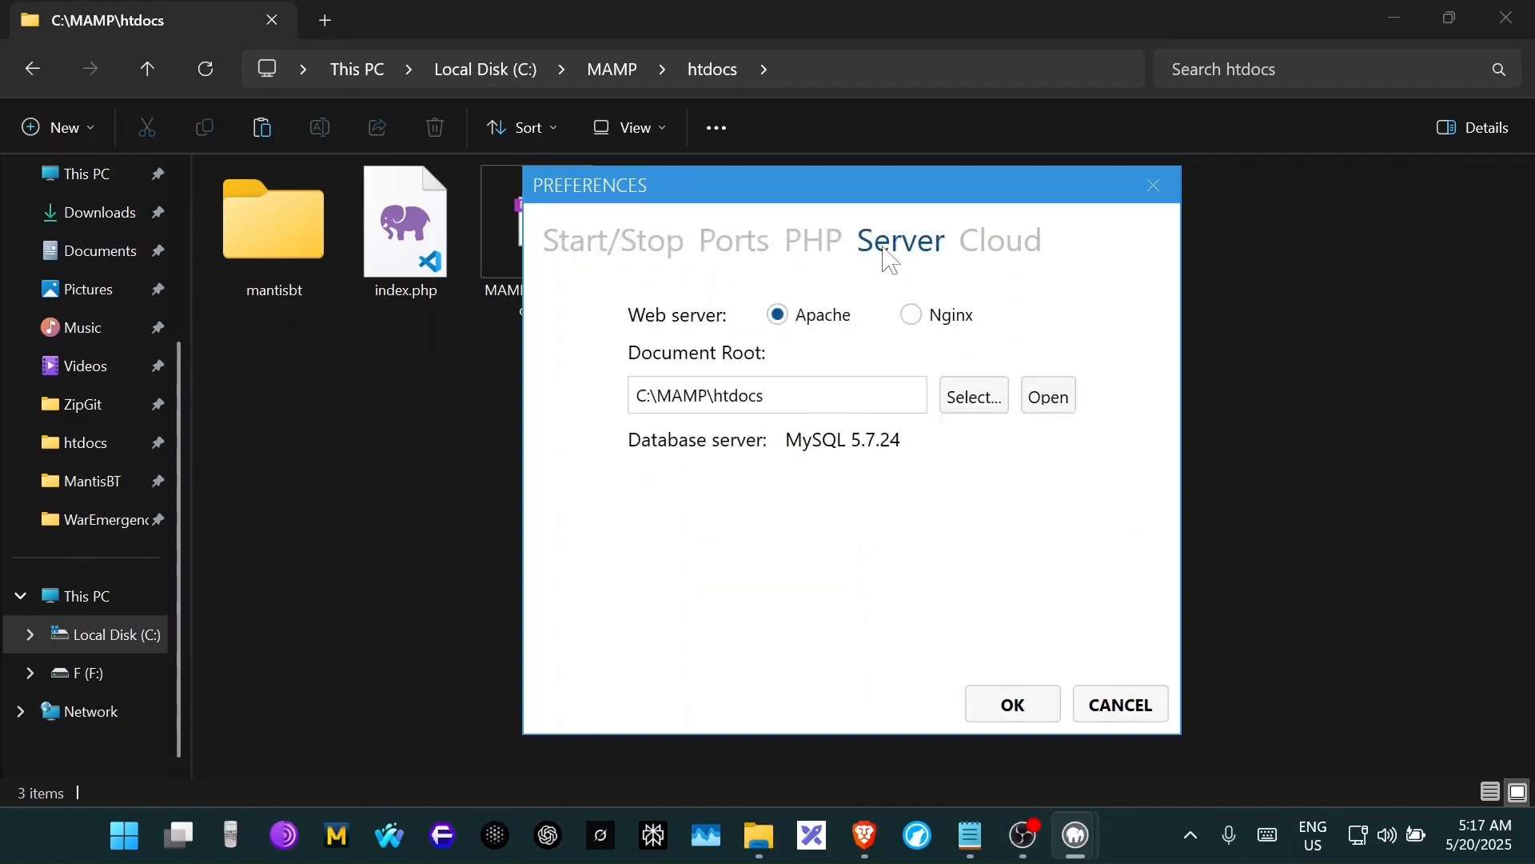
left_click(1025, 264)
left_click(1040, 714)
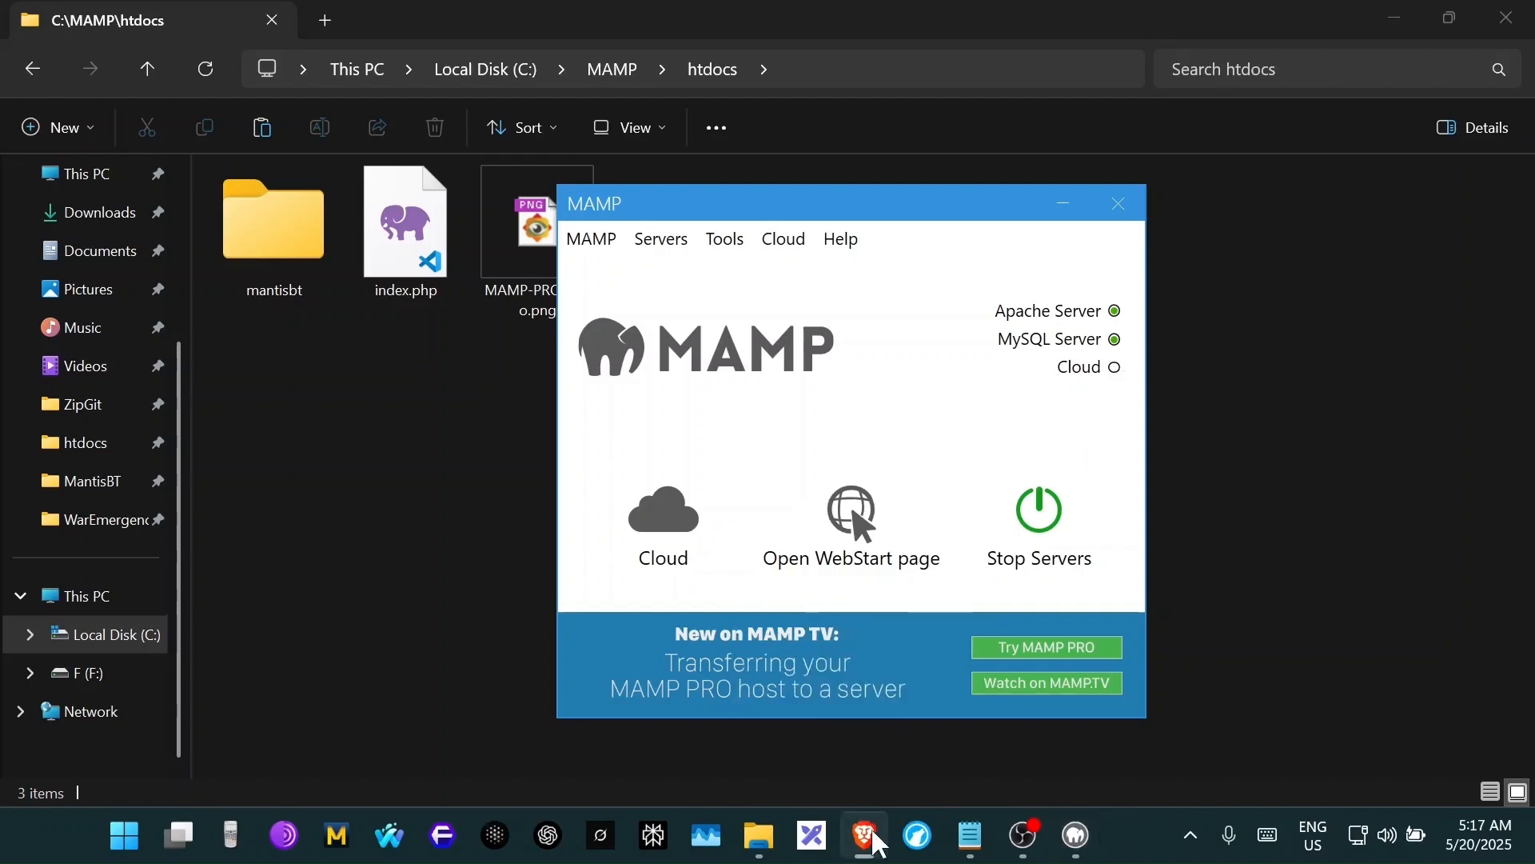
- Bring the Brave window with the MantisBT download page back to the front
right_click(866, 836)
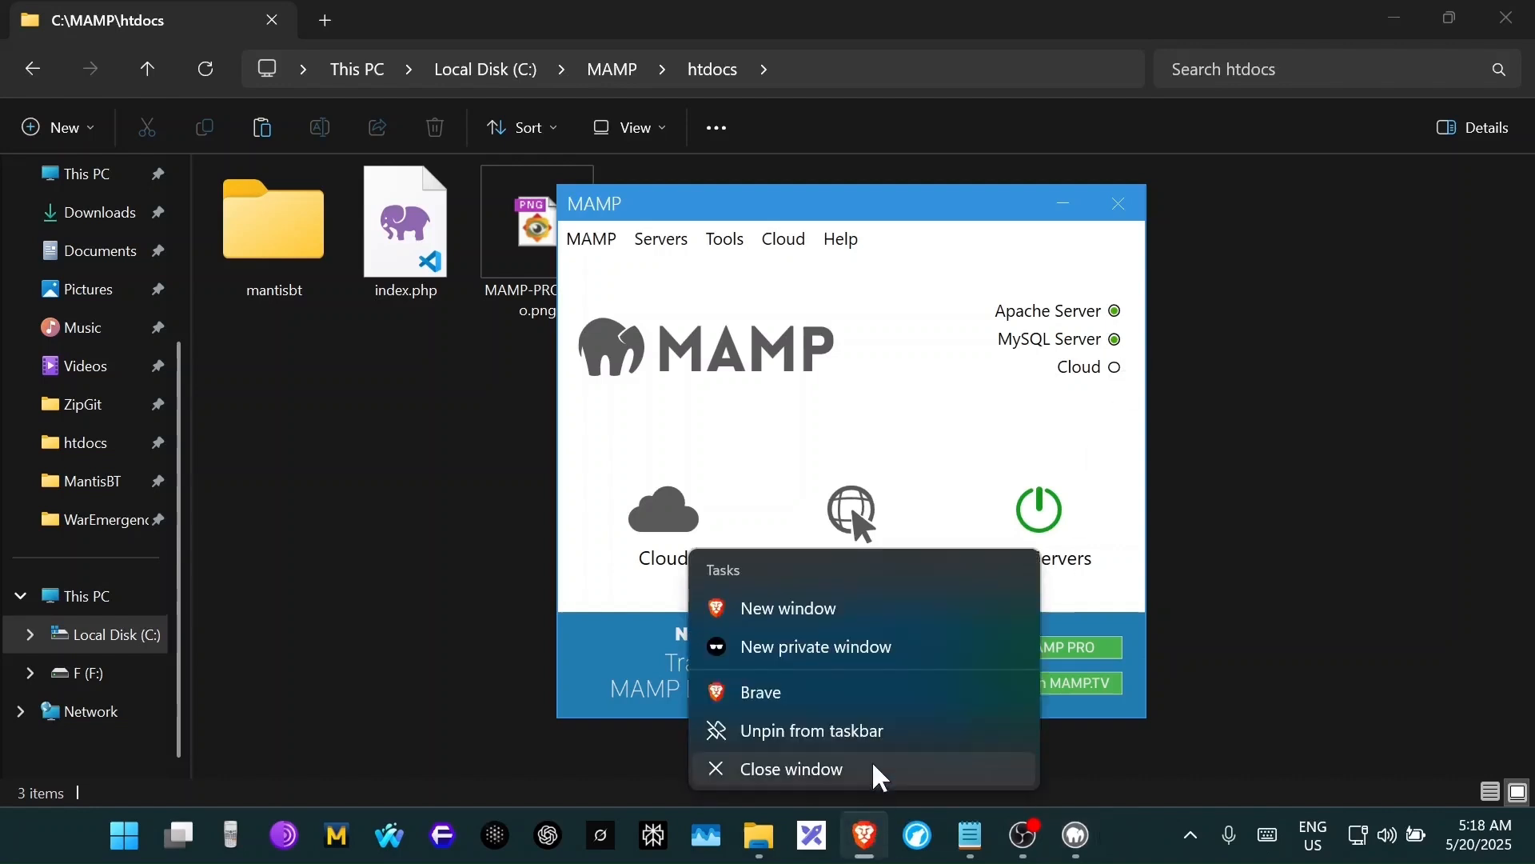
left_click(901, 649)
mouse_move(880, 832)
left_click(780, 629)
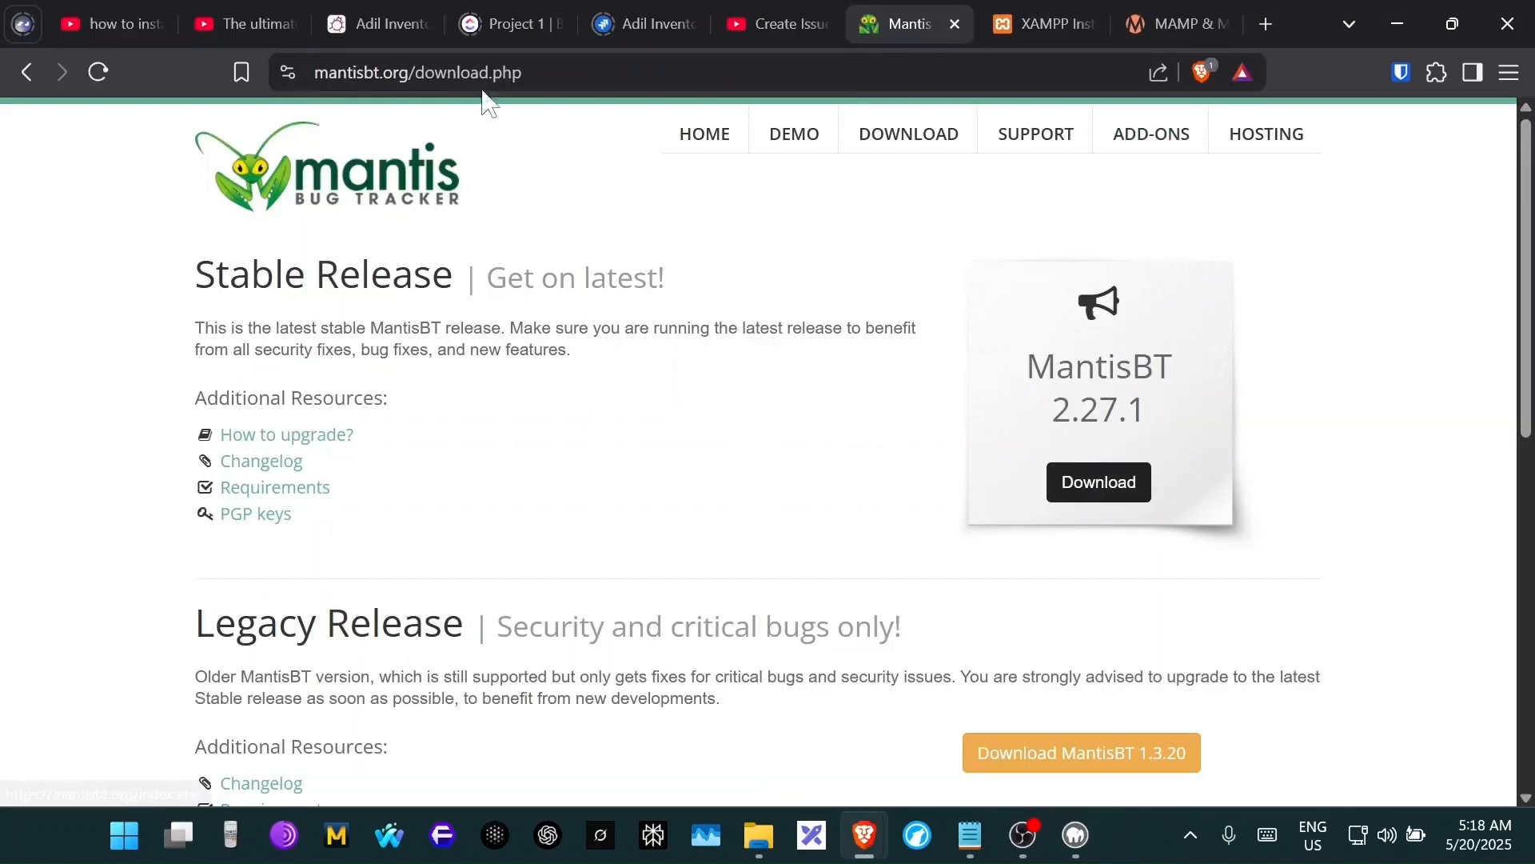
left_click(320, 73)
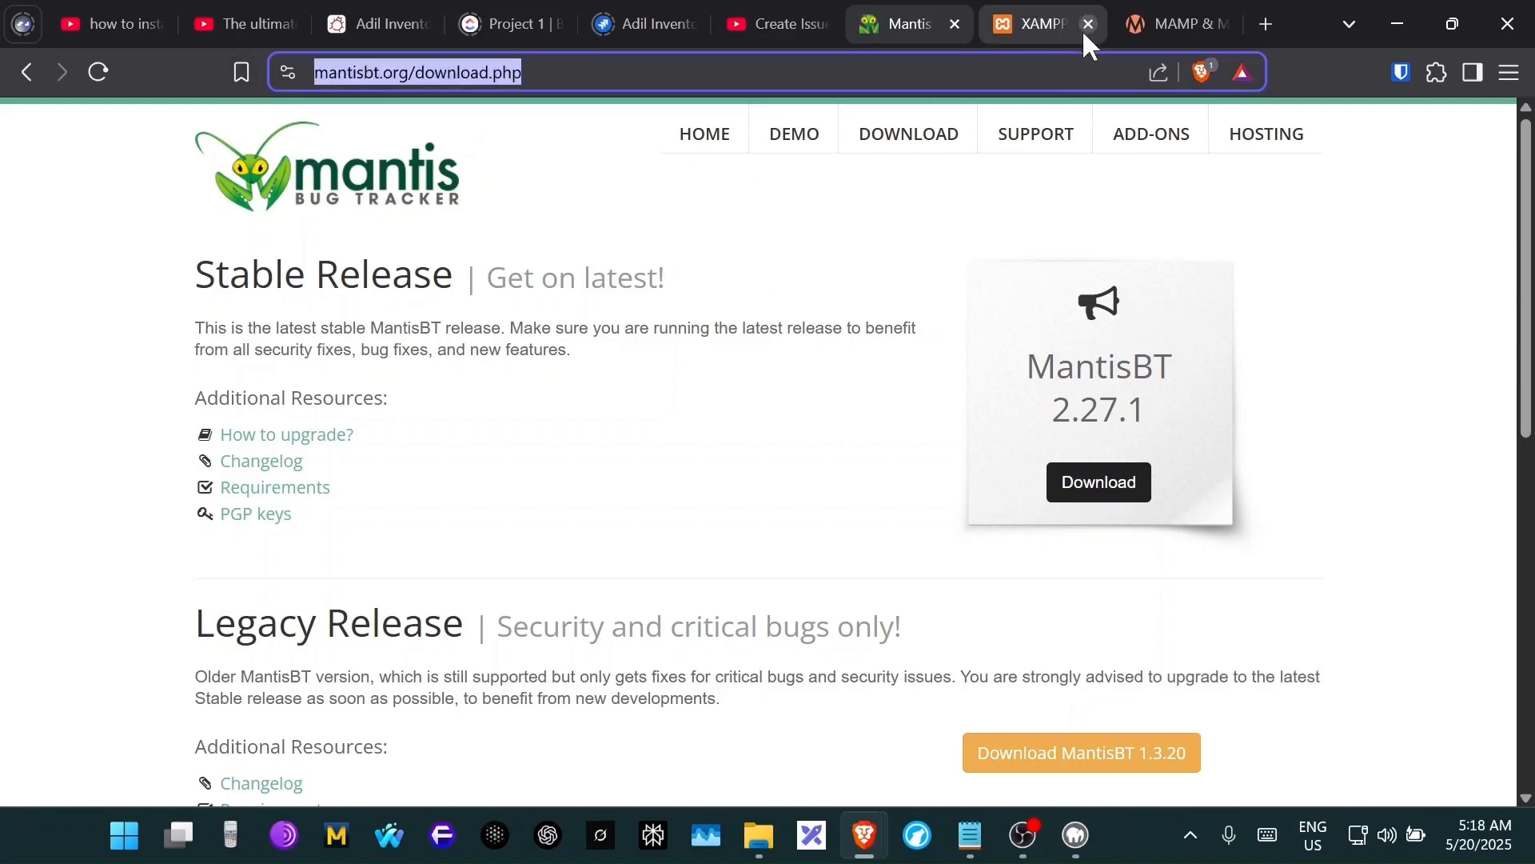
left_click(1015, 24)
key("ctrl+Tab")
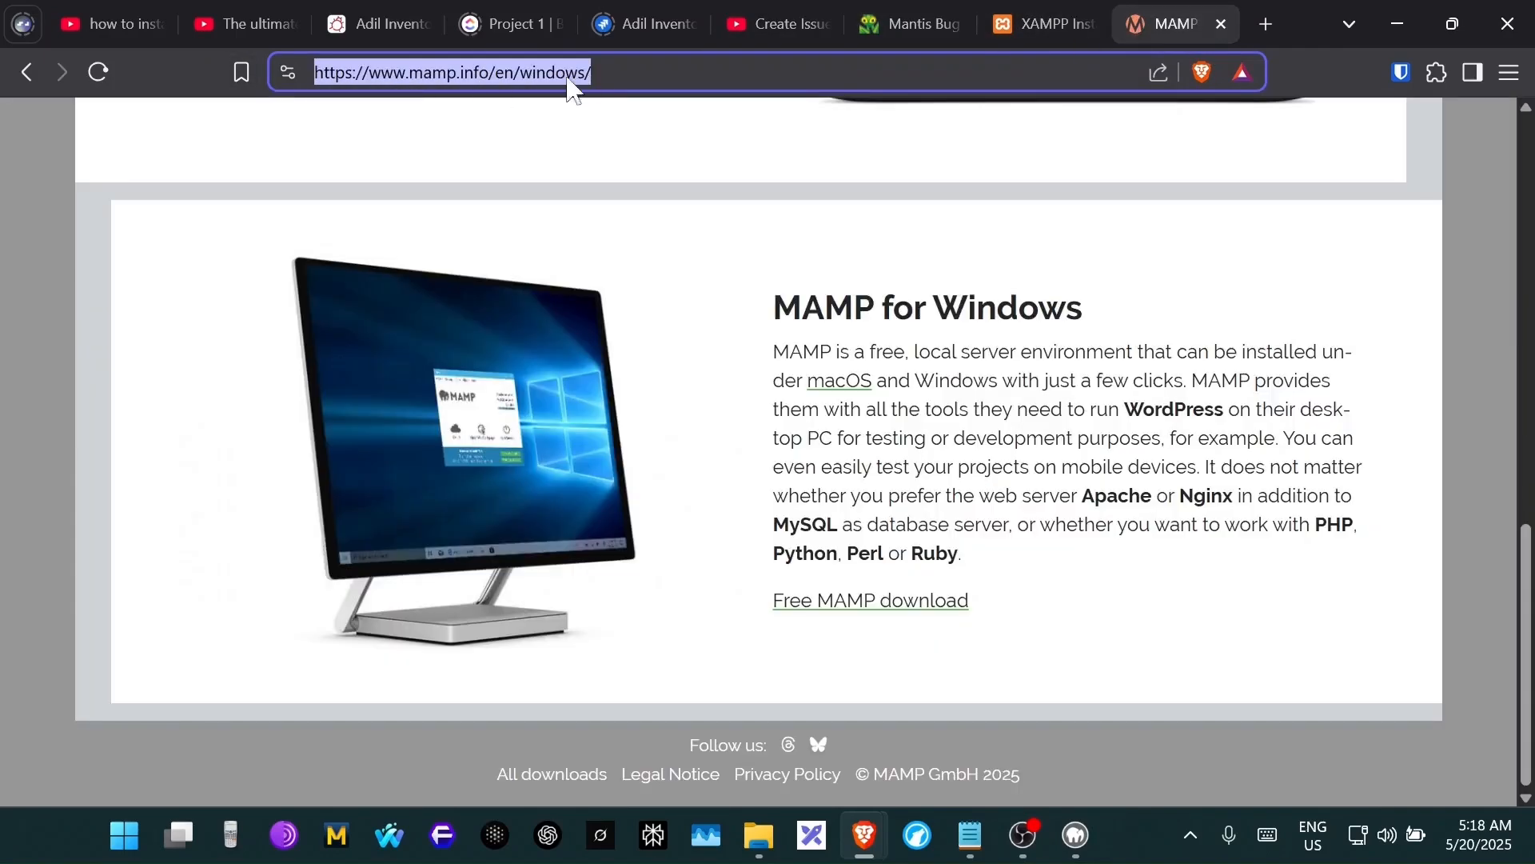
left_click(910, 24)
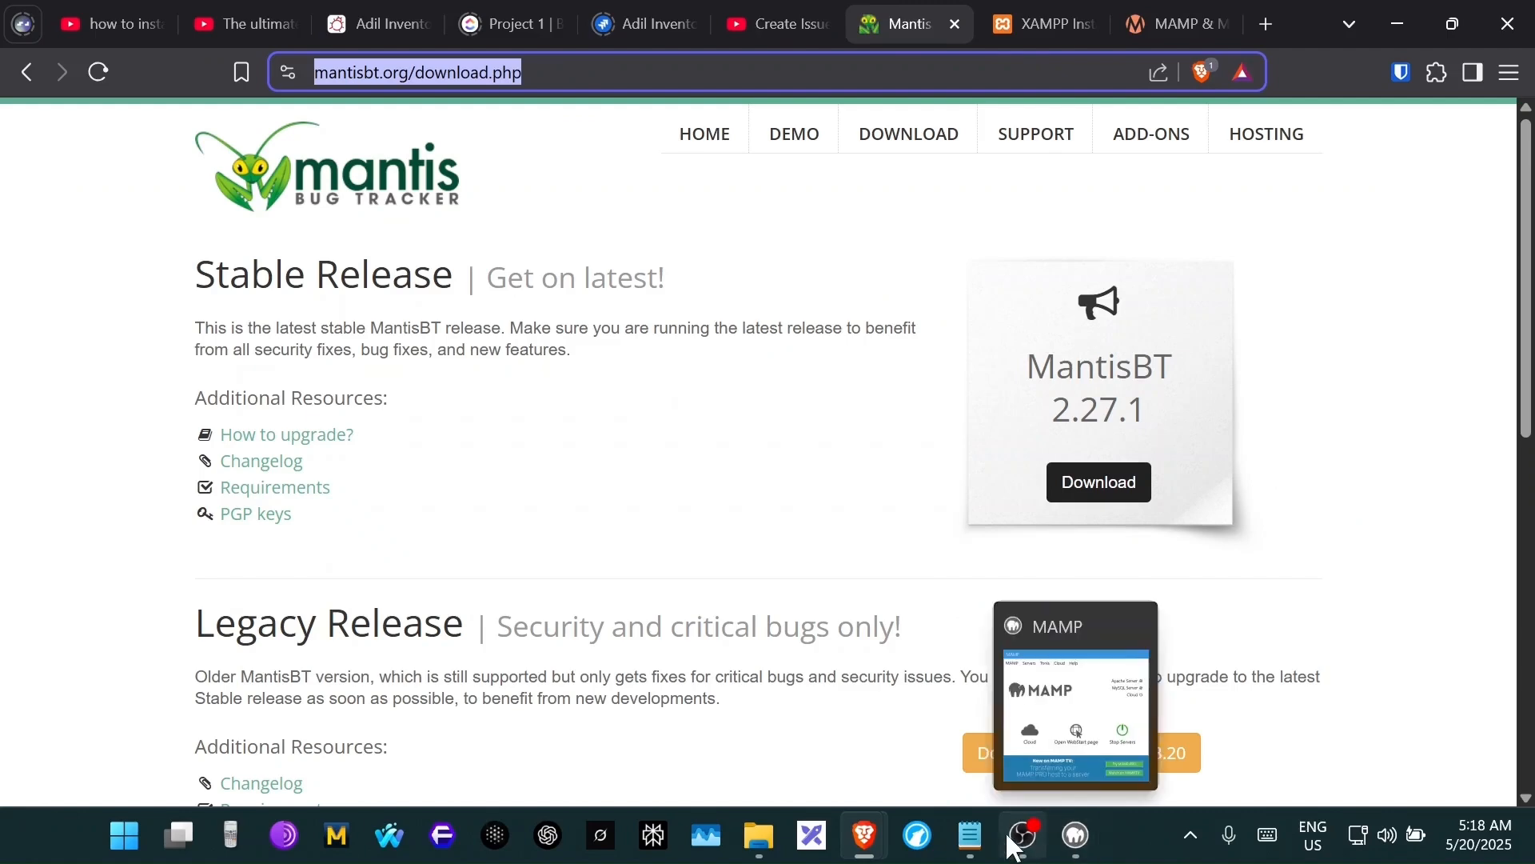
mouse_move(879, 833)
left_click(977, 737)
left_click(1289, 61)
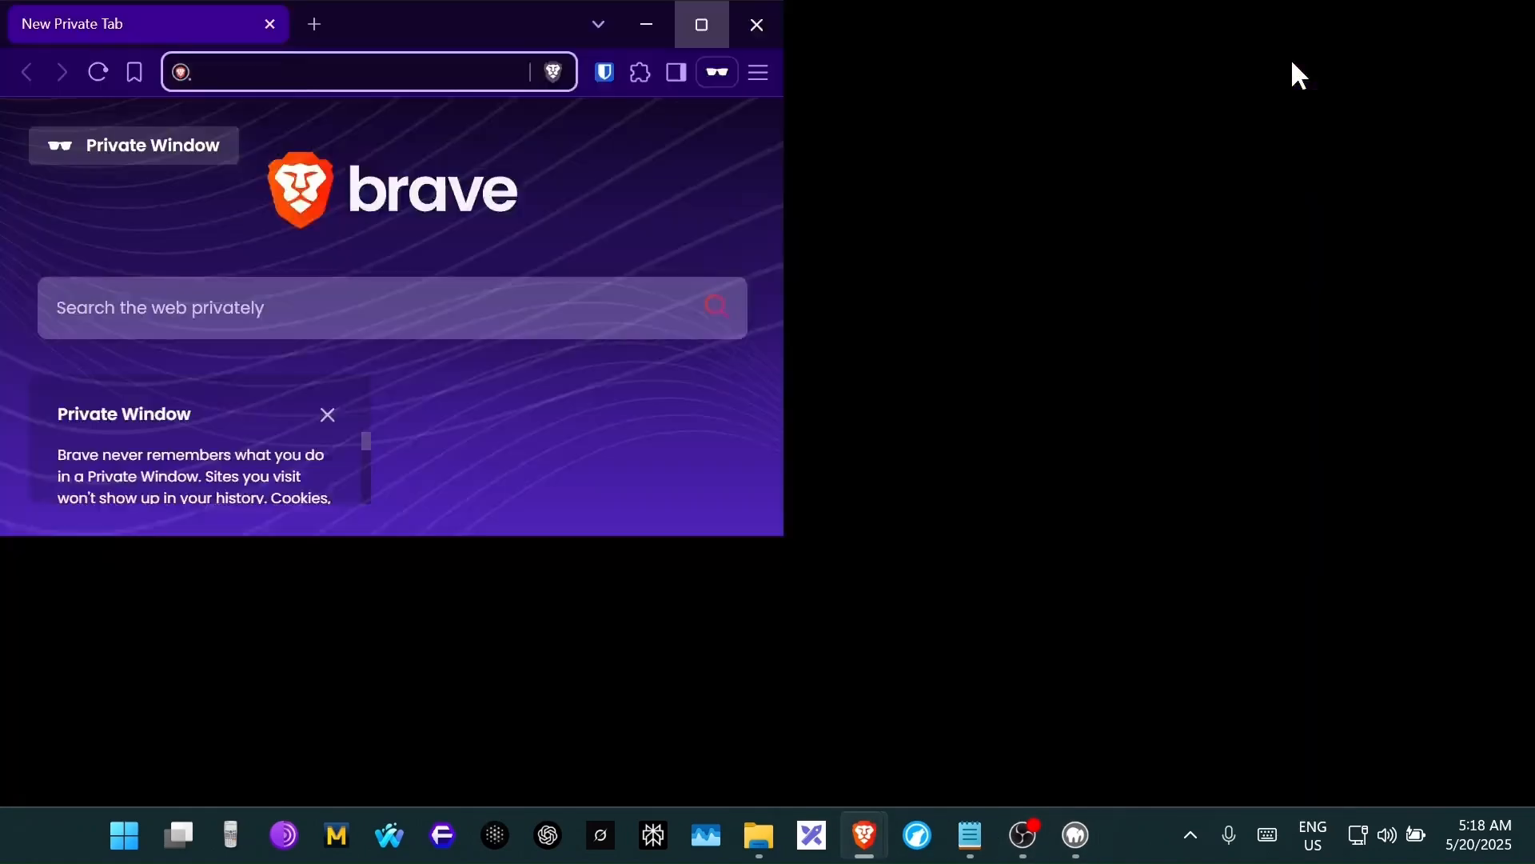
type("localhost")
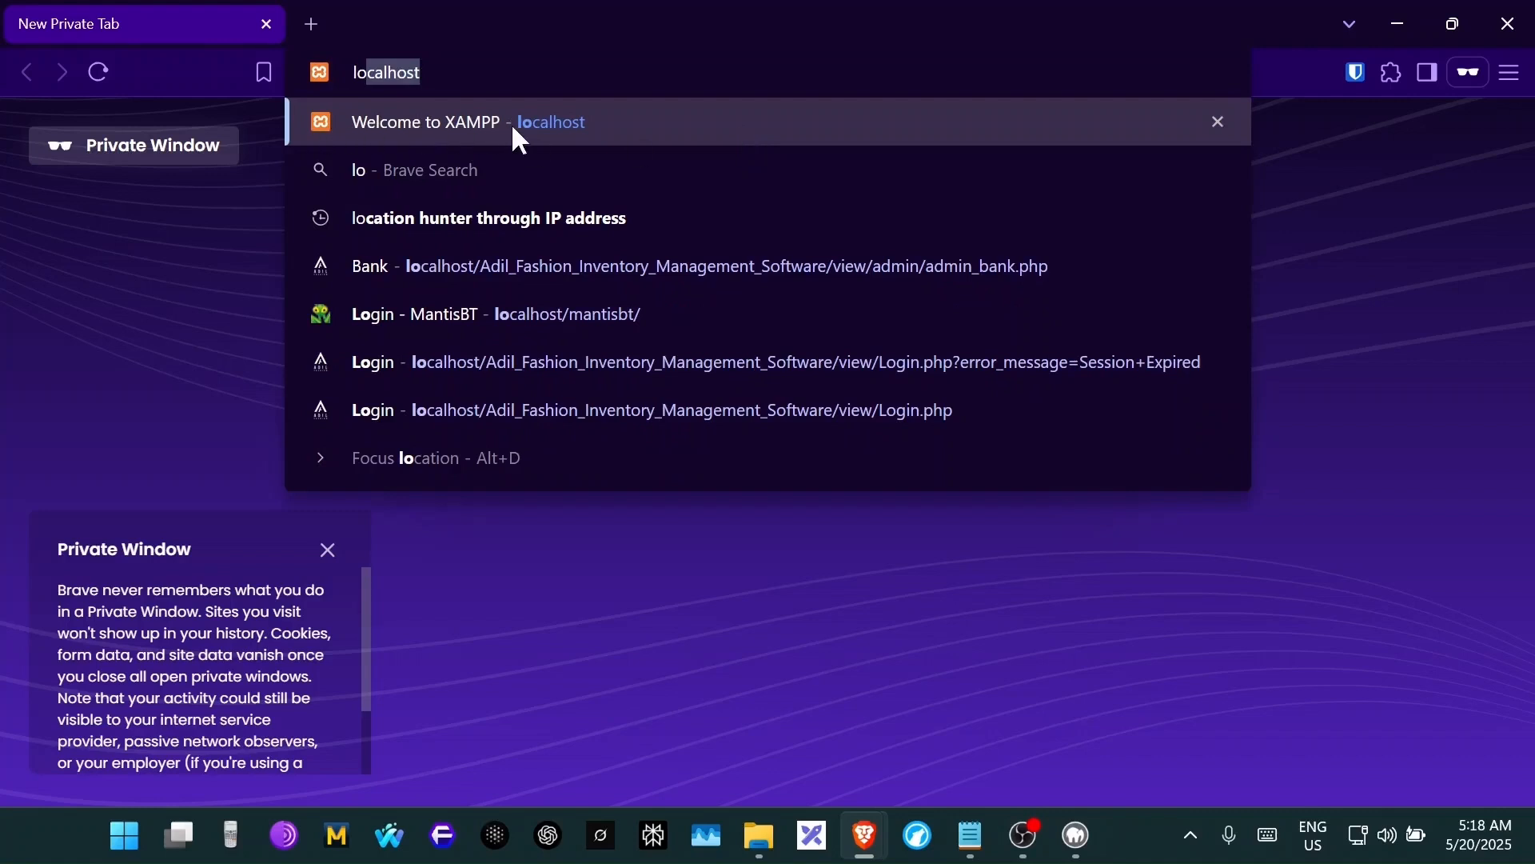
left_click(1077, 833)
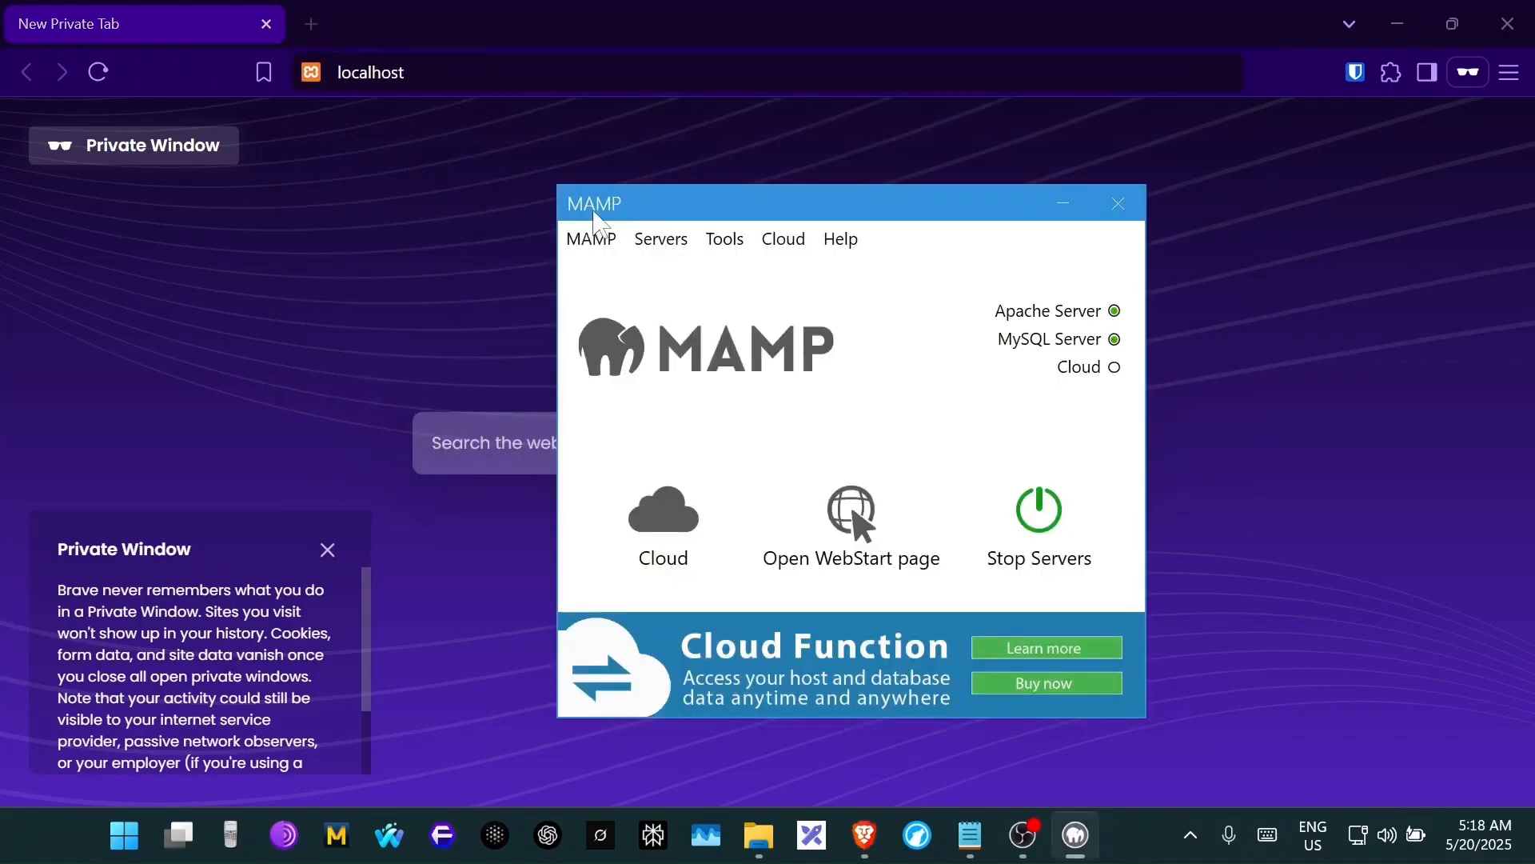
left_click(516, 112)
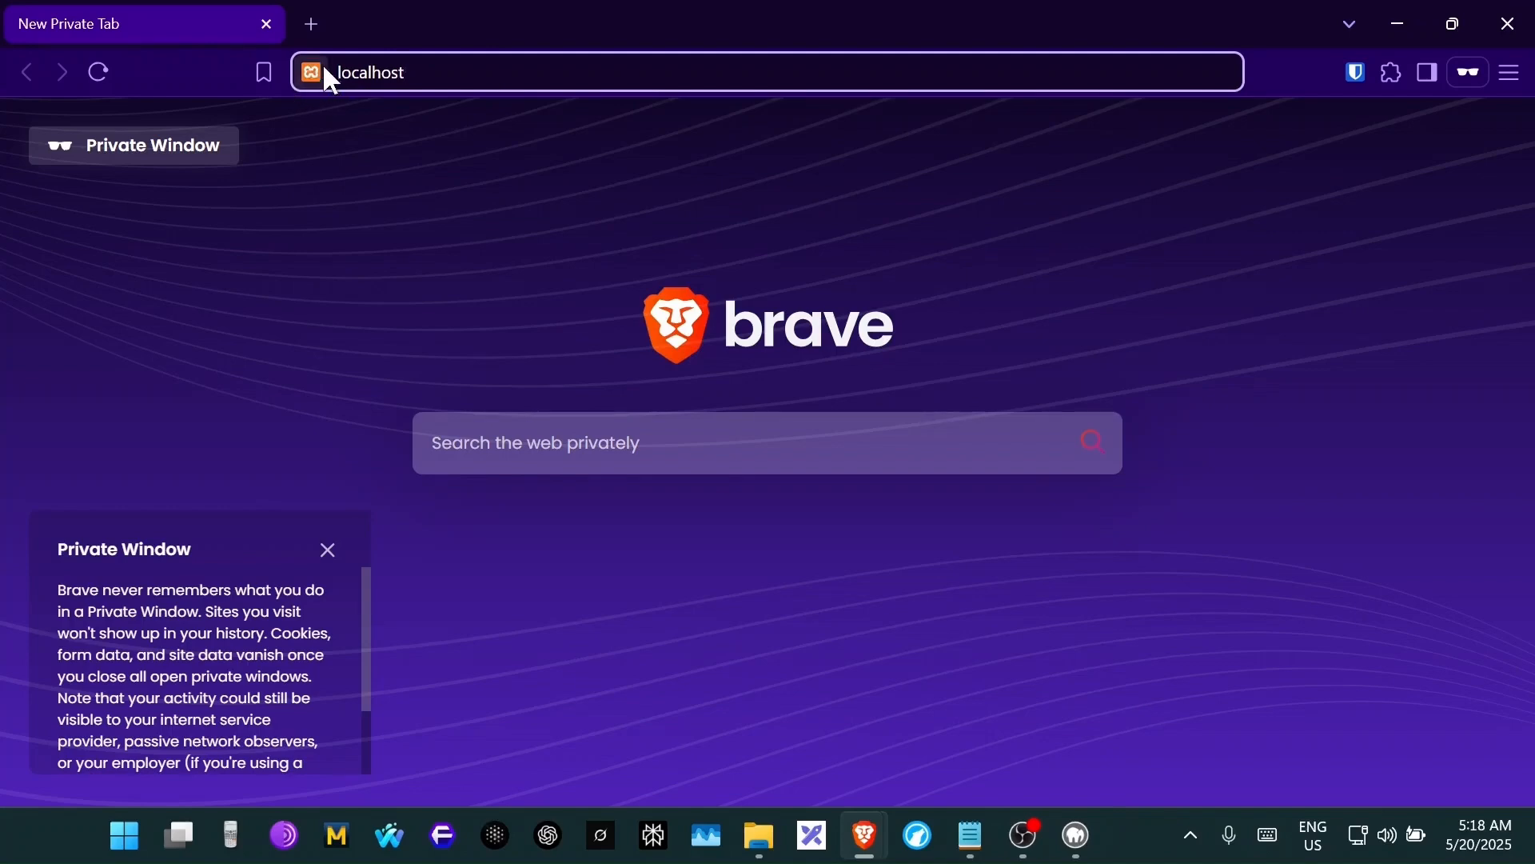
left_click(1508, 23)
- Launch LibreWolf maximized and load localhost, showing MAMP's virtual host success page
right_click(918, 835)
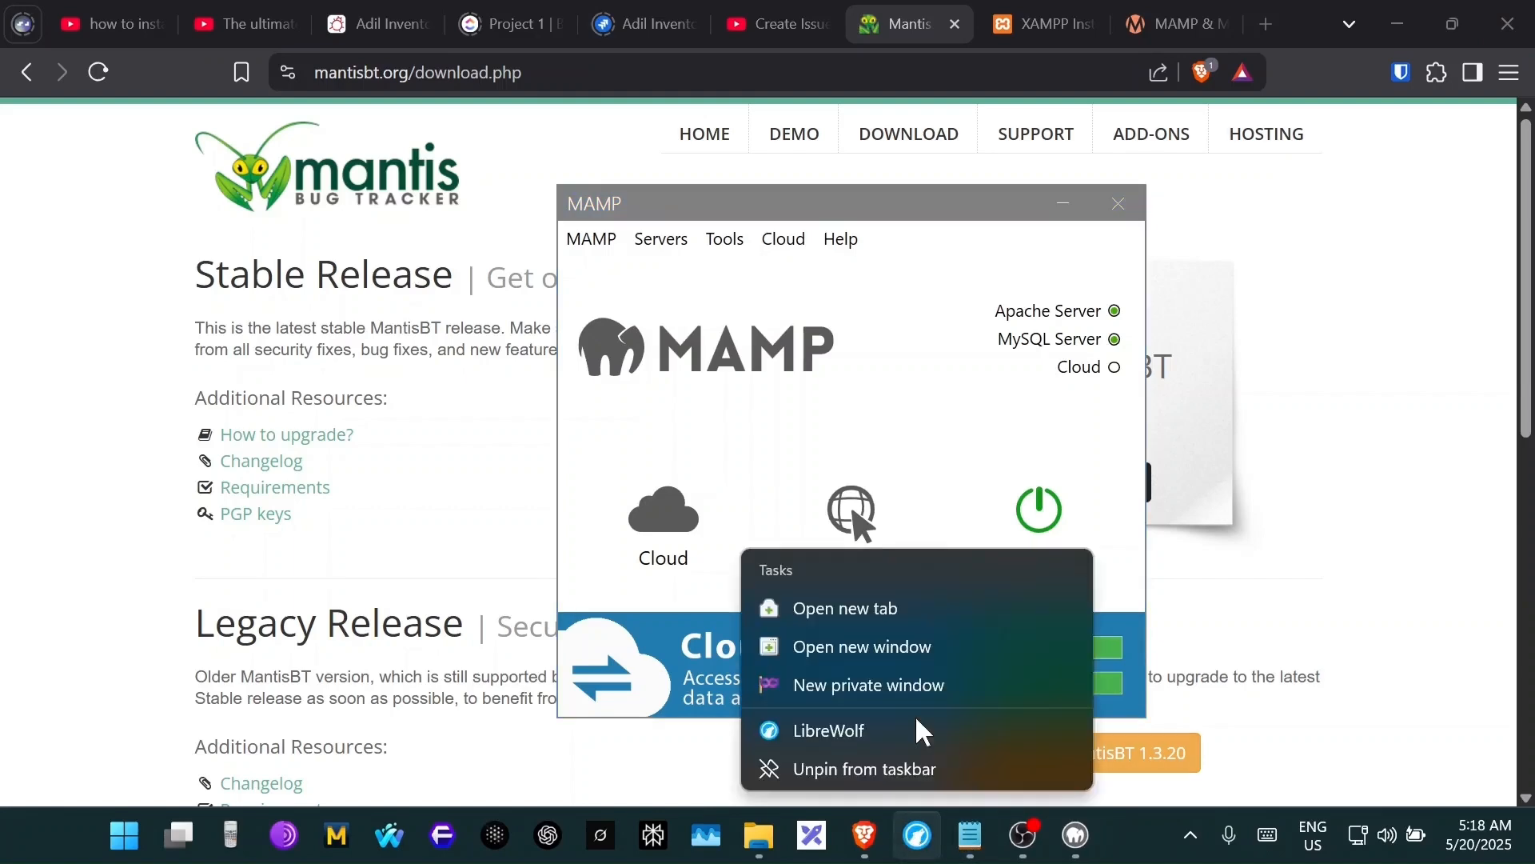
left_click(910, 727)
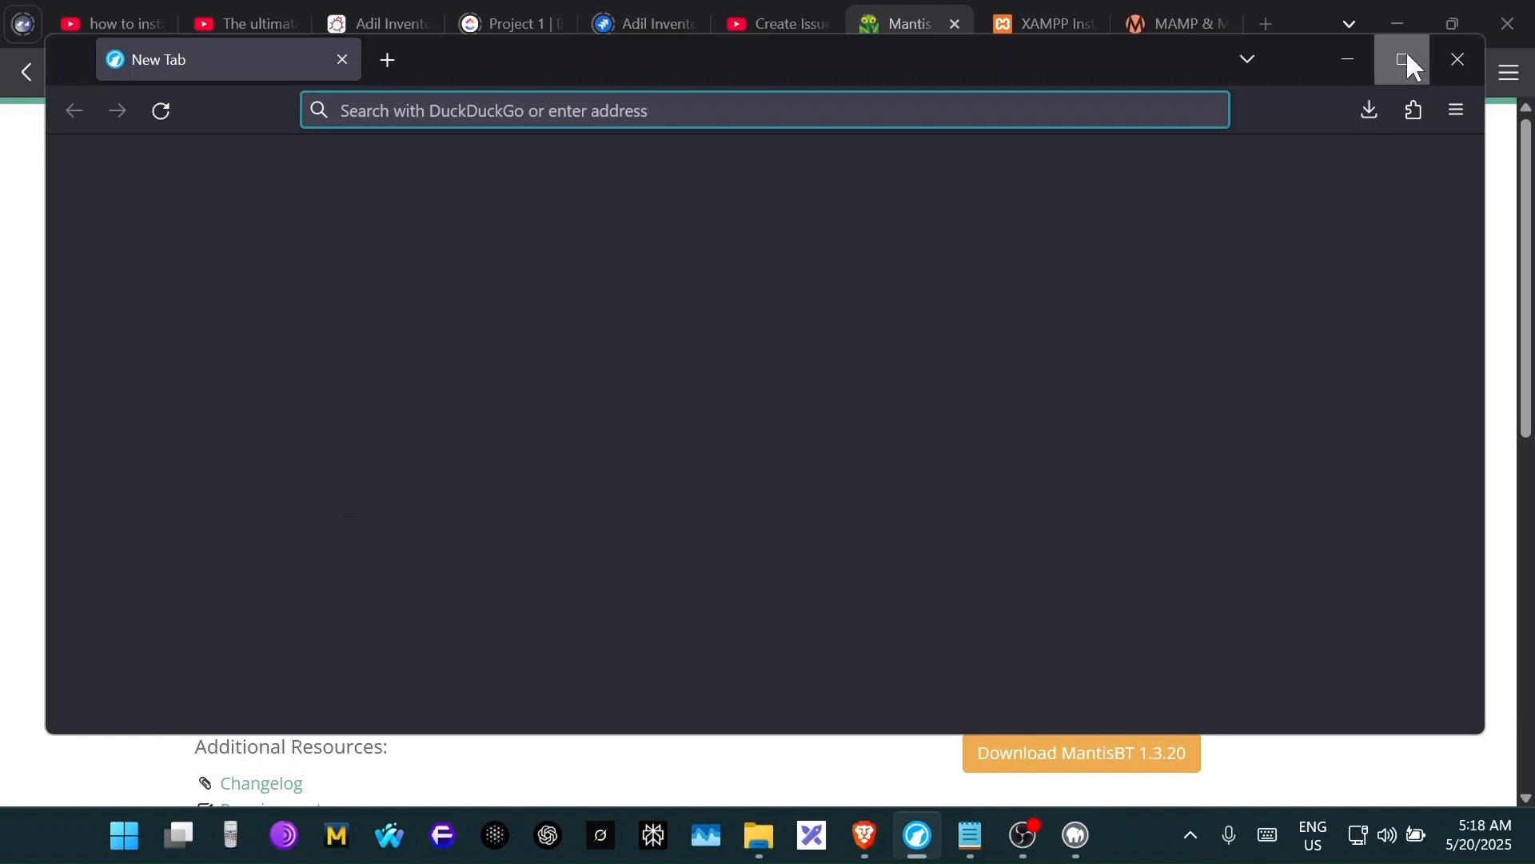
left_click(1409, 62)
type("localhost")
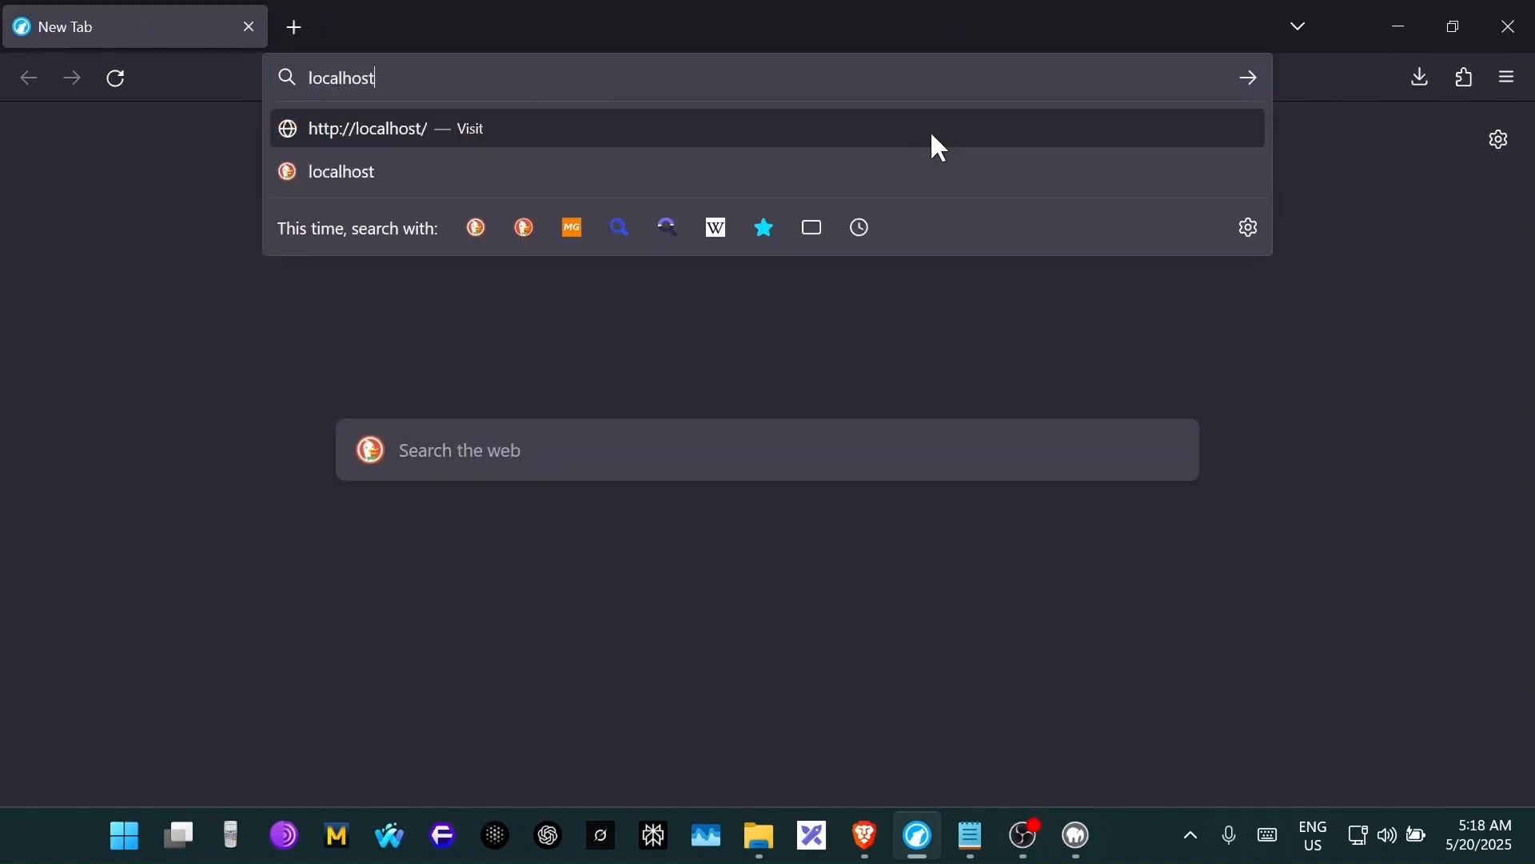
key("Return")
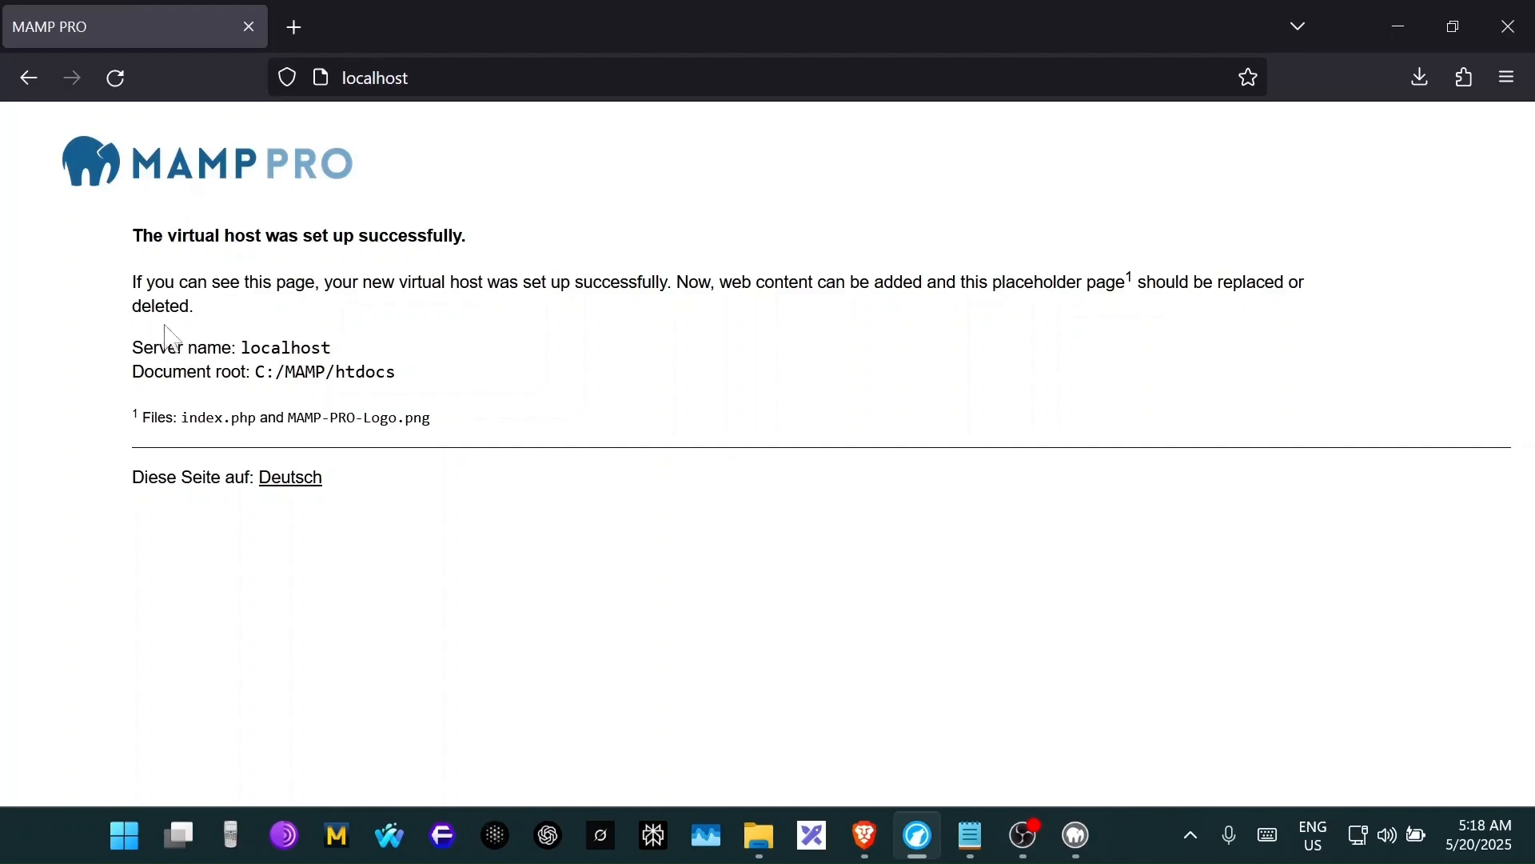
left_click(1075, 834)
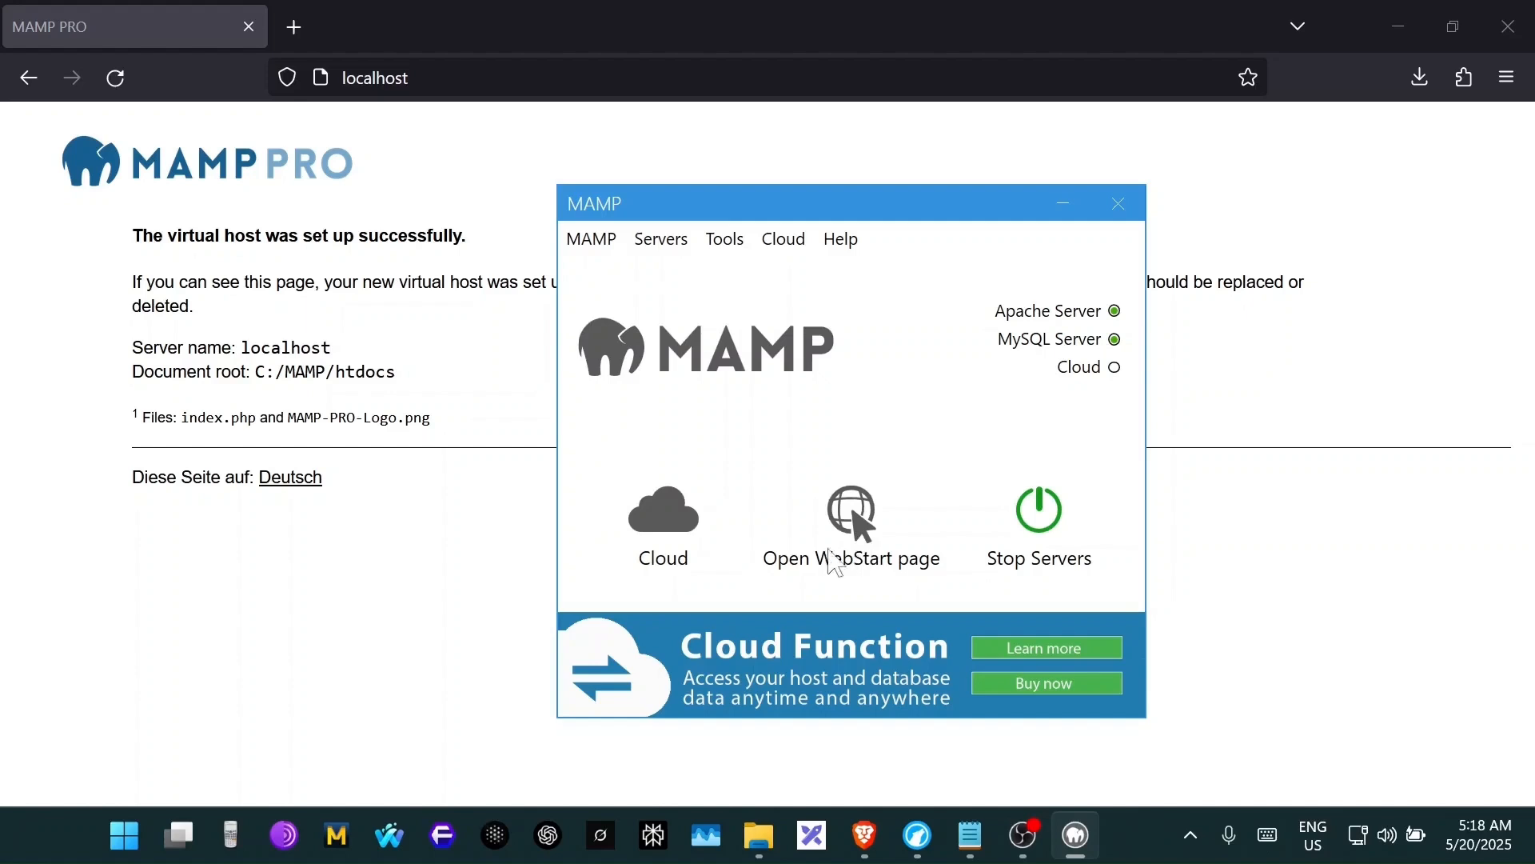
- Open the MAMP WebStart page and open its phpMyAdmin link in a new tab
left_click(861, 546)
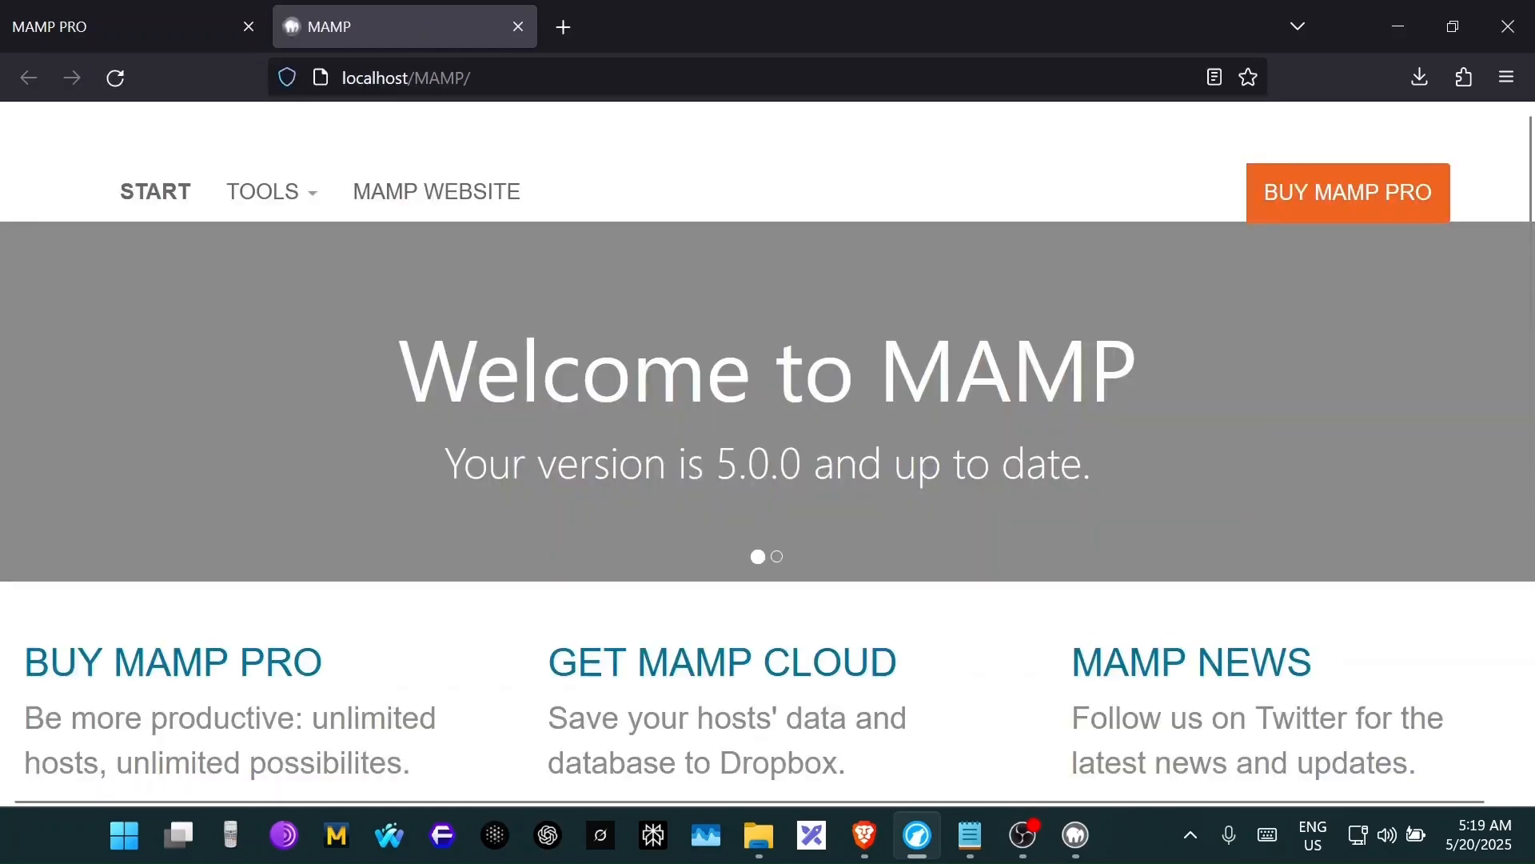
scroll(520, 528, "down", 8)
scroll(903, 484, "down", 3)
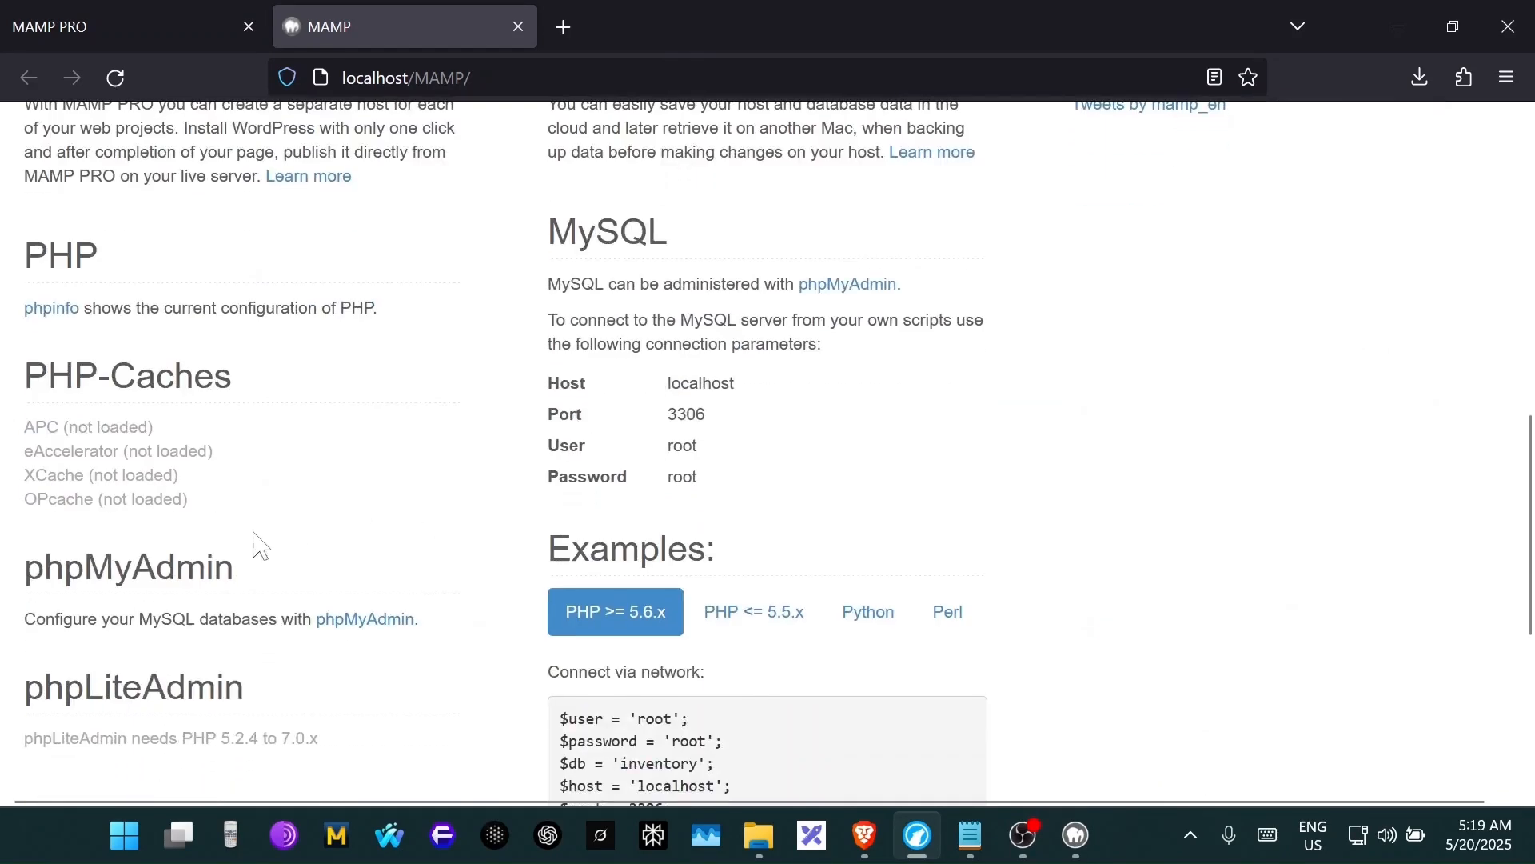
right_click(387, 631)
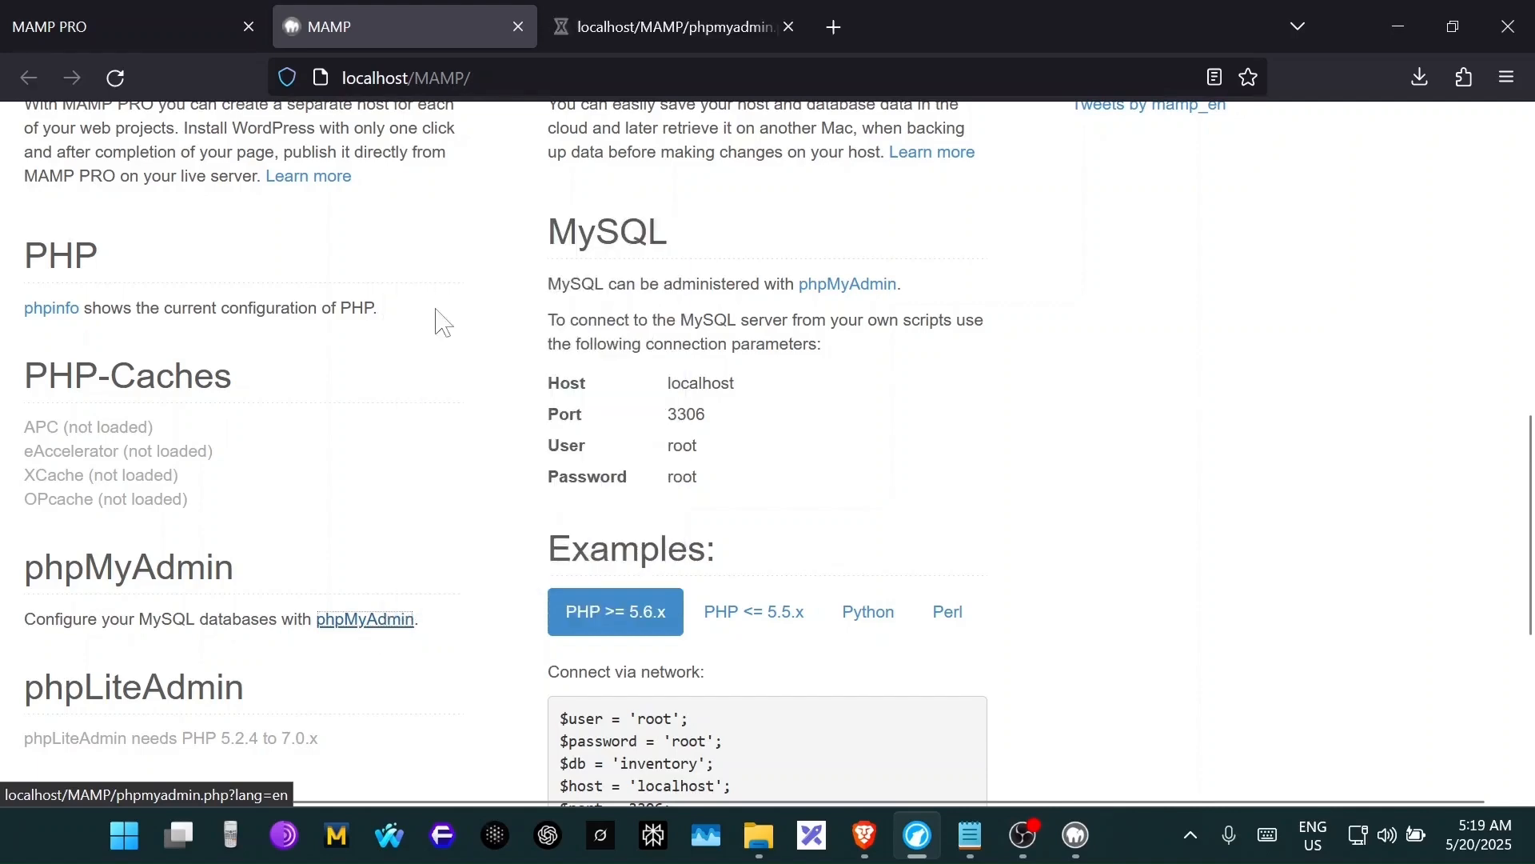
left_click(448, 238)
- Review the start page, highlighting the version 5.0.0 up-to-date message and MySQL details
scroll(455, 439, "down", 5)
scroll(442, 560, "up", 12)
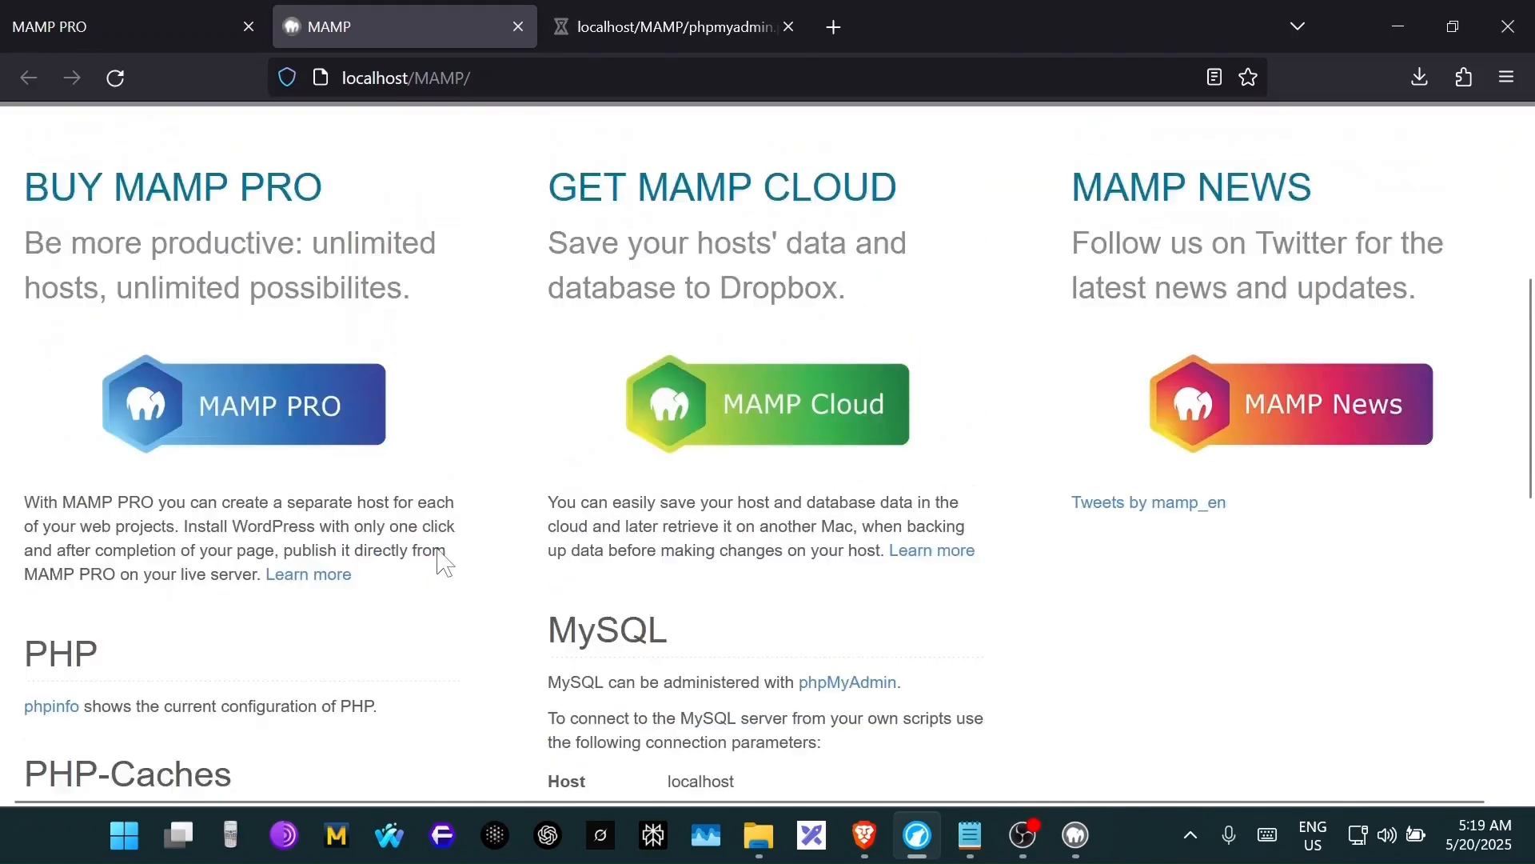
scroll(714, 514, "up", 2)
left_click_drag(444, 474, 1082, 467)
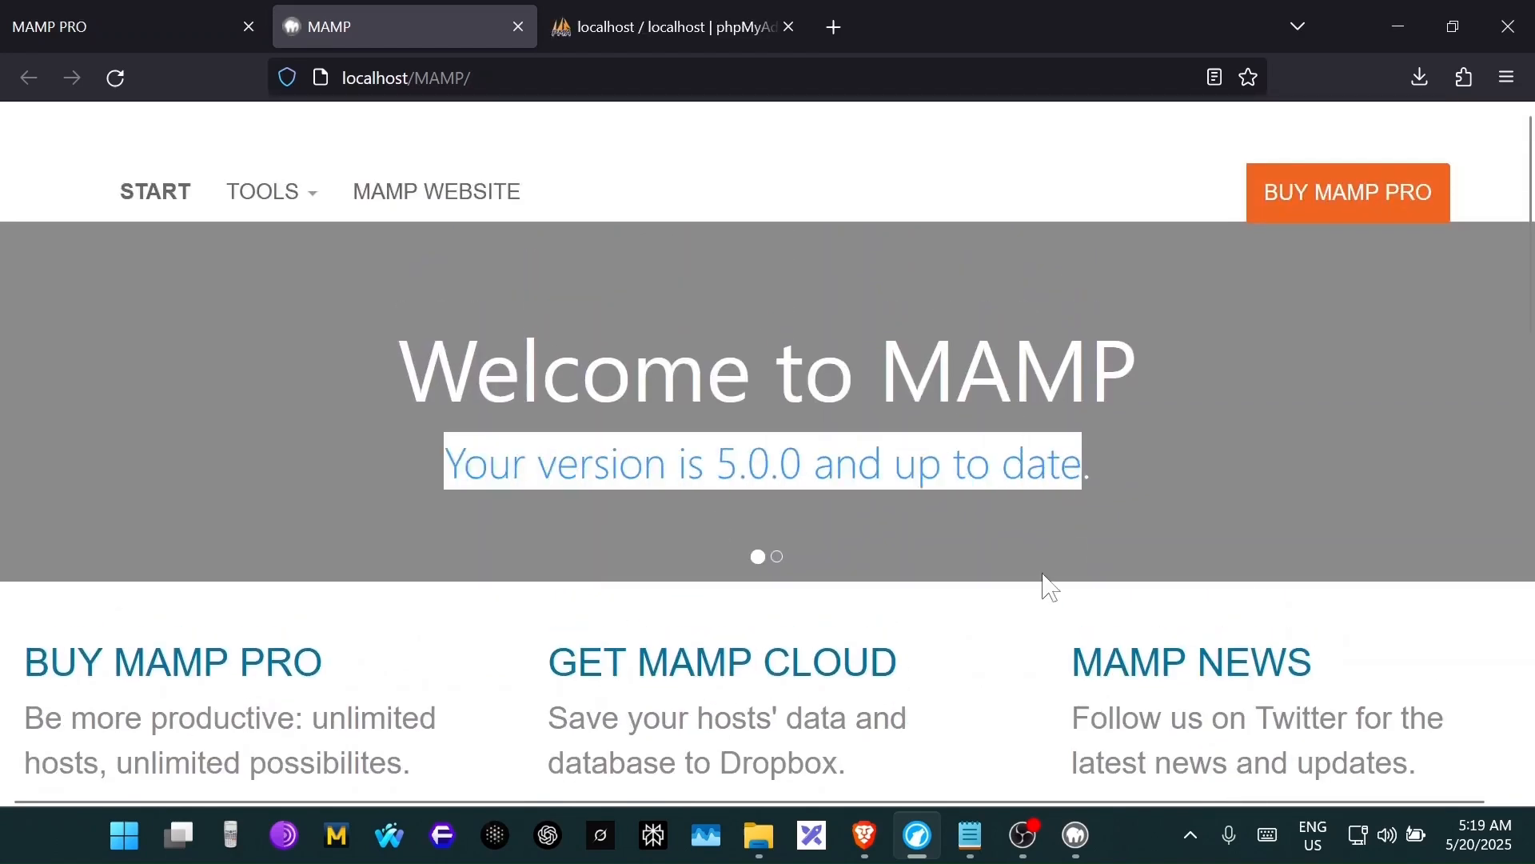
scroll(1049, 590, "down", 3)
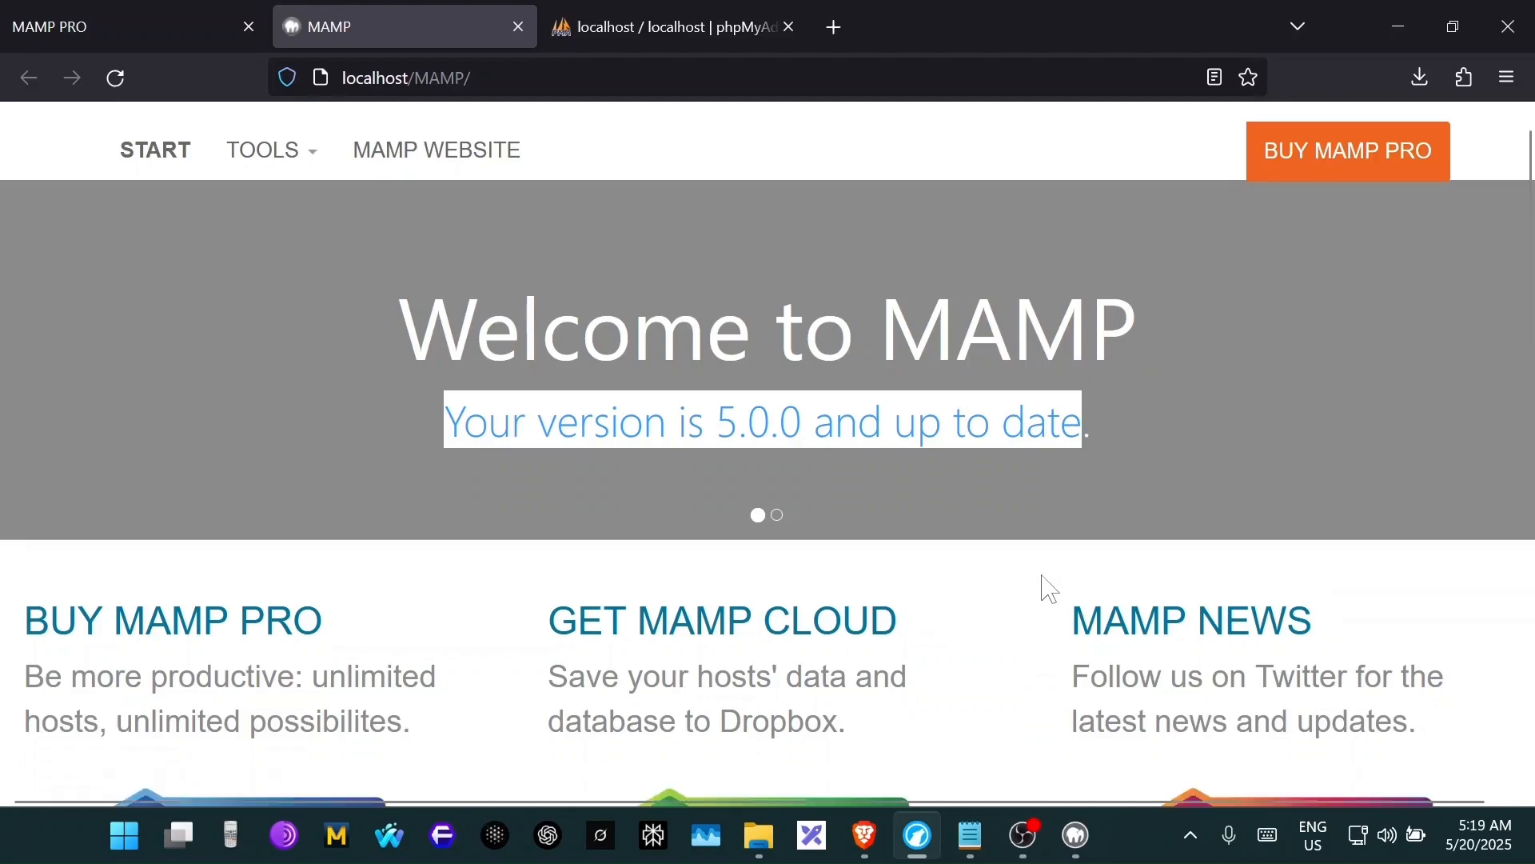
scroll(1049, 590, "down", 3)
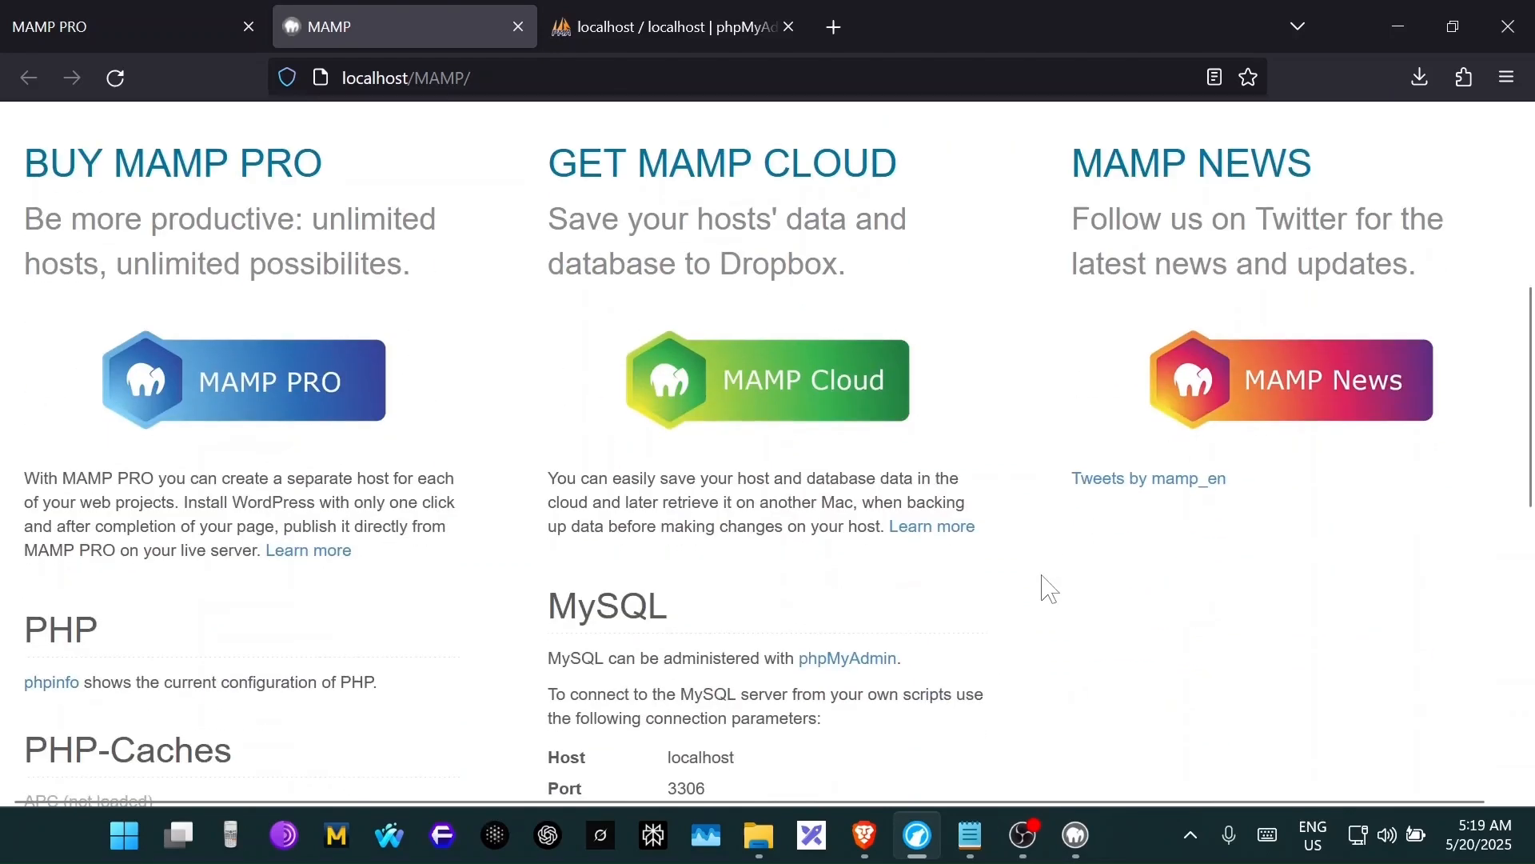
scroll(1048, 587, "up", 6)
scroll(1046, 586, "down", 4)
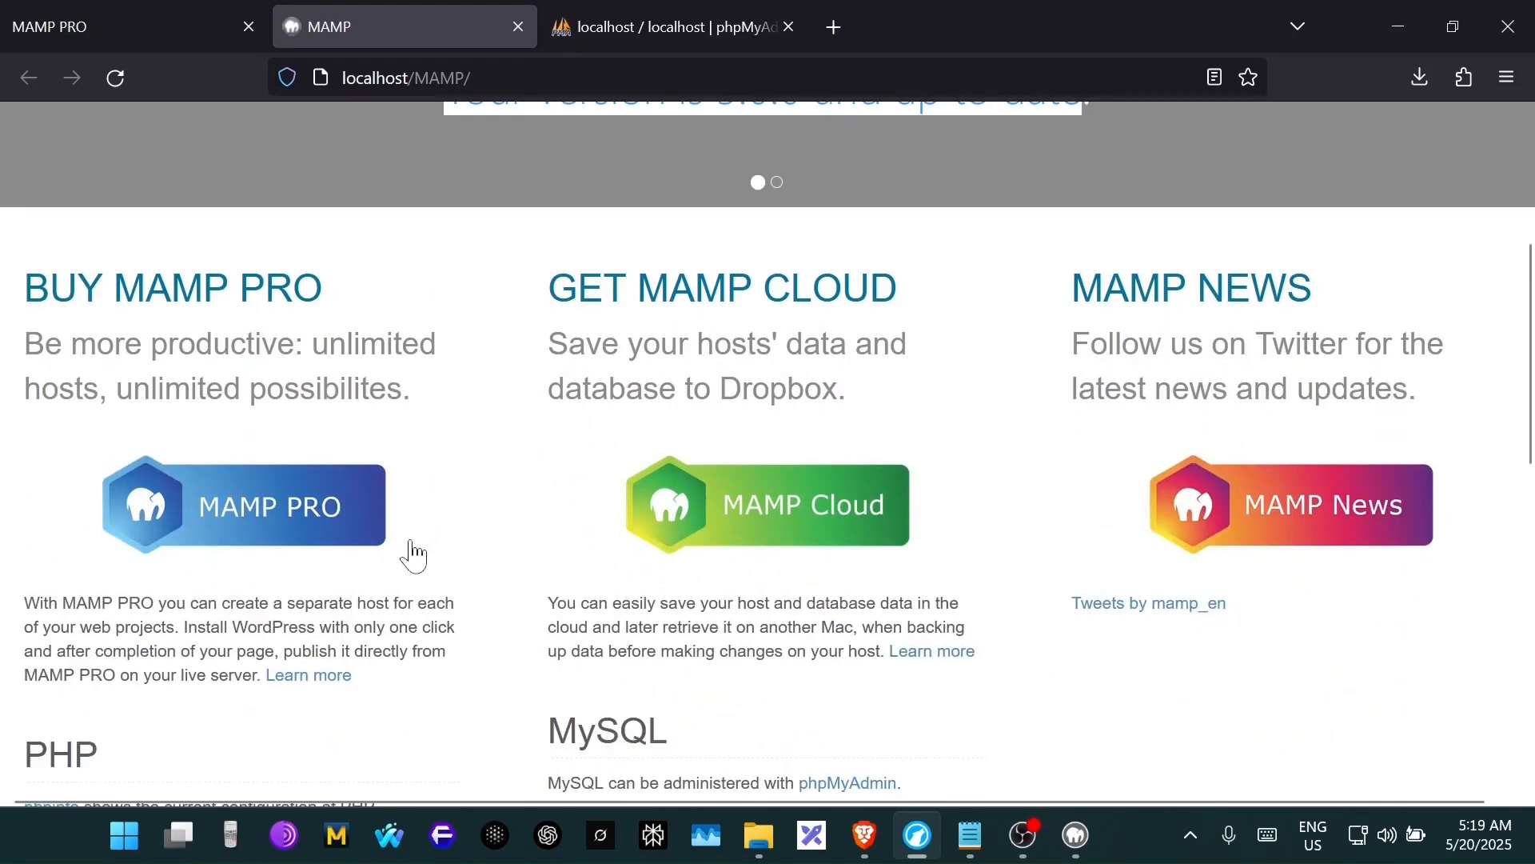
- Check the phpMyAdmin tab, return to the MAMP start page, then add a blank tab
left_click(718, 25)
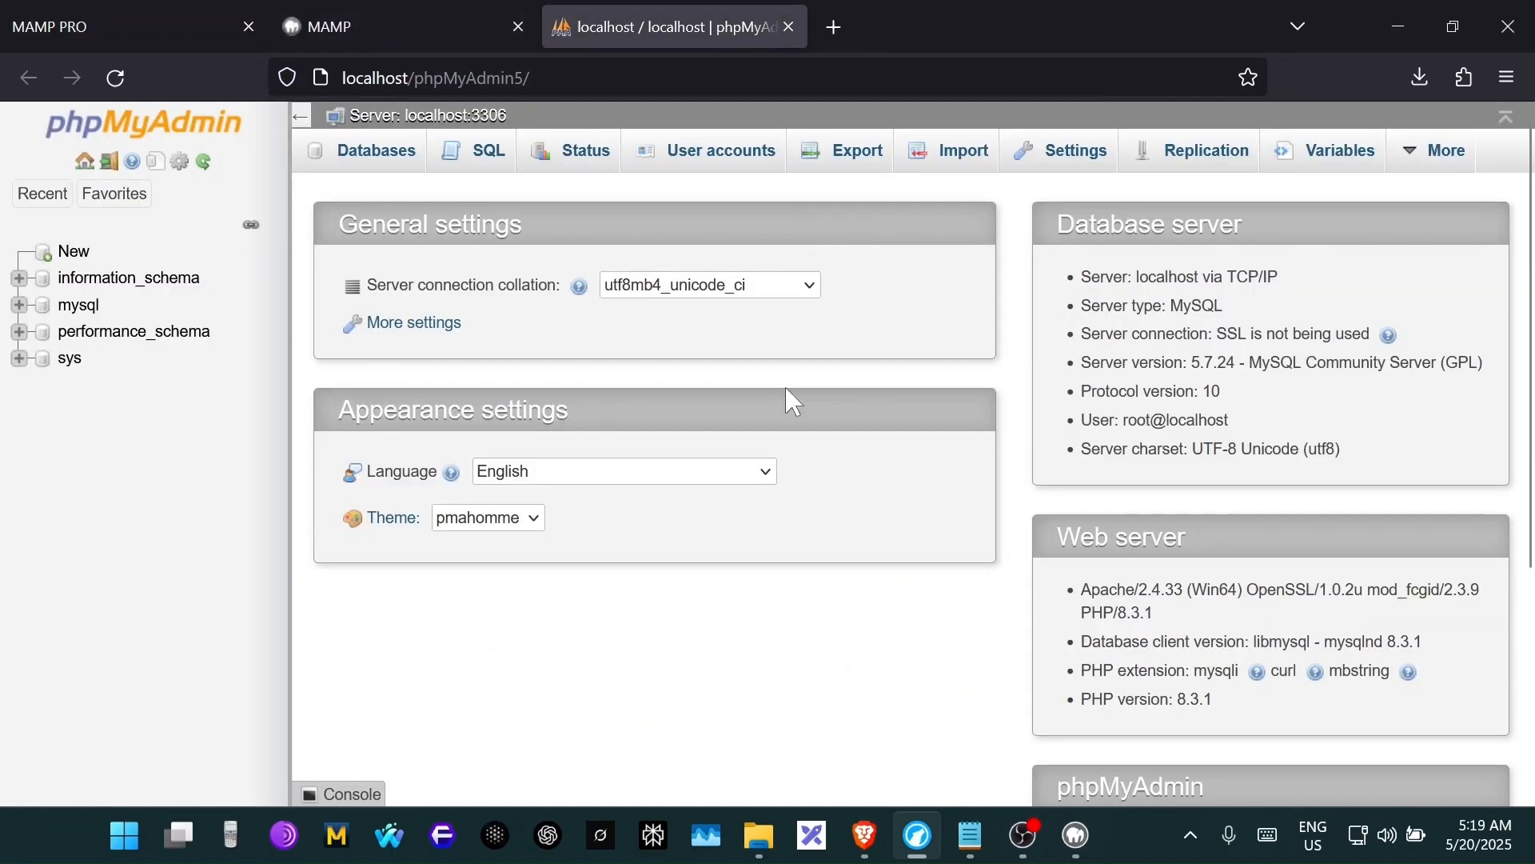
left_click(408, 16)
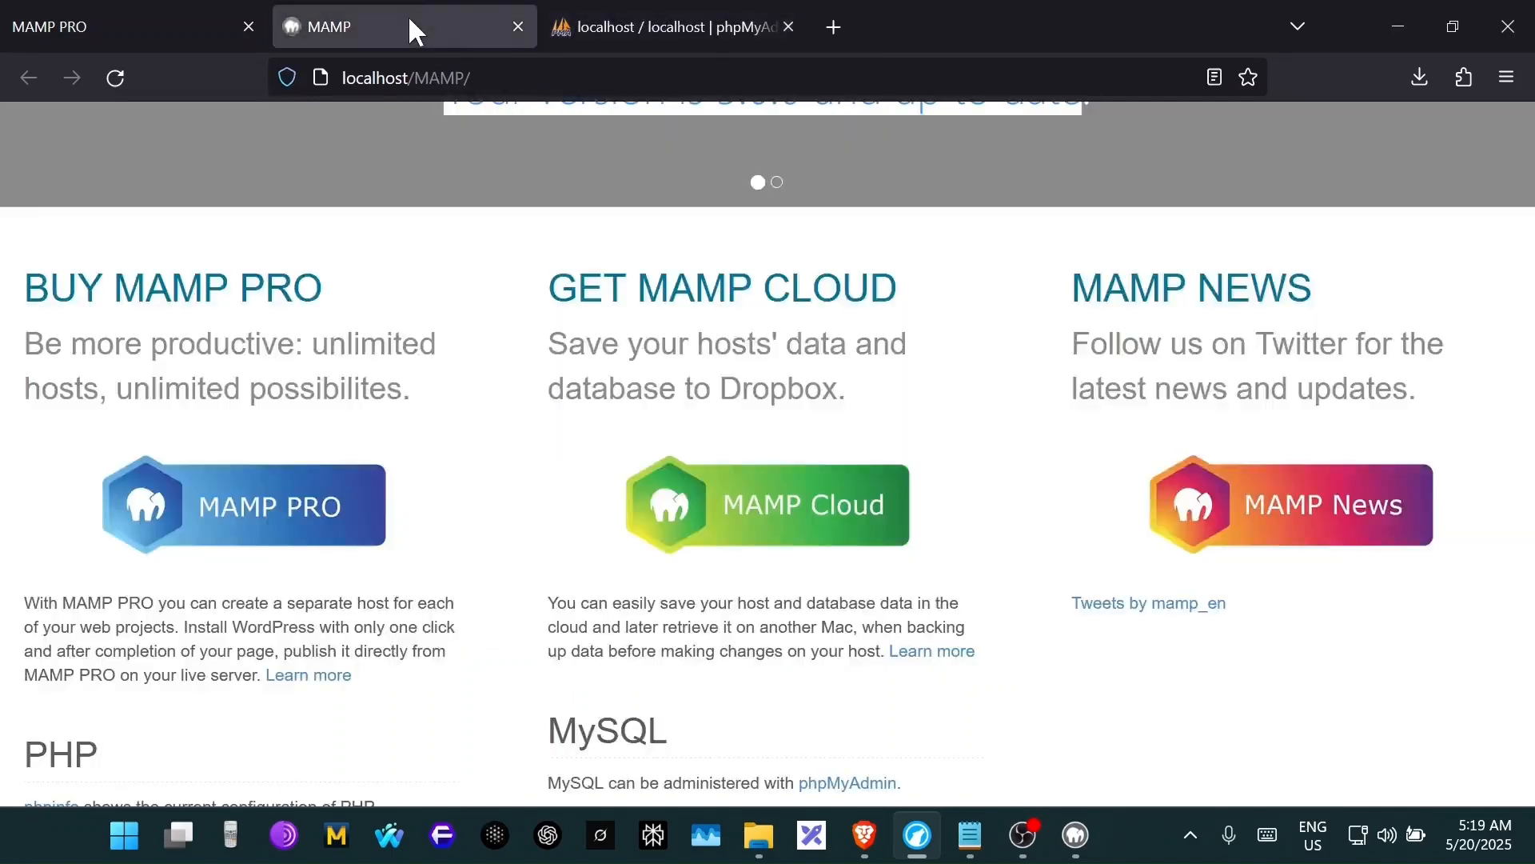
scroll(538, 425, "up", 5)
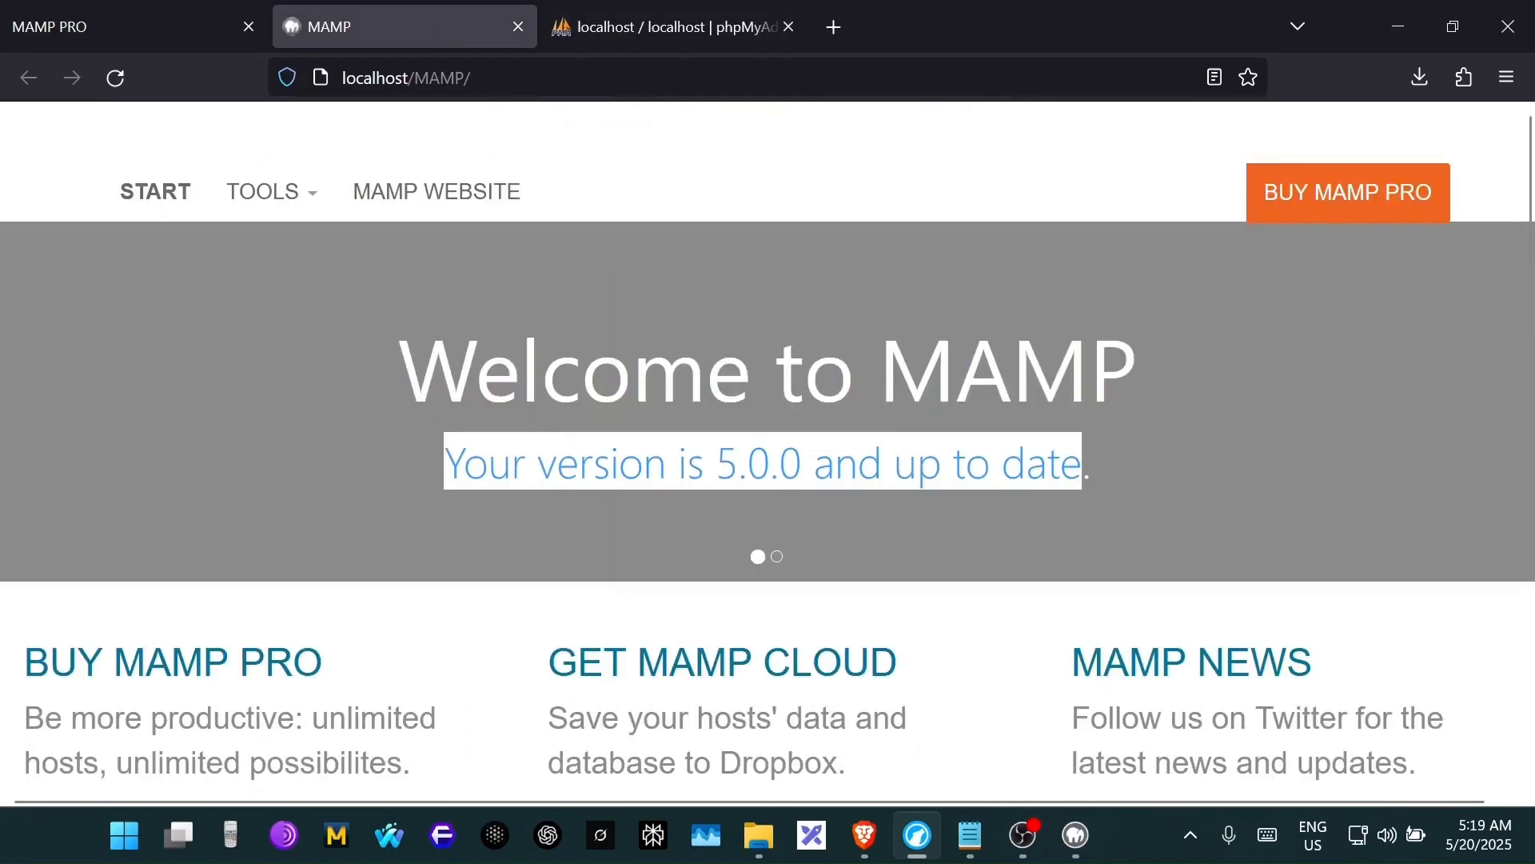
left_click(834, 28)
- Glance at the htdocs folder, then start entering localhost/ in the new browser tab
mouse_move(759, 835)
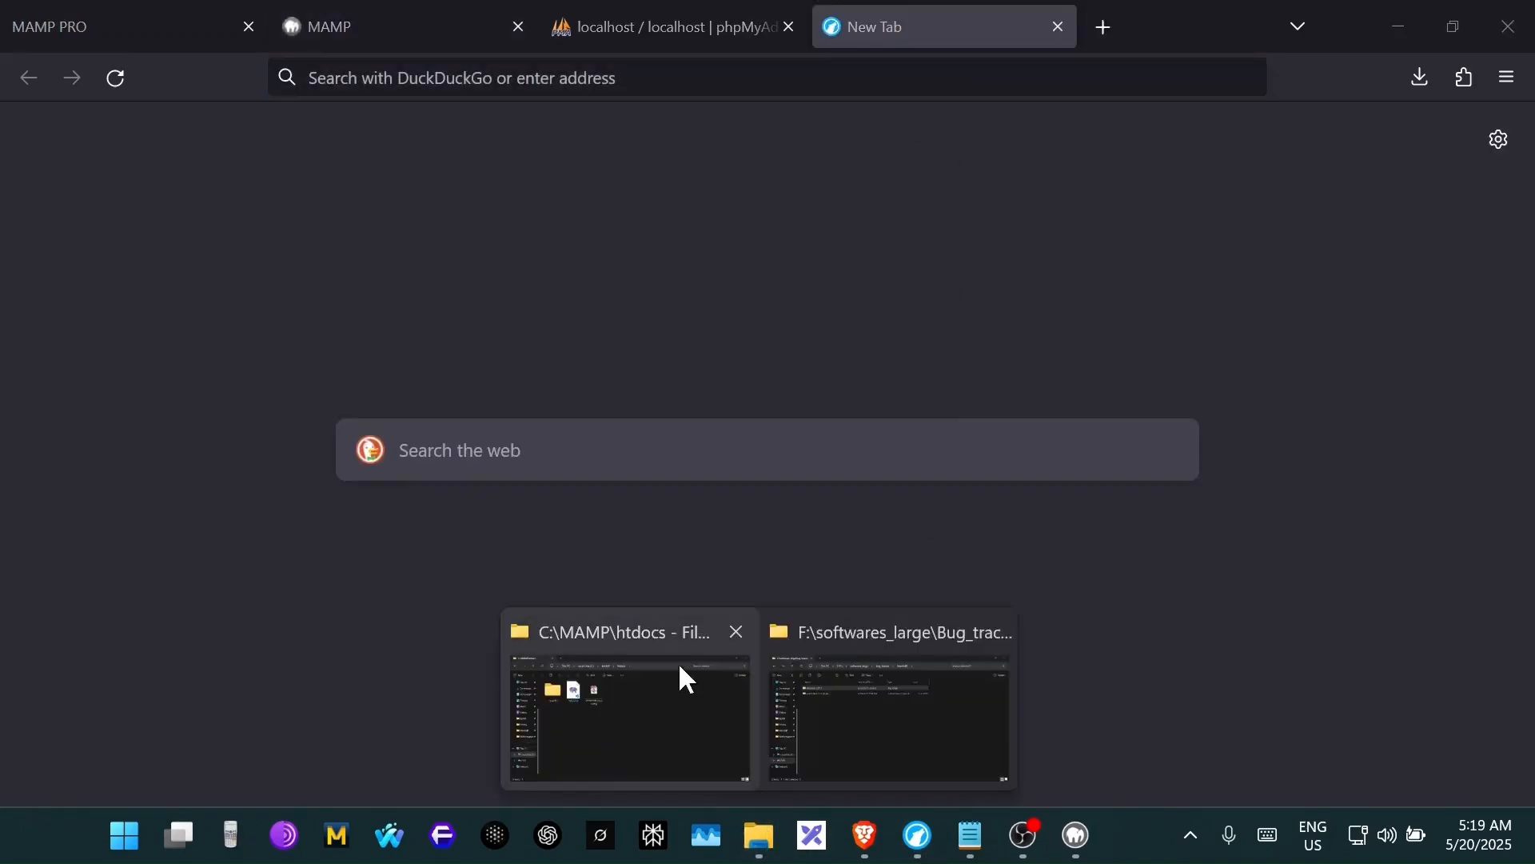
left_click(747, 719)
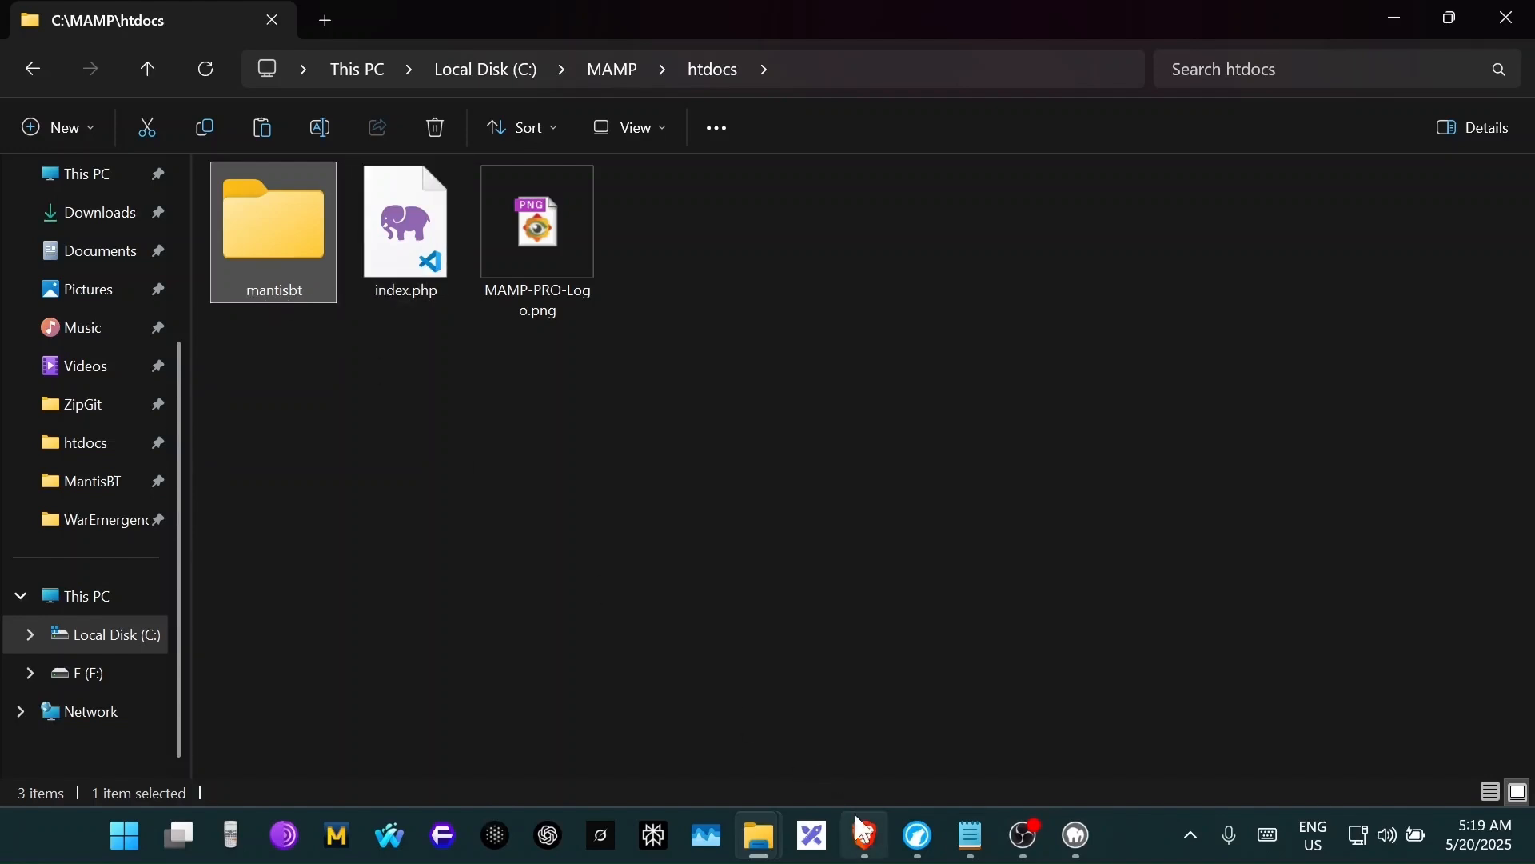
left_click(918, 836)
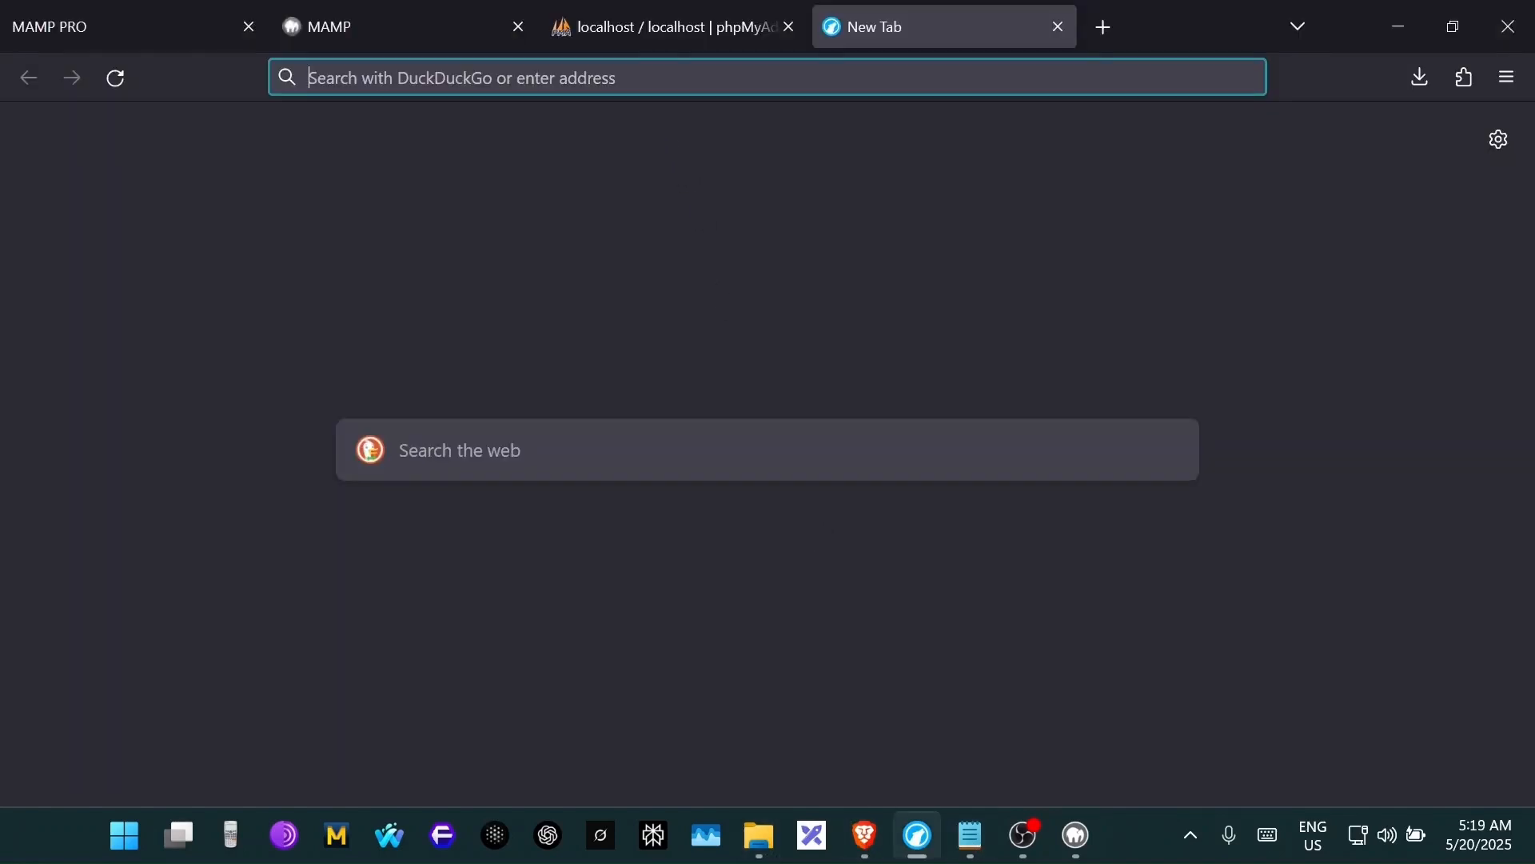
type("localhost/")
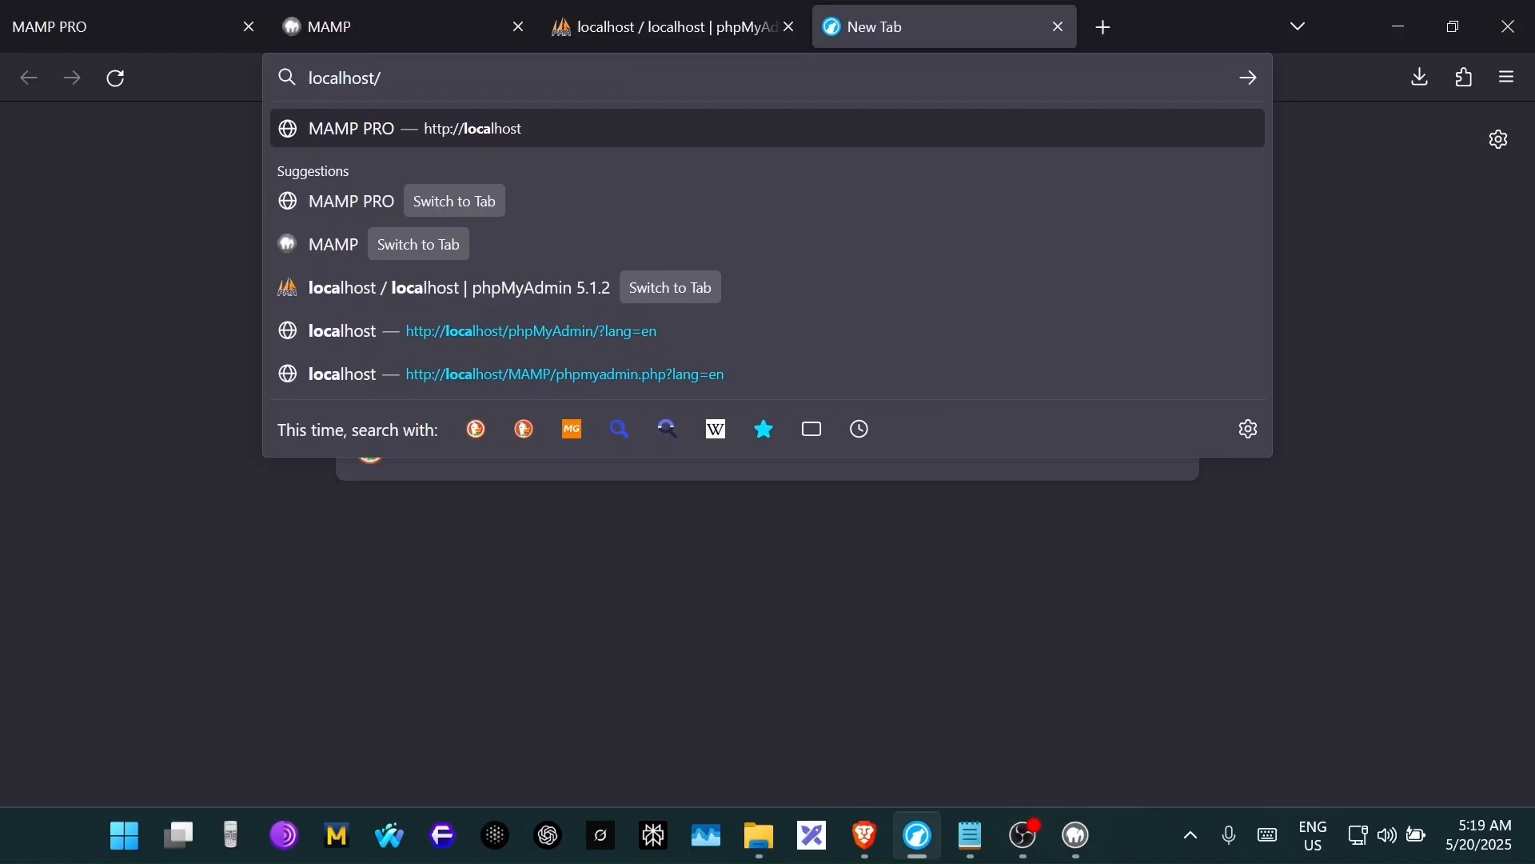
- Confirm the project folder in C:\MAMP\htdocs is named mantisbt, leaving it unchanged
mouse_move(754, 840)
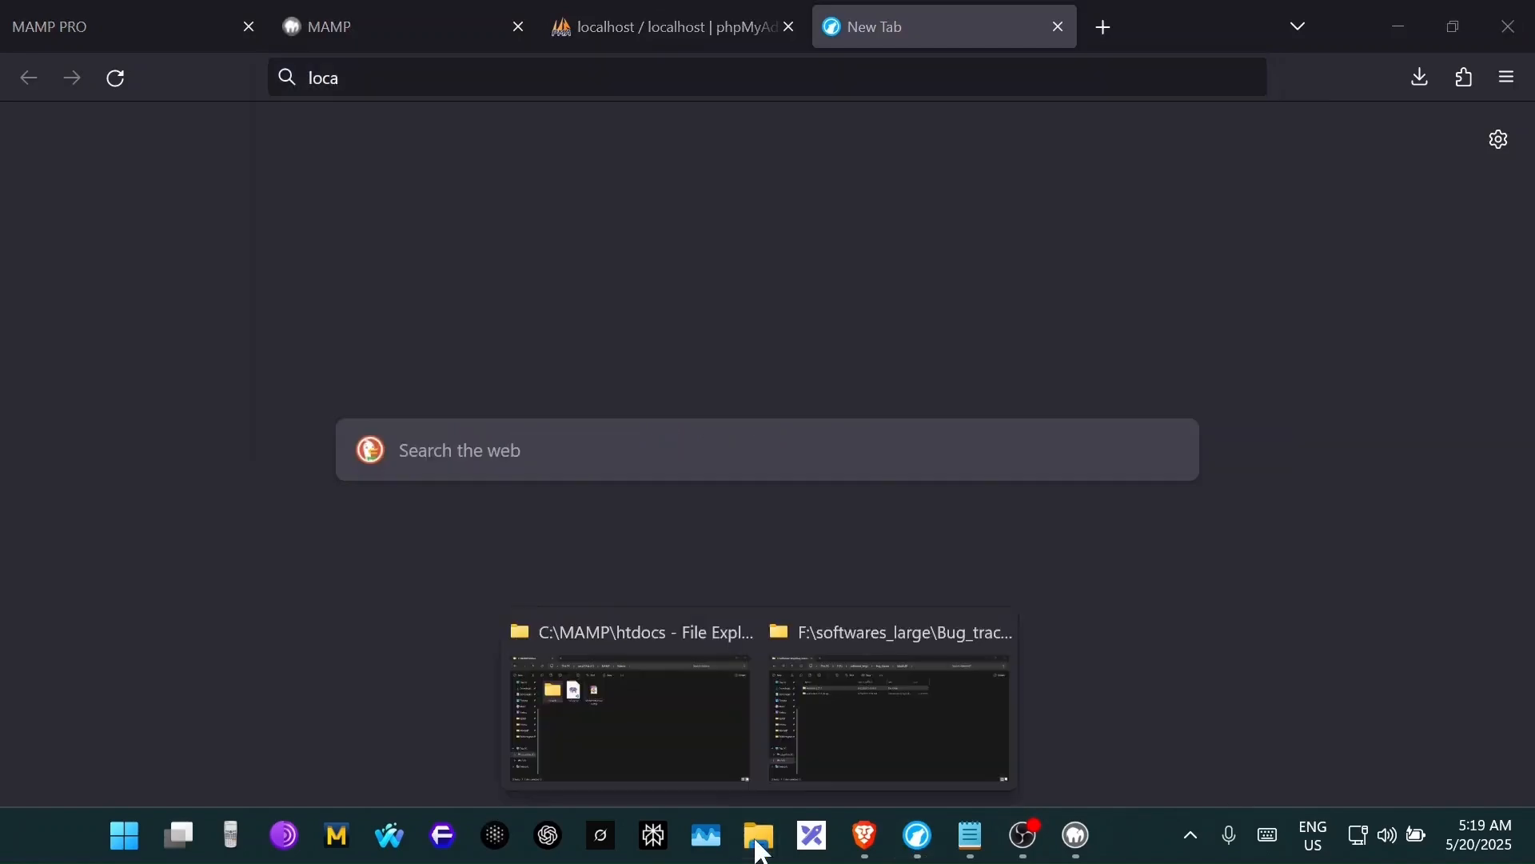
left_click(644, 723)
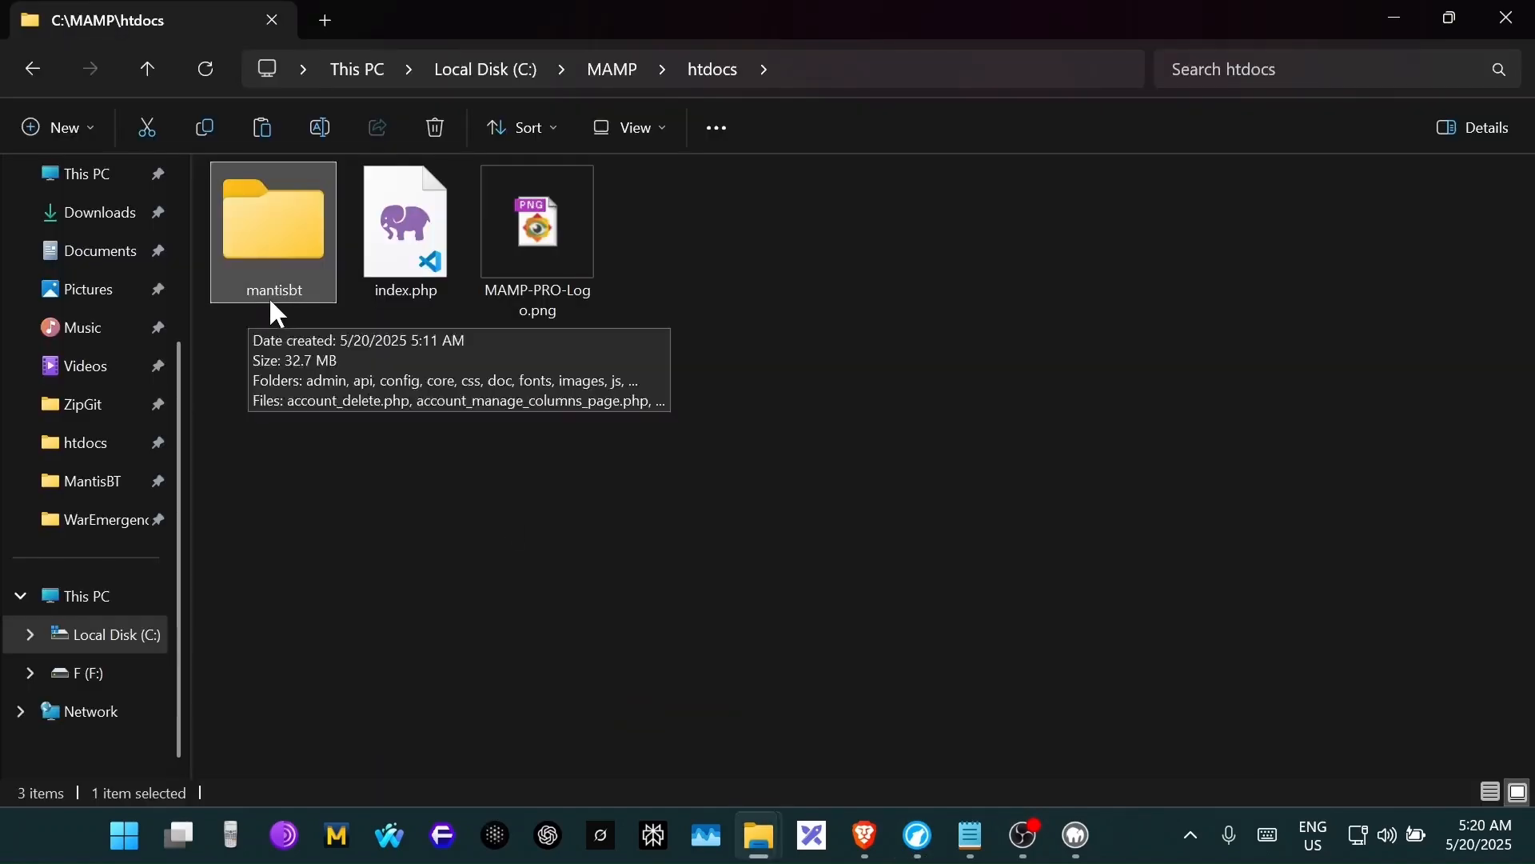
key("F2")
left_click(446, 405)
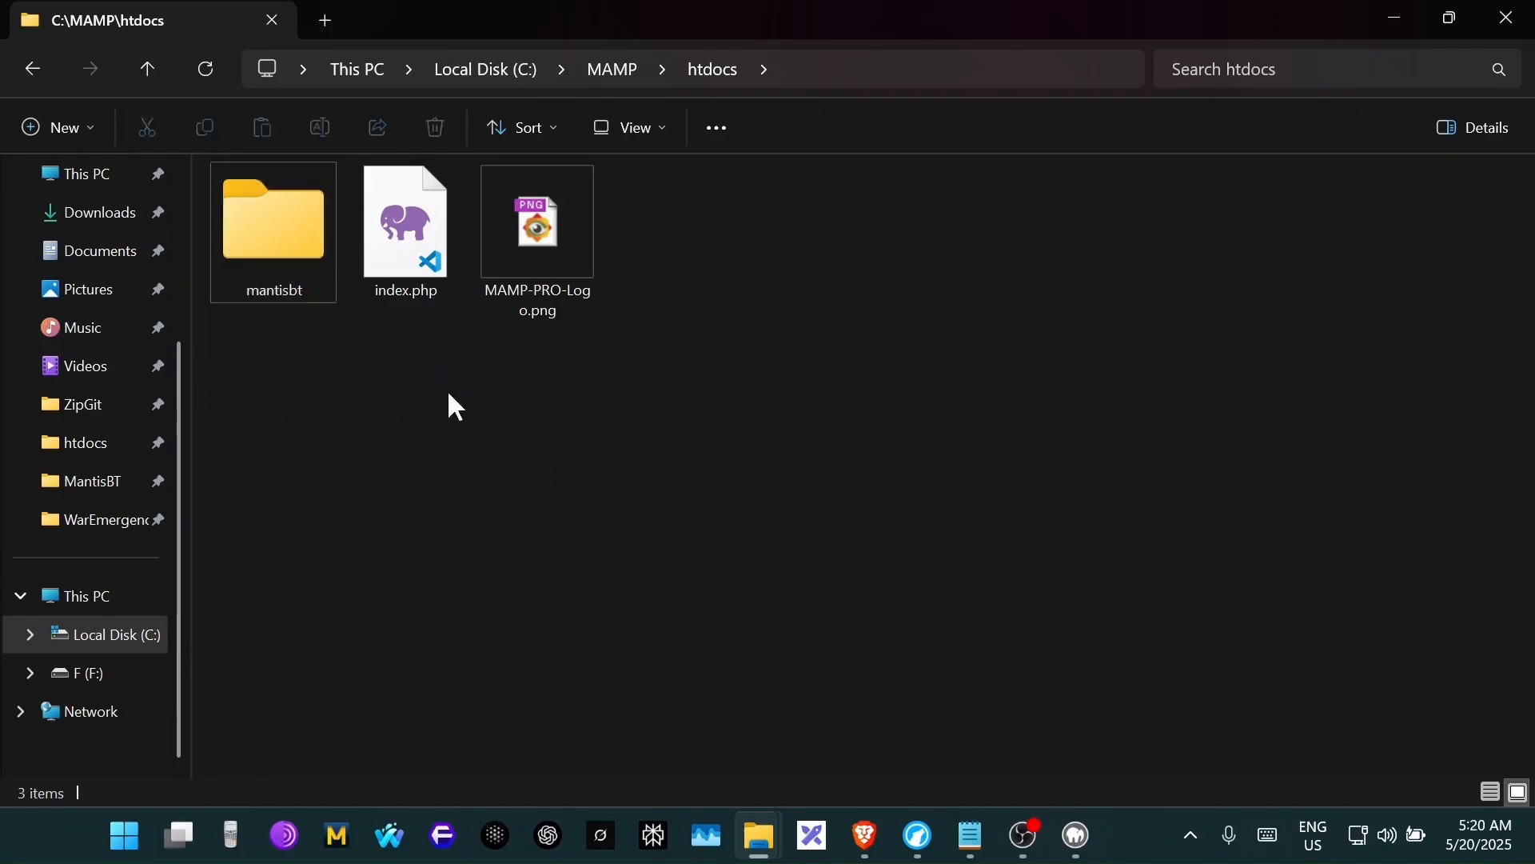
- Load localhost/mantisbt in the new LibreWolf tab
left_click(866, 836)
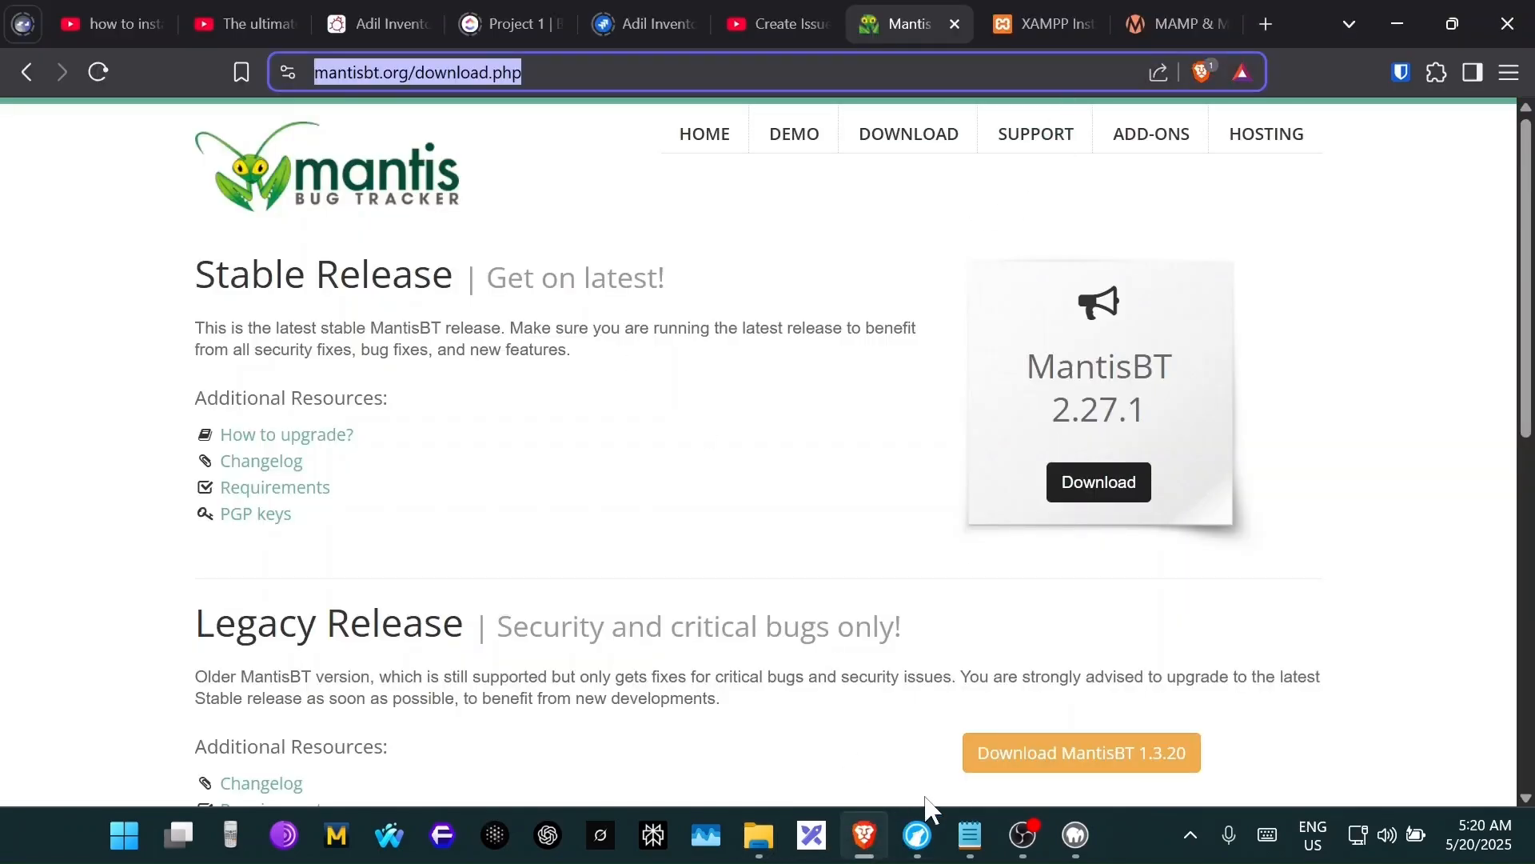
key("alt+Tab")
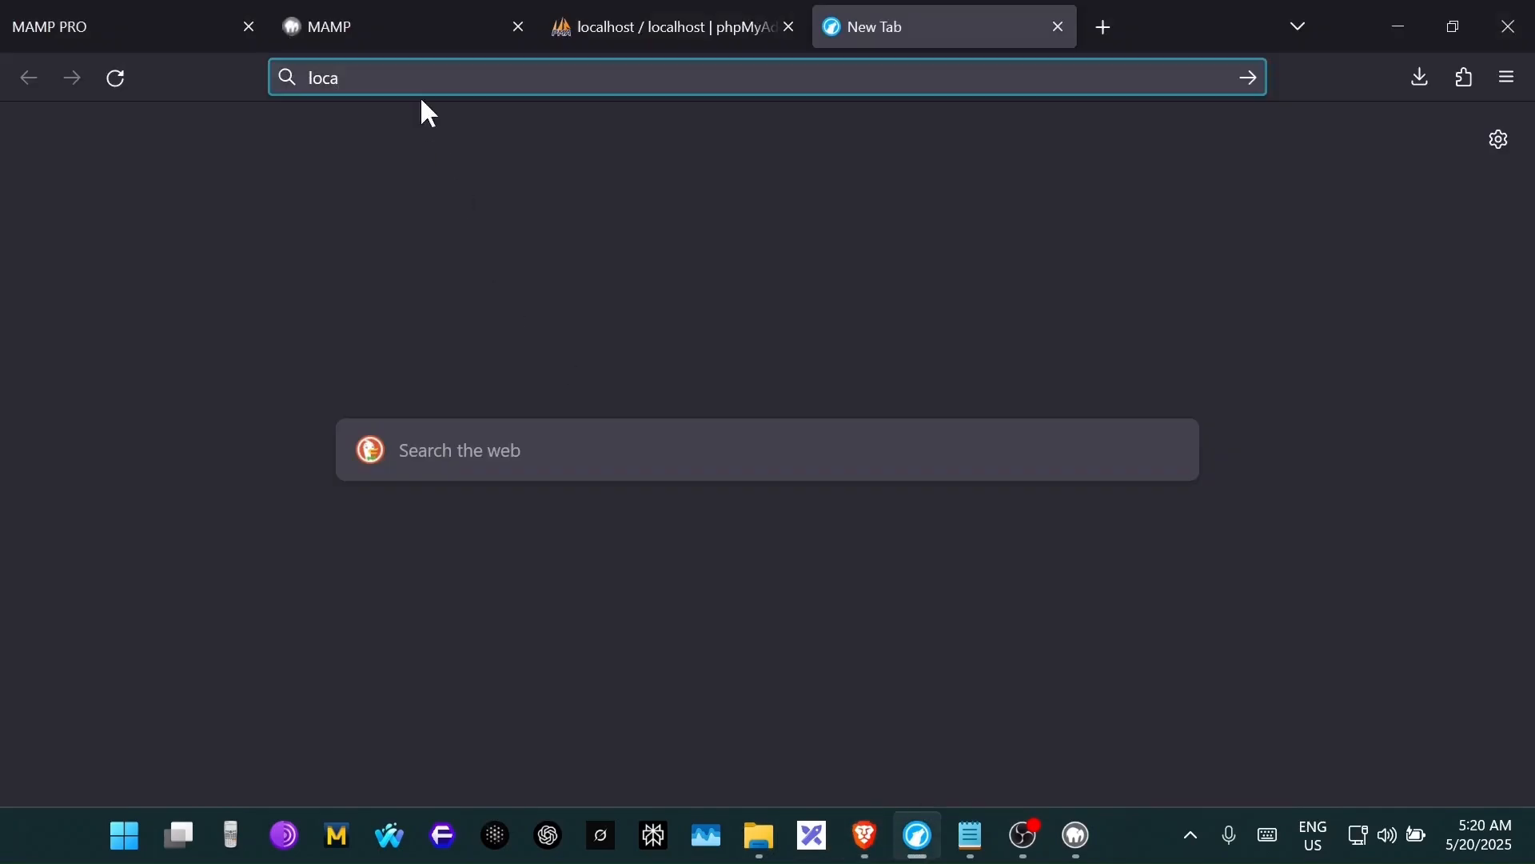
type("lhost/")
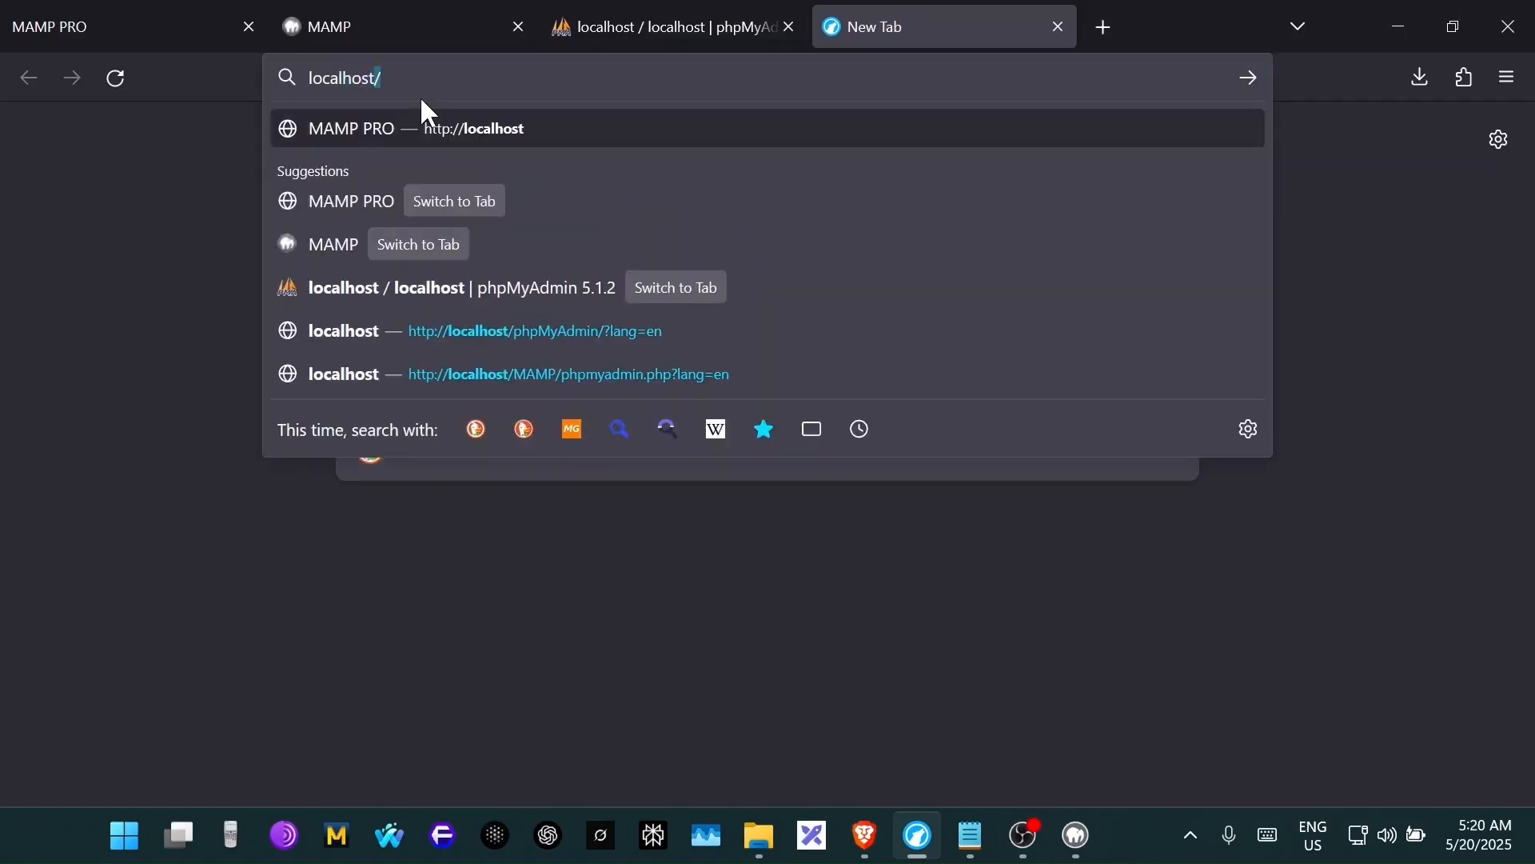
type("mantisbt")
key("Return")
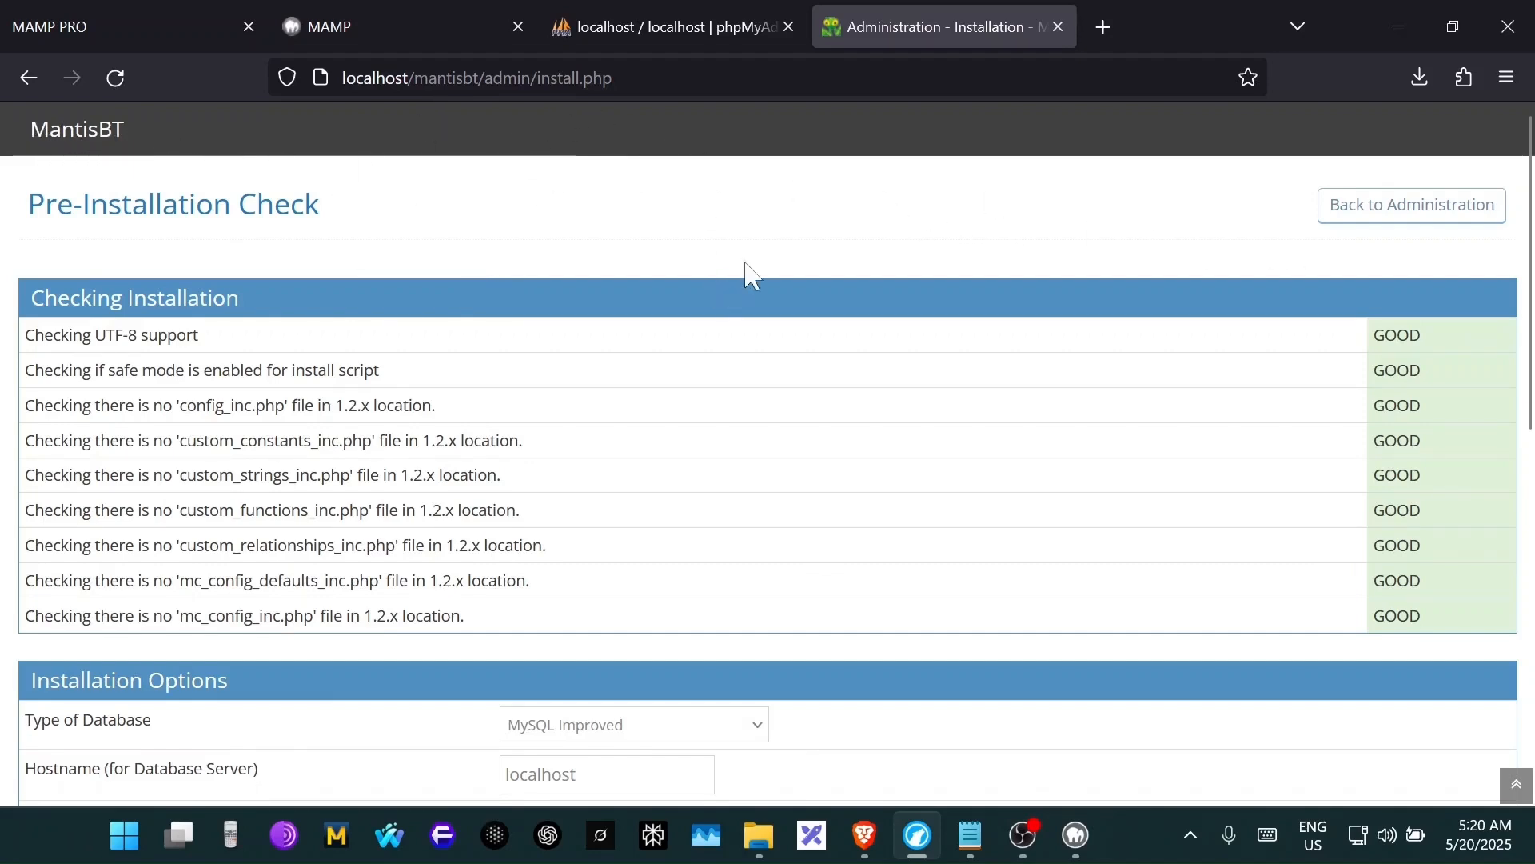
- Review the Installation Options defaults: MySQL Improved, localhost, user root, blank password, database bugtracker
scroll(746, 264, "down", 4)
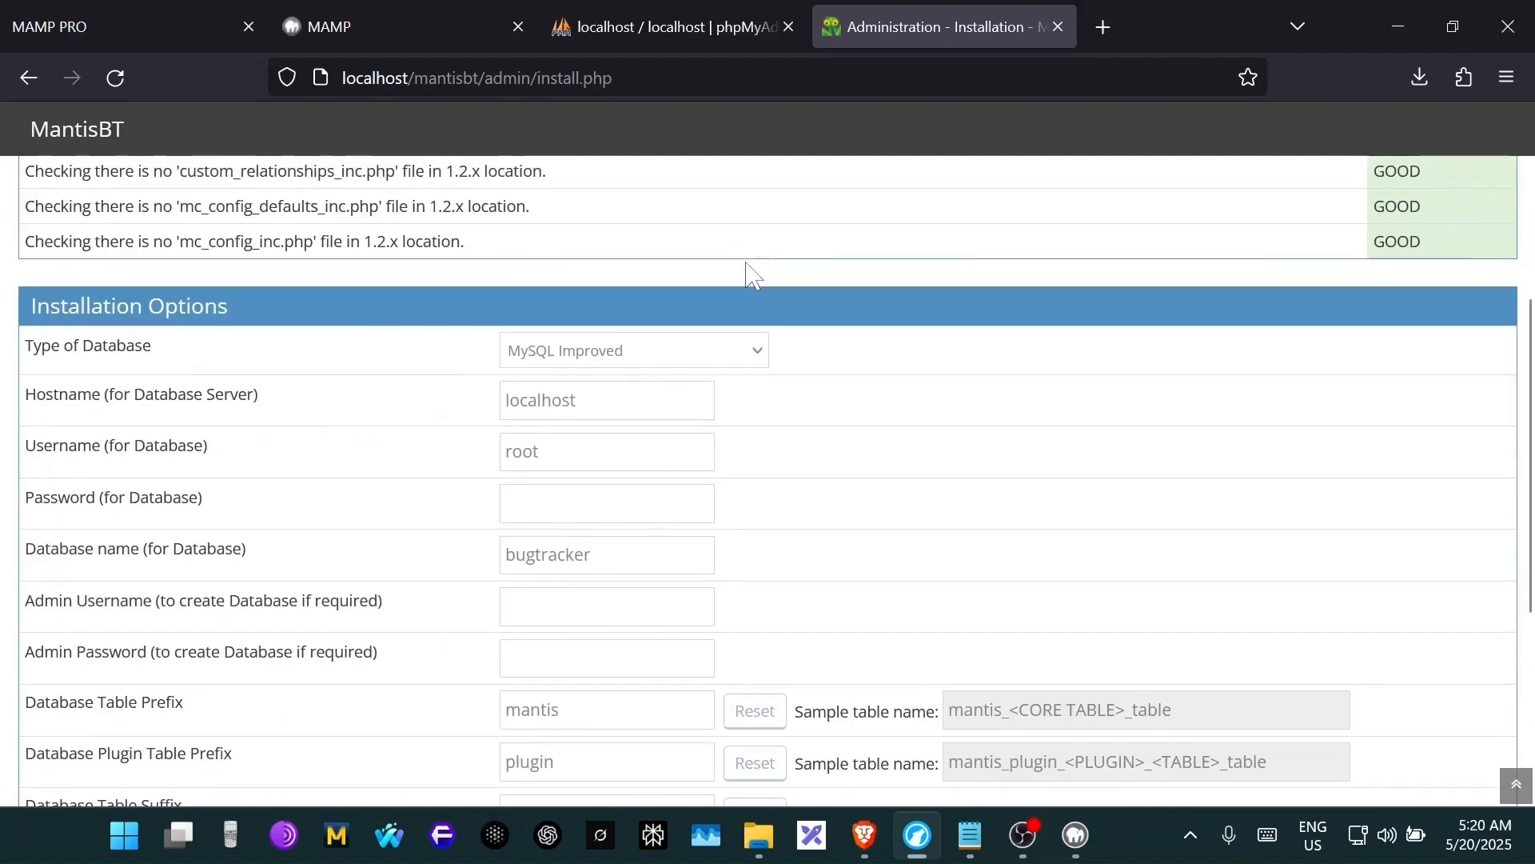
scroll(745, 264, "up", 4)
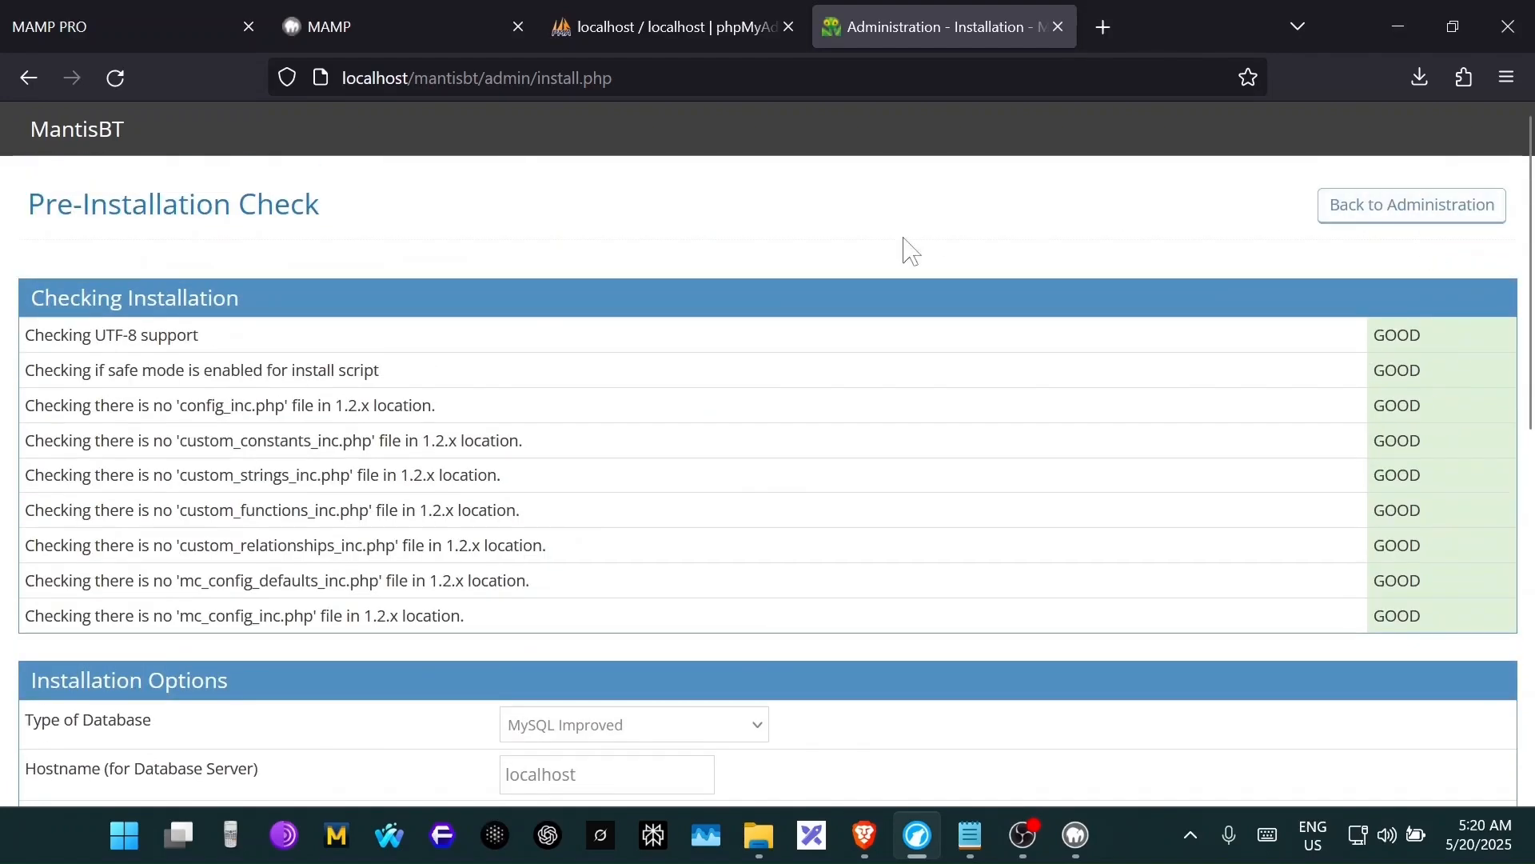
scroll(910, 251, "down", 4)
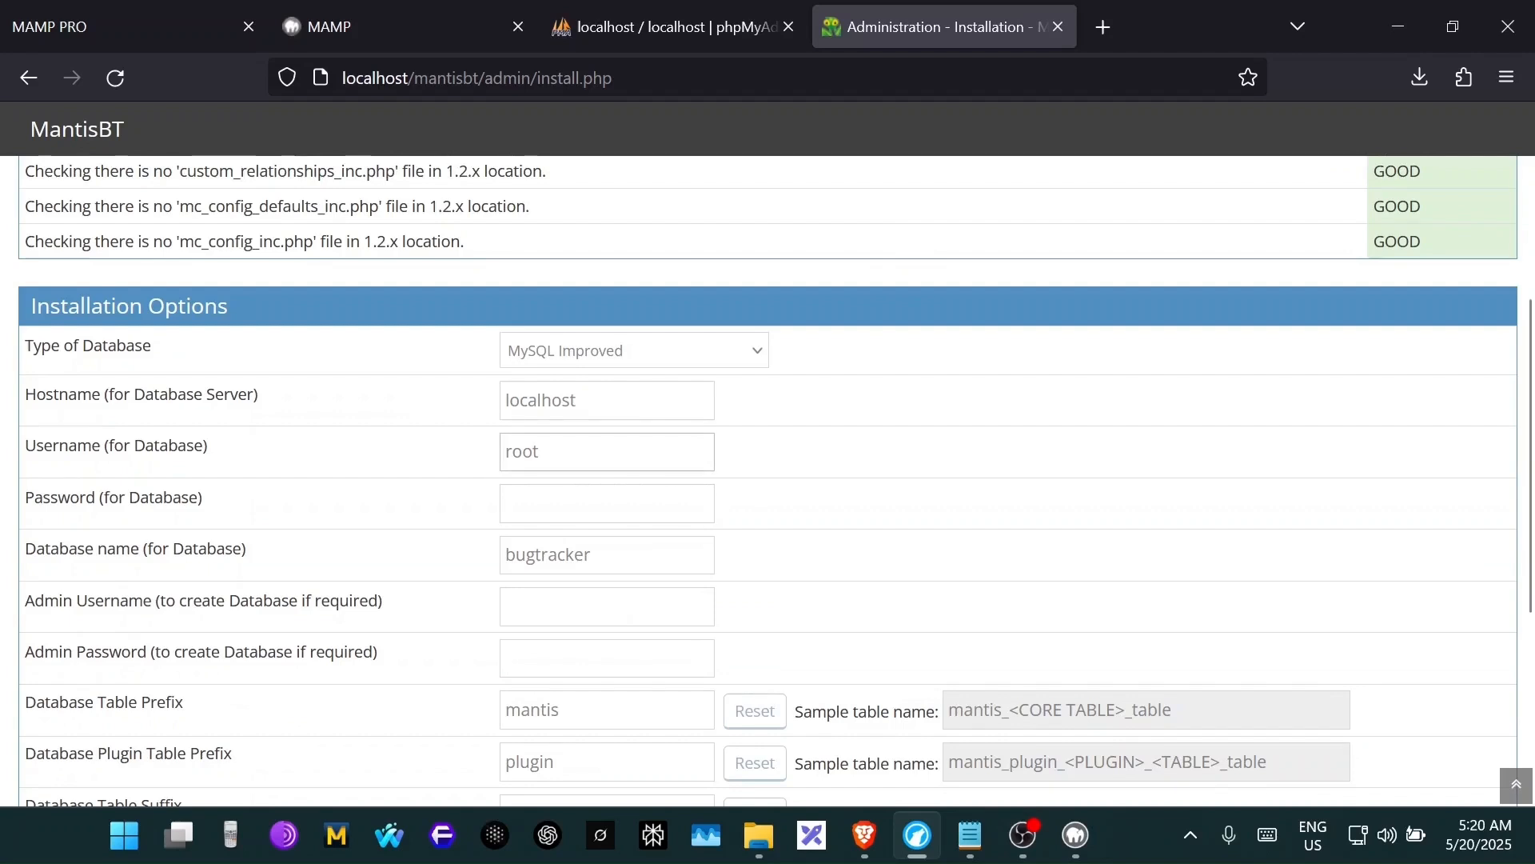
double_click(522, 452)
key("Tab")
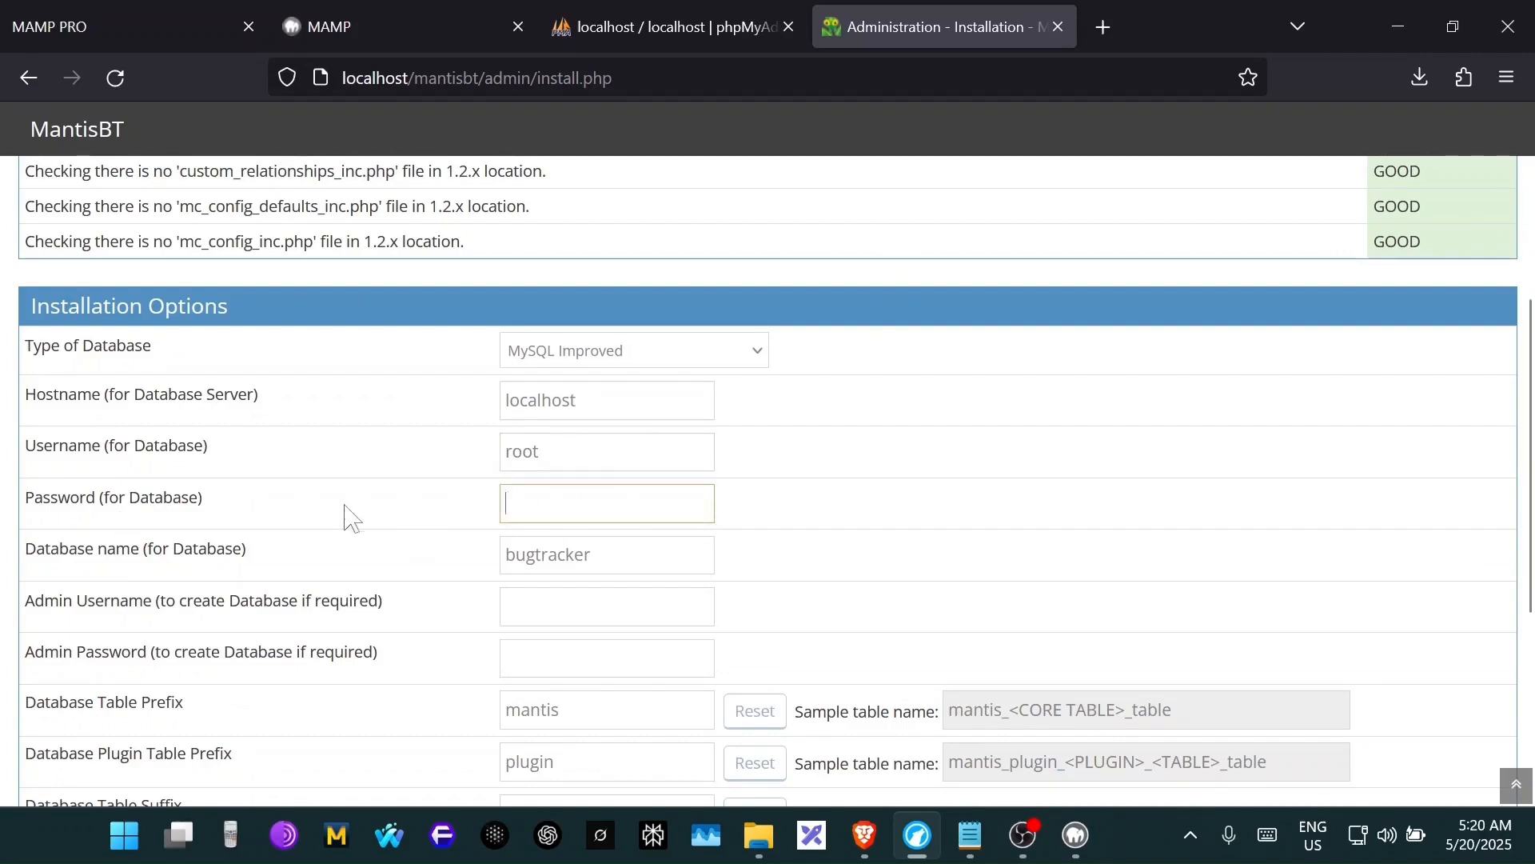
scroll(484, 490, "down", 2)
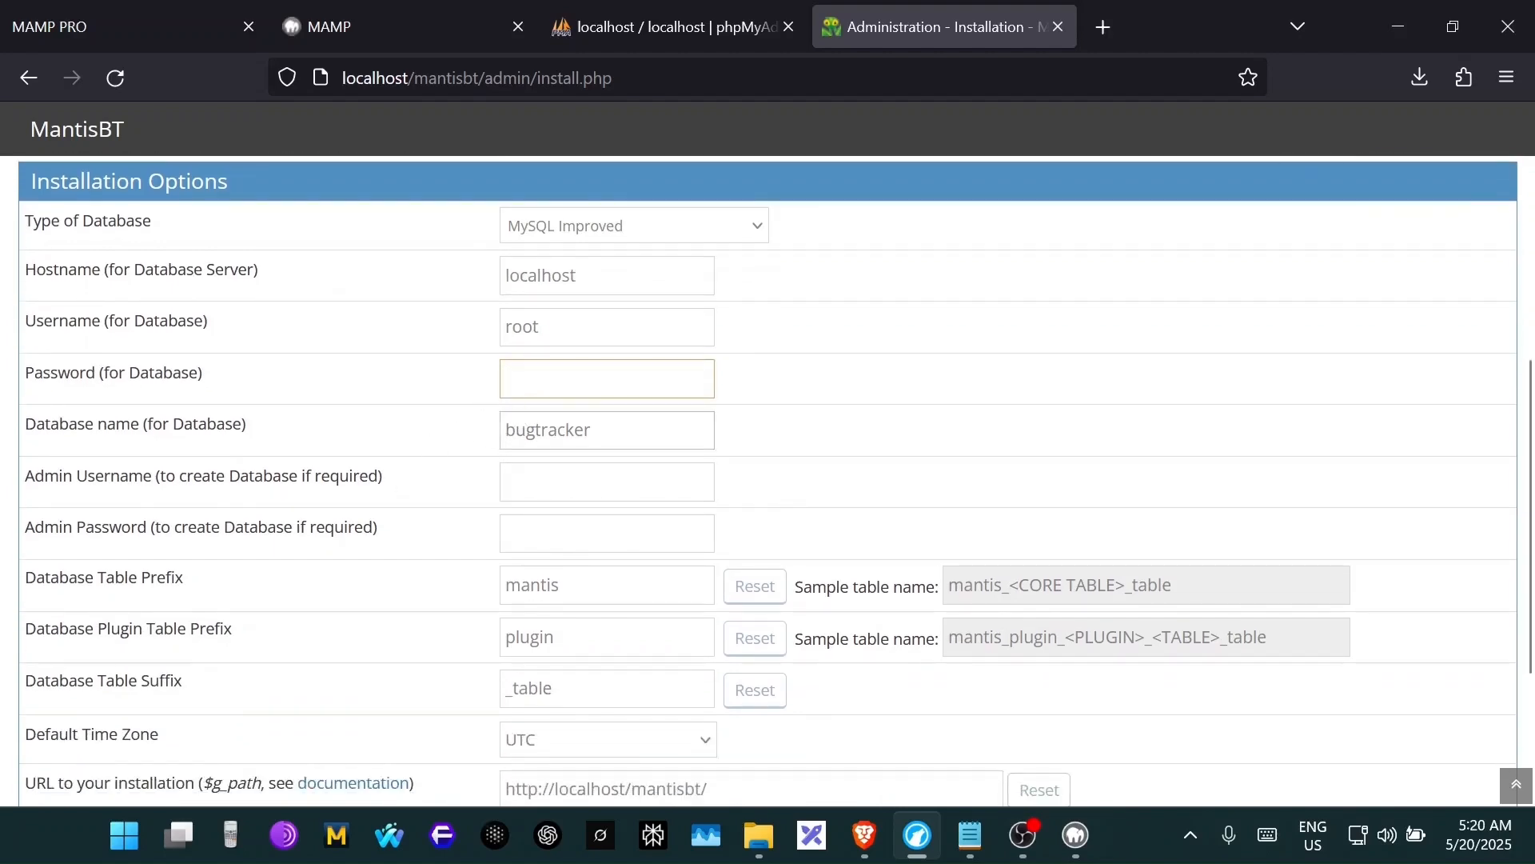
key("Tab")
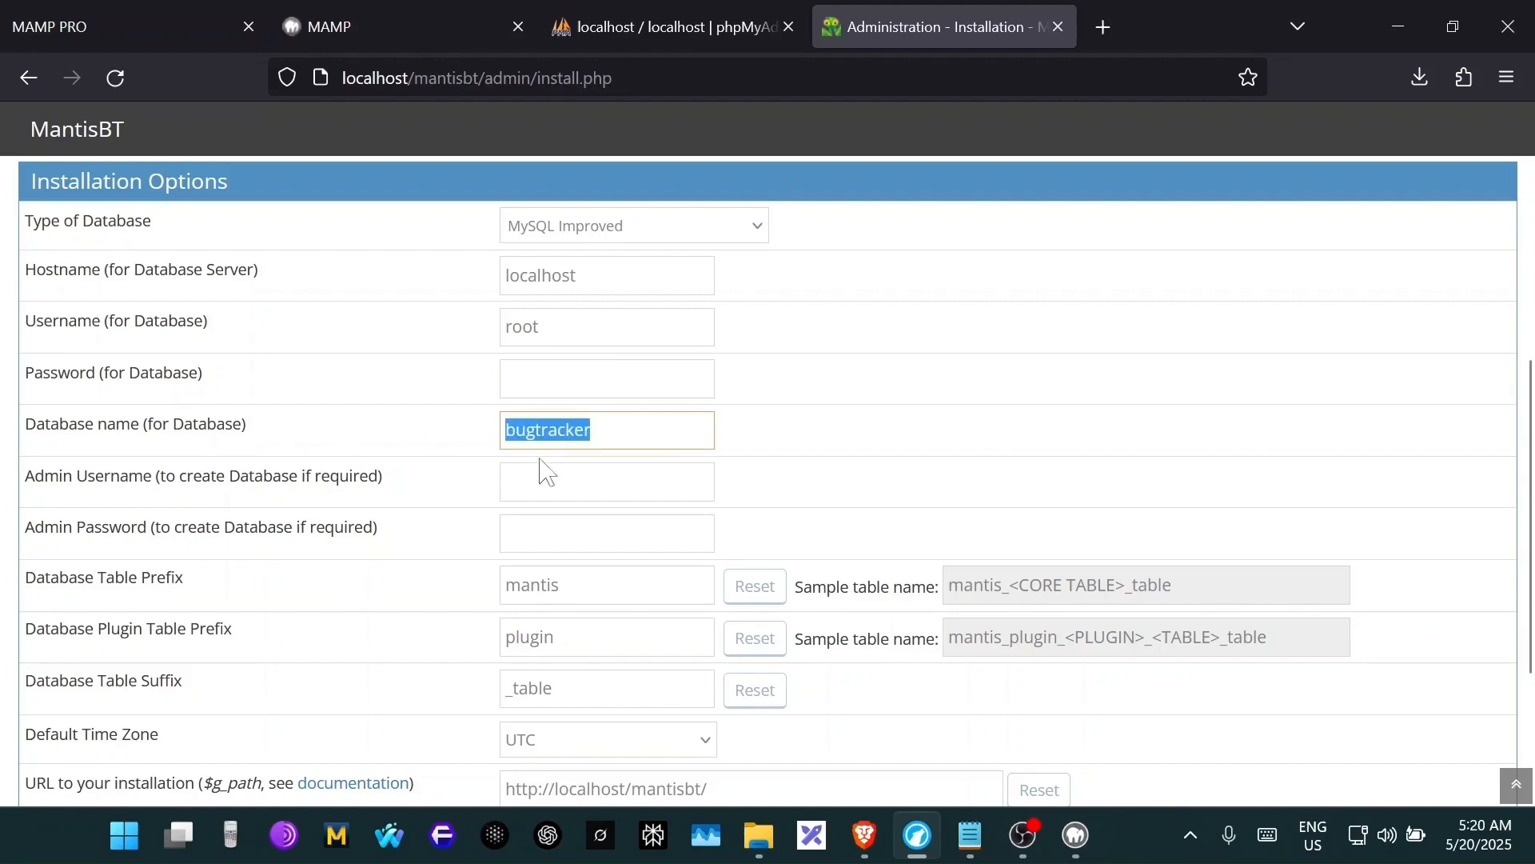
key("Tab")
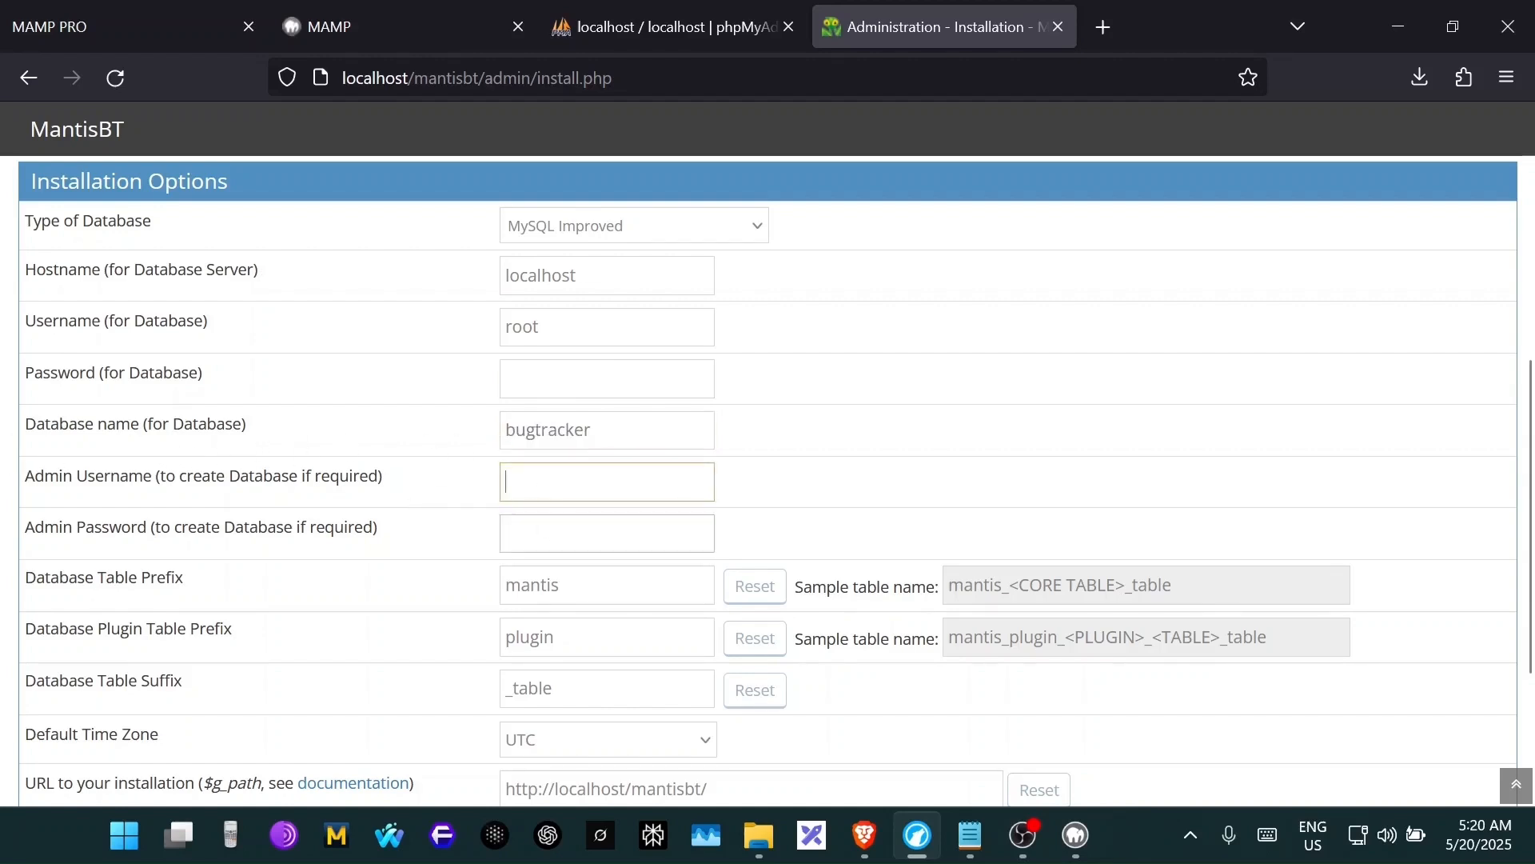
key("Tab")
key("shift+Tab")
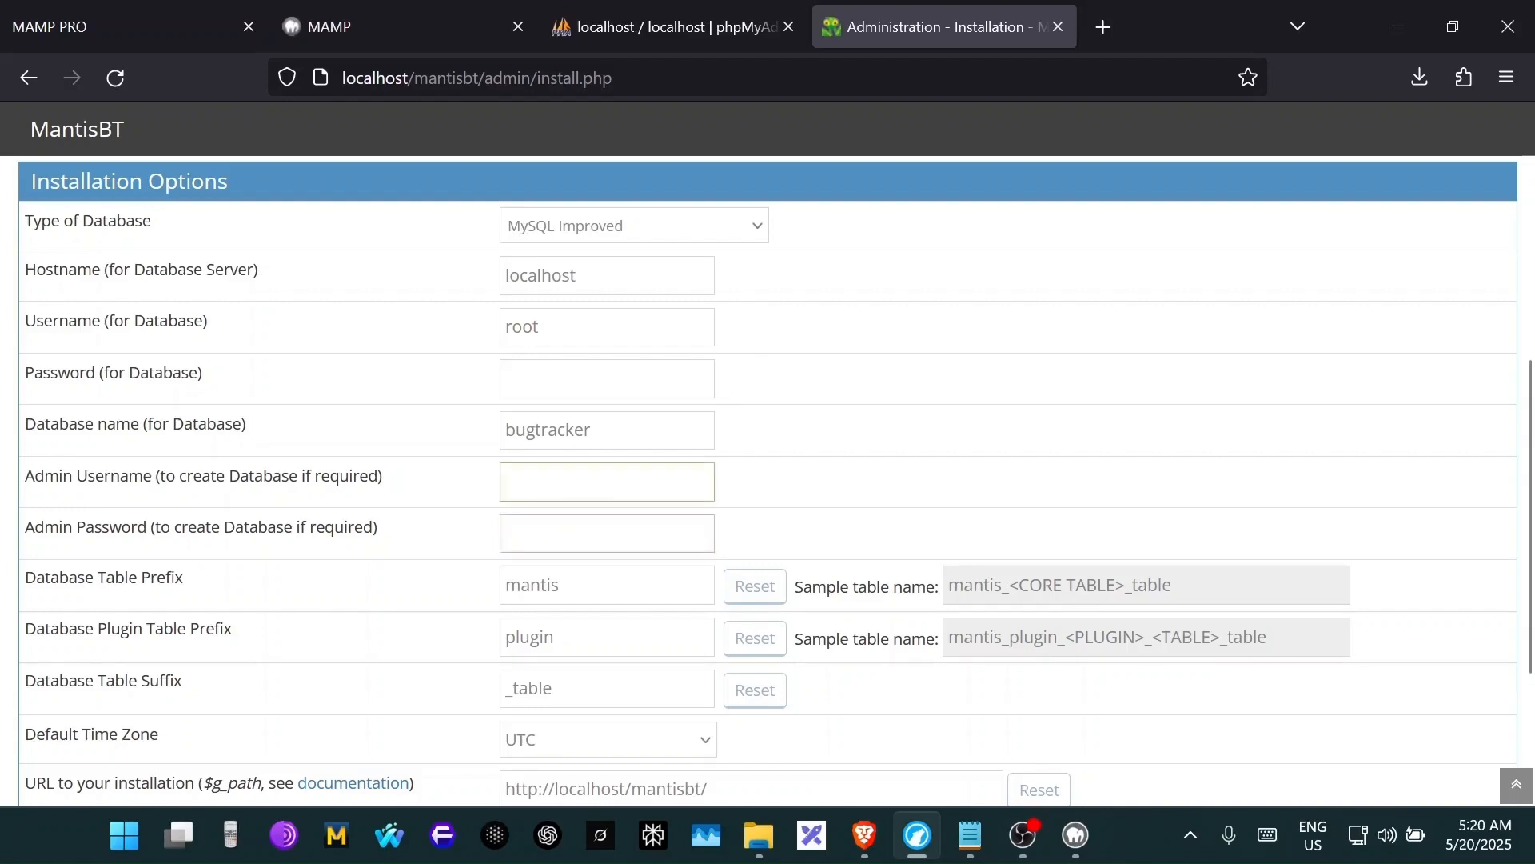
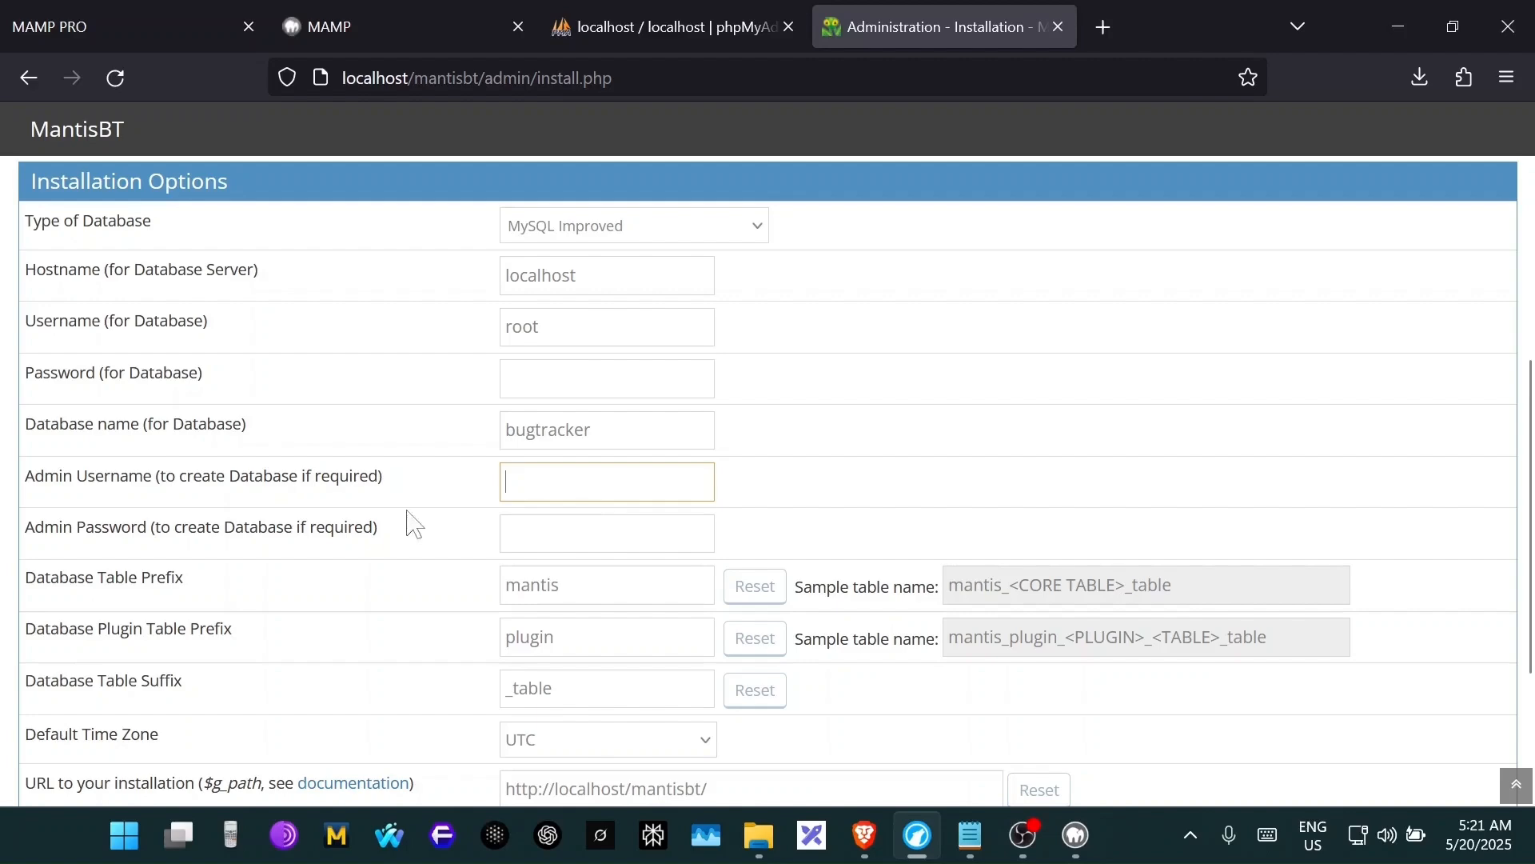
- Choose Dhaka as the default time zone in the Installation Options form
key("Tab")
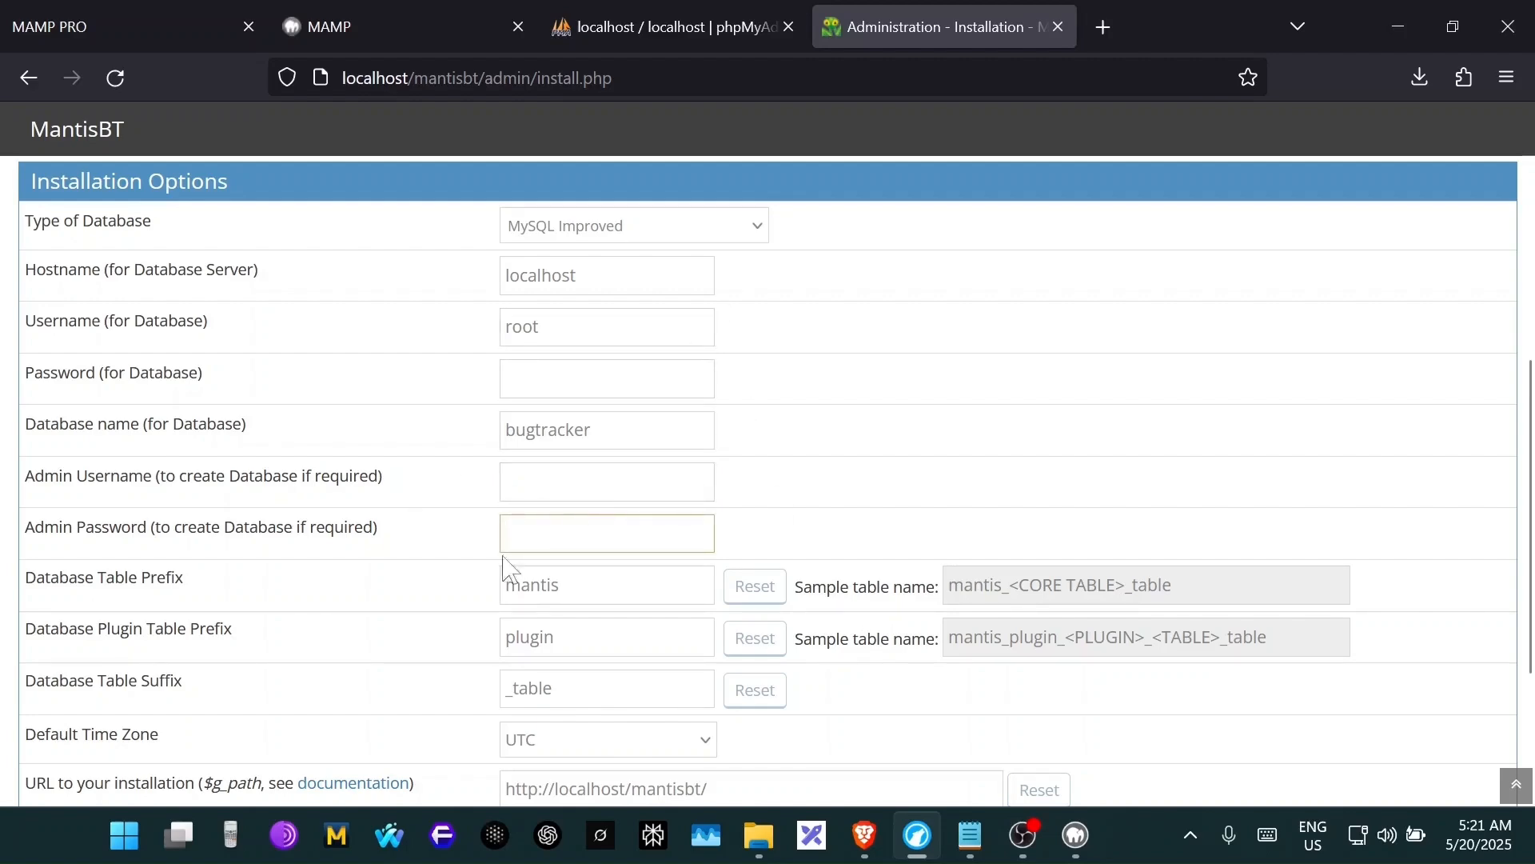
scroll(504, 567, "down", 3)
left_click(703, 503)
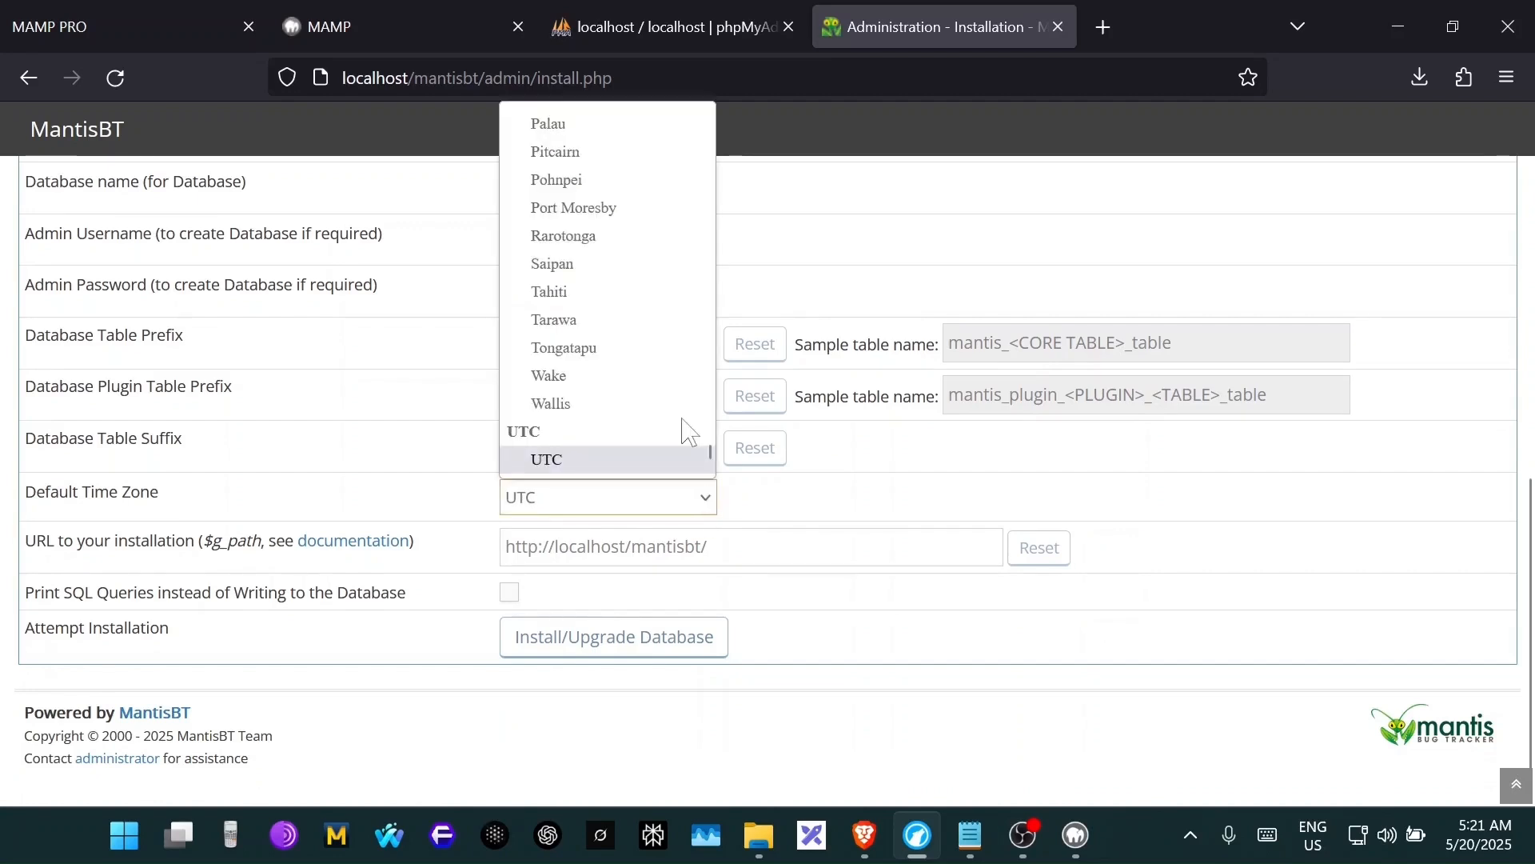
scroll(689, 432, "up", 20)
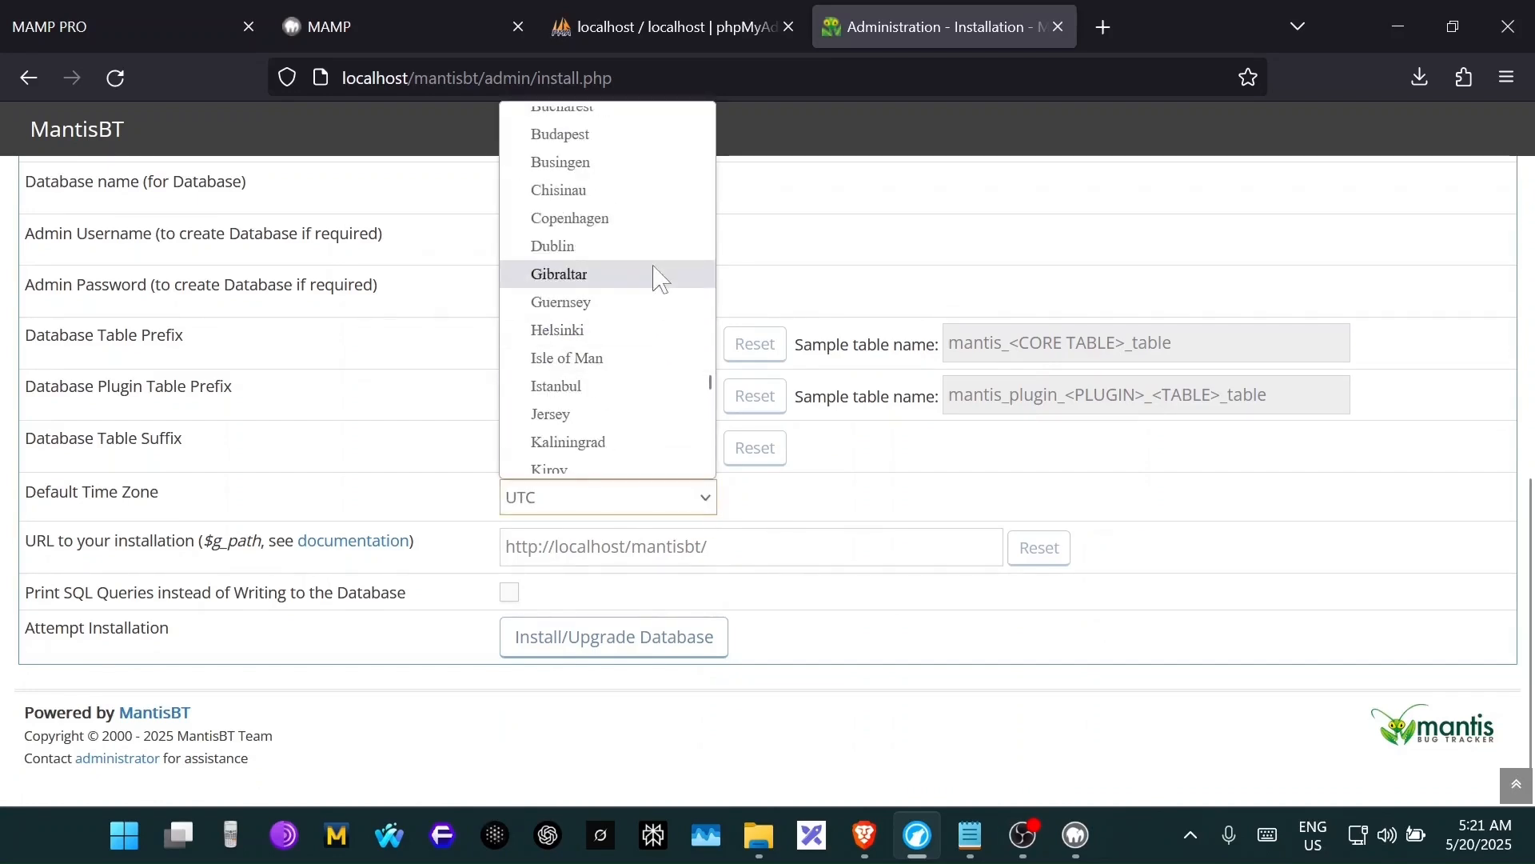
scroll(656, 276, "up", 20)
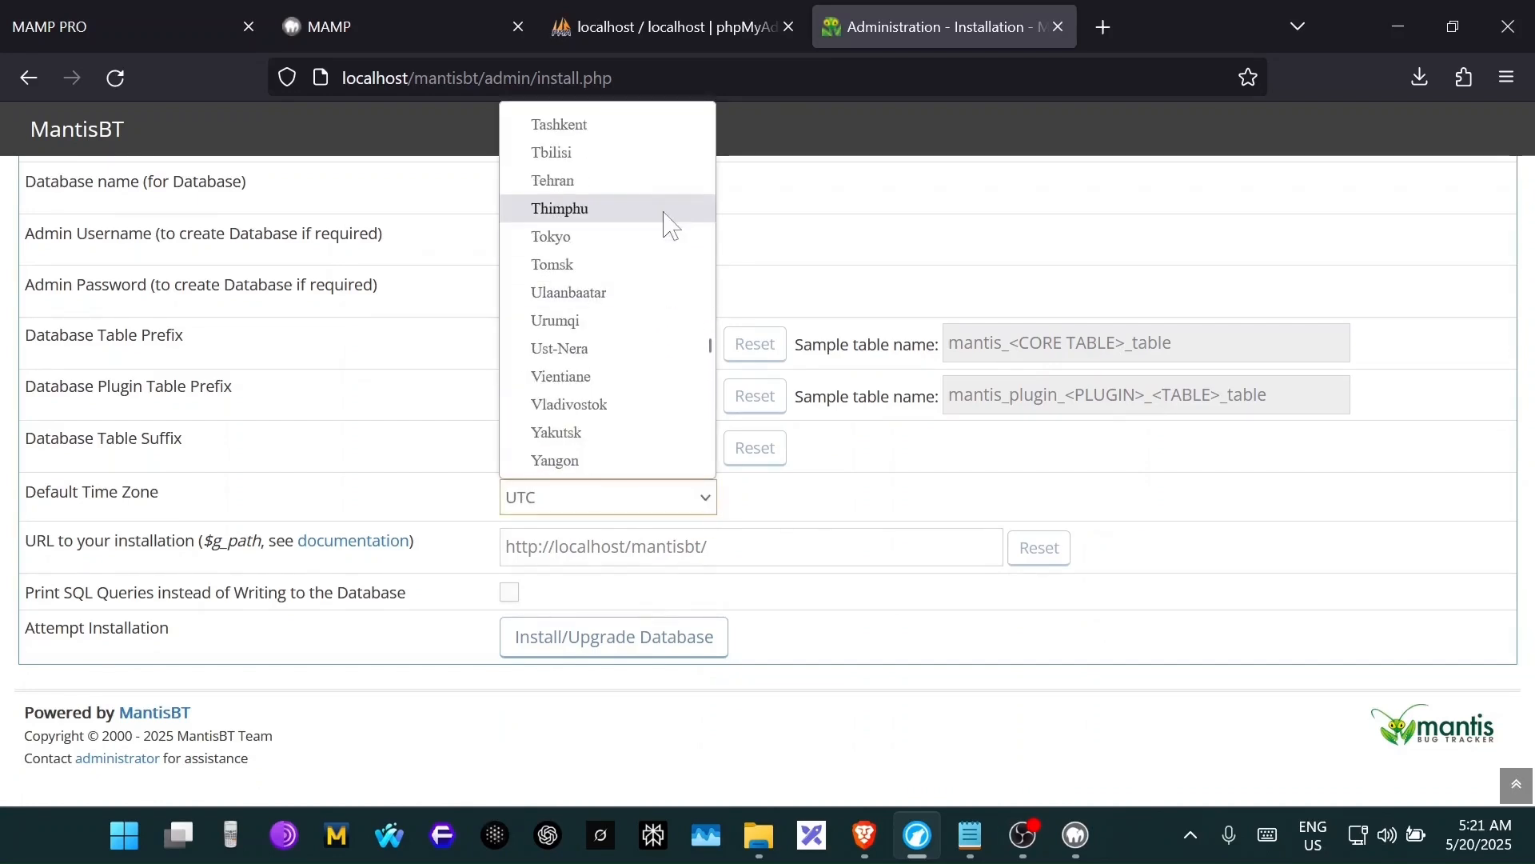
scroll(667, 224, "up", 20)
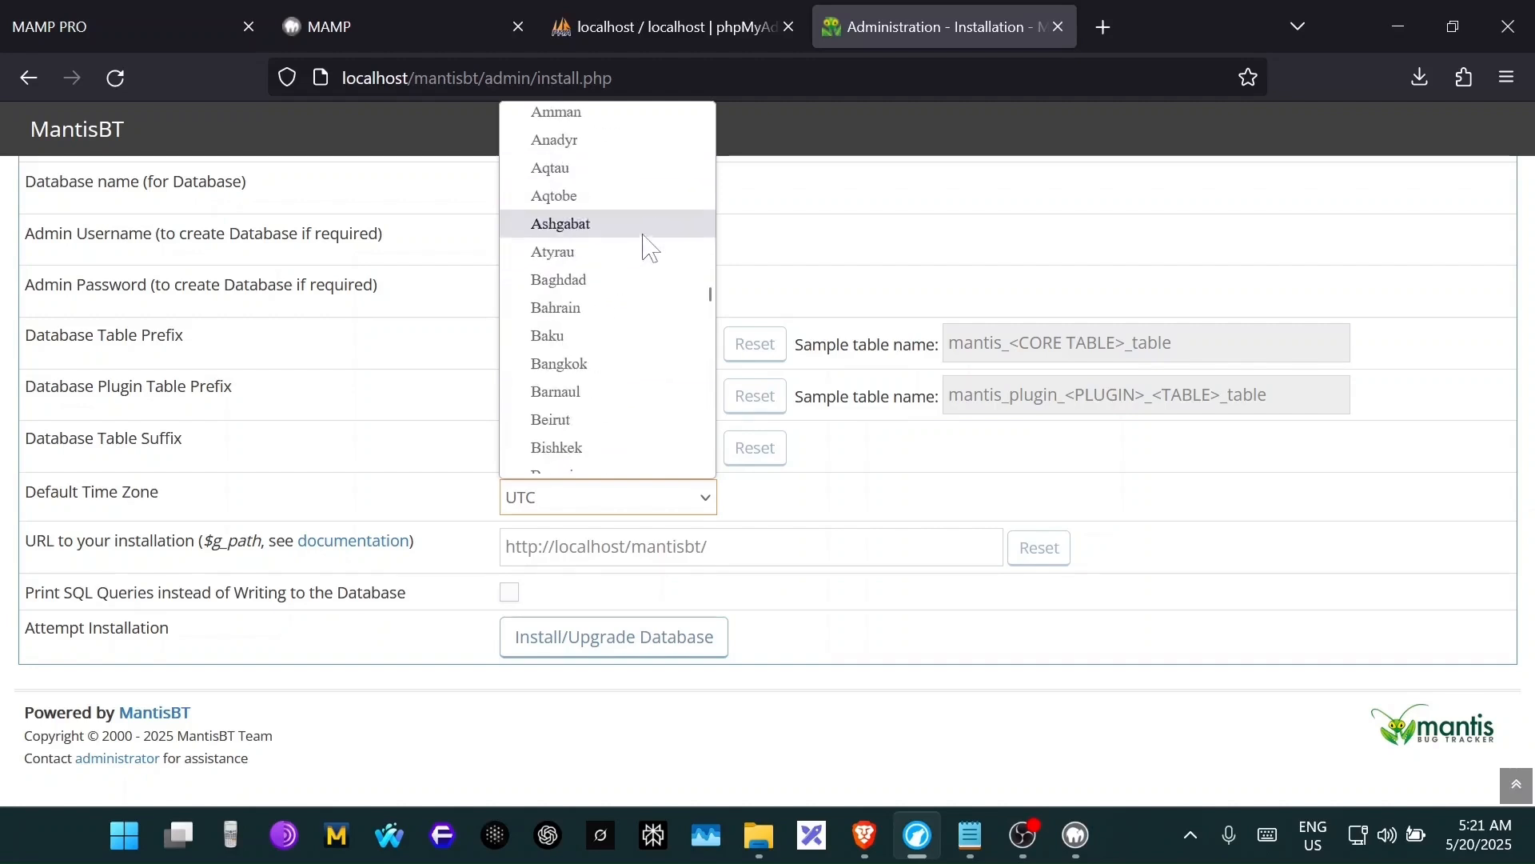
scroll(624, 240, "up", 3)
scroll(634, 387, "down", 5)
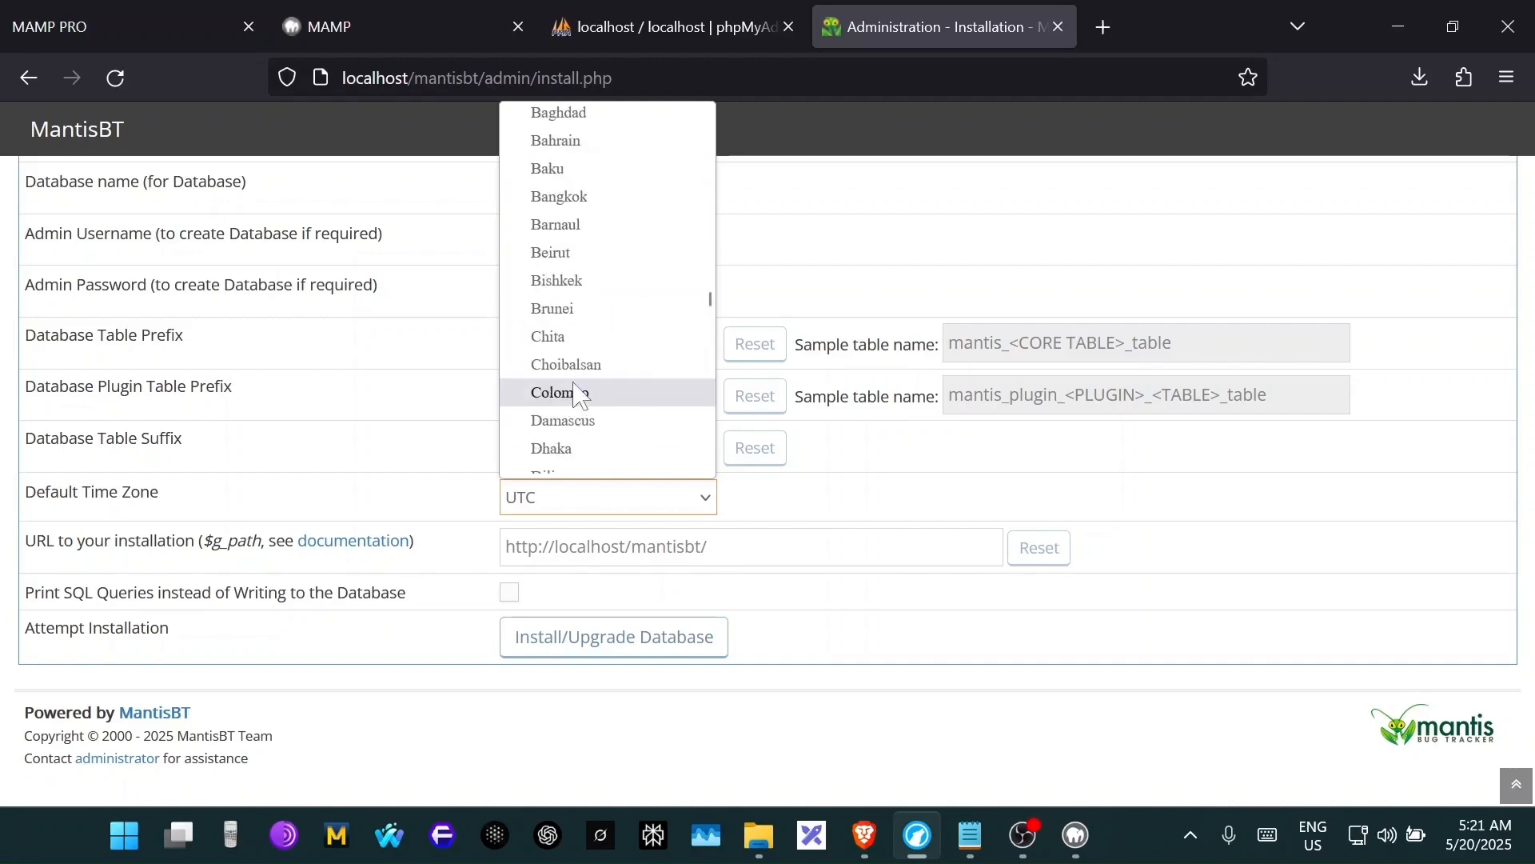
left_click(556, 447)
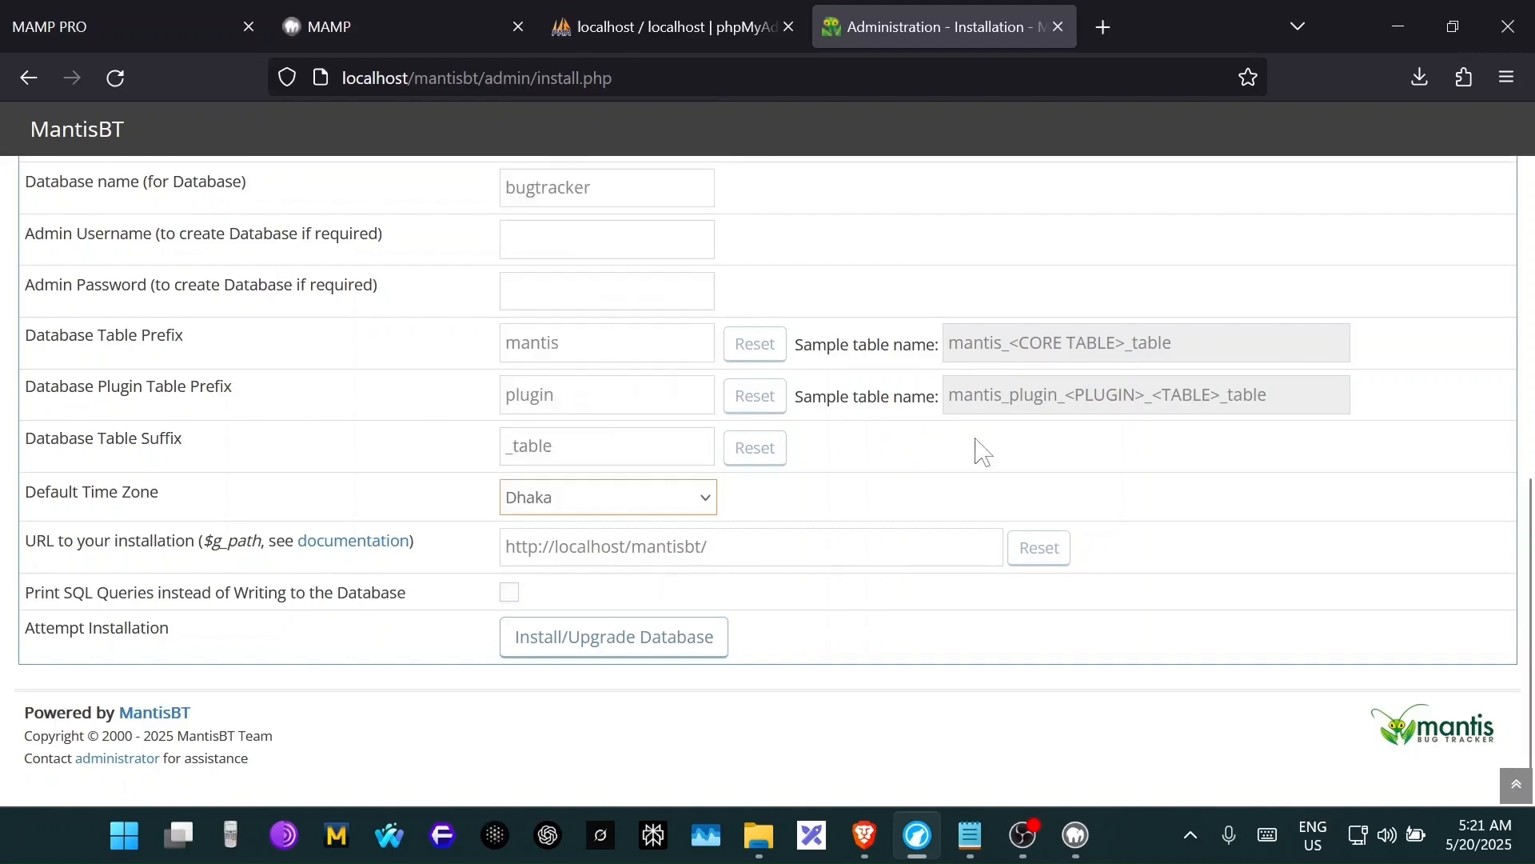
scroll(877, 463, "up", 4)
scroll(855, 356, "up", 3)
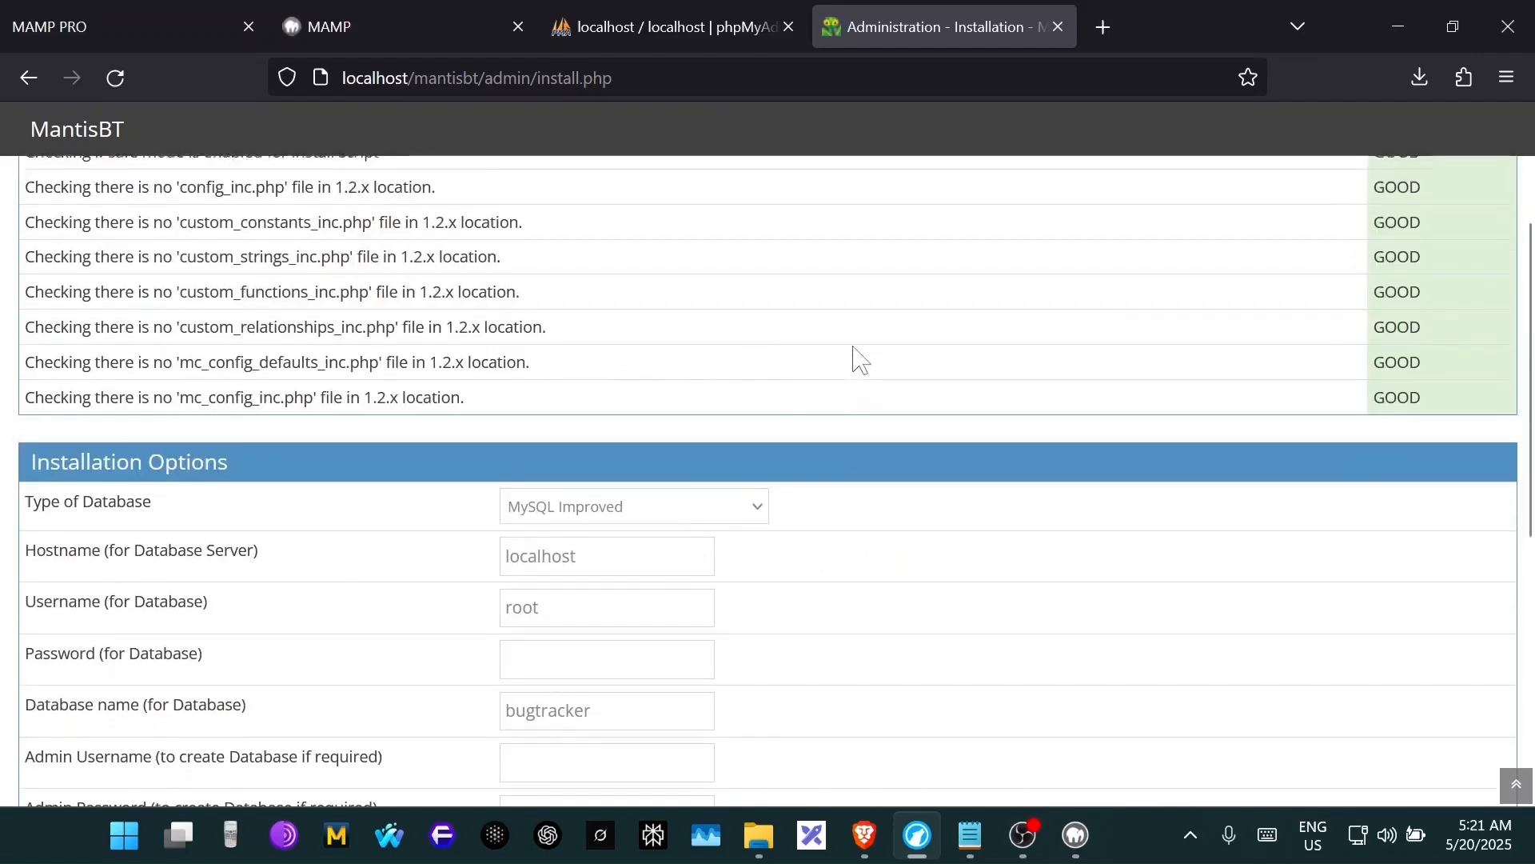
scroll(855, 356, "up", 3)
scroll(1261, 325, "down", 5)
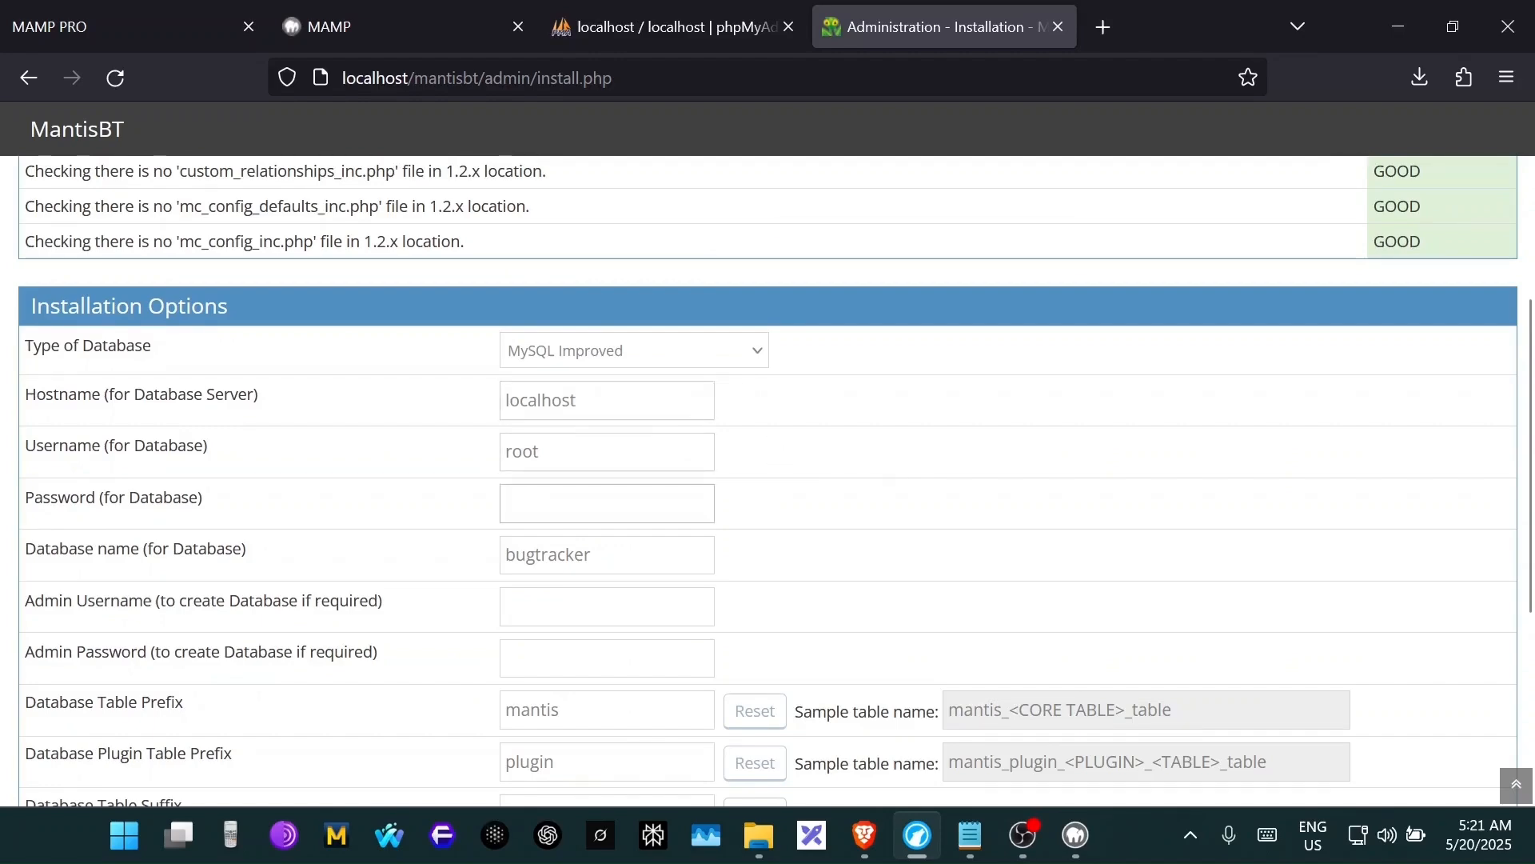
- Review the admin username and the database username (root) and password fields
key("Tab")
scroll(827, 546, "down", 2)
key("Tab")
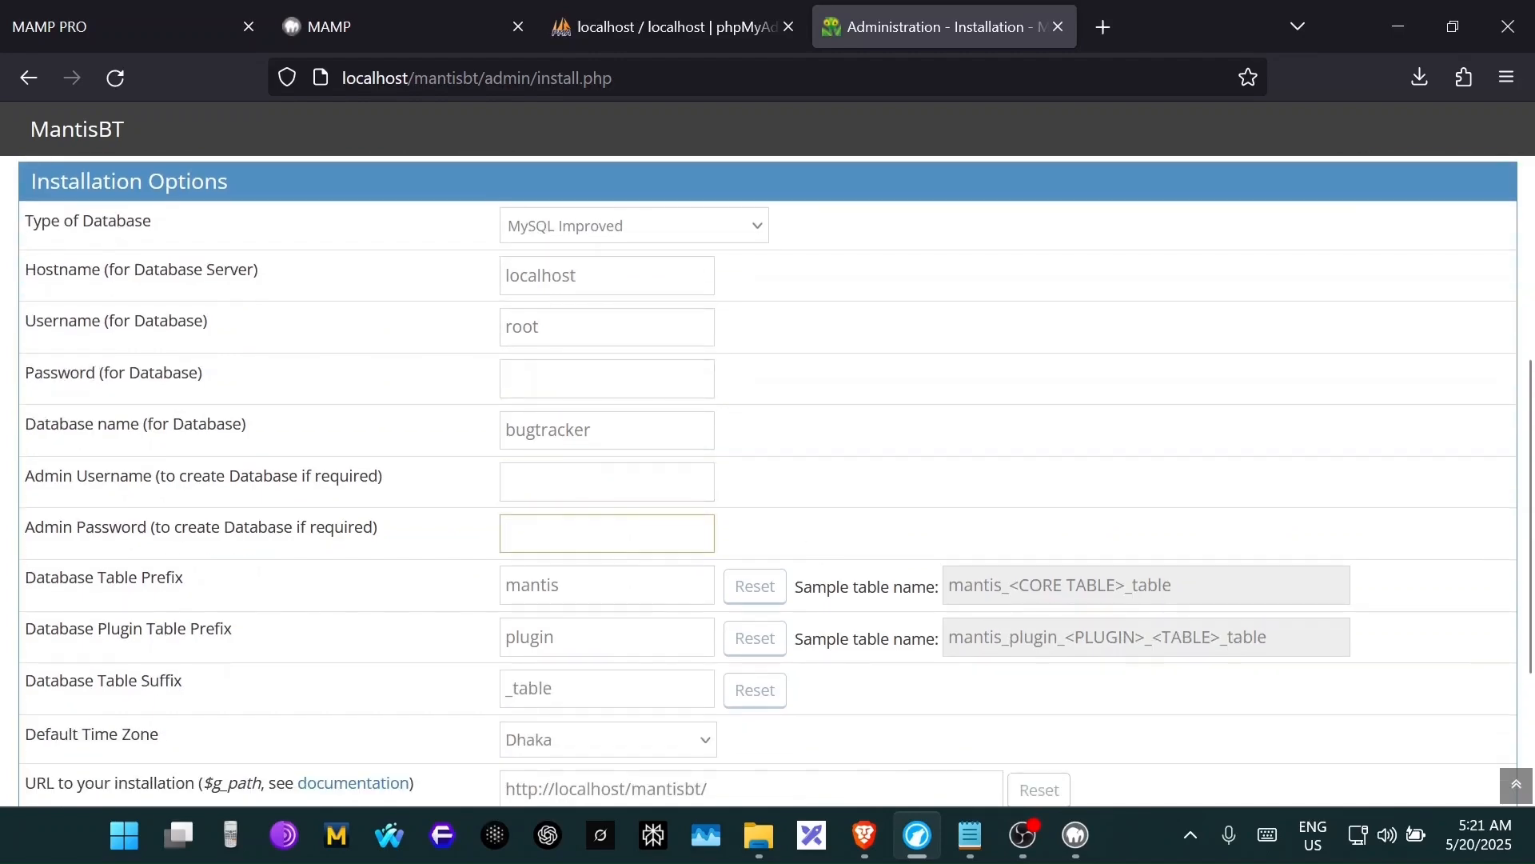
left_click(607, 379)
scroll(611, 545, "down", 3)
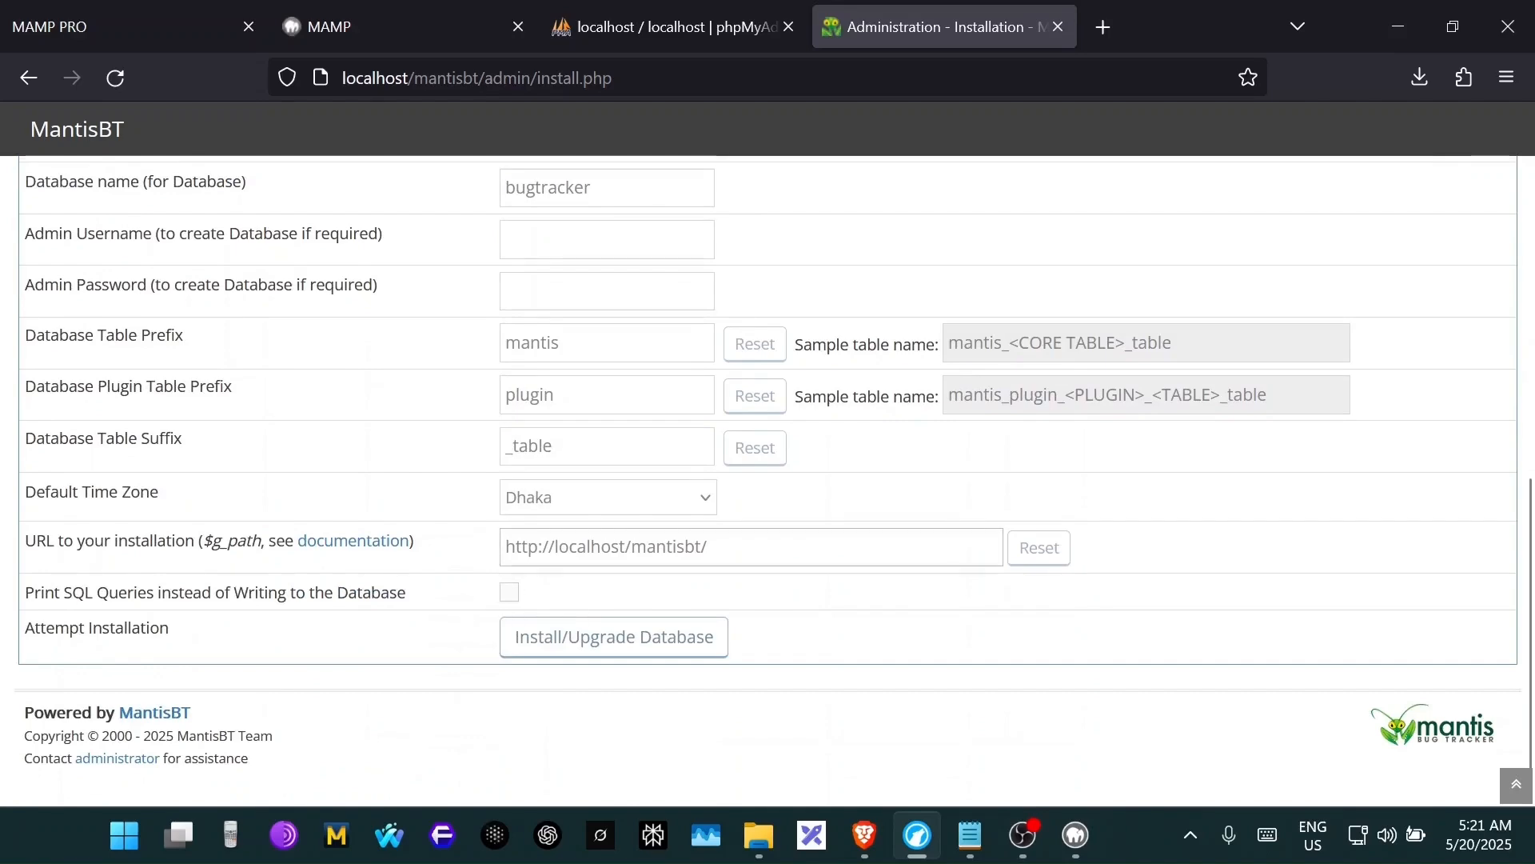
scroll(901, 539, "up", 5)
scroll(679, 493, "down", 3)
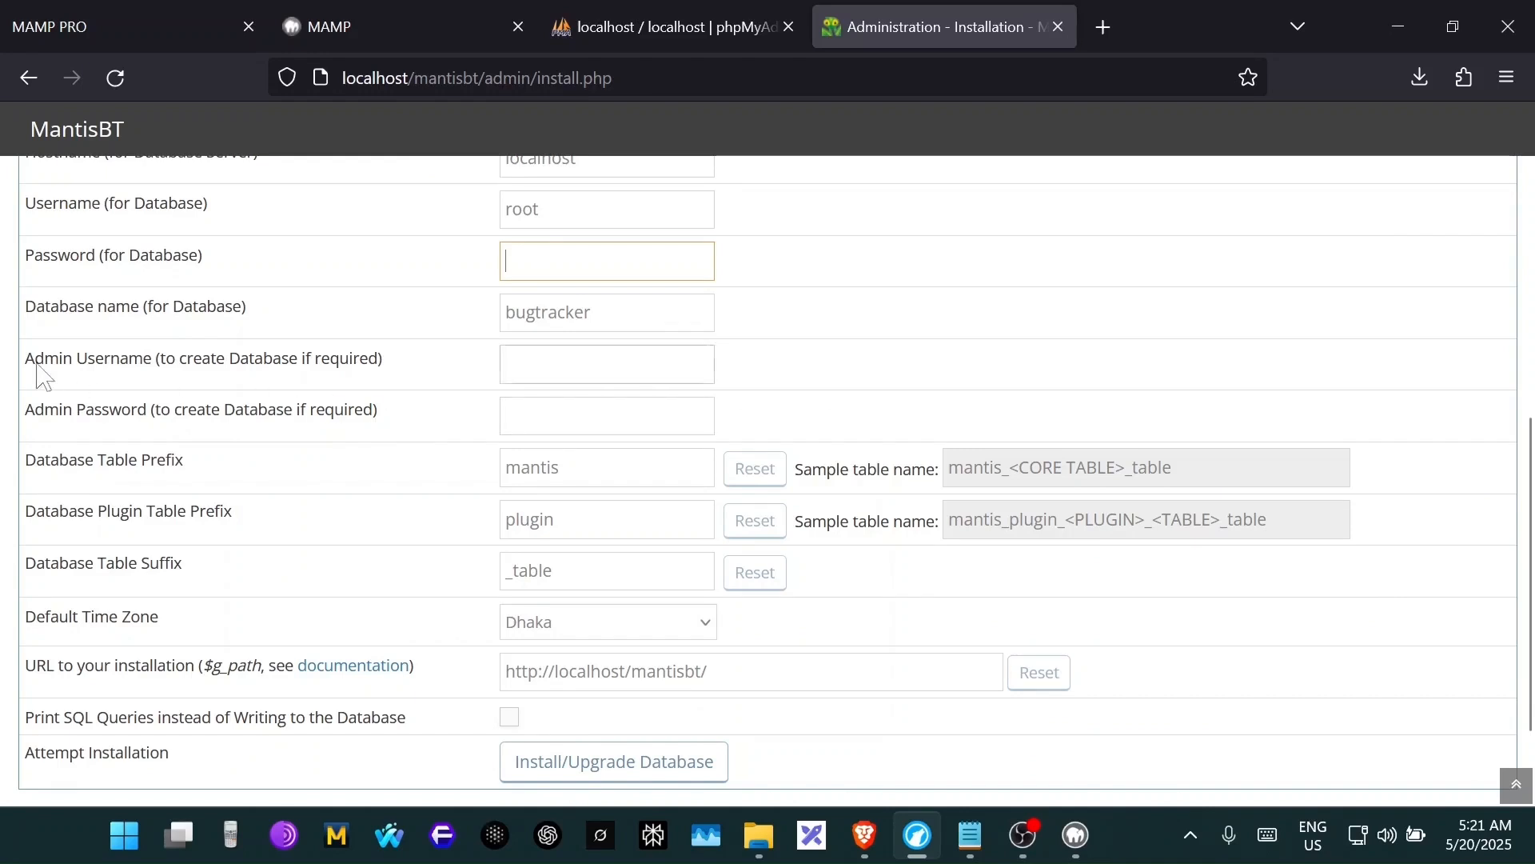
left_click_drag(27, 359, 151, 362)
left_click_drag(26, 411, 151, 411)
scroll(223, 405, "up", 3)
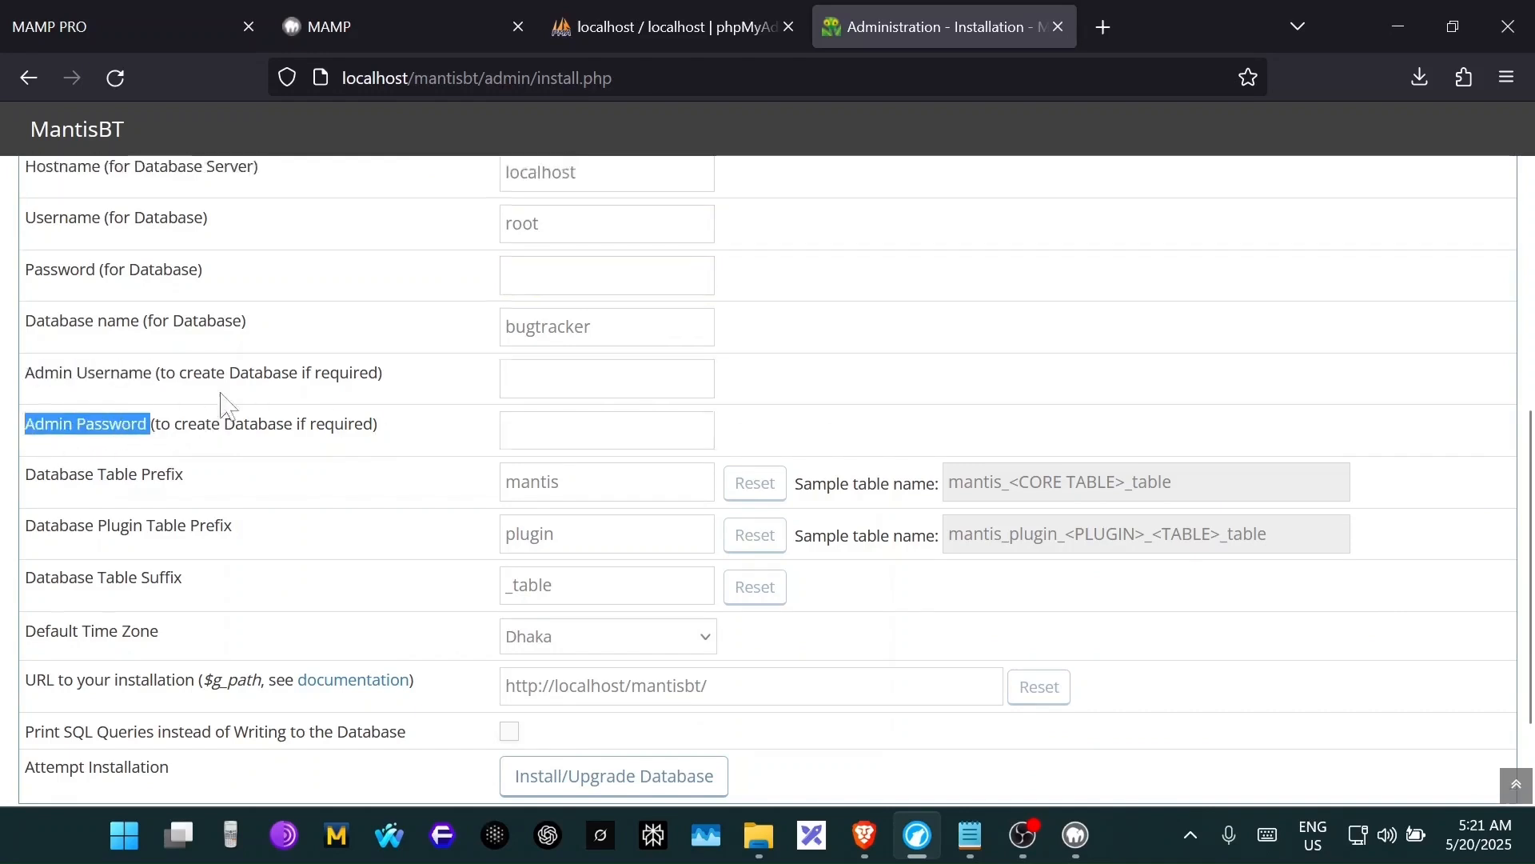
double_click(522, 459)
left_click_drag(27, 454, 207, 456)
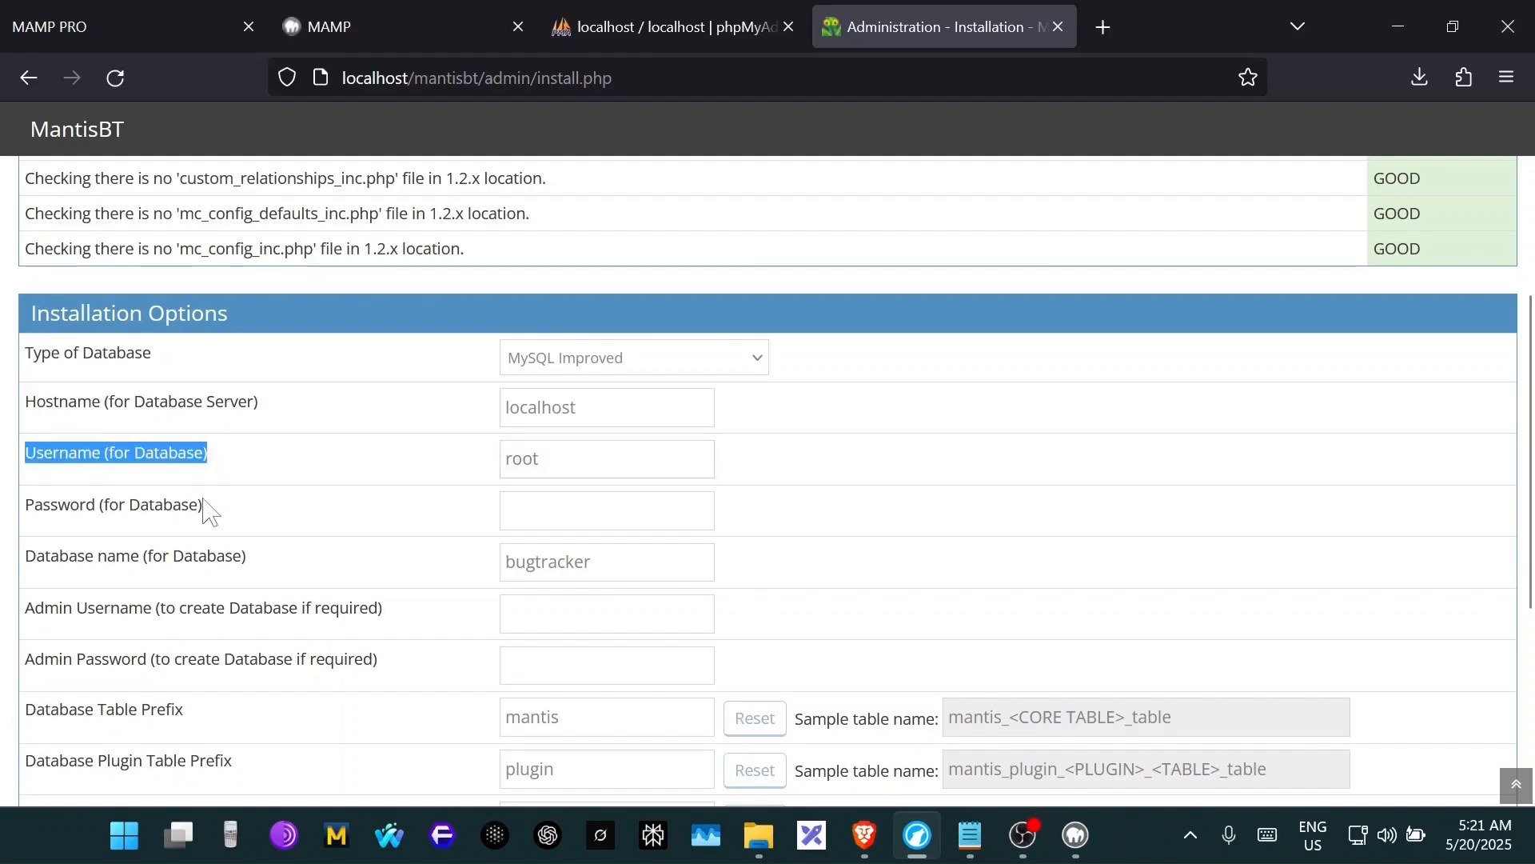
left_click_drag(28, 507, 199, 507)
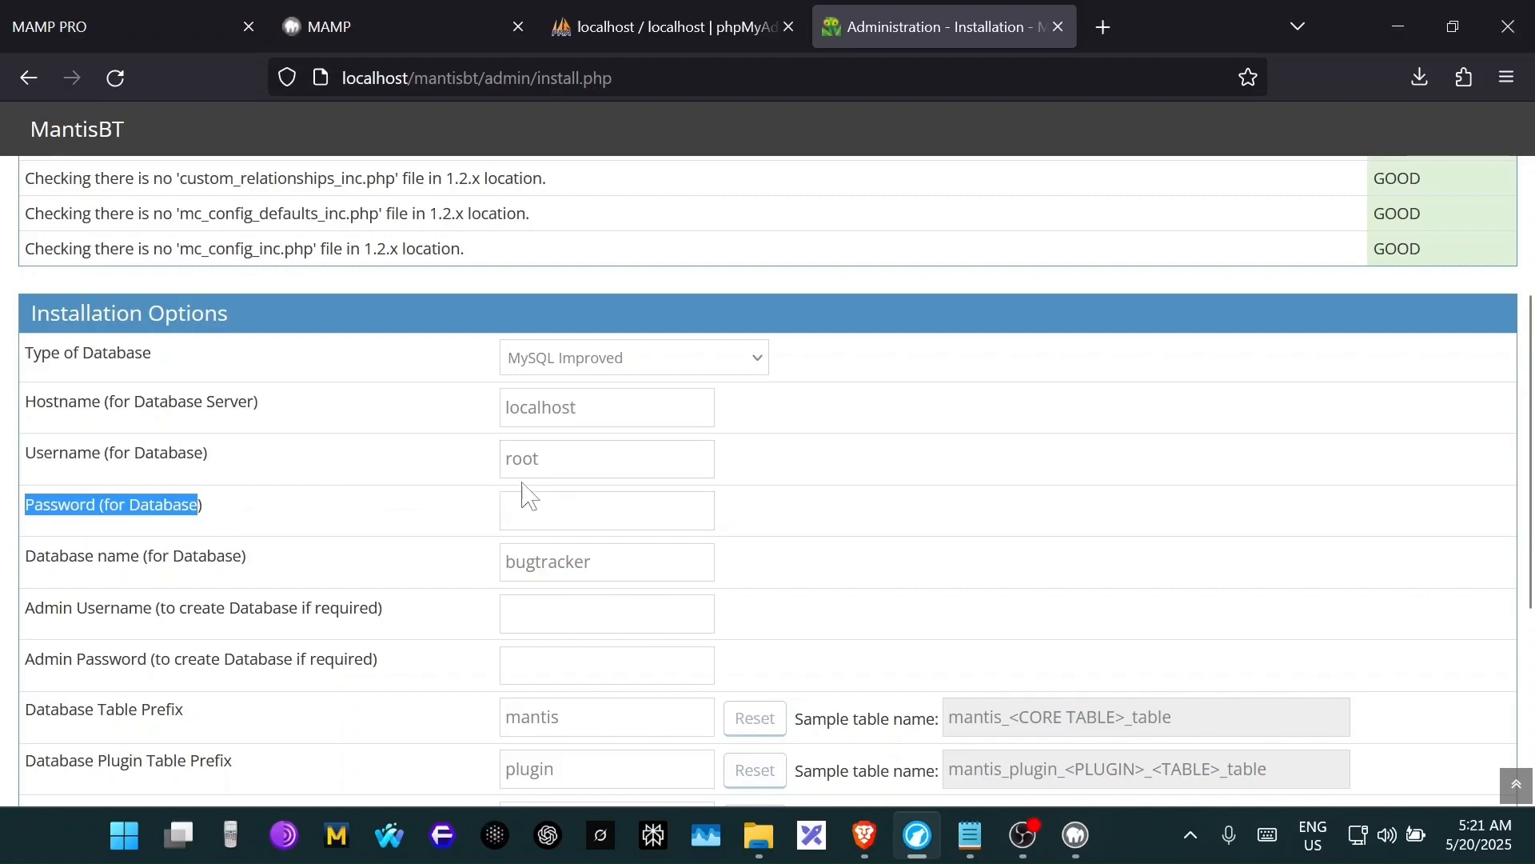
scroll(528, 496, "down", 5)
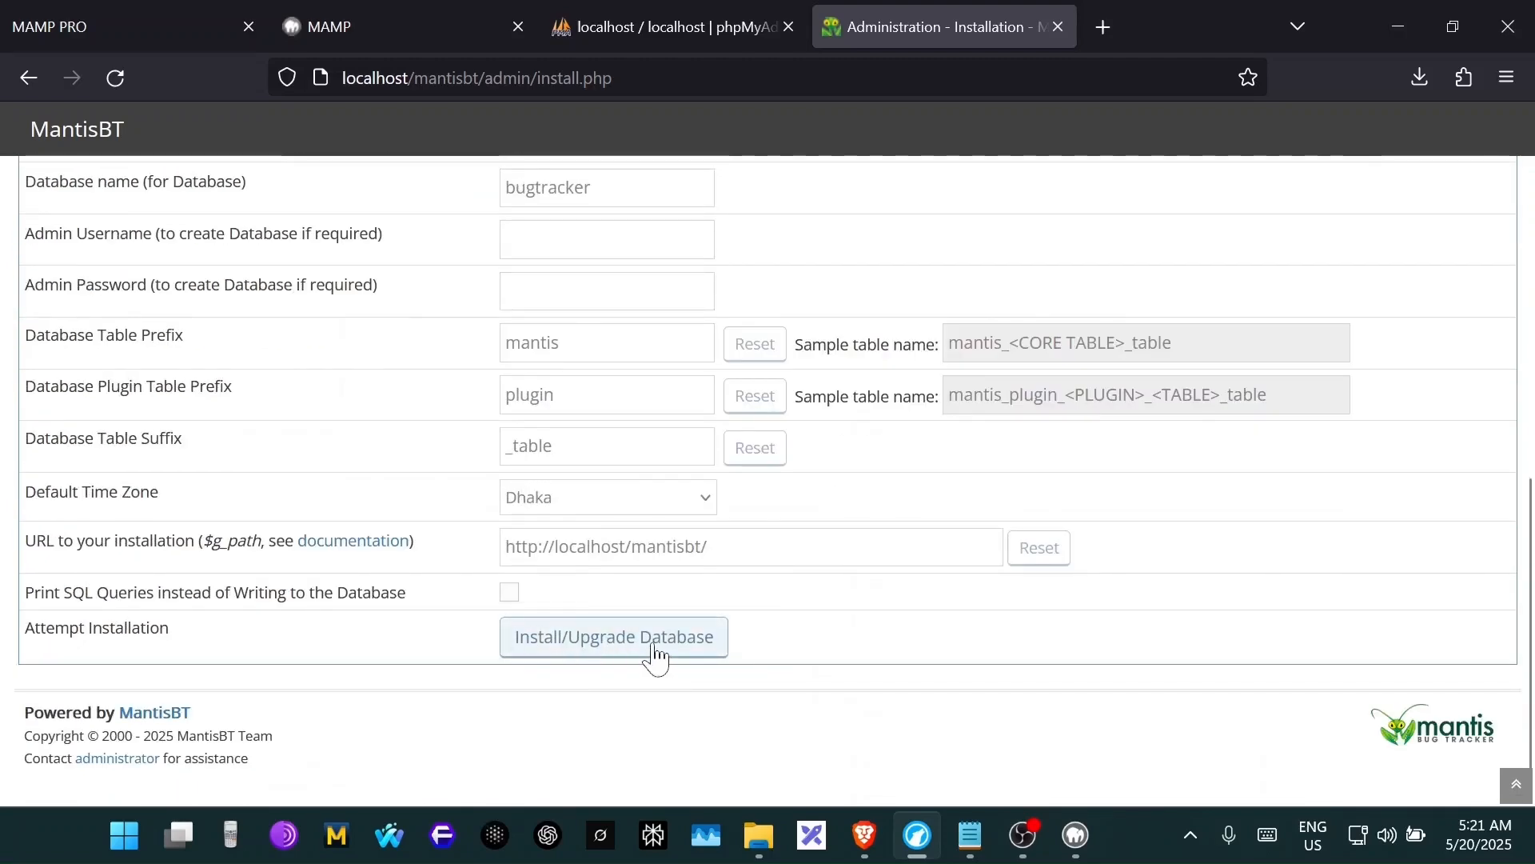
- Submit Install/Upgrade Database with the current settings to run the checks
left_click(628, 652)
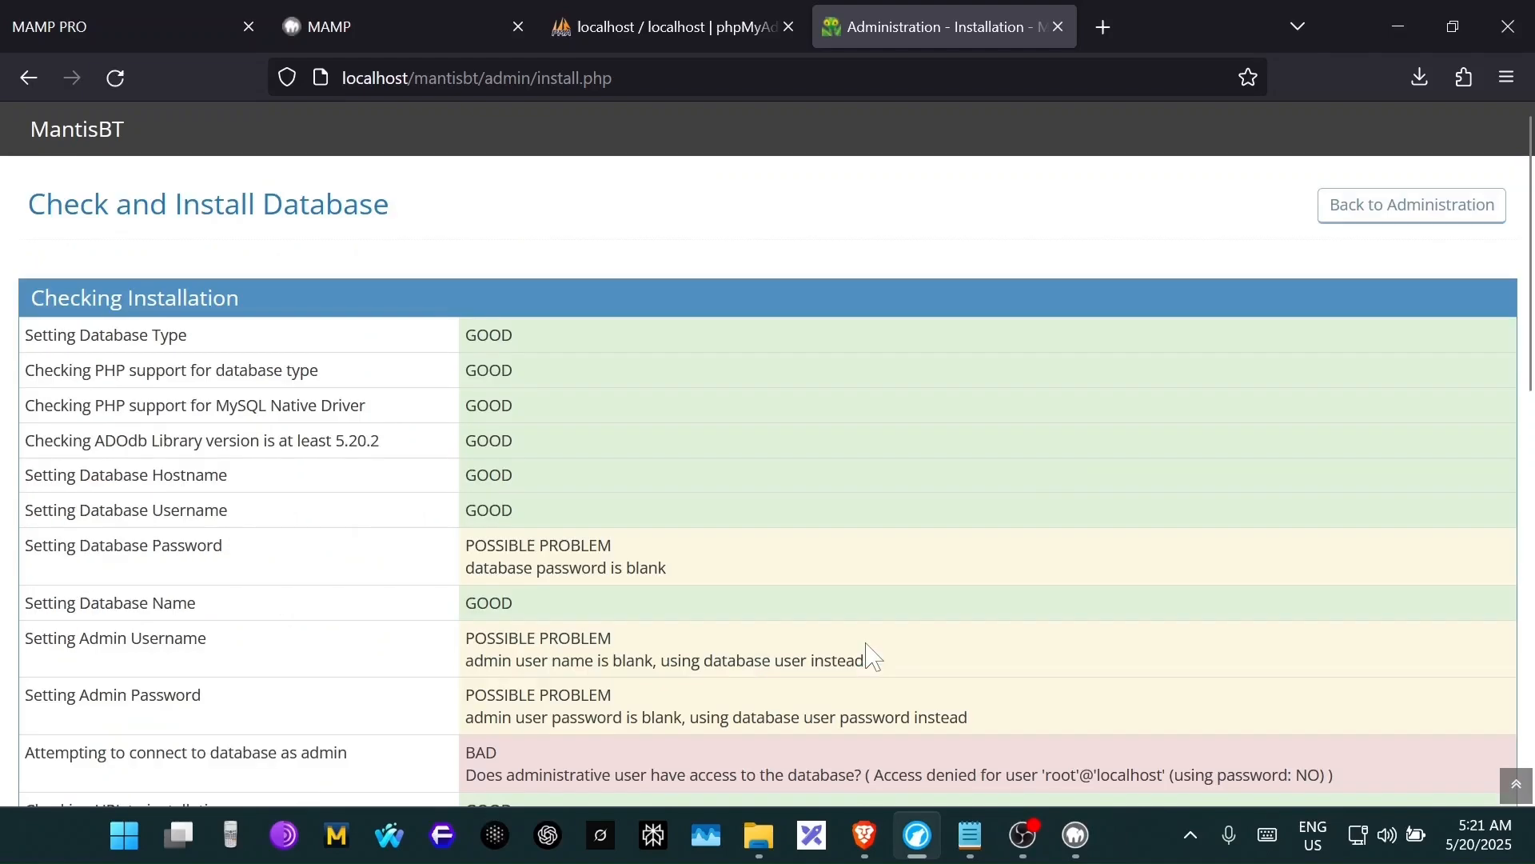
scroll(1022, 496, "down", 5)
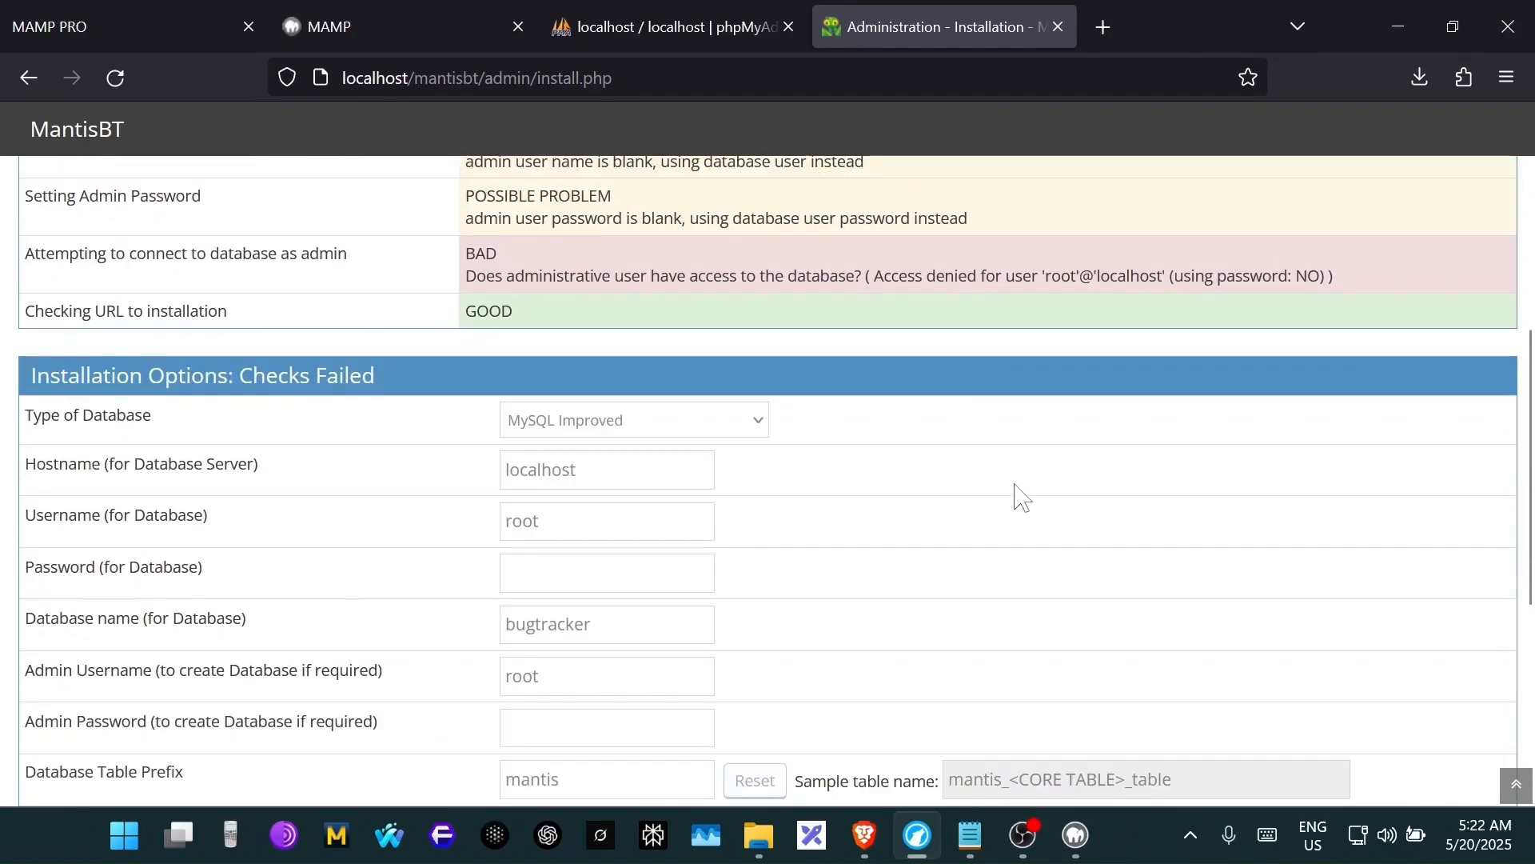
scroll(1020, 497, "up", 2)
scroll(720, 435, "up", 3)
scroll(709, 589, "down", 10)
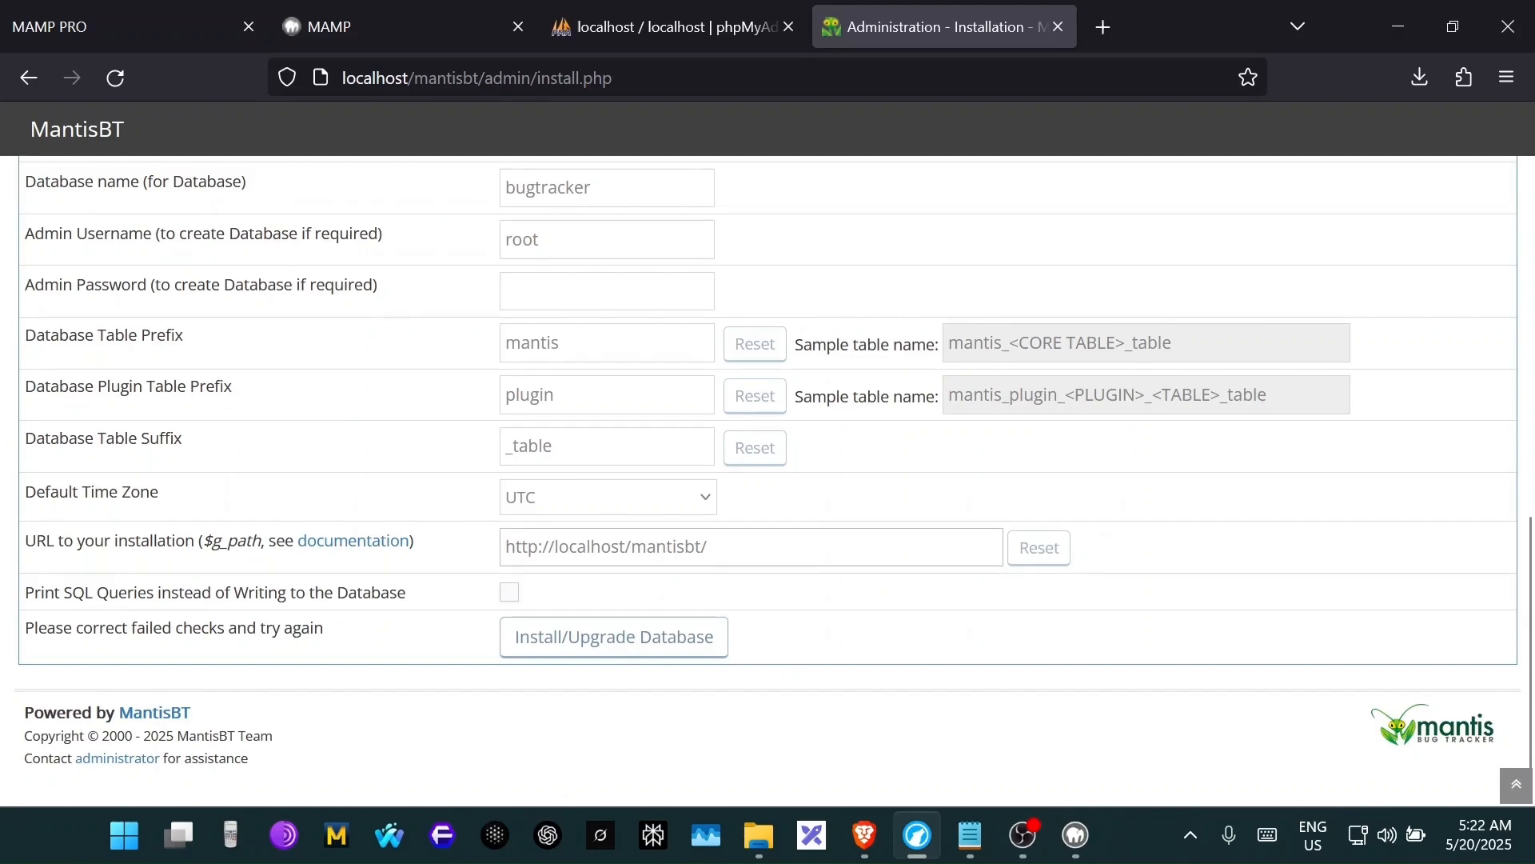
scroll(764, 516, "up", 3)
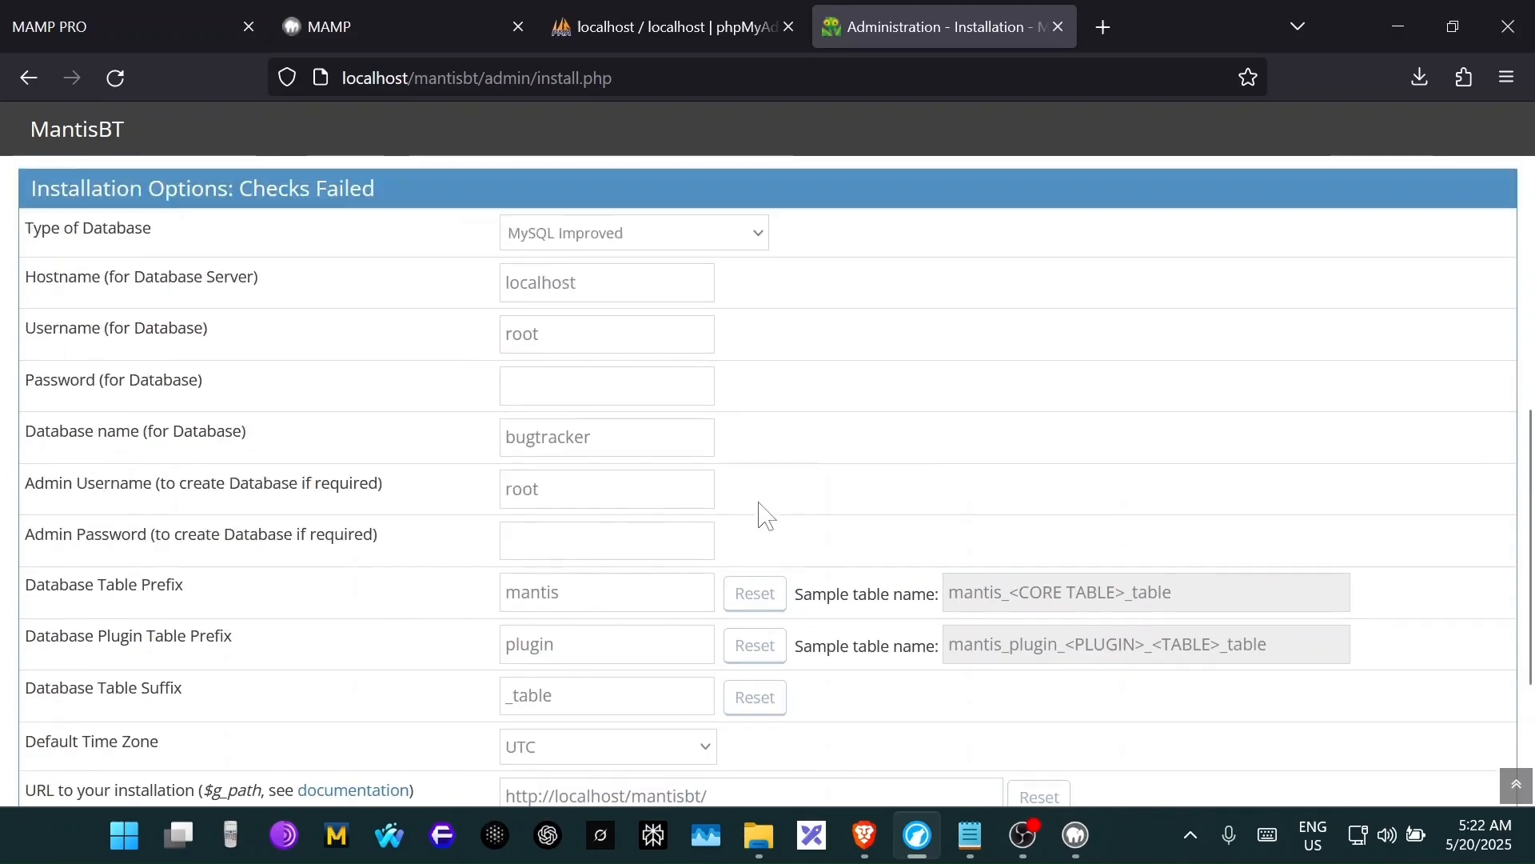
- Inspect the admin username field holding root, leaving it unchanged
left_click(598, 487)
double_click(598, 486)
left_click(598, 488)
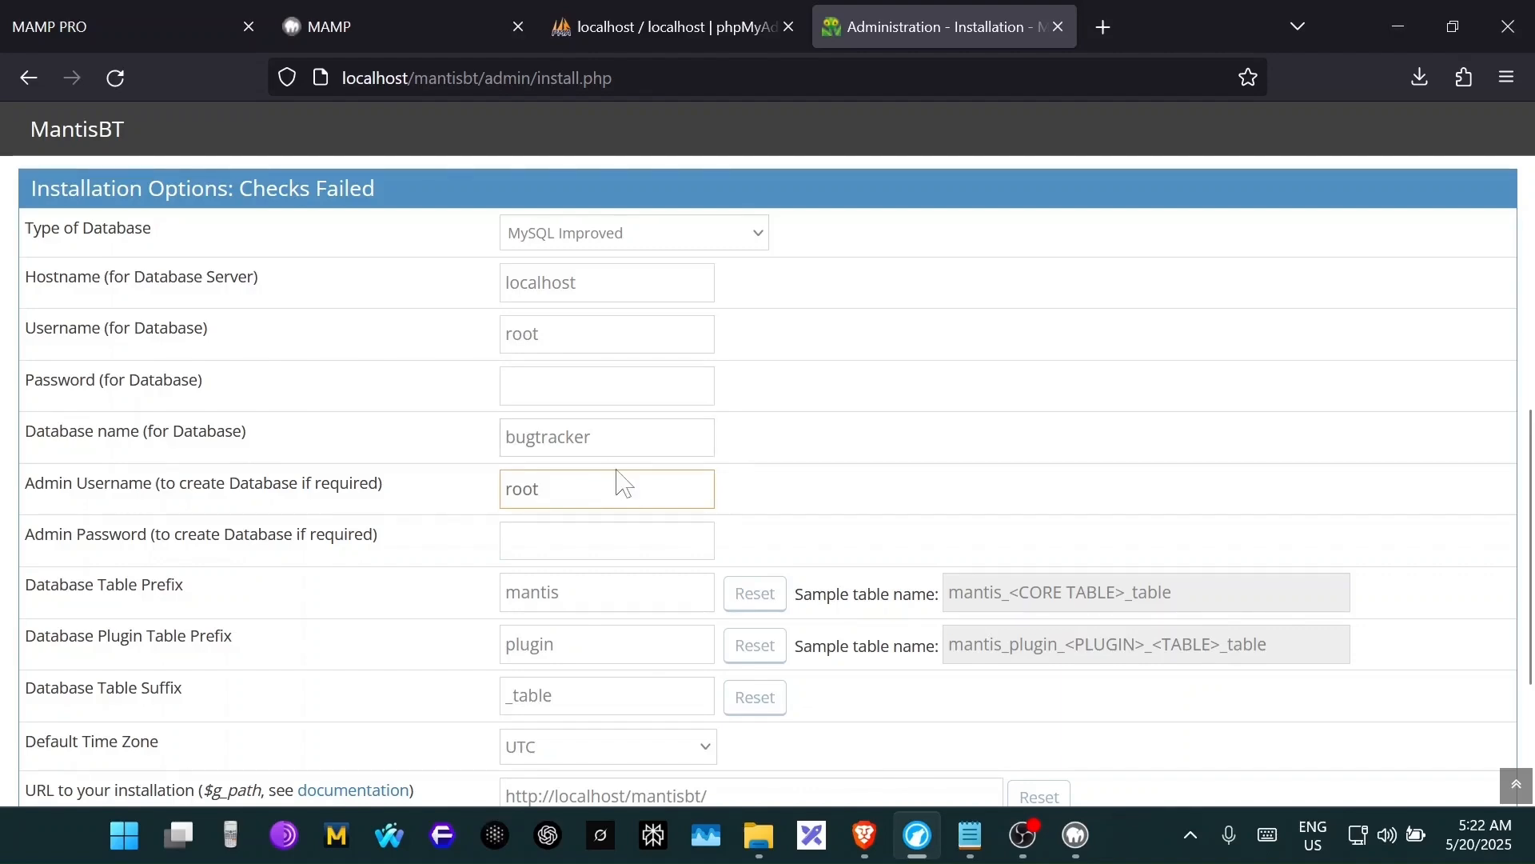
scroll(622, 482, "up", 3)
scroll(622, 482, "down", 2)
key("Tab")
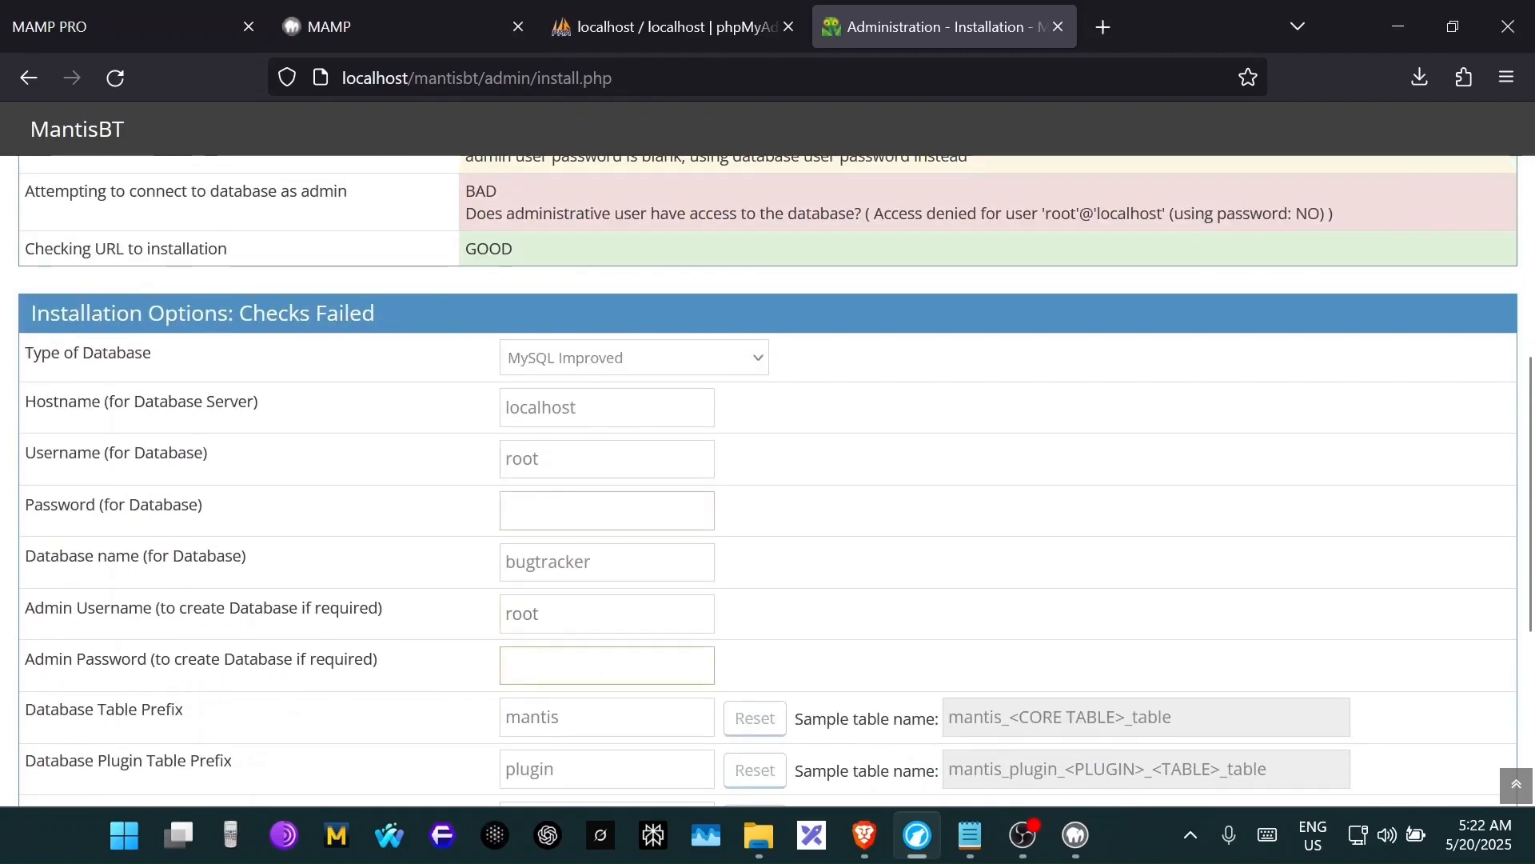
scroll(919, 480, "up", 3)
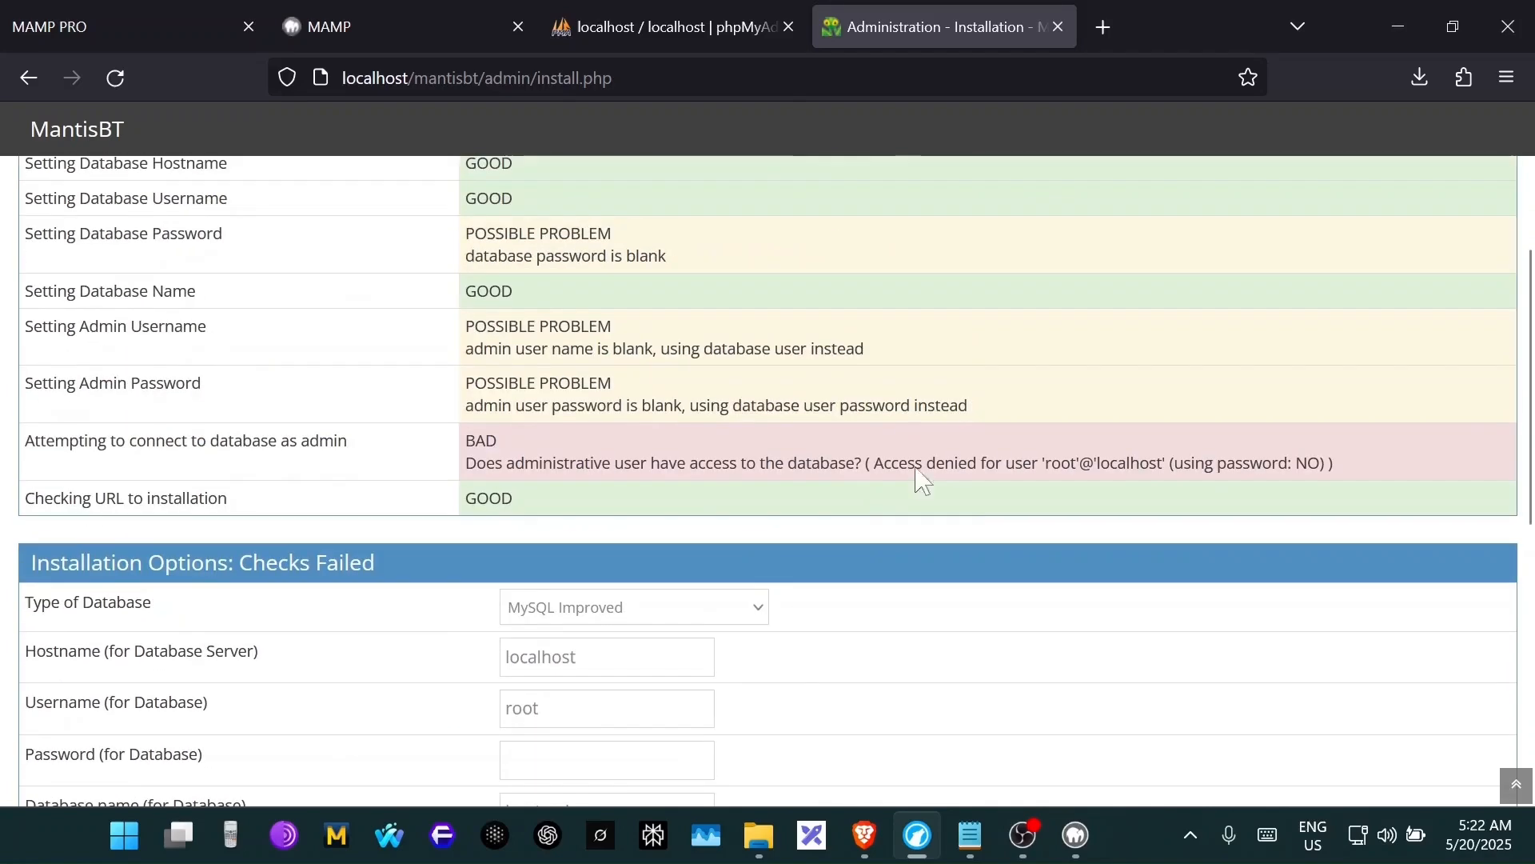
scroll(866, 525, "down", 6)
key("shift+Tab")
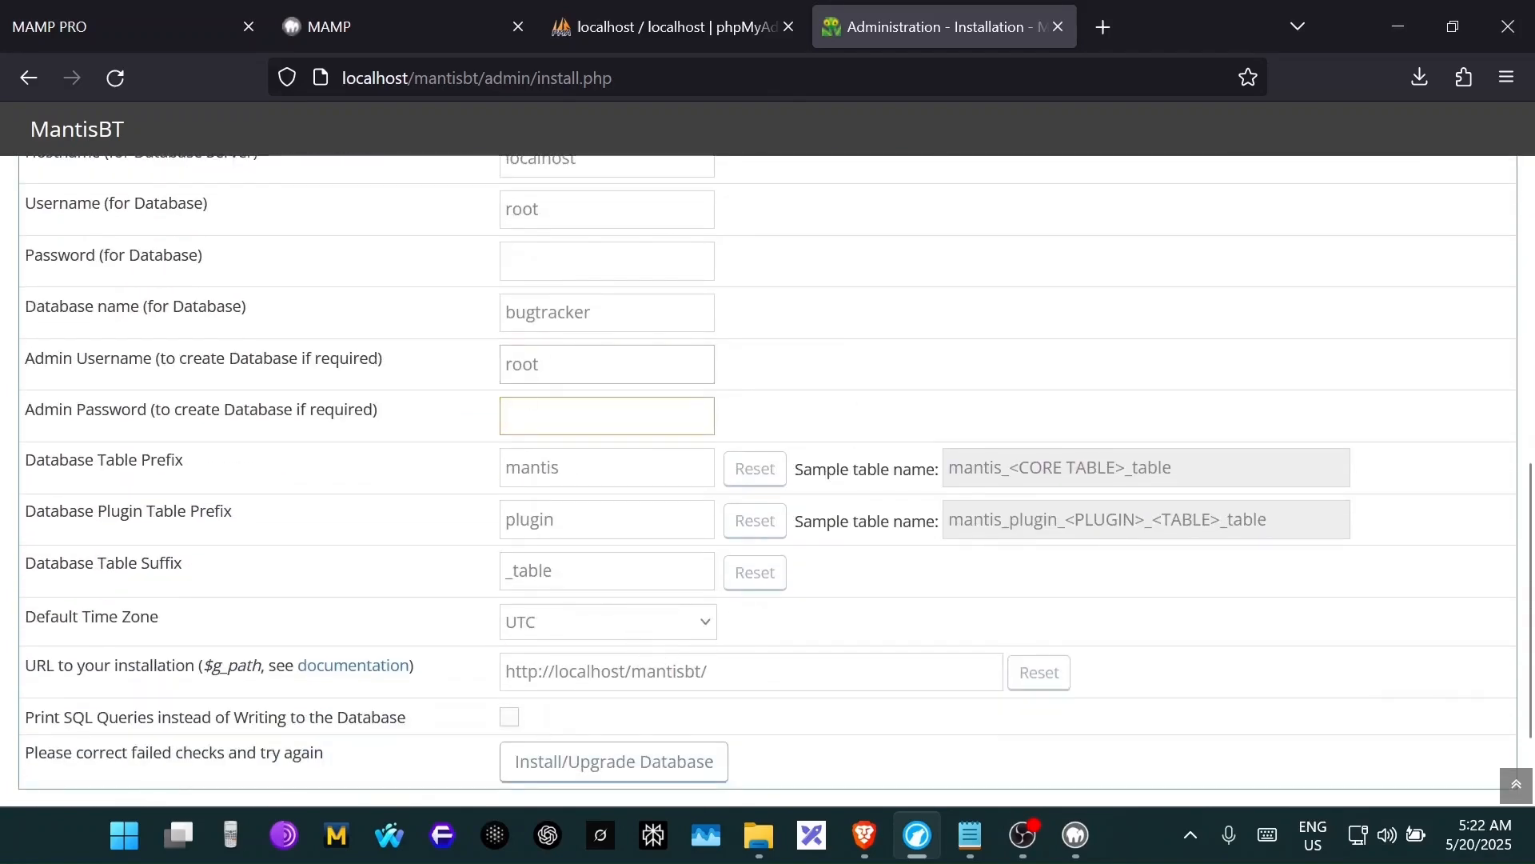
scroll(702, 632, "up", 2)
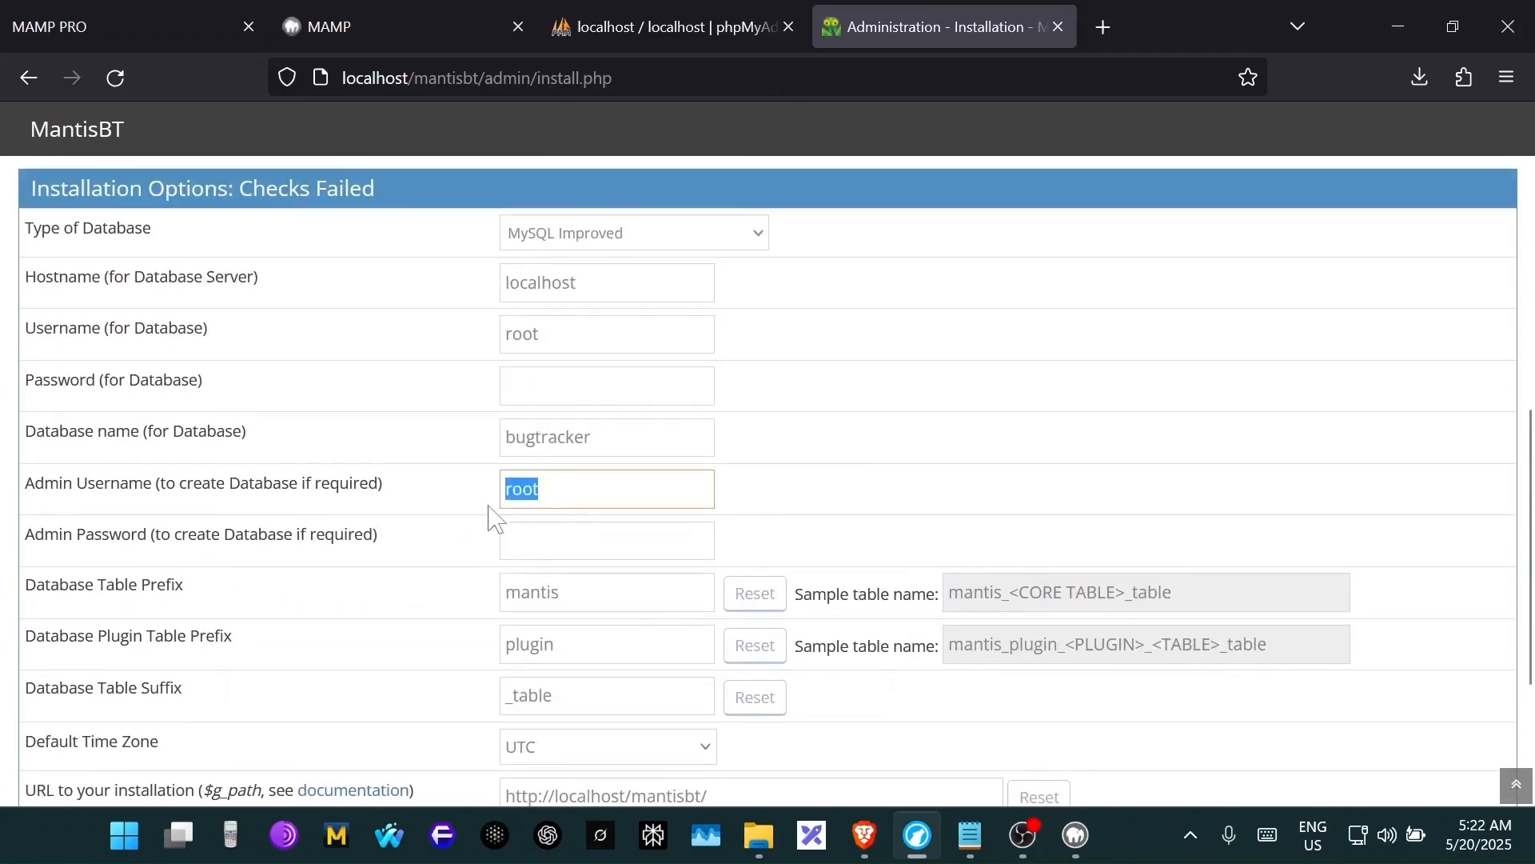
scroll(695, 631, "down", 2)
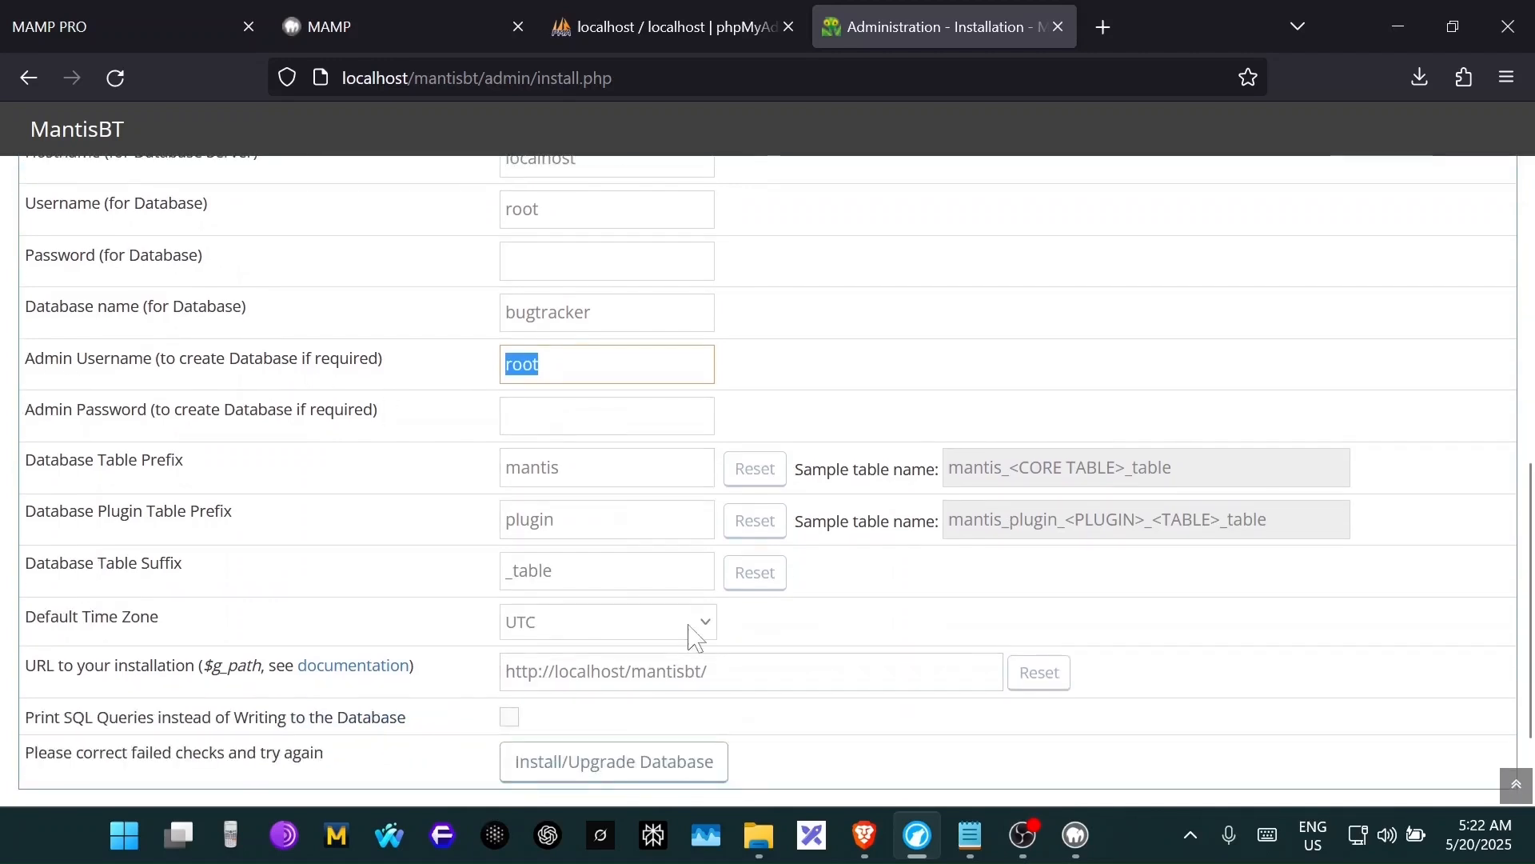
- Reselect Dhaka as the default time zone and submit the installation again
left_click(696, 628)
scroll(645, 367, "up", 10)
scroll(664, 404, "up", 20)
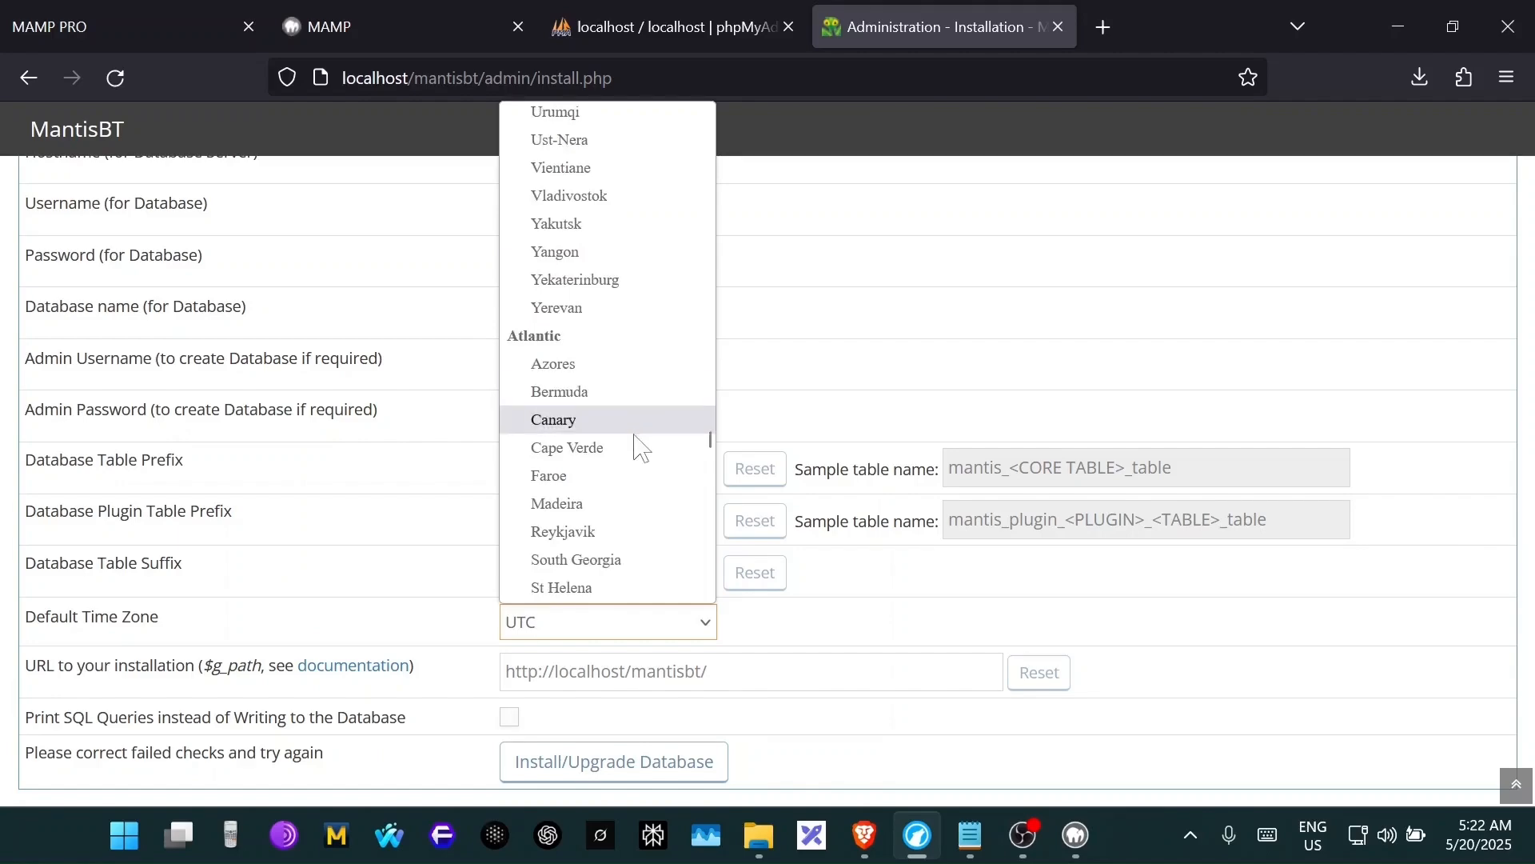
scroll(636, 440, "up", 16)
scroll(627, 352, "up", 6)
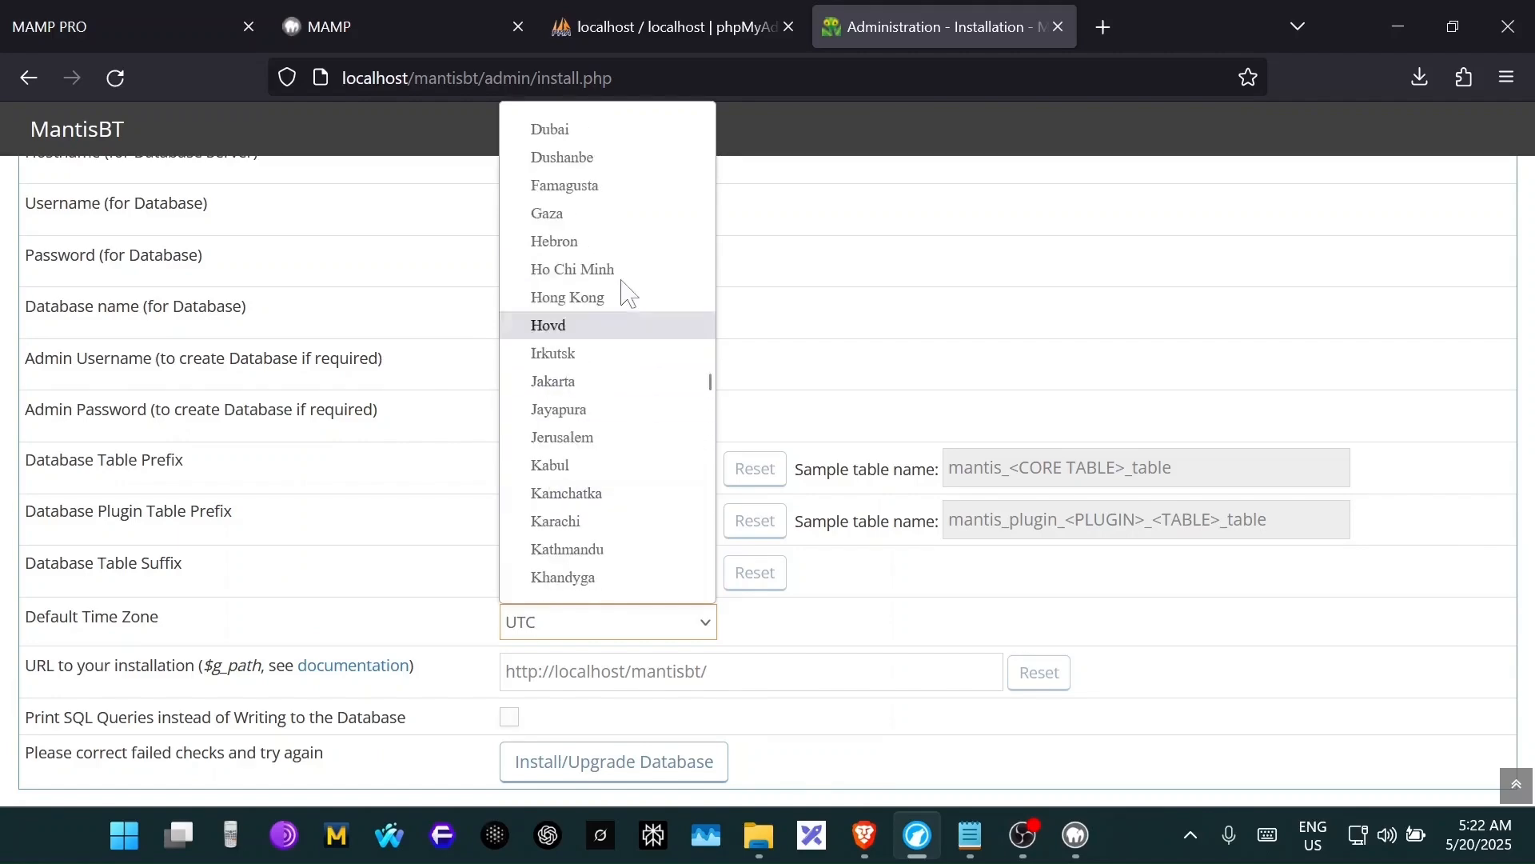
left_click(619, 237)
scroll(855, 438, "up", 5)
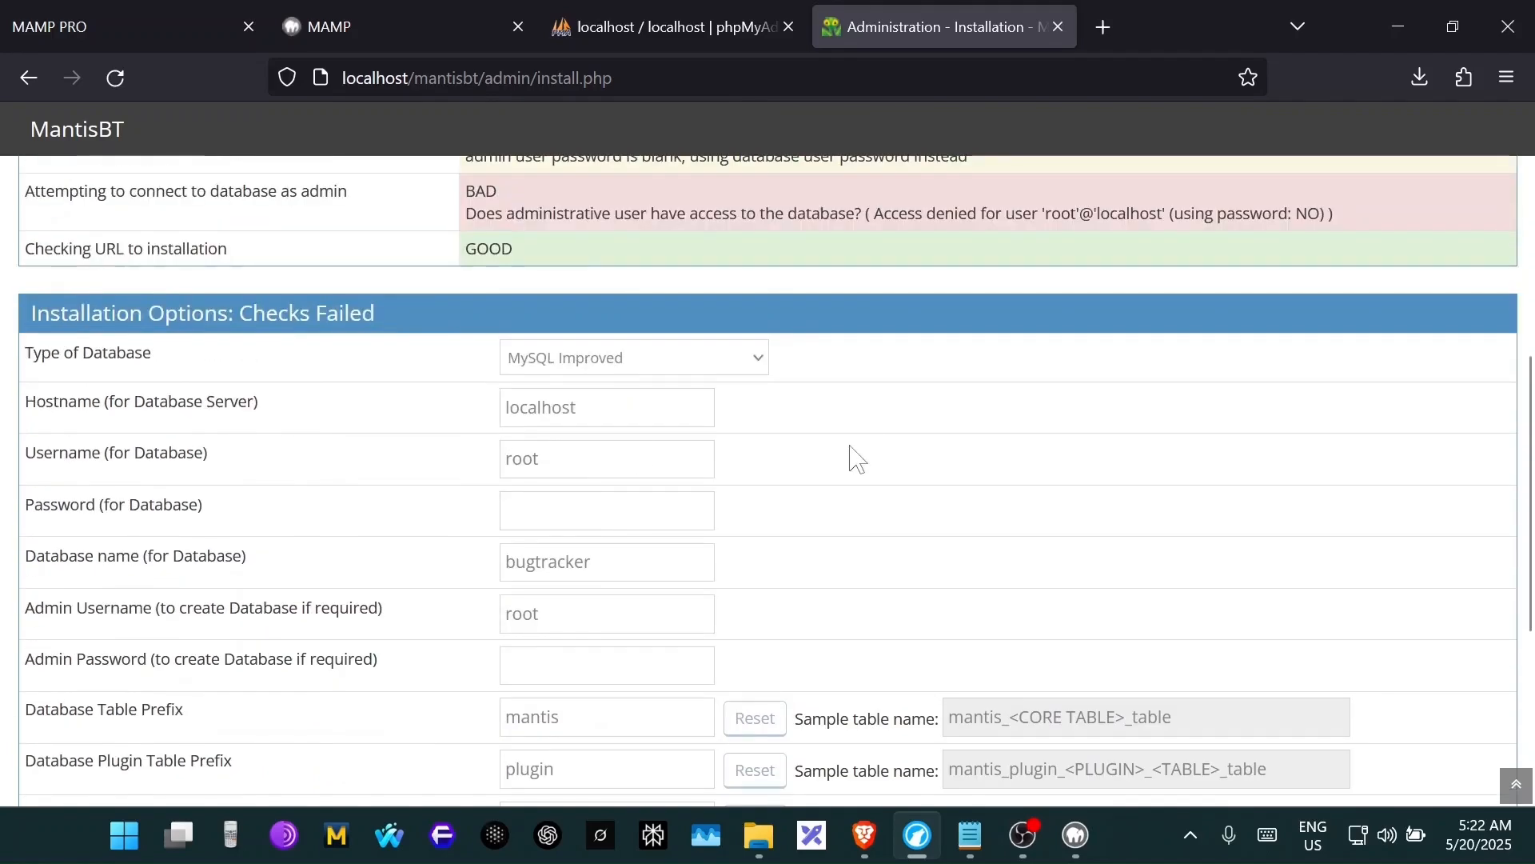
left_click_drag(596, 563, 484, 565)
scroll(483, 565, "down", 3)
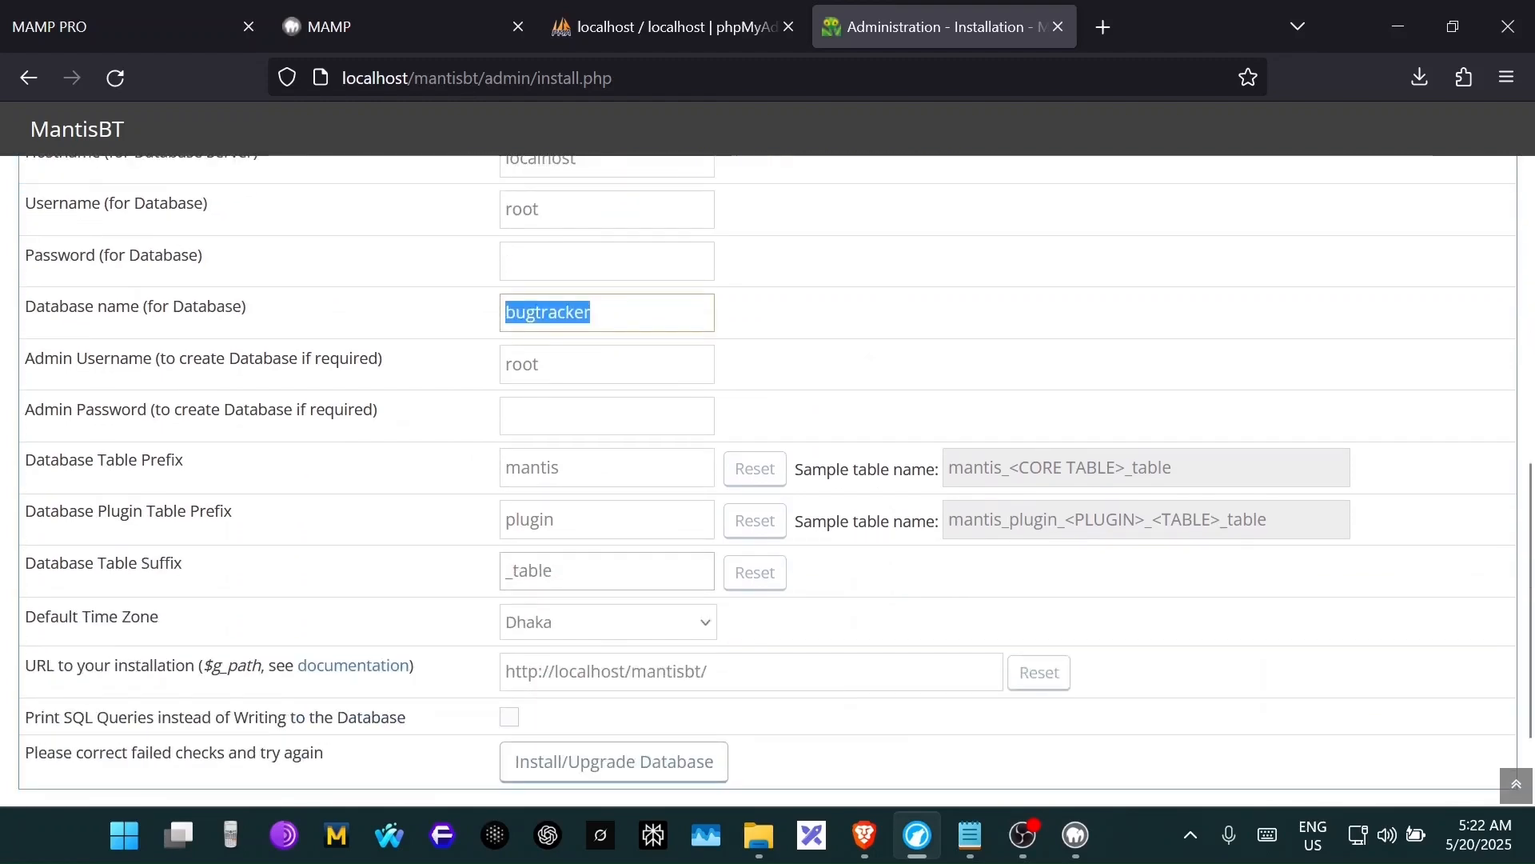
scroll(604, 634, "down", 2)
left_click(604, 634)
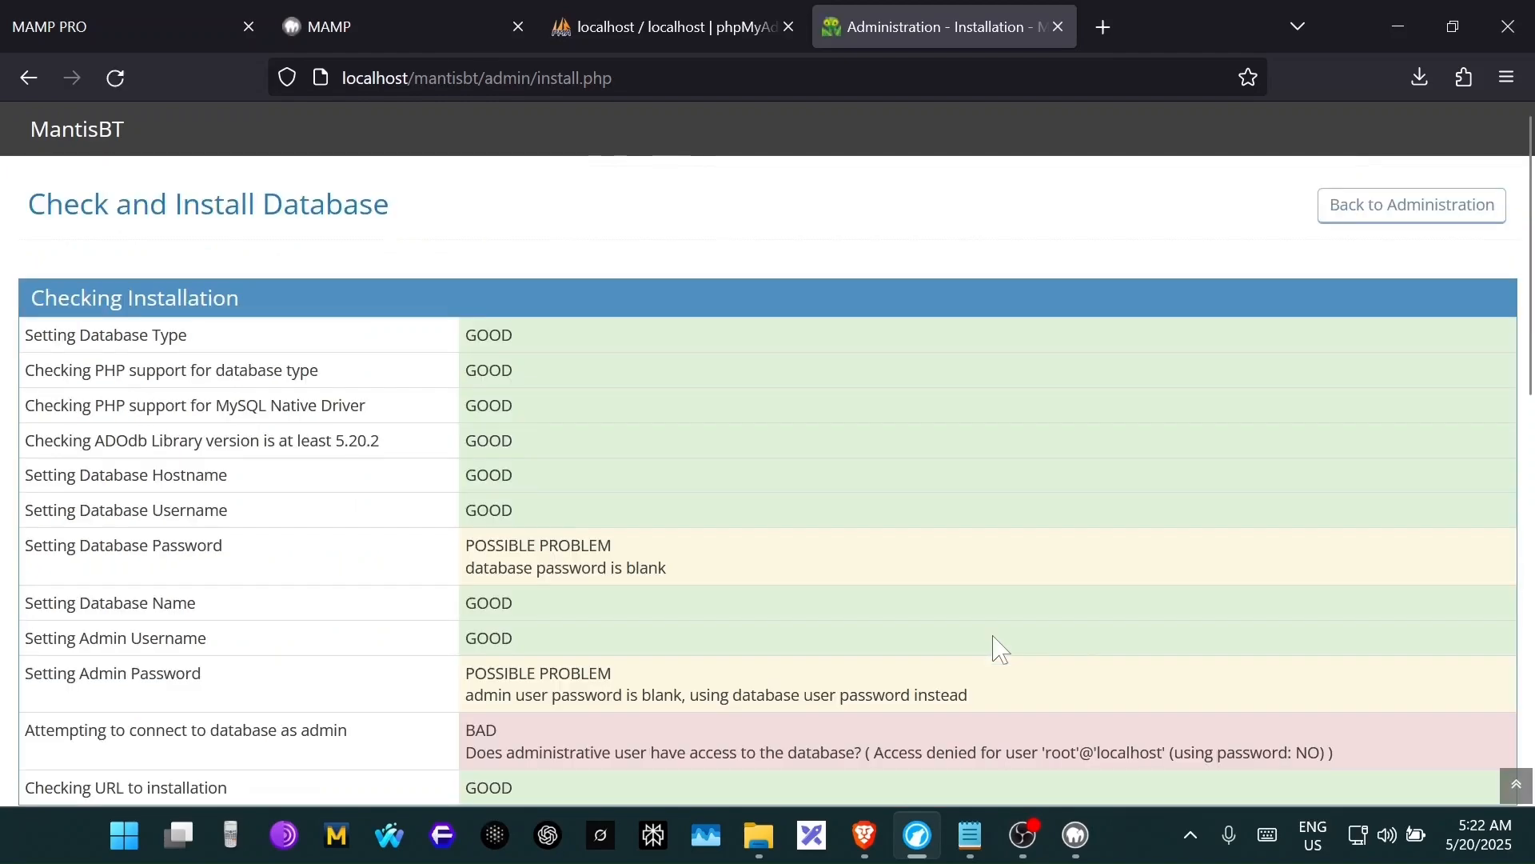
- Blank the admin username and change the database name from bugtracker to mantisbt
scroll(1006, 542, "down", 9)
double_click(522, 405)
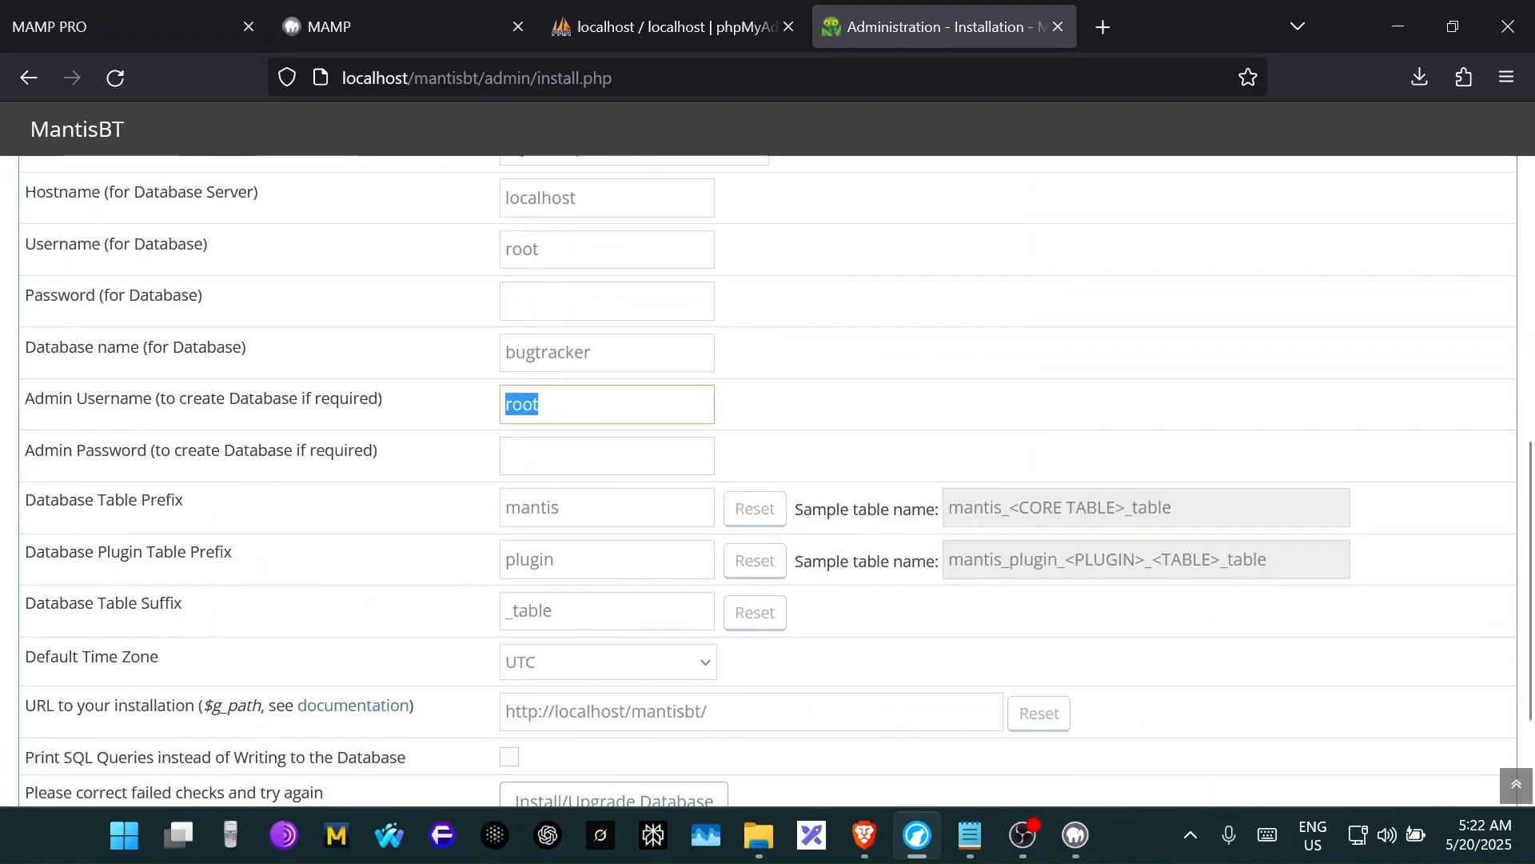
key("BackSpace")
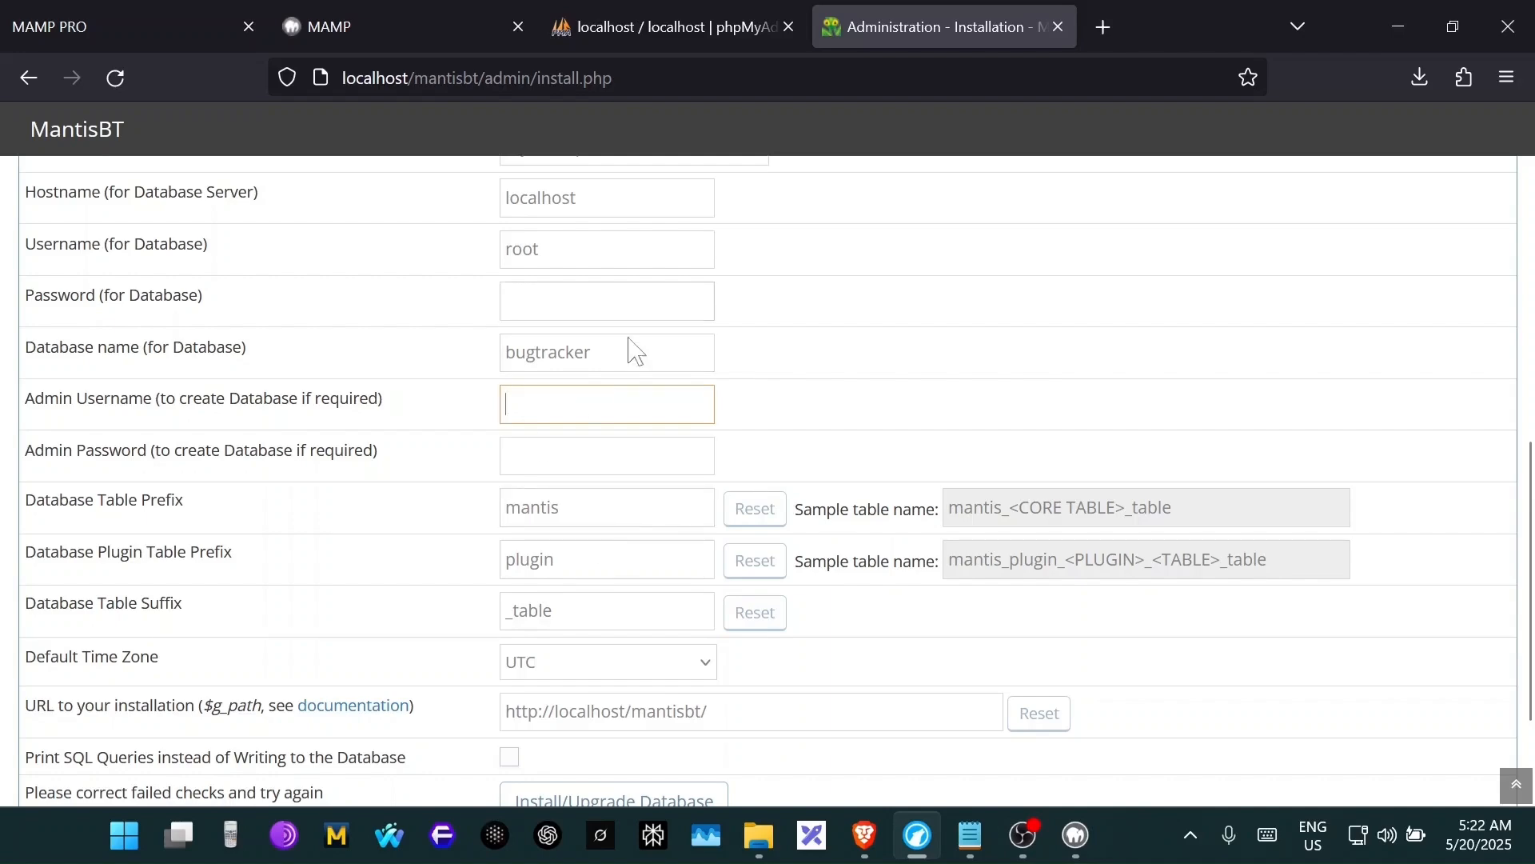
scroll(615, 395, "up", 3)
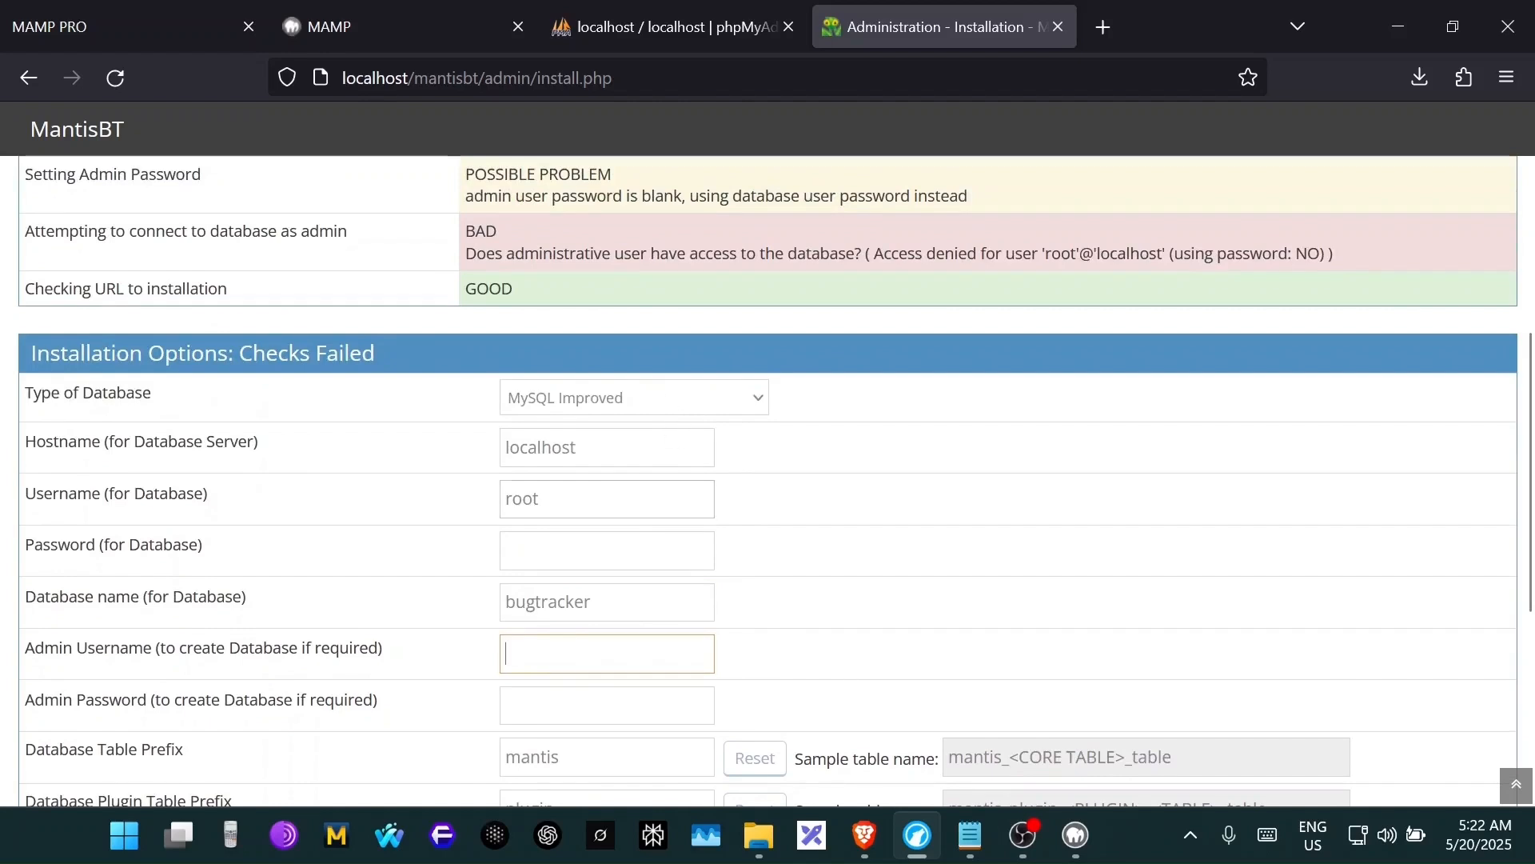
key("shift+Tab")
key("BackSpace")
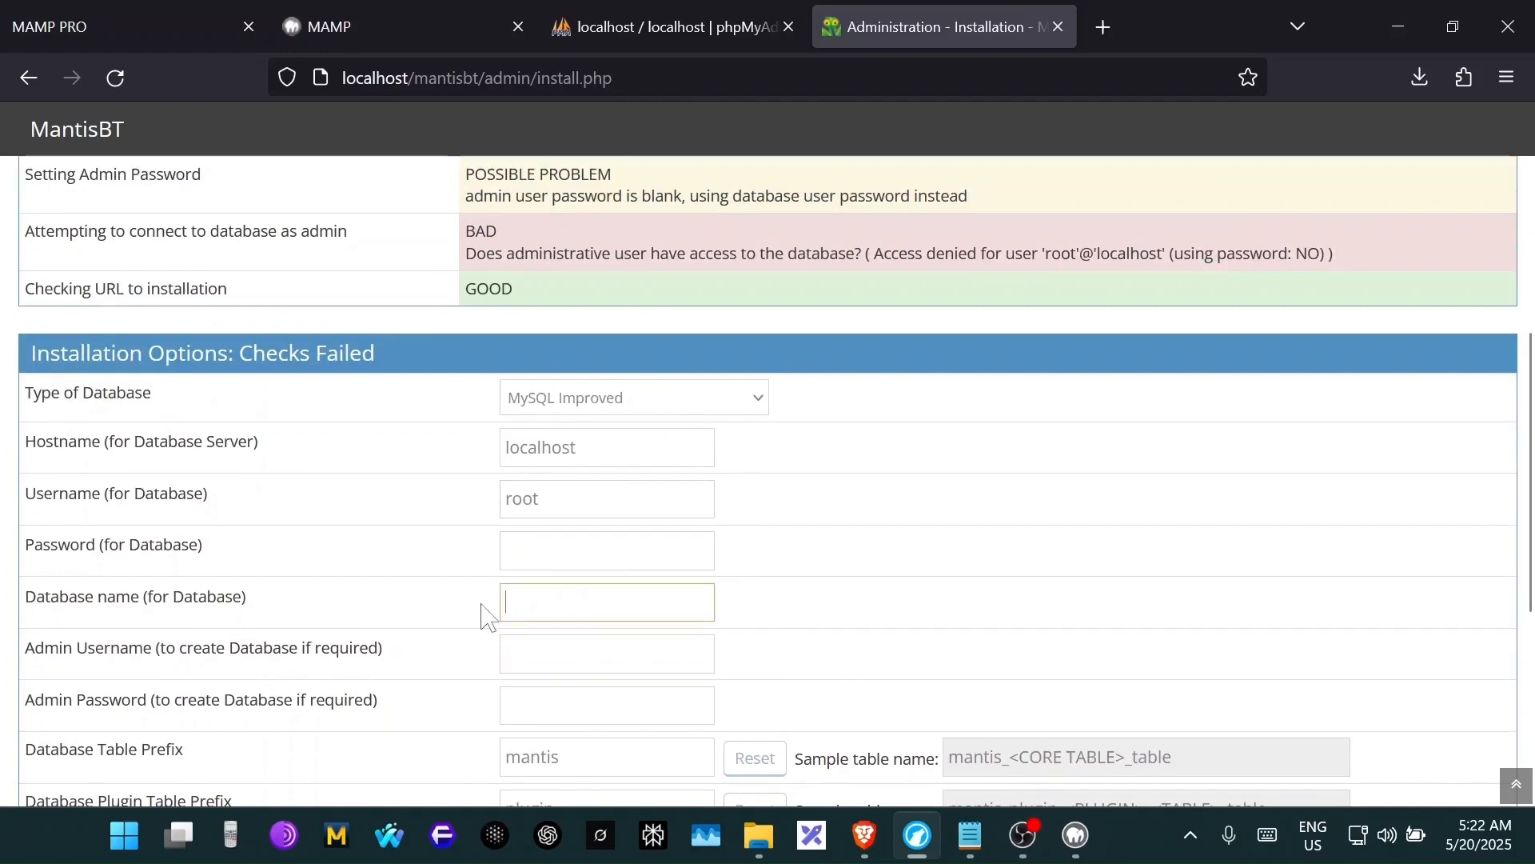
type("mantisbt")
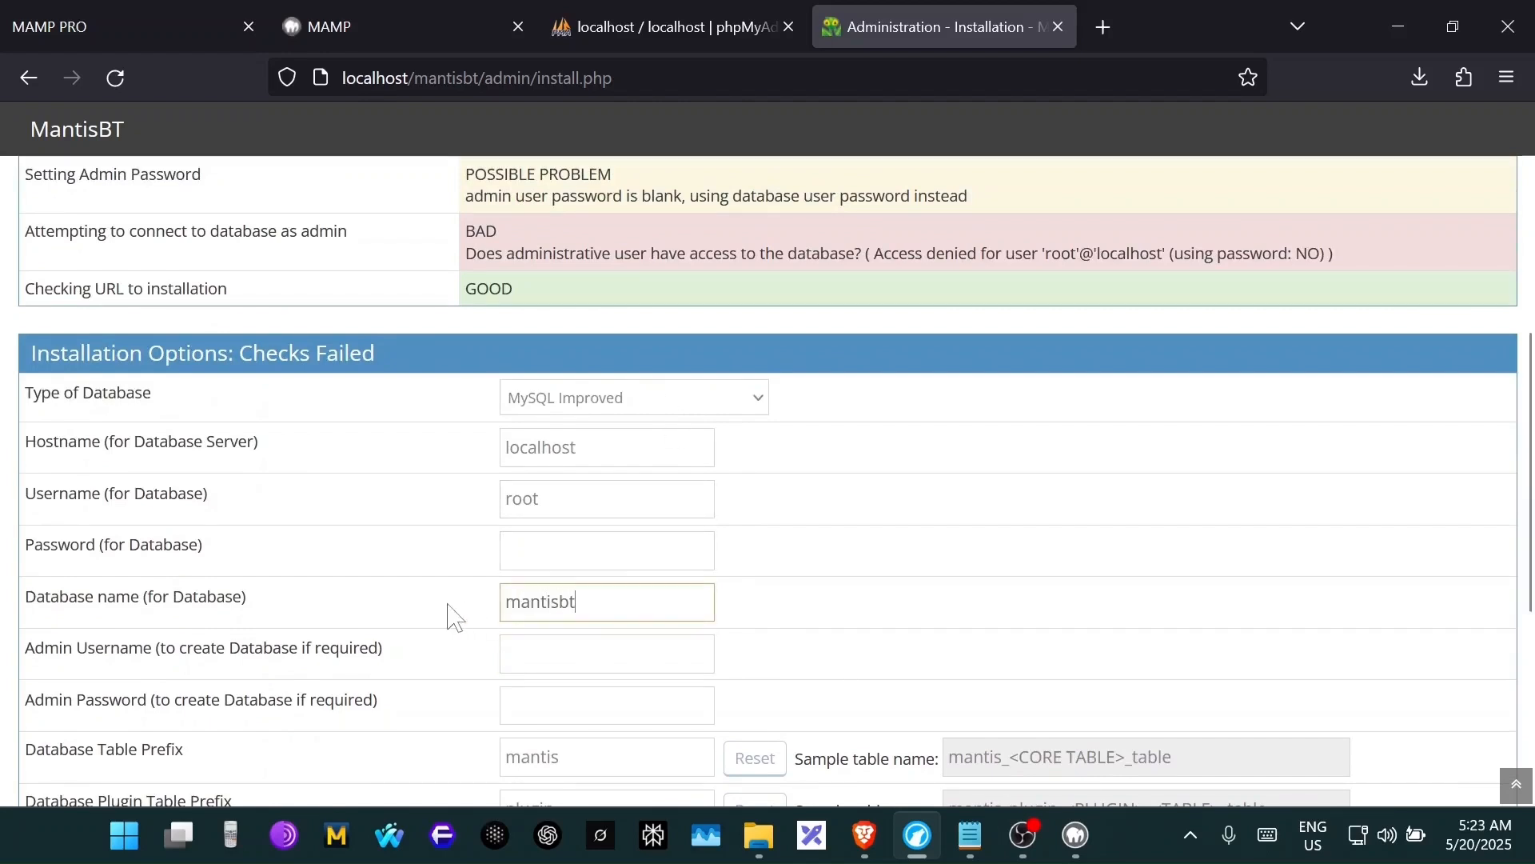
- Pick Dhaka as the default time zone and resubmit the installation form
scroll(714, 436, "down", 5)
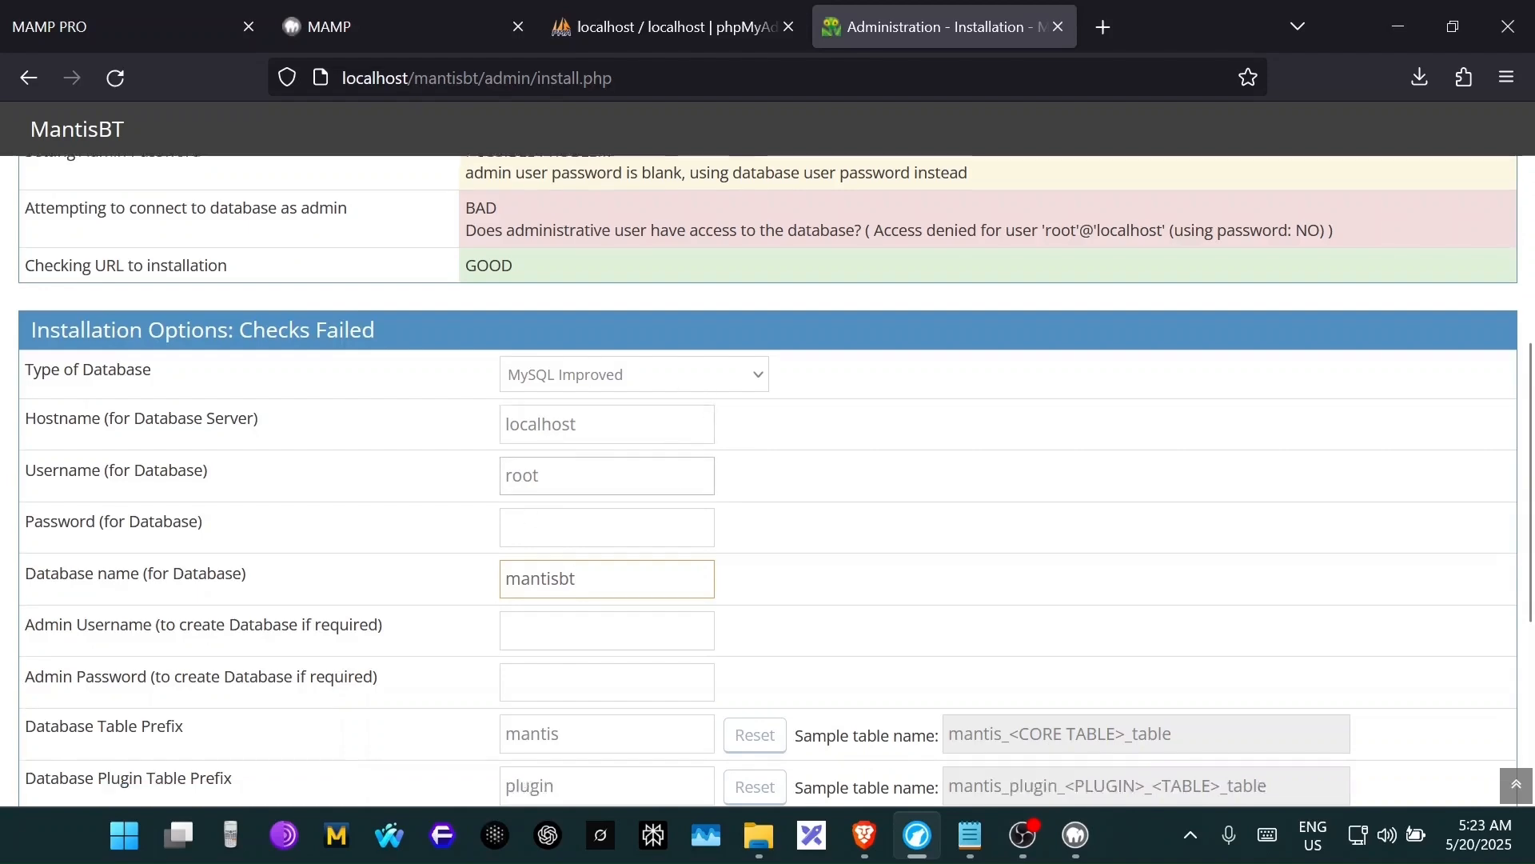
left_click(707, 537)
scroll(679, 376, "up", 20)
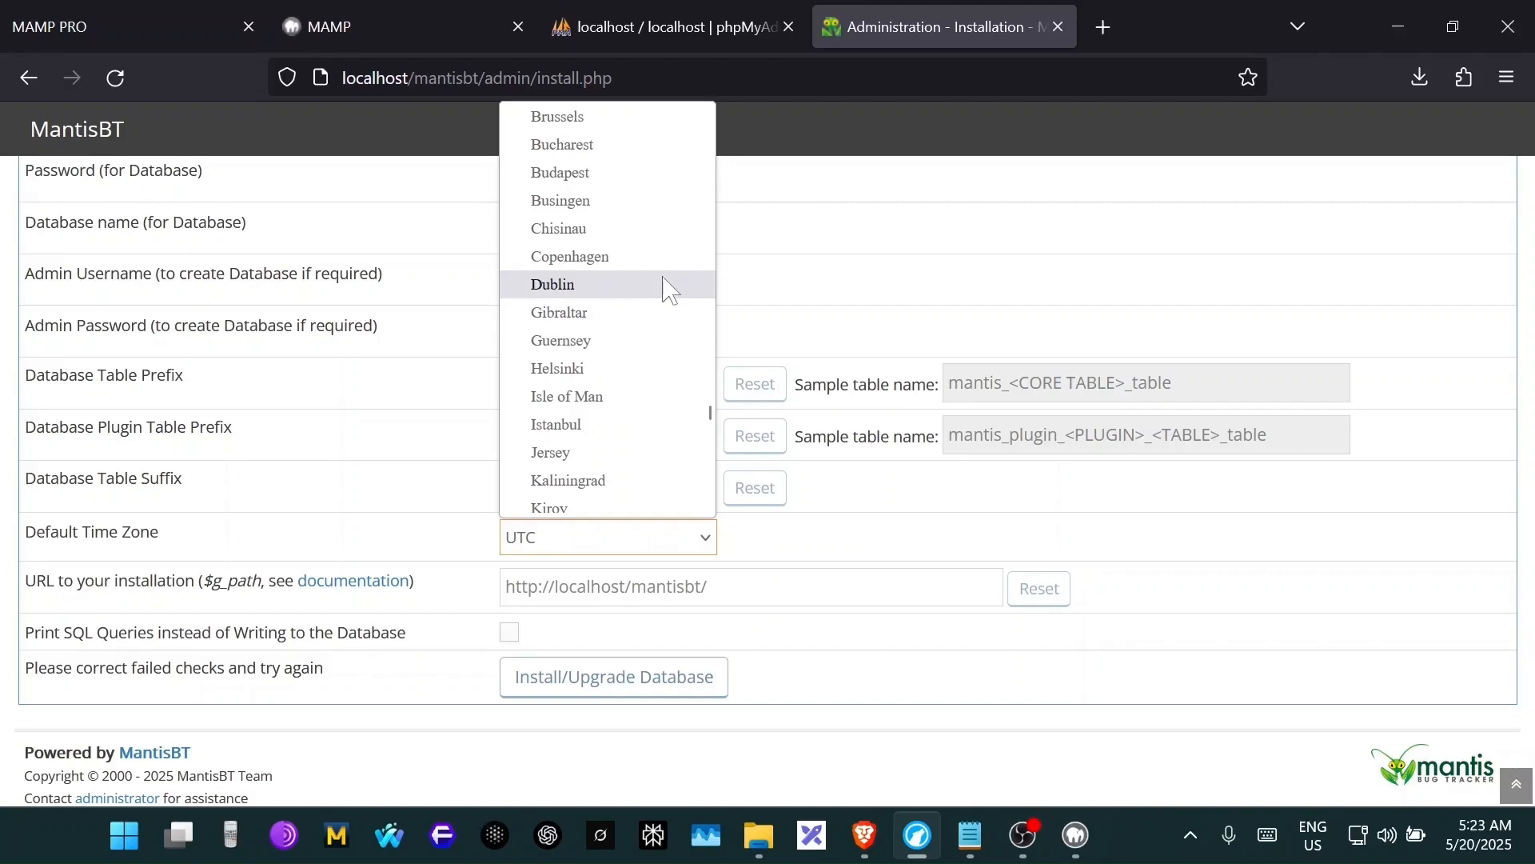
scroll(651, 320, "up", 4)
scroll(624, 414, "up", 15)
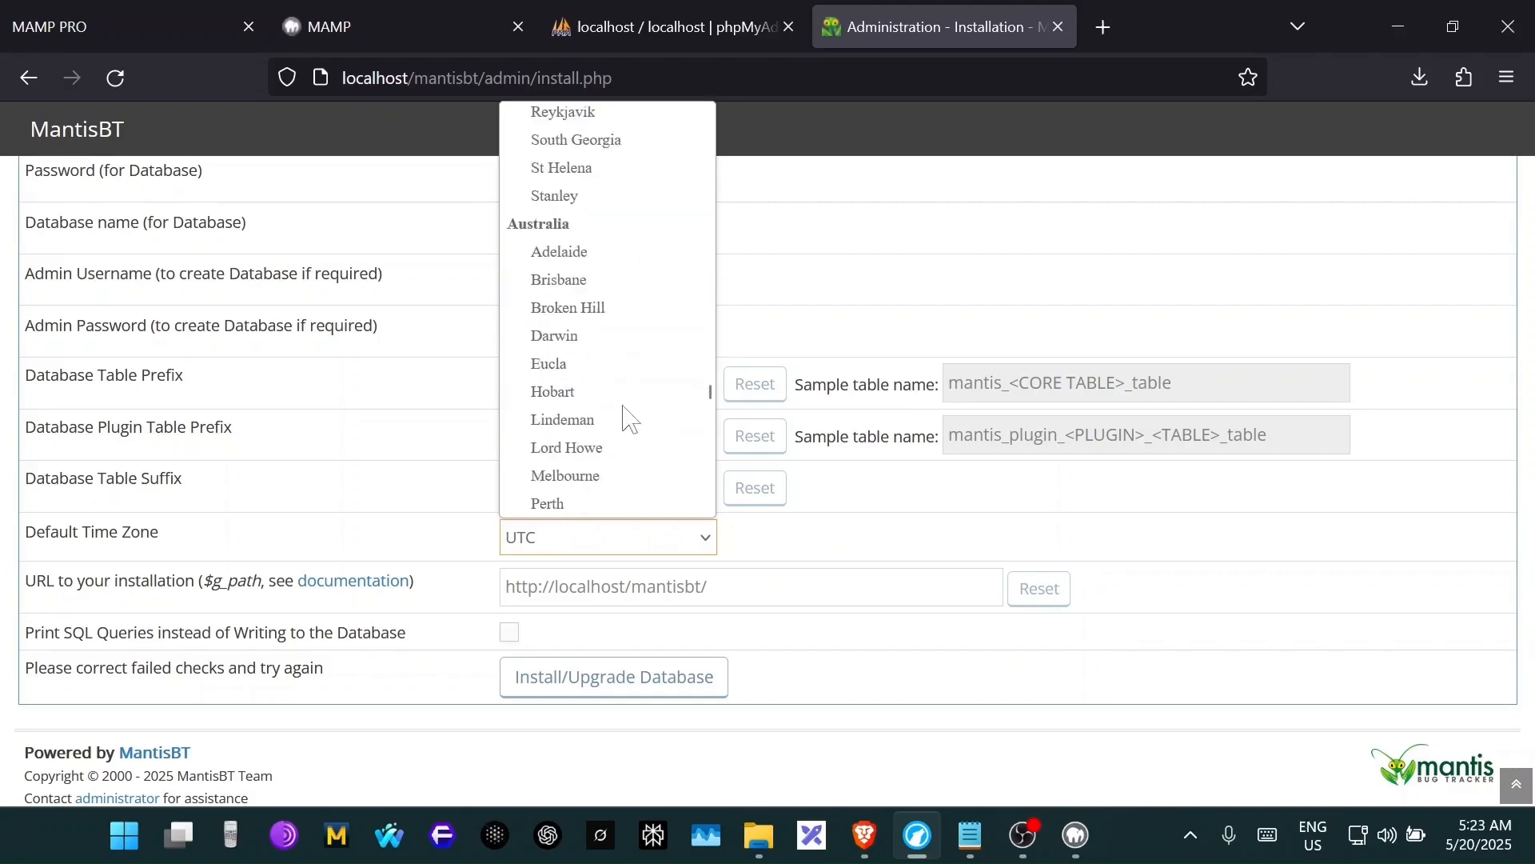
scroll(637, 209, "up", 4)
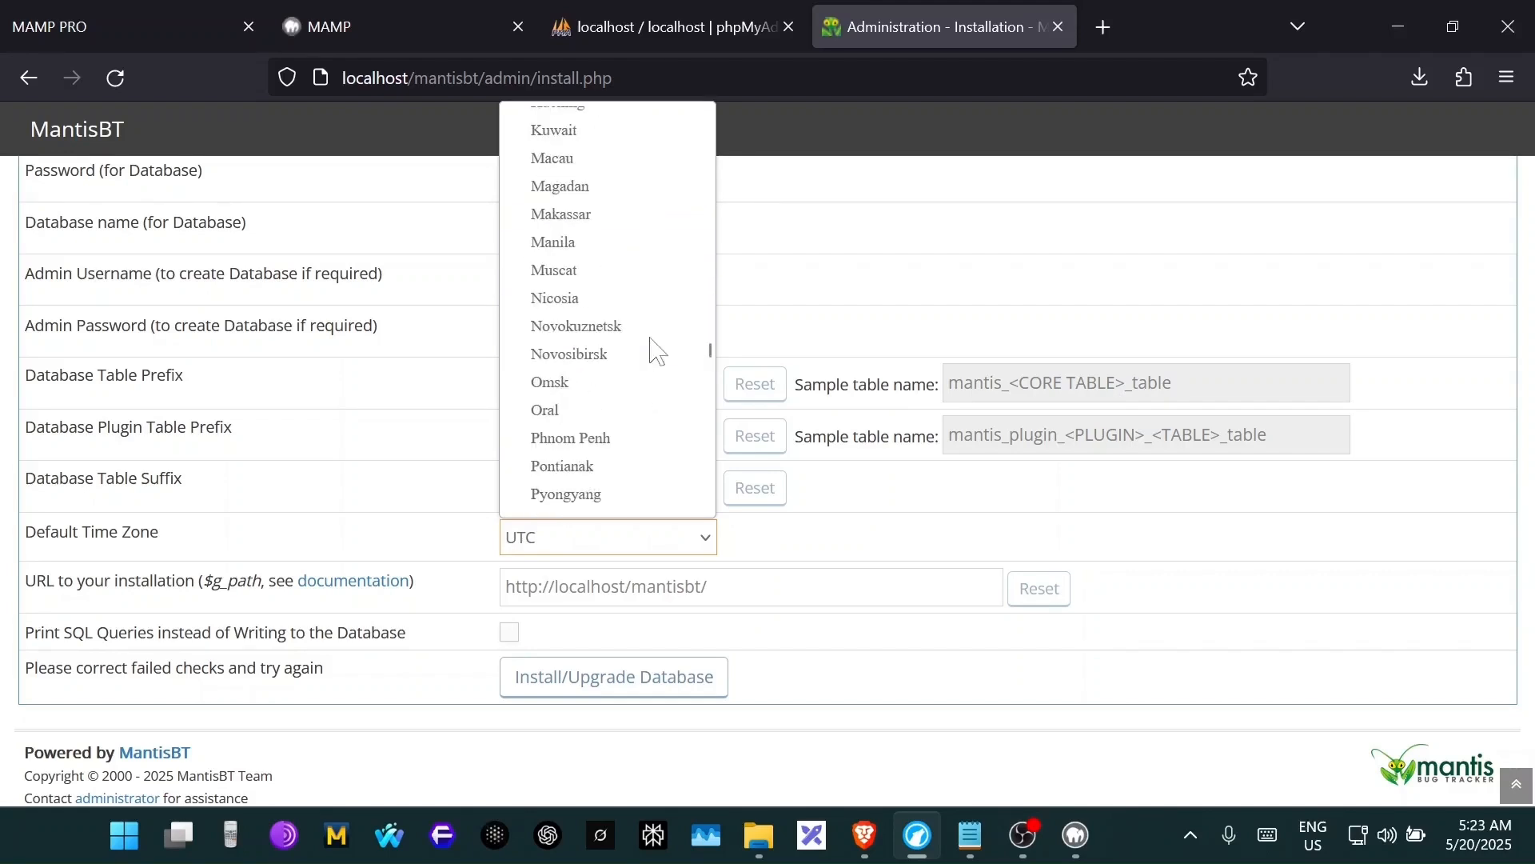
scroll(649, 291, "down", 2)
scroll(652, 299, "up", 5)
scroll(637, 239, "up", 4)
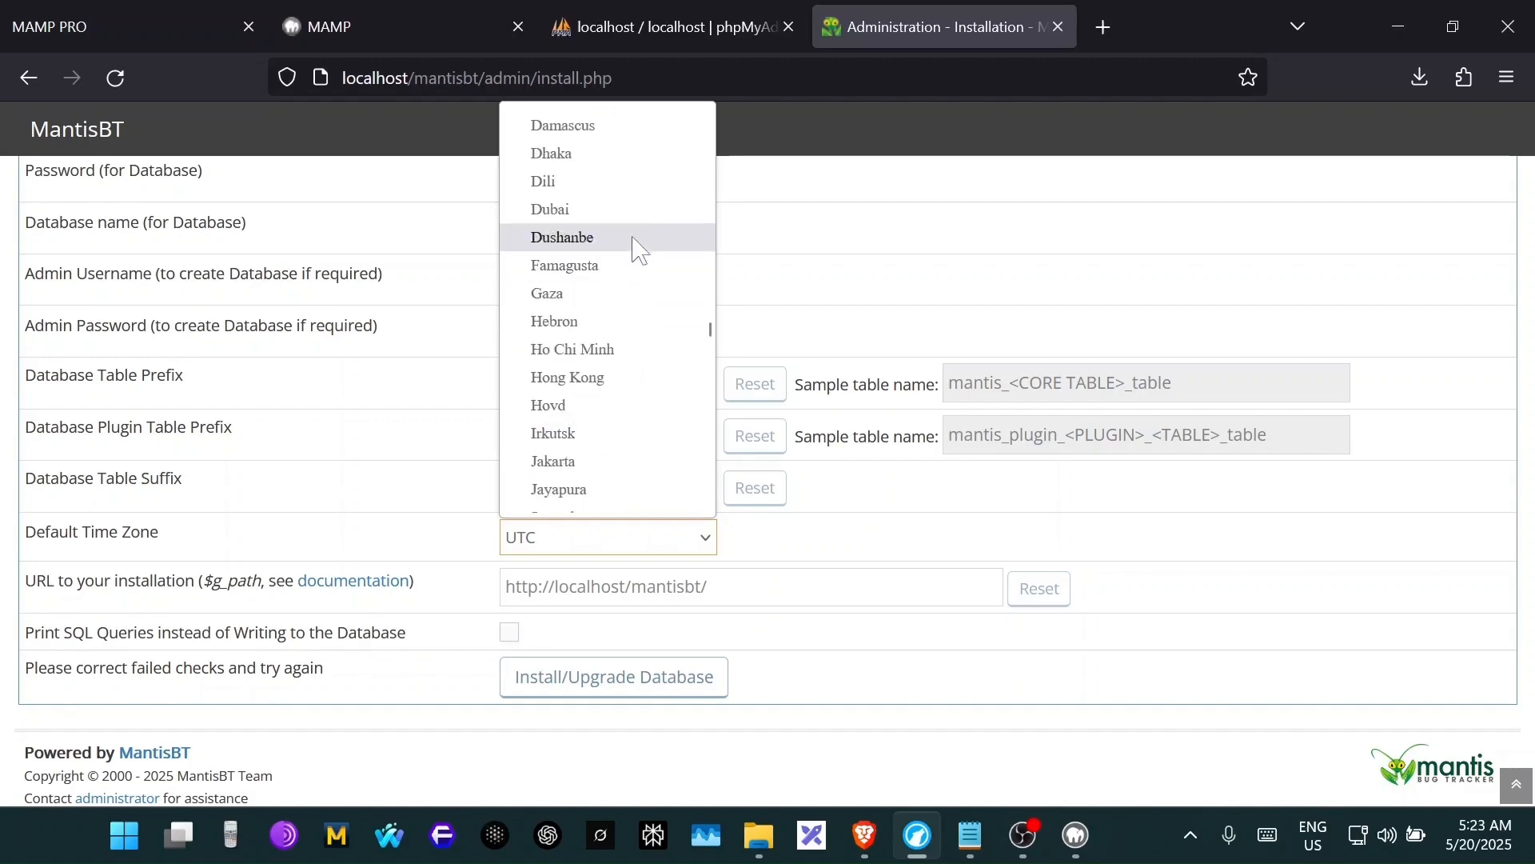
left_click(639, 146)
scroll(795, 413, "up", 3)
scroll(795, 407, "up", 5)
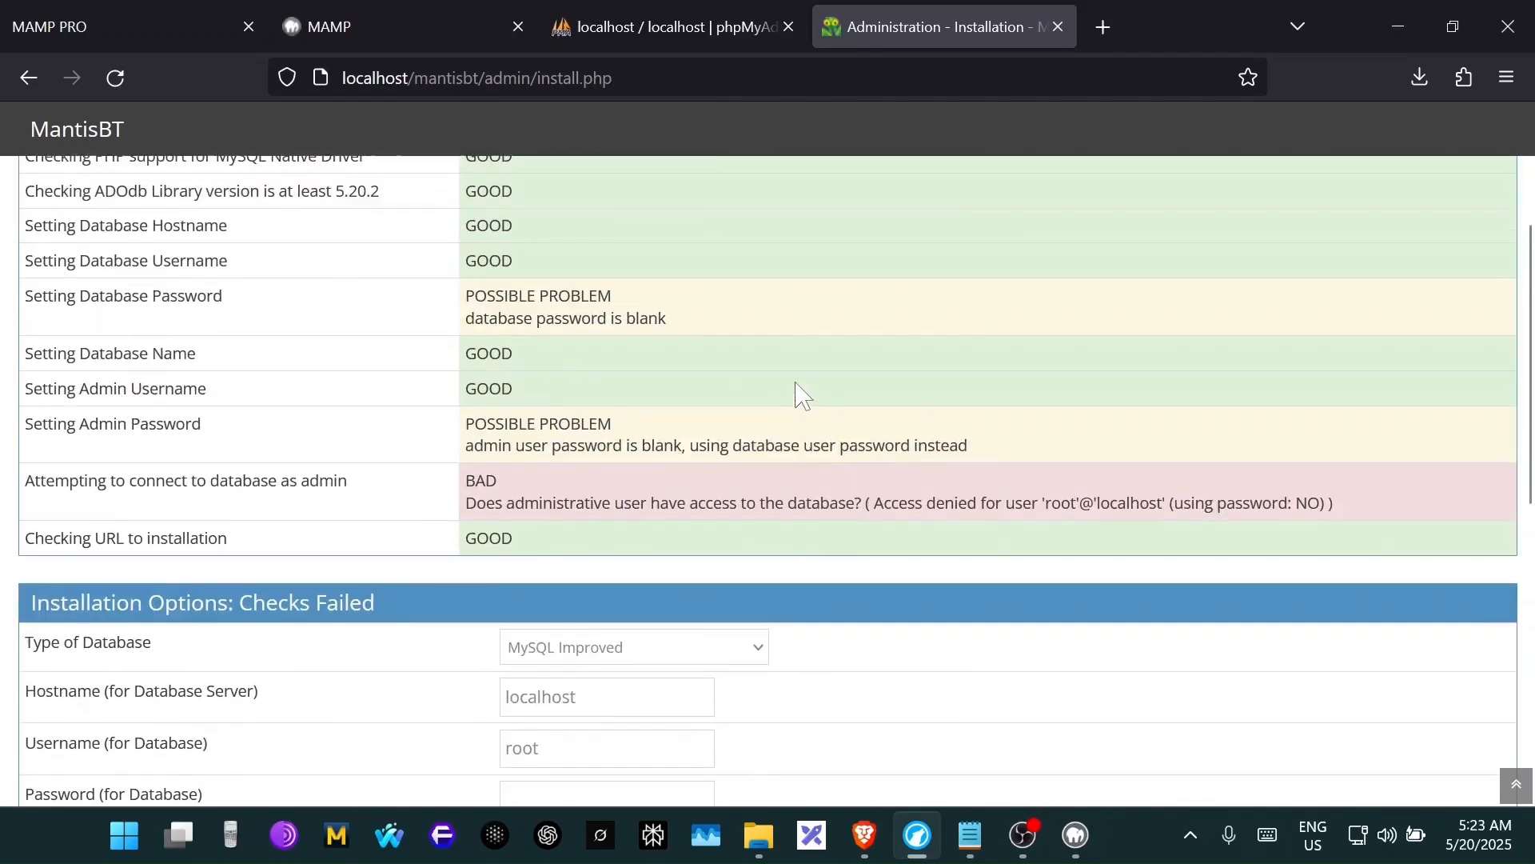
scroll(798, 394, "down", 10)
left_click(600, 639)
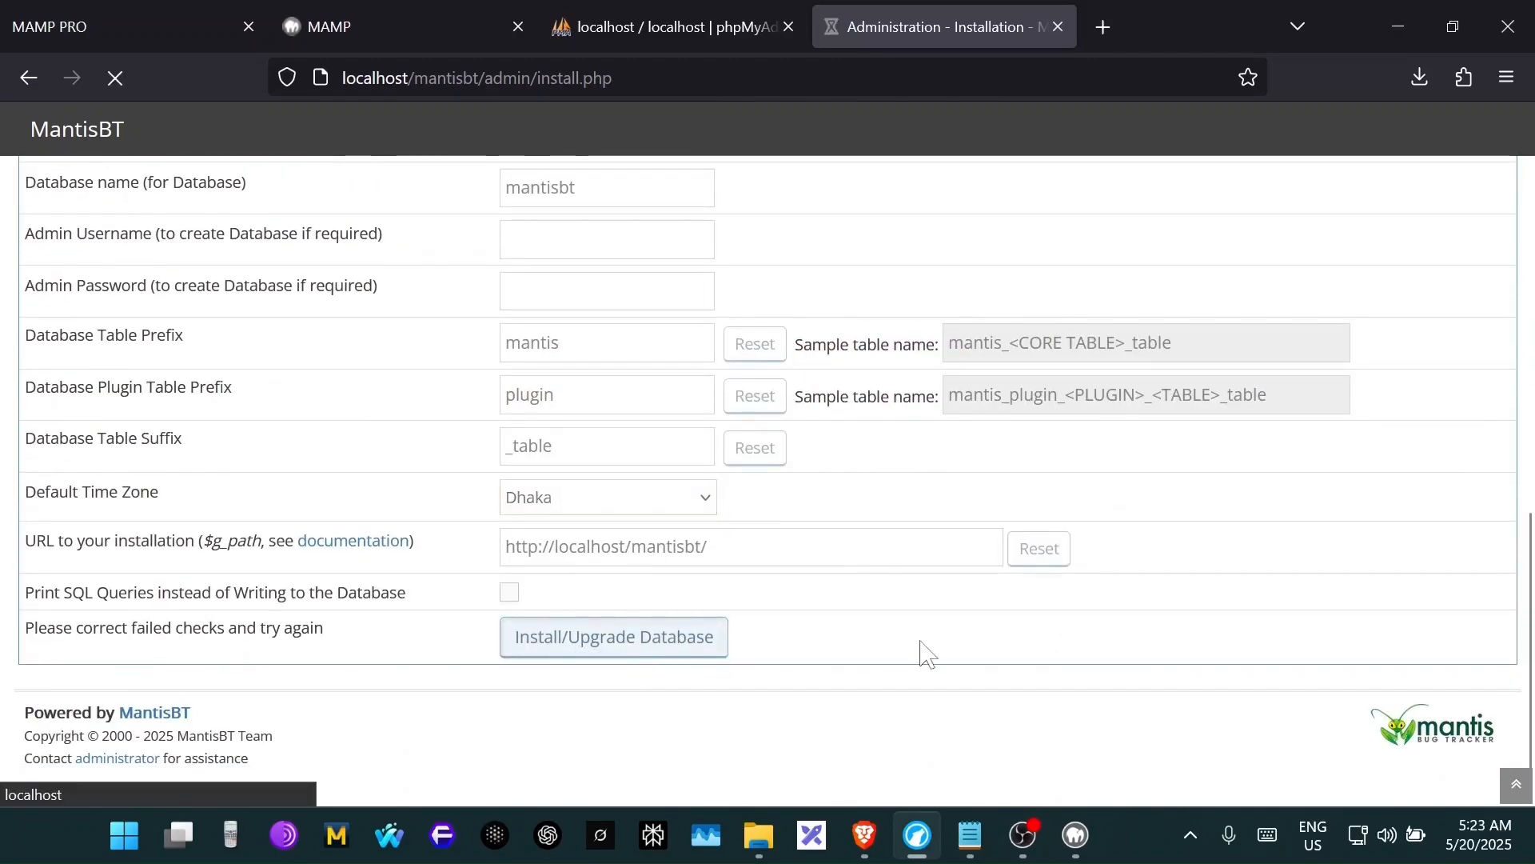
- Clear the admin username root again on the returned form
scroll(920, 632, "down", 5)
scroll(919, 598, "down", 3)
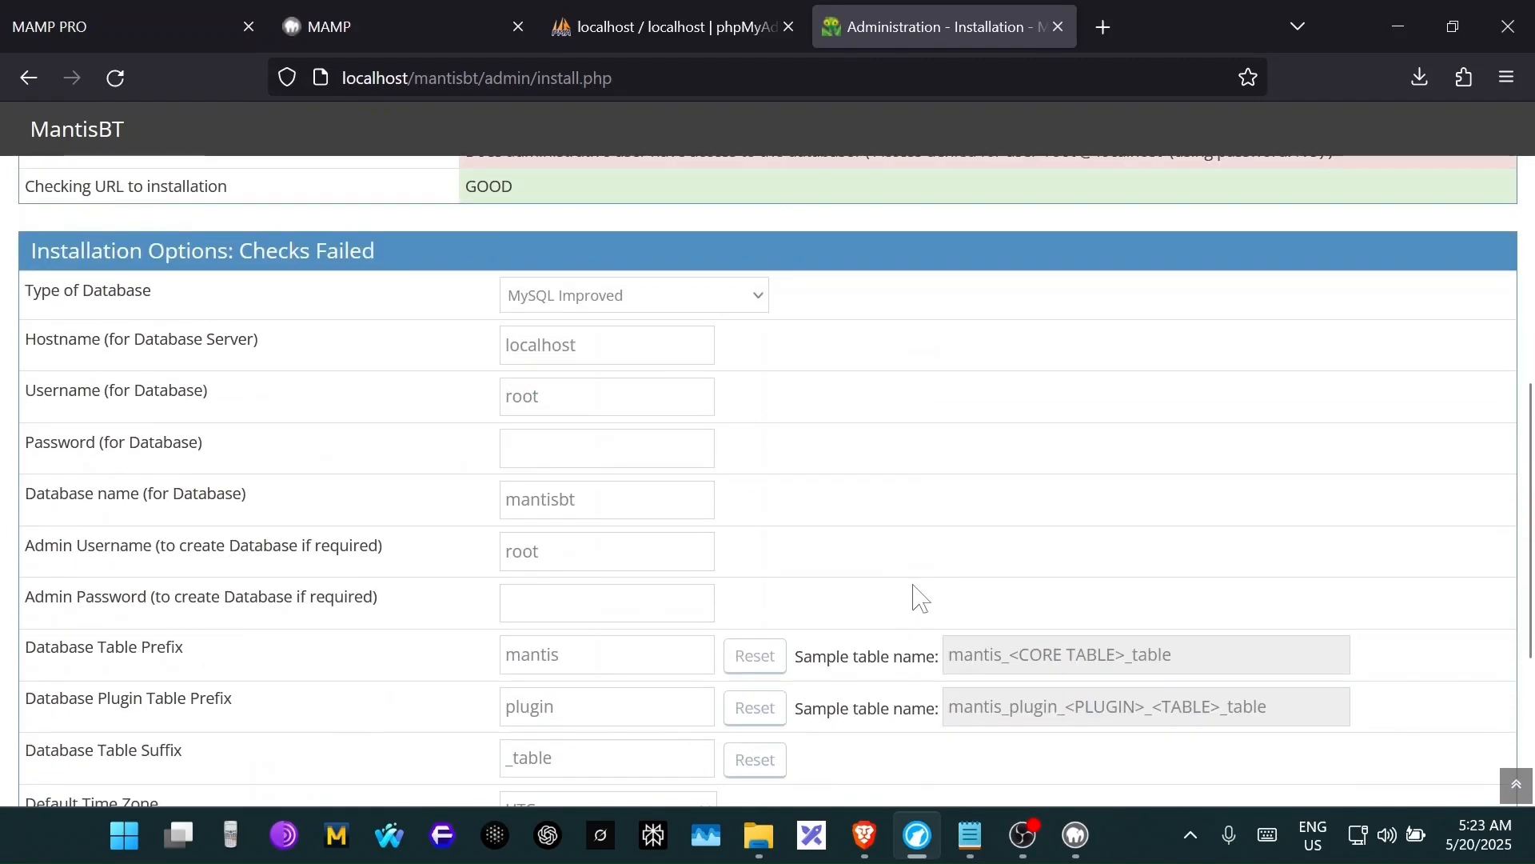
scroll(646, 538, "down", 4)
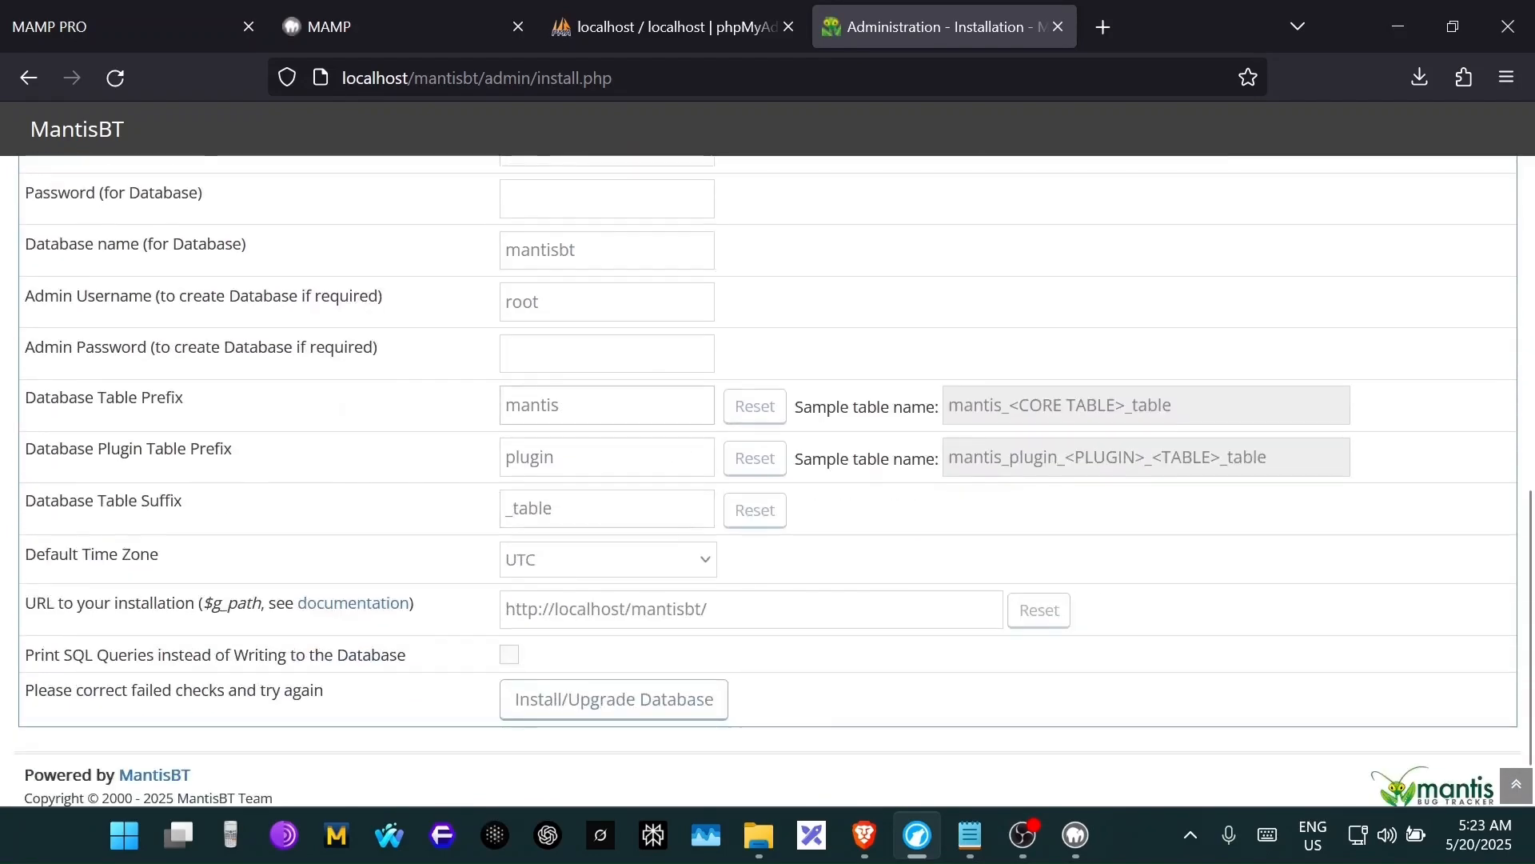
scroll(646, 537, "up", 4)
double_click(523, 552)
key("BackSpace")
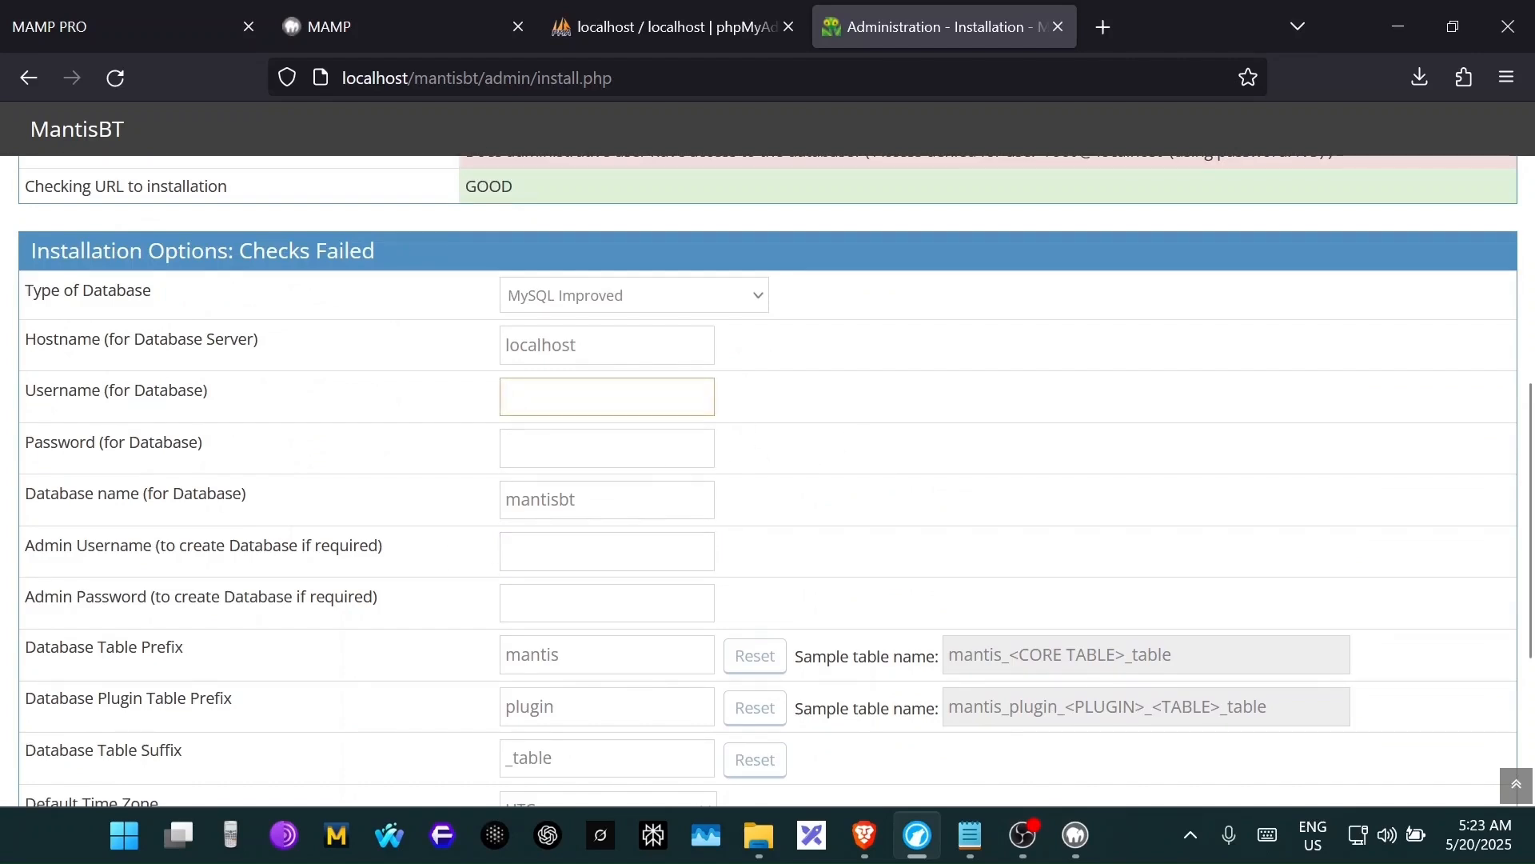
scroll(725, 538, "down", 1)
scroll(712, 536, "up", 2)
scroll(704, 528, "down", 1)
scroll(704, 560, "down", 3)
- Set the time zone back to Dhaka and submit Install/Upgrade Database twice more
left_click(704, 560)
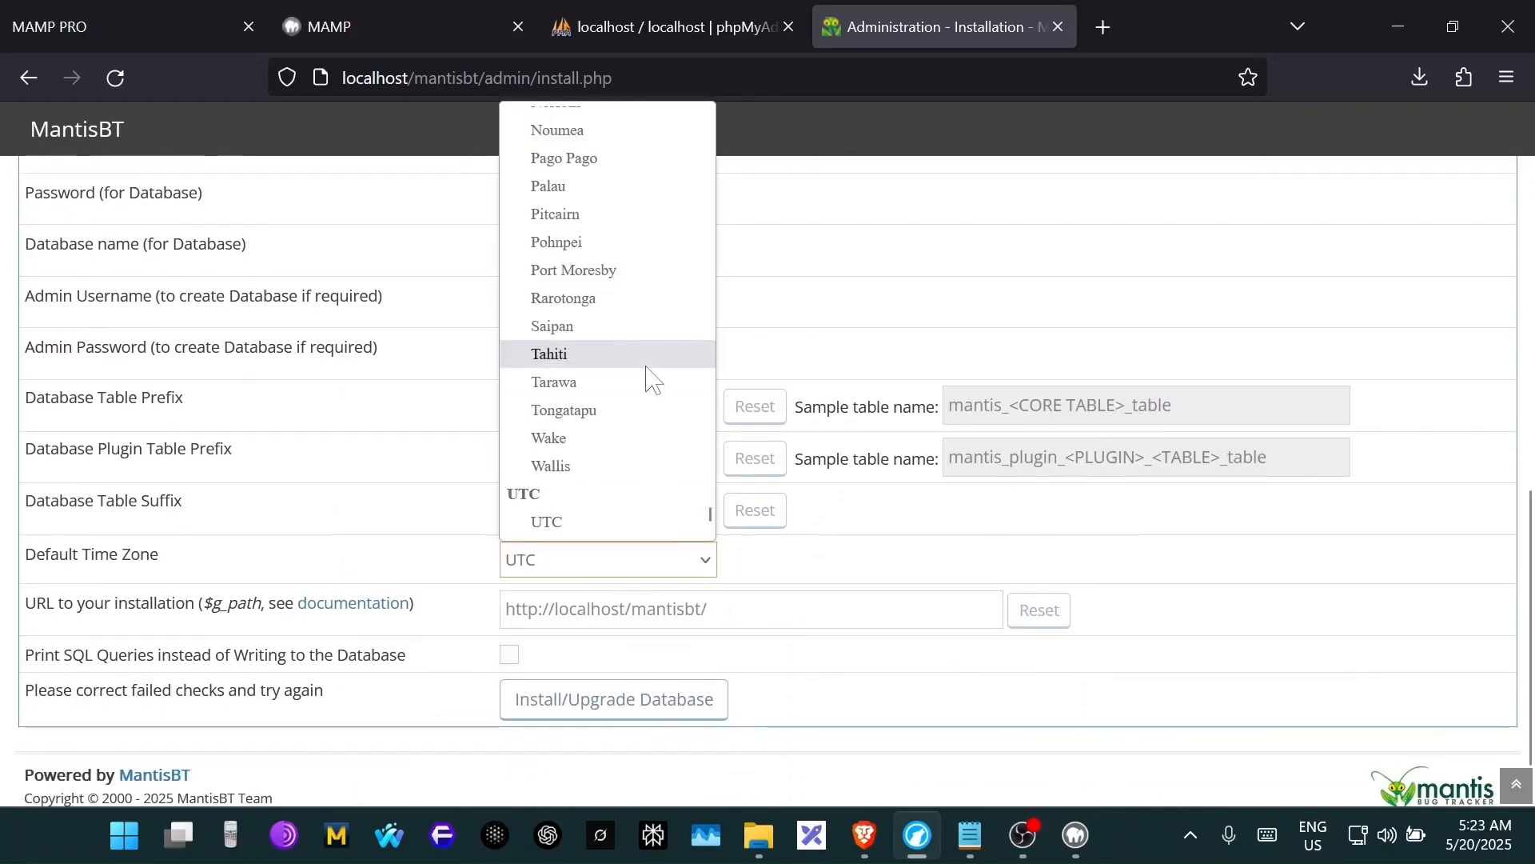
scroll(640, 362, "up", 7)
left_click(792, 333)
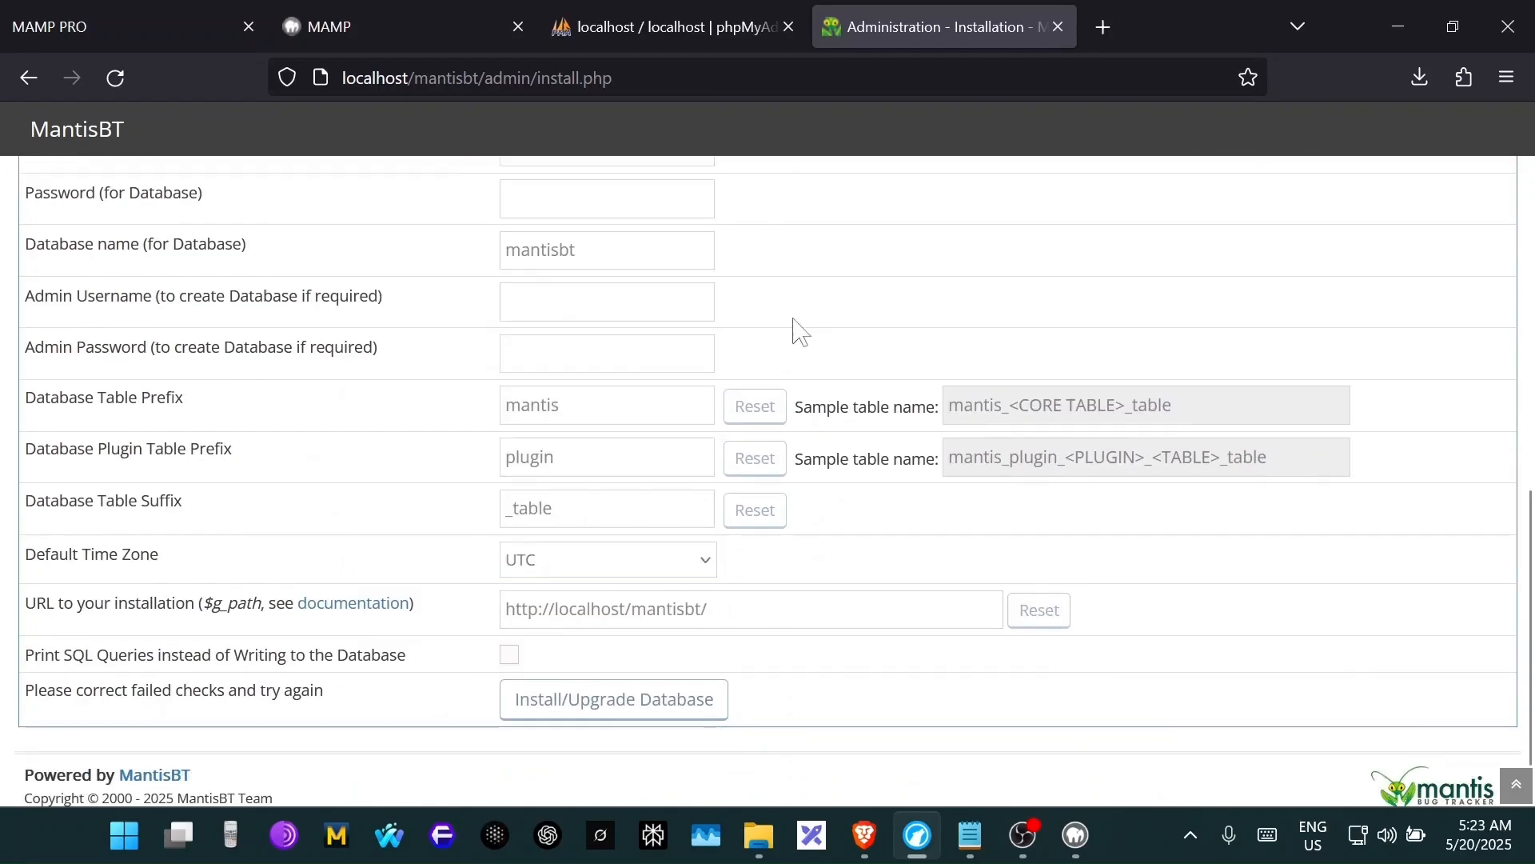
left_click(685, 575)
scroll(676, 417, "up", 20)
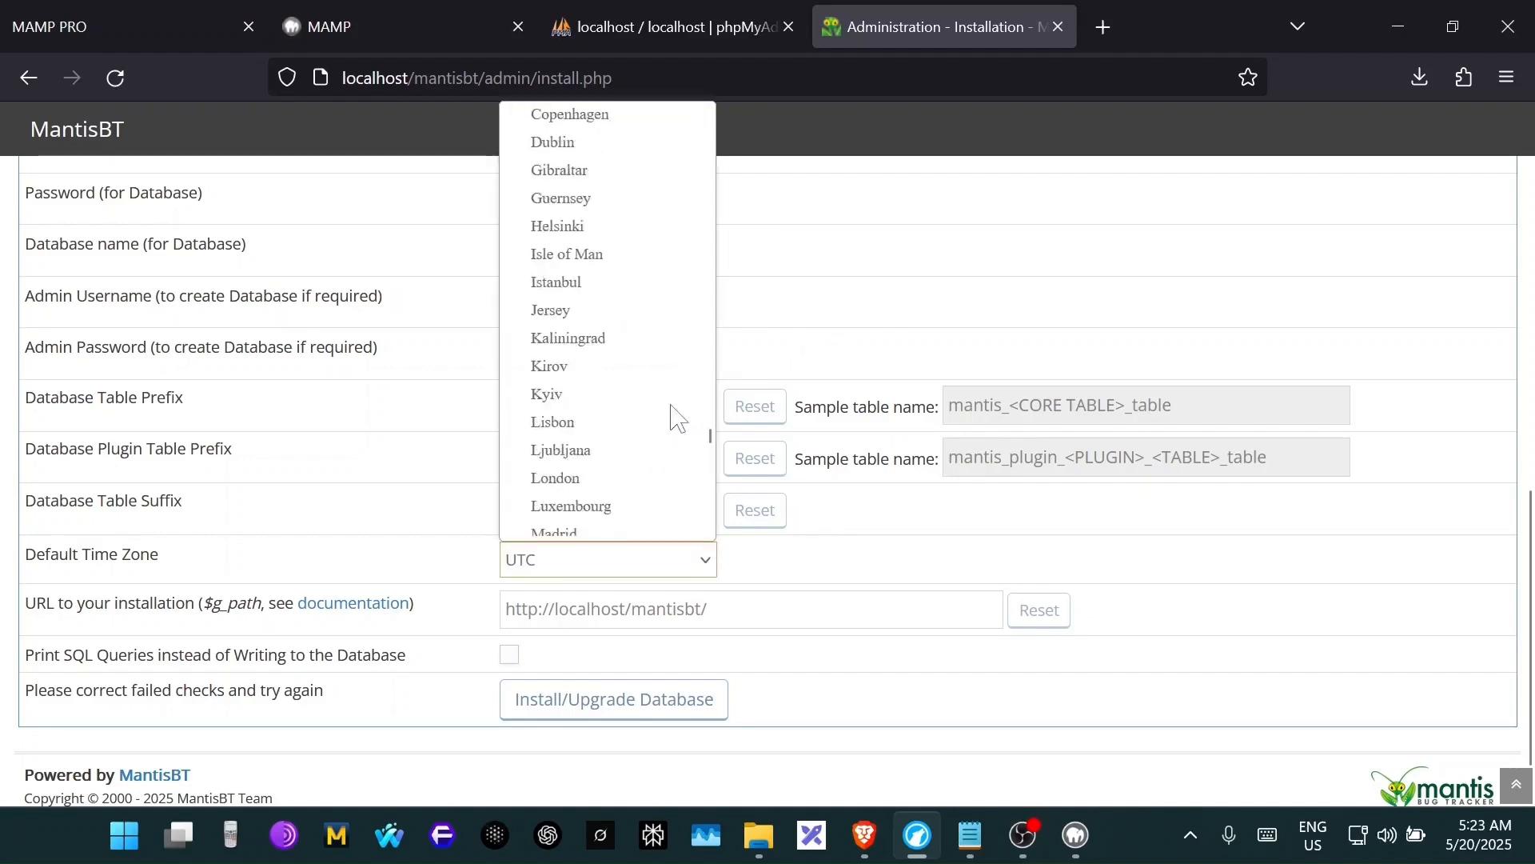
scroll(676, 417, "up", 20)
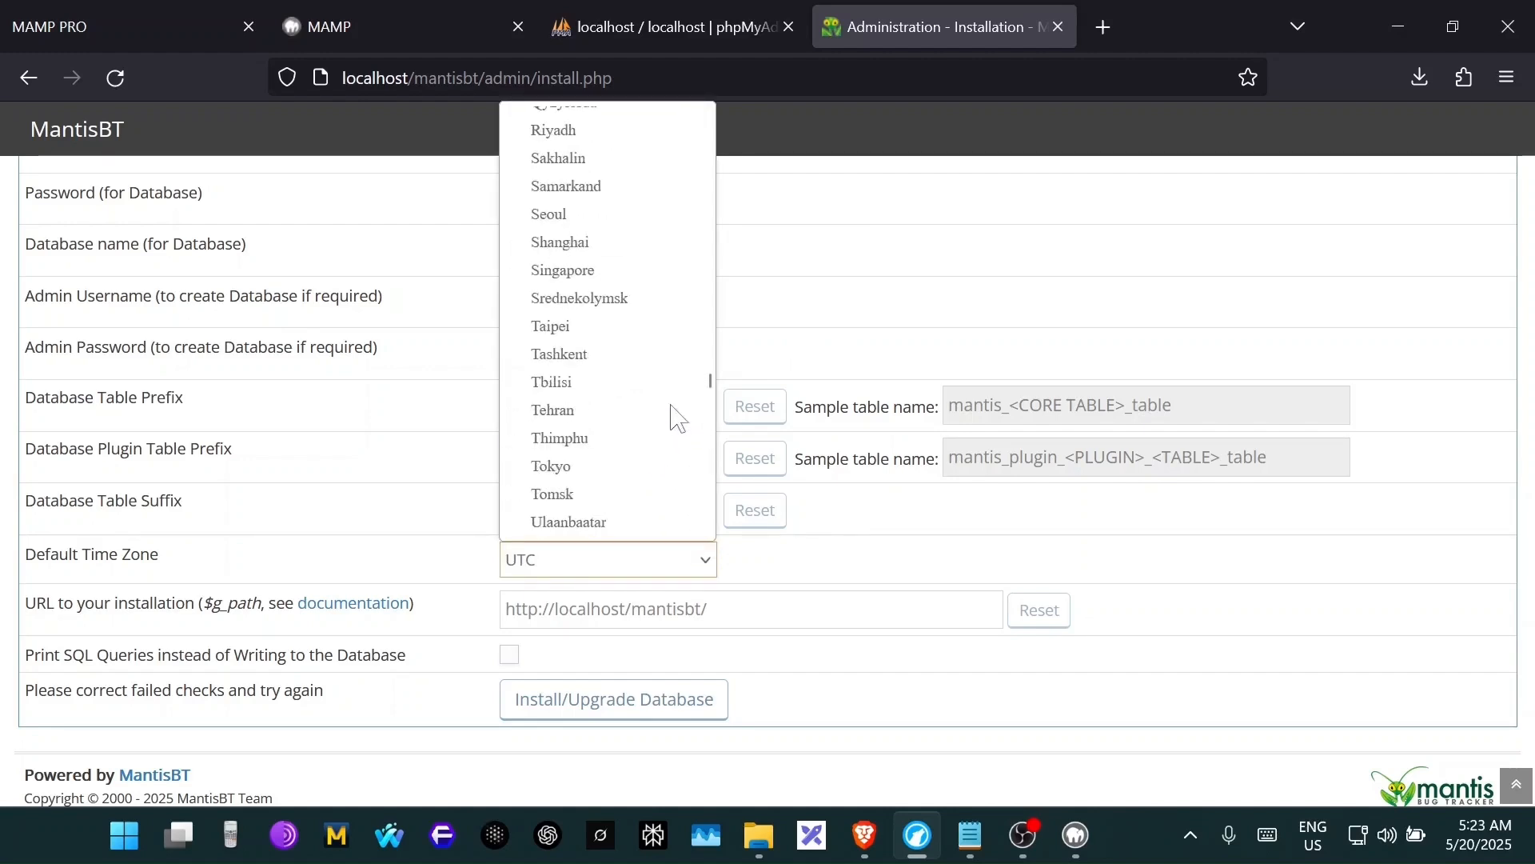
scroll(675, 417, "up", 12)
scroll(669, 418, "down", 6)
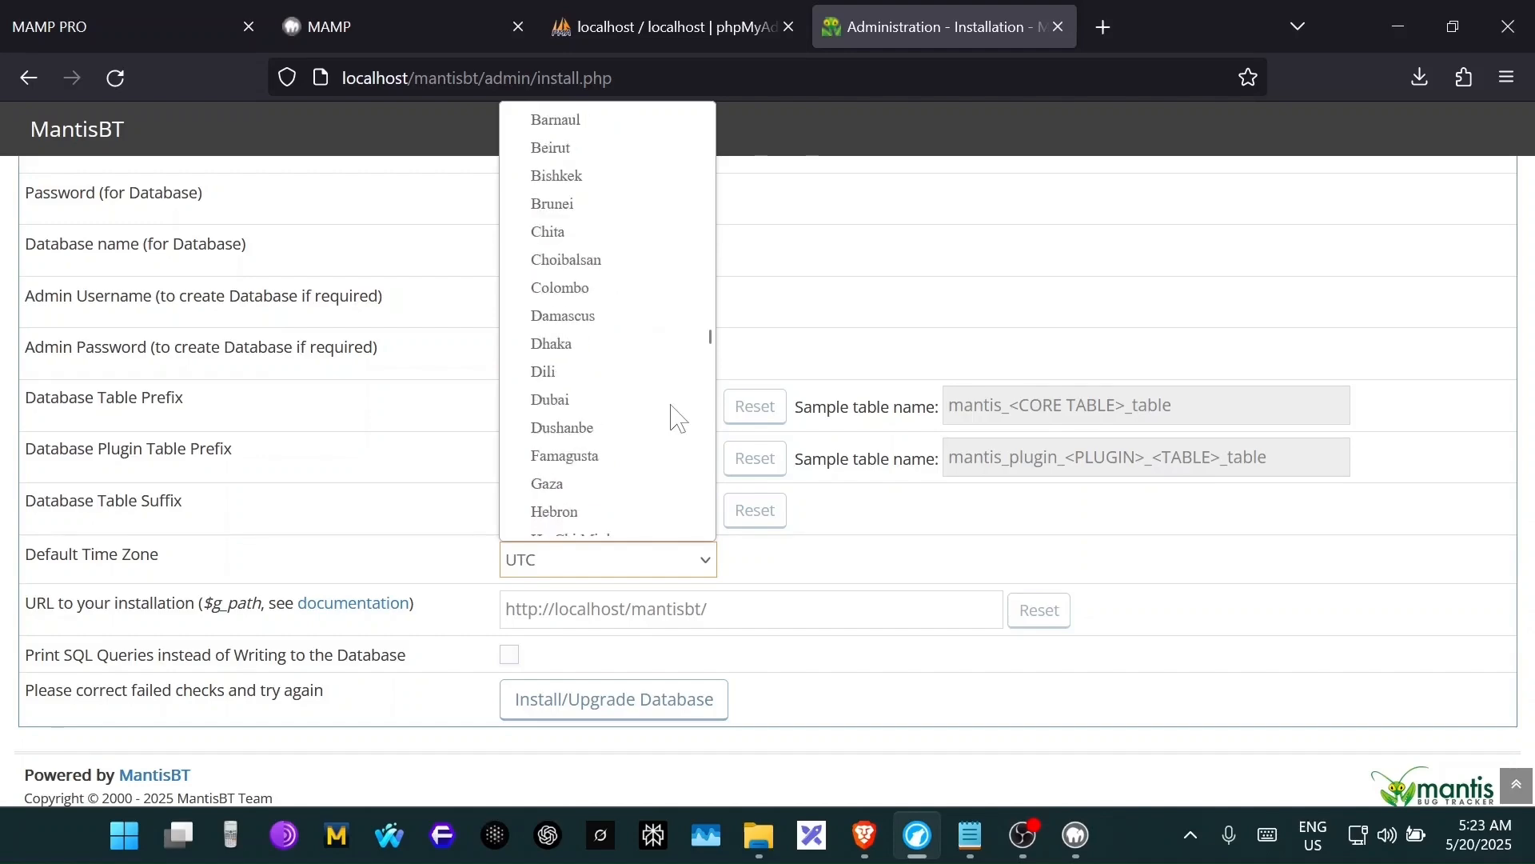
left_click(649, 344)
left_click(627, 699)
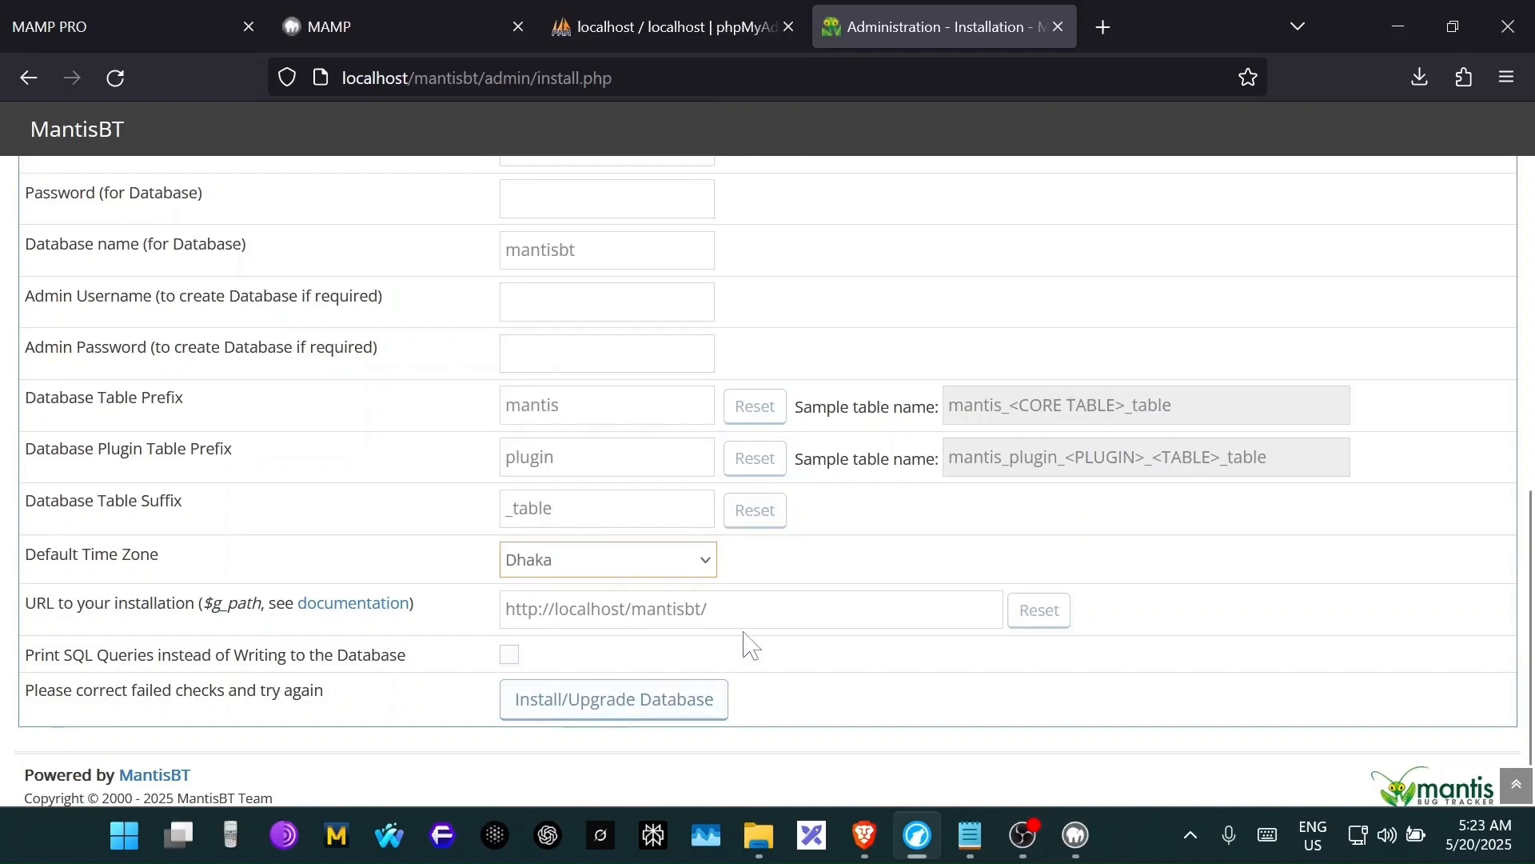
scroll(658, 672, "down", 4)
left_click(643, 652)
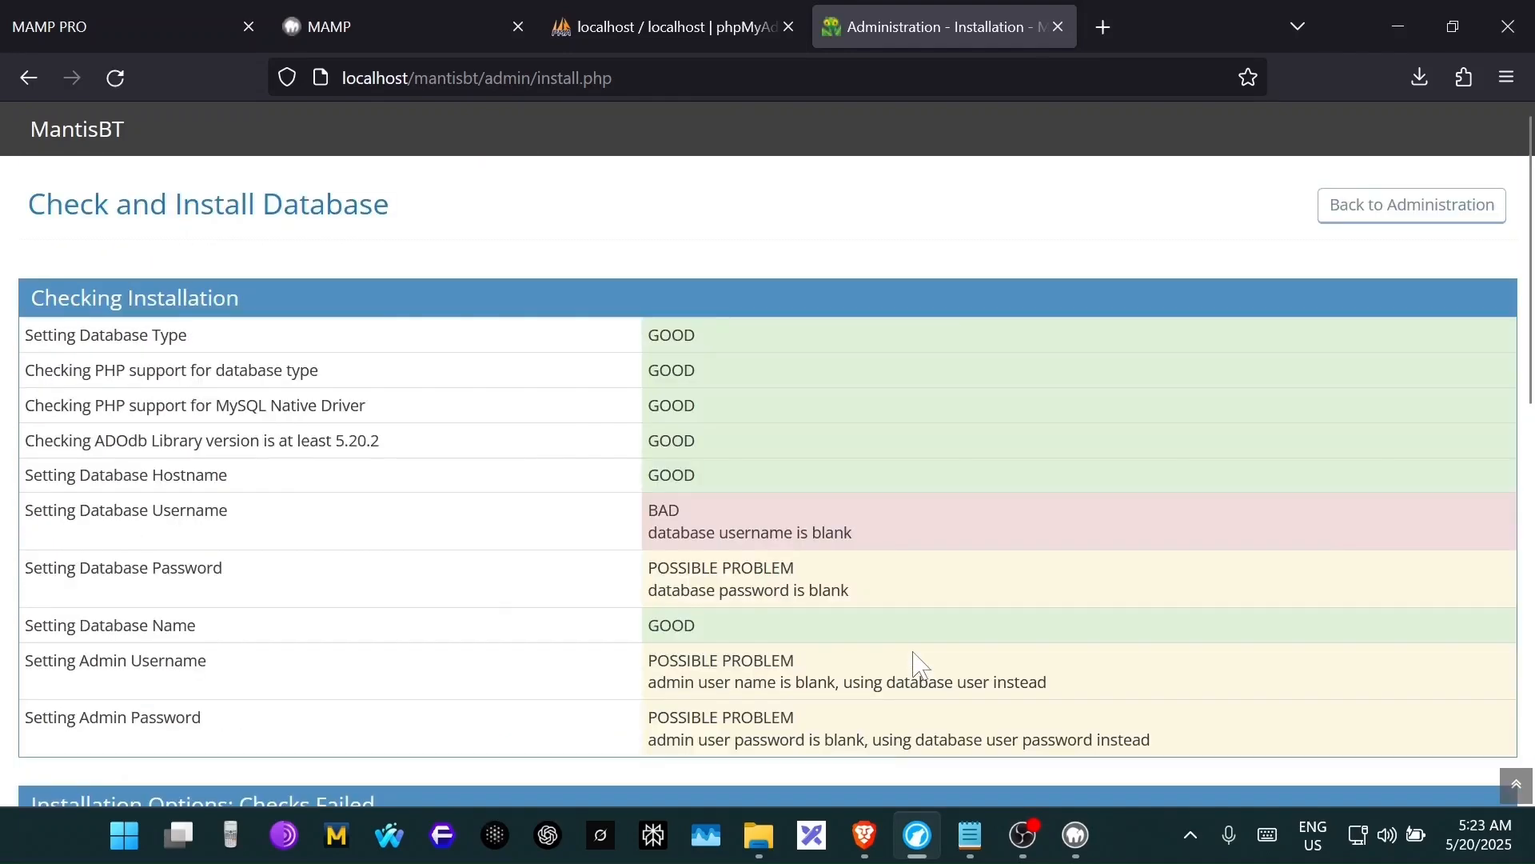
scroll(915, 664, "down", 4)
- Move past the database password and admin username fields without changing them
scroll(919, 661, "up", 1)
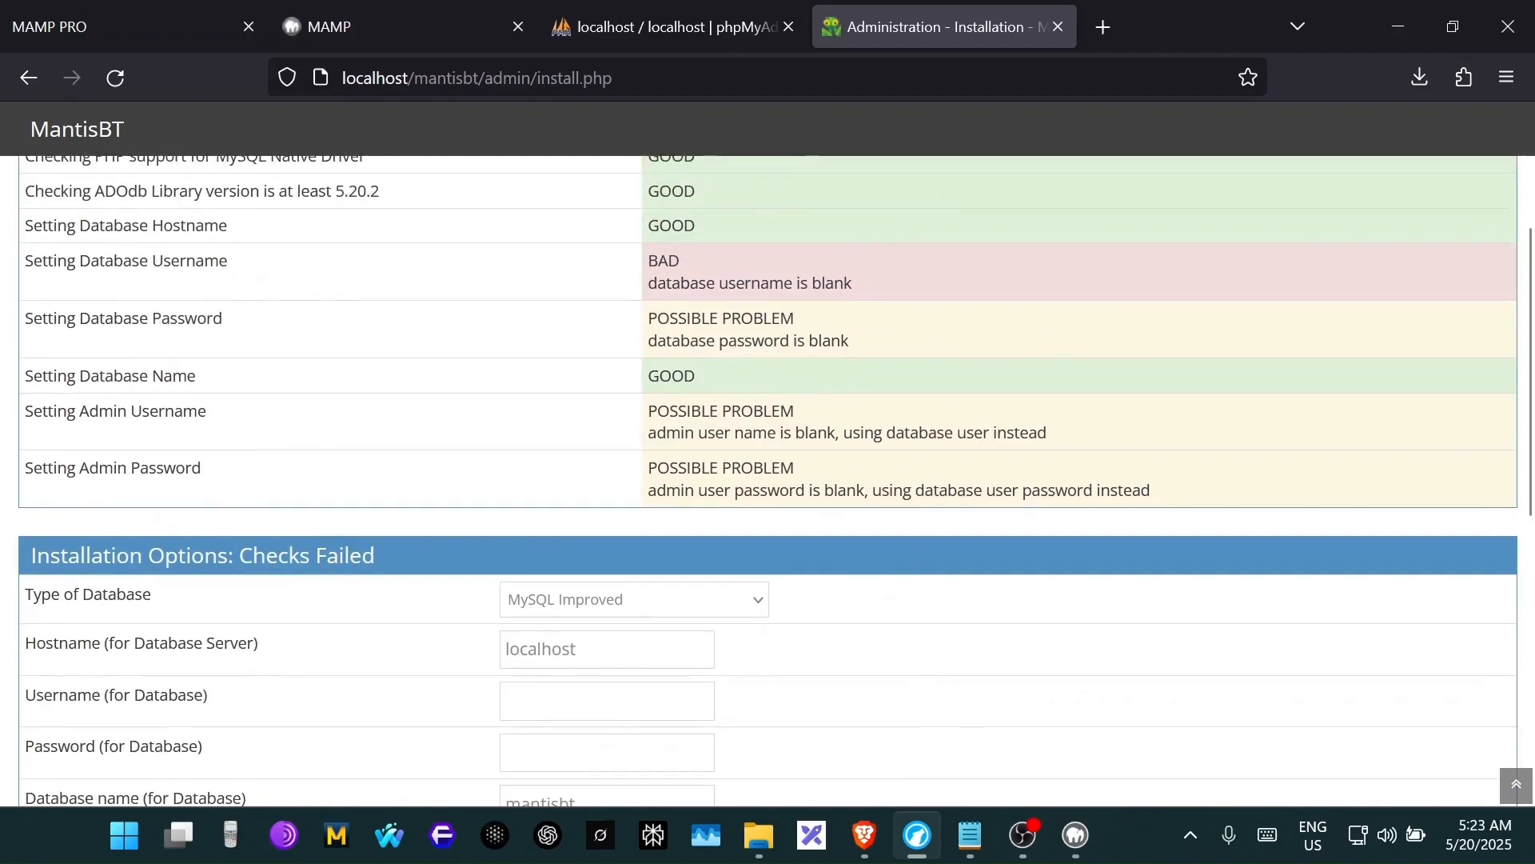
scroll(877, 377, "down", 3)
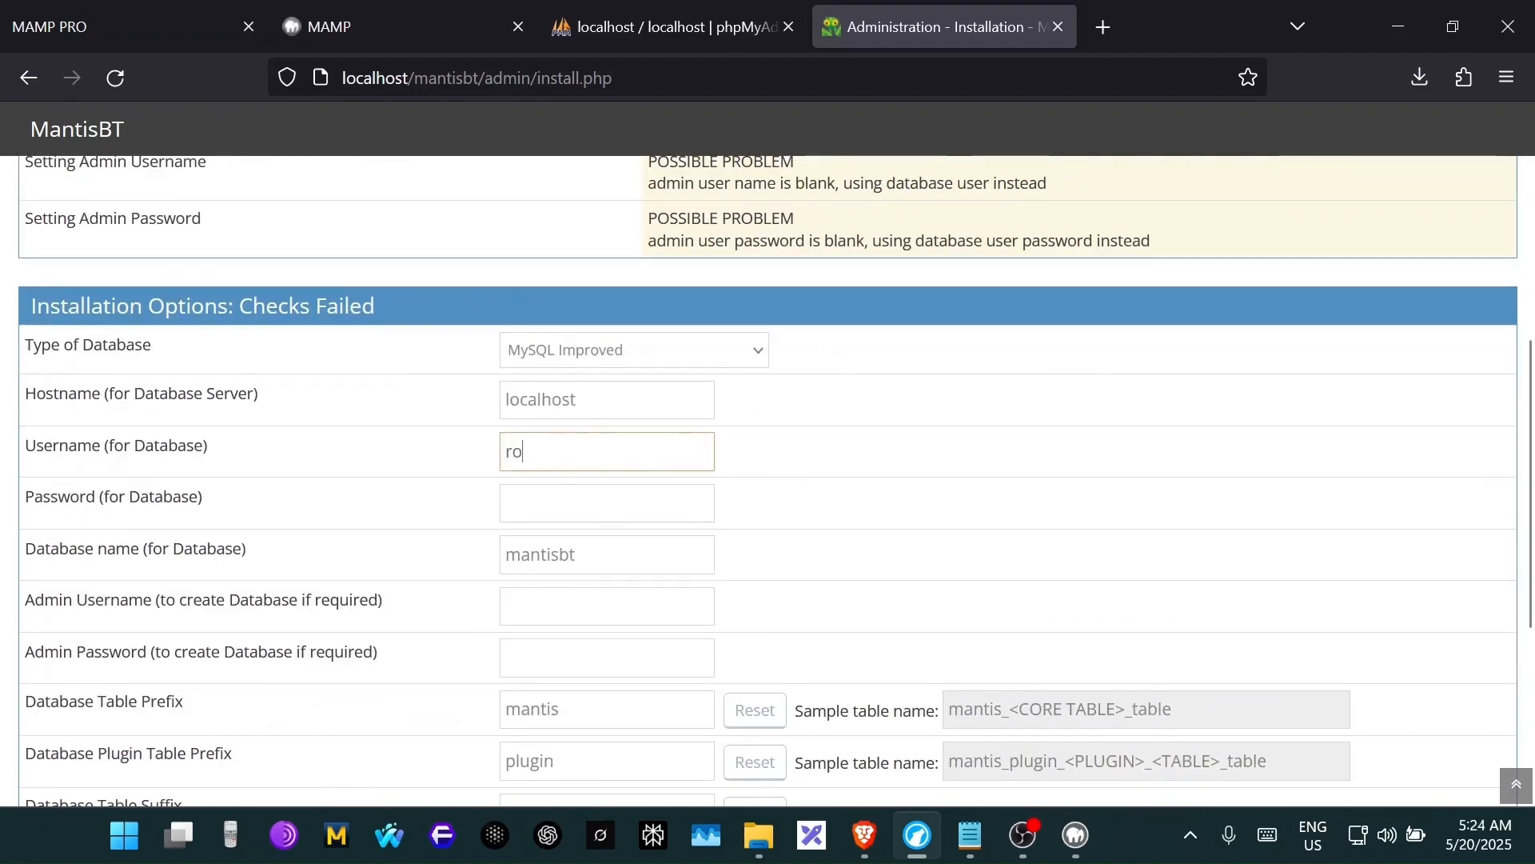
scroll(613, 675, "down", 2)
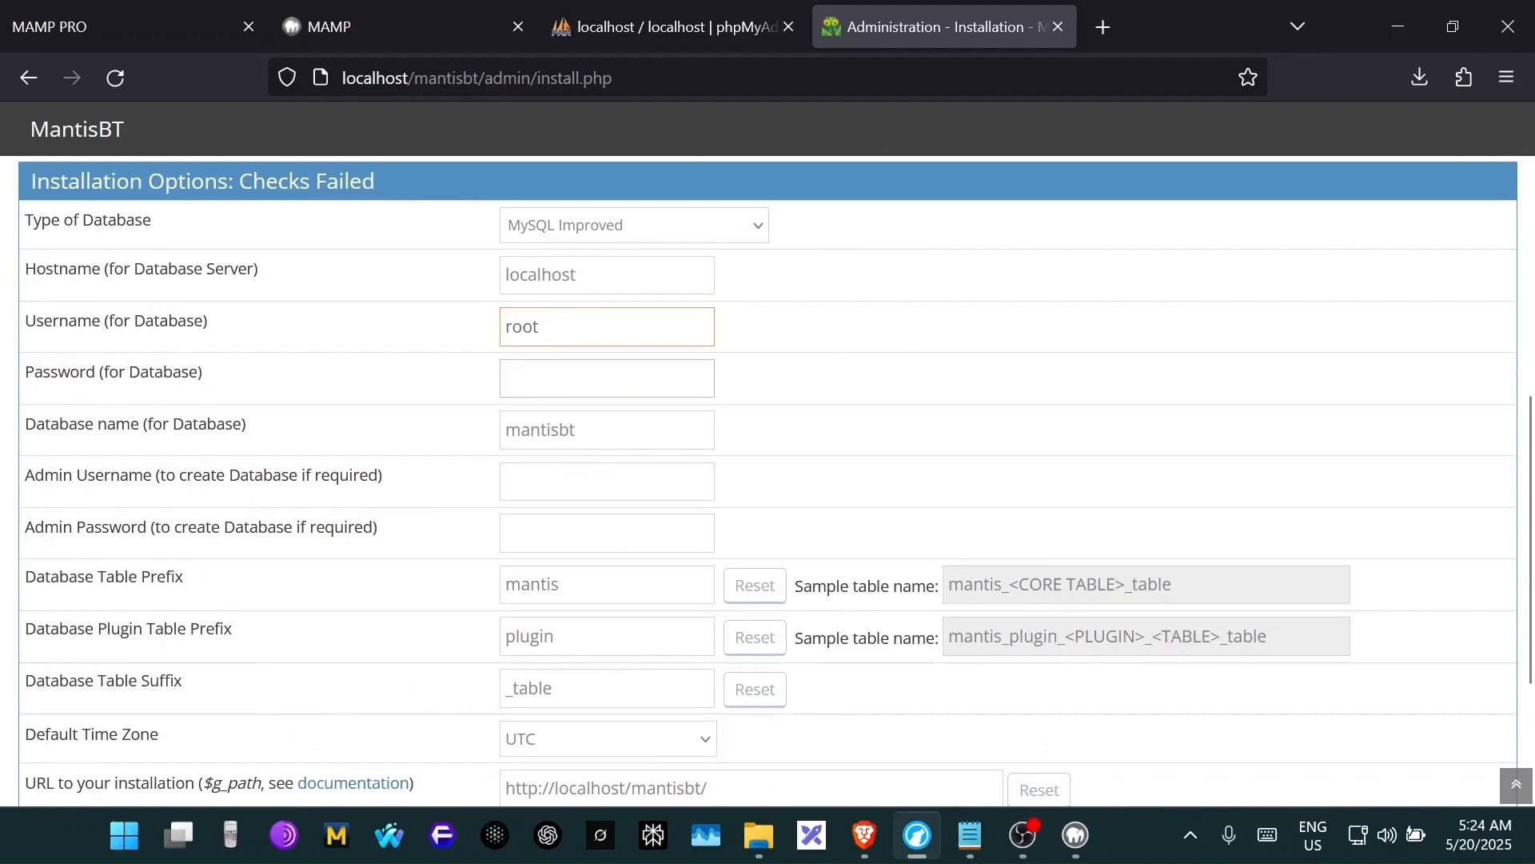
key("Tab")
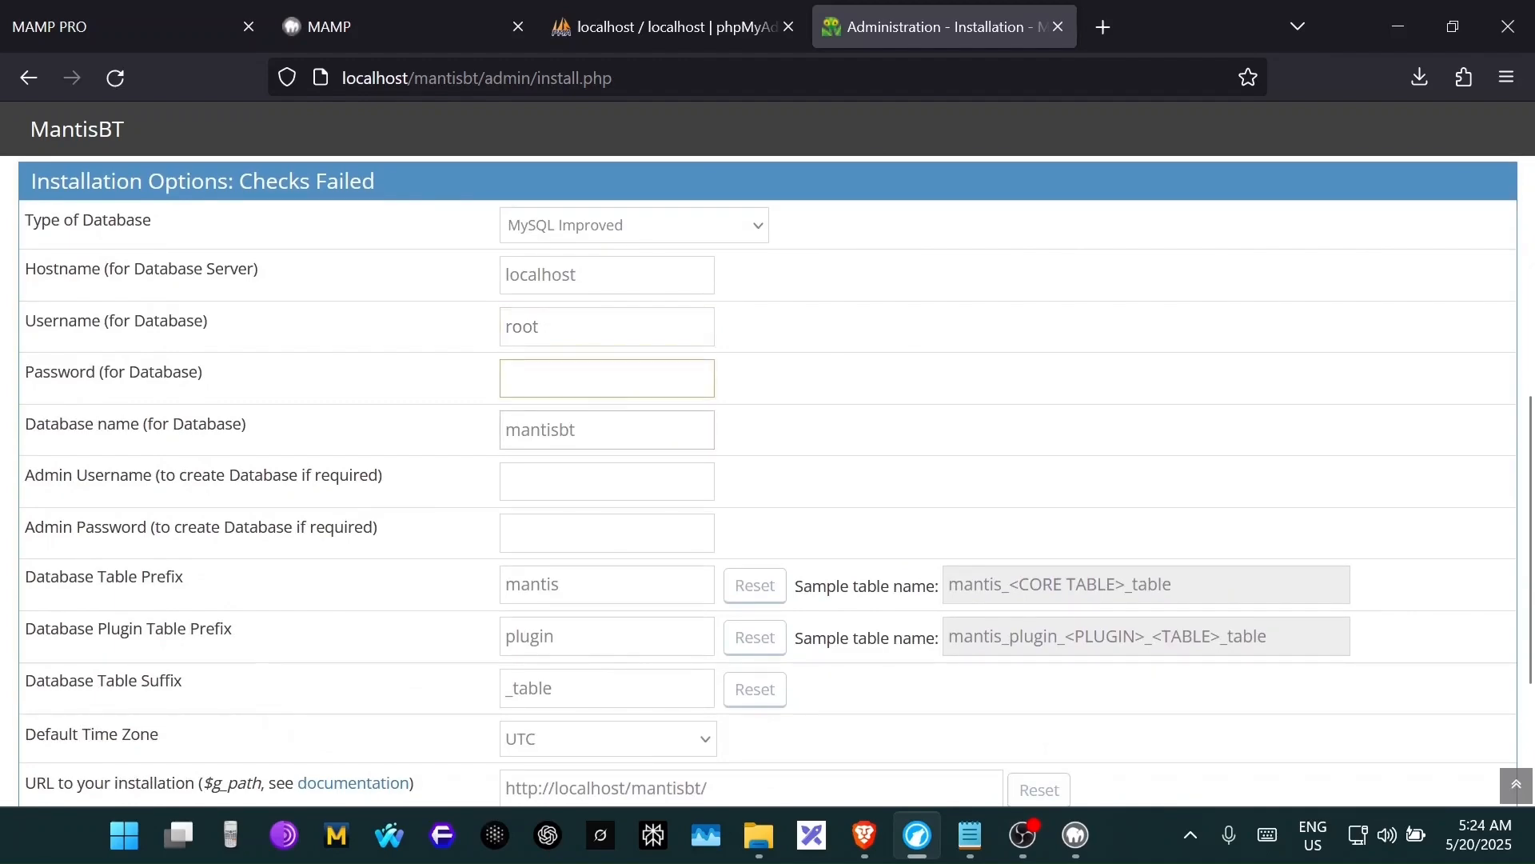
key("Tab")
key("Tab")
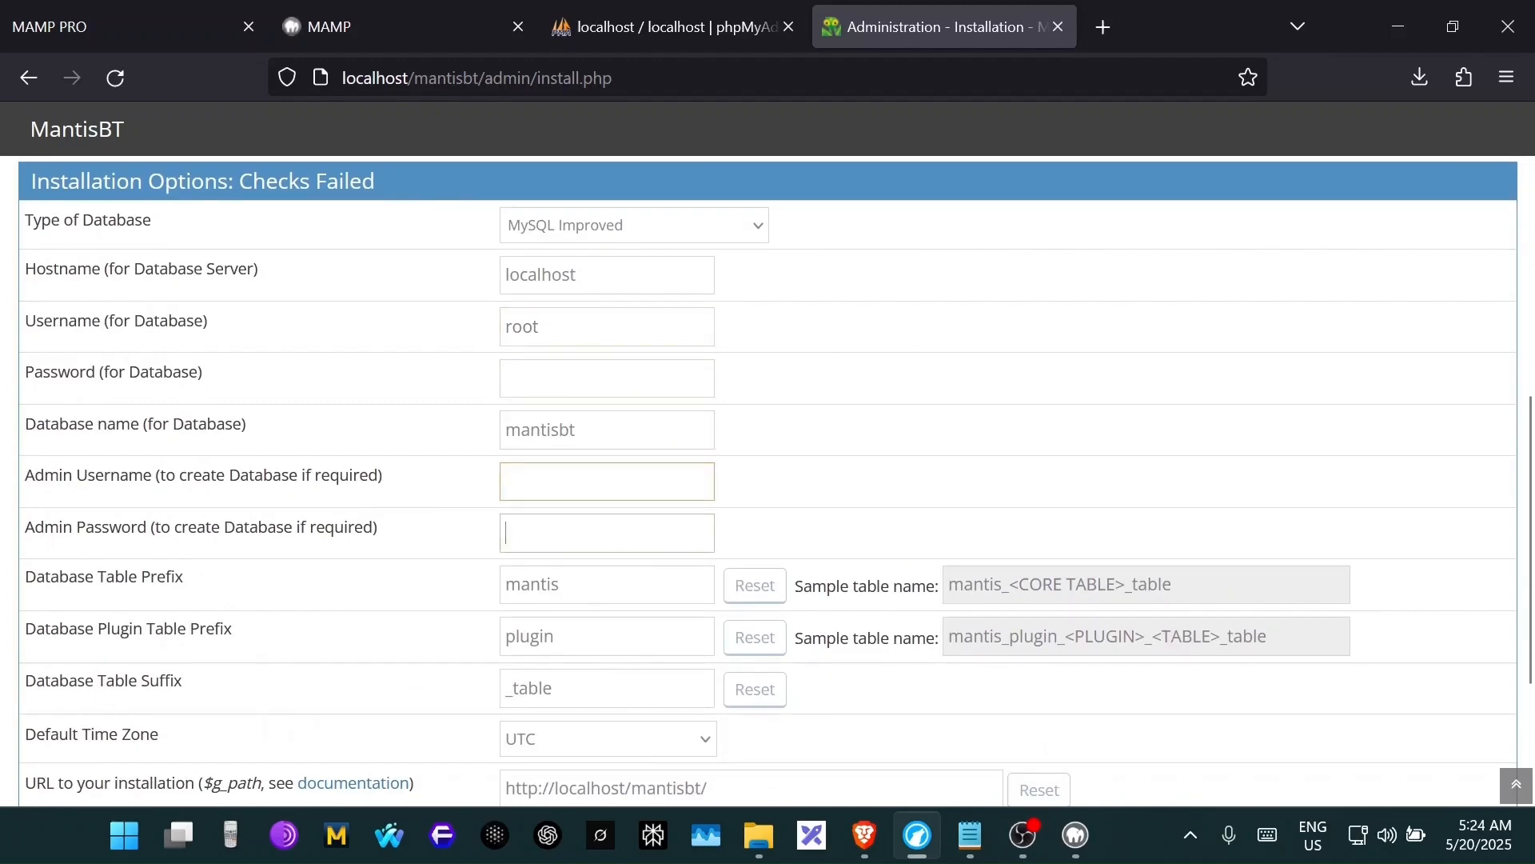
scroll(703, 503, "down", 4)
- Choose Dhaka as the time zone and run the database installation
left_click(703, 499)
scroll(649, 384, "up", 5)
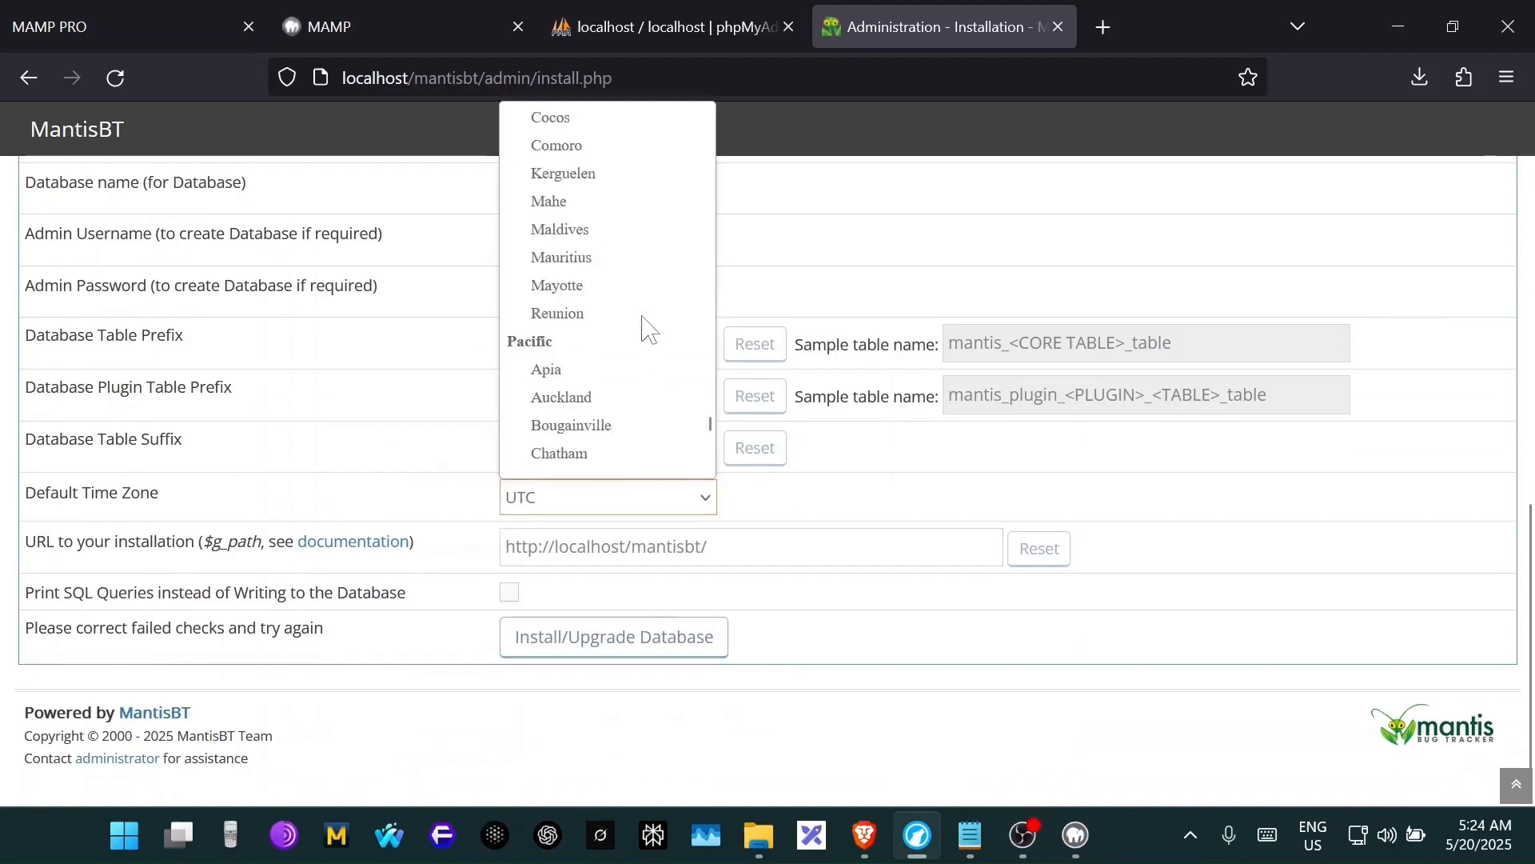
scroll(650, 328, "up", 20)
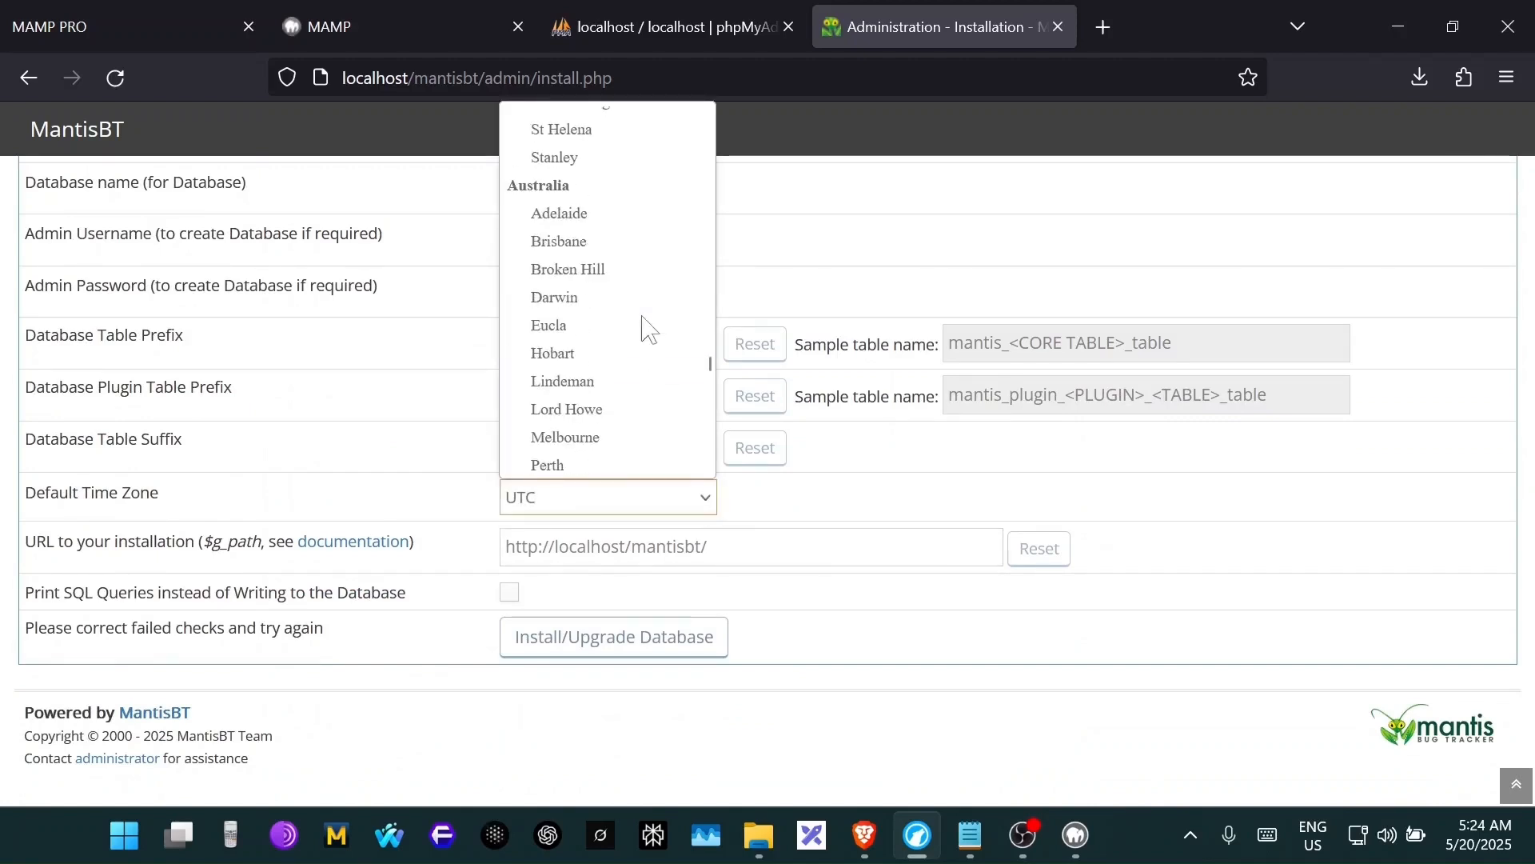
scroll(649, 320, "up", 20)
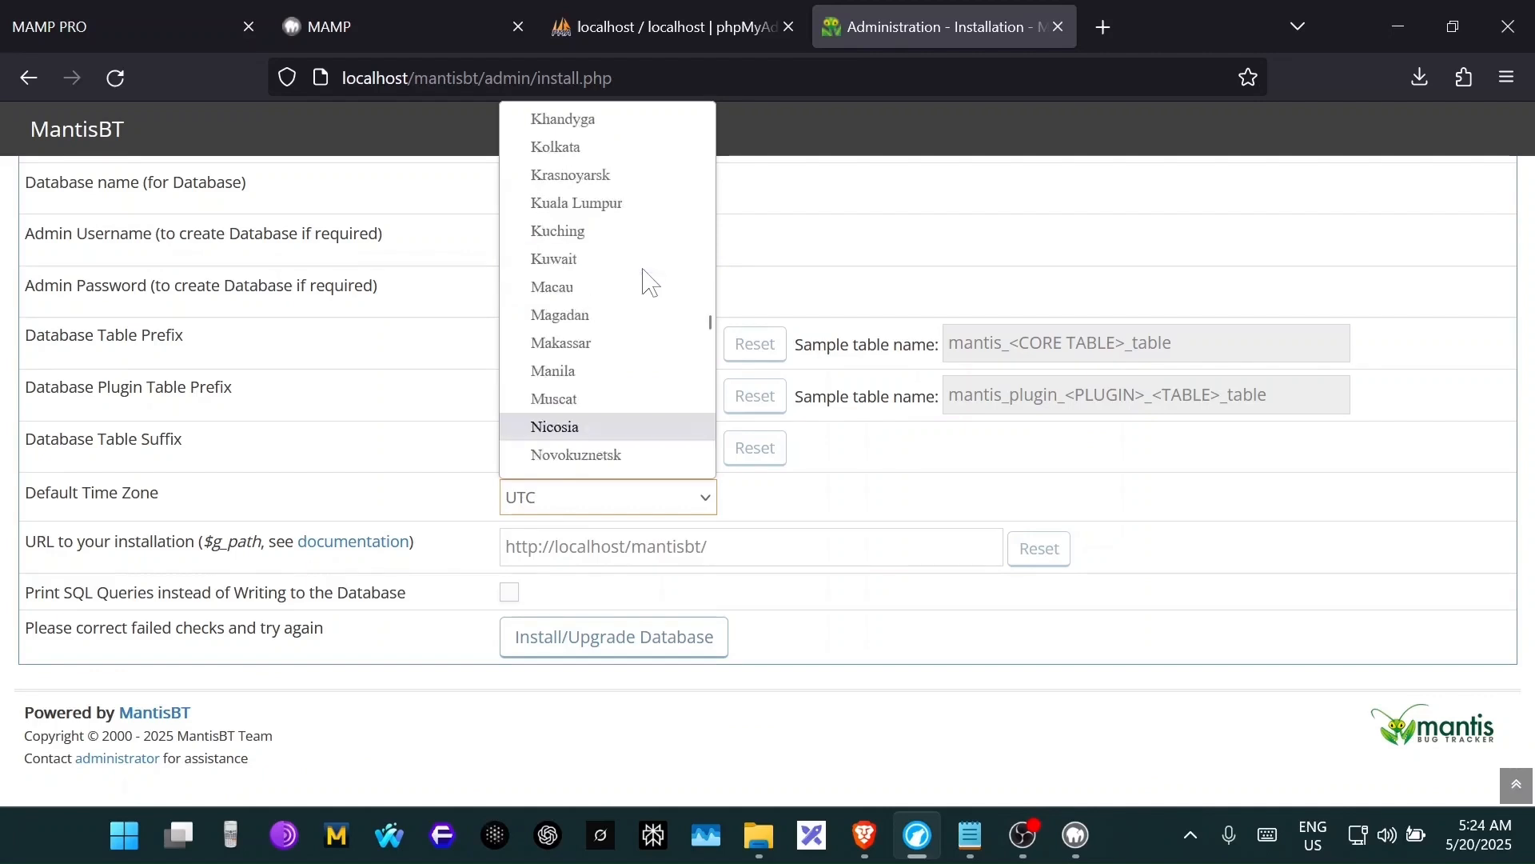
scroll(647, 284, "up", 6)
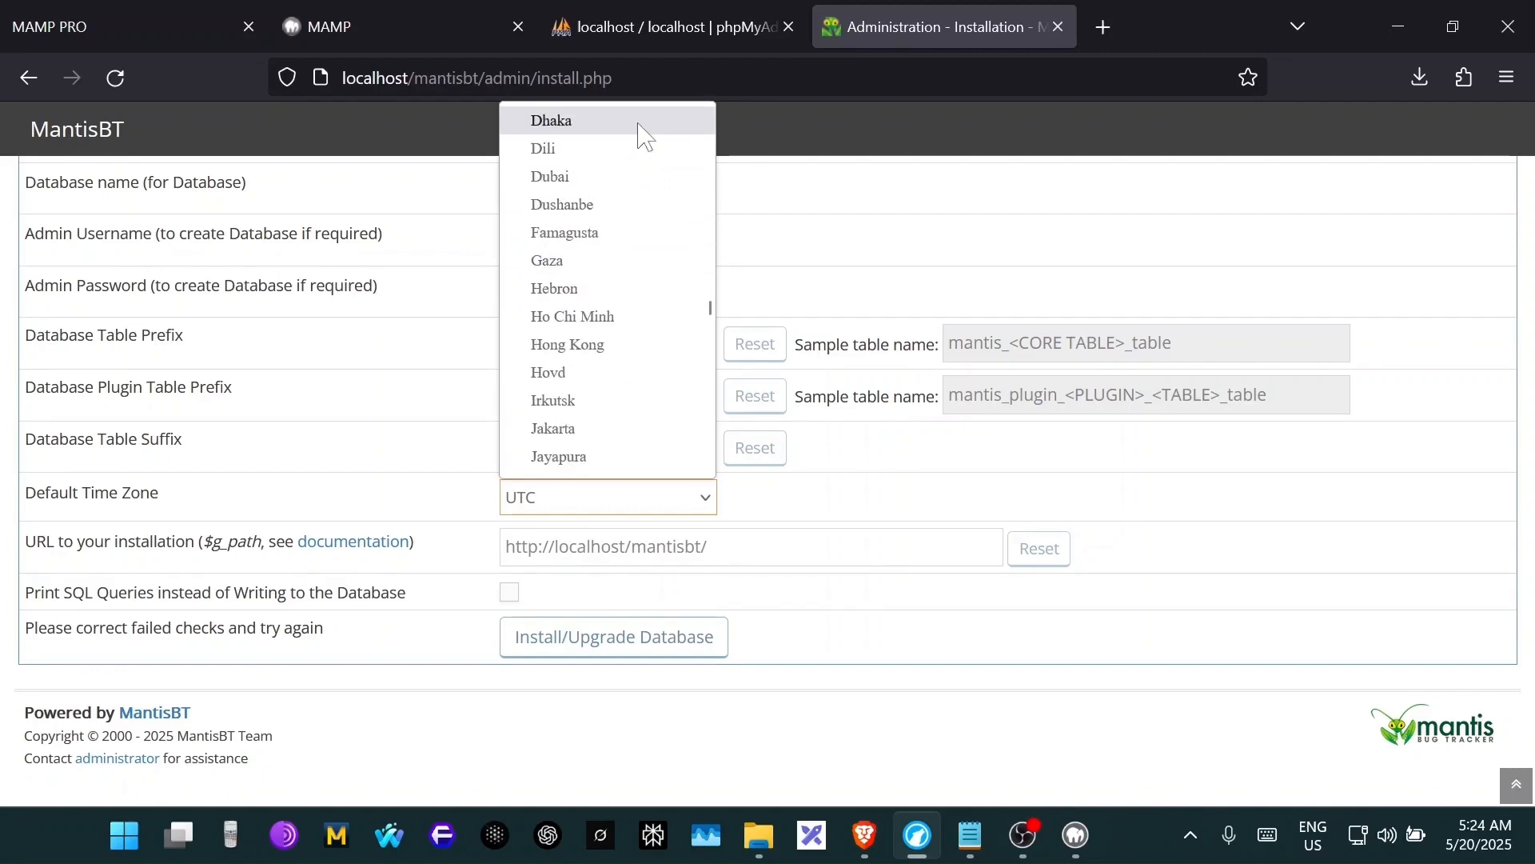
left_click(639, 121)
left_click(631, 644)
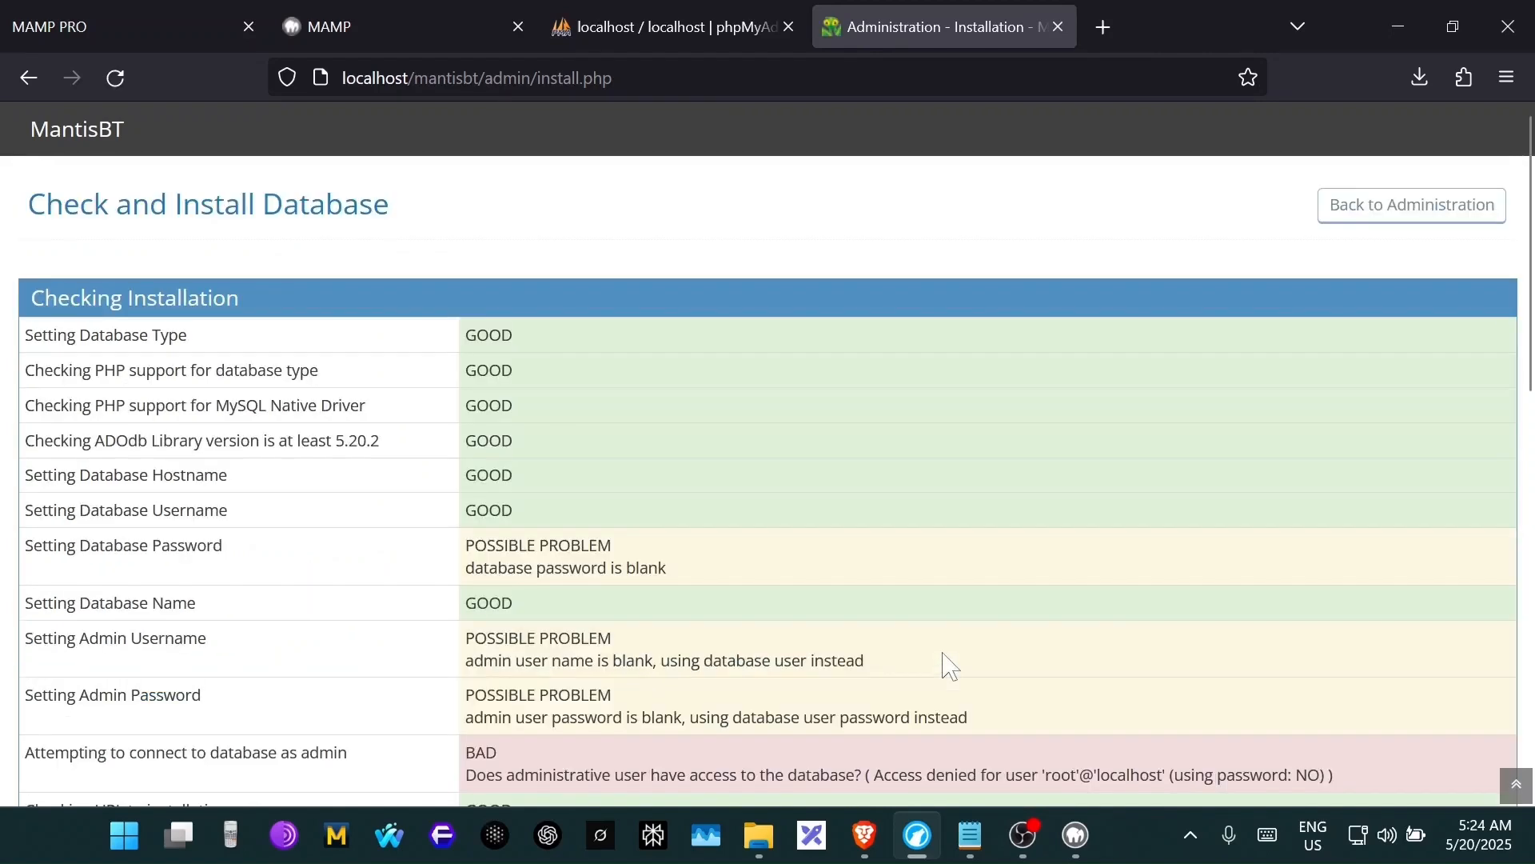
scroll(949, 665, "down", 2)
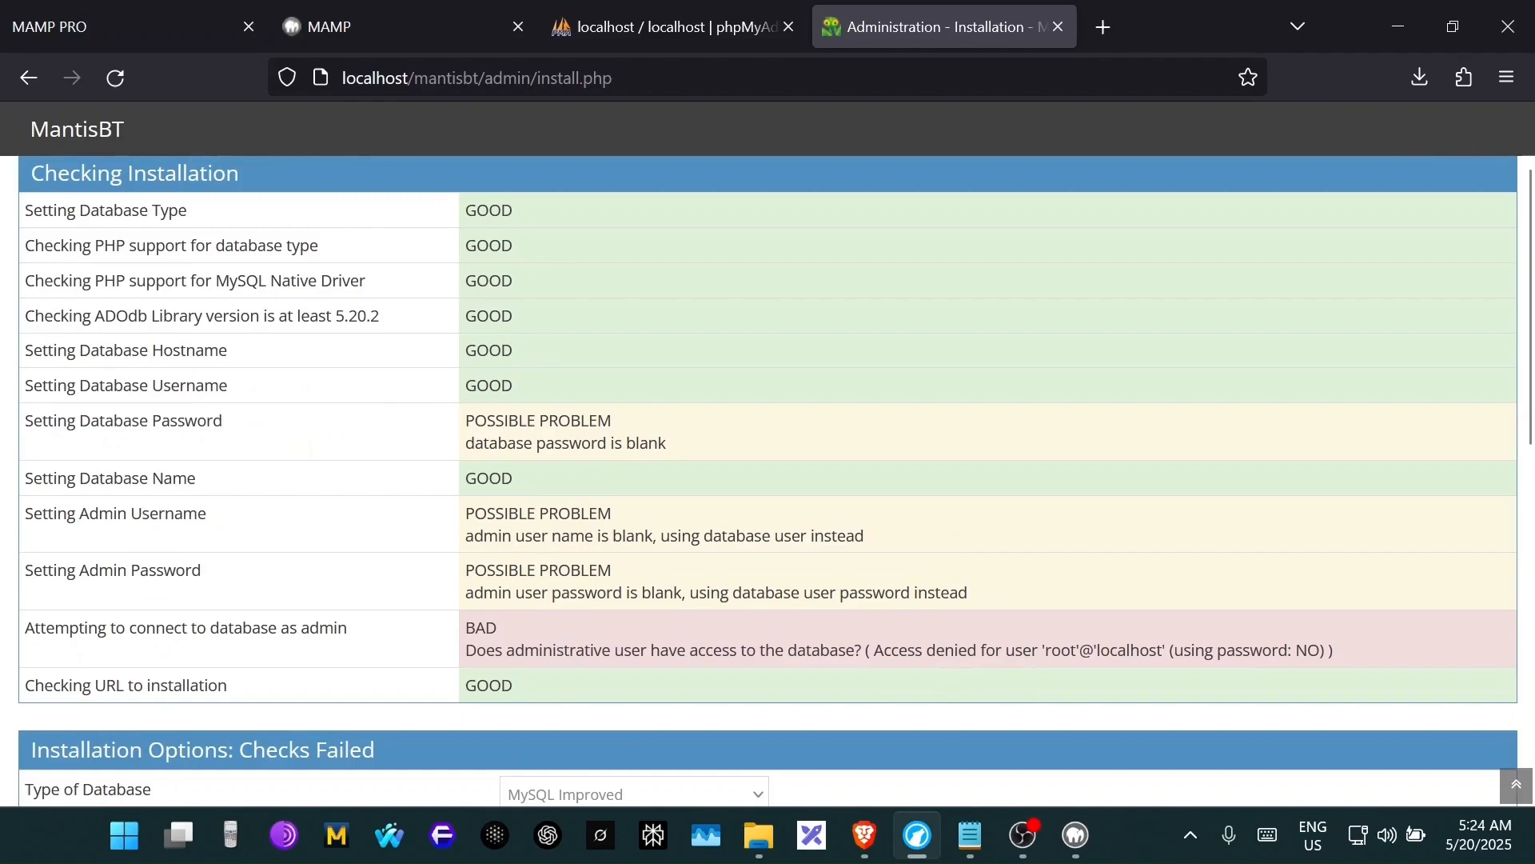
- Select the admin username entry for removal, pick Dhaka, and rerun Install/Upgrade Database
scroll(1258, 661, "down", 8)
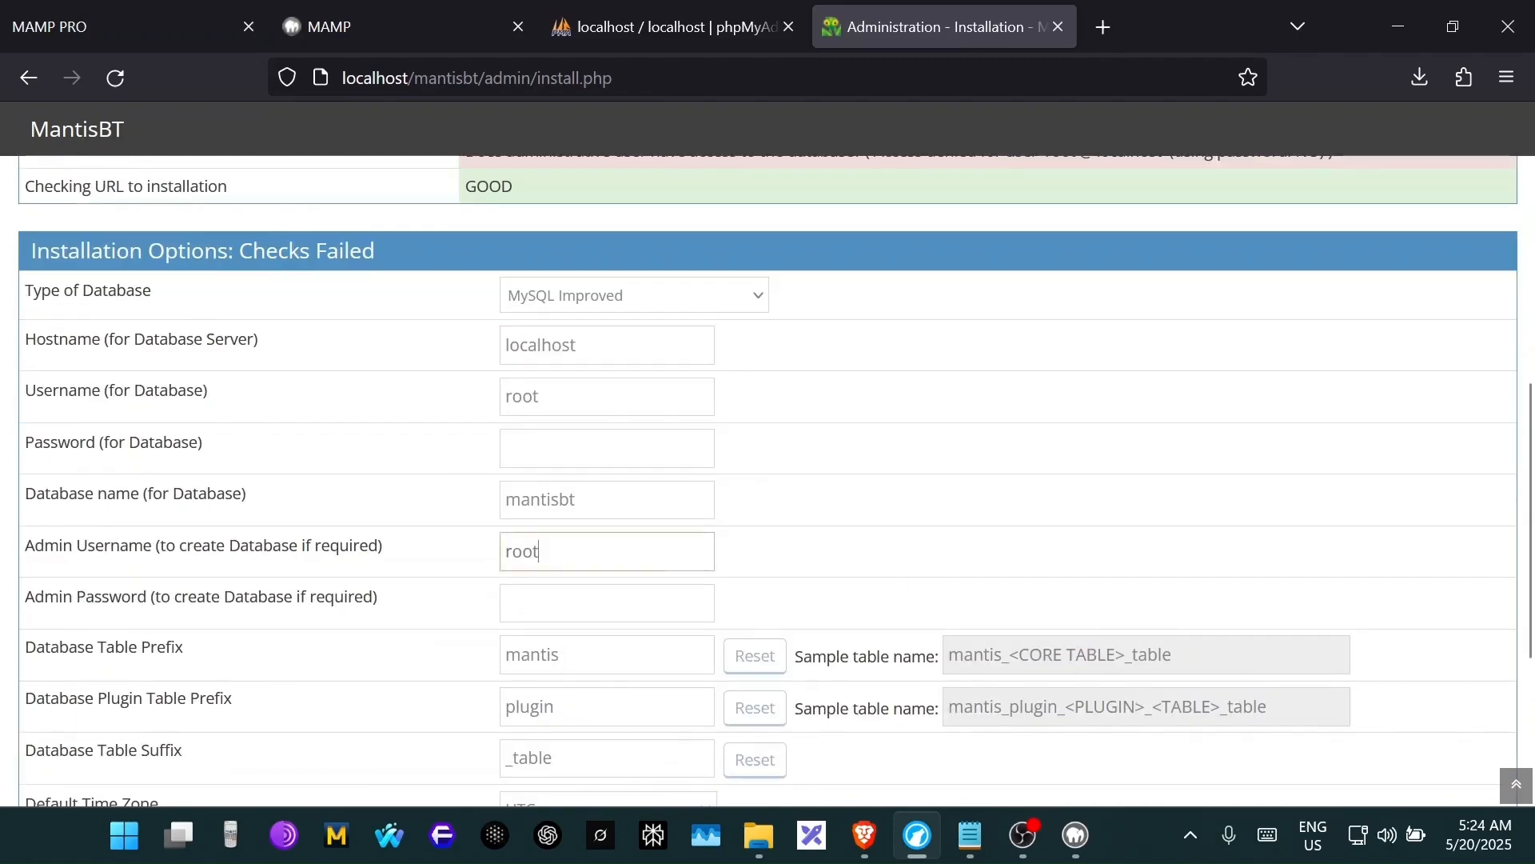
key("ctrl+a")
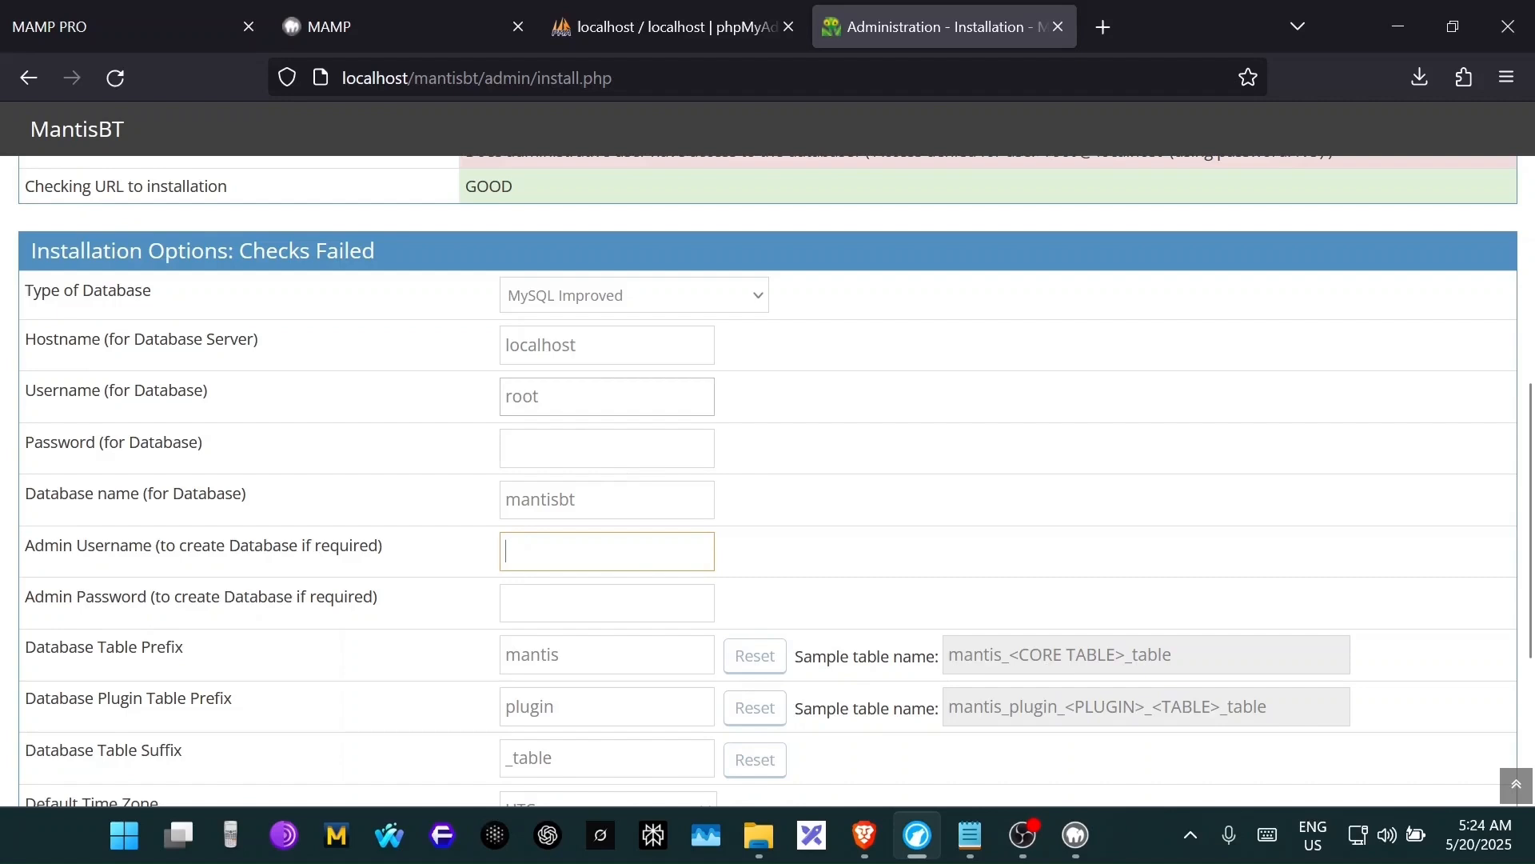
scroll(608, 552, "down", 4)
left_click(708, 567)
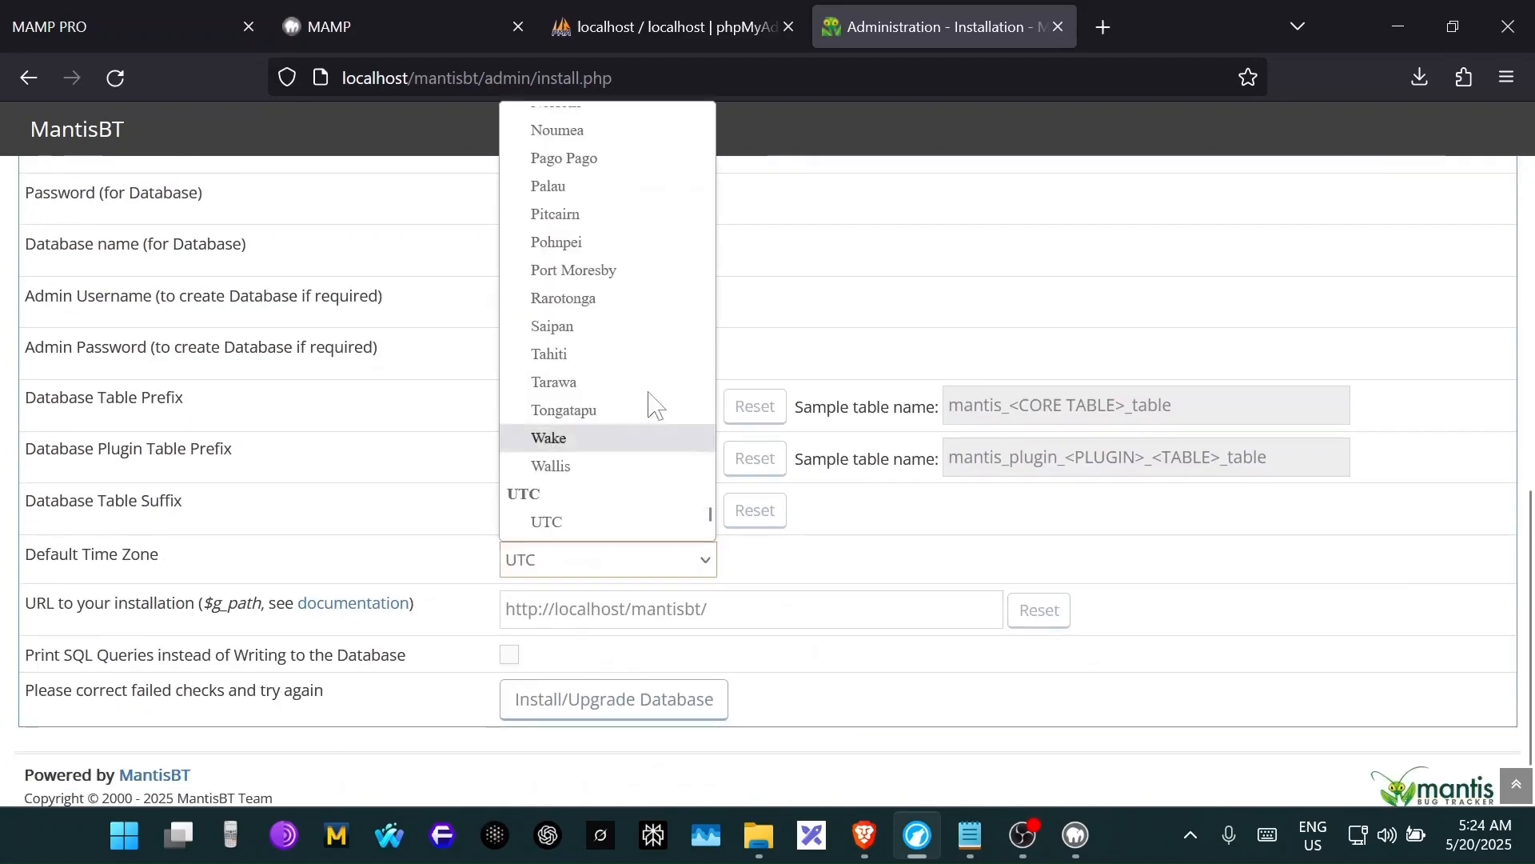
scroll(648, 400, "up", 20)
scroll(649, 392, "up", 15)
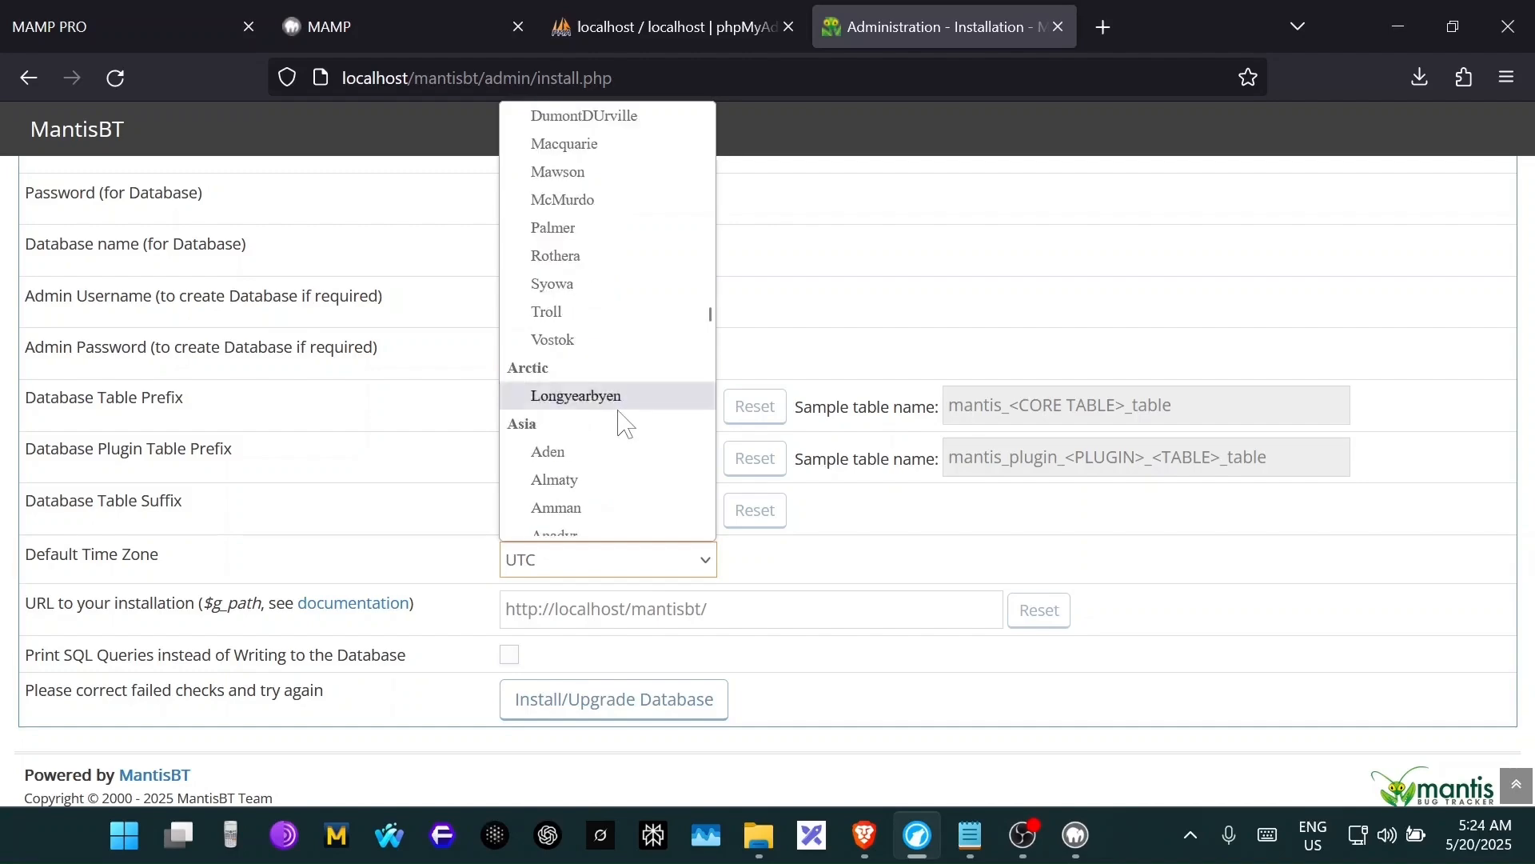
scroll(612, 392, "down", 8)
left_click(552, 344)
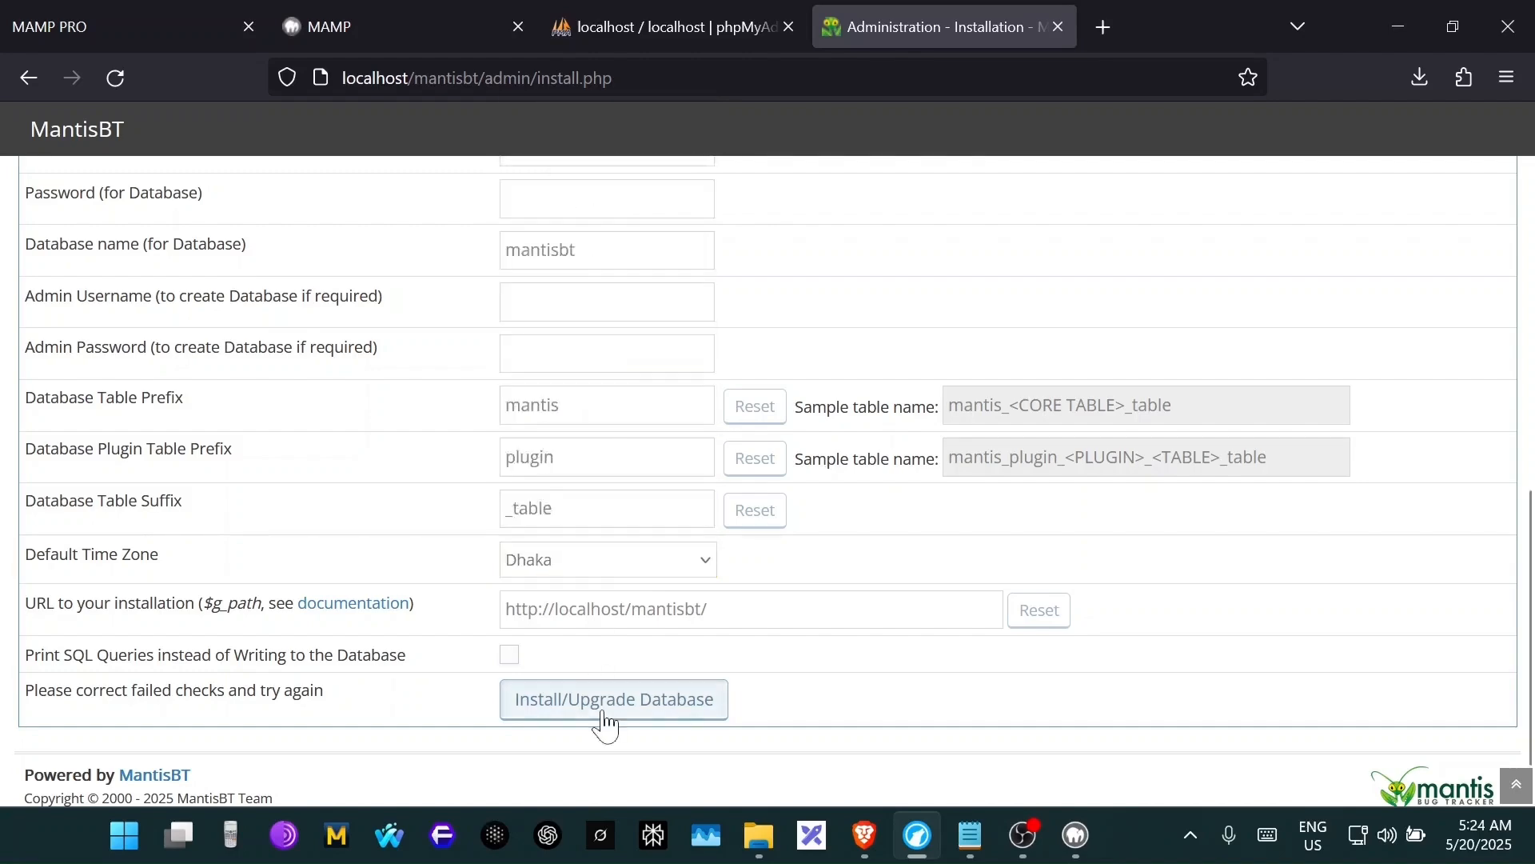
left_click(603, 718)
- Clear 'root' from the database Username field
scroll(767, 480, "down", 5)
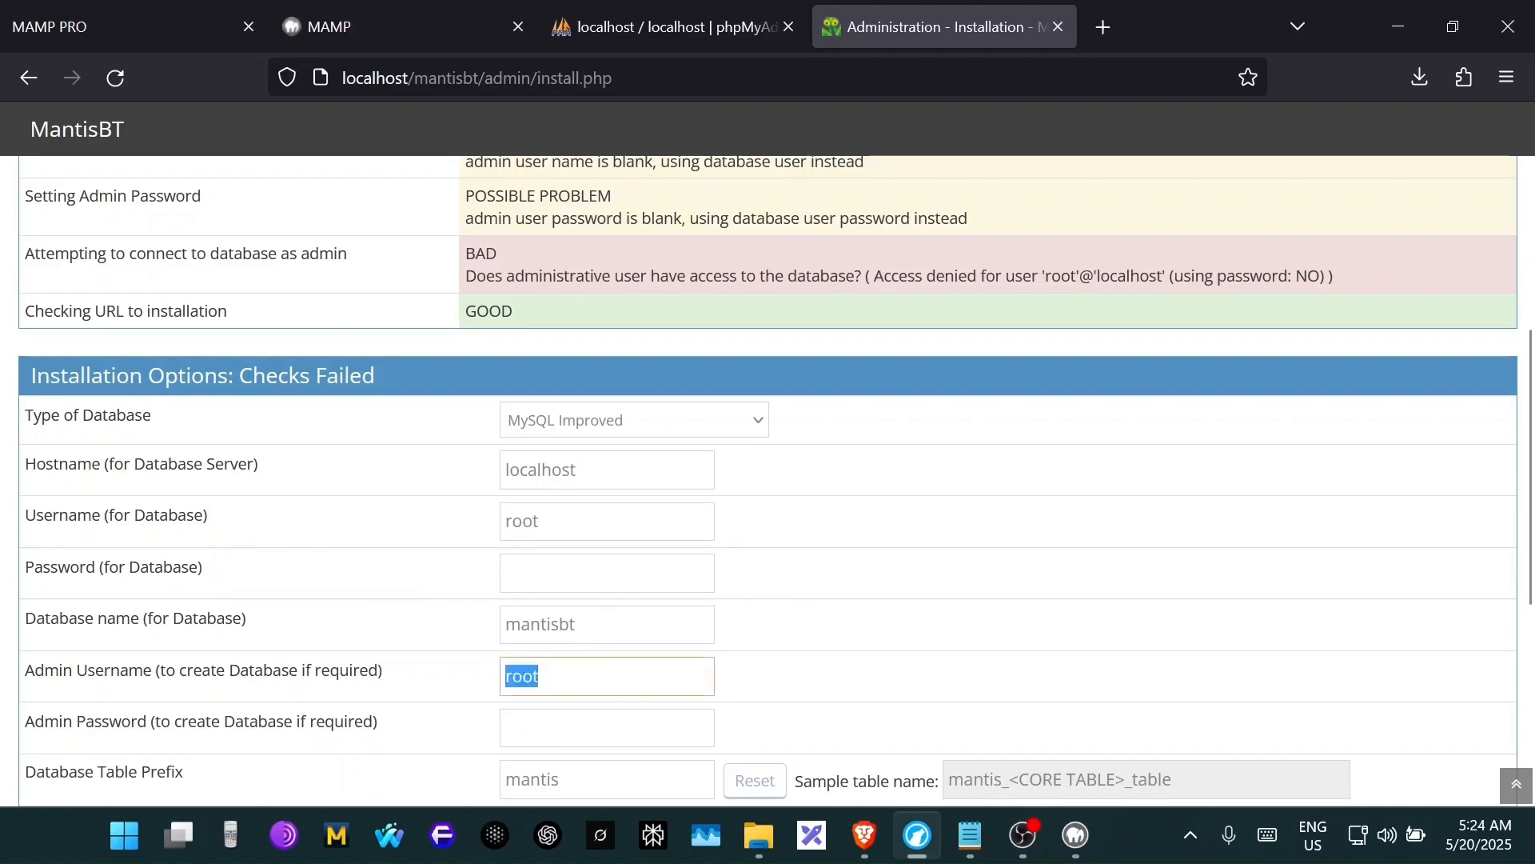
key("BackSpace")
double_click(522, 520)
key("BackSpace")
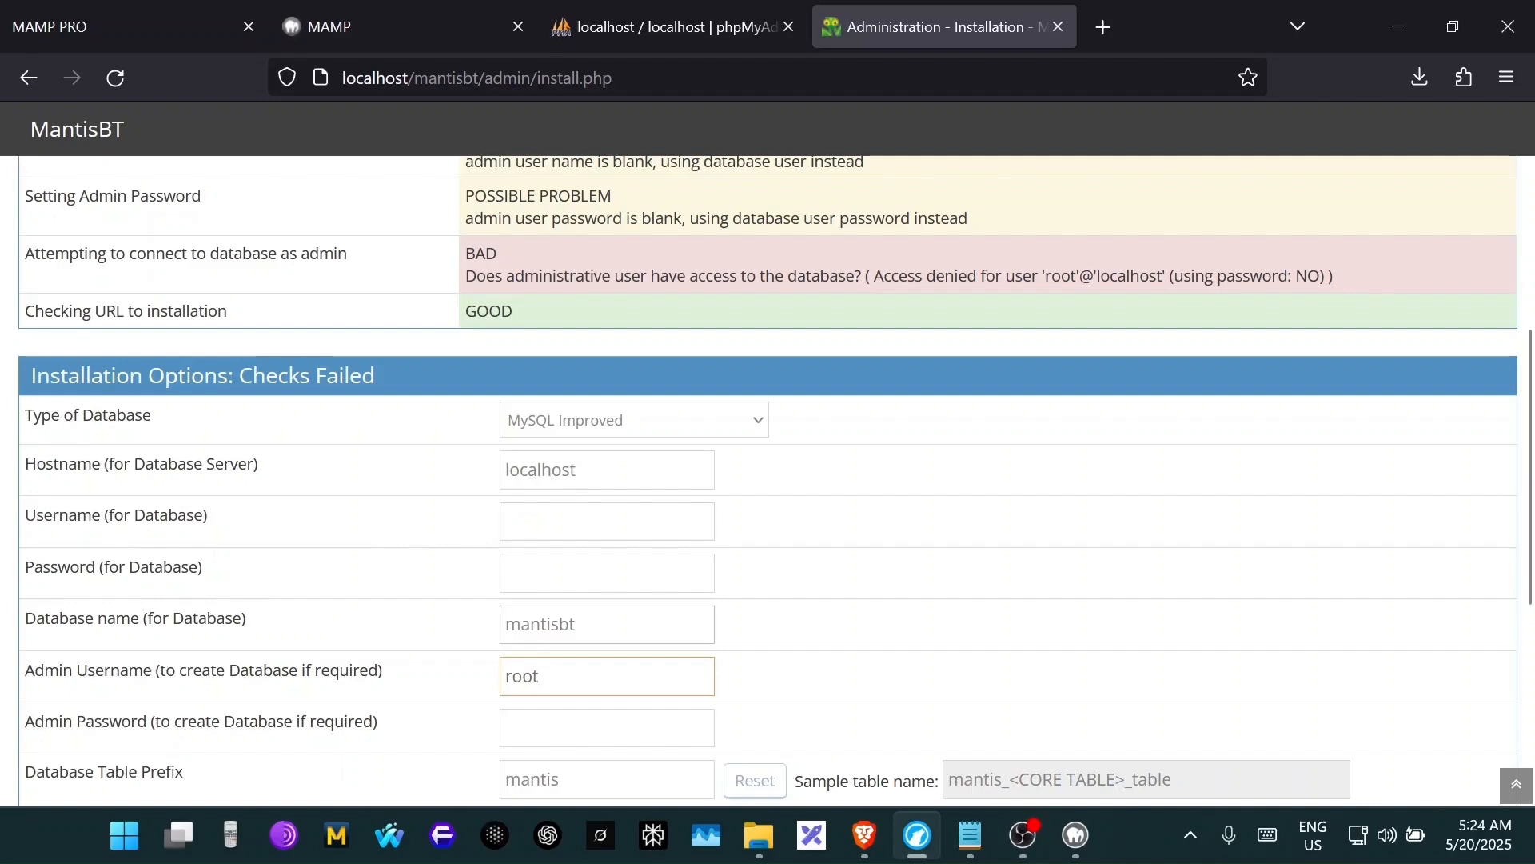
- Select Dhaka as the Default Time Zone
scroll(724, 582, "down", 5)
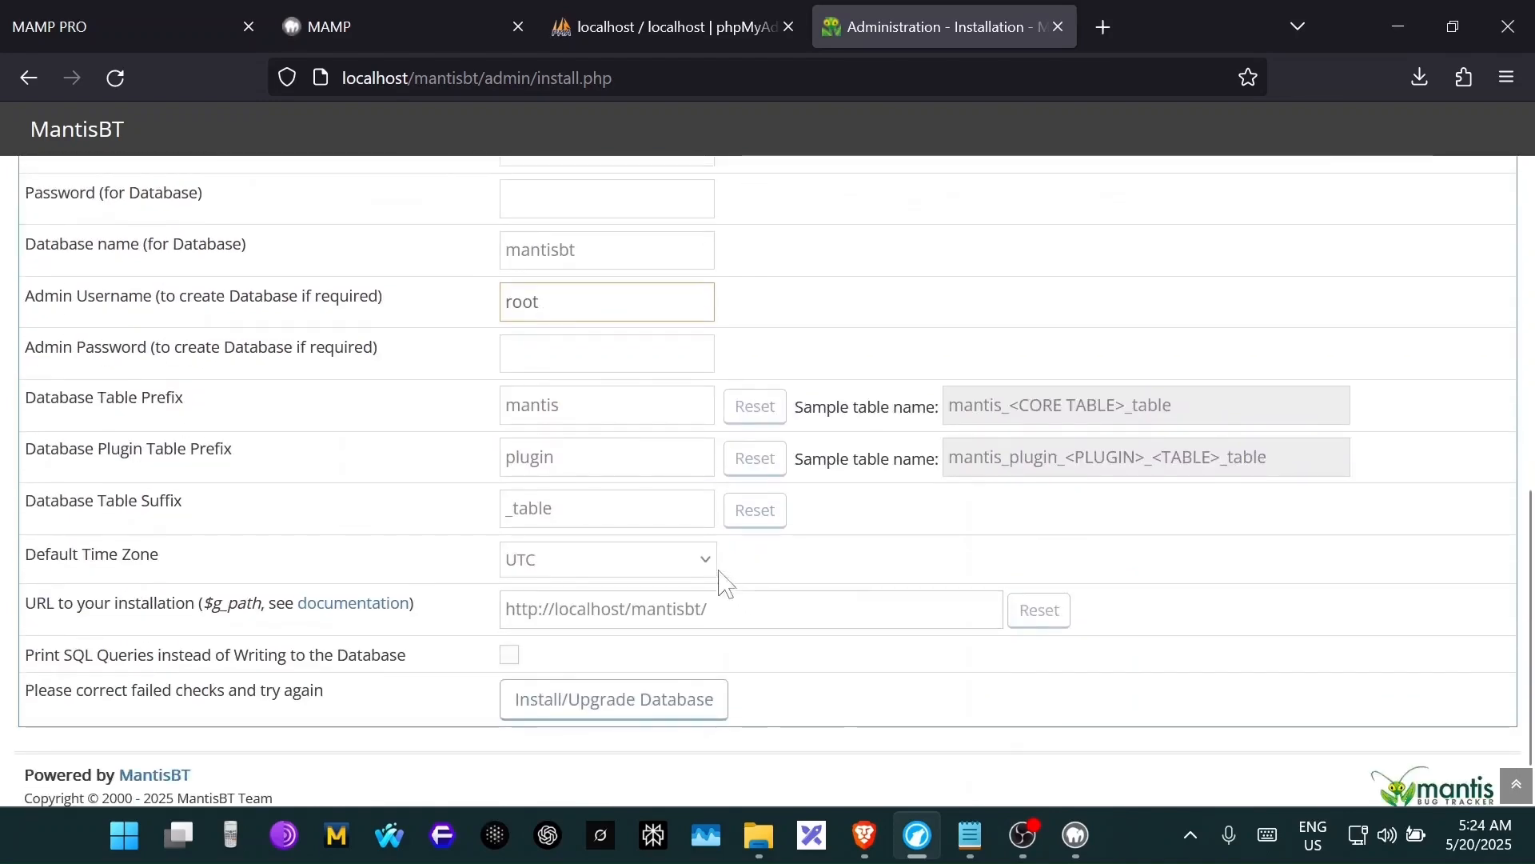
left_click(704, 559)
scroll(640, 320, "up", 10)
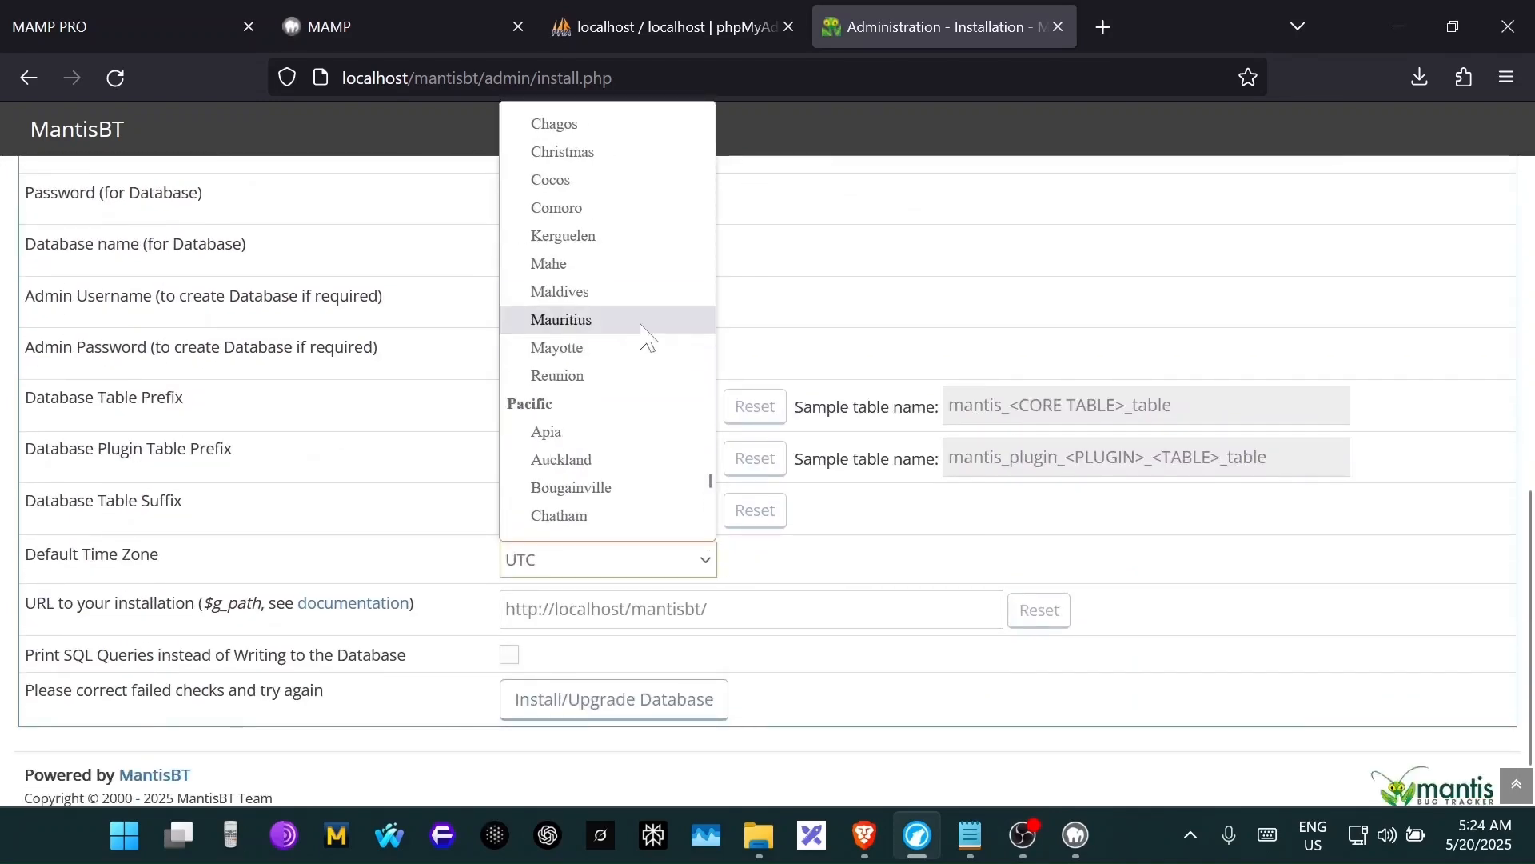
scroll(647, 335, "up", 12)
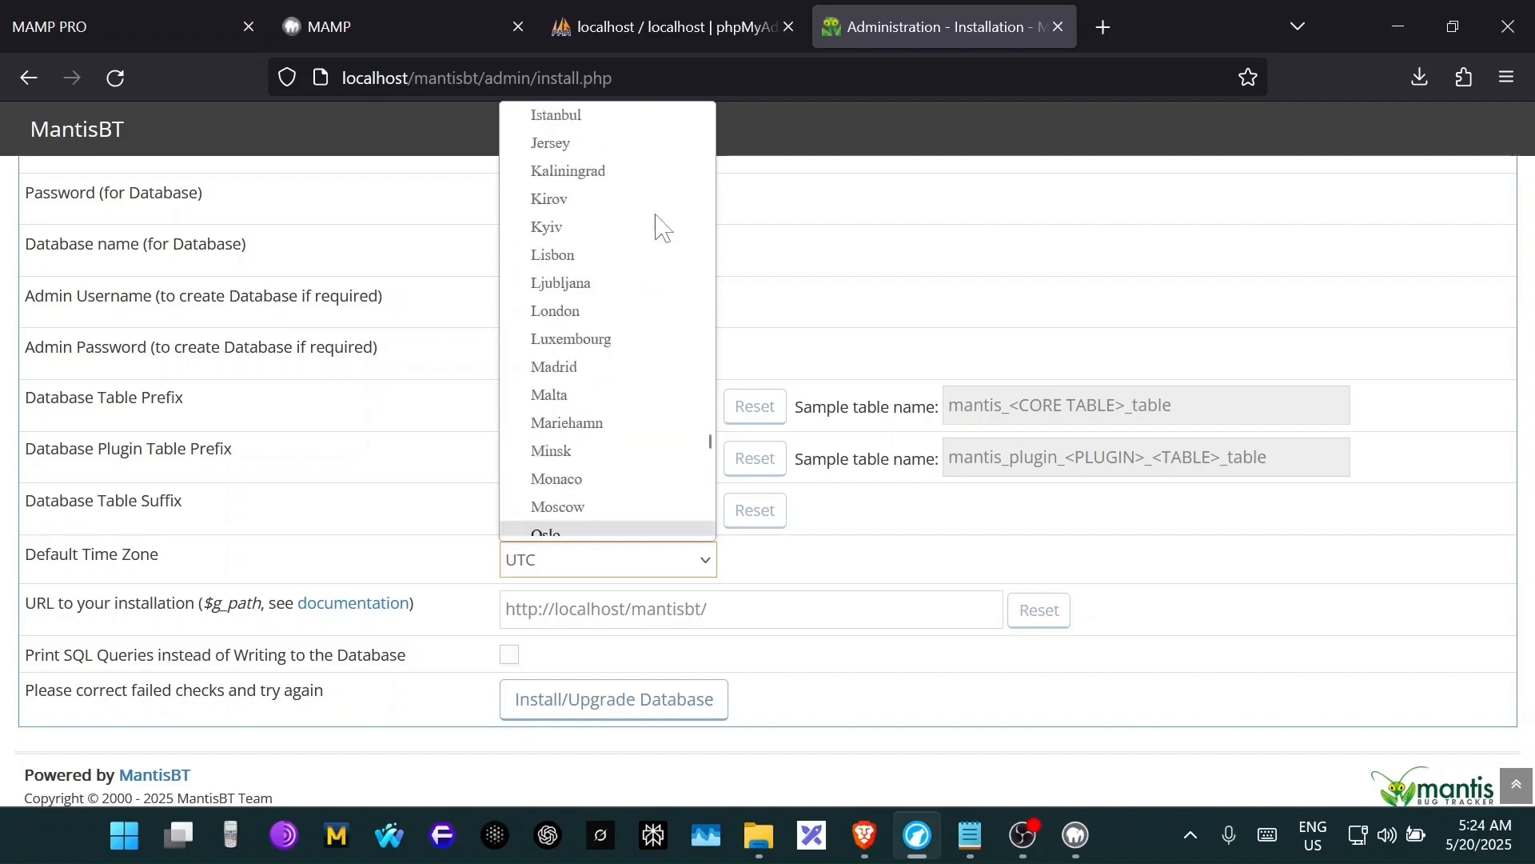
scroll(652, 248, "up", 4)
scroll(661, 278, "down", 8)
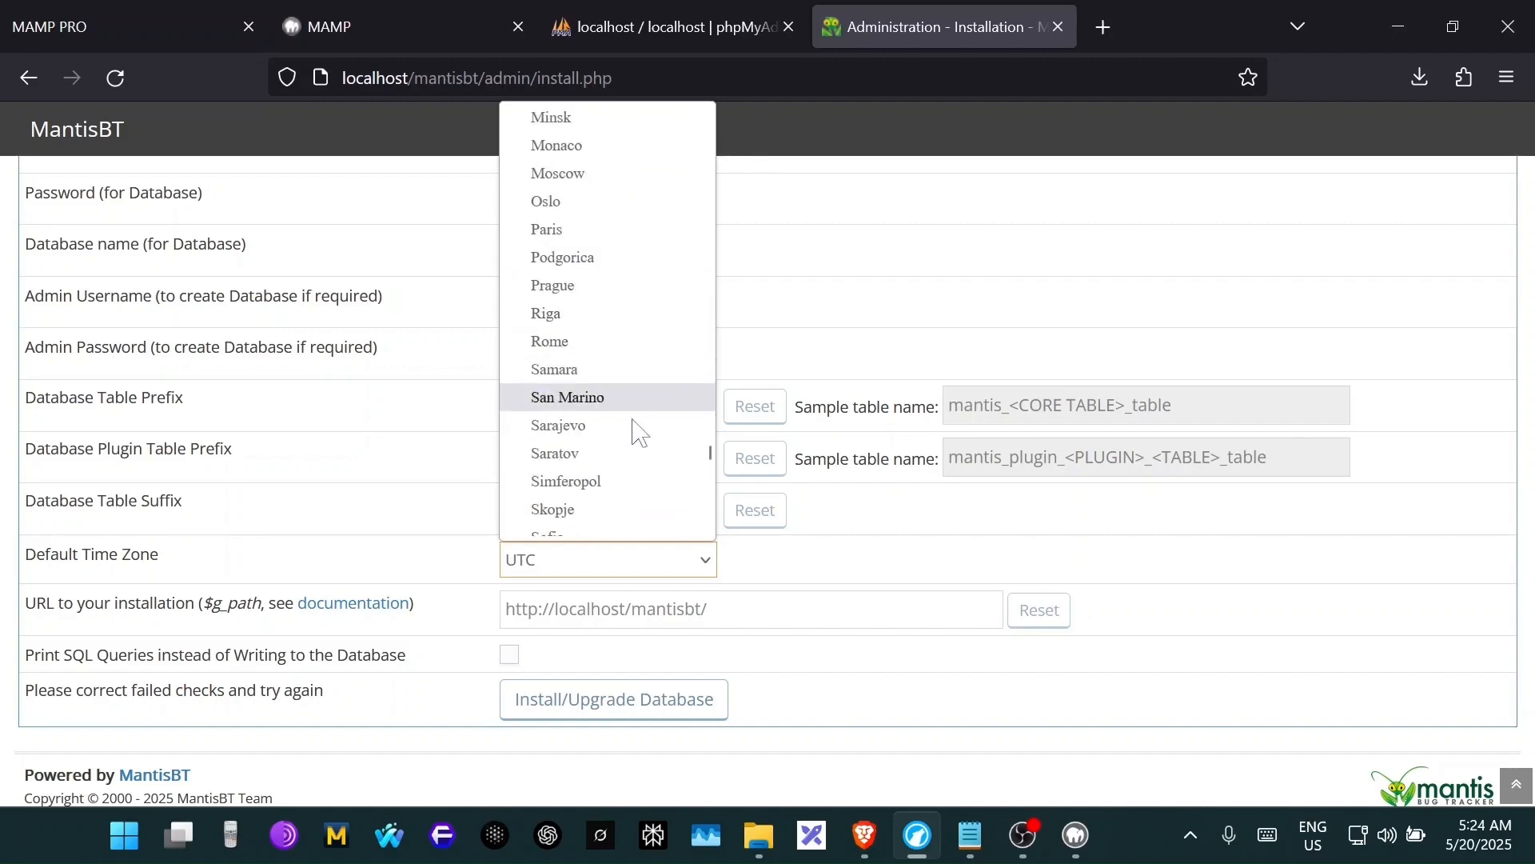
scroll(638, 432, "down", 14)
scroll(639, 355, "up", 20)
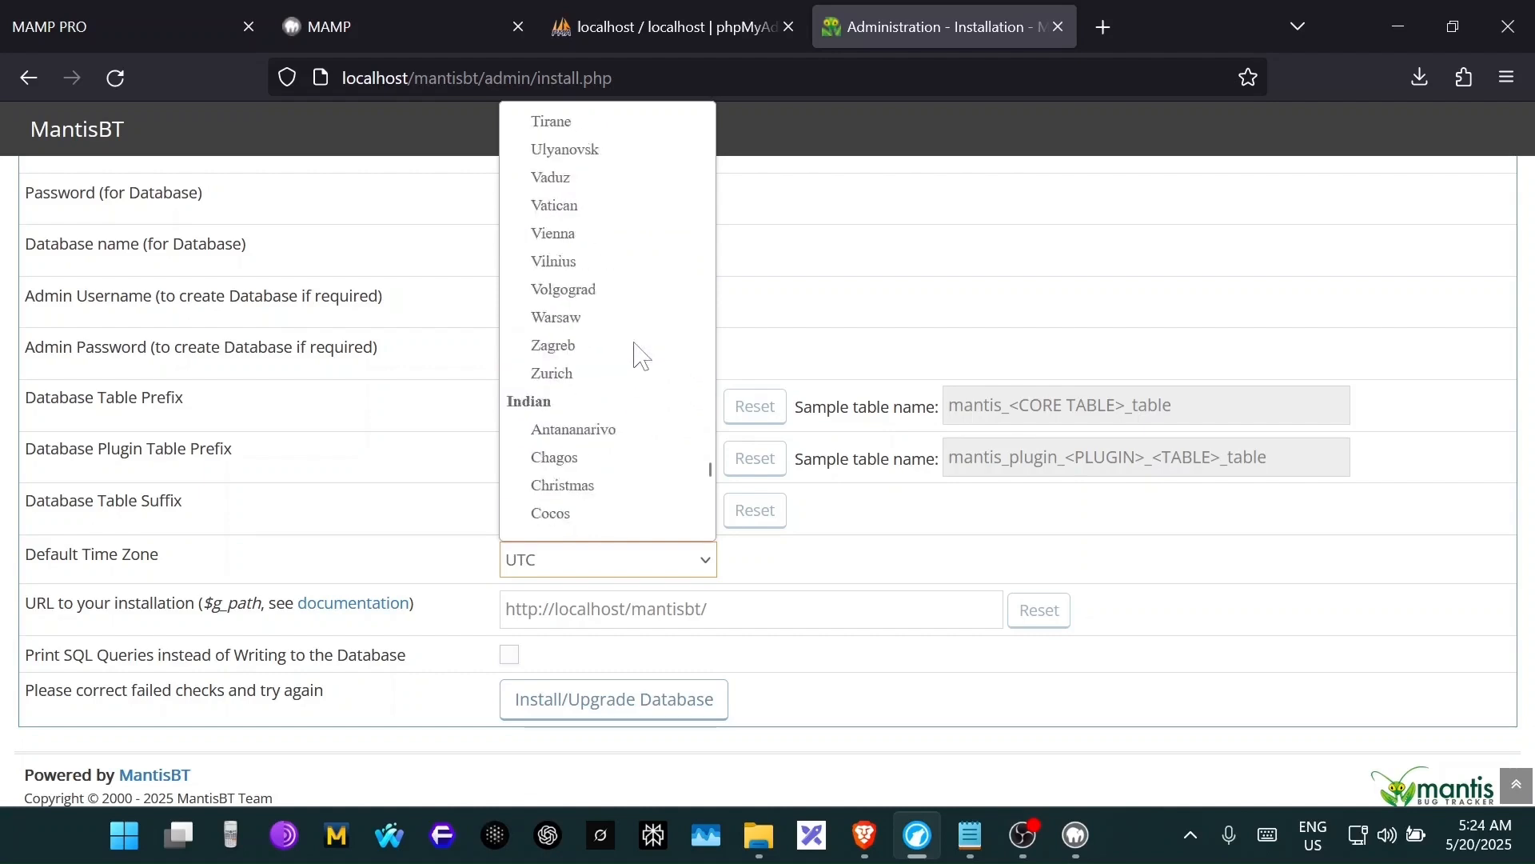
scroll(640, 352, "up", 12)
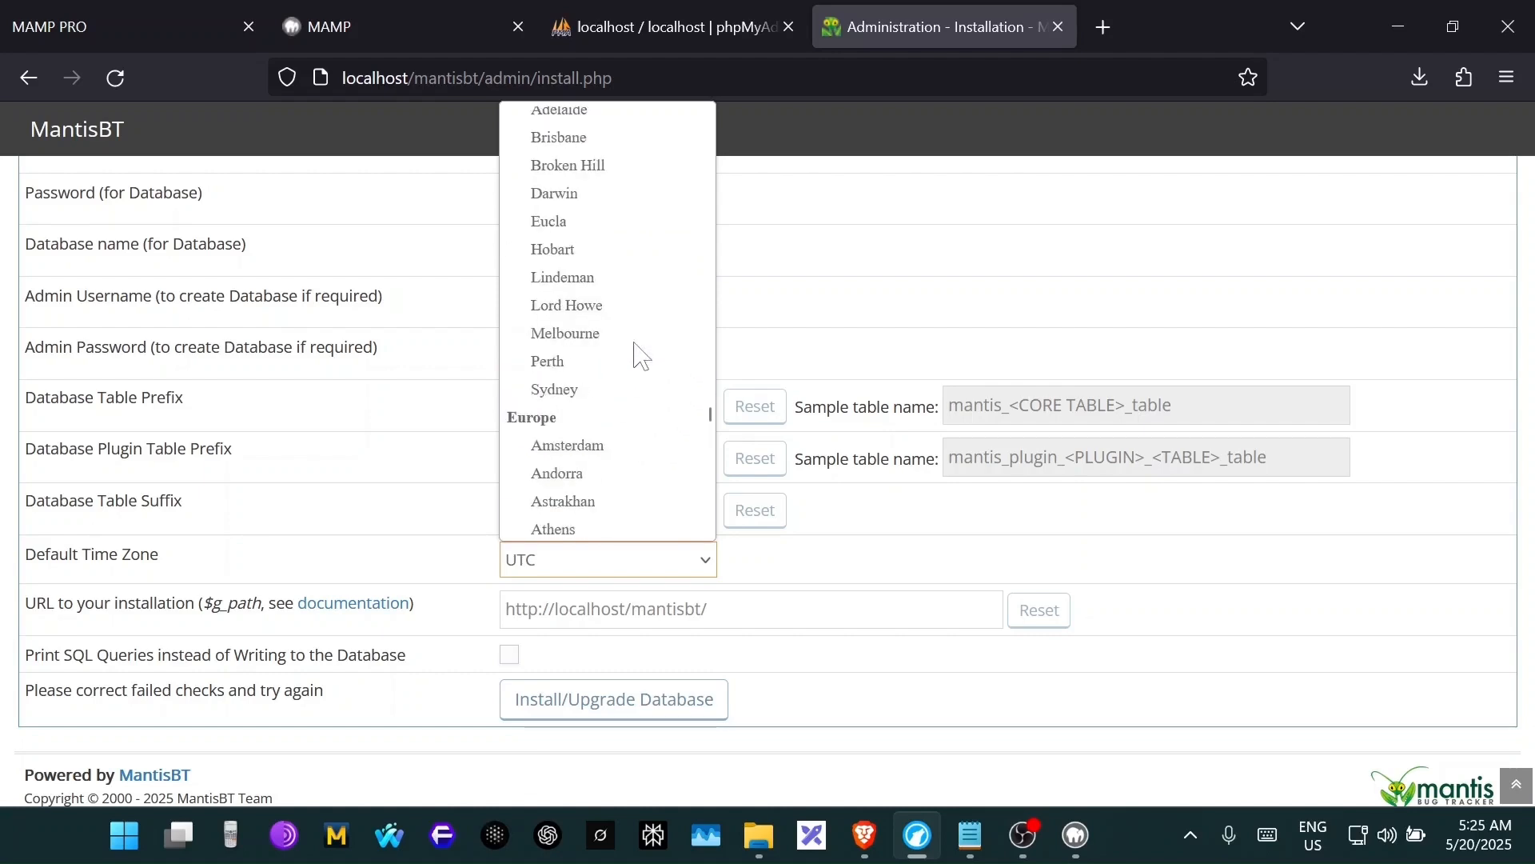
scroll(649, 316, "up", 18)
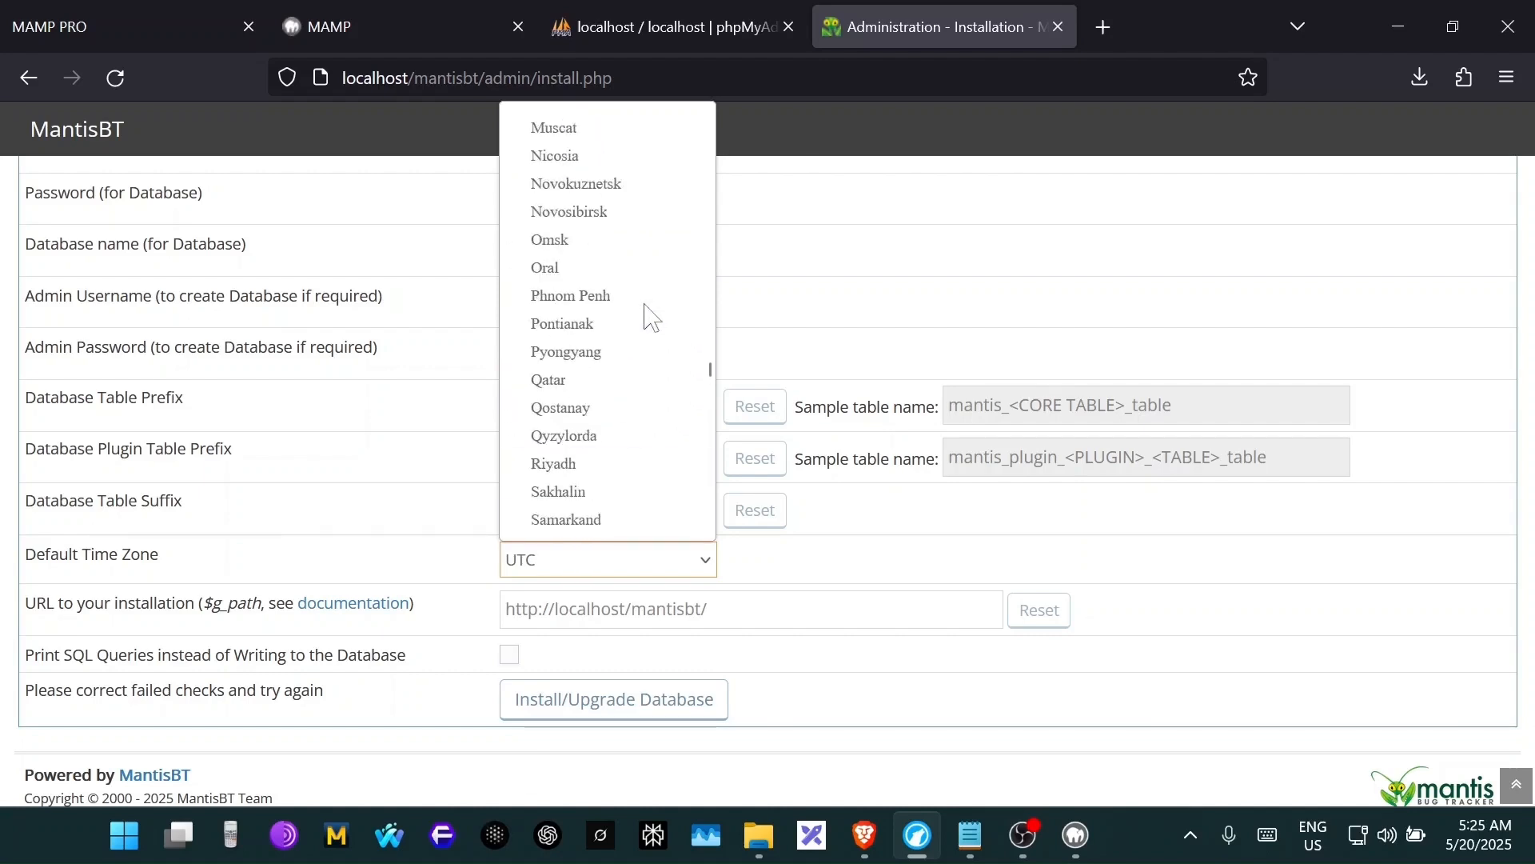
scroll(644, 313, "up", 8)
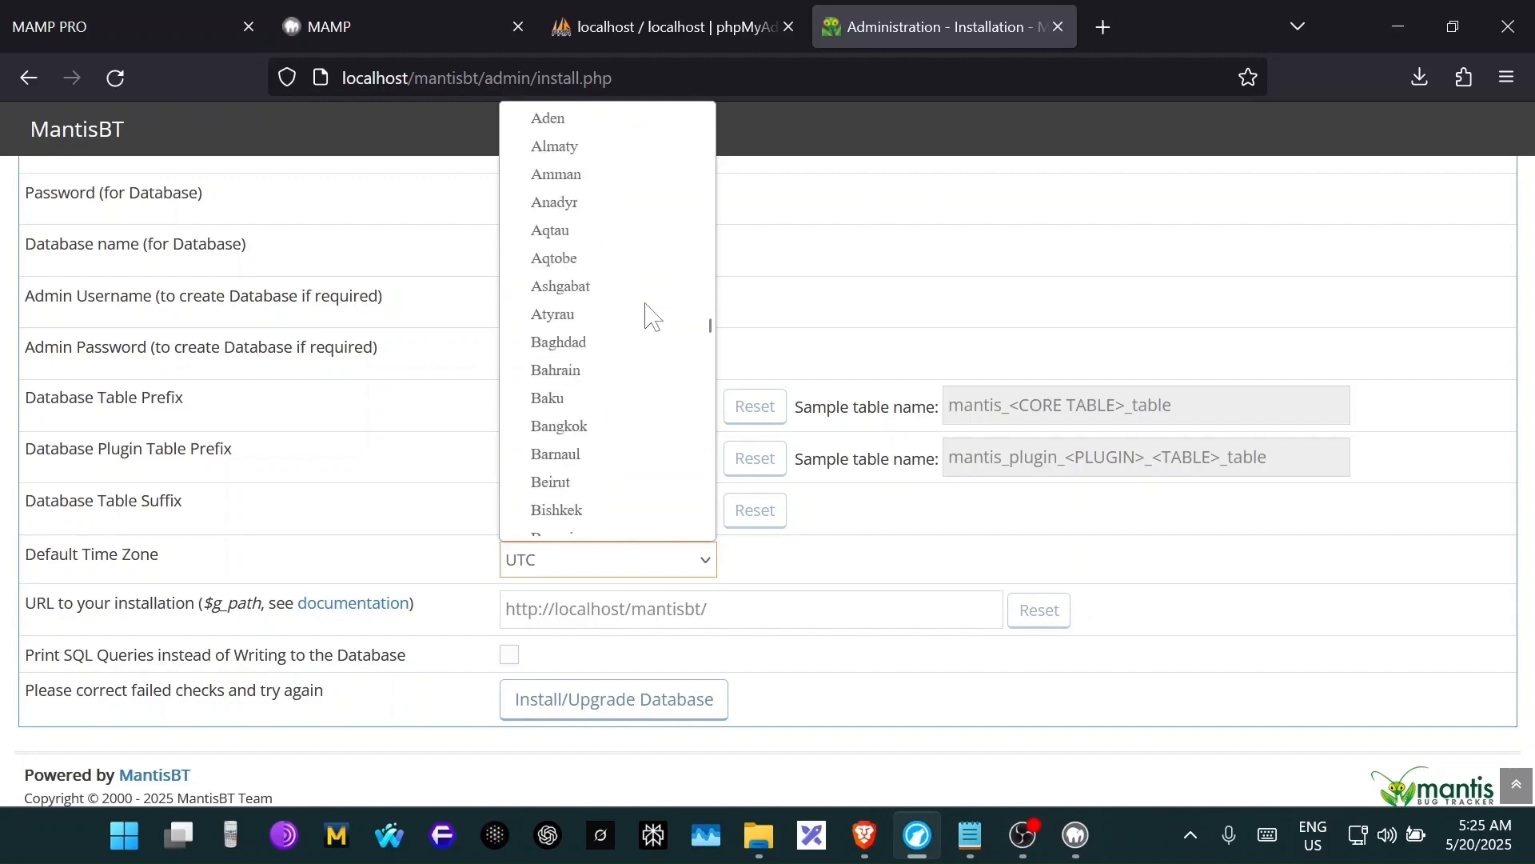
scroll(621, 356, "down", 5)
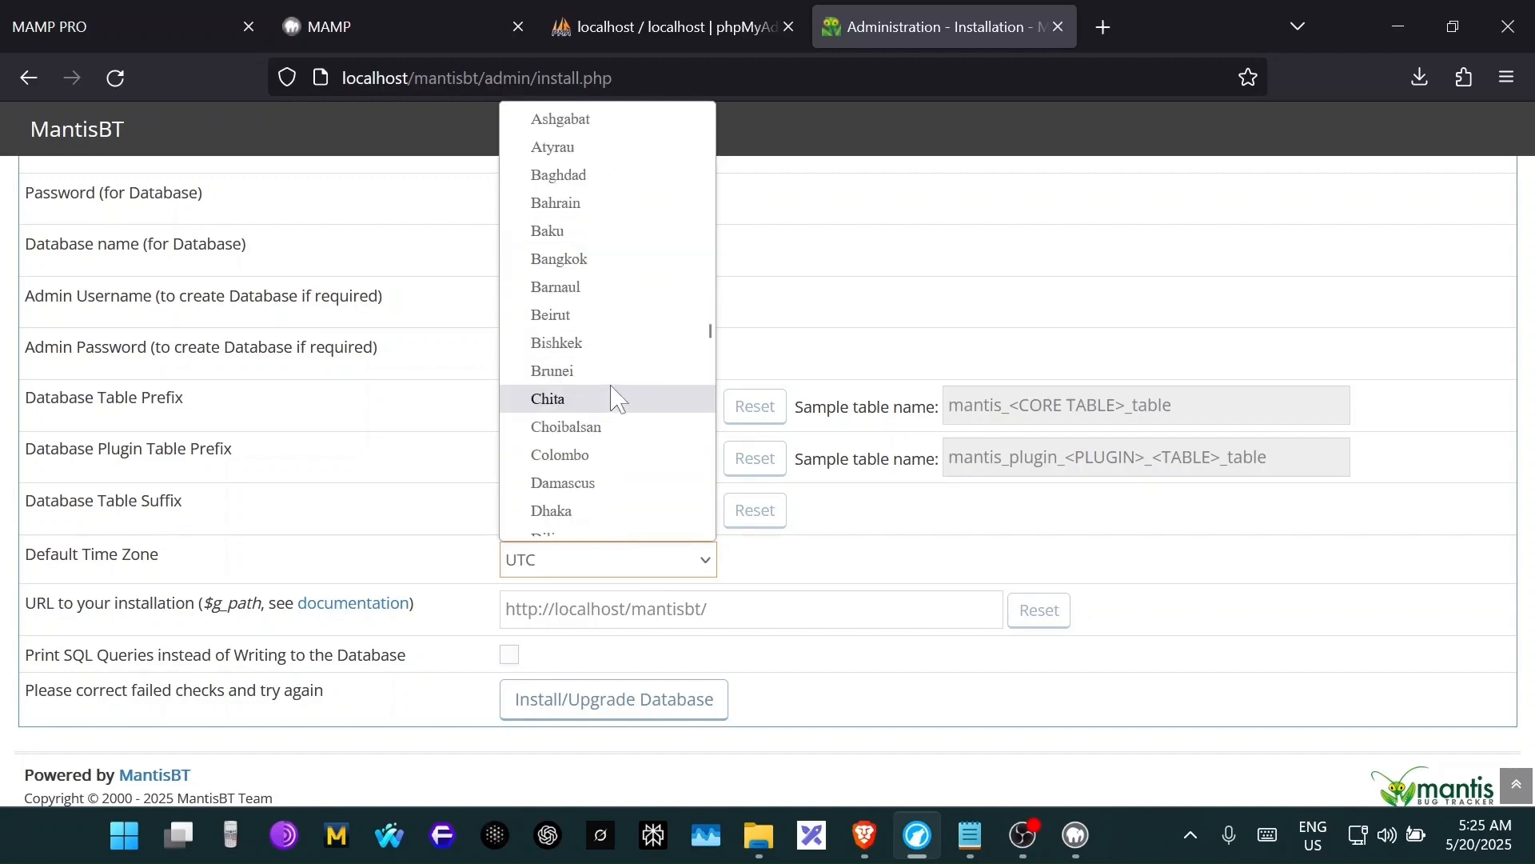
scroll(626, 359, "down", 2)
left_click(616, 344)
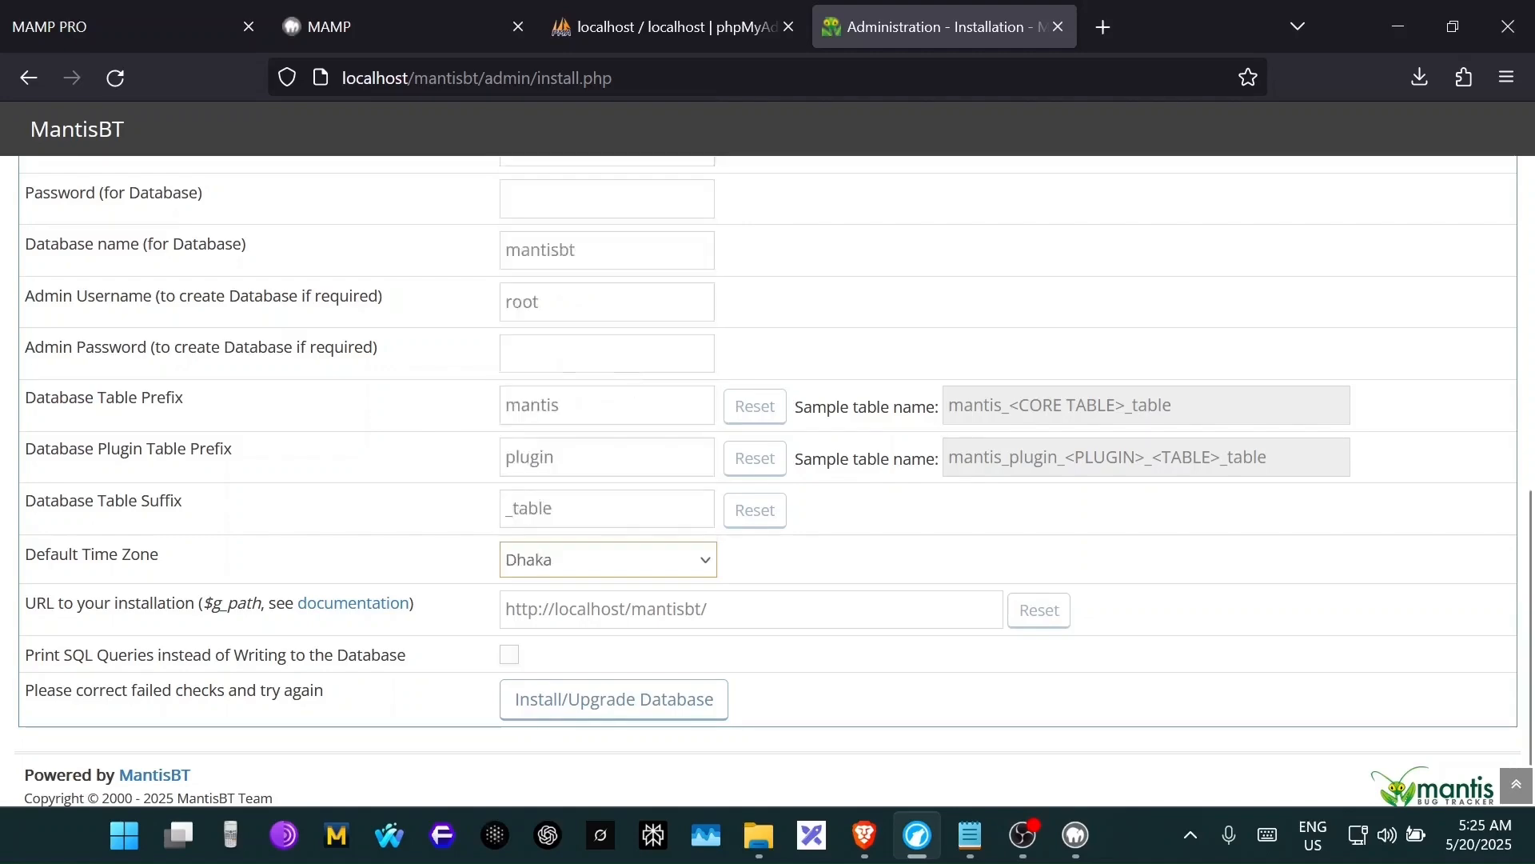
- Rerun Install/Upgrade Database, which now flags the blank database username as BAD
scroll(651, 676, "up", 3)
scroll(667, 639, "down", 4)
left_click(668, 639)
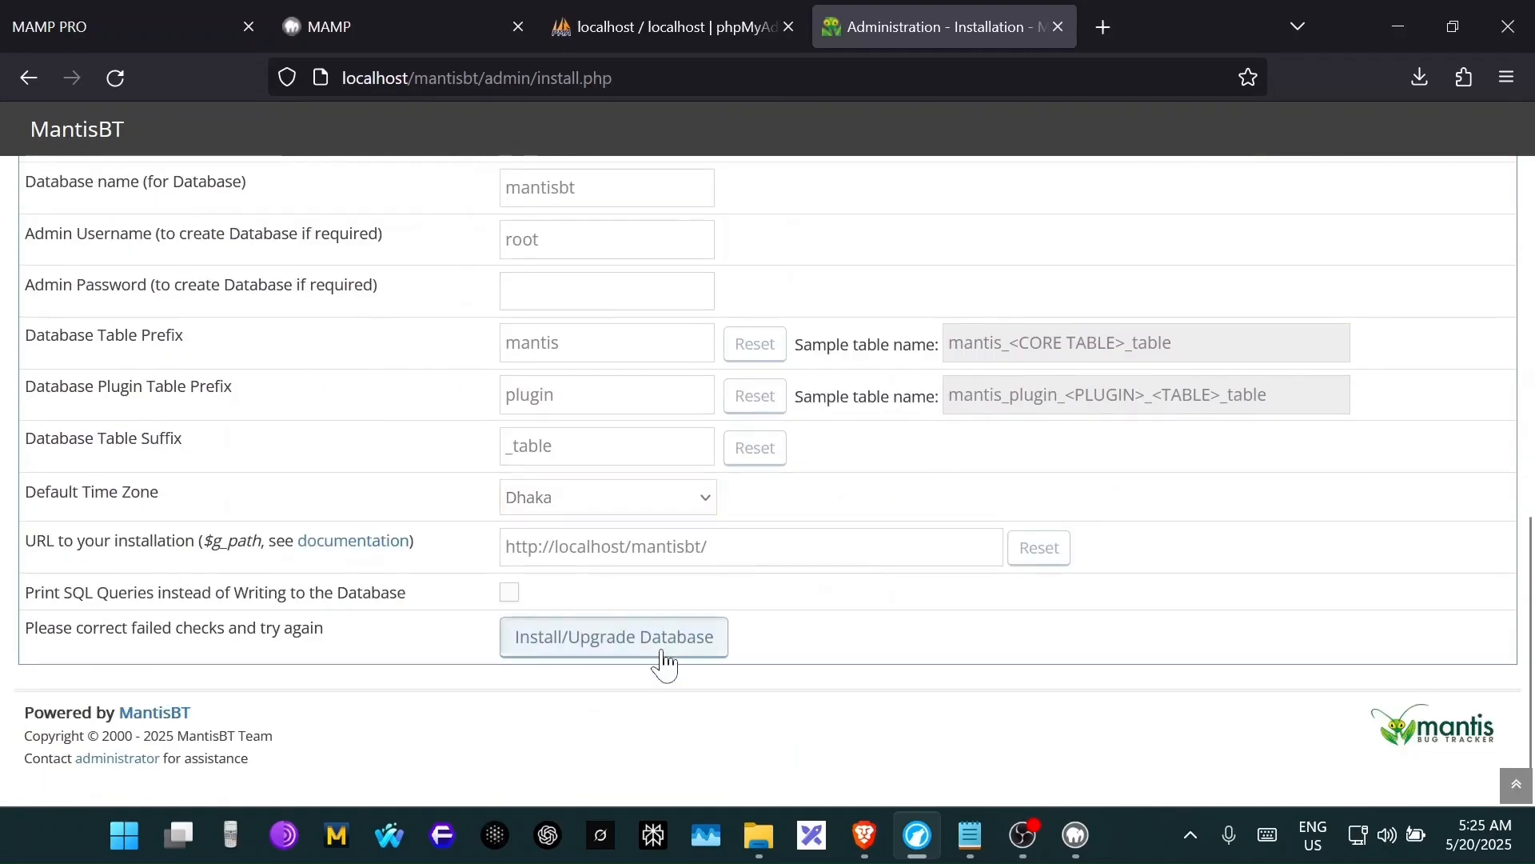
scroll(887, 660, "down", 5)
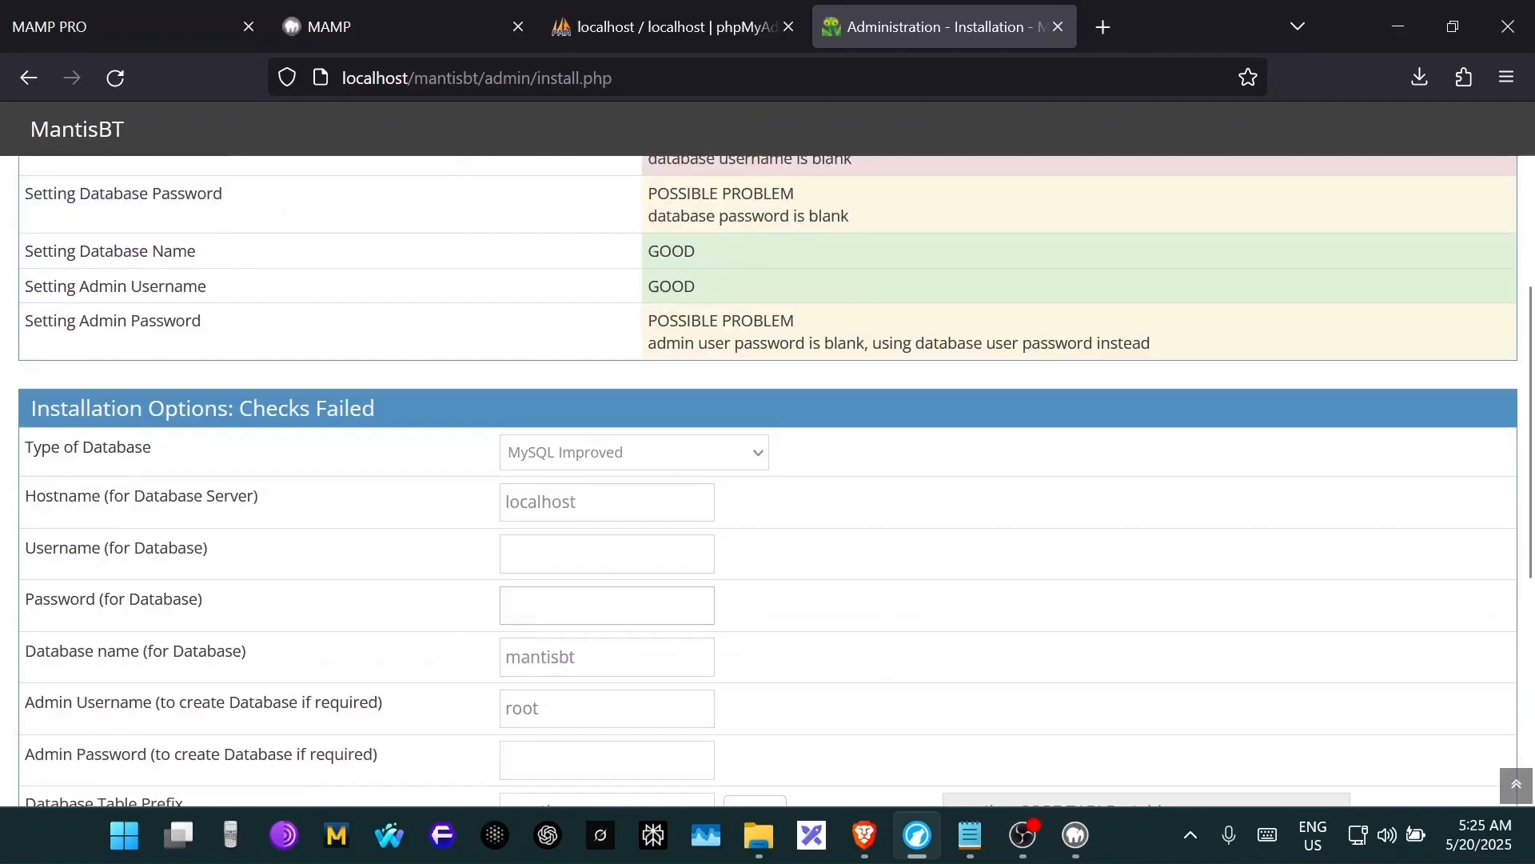
scroll(767, 479, "up", 3)
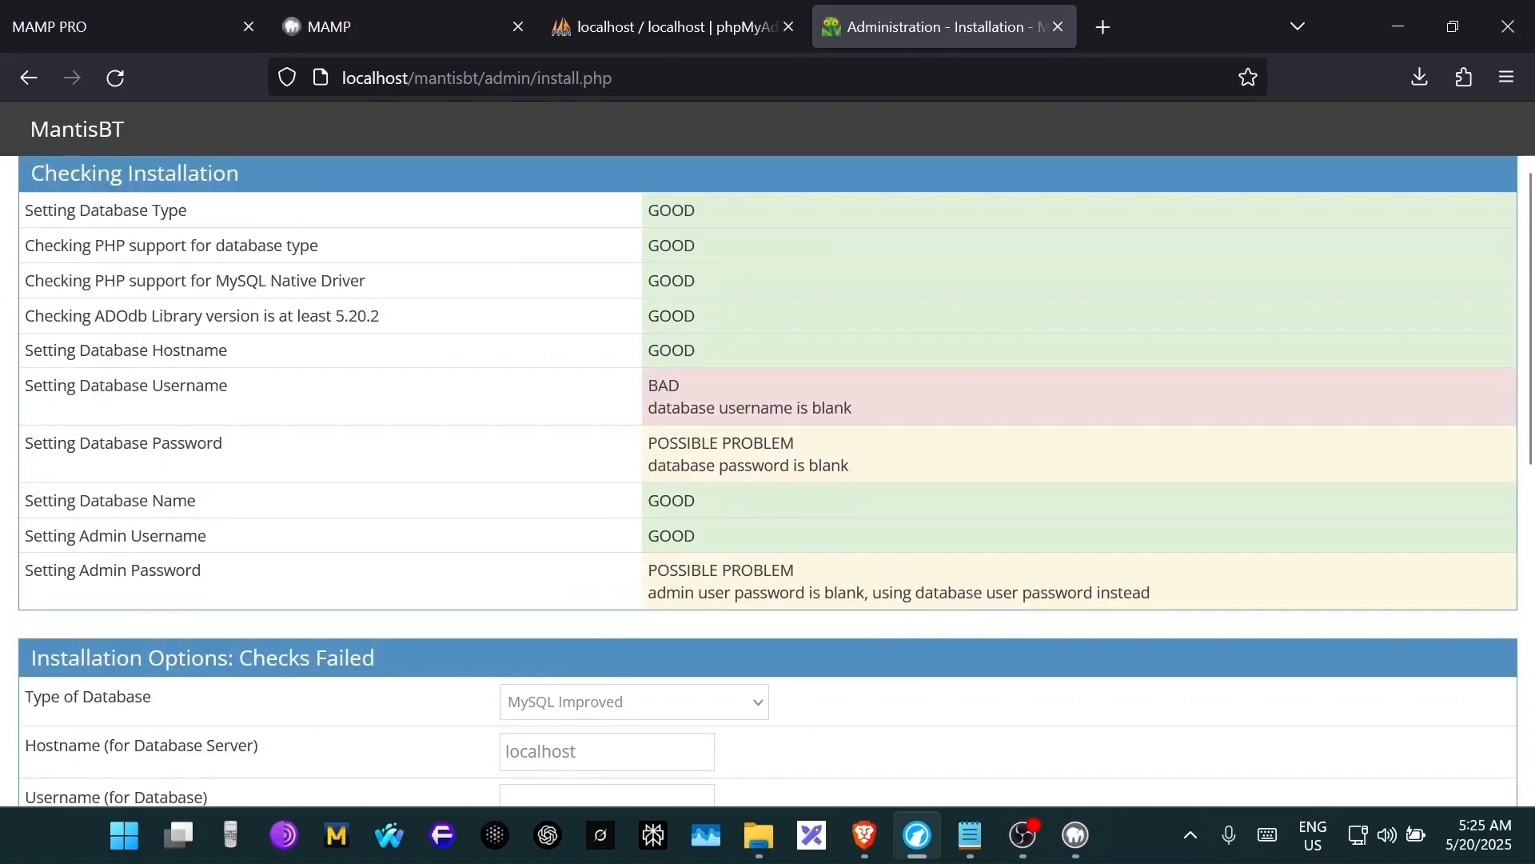
- Fill in the database username and set the admin username to admin
scroll(656, 512, "down", 3)
left_click(647, 554)
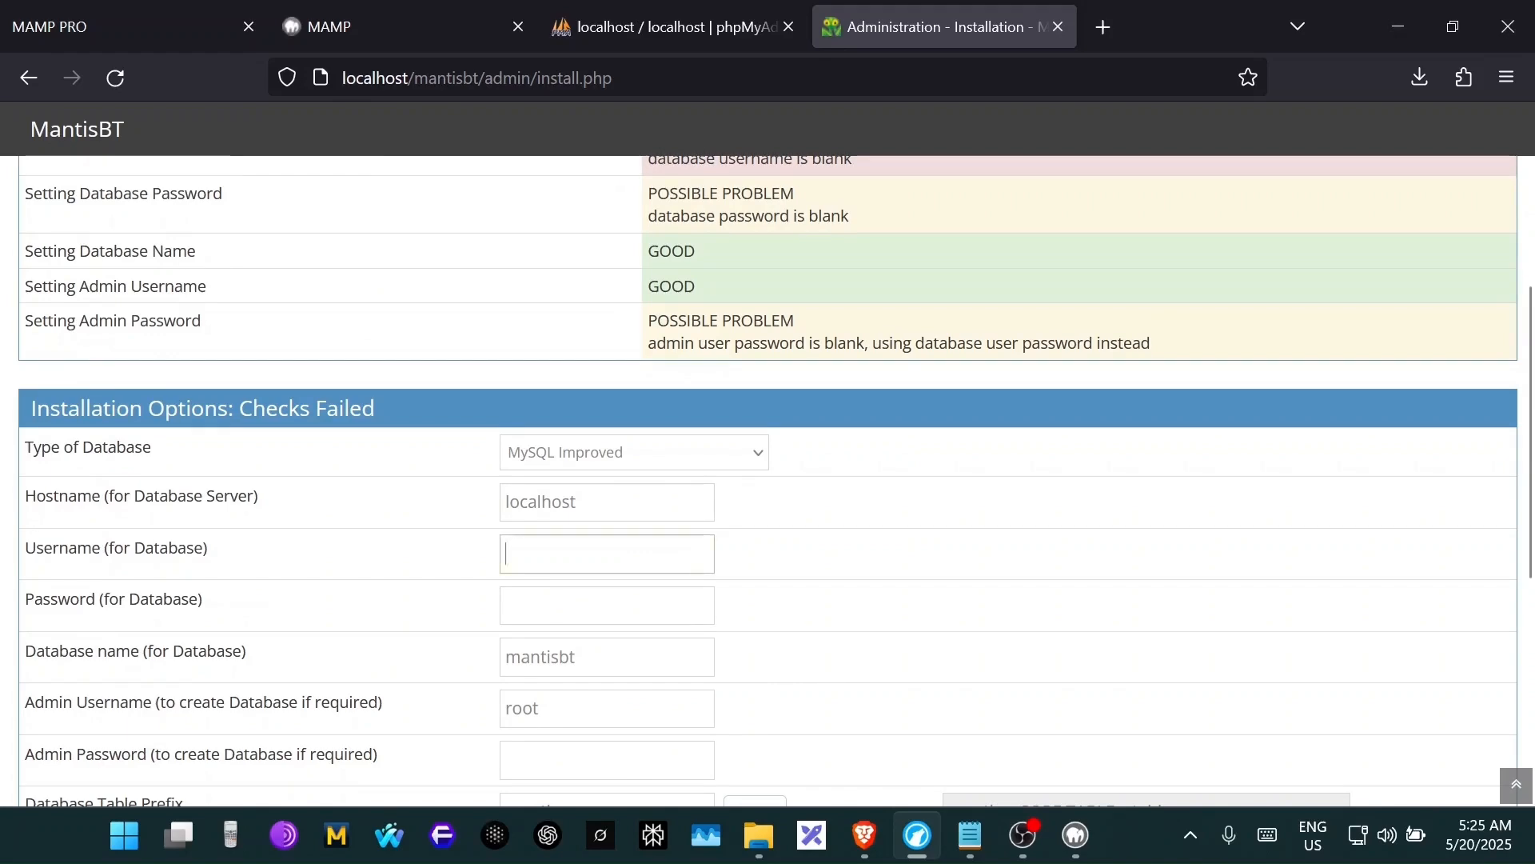
scroll(647, 552, "down", 3)
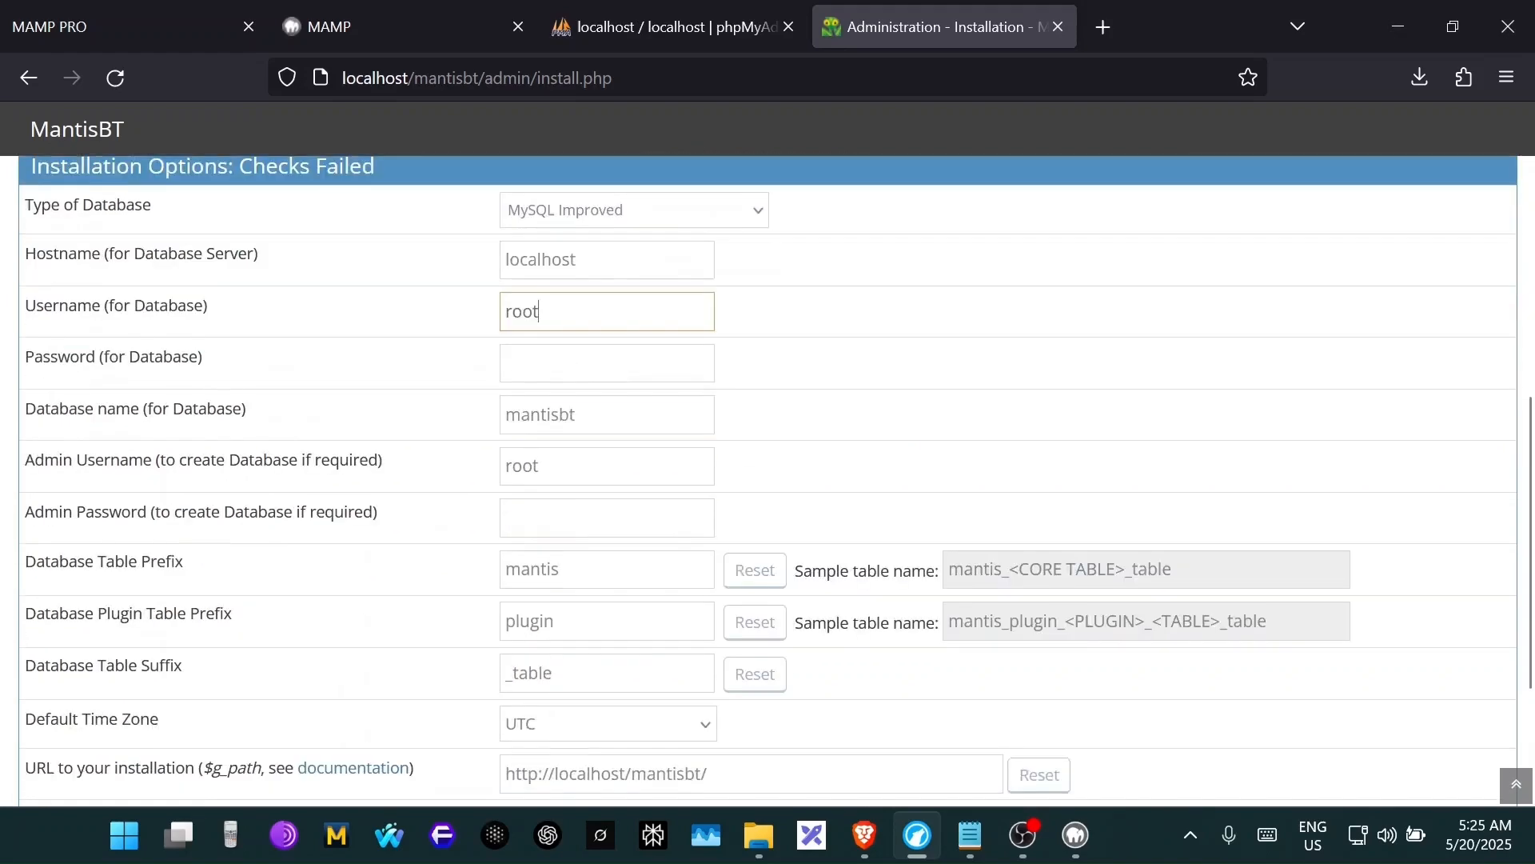
left_click(640, 459)
type("ad")
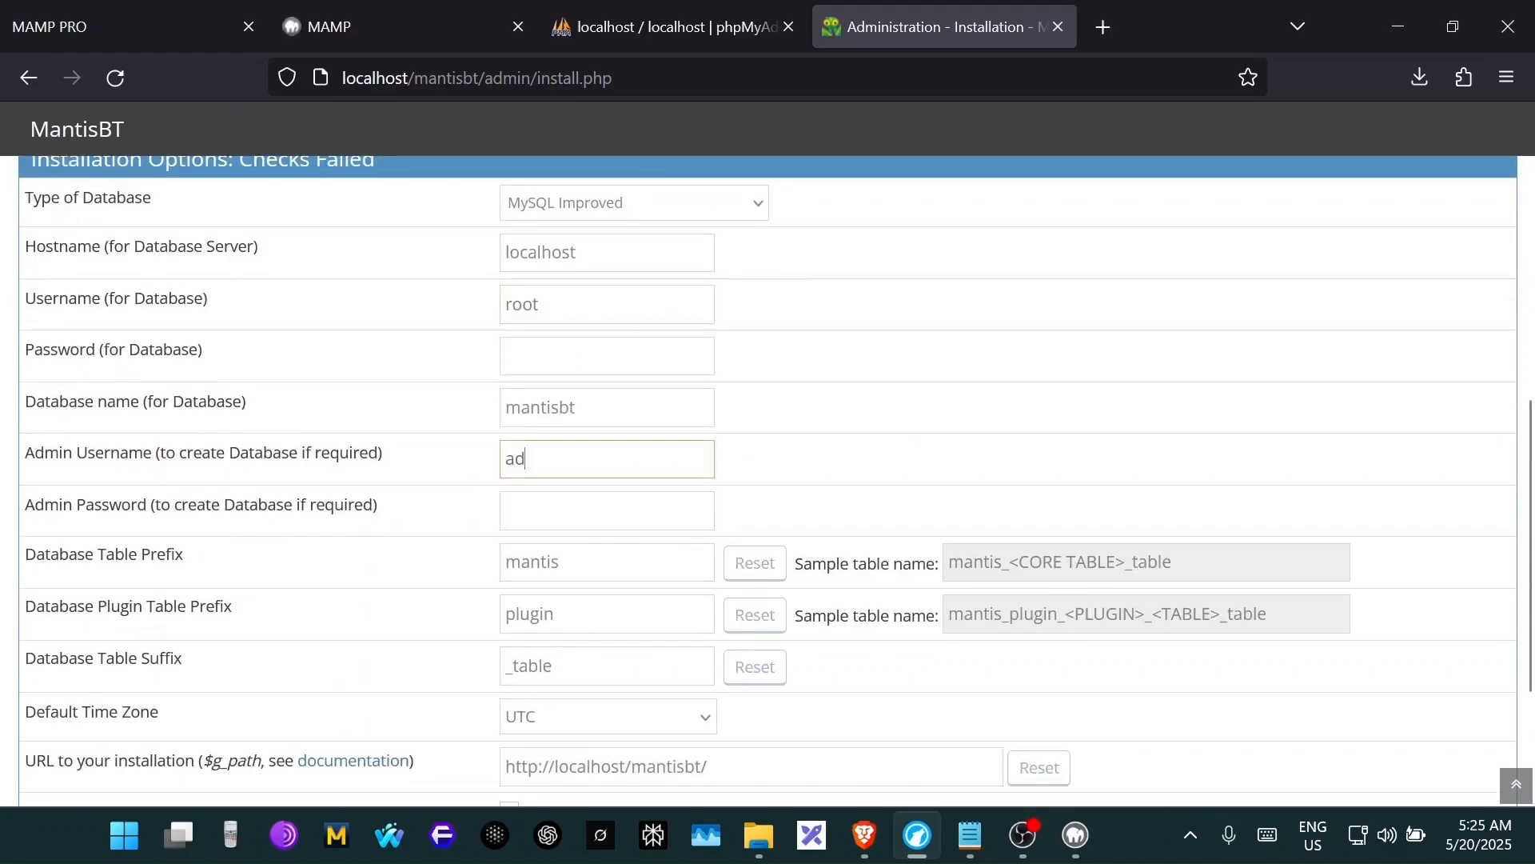
type("minis")
- Choose Dhaka as the time zone and run the install, which reports admin access denied
scroll(736, 482, "down", 2)
left_click(684, 596)
scroll(632, 403, "up", 10)
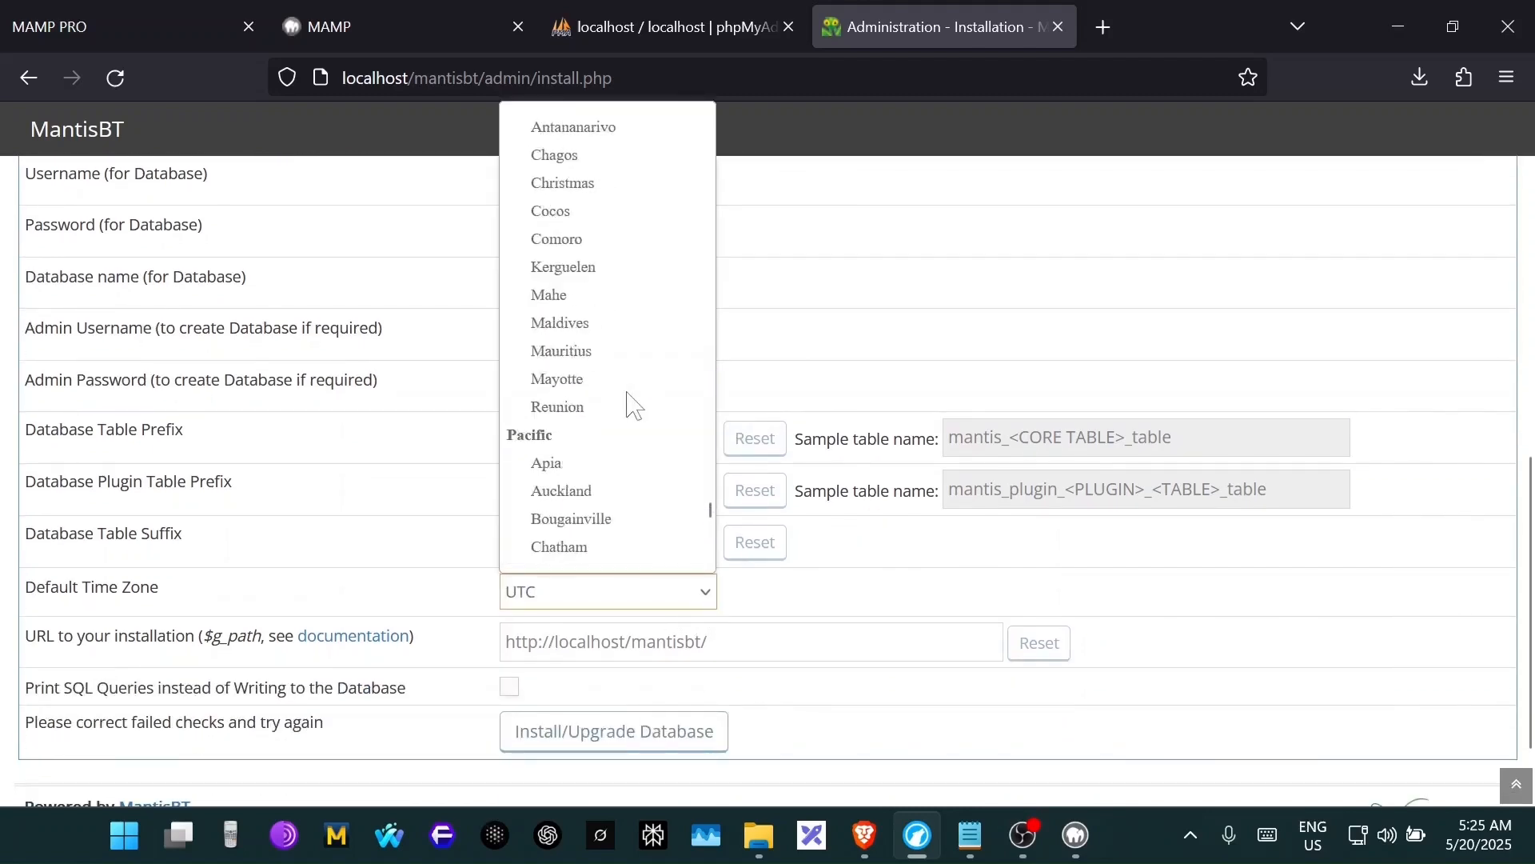
scroll(632, 404, "up", 15)
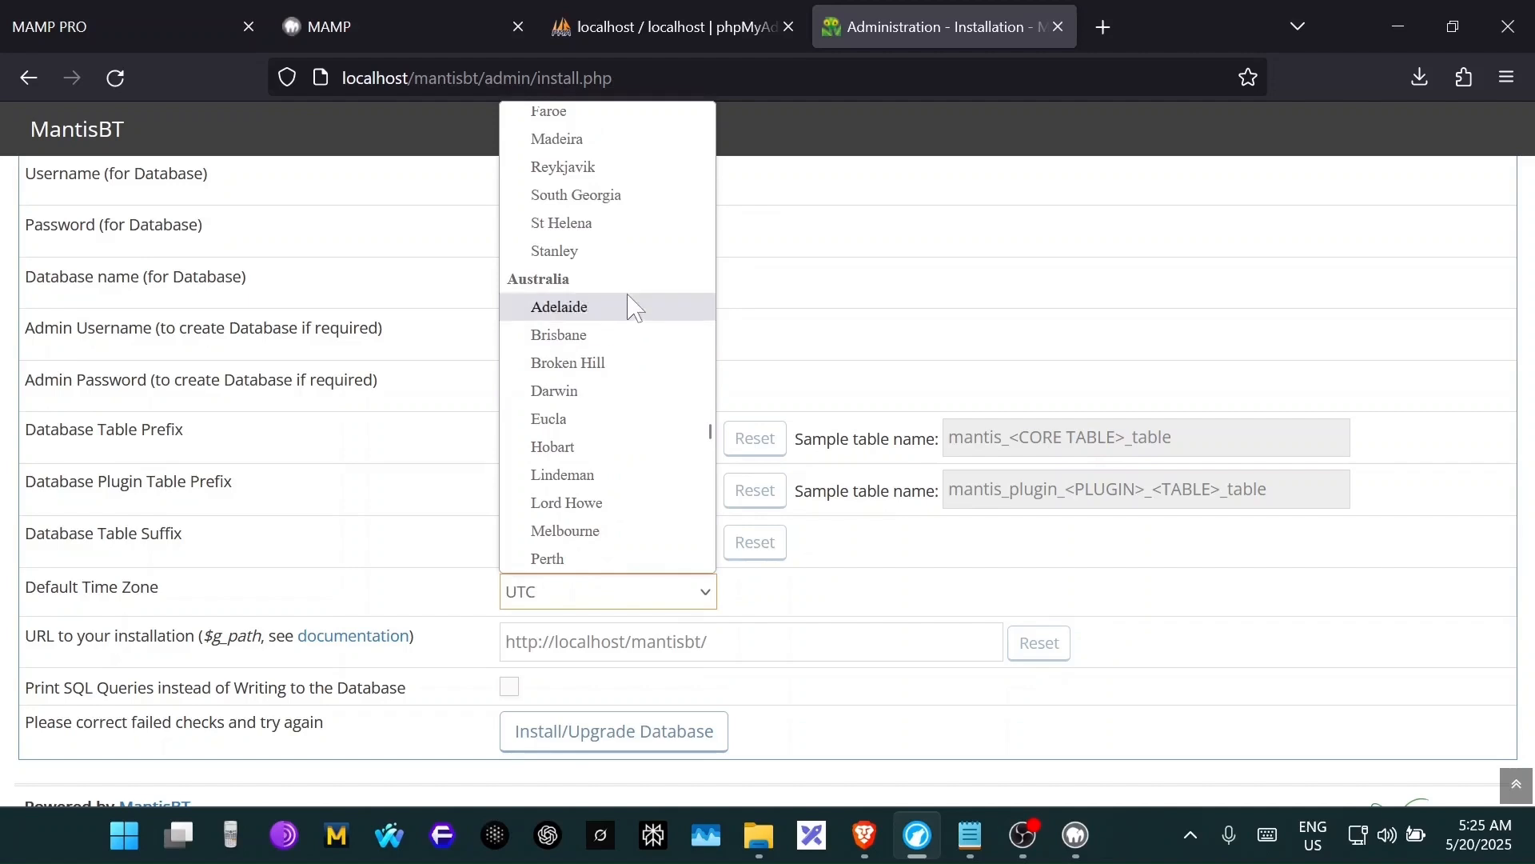
scroll(632, 307, "up", 3)
scroll(632, 308, "up", 15)
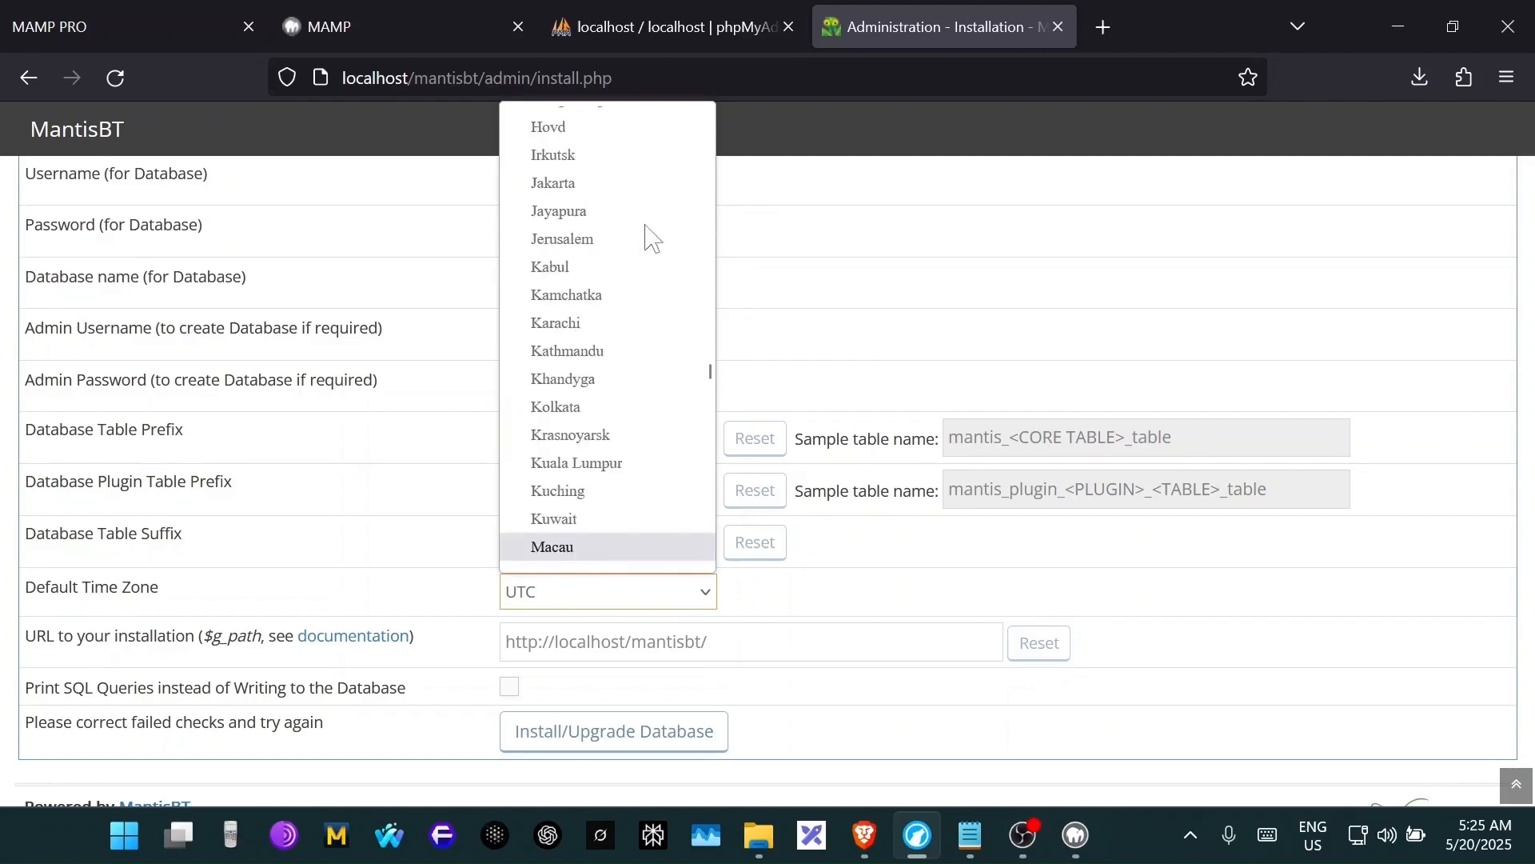
scroll(648, 238, "up", 4)
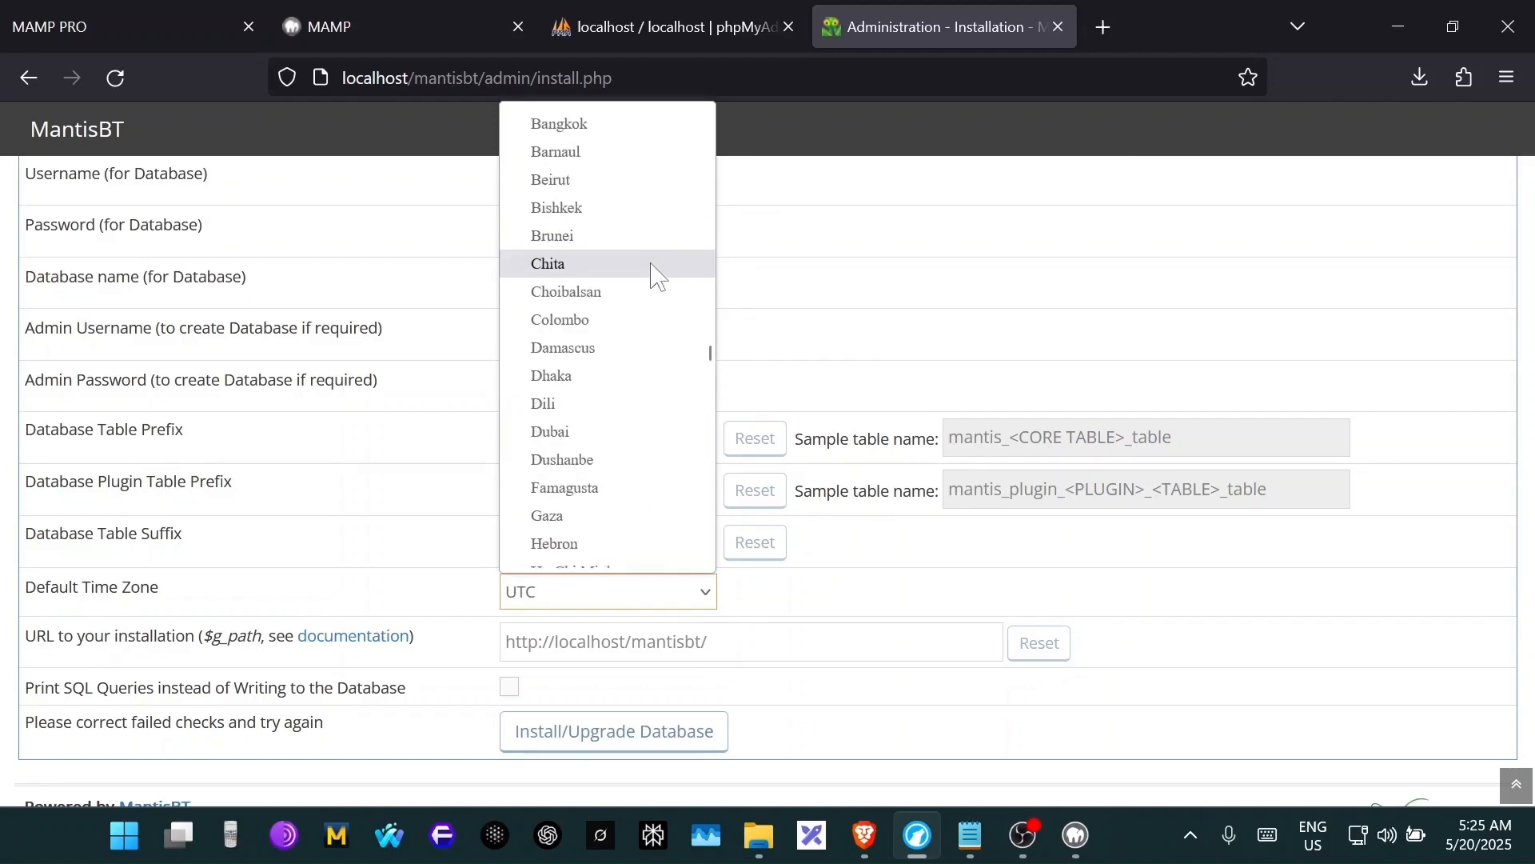
left_click(586, 387)
scroll(548, 439, "up", 3)
scroll(549, 439, "down", 4)
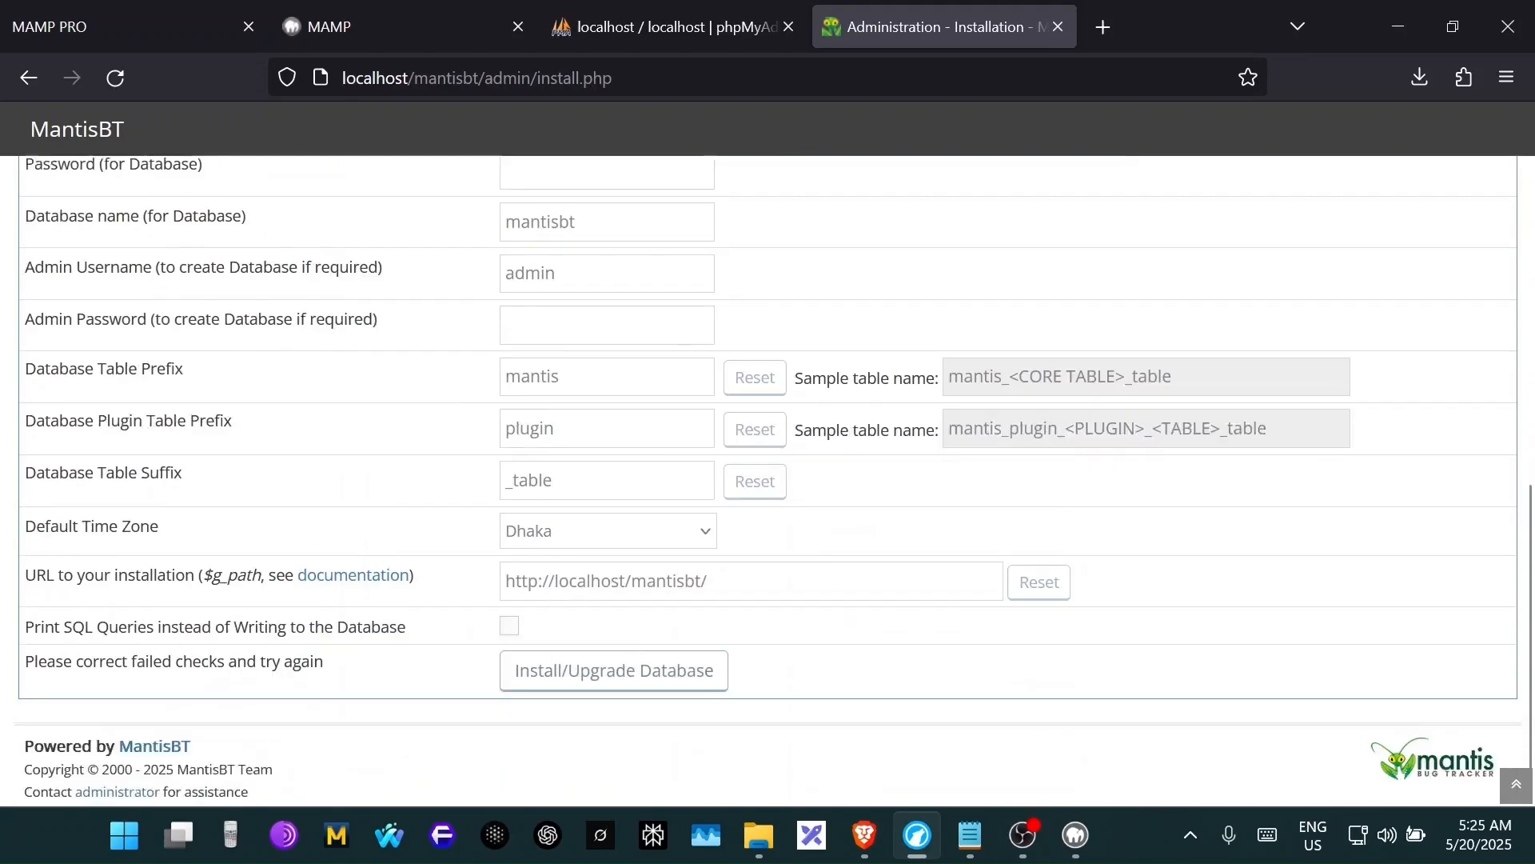
left_click(610, 653)
- Clear the admin username and change the database name from mantisbt to bugtracker
scroll(908, 676, "down", 3)
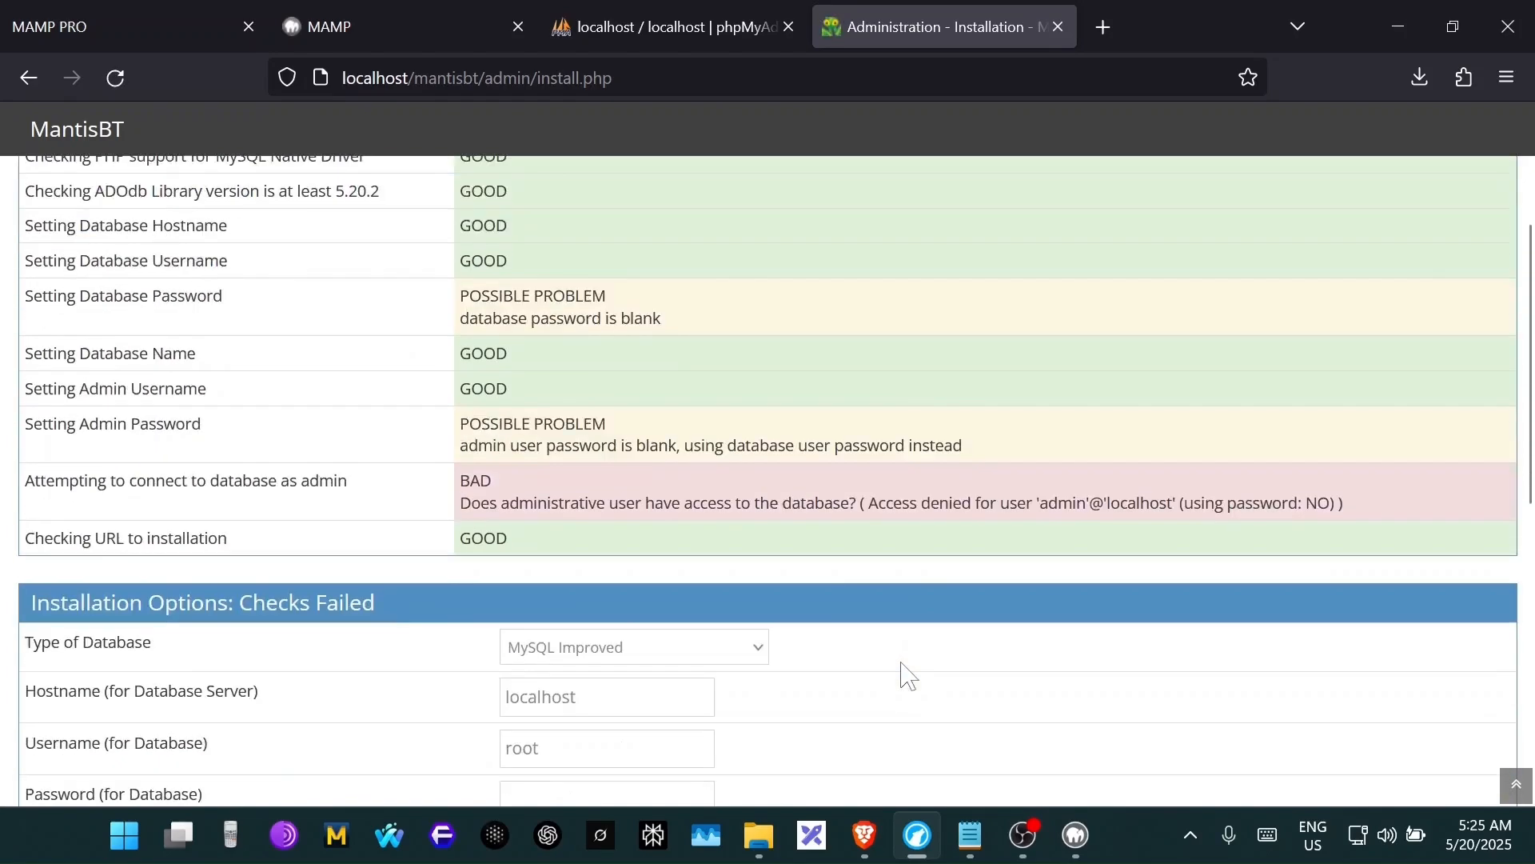
scroll(696, 538, "down", 5)
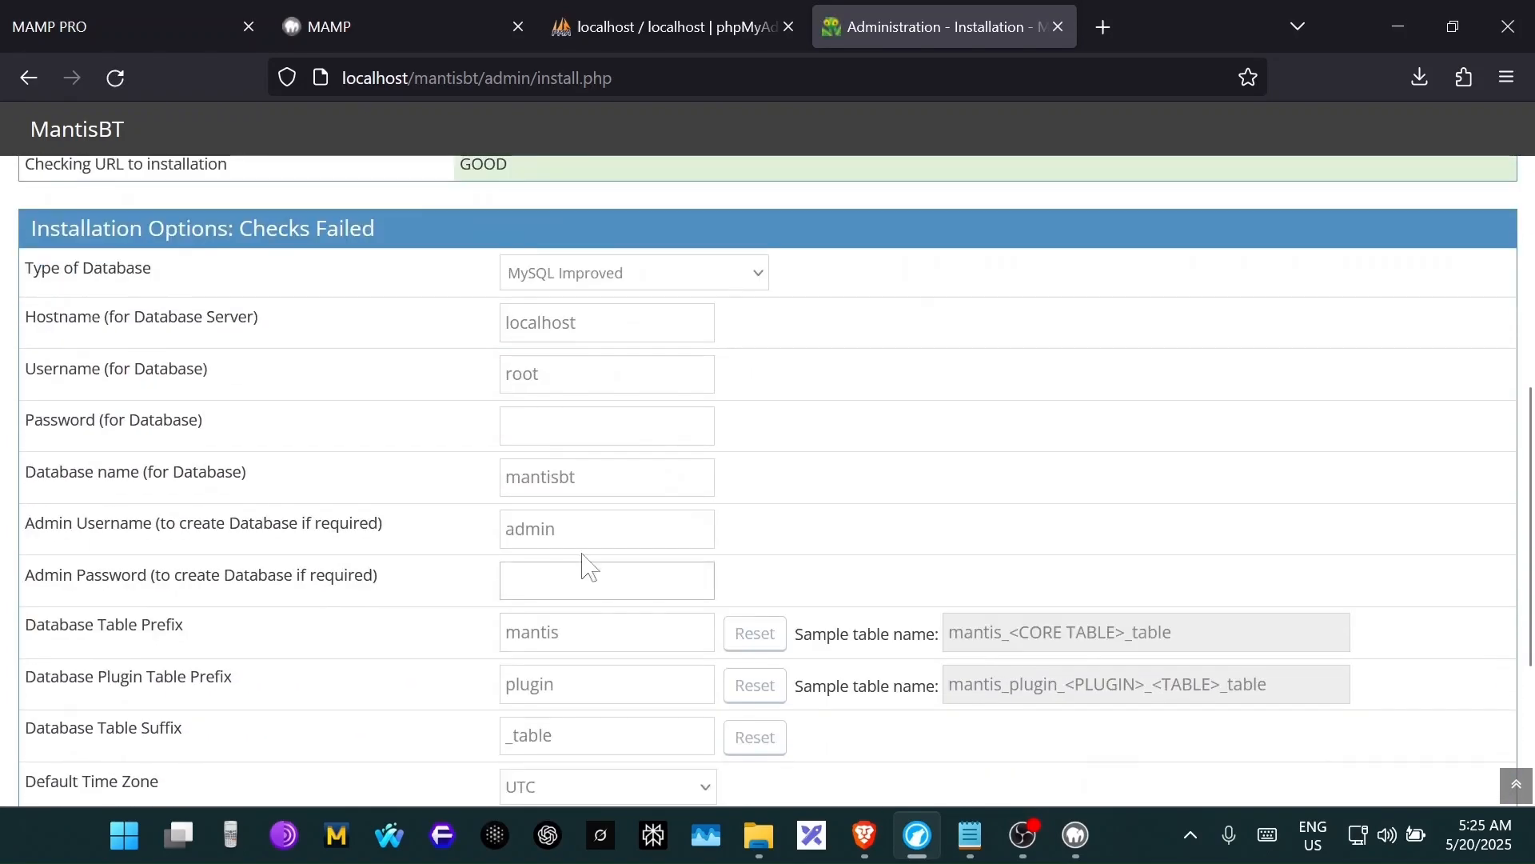
double_click(534, 529)
key("BackSpace")
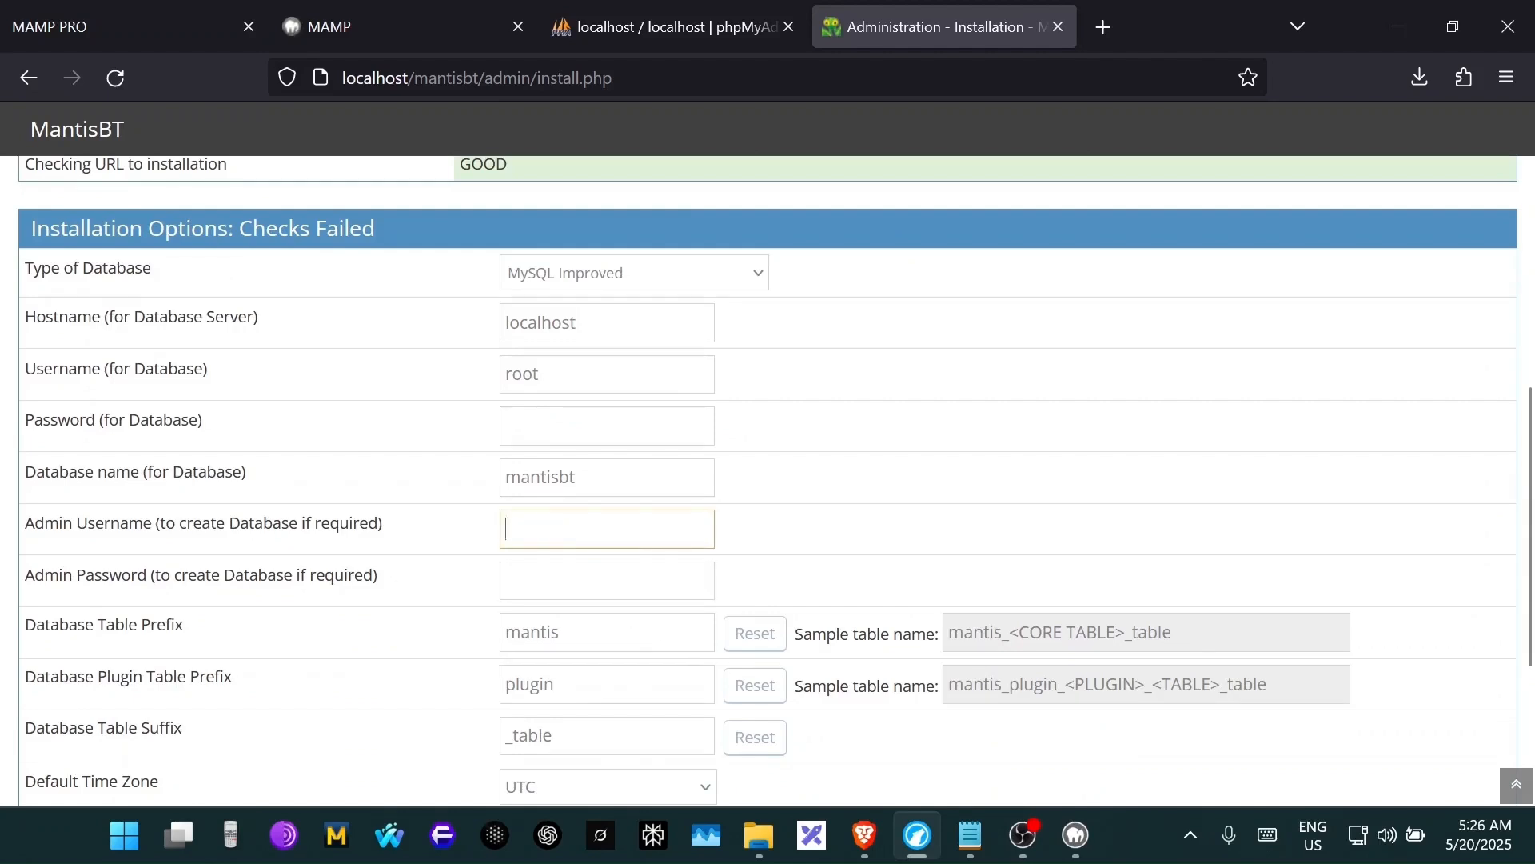
double_click(577, 477)
key("BackSpace")
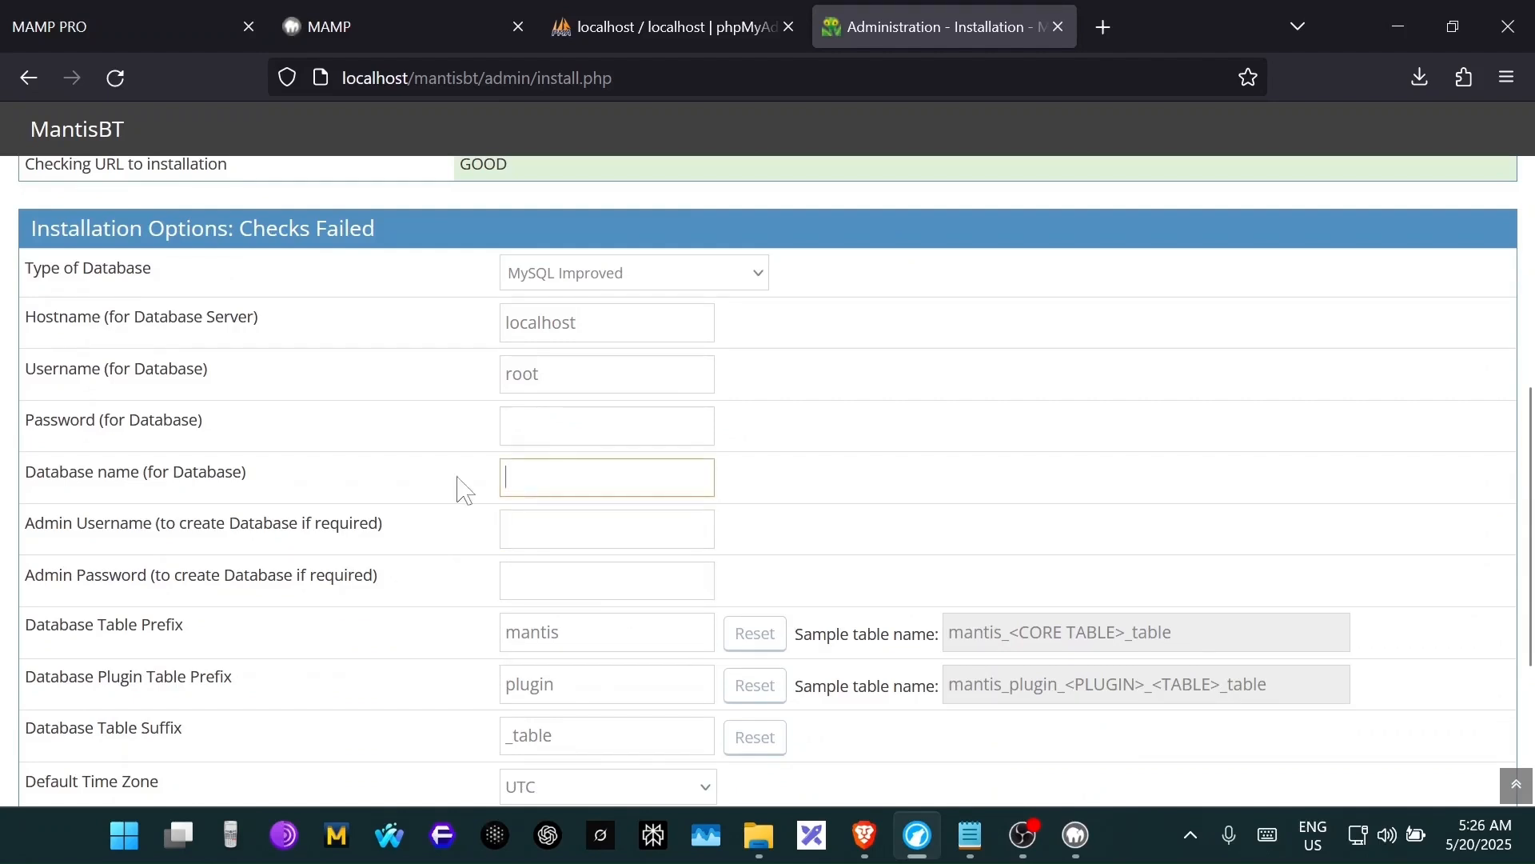
type("bugtracker")
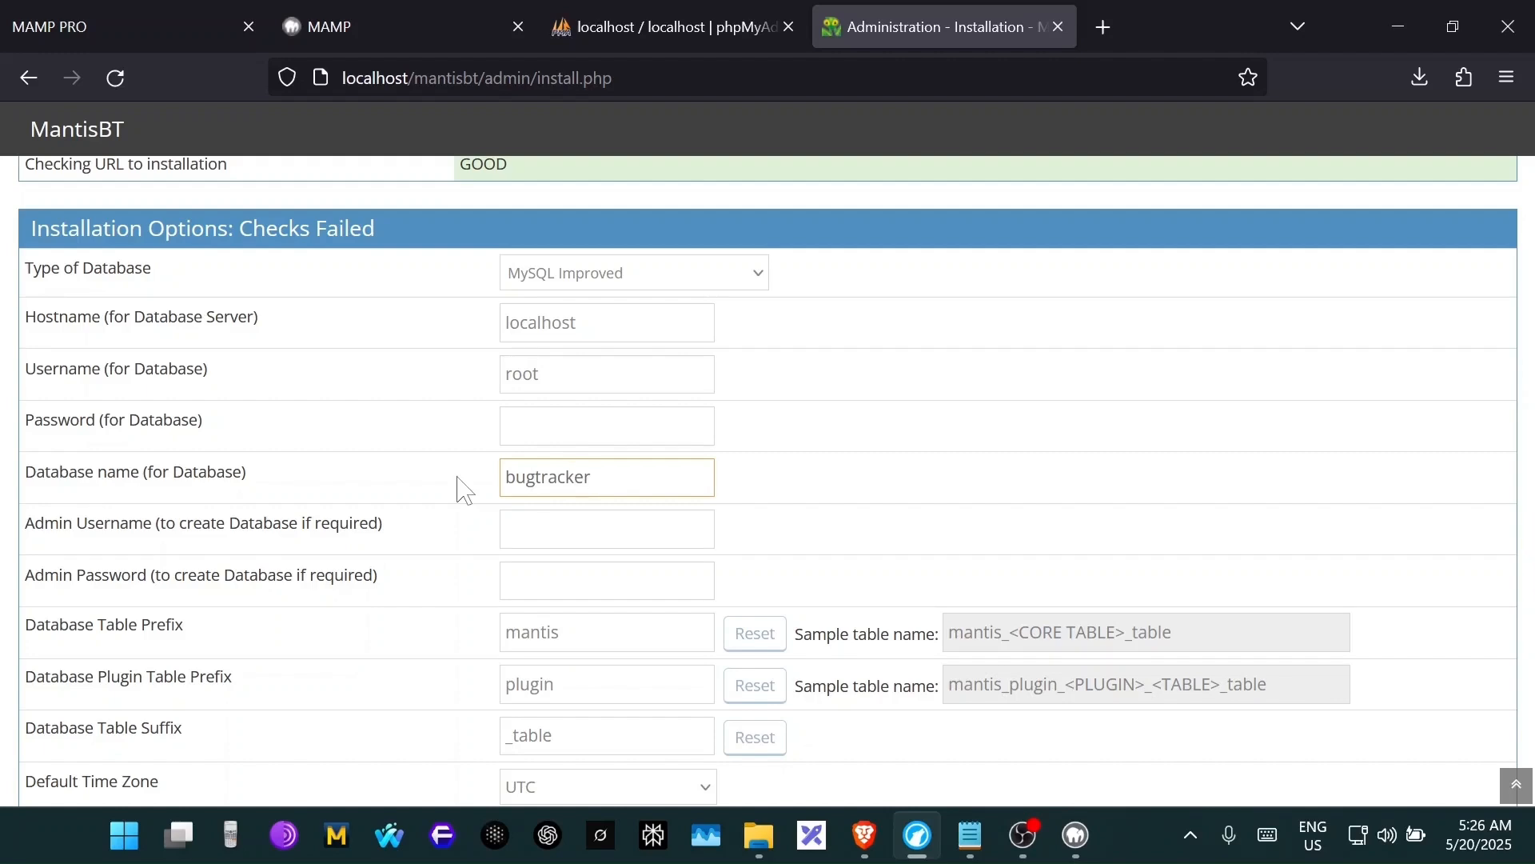
- Pick Dhaka as the Default Time Zone and run Install/Upgrade Database again
scroll(461, 489, "down", 3)
left_click(698, 539)
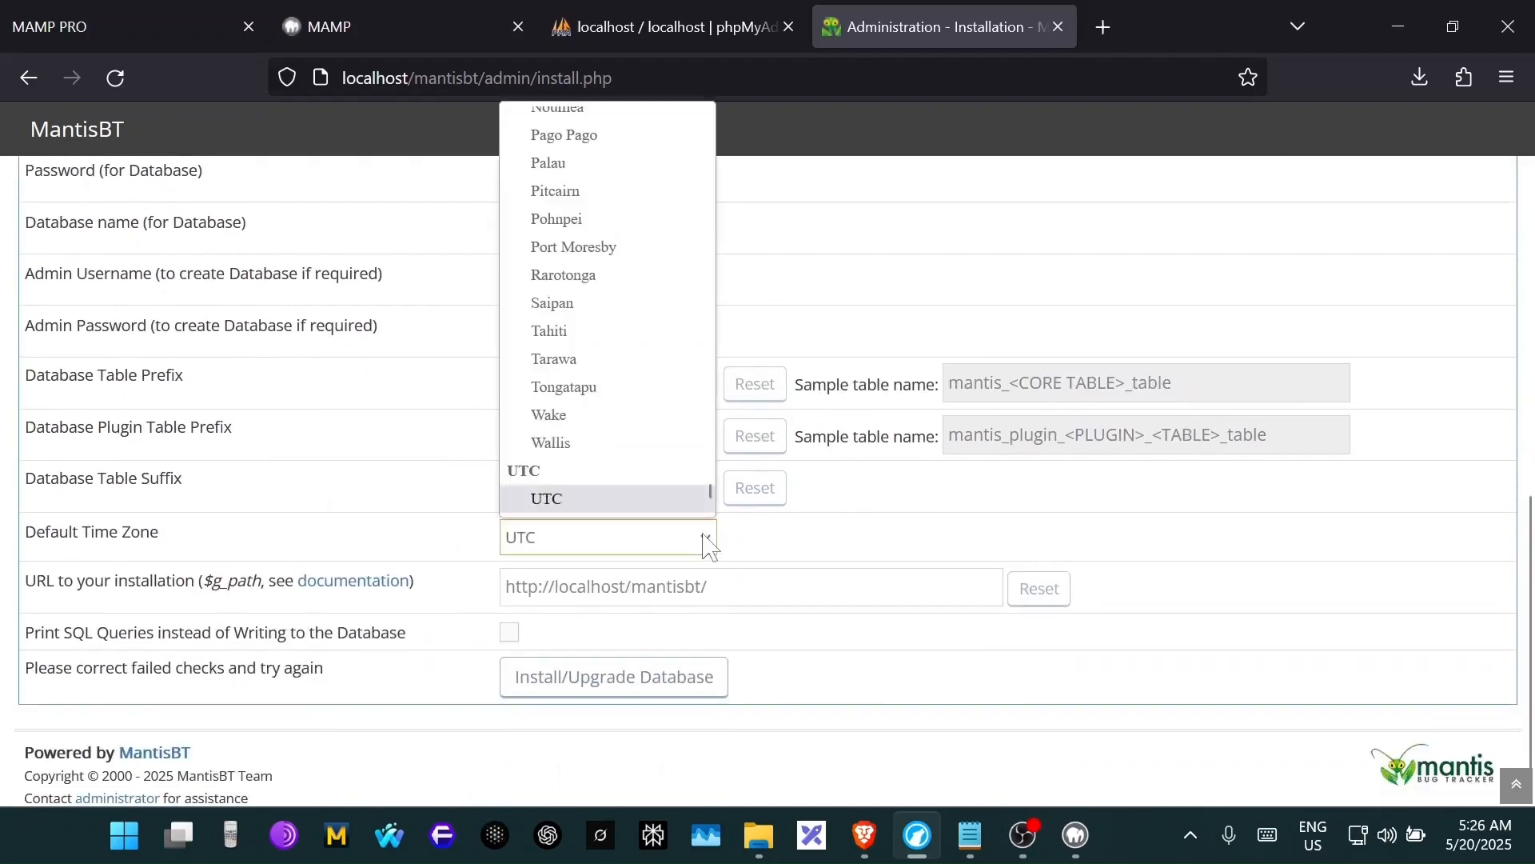
left_click(701, 538)
left_click(588, 542)
scroll(628, 400, "up", 20)
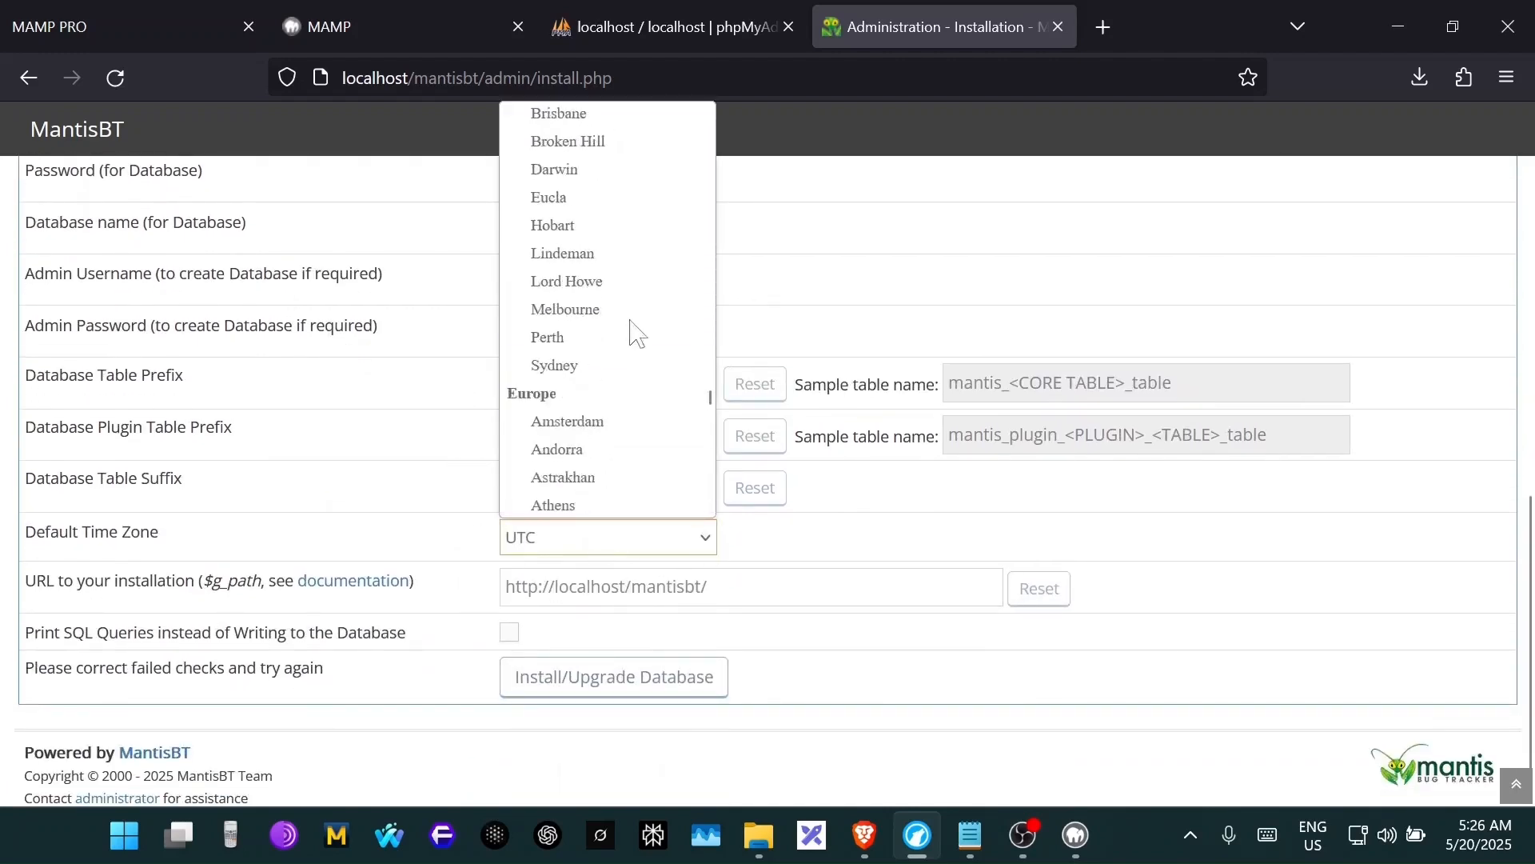
scroll(635, 331, "up", 10)
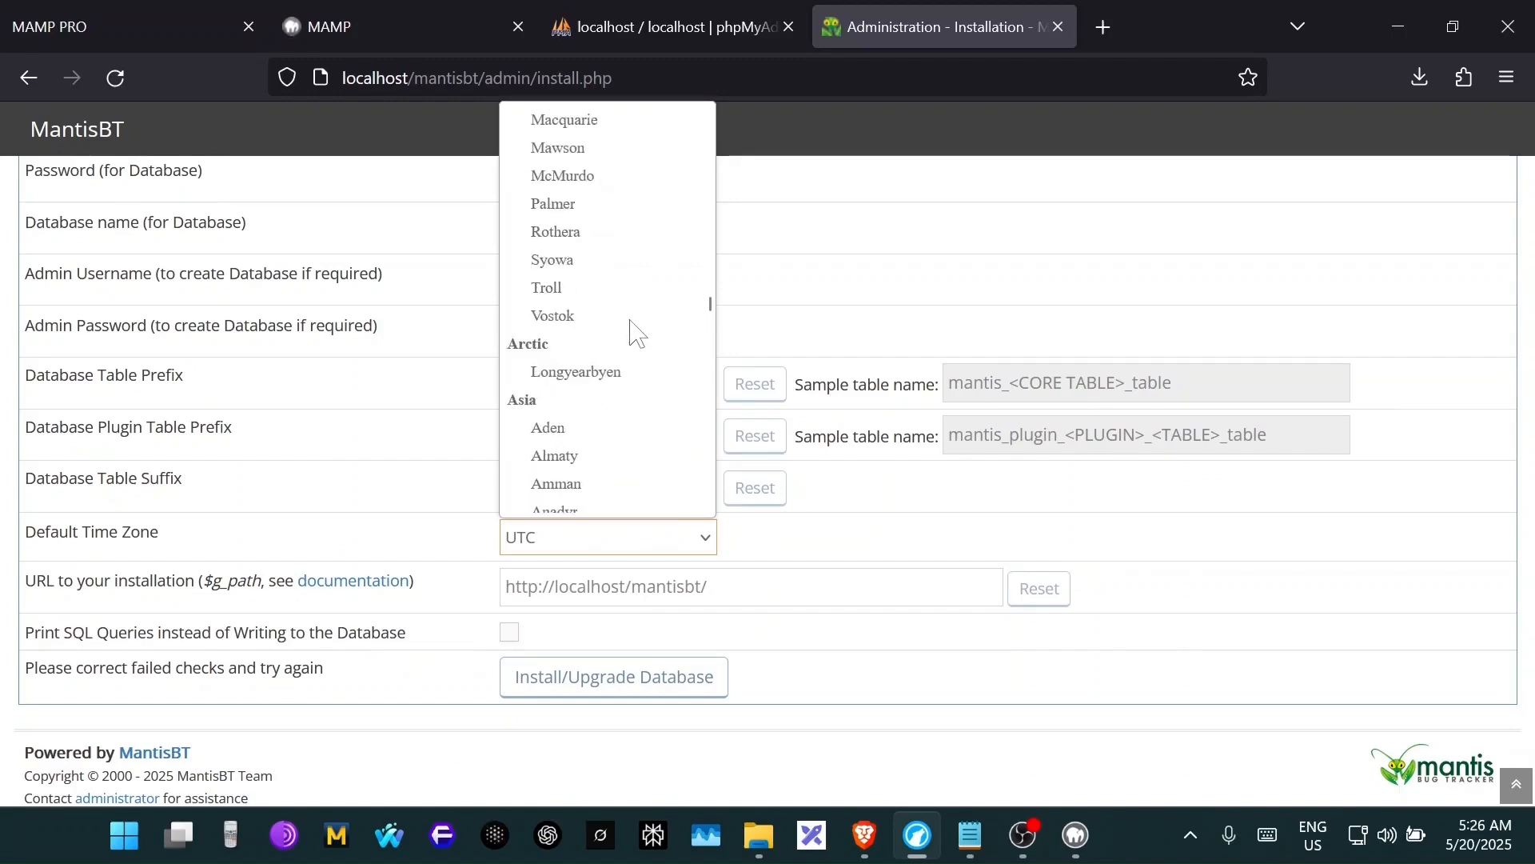
scroll(635, 331, "up", 20)
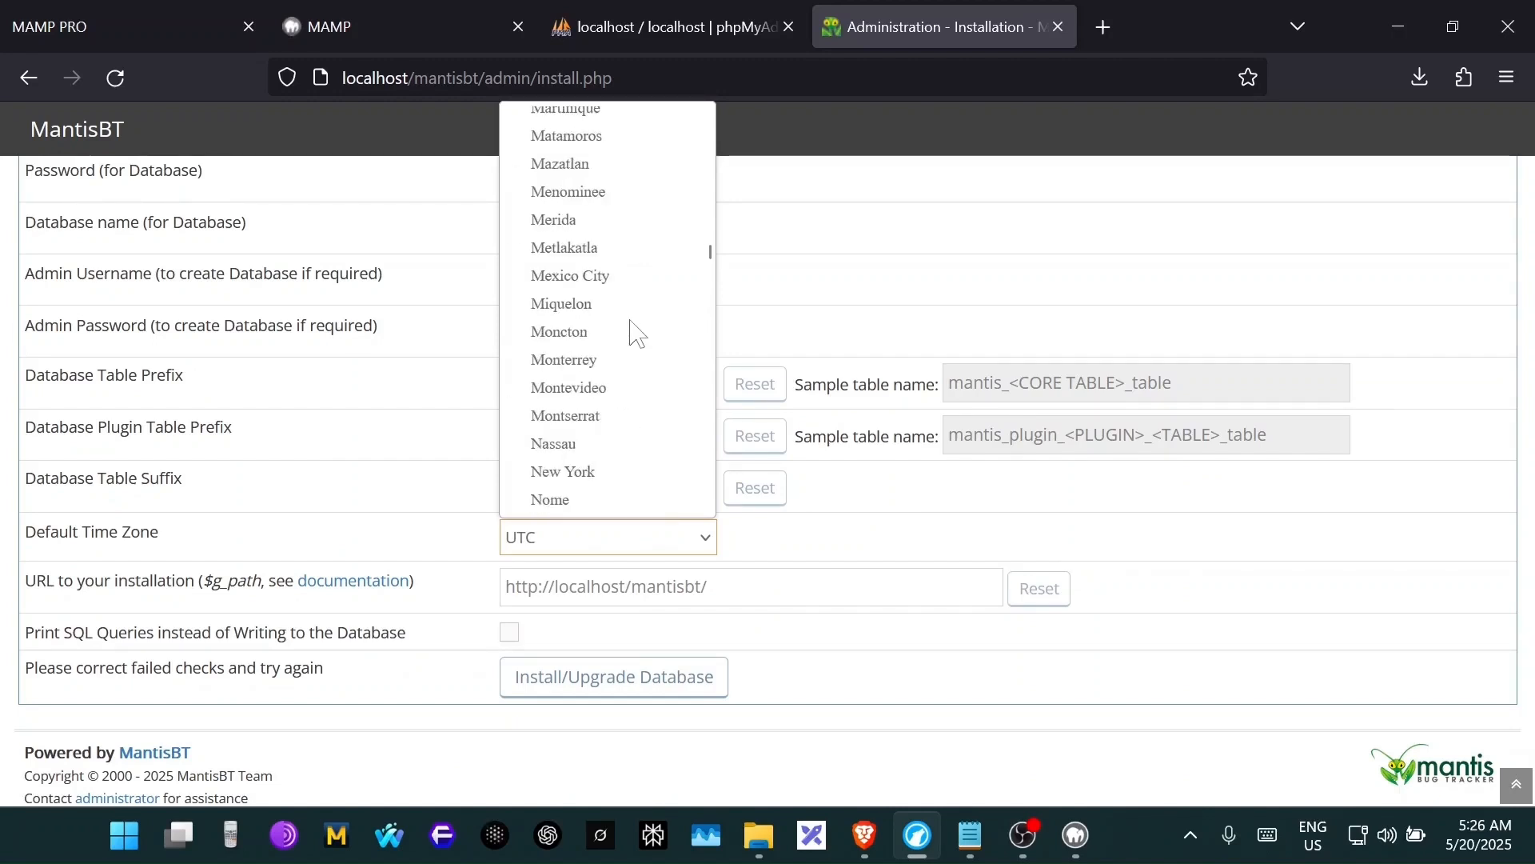
scroll(635, 331, "up", 15)
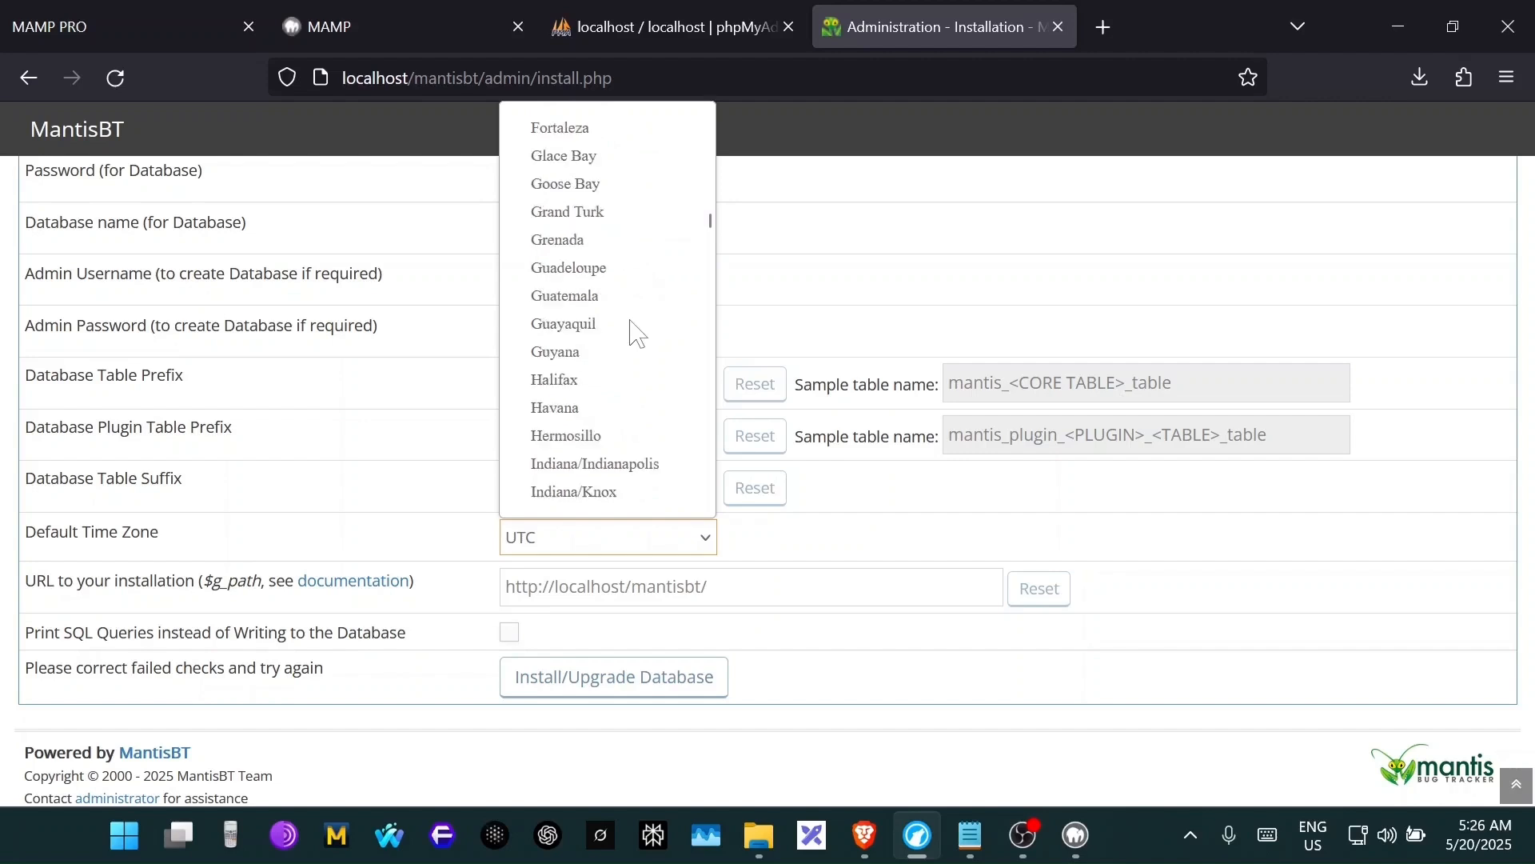
scroll(635, 331, "down", 6)
scroll(635, 331, "up", 15)
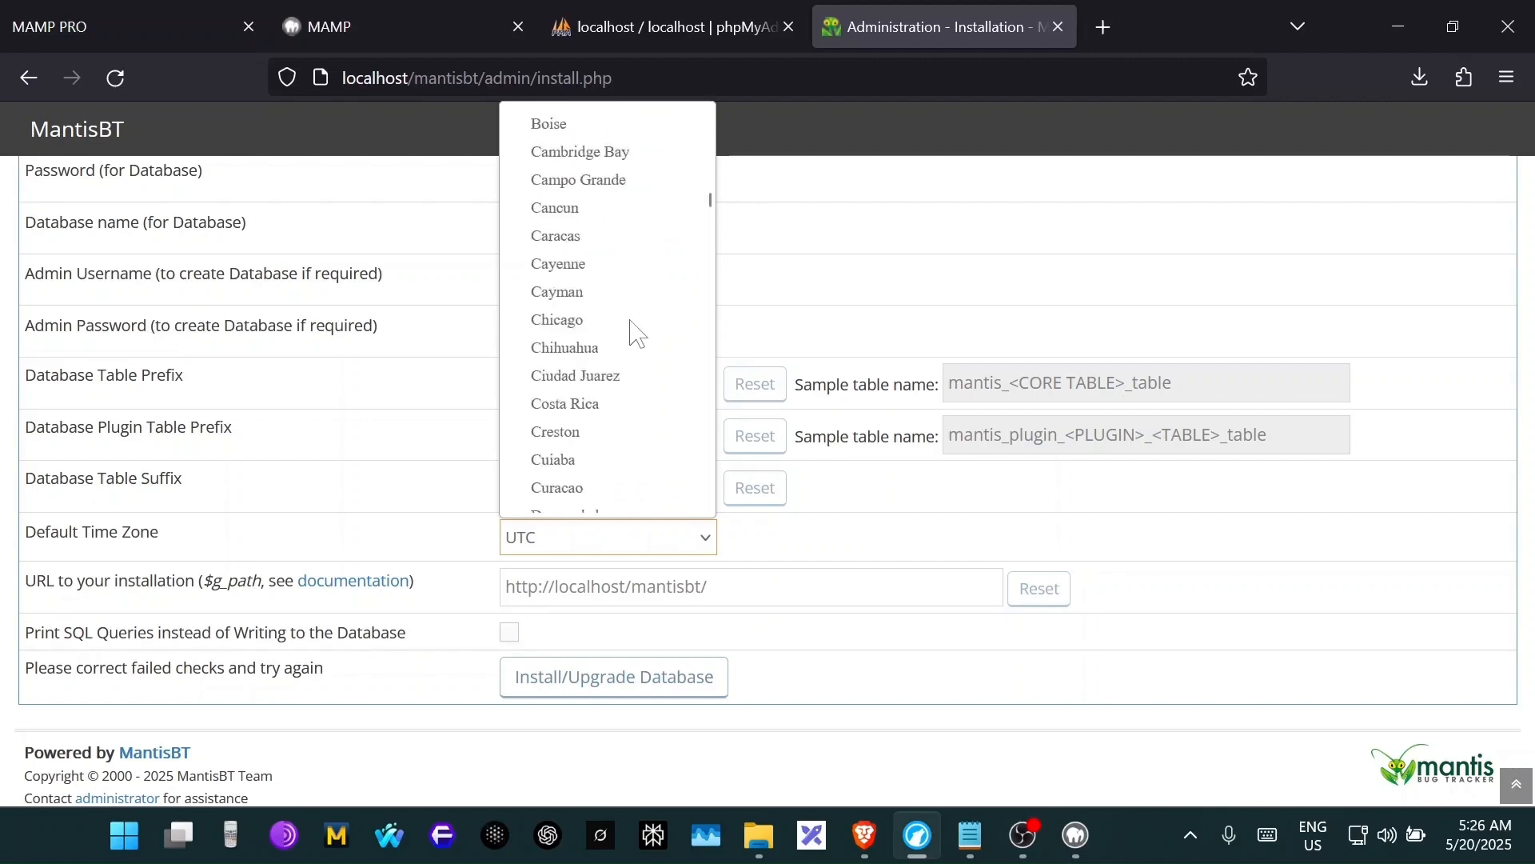
scroll(635, 331, "up", 4)
scroll(635, 331, "up", 7)
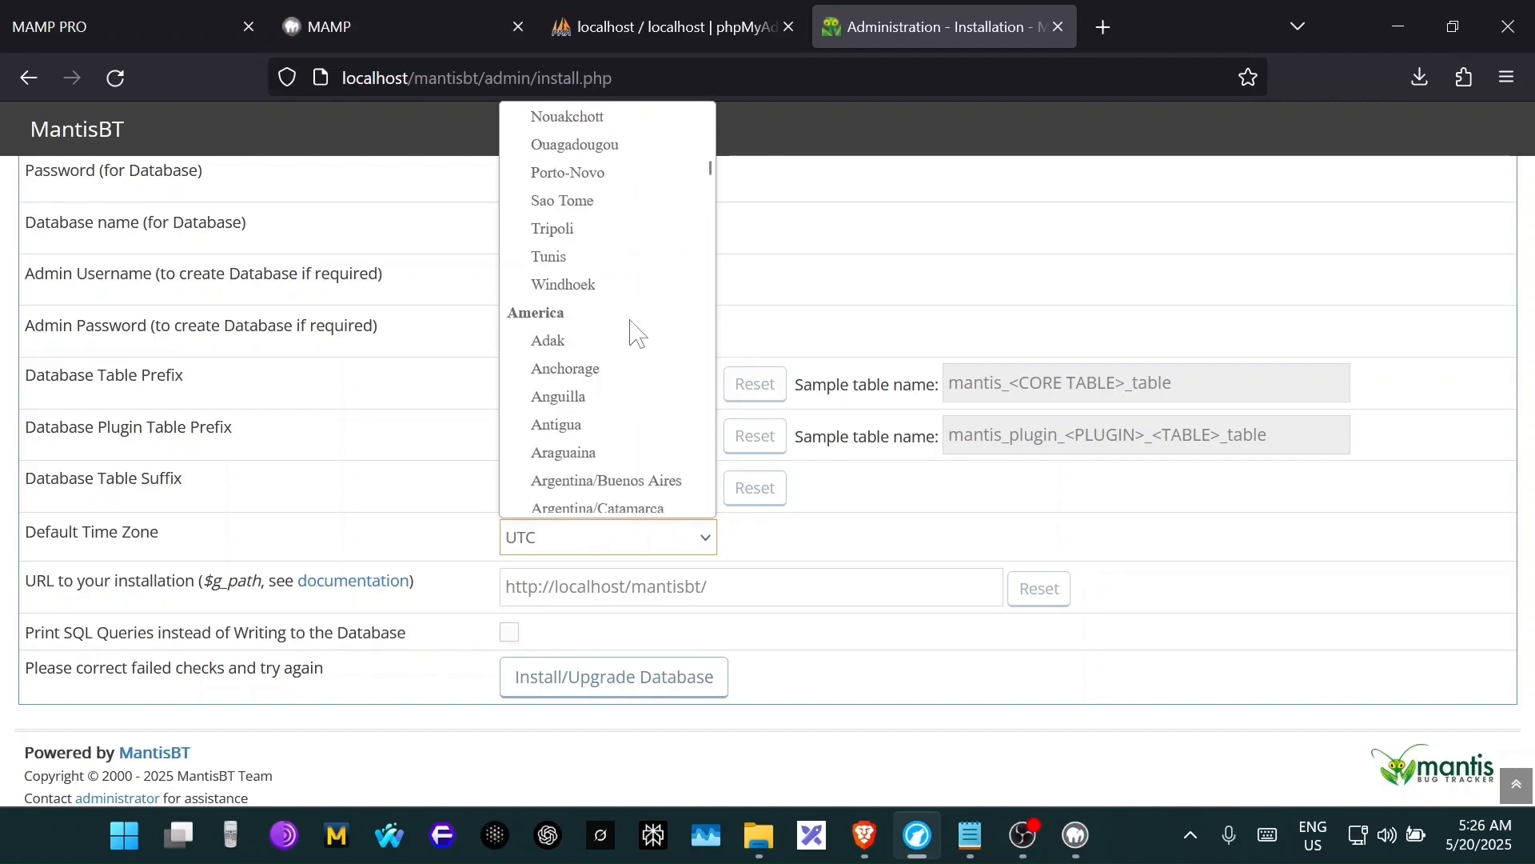
scroll(635, 331, "down", 19)
scroll(635, 331, "down", 20)
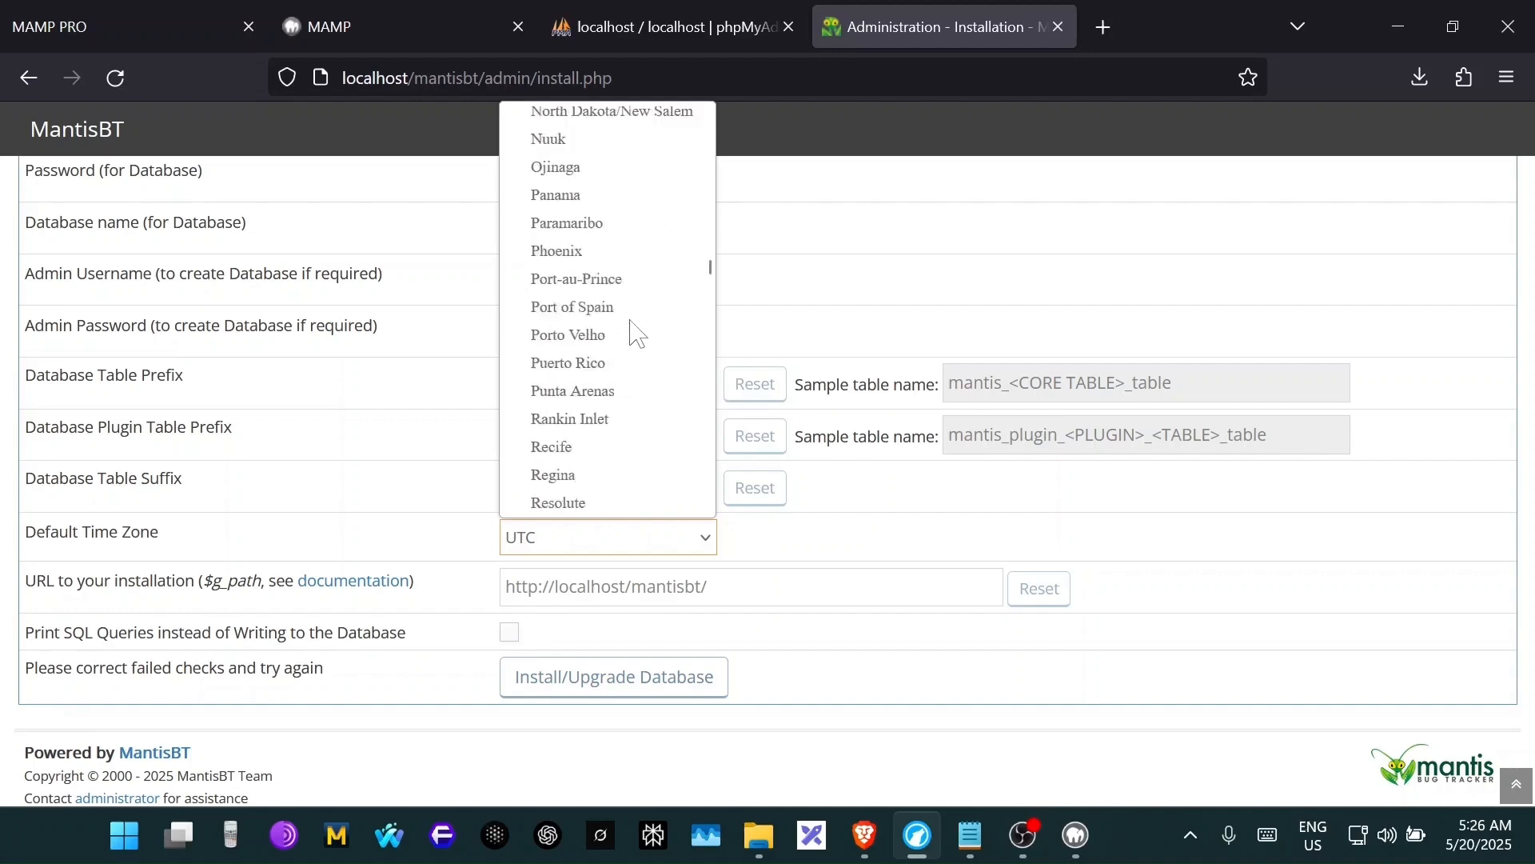
scroll(635, 331, "down", 10)
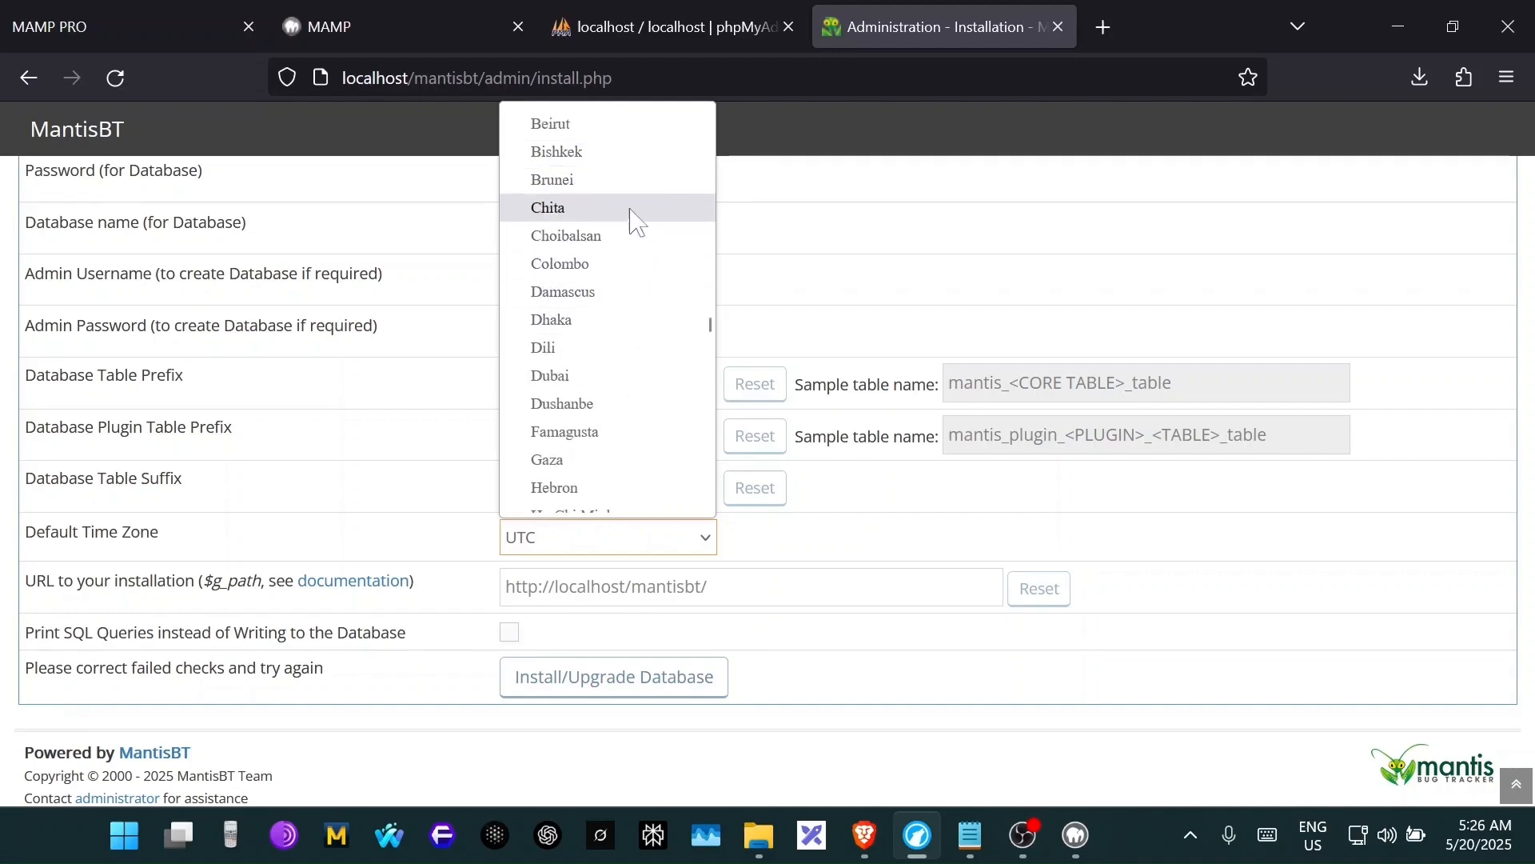
left_click(616, 323)
left_click(610, 686)
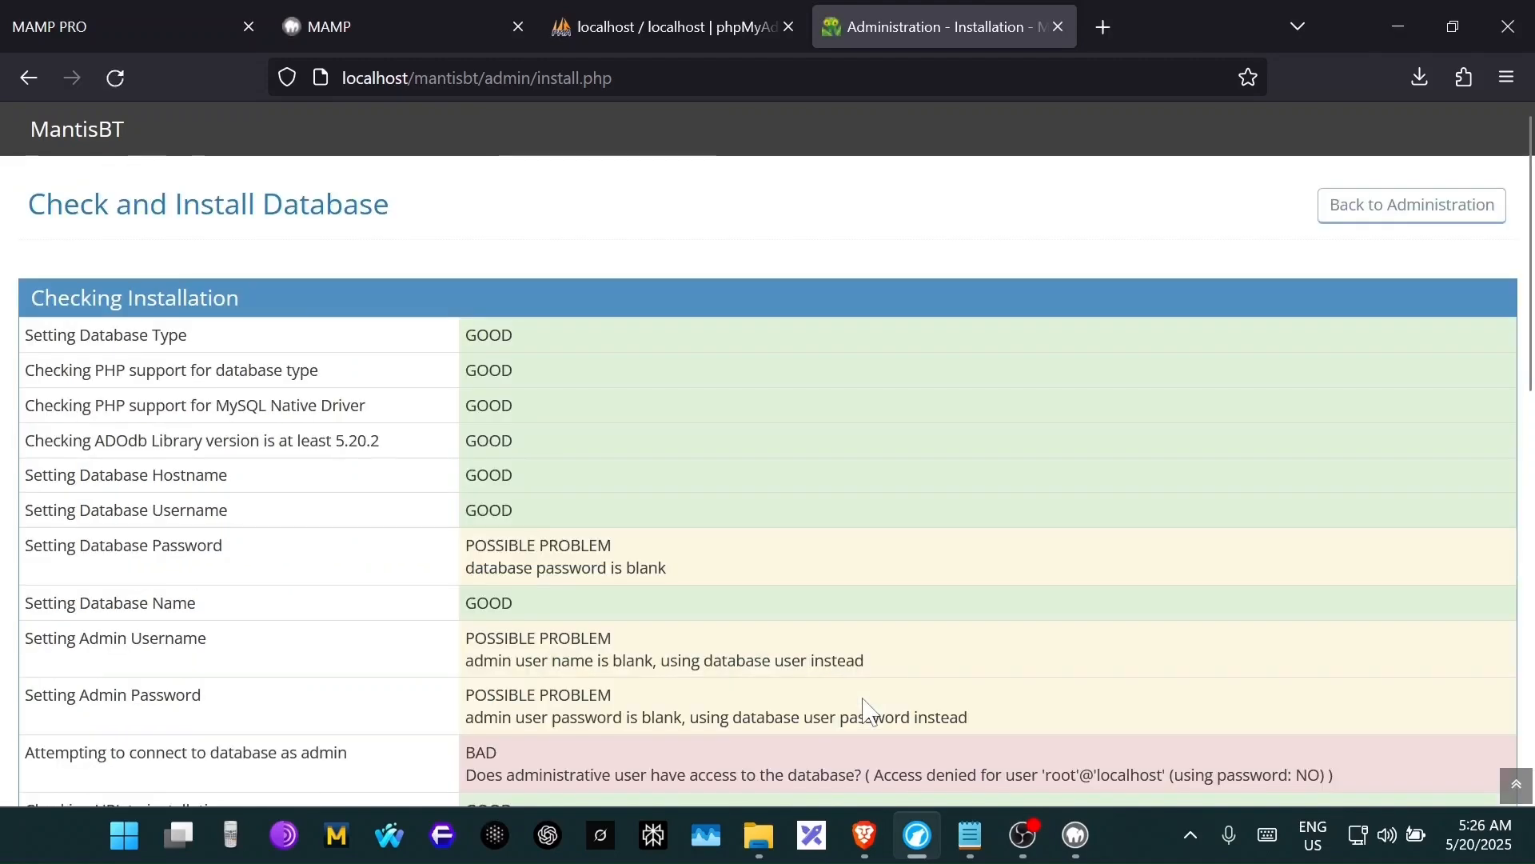
- Clear the Admin Username field
scroll(869, 710, "down", 6)
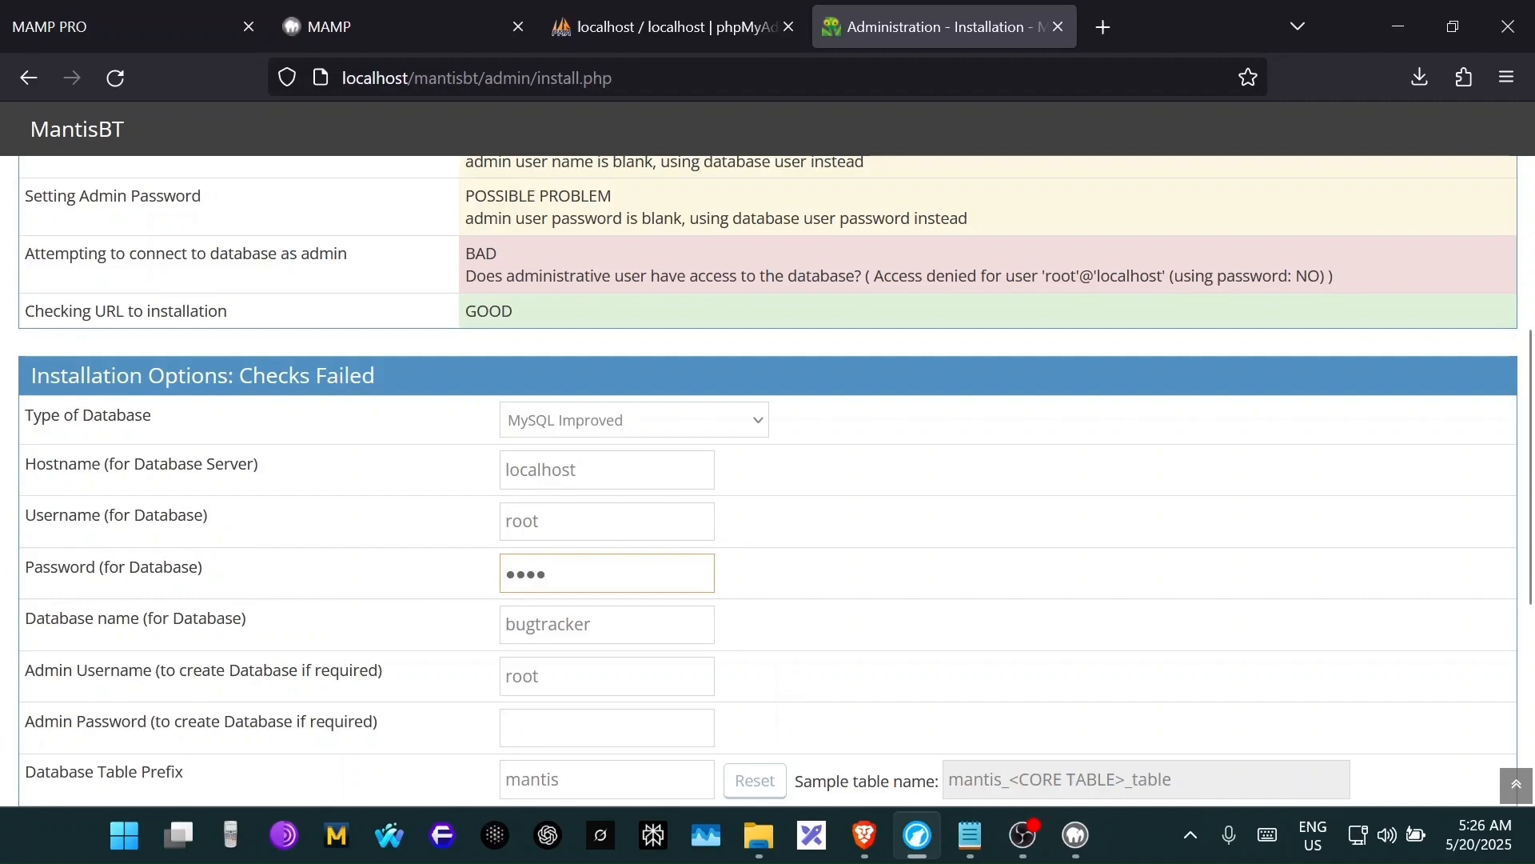
scroll(767, 480, "down", 5)
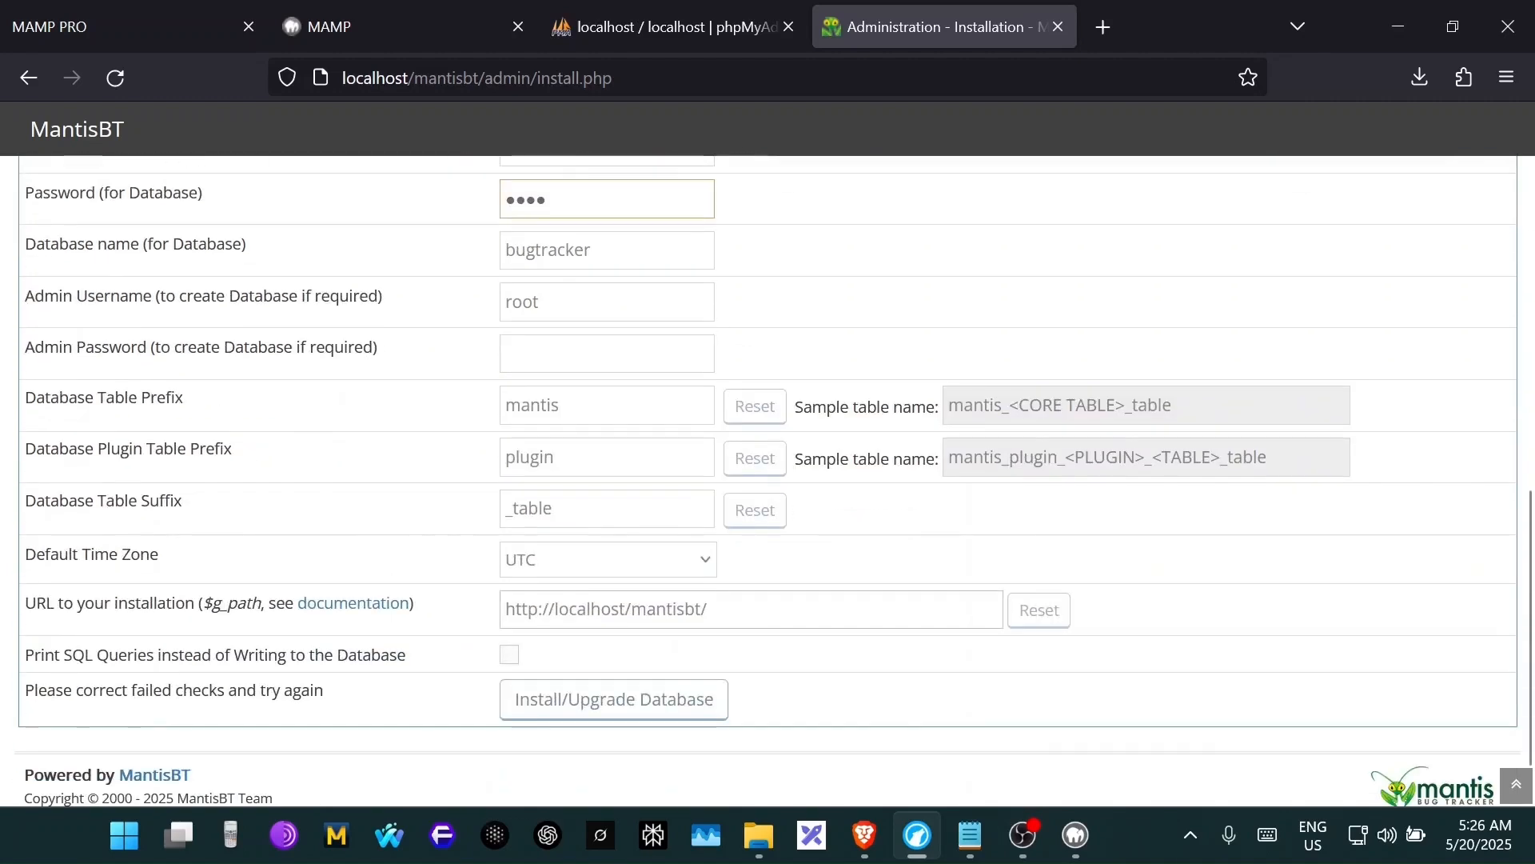
scroll(768, 479, "up", 2)
key("shift+Tab")
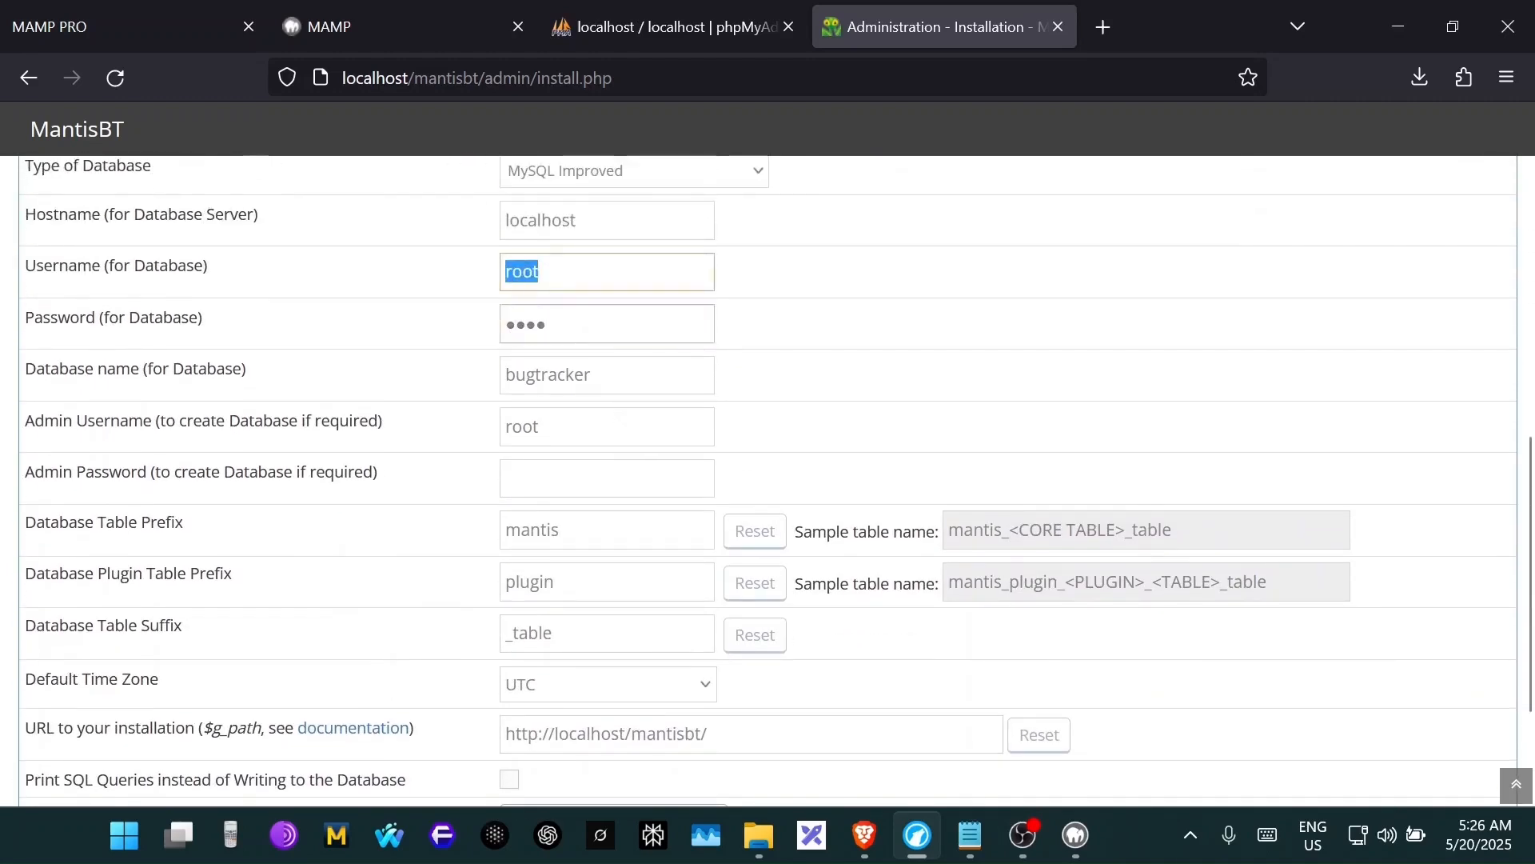
key("Tab")
key("shift+Tab")
key("Tab")
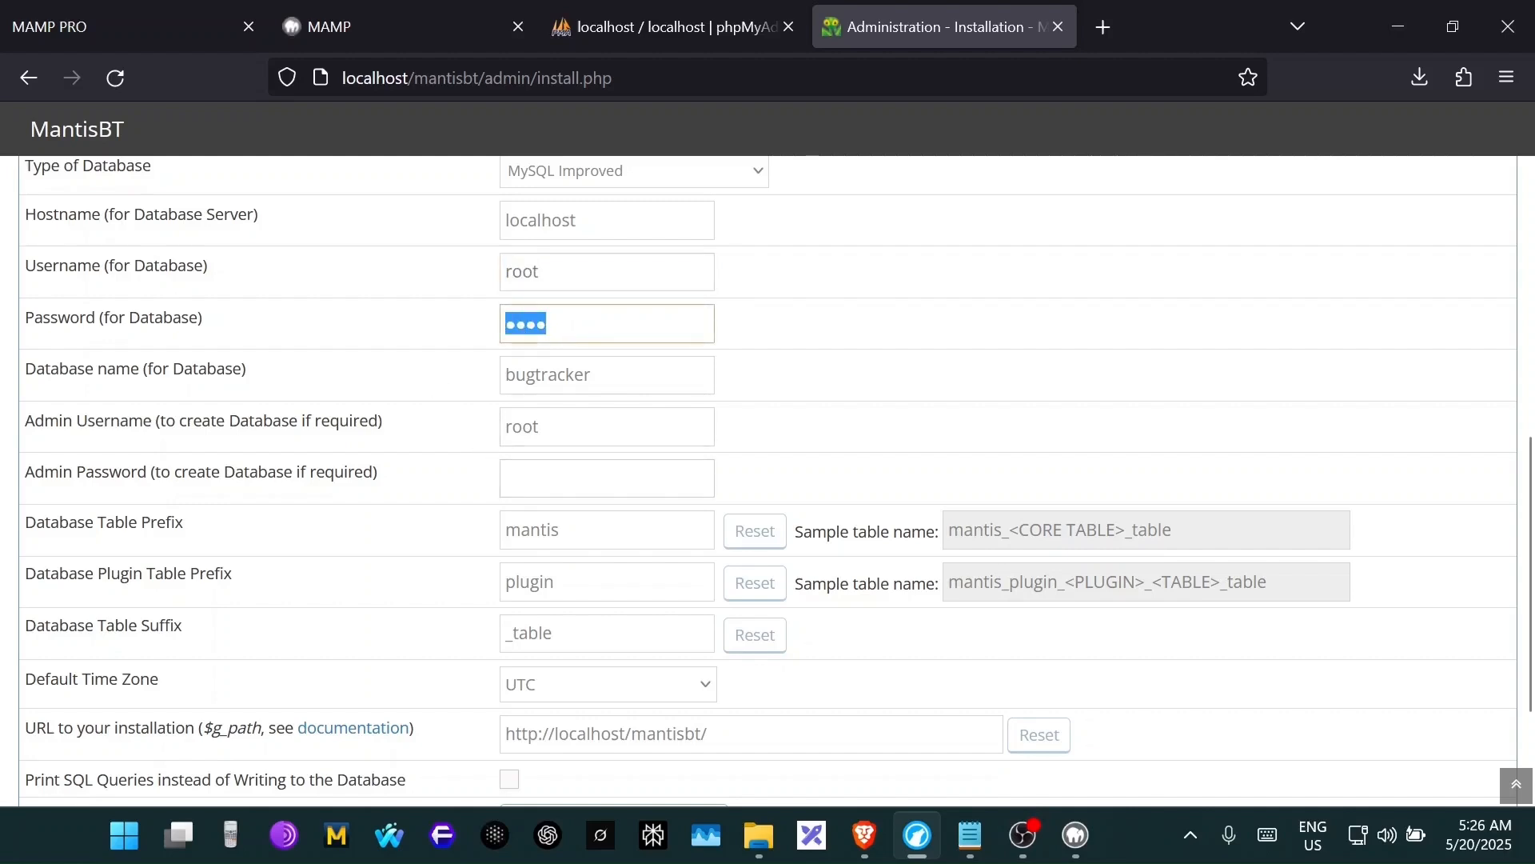
key("Tab")
key("Tab")
key("BackSpace")
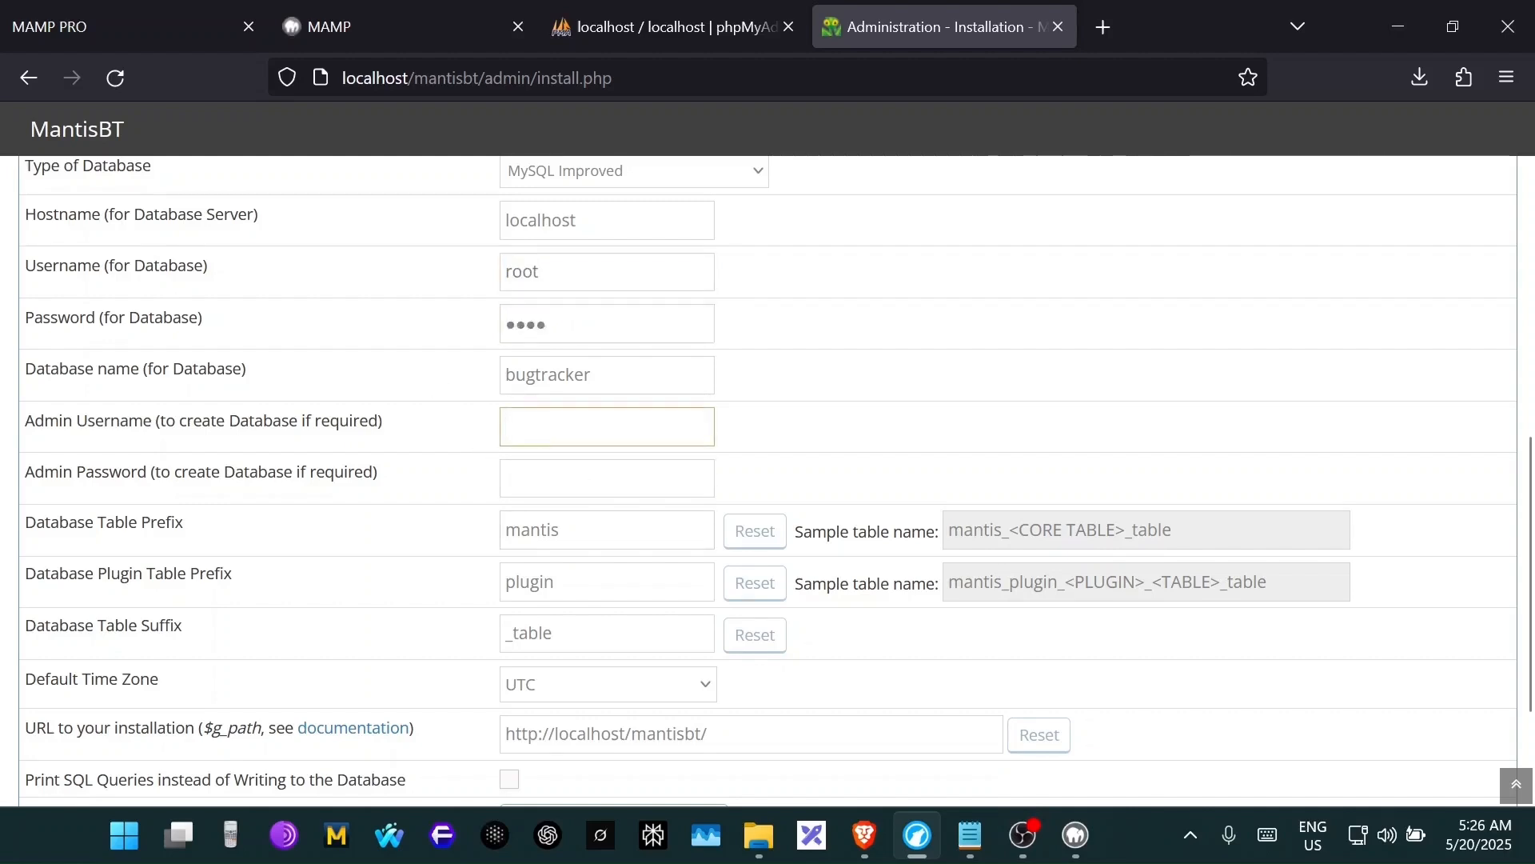
- Set Dhaka as the Default Time Zone and start the database installation
left_click(710, 697)
scroll(604, 396, "up", 15)
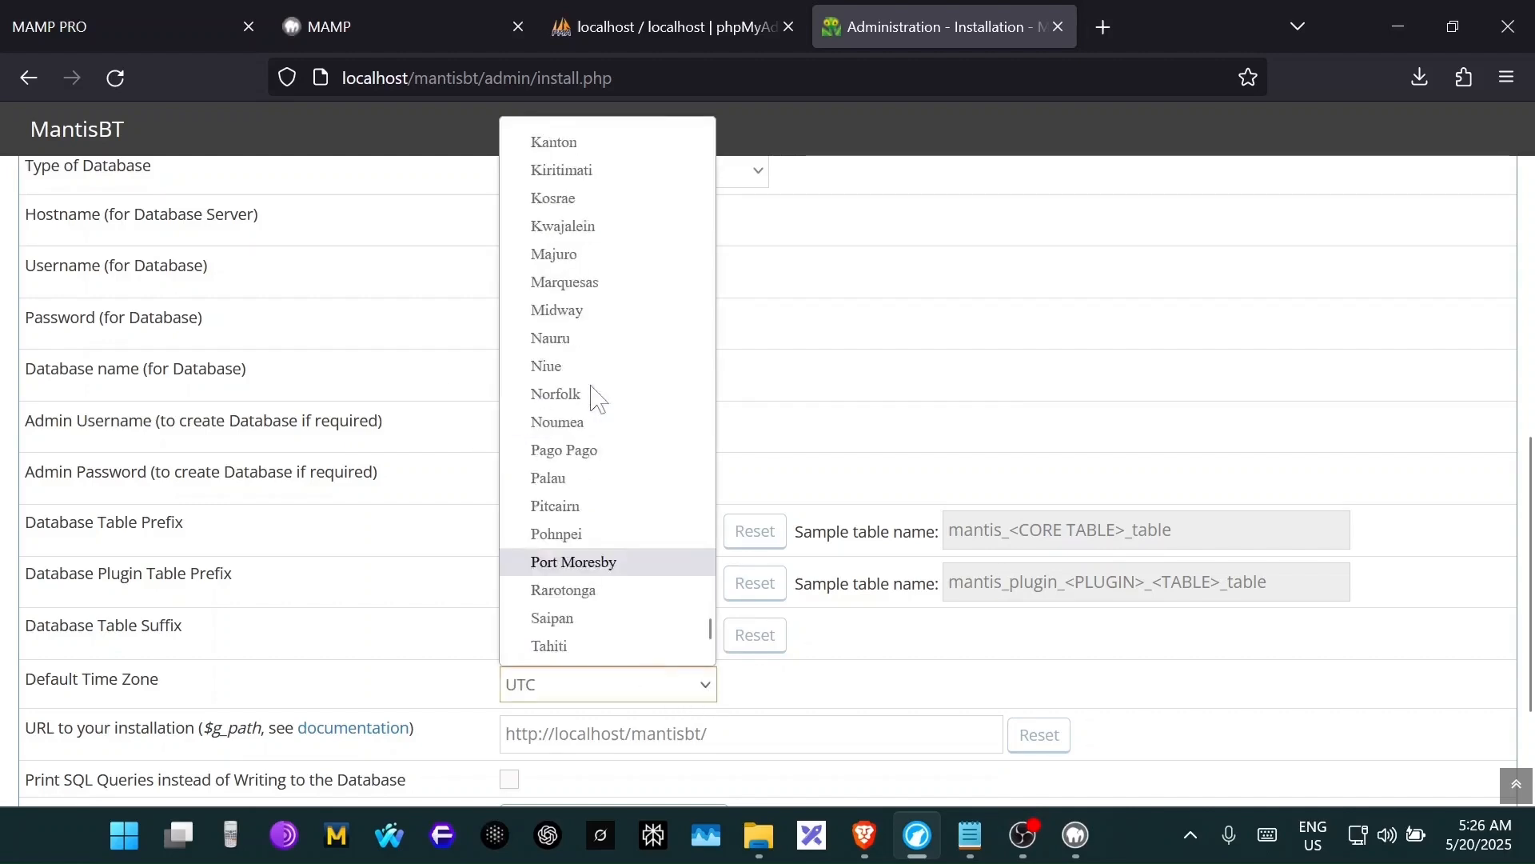
scroll(603, 396, "up", 10)
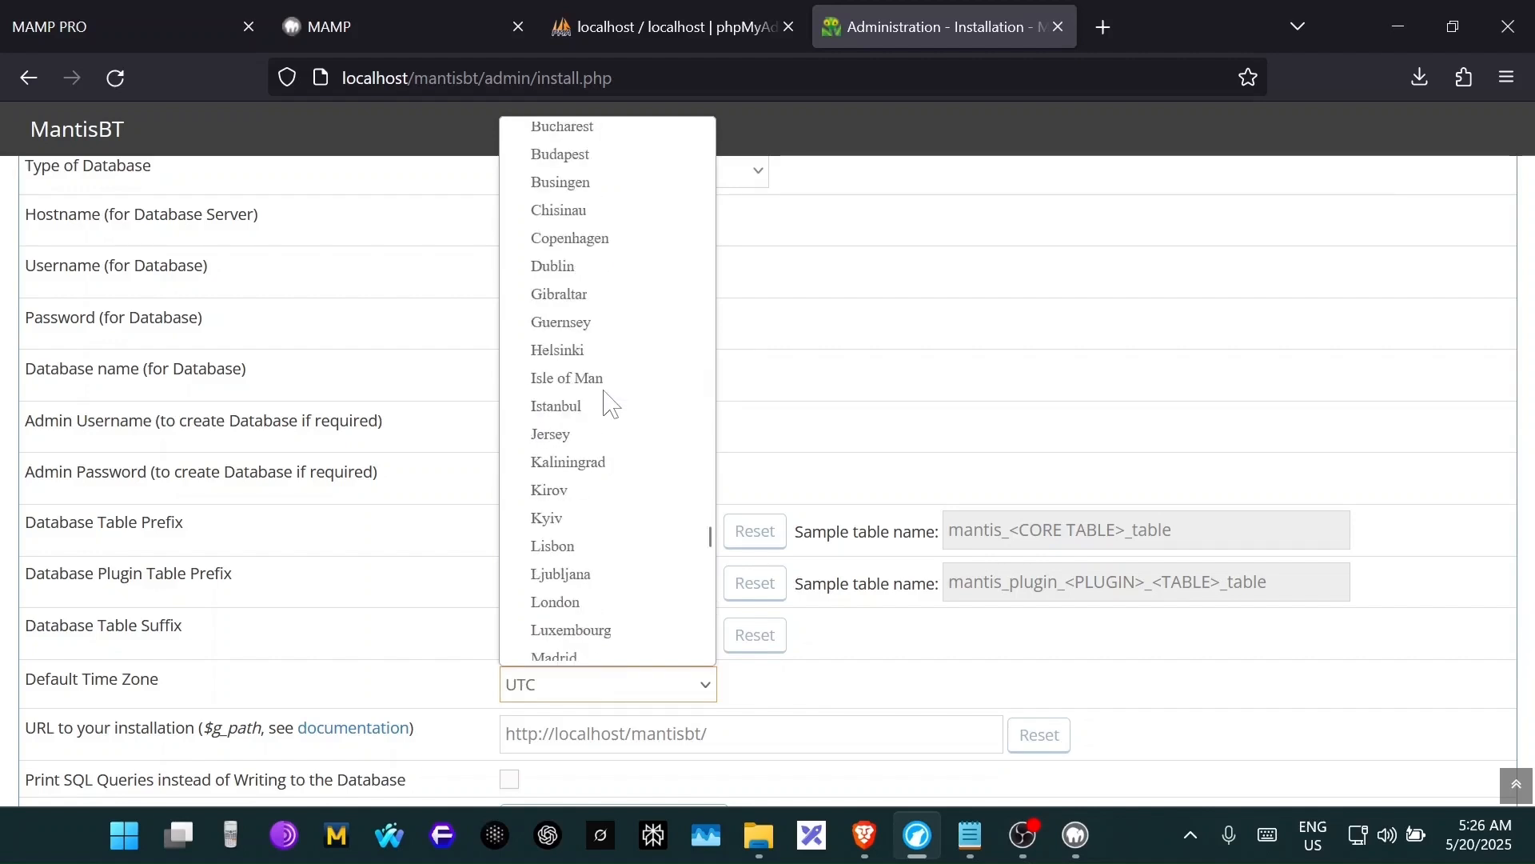
scroll(631, 496, "down", 15)
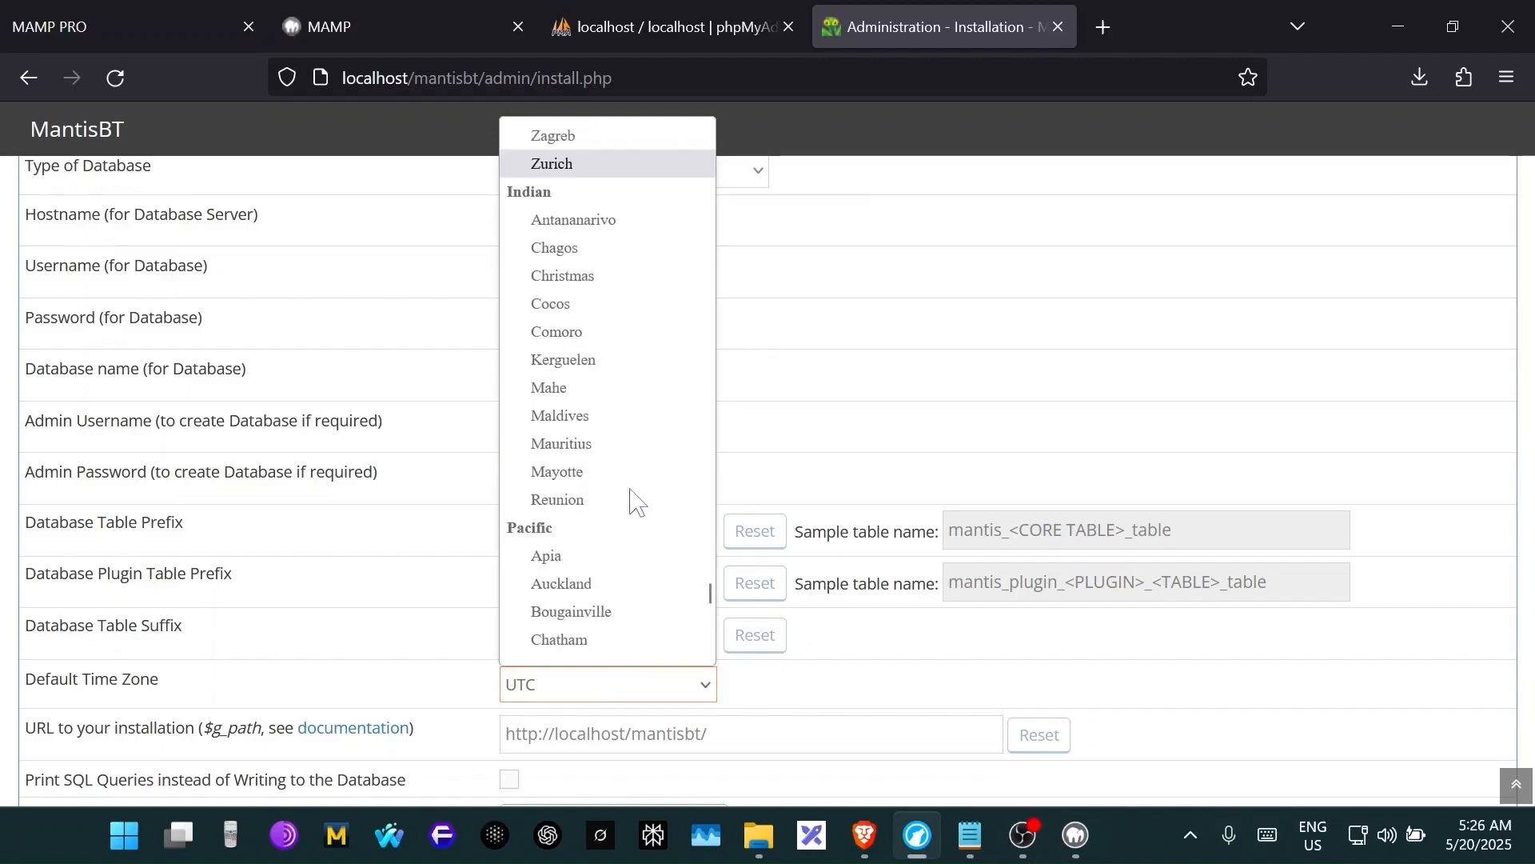
scroll(632, 500, "up", 20)
scroll(637, 502, "up", 15)
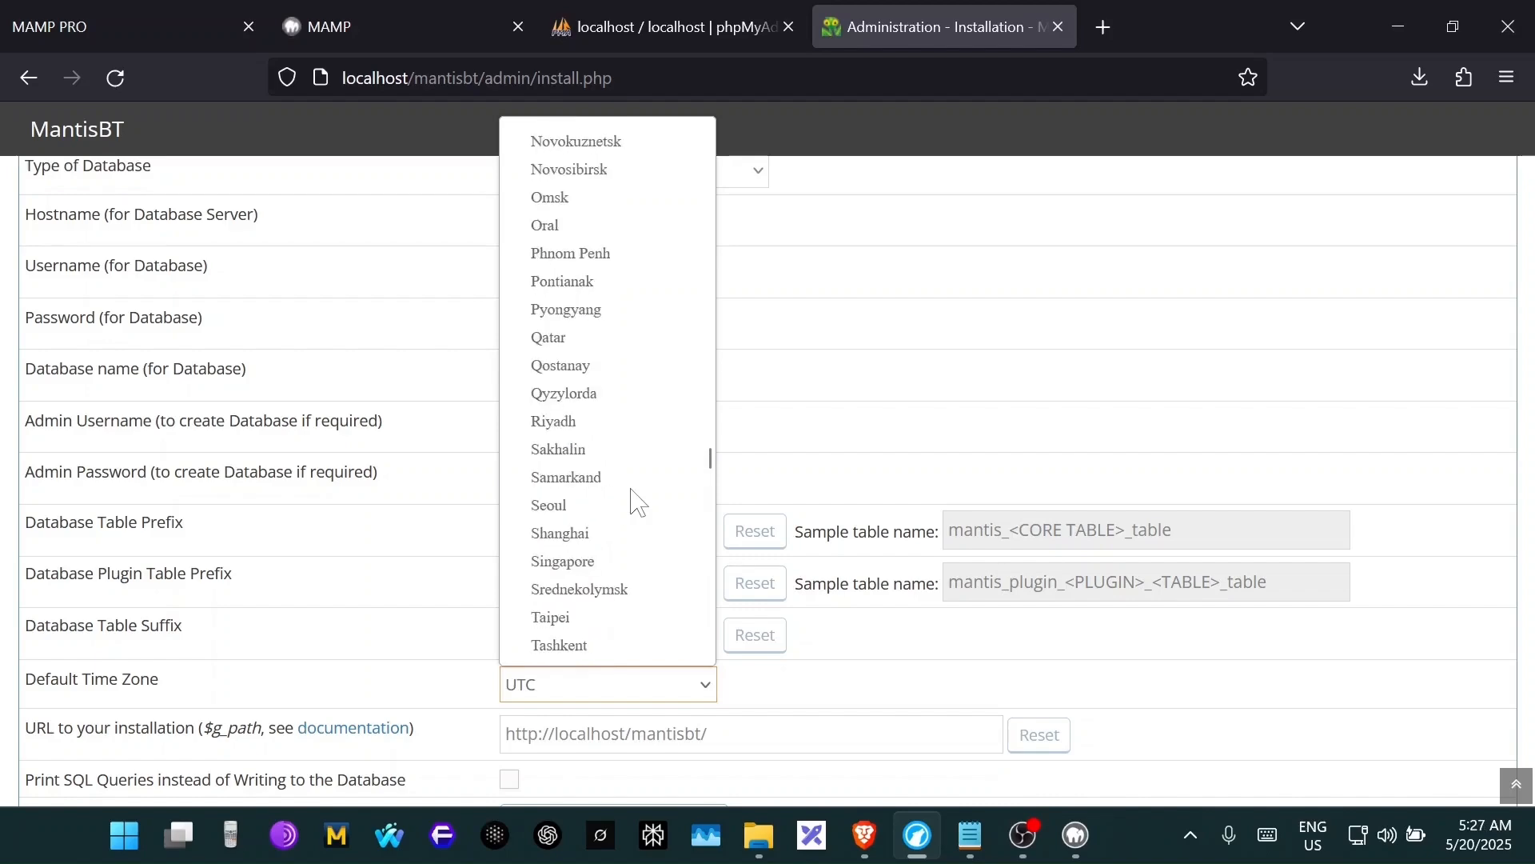
scroll(638, 502, "up", 6)
scroll(637, 502, "up", 4)
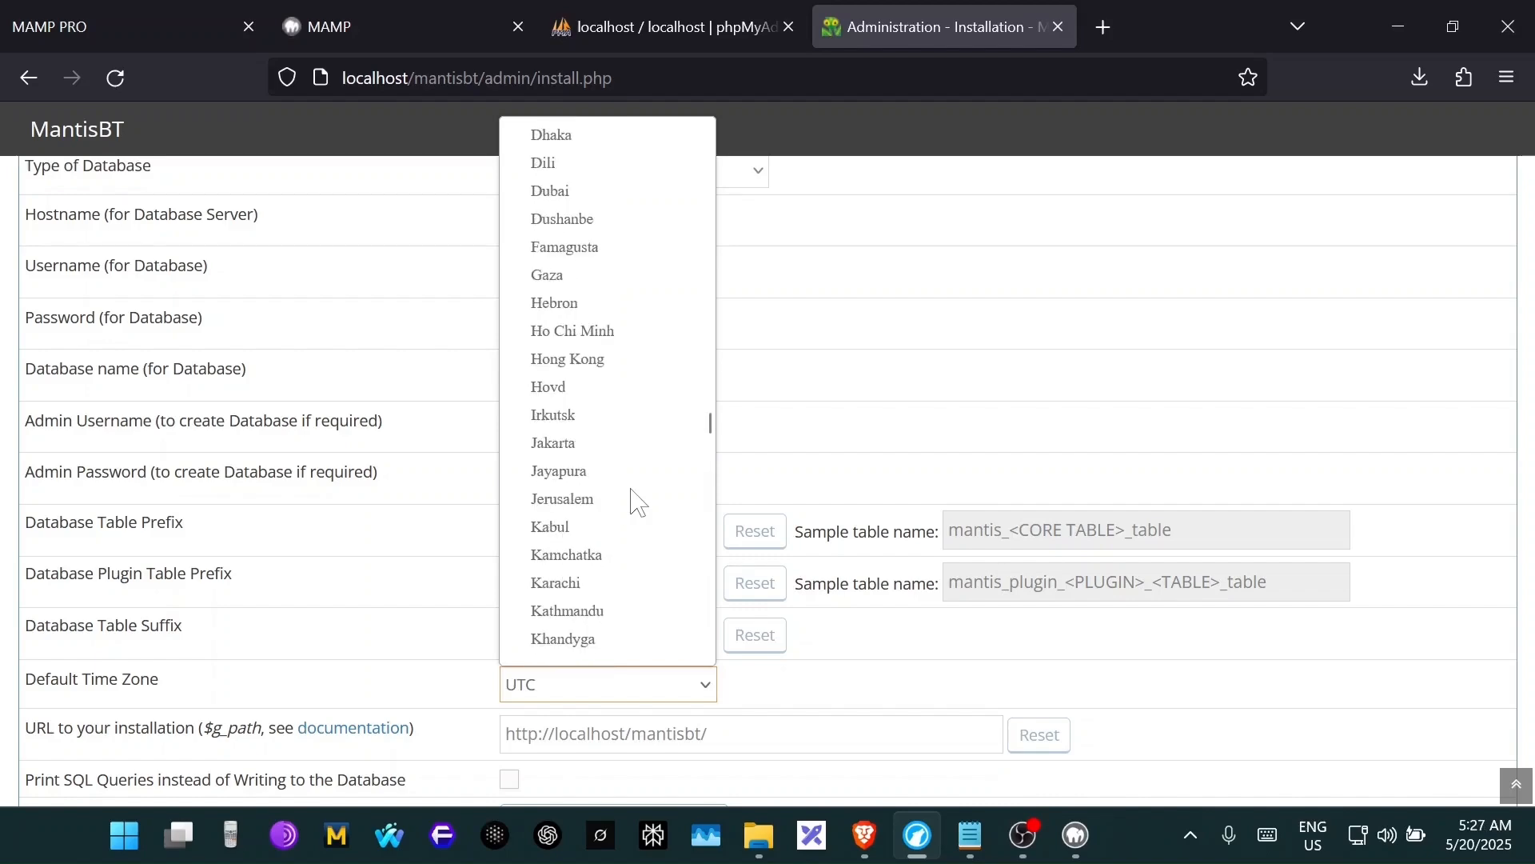
left_click(560, 134)
scroll(636, 712, "down", 2)
left_click(632, 708)
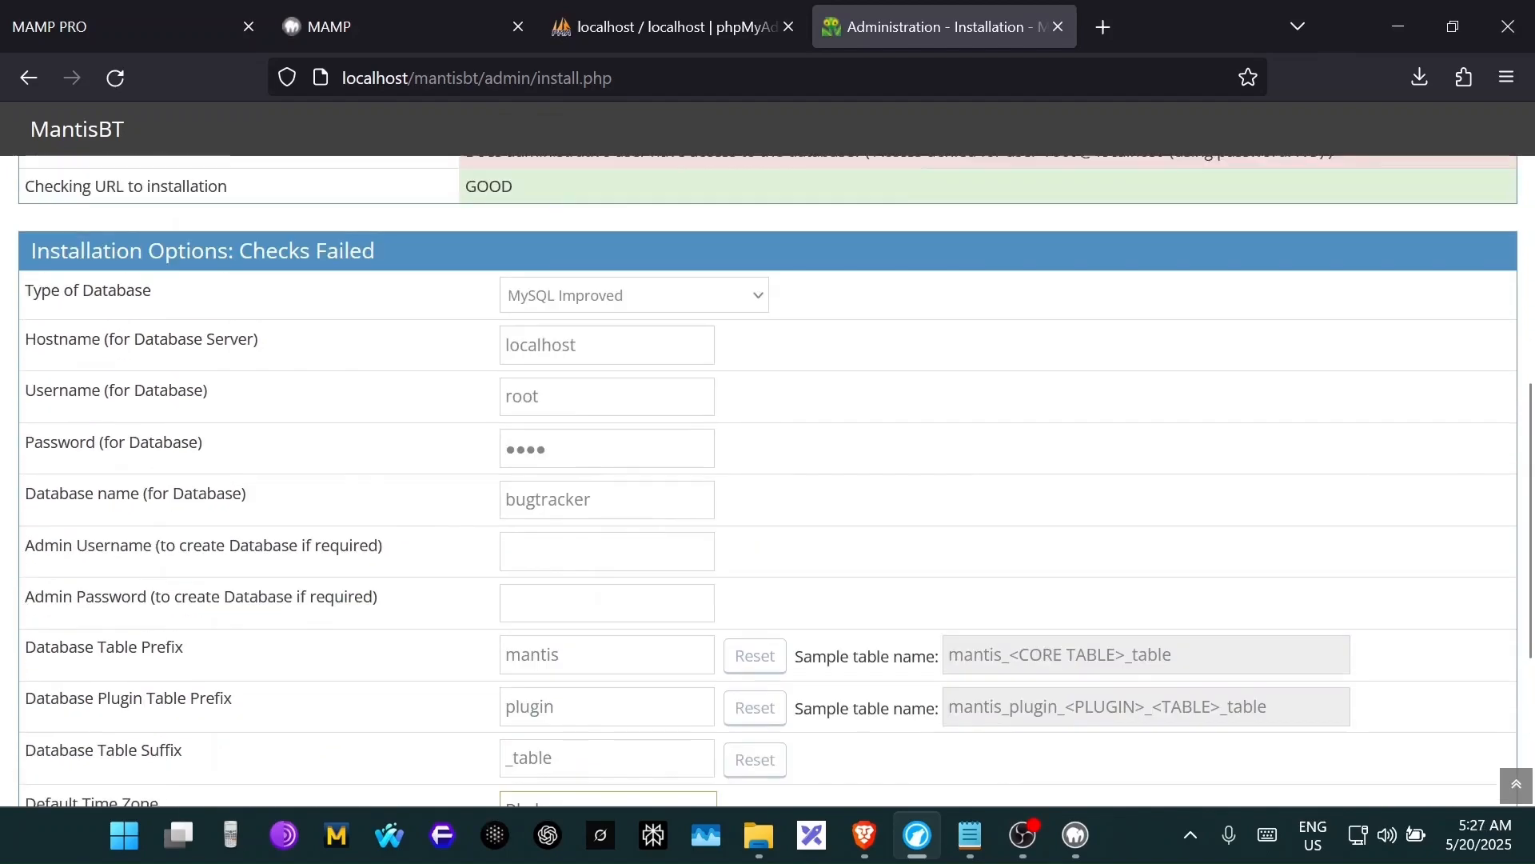
- Retry the database installation with blank admin username and password
left_click(605, 552)
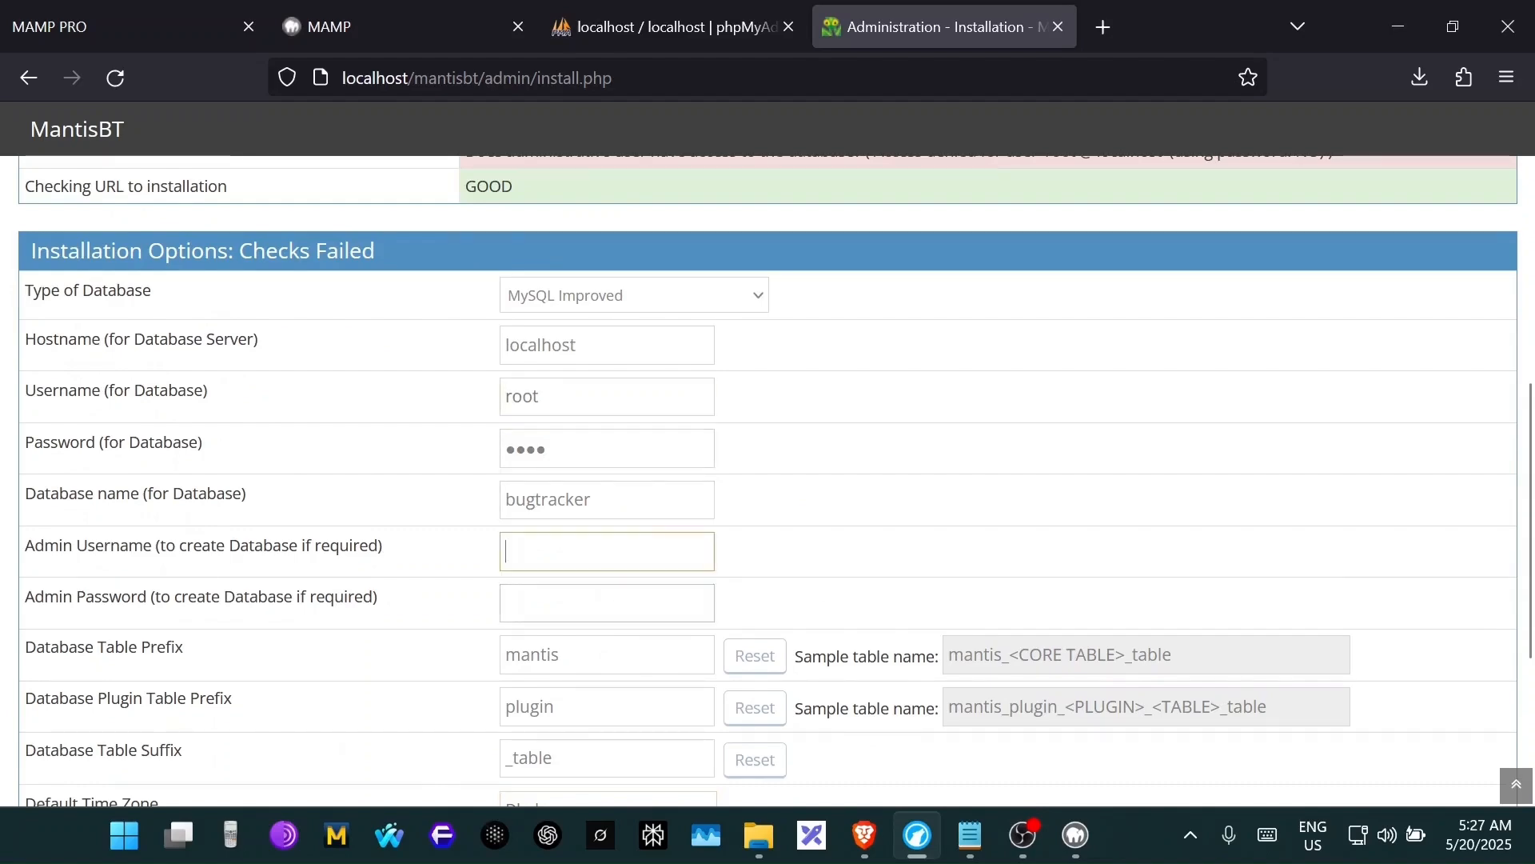
key("Tab")
scroll(640, 560, "down", 4)
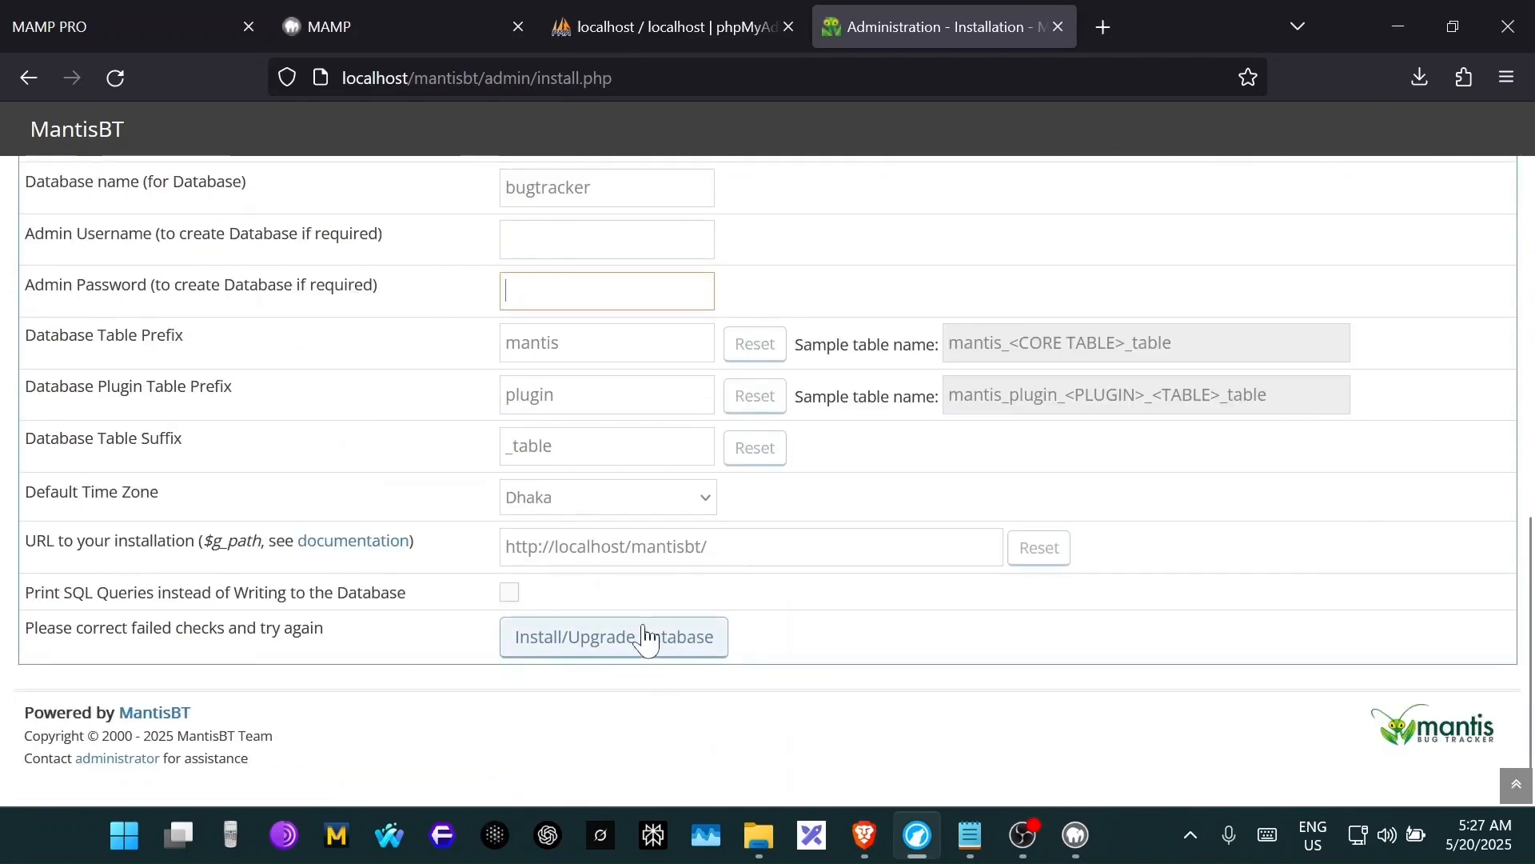
left_click(645, 639)
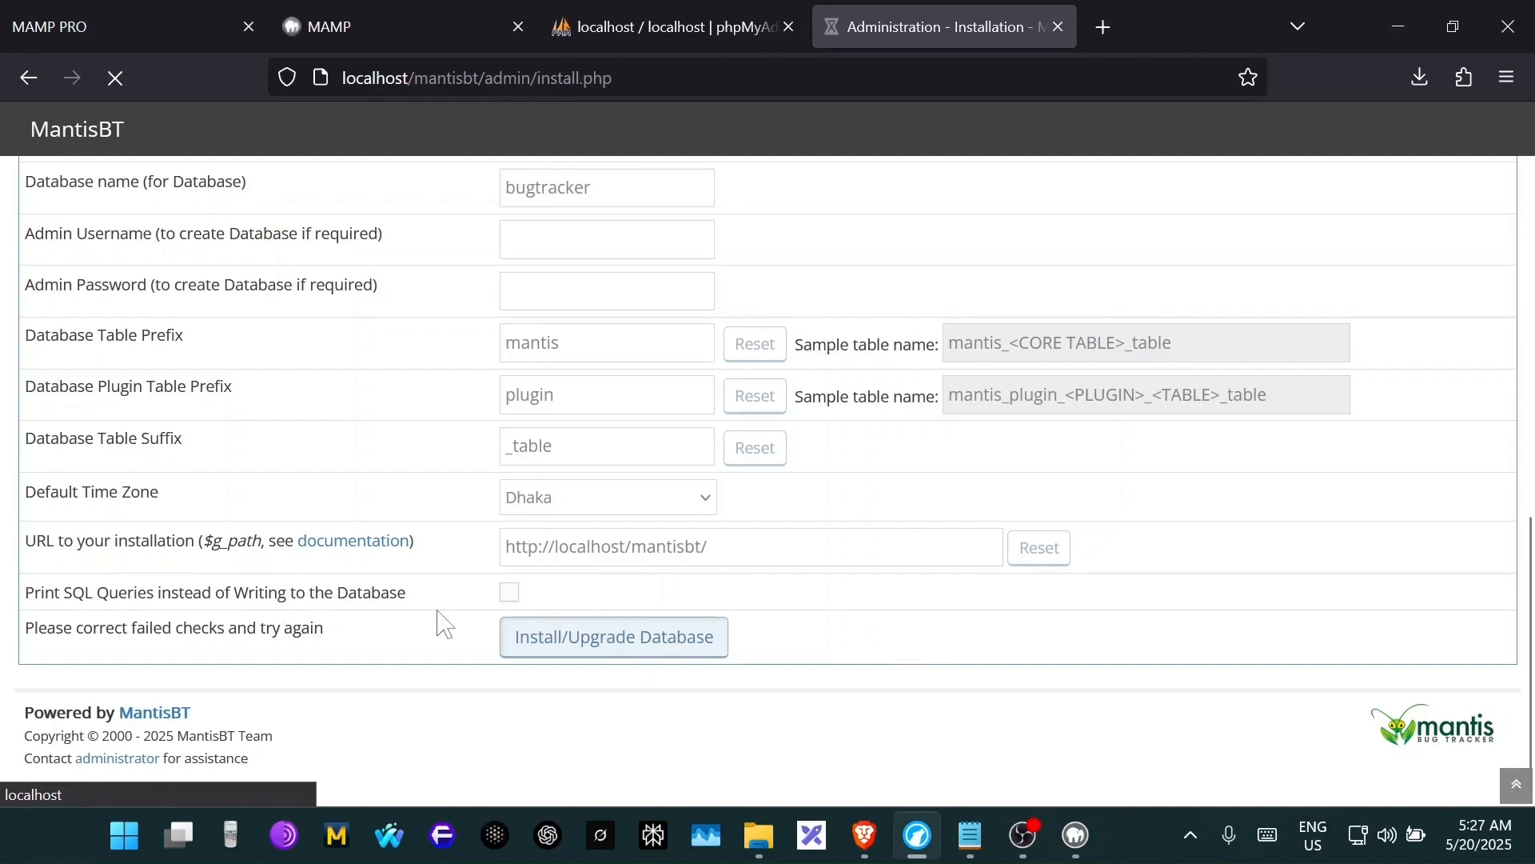
- Delete the database password and rerun the install so bugtracker schema steps report GOOD
scroll(613, 565, "up", 9)
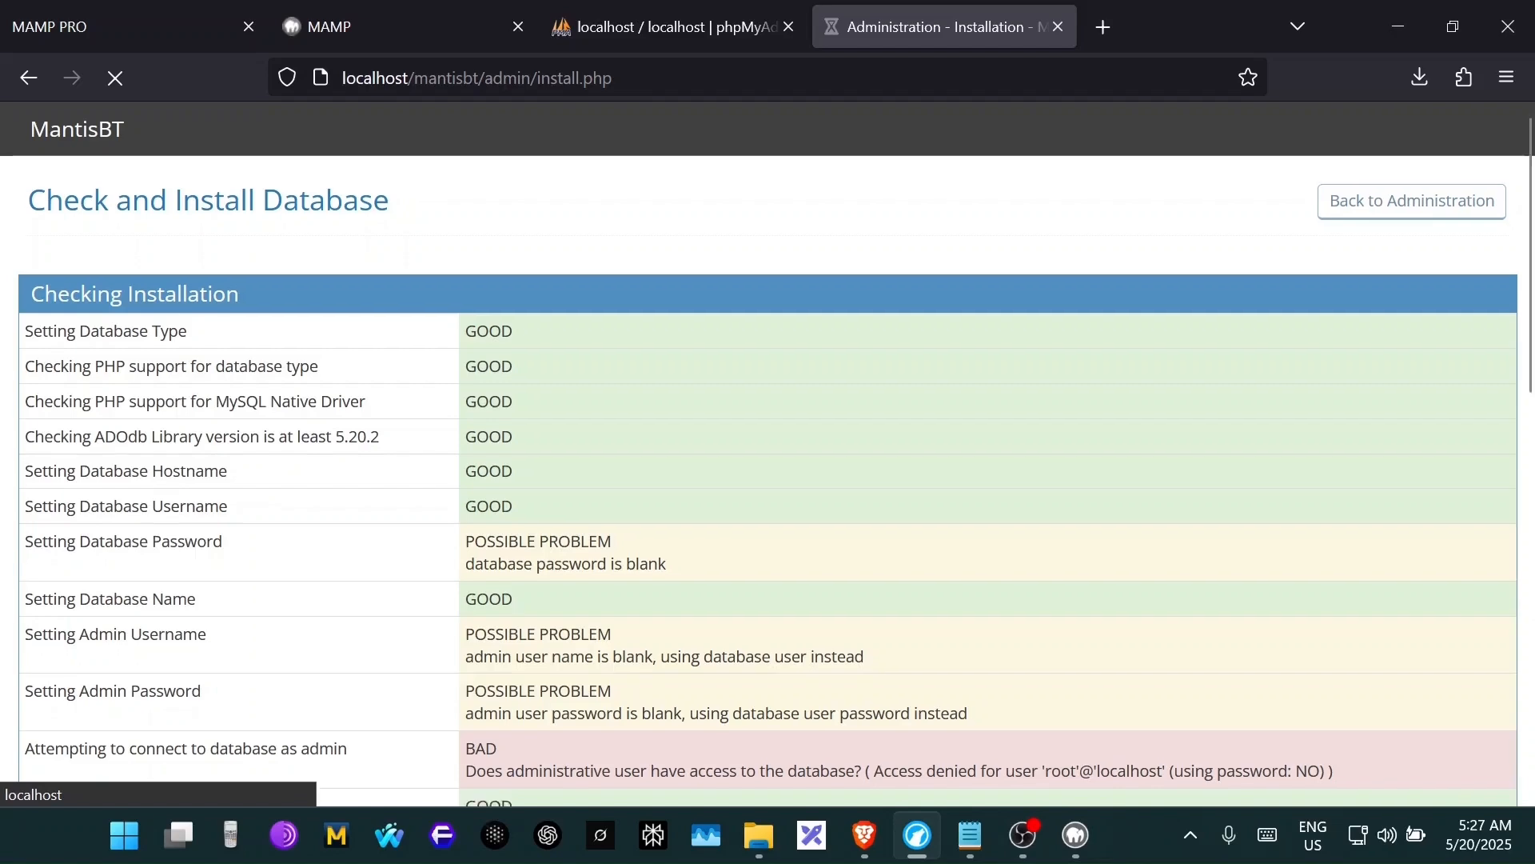
scroll(768, 472, "down", 10)
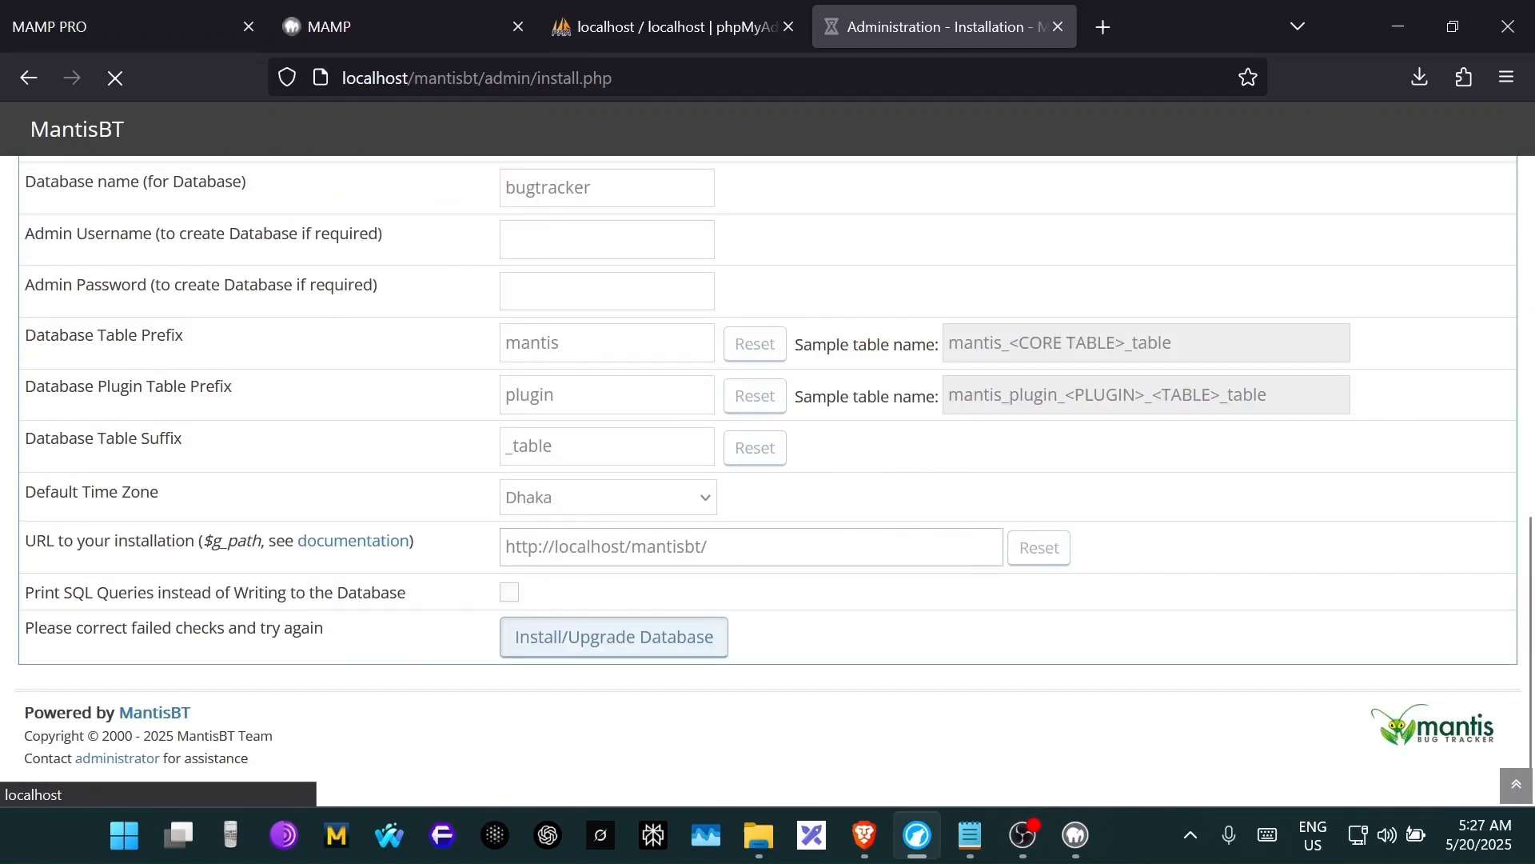
scroll(613, 564, "up", 6)
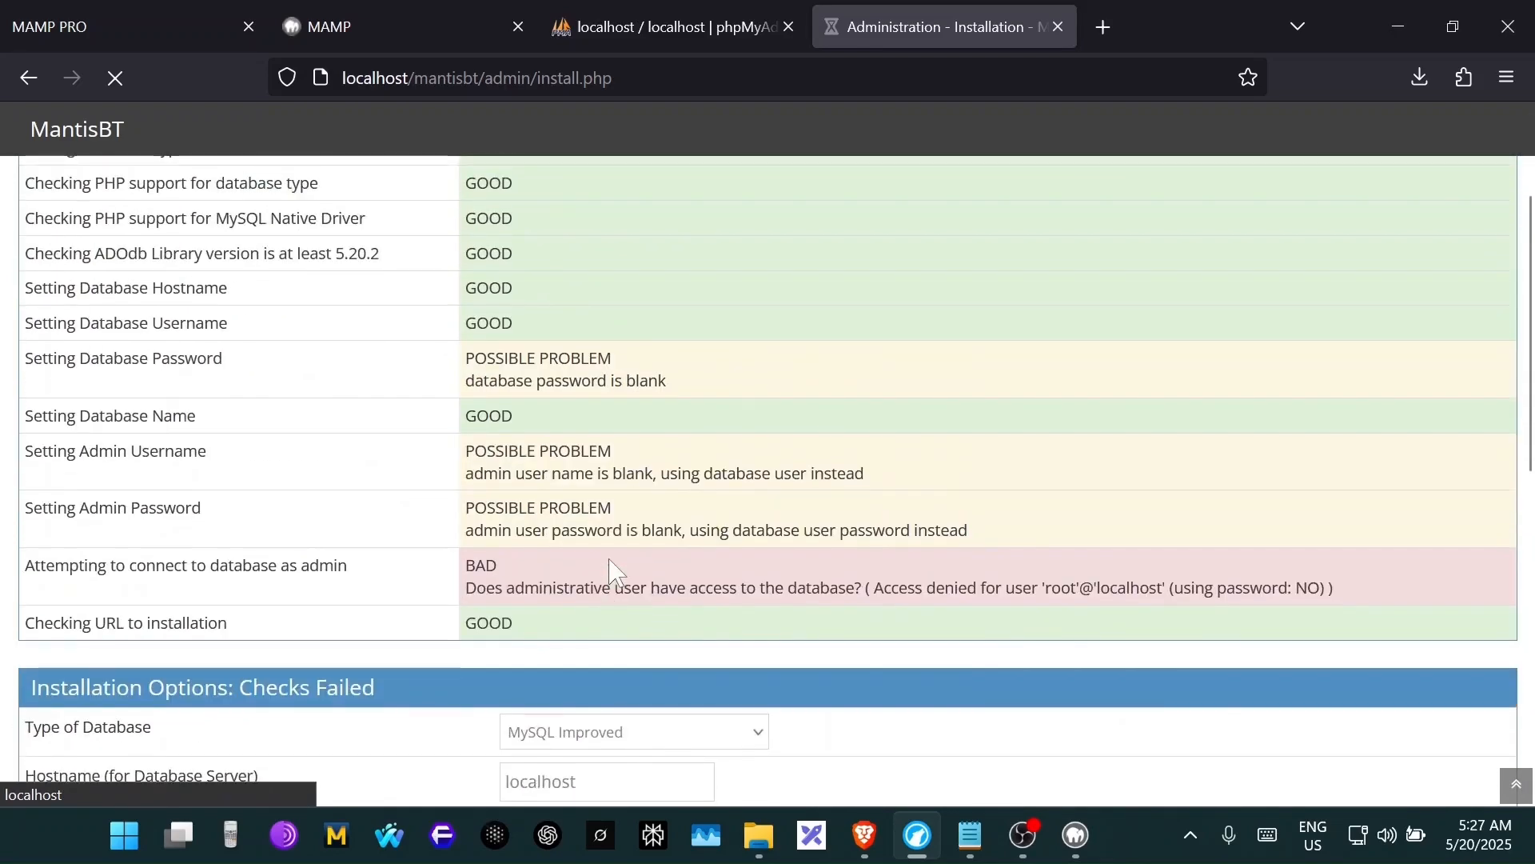
scroll(612, 570, "down", 6)
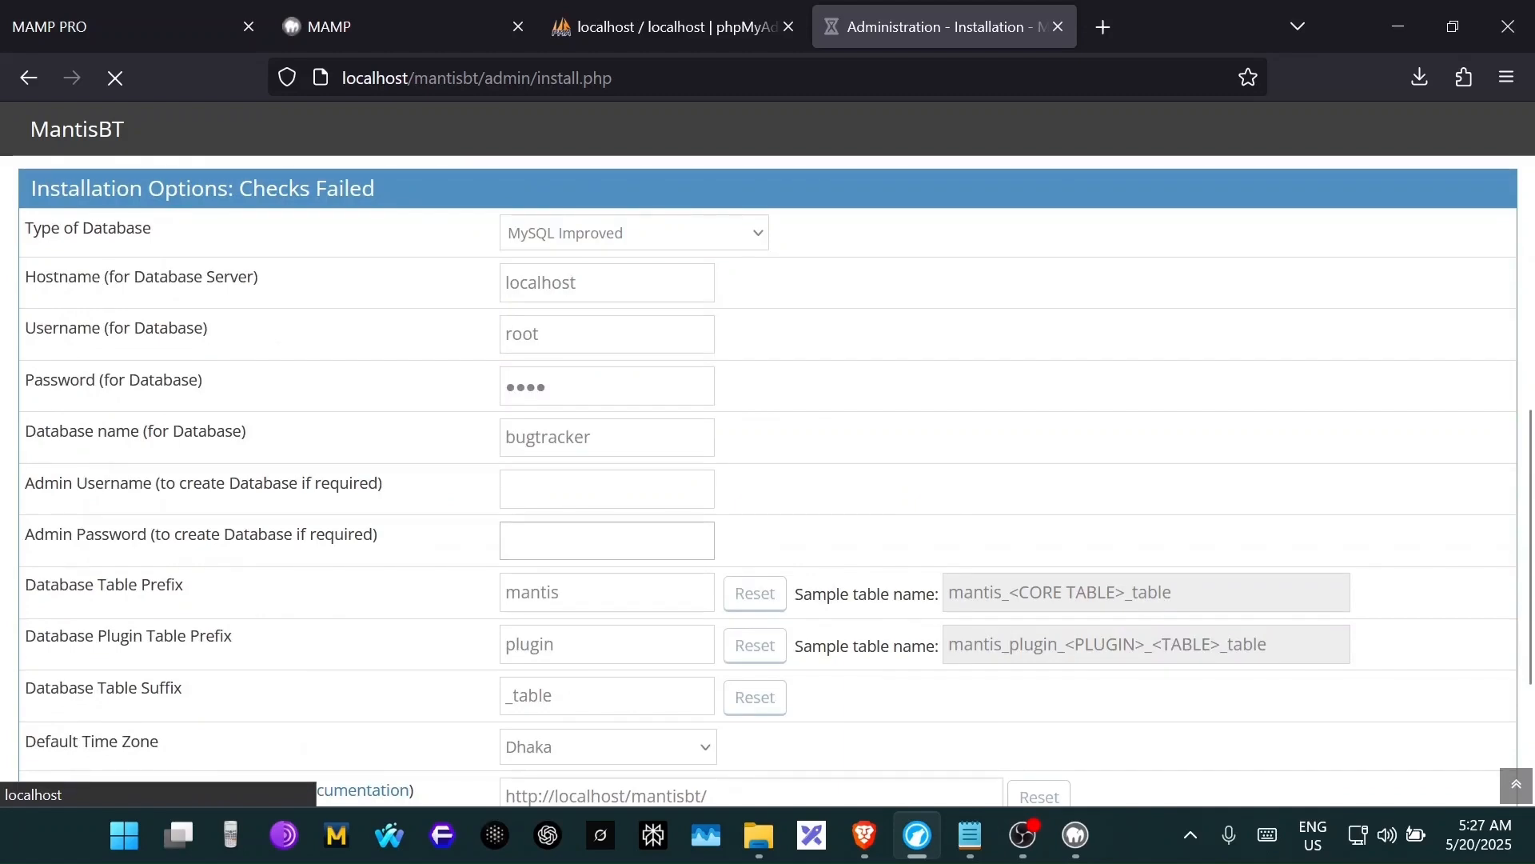
double_click(593, 387)
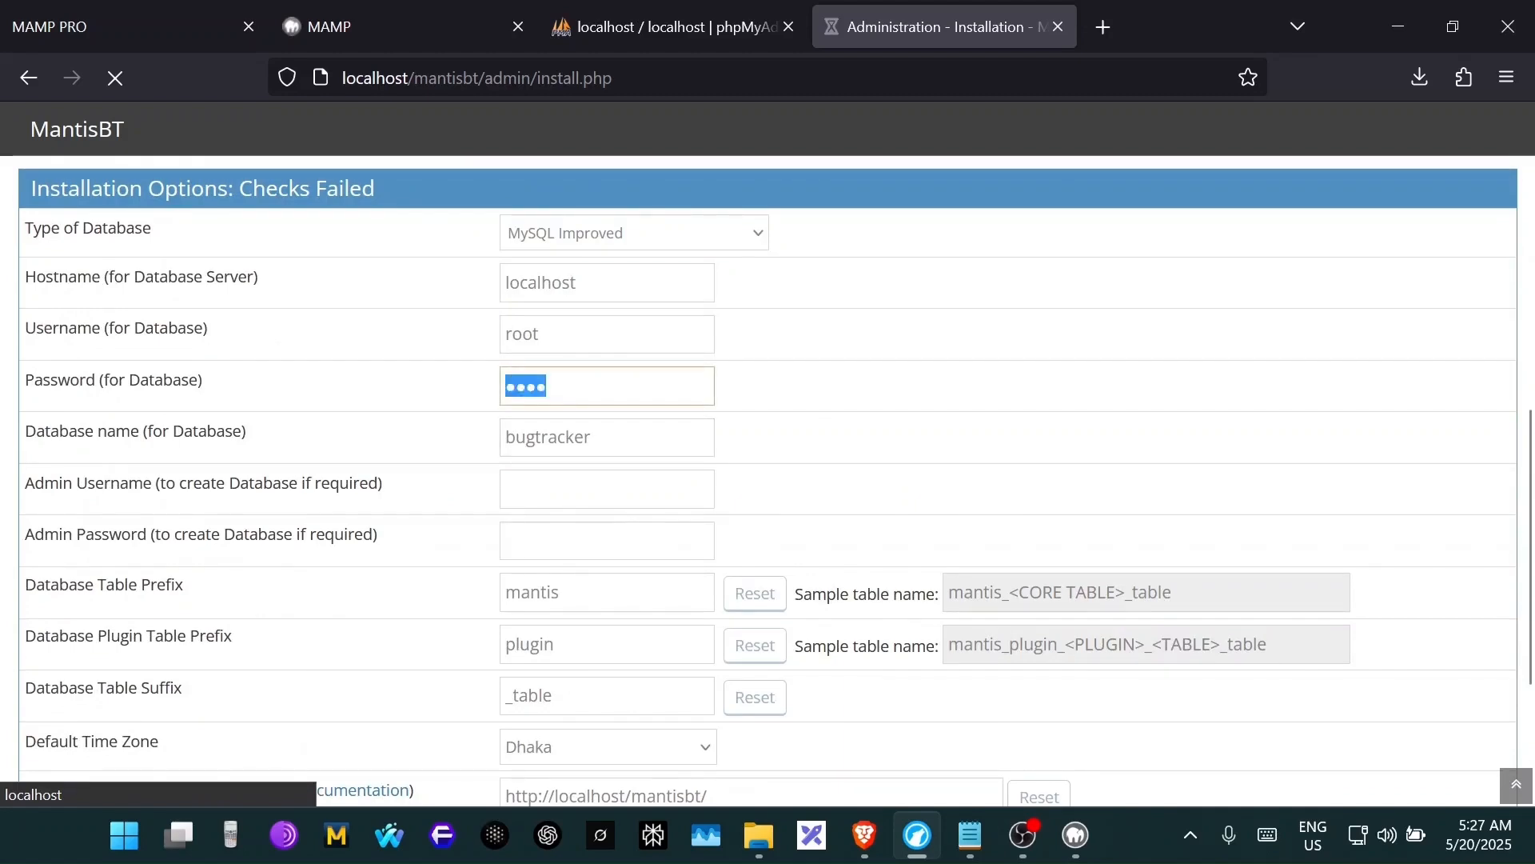
key("BackSpace")
scroll(637, 507, "down", 3)
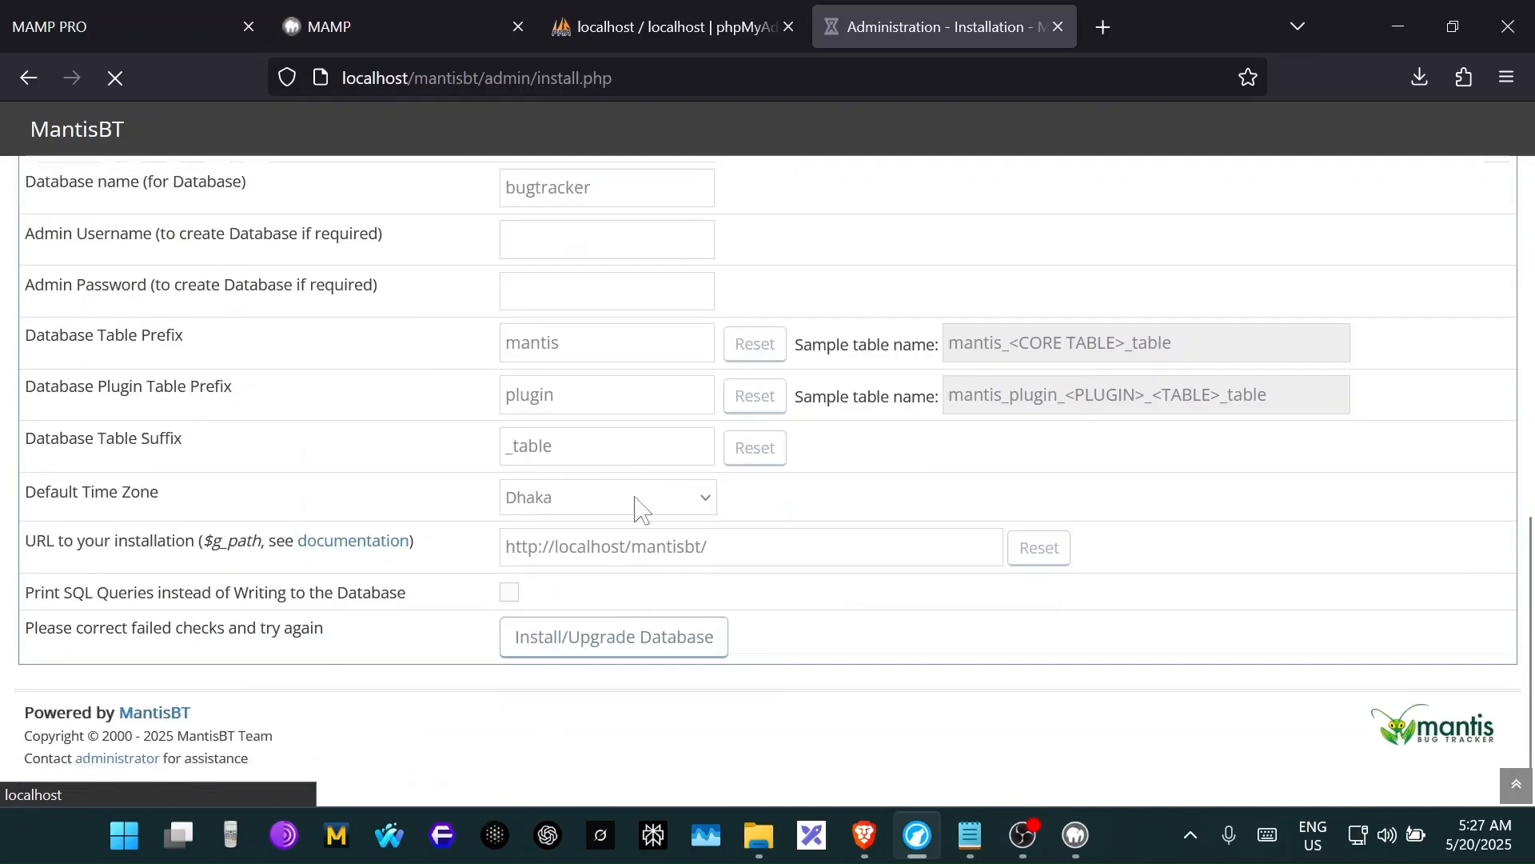
left_click(660, 632)
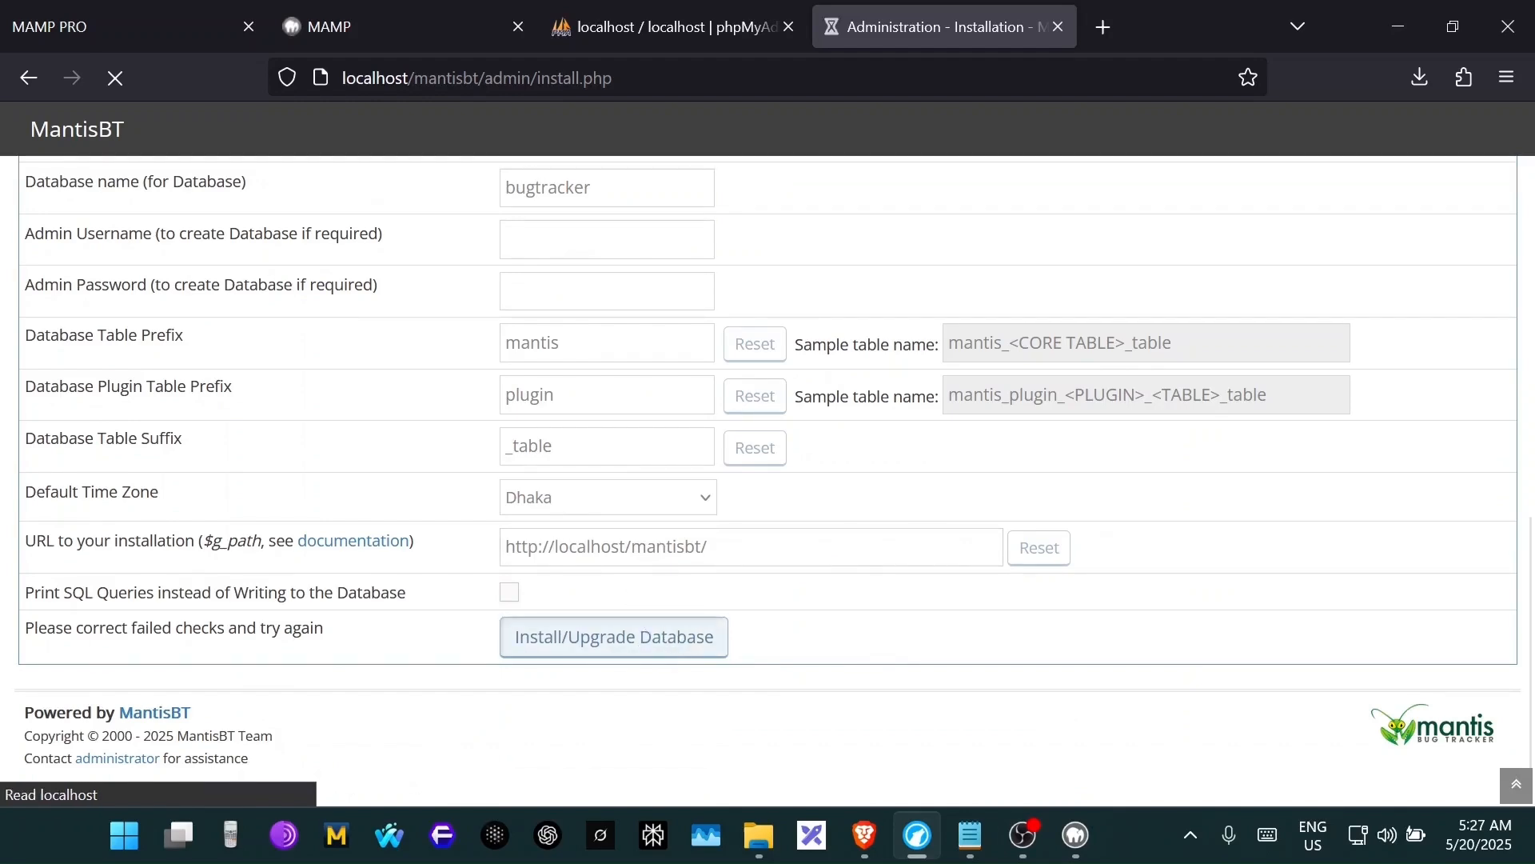
scroll(900, 582, "down", 6)
scroll(899, 583, "down", 6)
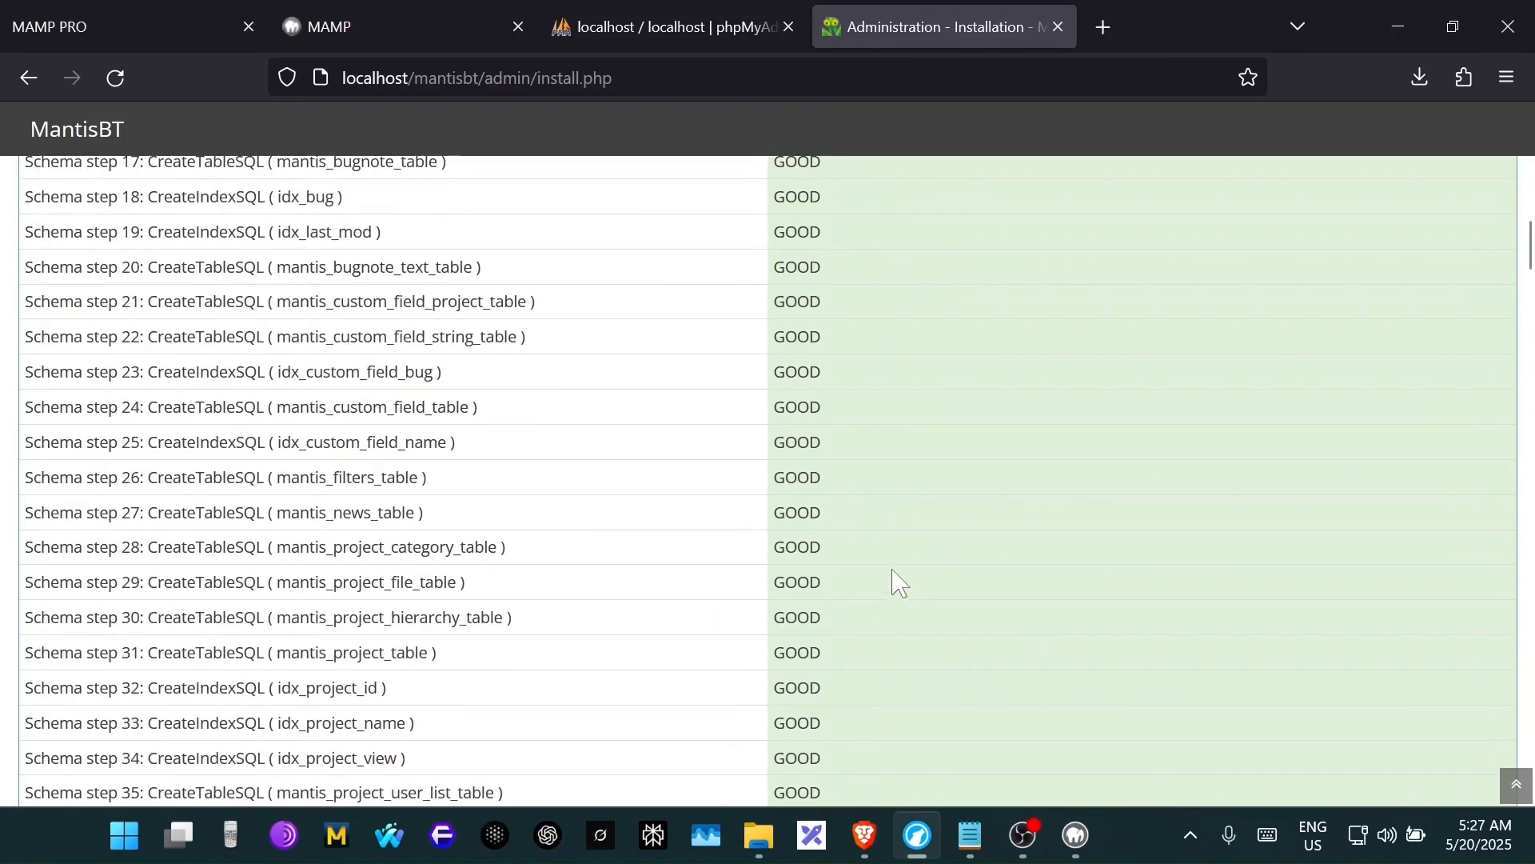
scroll(895, 579, "up", 12)
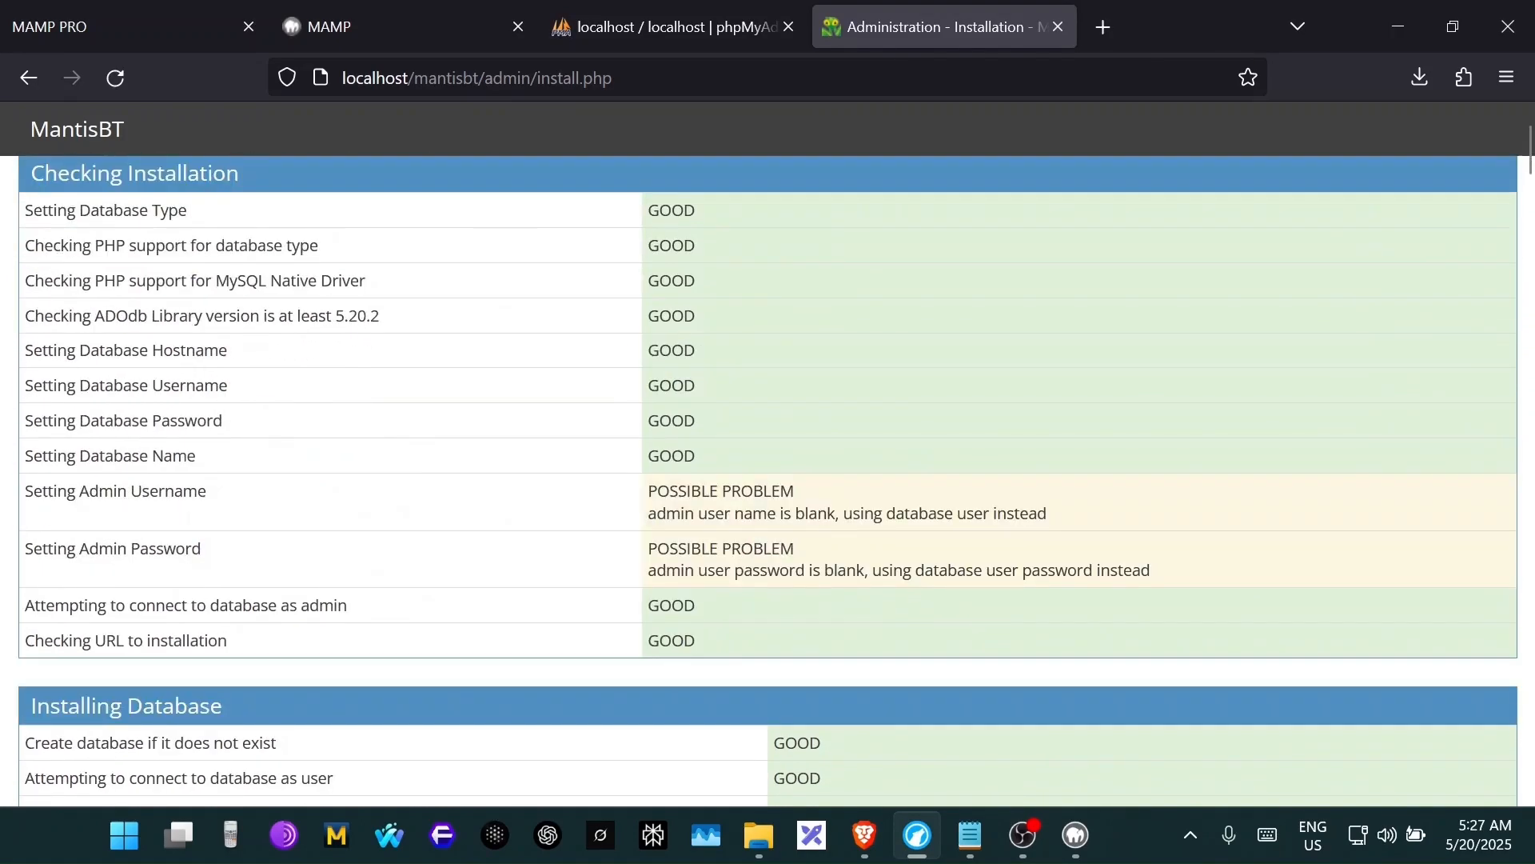
scroll(895, 583, "up", 3)
scroll(895, 583, "down", 20)
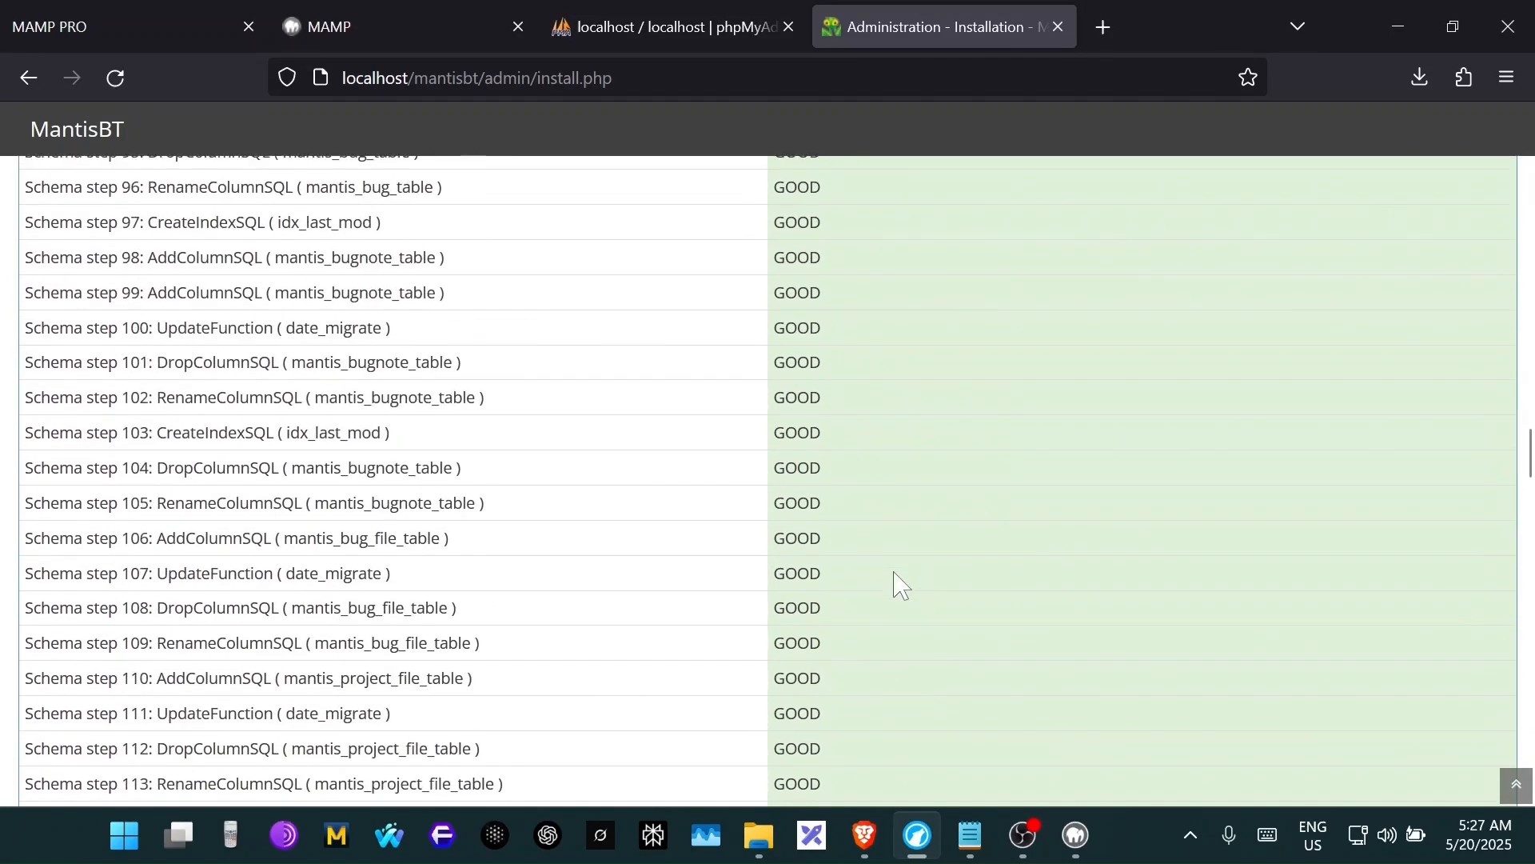
scroll(897, 584, "down", 20)
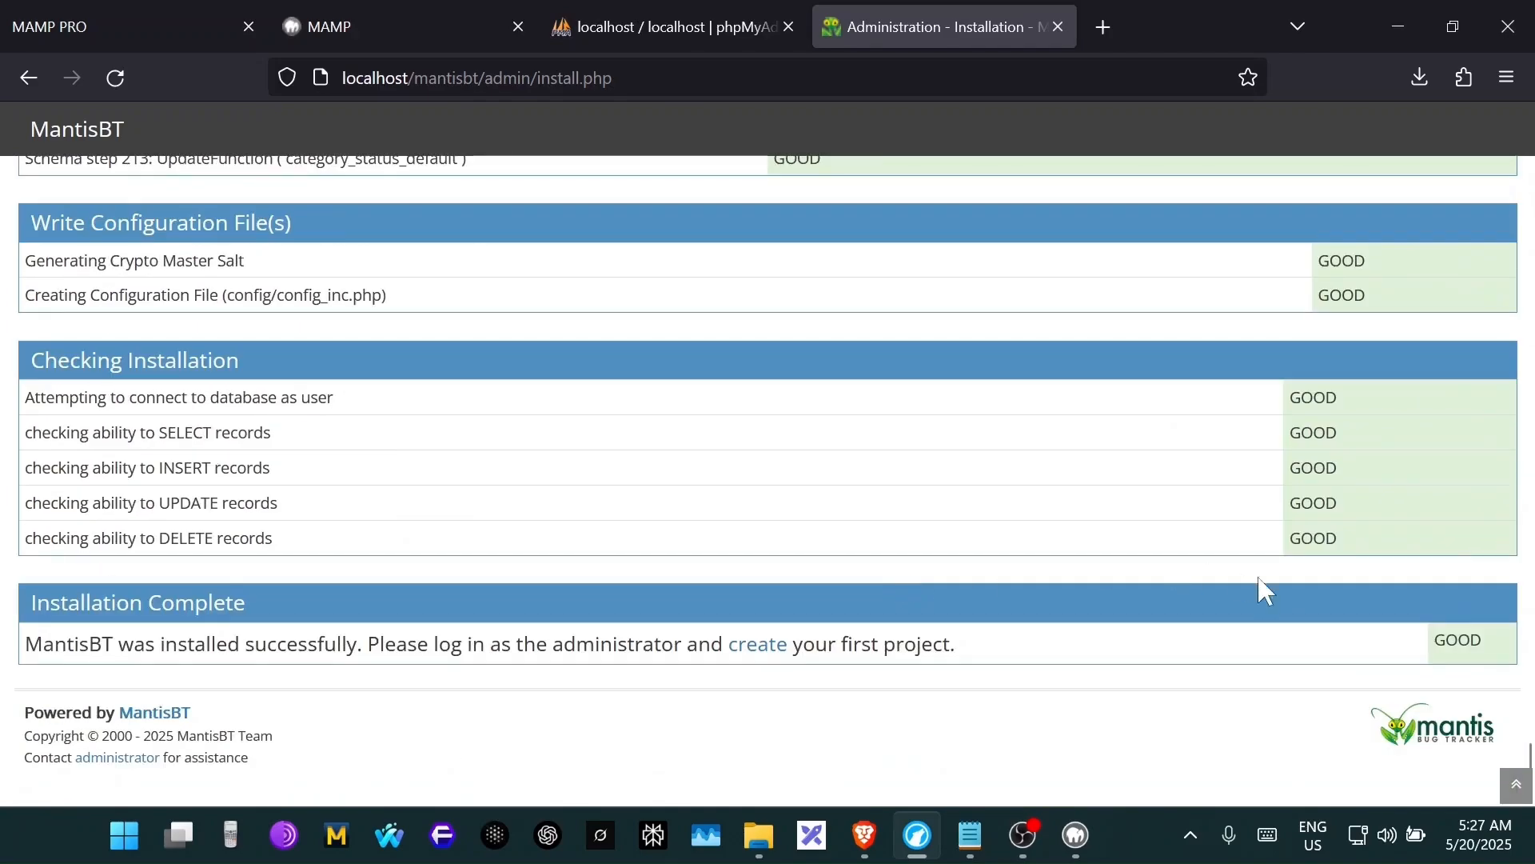
scroll(1389, 614, "up", 20)
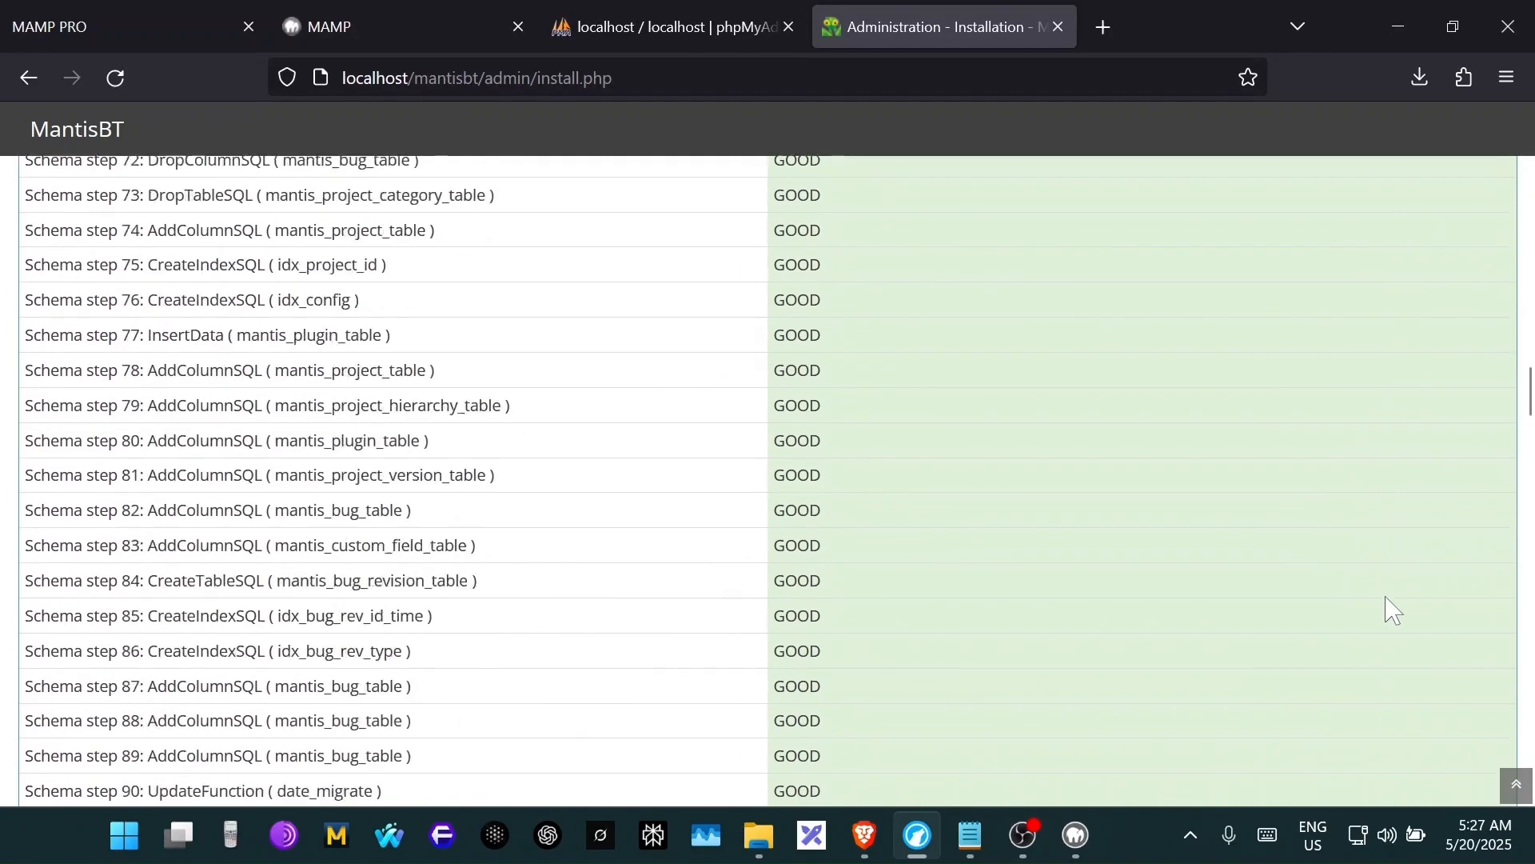
scroll(1392, 610, "up", 20)
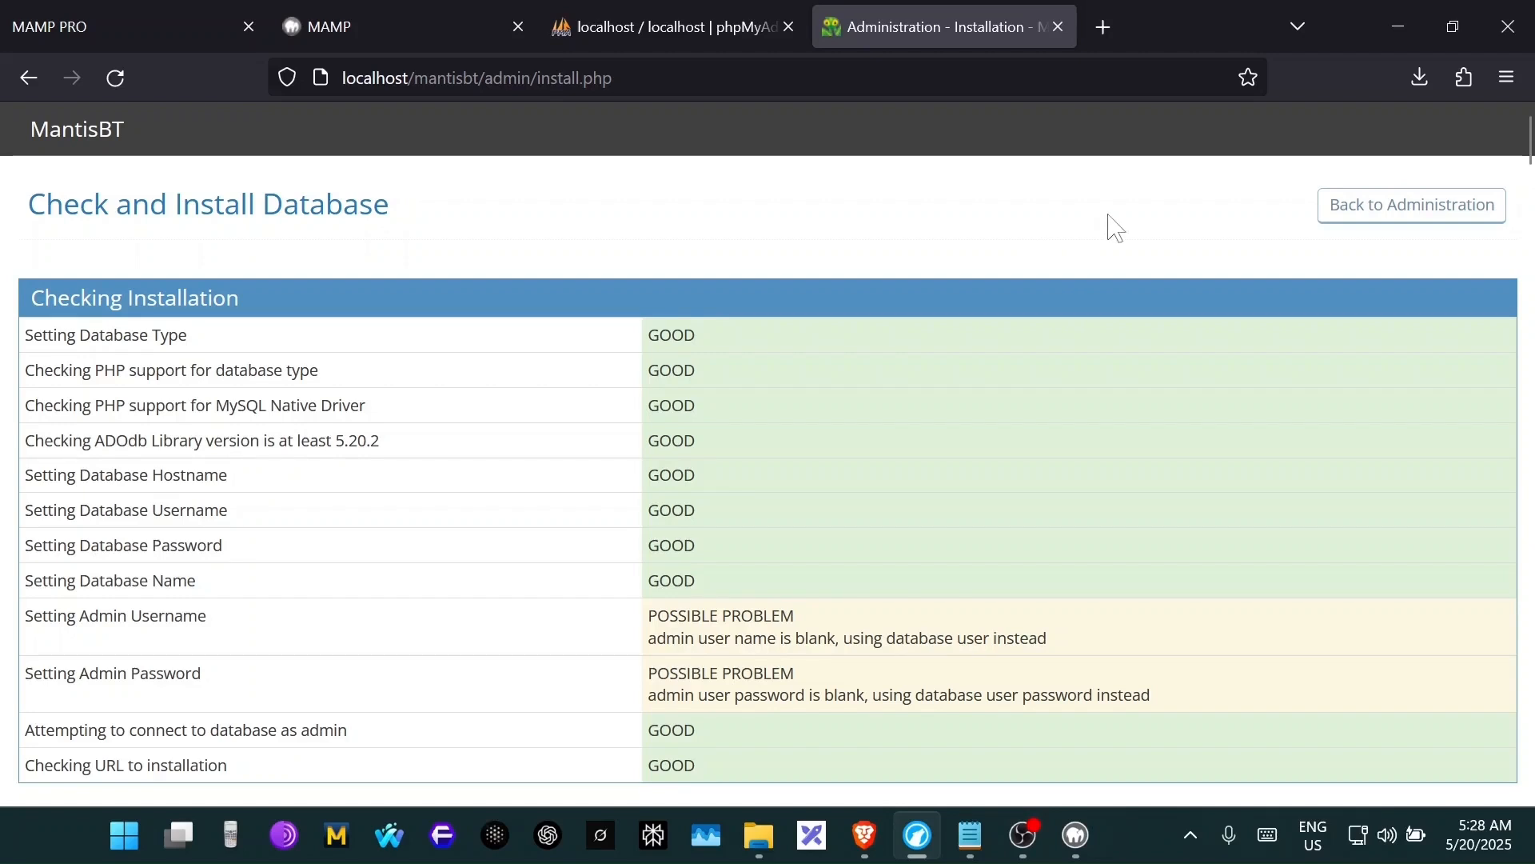
- Return to the administration area and submit 'administrator' as the login username
left_click(1351, 210)
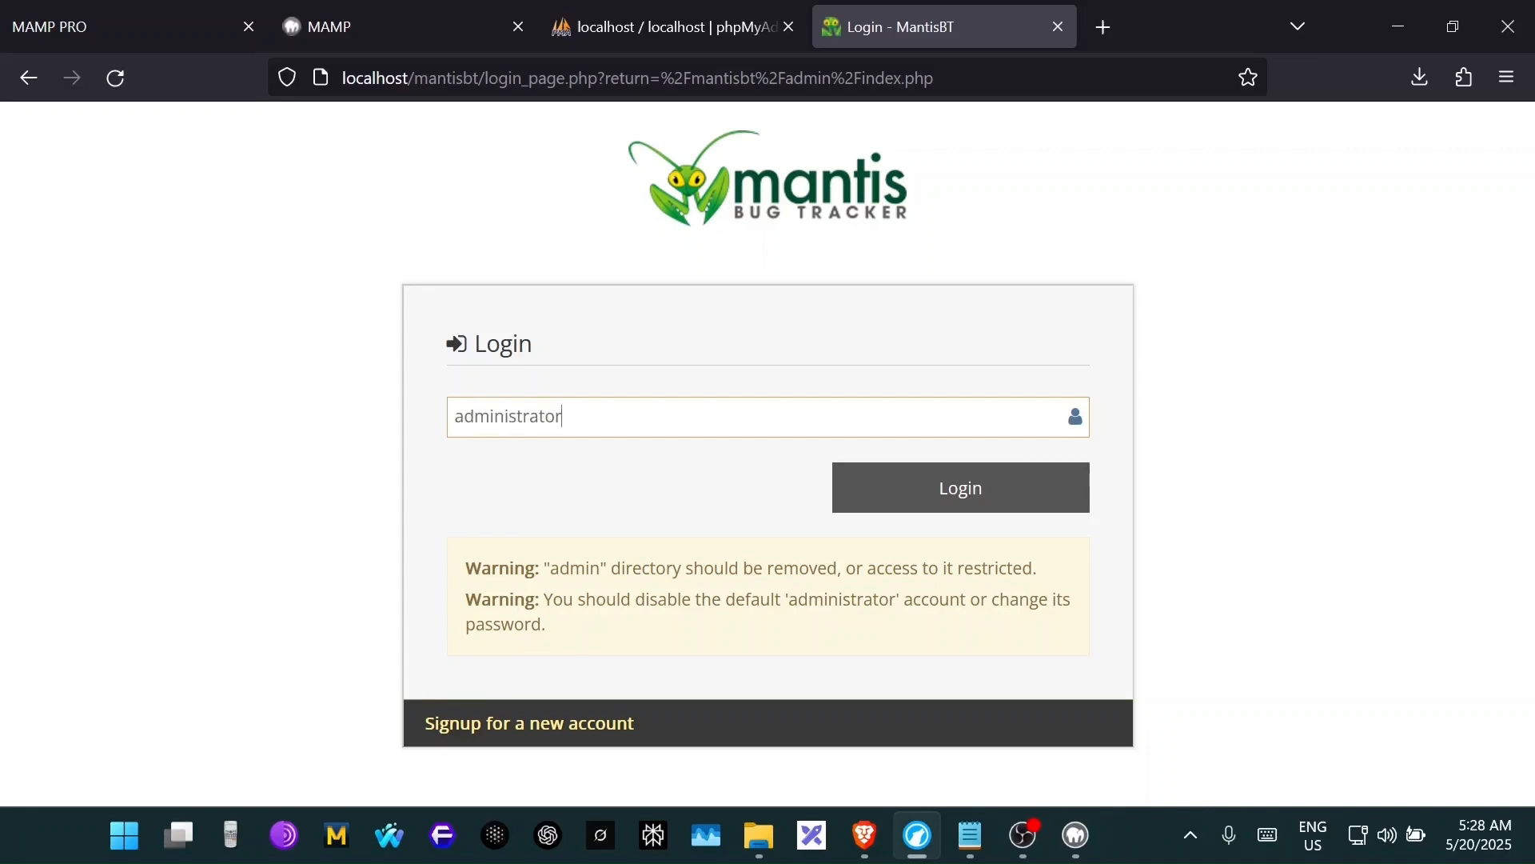
key("shift+Left")
key("shift+Left")
key("shift+Left")
key("shift+Left")
key("shift+Left")
key("shift+Left")
key("shift+Left")
key("shift+Left")
key("shift+Left")
key("shift+Left")
key("shift+Left")
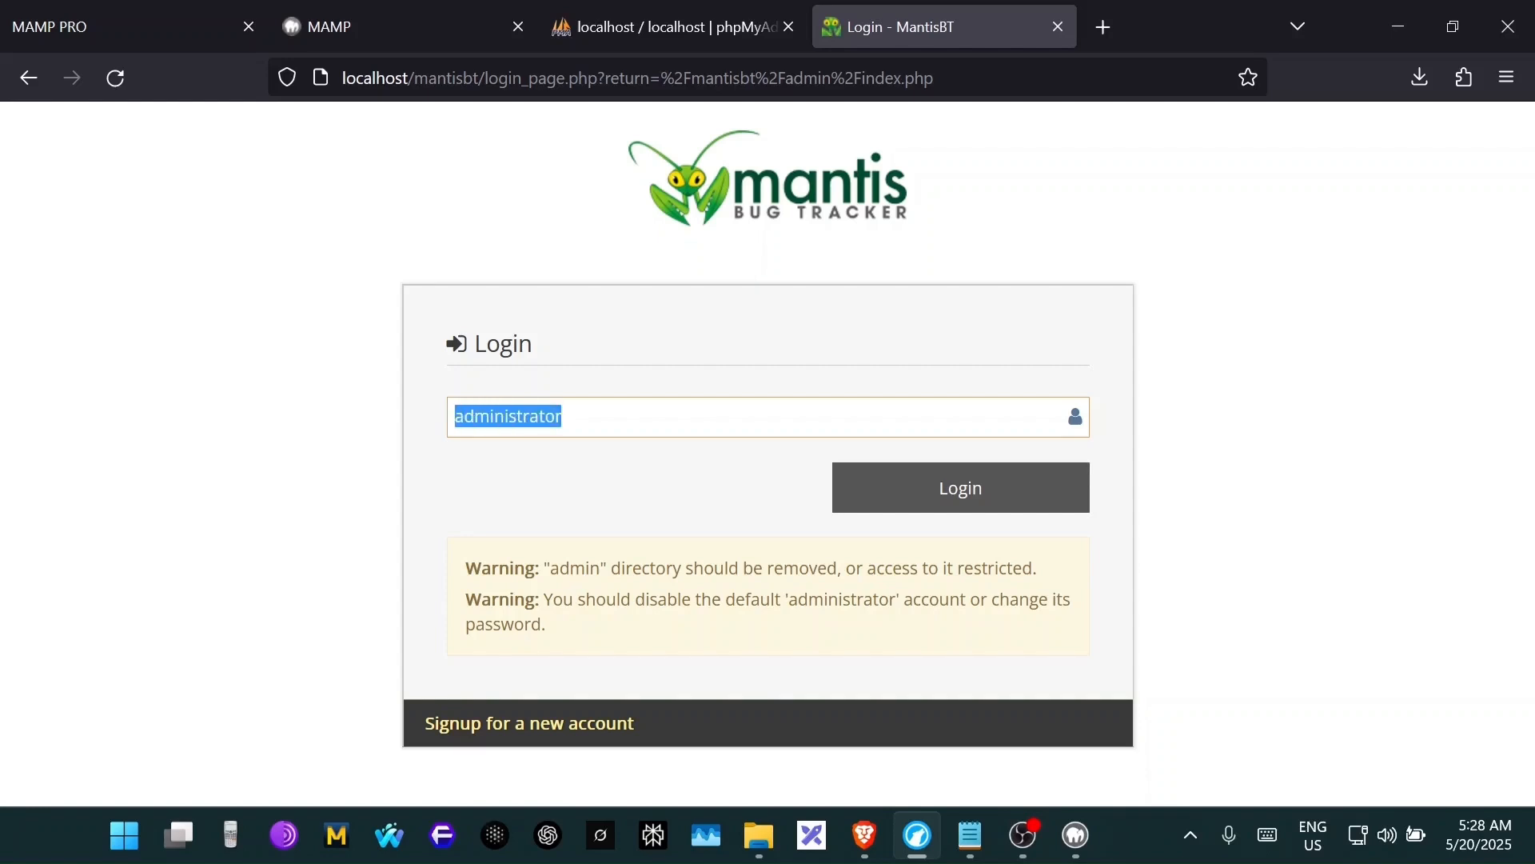
key("Right")
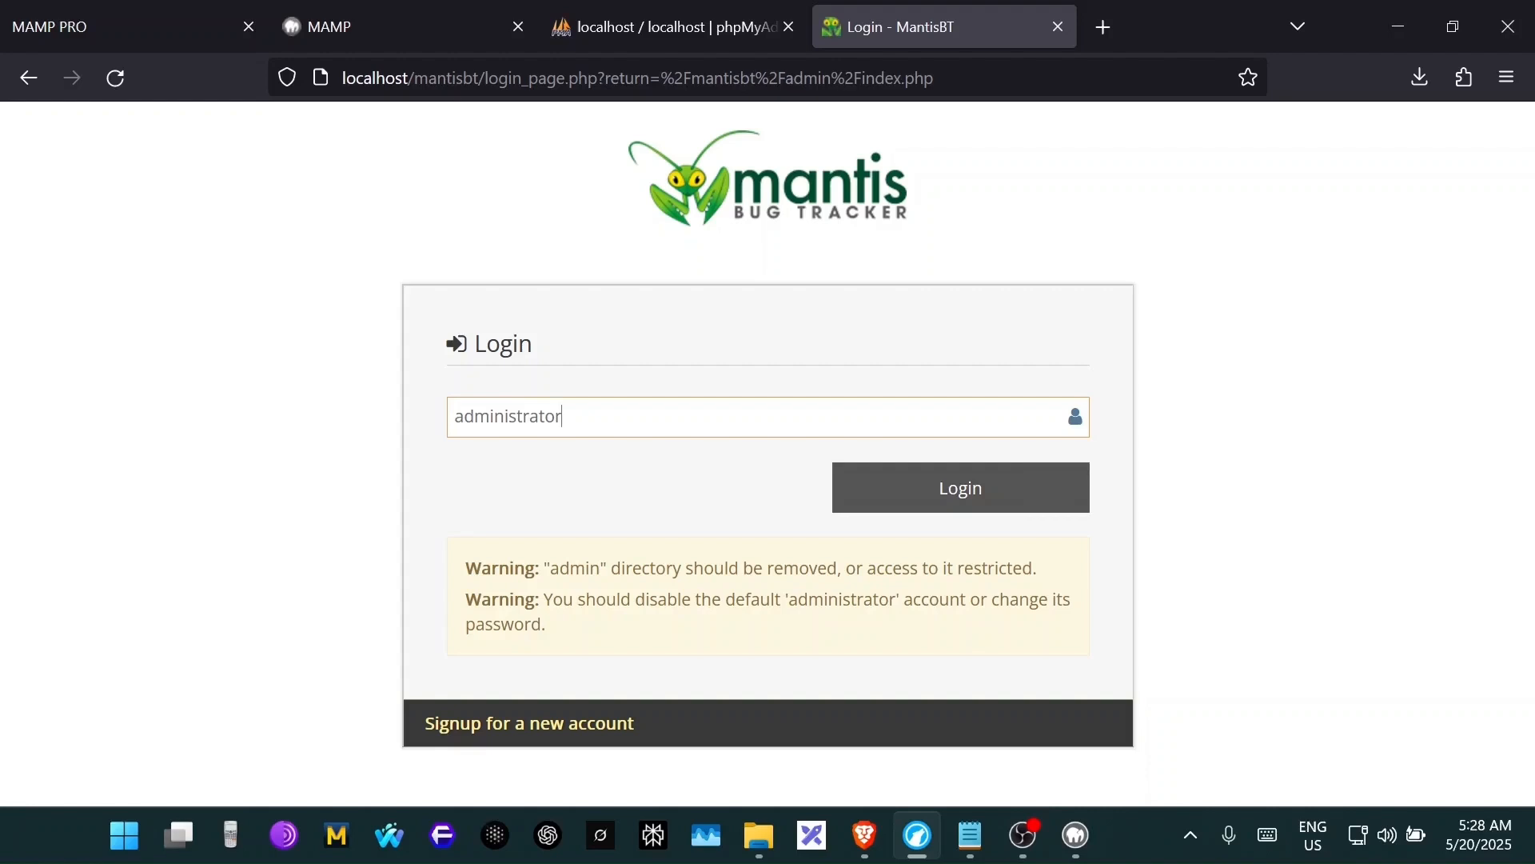
left_click(856, 496)
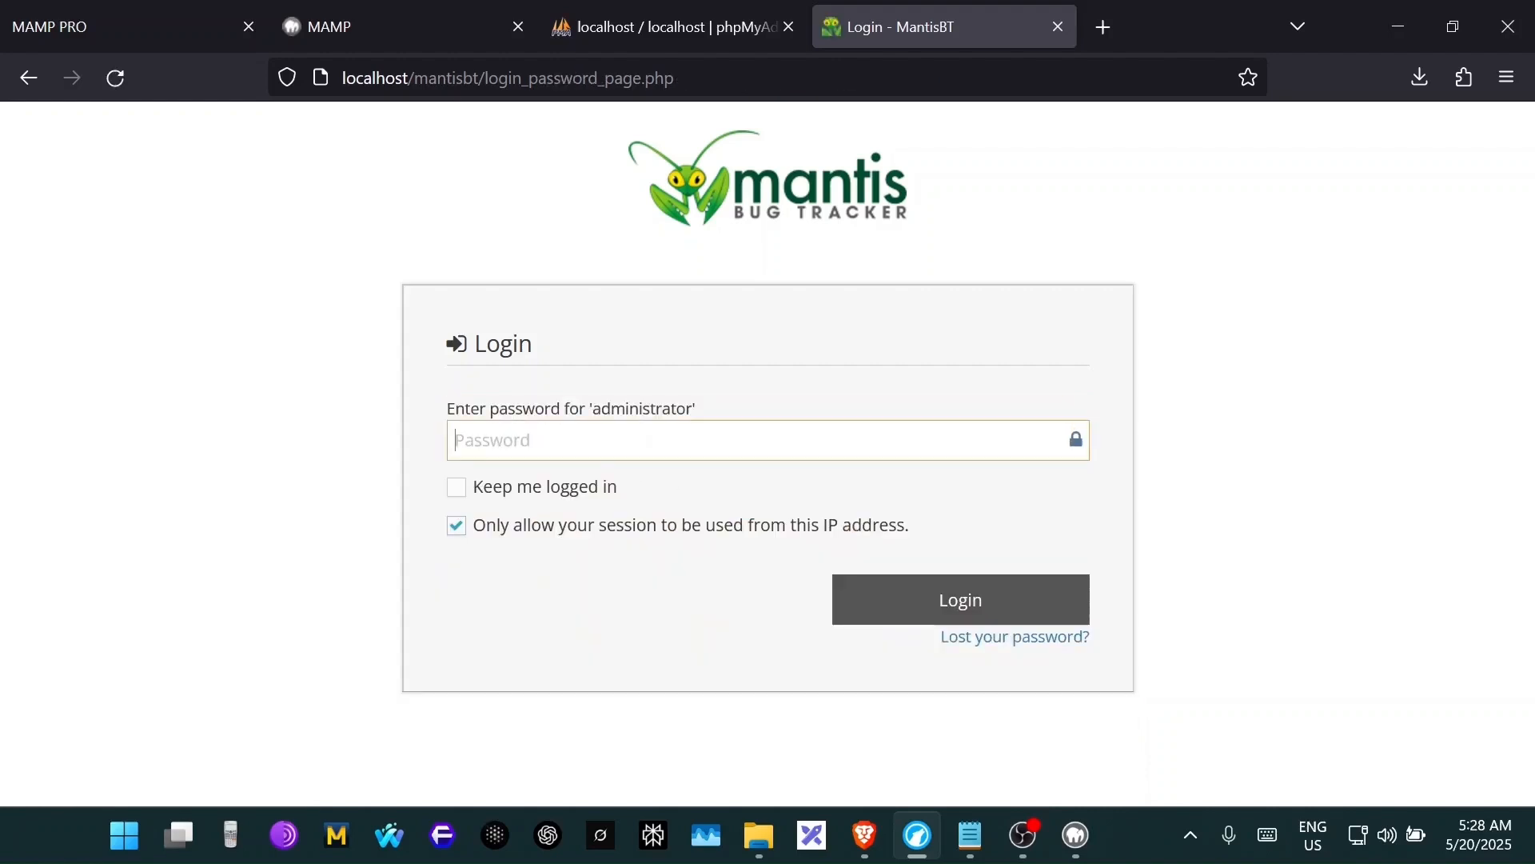
- Leave the password blank, untick the IP-restricted session option, and log in
type("r")
key("BackSpace")
key("BackSpace")
key("BackSpace")
key("BackSpace")
left_click(457, 530)
left_click(960, 617)
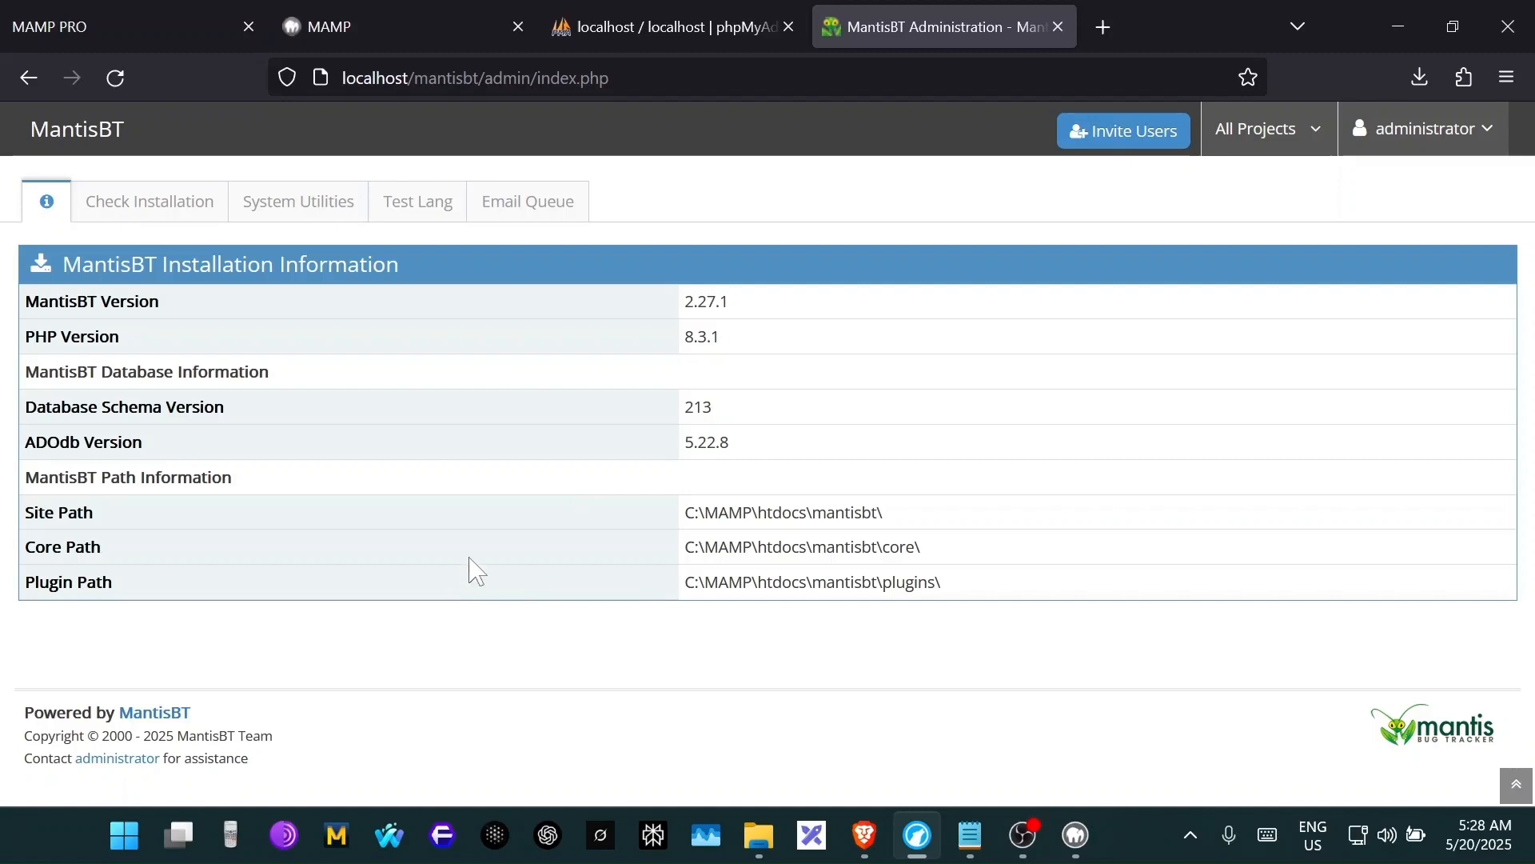
- Review the Check Installation, System Utilities and Email Queue admin pages
left_click(1466, 131)
left_click(1466, 130)
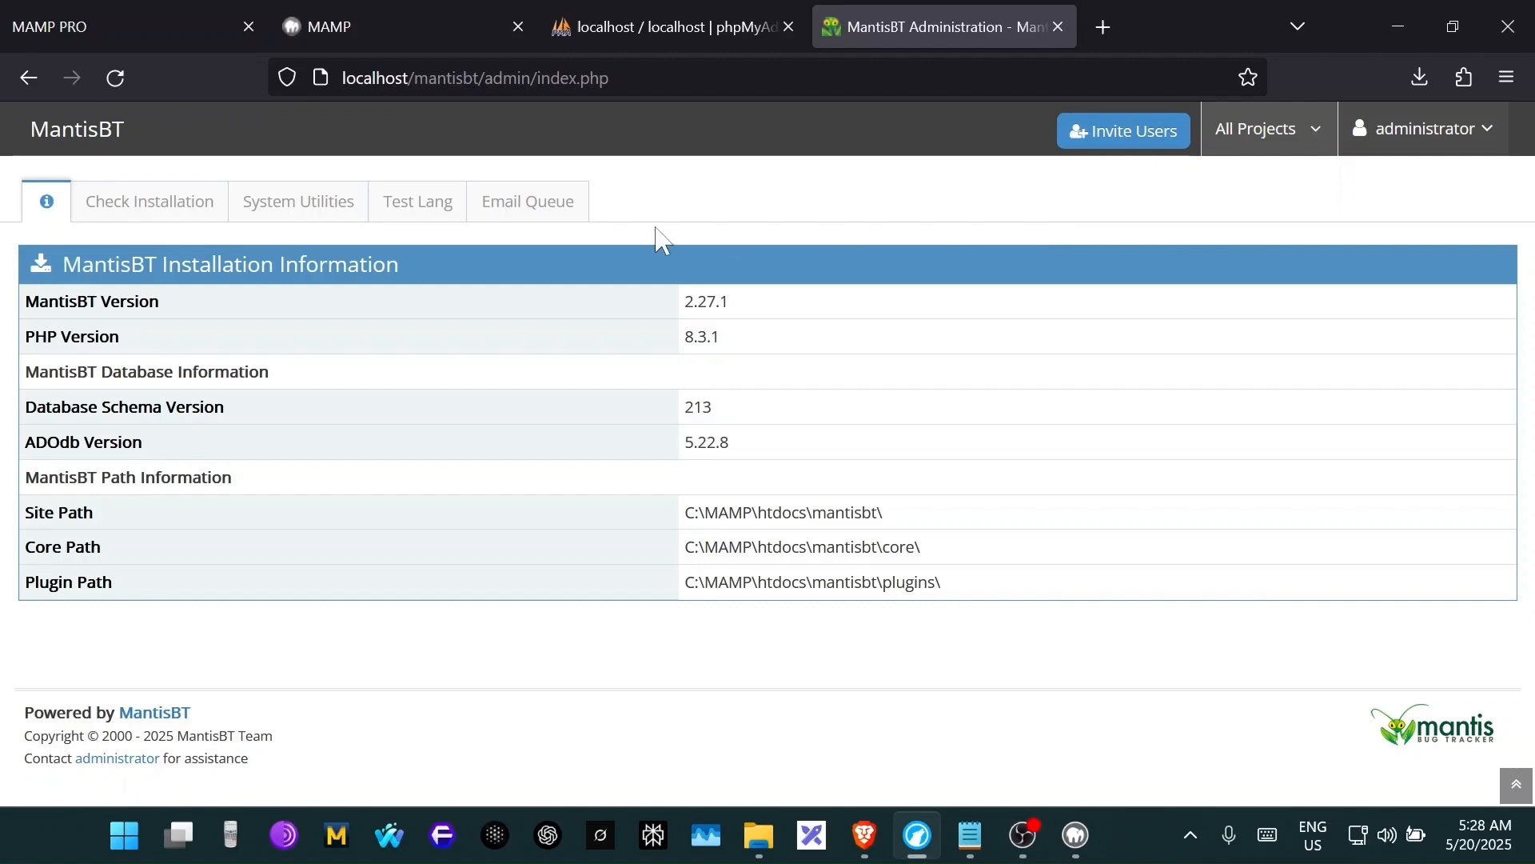
left_click(174, 220)
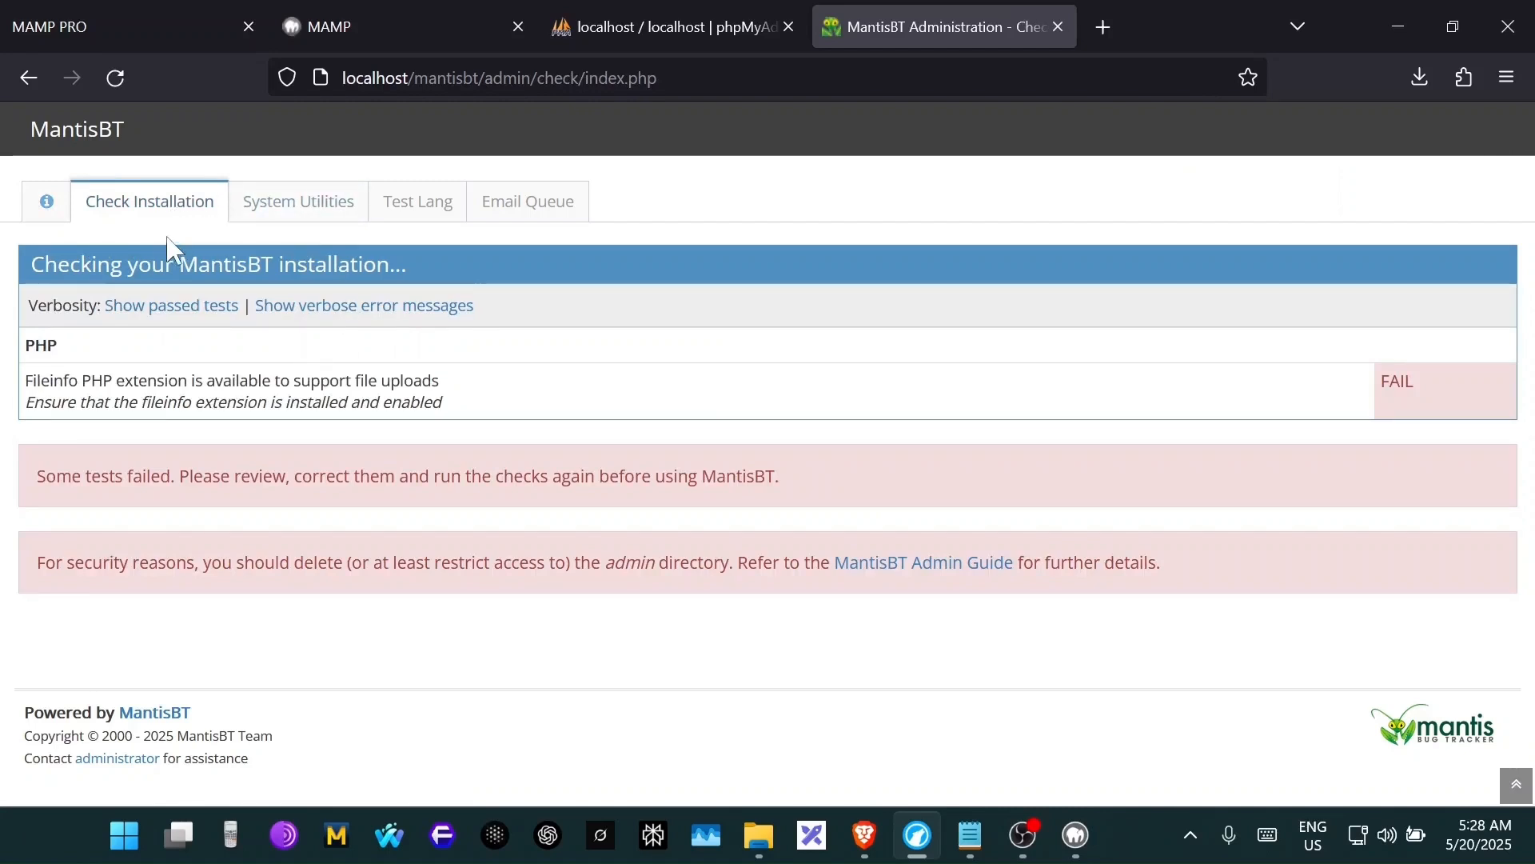
left_click(319, 210)
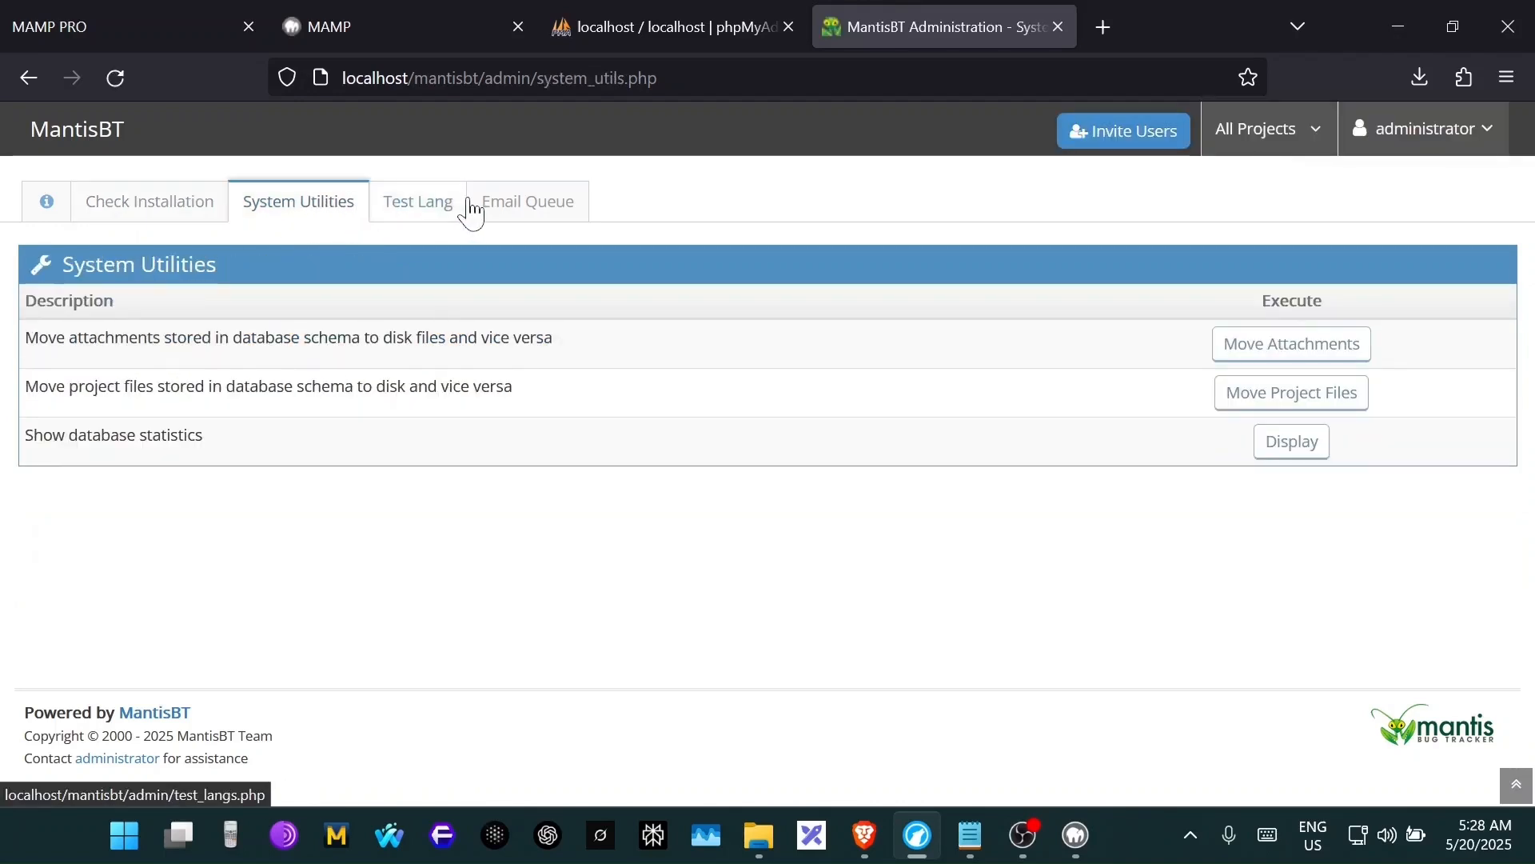
left_click(520, 207)
- Look at the project and account dropdowns, then close the MantisBT administration tab
left_click(1293, 122)
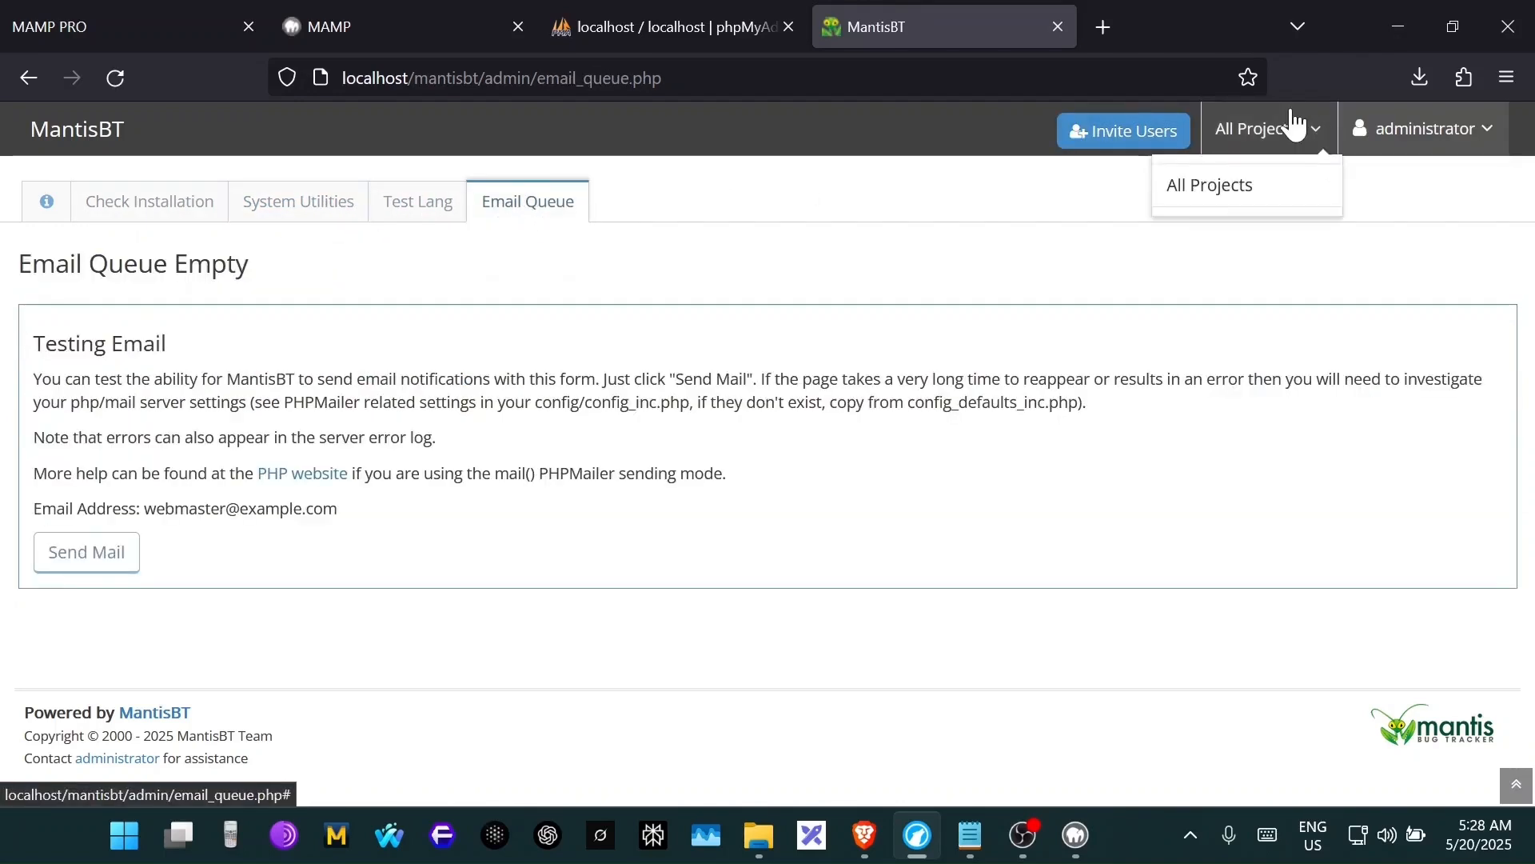
left_click(1397, 137)
left_click(1397, 138)
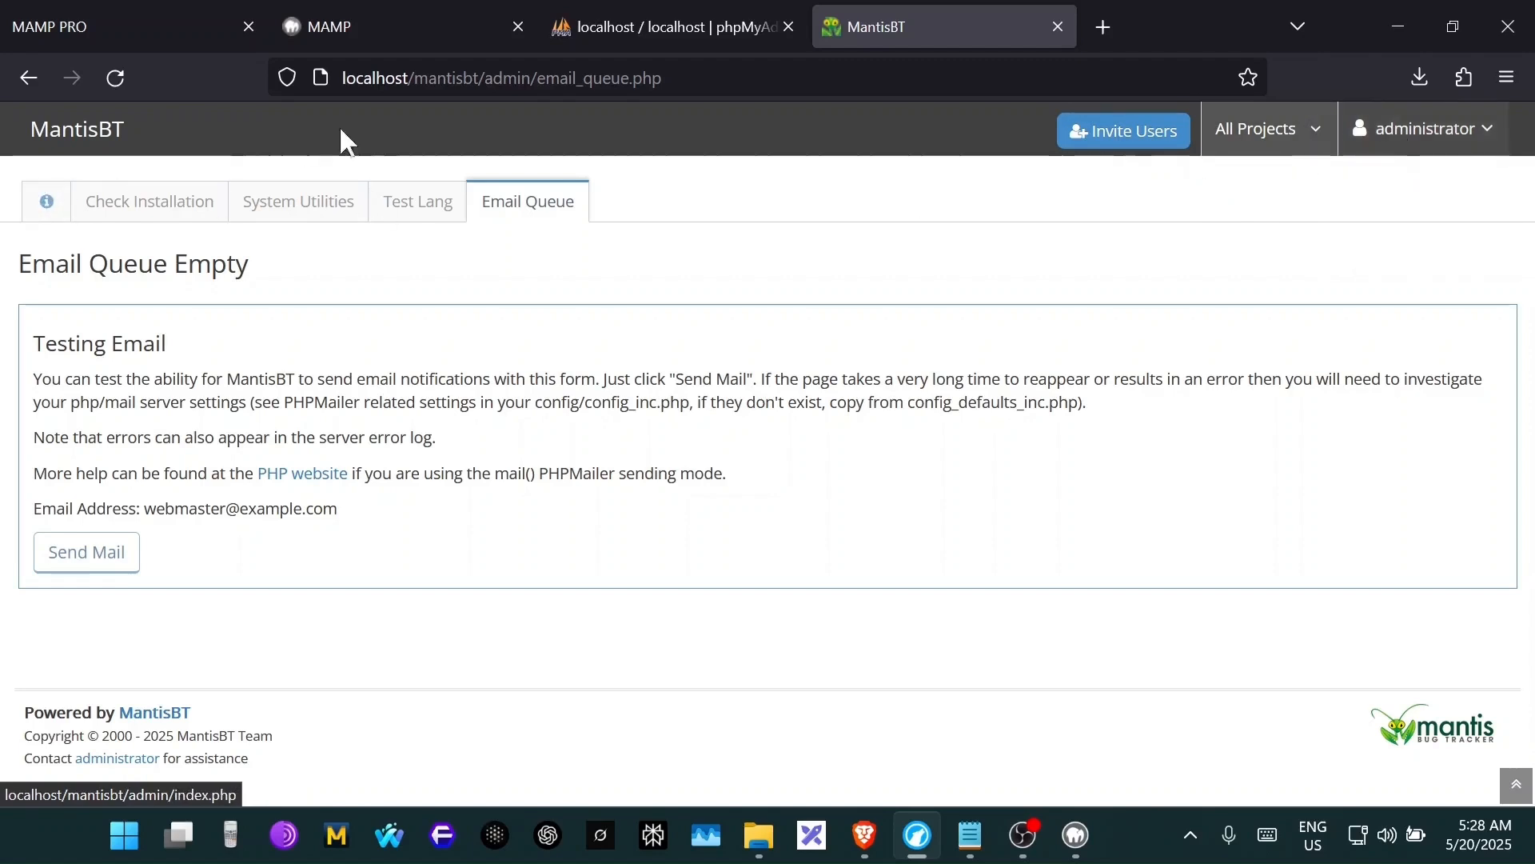
left_click(1058, 27)
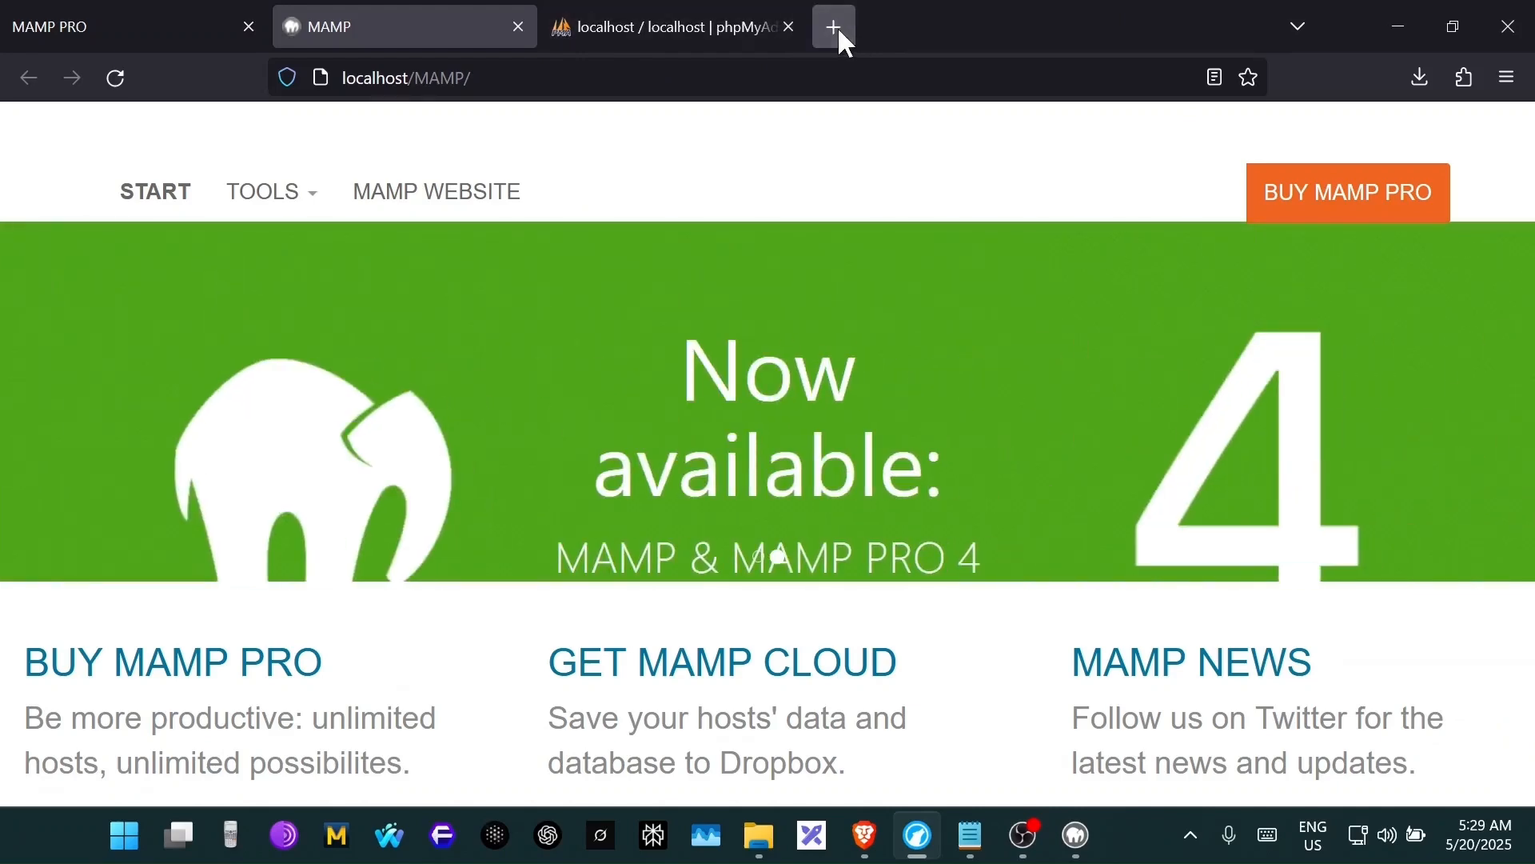
- Load localhost/mantisbt in a new tab to show the administrator's My View page
left_click(839, 32)
type("localhost/")
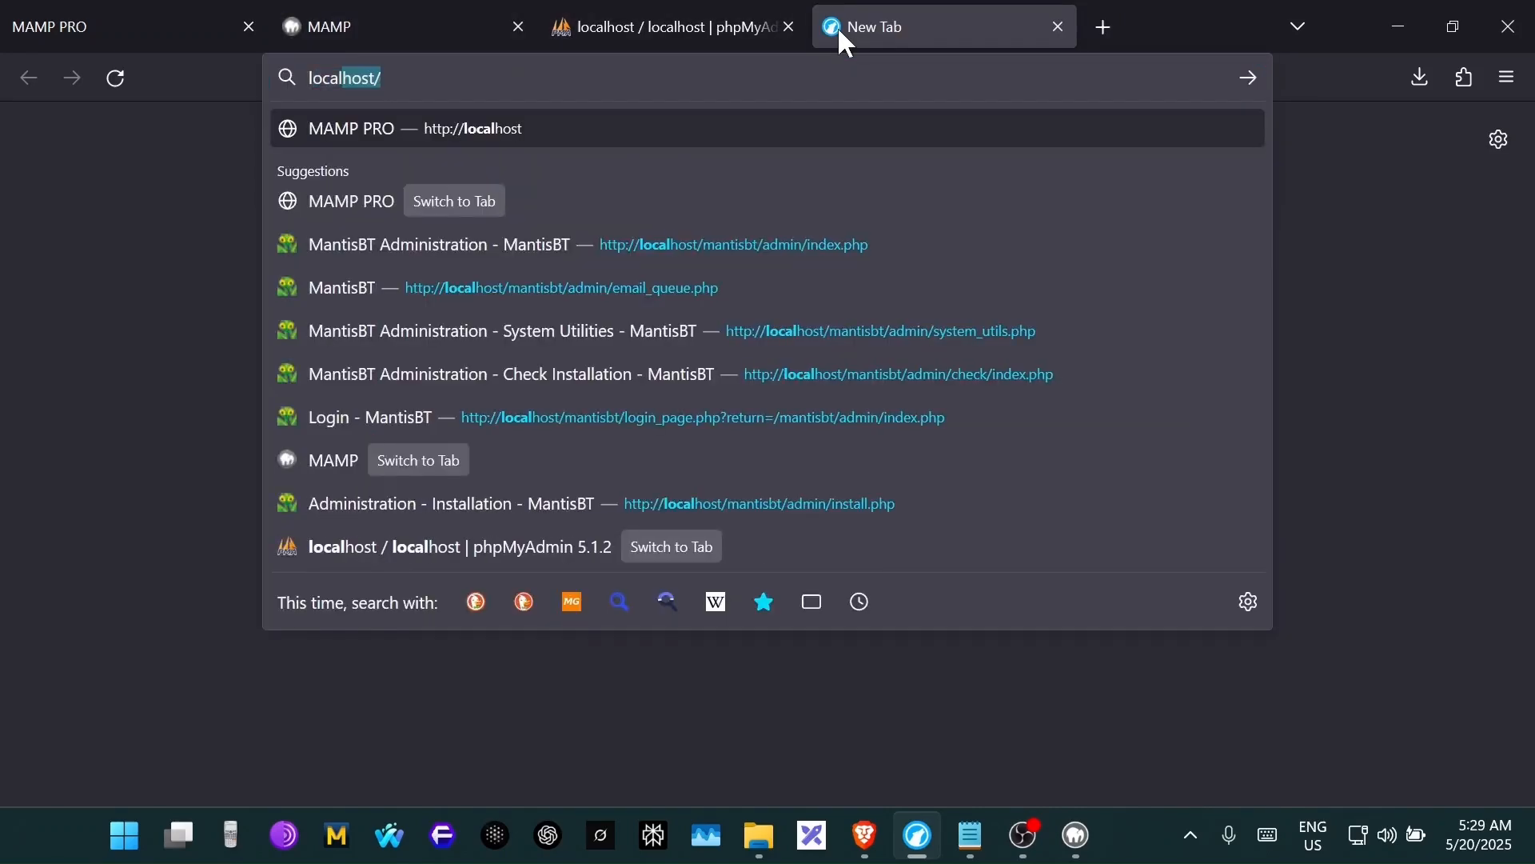
key("Down")
key("Down")
key("Down")
key("BackSpace")
key("BackSpace")
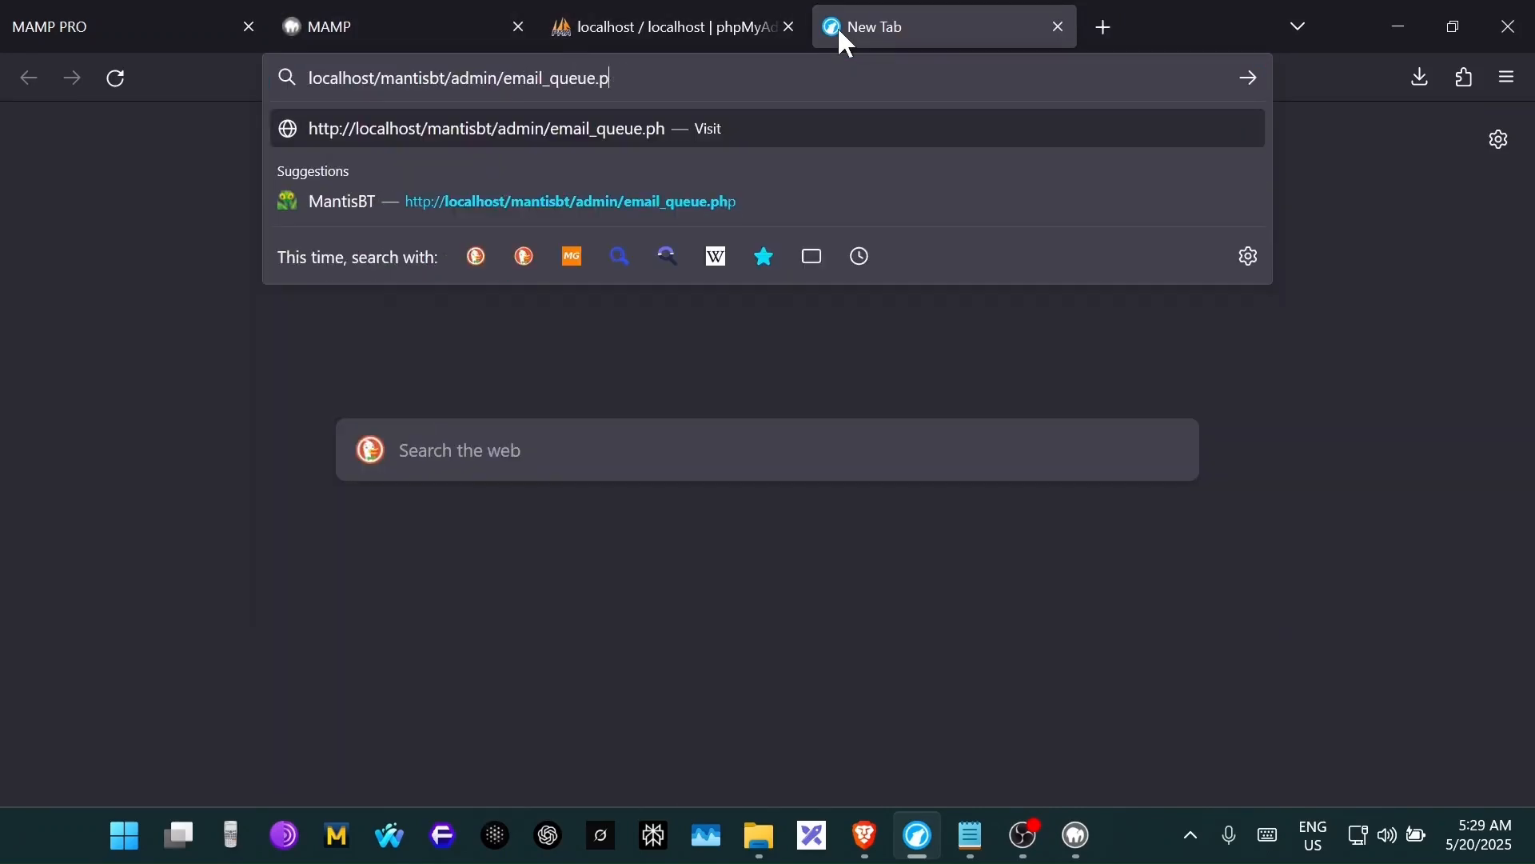
key("ctrl+BackSpace")
key("ctrl+BackSpace")
key("BackSpace")
key("Return")
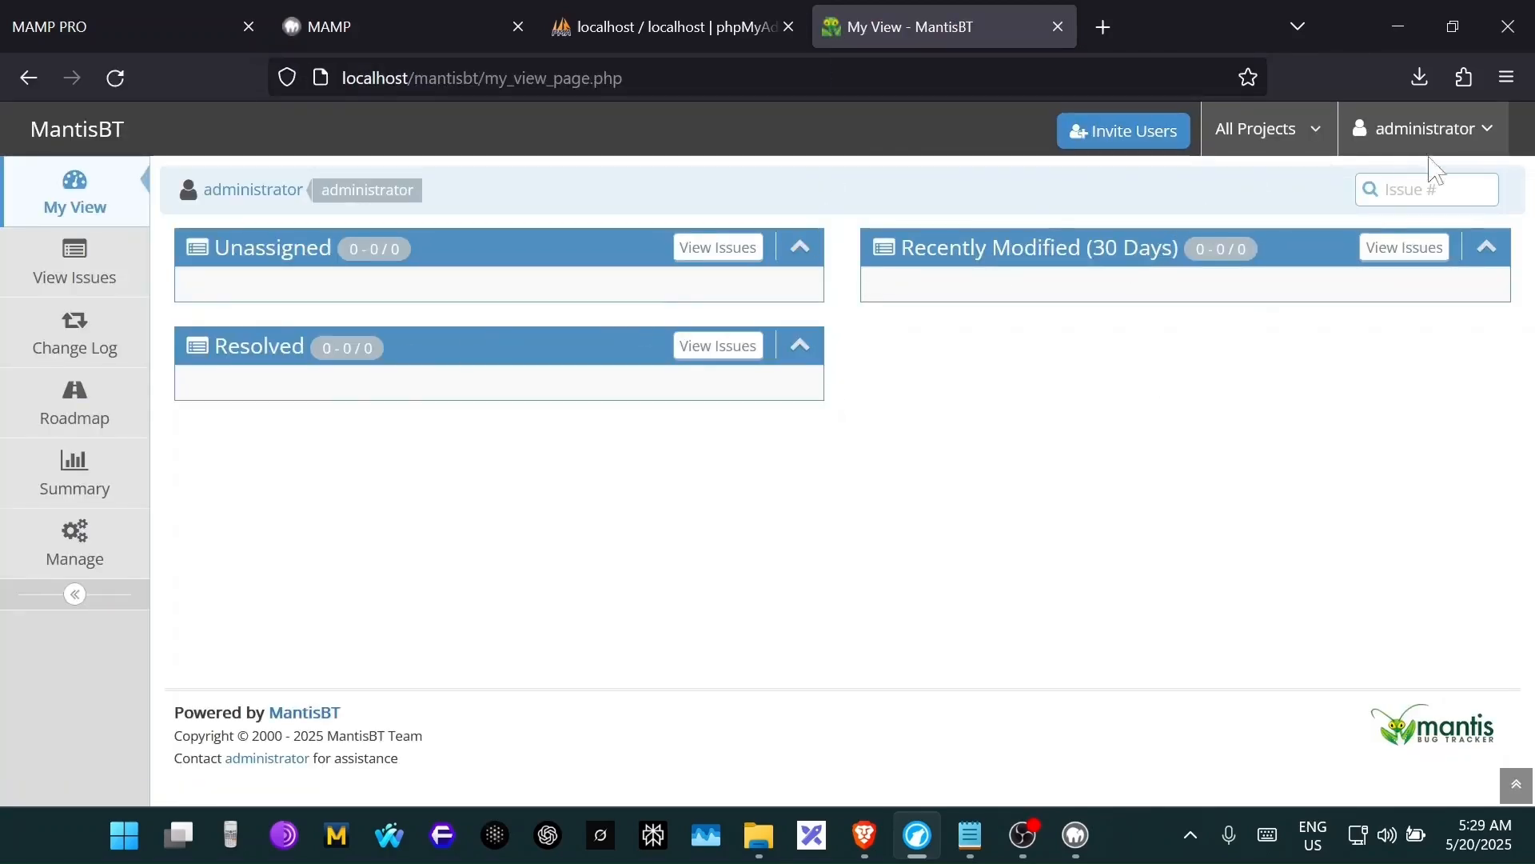
- Open My Account from the administrator menu and enter the current password
left_click(1486, 130)
left_click(1444, 177)
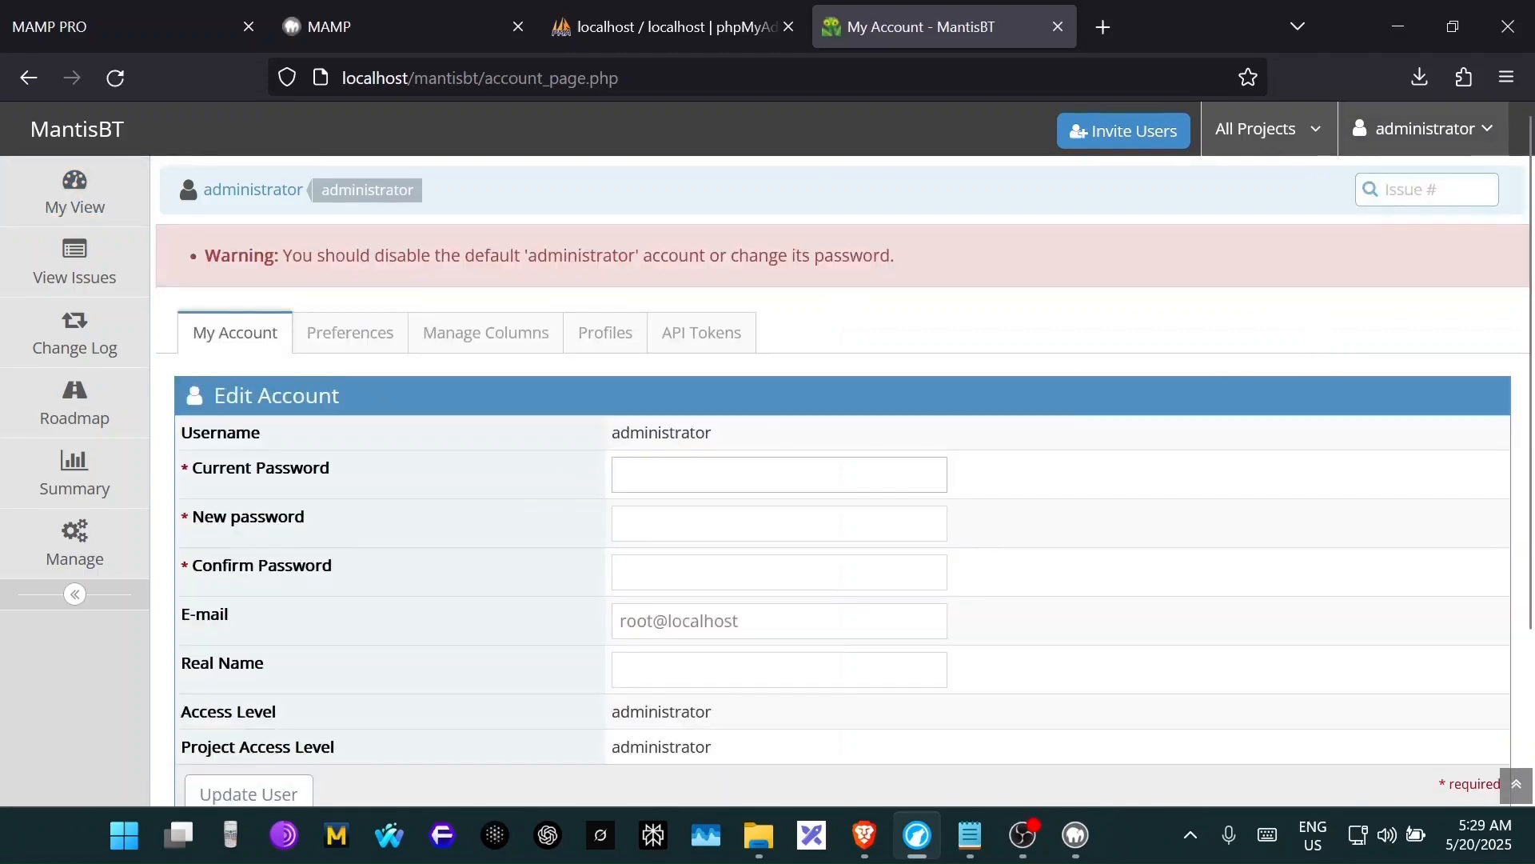
left_click_drag(722, 436, 613, 433)
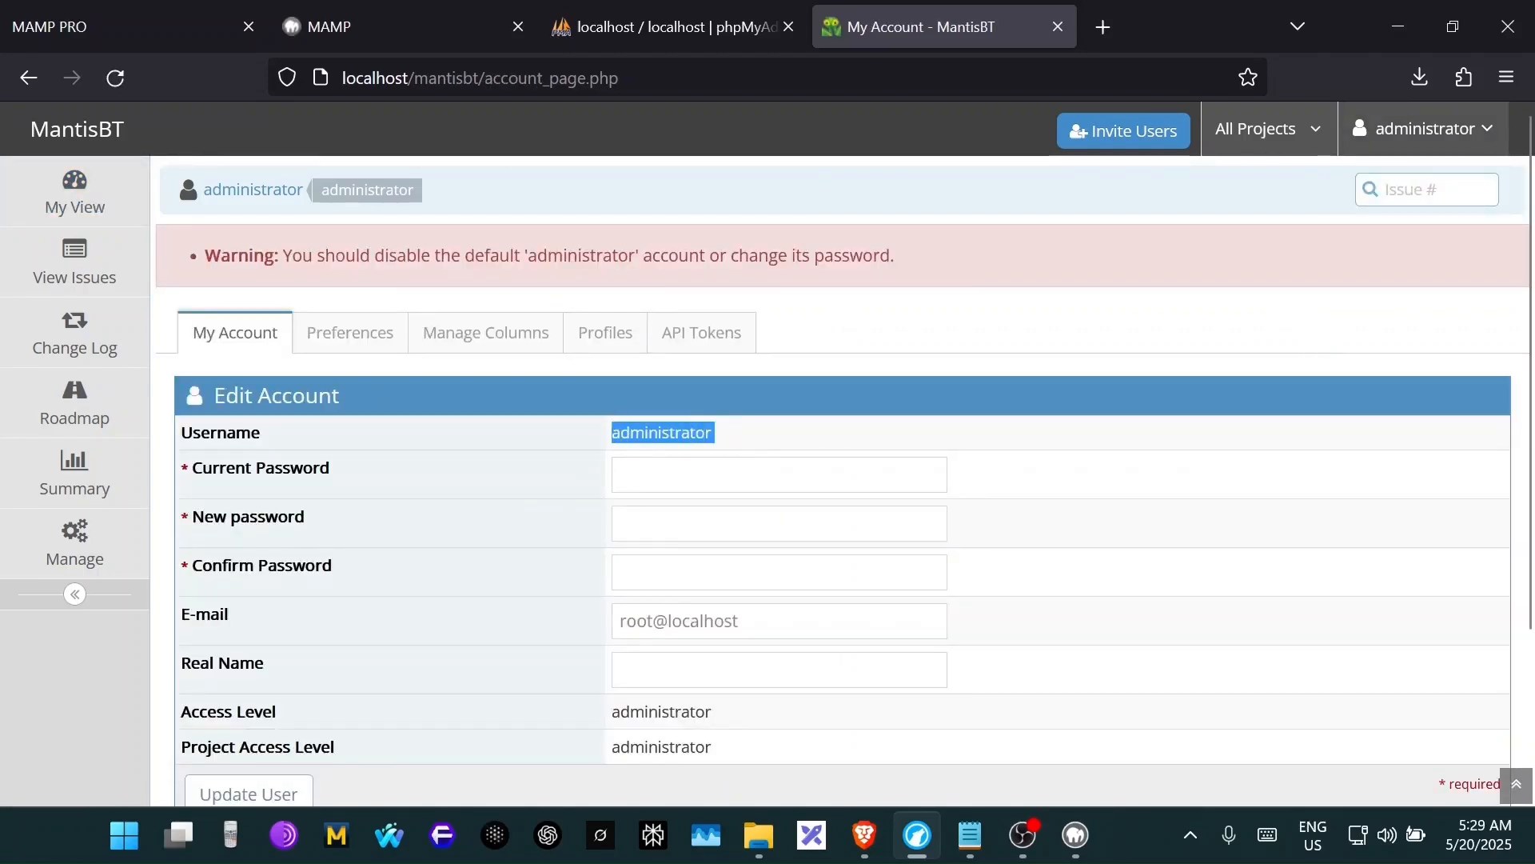
left_click(699, 475)
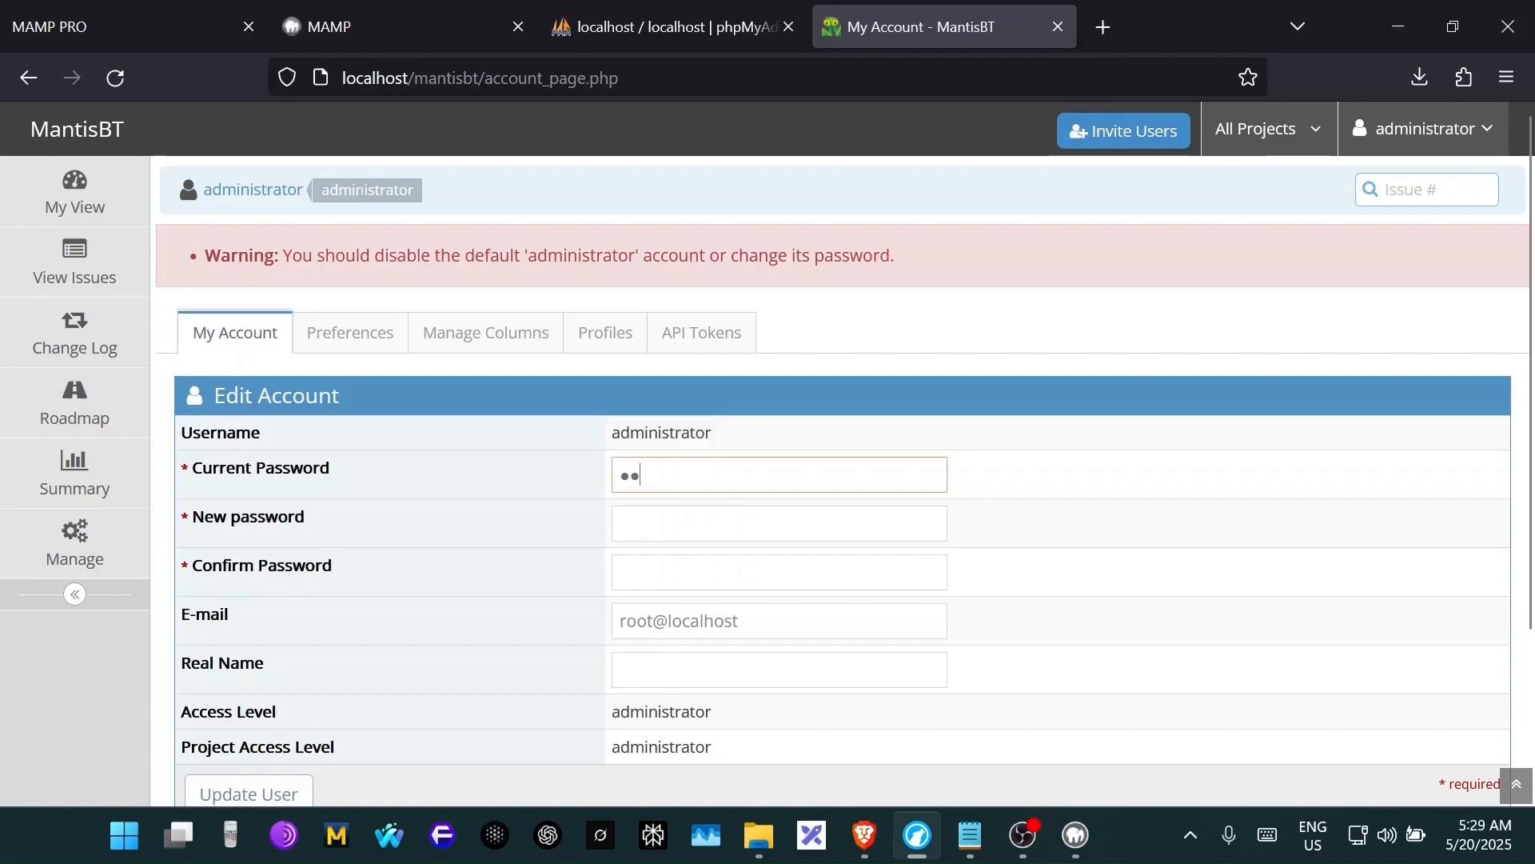
type("root")
key("Tab")
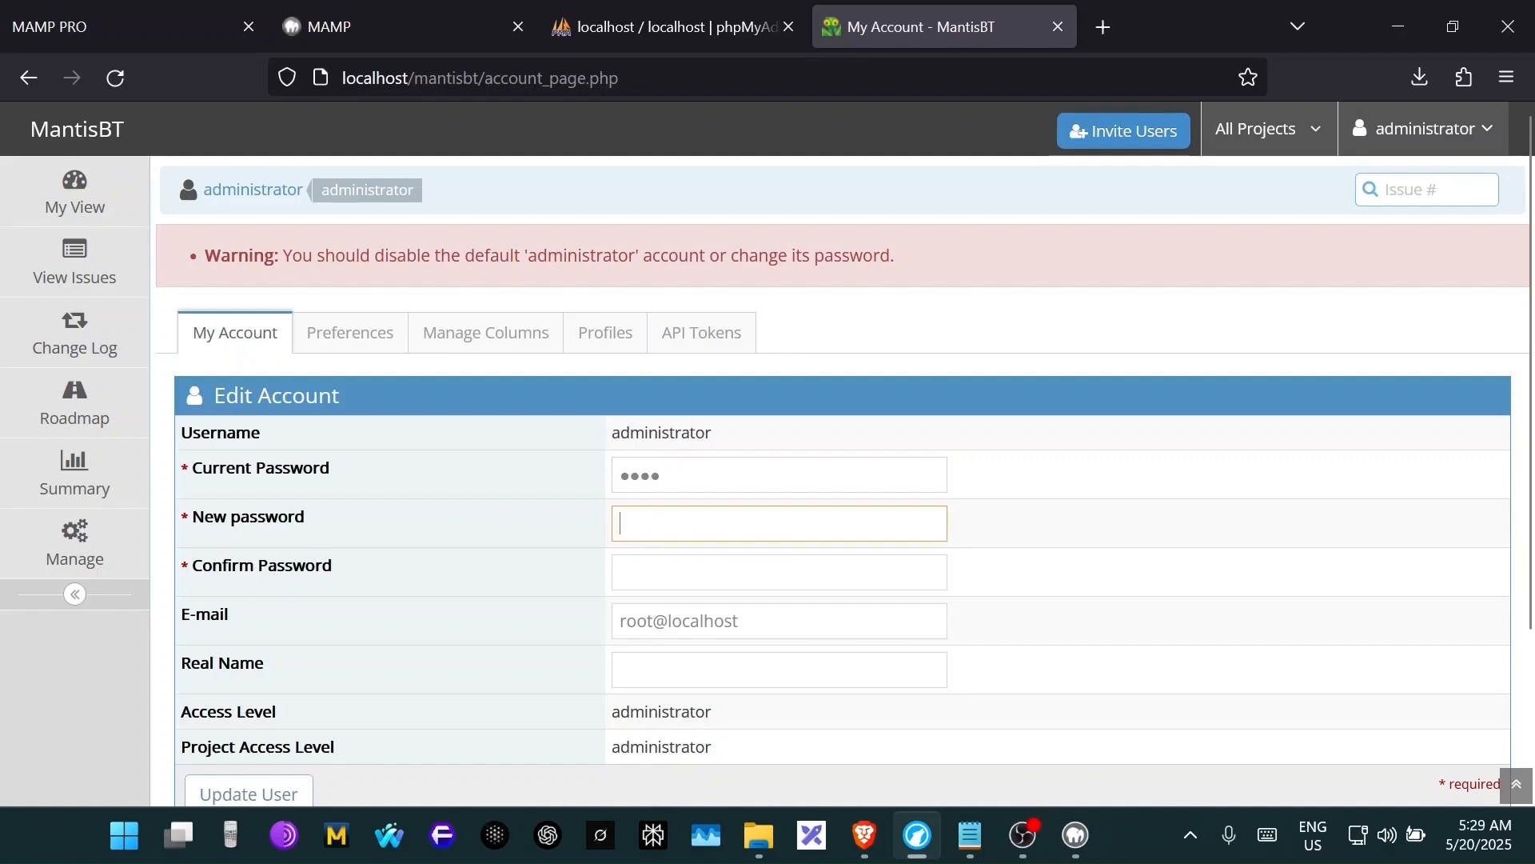
left_click(664, 562)
- Look over the Edit Account page, then switch to the phpMyAdmin tab
scroll(755, 586, "down", 2)
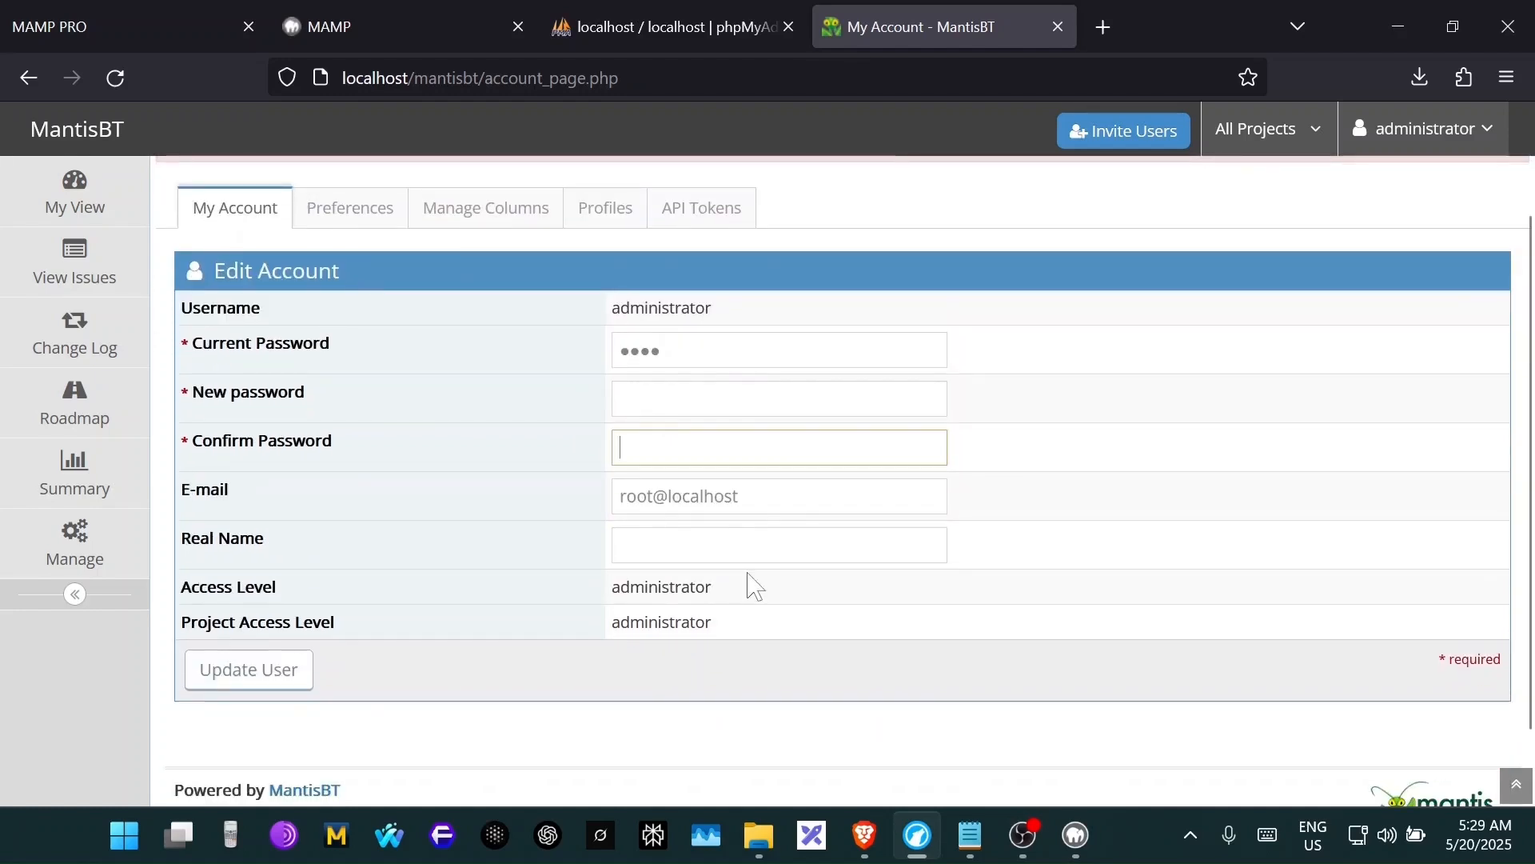
scroll(781, 589, "up", 2)
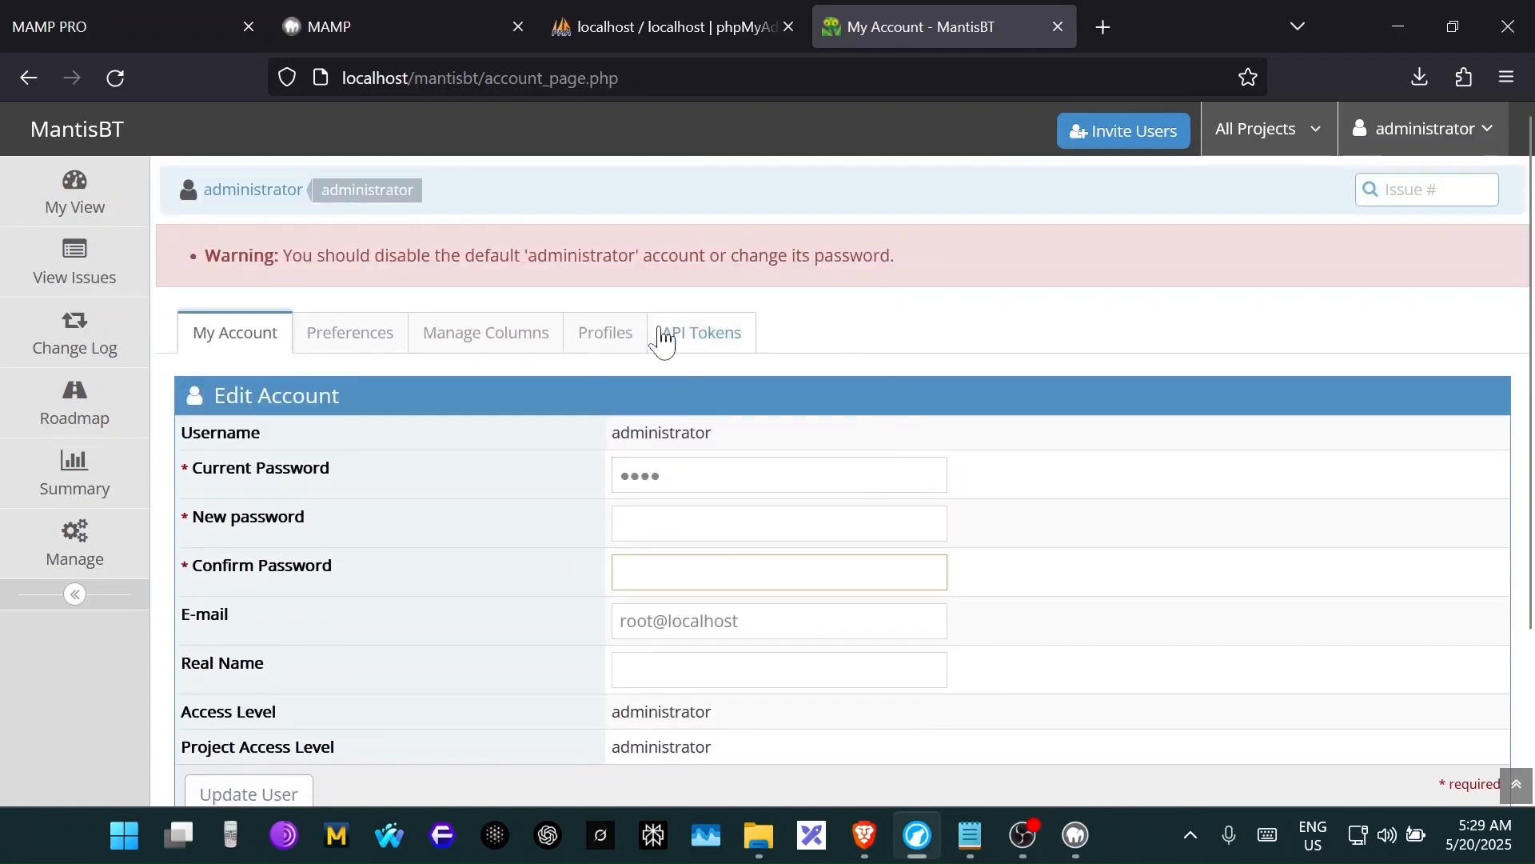
scroll(641, 565, "down", 3)
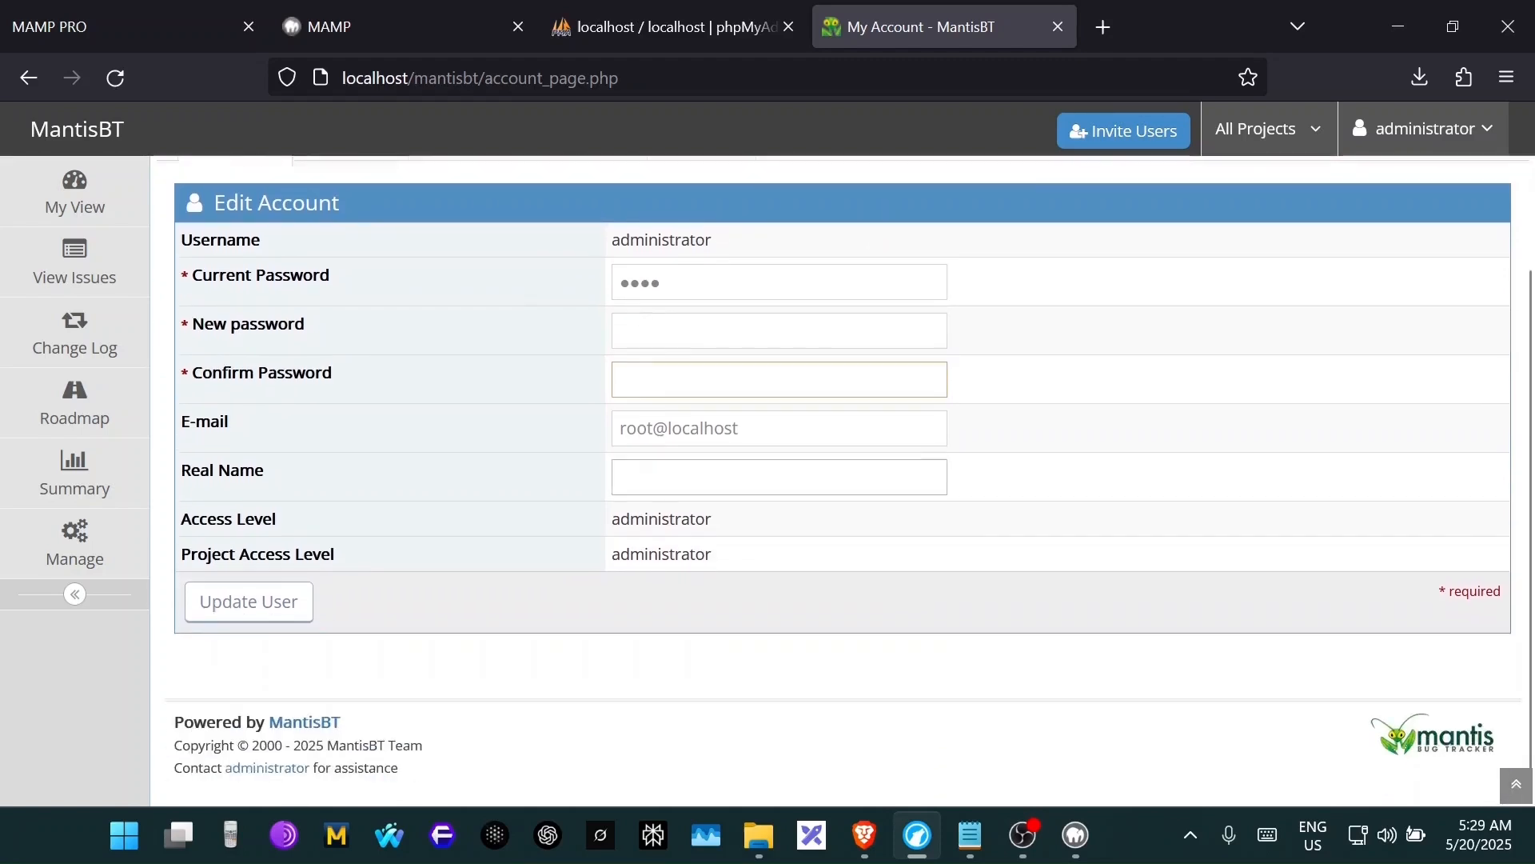
scroll(644, 405, "up", 3)
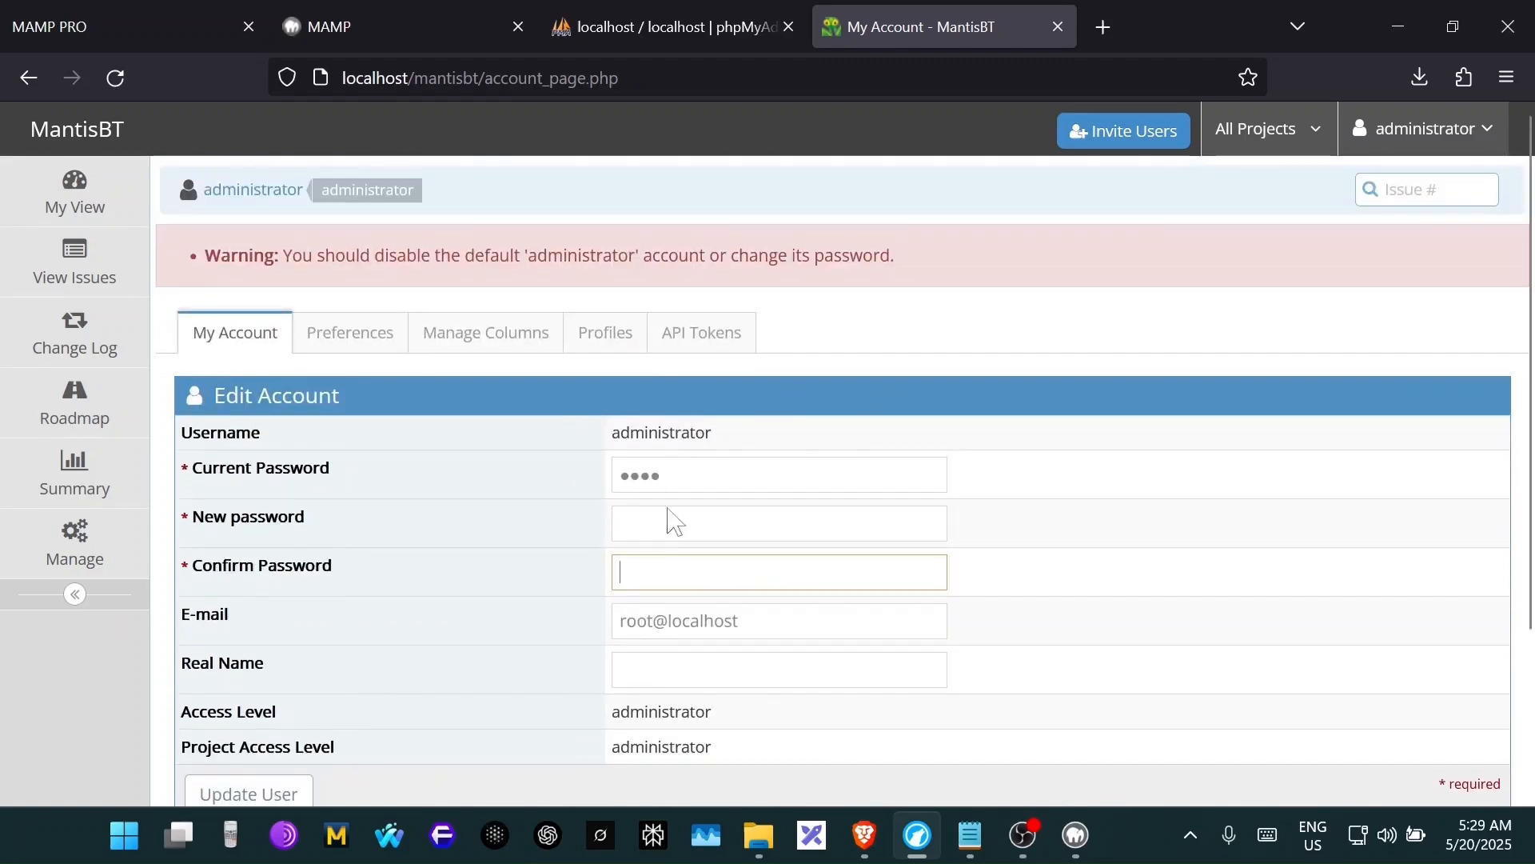
scroll(670, 520, "down", 3)
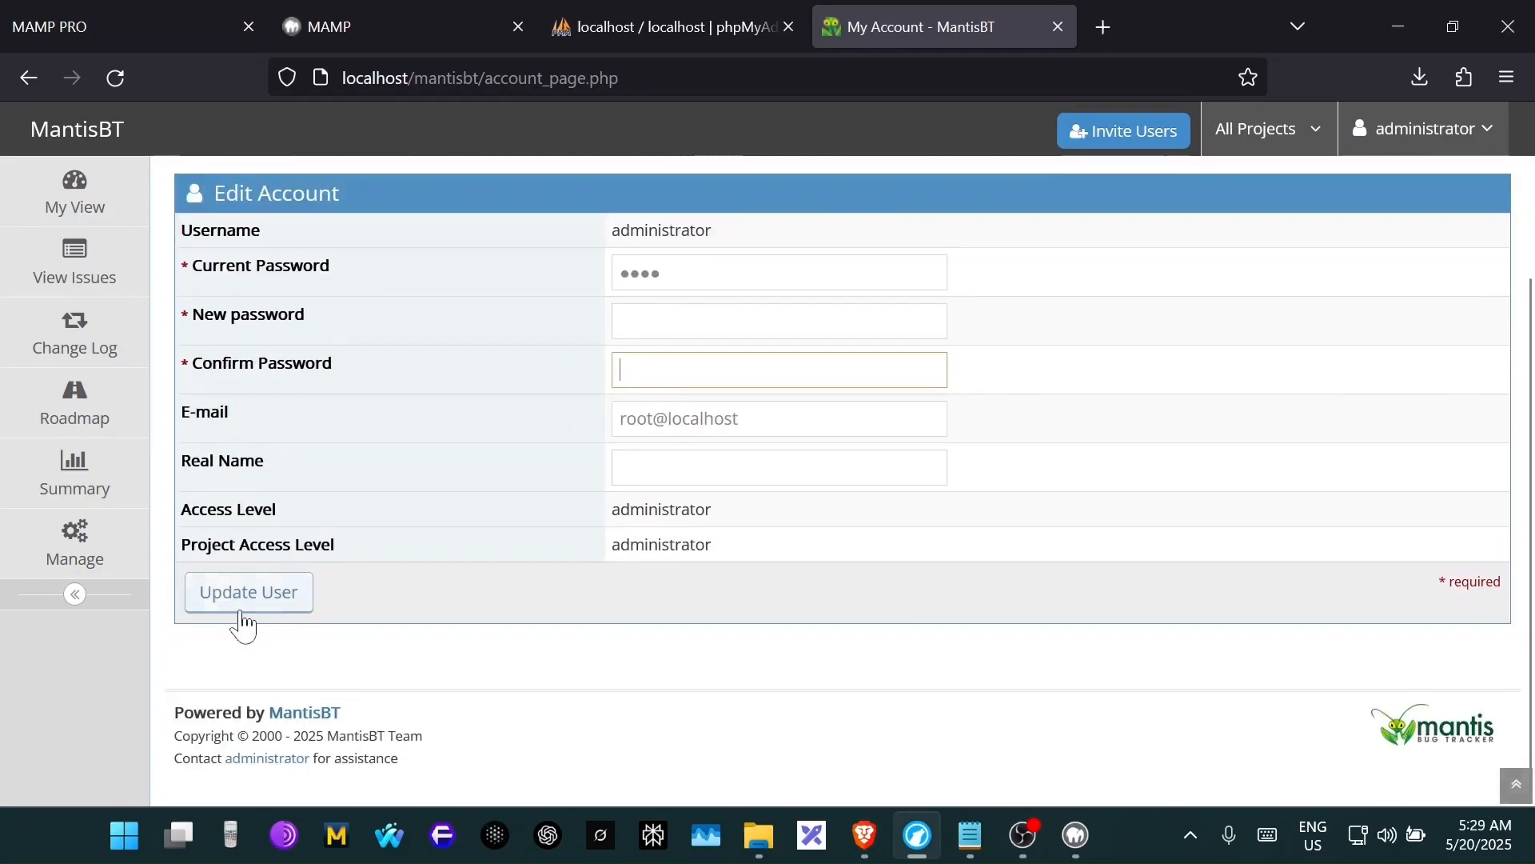
left_click(638, 37)
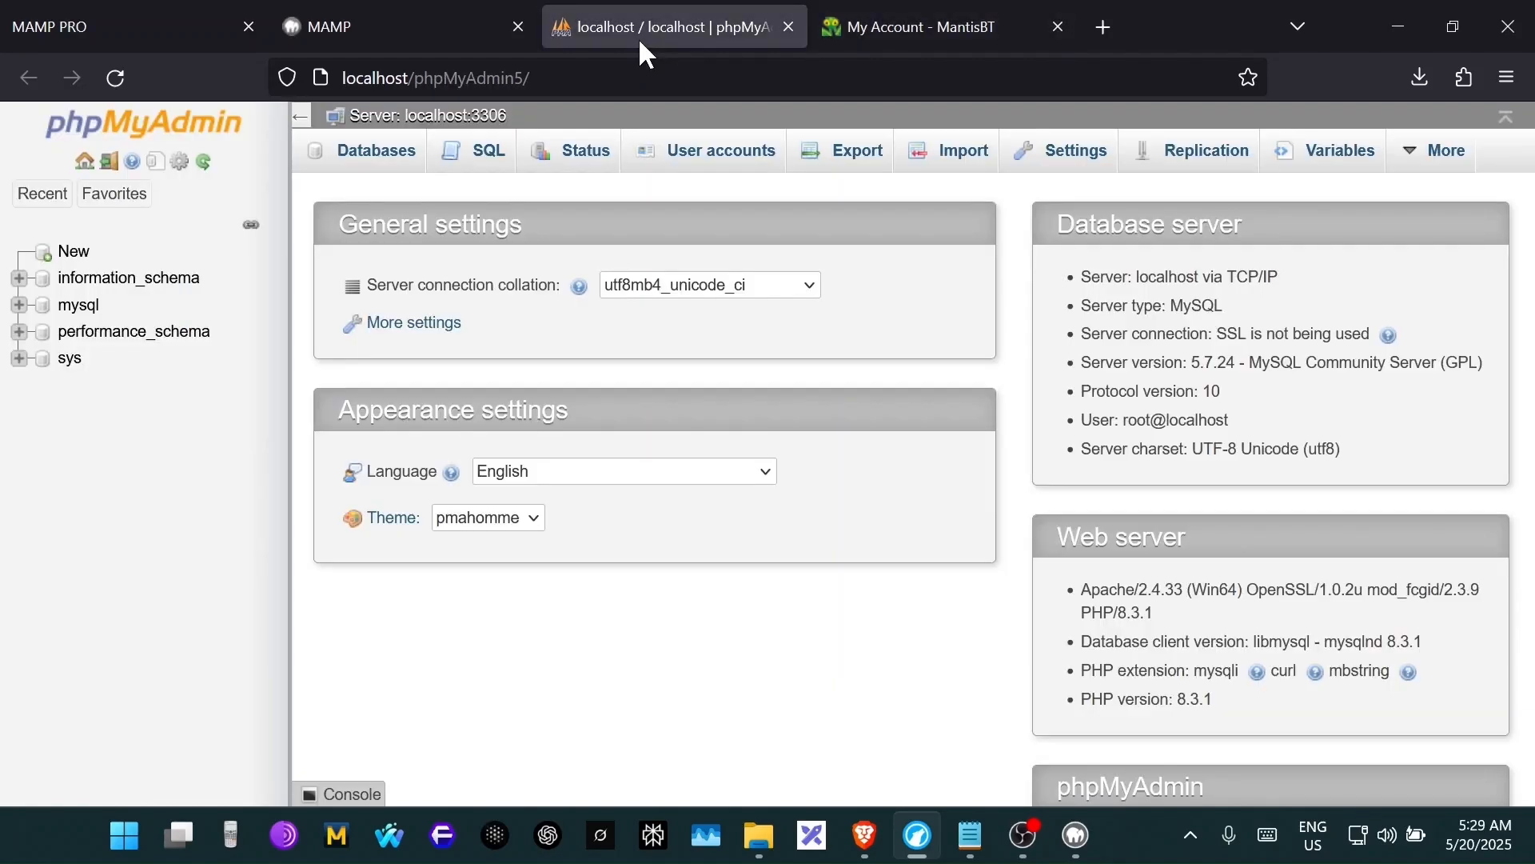
- Reload phpMyAdmin, list the bugtracker database's 32 mantis tables, and browse mantis_user_table
left_click(115, 77)
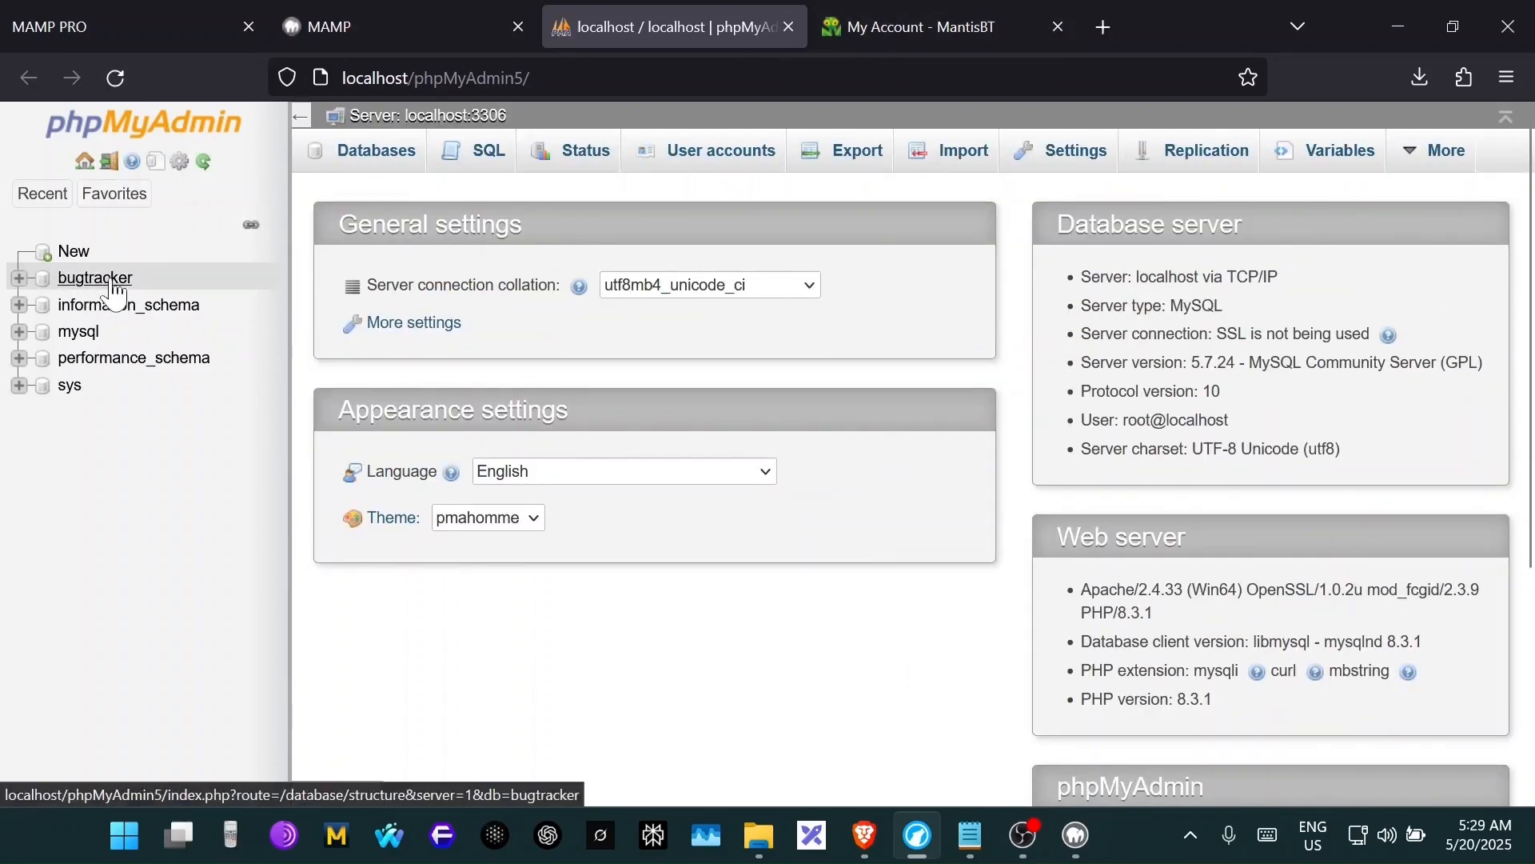
left_click(923, 29)
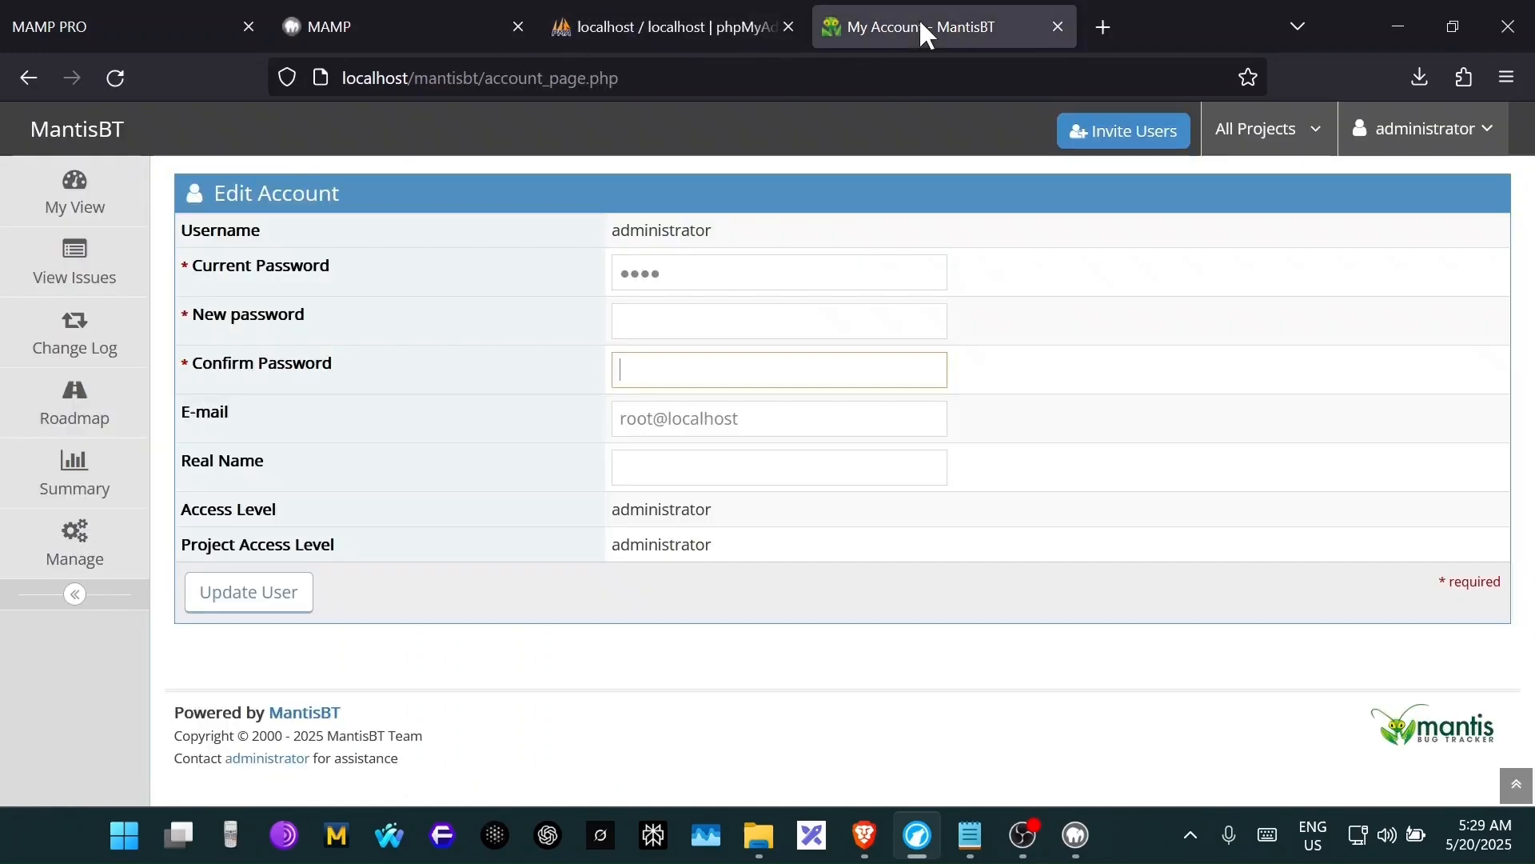
left_click(664, 31)
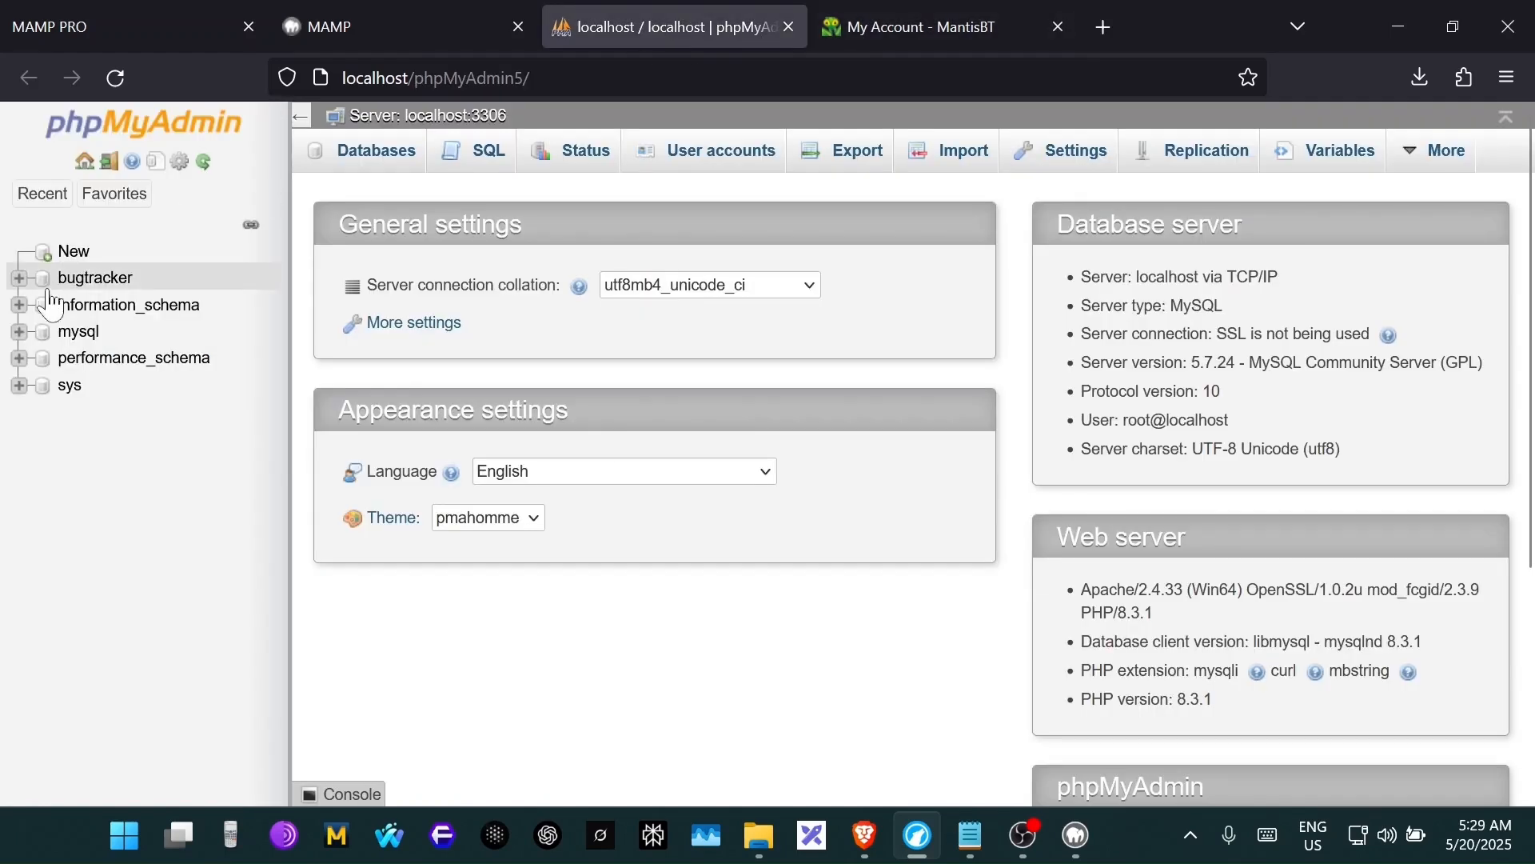
left_click(110, 285)
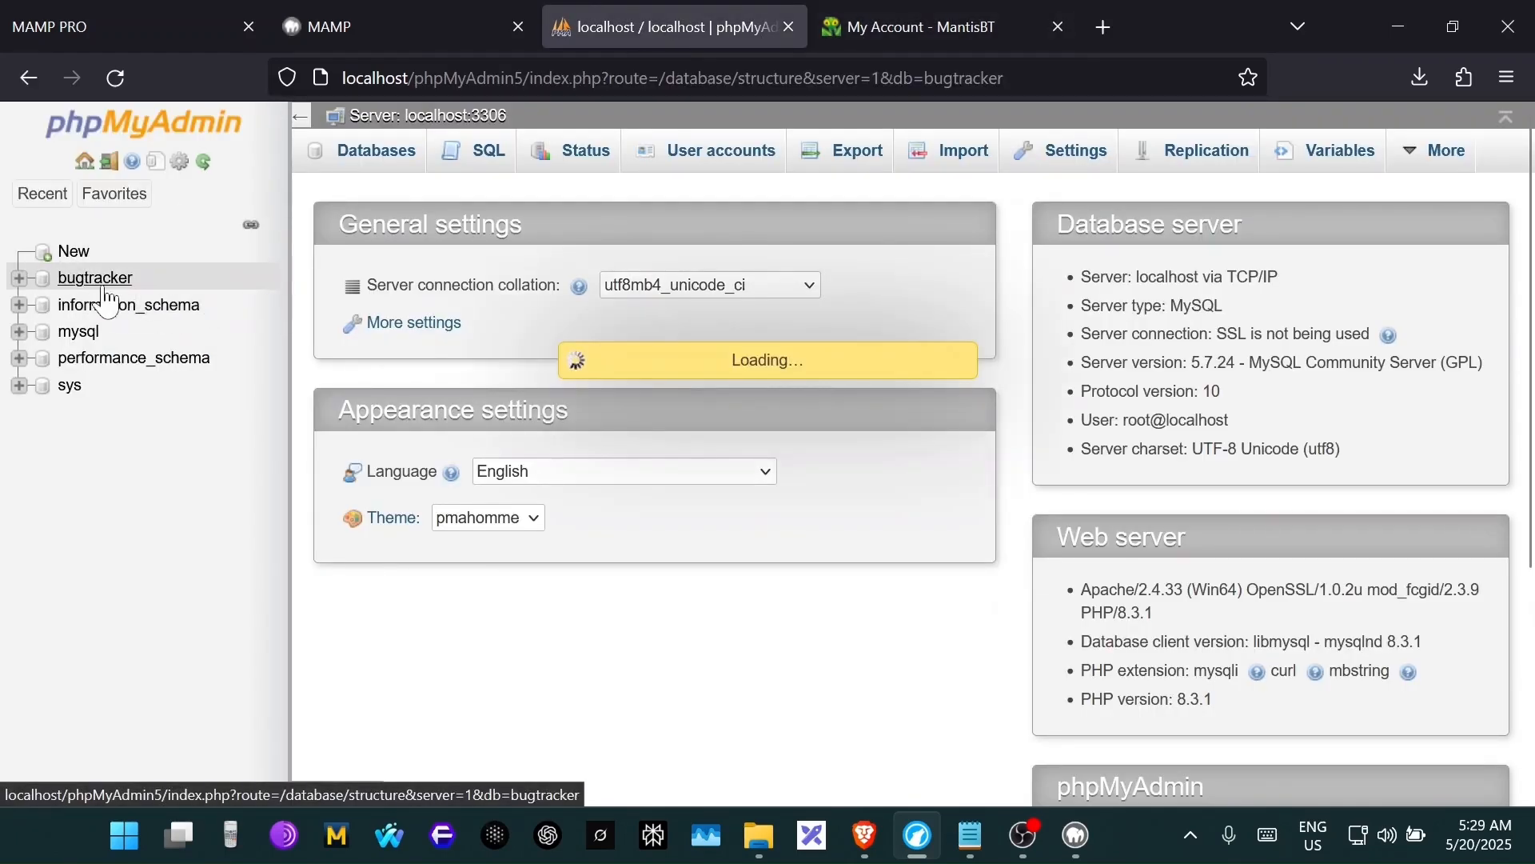
scroll(212, 548, "down", 8)
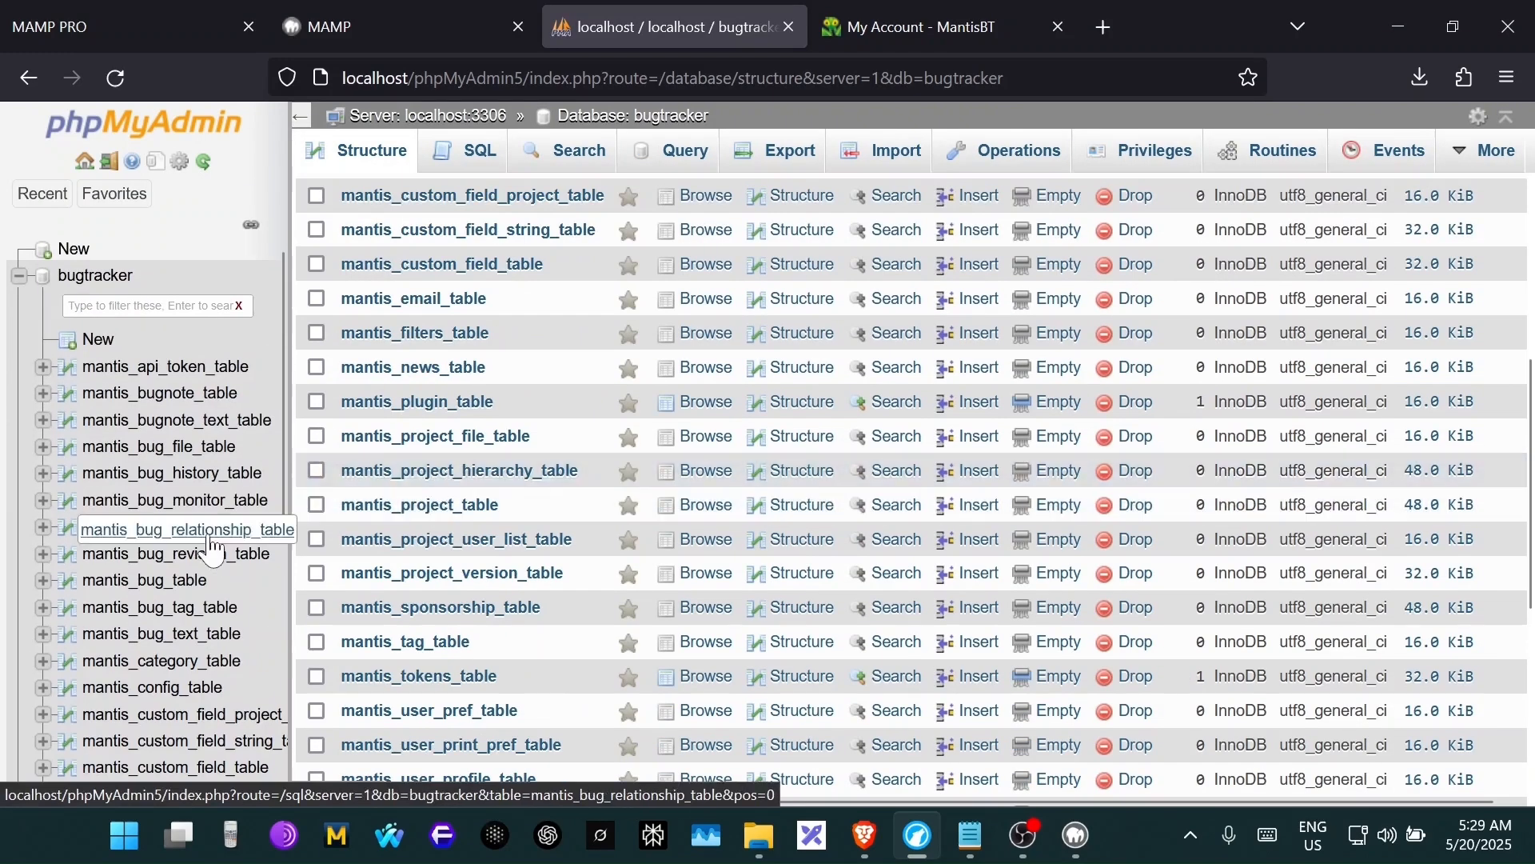
scroll(212, 548, "down", 10)
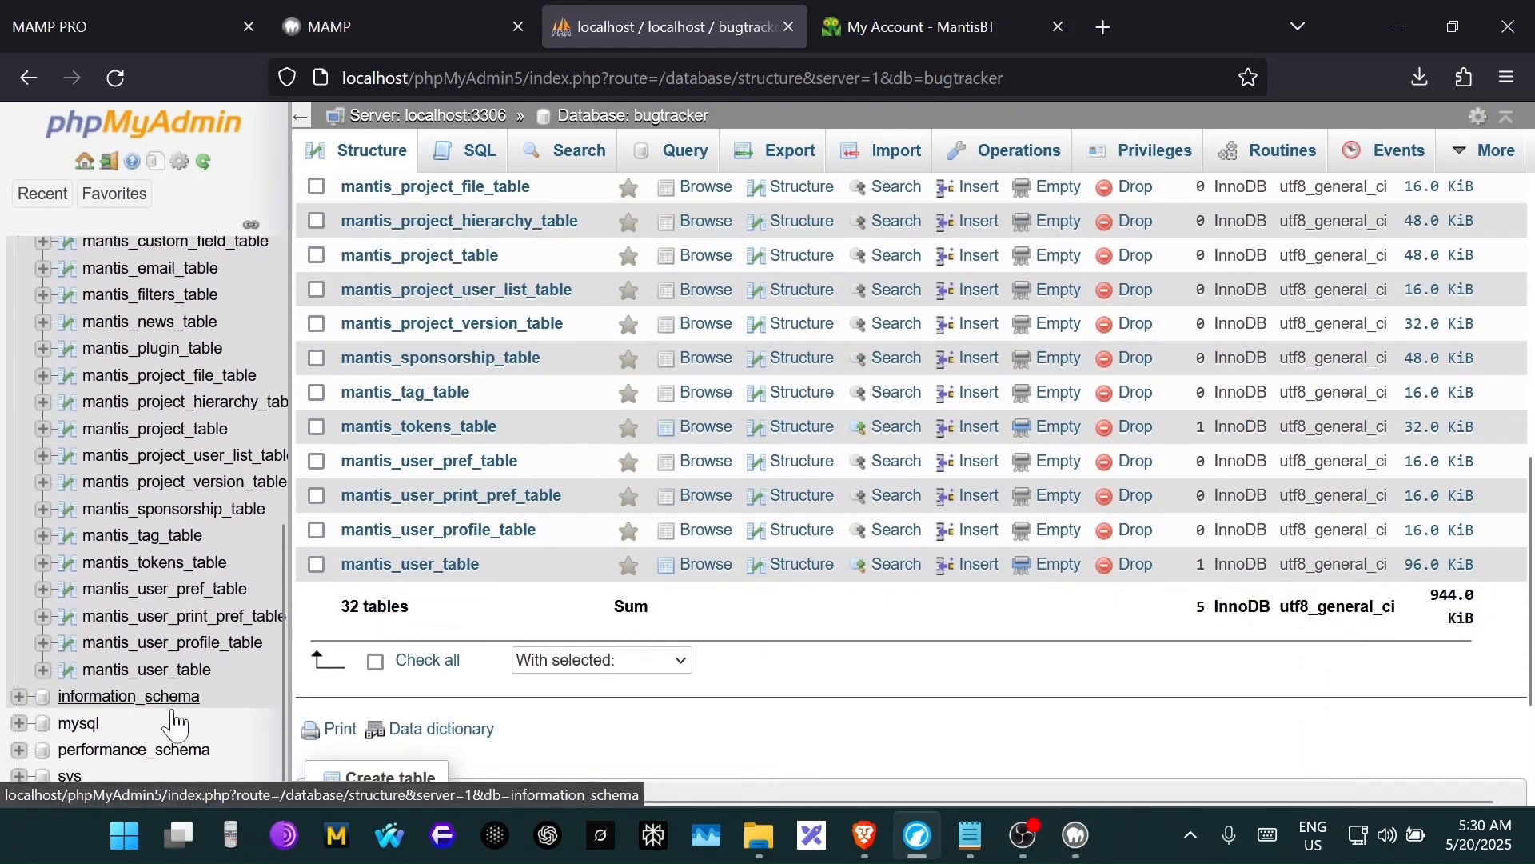
left_click(188, 671)
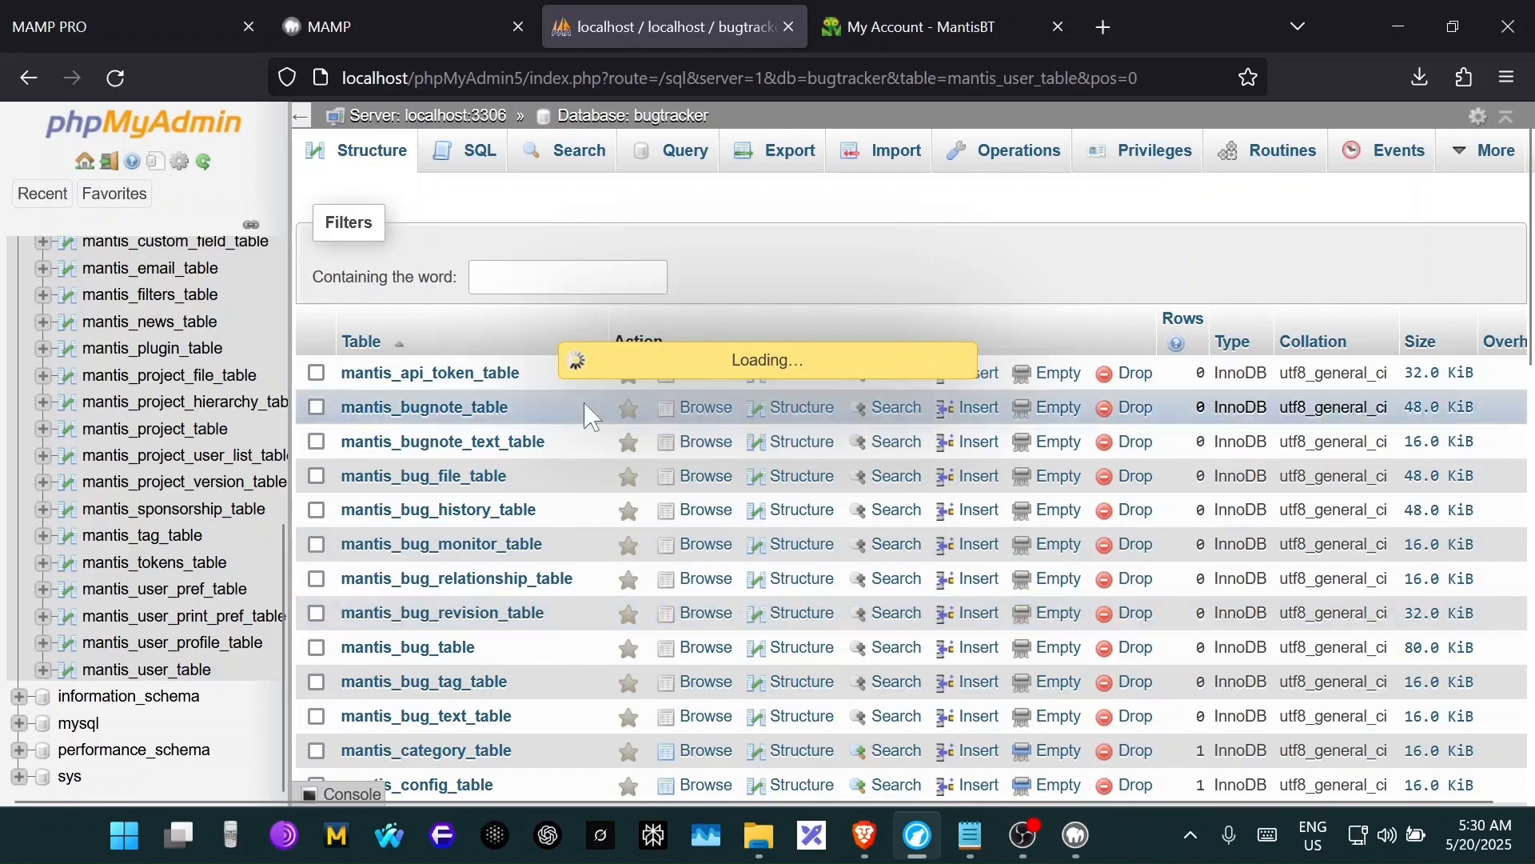
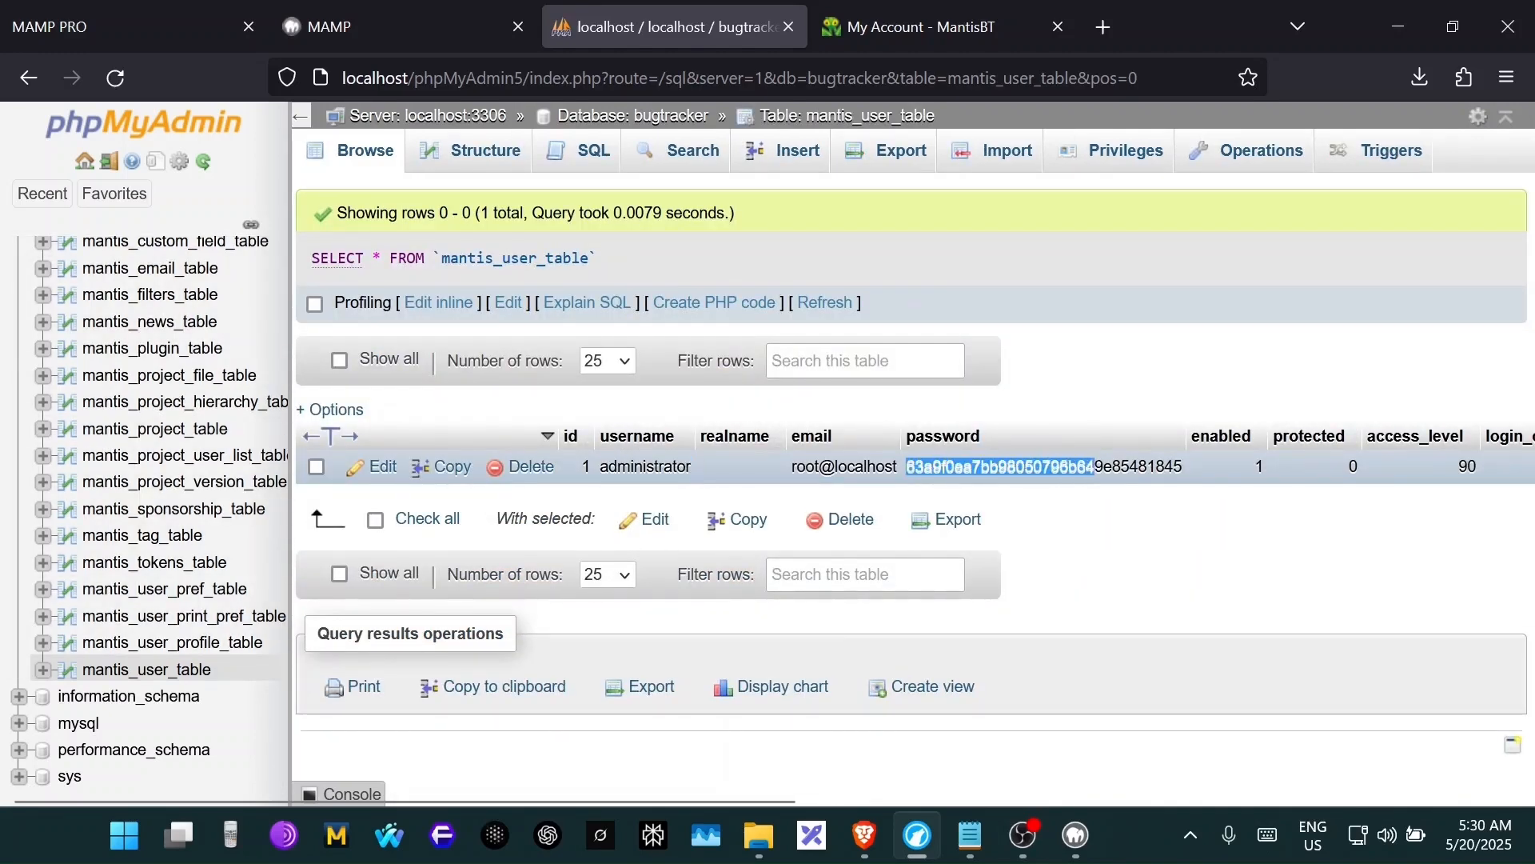
- Select the full password hash in the administrator row of mantis_user_table
left_click_drag(1094, 466, 1189, 514)
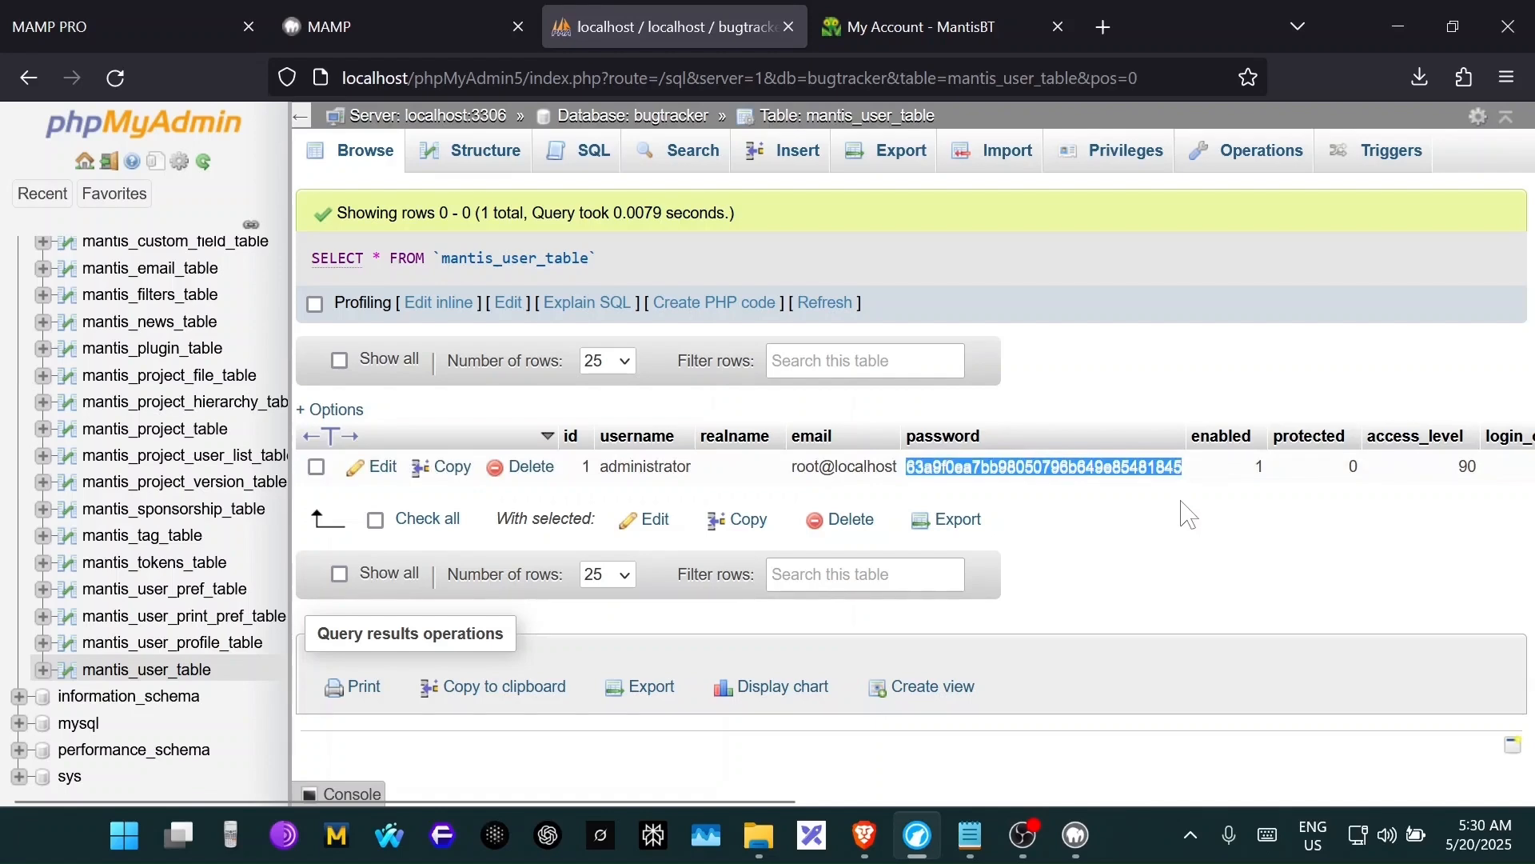
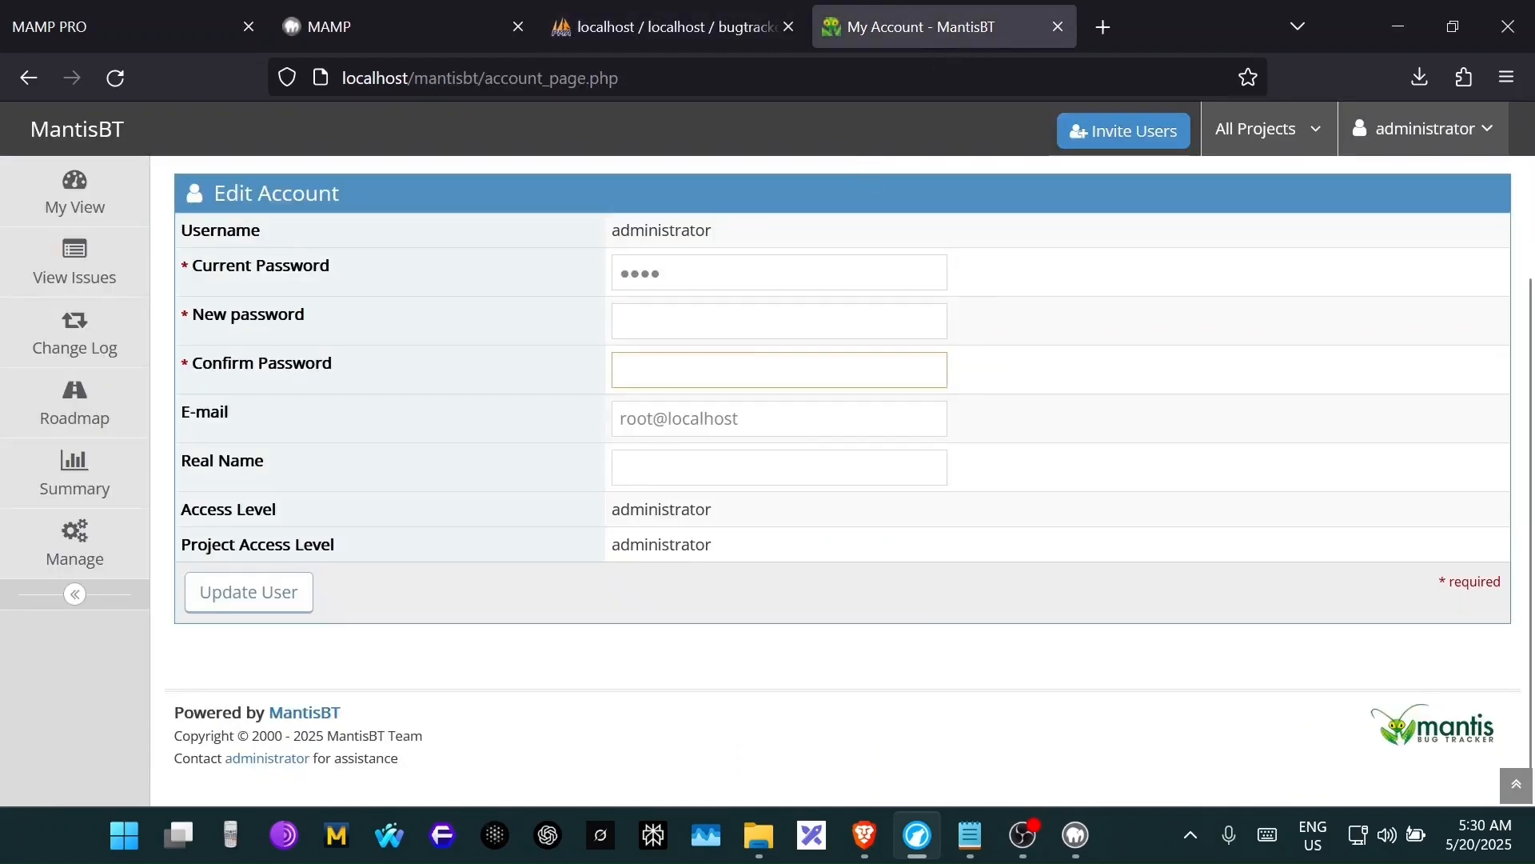
- Add a new line reading ROOT below the port-issues note in the HOW TO INSTALL notes
left_click(985, 843)
left_click(554, 607)
key("Return")
key("Return")
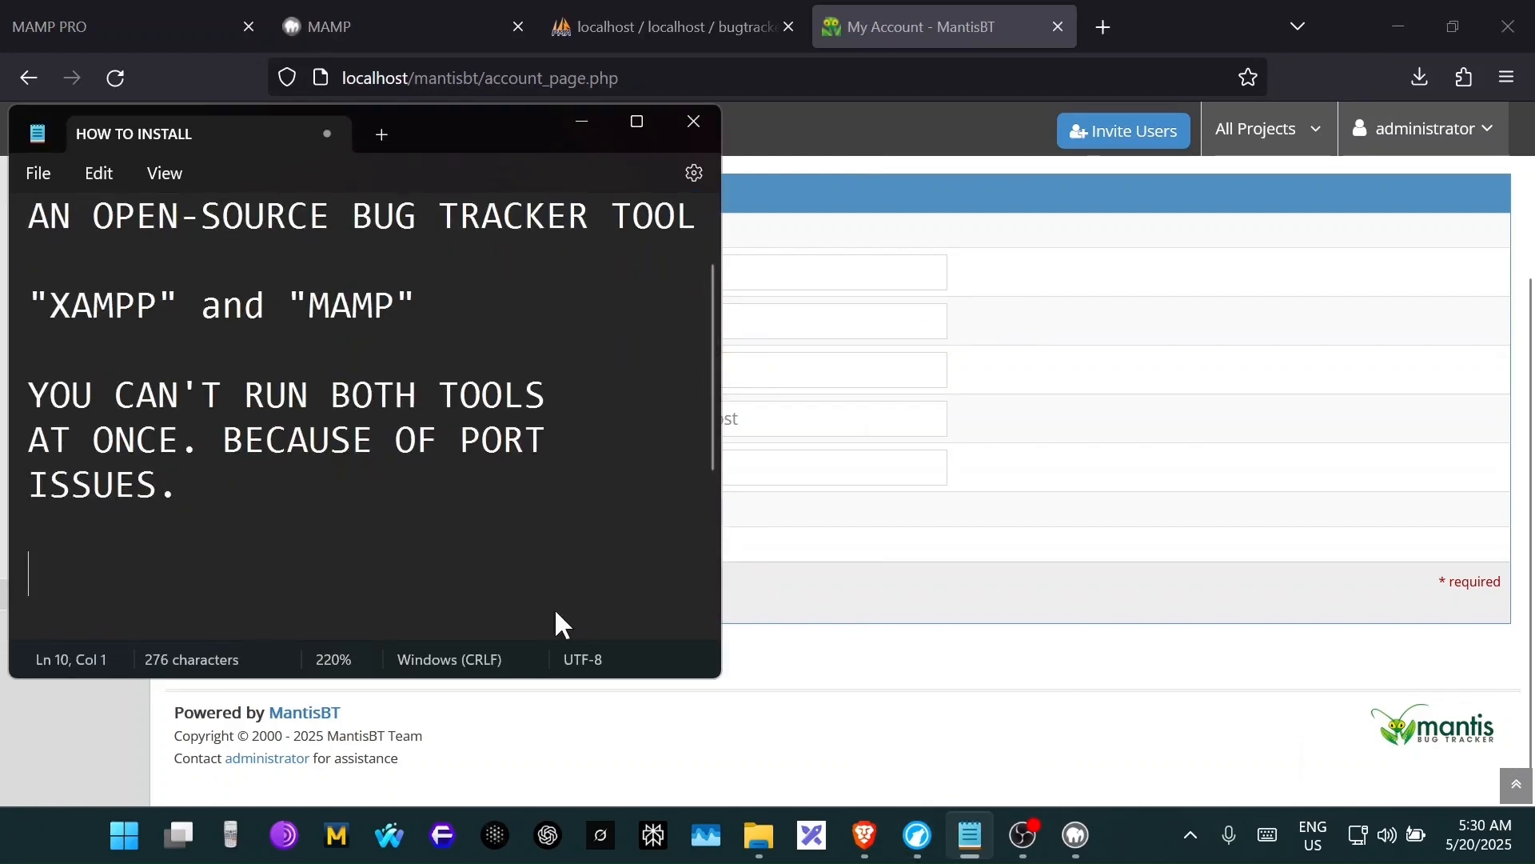
type("ROOT")
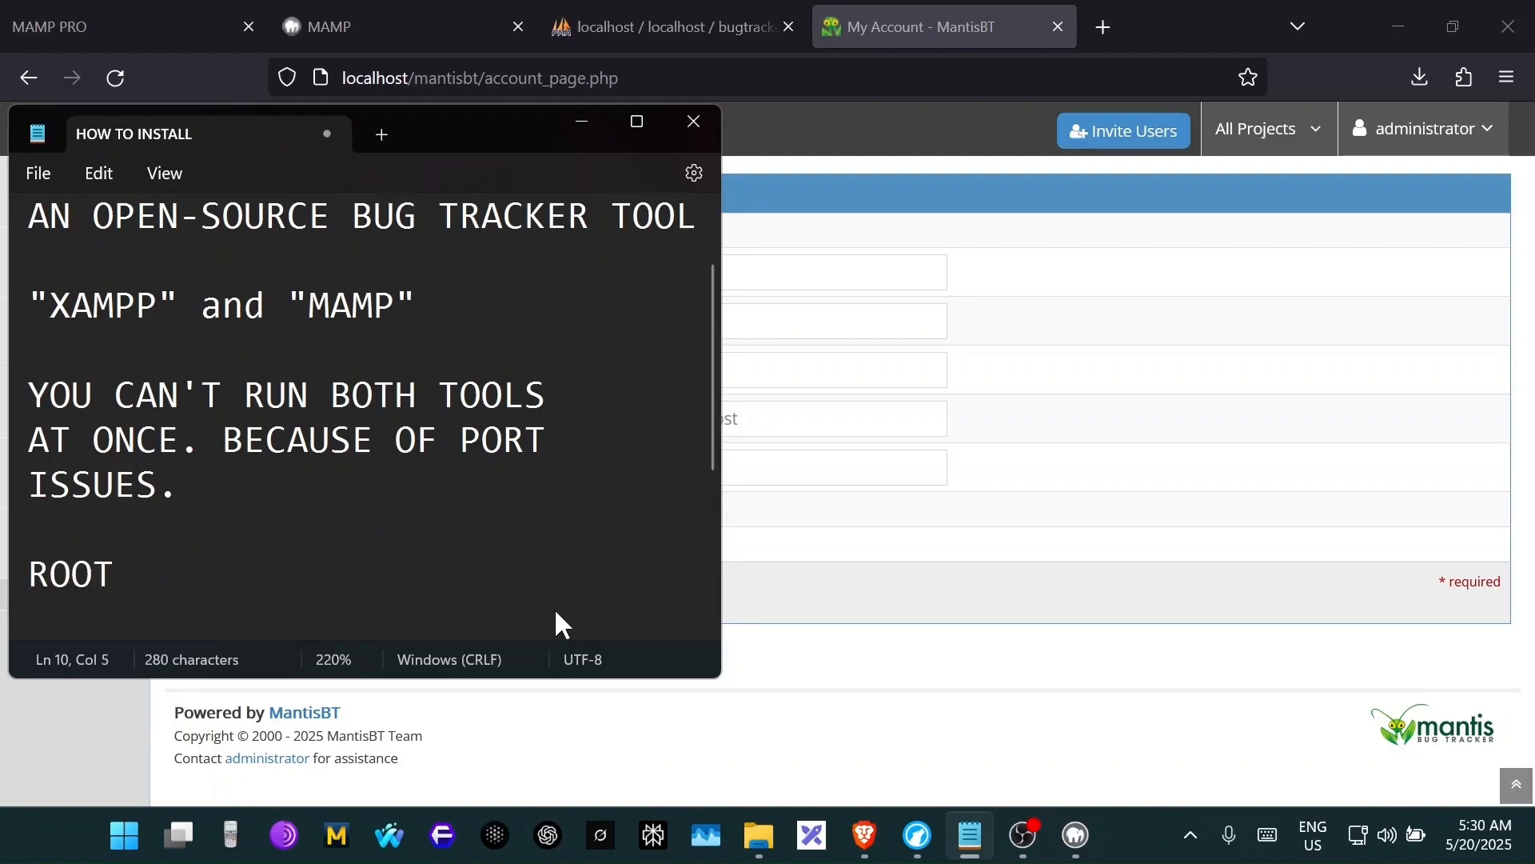
key("shift+Home")
left_click(664, 26)
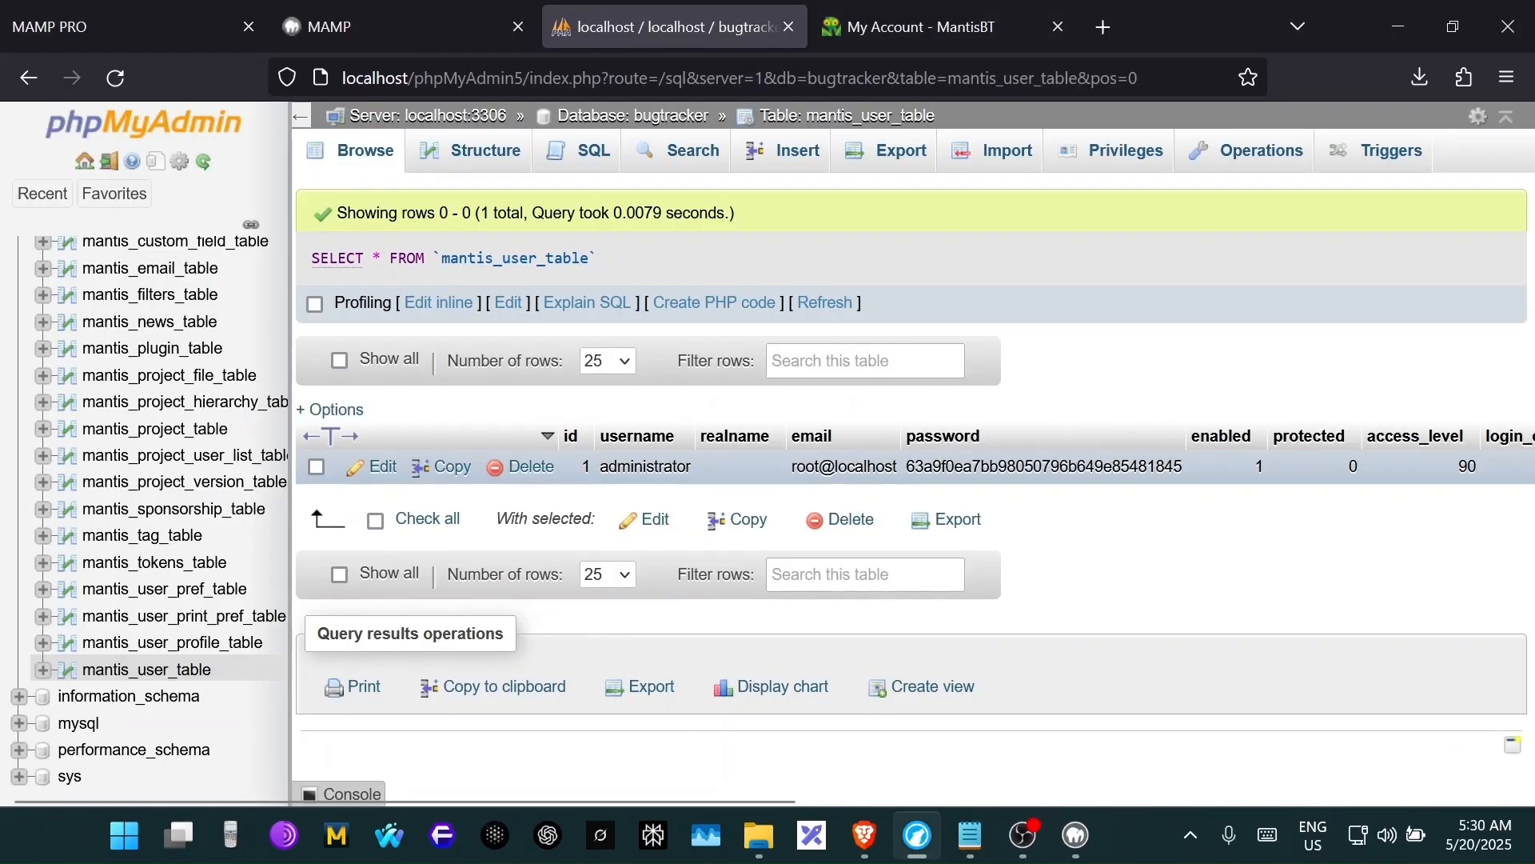
- Highlight the administrator's email and username in the mantis_user_table row
left_click_drag(792, 466, 892, 466)
left_click_drag(632, 466, 686, 466)
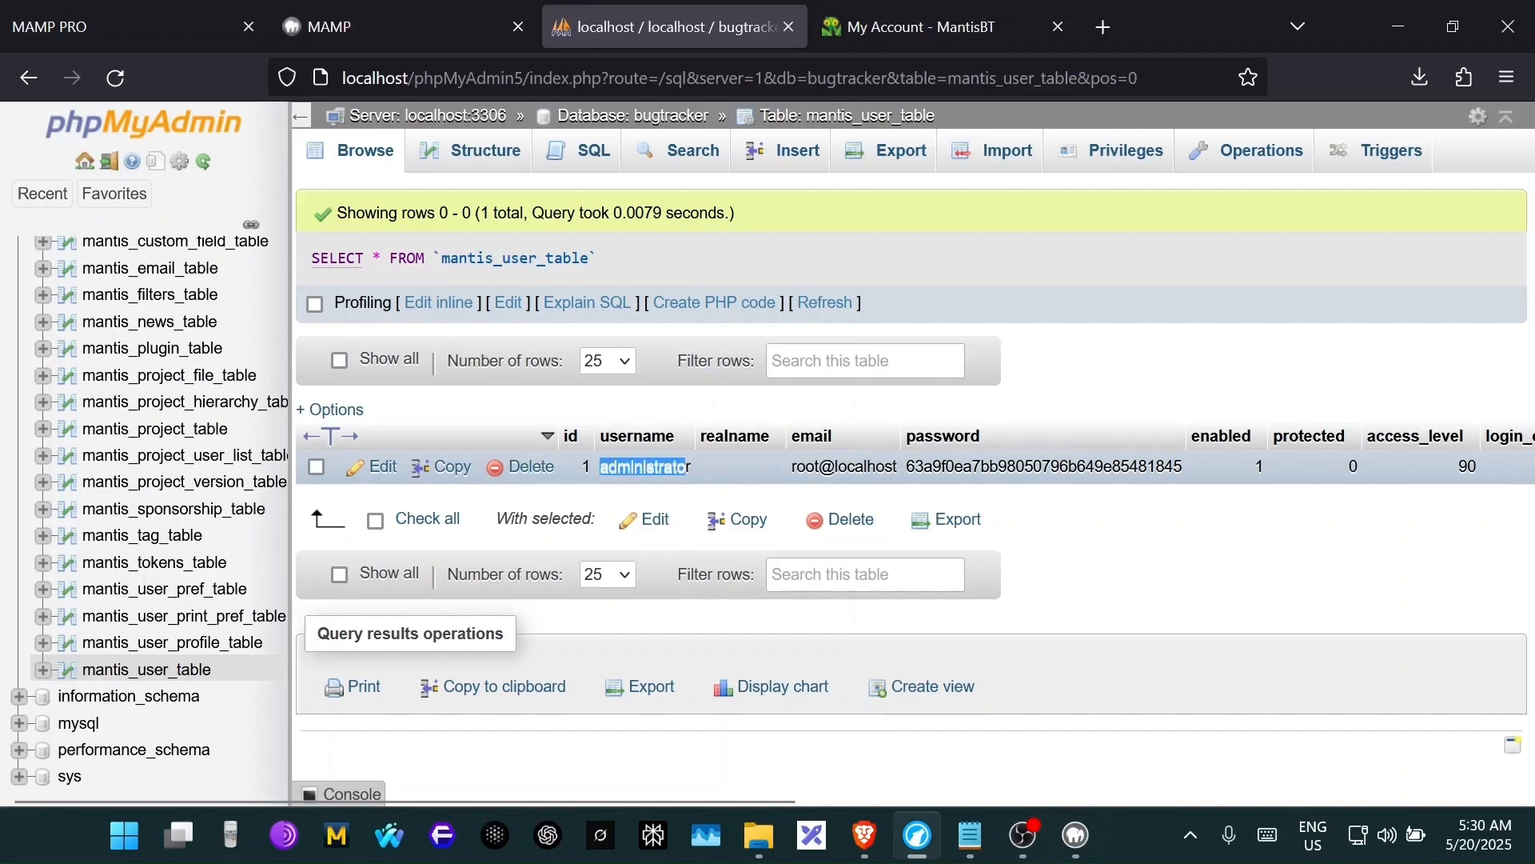
left_click(693, 482)
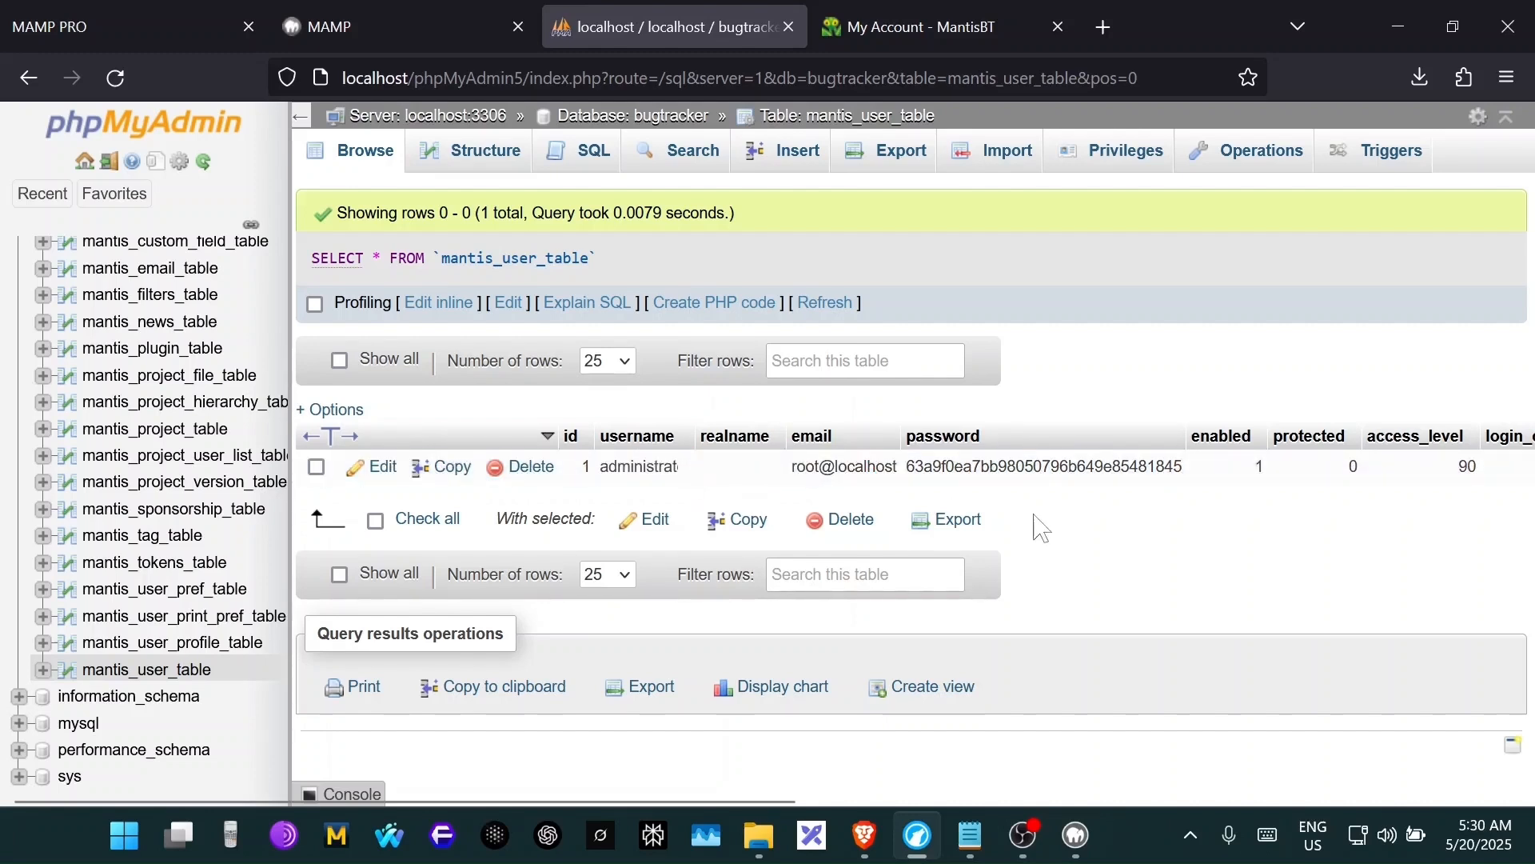
- Reload the user table, then return to the MantisBT My Account page and adjust its zoom
left_click(116, 78)
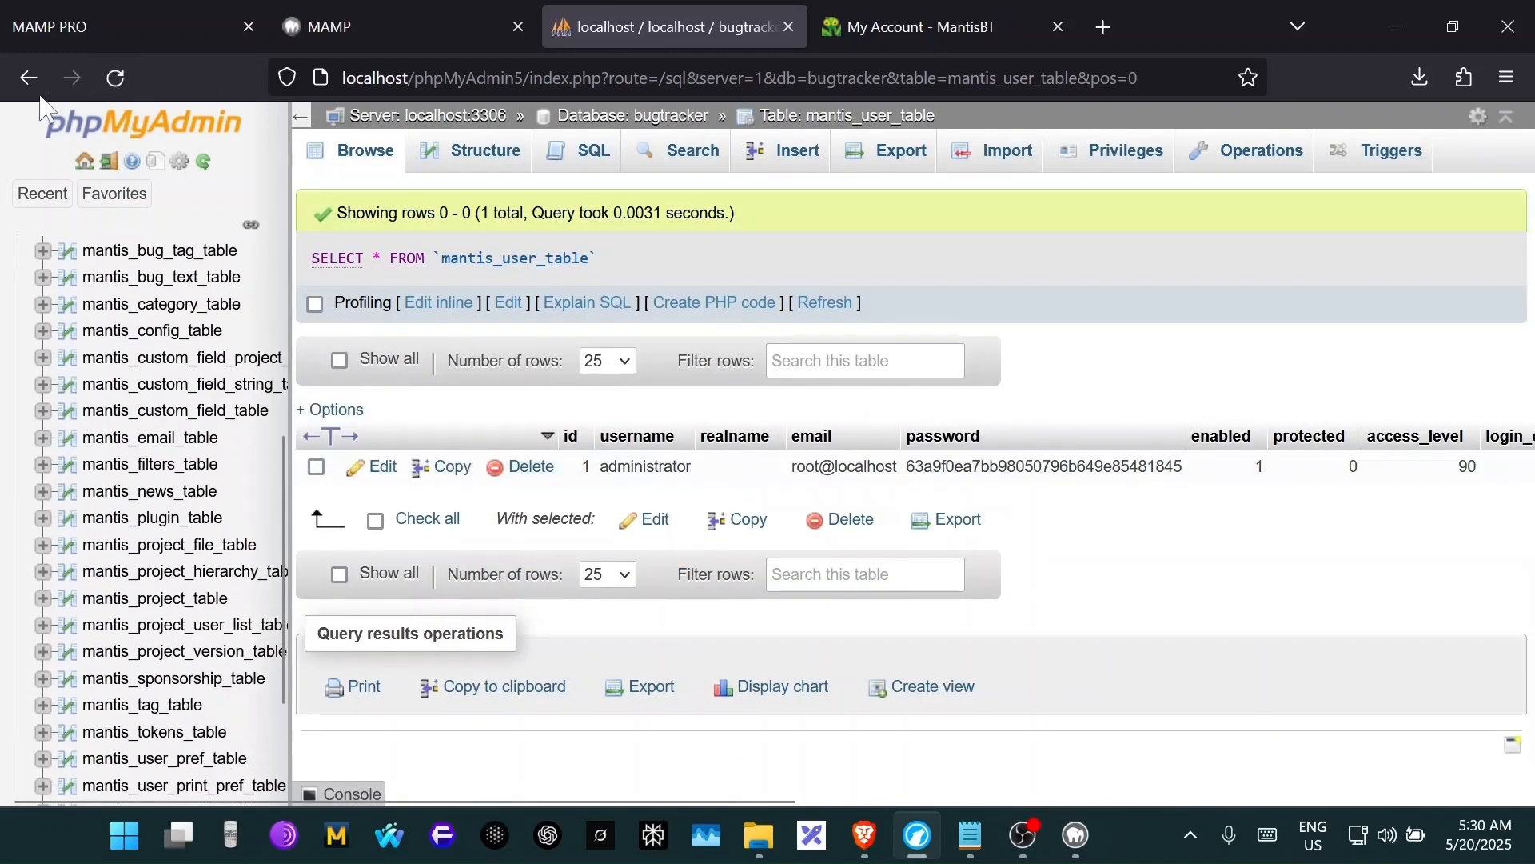
left_click(480, 28)
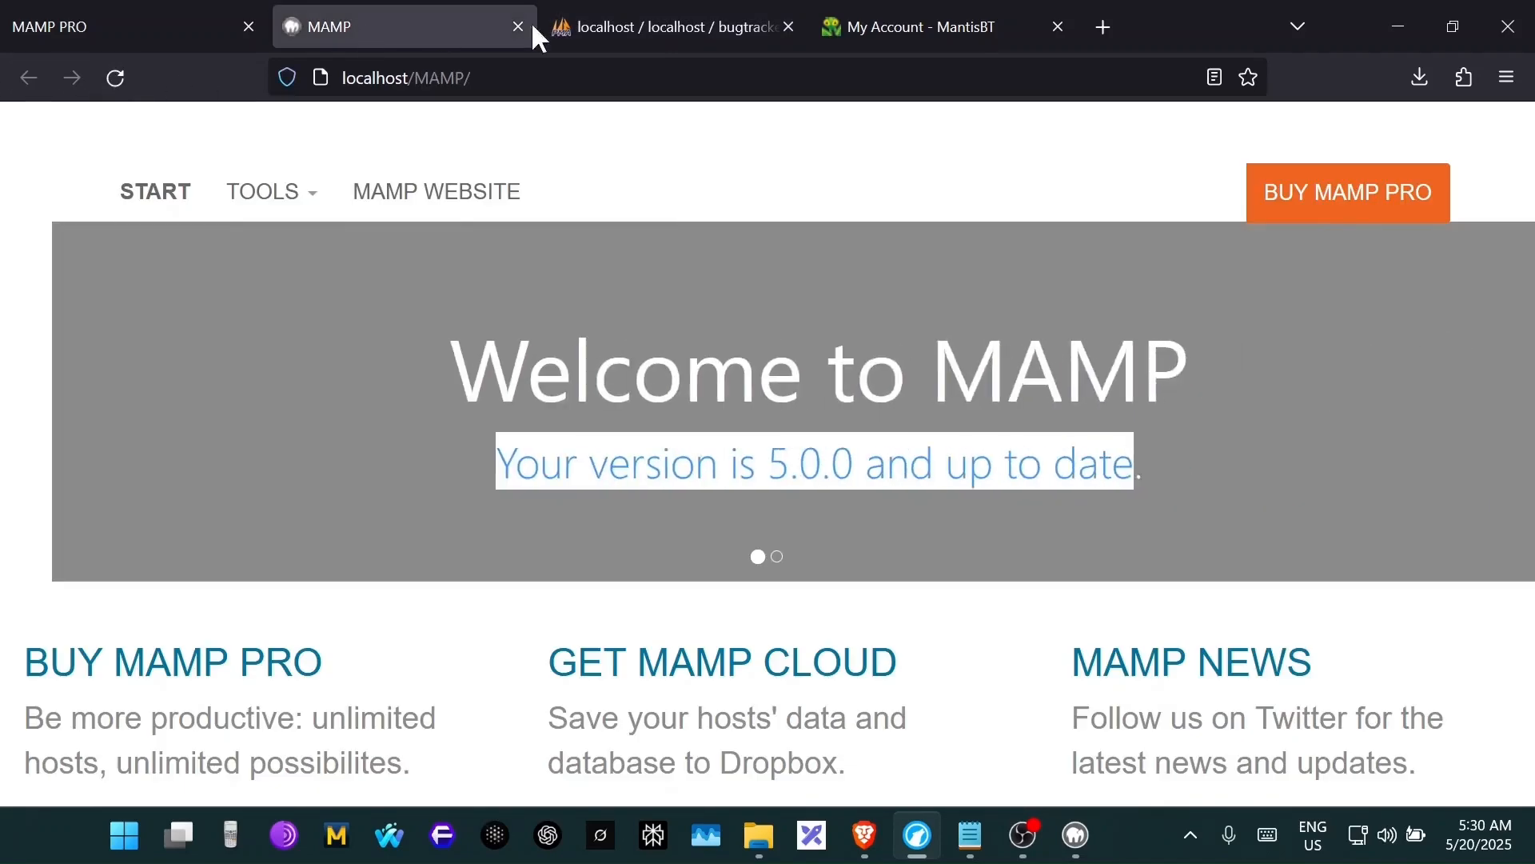
left_click(828, 24)
key("ctrl+0")
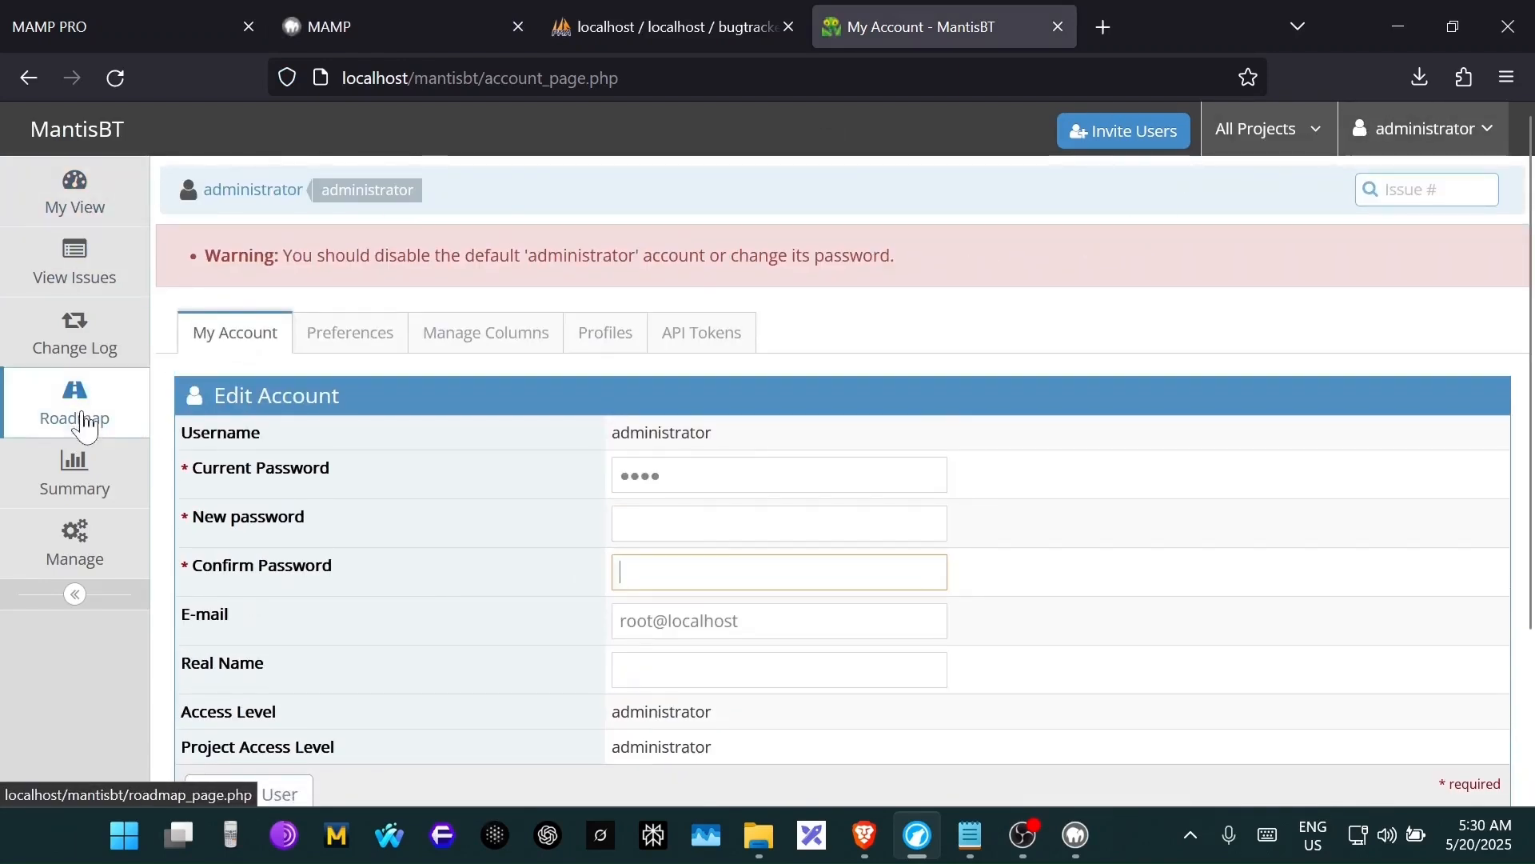
- Go from My View and All Projects to Manage > Projects and the Create New Project form
left_click(57, 210)
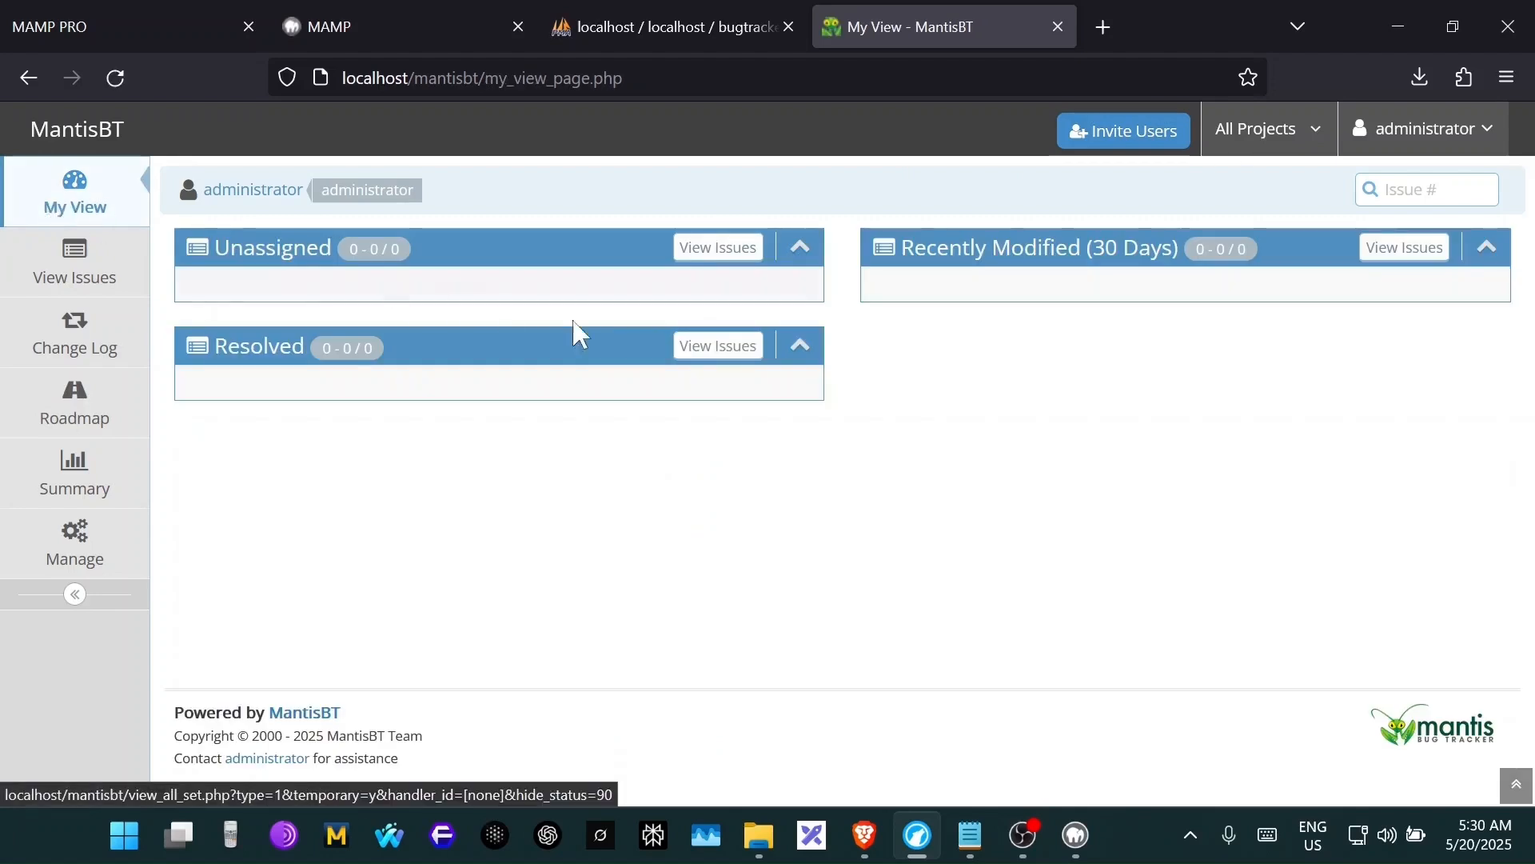
left_click(1321, 142)
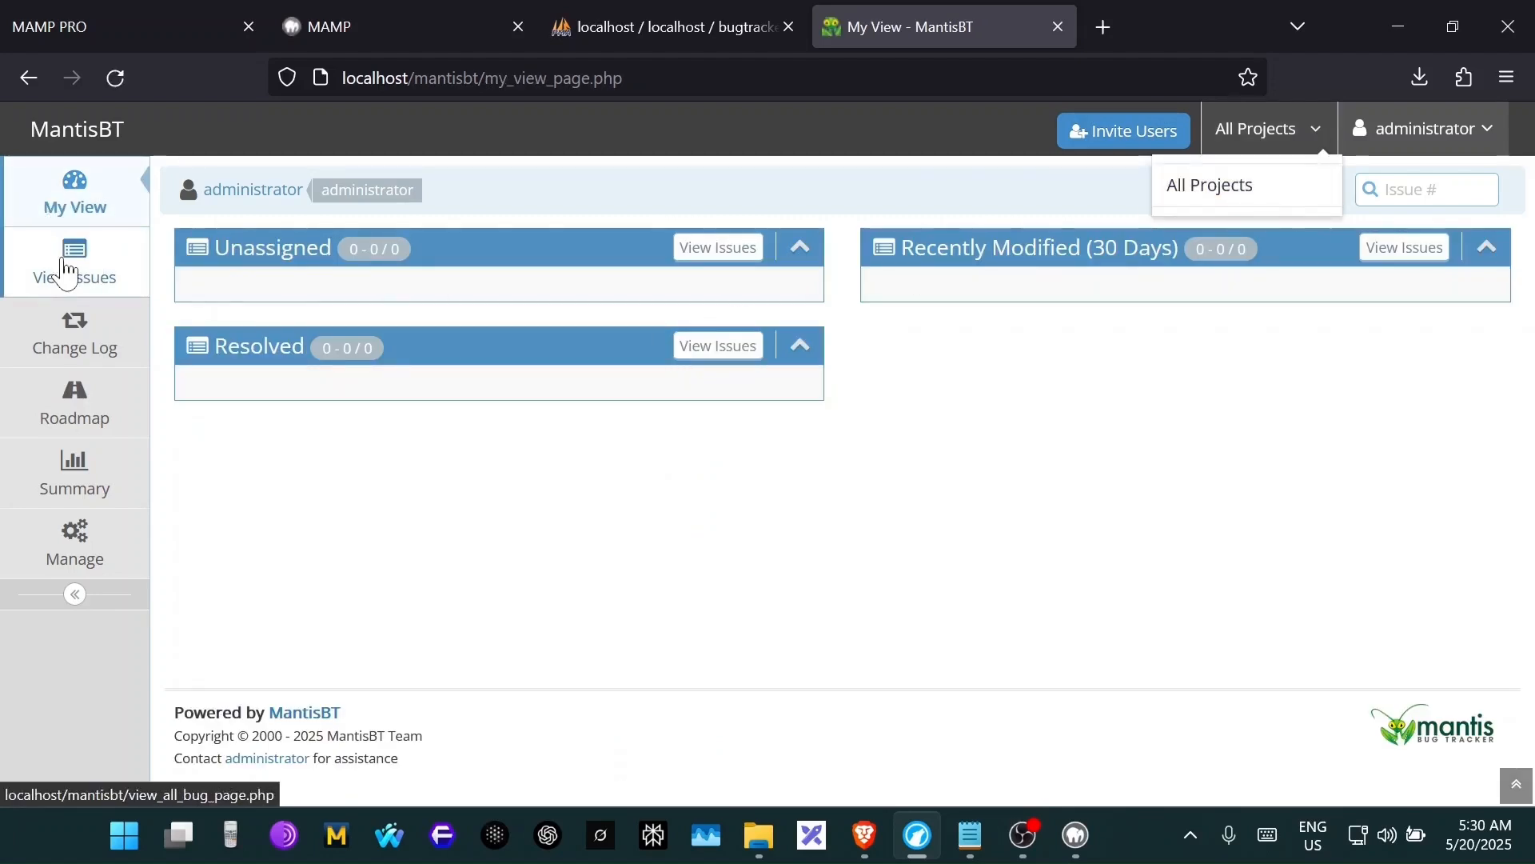
left_click(78, 569)
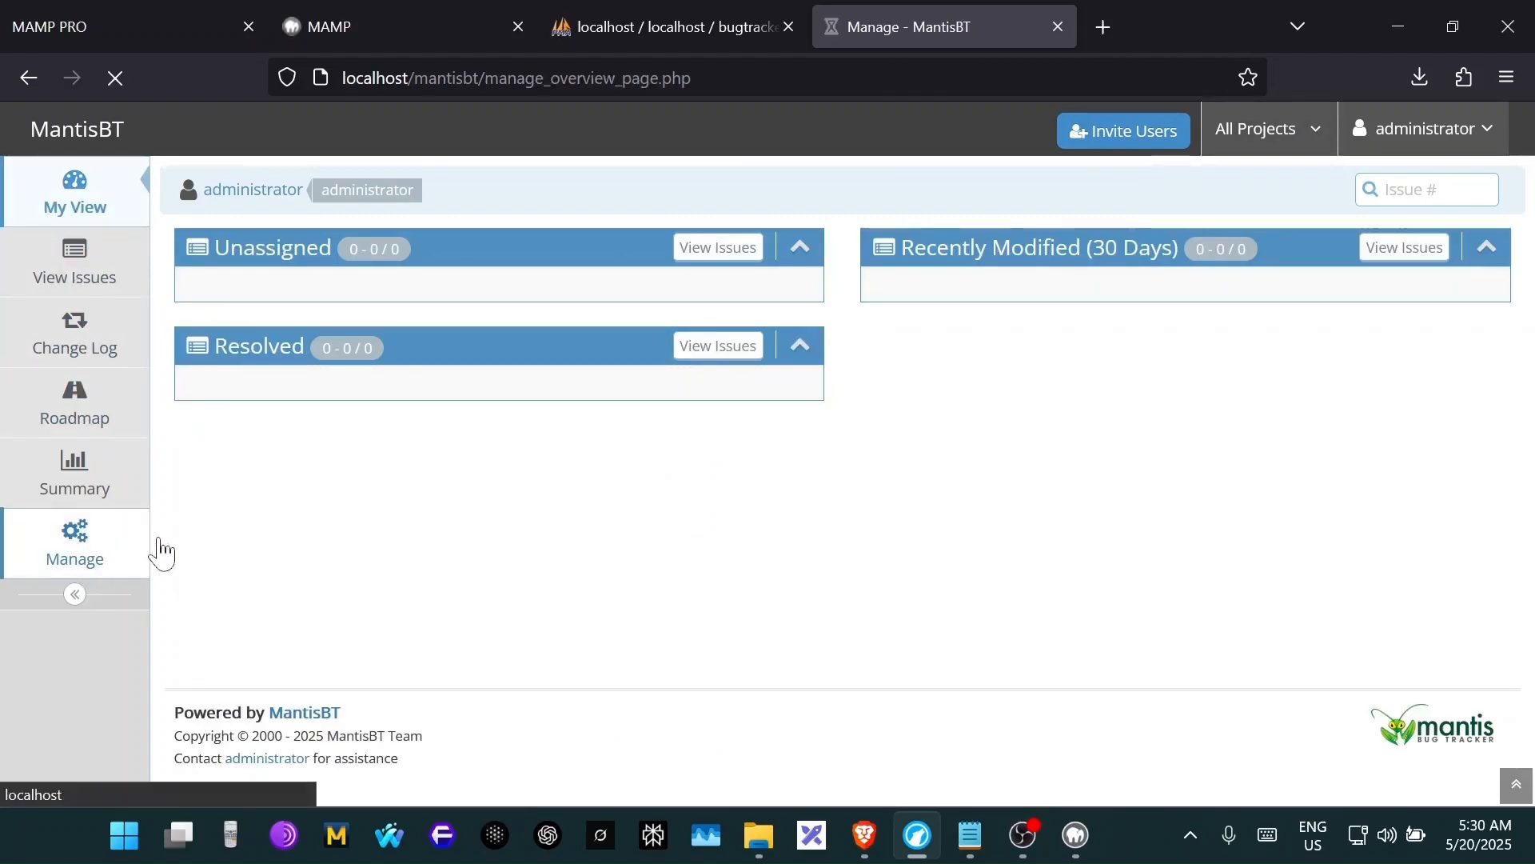
left_click(356, 252)
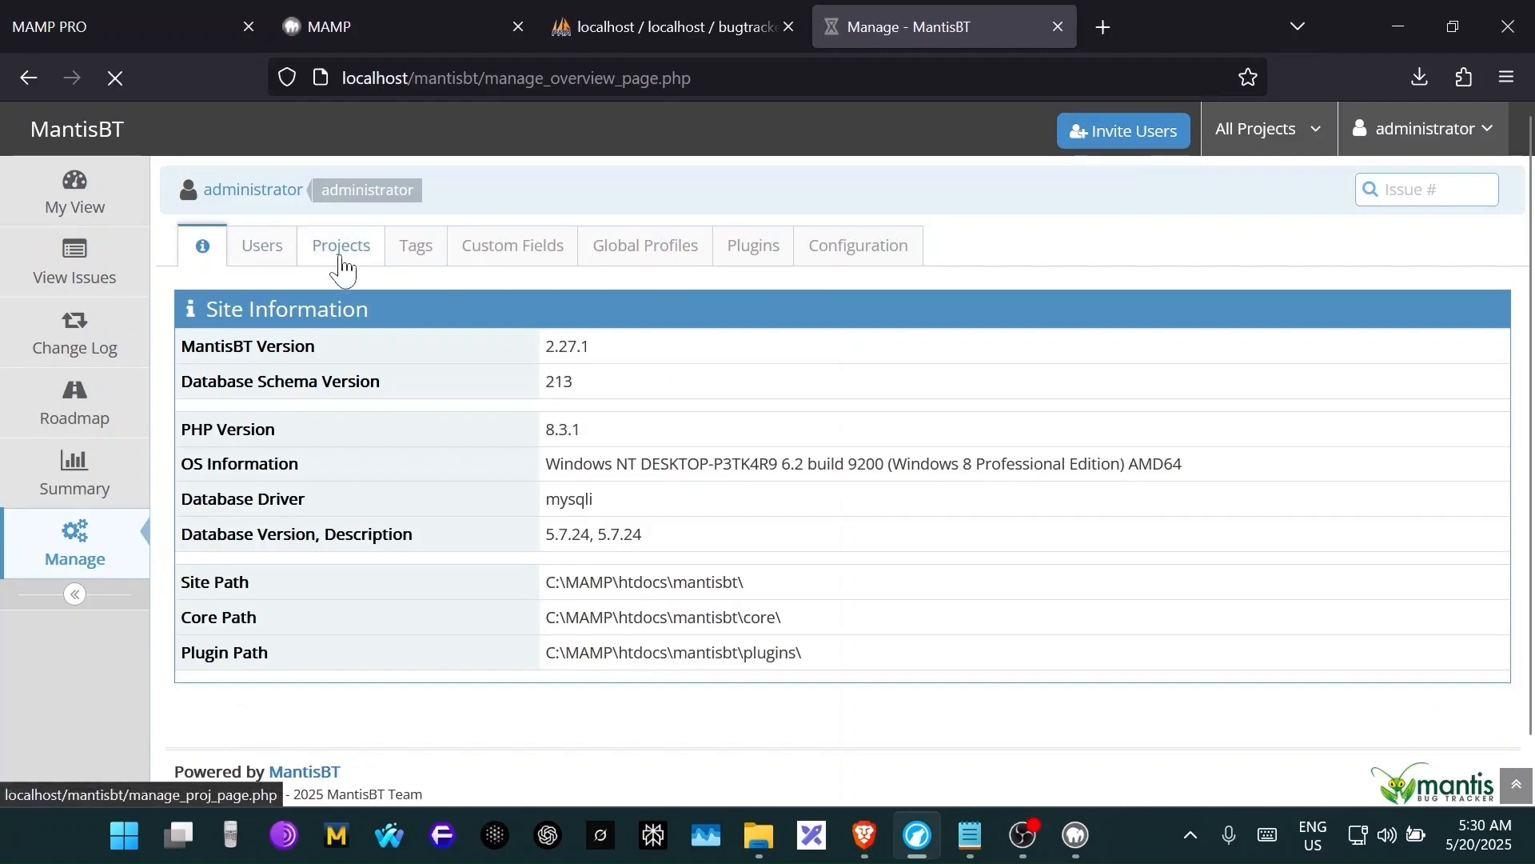
left_click(339, 369)
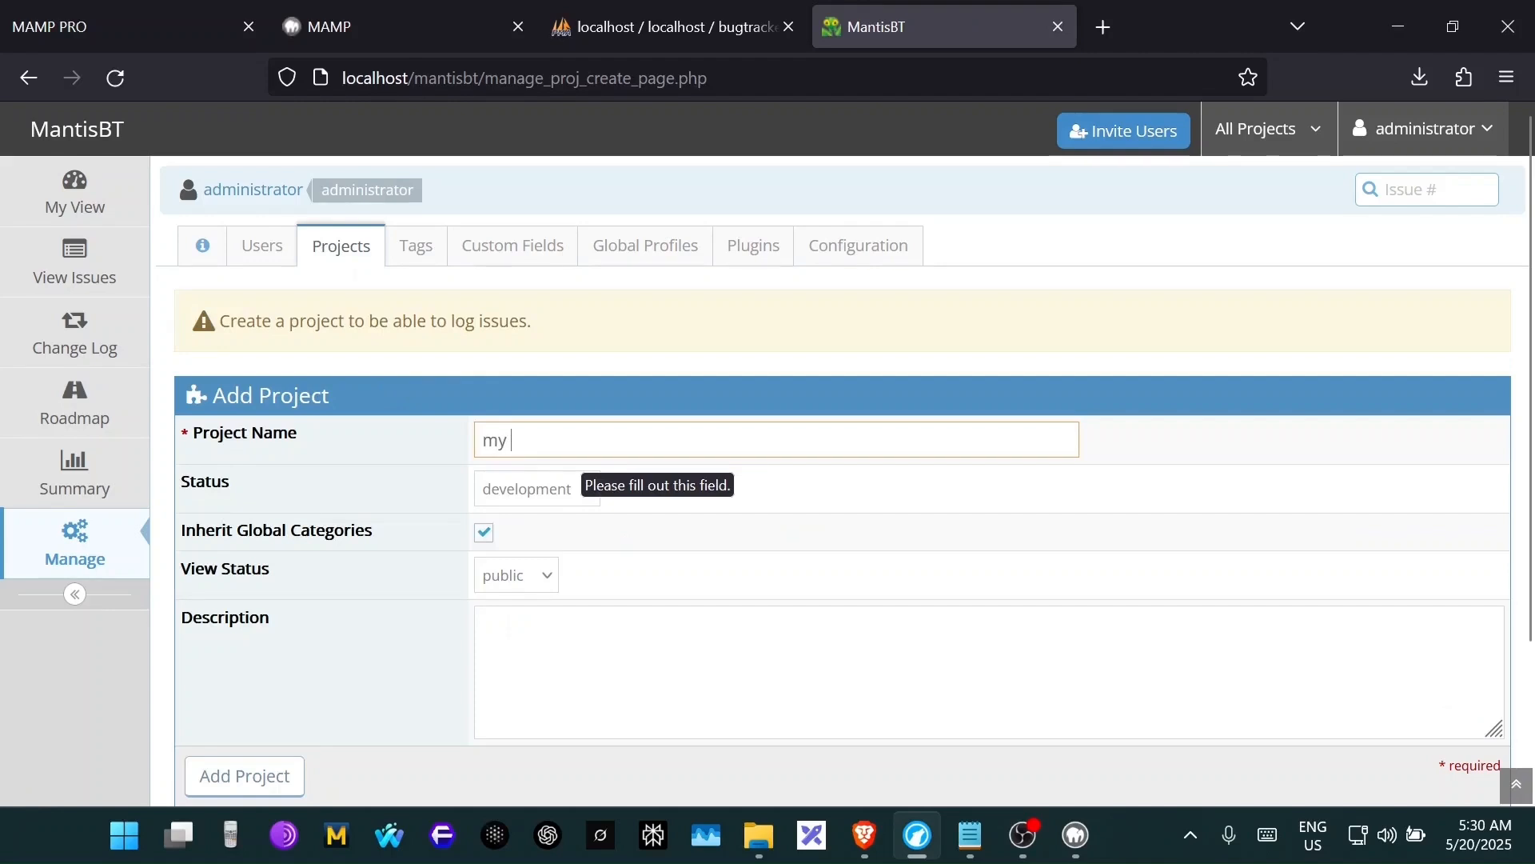
- Enter 'my project' as the project name, clear it again, and log out of the administrator account
type("my project")
key("ctrl+a")
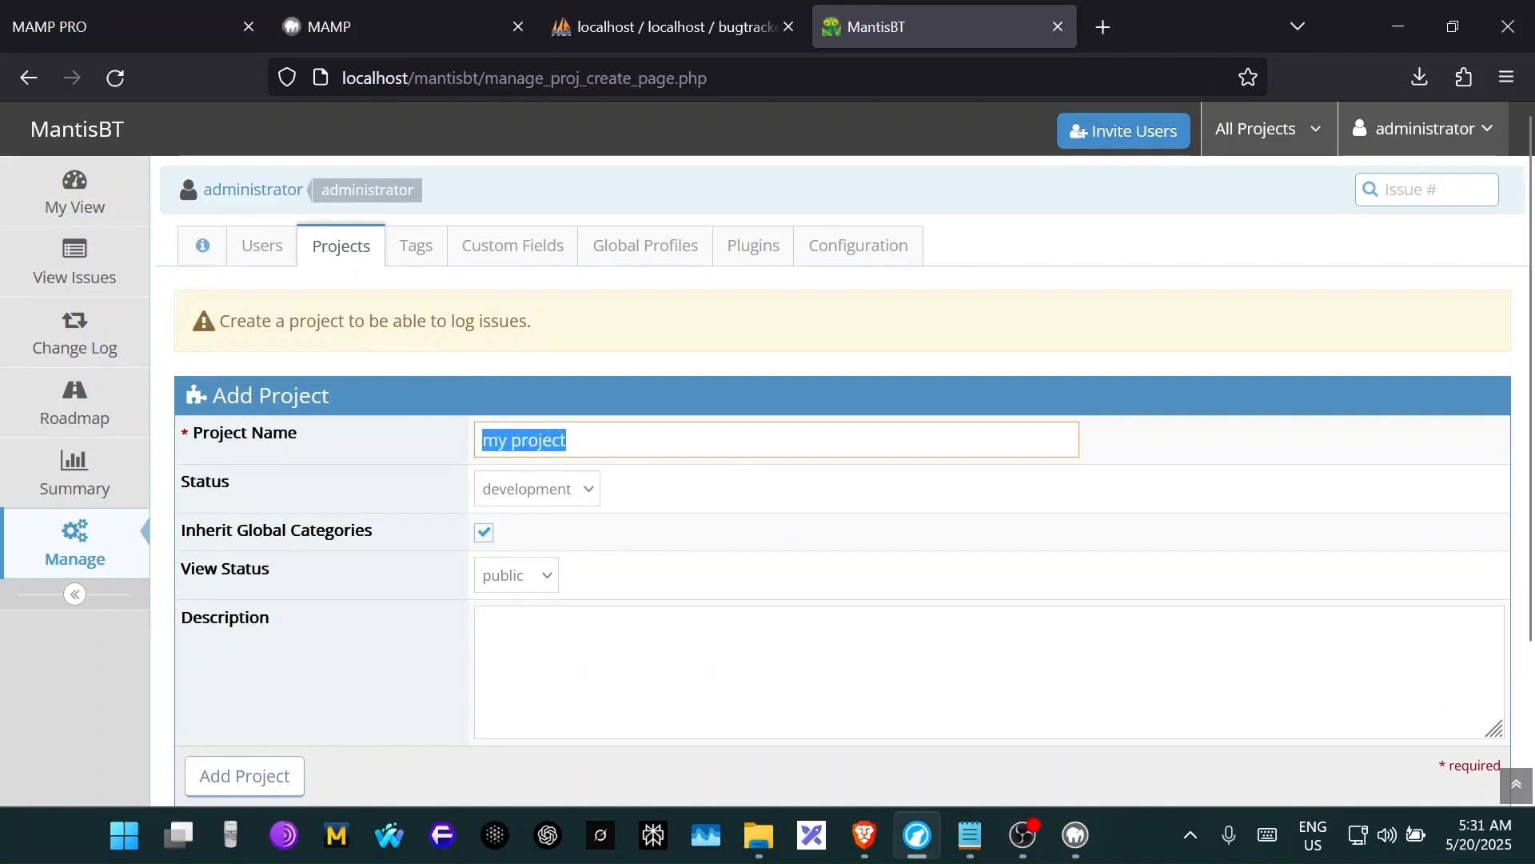
key("BackSpace")
scroll(478, 462, "down", 3)
scroll(536, 480, "up", 3)
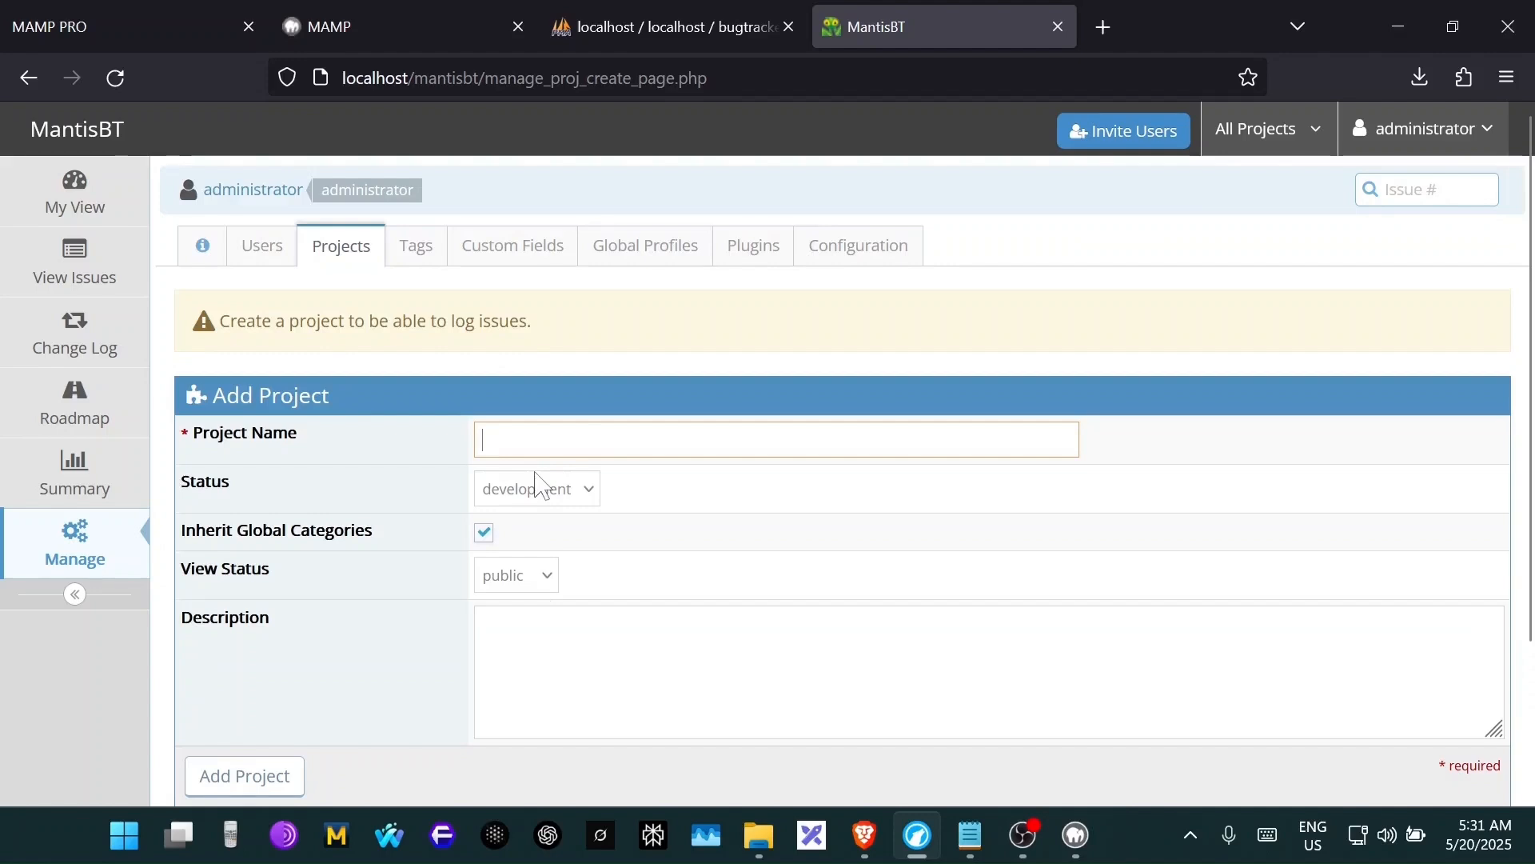
left_click(1422, 128)
left_click(1425, 248)
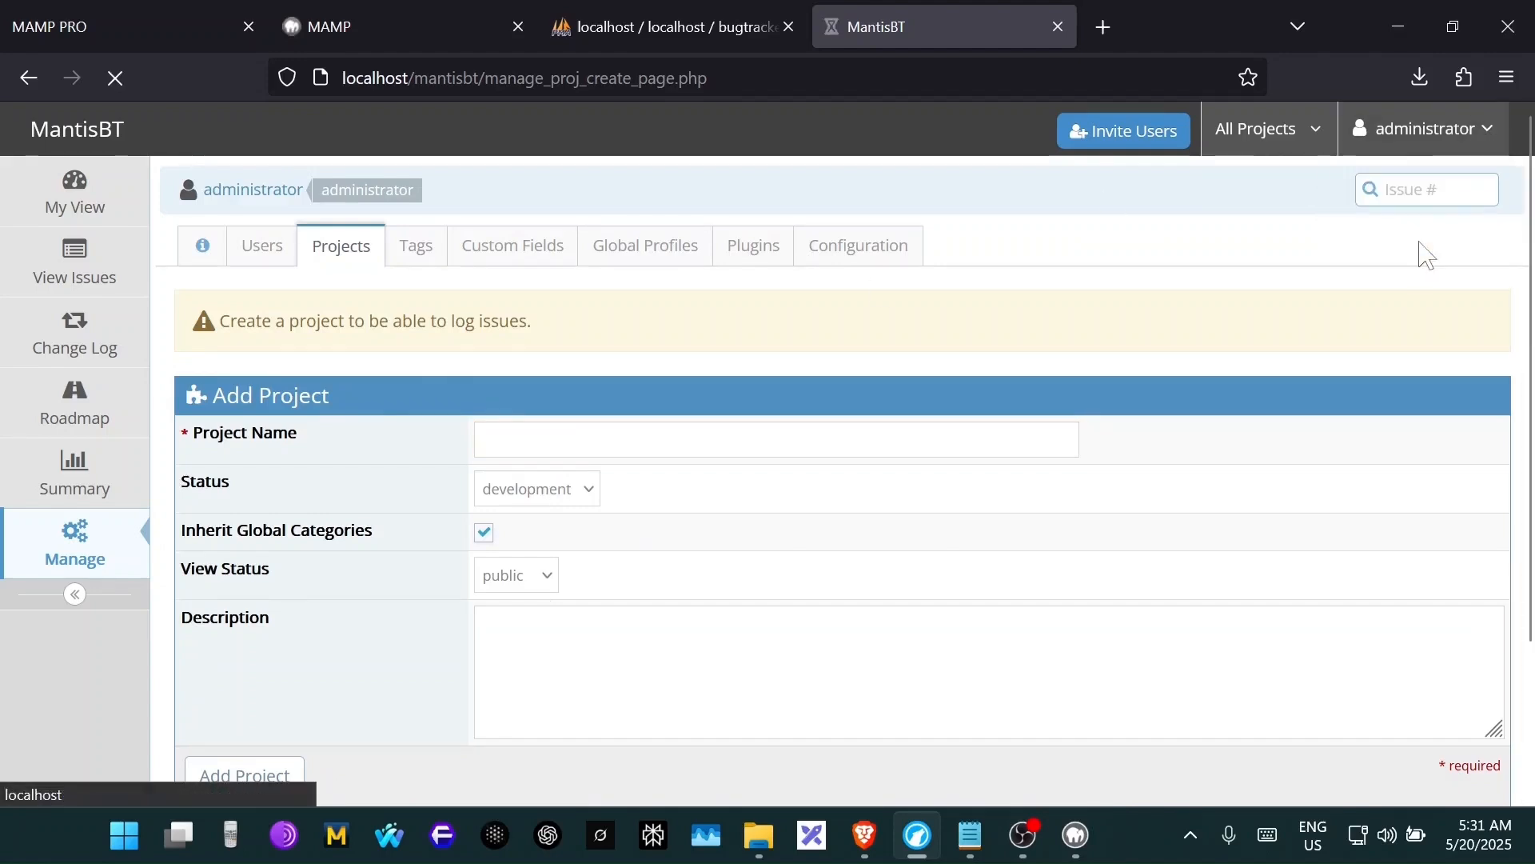
- Restart MAMP's Apache and MySQL servers and reload the MantisBT login page
left_click(1075, 835)
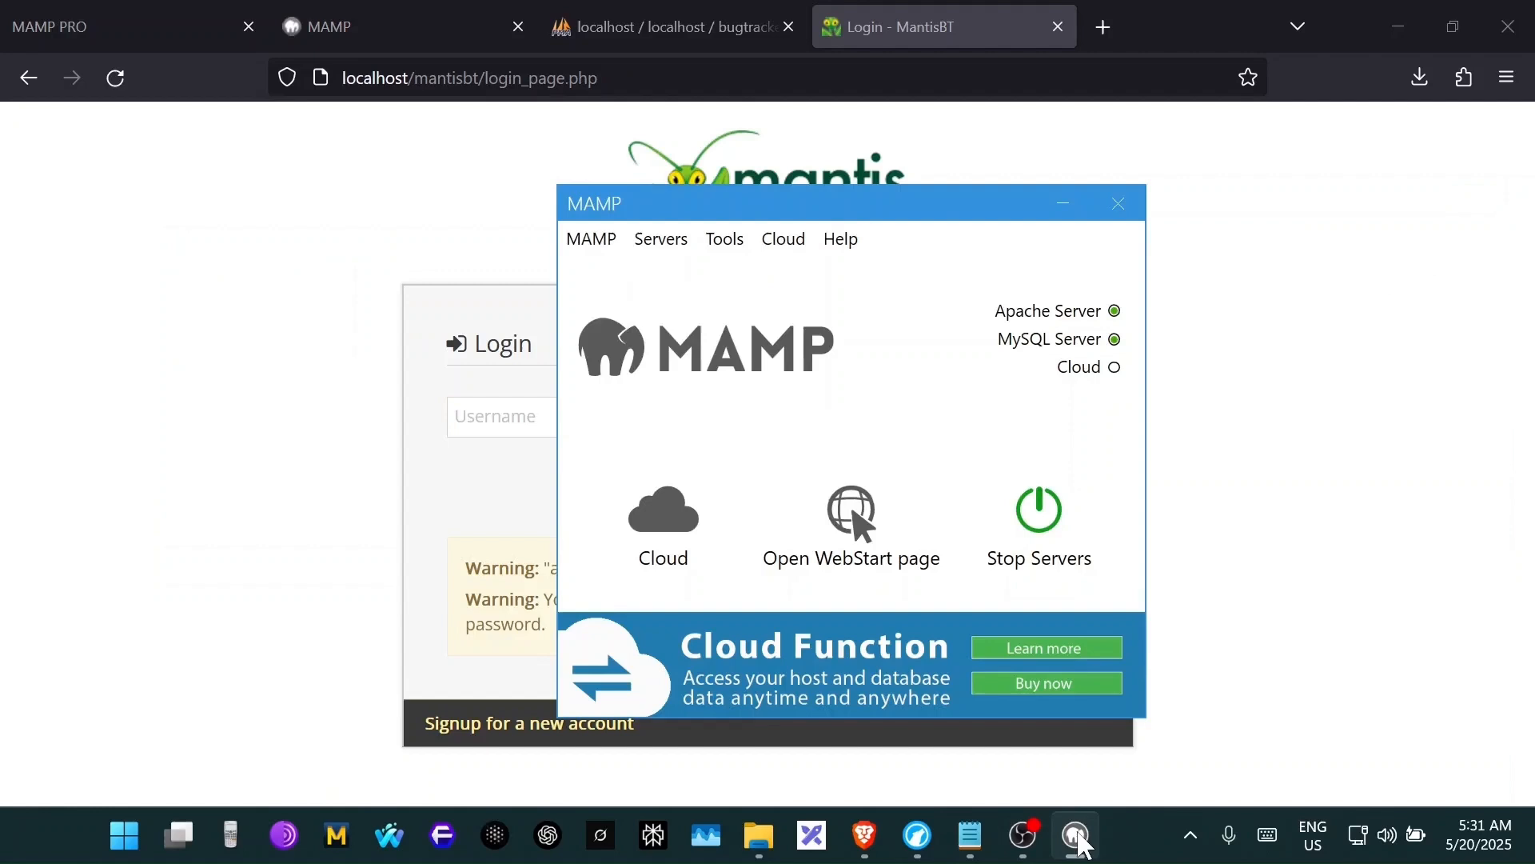
left_click(1078, 837)
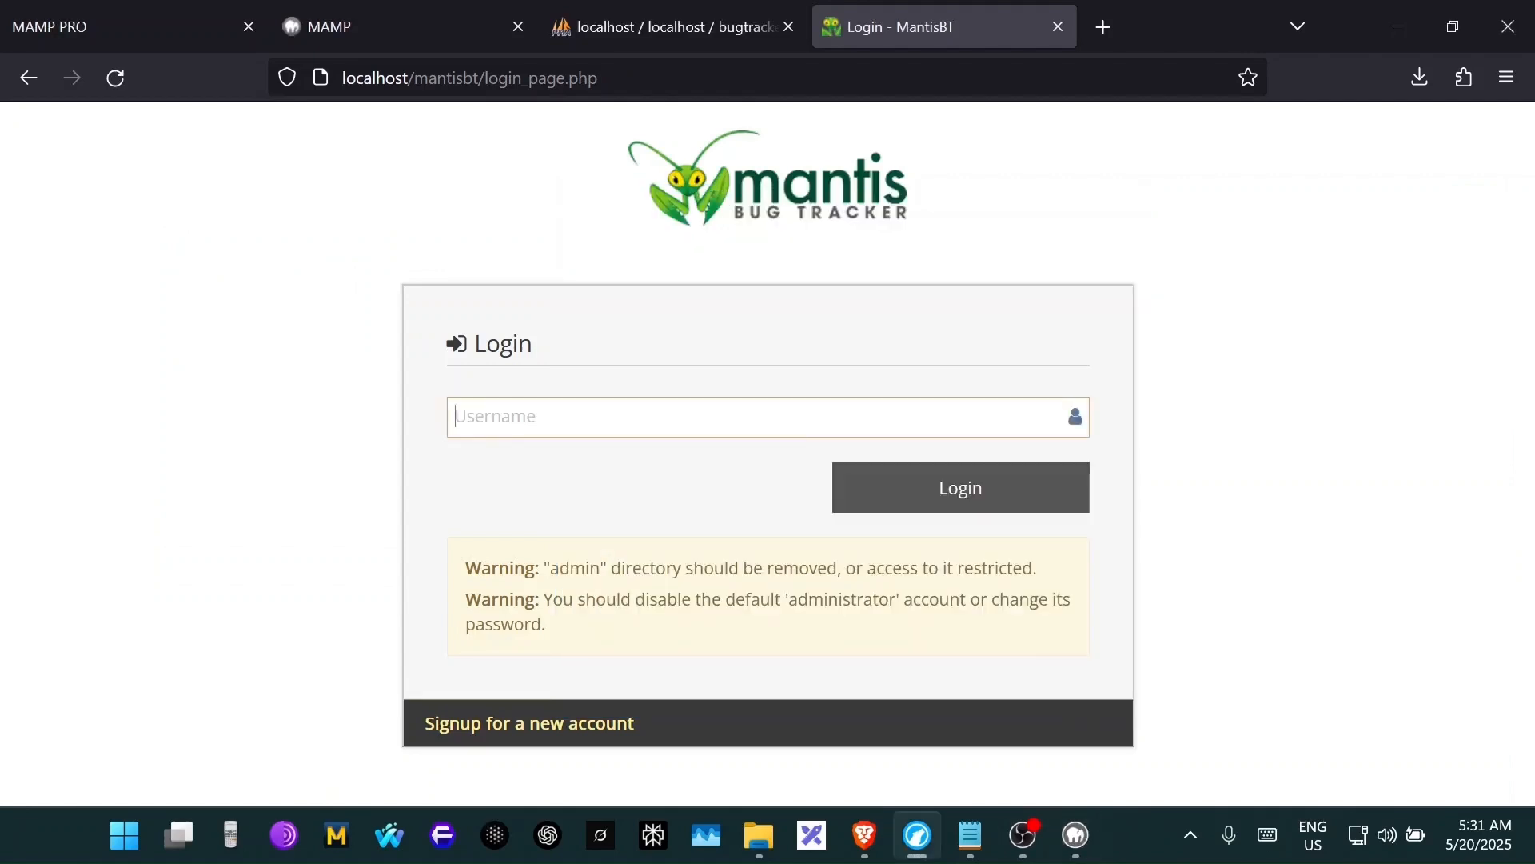
left_click(1075, 836)
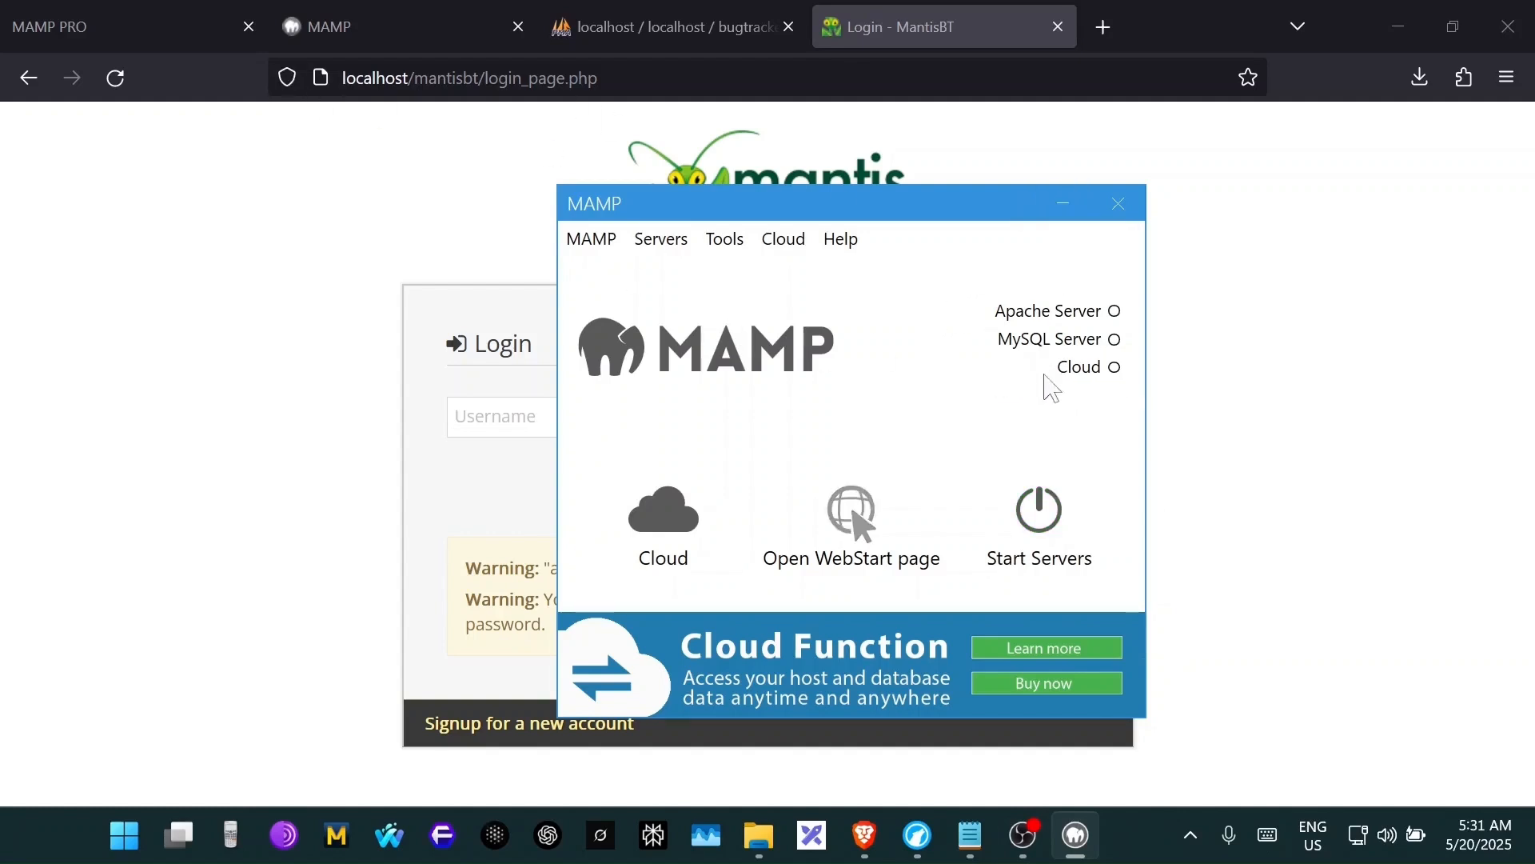
left_click(116, 77)
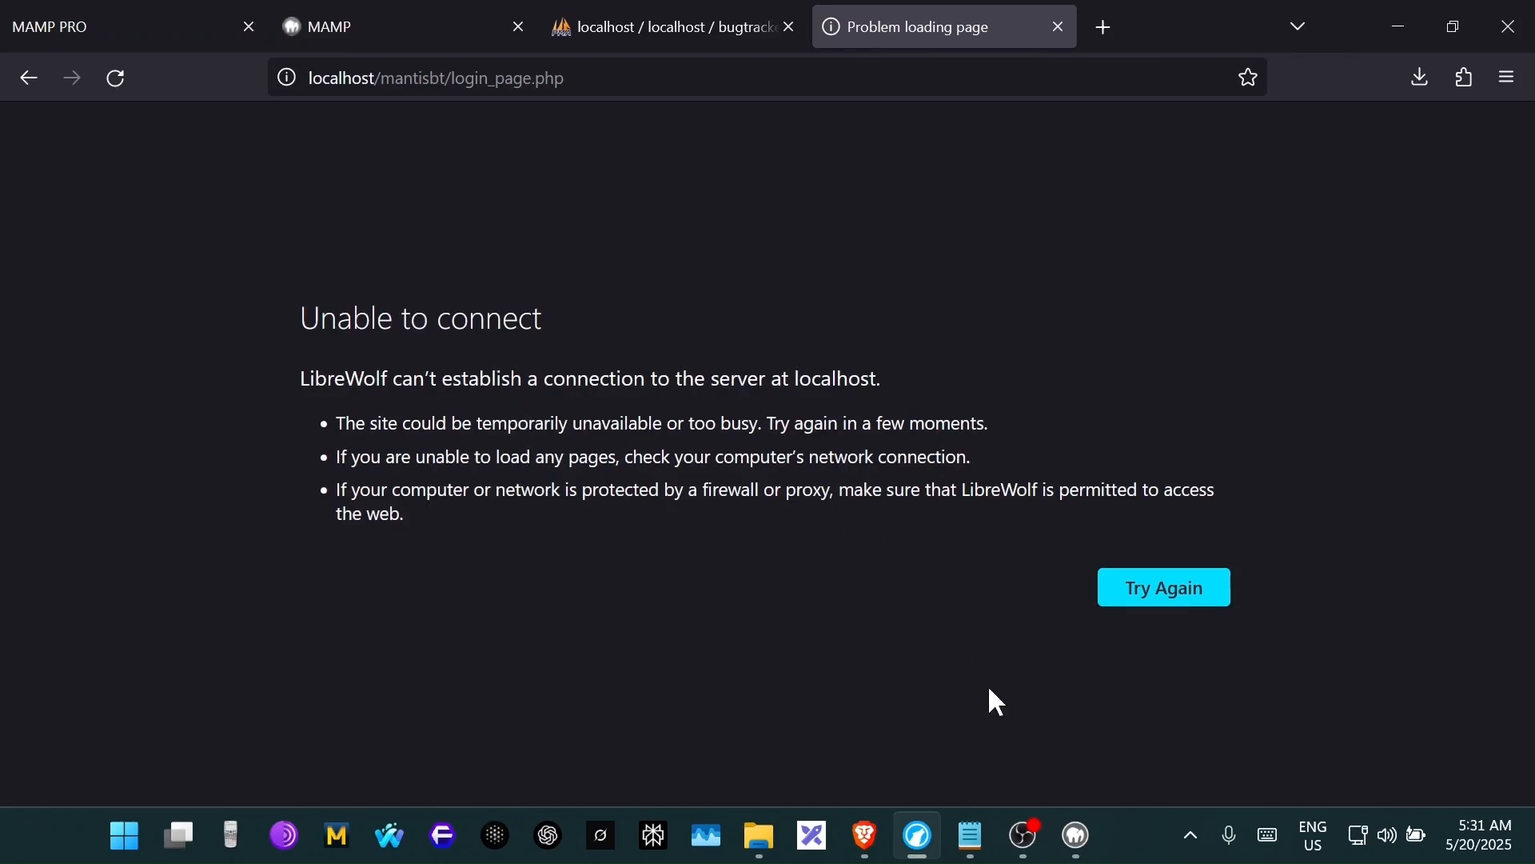
left_click(1075, 836)
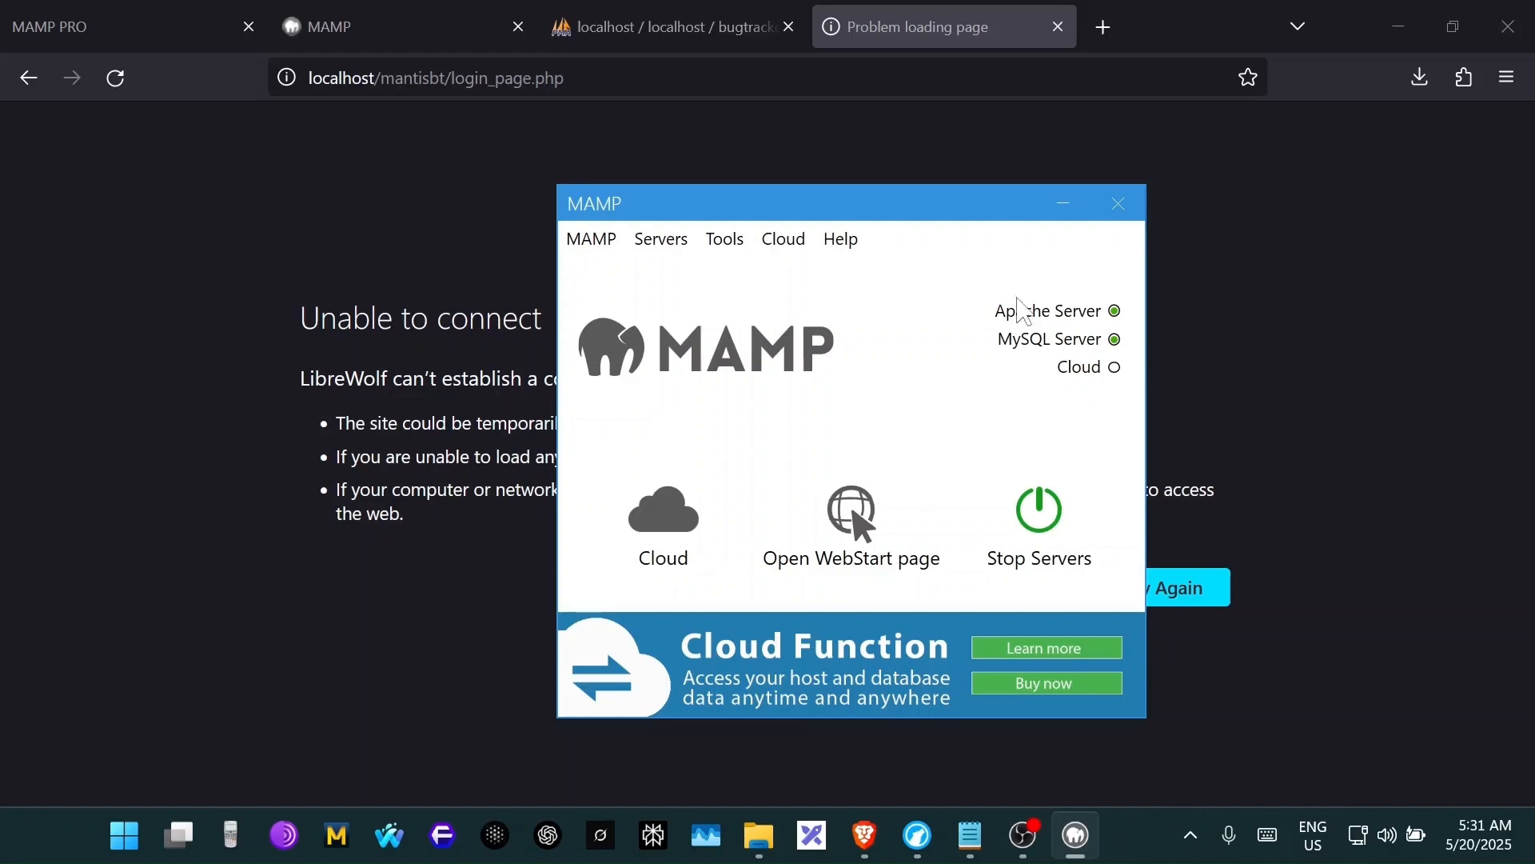
left_click(1062, 205)
left_click(117, 92)
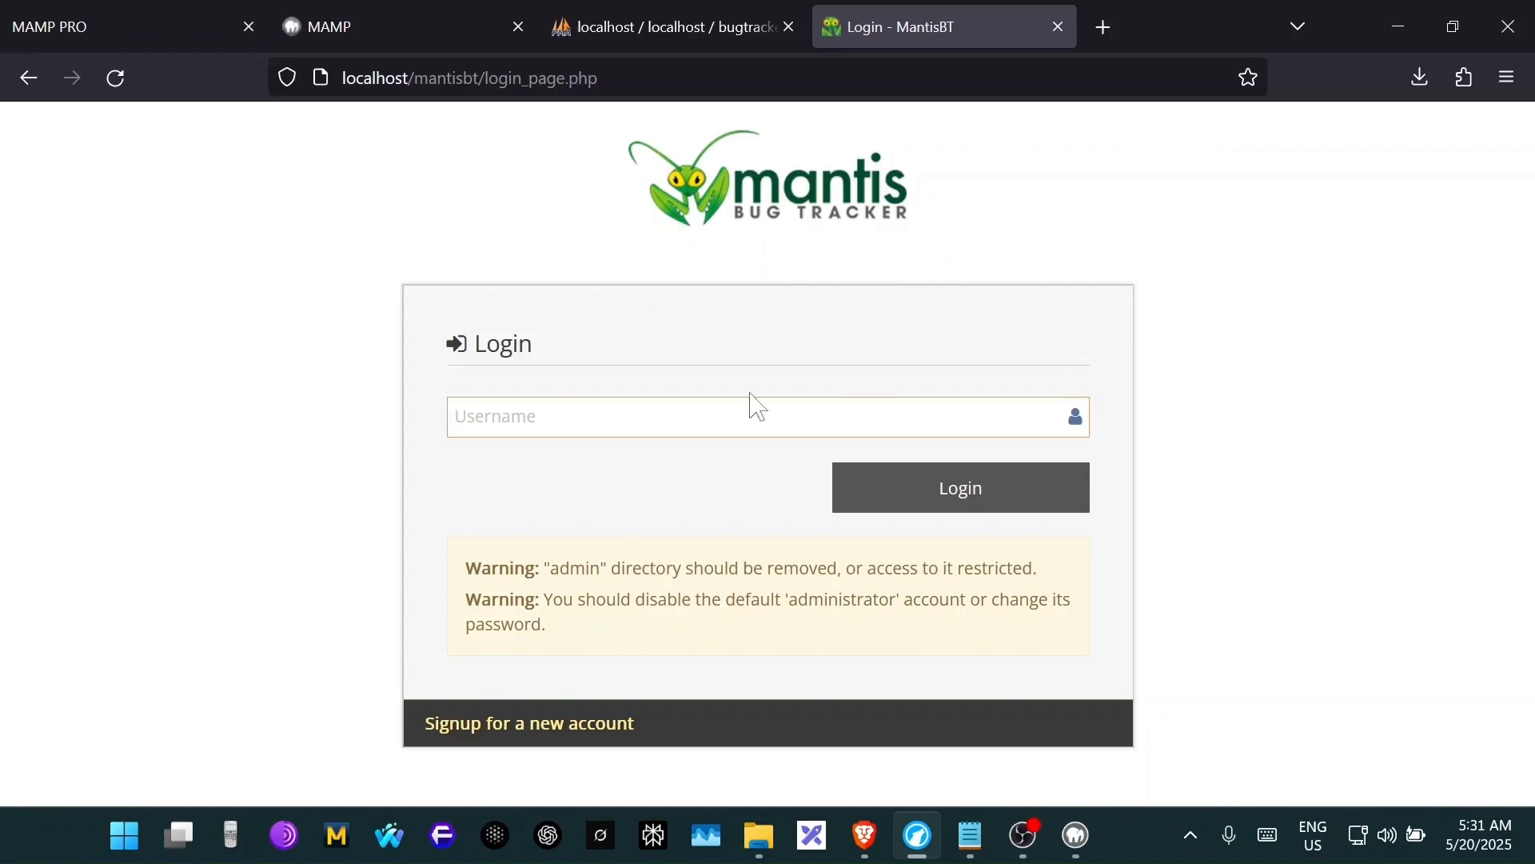
type("Adminitrator")
key("Return")
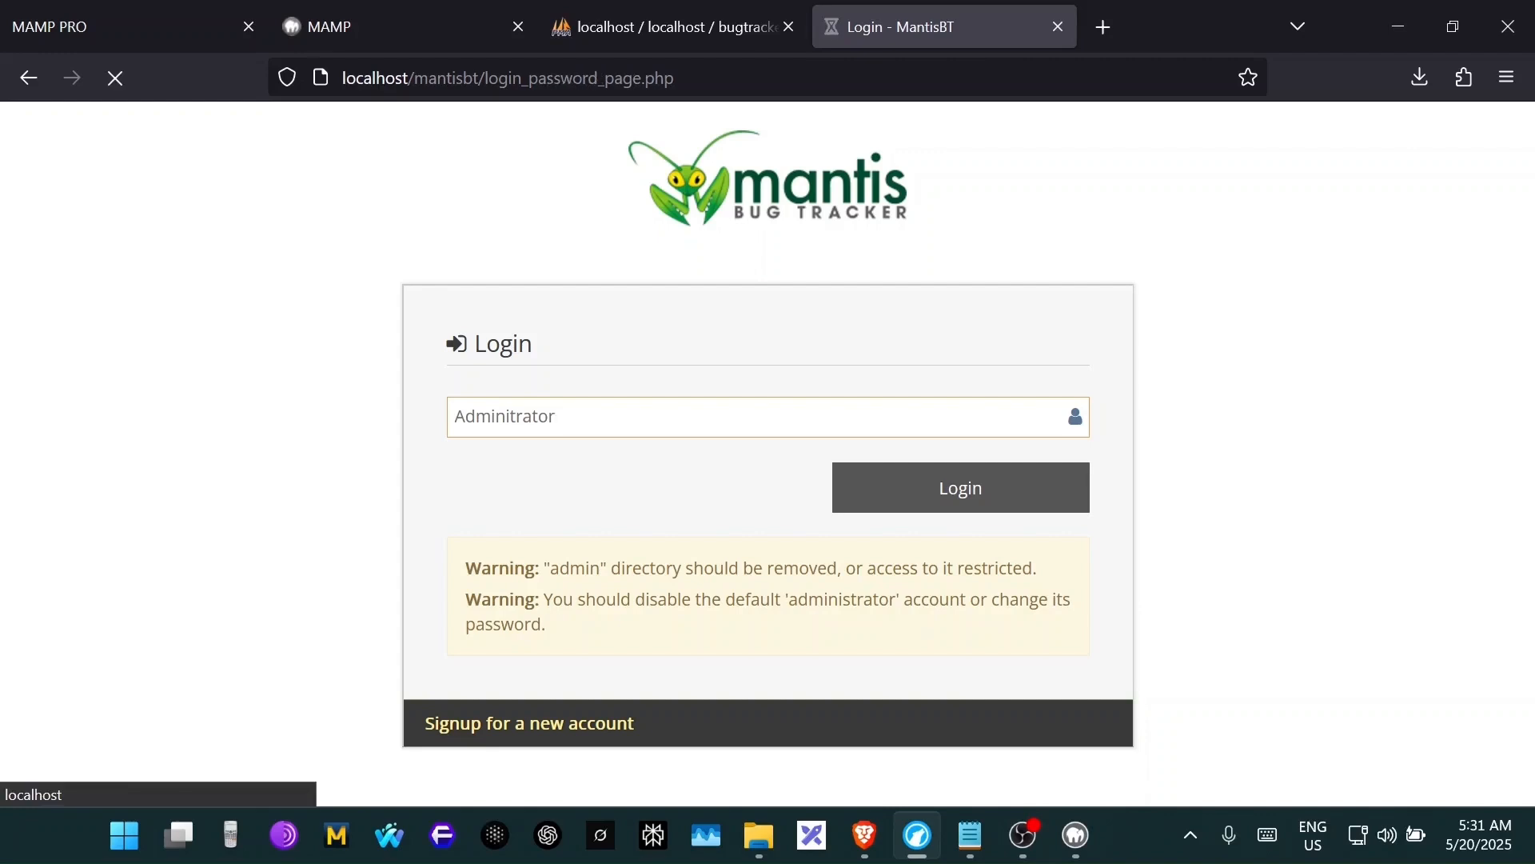
type("root")
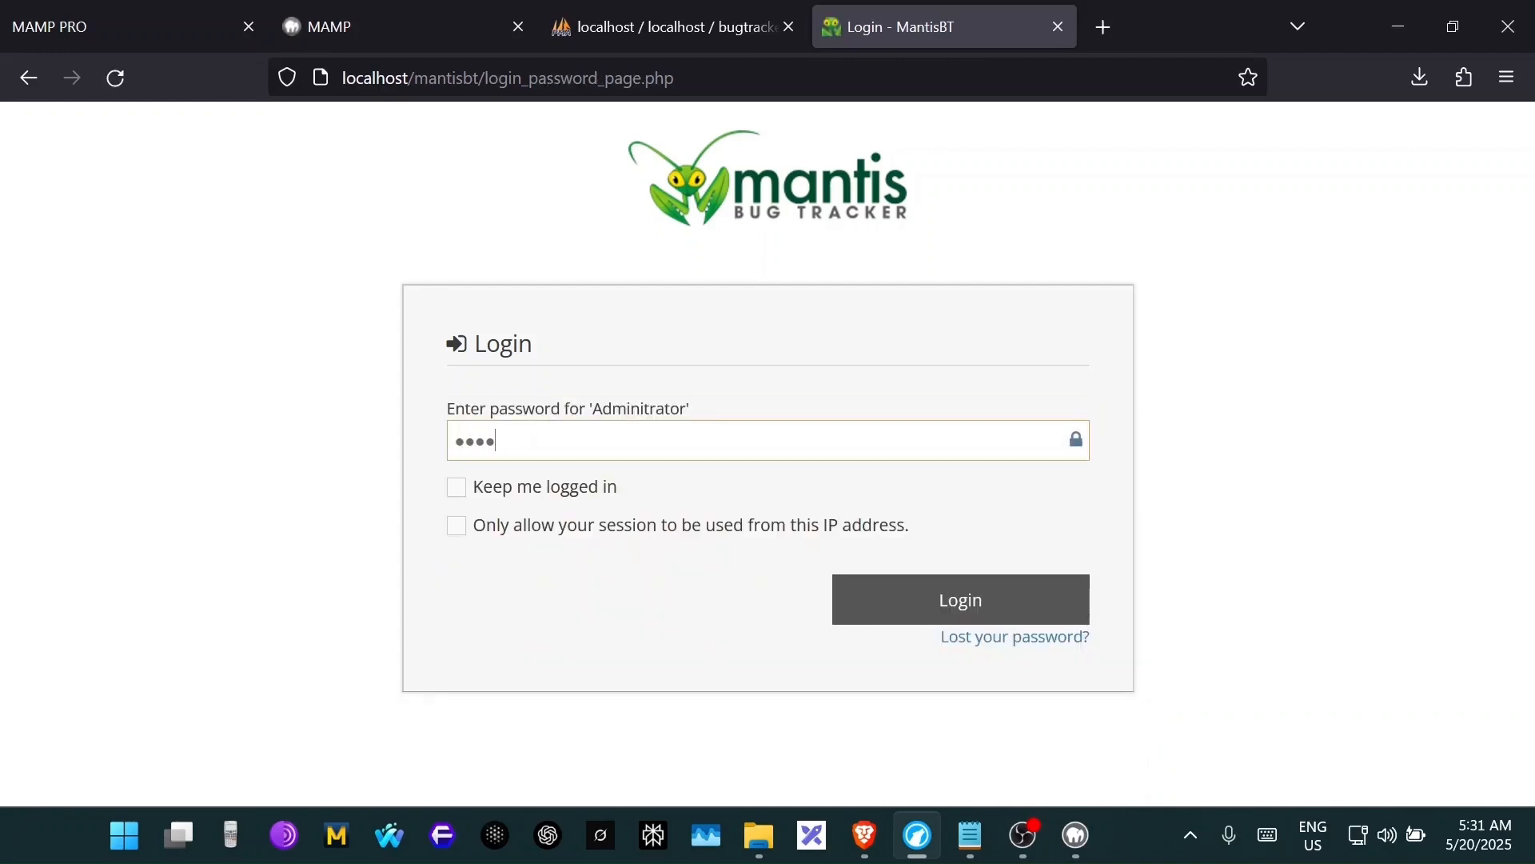
key("Return")
left_click(506, 529)
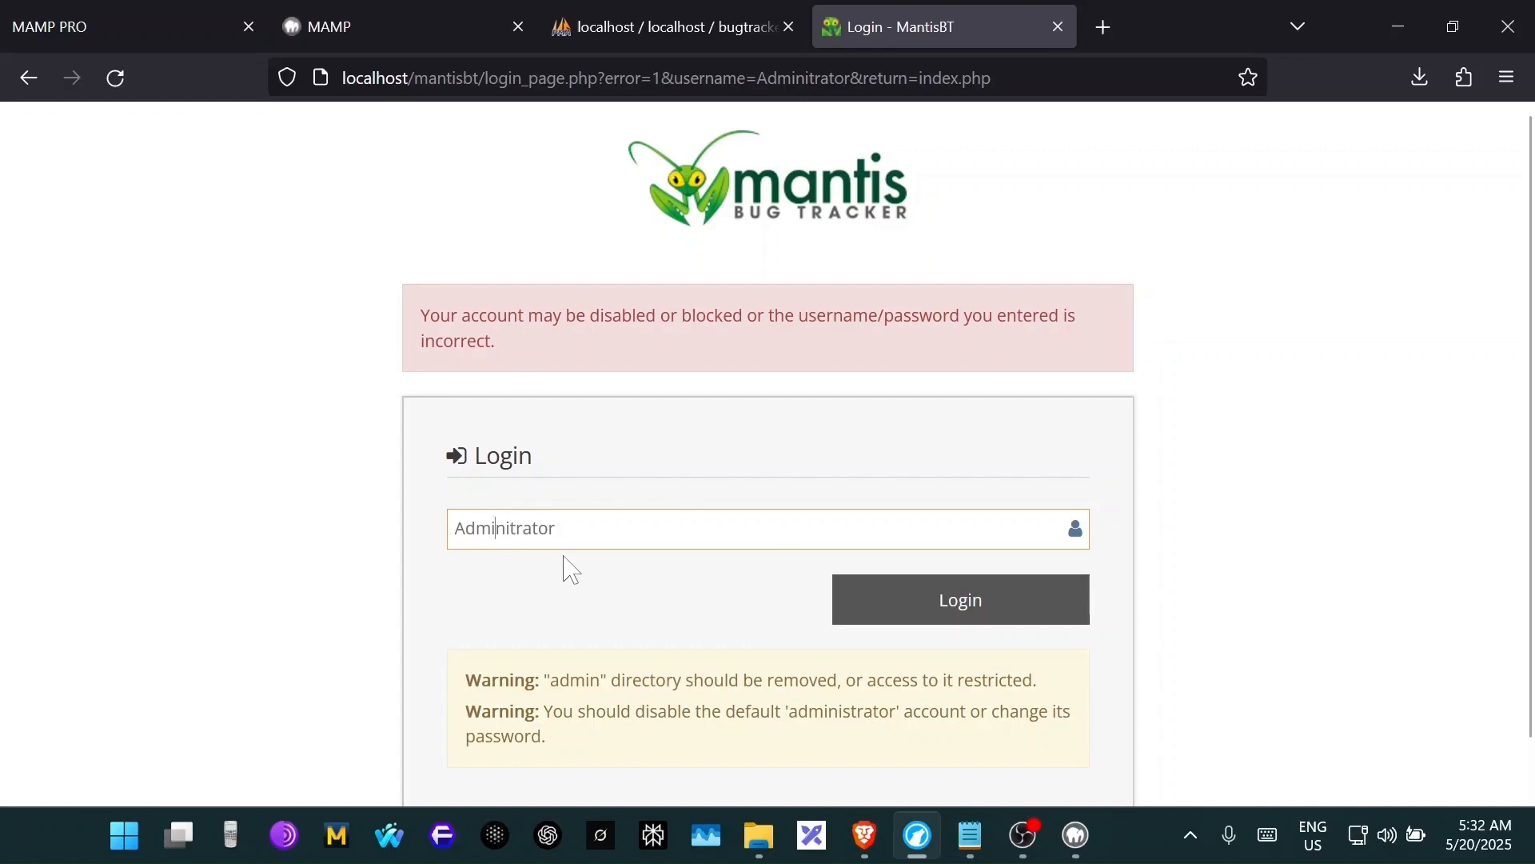
type("s")
key("ctrl+a")
key("BackSpace")
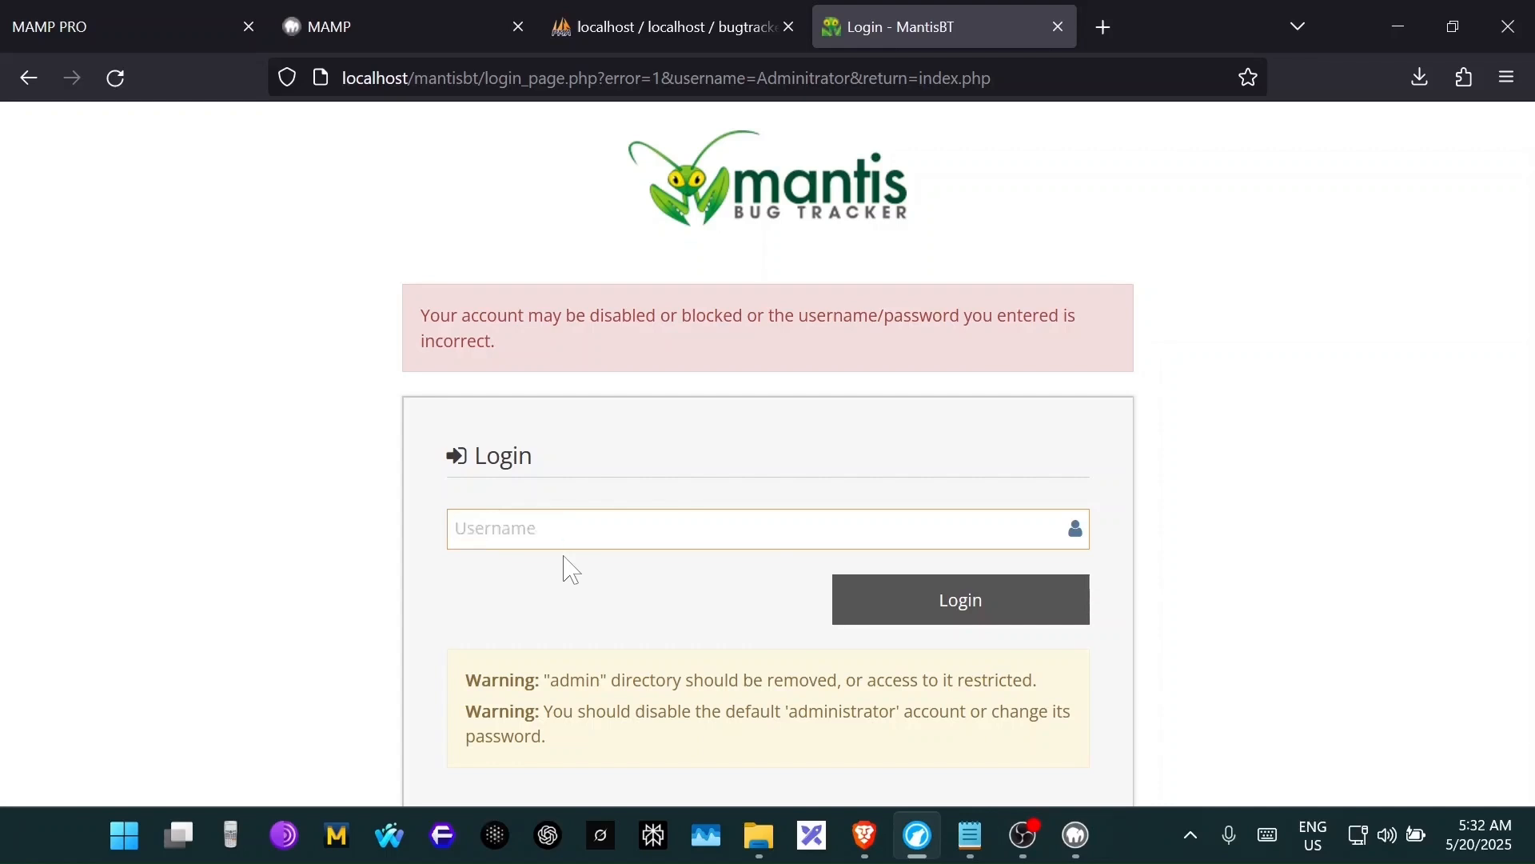
type("Administrator")
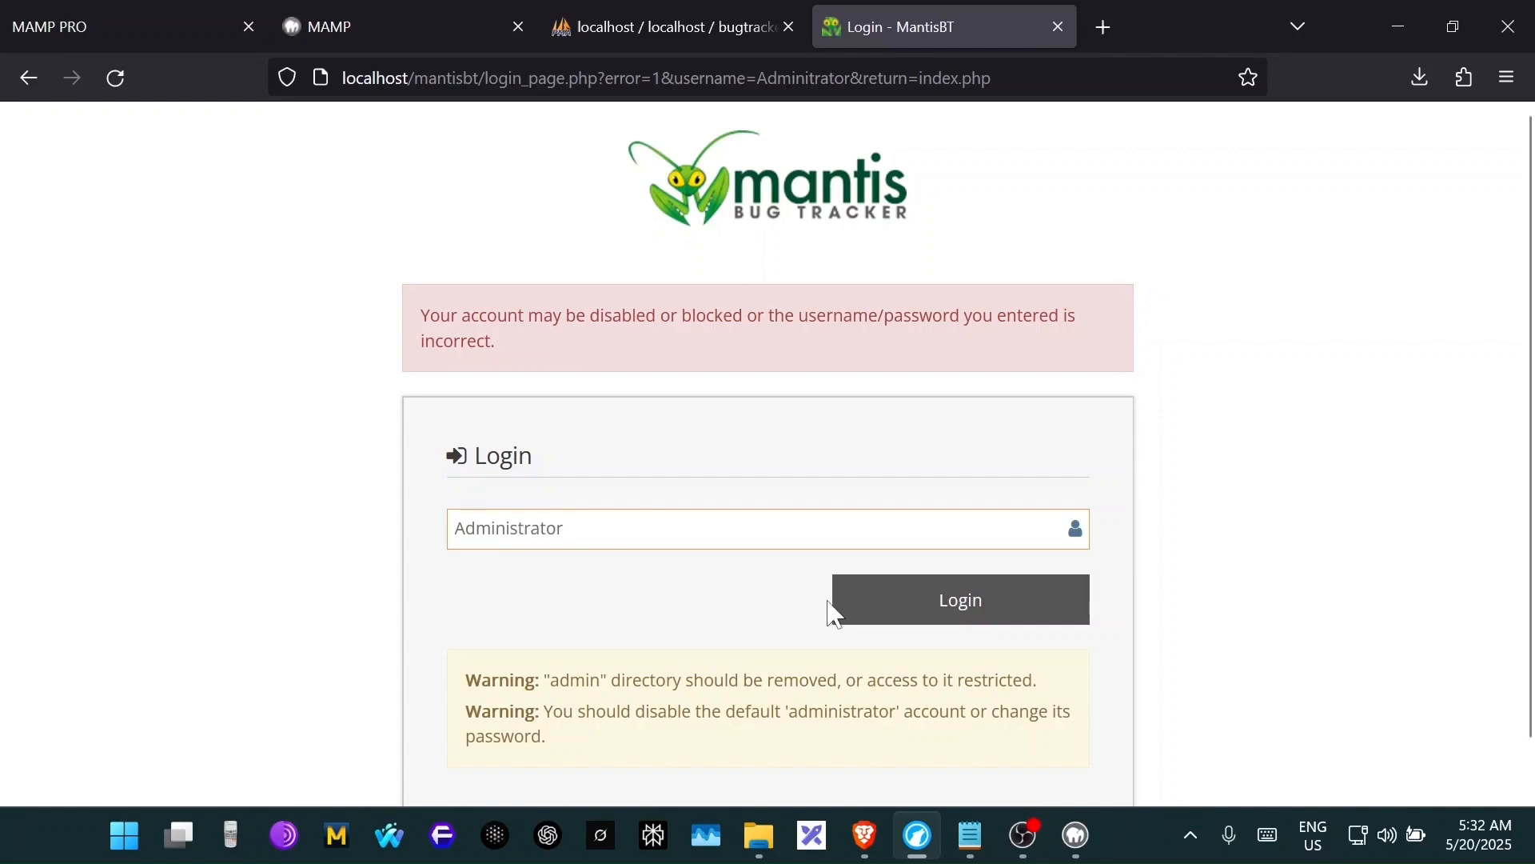
left_click(920, 606)
type("root")
key("Return")
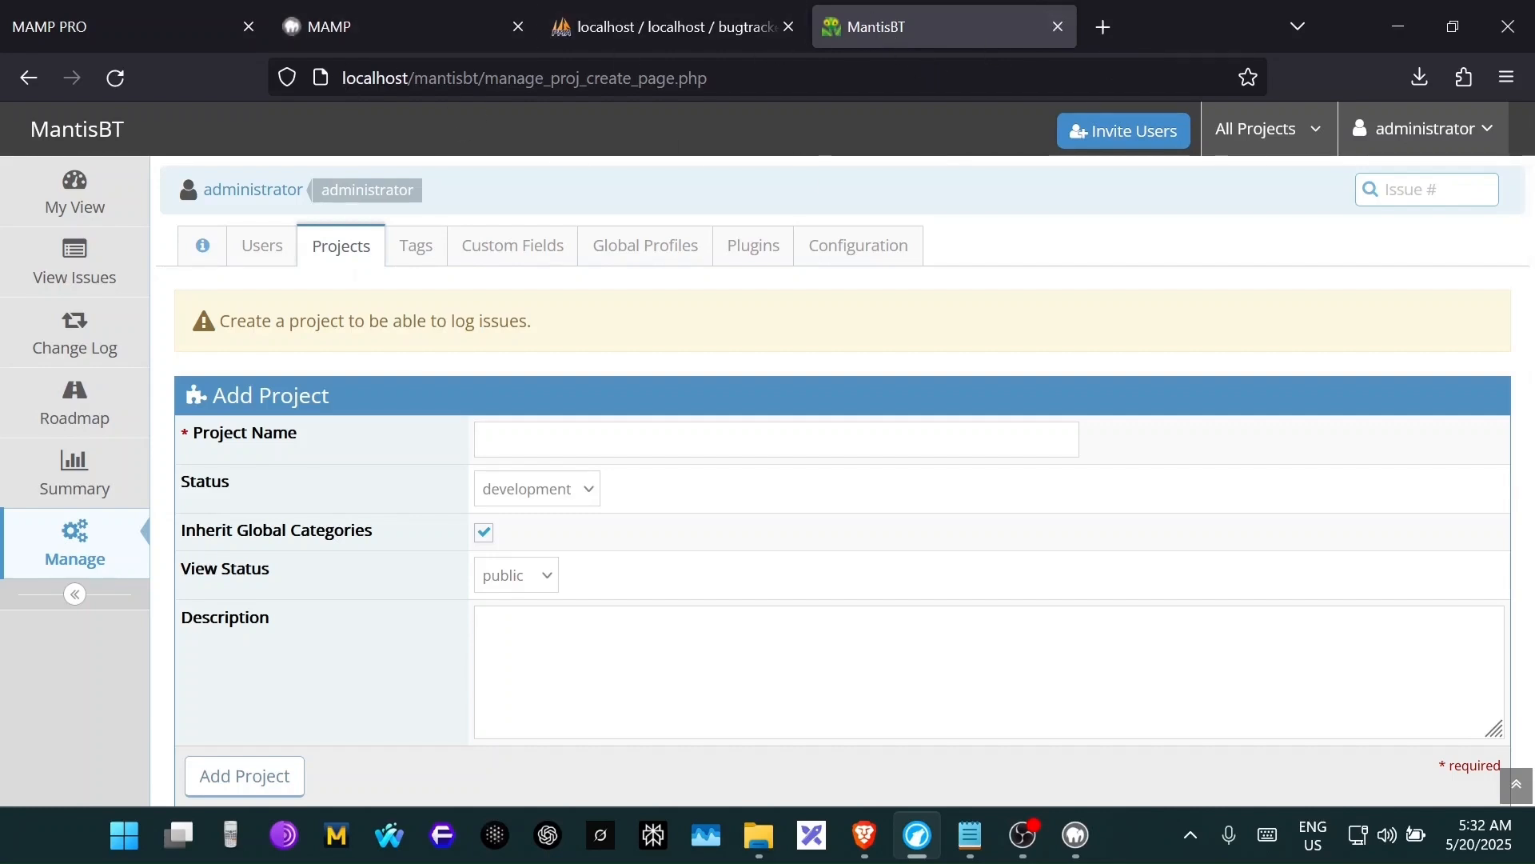
left_click(1075, 835)
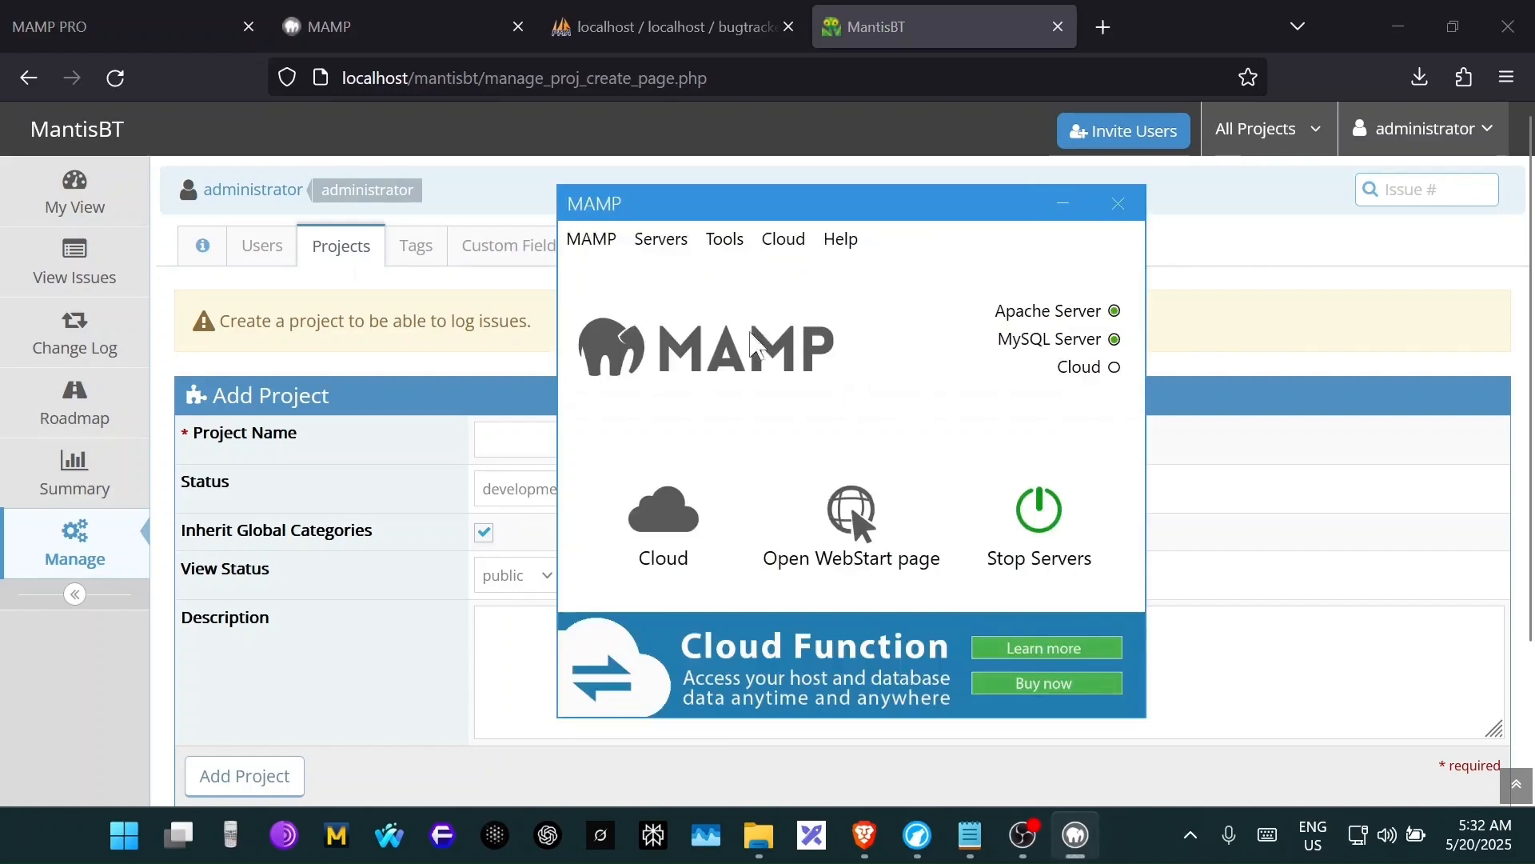
left_click(1067, 205)
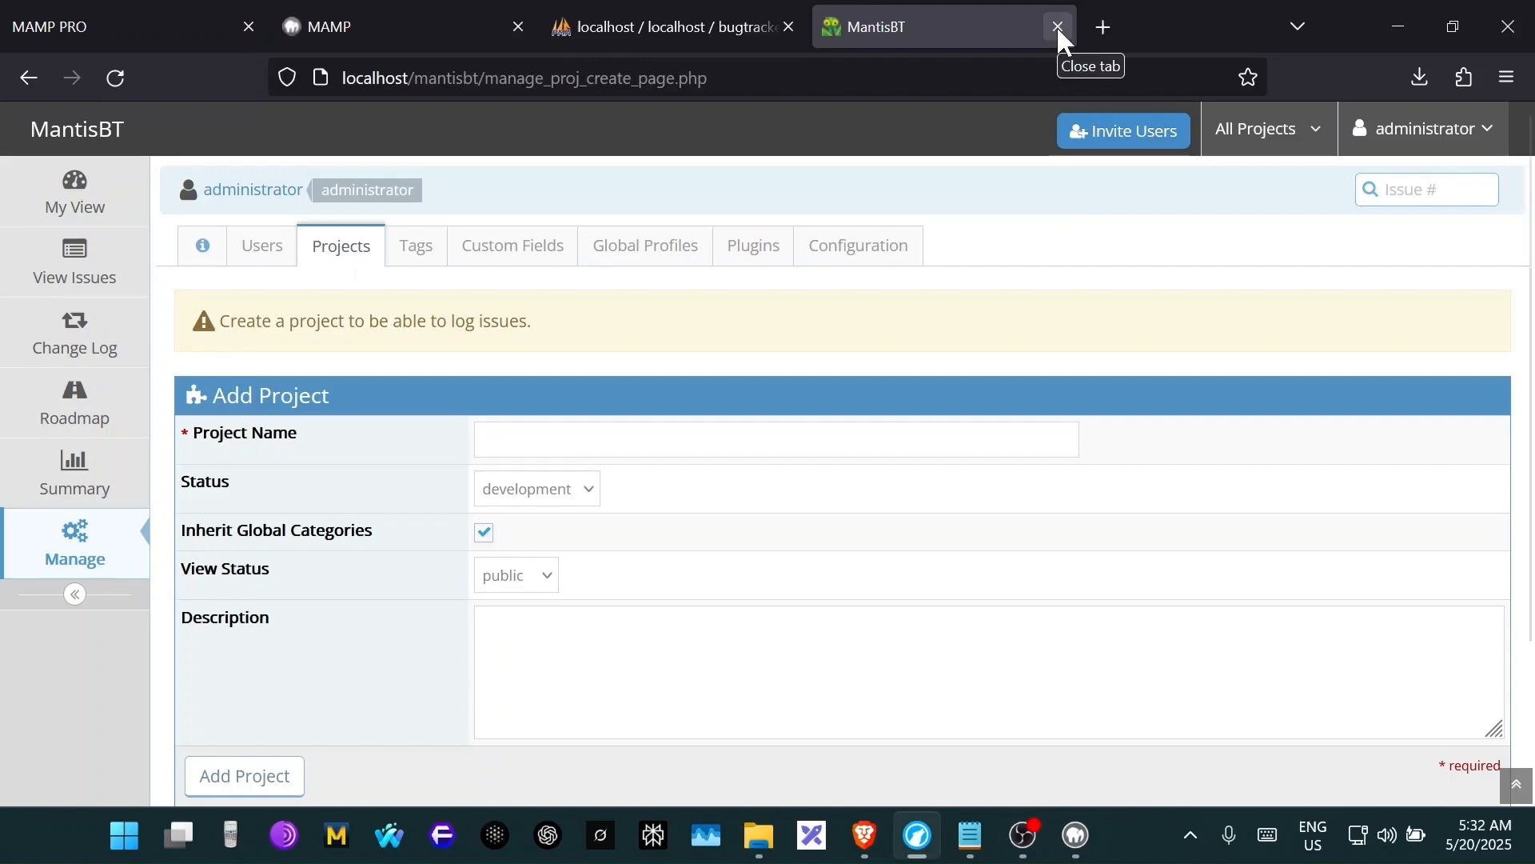
left_click(1440, 132)
left_click(1435, 252)
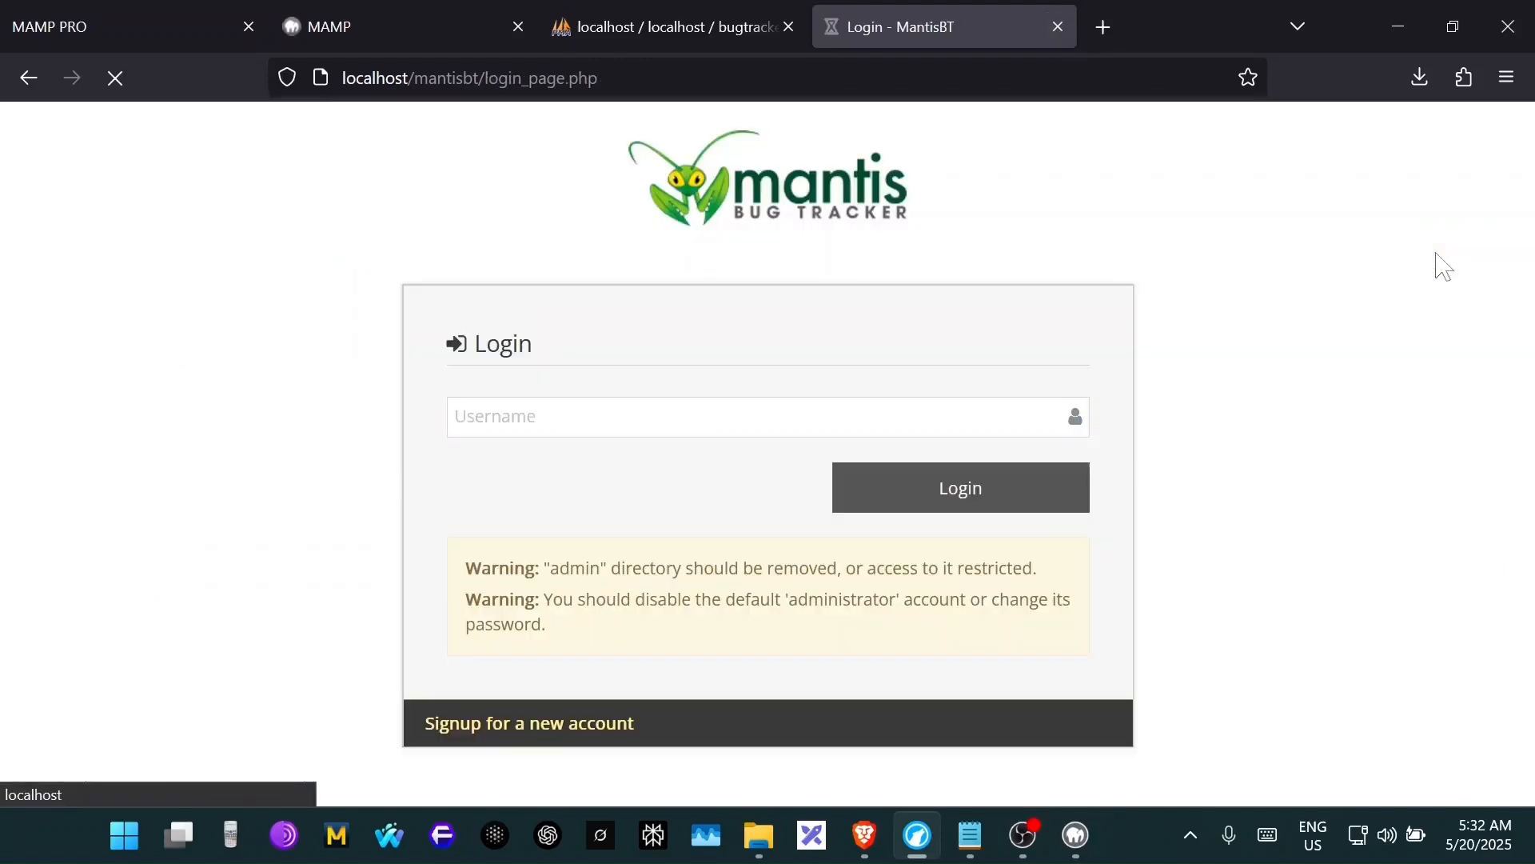
left_click(1058, 26)
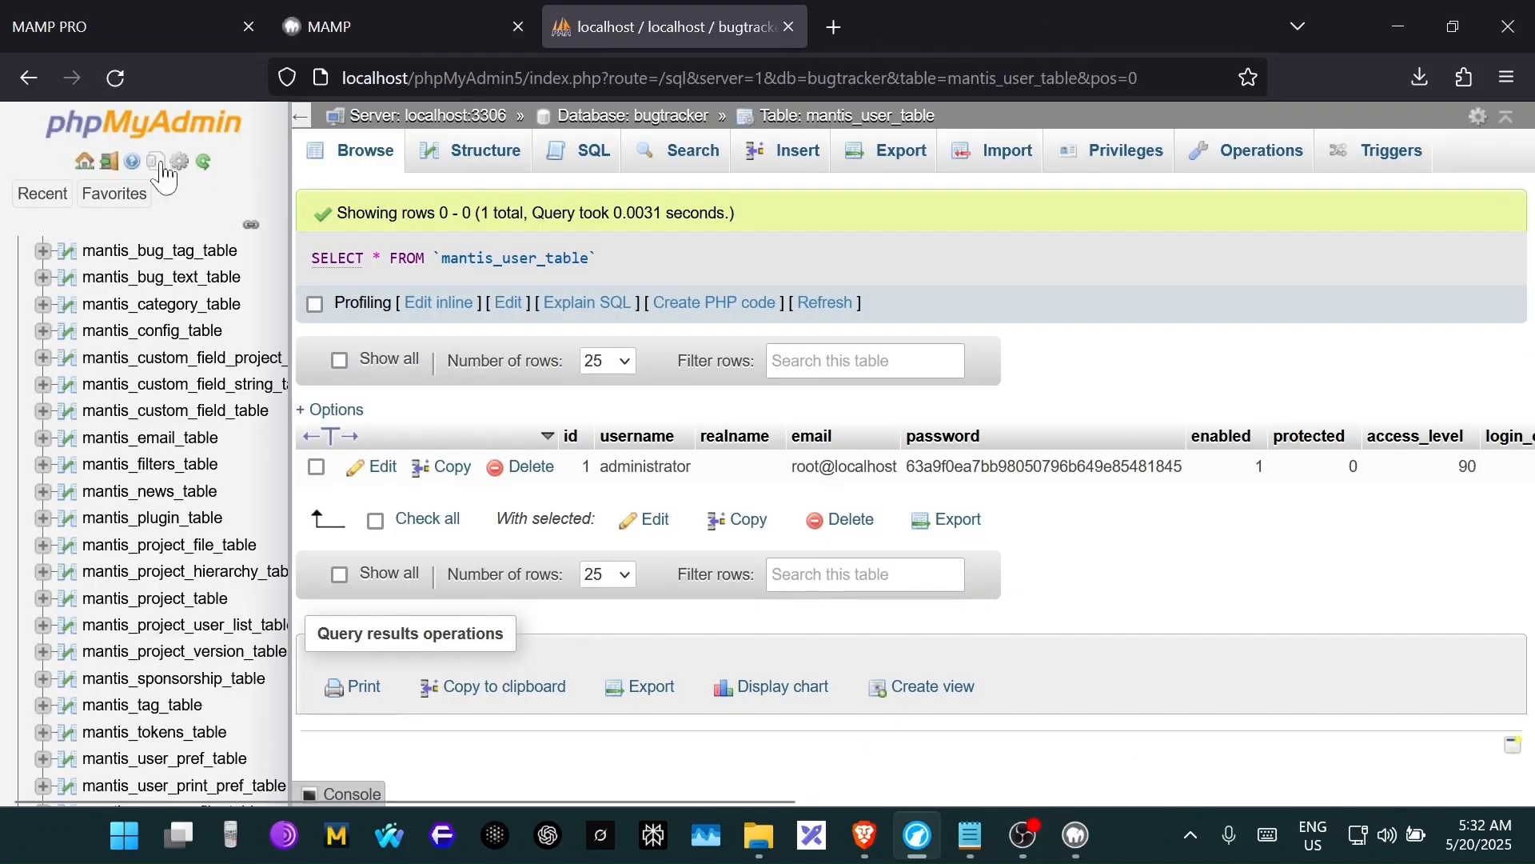
- Close the old bugtracker phpMyAdmin tab and reopen phpMyAdmin from the MAMP start page
left_click(467, 32)
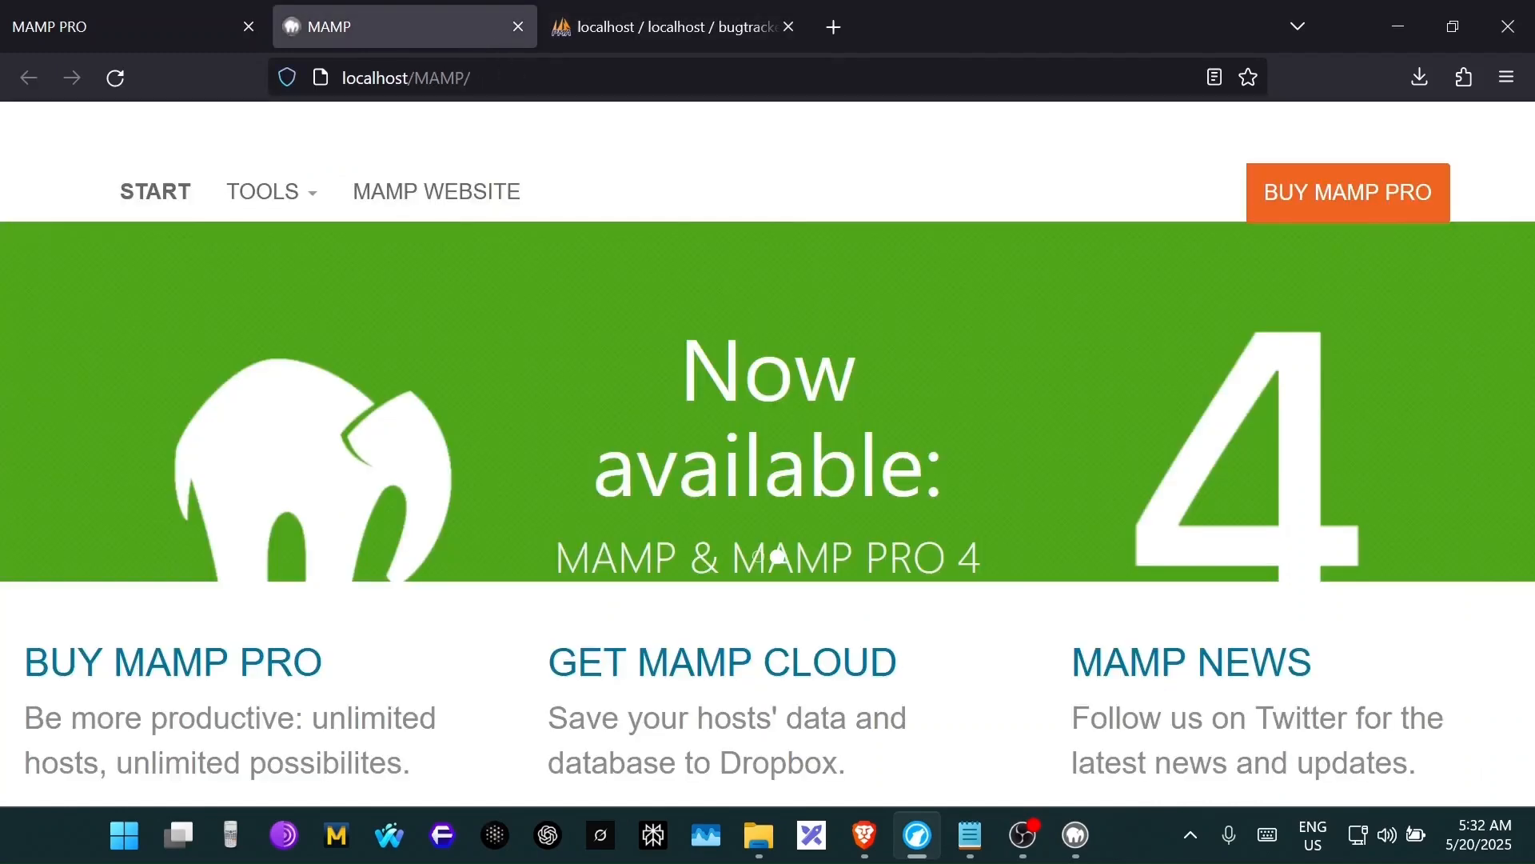
left_click(789, 27)
scroll(421, 535, "down", 8)
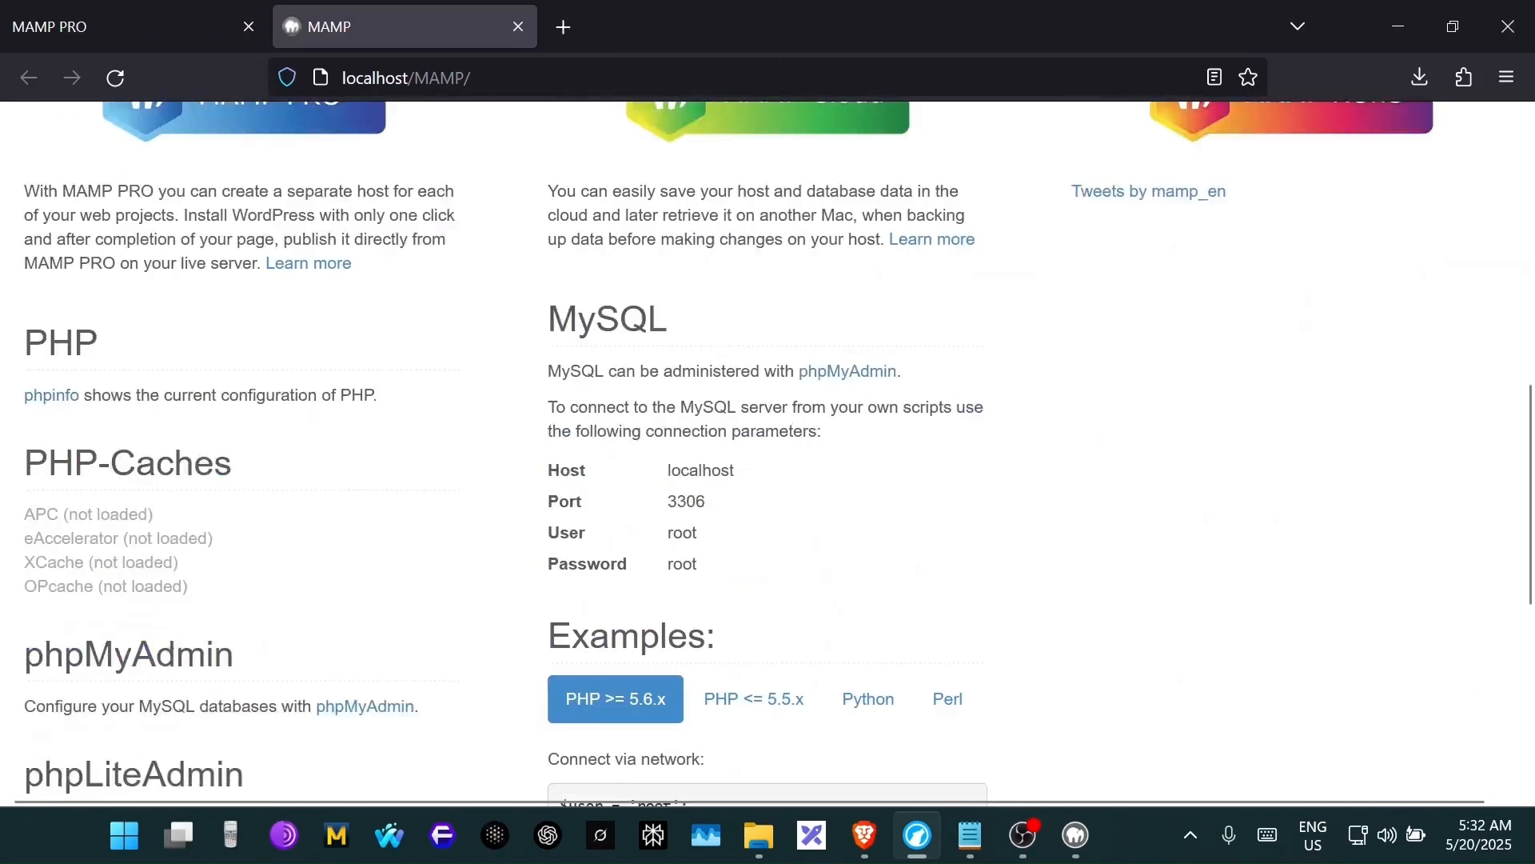
left_click(376, 619)
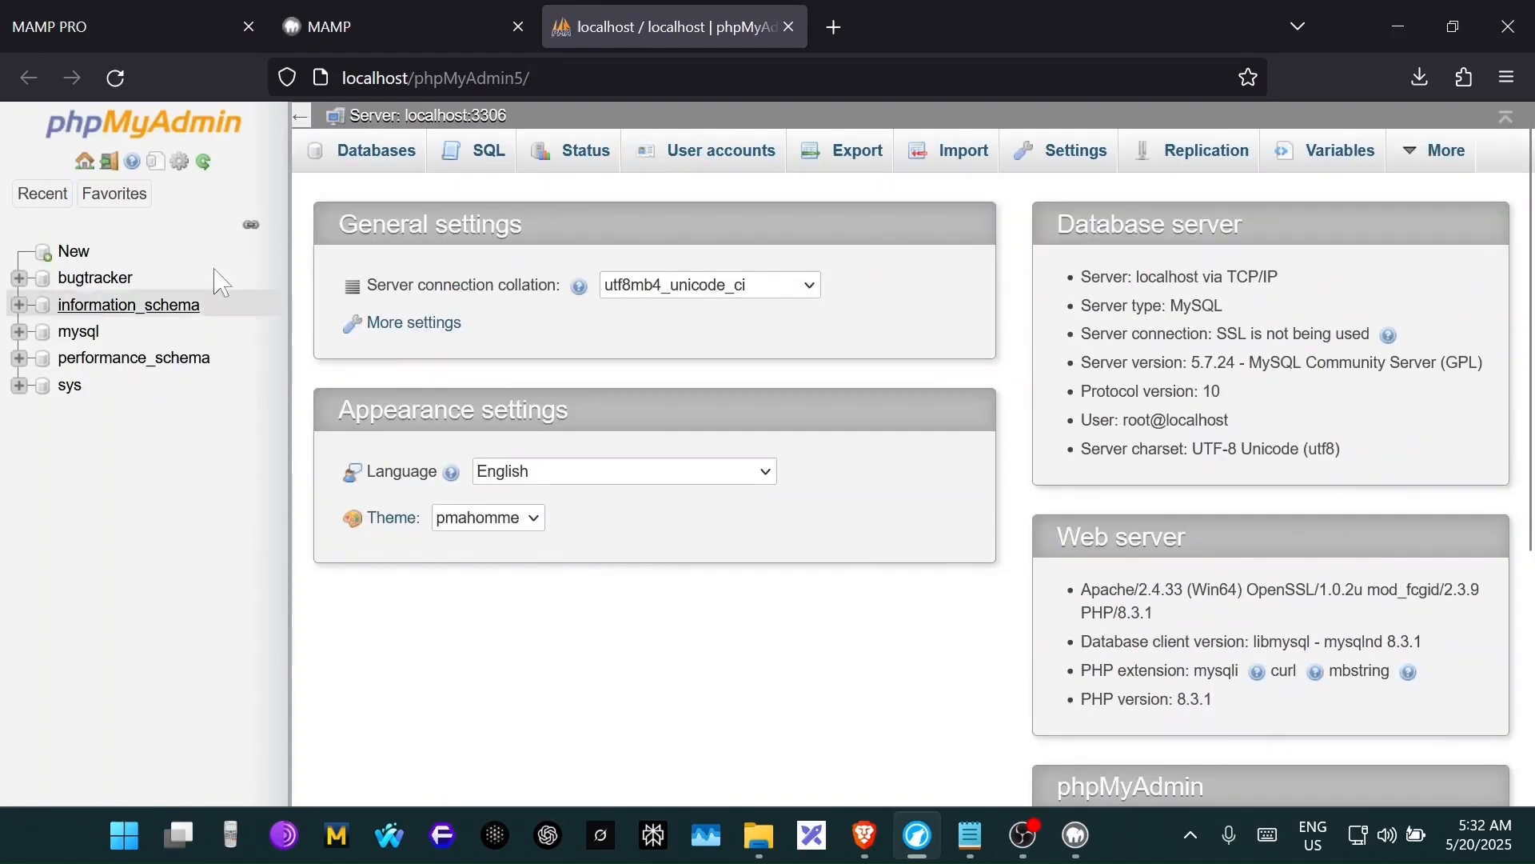
- Tick bugtracker on the Databases list, drop it, and confirm the deletion
left_click(370, 163)
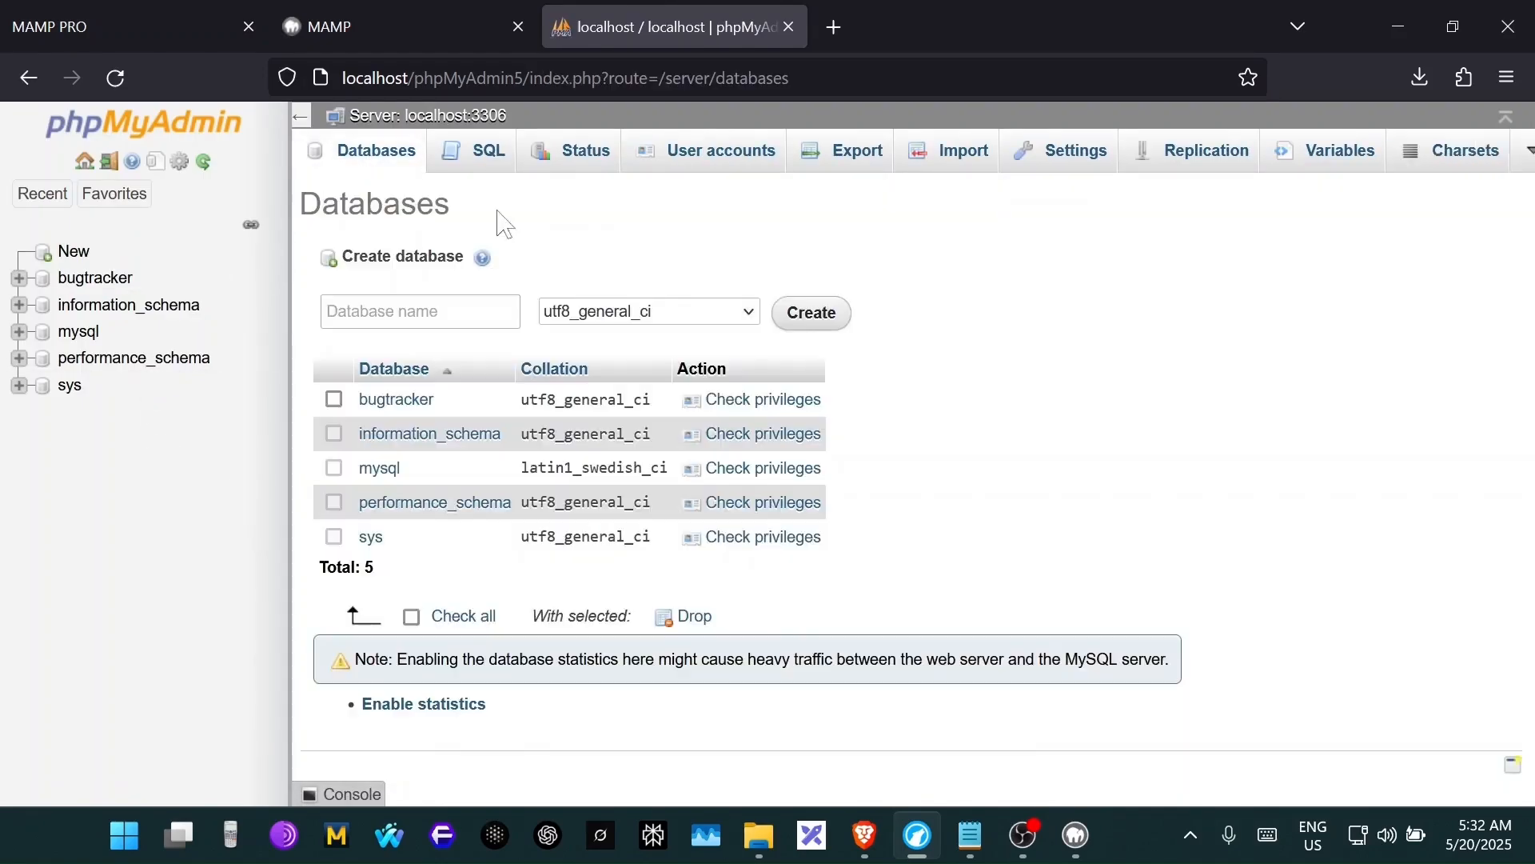
left_click(335, 401)
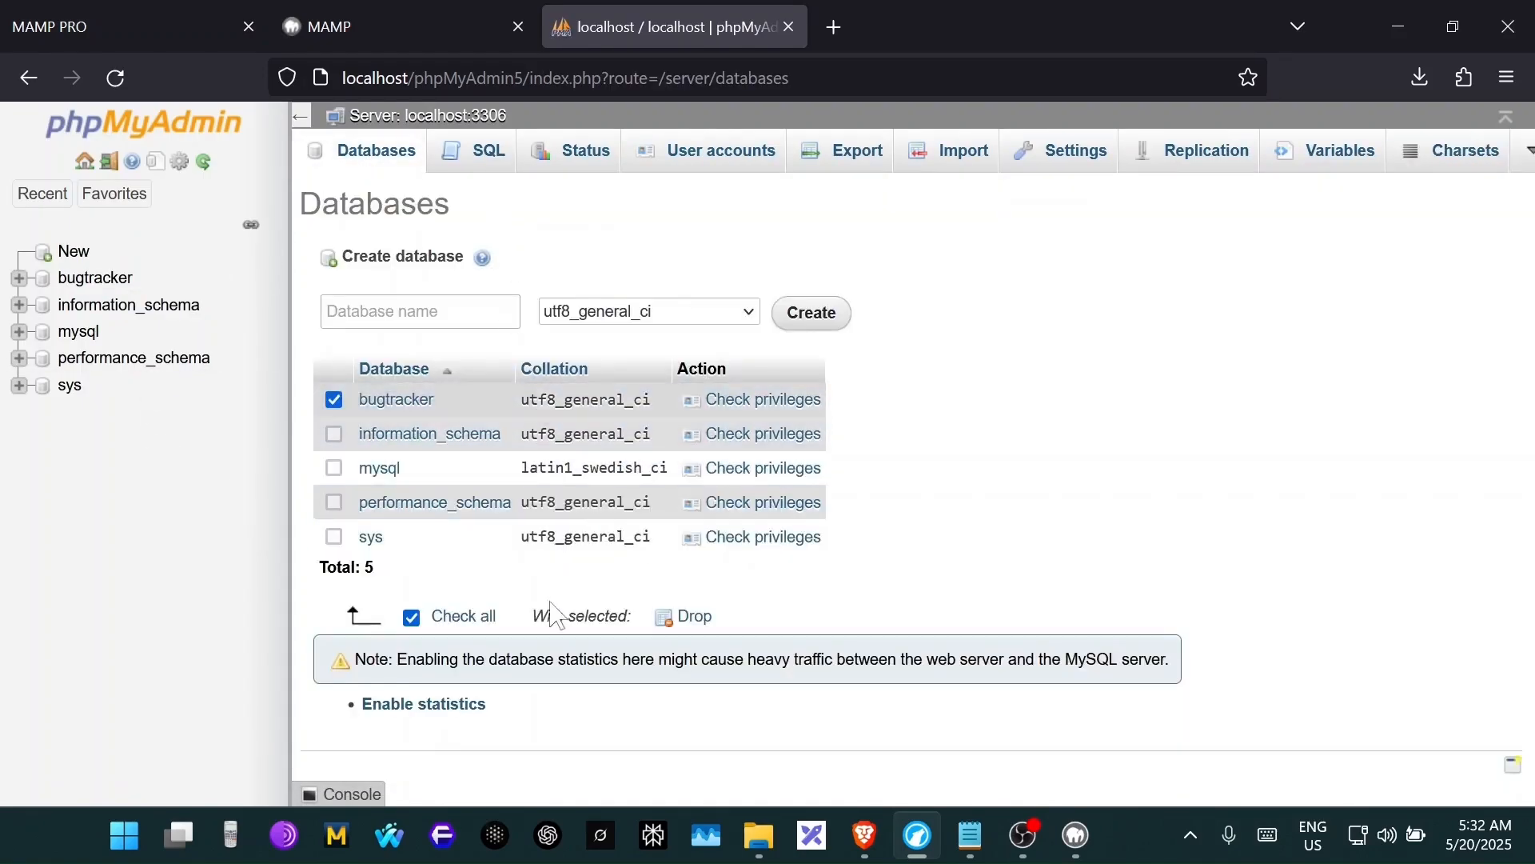
left_click(695, 628)
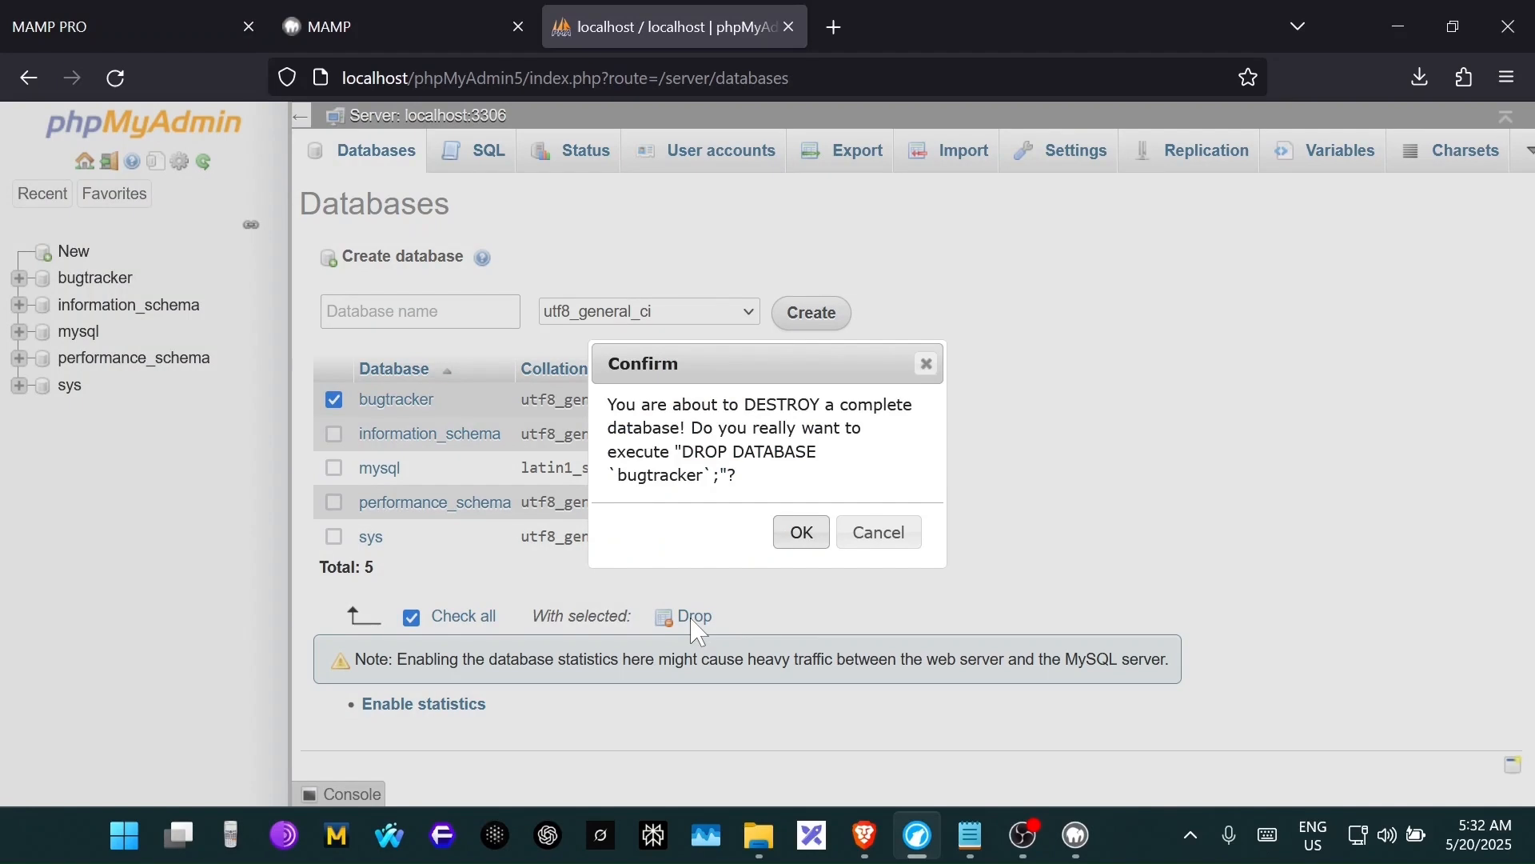
left_click(798, 532)
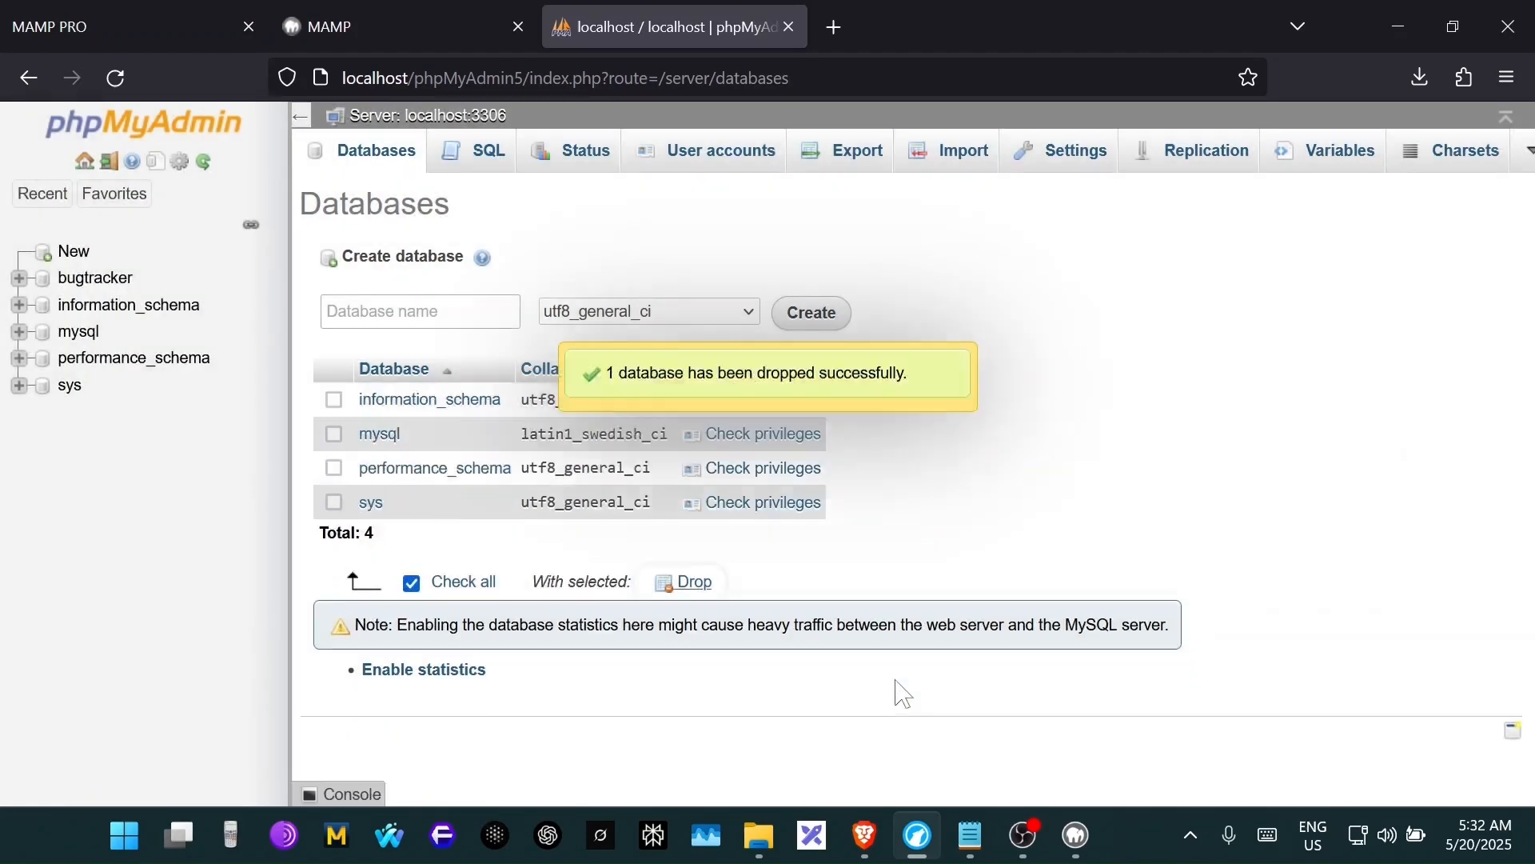
- Load localhost/mantisbt/ in a new tab and highlight the Unknown database 'bugtracker' error
left_click(840, 21)
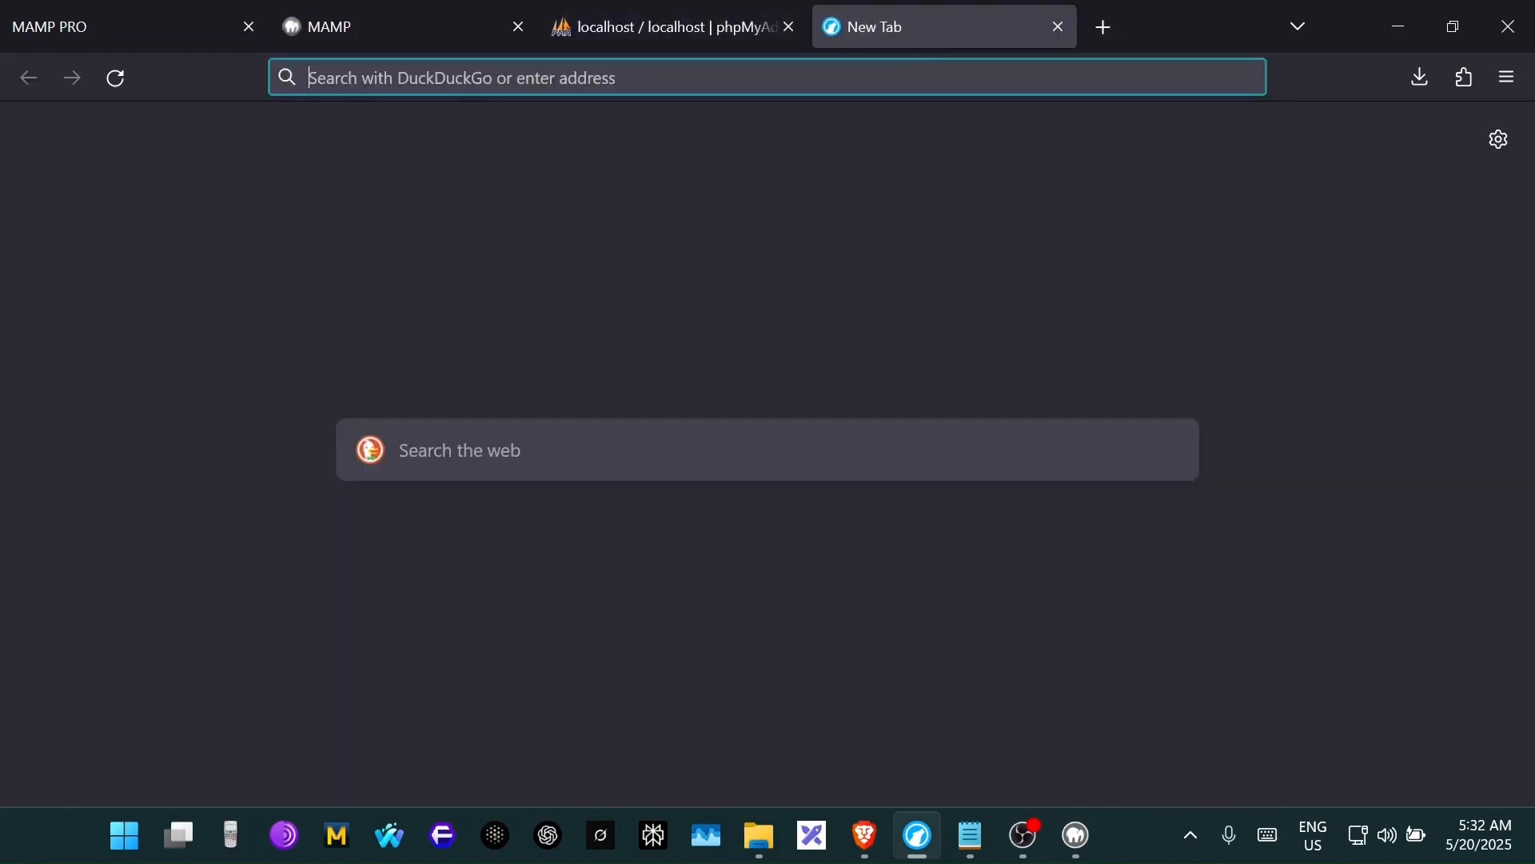
type("localhost/mantisbt/")
key("Return")
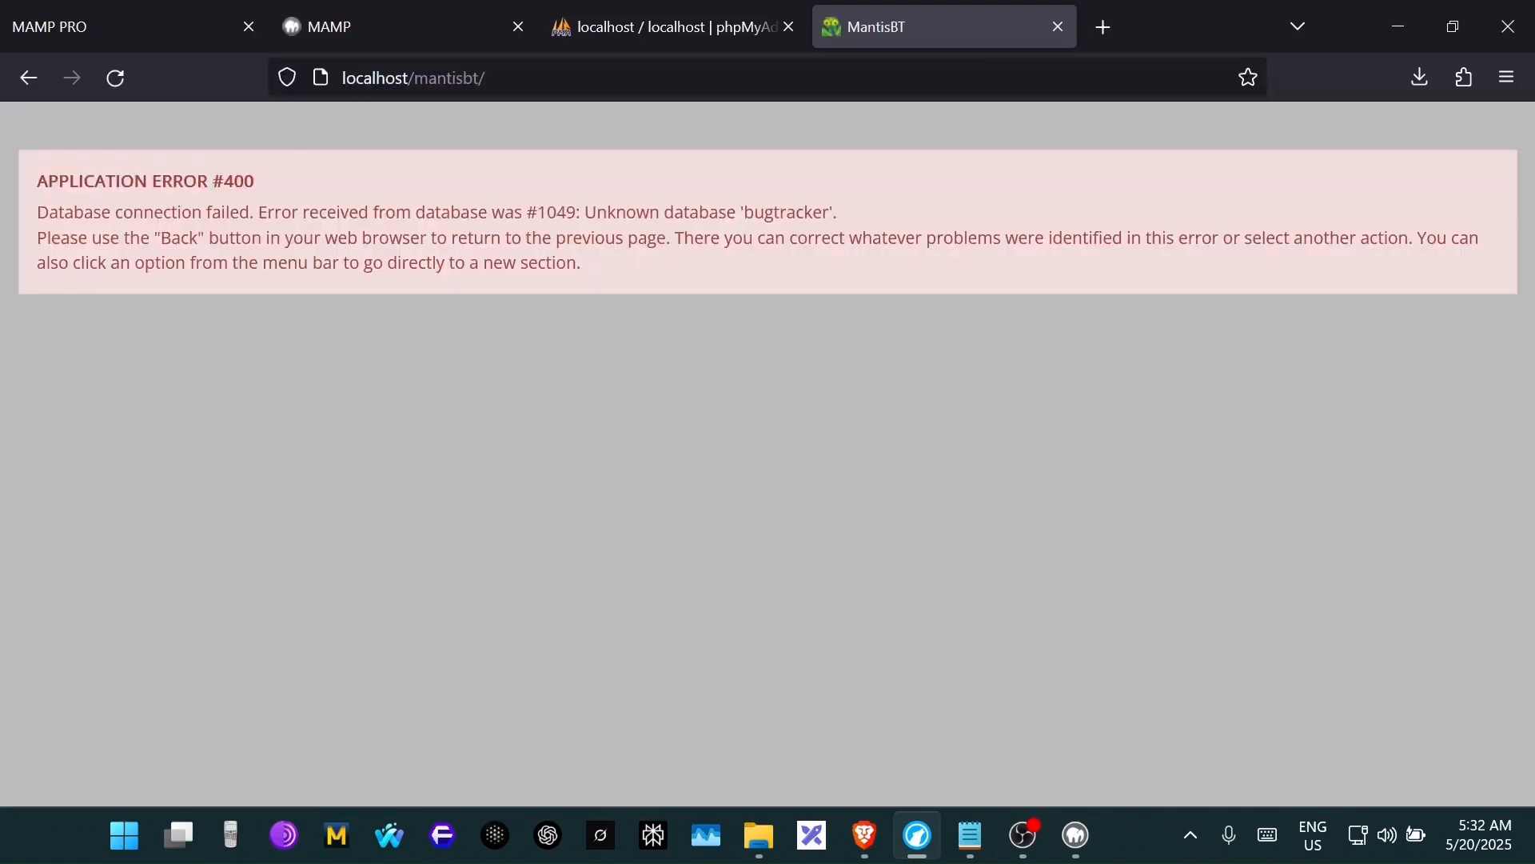
left_click_drag(584, 212, 832, 212)
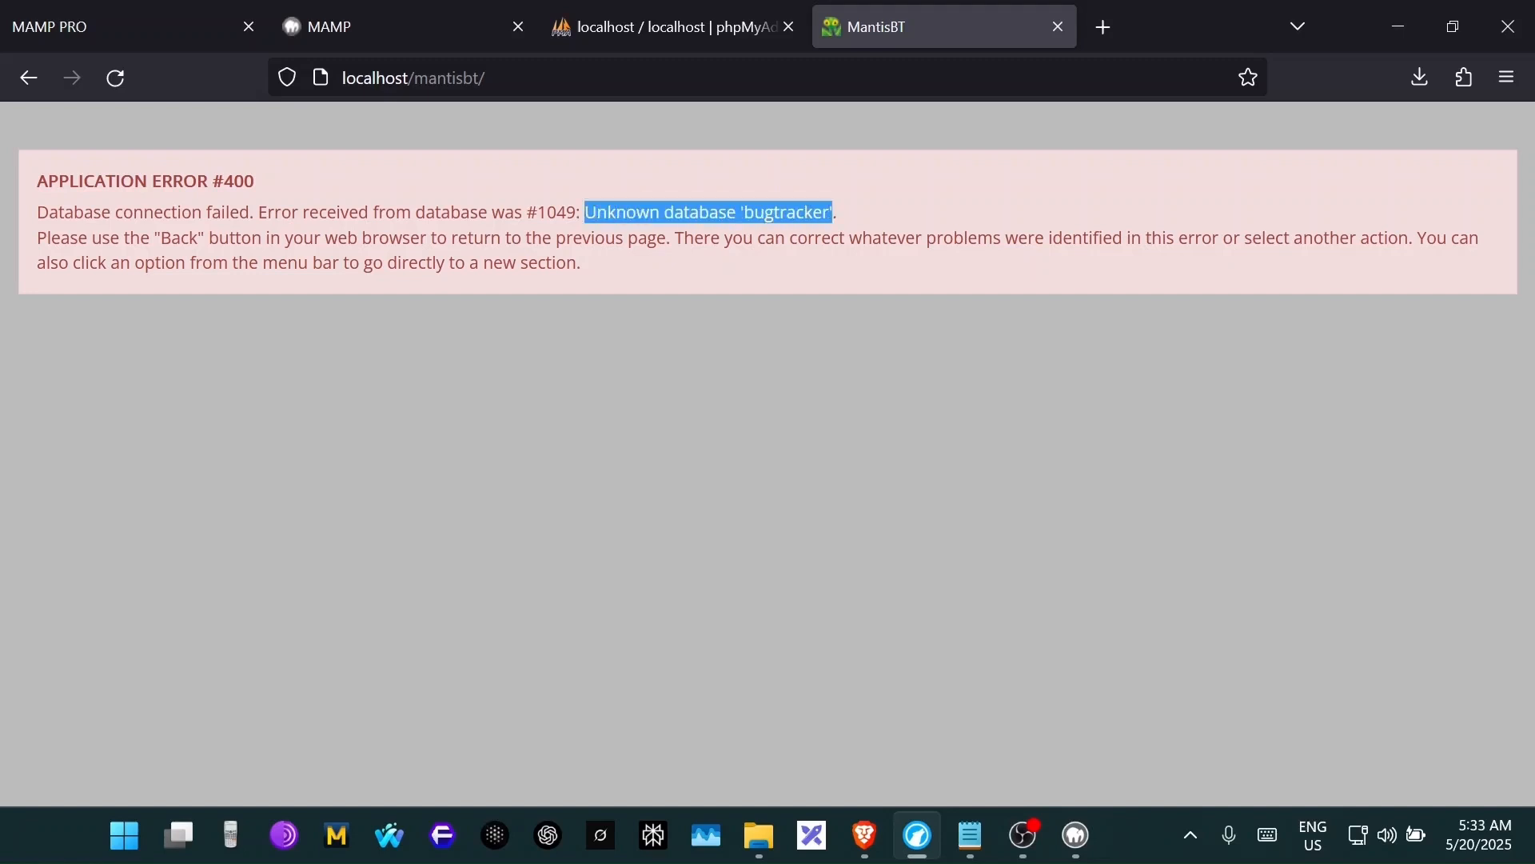
left_click(760, 836)
- Navigate to C:\MAMP\htdocs and permanently delete the mantisbt folder
left_click(849, 733)
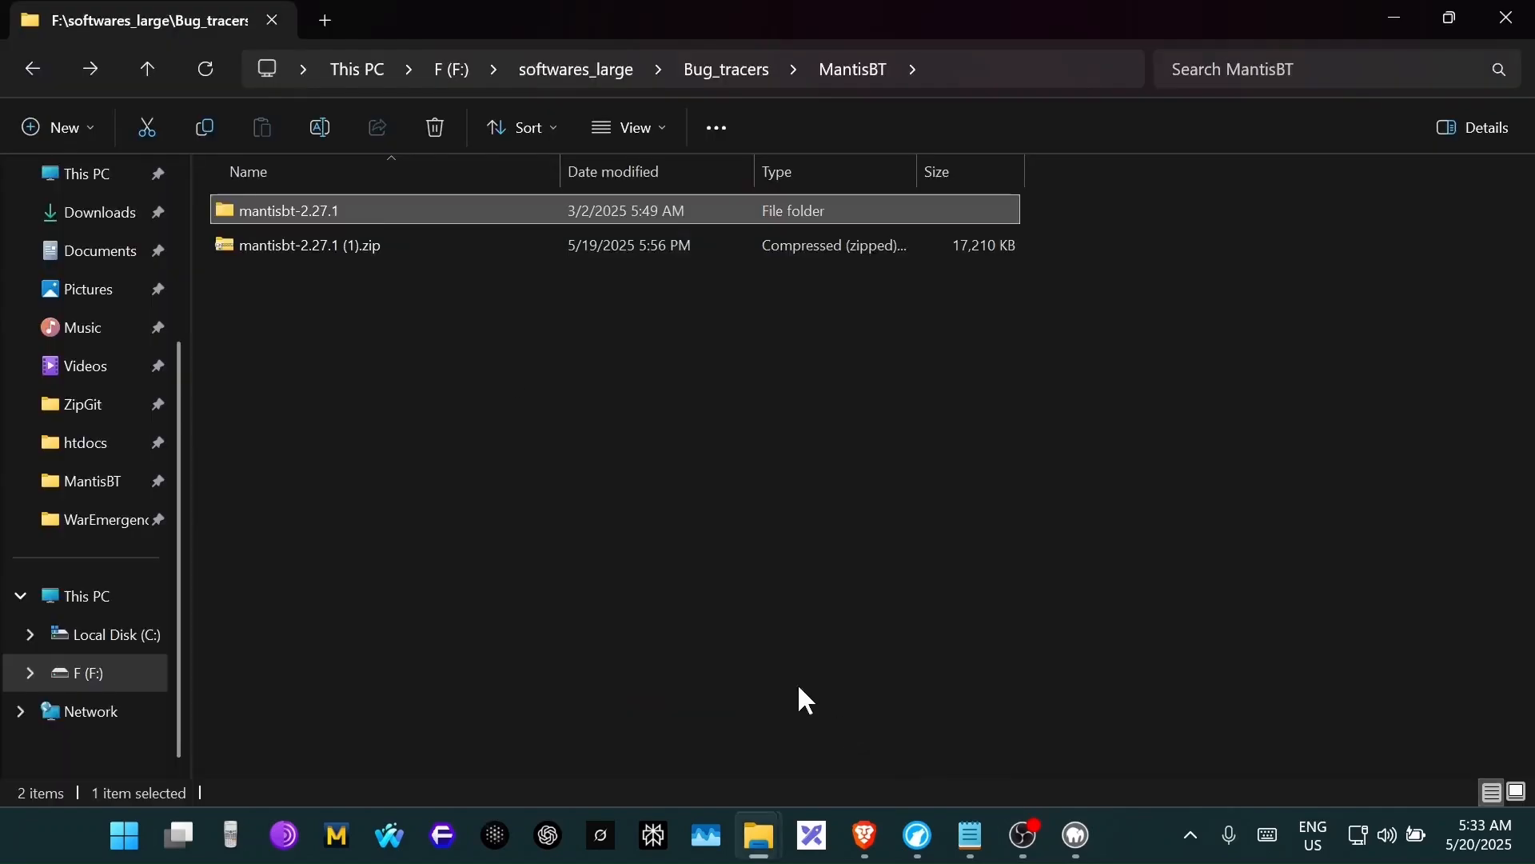
left_click(743, 840)
left_click(621, 694)
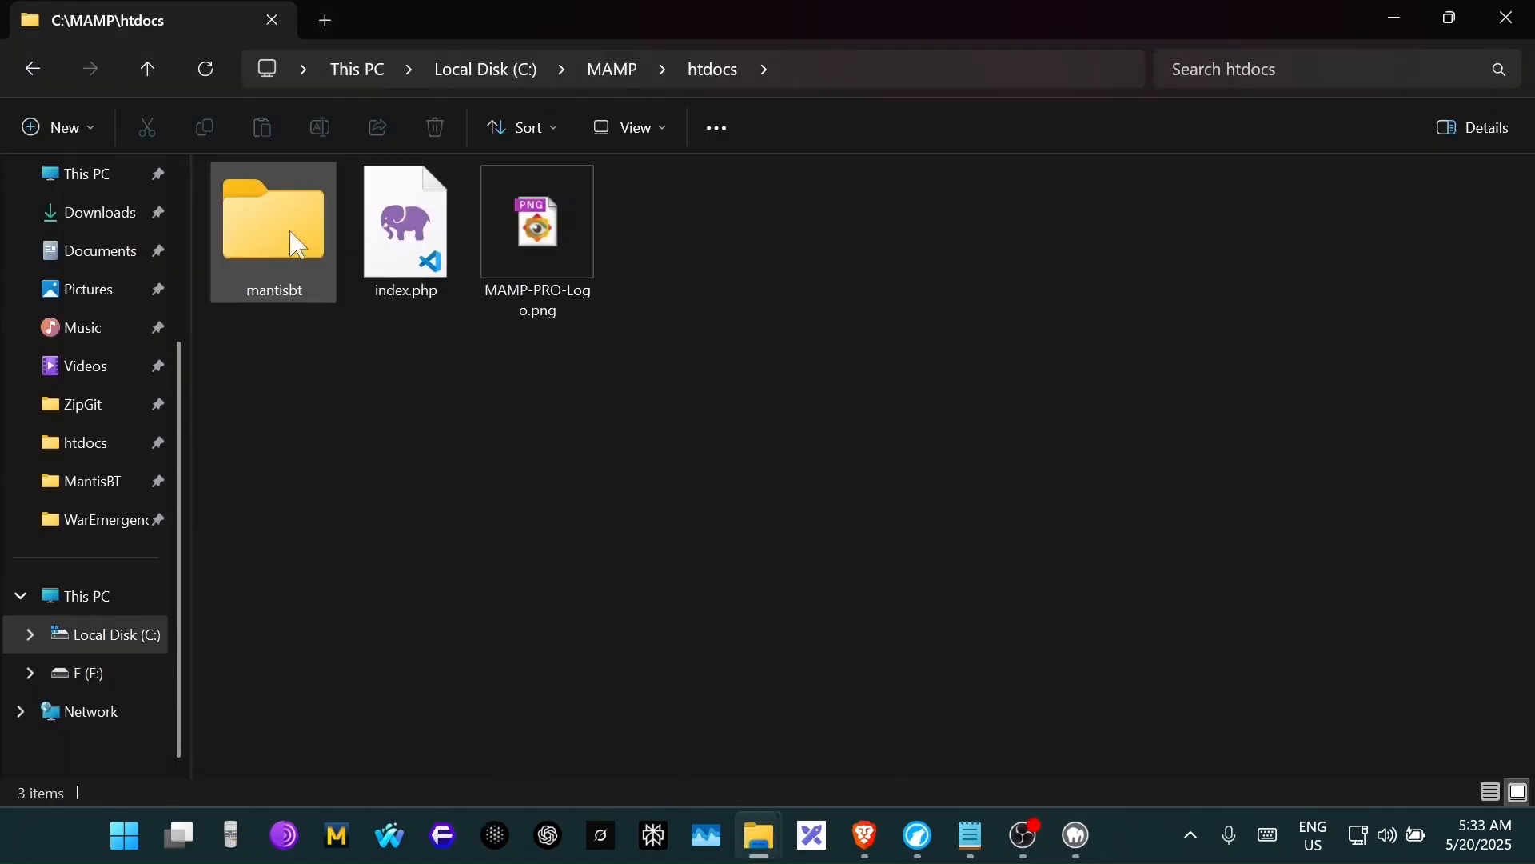
left_click(609, 78)
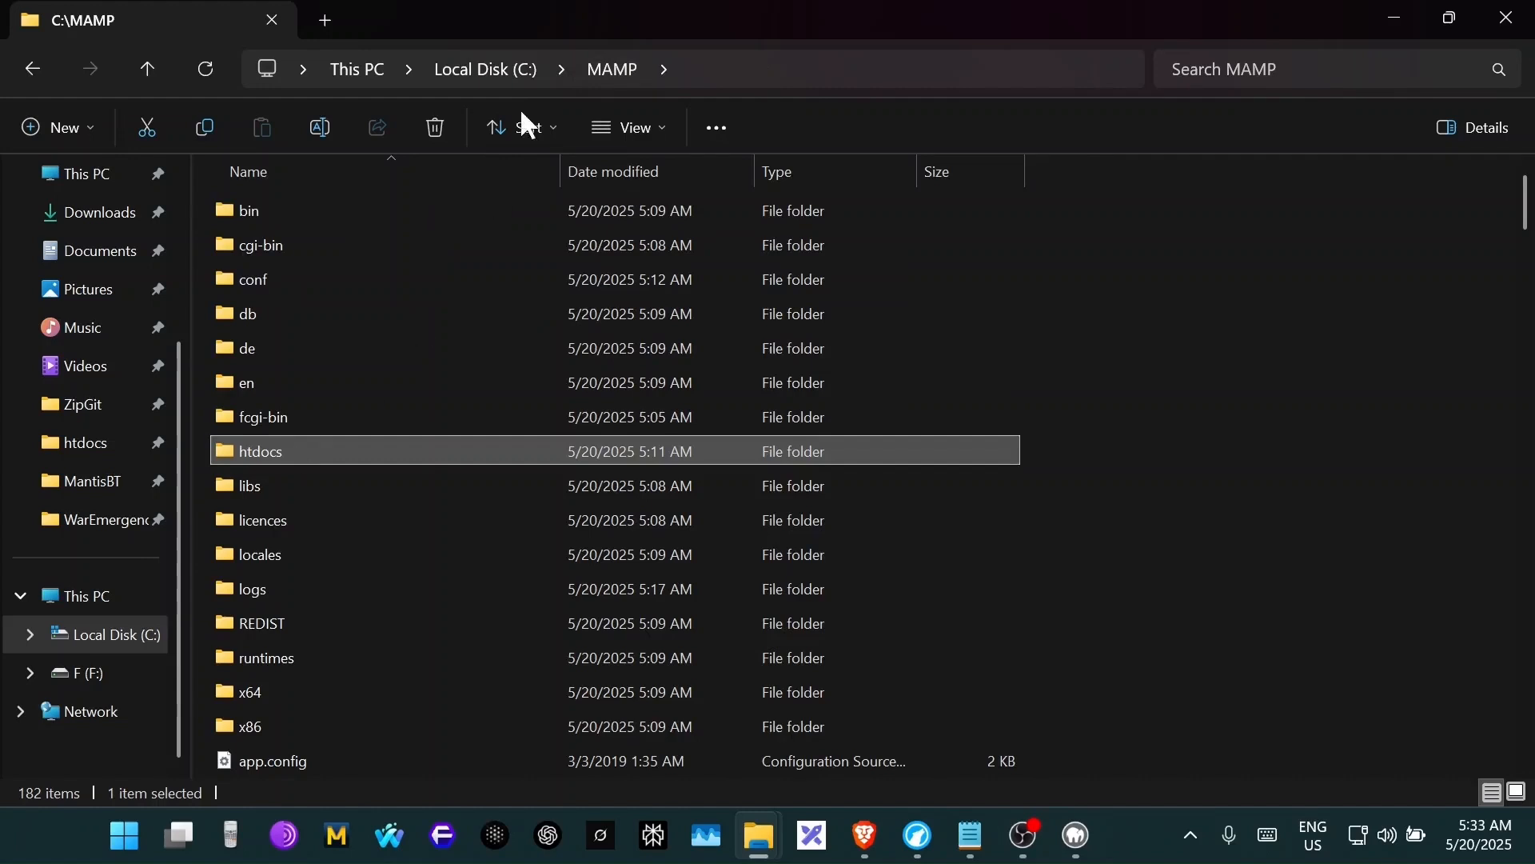
double_click(264, 452)
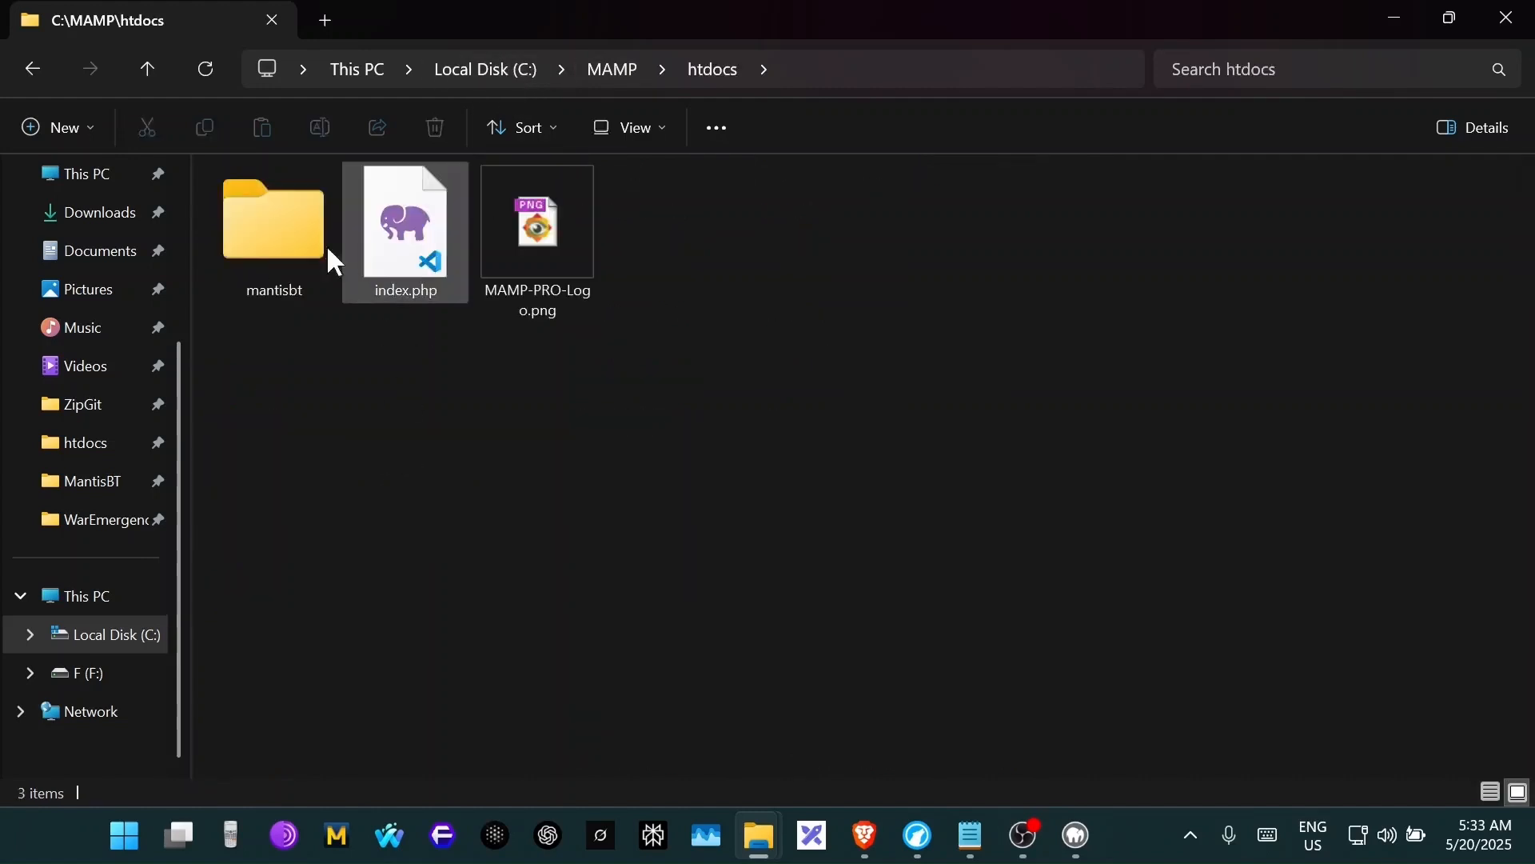
left_click(300, 272)
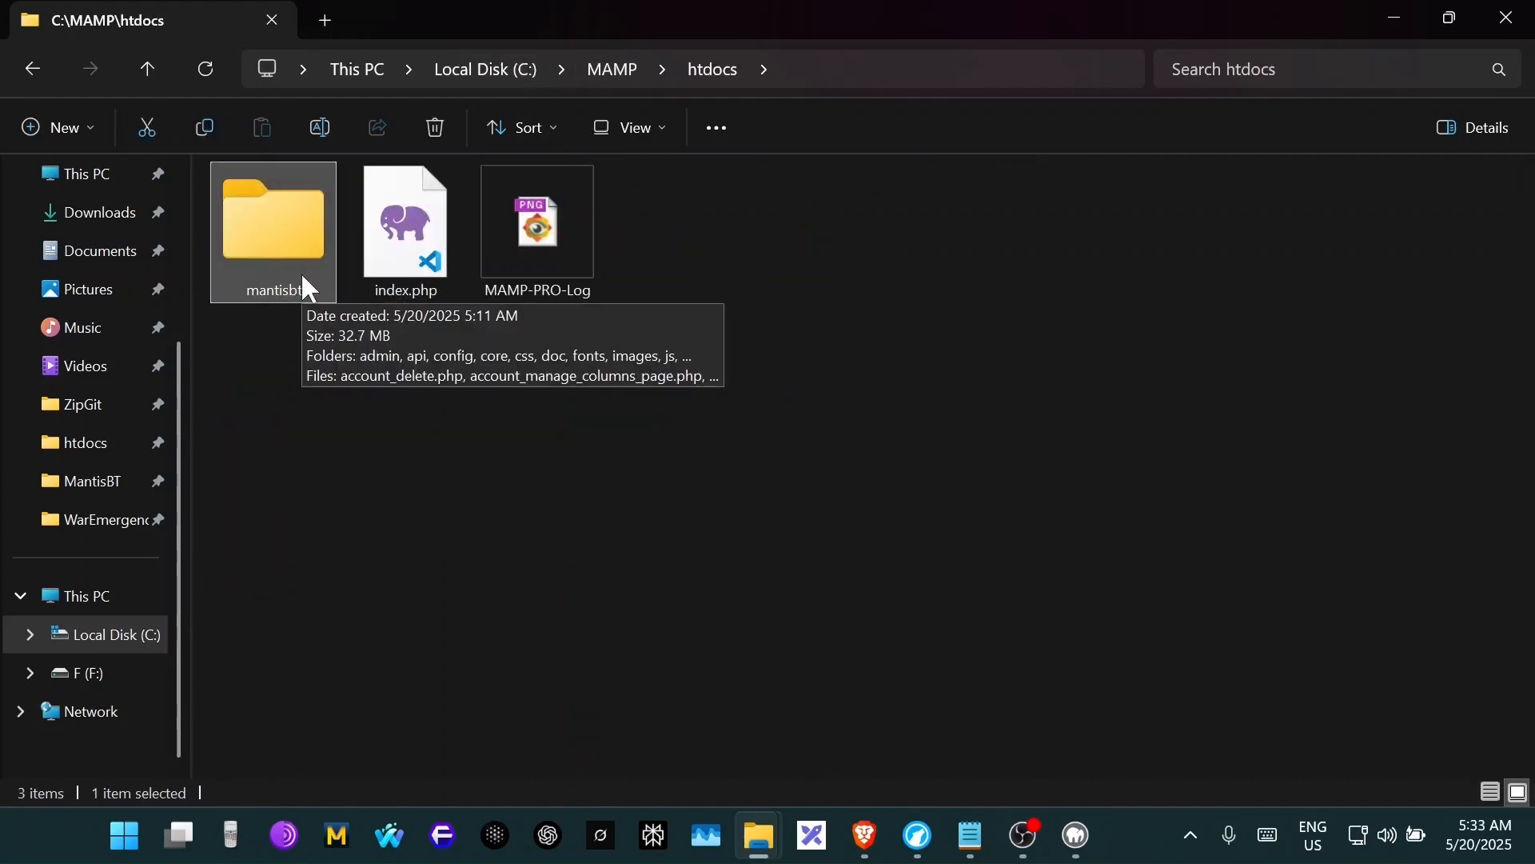
key("shift+Delete")
key("Return")
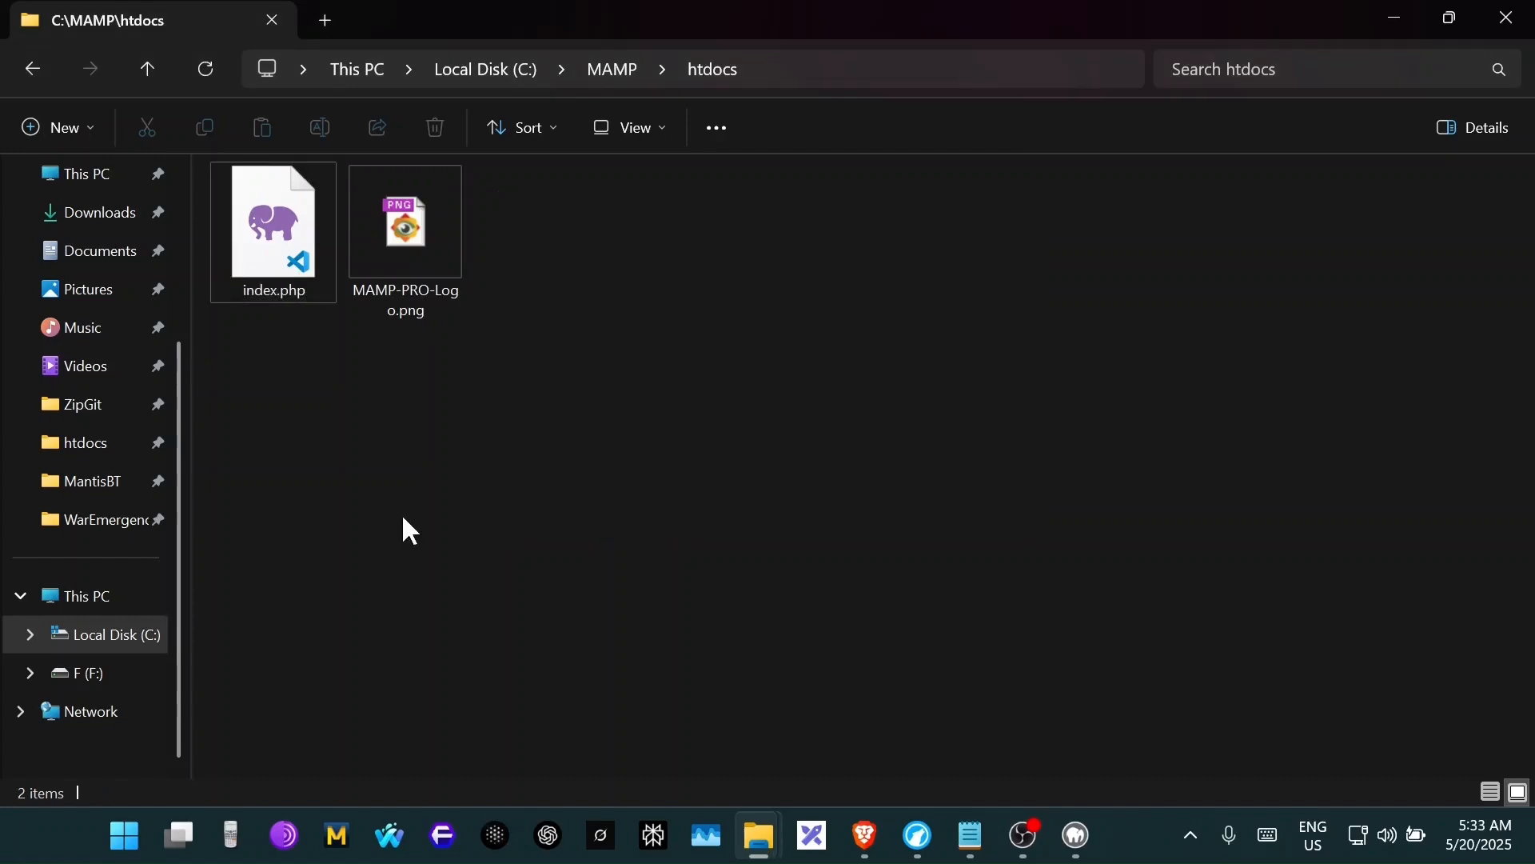
left_click(1075, 836)
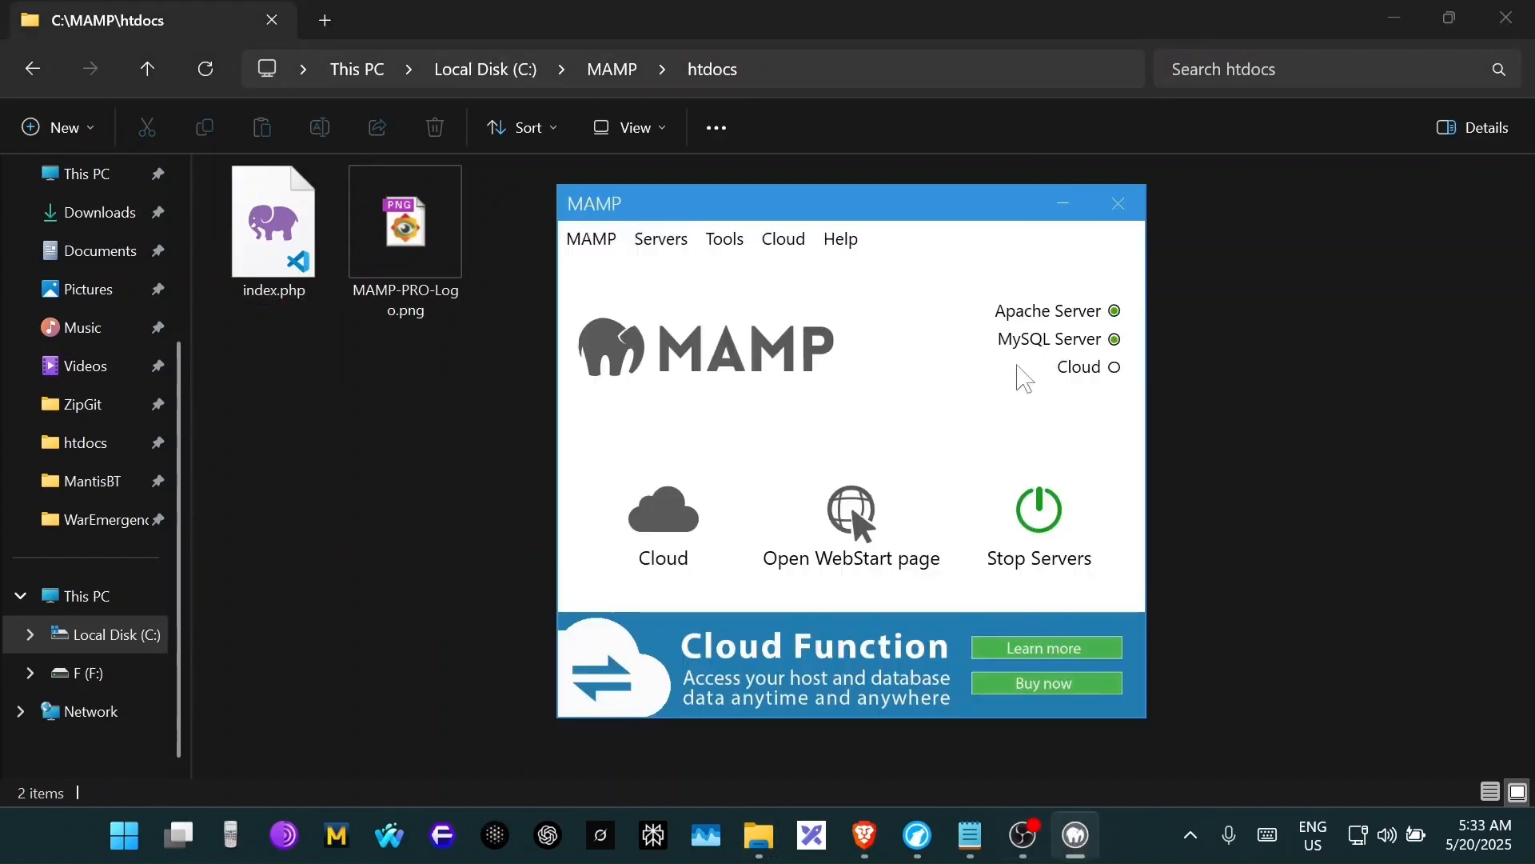
- Exit MAMP from its menu so its servers stop
left_click(591, 240)
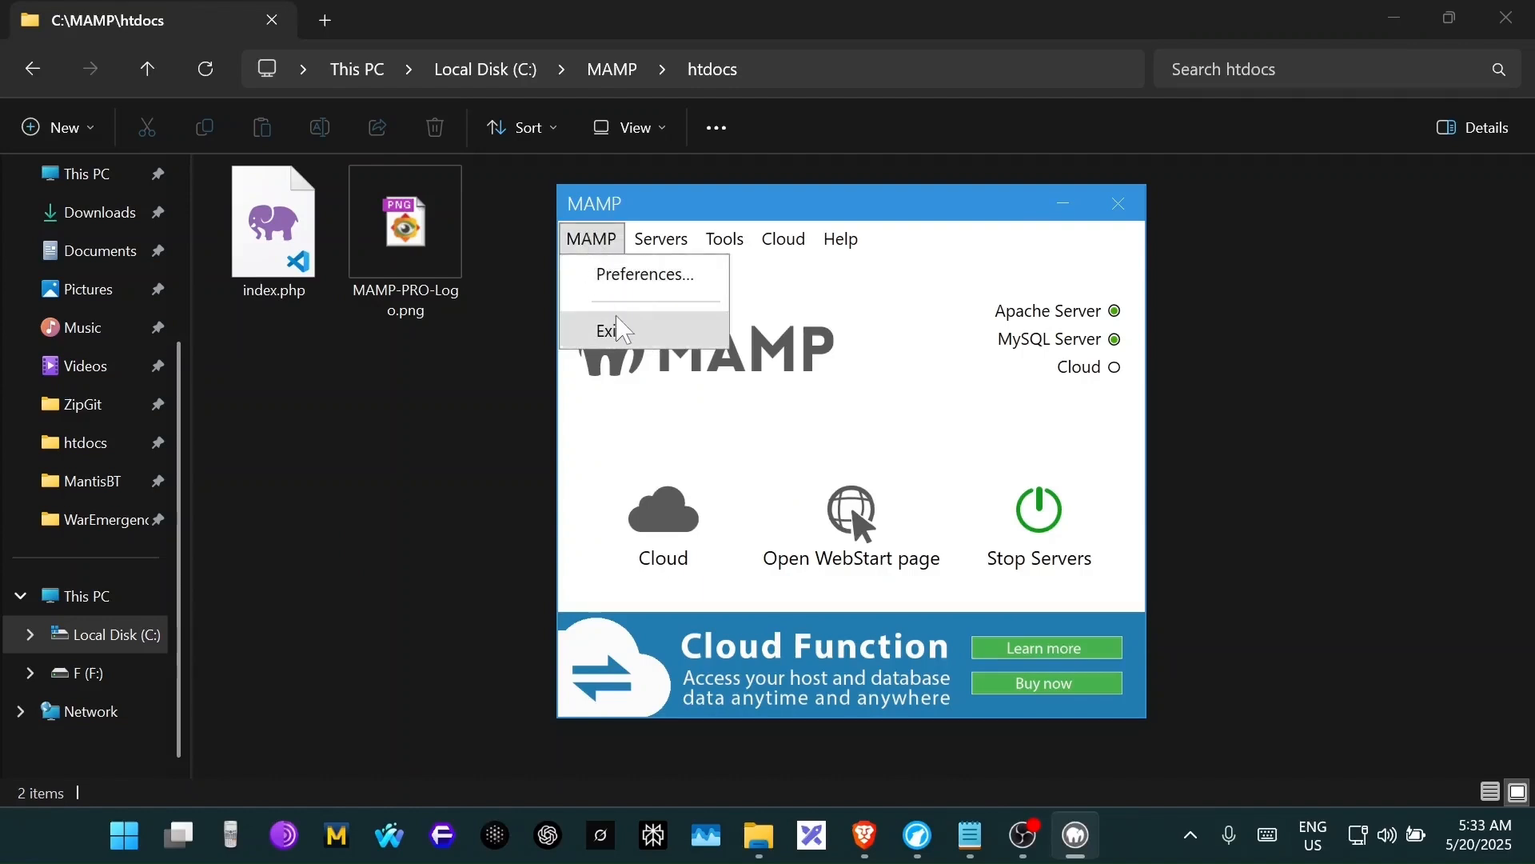
left_click(636, 342)
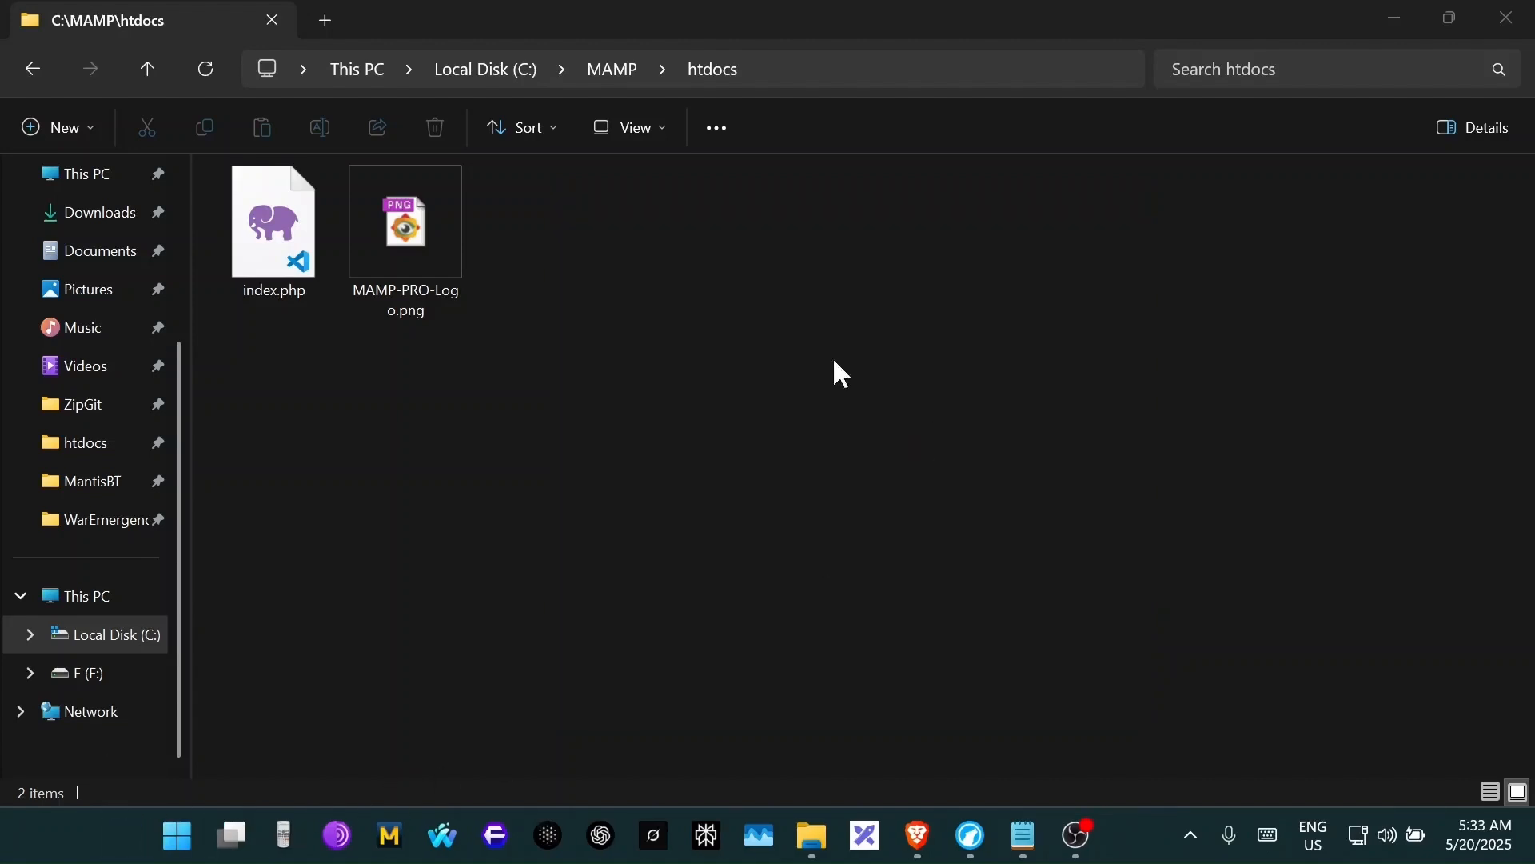
left_click(164, 850)
- Open Add or remove programs and search the installed apps for MAMP
type("add")
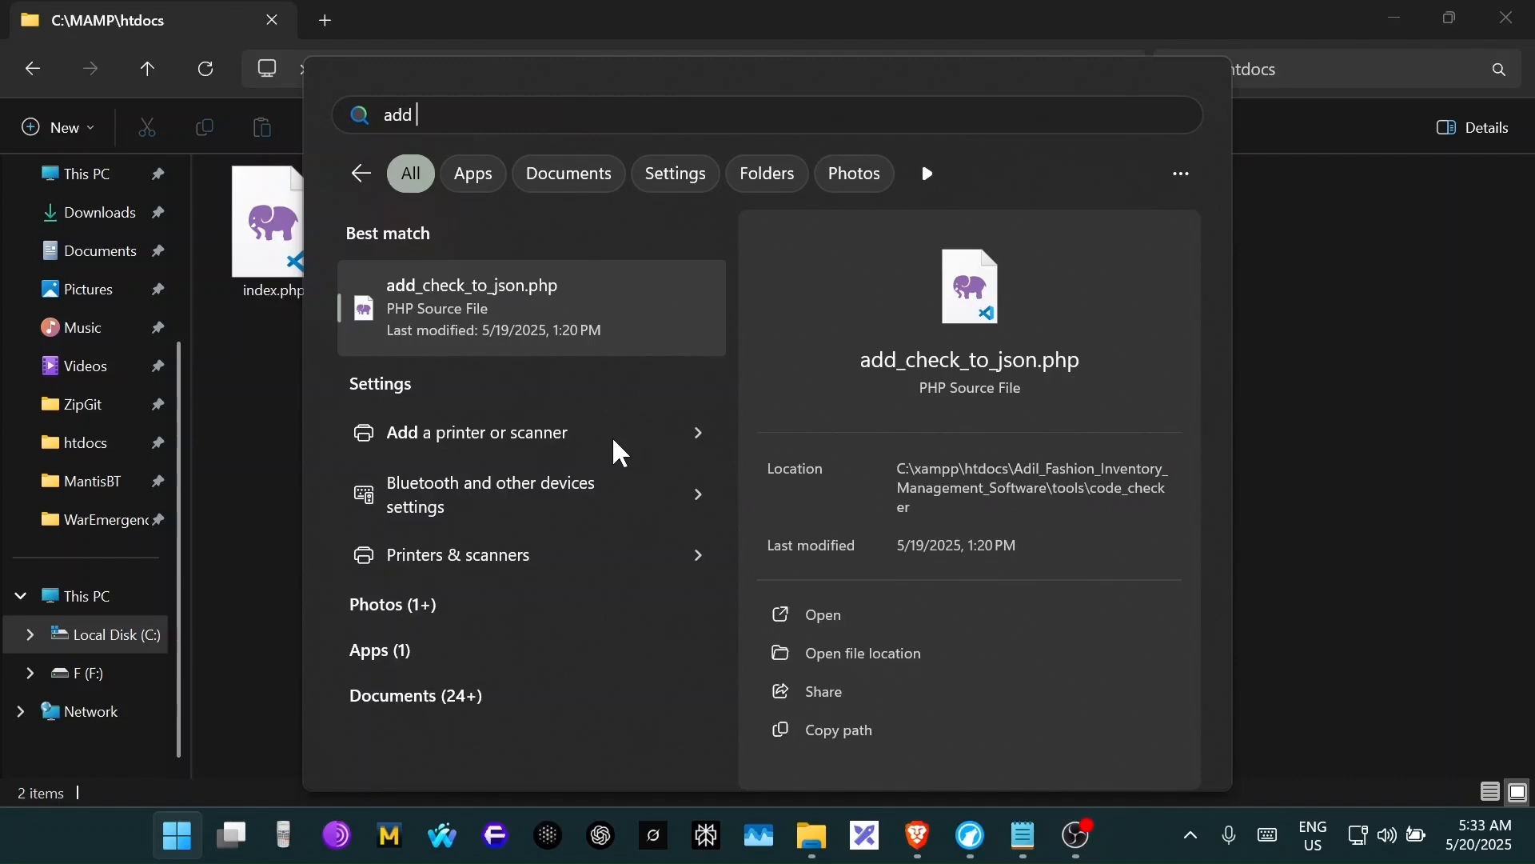
type(" or")
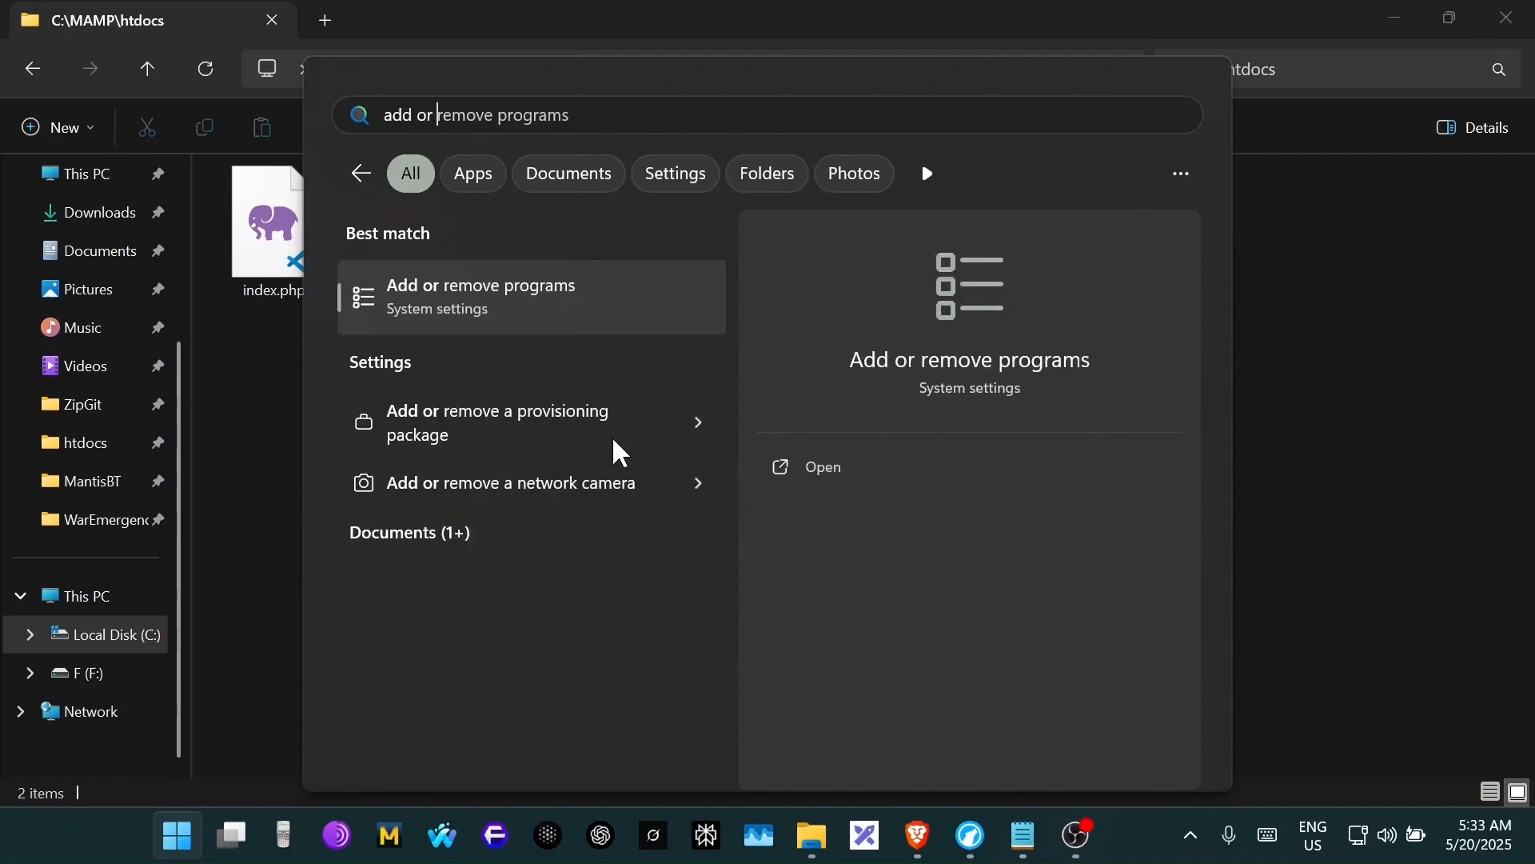
left_click(528, 308)
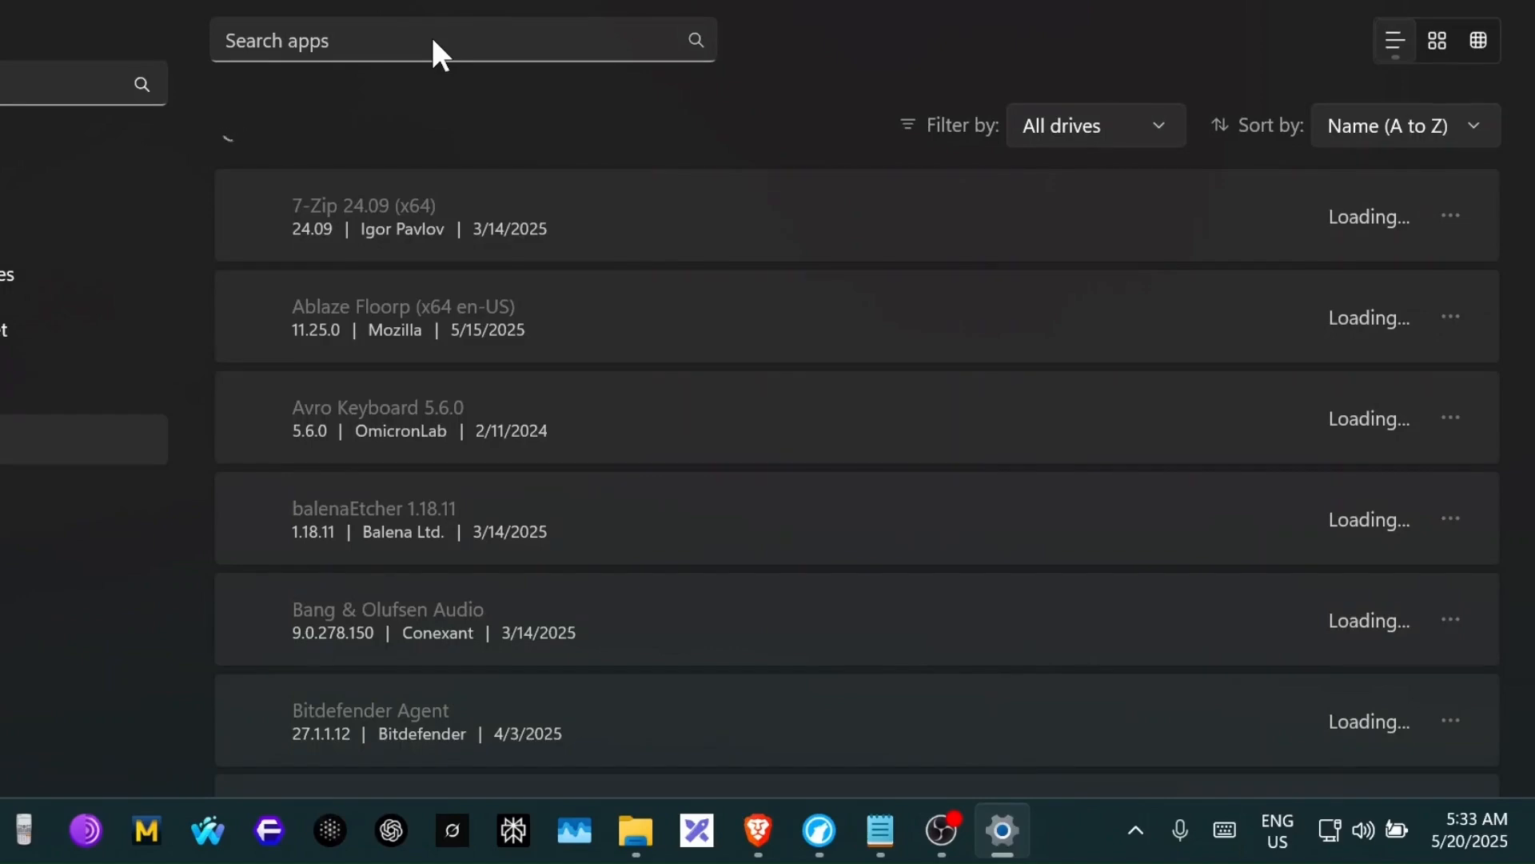
left_click(433, 40)
type("M")
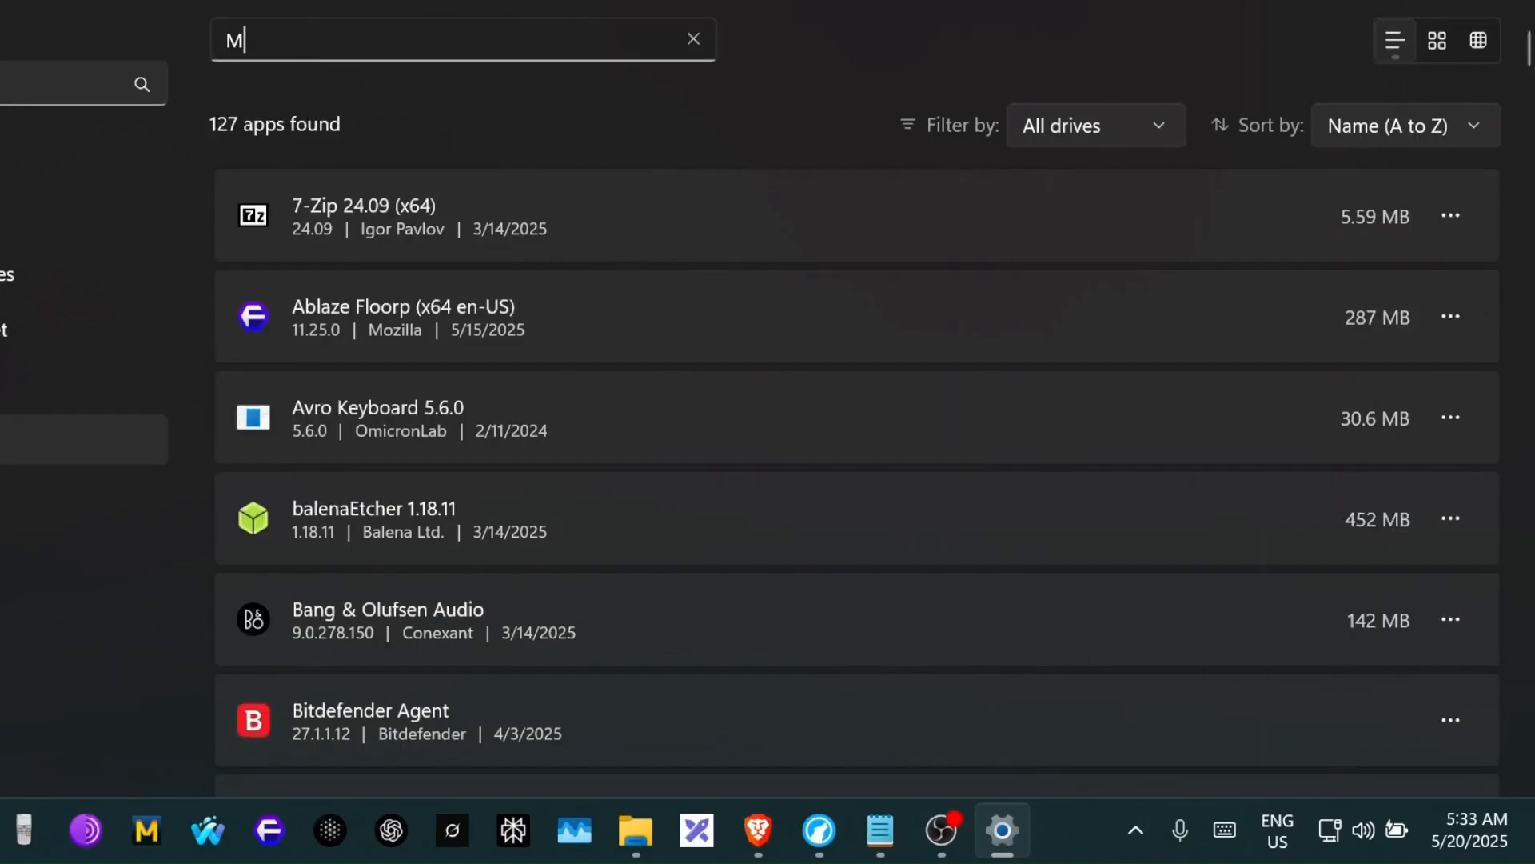
type("AMP")
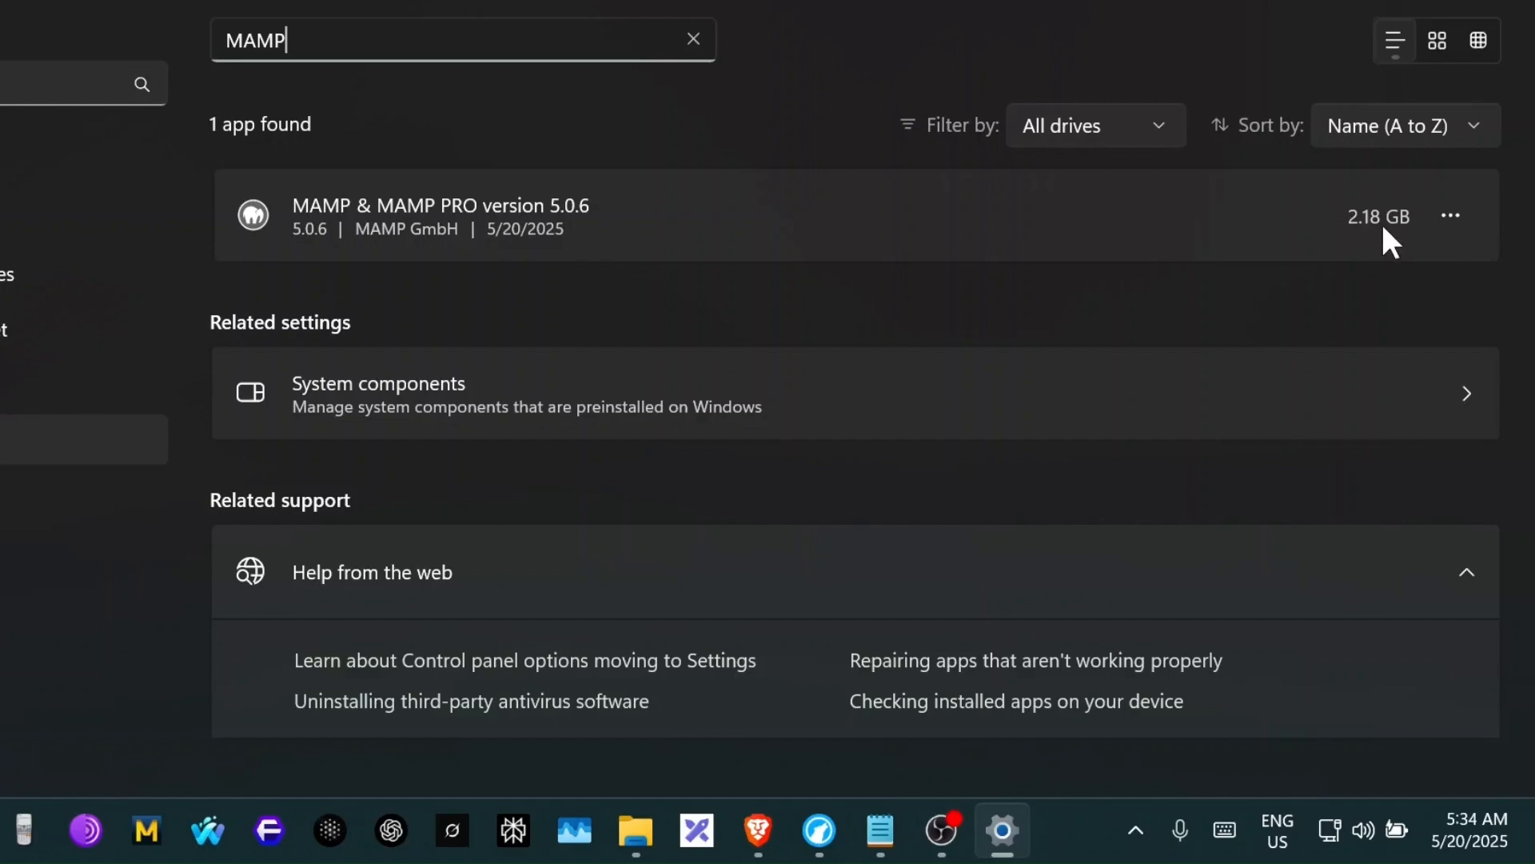
- Uninstall MAMP & MAMP PRO 5.0.6 including all database and settings data, confirming each prompt
left_click(1450, 215)
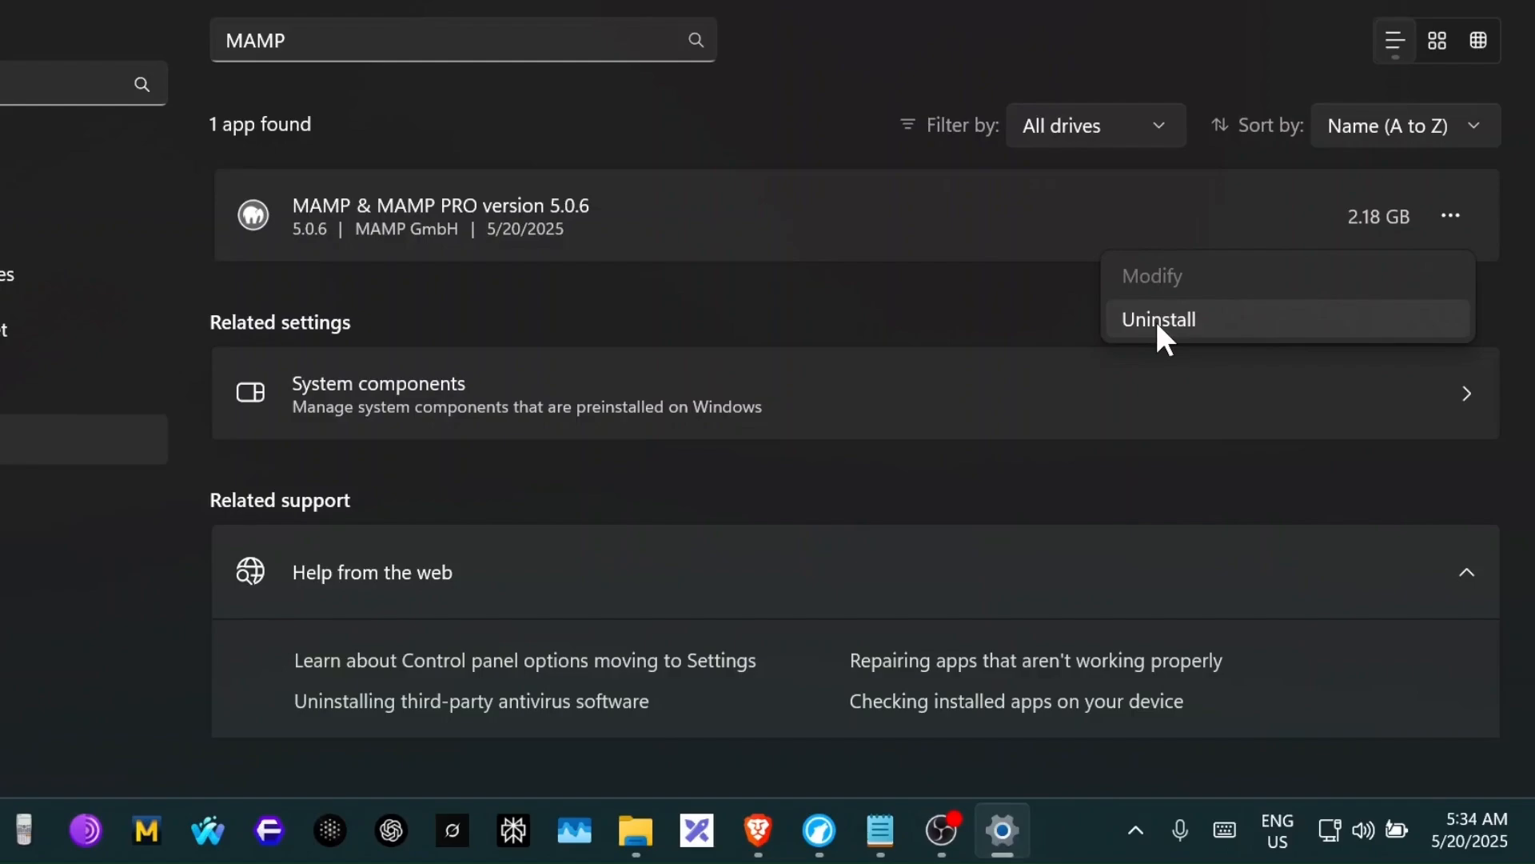
left_click(1179, 318)
left_click(1395, 359)
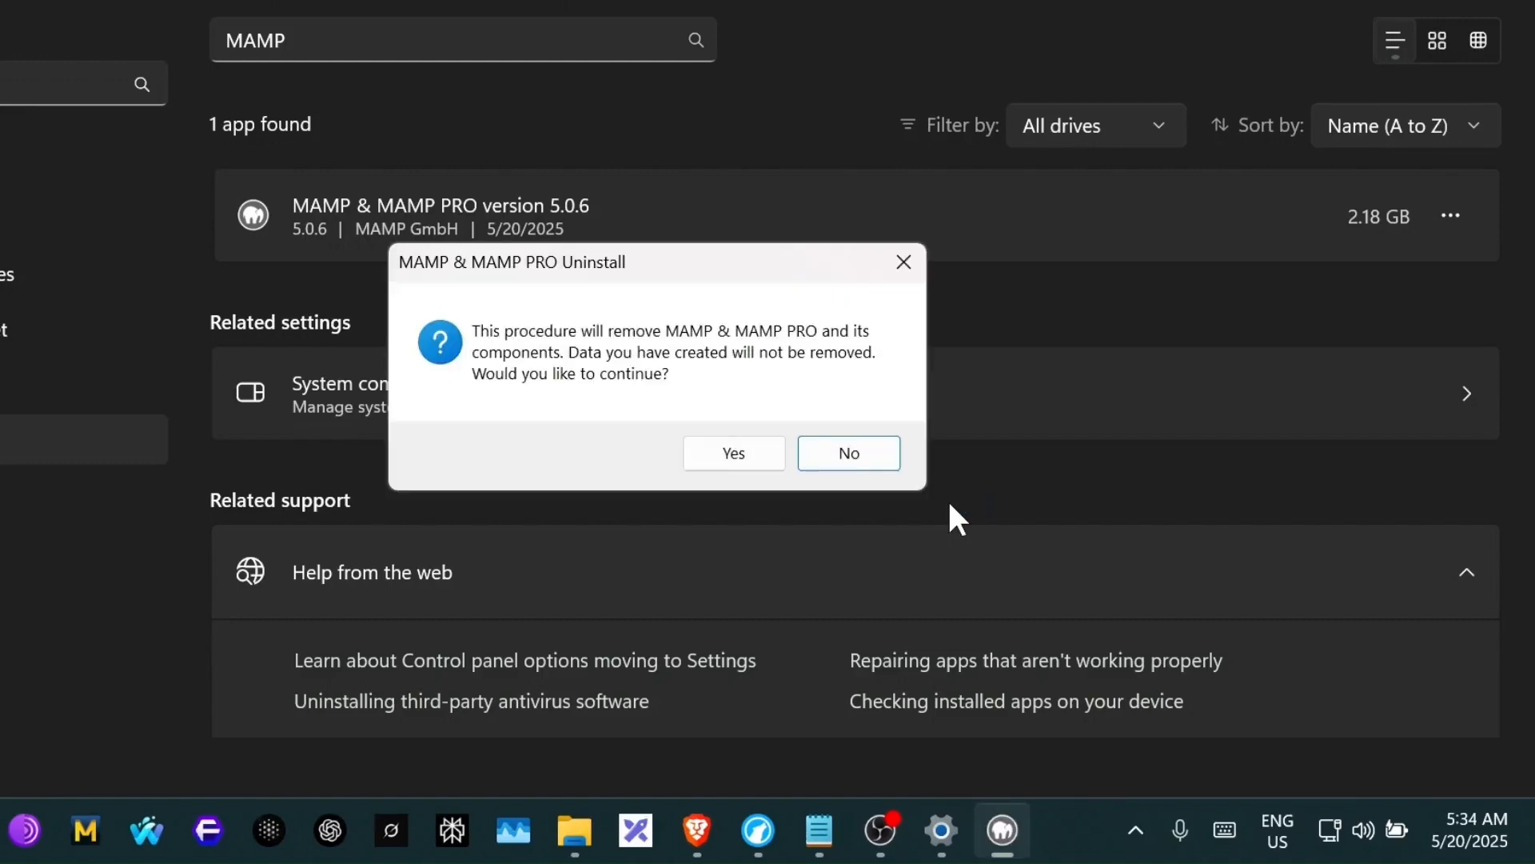
left_click(732, 454)
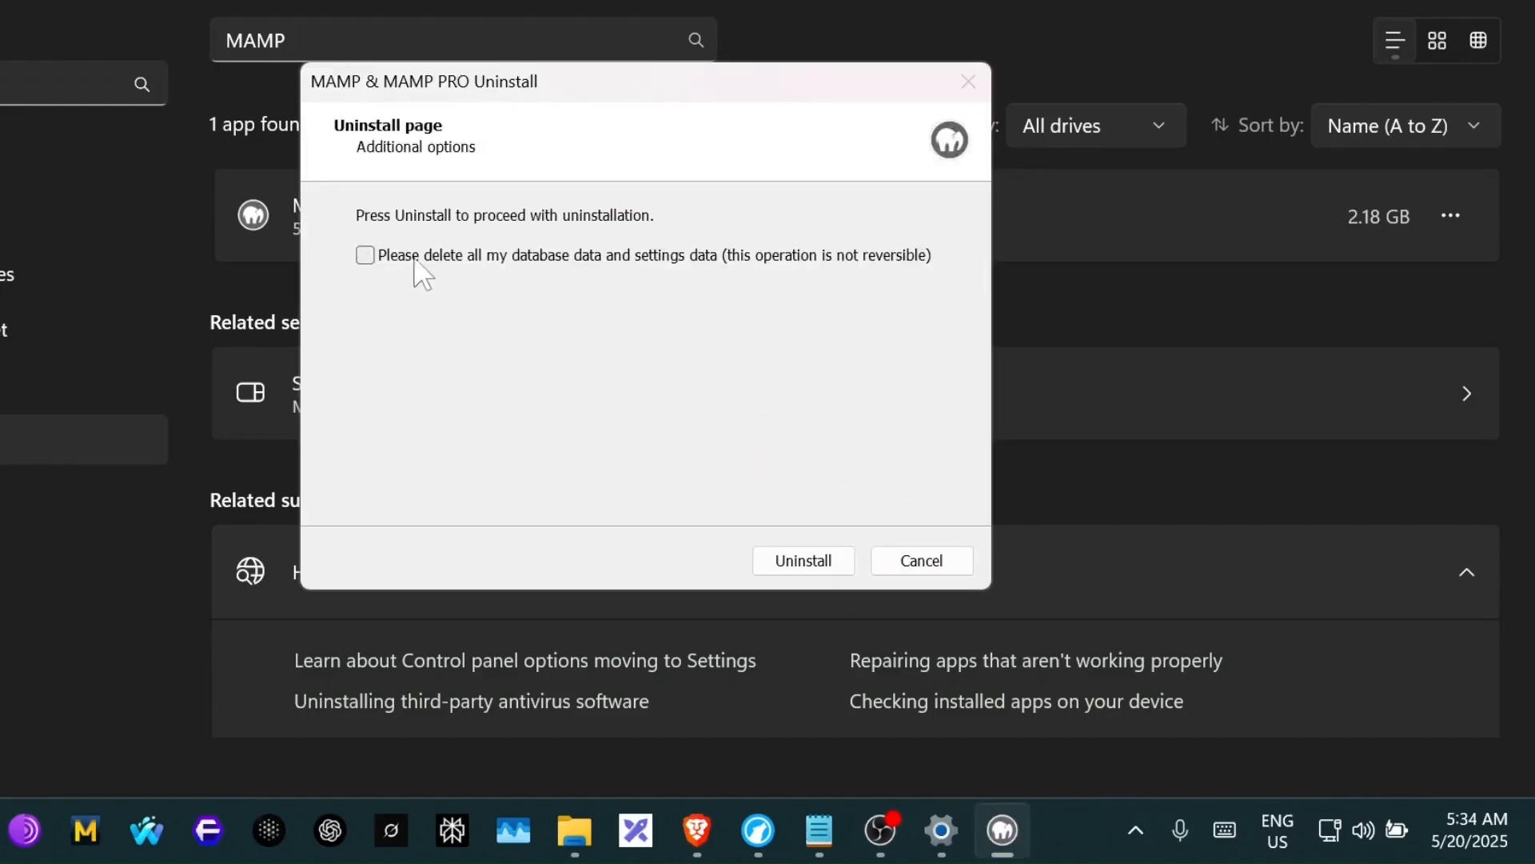
left_click(370, 256)
left_click(833, 560)
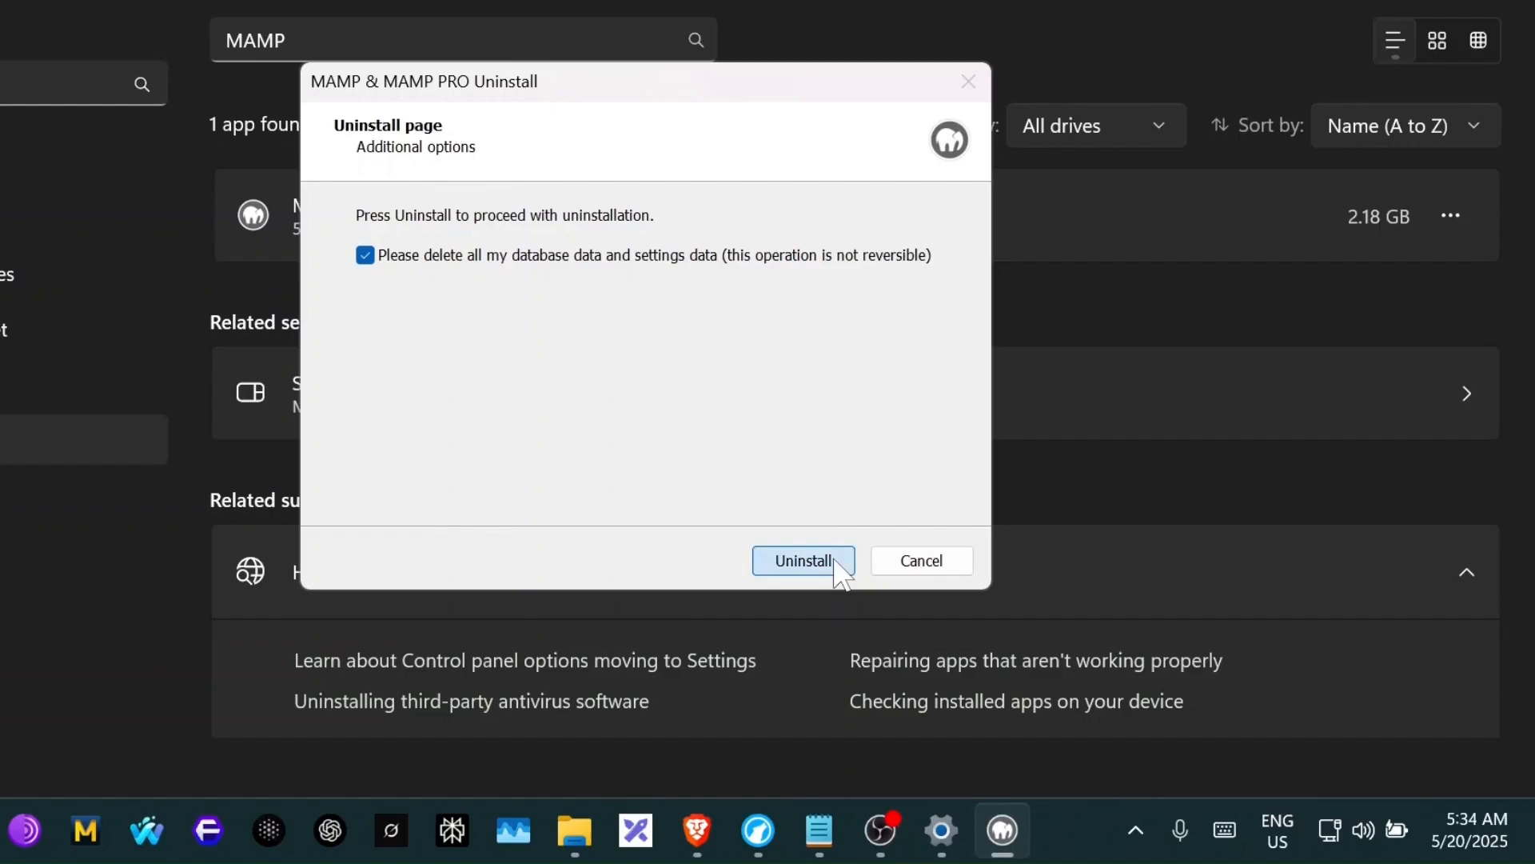
left_click(760, 443)
left_click(759, 443)
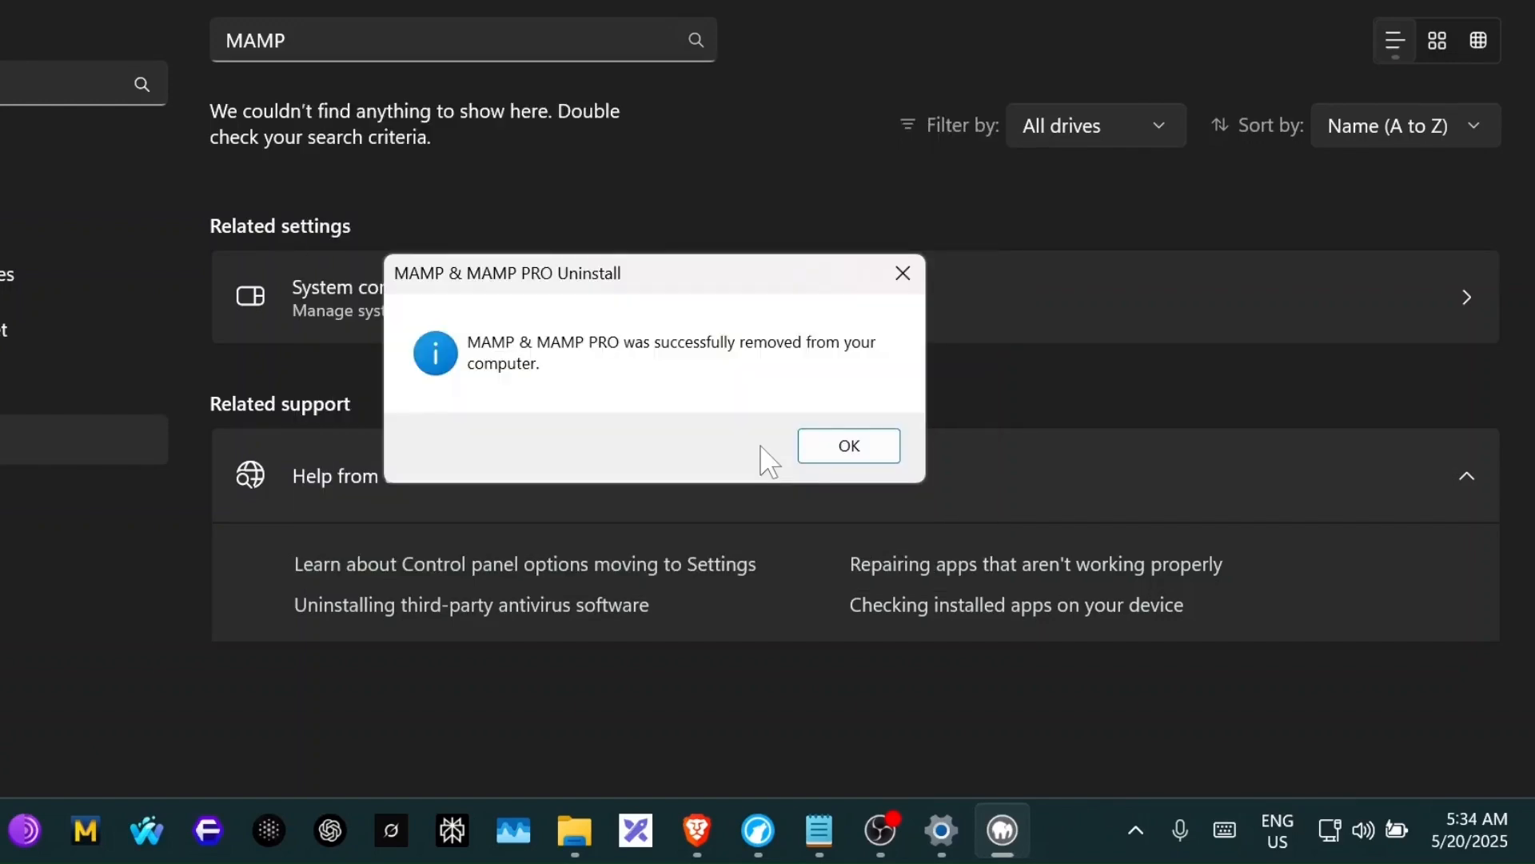
left_click(857, 452)
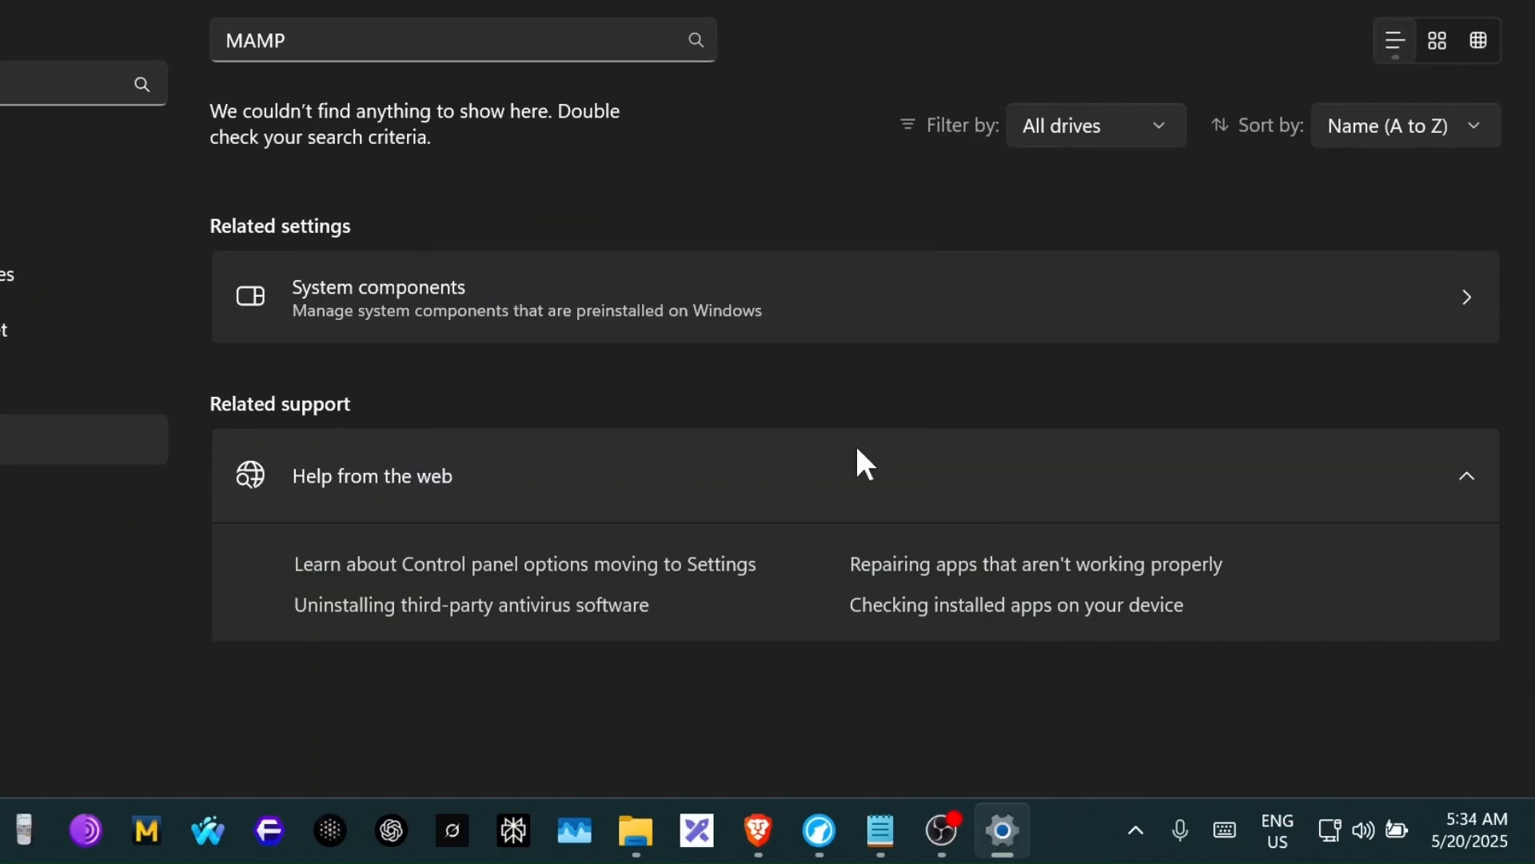
- Check the contents of C:\MAMP, then permanently delete the MAMP folder from Local Disk (C:)
mouse_move(639, 824)
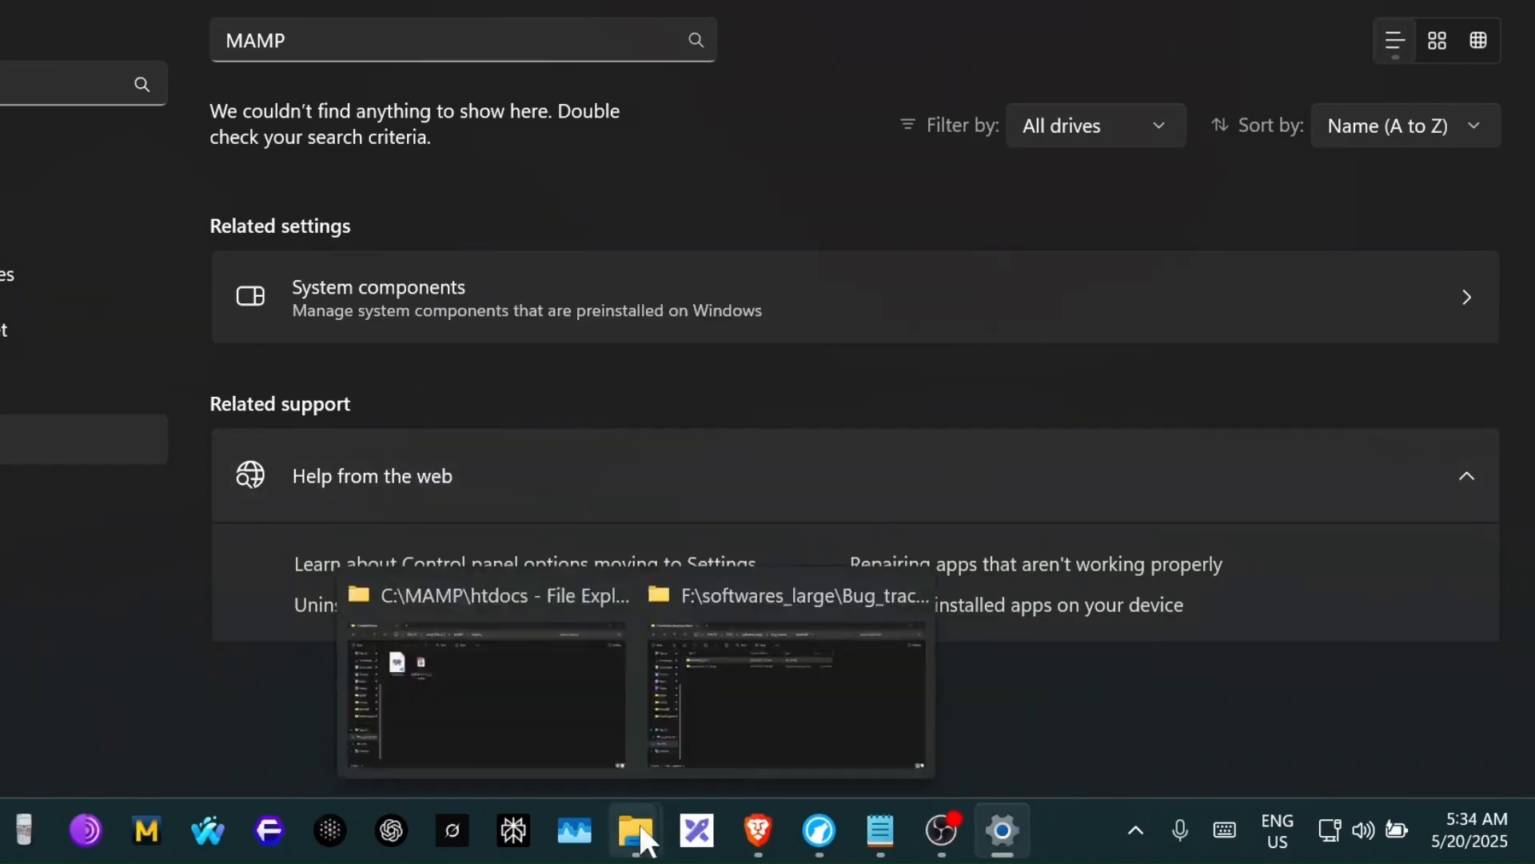
left_click(595, 709)
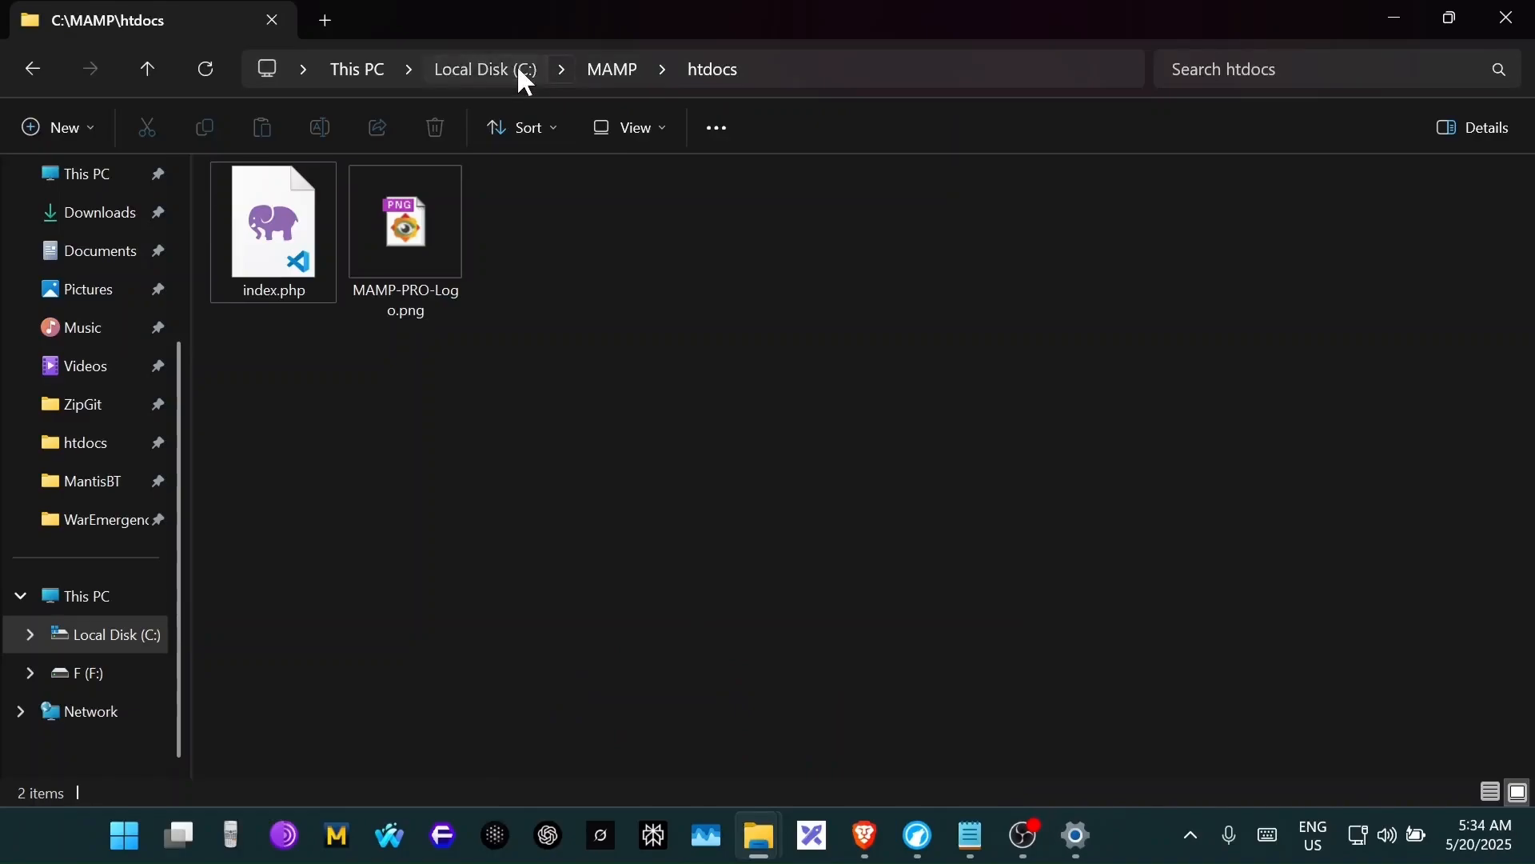
left_click(520, 68)
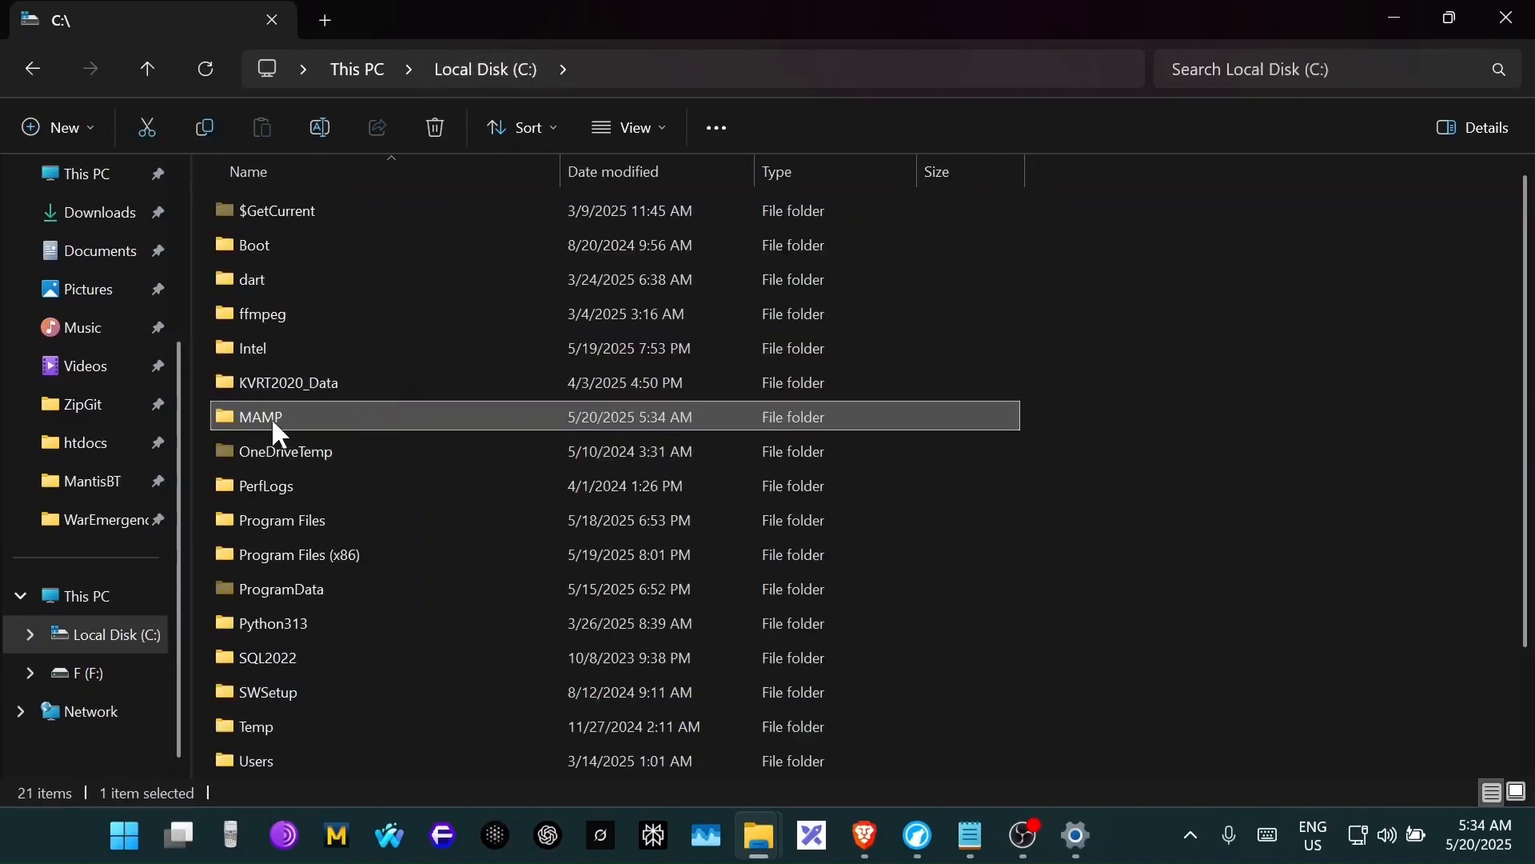
double_click(301, 423)
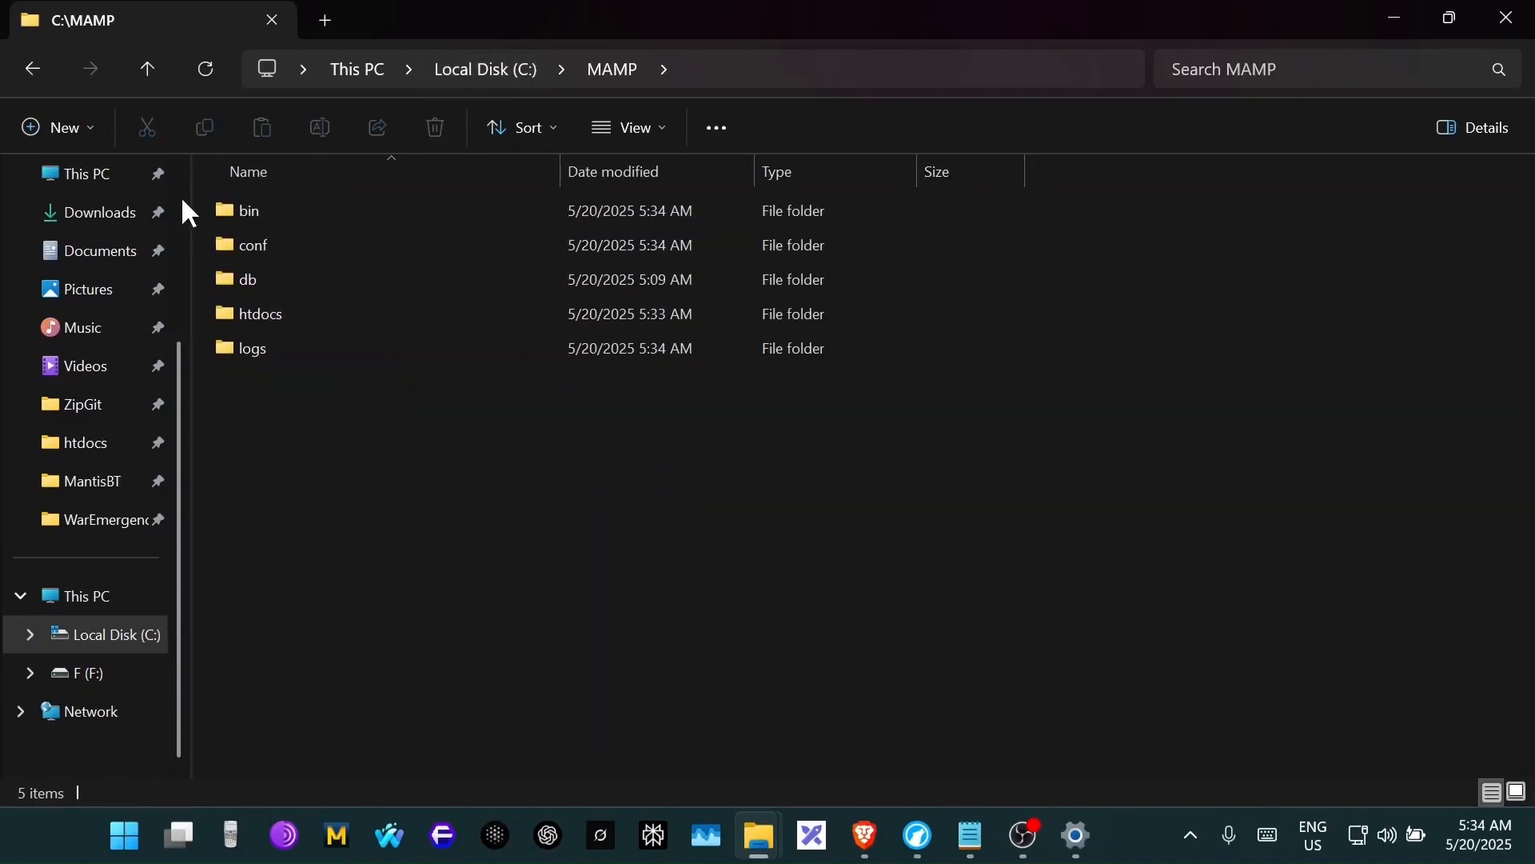
left_click(38, 67)
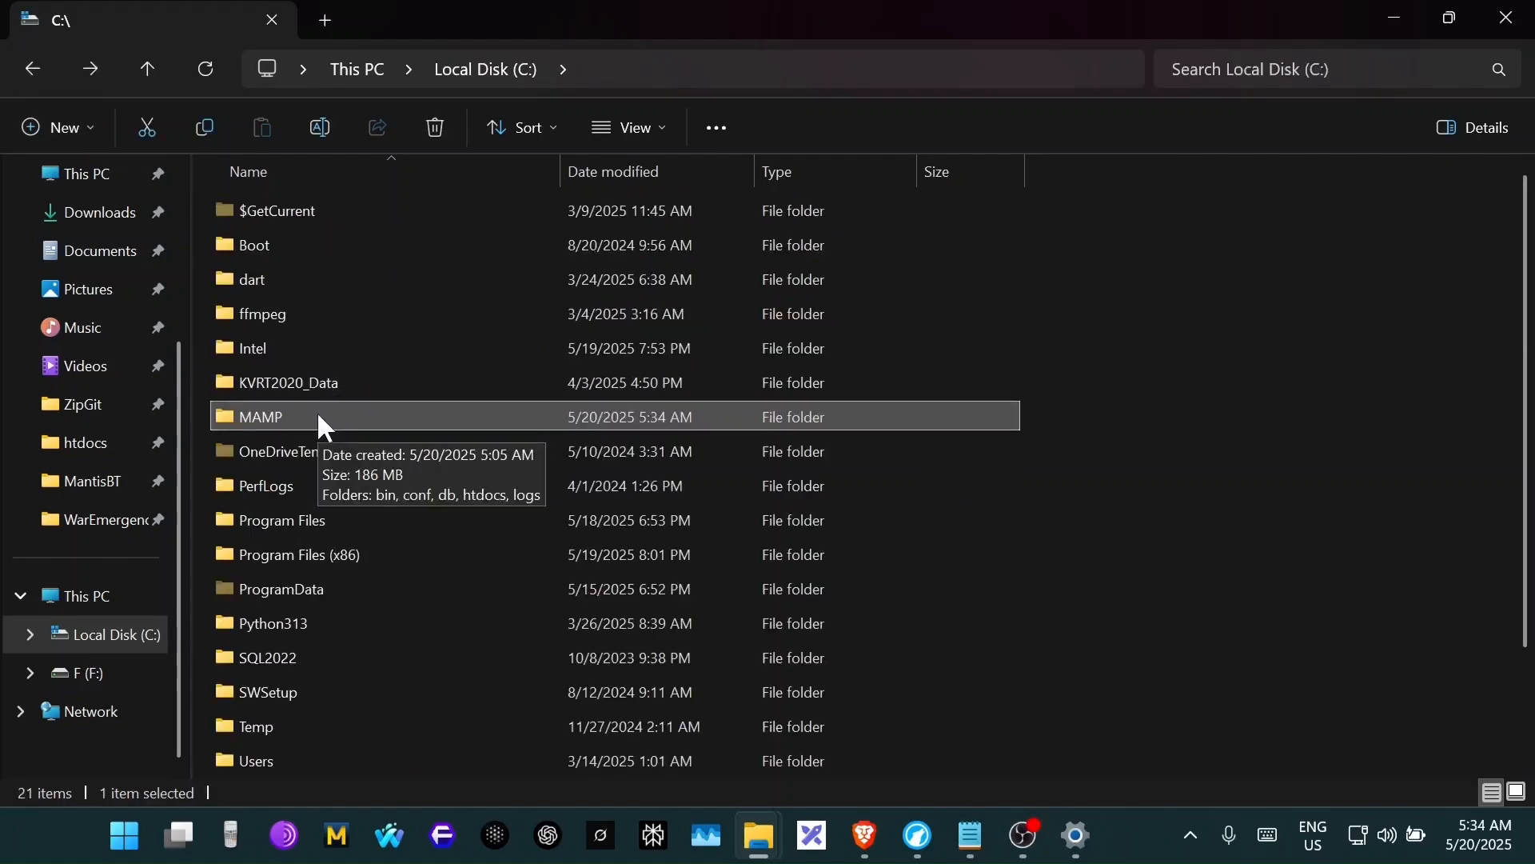
key("shift+Delete")
key("Escape")
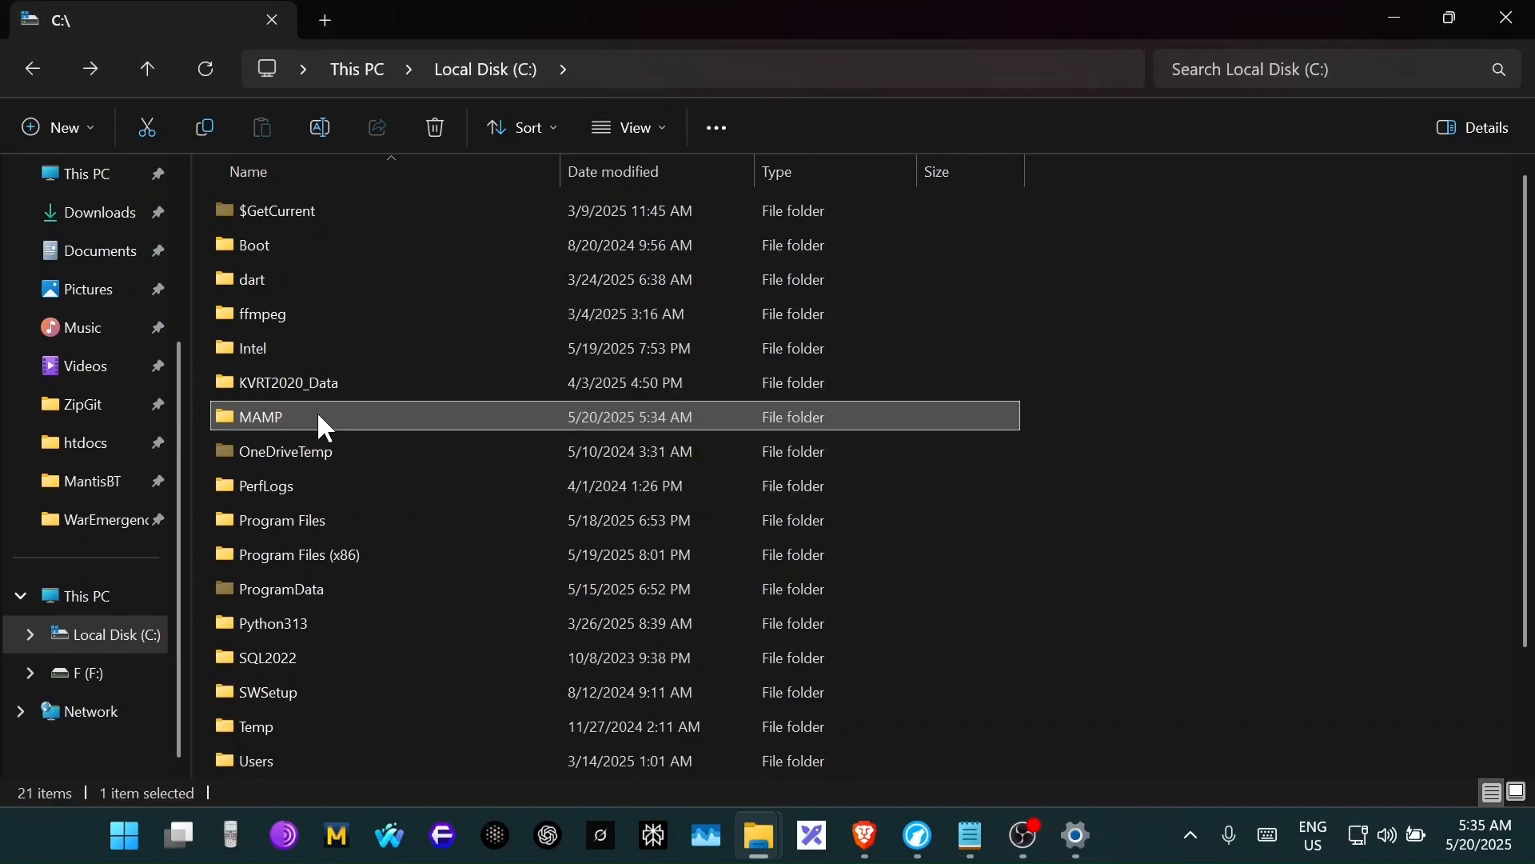
key("Delete")
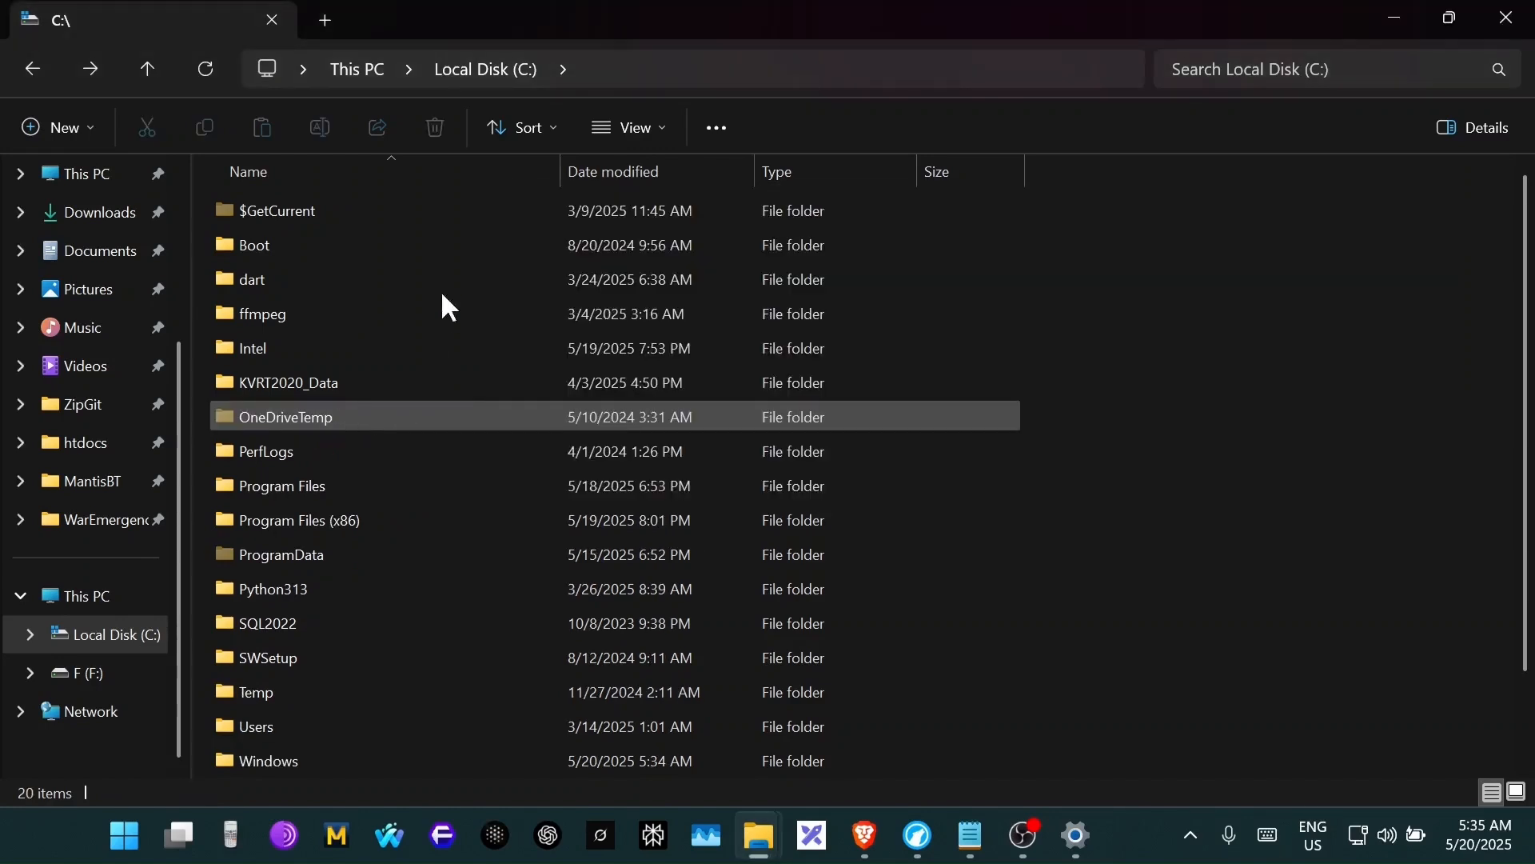
key("Up")
key("Up")
key("Up")
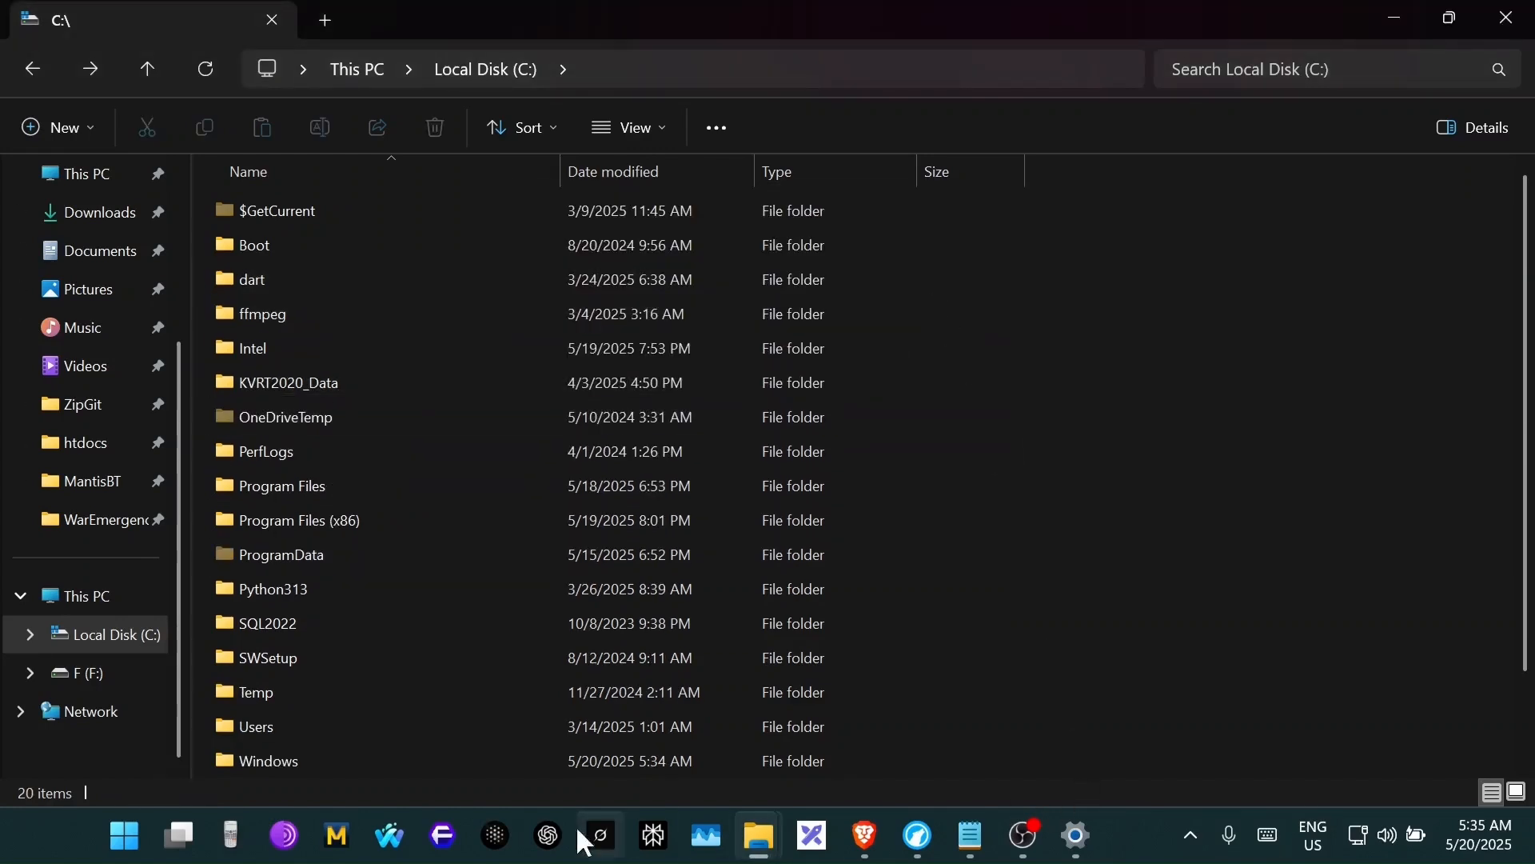
scroll(428, 597, "down", 1)
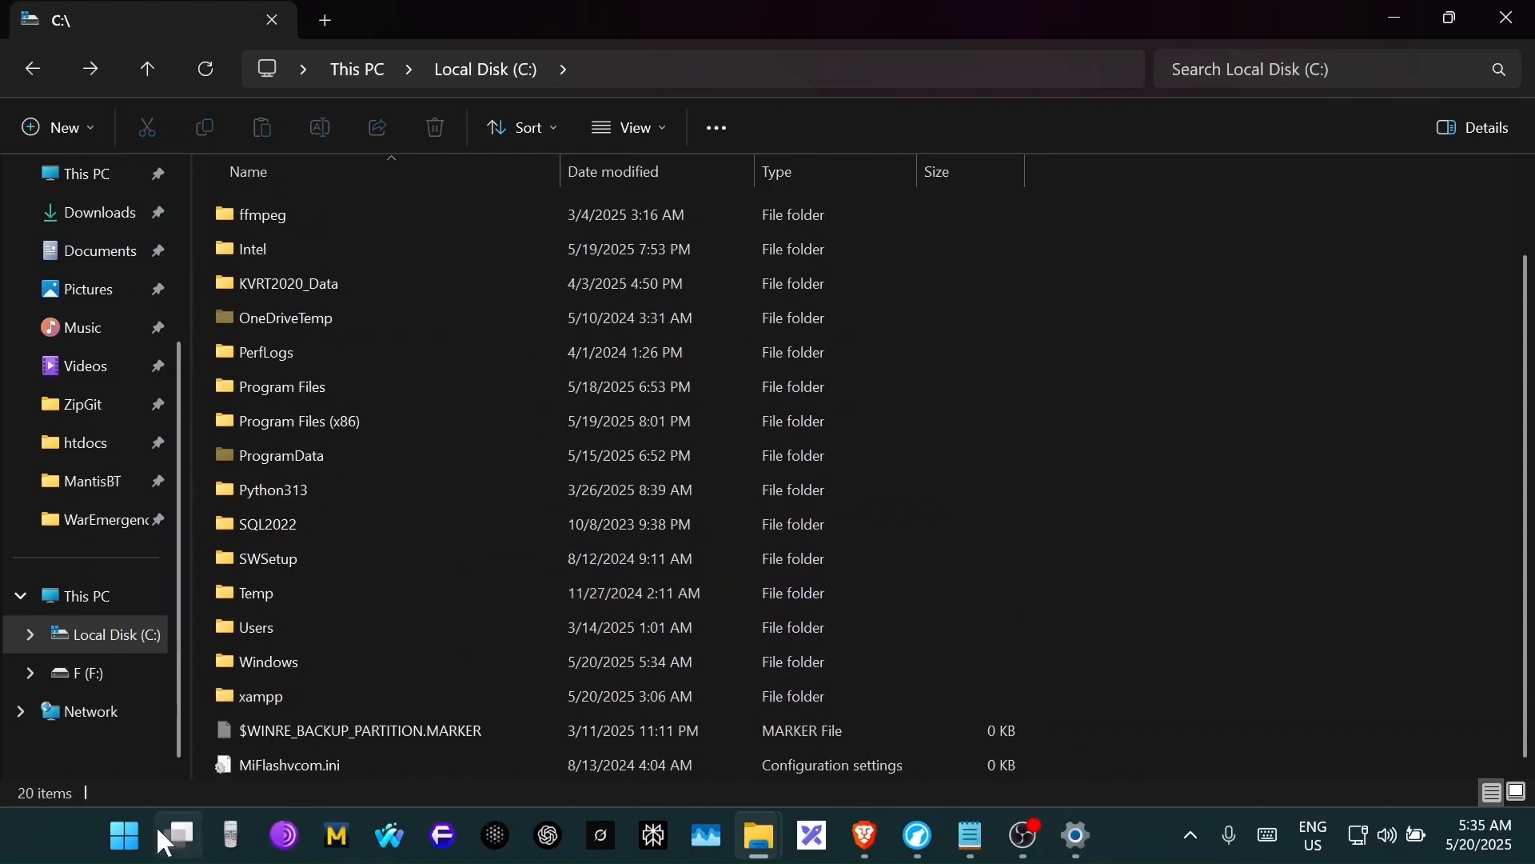
left_click(856, 839)
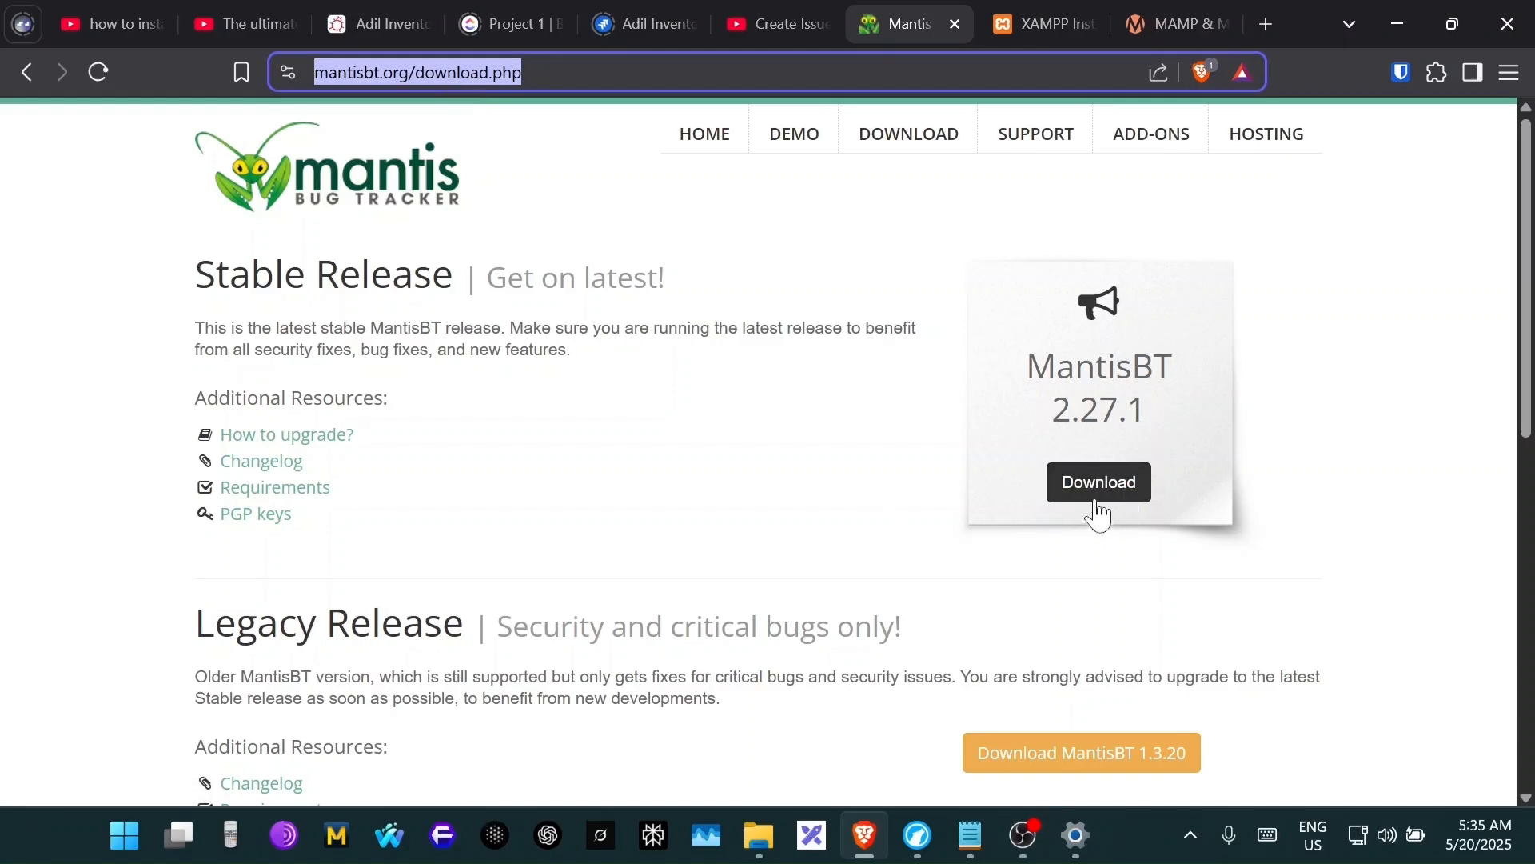
- Go from the C:\ Explorer window into xampp\htdocs and confirm the mantisbt folder is there
left_click(759, 835)
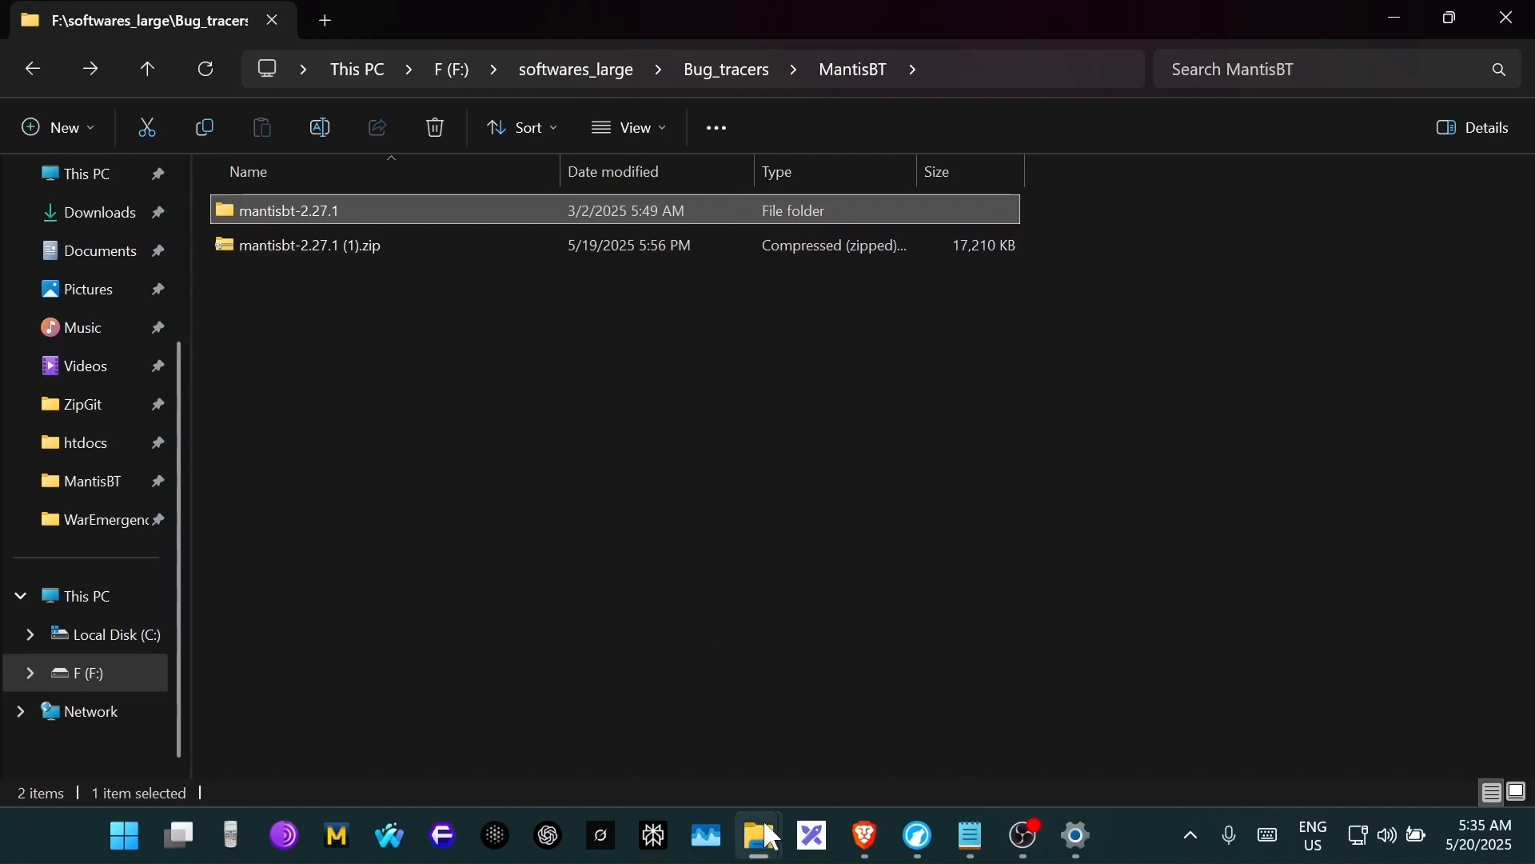
mouse_move(764, 835)
left_click(649, 699)
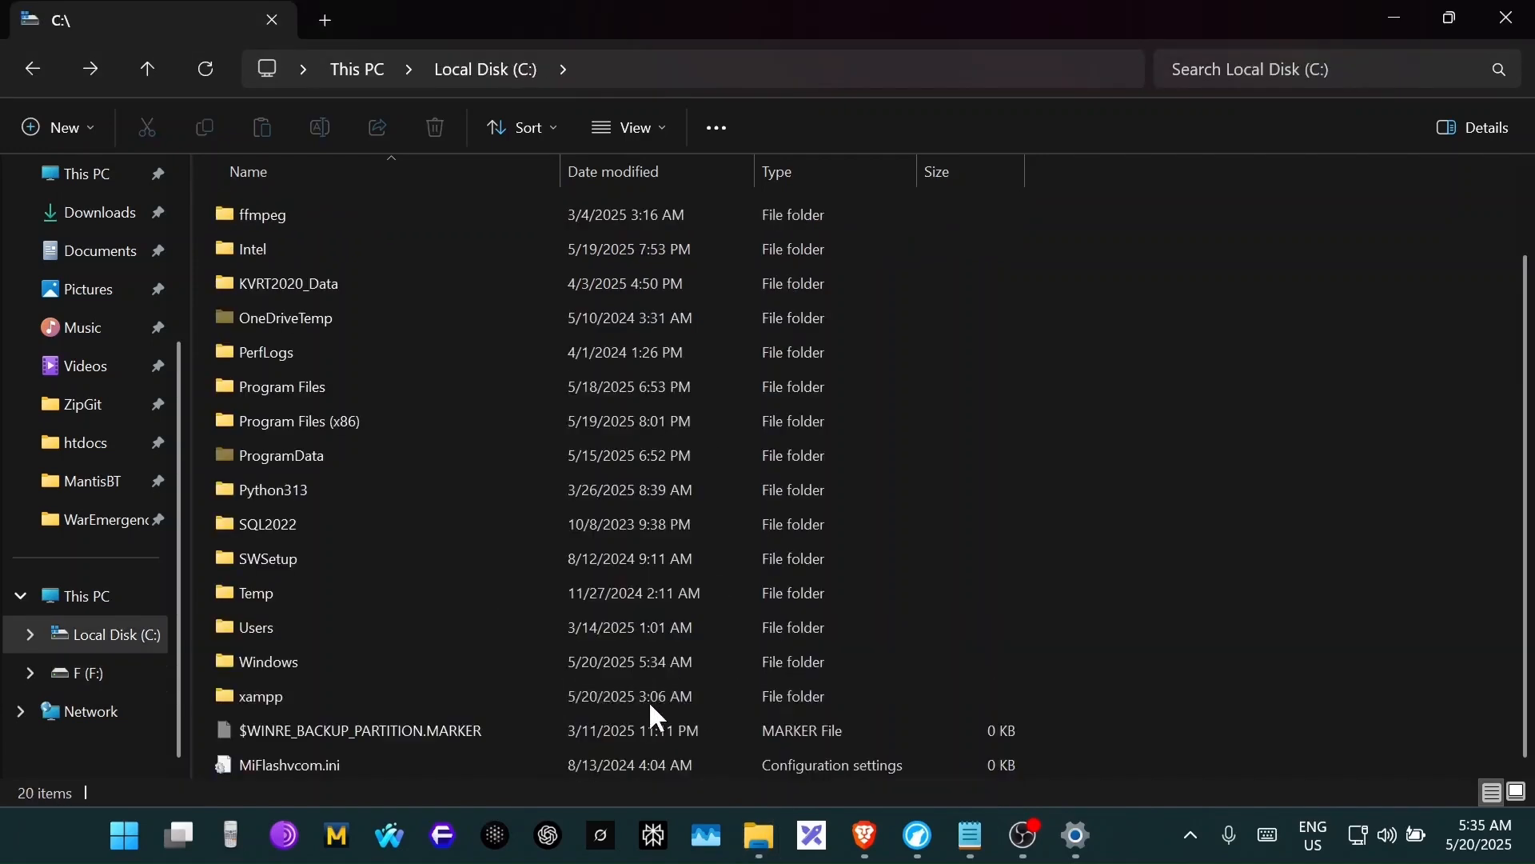
double_click(300, 692)
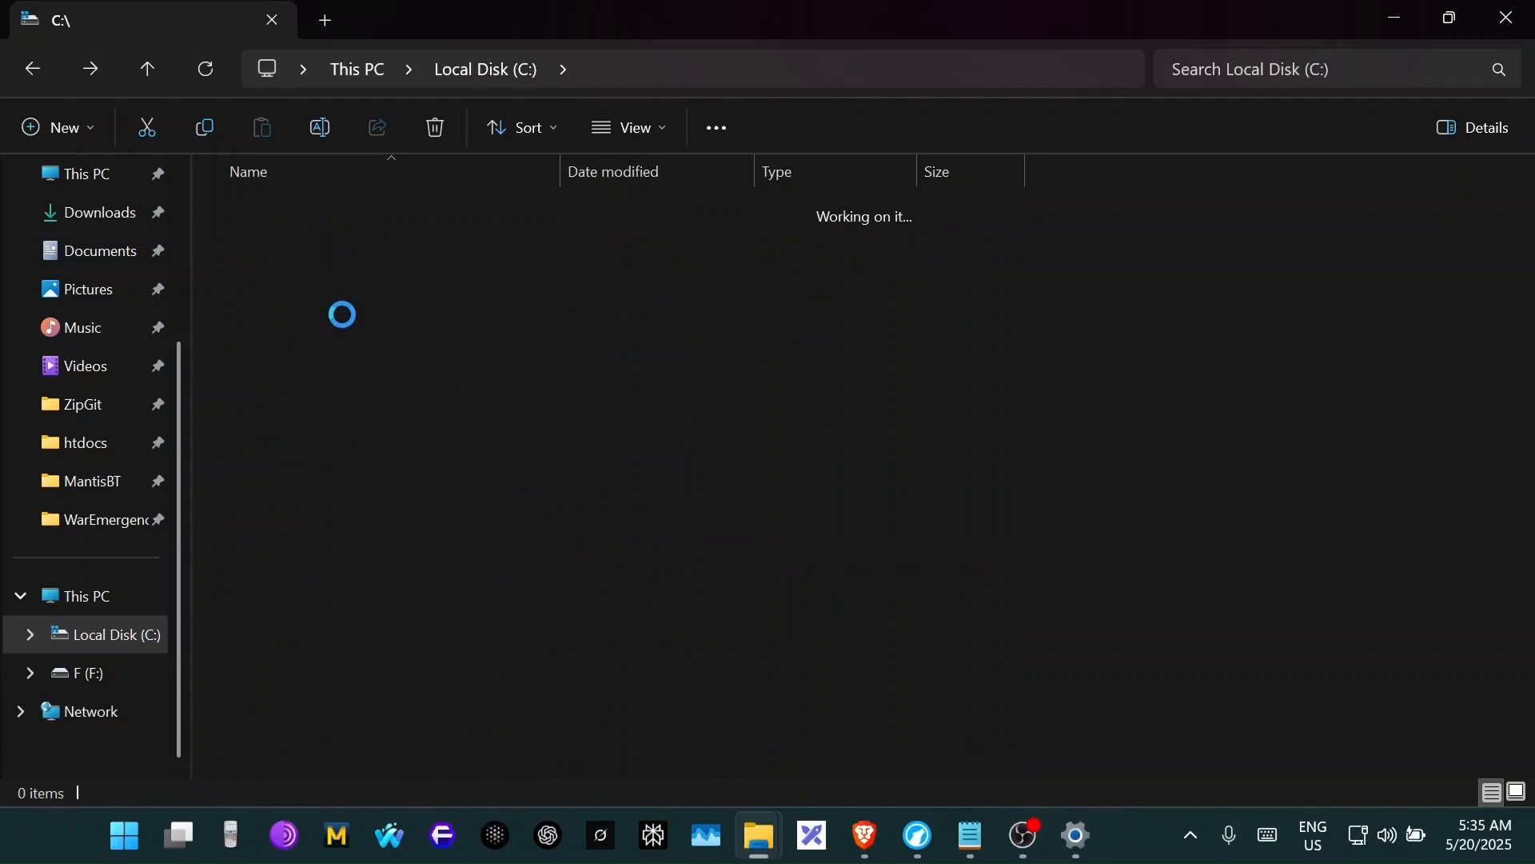
double_click(278, 349)
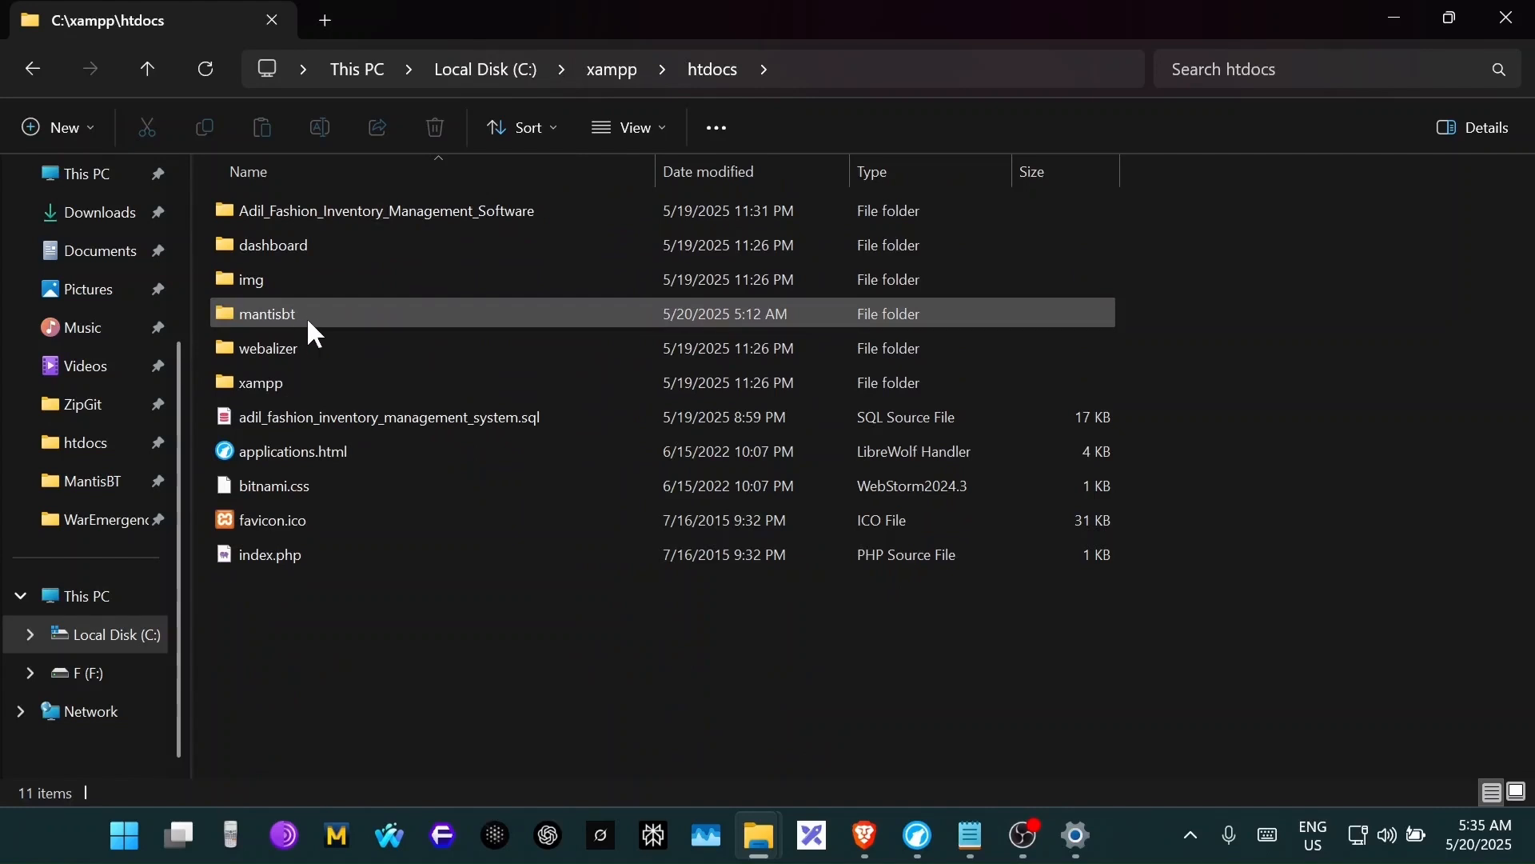
mouse_move(316, 318)
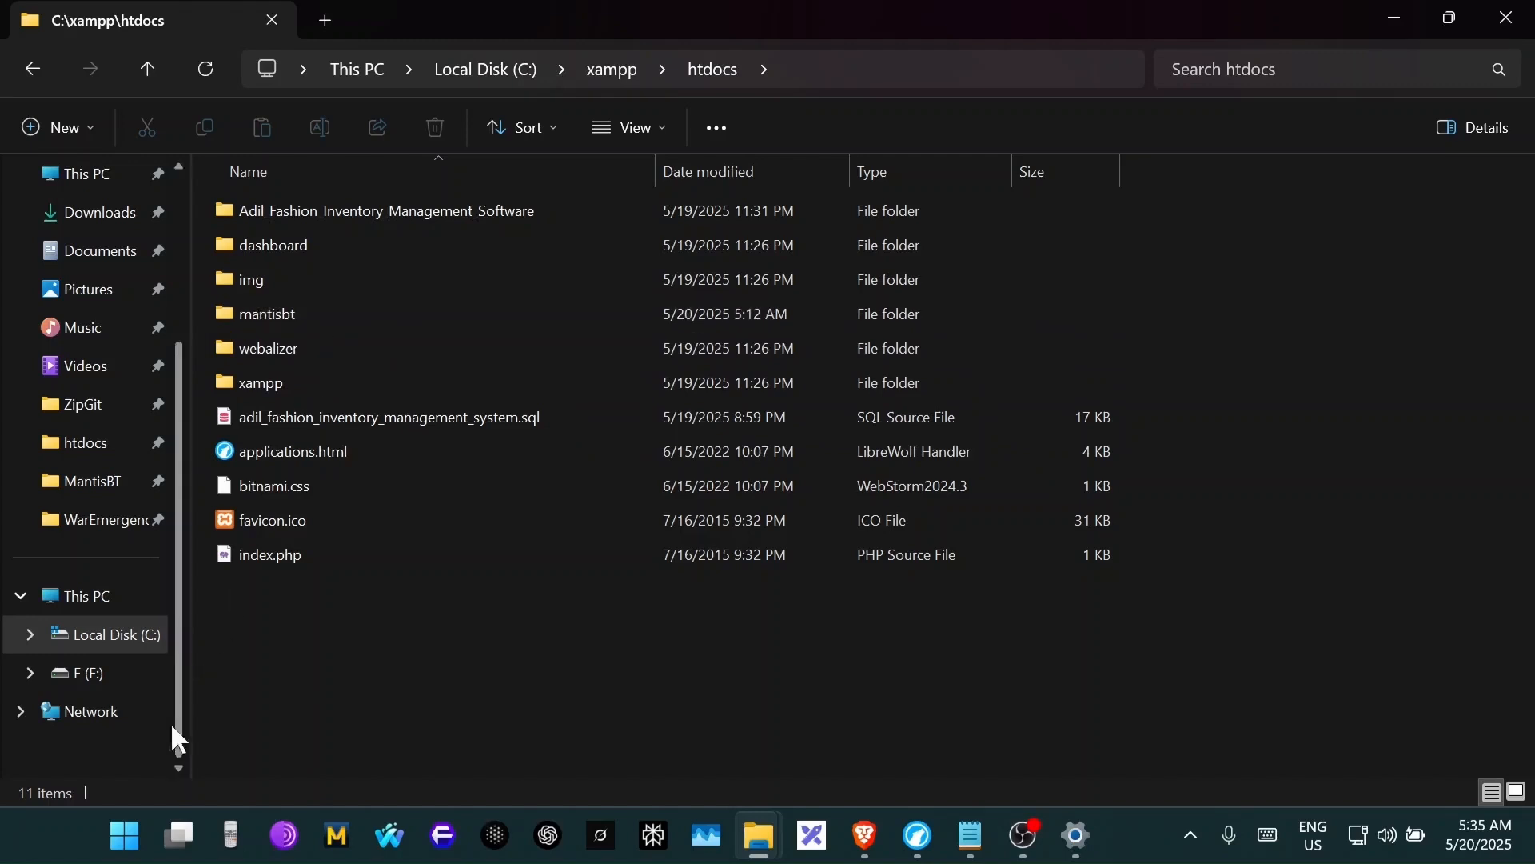
left_click(127, 834)
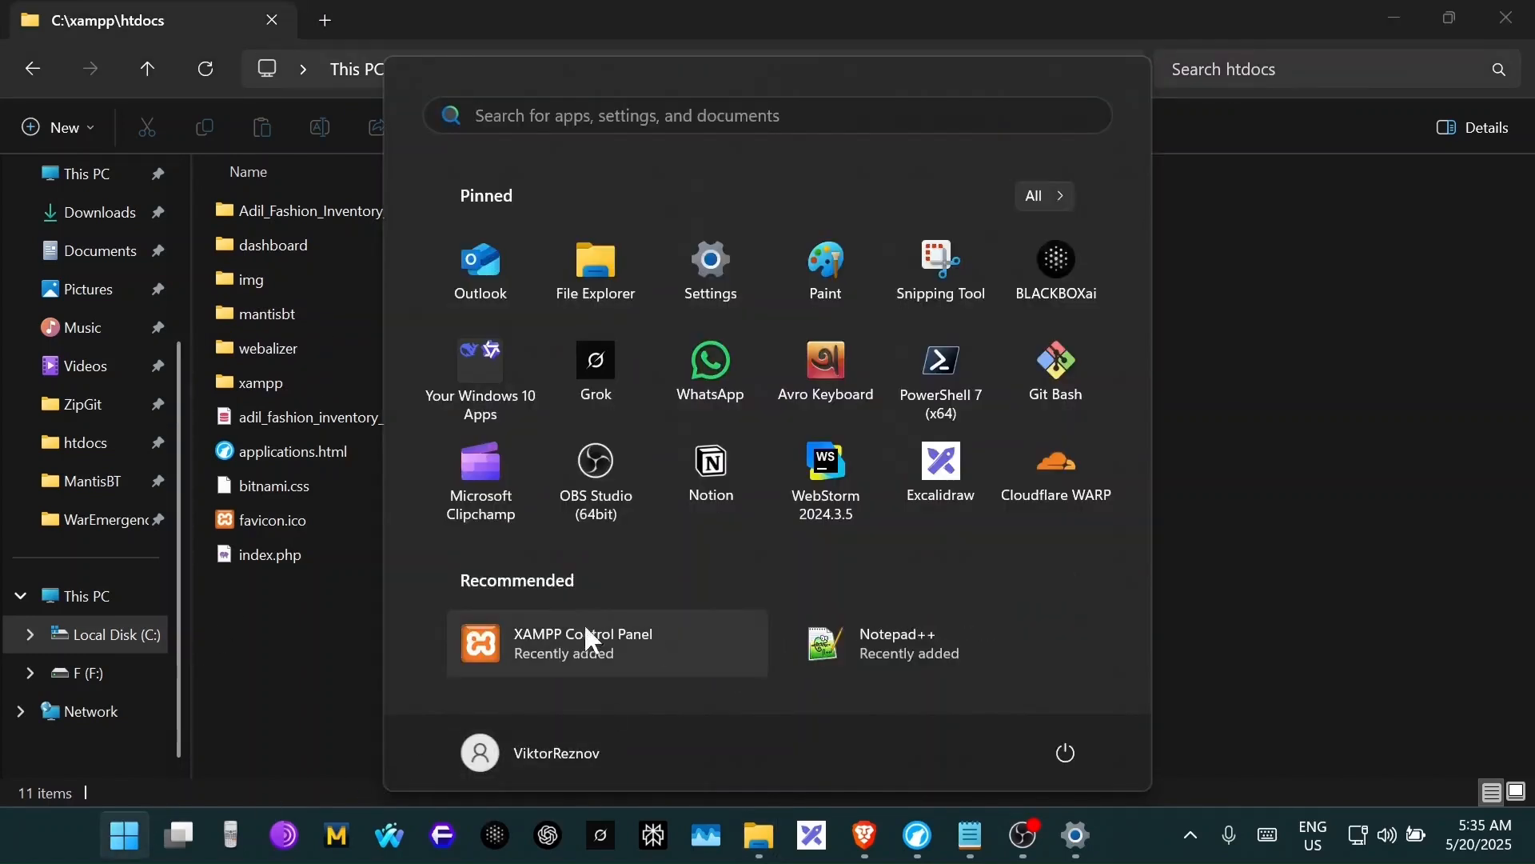
- Launch XAMPP Control Panel as administrator from the Start menu
right_click(536, 640)
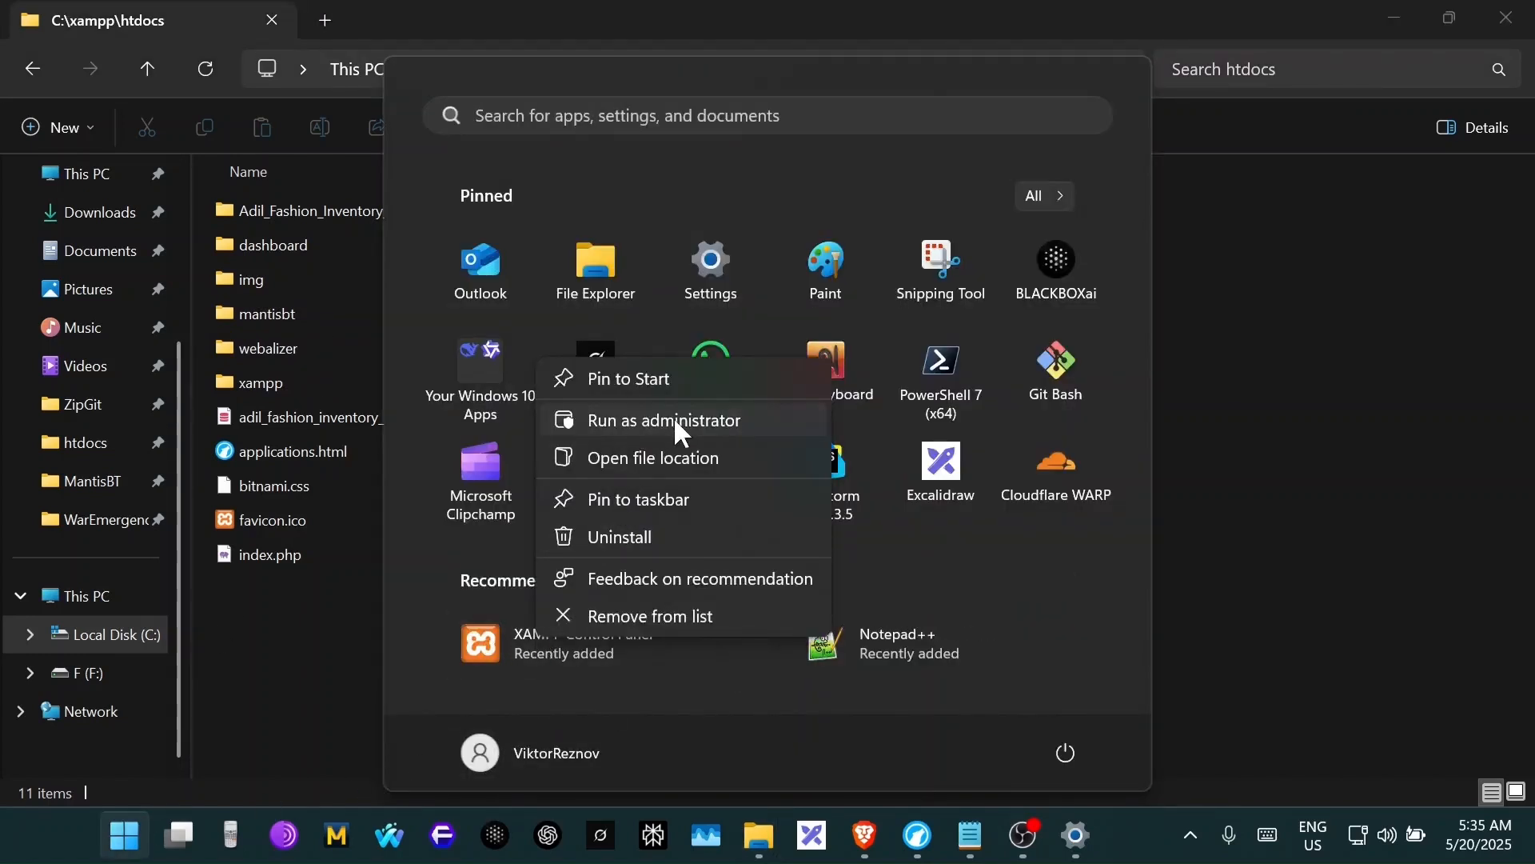
left_click(657, 432)
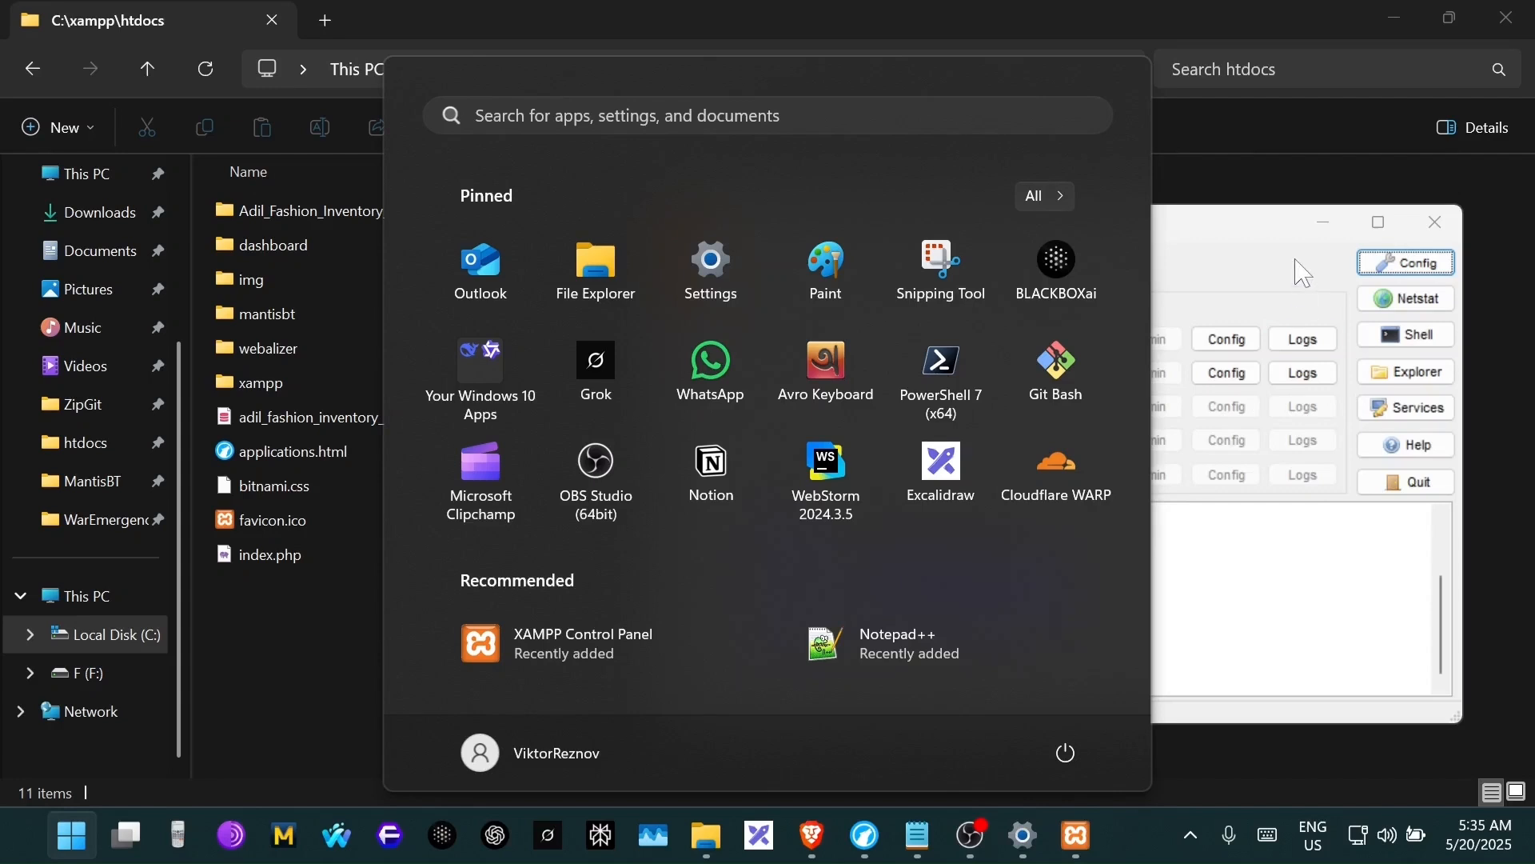
left_click(1273, 224)
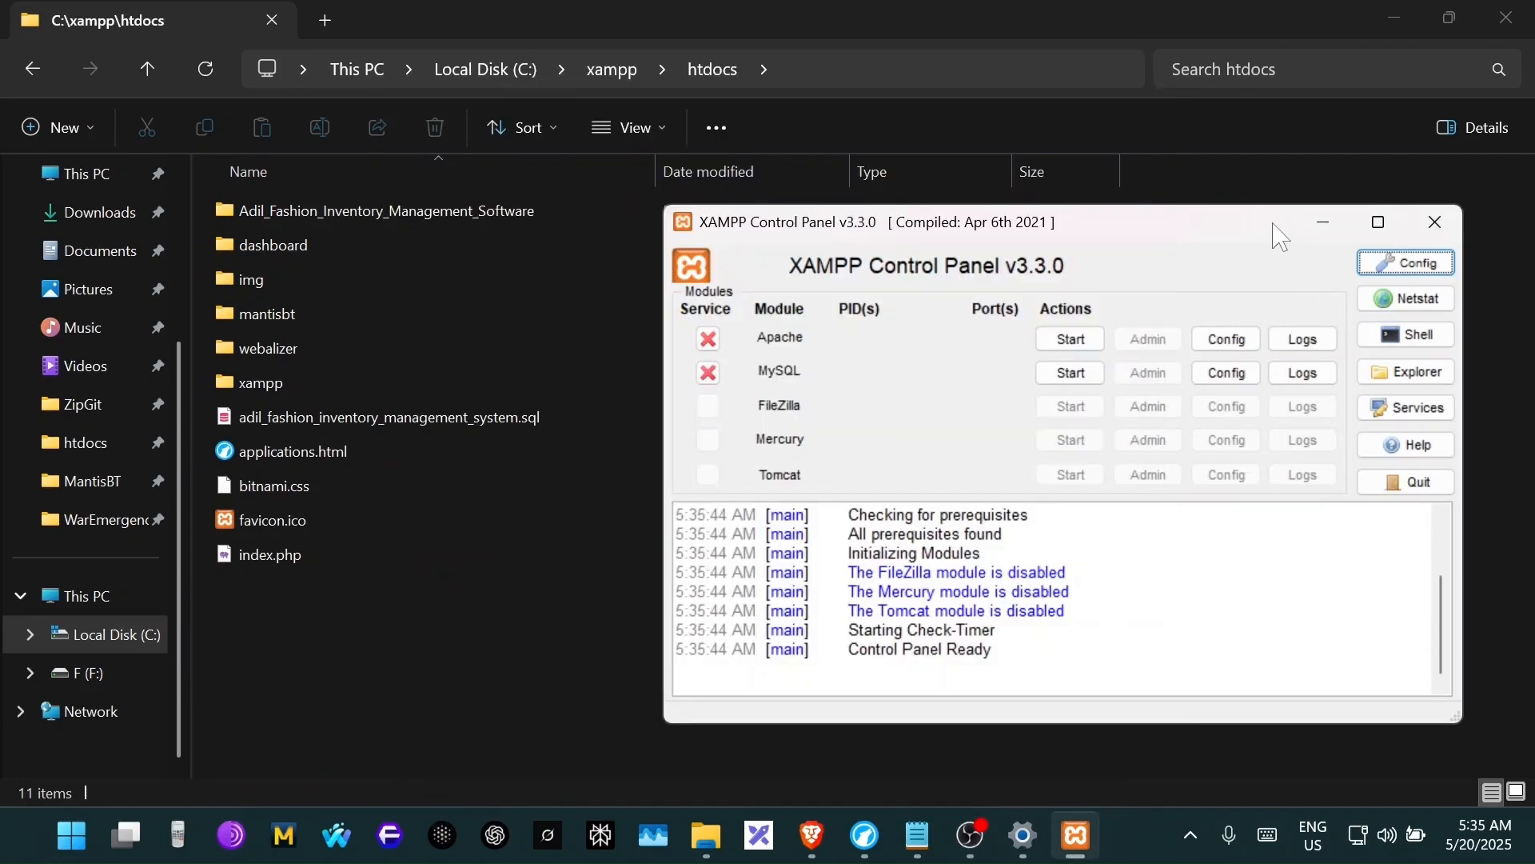
- Start Apache and MySQL, select MySQL's error messages in the log, then quit the panel
left_click(1072, 339)
left_click(1071, 373)
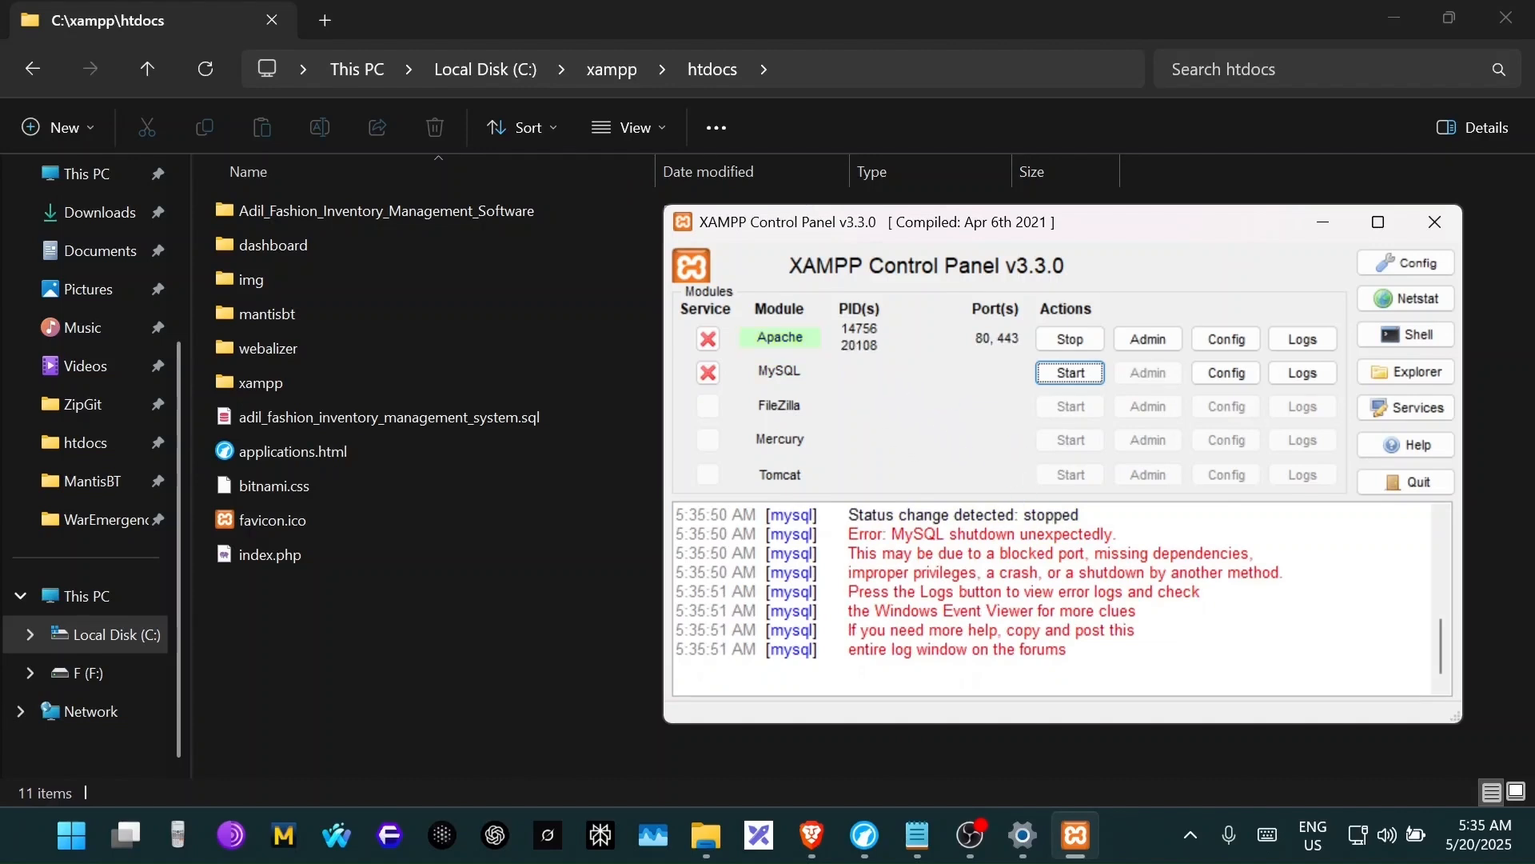
left_click_drag(849, 534, 1072, 648)
left_click(1190, 834)
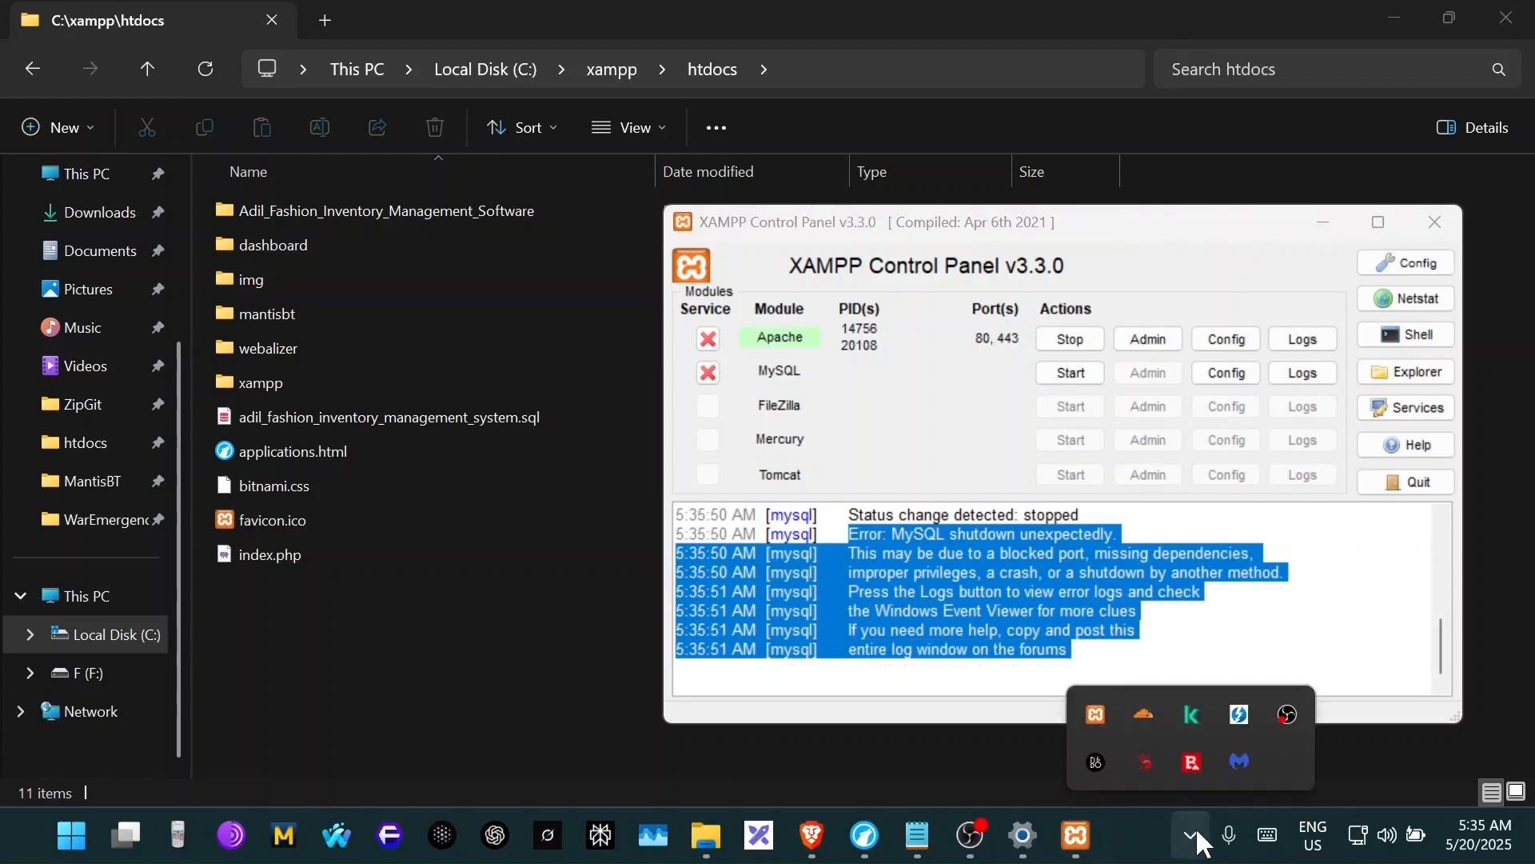
left_click(1407, 481)
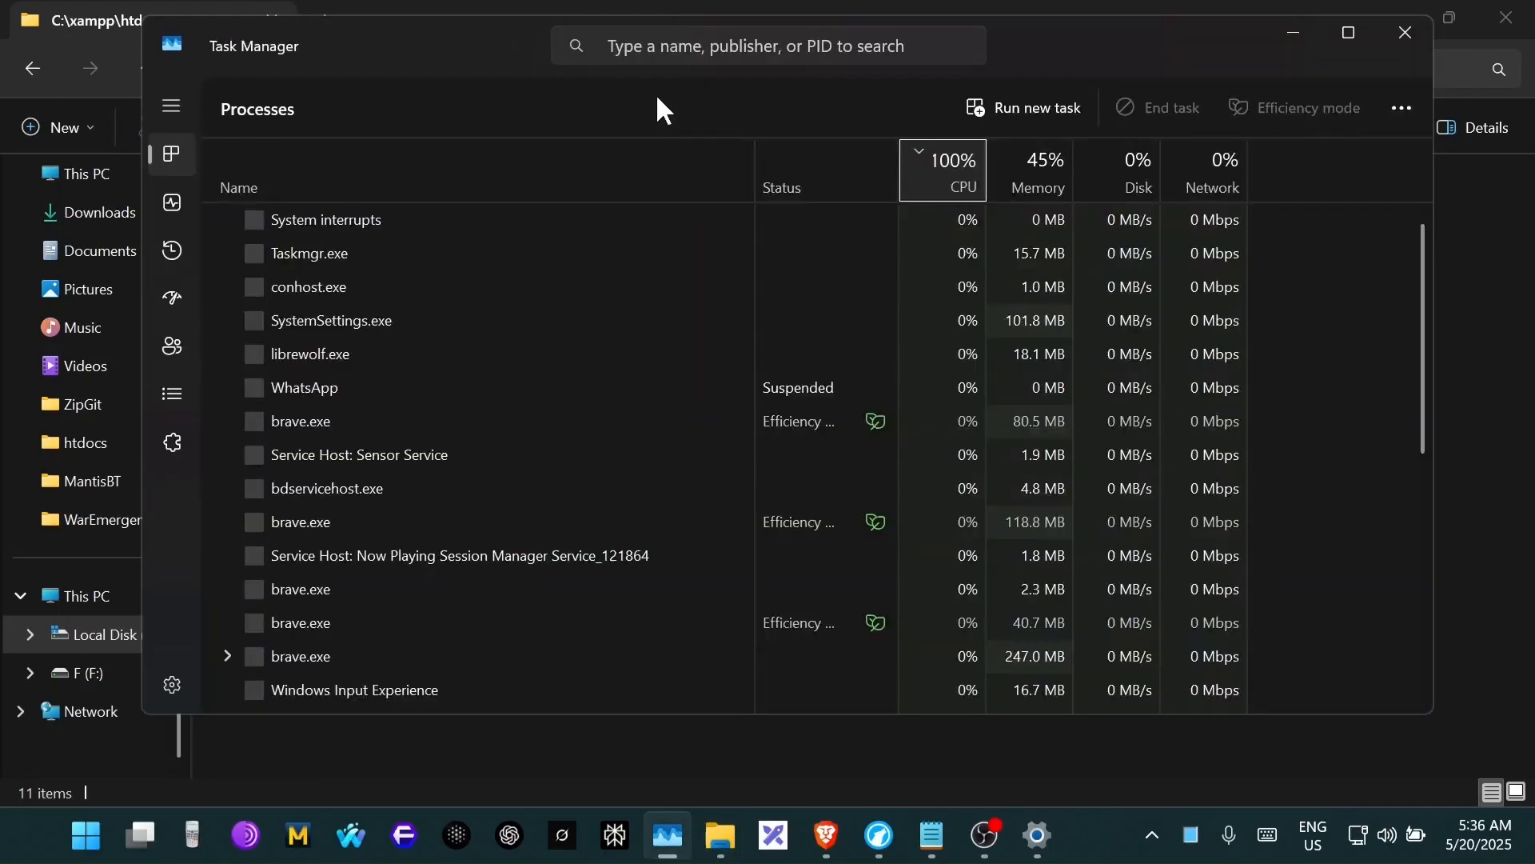
- Search Task Manager for MAMP, then Apache, and end the Apache HTTP Server task
type("MAMP")
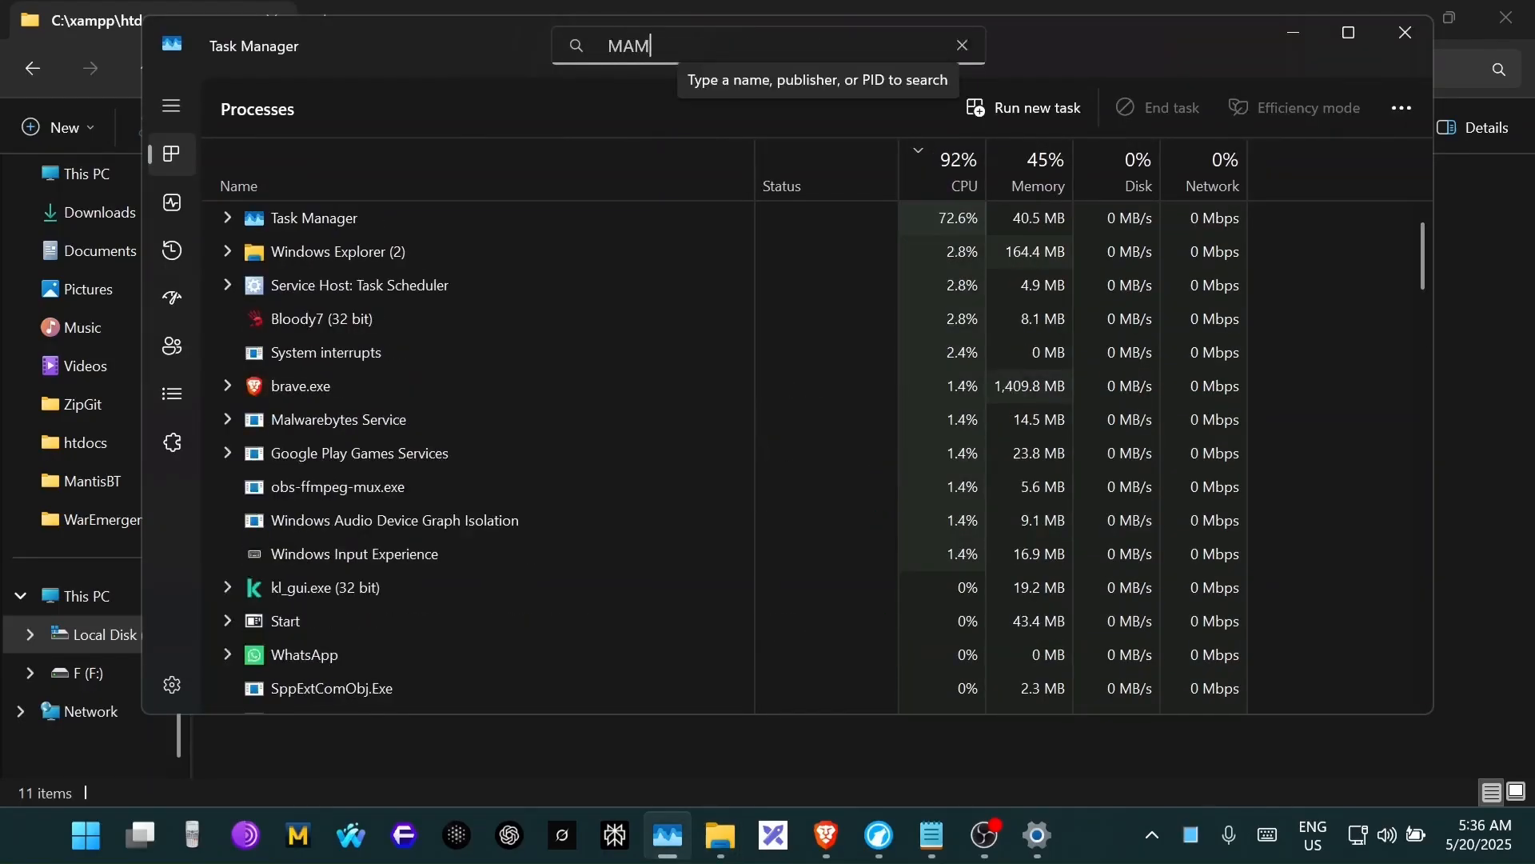
key("BackSpace")
key("BackSpace")
key("BackSpace")
key("BackSpace")
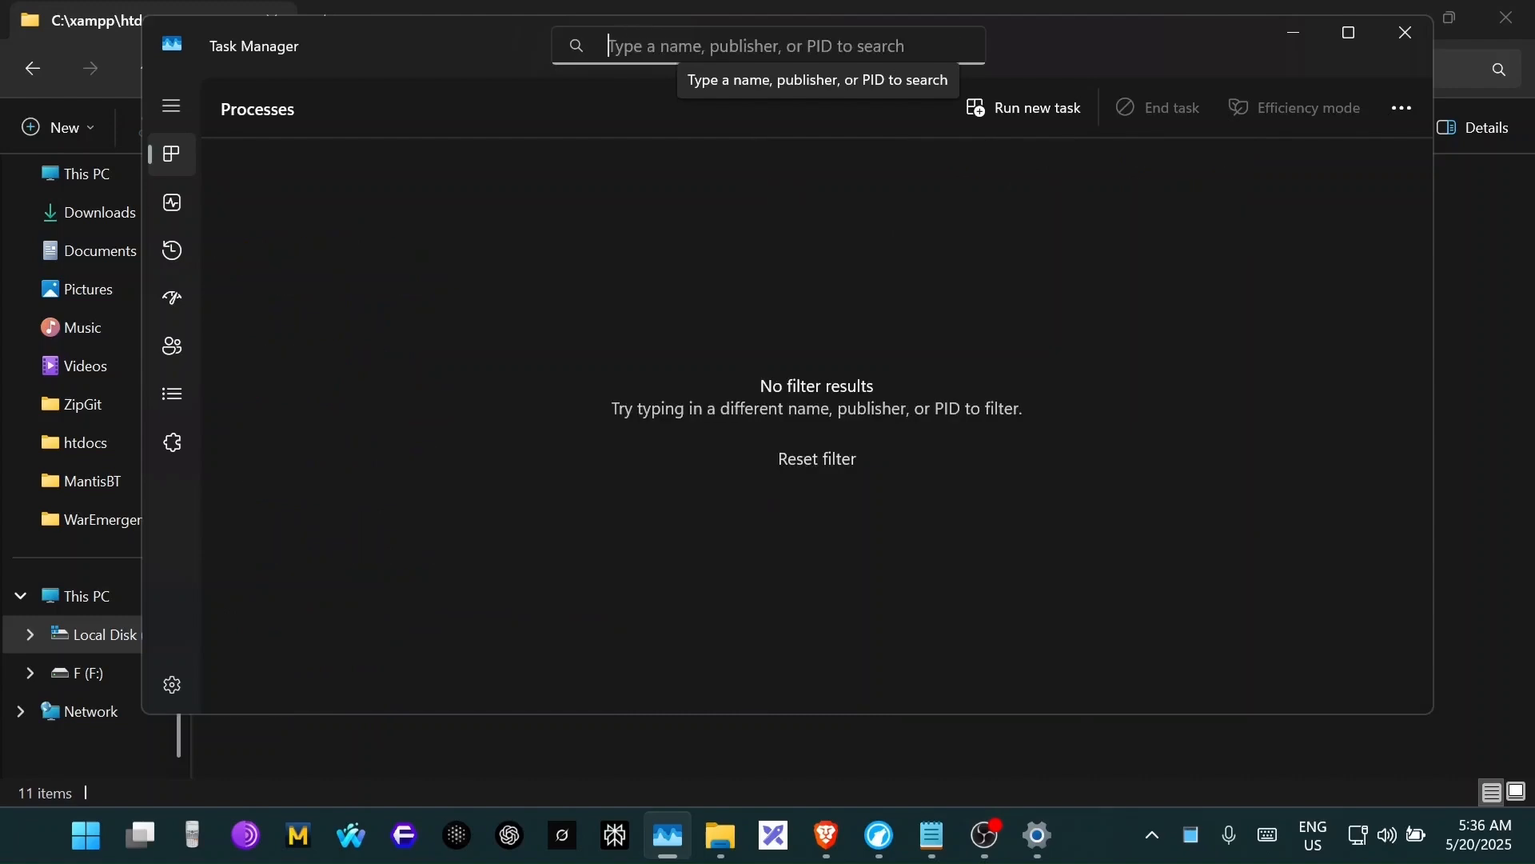
type("Apache")
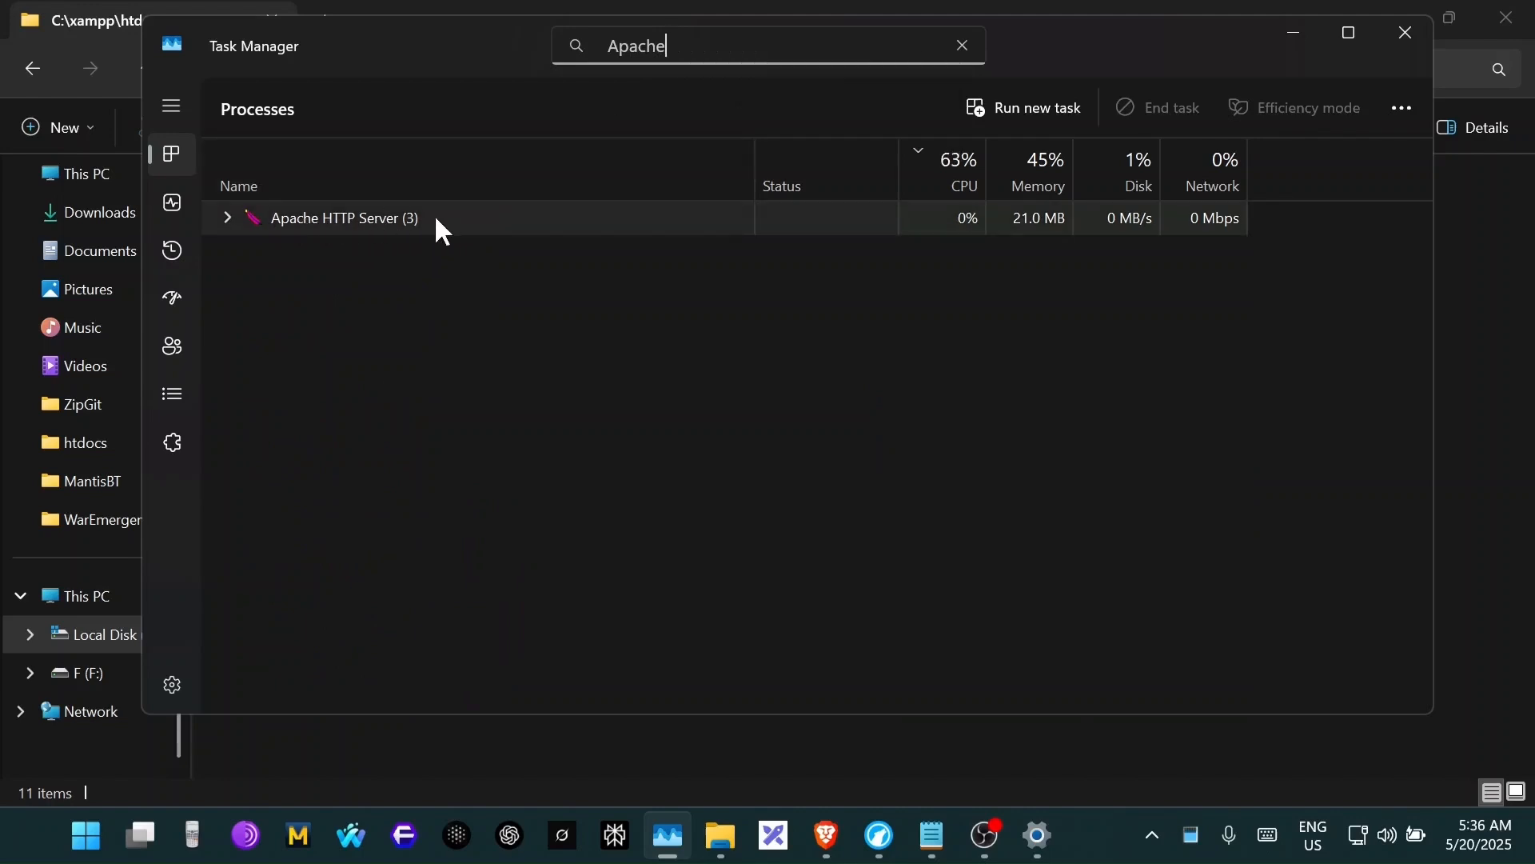
right_click(391, 215)
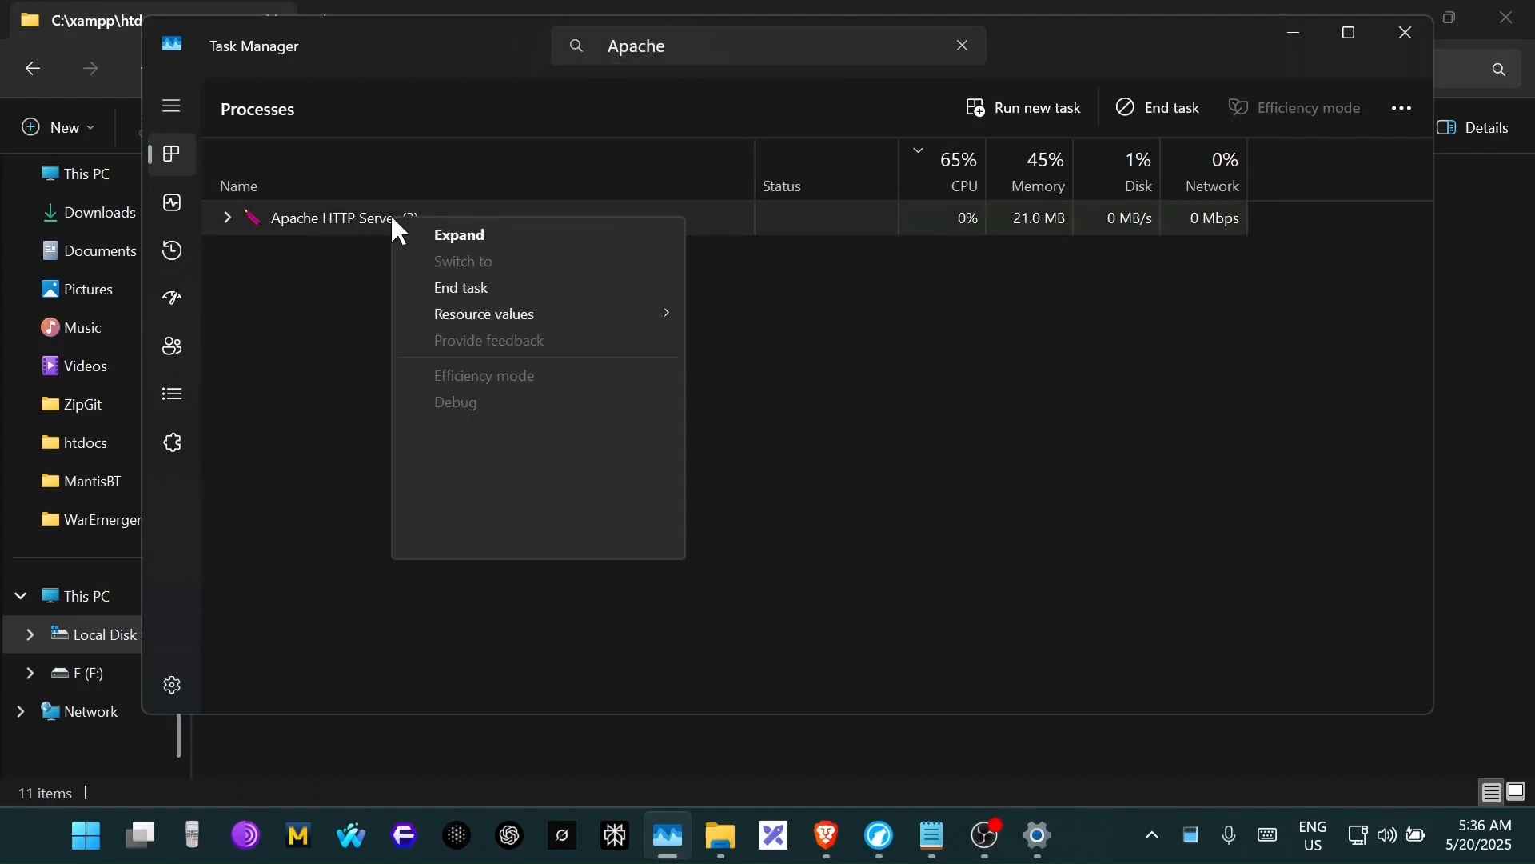
left_click(445, 288)
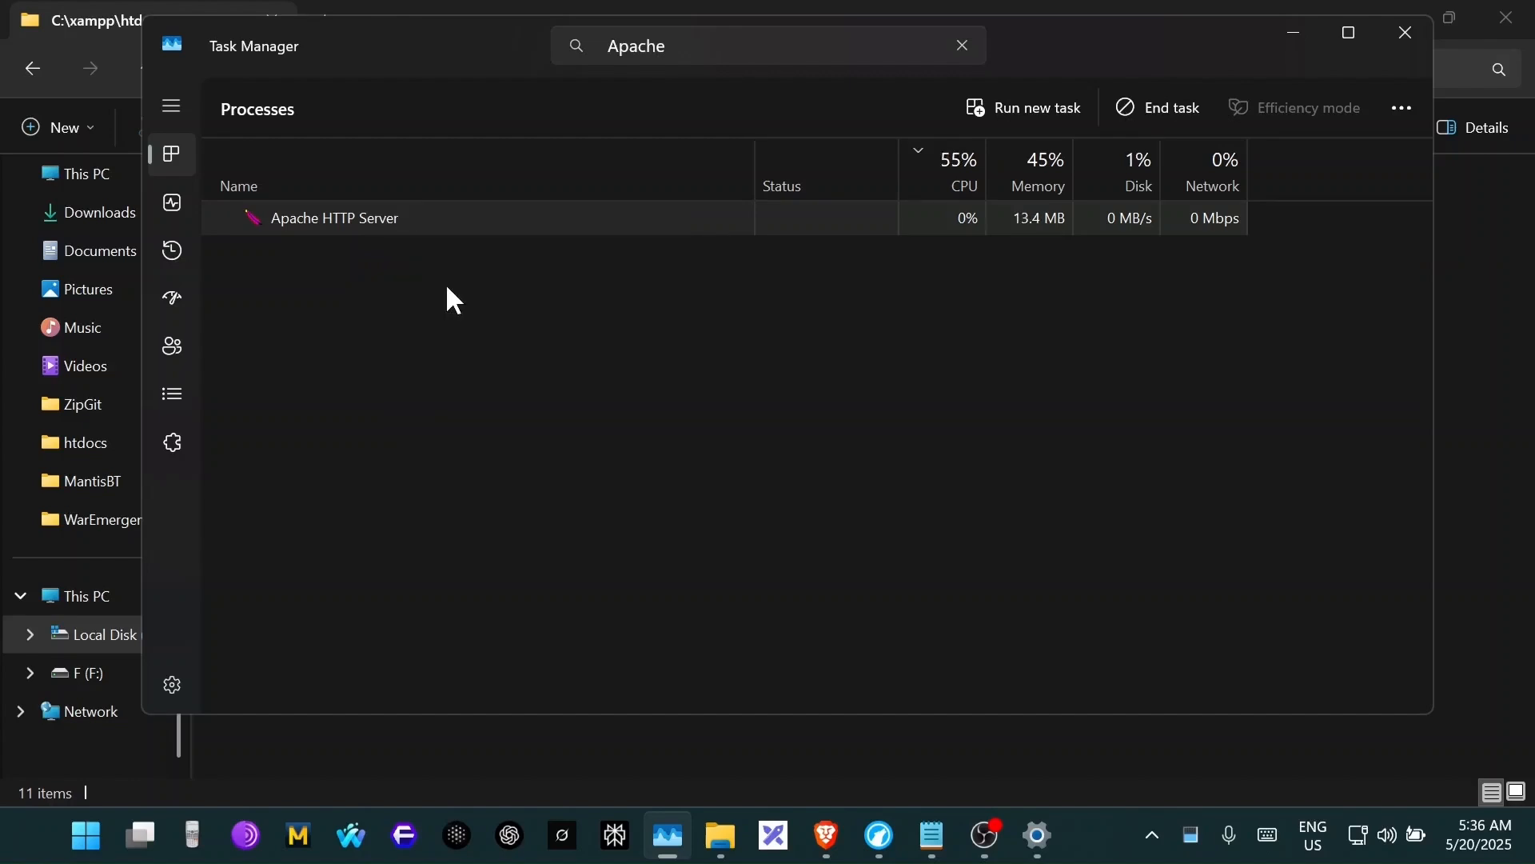
- Search for mysql to confirm no MySQL process remains, then close Task Manager
left_click(684, 50)
key("BackSpace")
key("BackSpace")
key("BackSpace")
key("BackSpace")
key("BackSpace")
key("BackSpace")
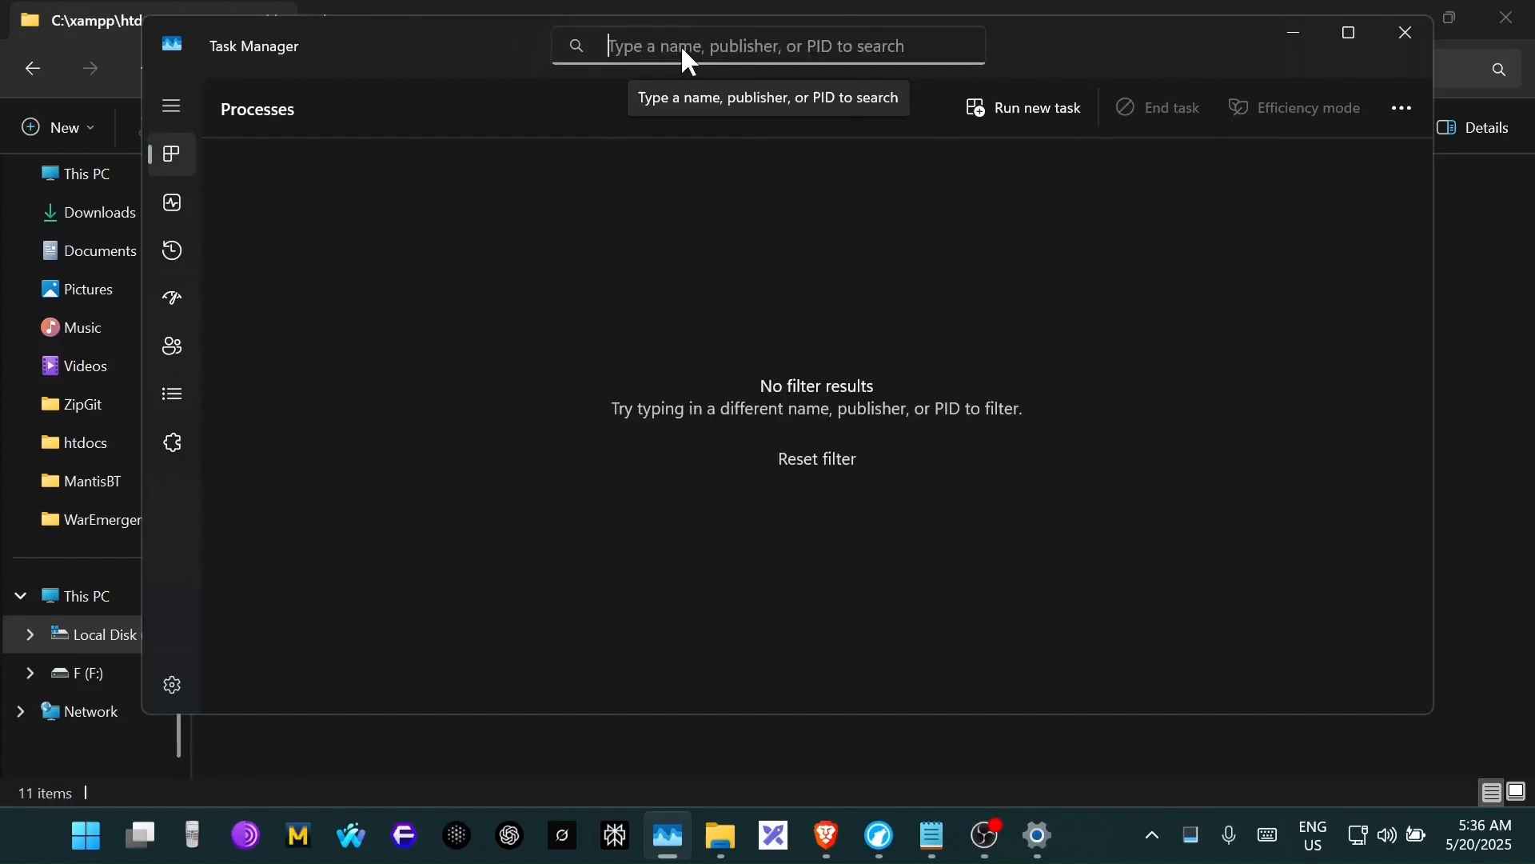
type("mysql")
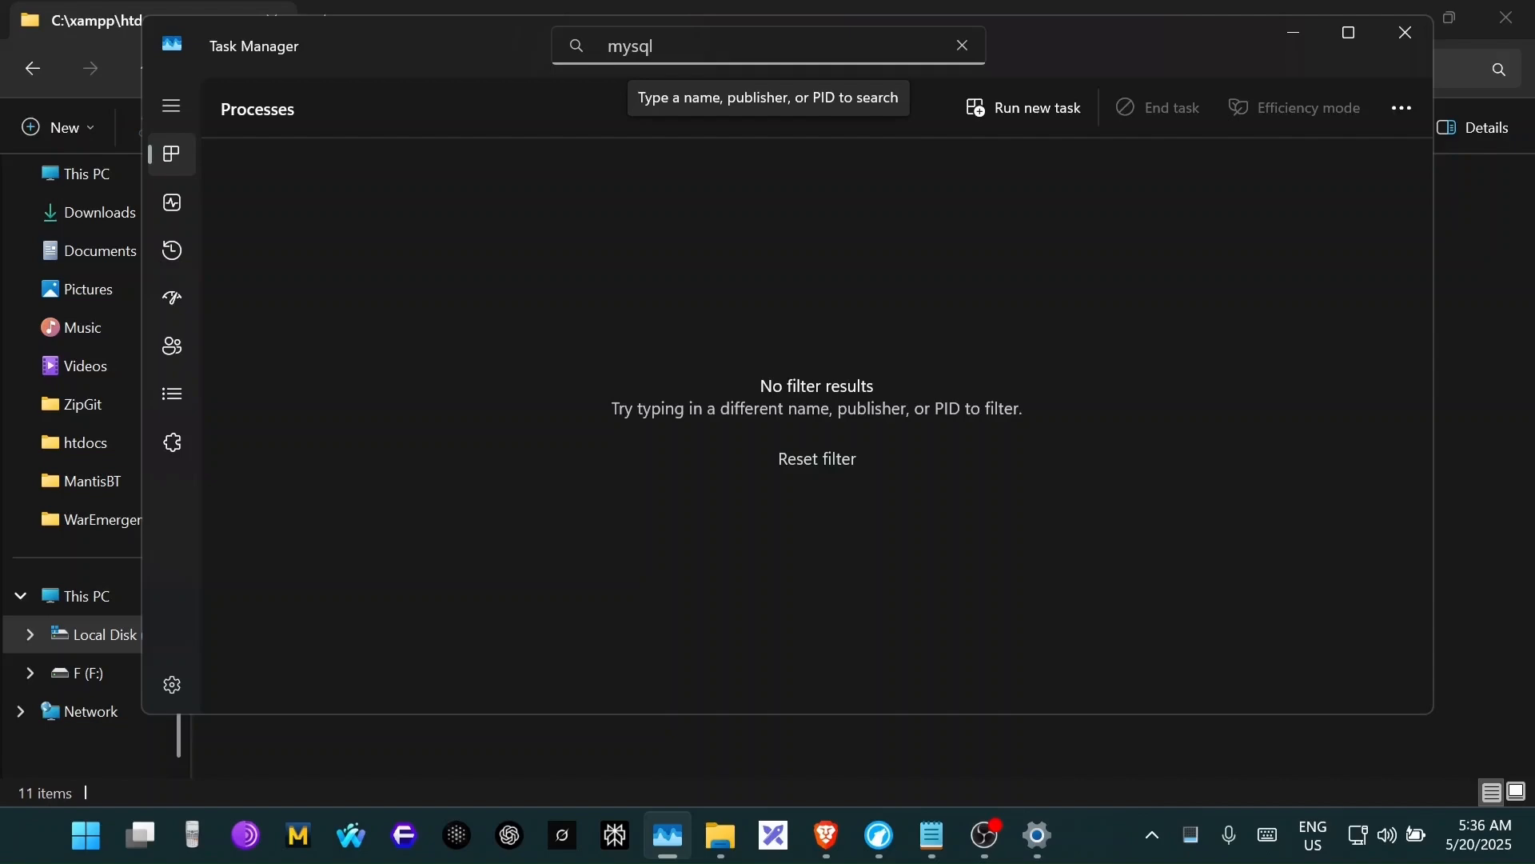
key("ctrl+a")
key("BackSpace")
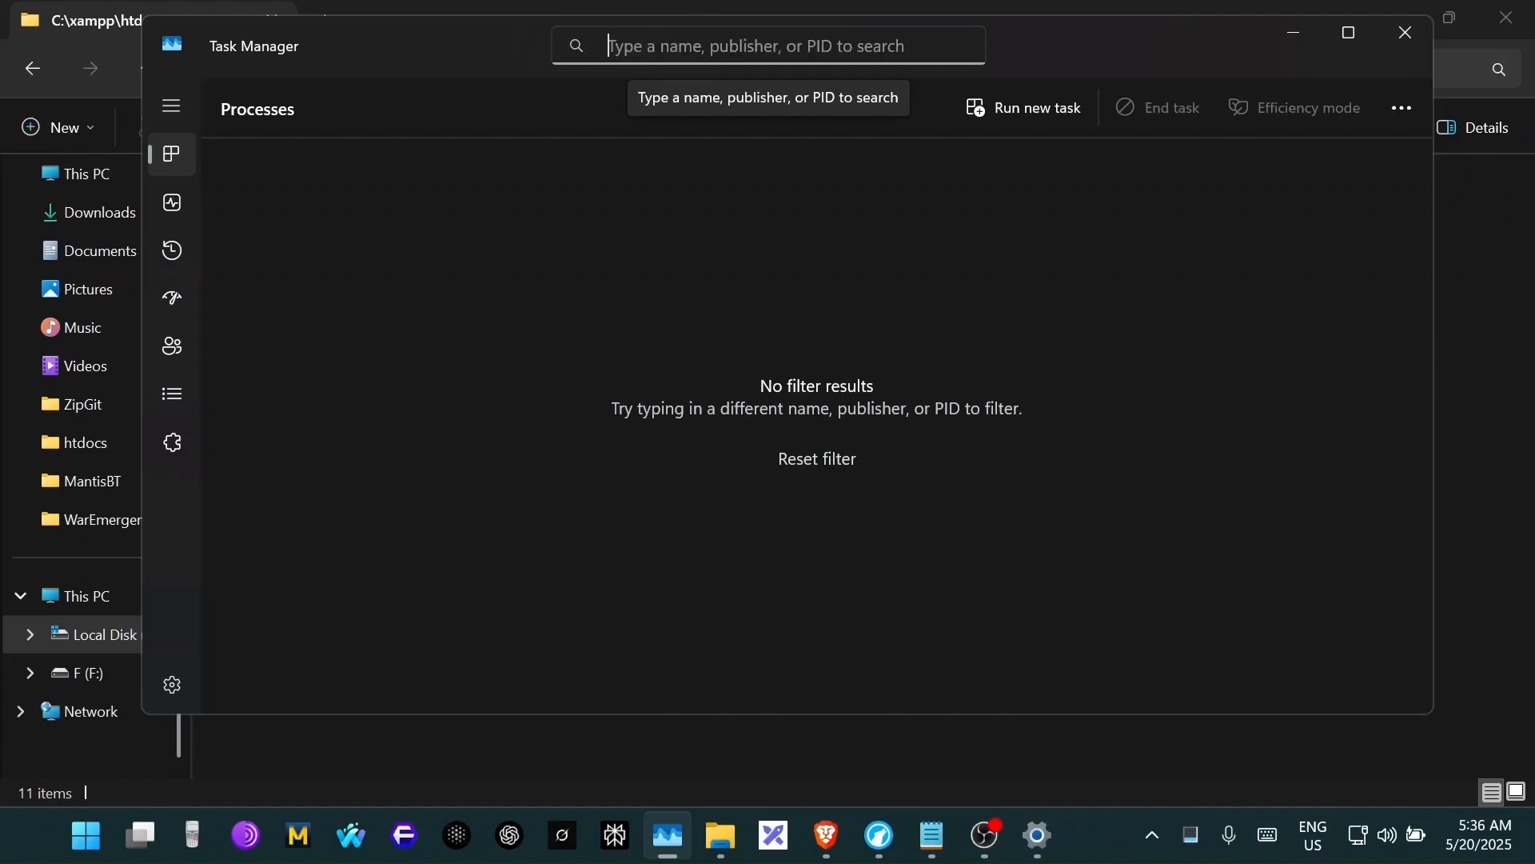
left_click(1399, 32)
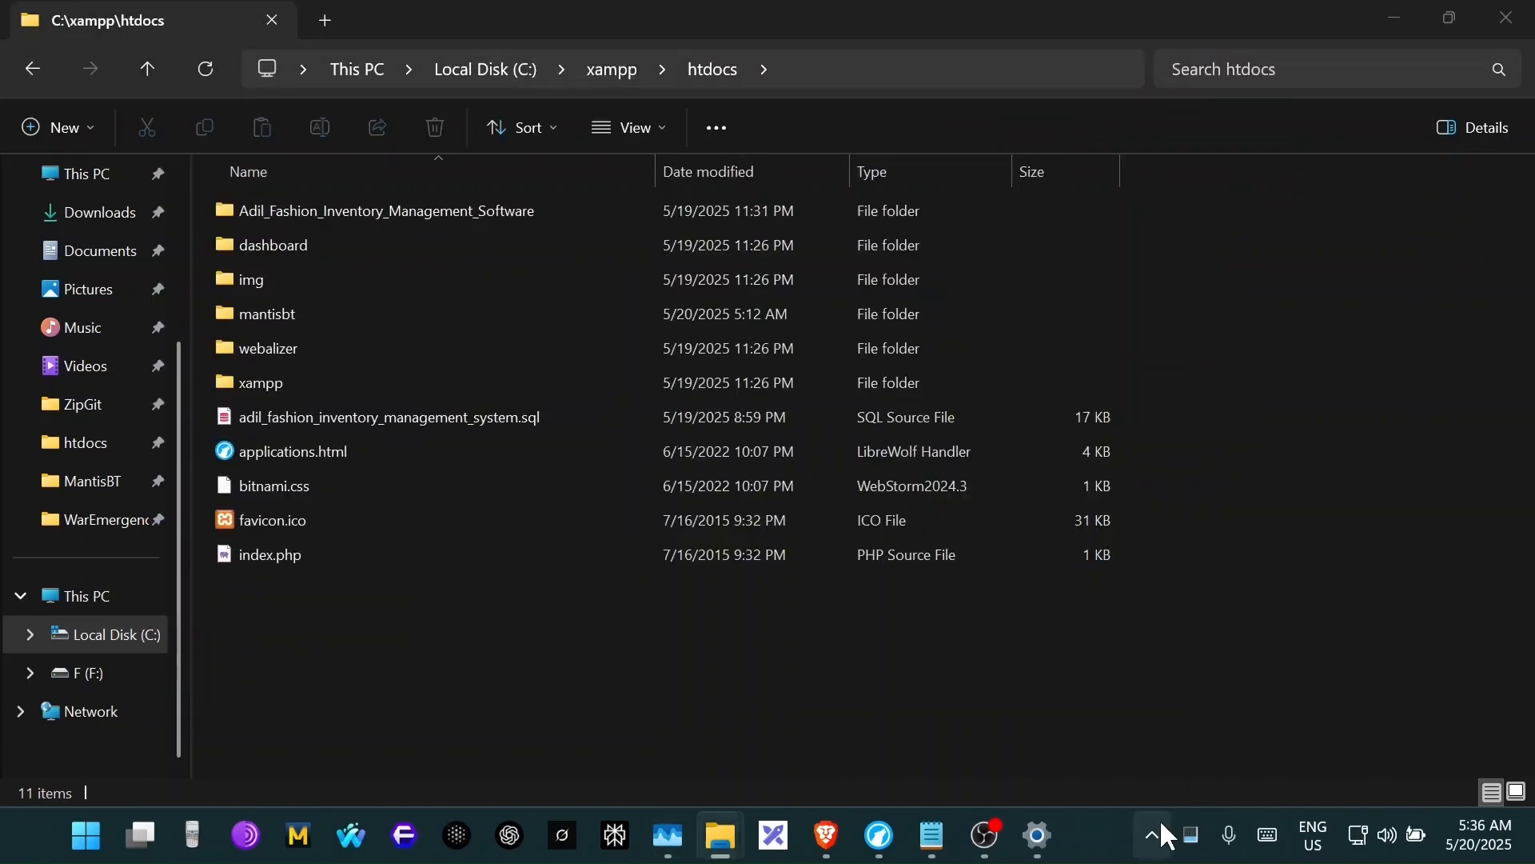
- Bring the XAMPP Control Panel window to the front
left_click(1164, 834)
key("super")
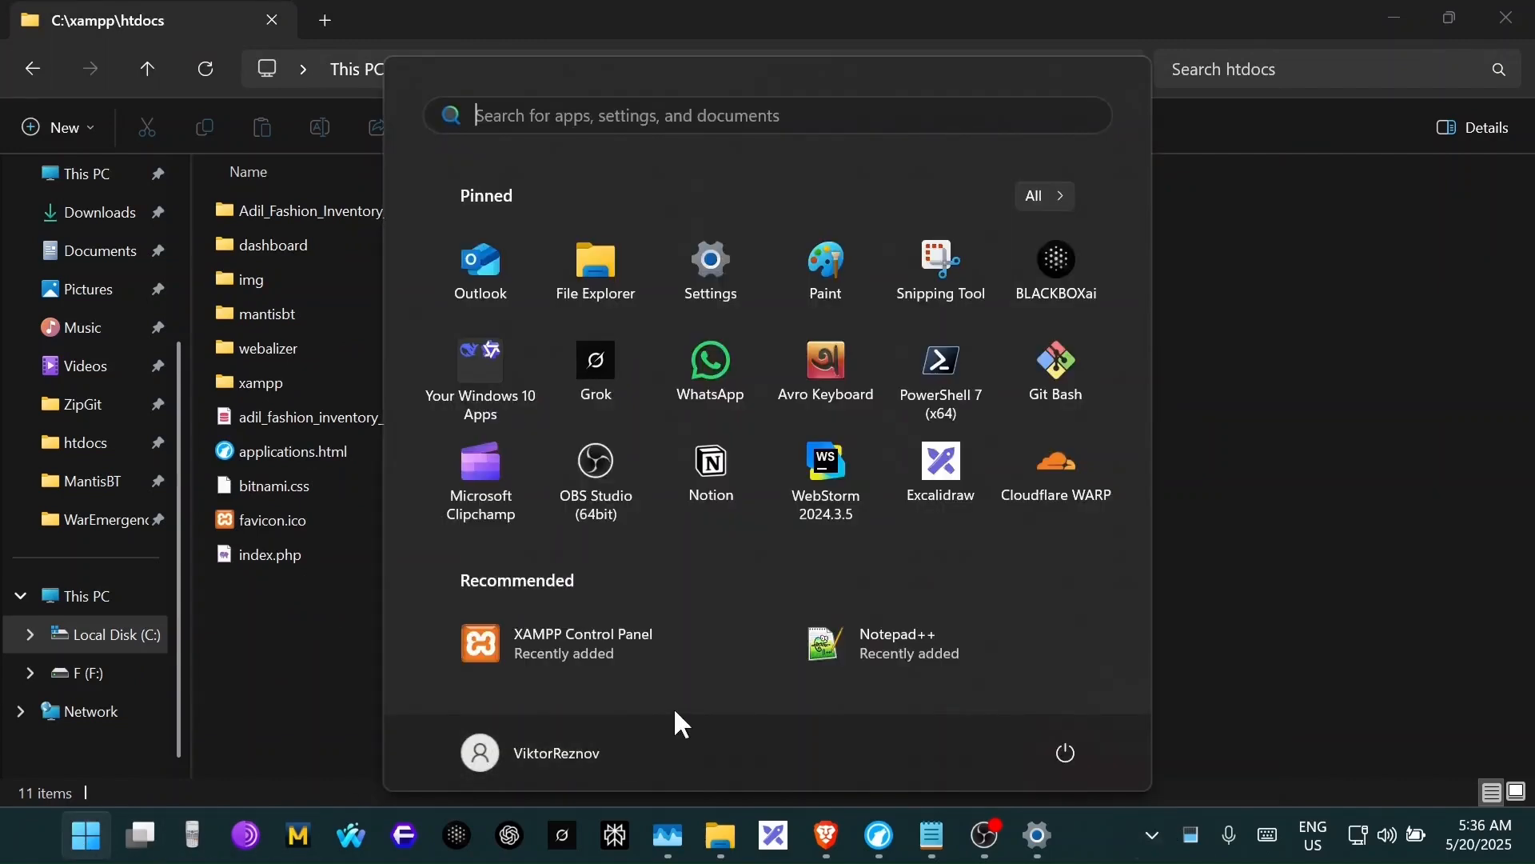
right_click(600, 650)
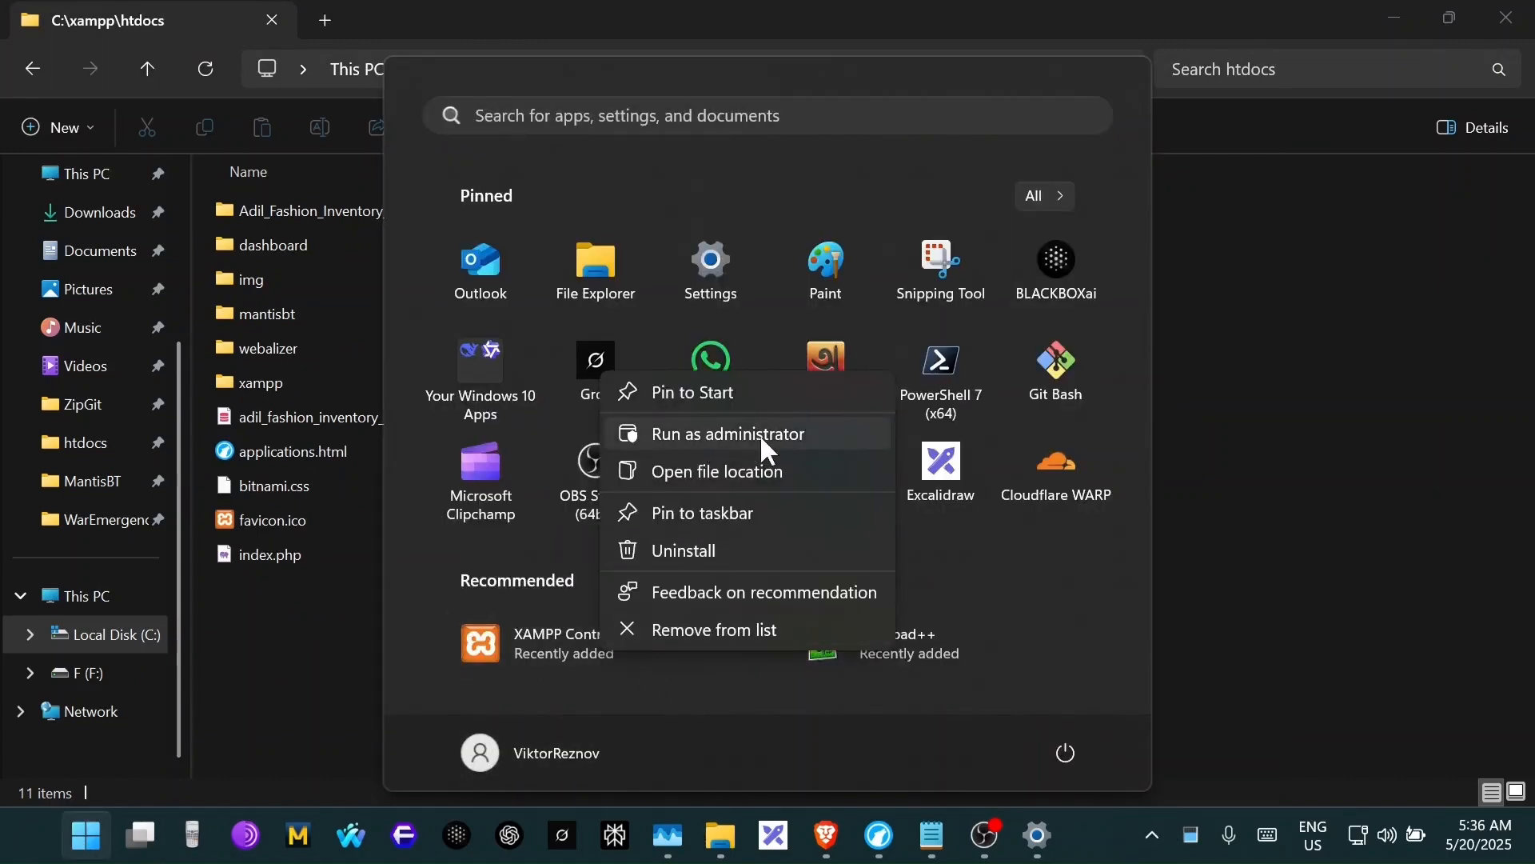
key("Escape")
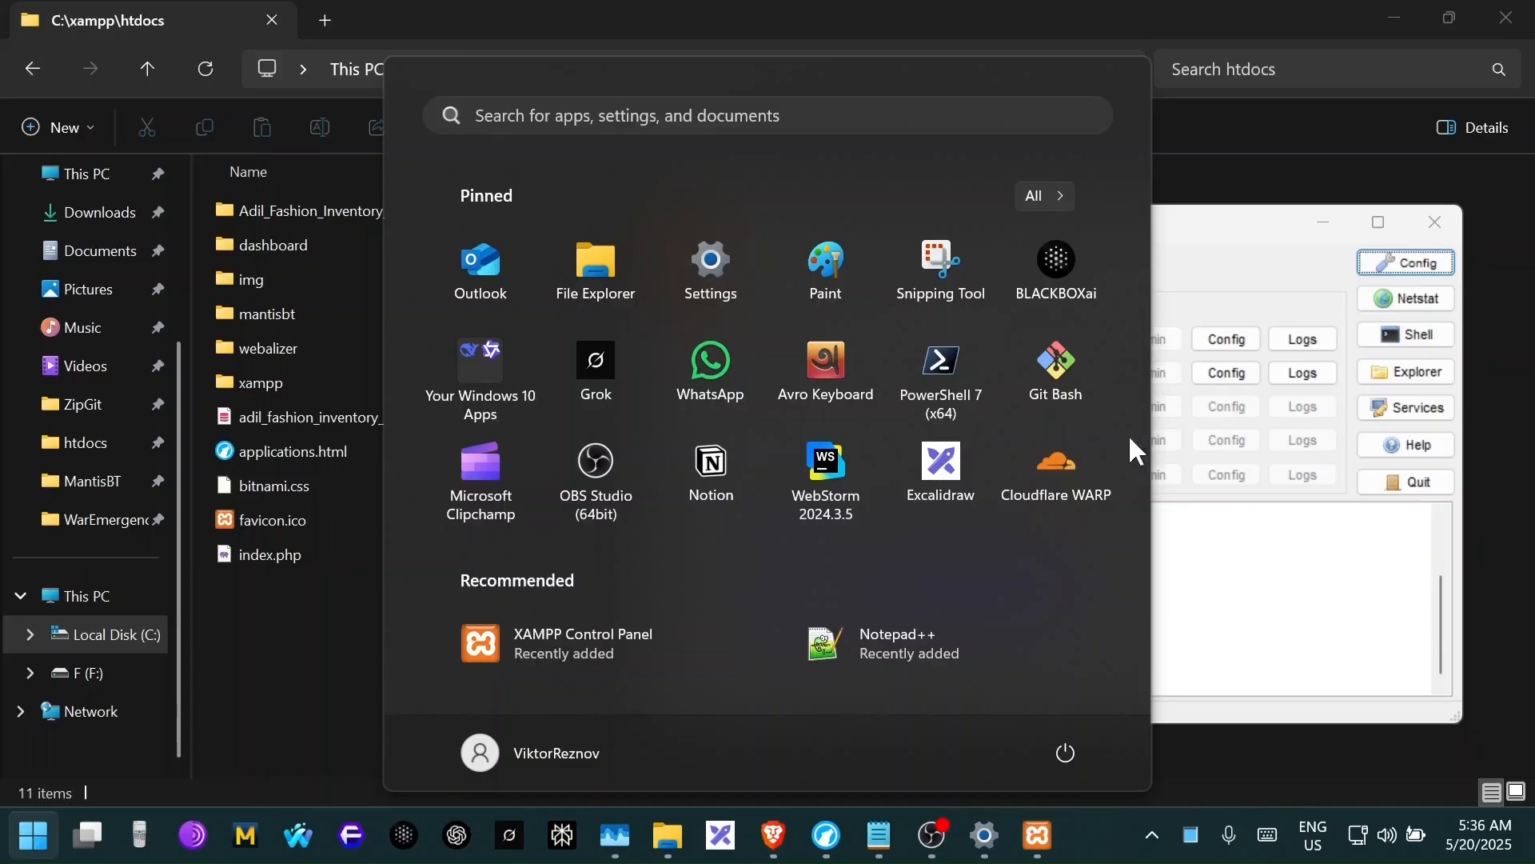
left_click(1231, 248)
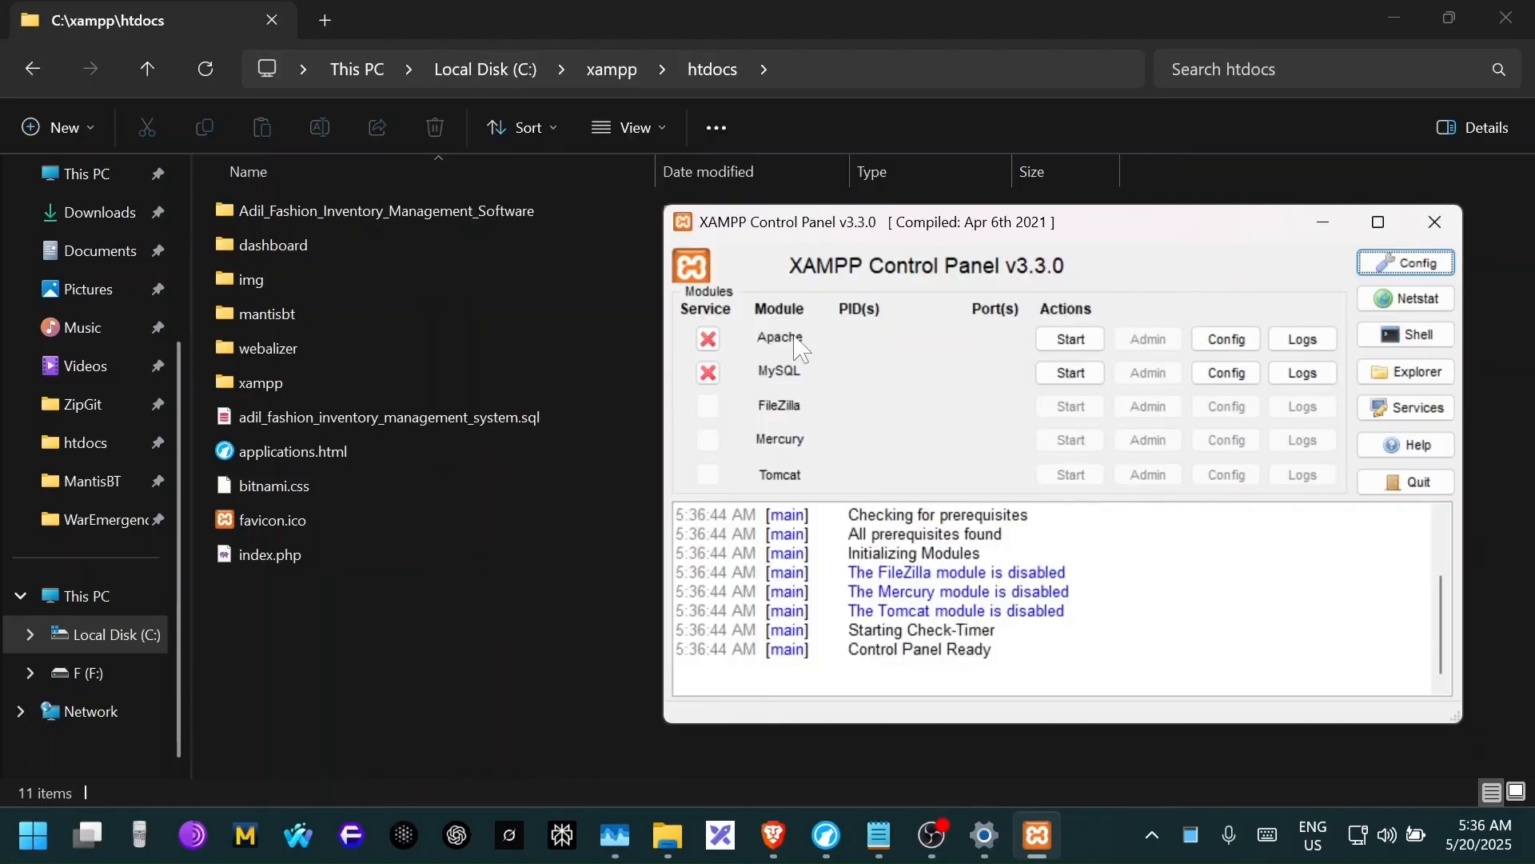
- Start Apache and MySQL, select MySQL's error in the log, and retry MySQL
left_click(1071, 339)
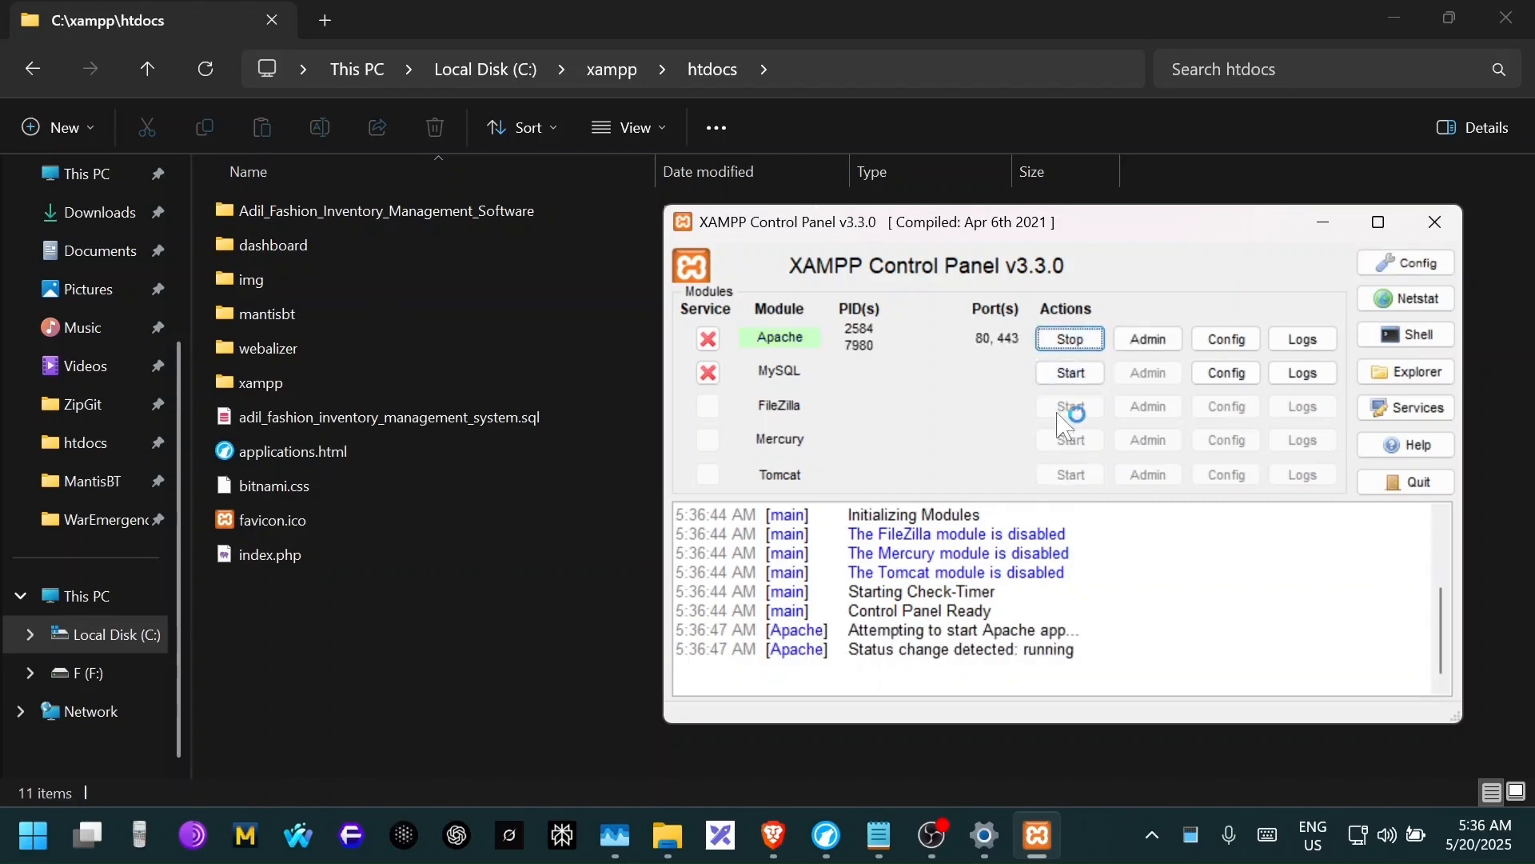
left_click(1057, 375)
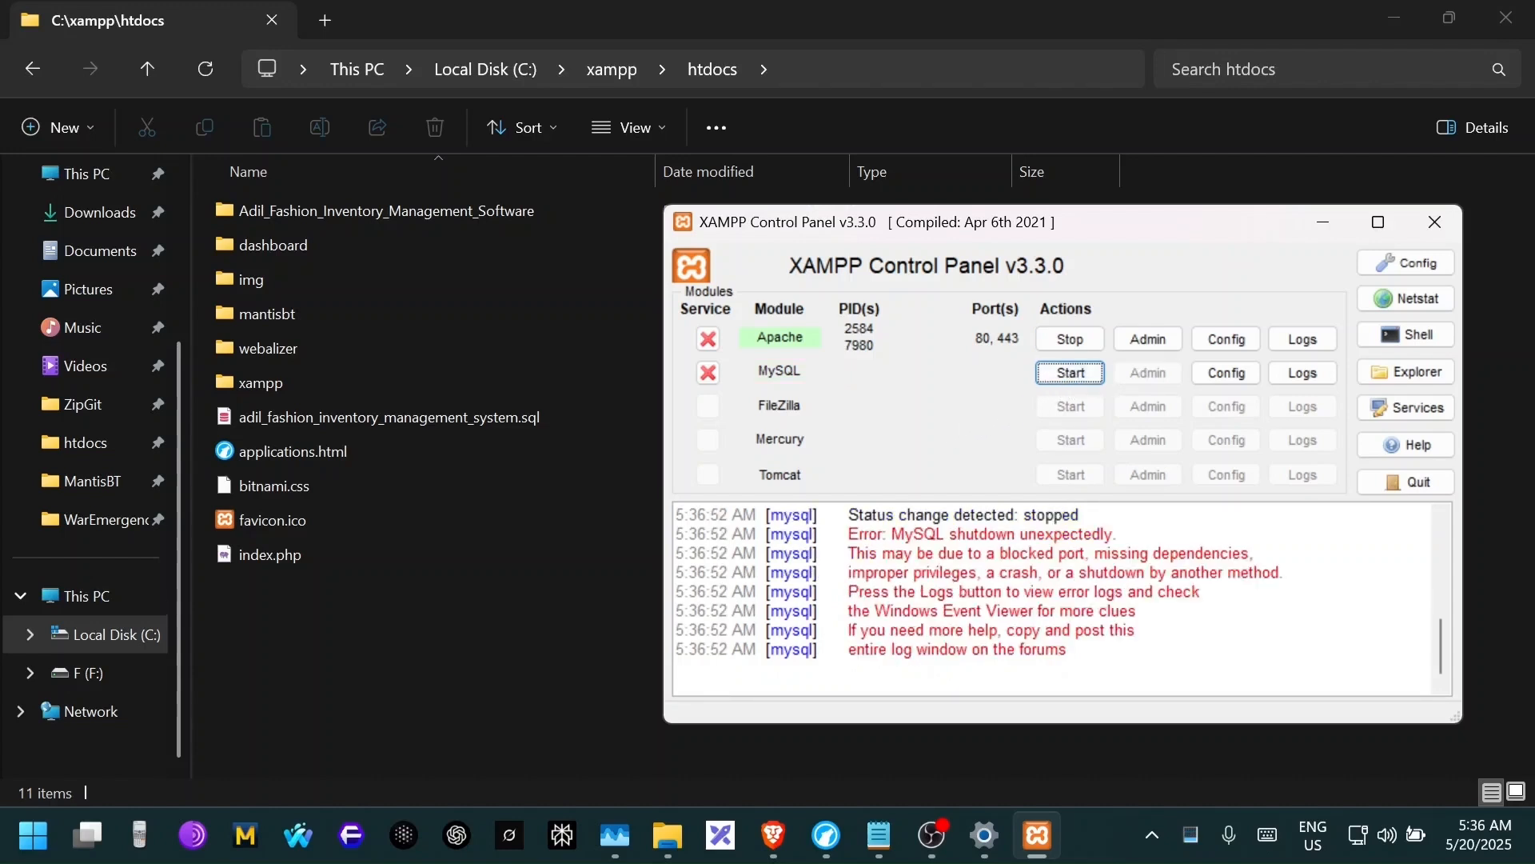
left_click_drag(1006, 553, 1134, 631)
left_click(1071, 373)
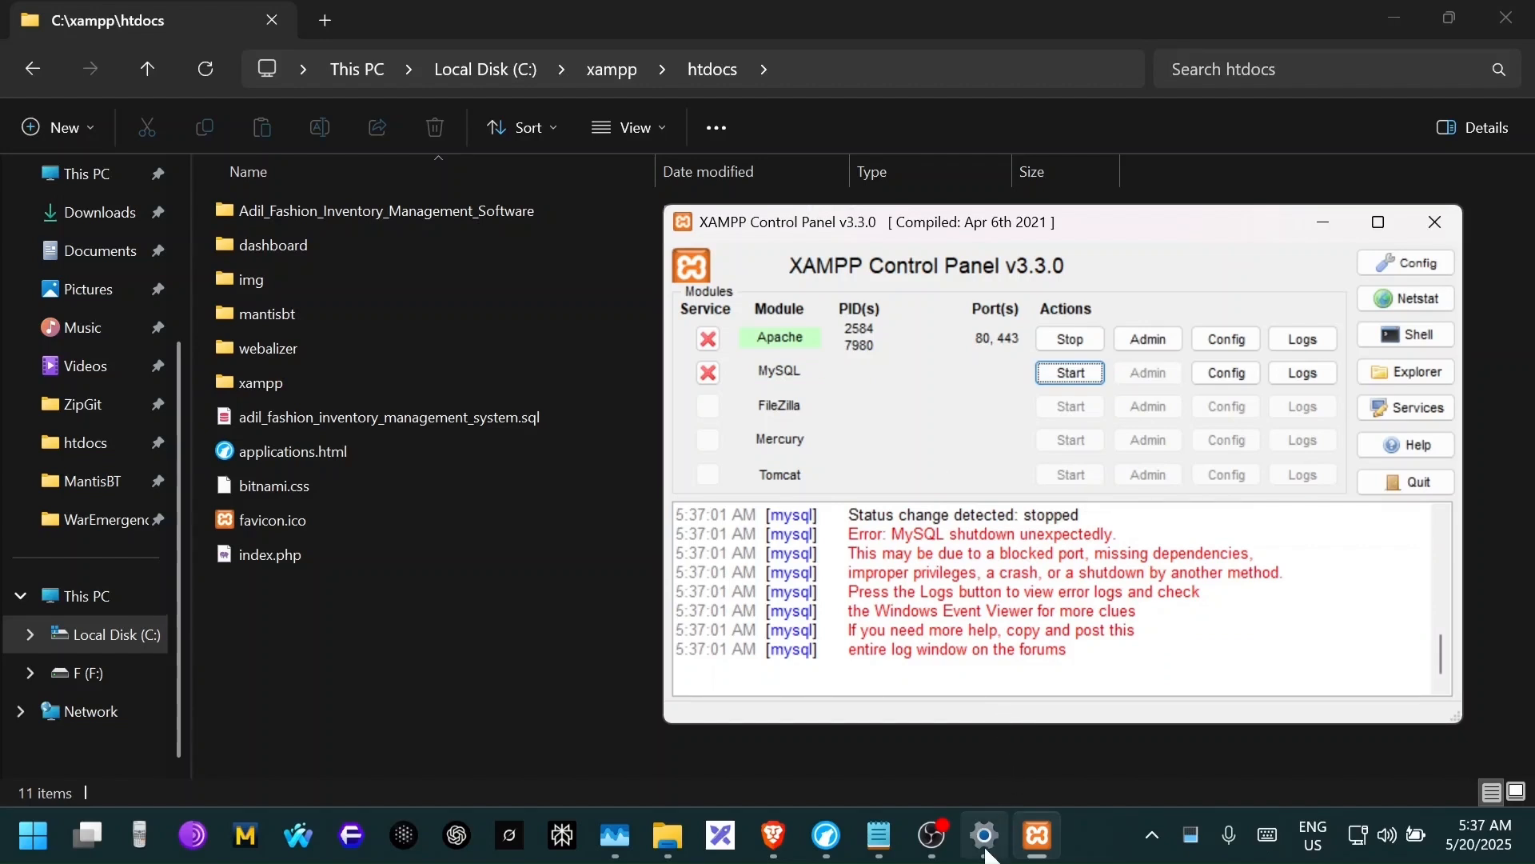
- Check the MantisBT page in the browser, retry MySQL again, then quit XAMPP from the tray
mouse_move(860, 852)
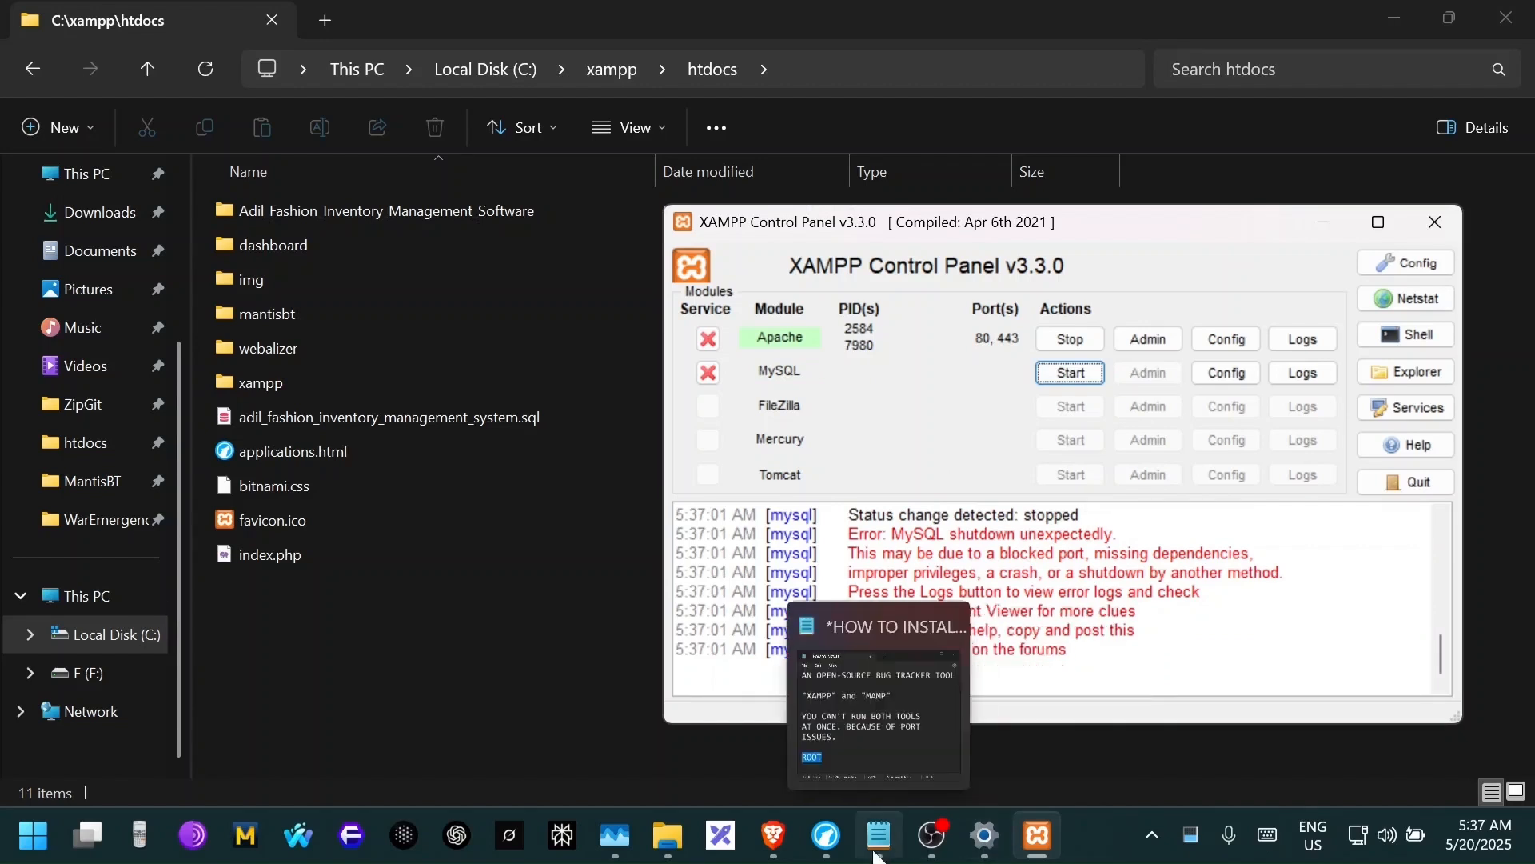
left_click(826, 836)
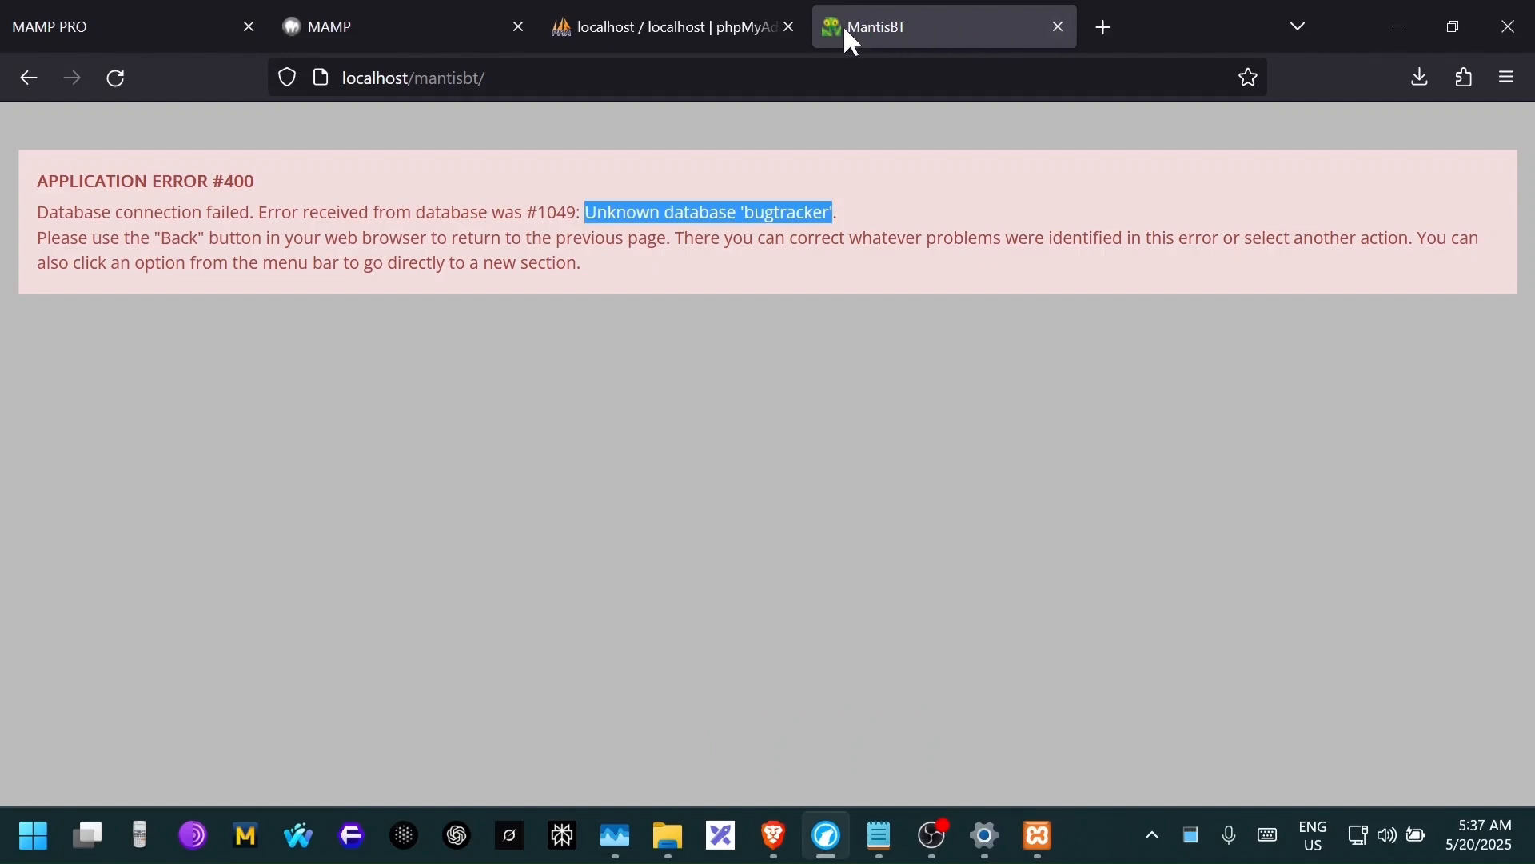
left_click(1509, 26)
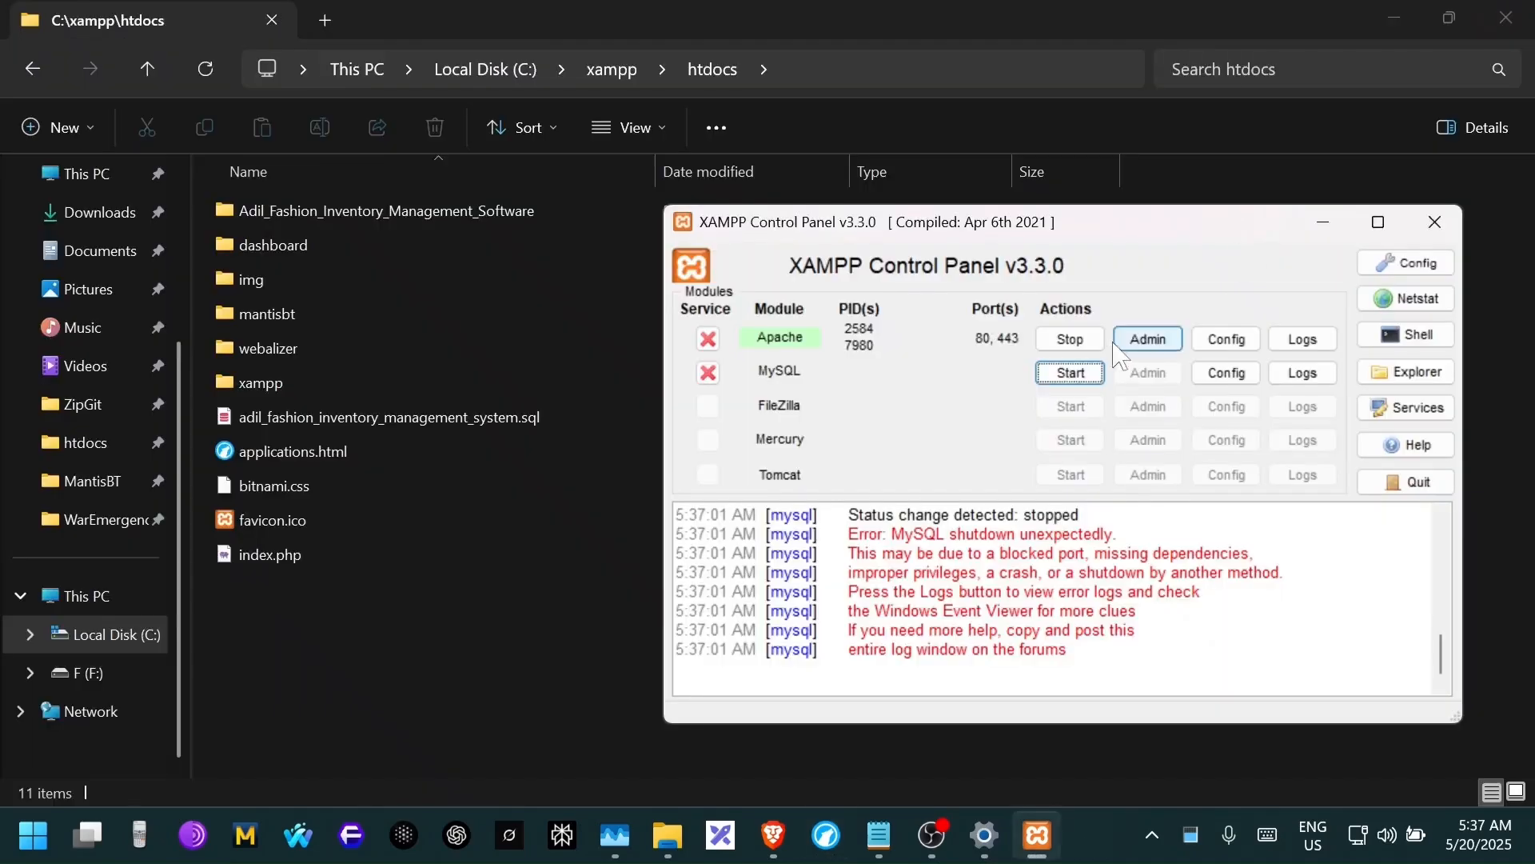
left_click(1070, 374)
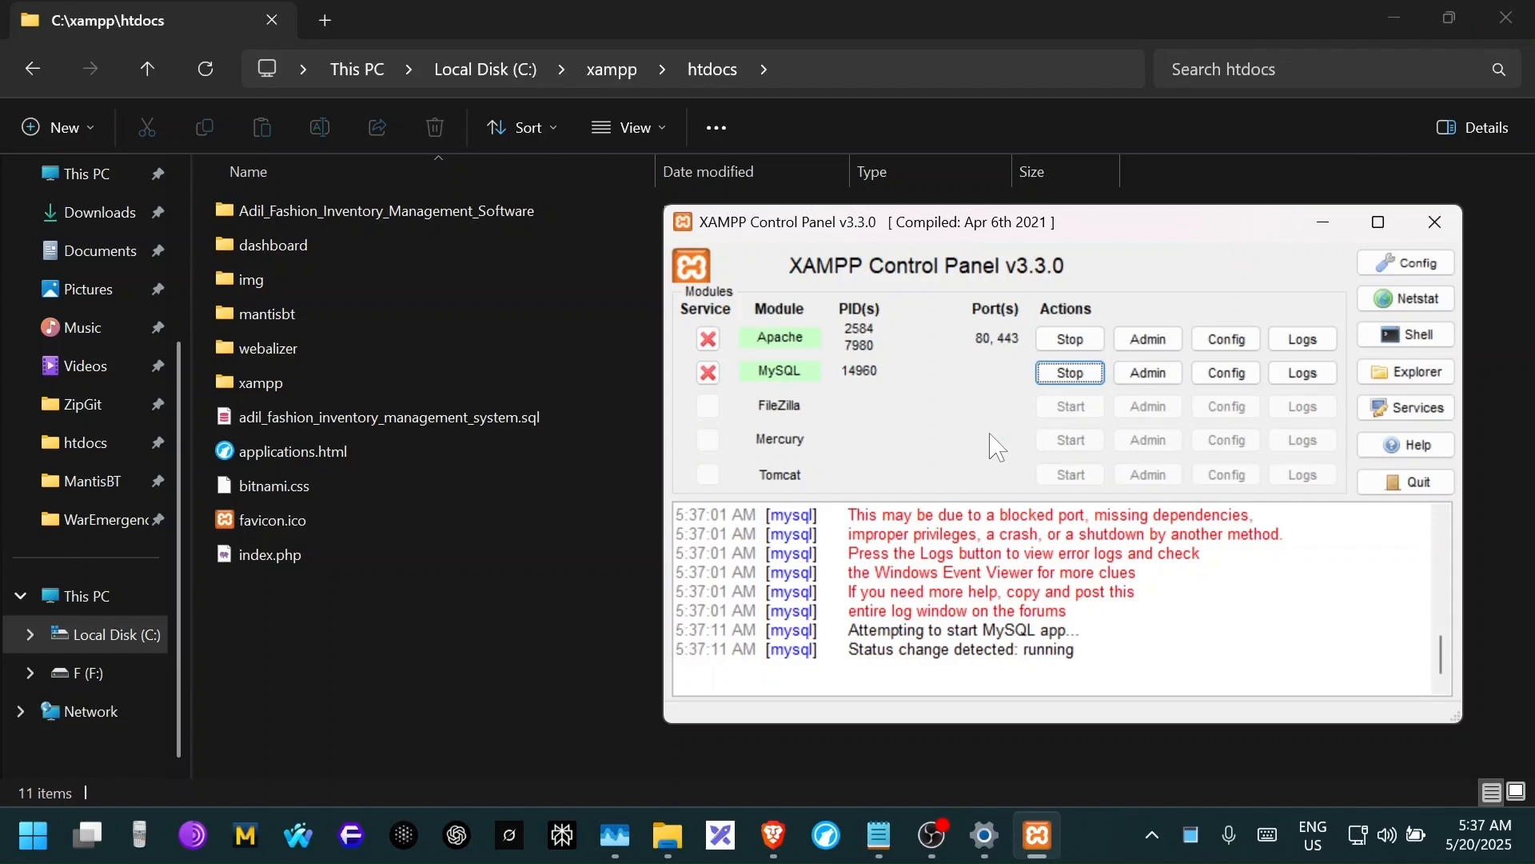
left_click(1153, 844)
left_click(1408, 481)
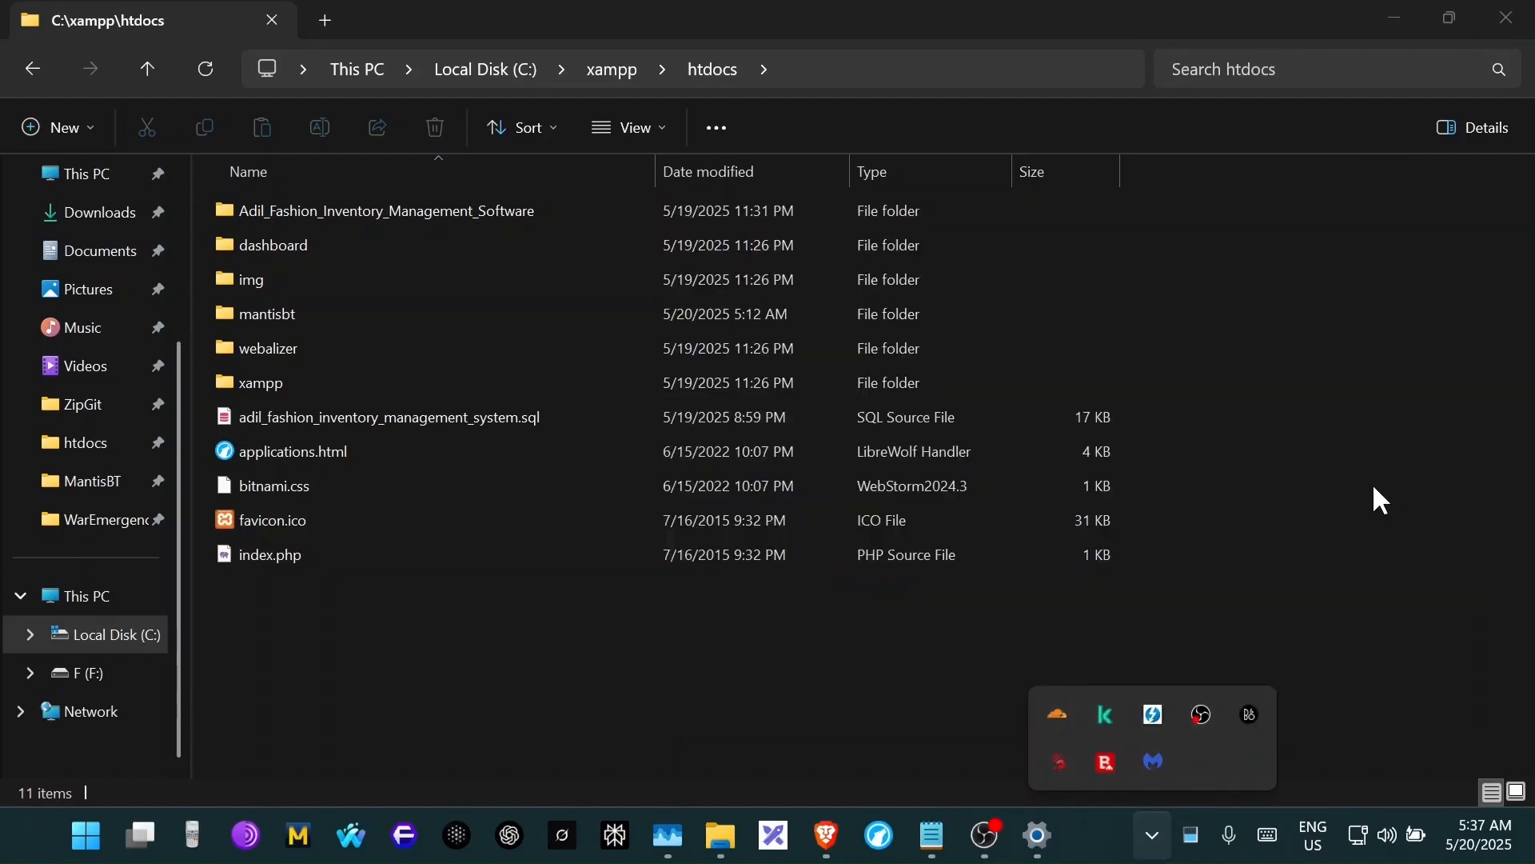
- Open Task Manager, search 'apache', and end the Apache HTTP Server task
left_click(86, 836)
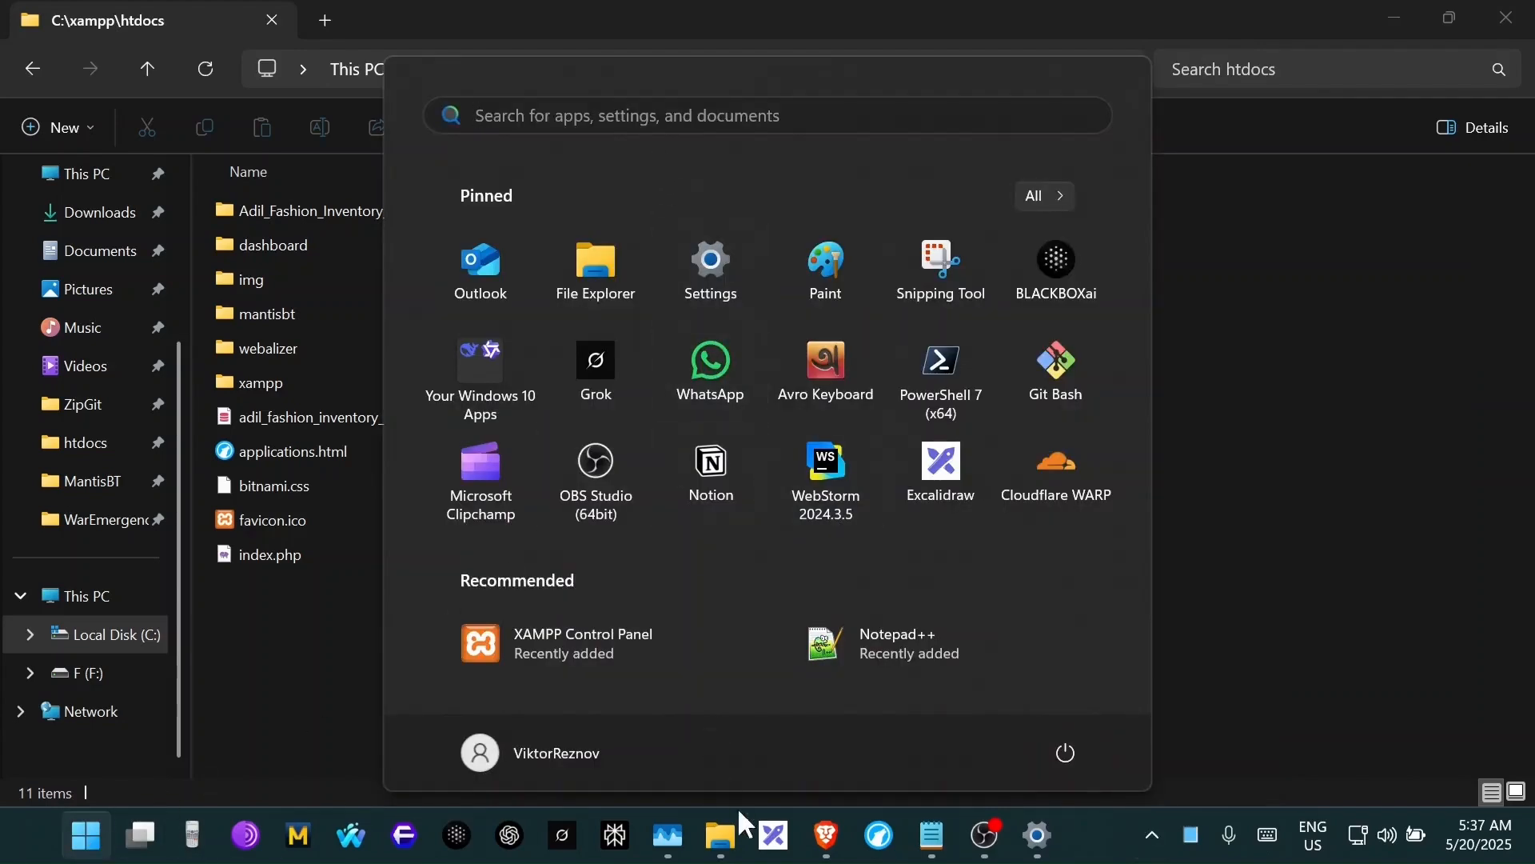
left_click(672, 836)
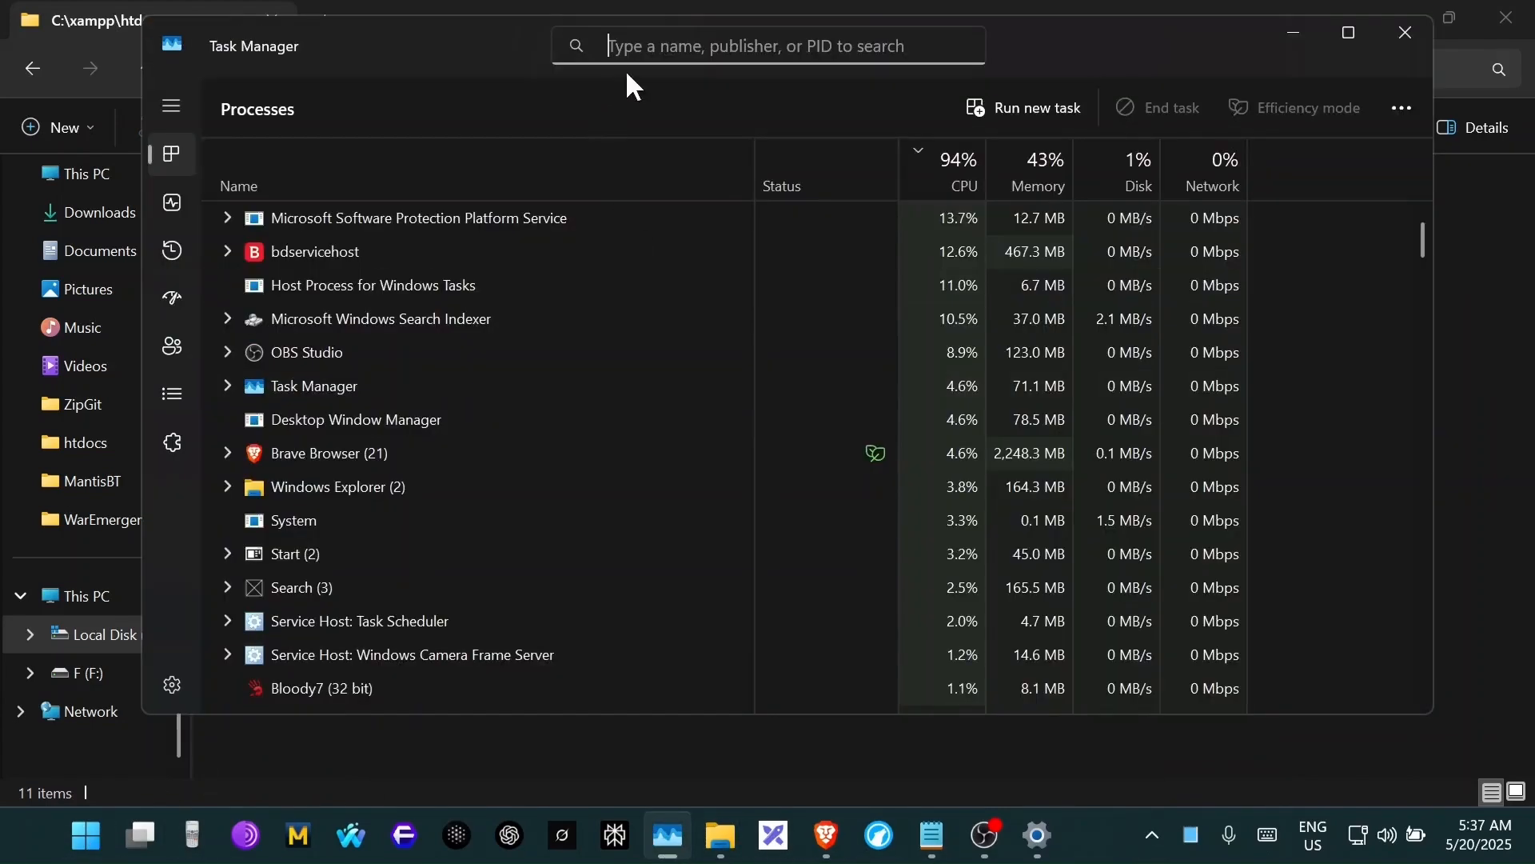
type("pache")
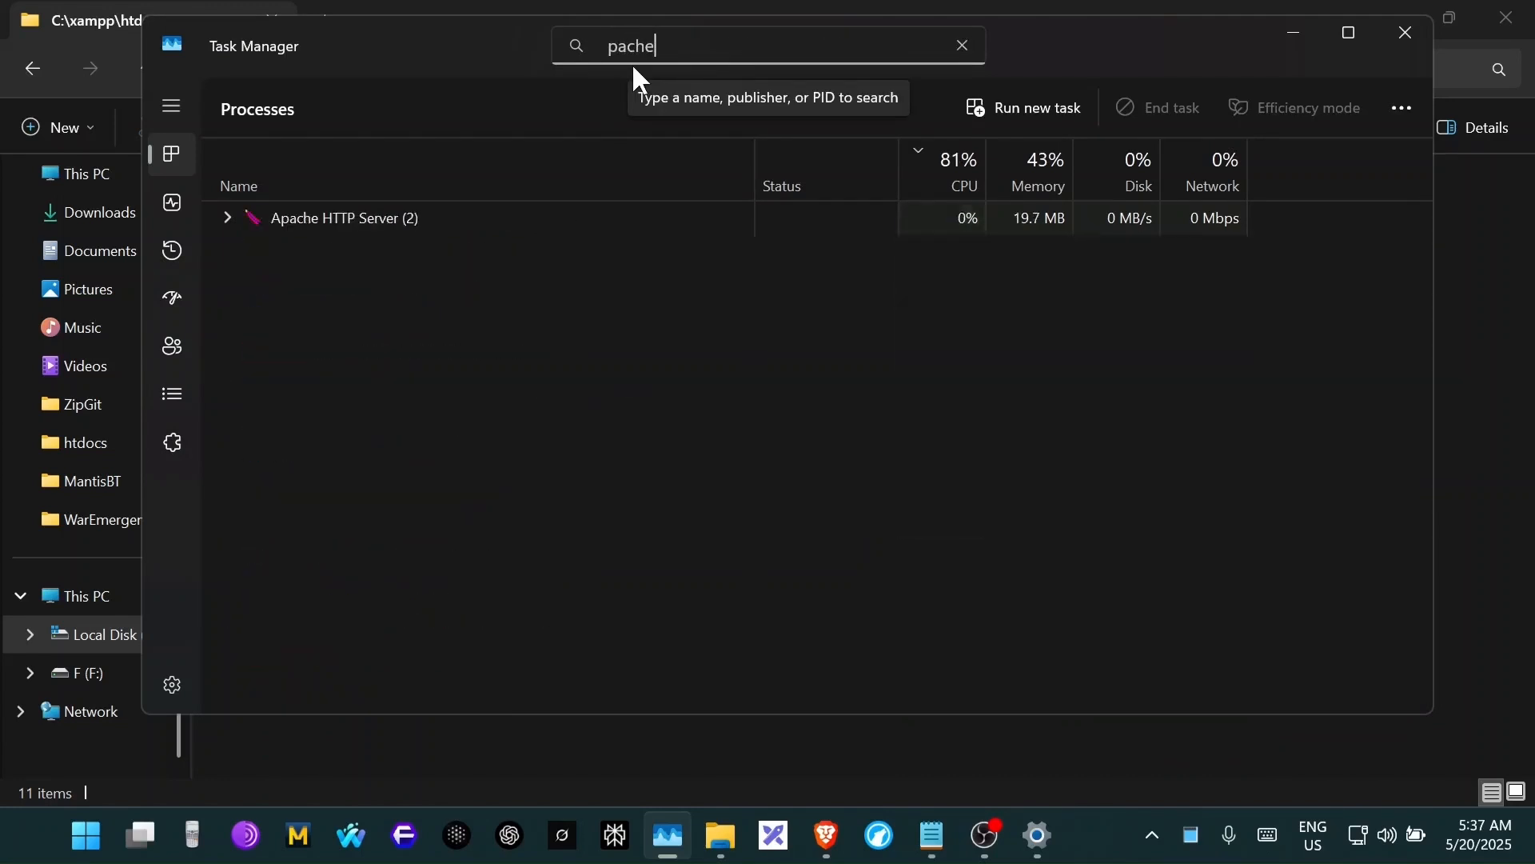
right_click(358, 220)
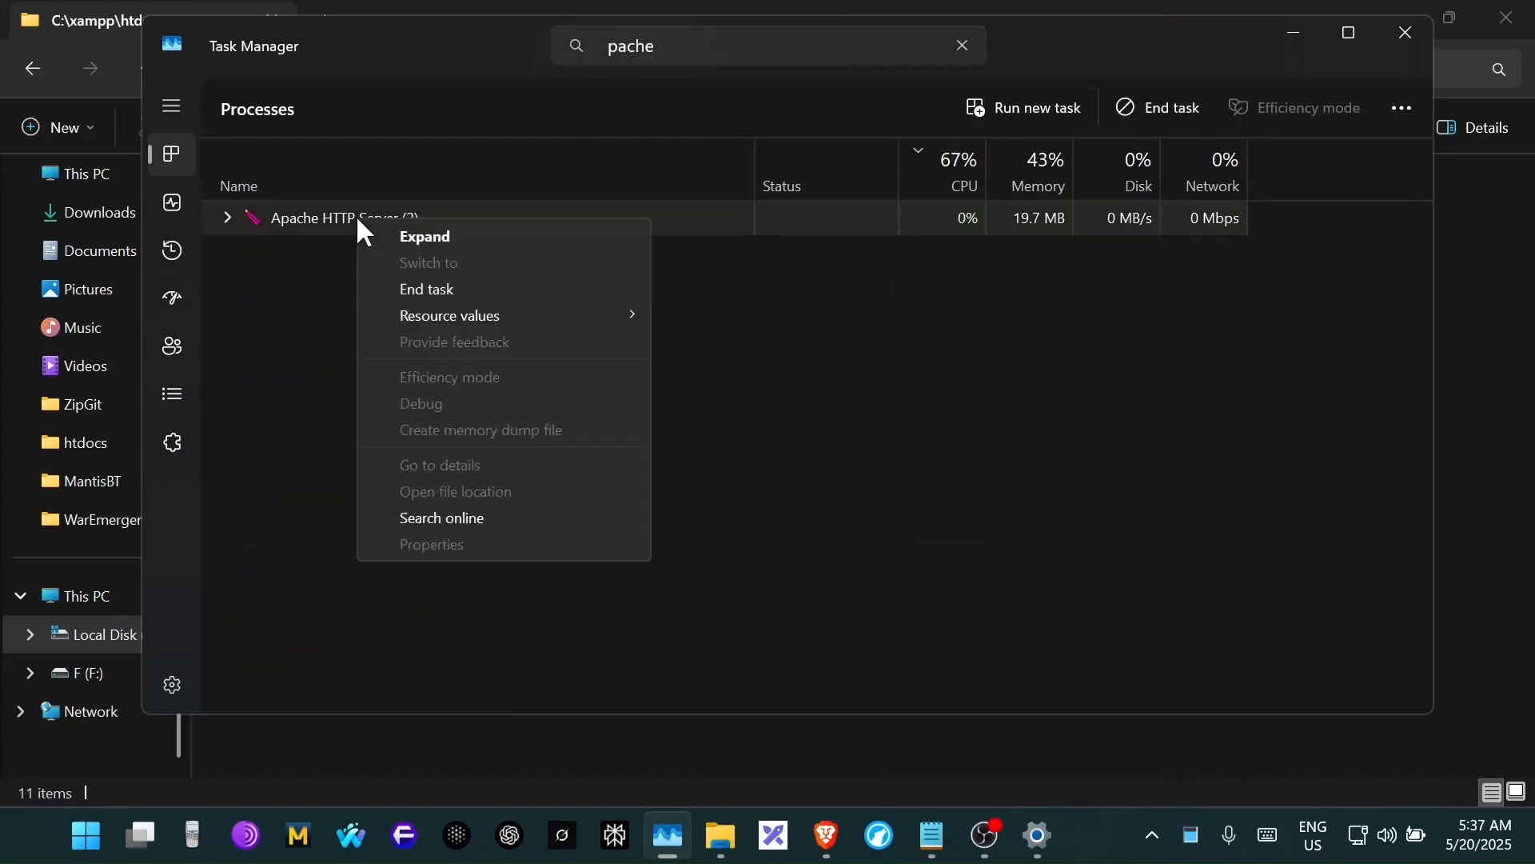
left_click(387, 289)
- Search processes for 'xampp' and 'mysql' to confirm none remain, then close Task Manager
left_click_drag(676, 48, 611, 51)
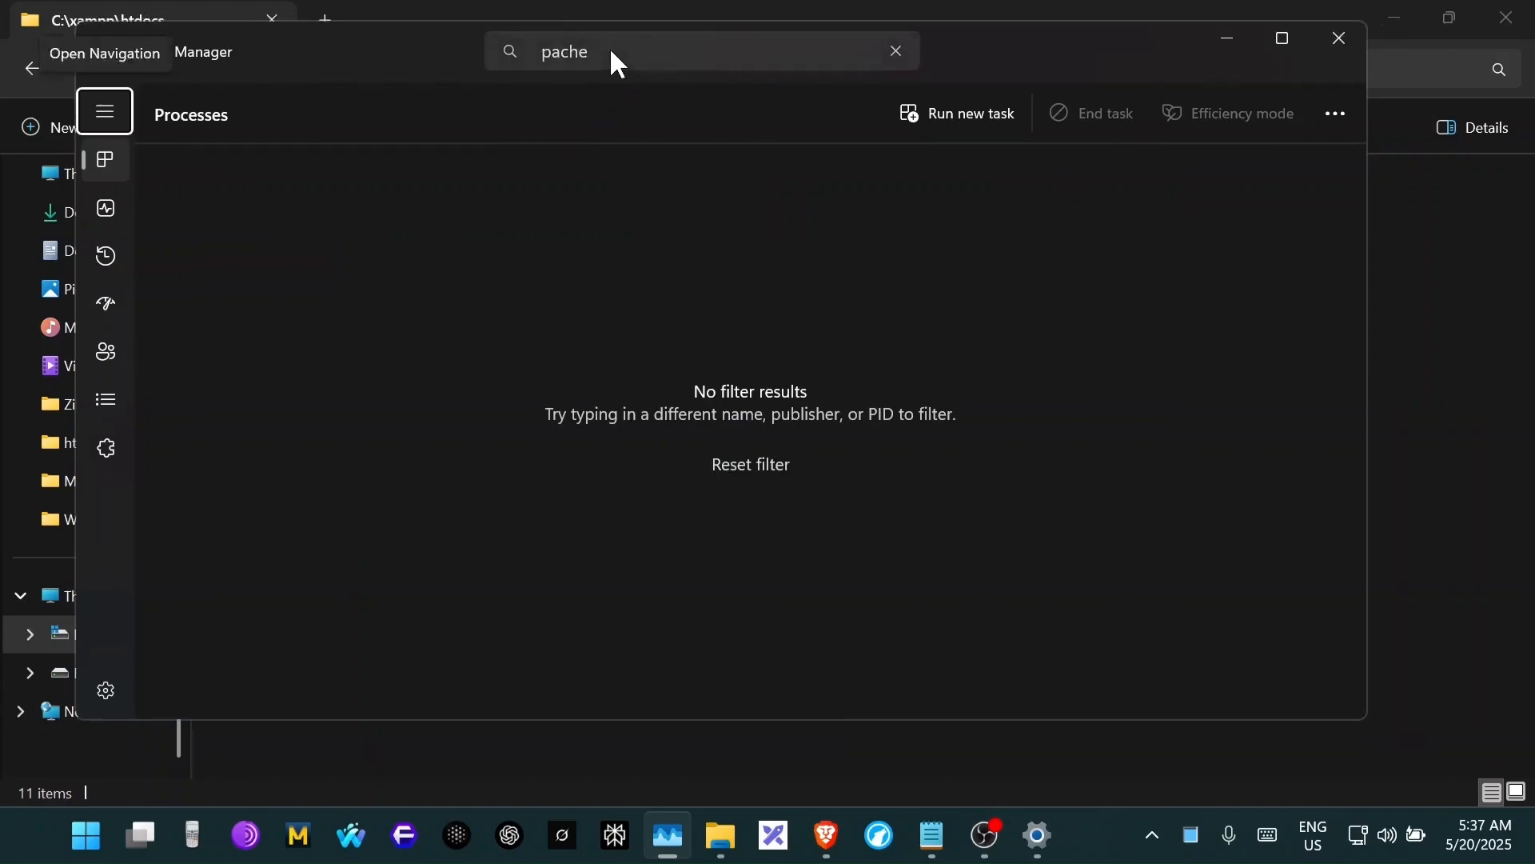
key("BackSpace")
key("BackSpace")
key("BackSpace")
key("BackSpace")
key("BackSpace")
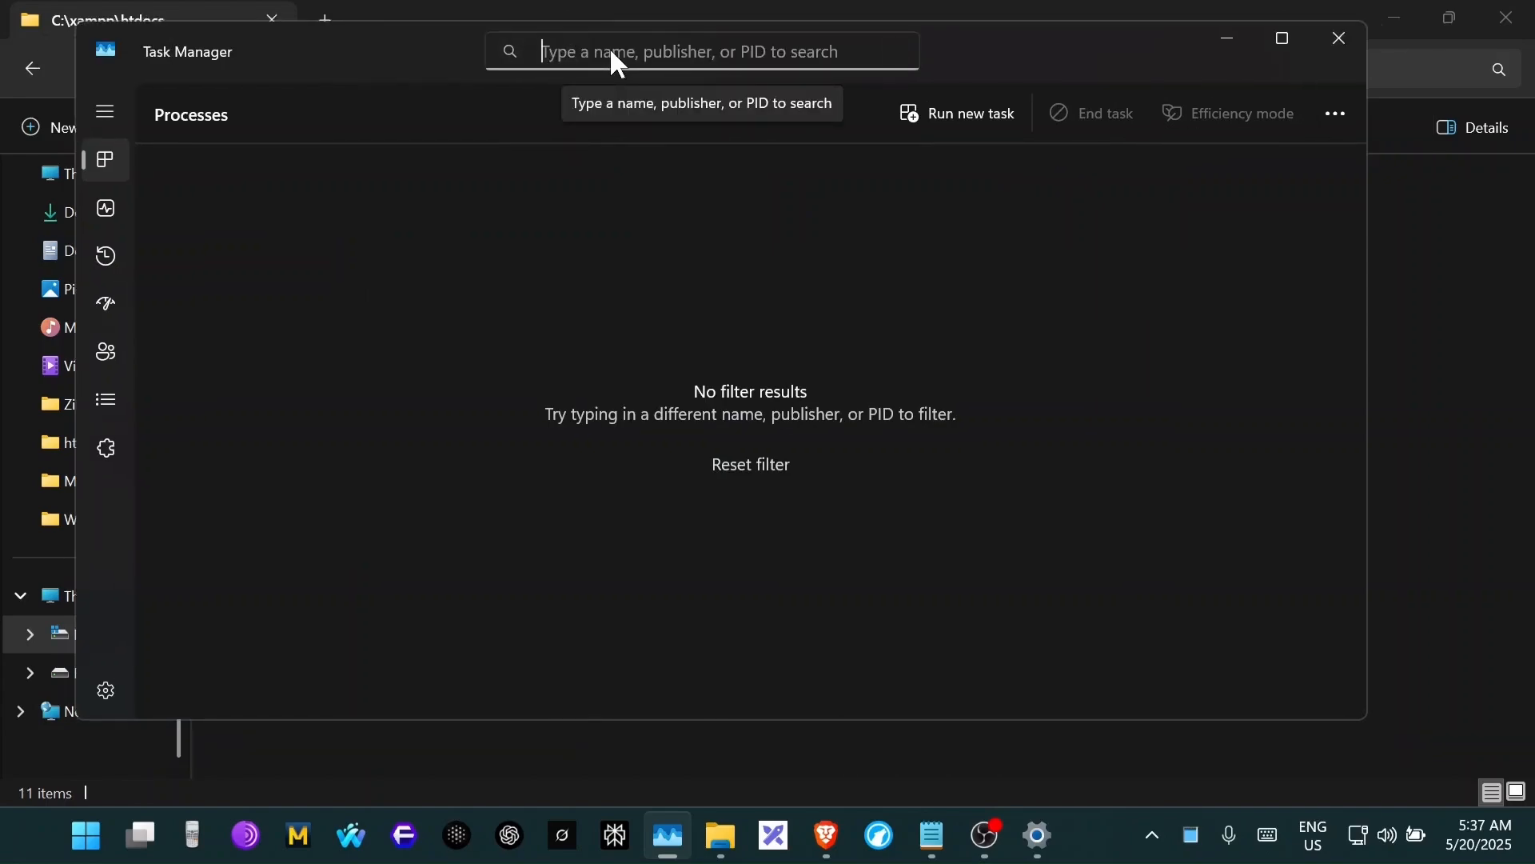
type("xam")
key("BackSpace")
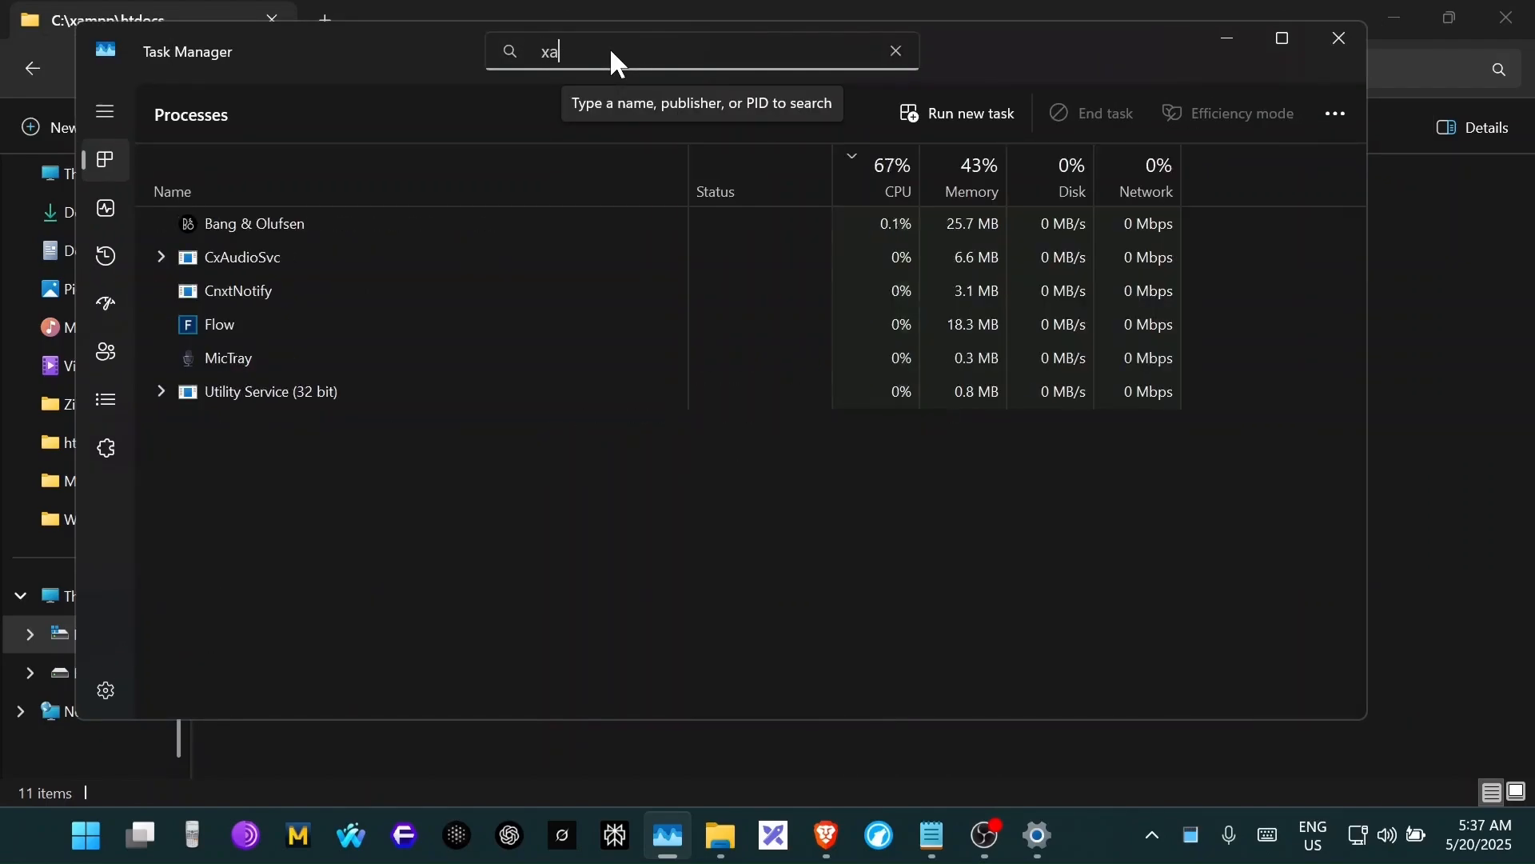
type("mpp")
key("BackSpace")
key("BackSpace")
key("BackSpace")
key("BackSpace")
key("BackSpace")
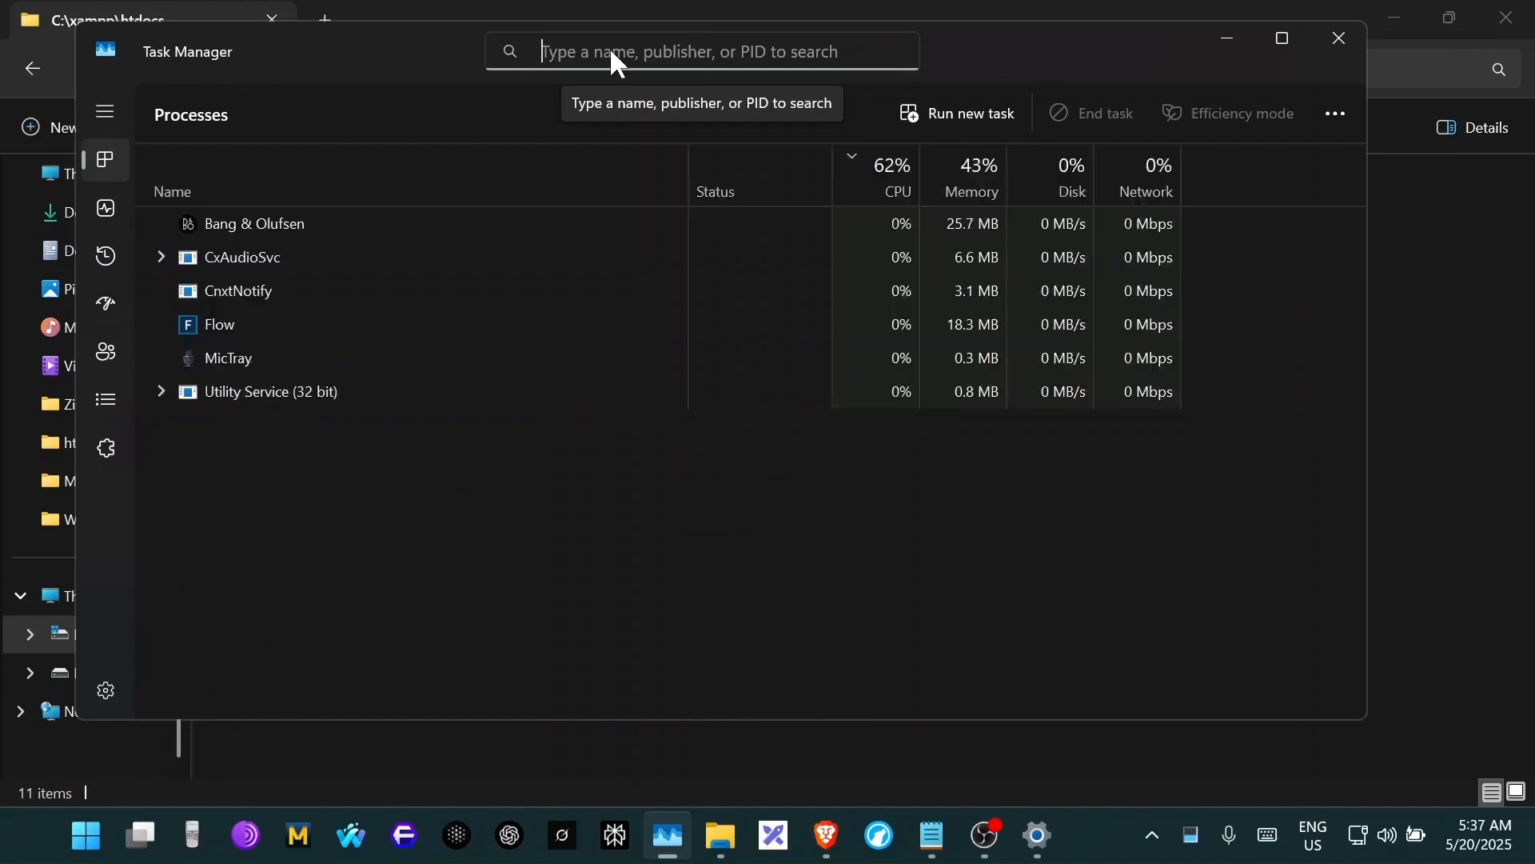
type("mysq")
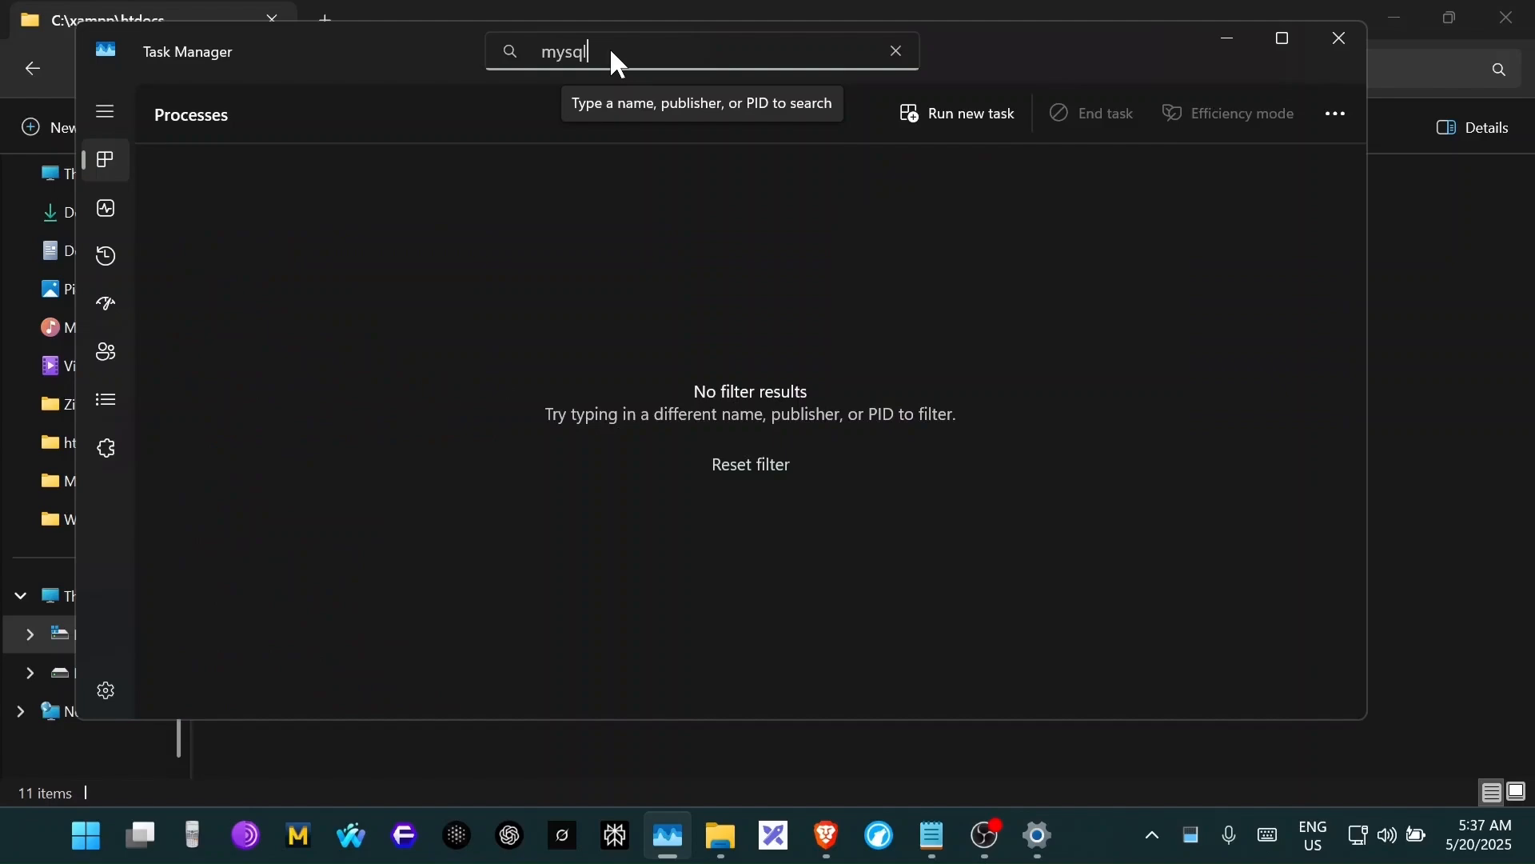
type("l")
left_click(896, 51)
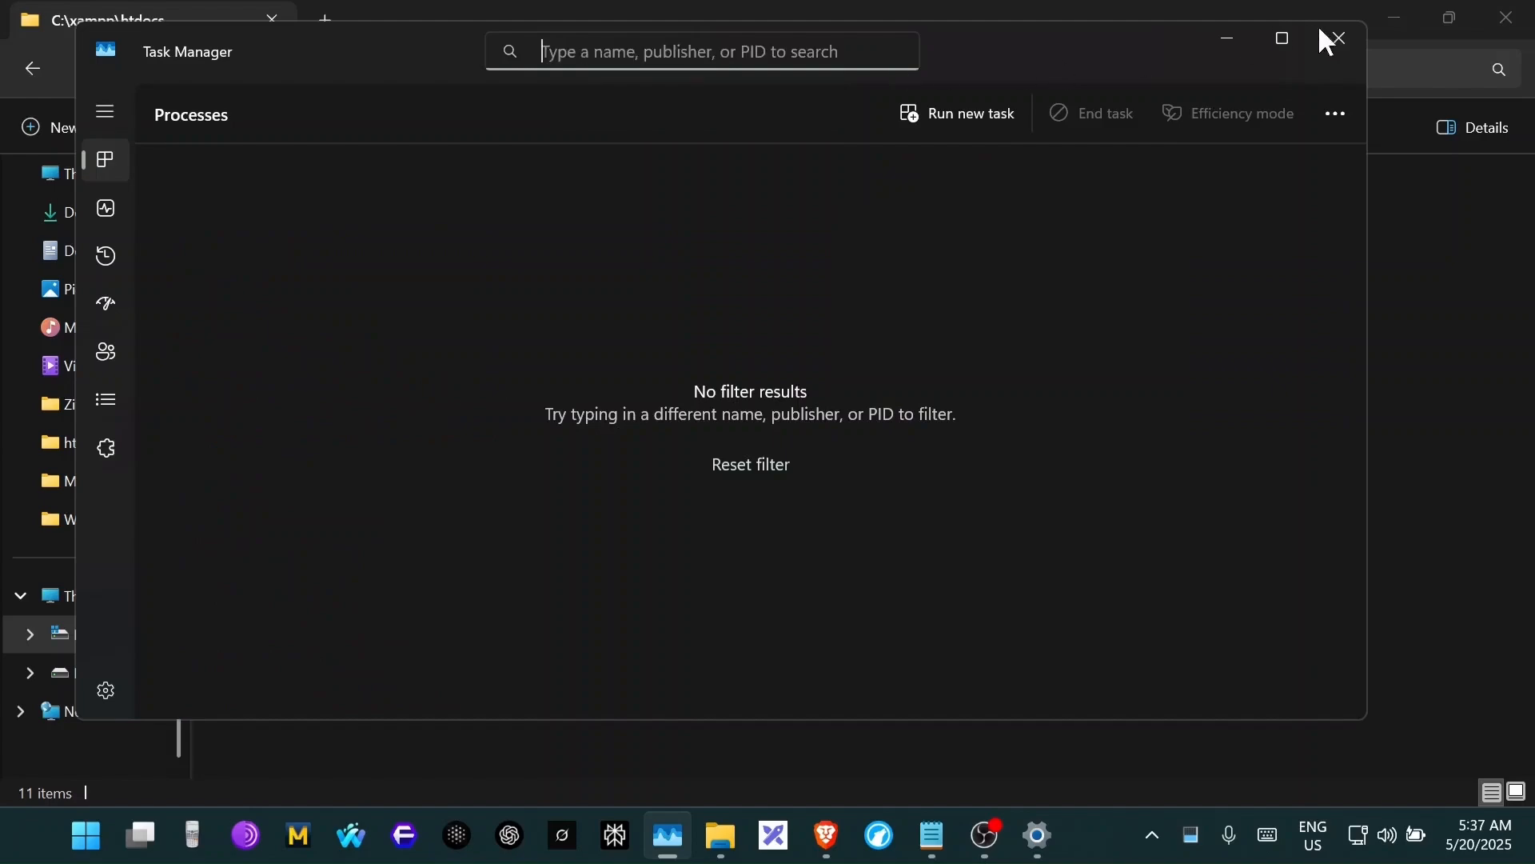
left_click(1341, 37)
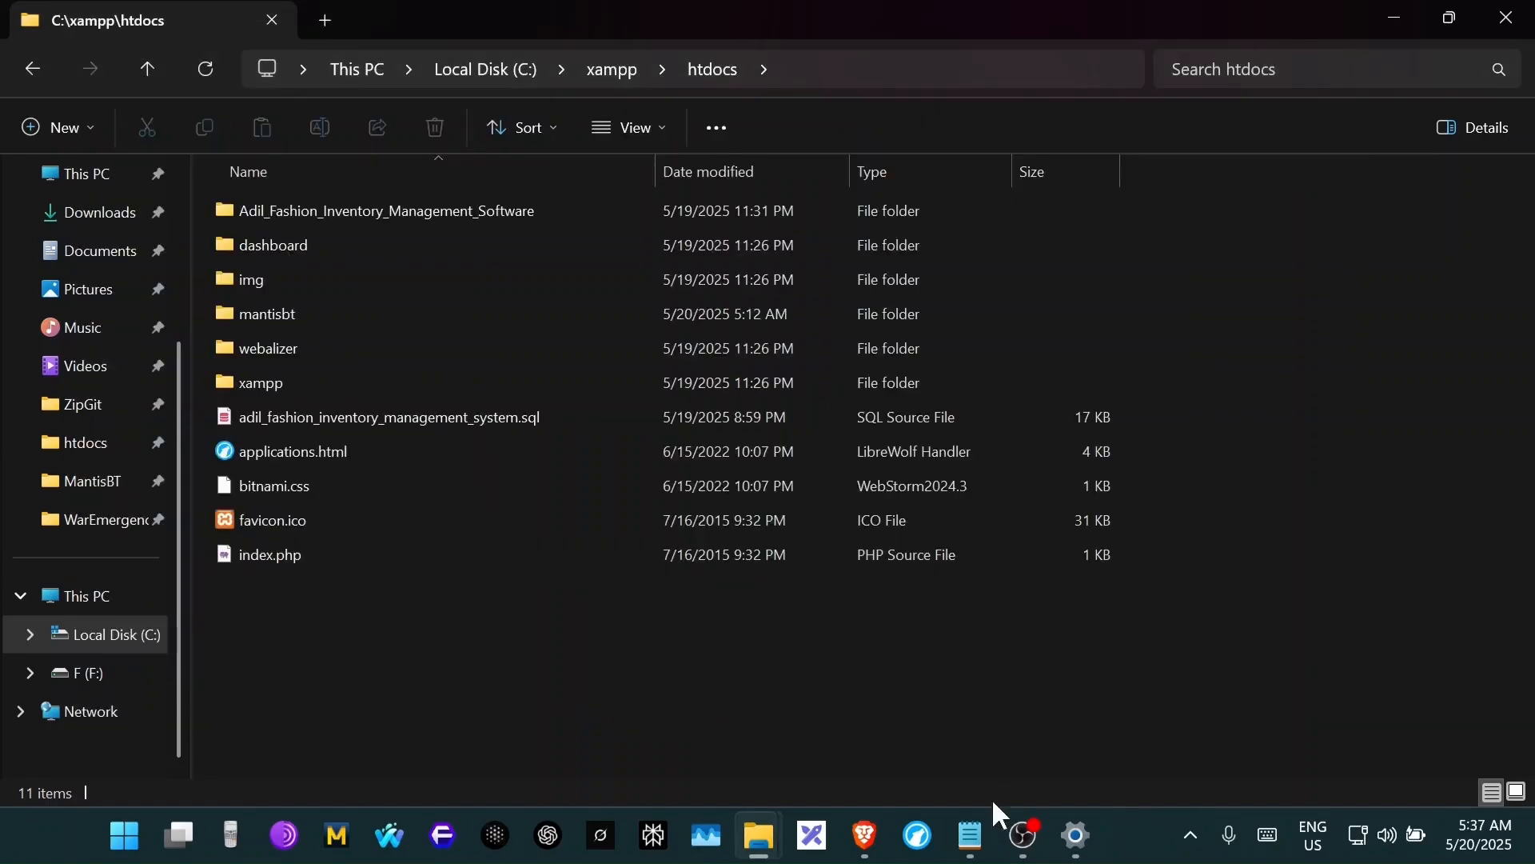
- Minimize the installation notes and relaunch XAMPP Control Panel as administrator
left_click(985, 846)
left_click(985, 846)
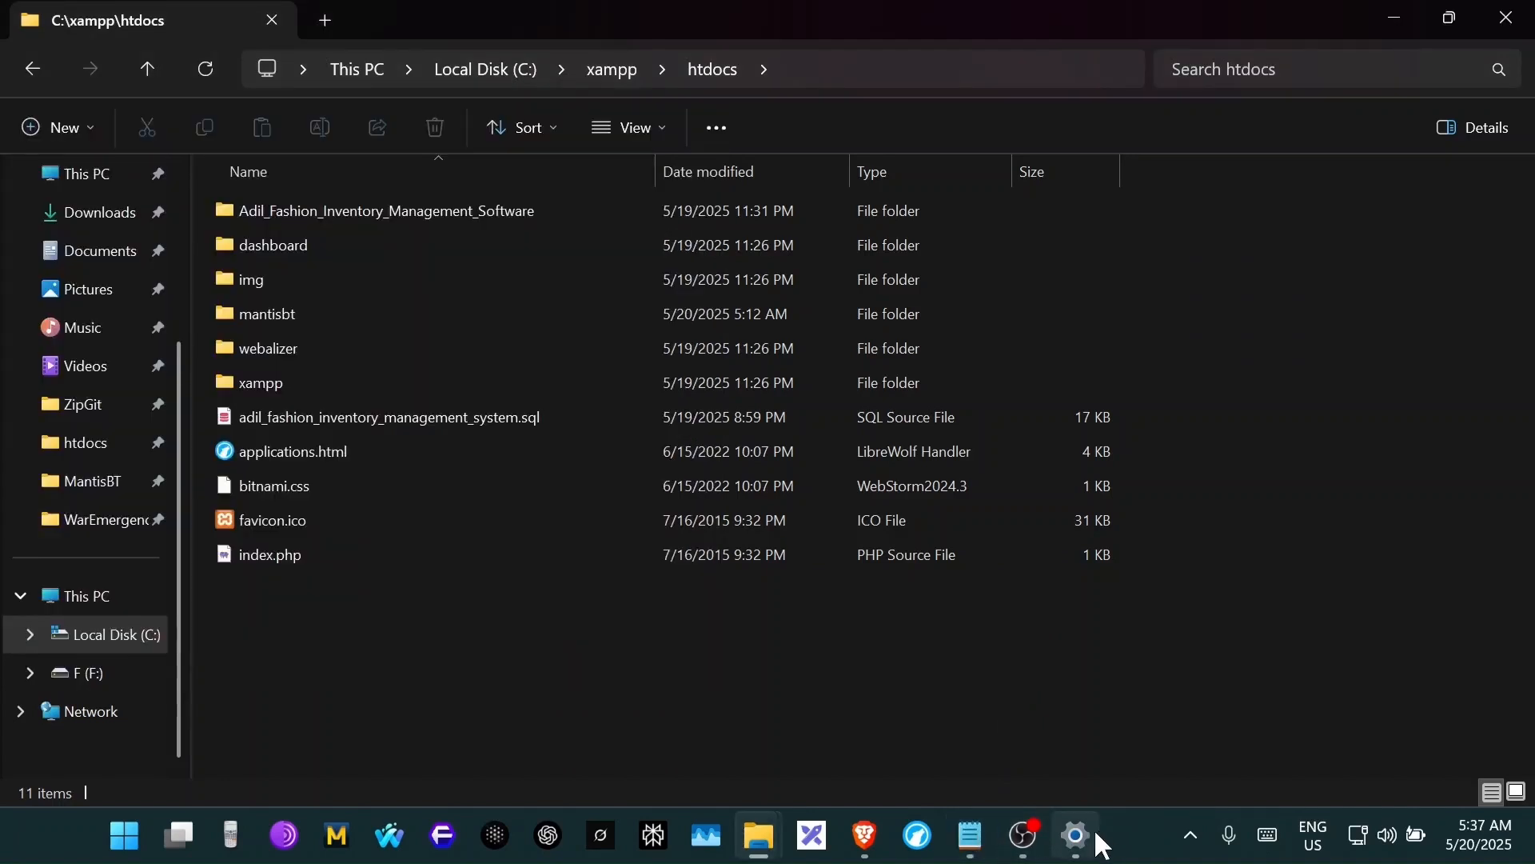
left_click(1190, 835)
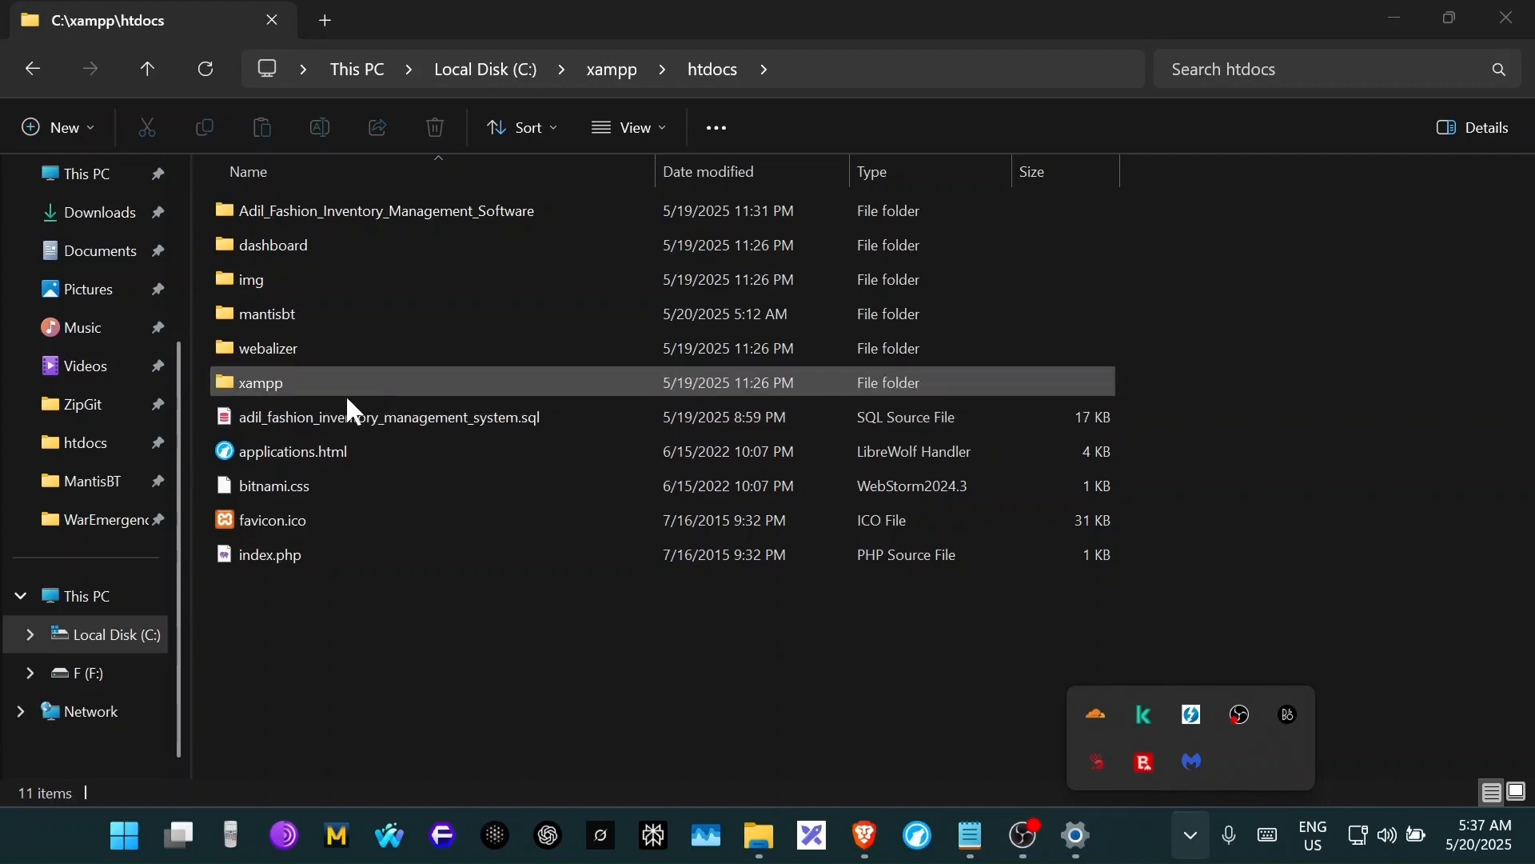
left_click(492, 726)
left_click(124, 835)
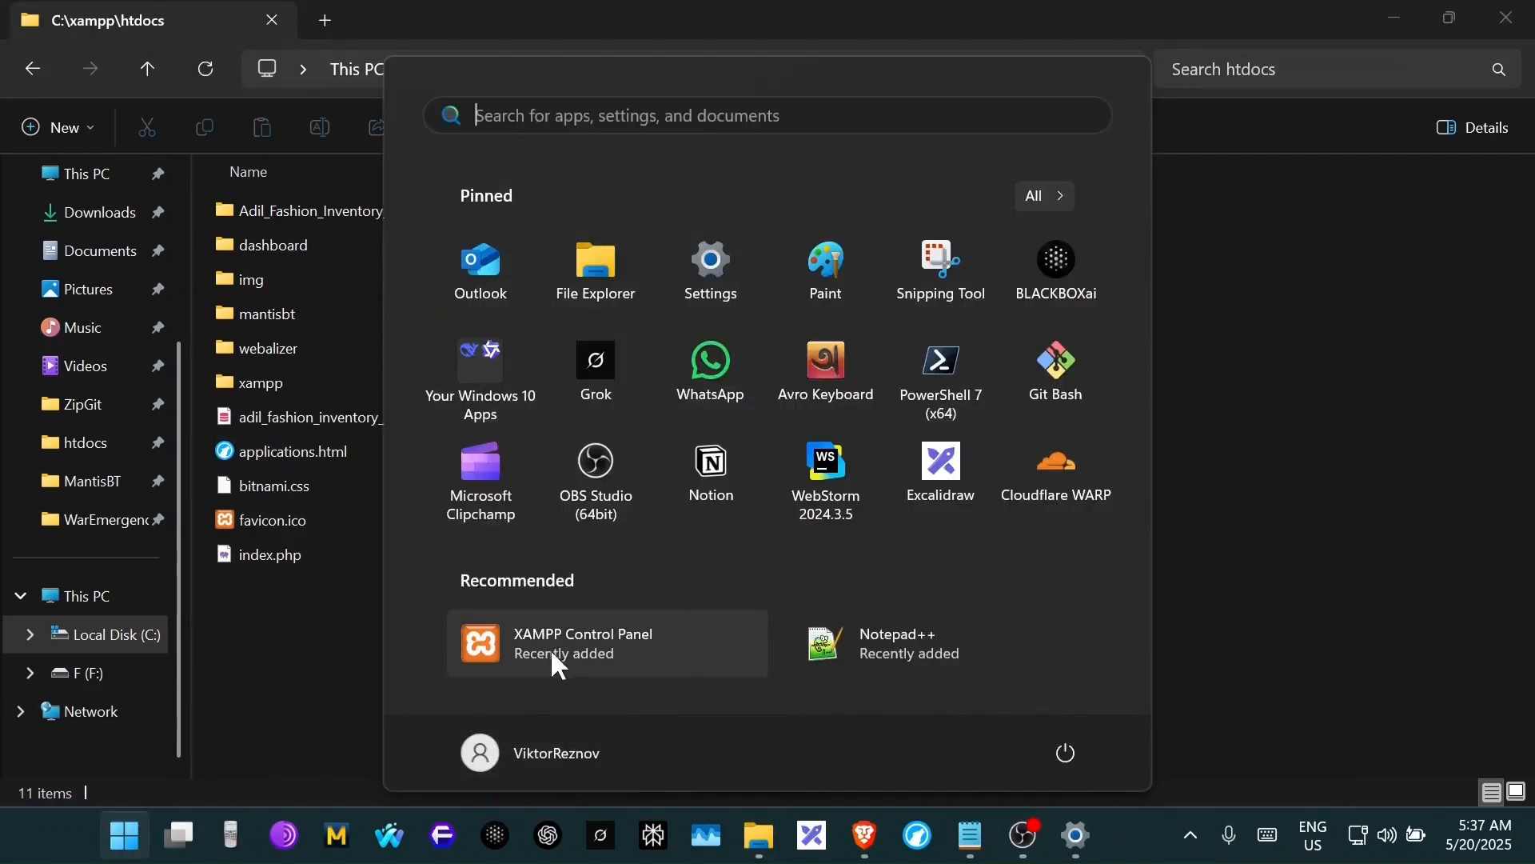
right_click(551, 649)
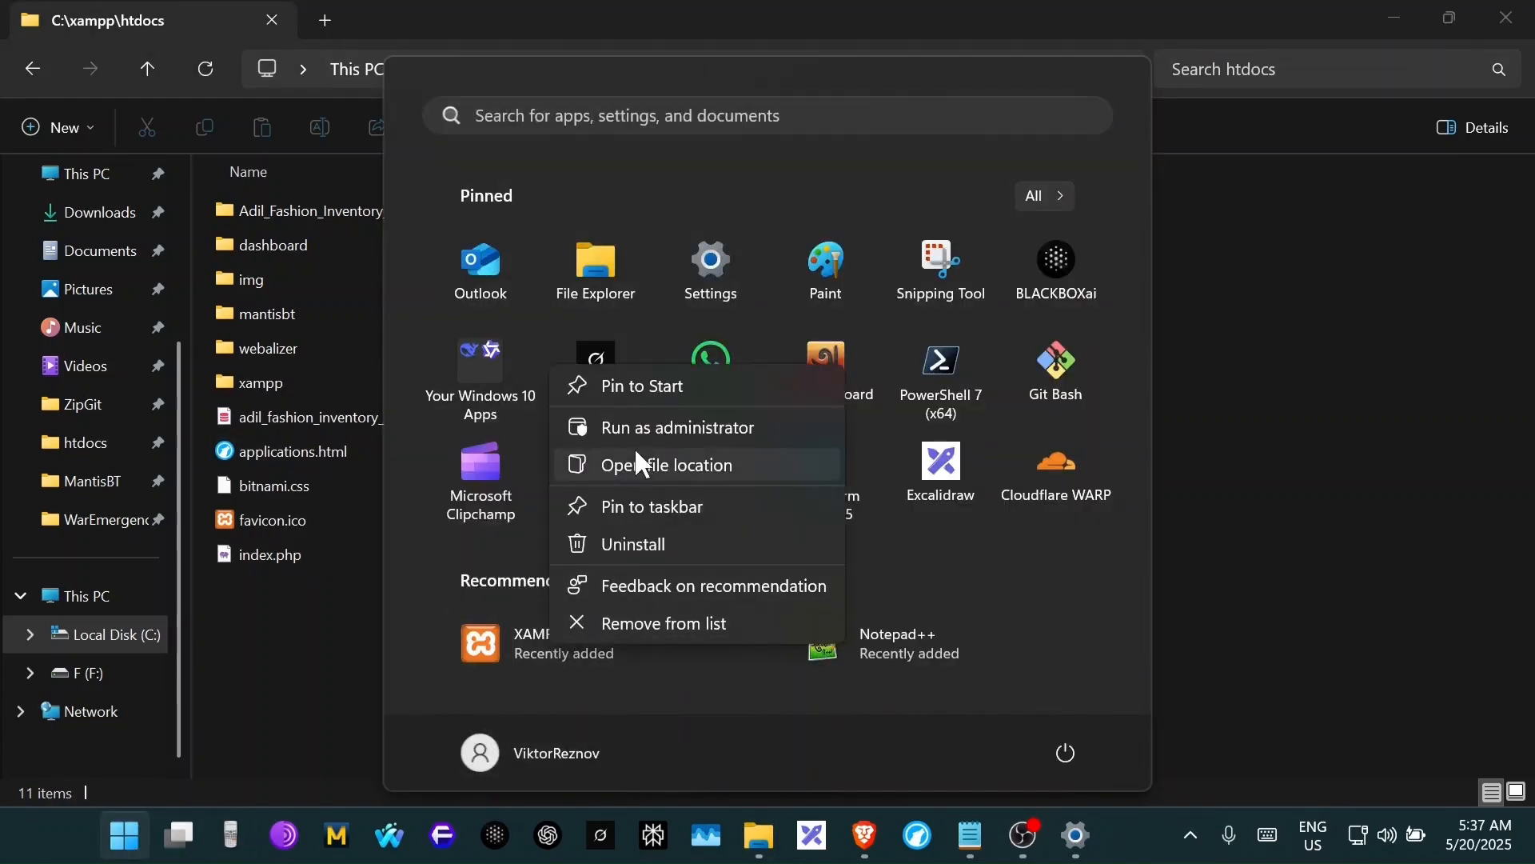
left_click(644, 429)
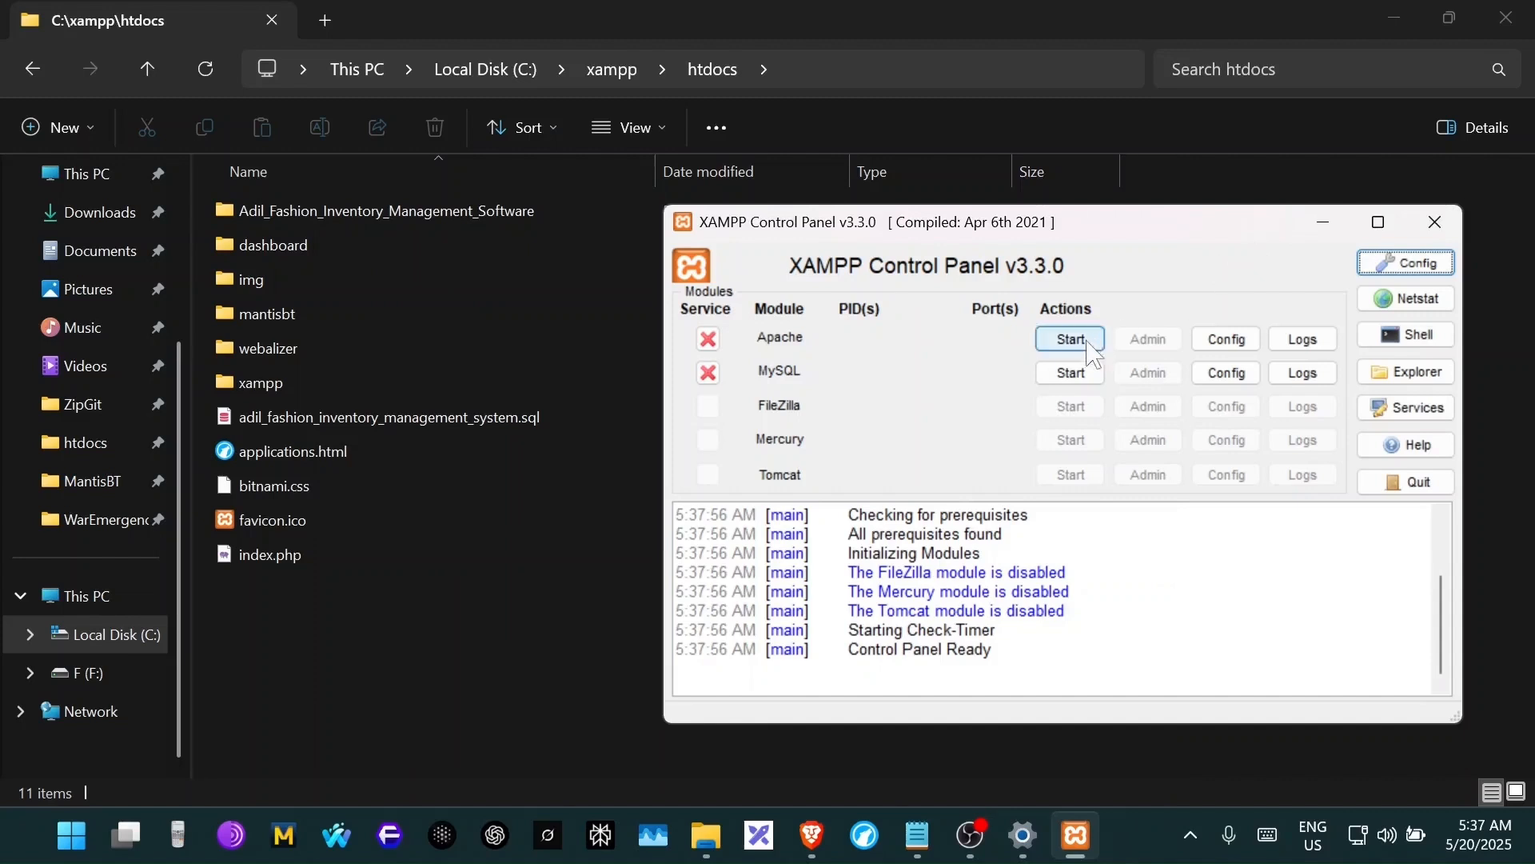
- Start MySQL and Apache, briefly check the Brave browser, then retry MySQL
left_click(1071, 373)
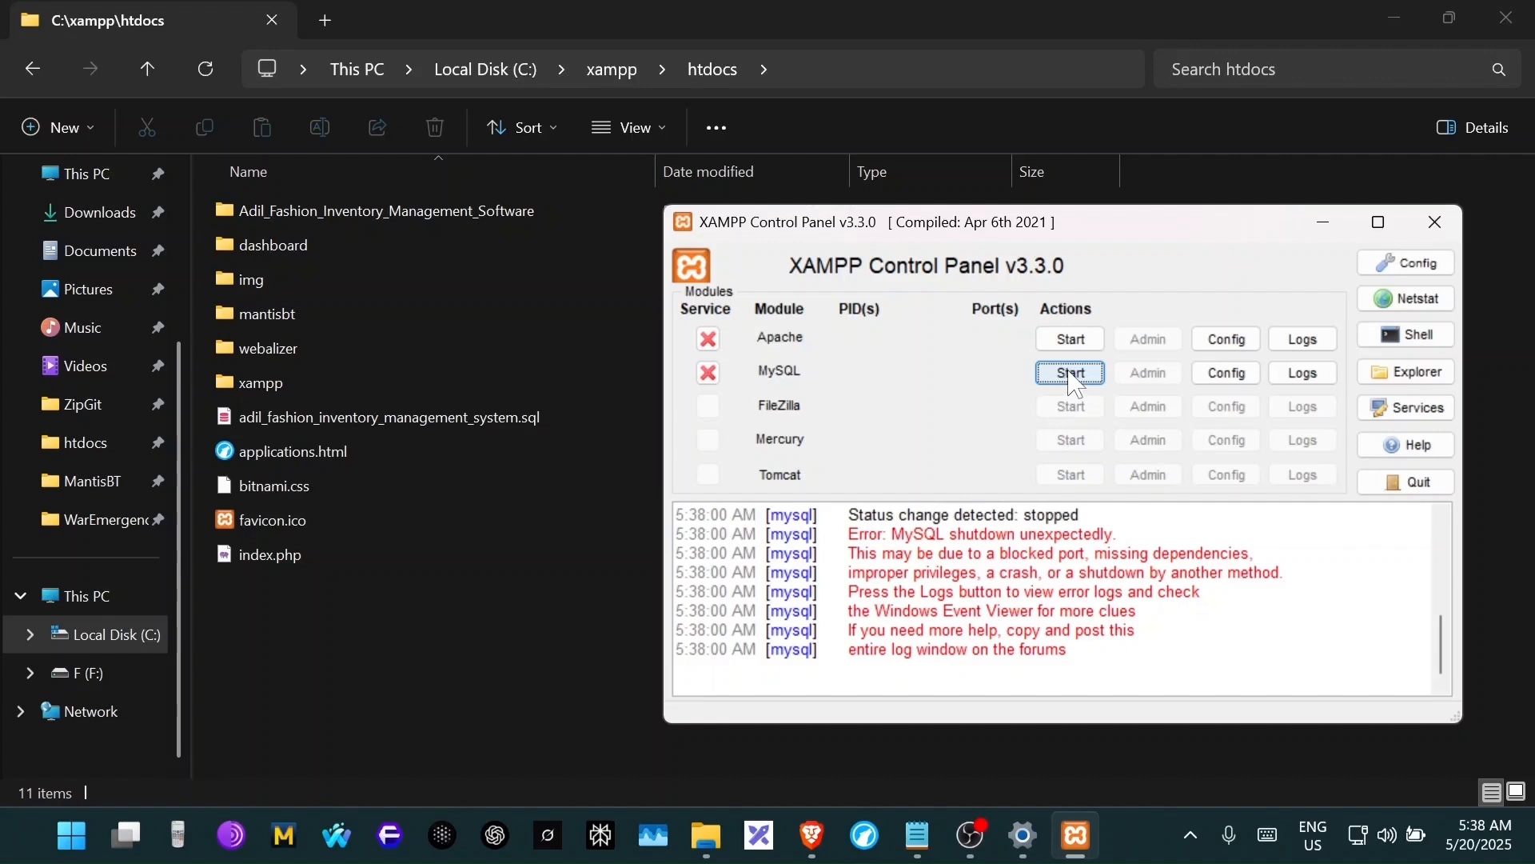
left_click(1076, 341)
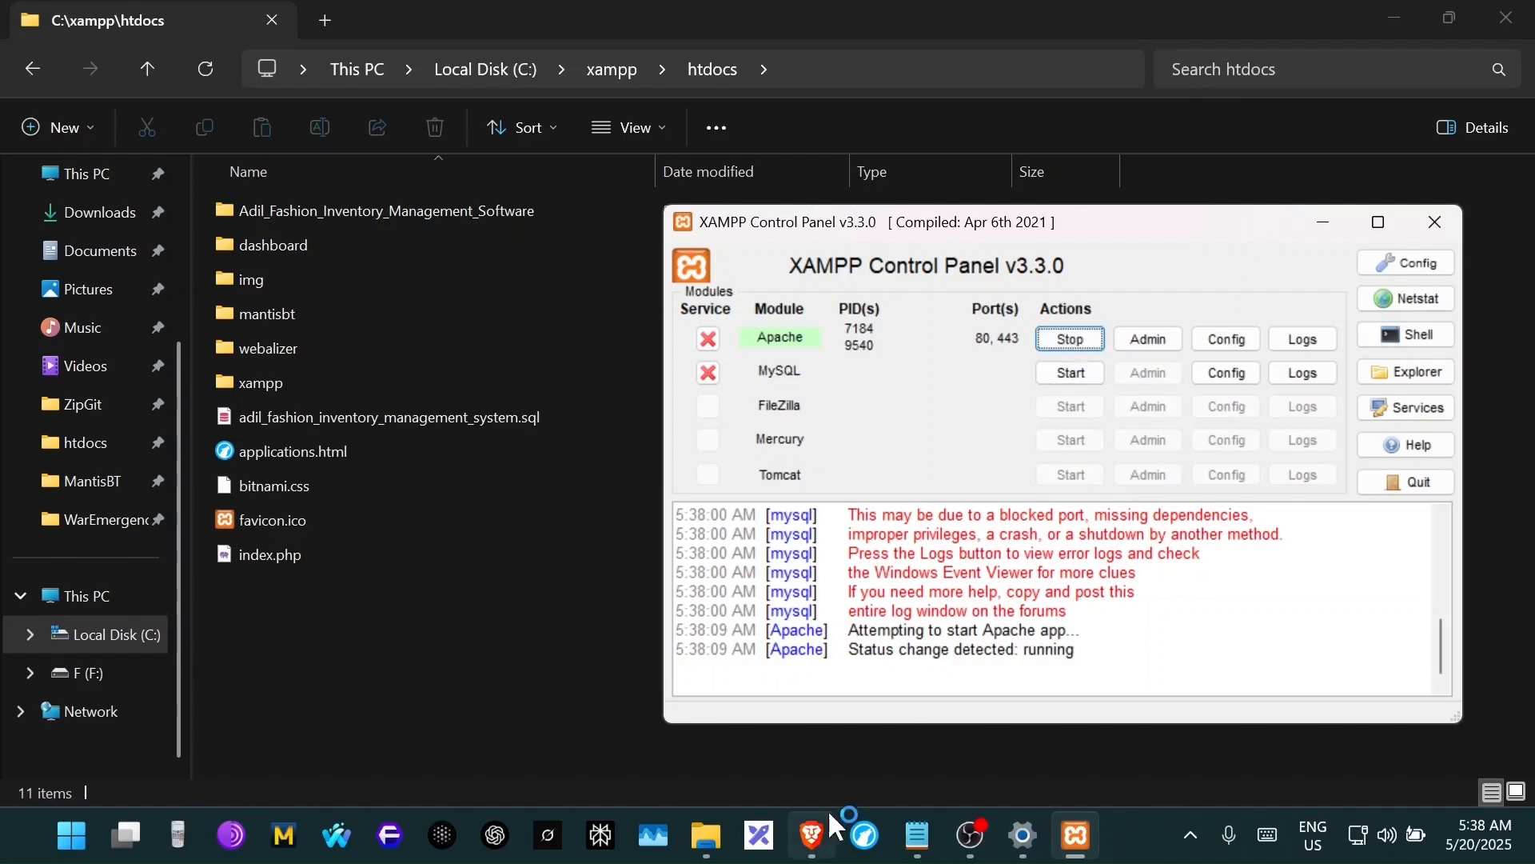
left_click(814, 831)
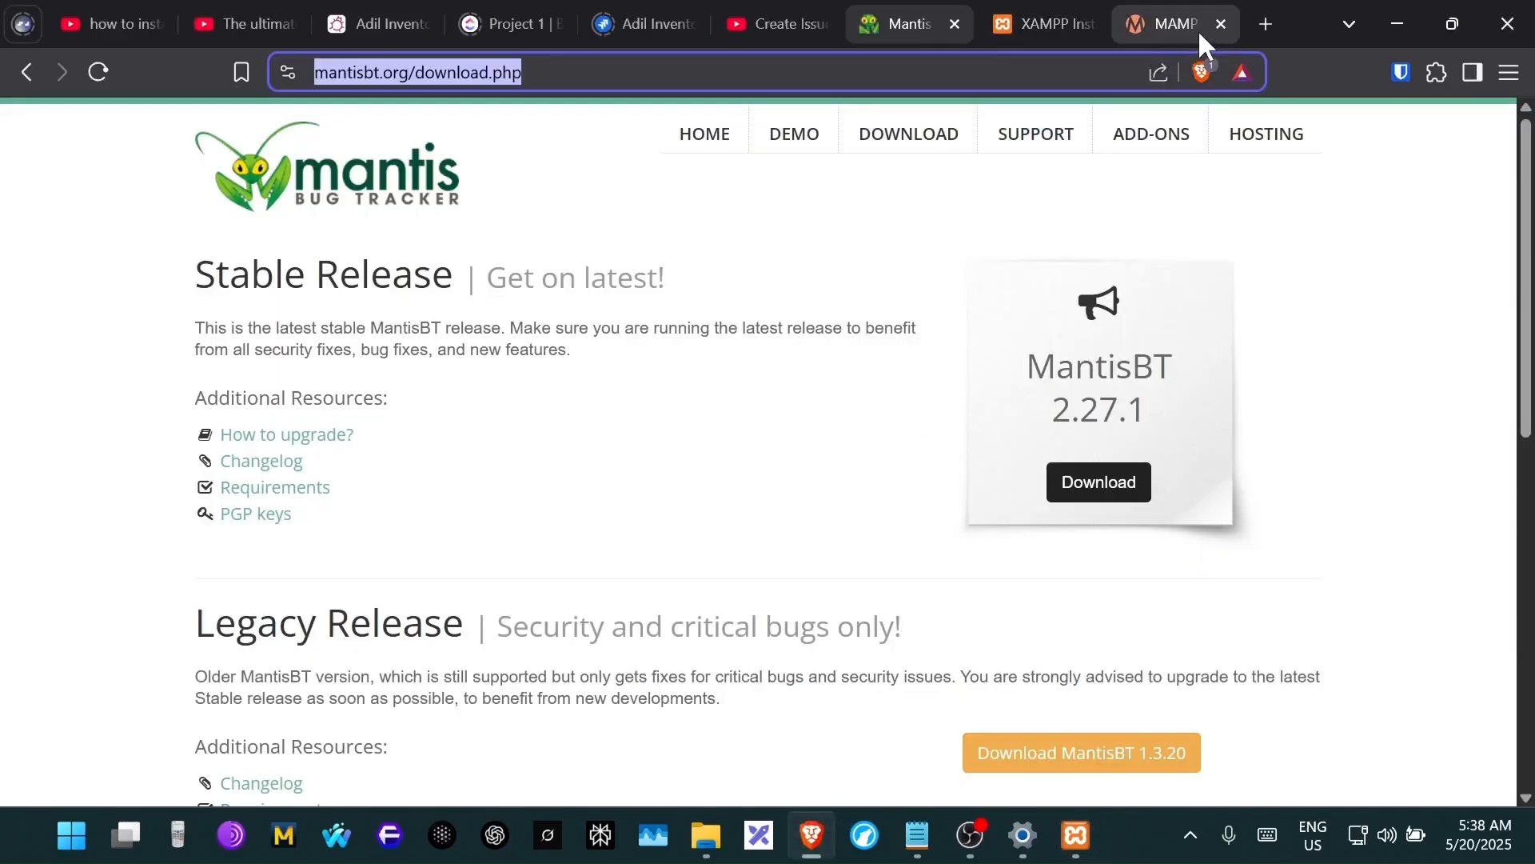
left_click(1415, 24)
left_click(1070, 373)
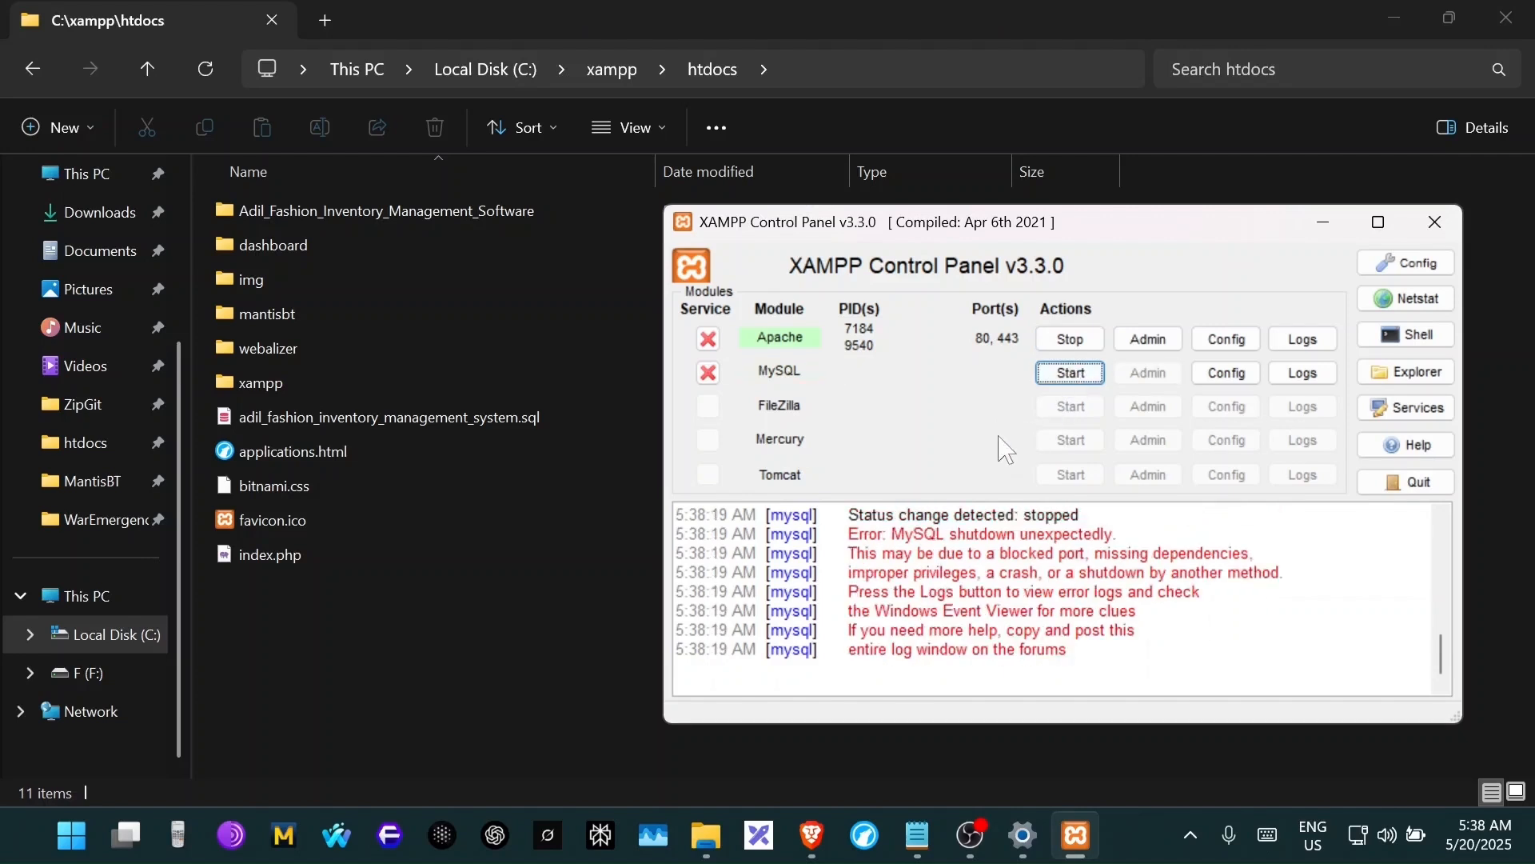
left_click(1062, 374)
left_click(1075, 373)
left_click(1064, 374)
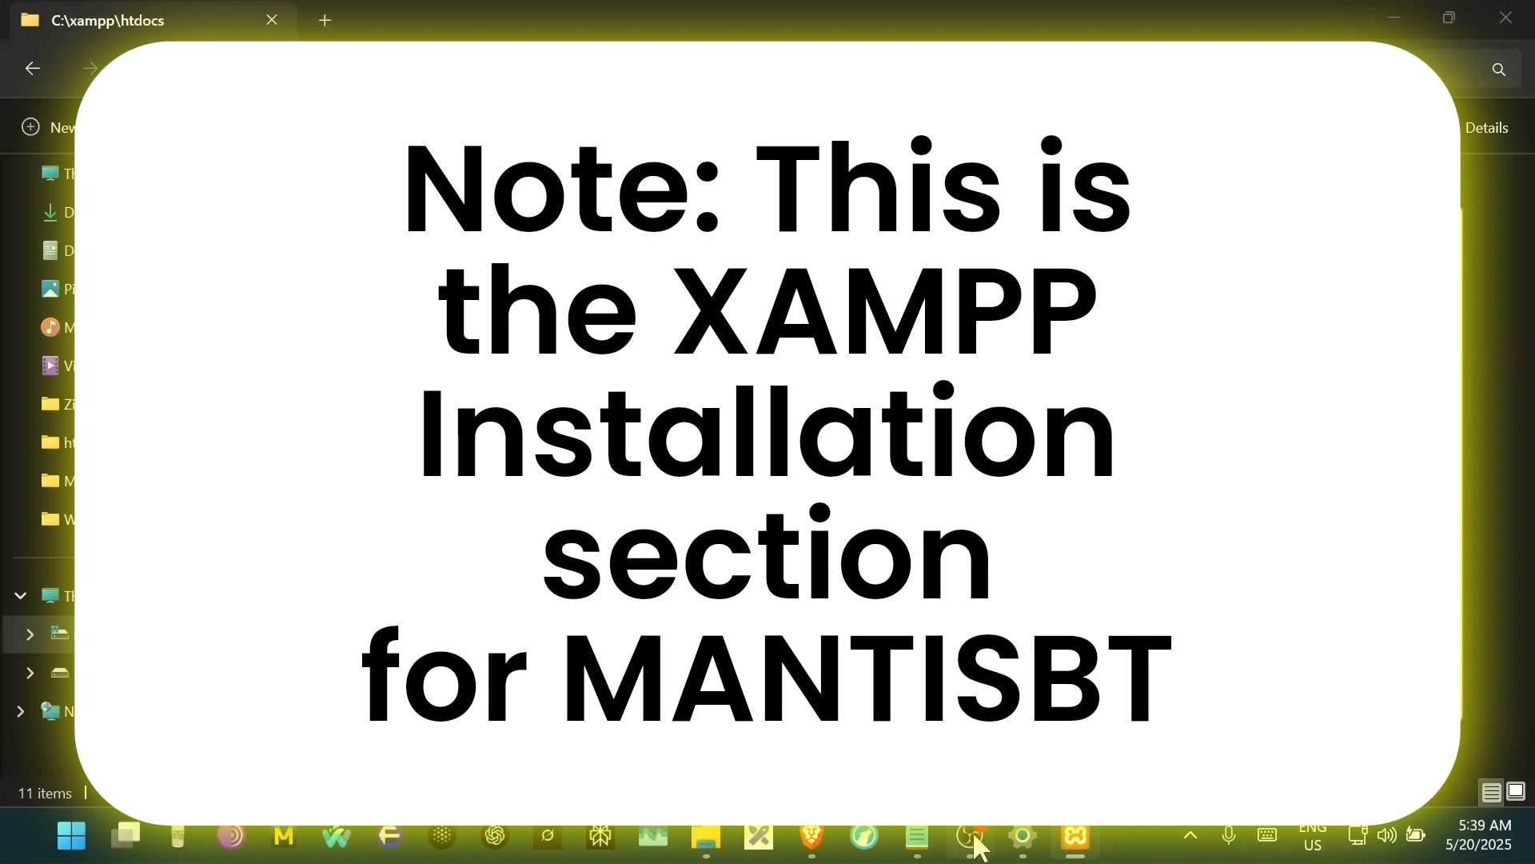
- Pause the OBS Studio recording and minimize OBS to reveal C:\xampp in File Explorer
left_click(977, 844)
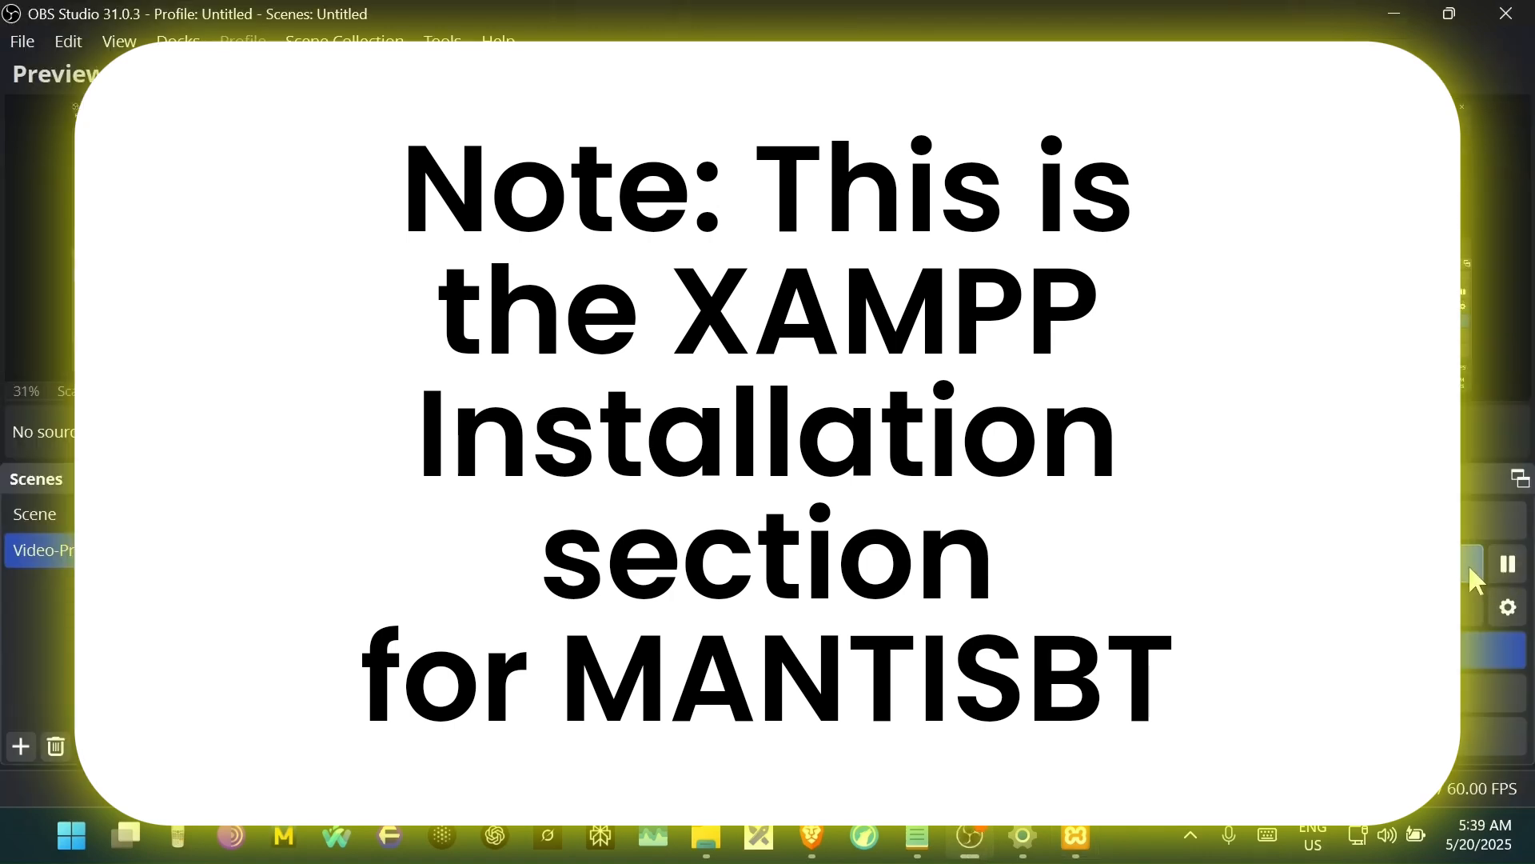
left_click(1510, 566)
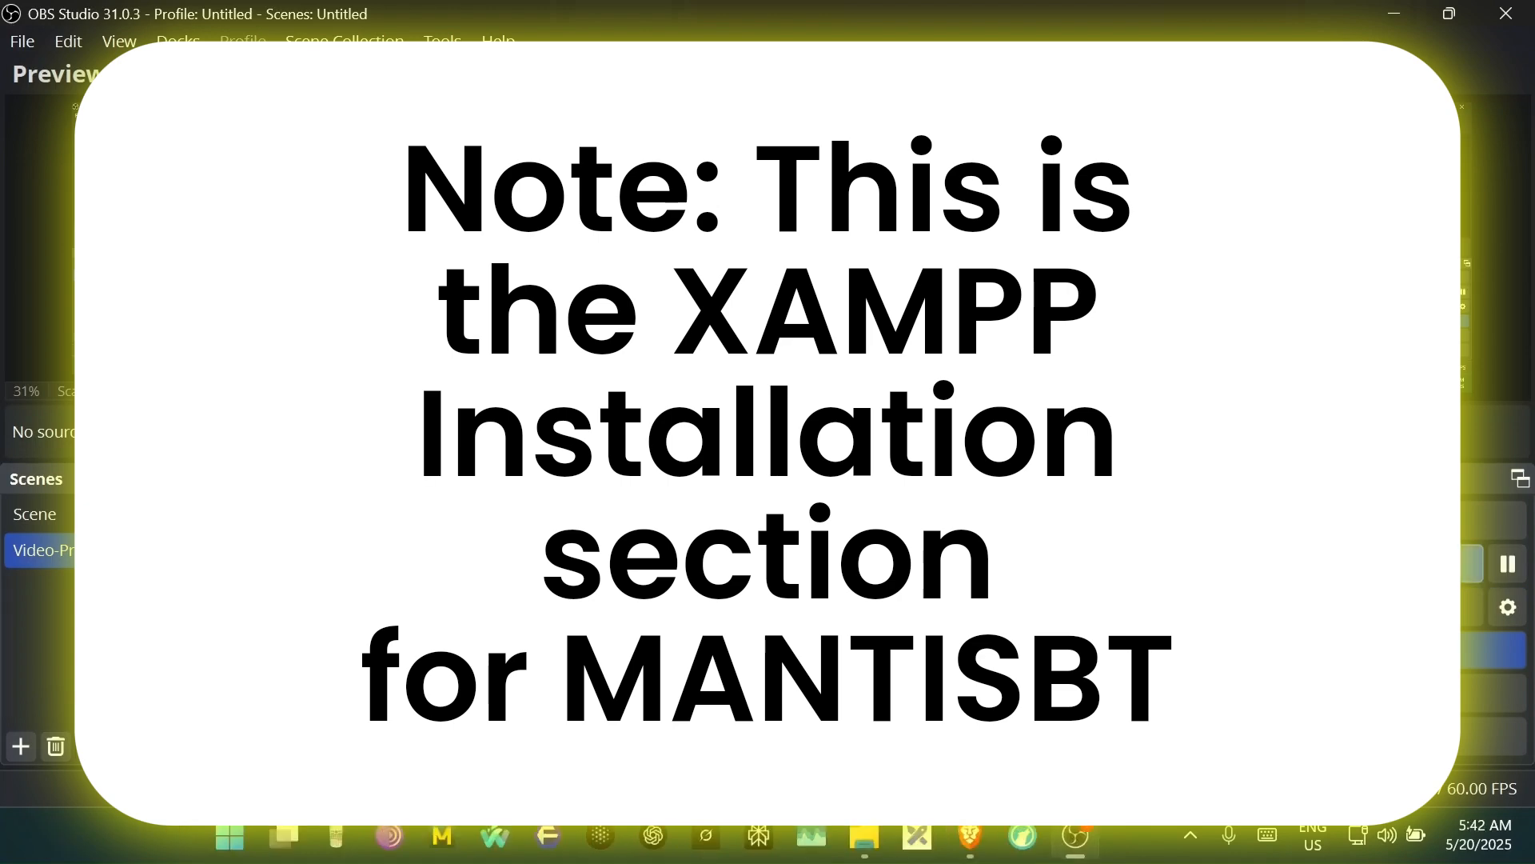
left_click(1395, 15)
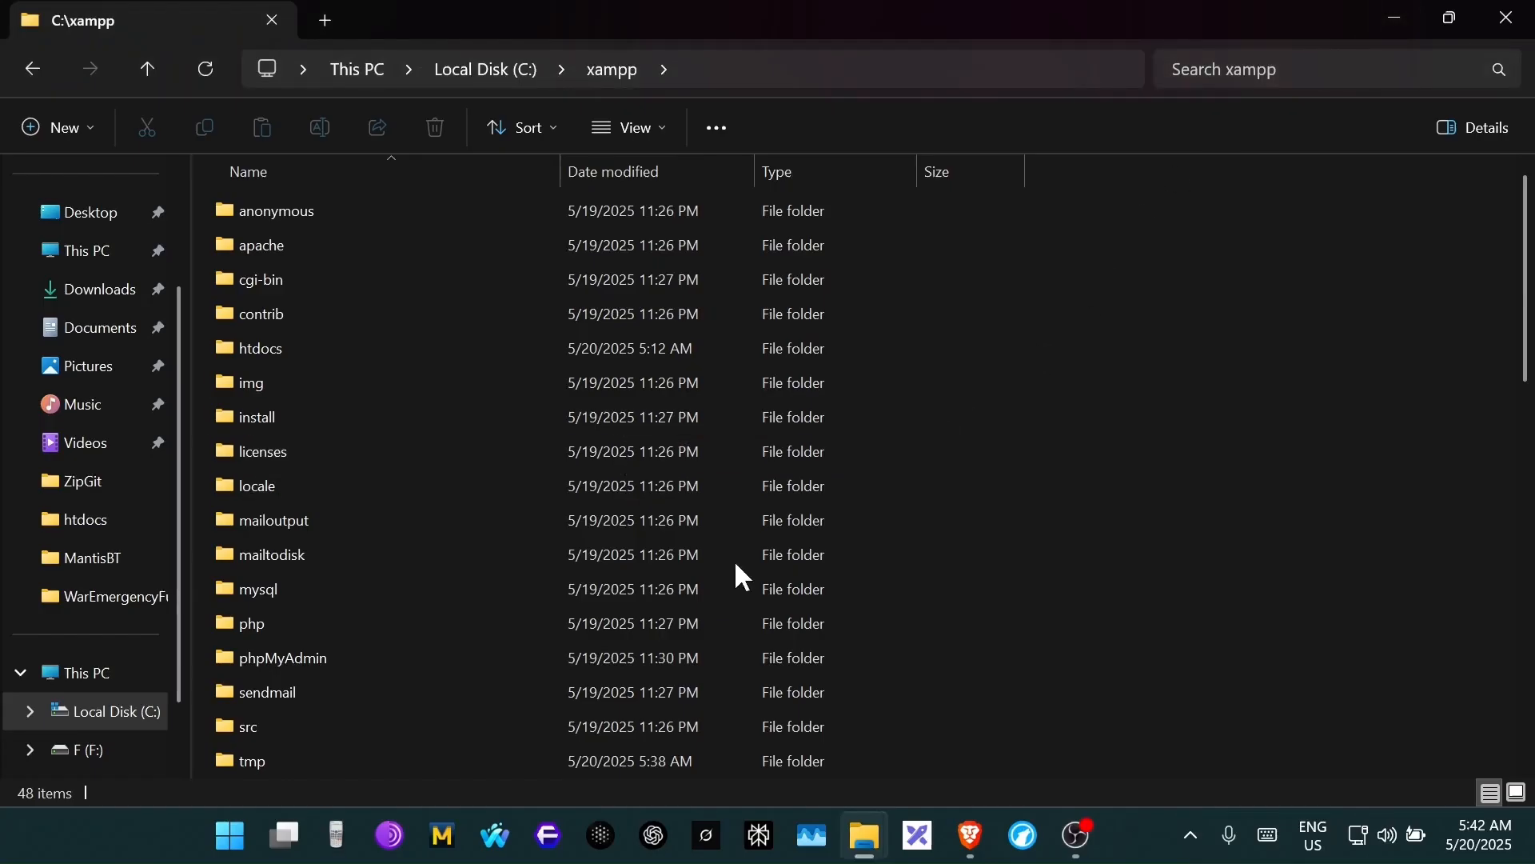
- Launch XAMPP Control Panel as administrator from the app launcher
left_click(236, 831)
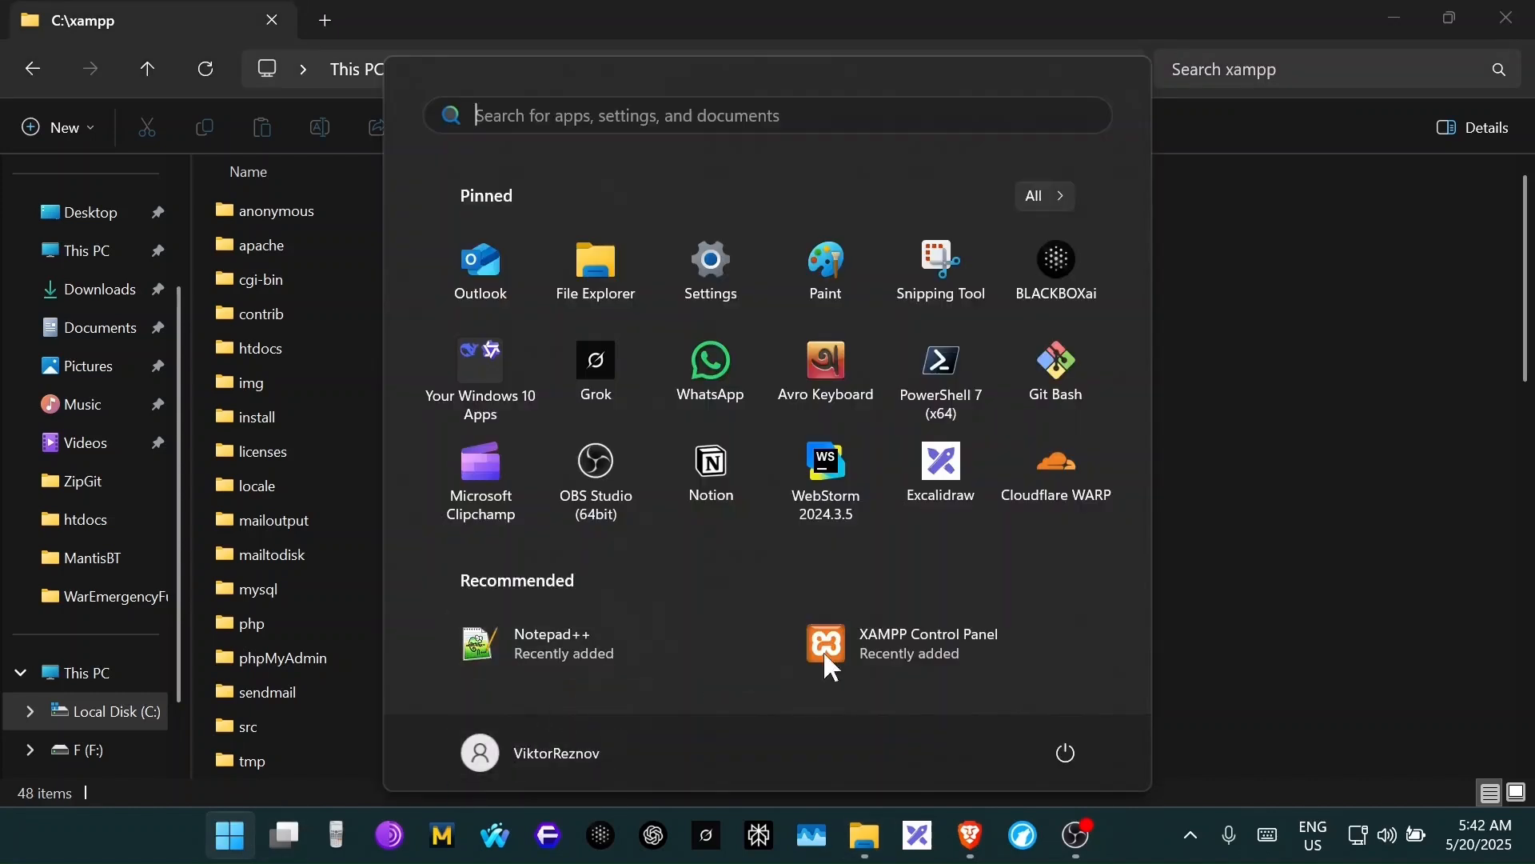
right_click(870, 647)
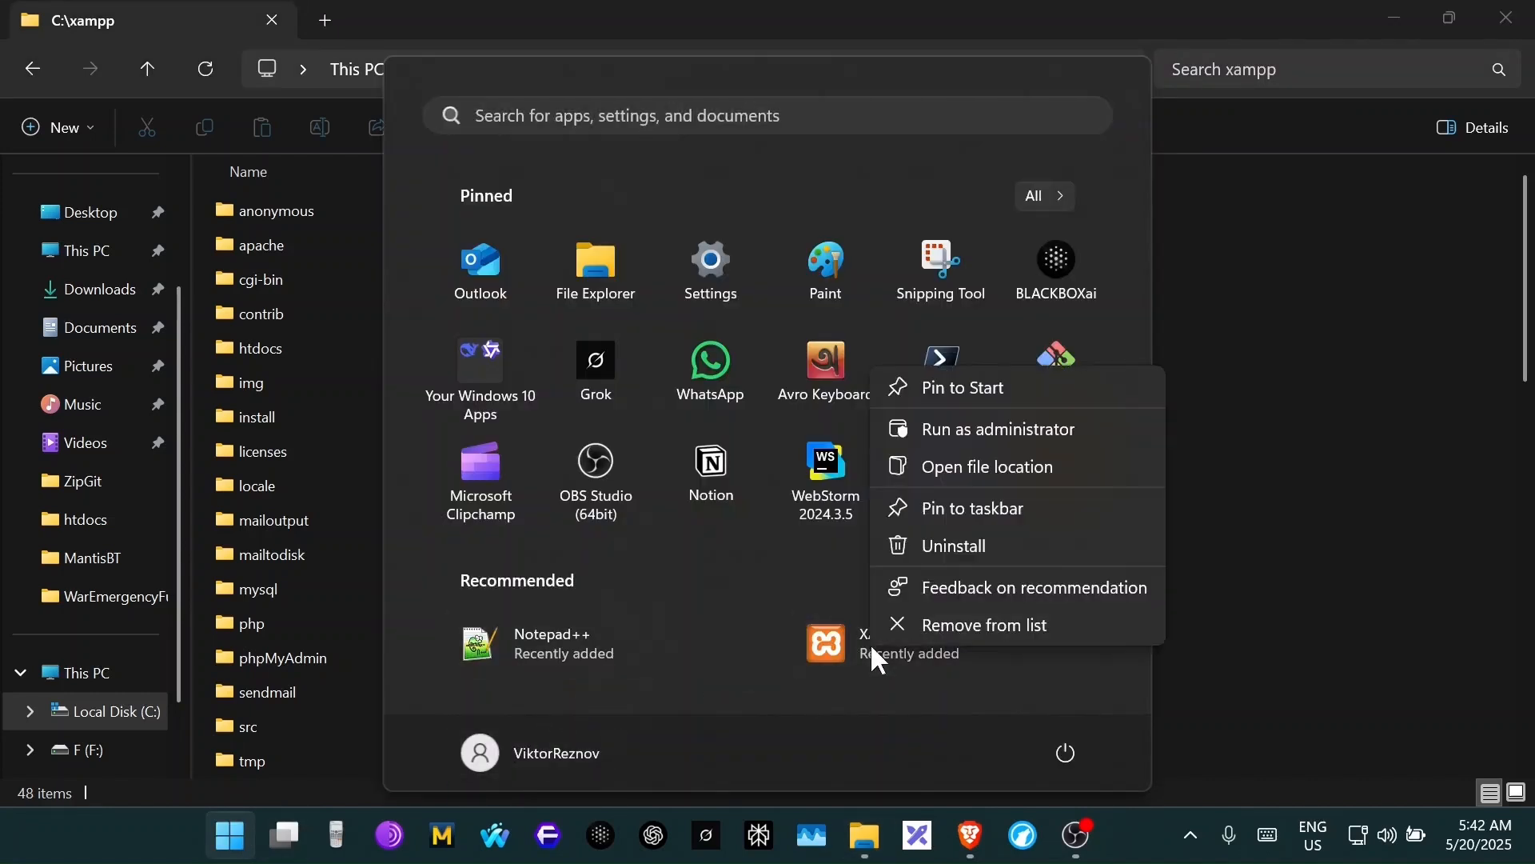
left_click(993, 428)
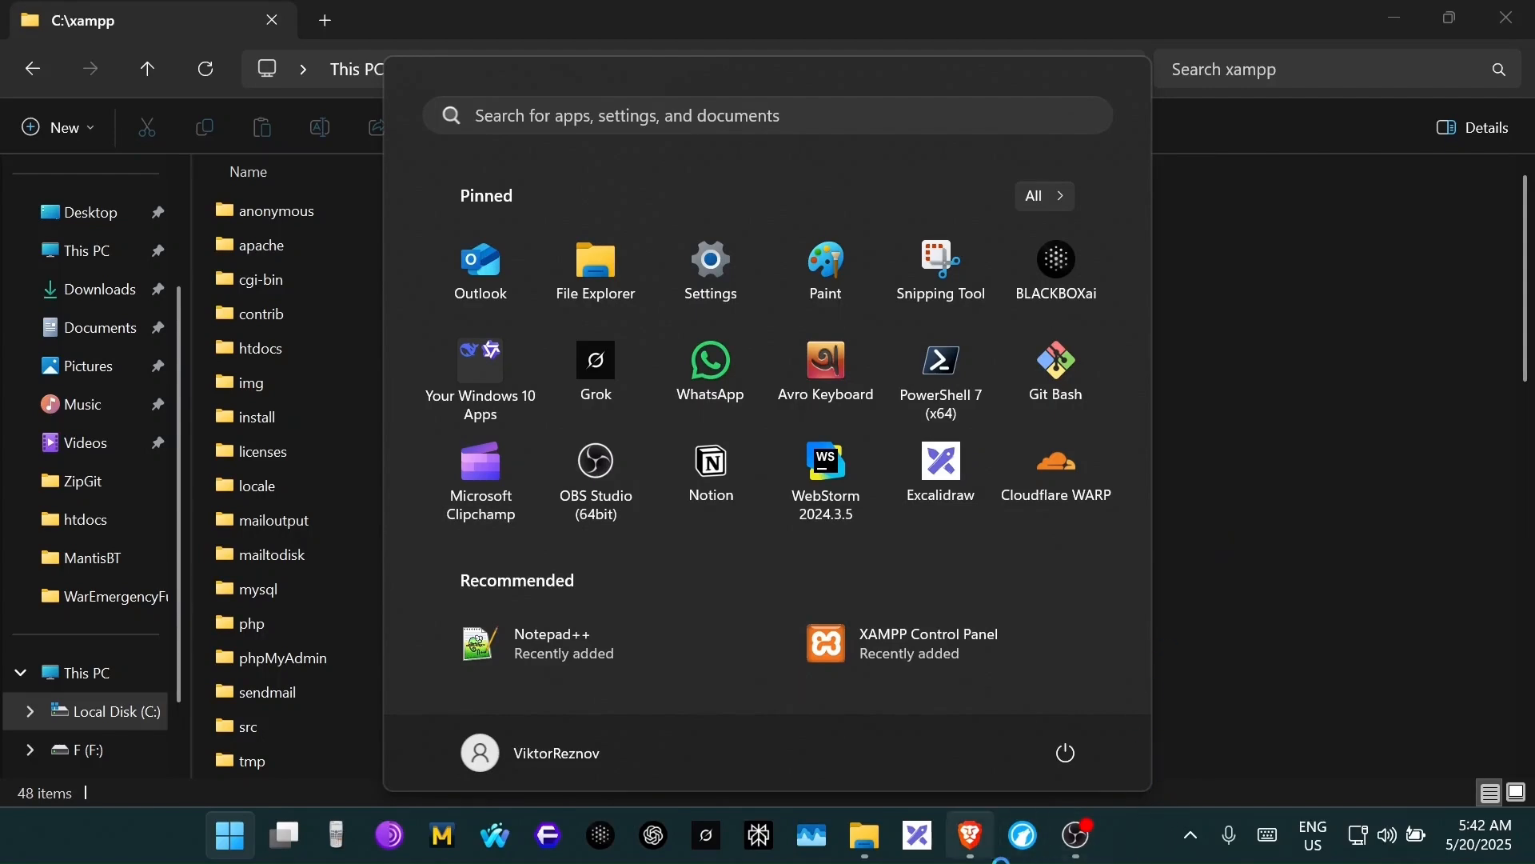
left_click(1230, 248)
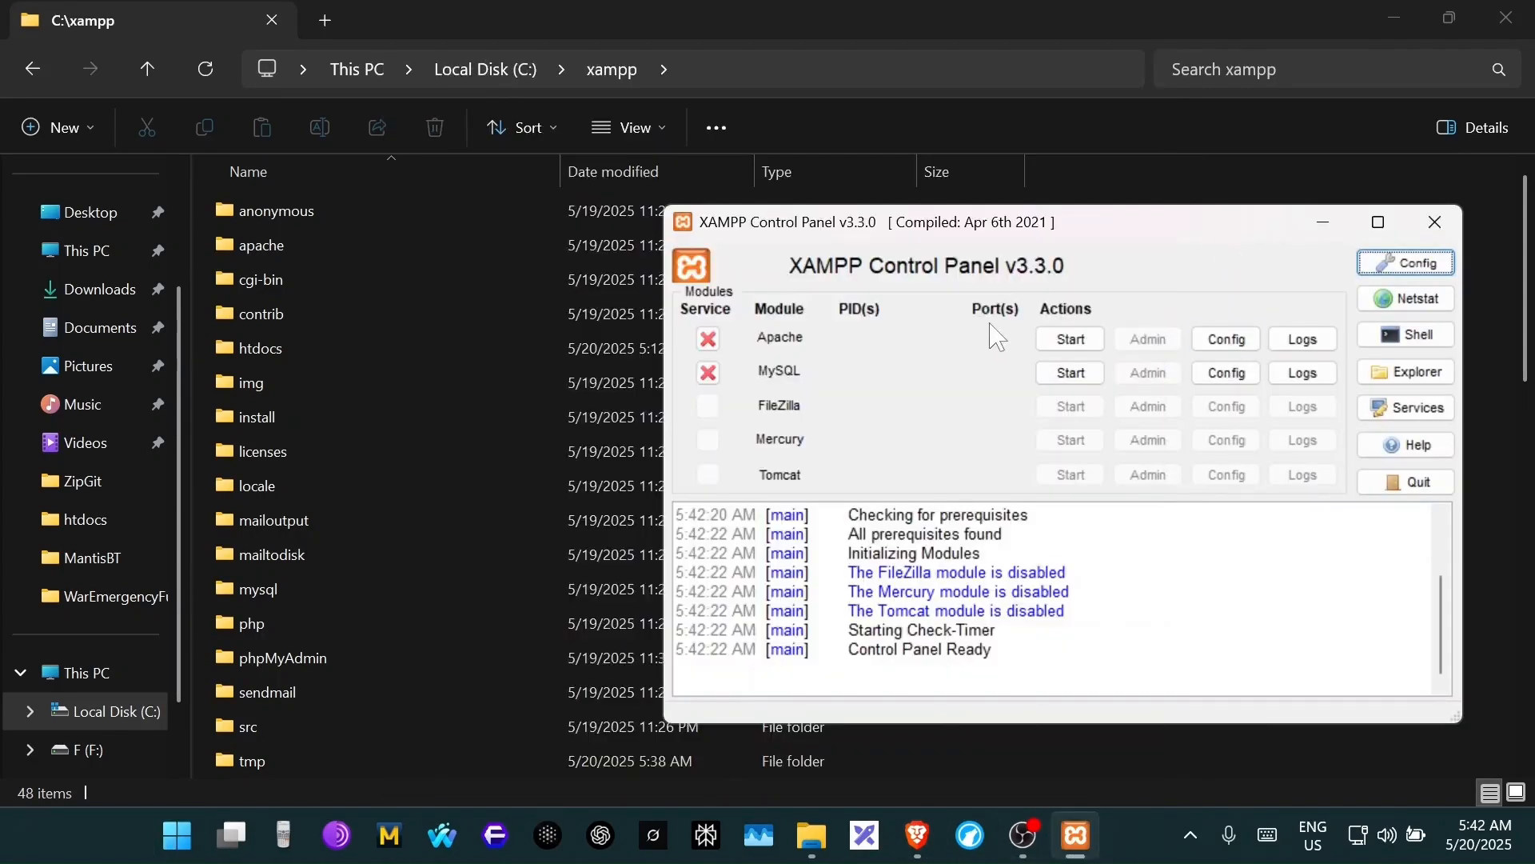
- Start Apache and MySQL, retry MySQL, select its shutdown error in the log, and quit
left_click(1069, 342)
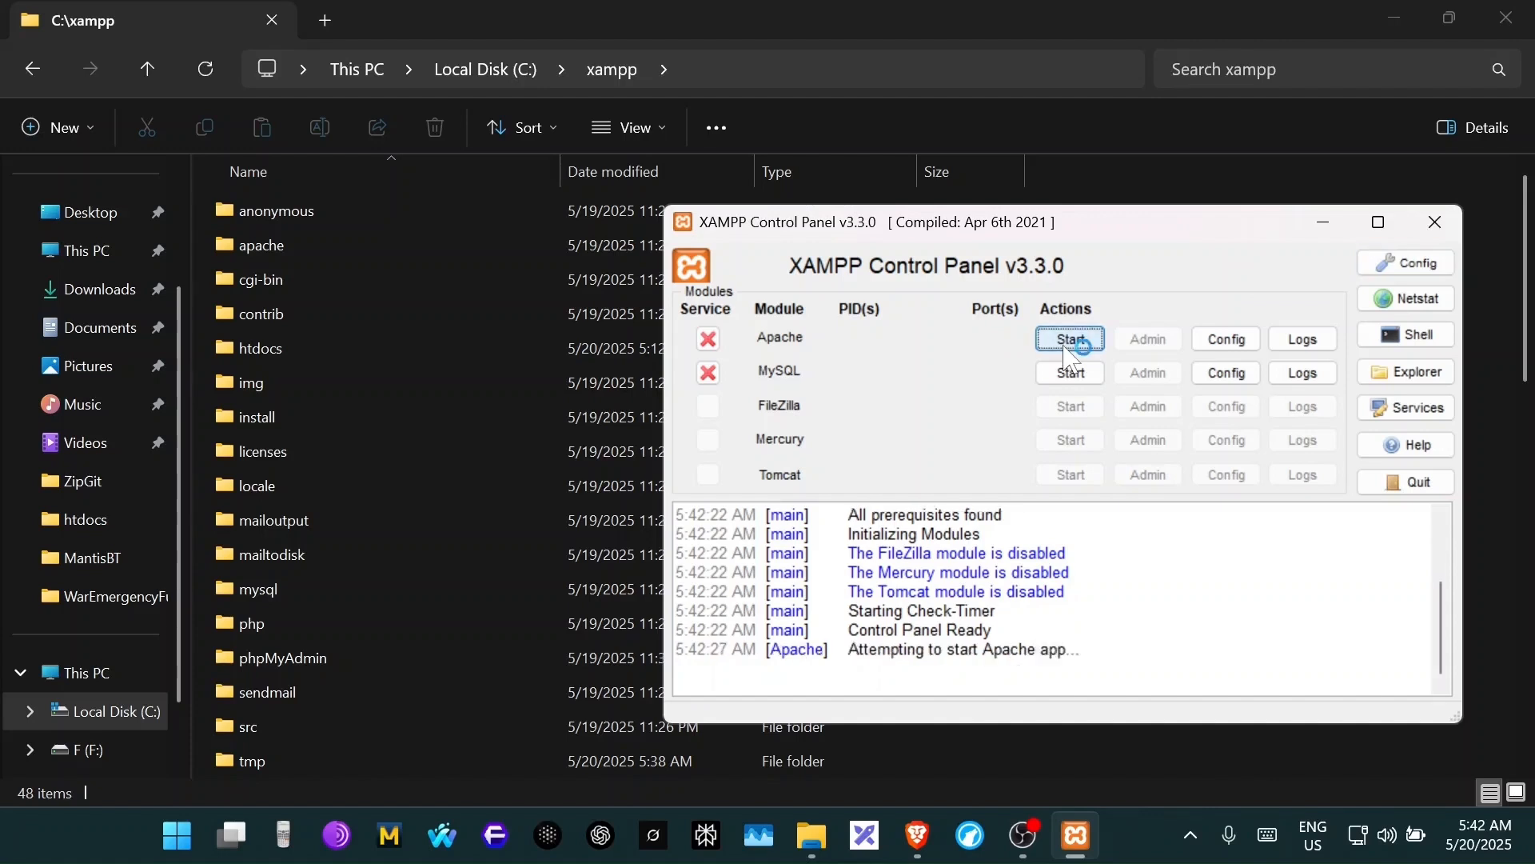
left_click(1072, 374)
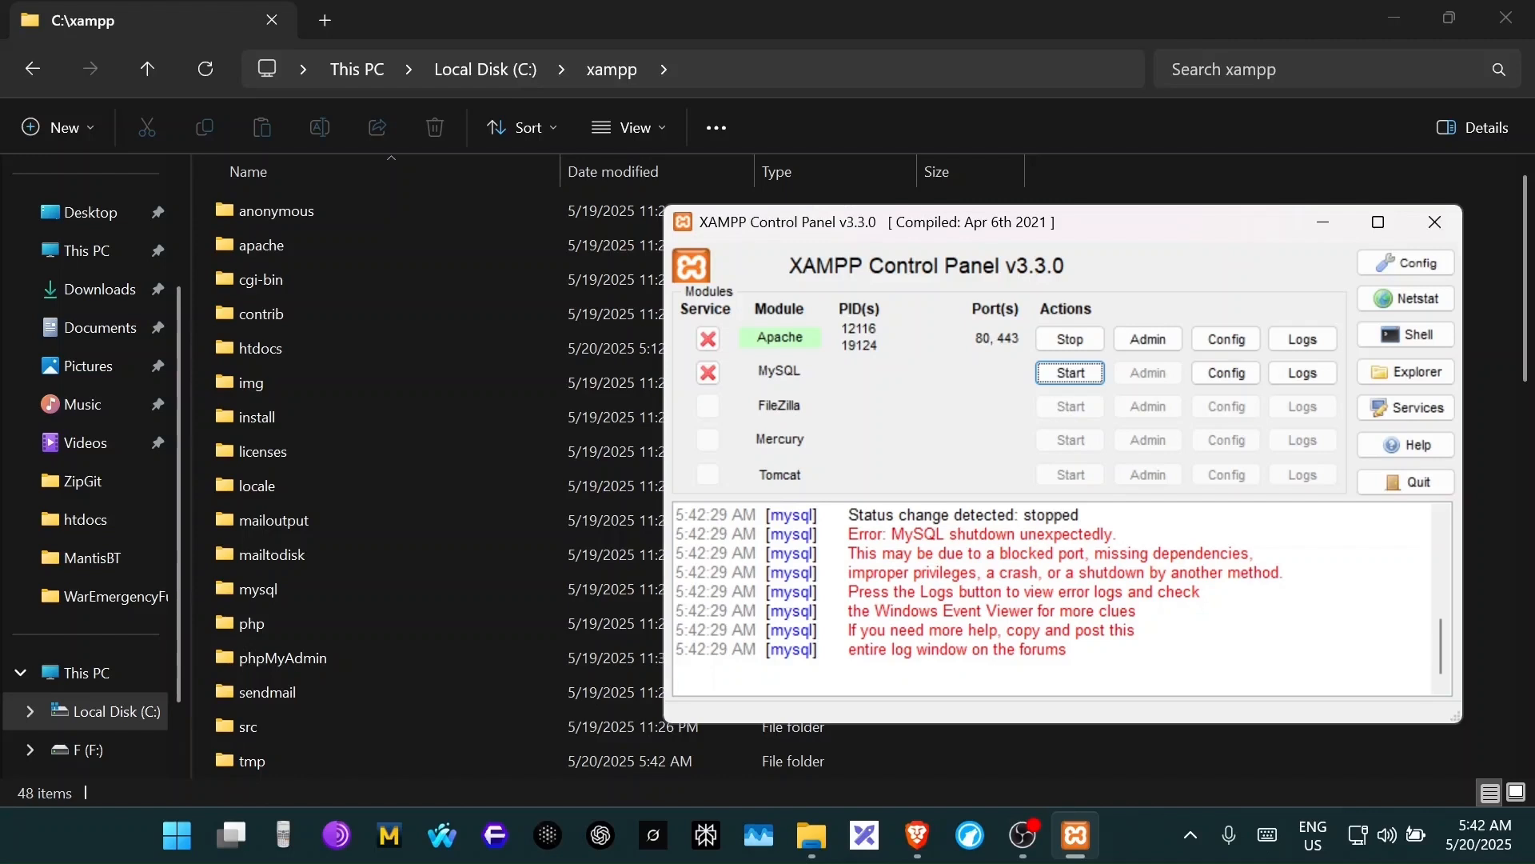
left_click(1236, 374)
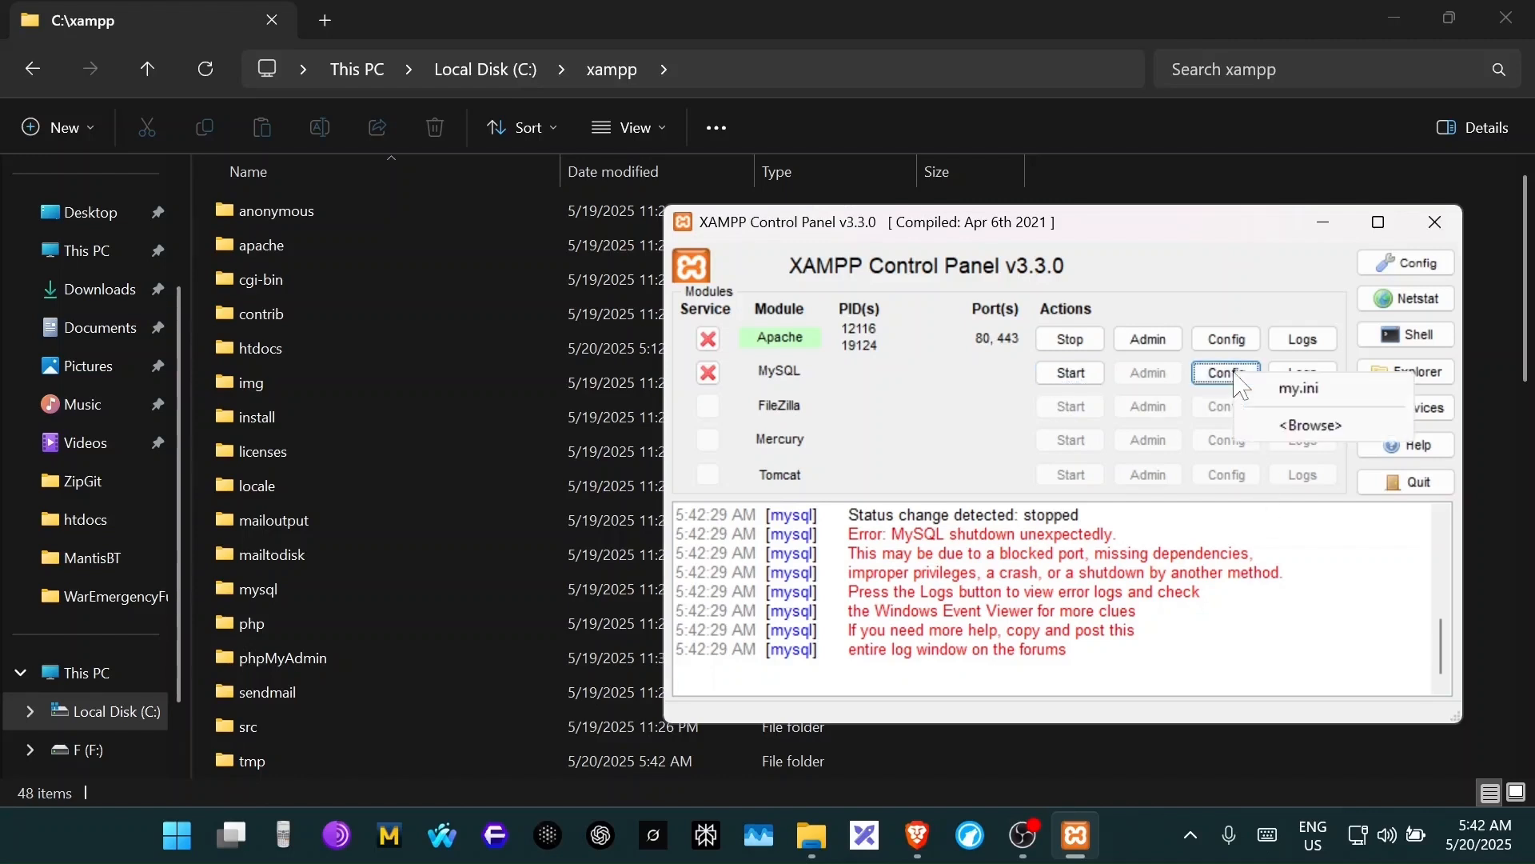
left_click(1277, 297)
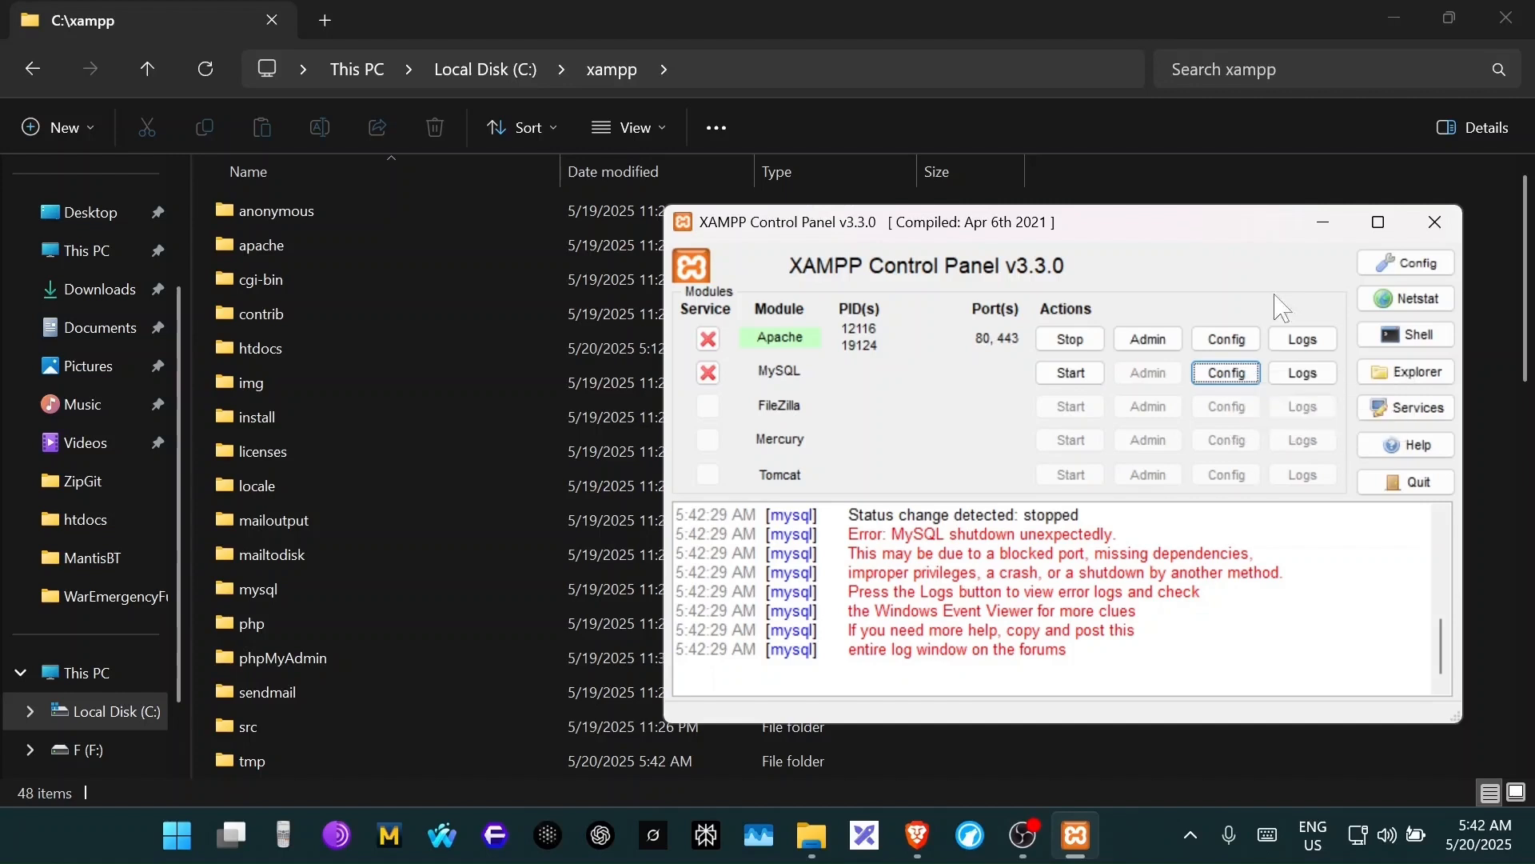
left_click(1076, 376)
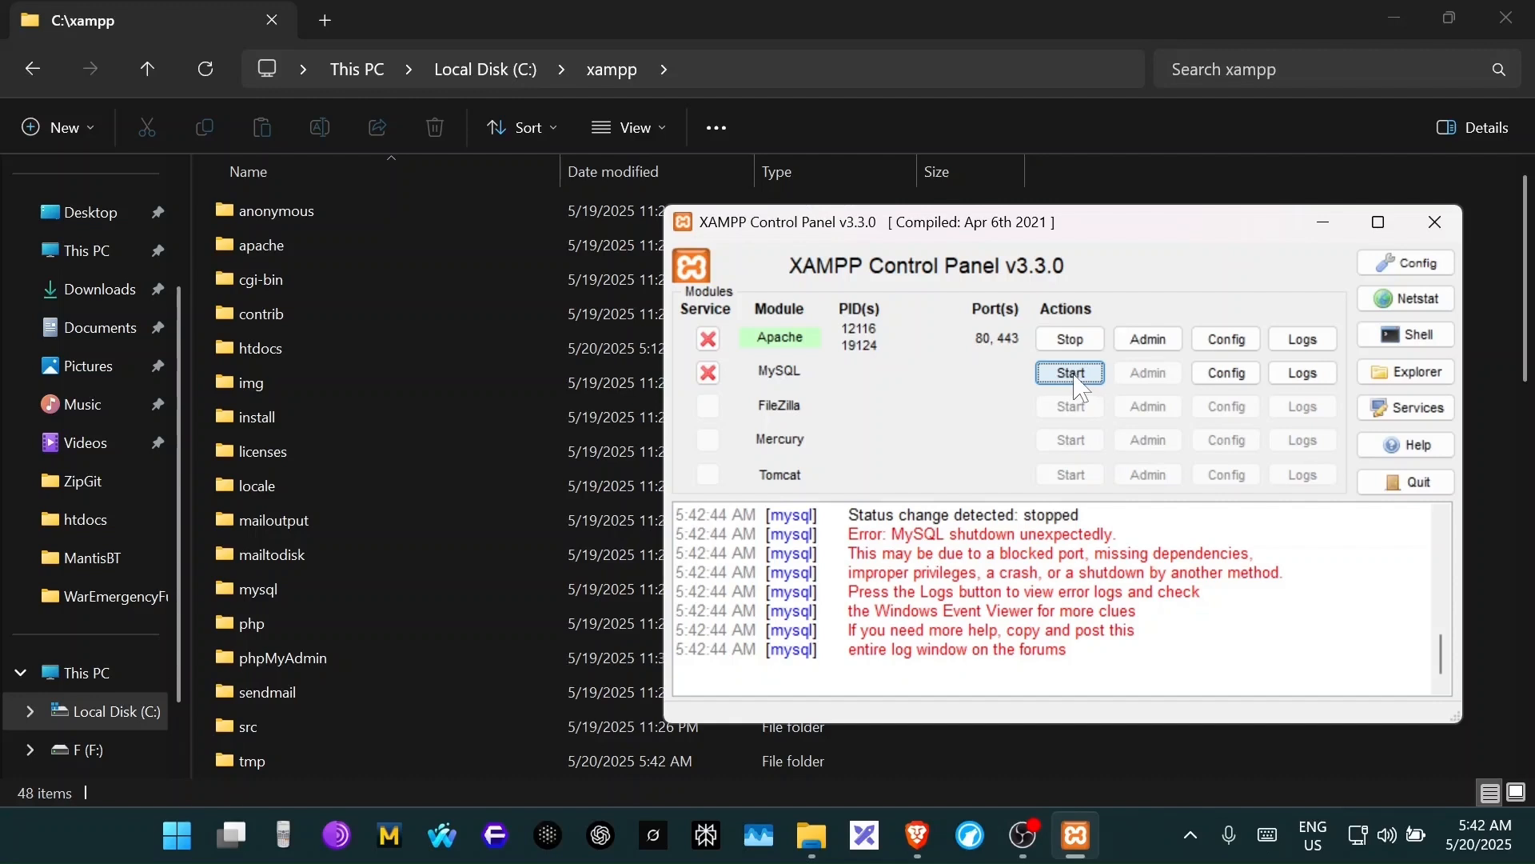
left_click_drag(1071, 650, 849, 533)
left_click(1072, 652)
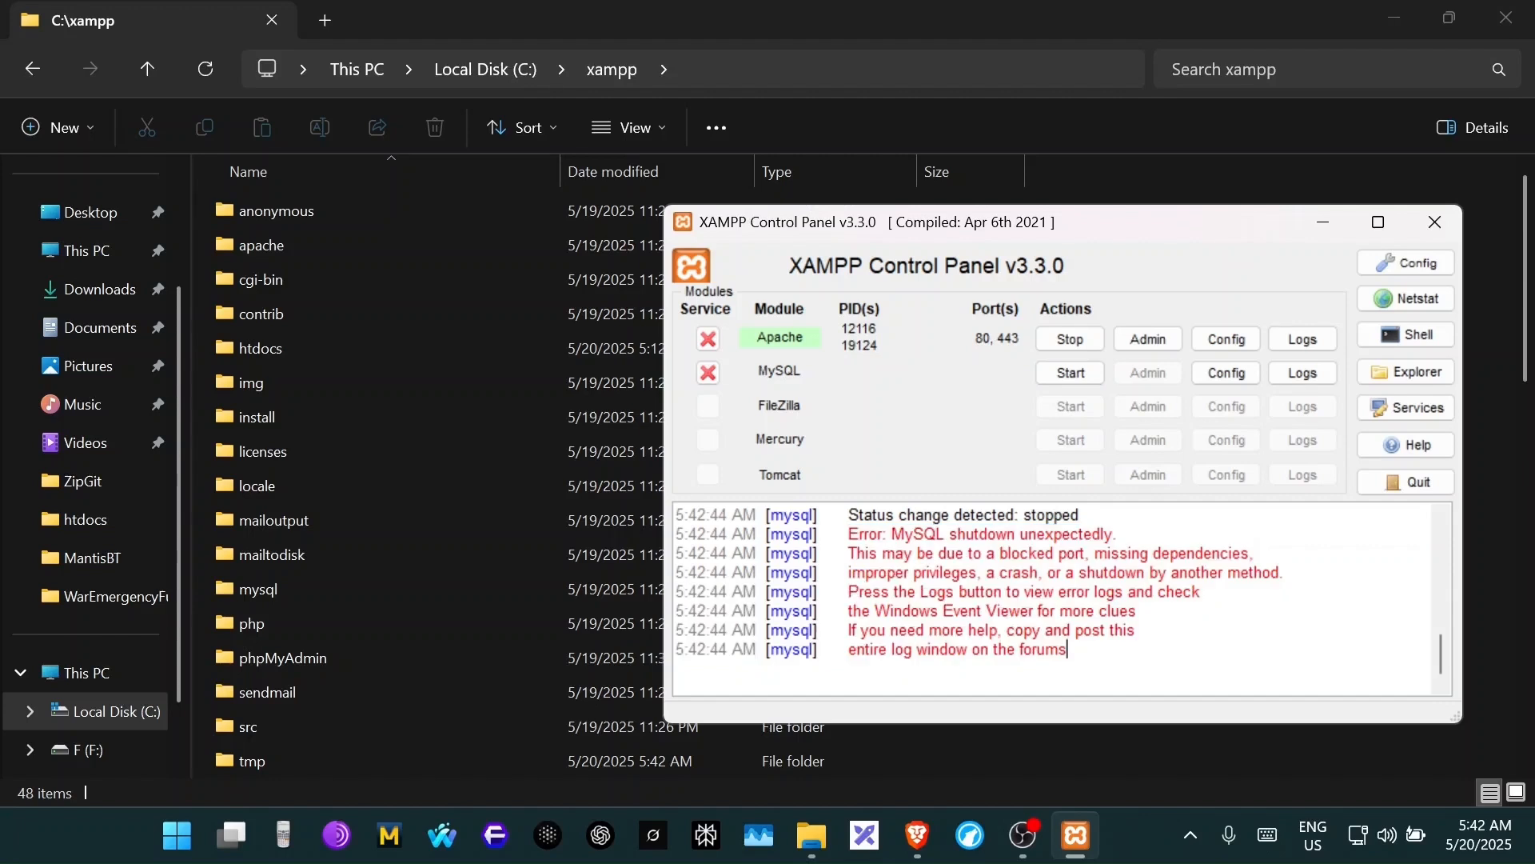
left_click(1412, 483)
- Search Task Manager for 'apache' and end the Apache HTTP Server task
left_click(1190, 834)
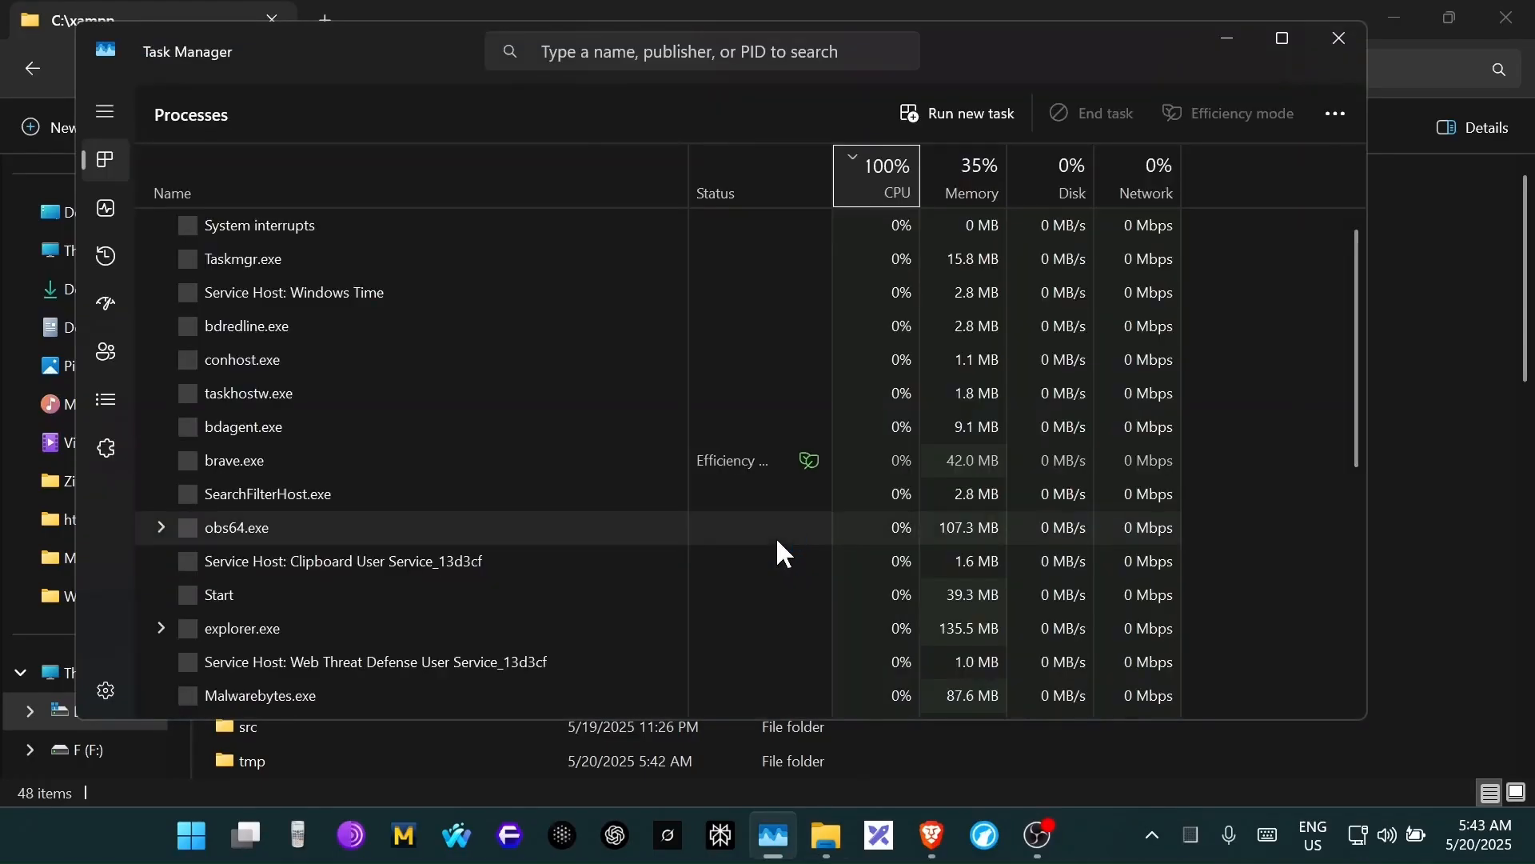
left_click(543, 52)
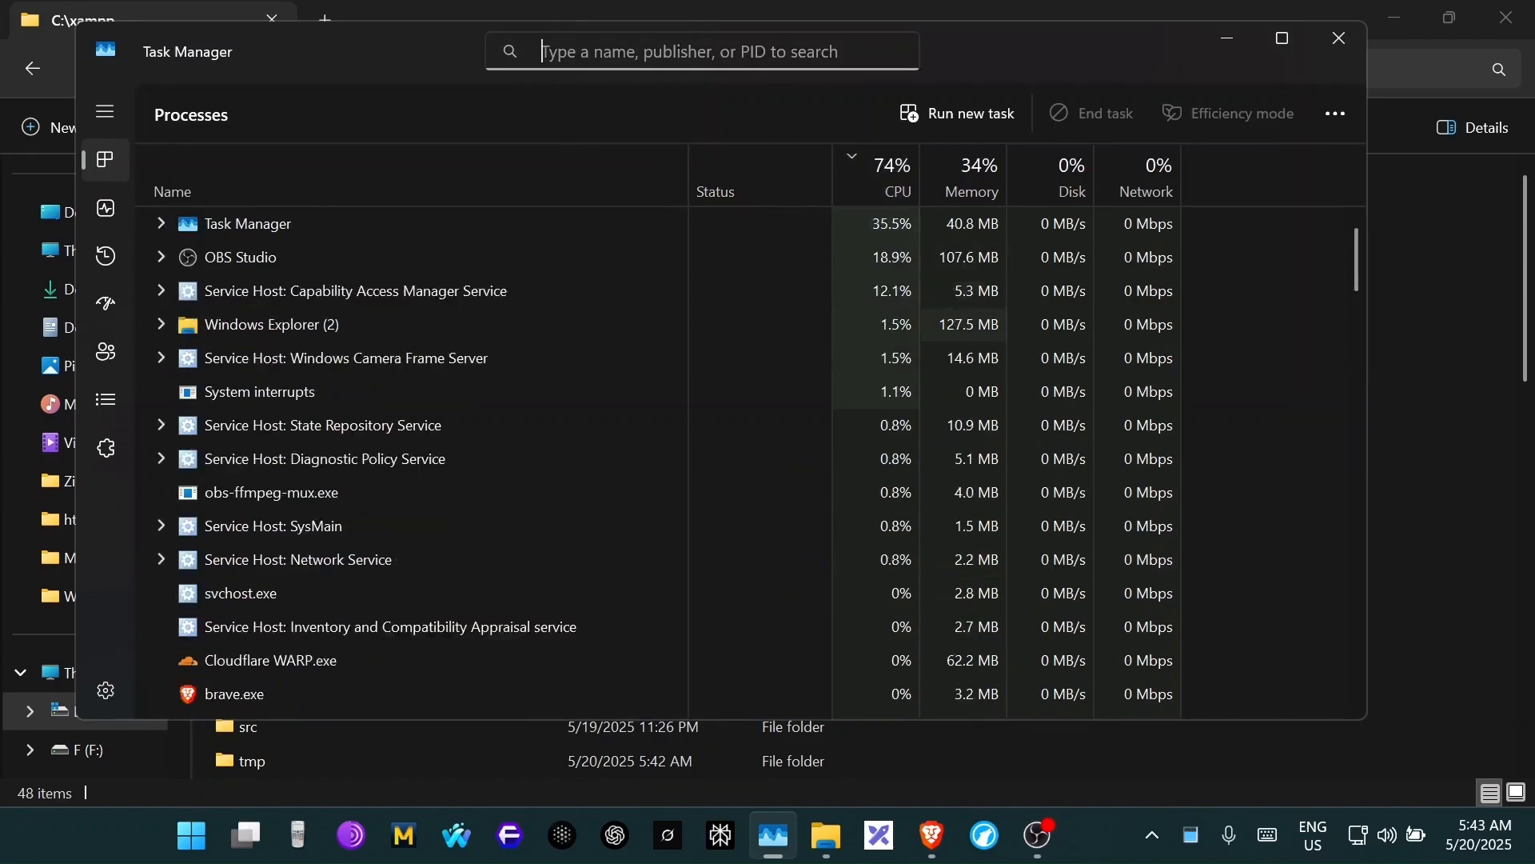
type("apache")
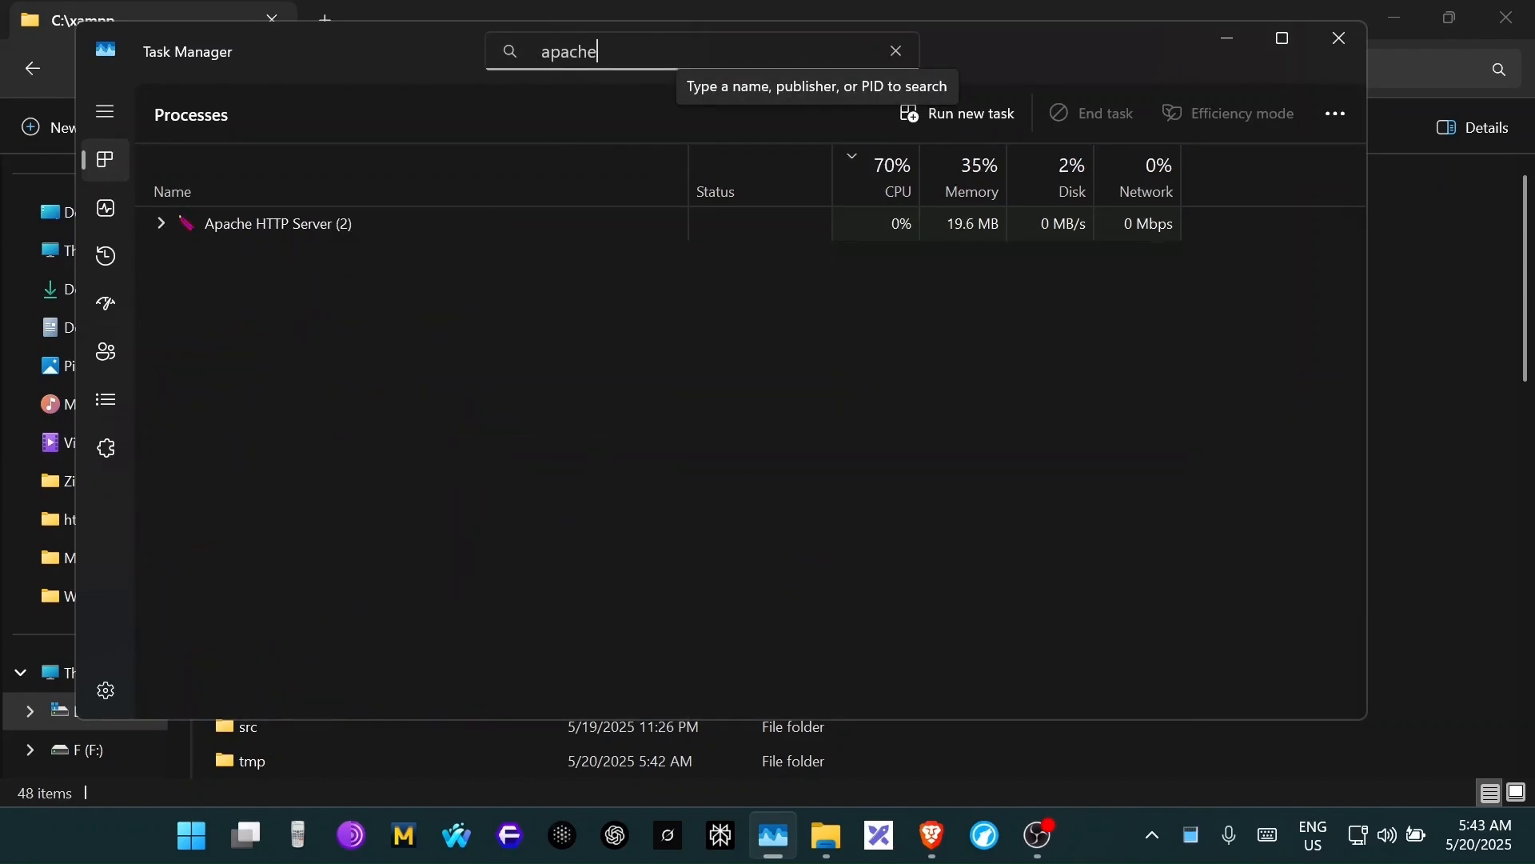
right_click(295, 221)
left_click(395, 287)
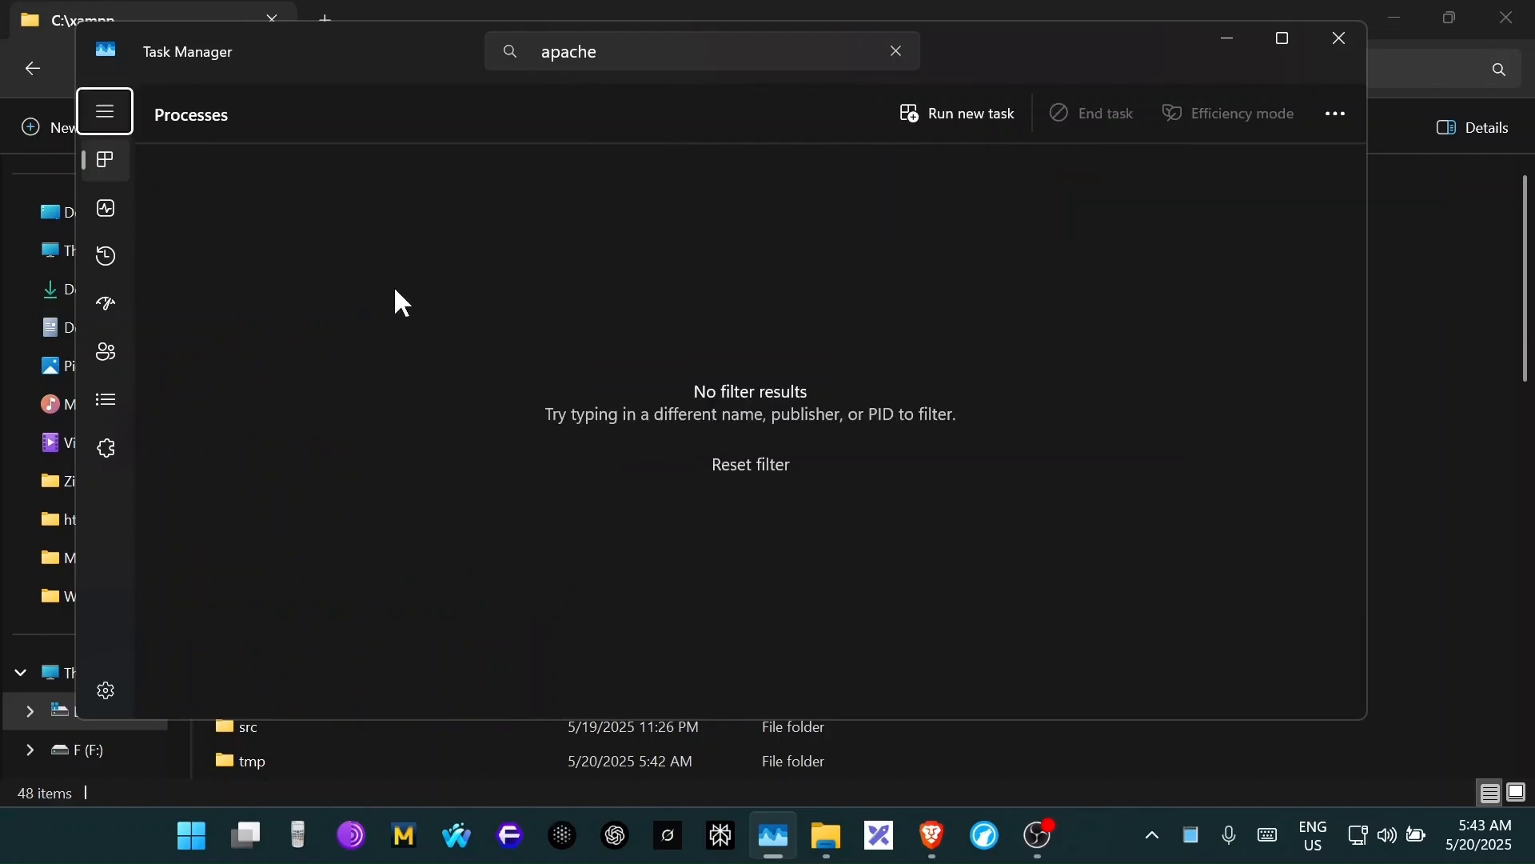
- Search for 'mysql' and 'MAMP' to confirm neither process is running
left_click(665, 50)
key("ctrl+a")
key("BackSpace")
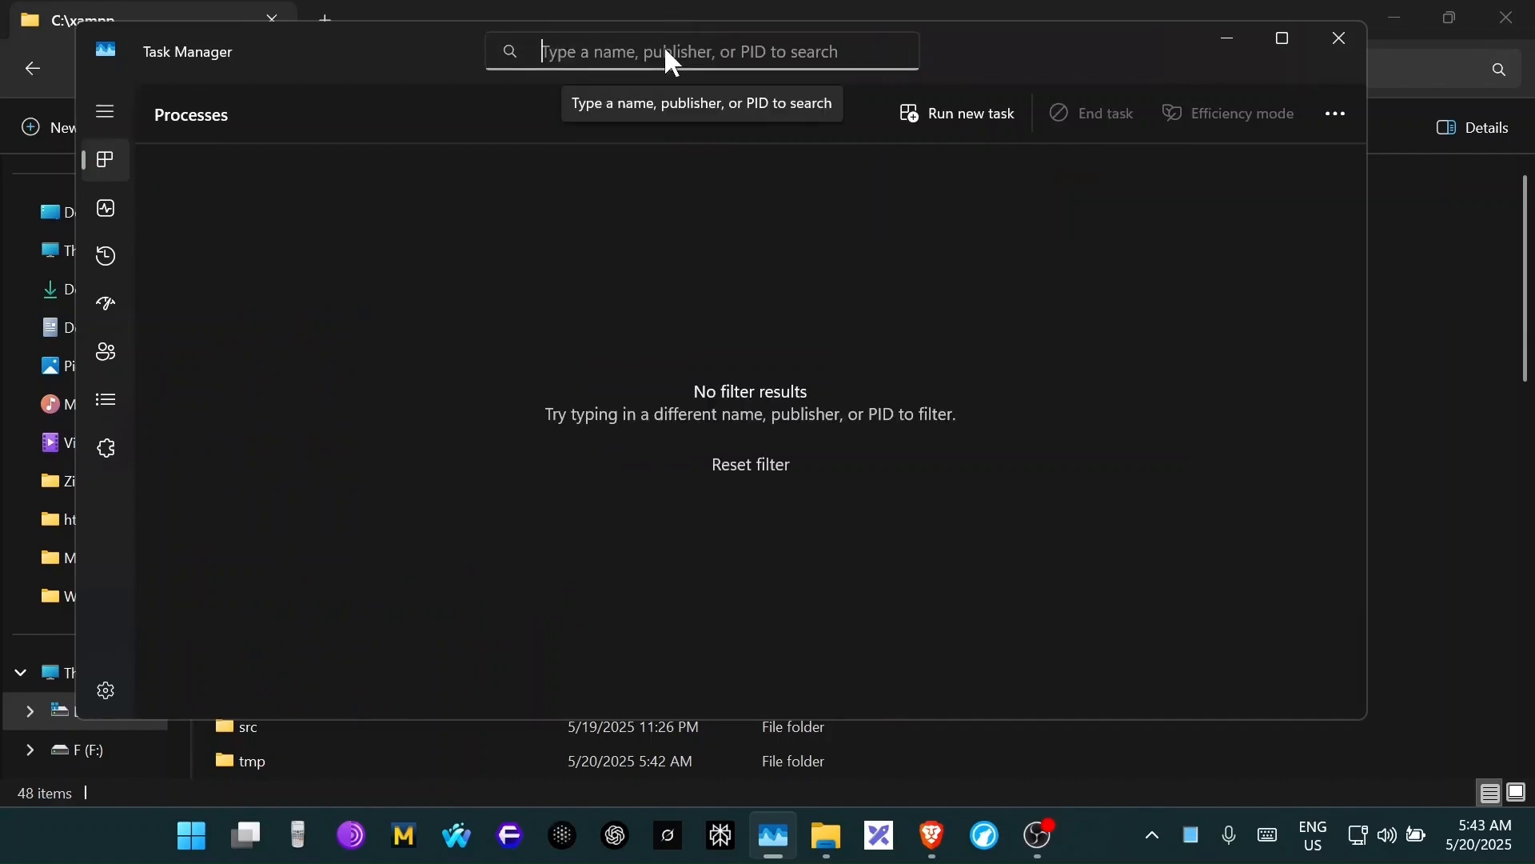
type("mys")
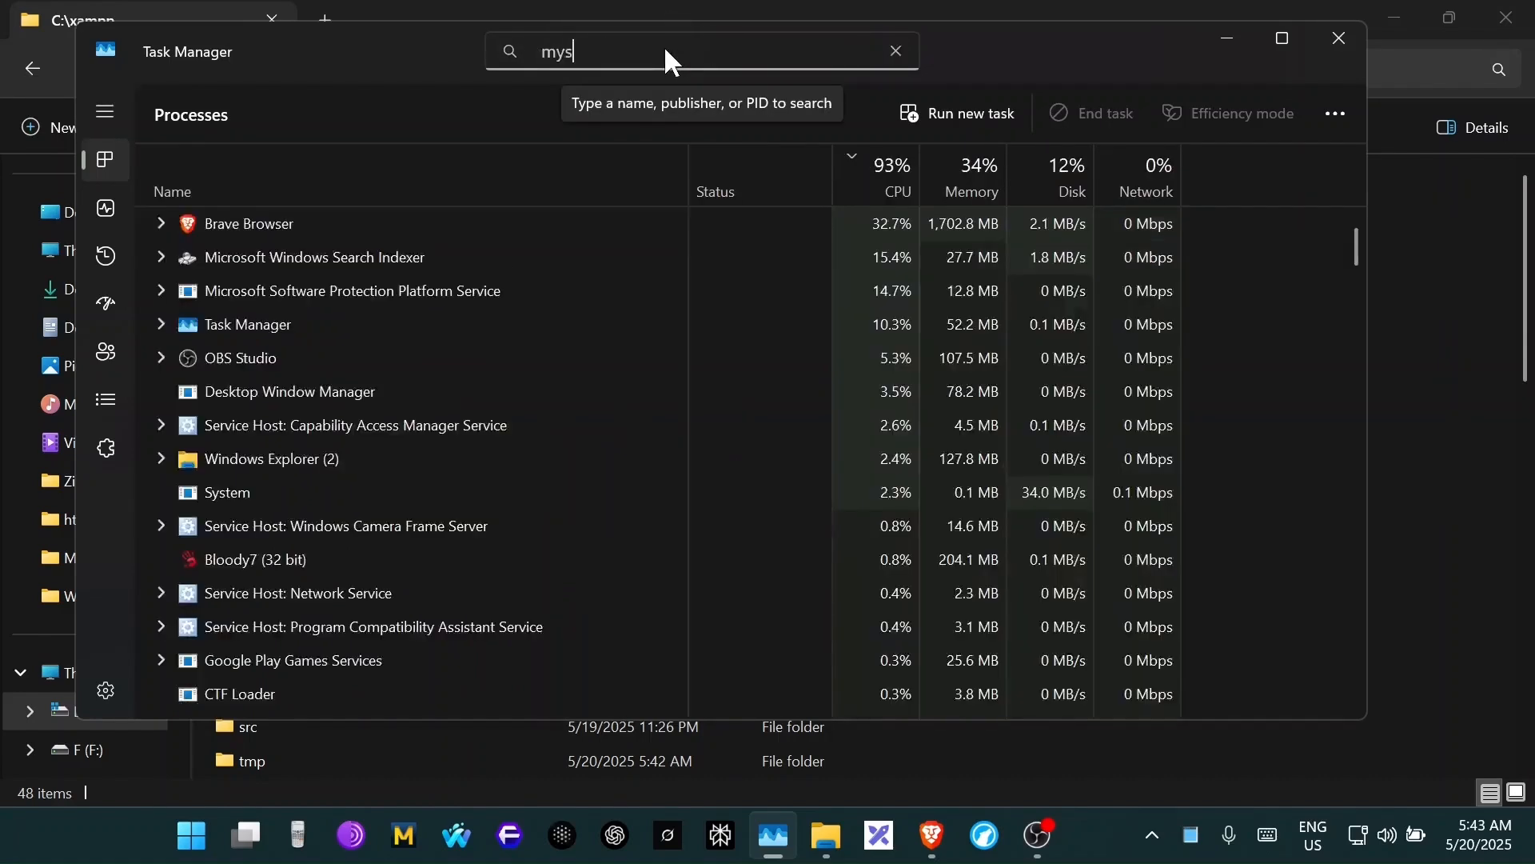
type("ql")
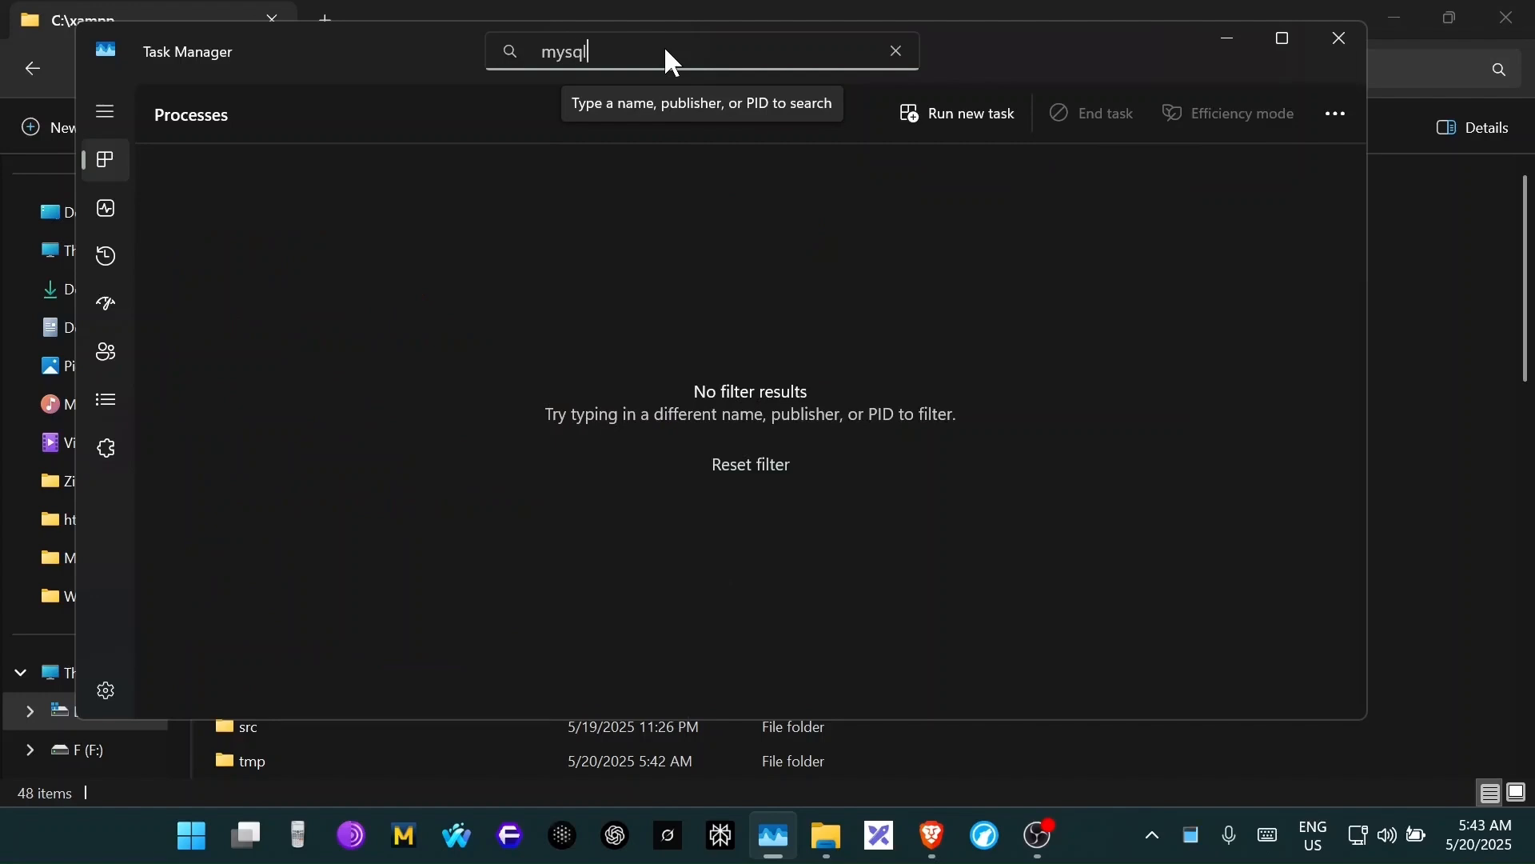
key("BackSpace")
key("BackSpace")
key("BackSpace")
key("BackSpace")
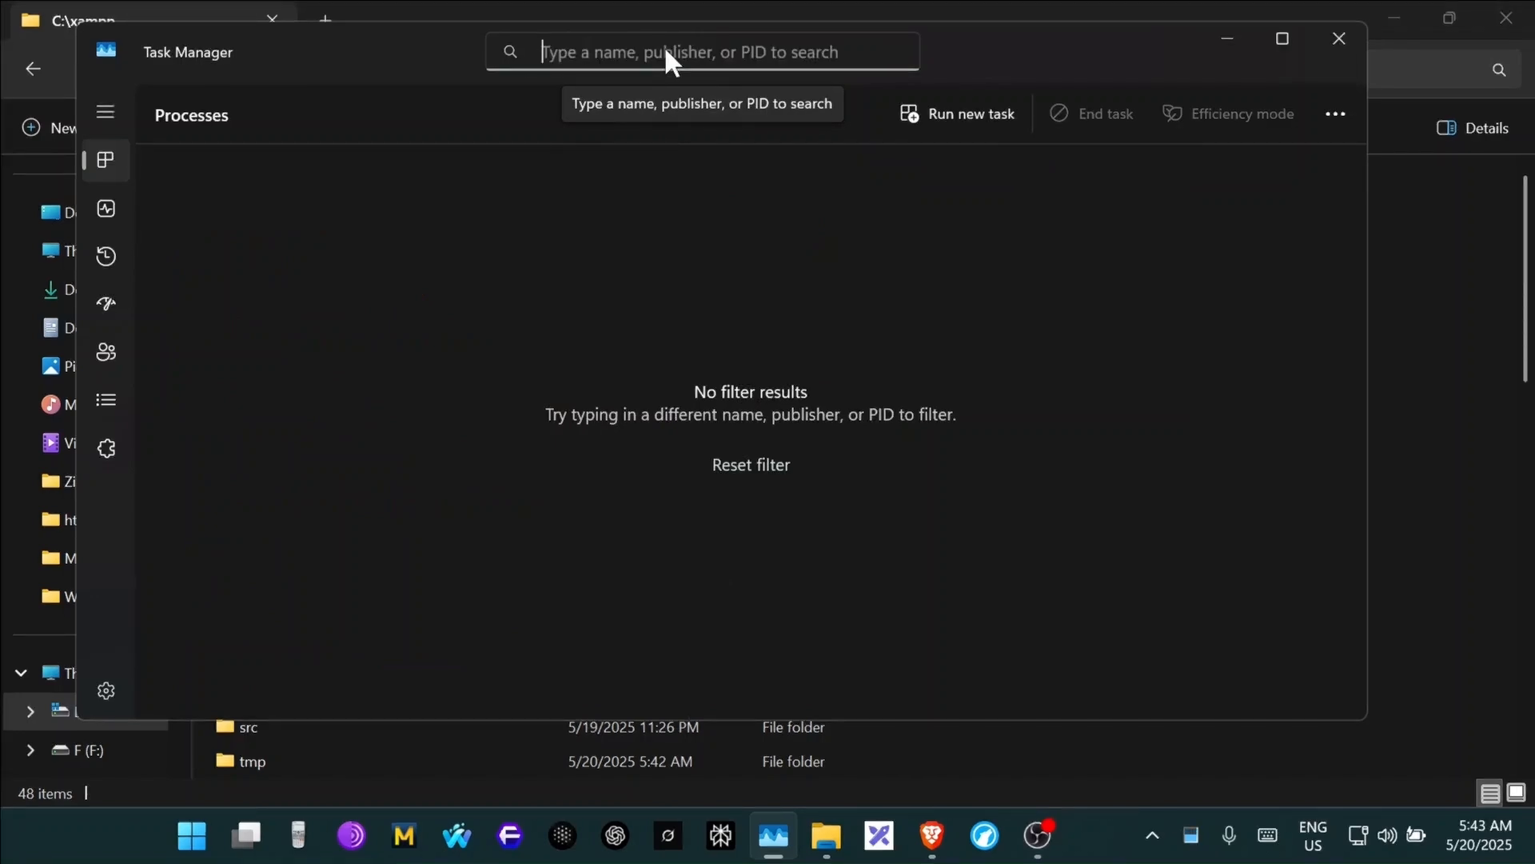
type("MAMP")
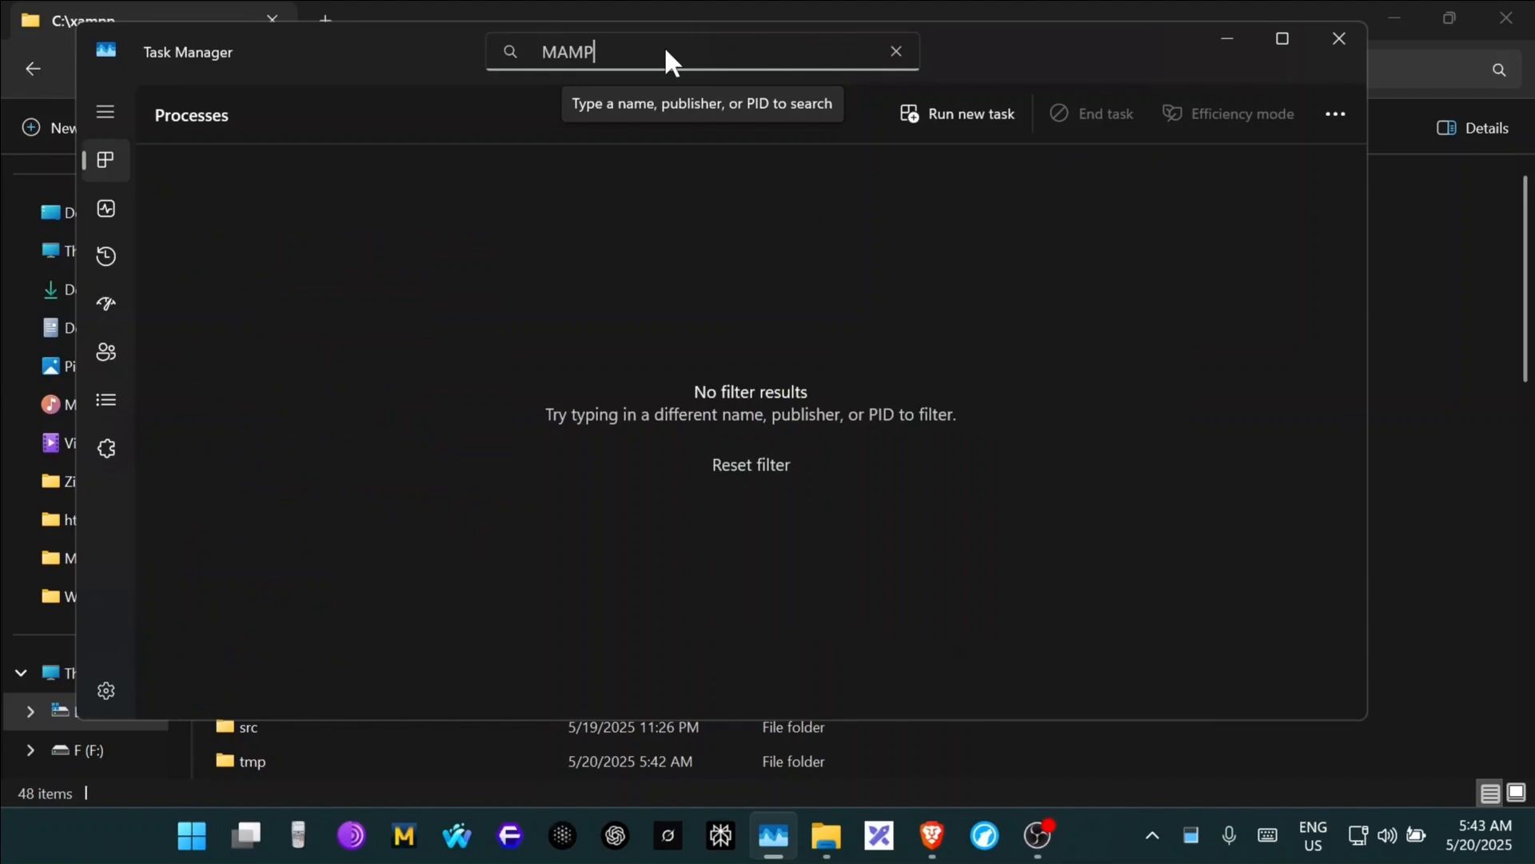
- Close Task Manager and open Add or remove programs via Windows search
left_click(1327, 36)
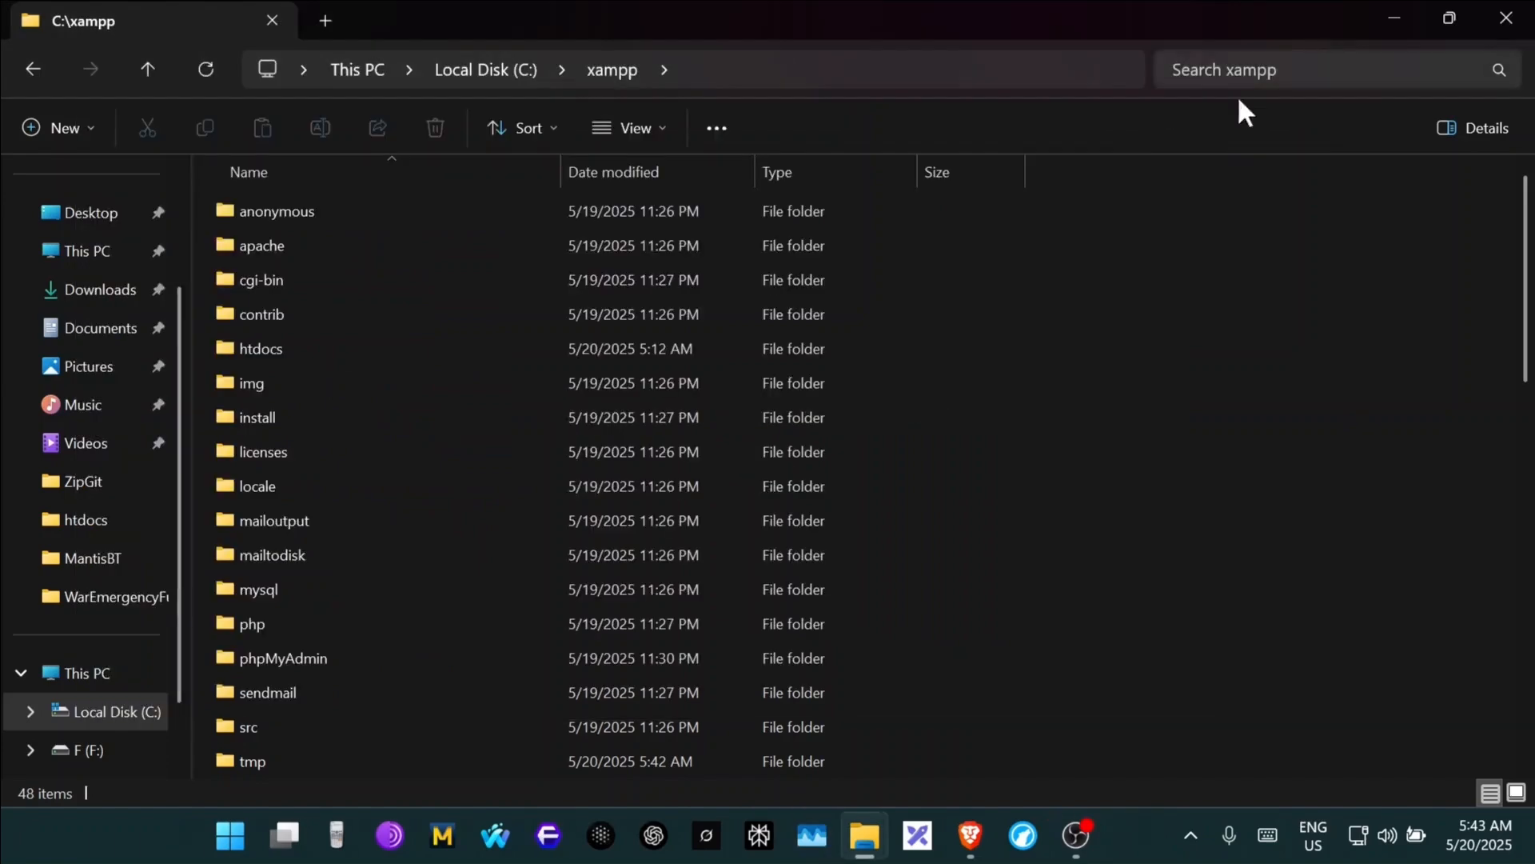
left_click(246, 839)
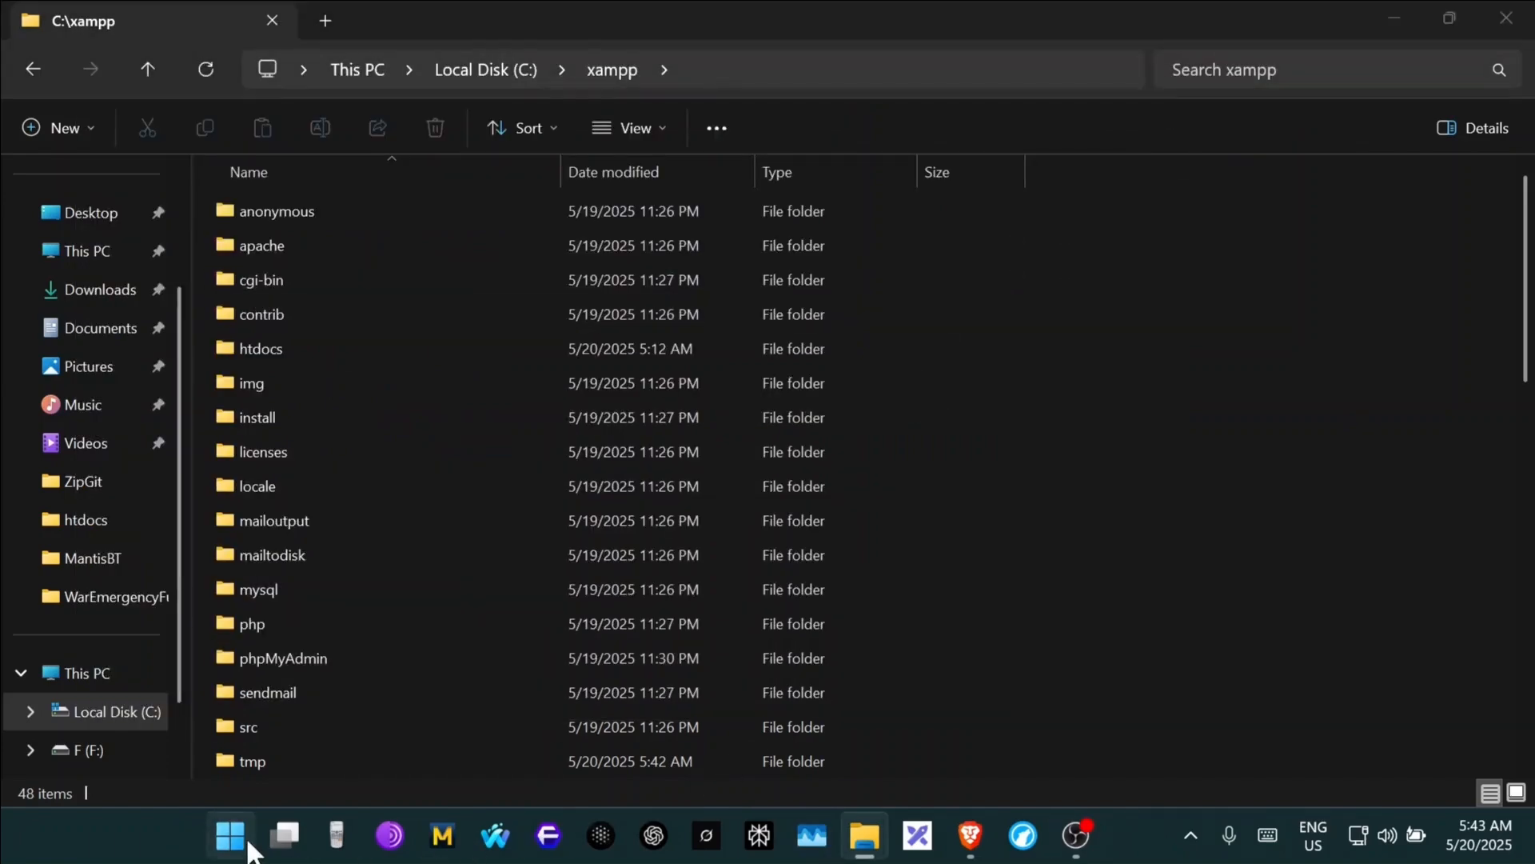
type("add")
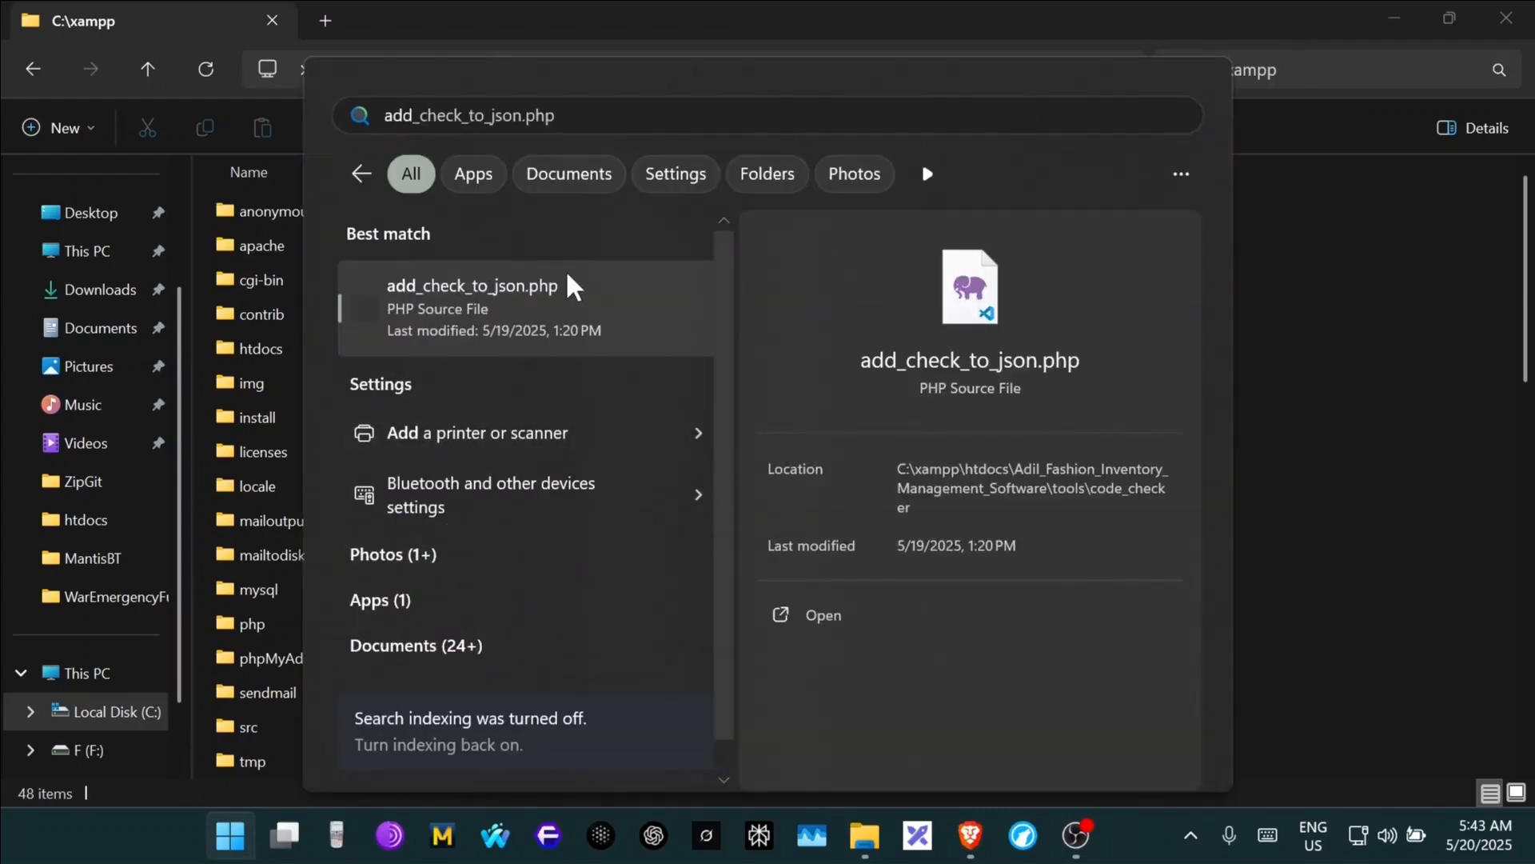
type(" or re")
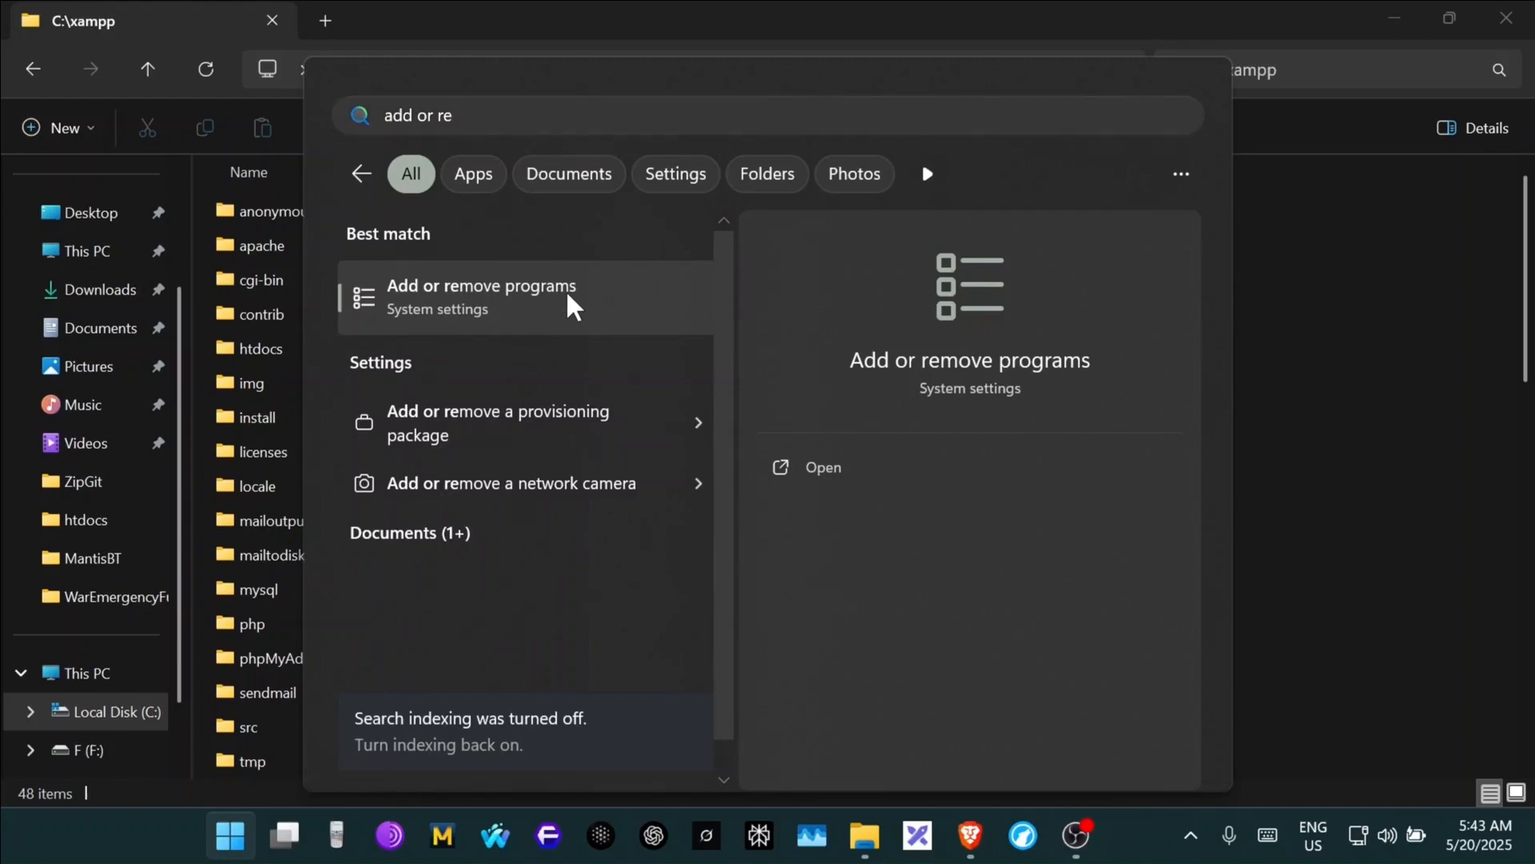
left_click(567, 295)
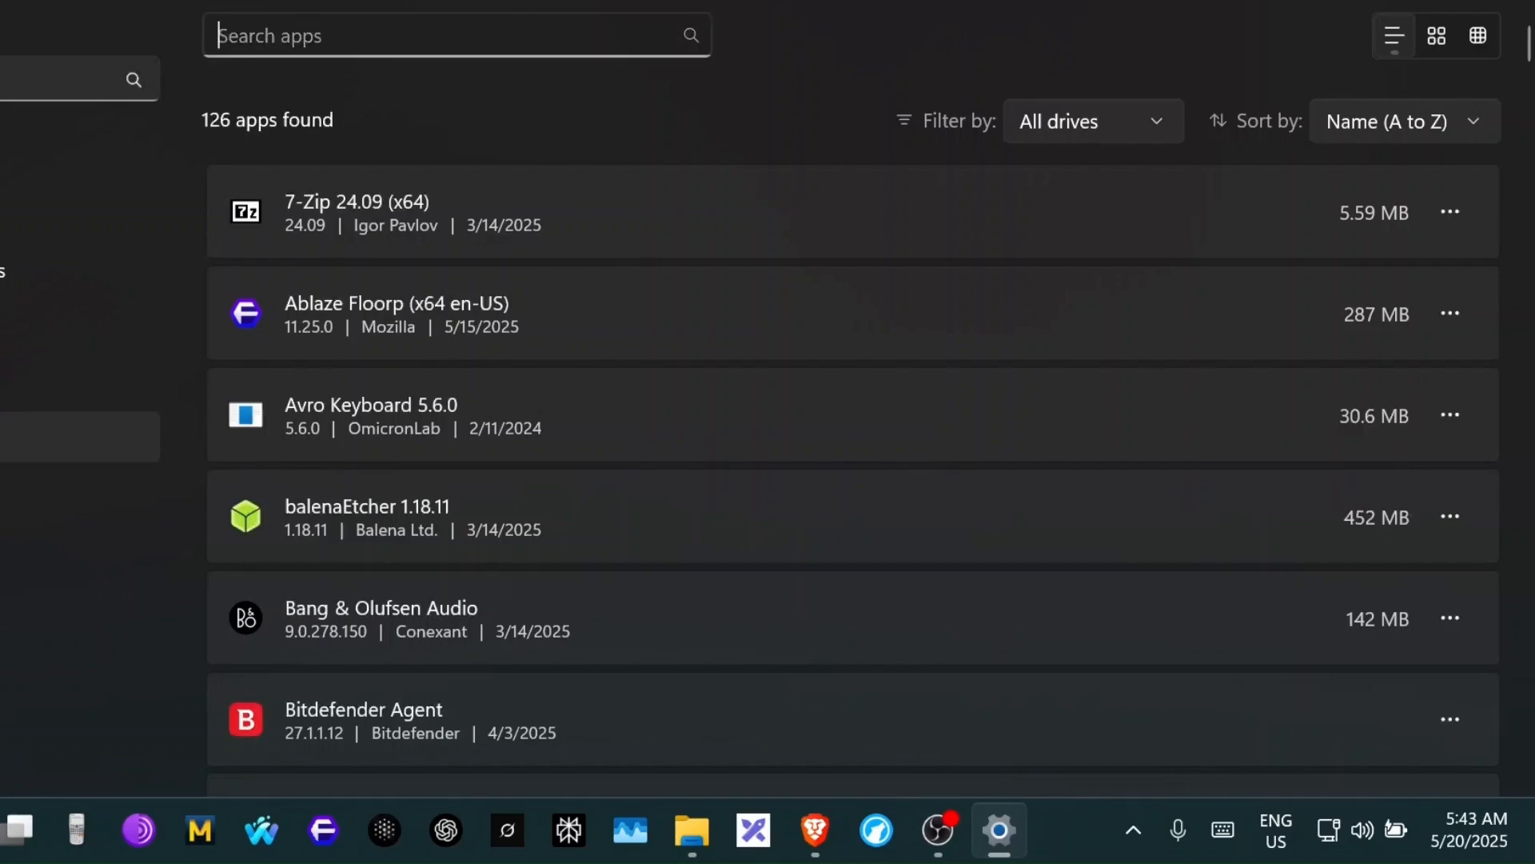
- Filter installed apps by 'xam' and uninstall XAMPP 8.2.12-0, confirming the prompt
type("xa")
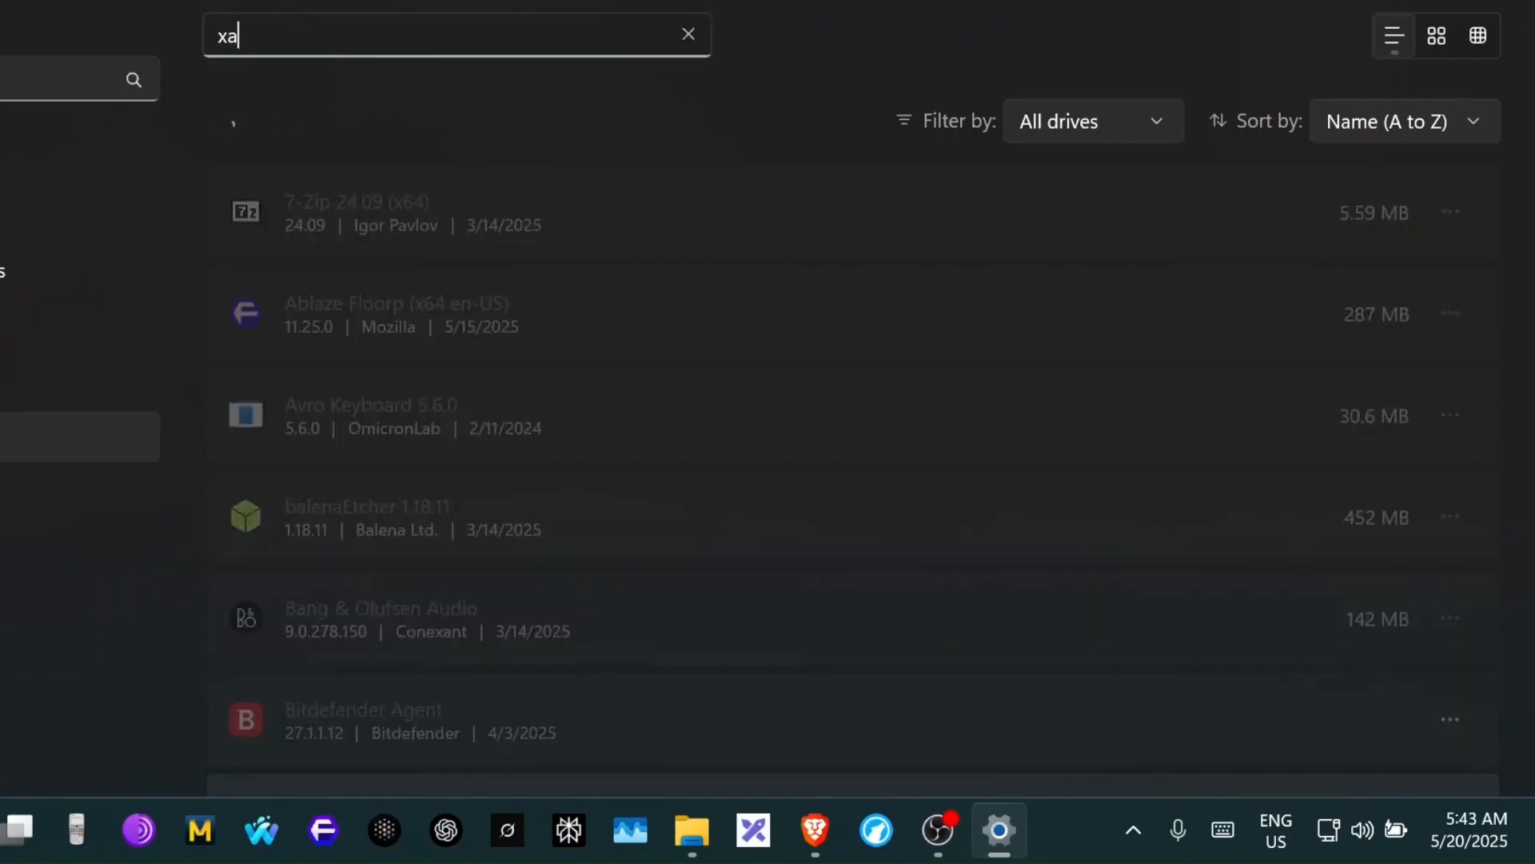
type("m")
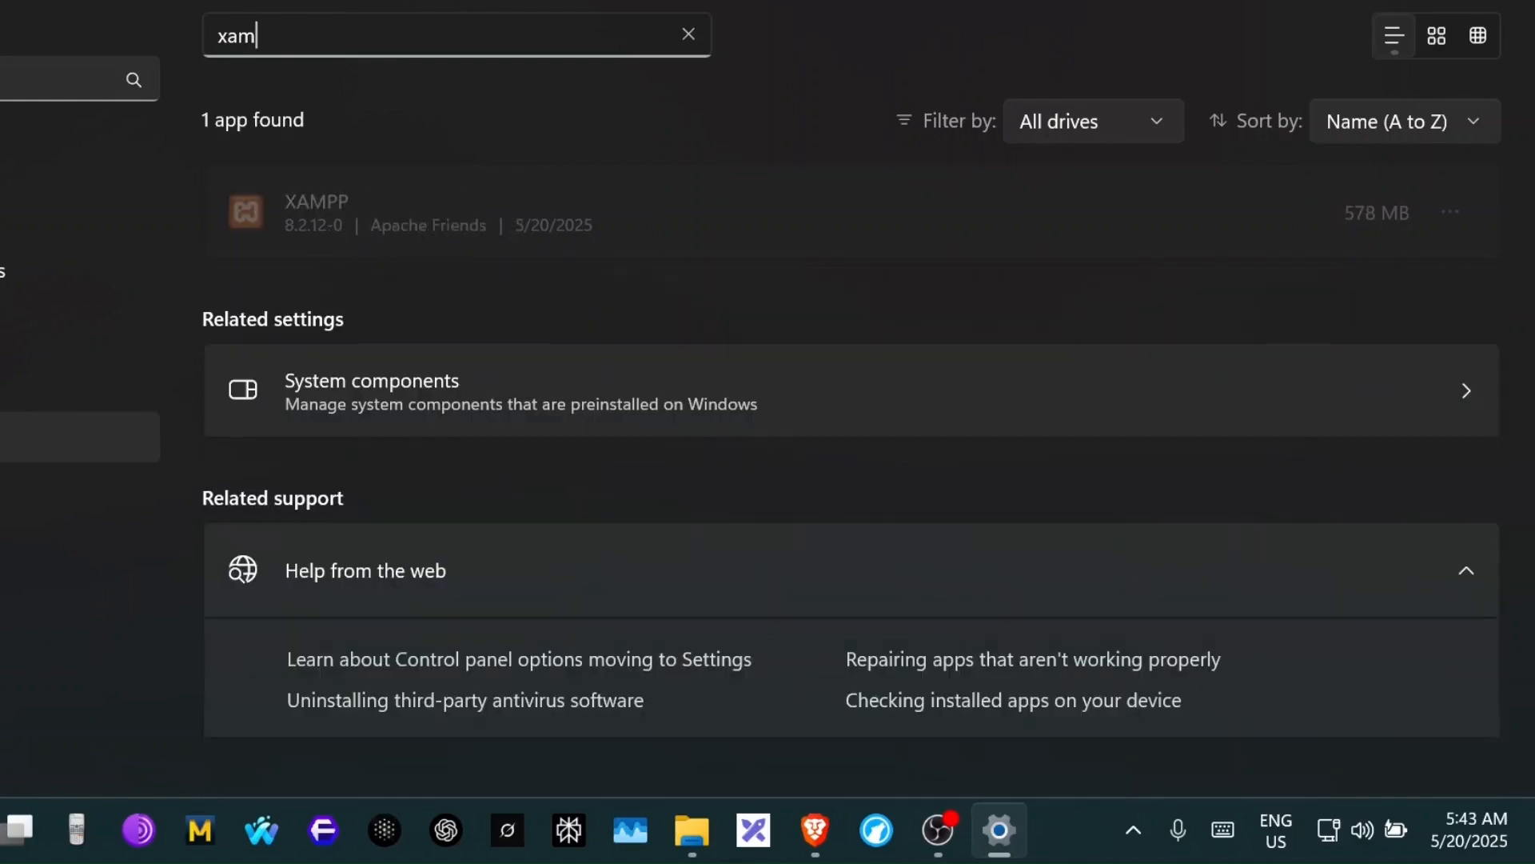
left_click(1450, 211)
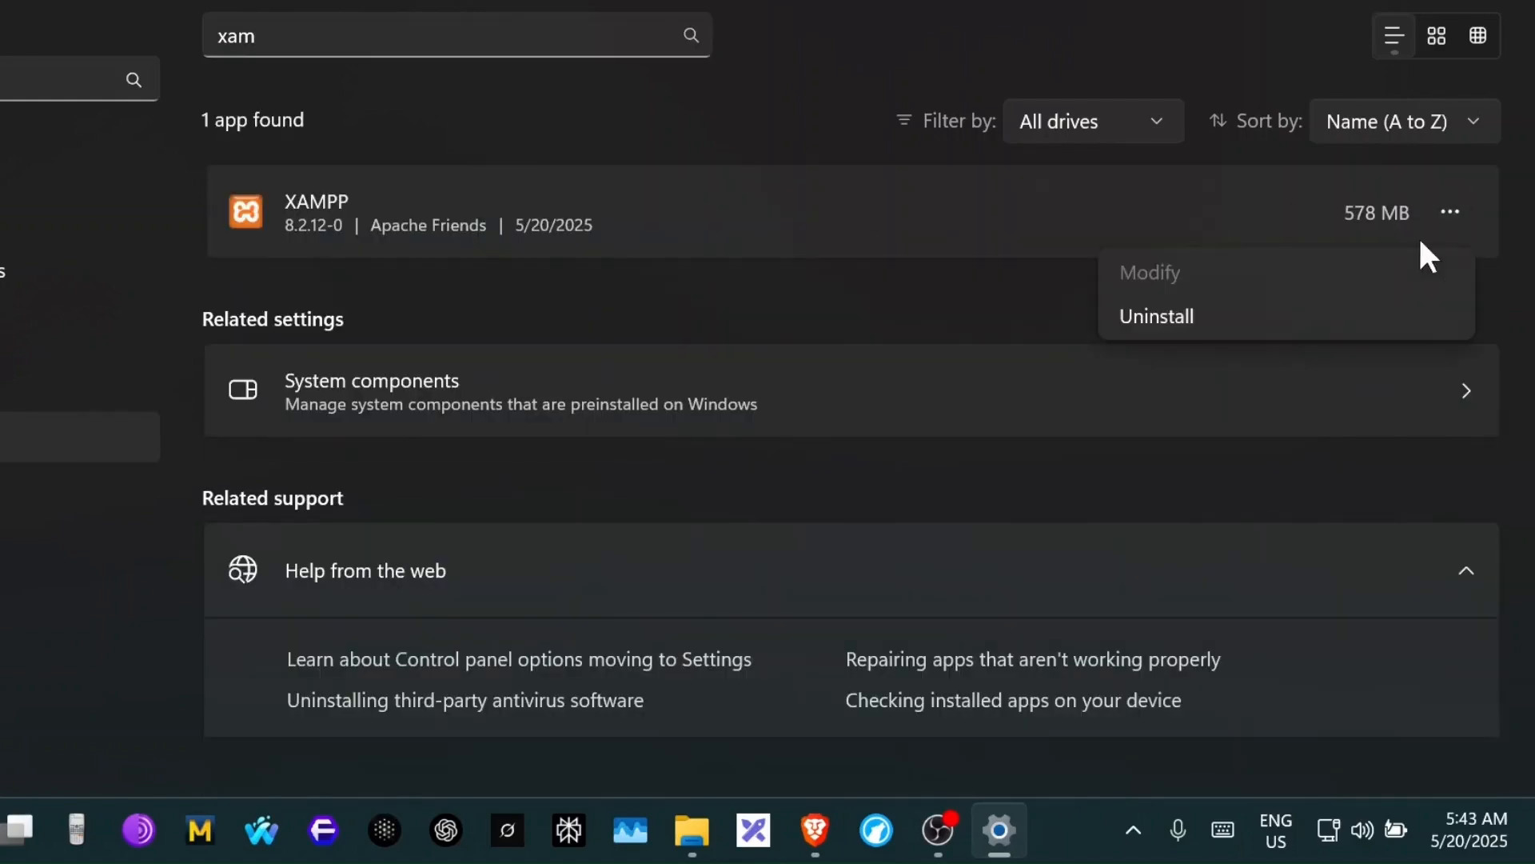
left_click(1309, 319)
left_click(1363, 361)
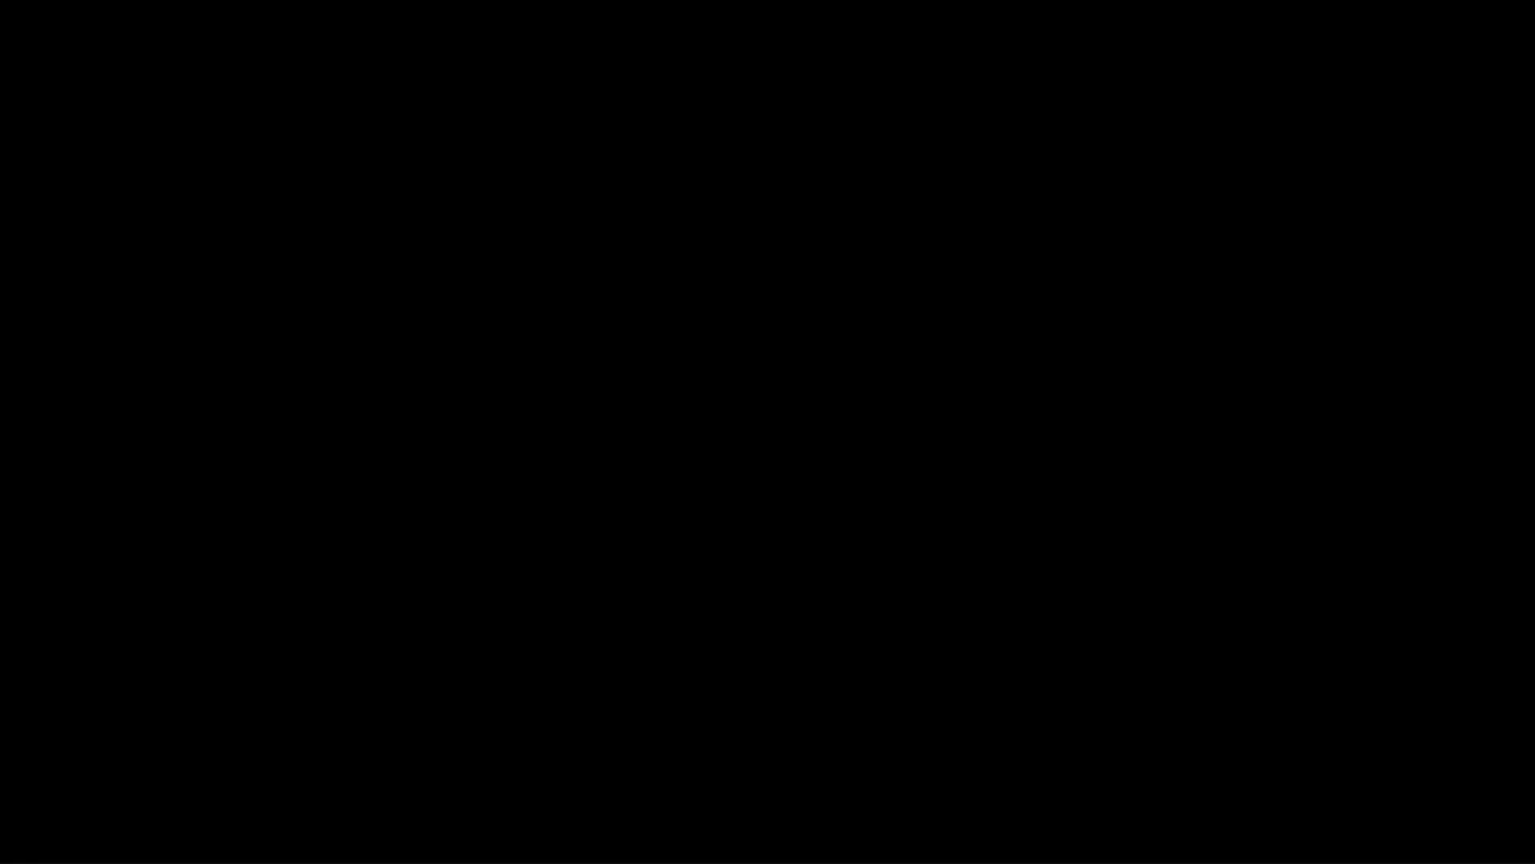
- Authorize the XAMPP Uninstaller, confirm removing XAMPP and all its modules, and answer the htdocs prompt
left_click(595, 593)
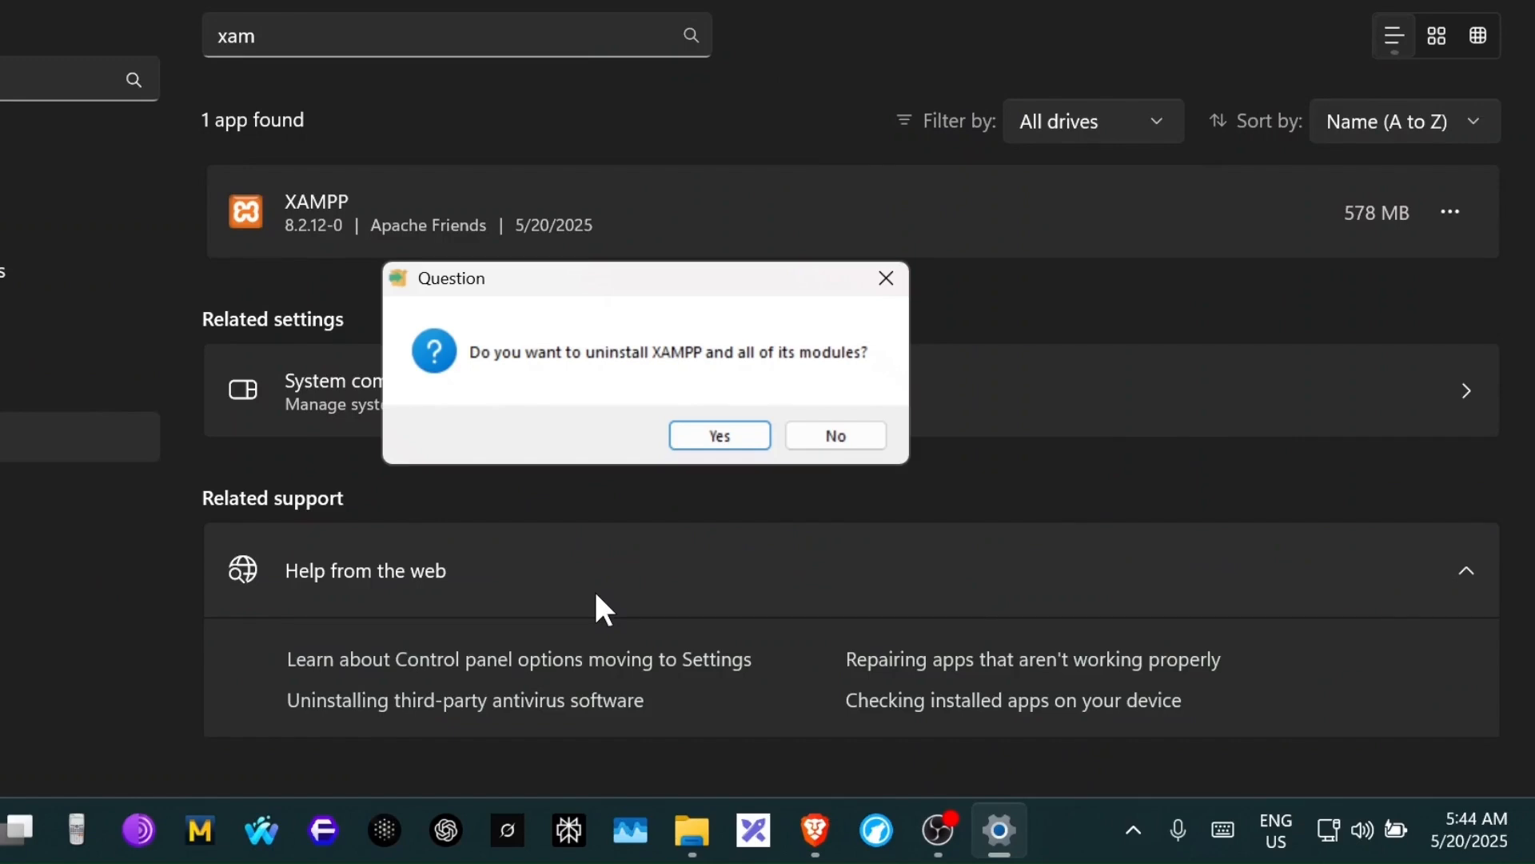
left_click(761, 439)
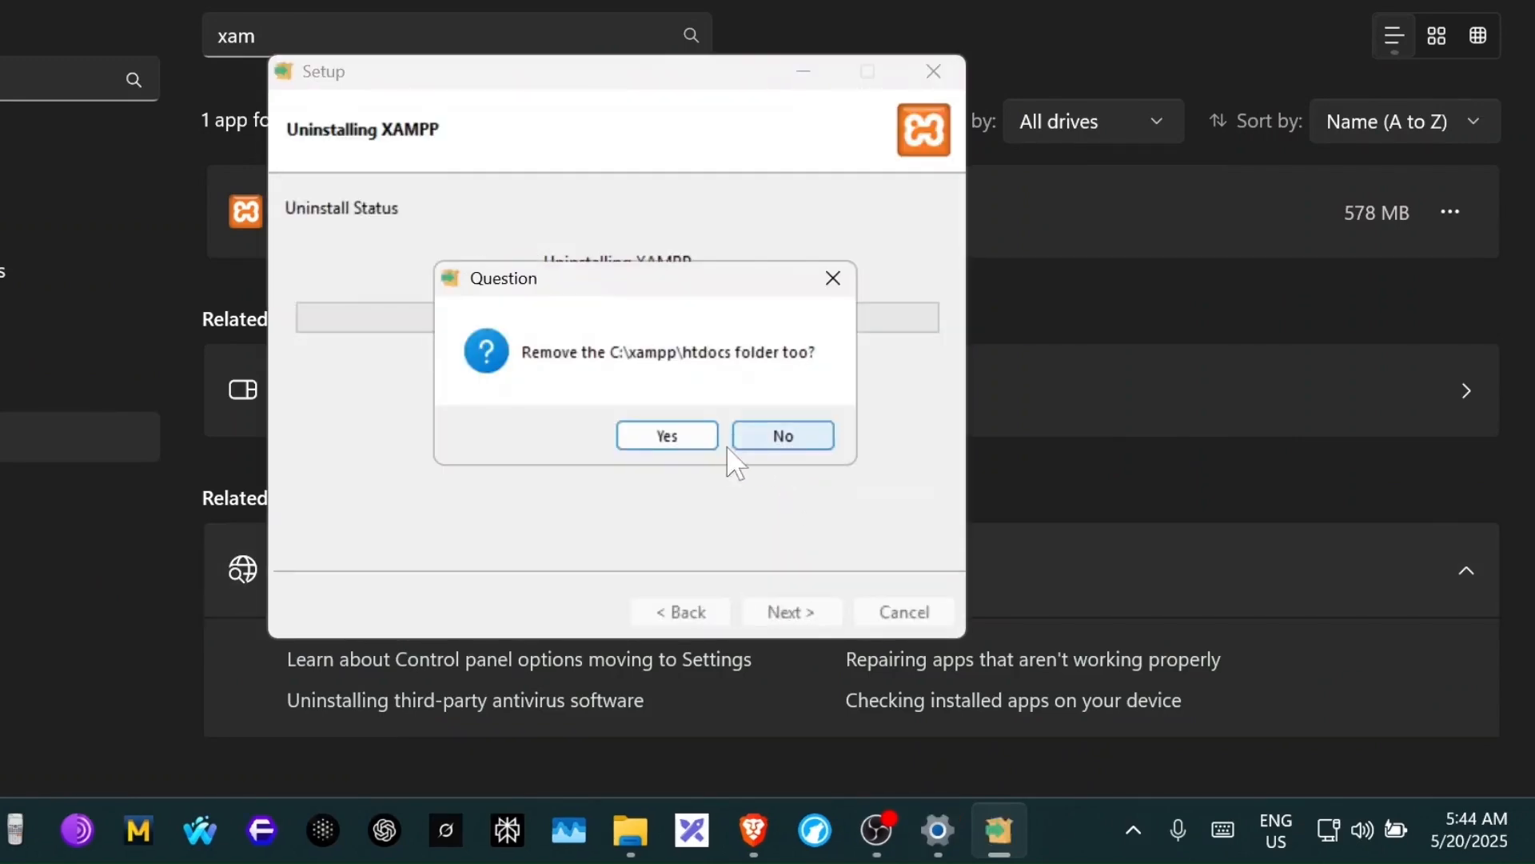
left_click(686, 434)
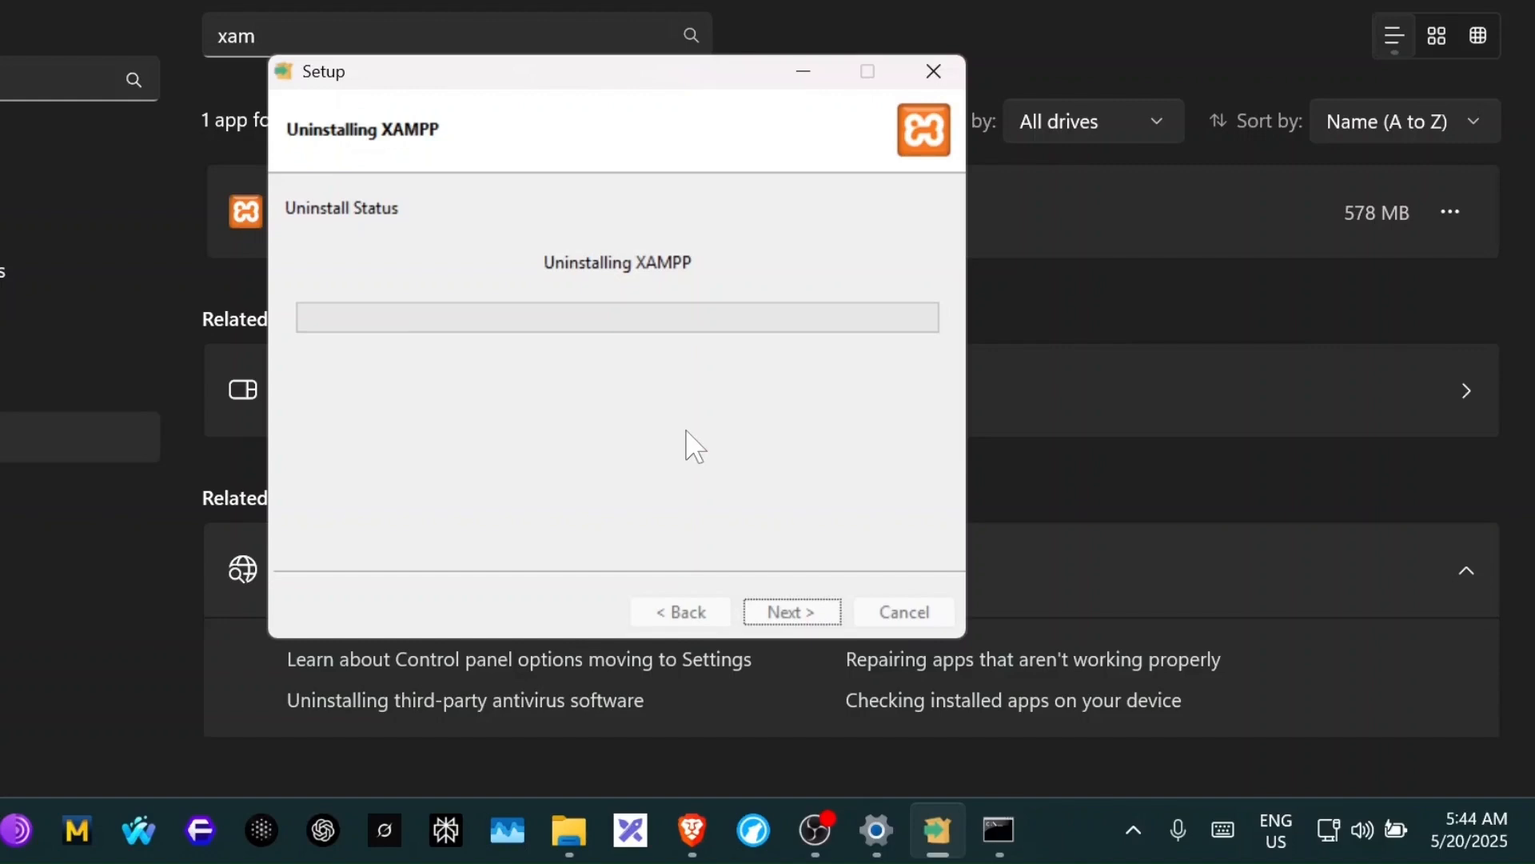
- Close the stray error-output terminal and acknowledge the 'Uninstallation completed' message
left_click(982, 810)
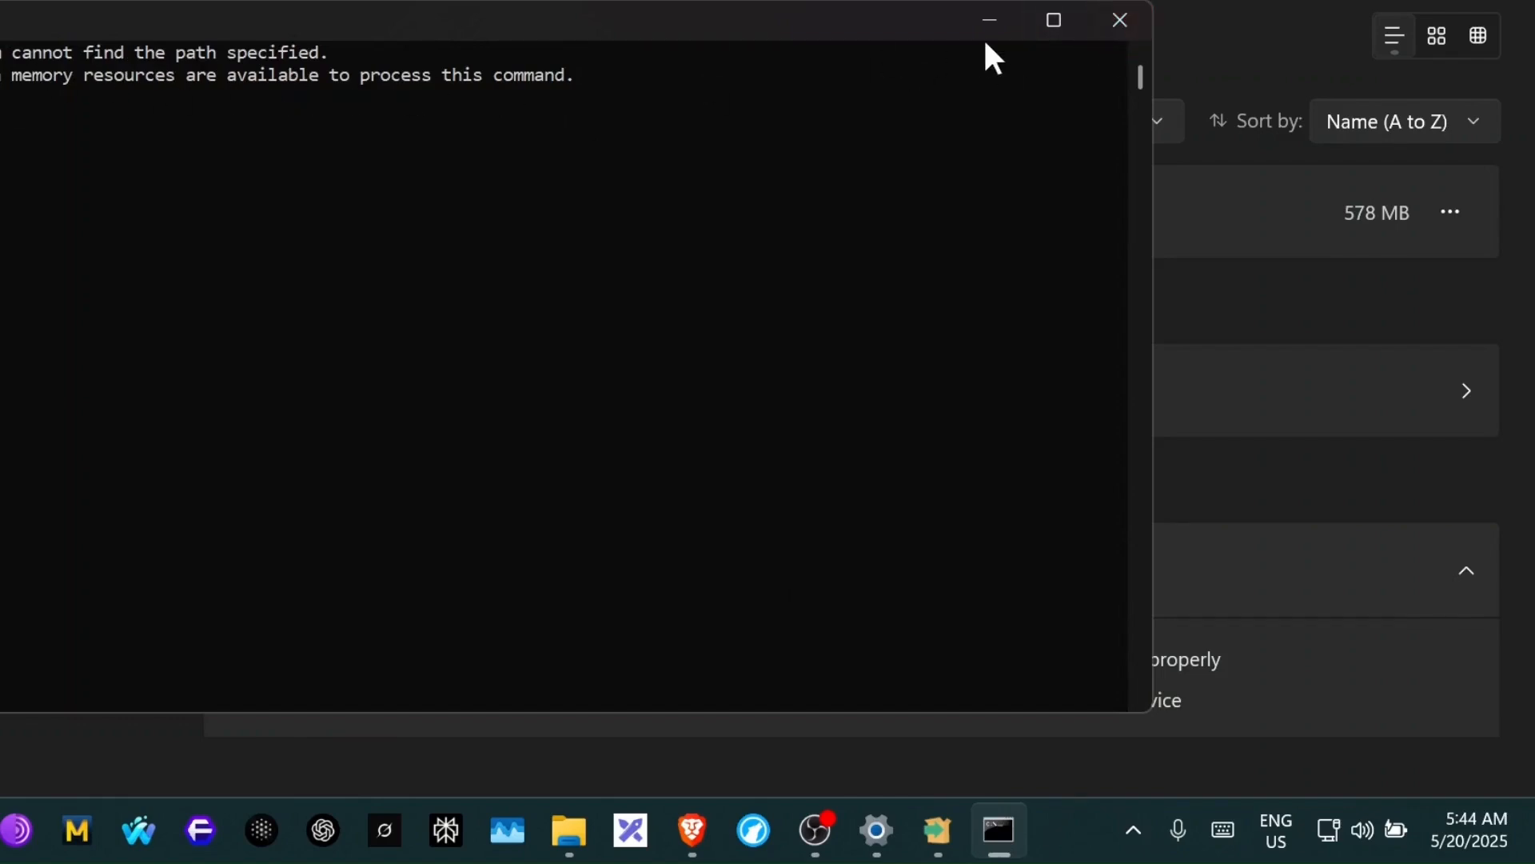
left_click(1116, 22)
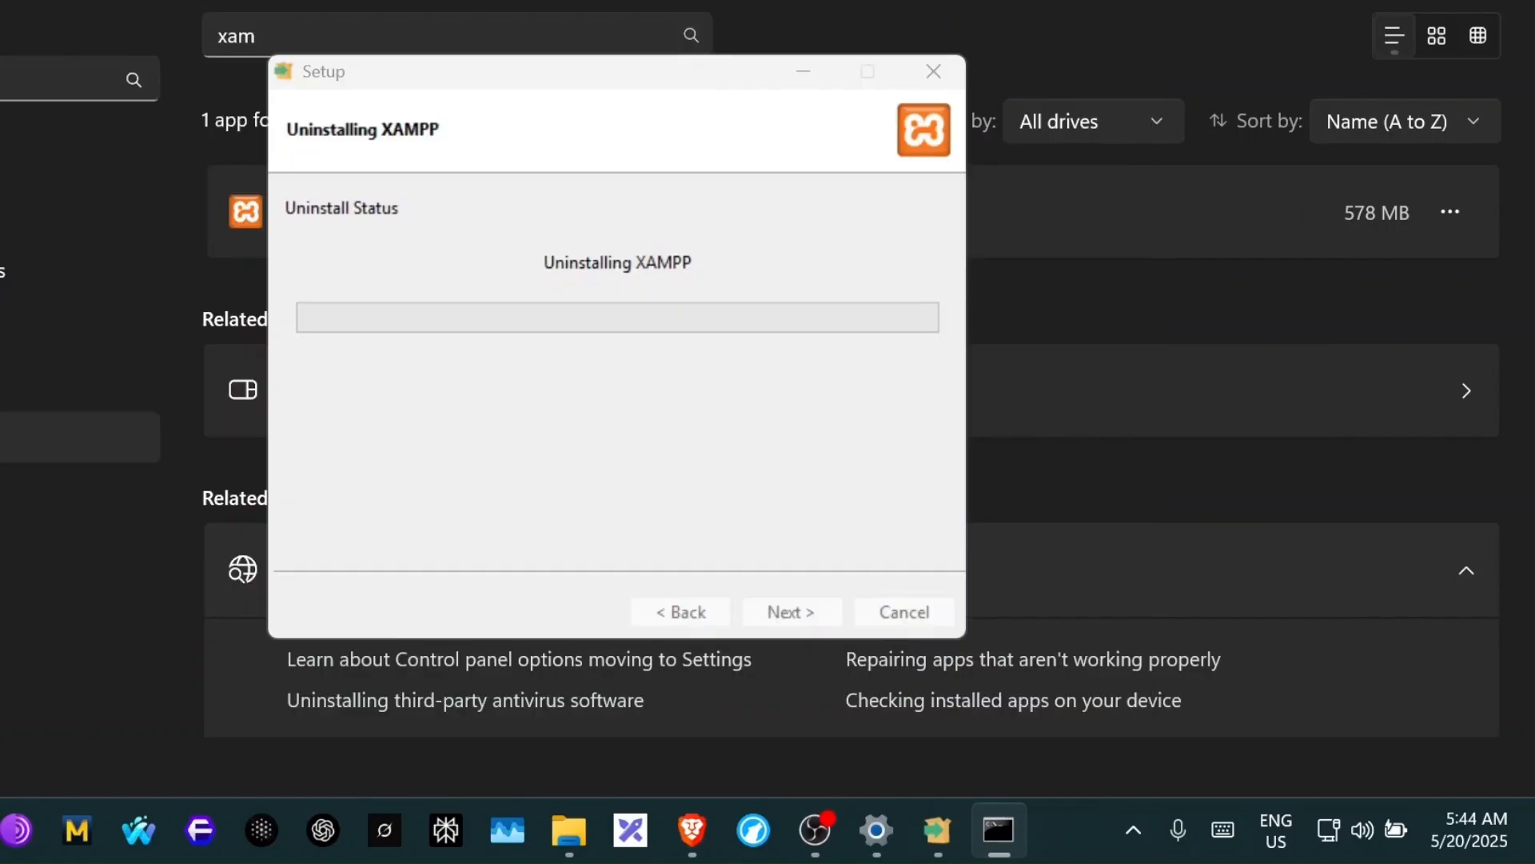
left_click(997, 829)
left_click(1199, 89)
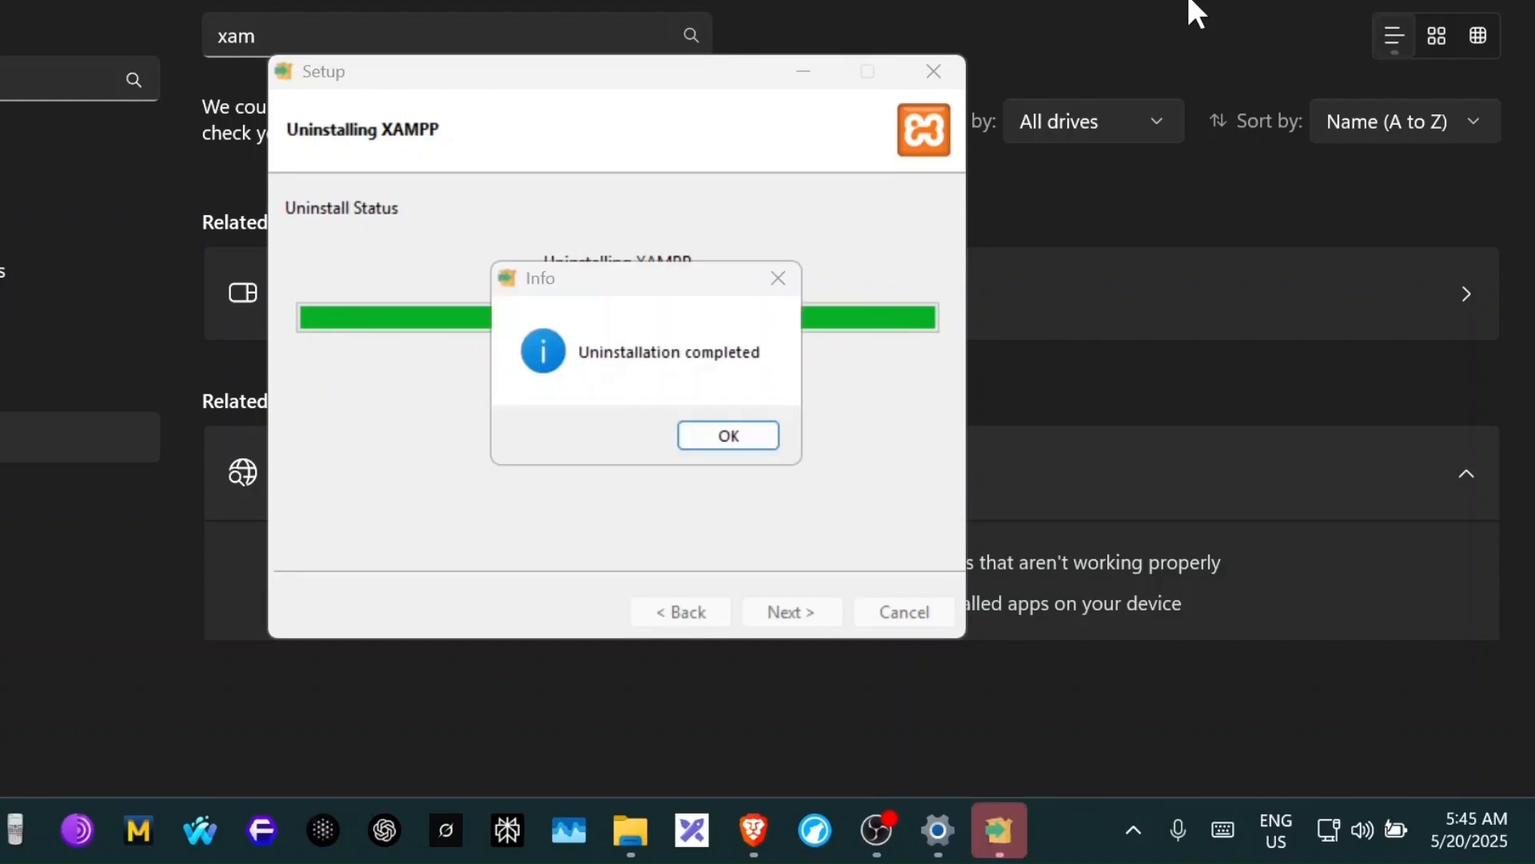
left_click(725, 432)
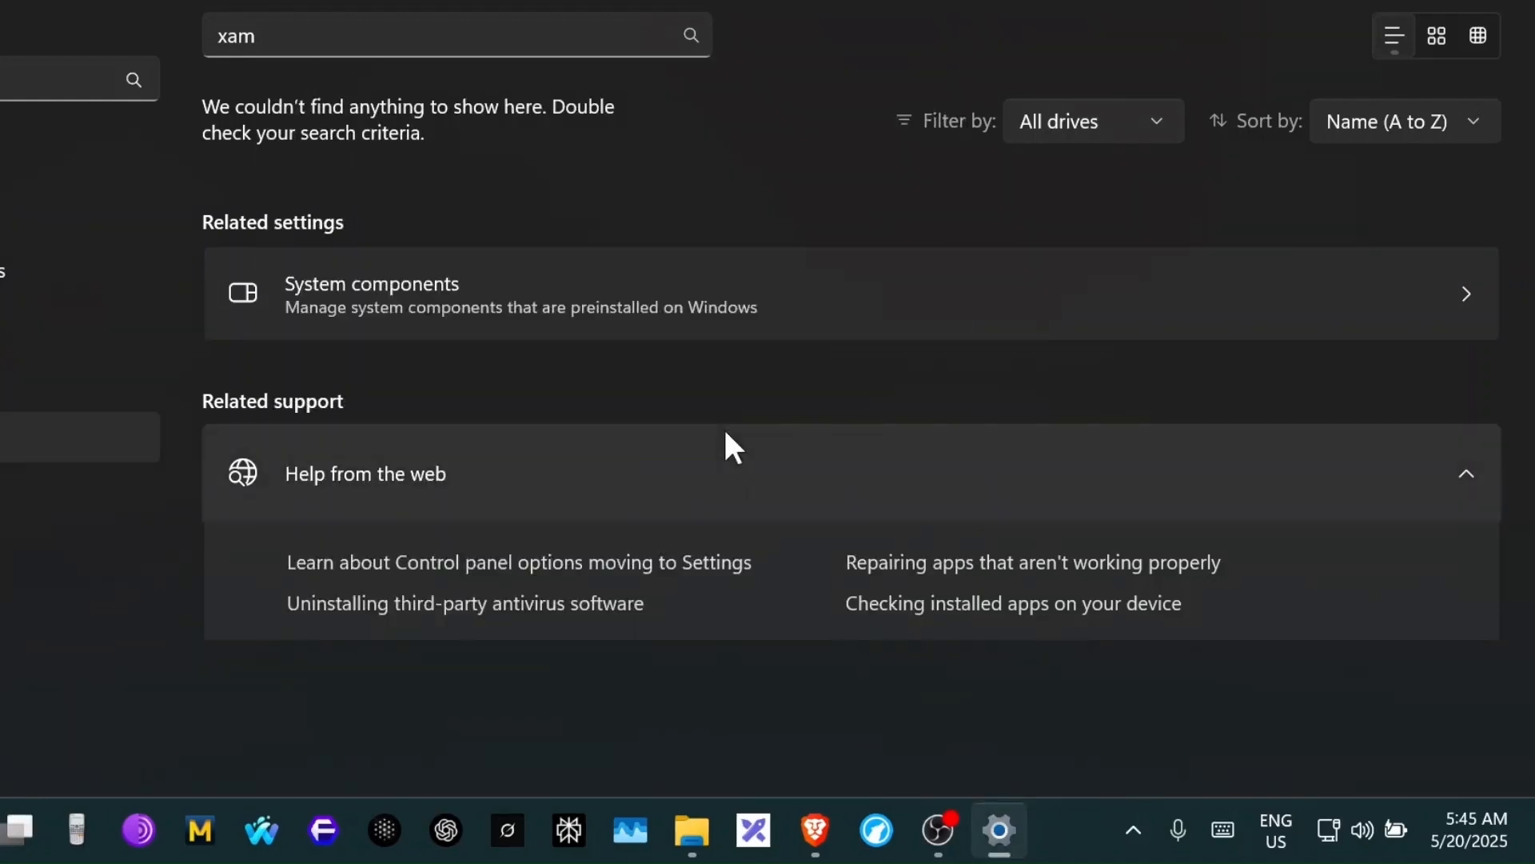
- Delete the leftover xampp folder from C:\ and open Downloads, which holds the XAMPP 8.2.12 installer
mouse_move(696, 832)
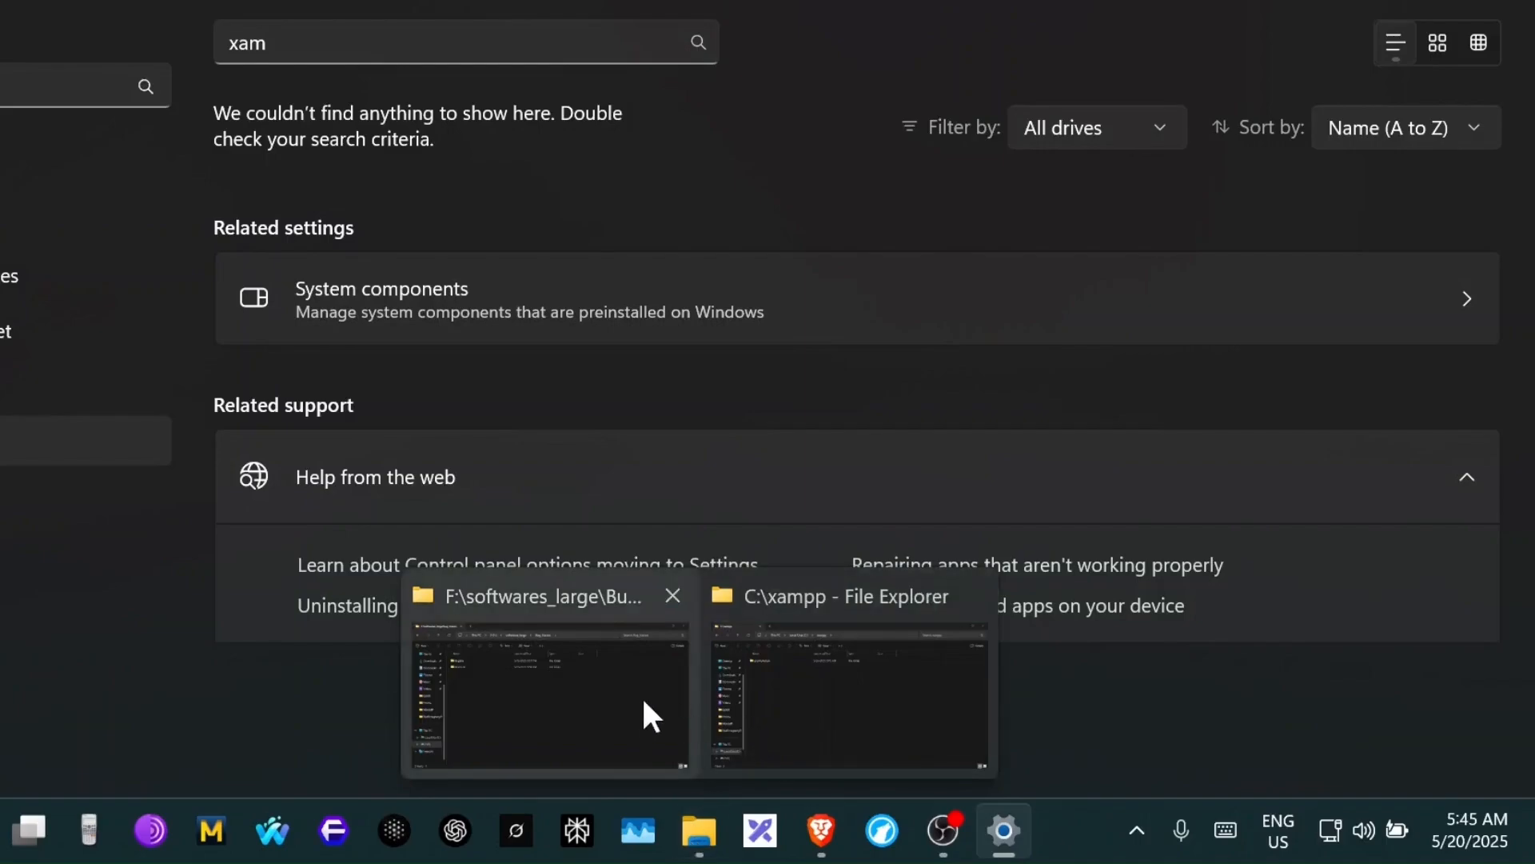
left_click(781, 694)
left_click(483, 69)
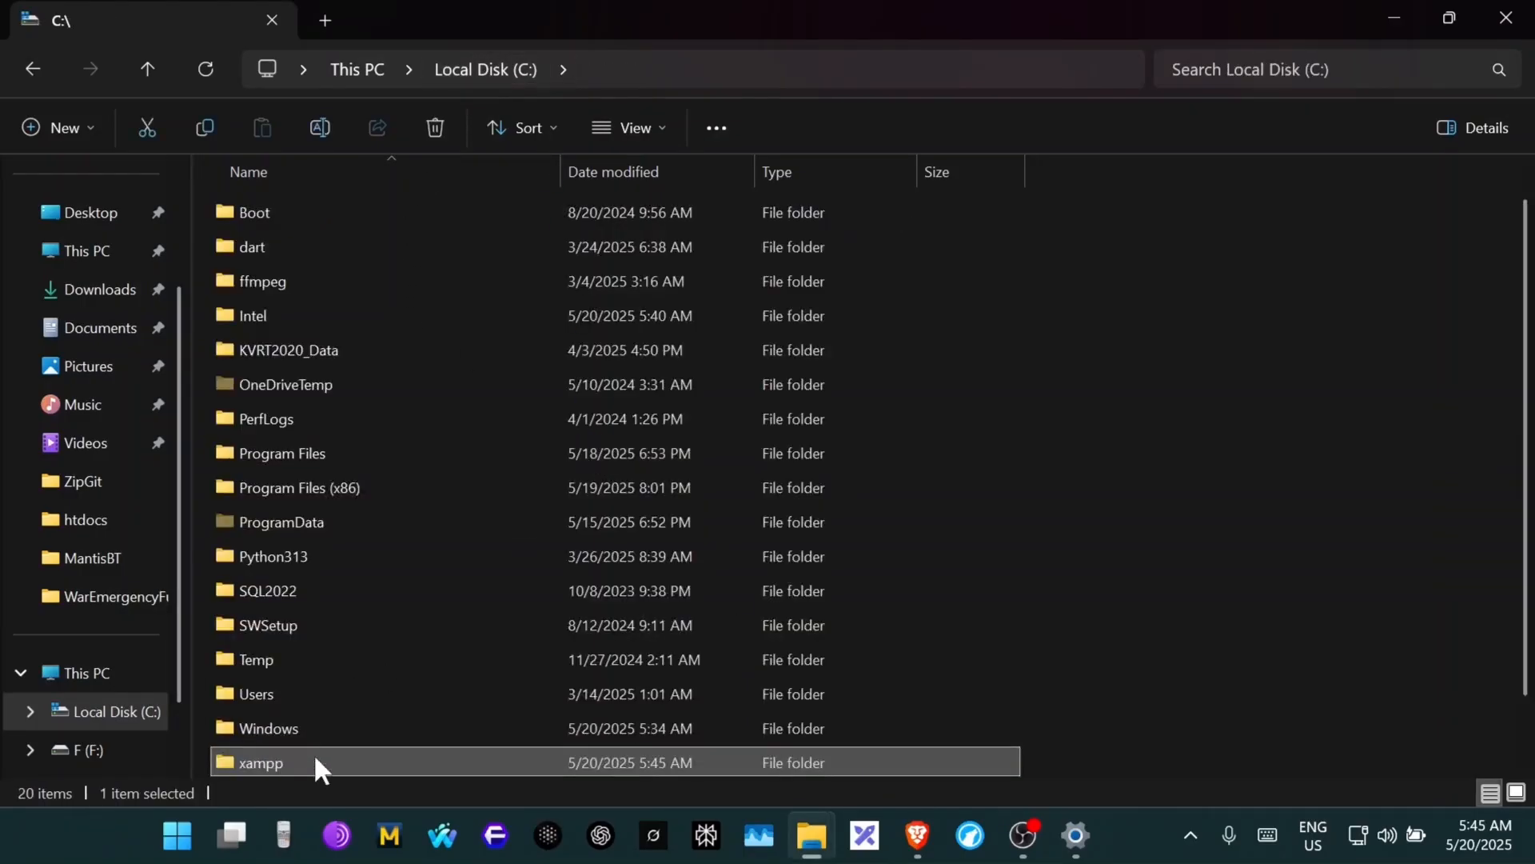
double_click(314, 758)
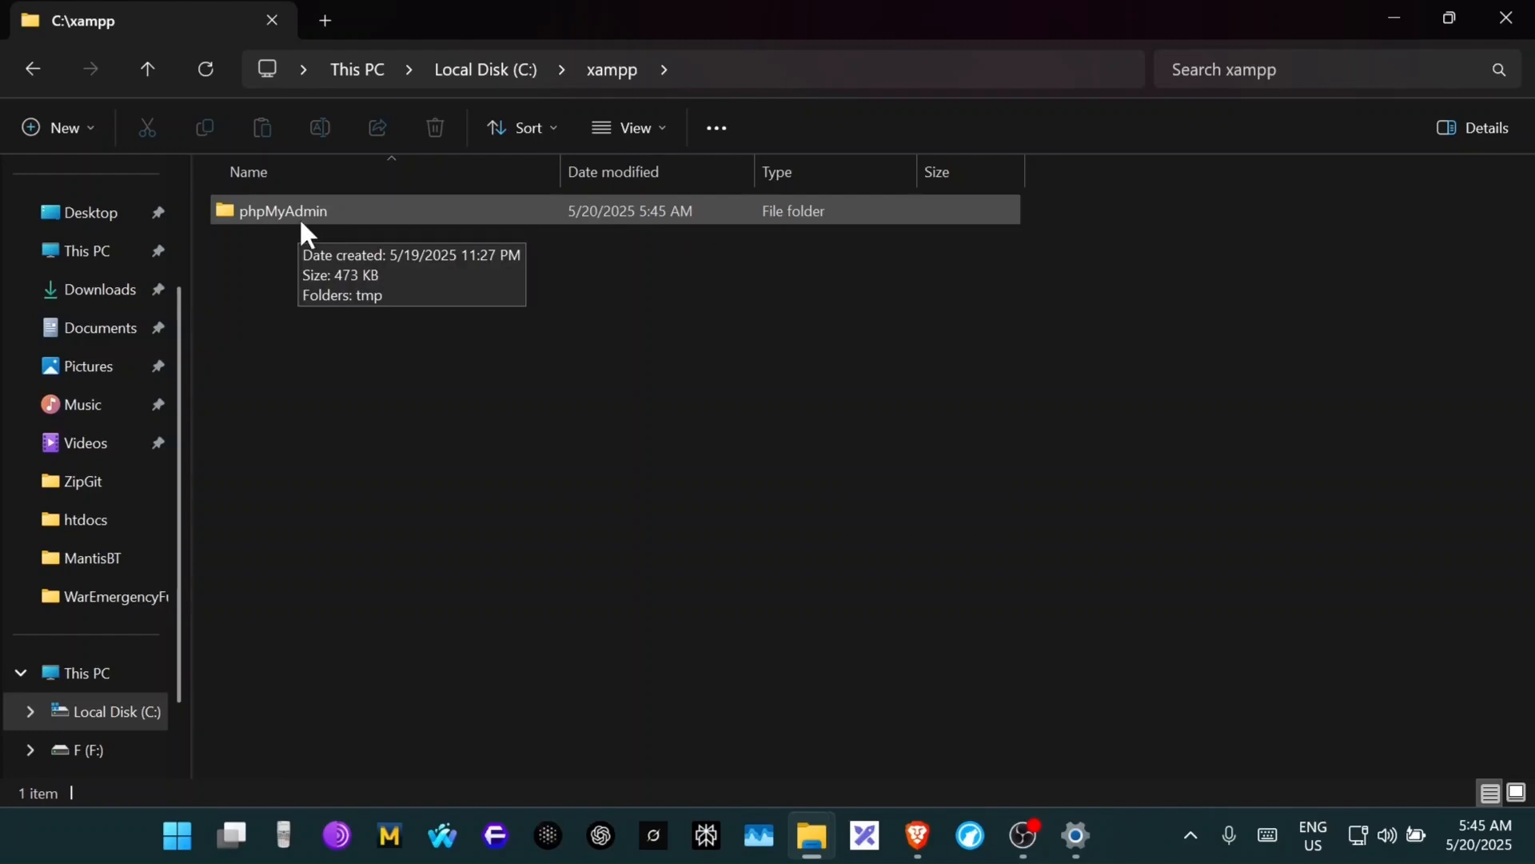
left_click(33, 68)
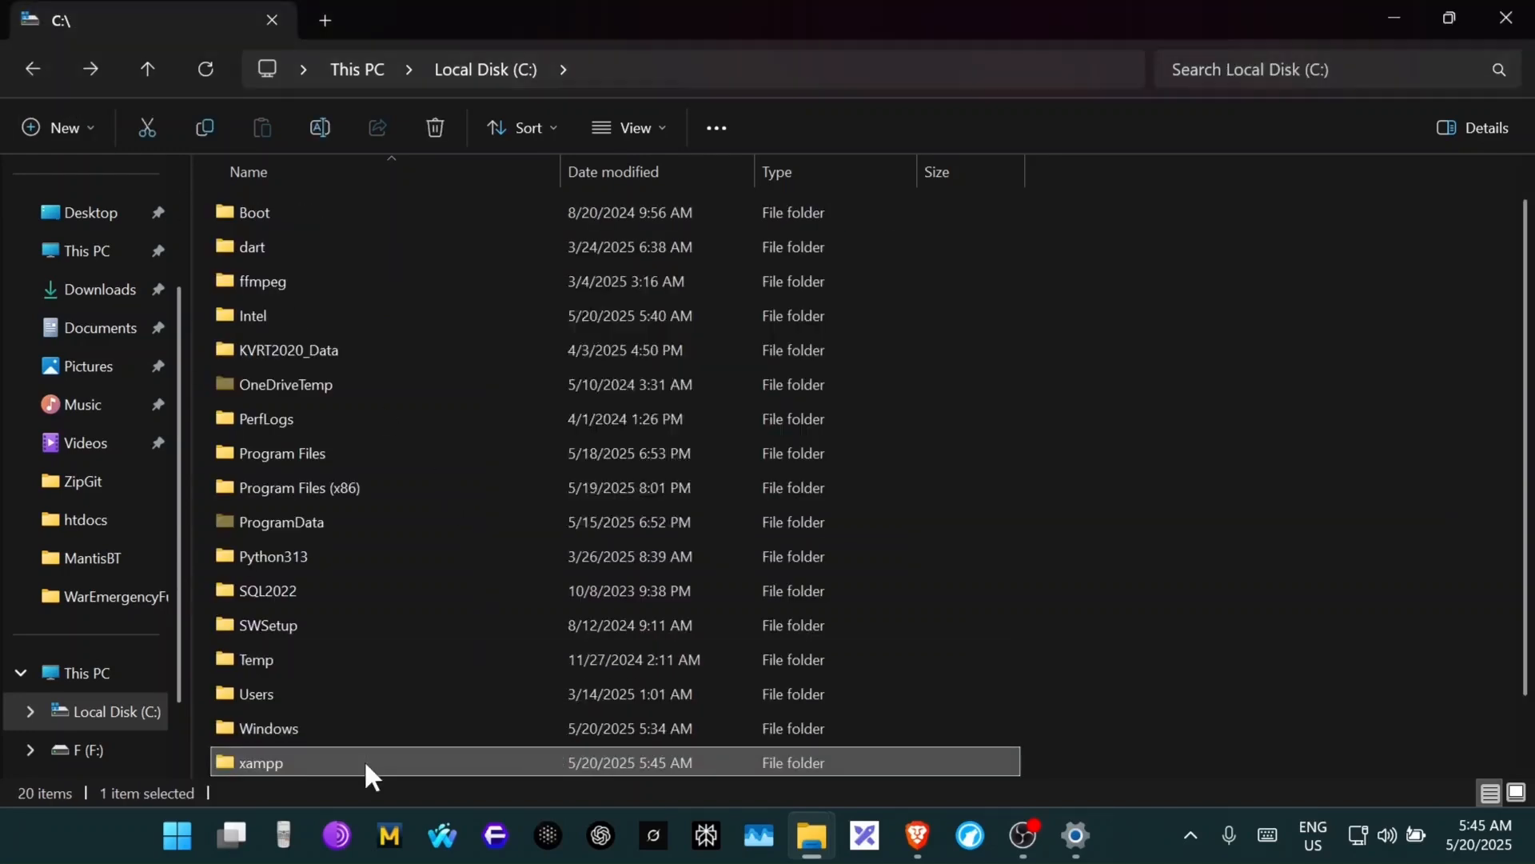
key("Delete")
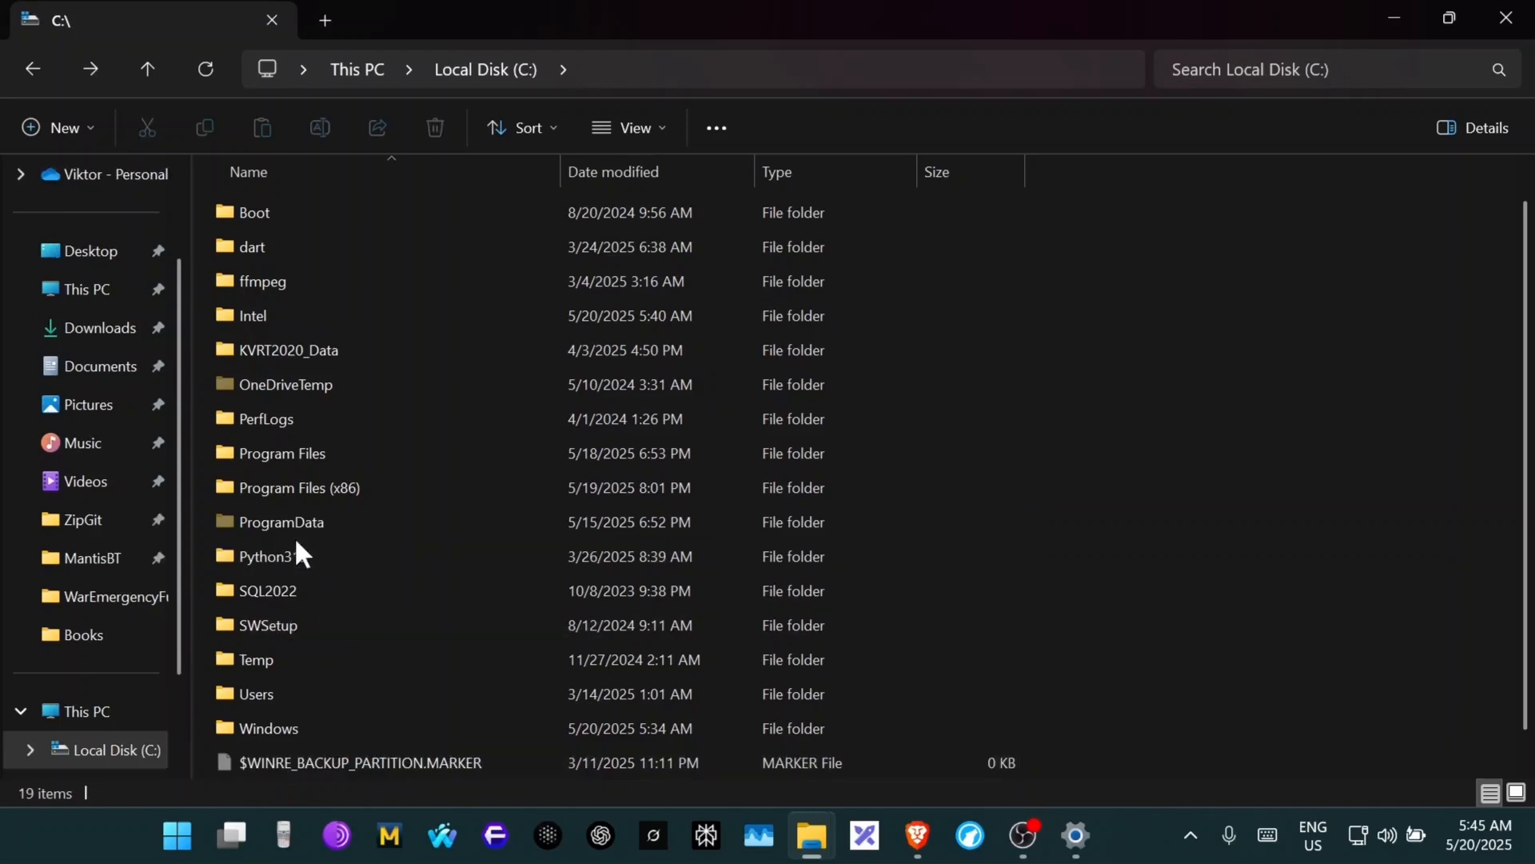
scroll(471, 575, "up", 1)
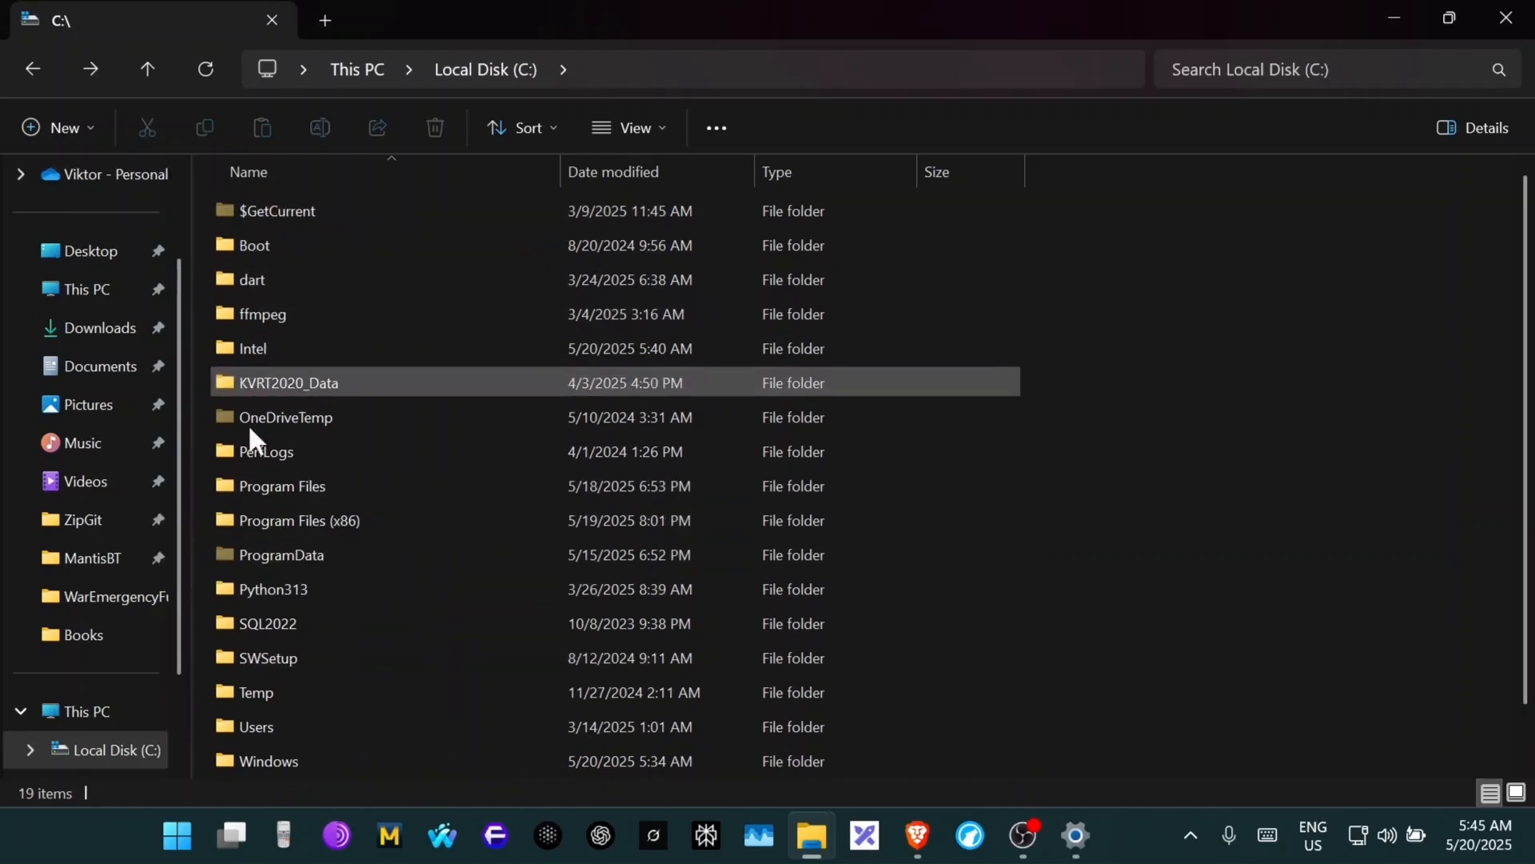
scroll(259, 641, "down", 1)
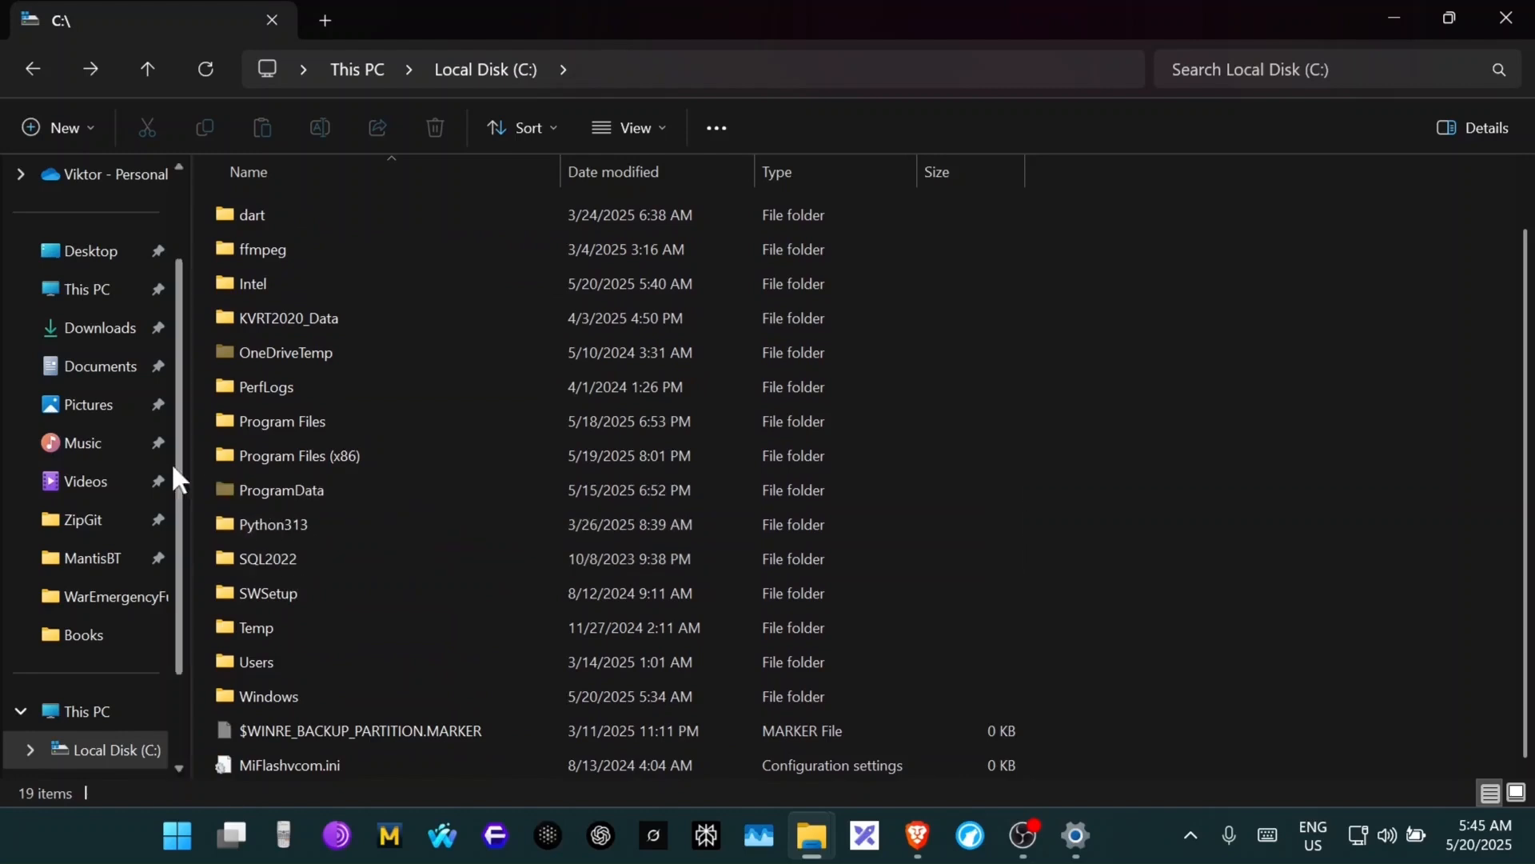
left_click(90, 330)
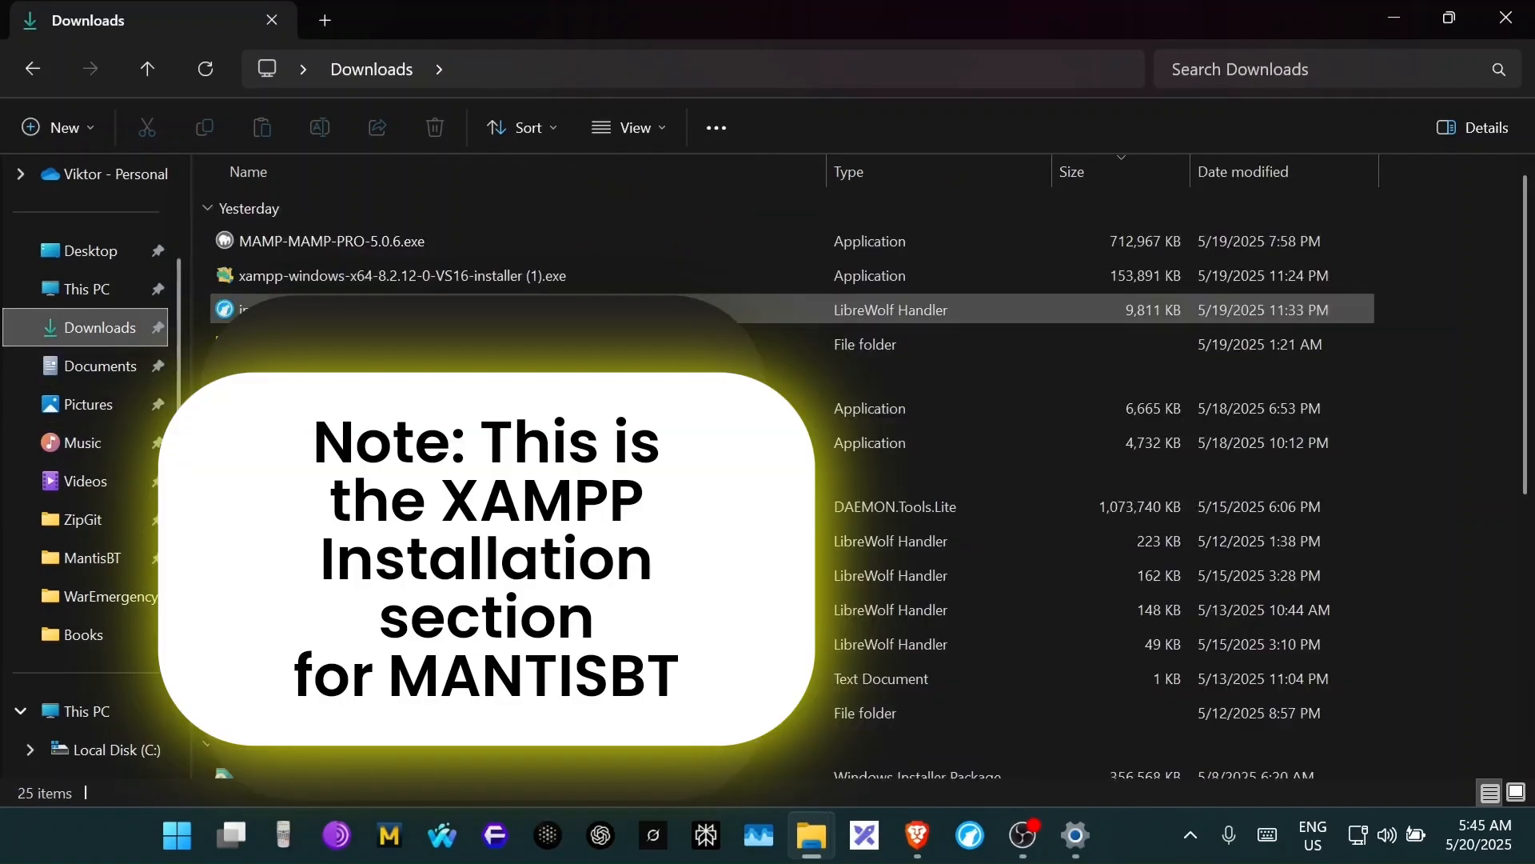
- Launch the XAMPP 8.2.12 installer past the antivirus and user account control warnings
left_click(357, 276)
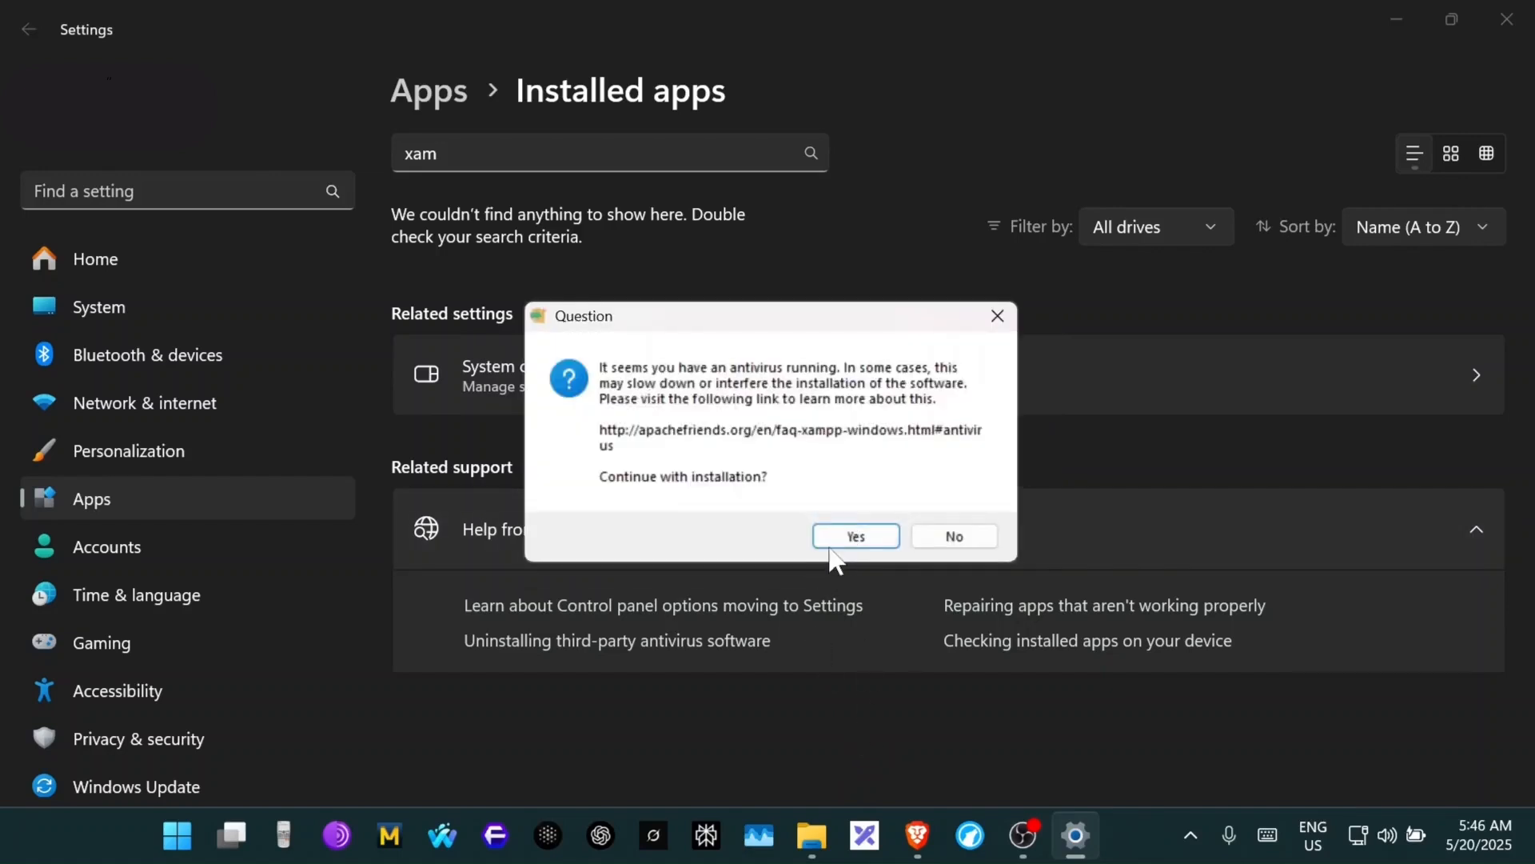
left_click(854, 536)
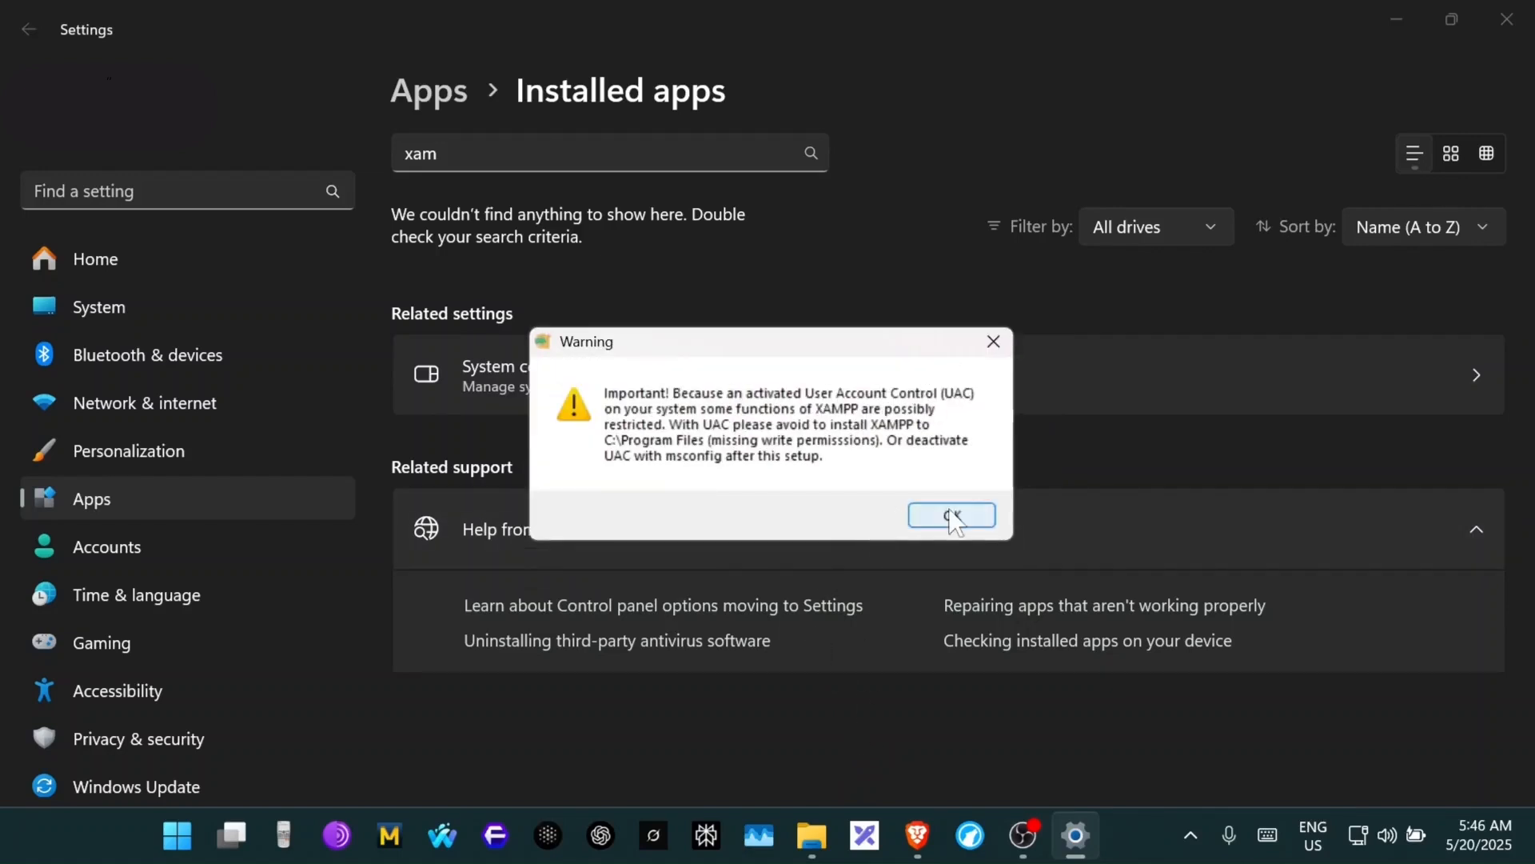
left_click(964, 521)
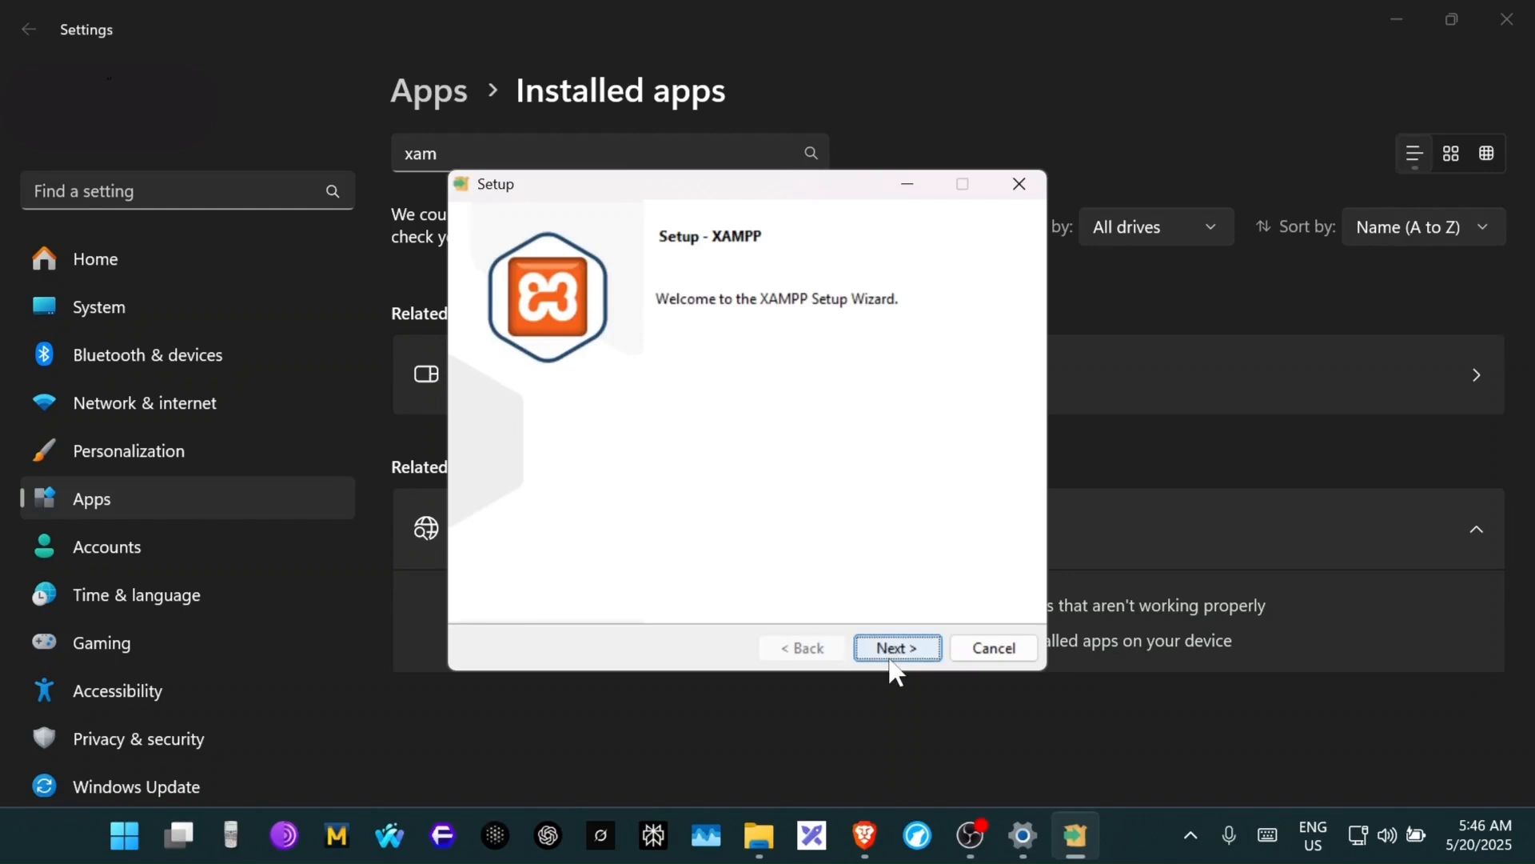
left_click(895, 649)
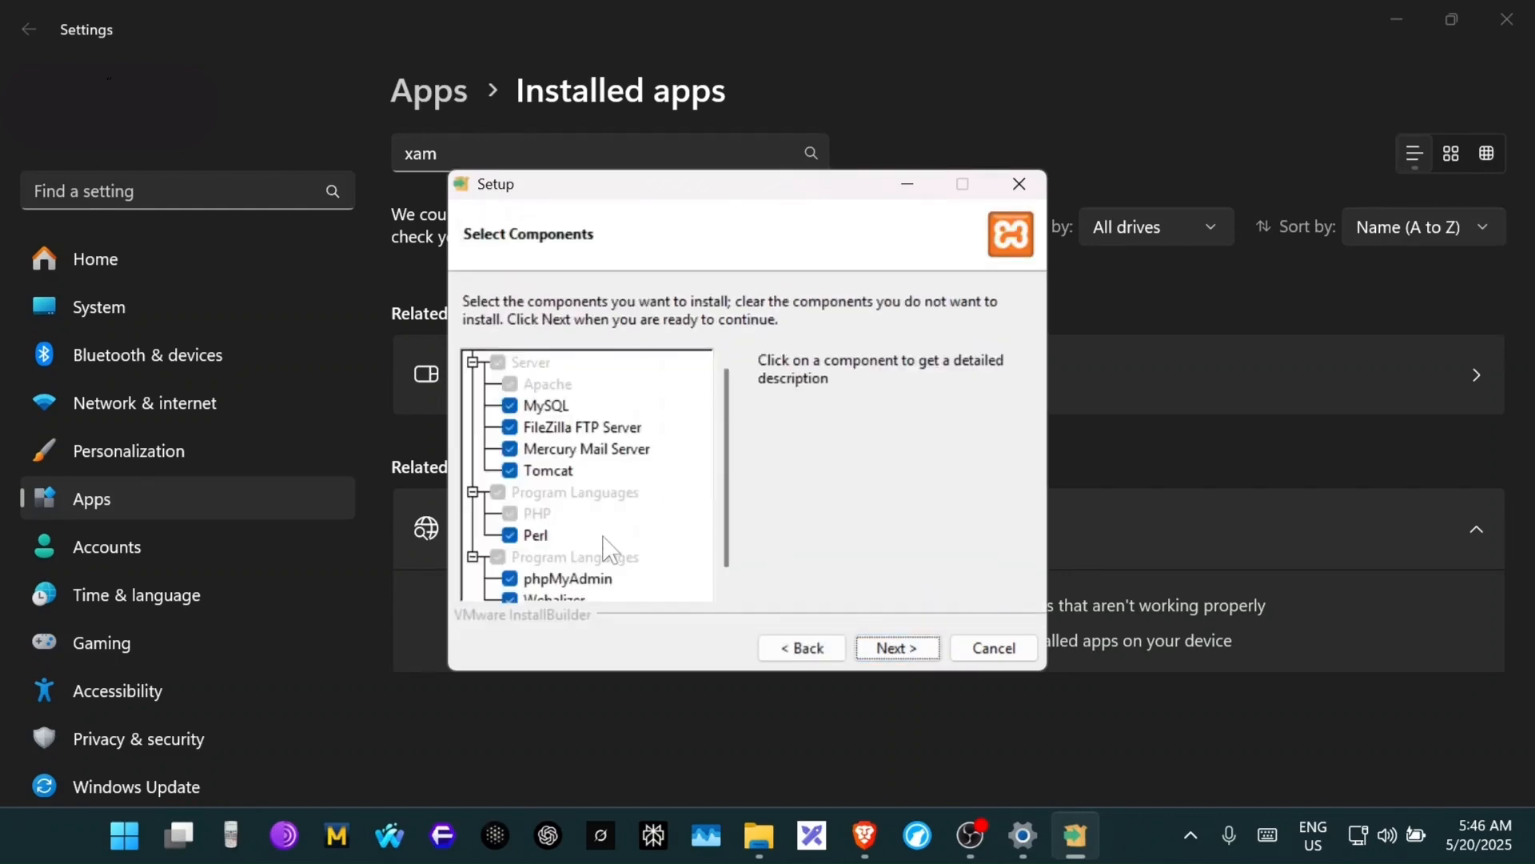
- Exclude FileZilla FTP Server, Mercury Mail Server, Tomcat and Perl from the components
left_click_drag(729, 542, 731, 584)
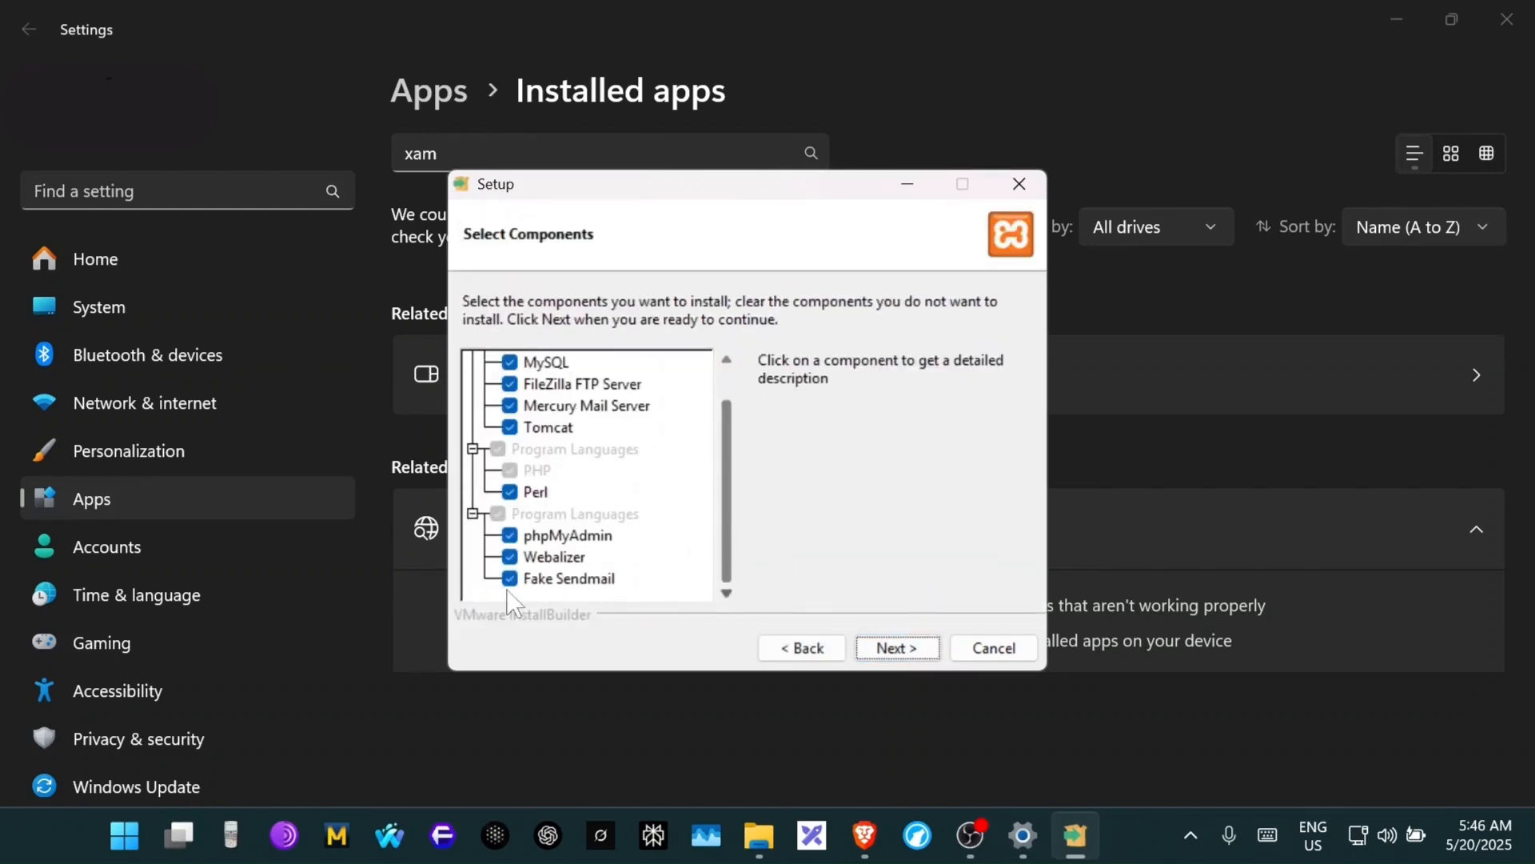
left_click(510, 385)
left_click(510, 405)
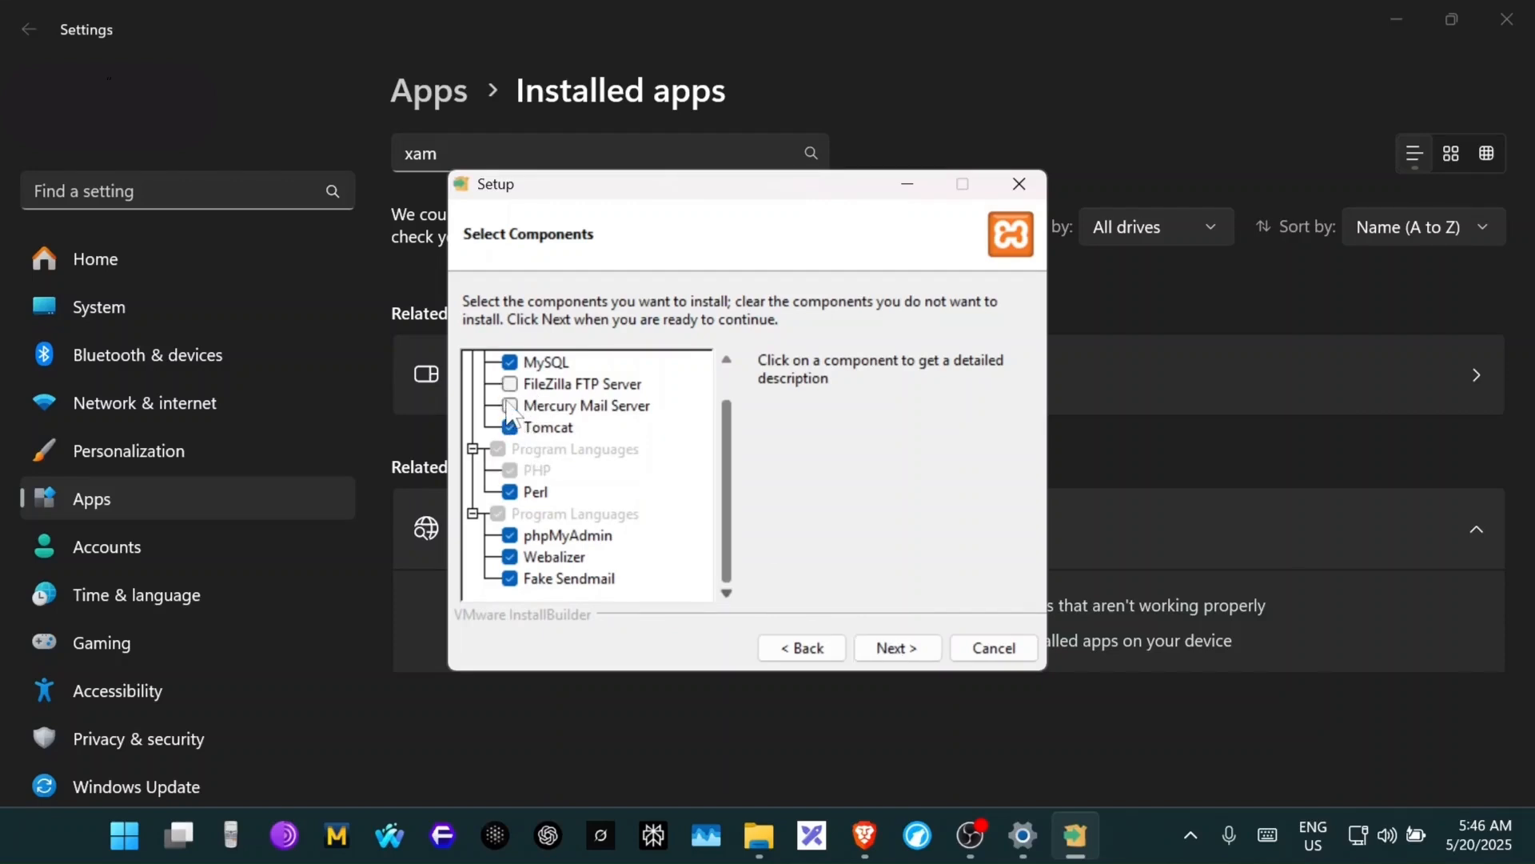
left_click(510, 427)
scroll(608, 435, "up", 1)
scroll(546, 423, "down", 1)
left_click(510, 492)
- Keep C:\xampp as the install folder and English as the language, reaching Ready to Install
left_click(896, 650)
key("End")
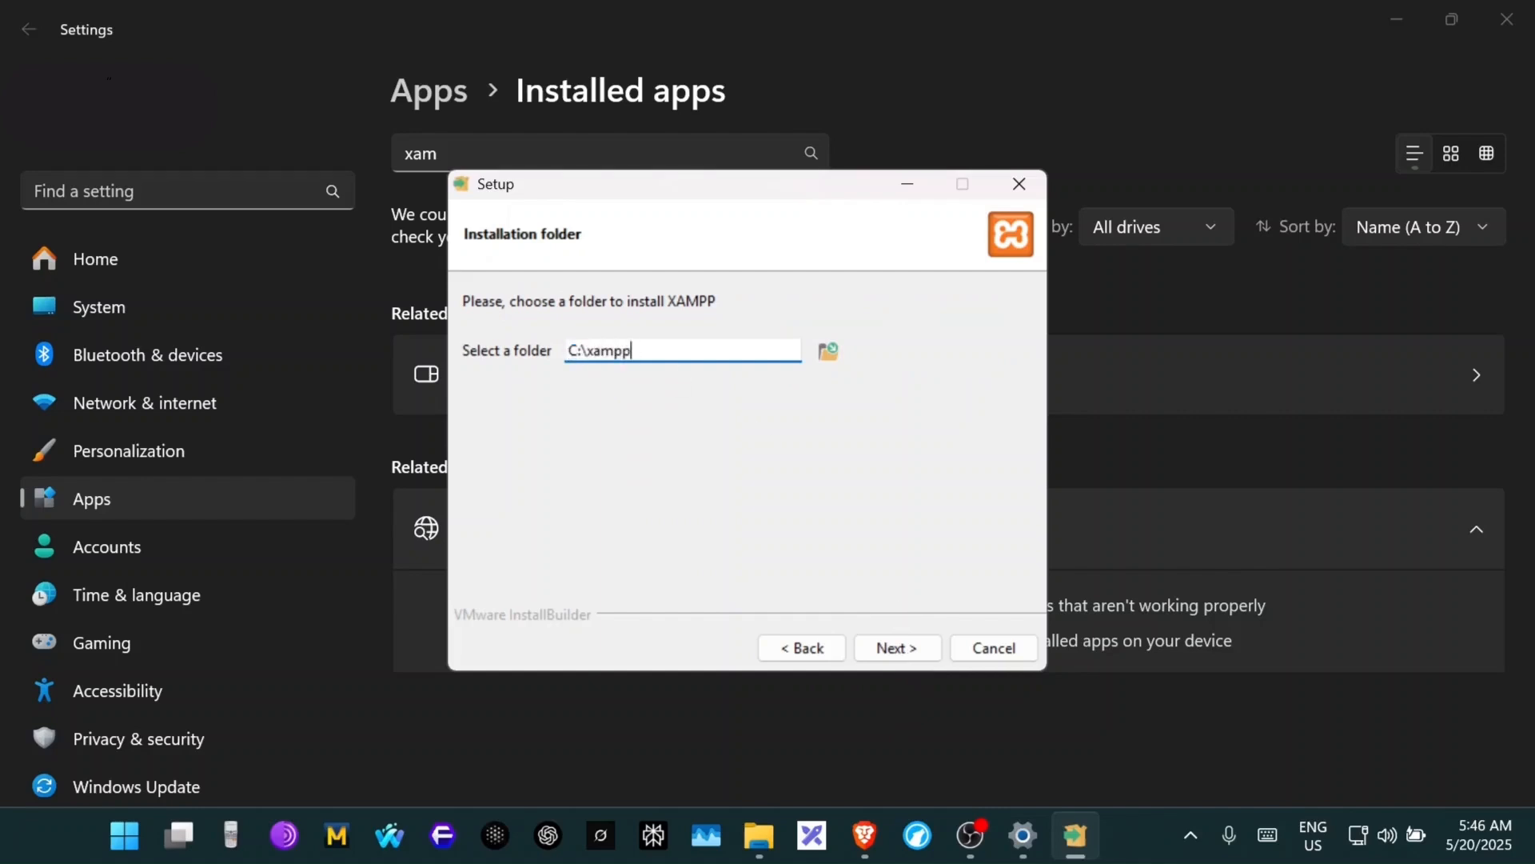
left_click(920, 654)
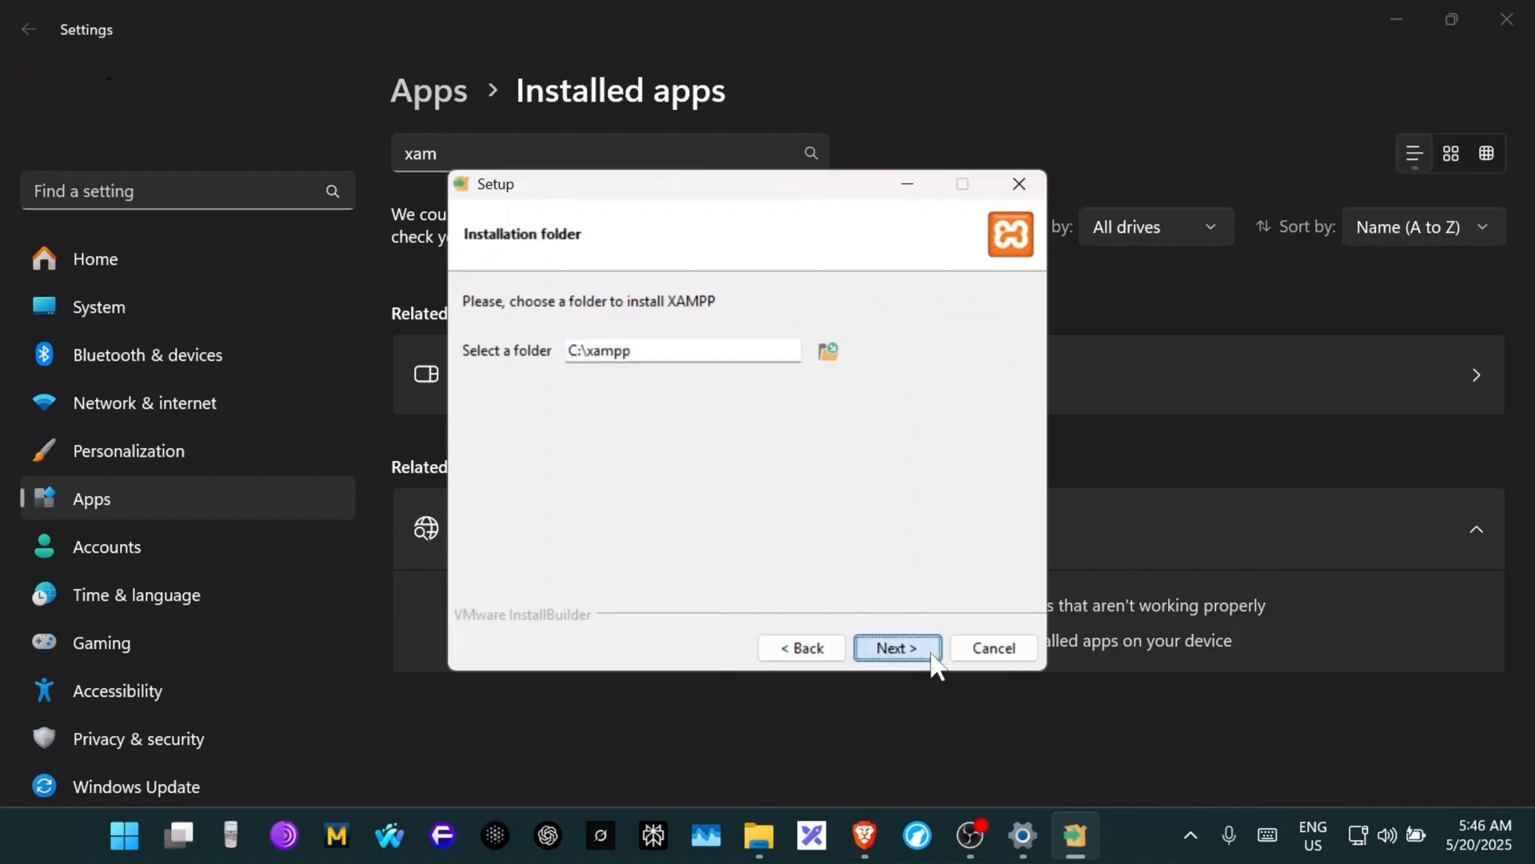
left_click(918, 654)
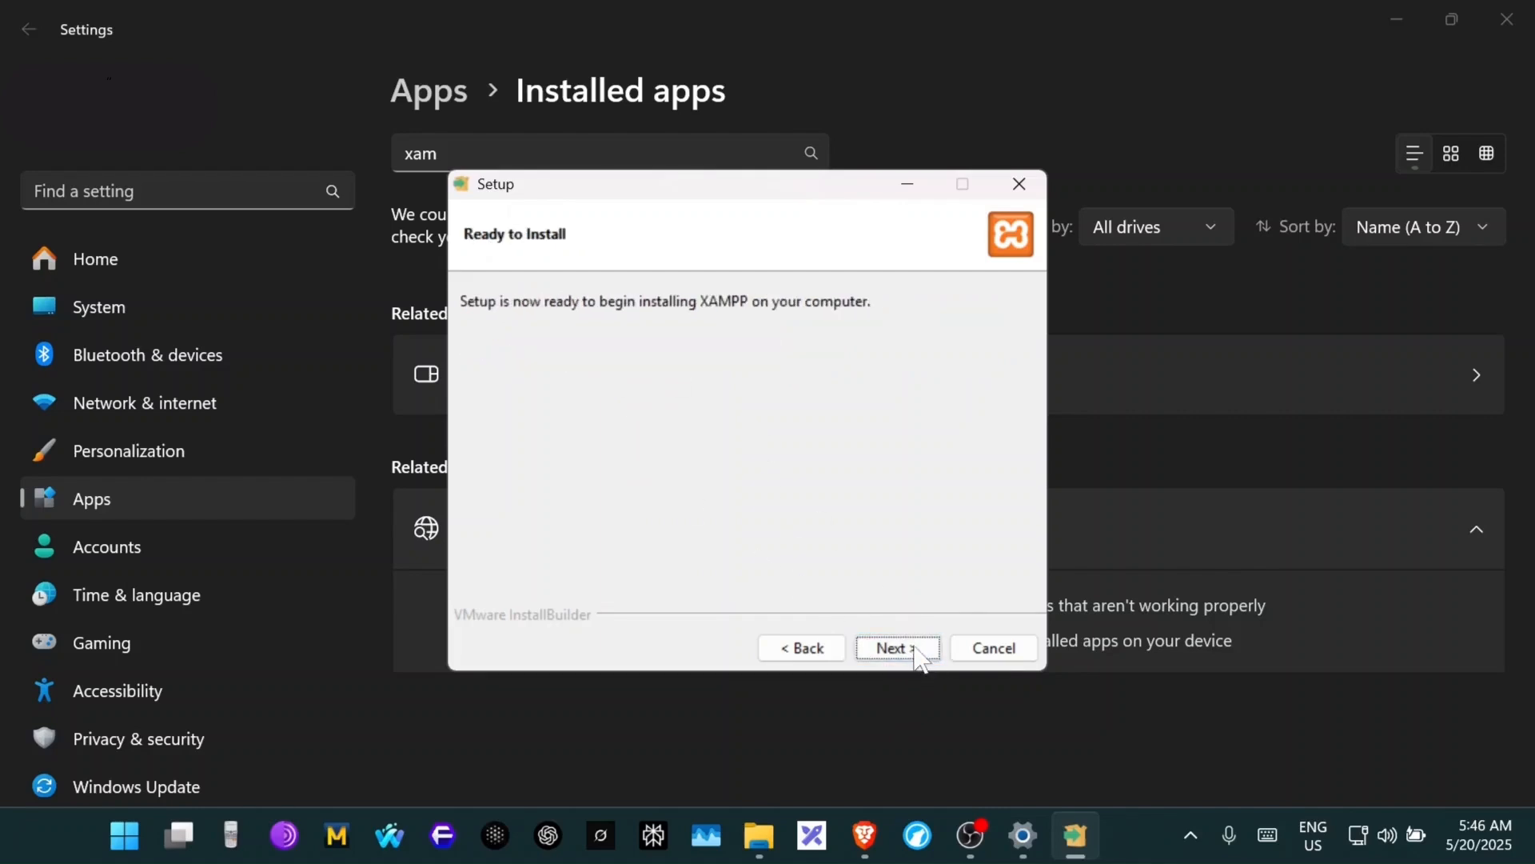
- Begin installing XAMPP, then switch to Brave while the files unpack
left_click(918, 654)
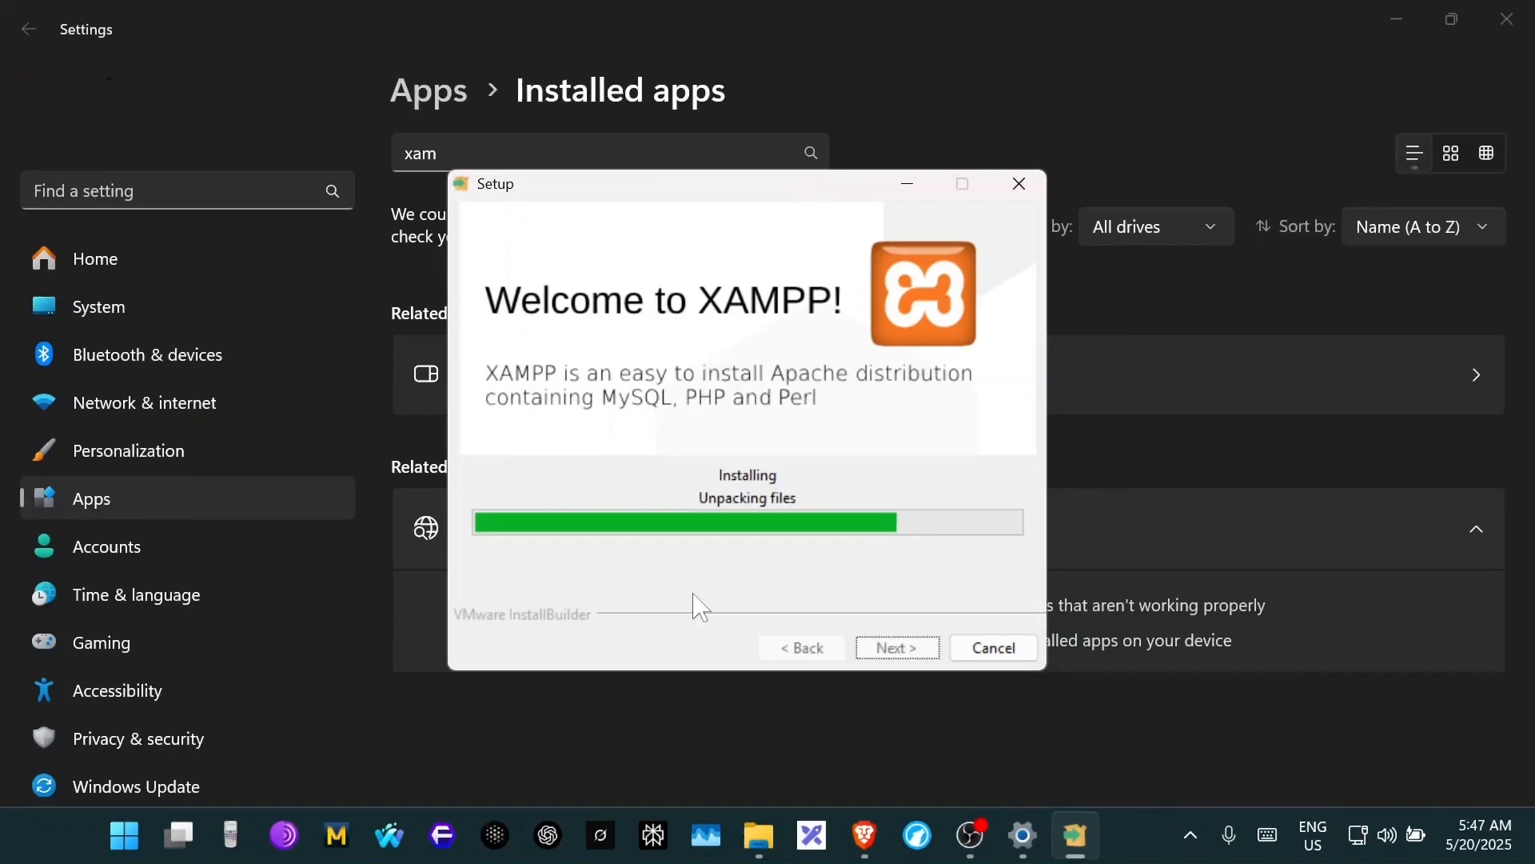
left_click(865, 834)
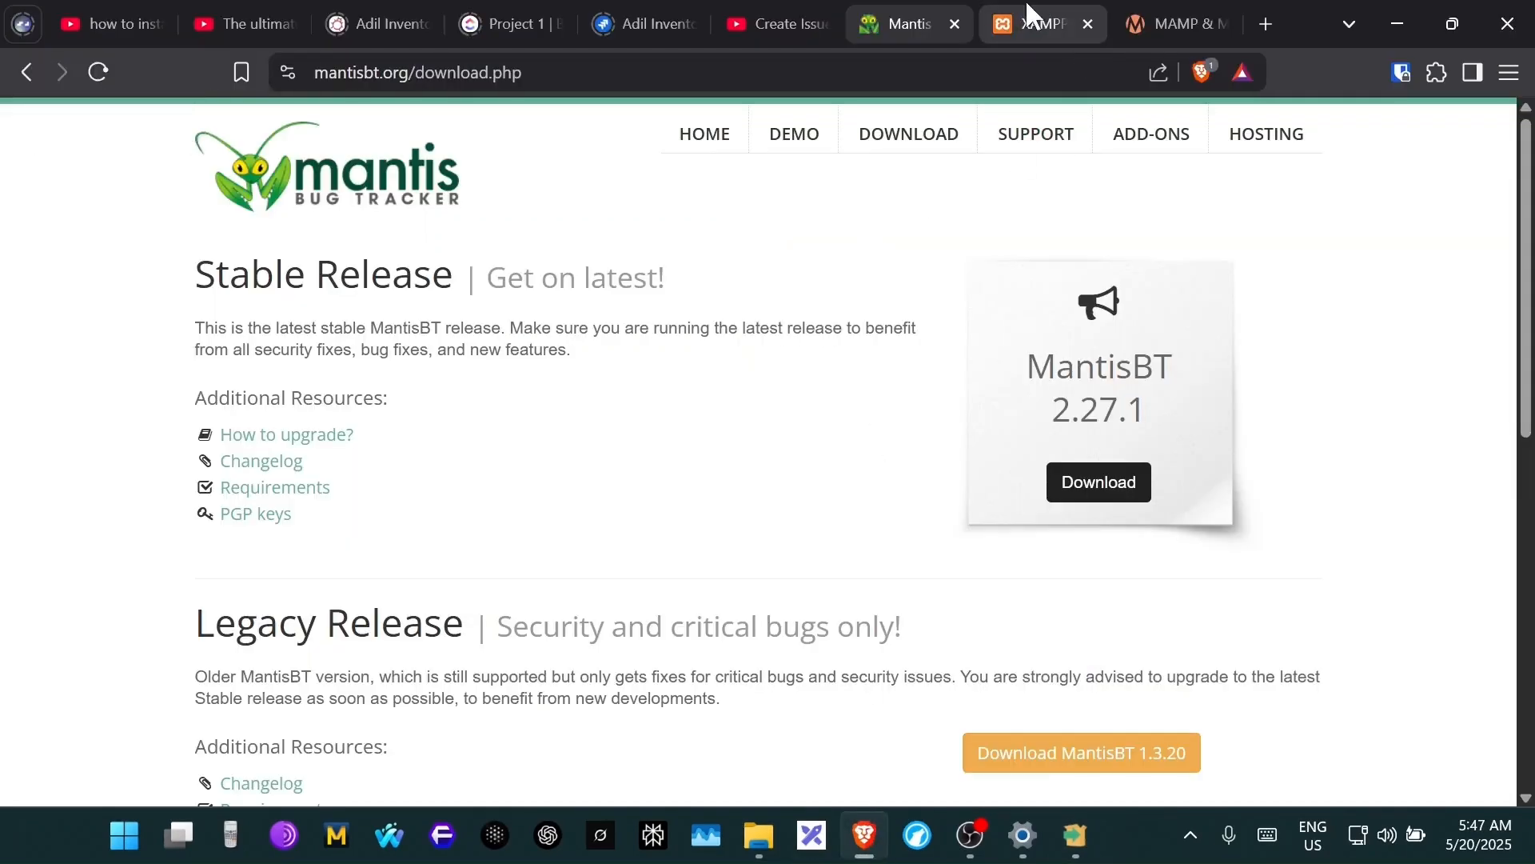
- Show the apachefriends.org XAMPP tab and scroll through the page and back to the top
left_click(1042, 24)
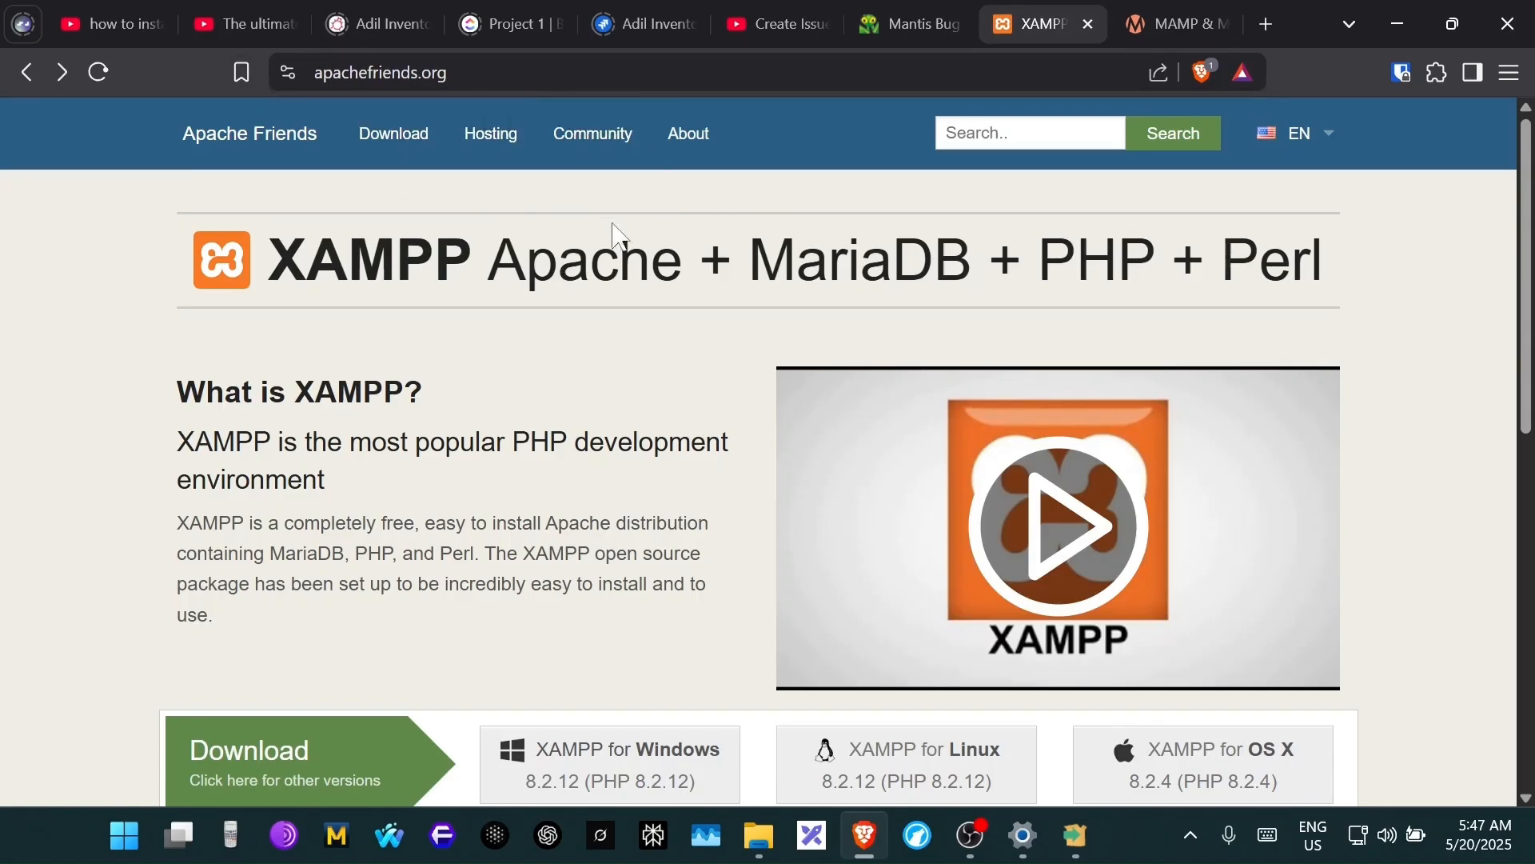
scroll(647, 483, "down", 3)
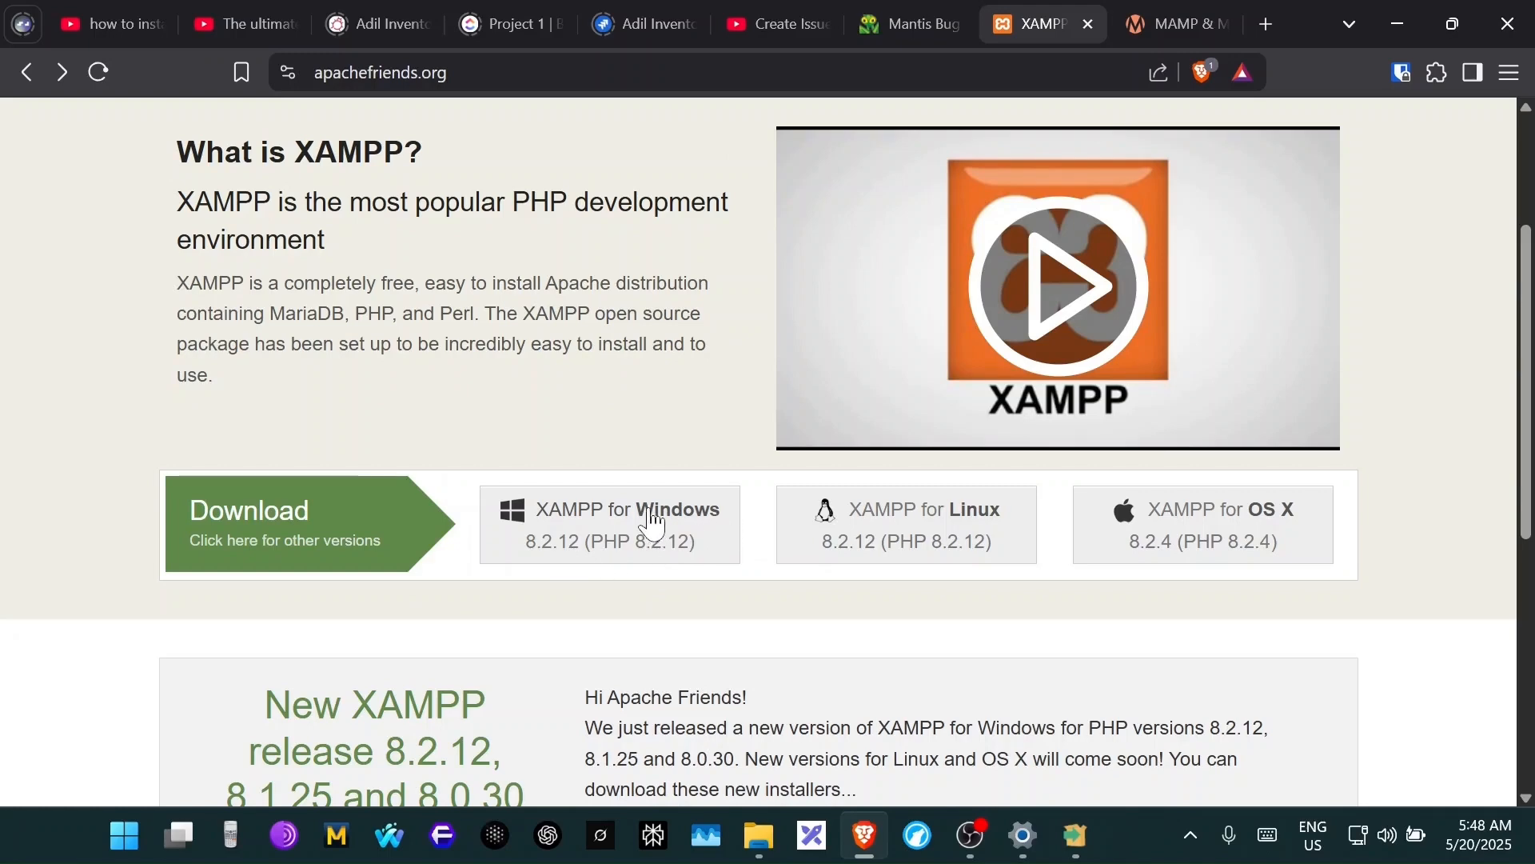
scroll(694, 527, "down", 1)
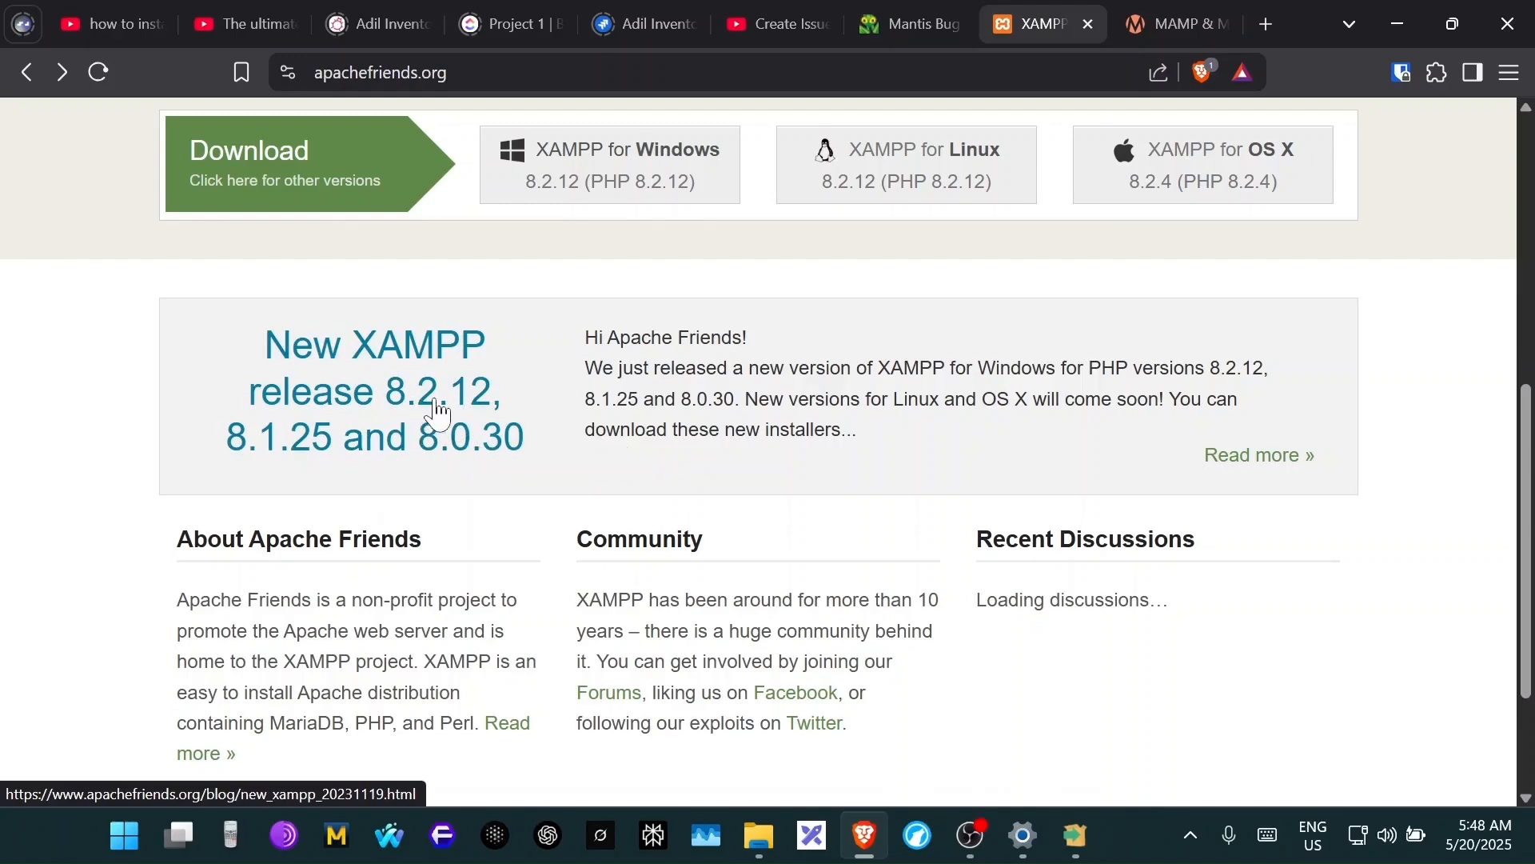
scroll(420, 408, "up", 6)
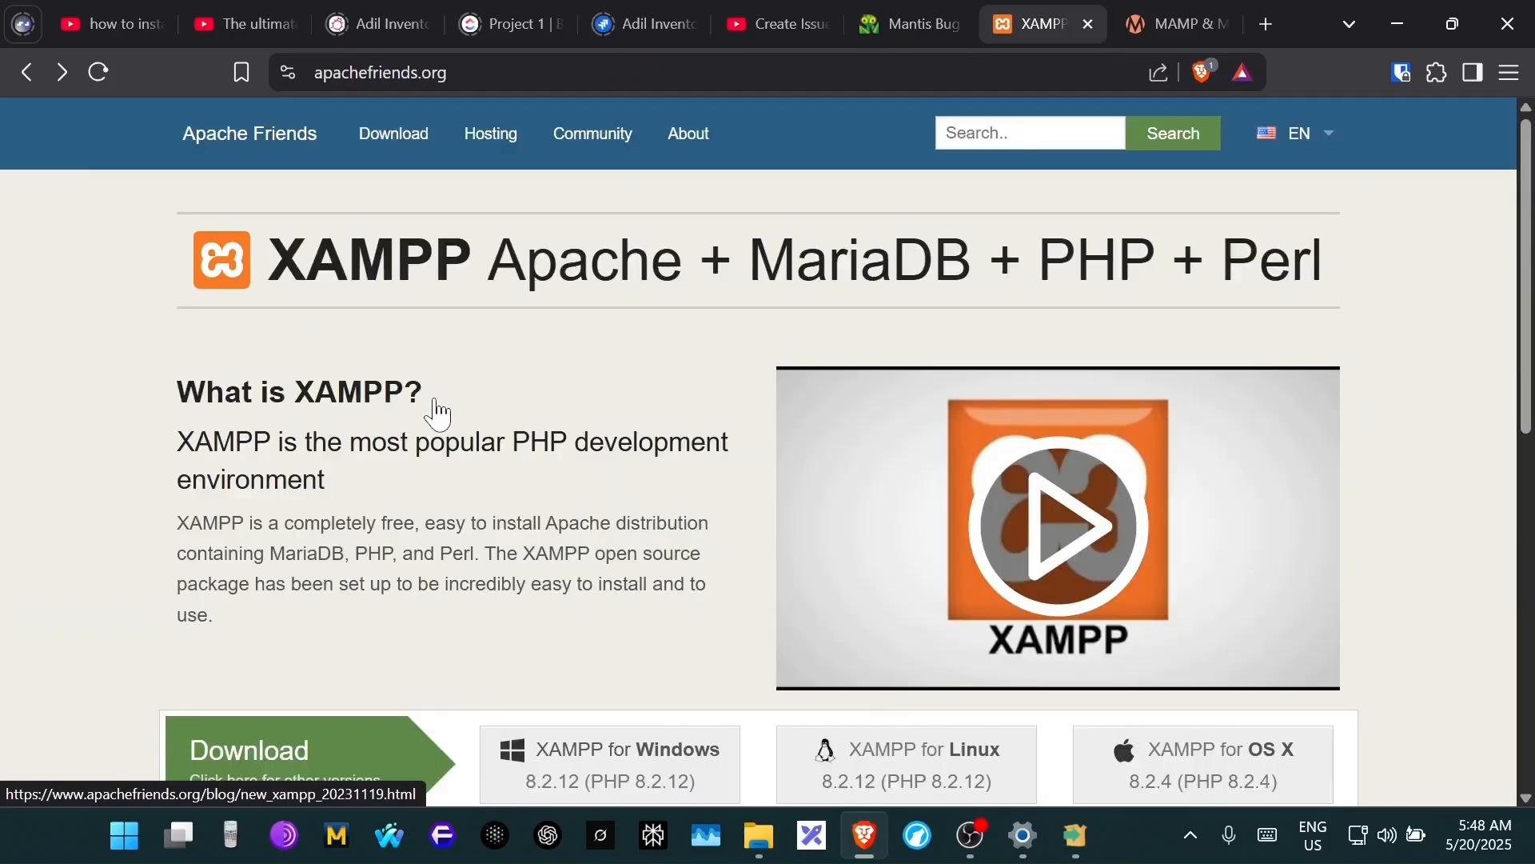
- Check the install progress, let the post-install console finish, and restore Setup at the Completing page
left_click(1075, 835)
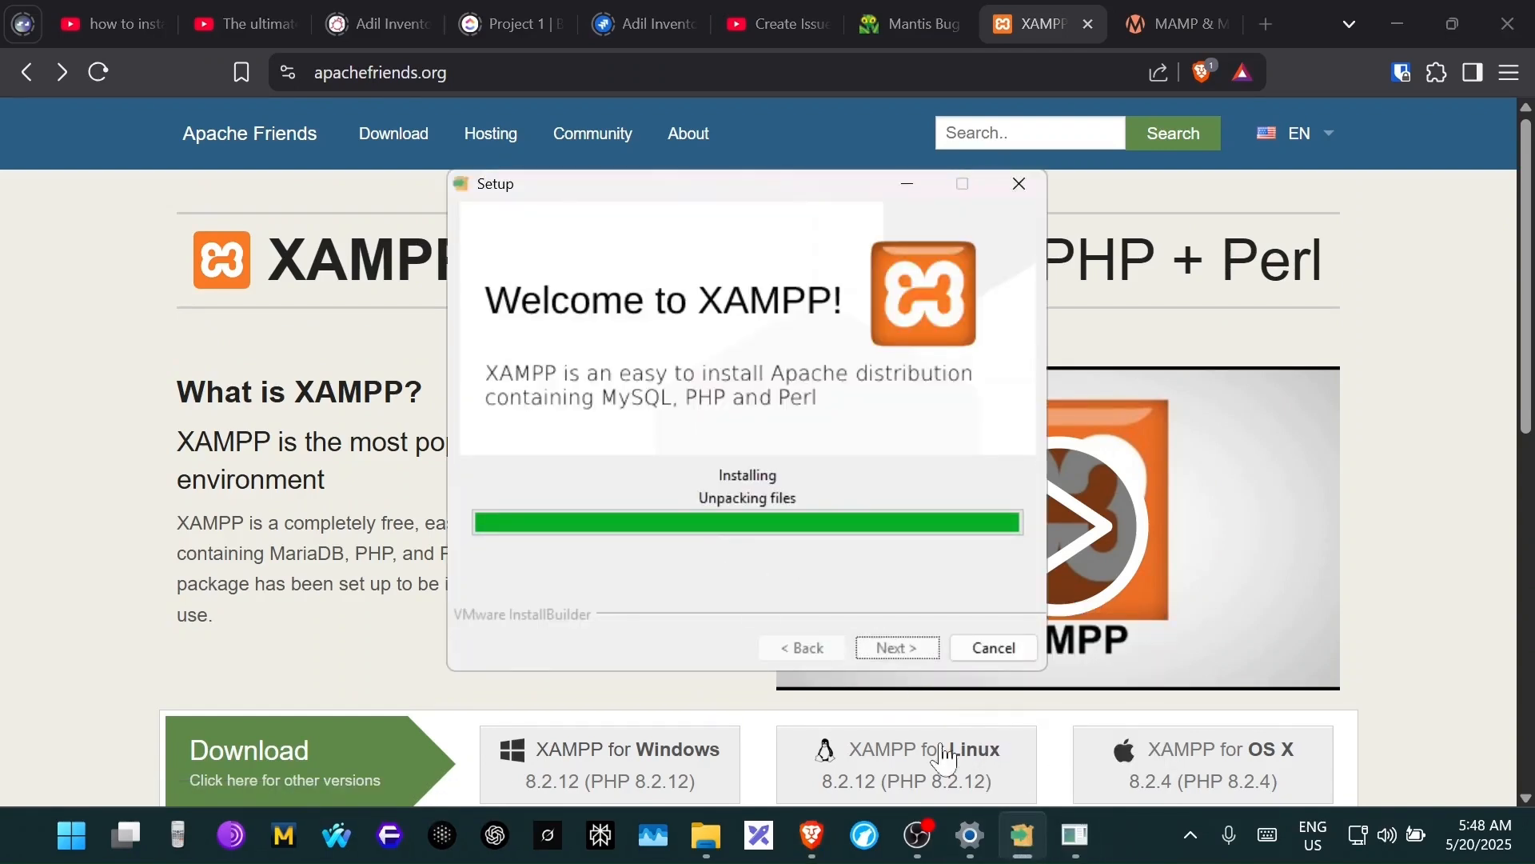
left_click(1072, 841)
left_click(1079, 836)
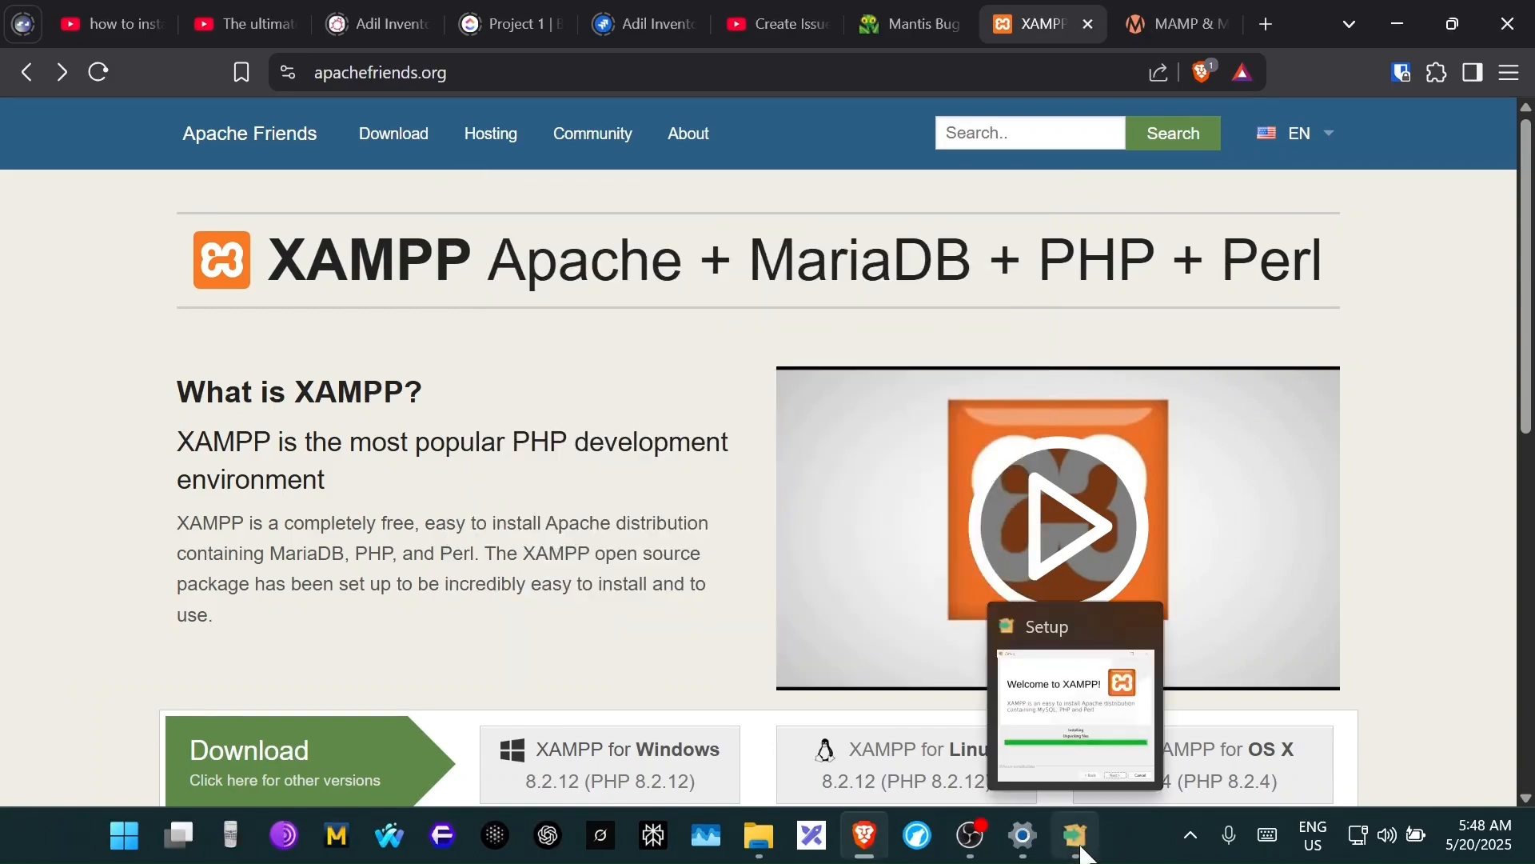
left_click(1082, 852)
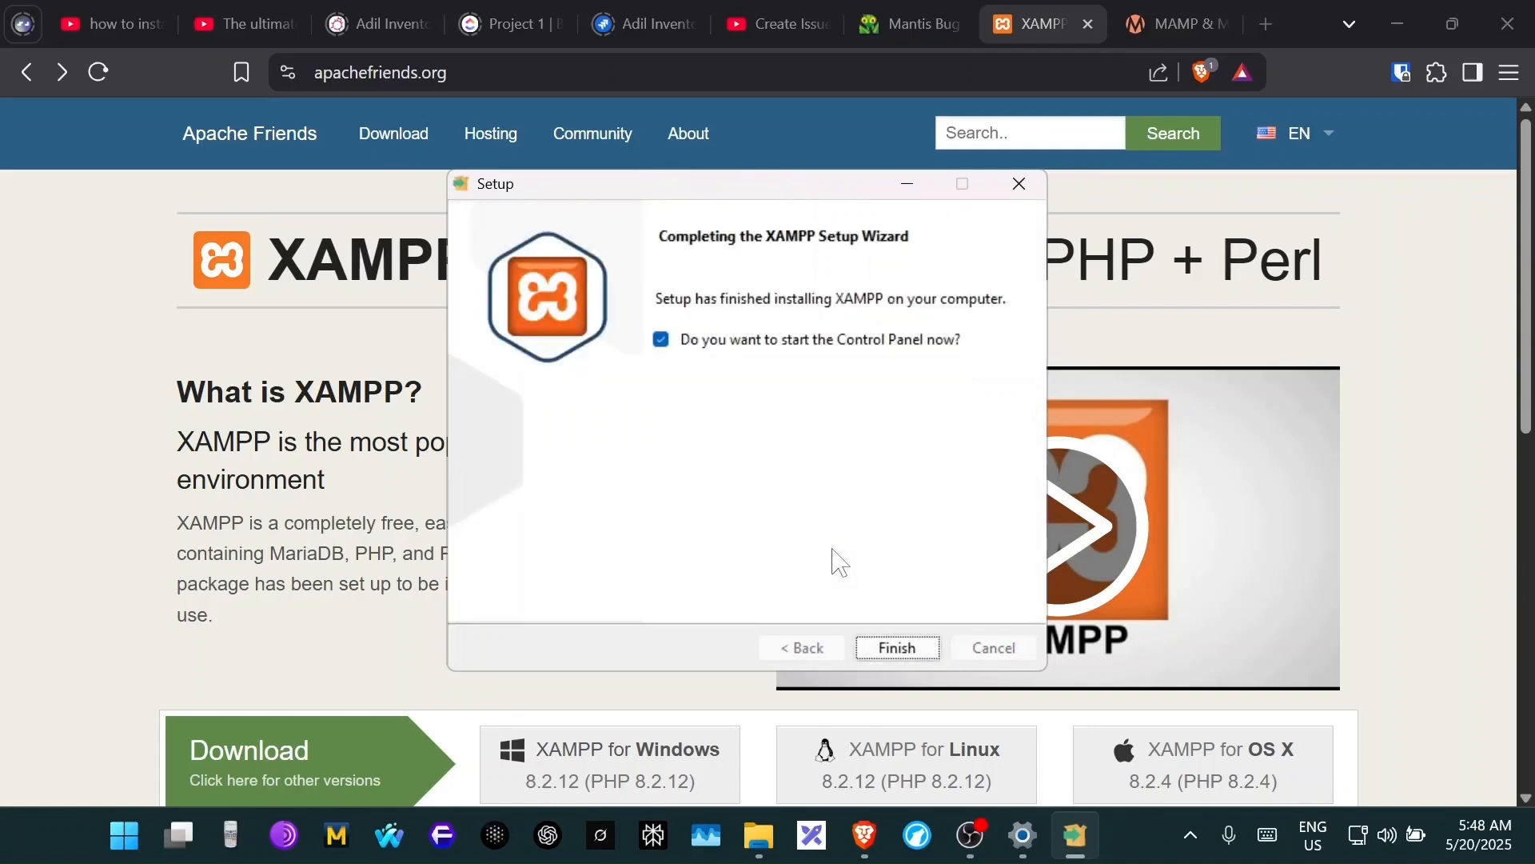
- Finish setup to launch the Control Panel, quit it, and relaunch it from the tray icon
left_click(897, 647)
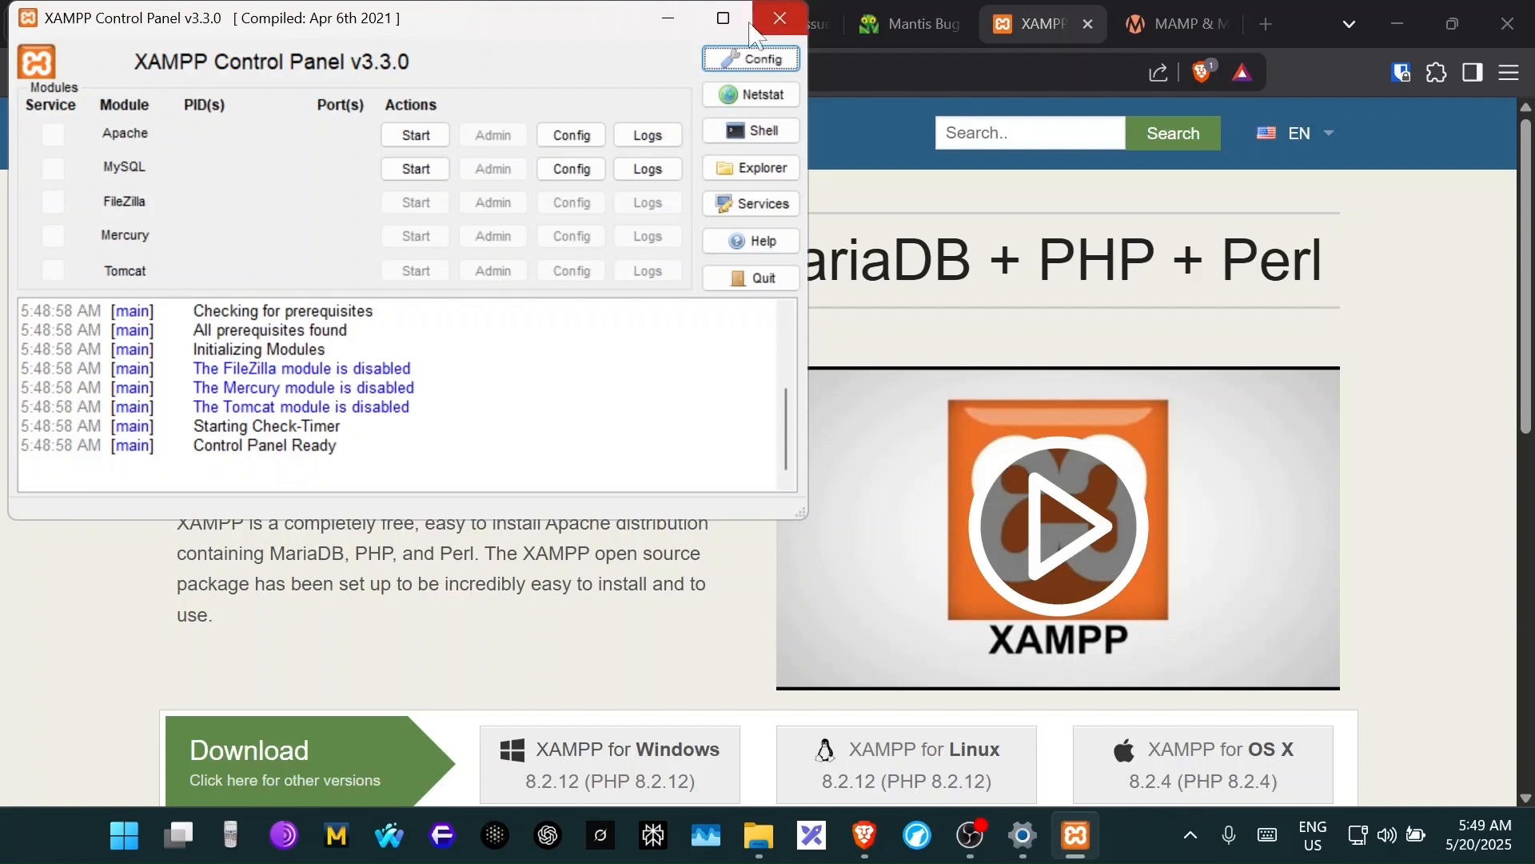
left_click_drag(617, 23, 806, 183)
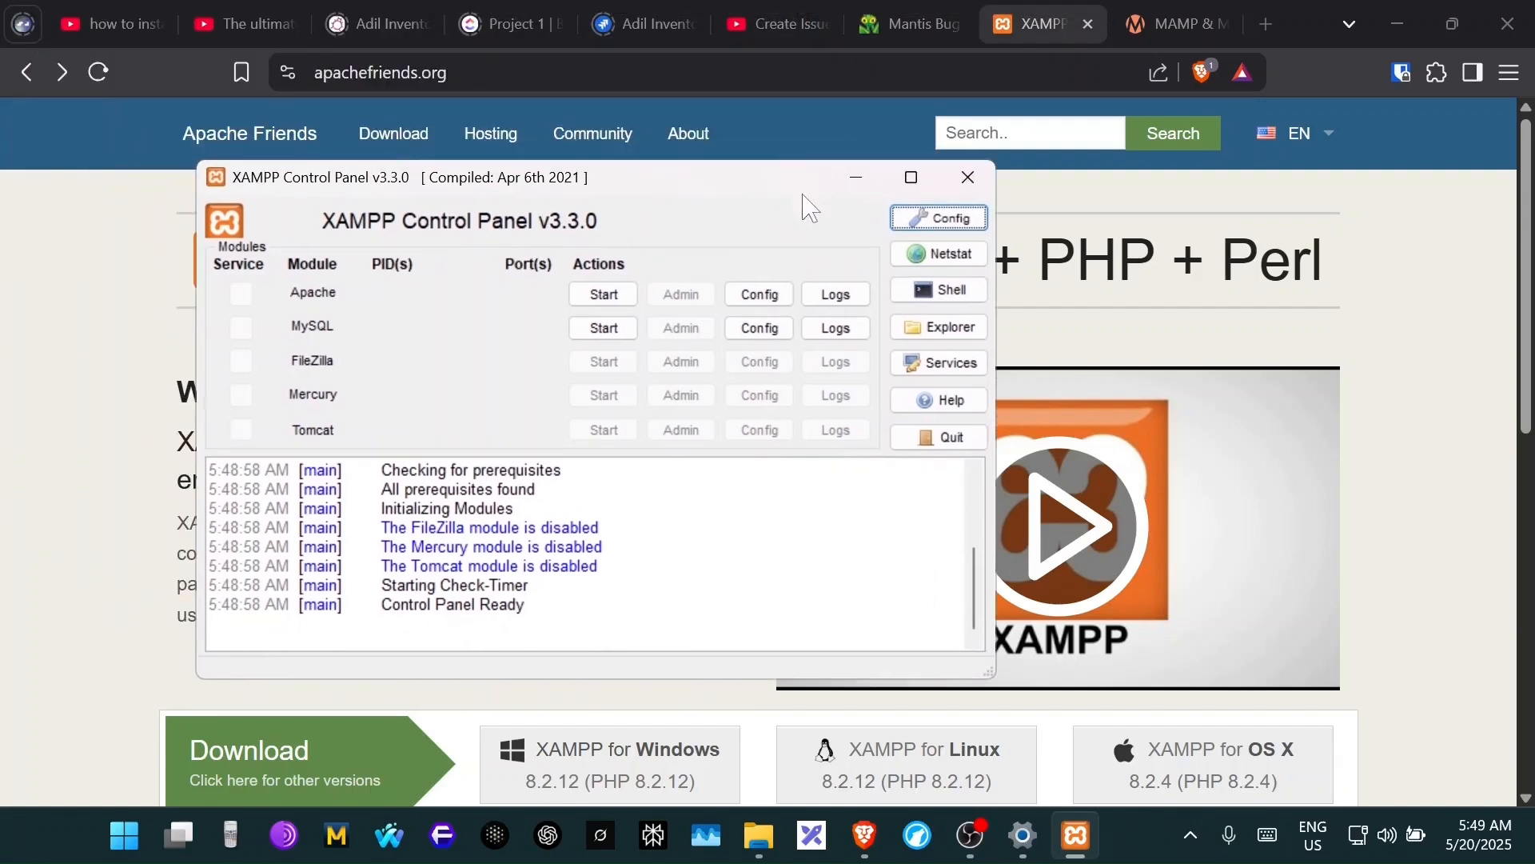
left_click(944, 440)
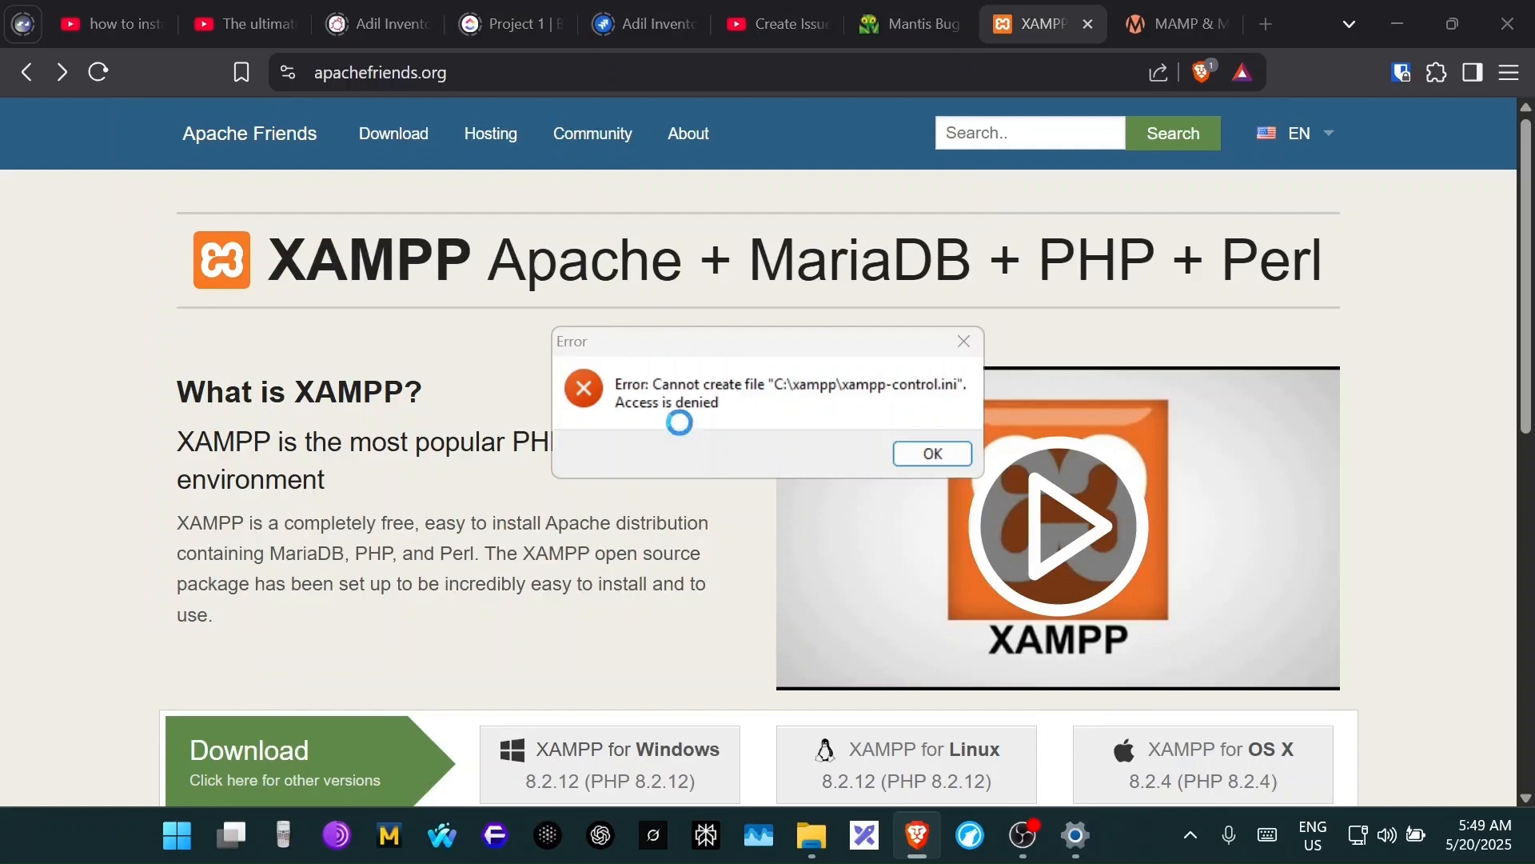
left_click(1190, 835)
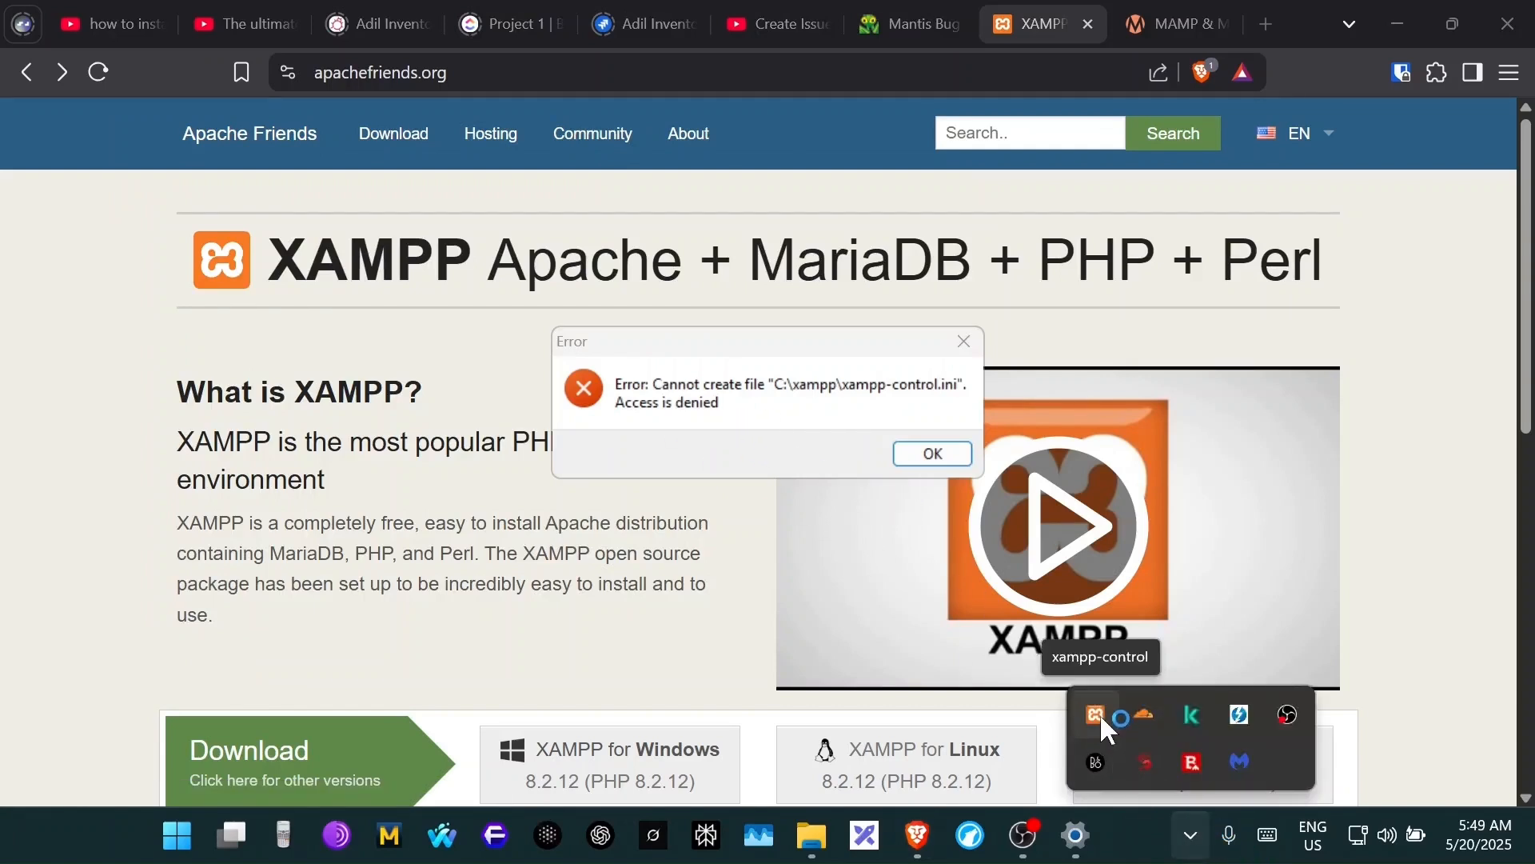
left_click(1098, 710)
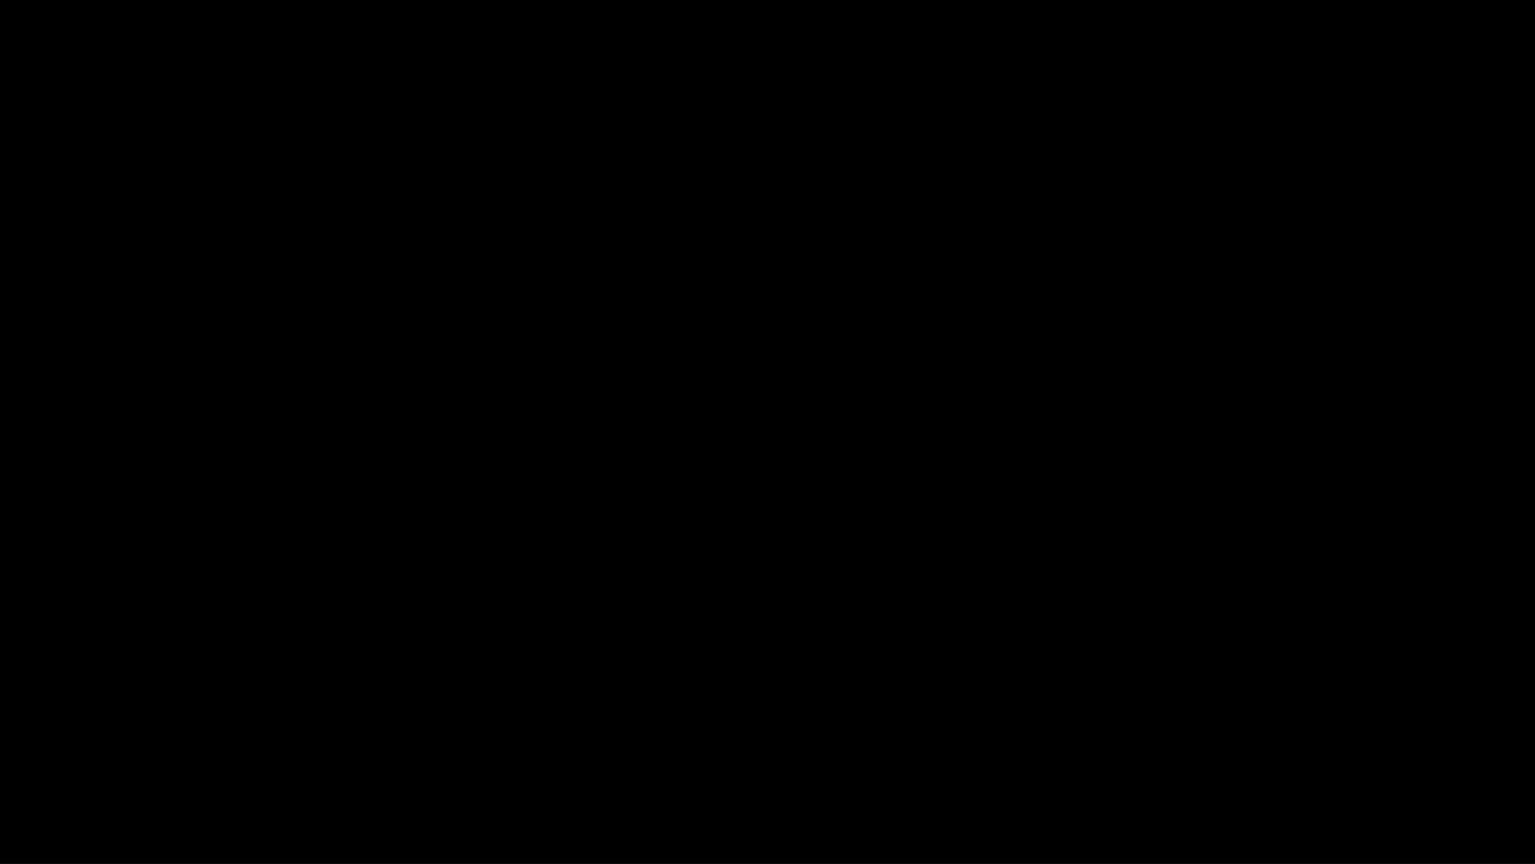
- In Task Manager, find the hung xampp-control.exe process and end it
left_click(506, 422)
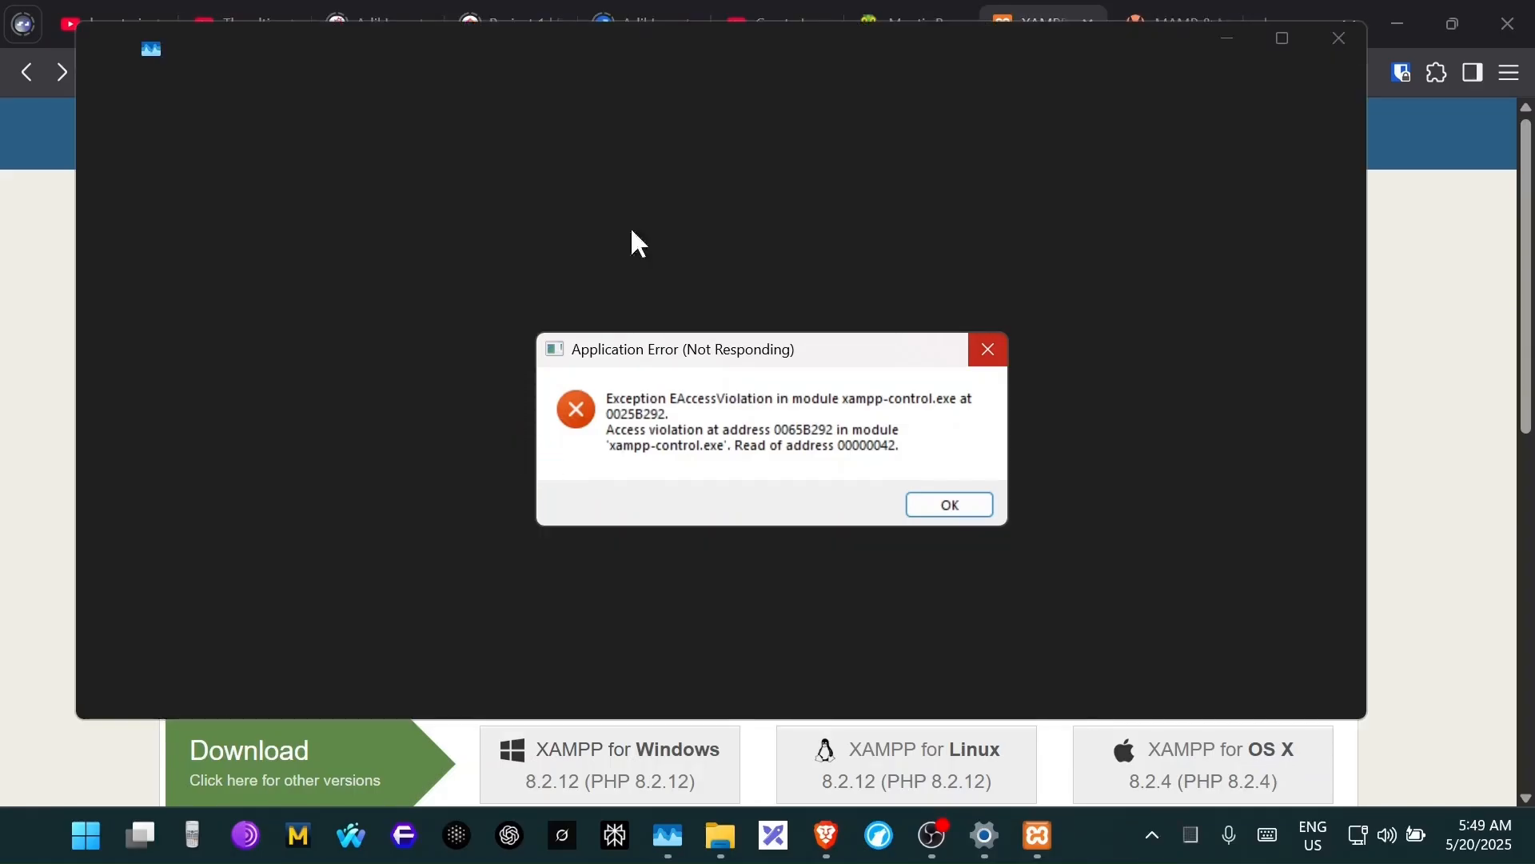
left_click(634, 52)
type("xam")
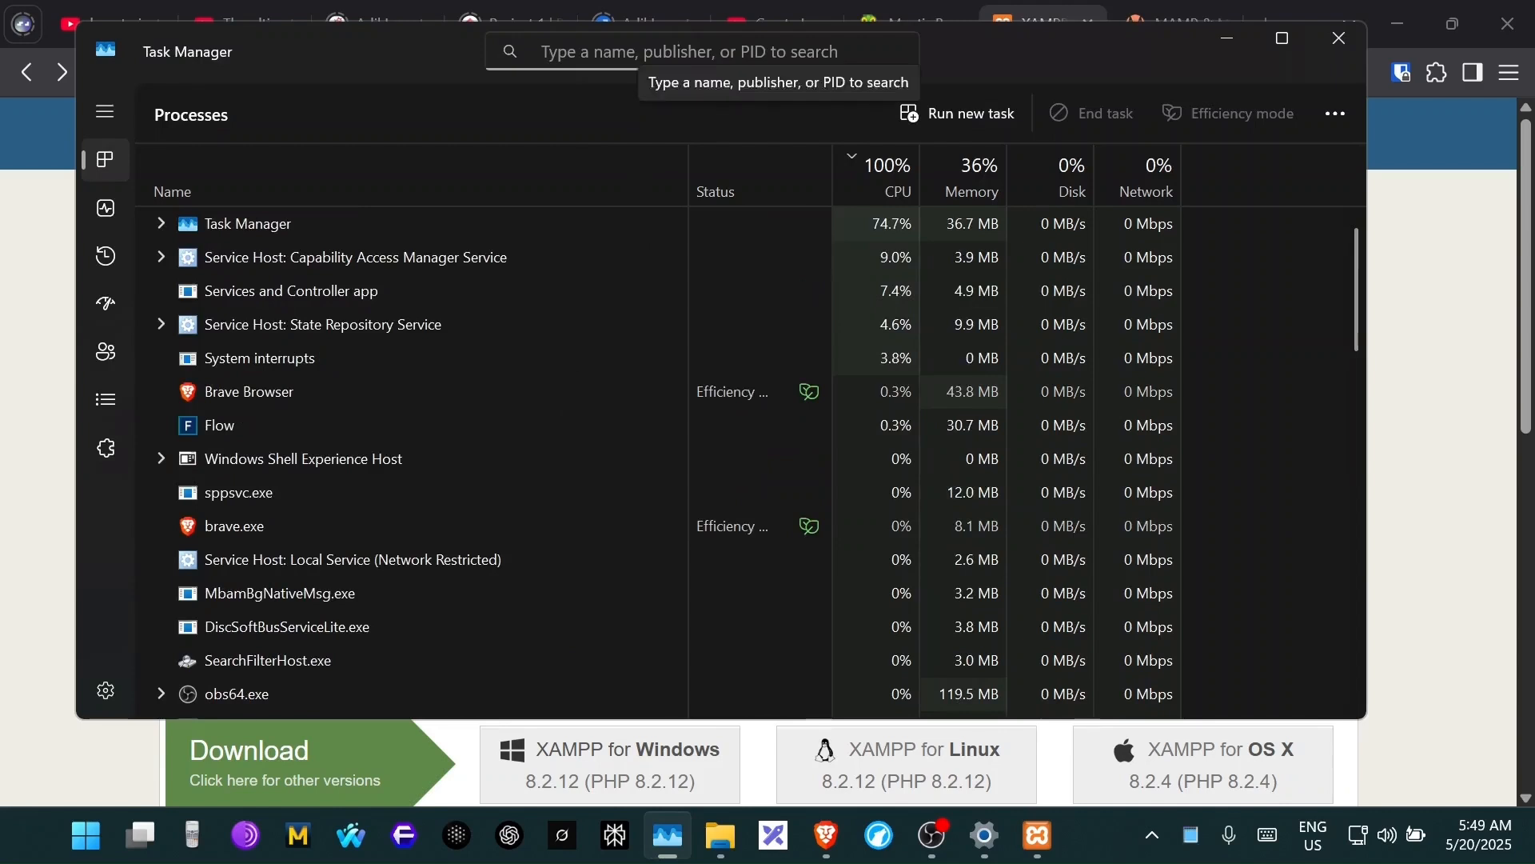
type("pp")
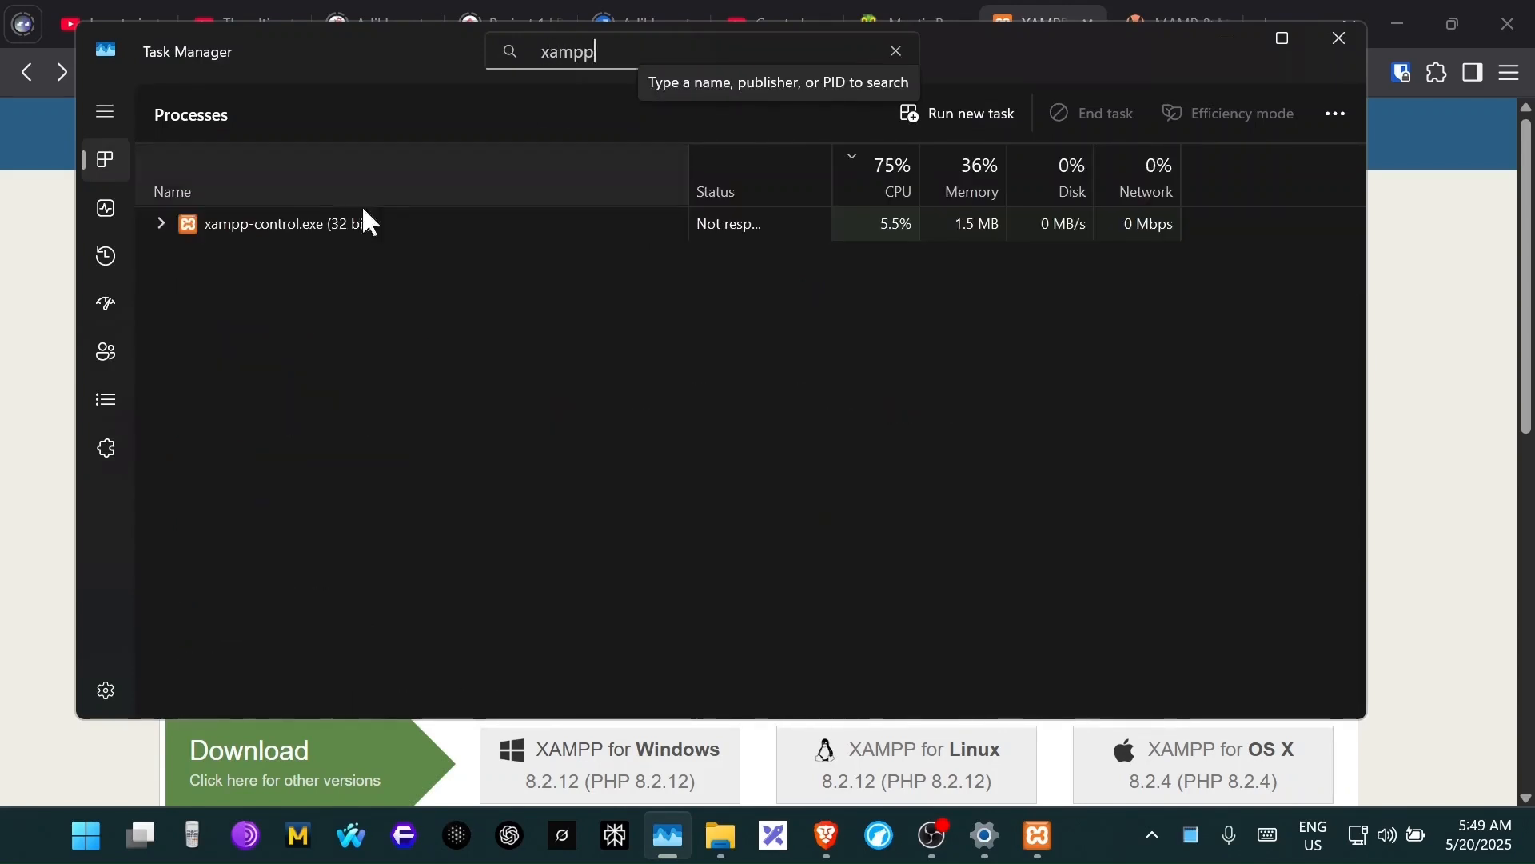
right_click(342, 225)
left_click(365, 235)
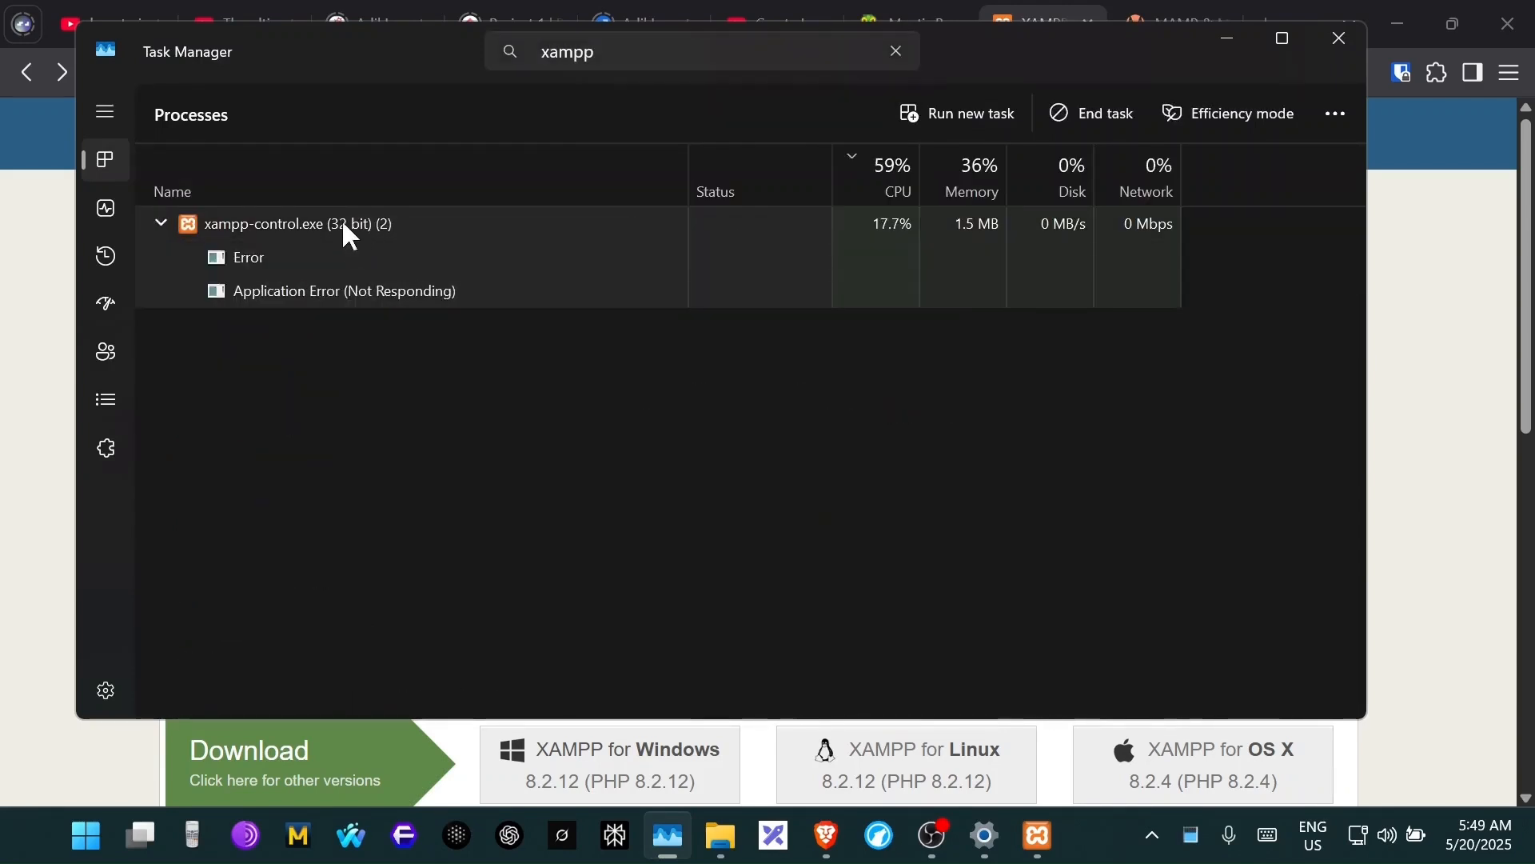
right_click(343, 223)
left_click(412, 268)
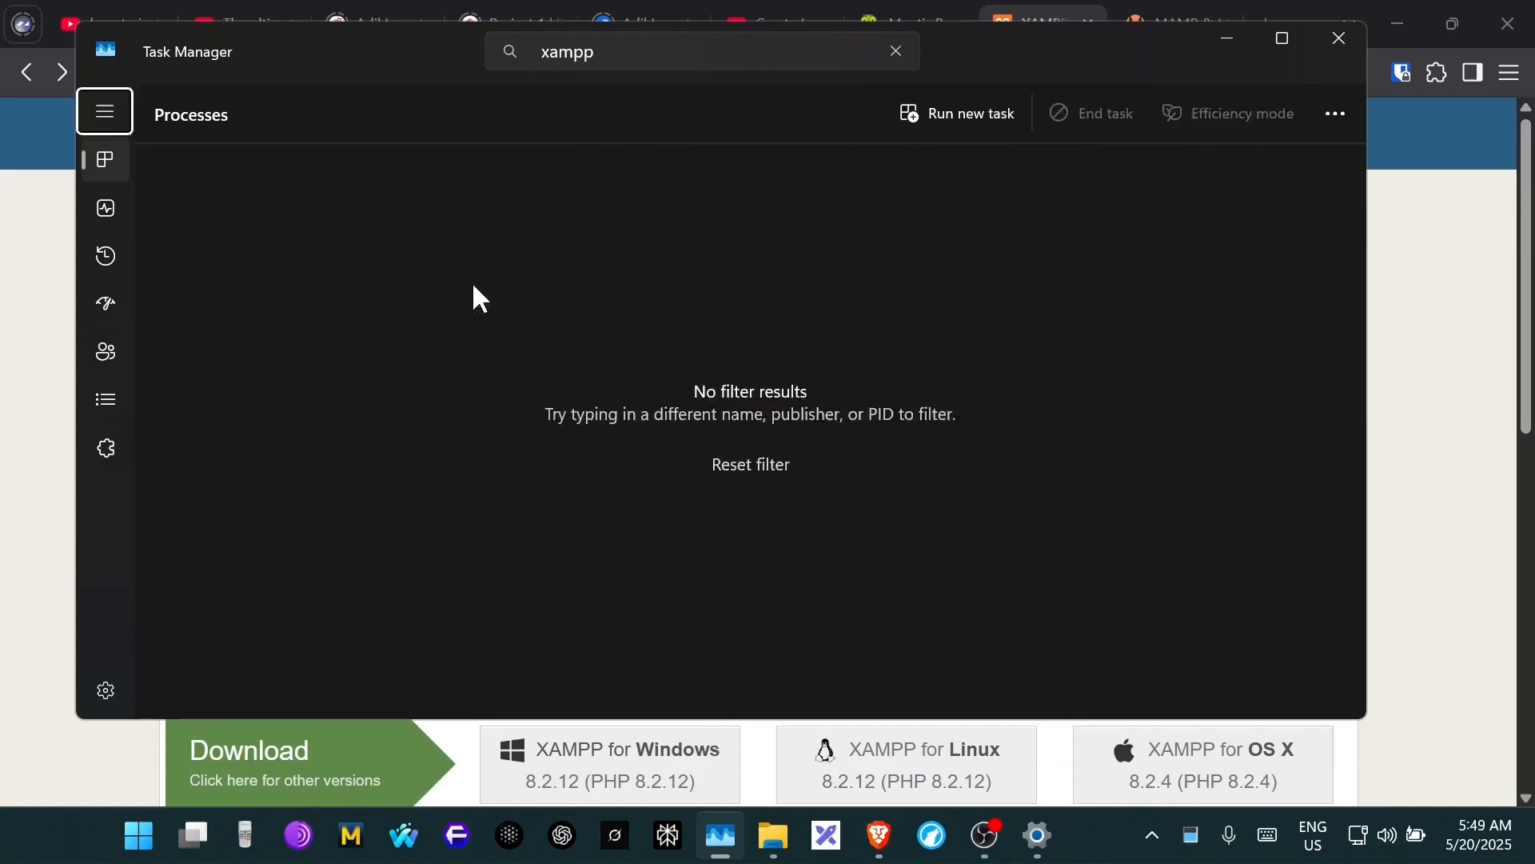
- Search for apache and mysql processes to confirm none are running, then close Task Manager
left_click(617, 48)
key("ctrl+a")
key("BackSpace")
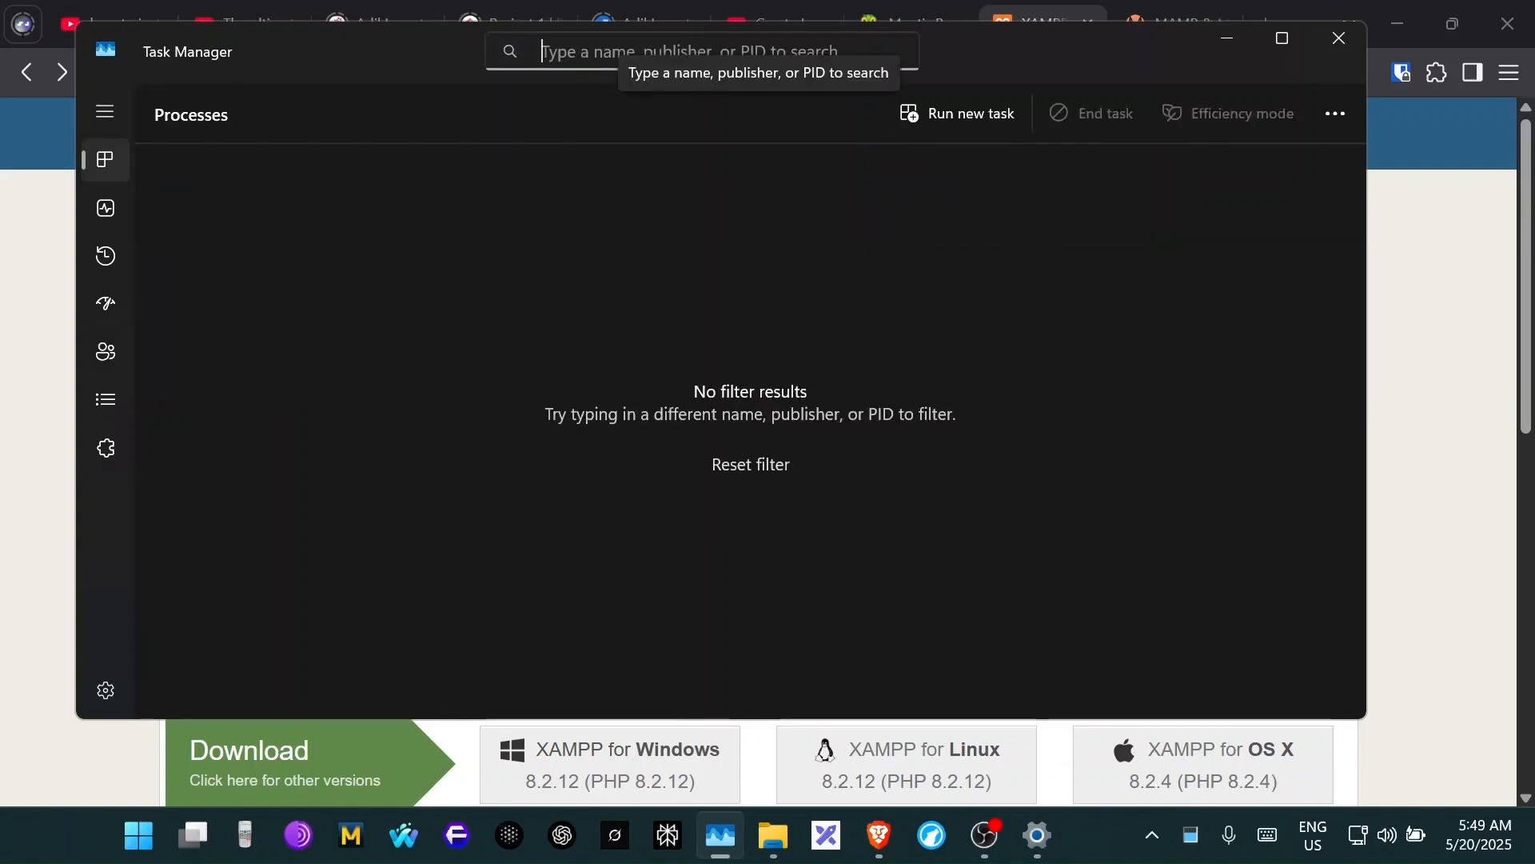
type("apache")
key("BackSpace")
key("BackSpace")
key("BackSpace")
key("BackSpace")
key("BackSpace")
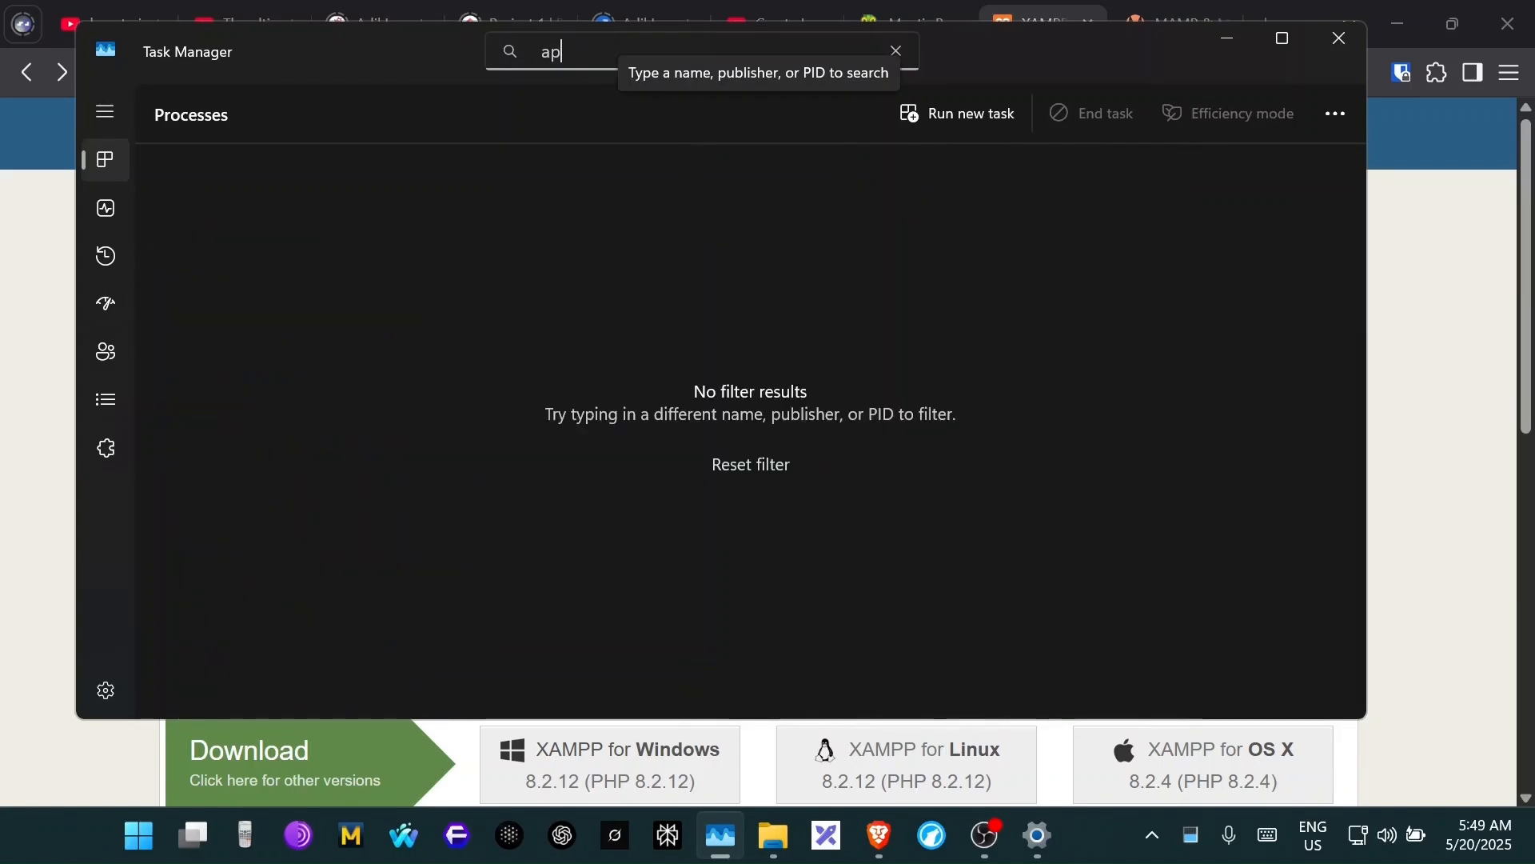
key("BackSpace")
type("mysql")
key("ctrl+a")
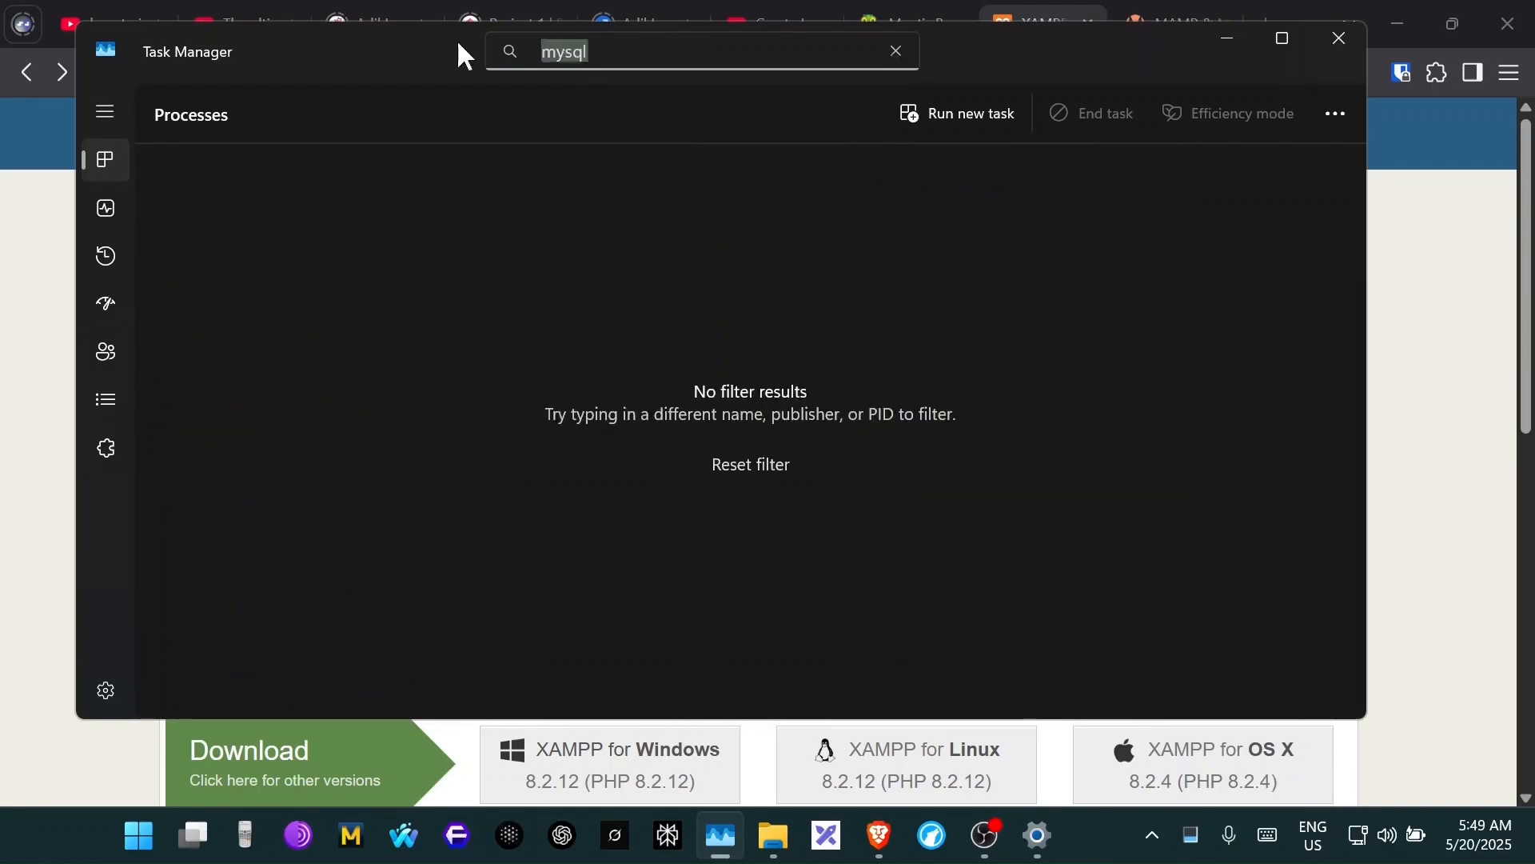
key("BackSpace")
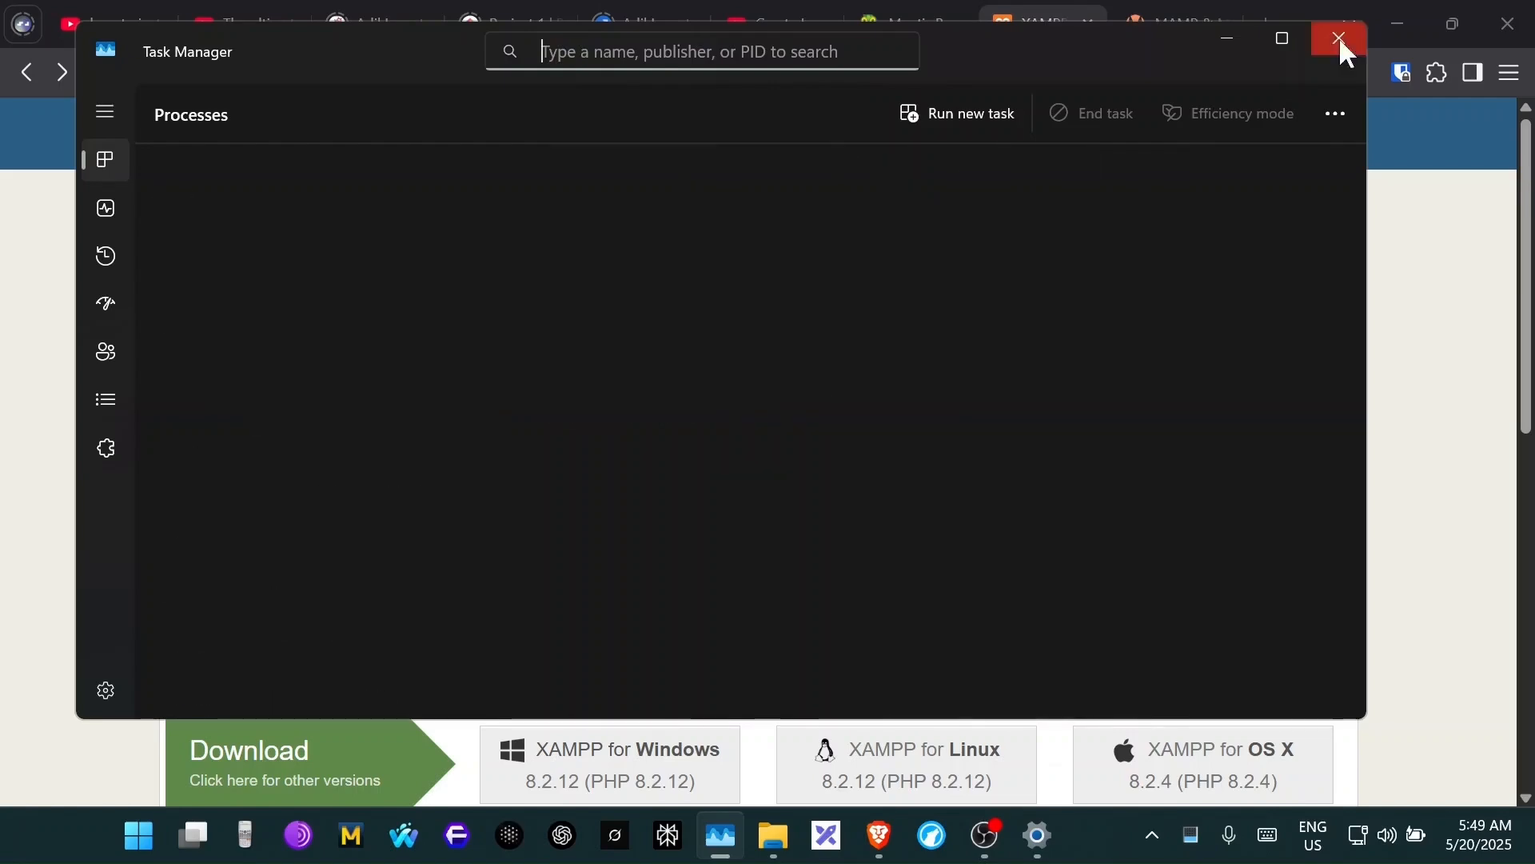
left_click(1340, 42)
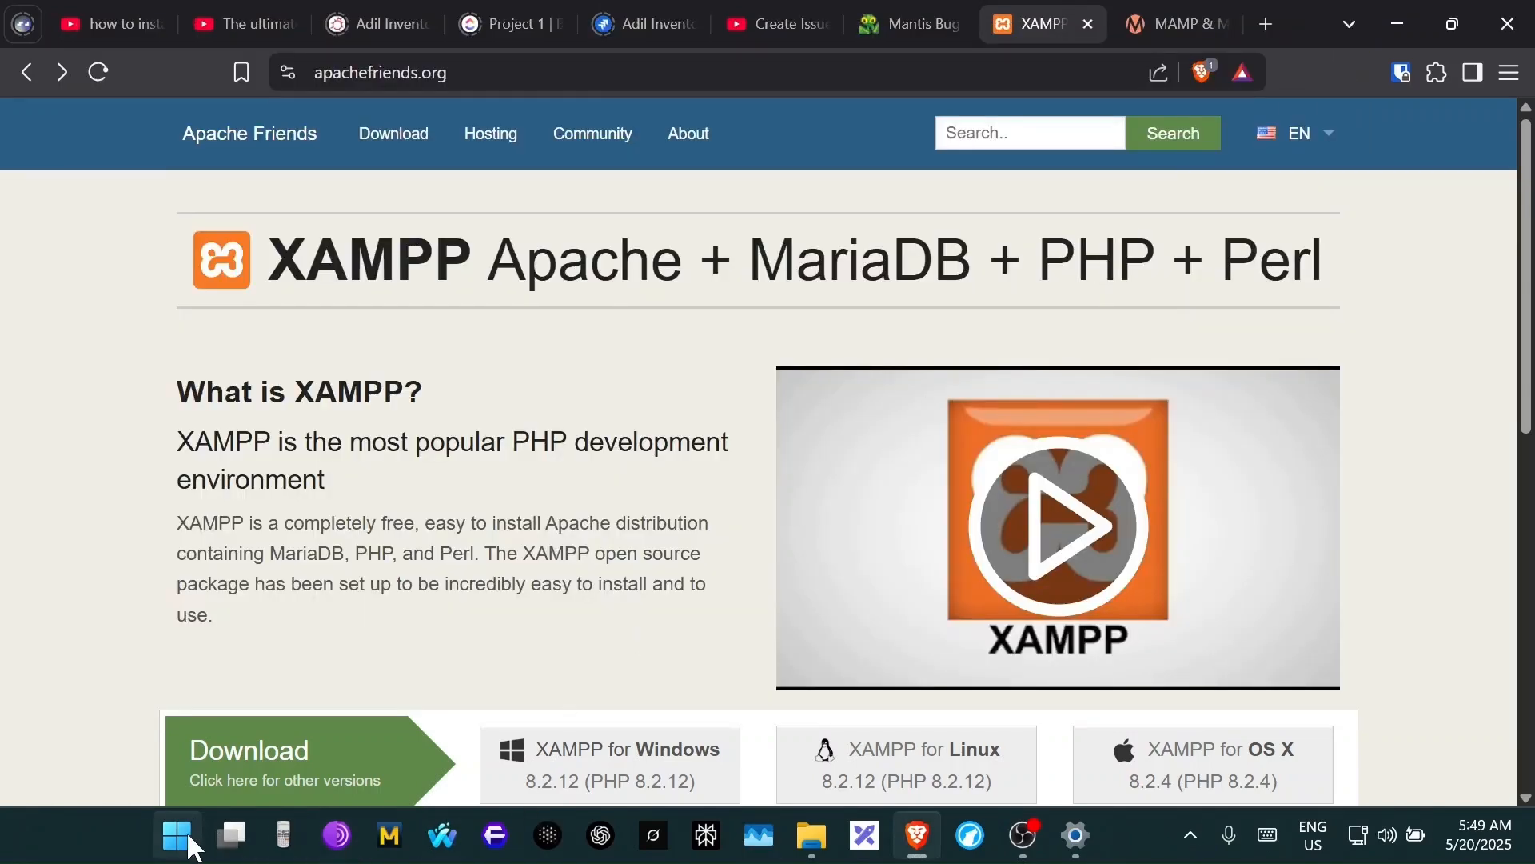
- Copy the mantisbt-2.27.1 folder from the MantisBT folder
mouse_move(811, 835)
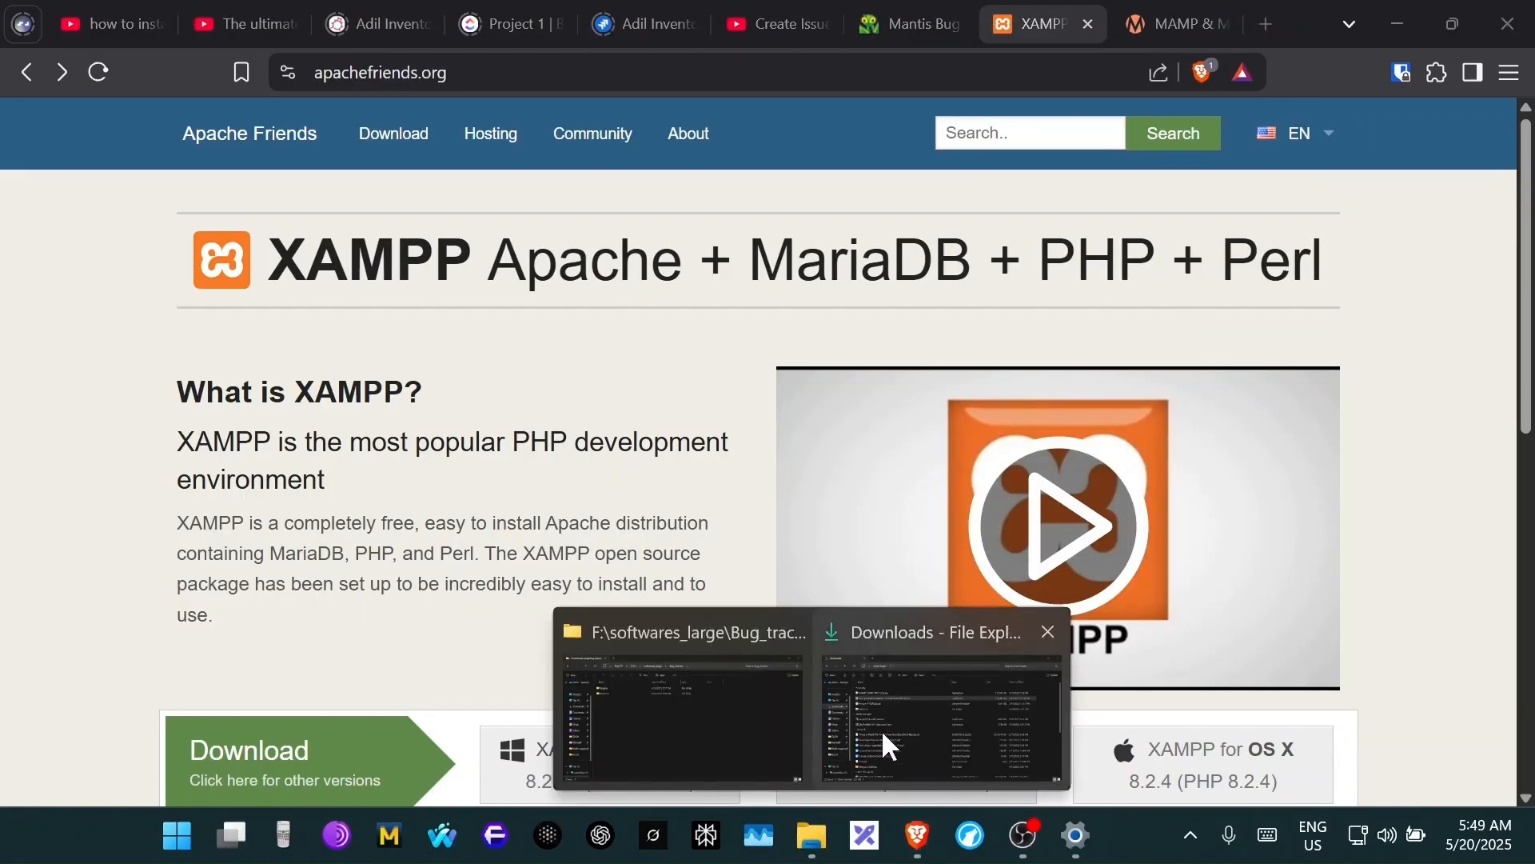
left_click(727, 722)
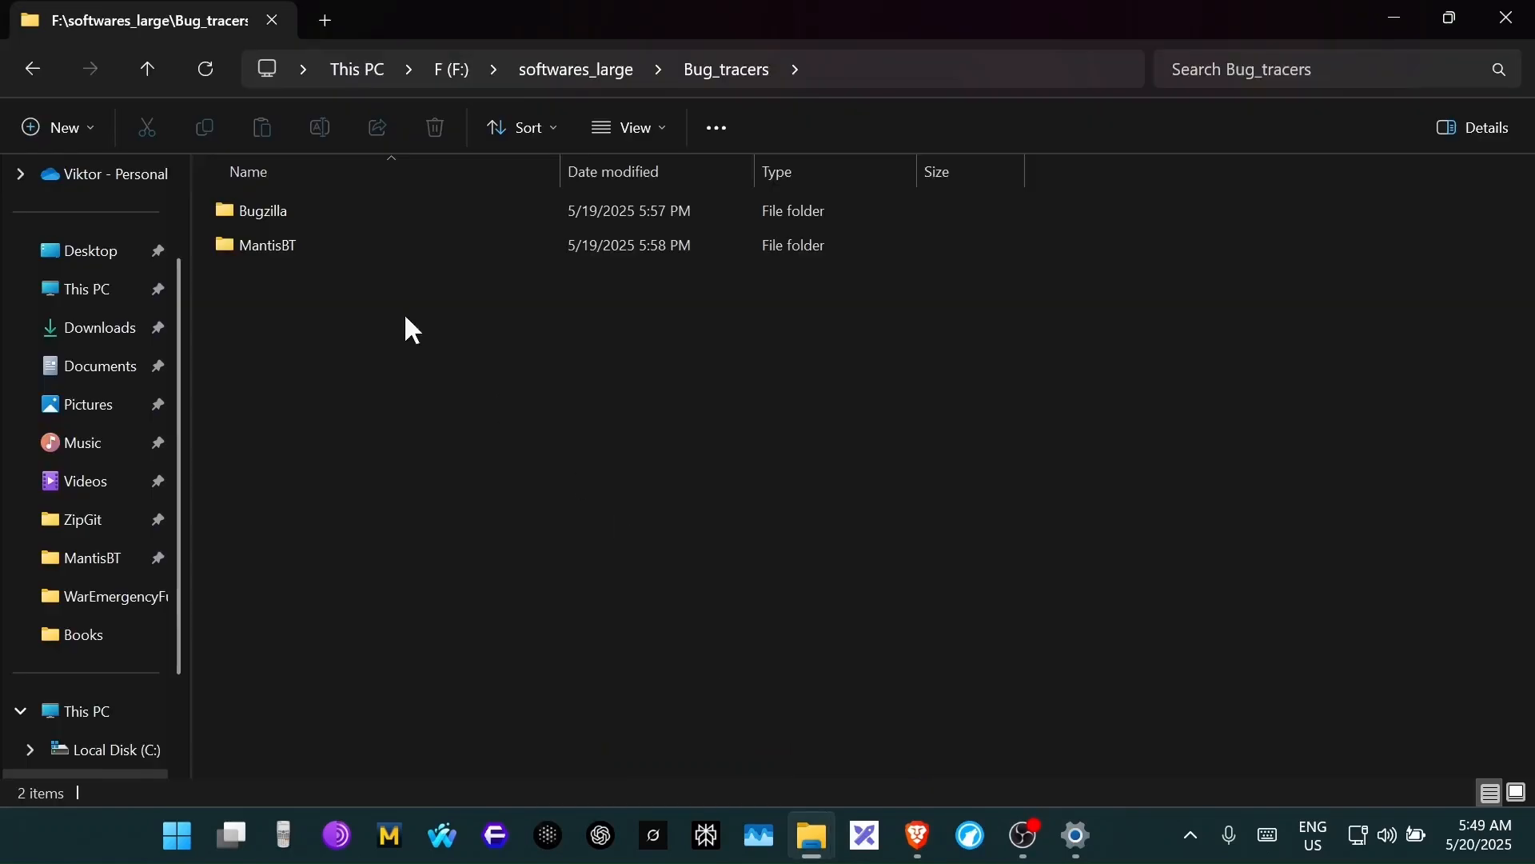
double_click(331, 242)
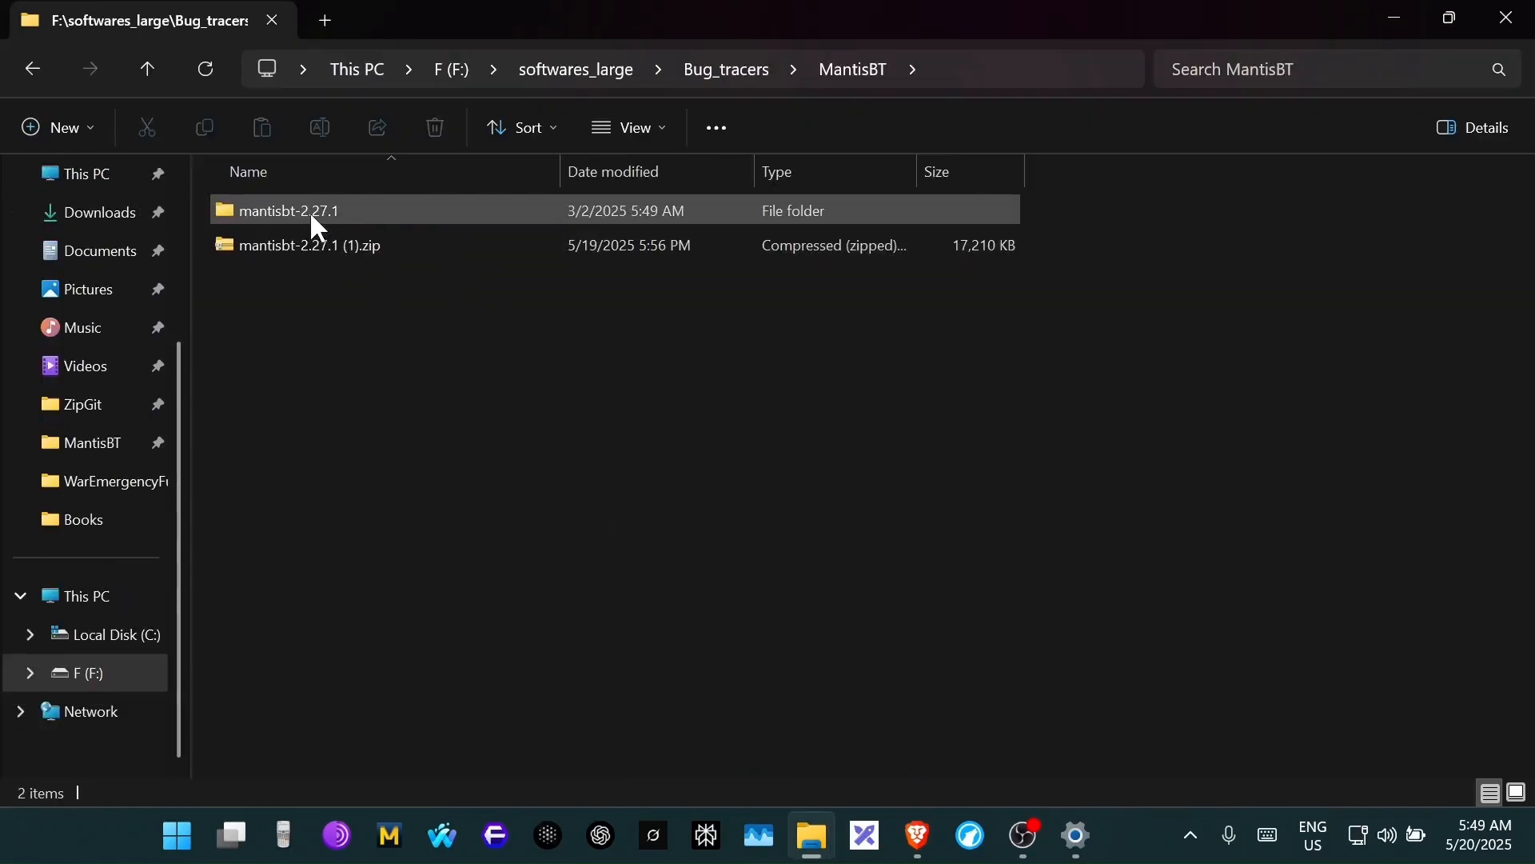
left_click(329, 211)
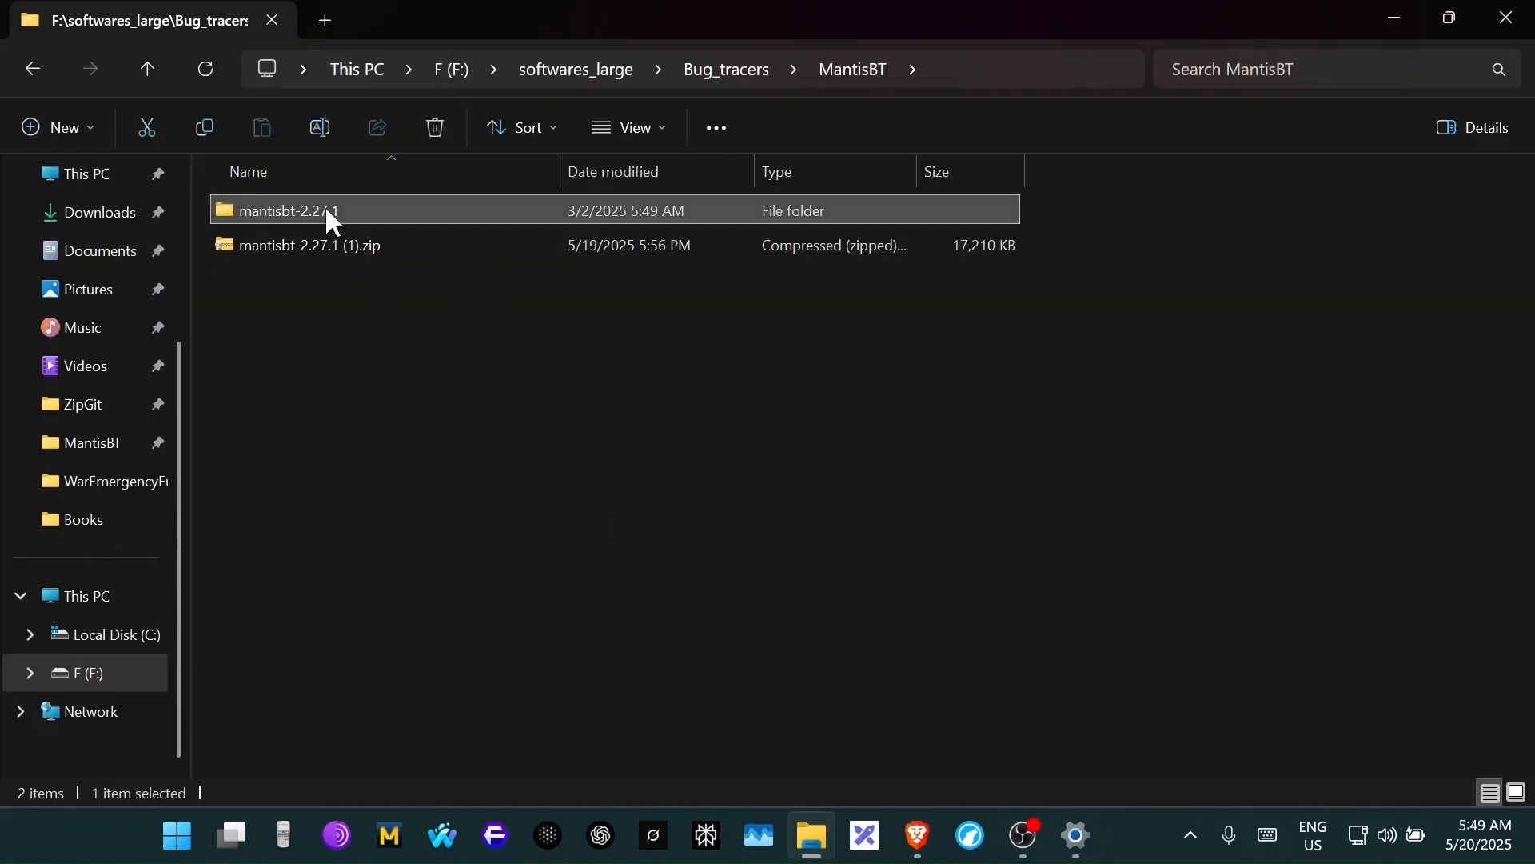
right_click(366, 221)
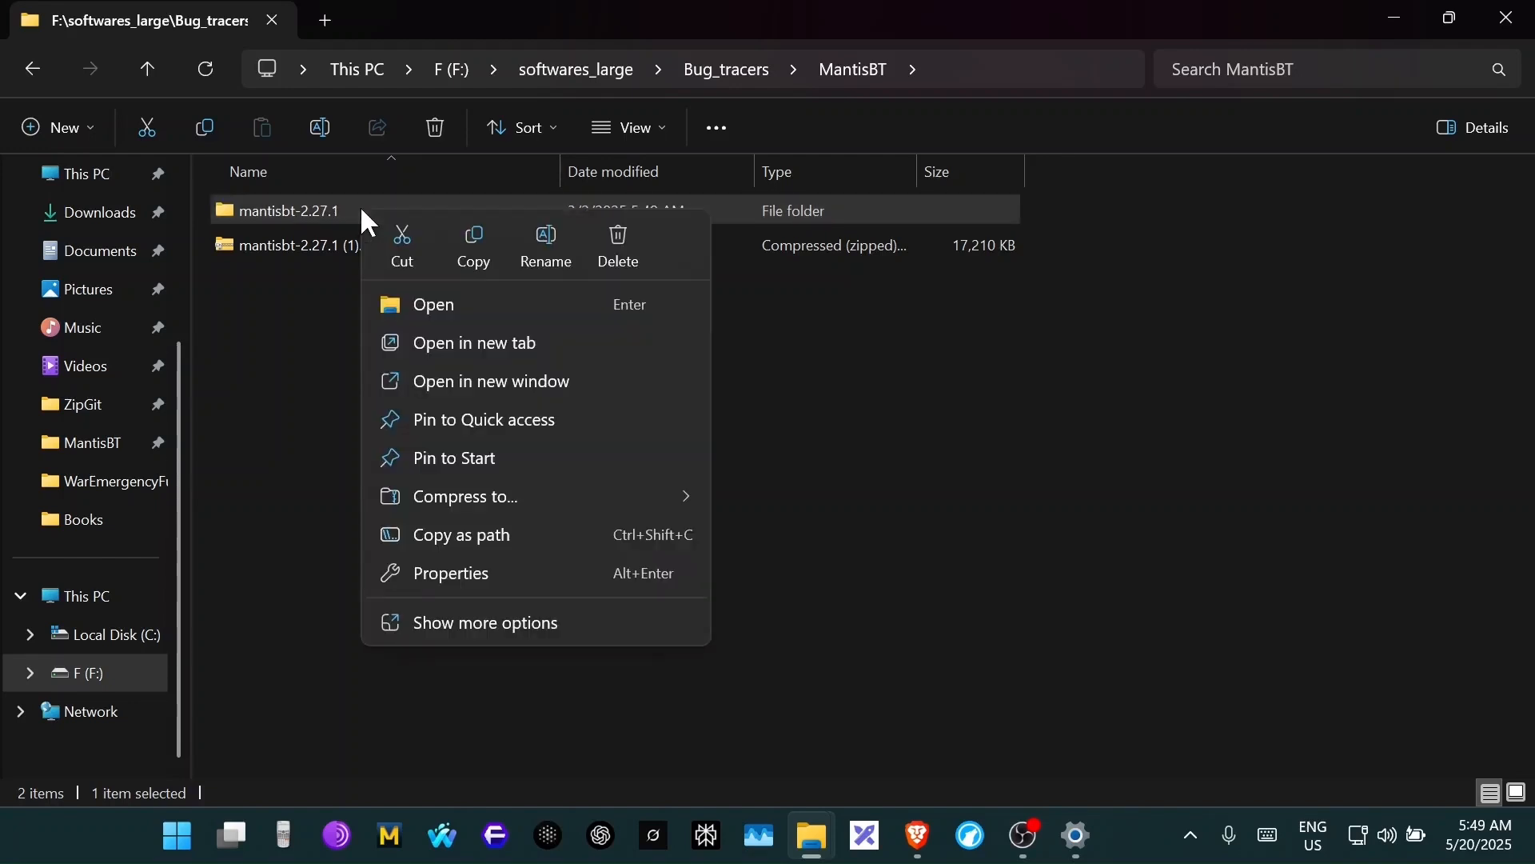
left_click(478, 246)
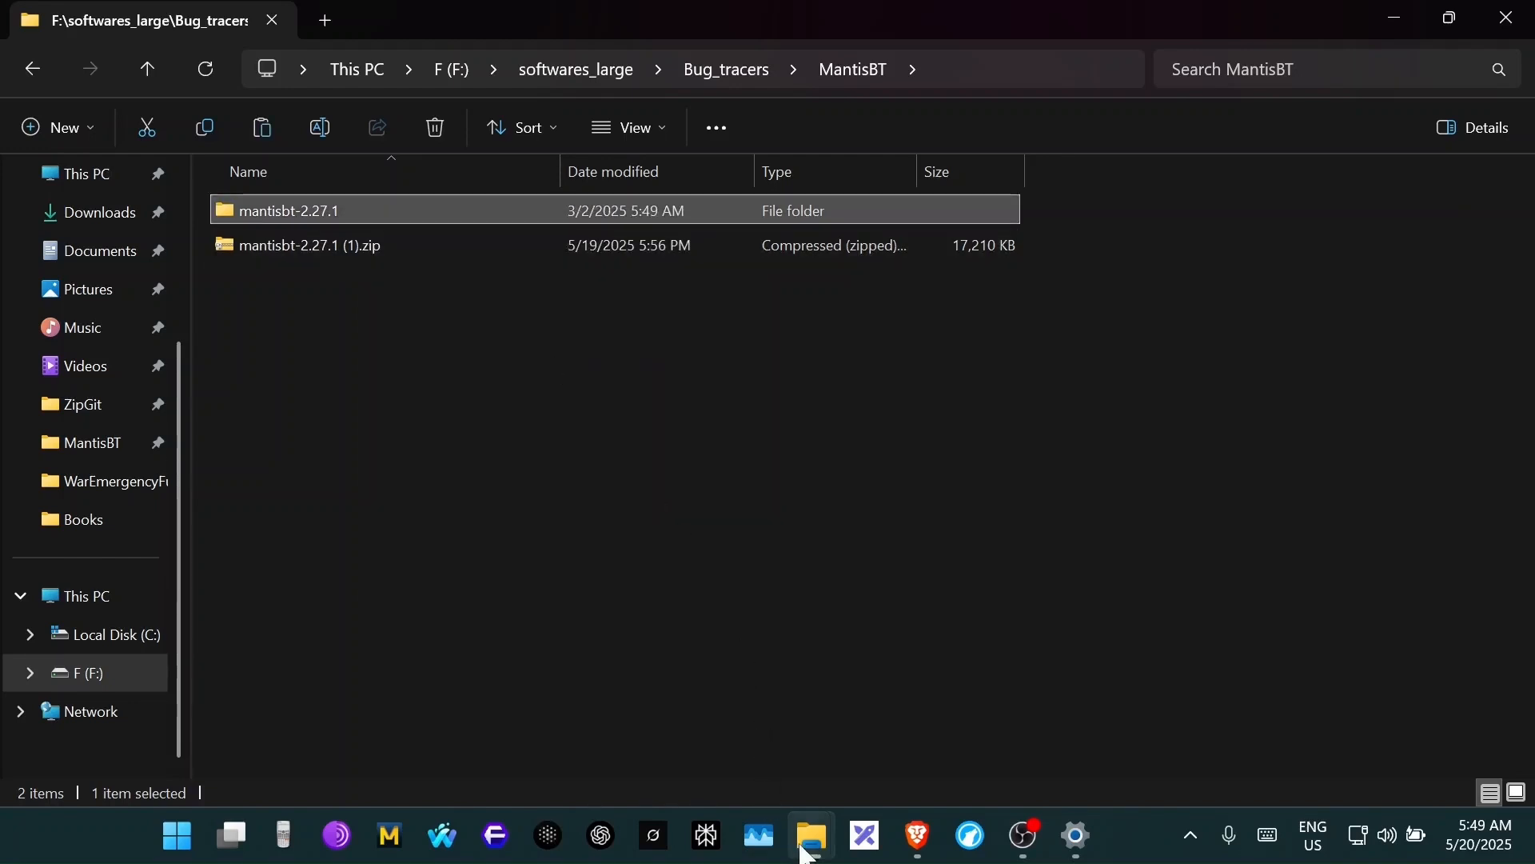
- Paste the mantisbt-2.27.1 folder into C:\xampp\htdocs
mouse_move(811, 835)
left_click(726, 723)
left_click(32, 76)
left_click(32, 79)
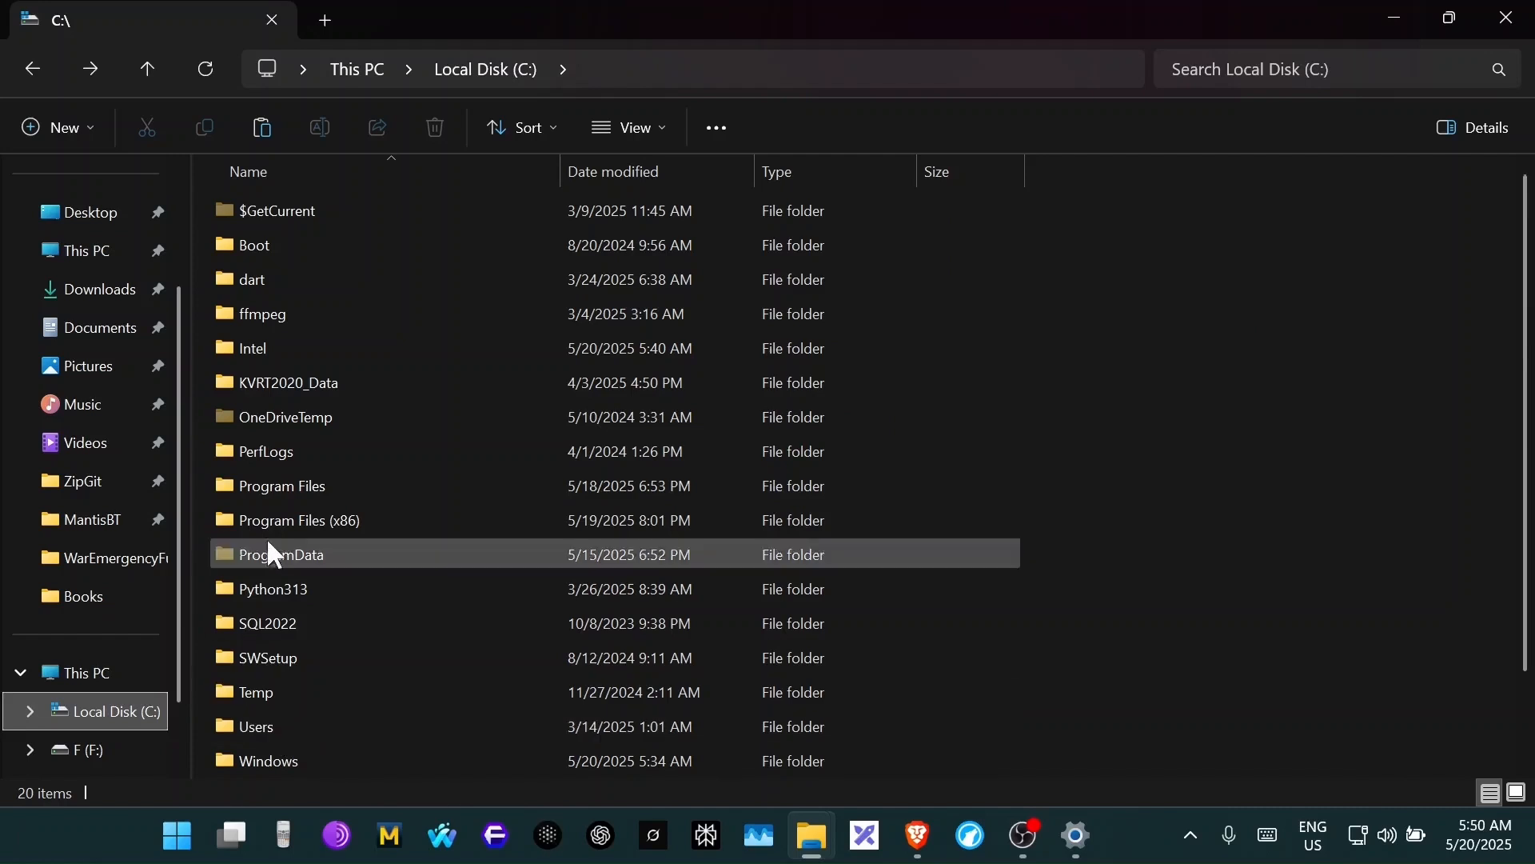
scroll(296, 703, "down", 1)
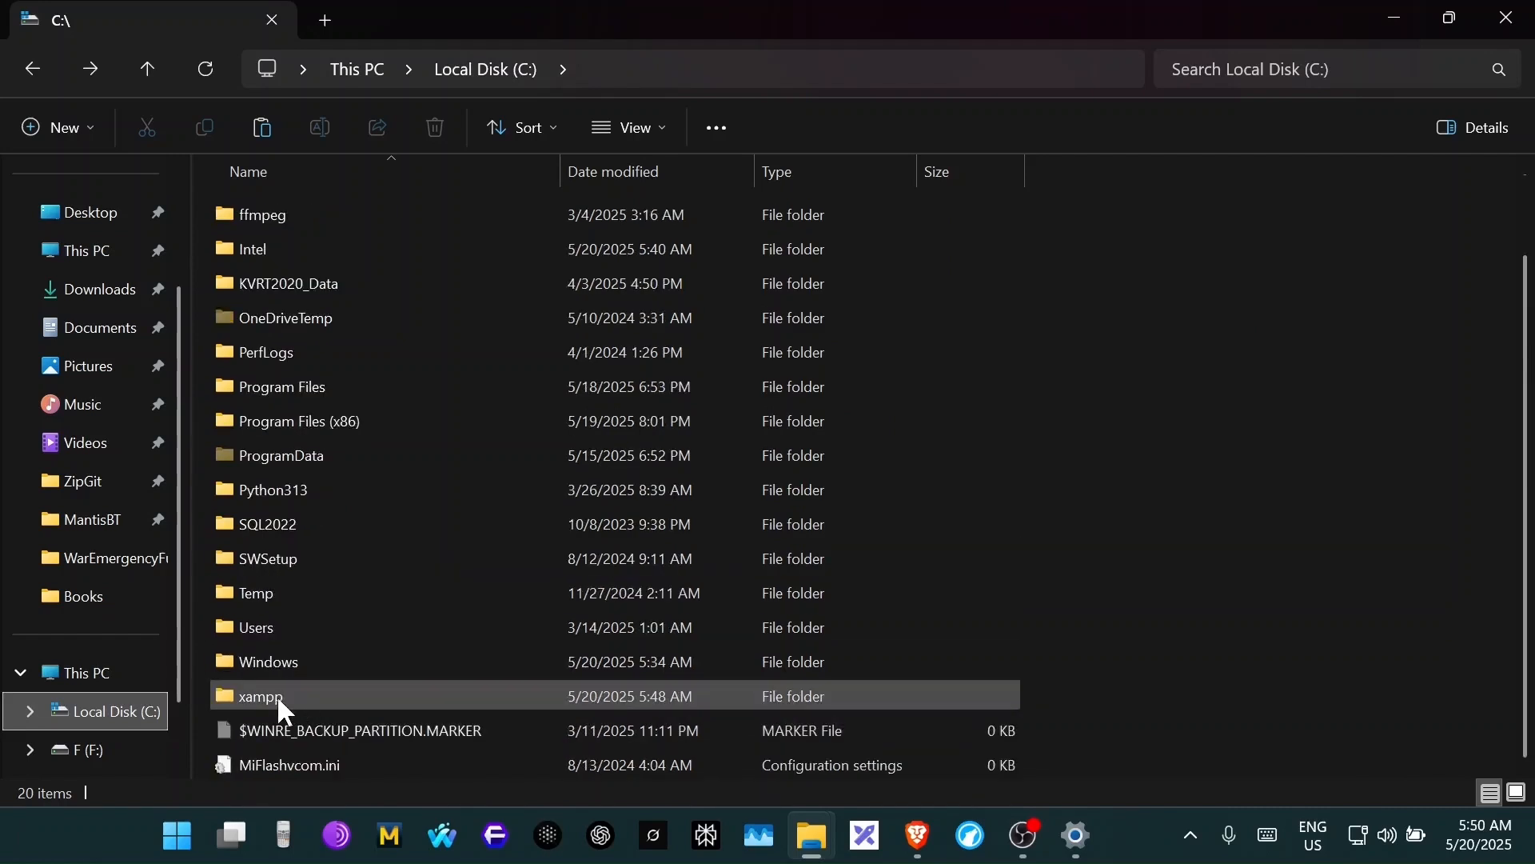
left_click(323, 694)
double_click(322, 694)
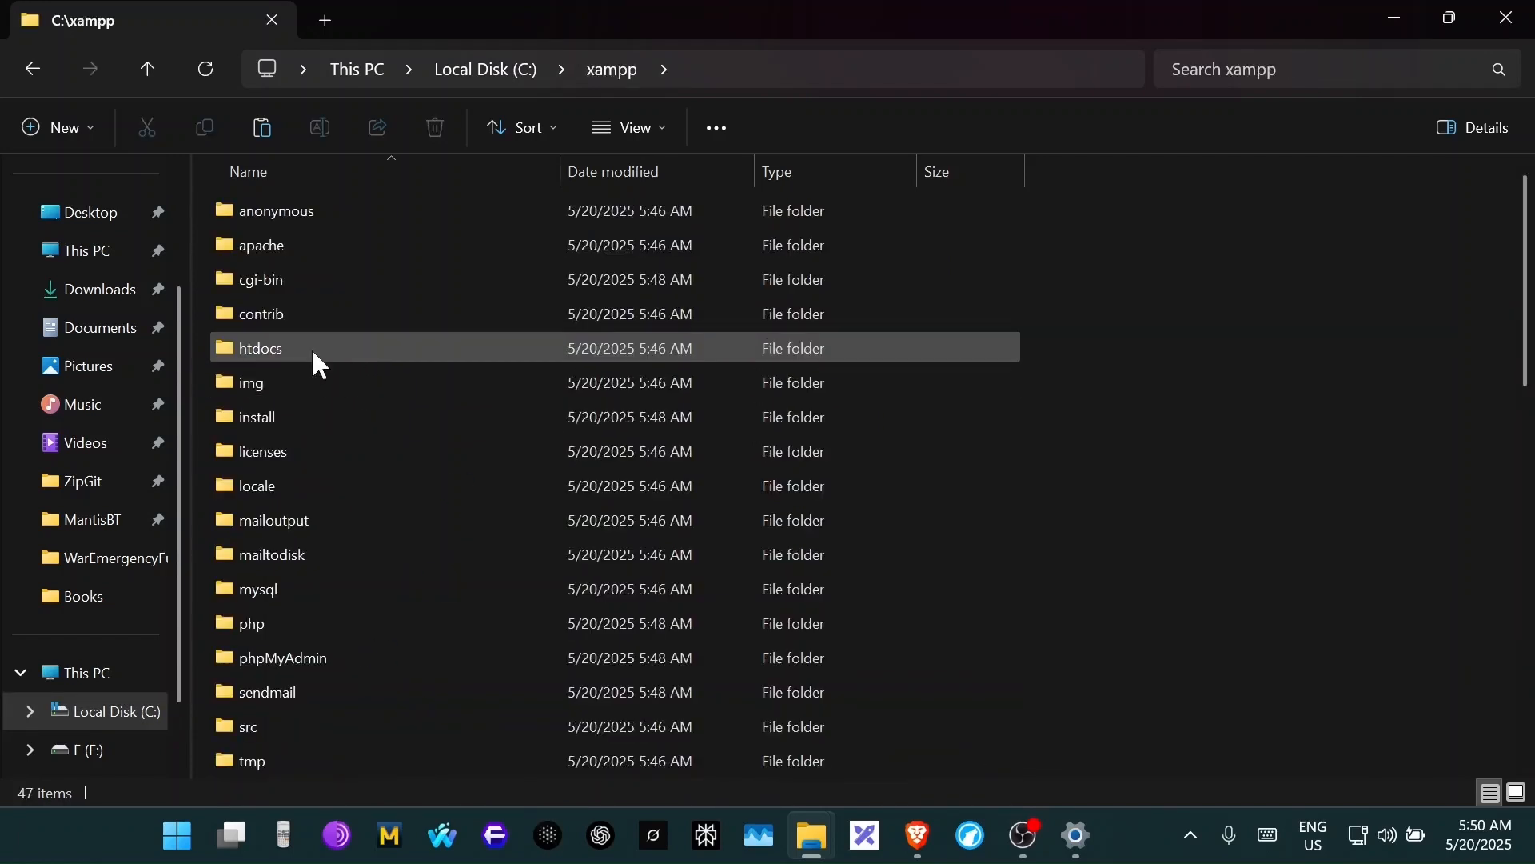
double_click(310, 347)
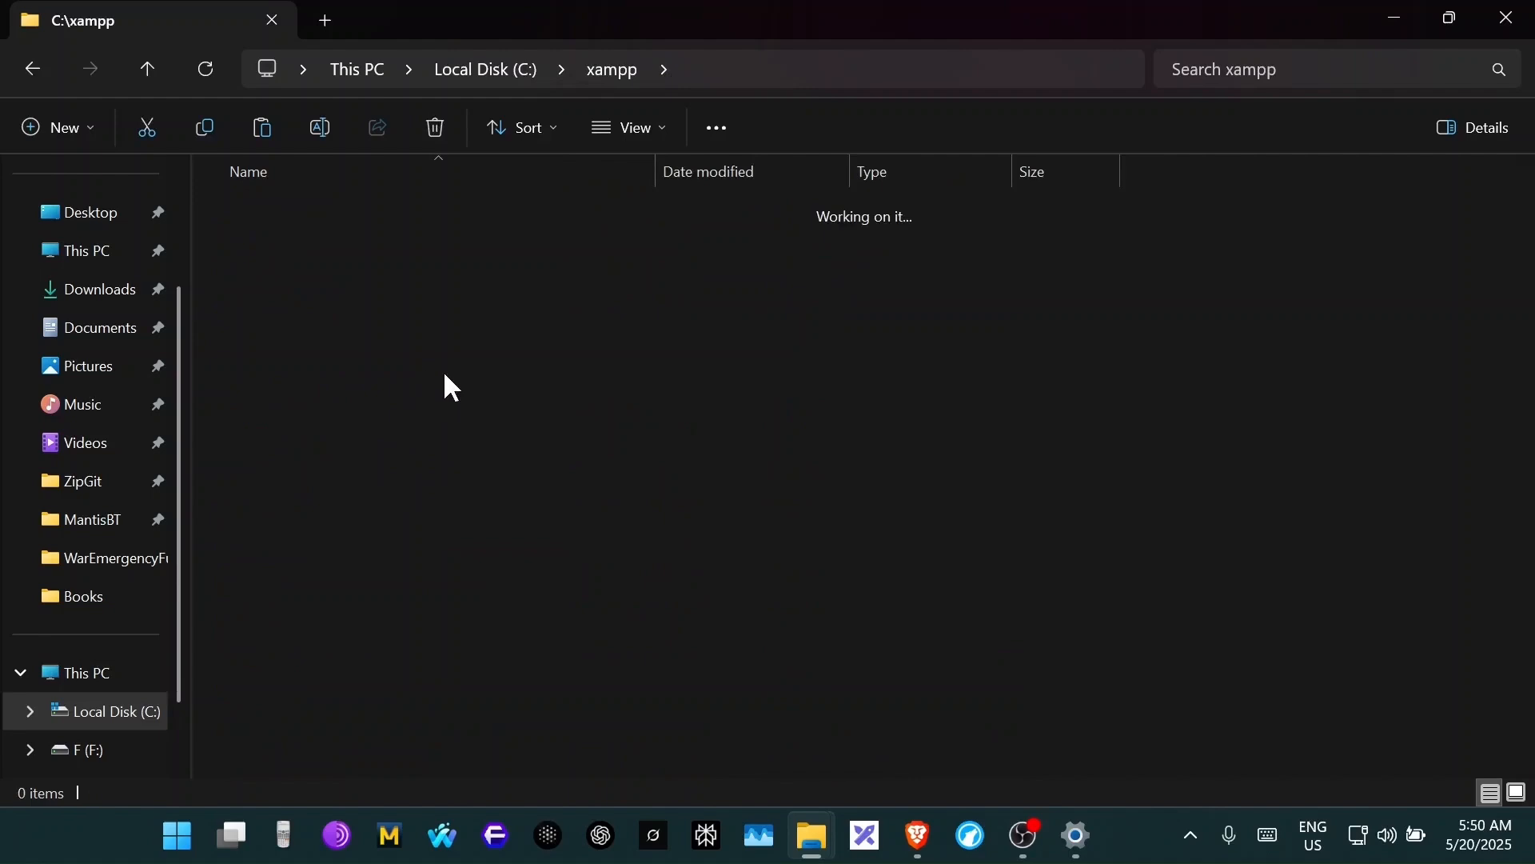
right_click(575, 639)
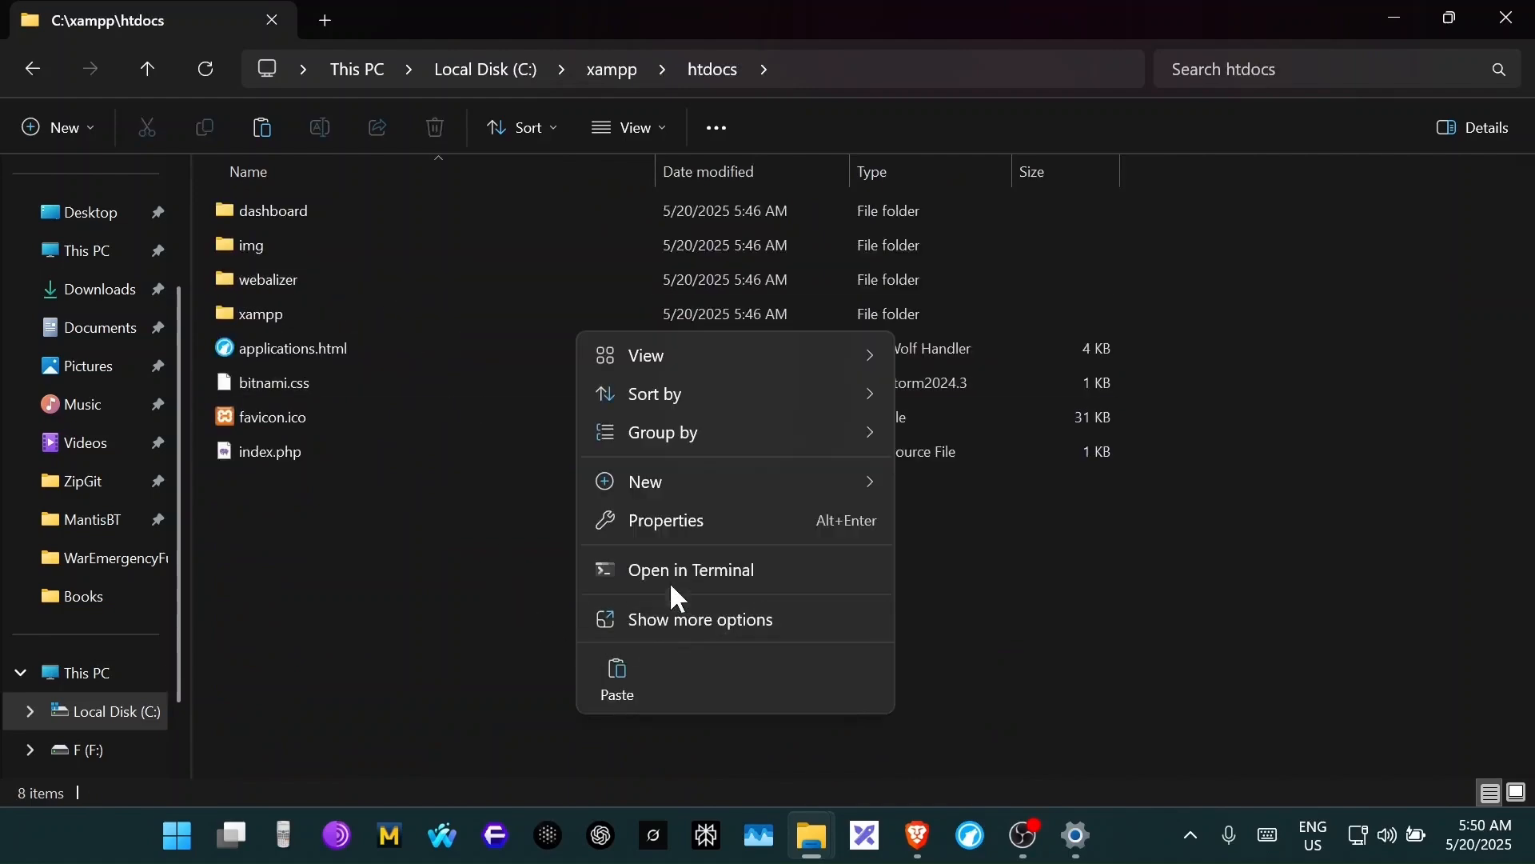
left_click(621, 672)
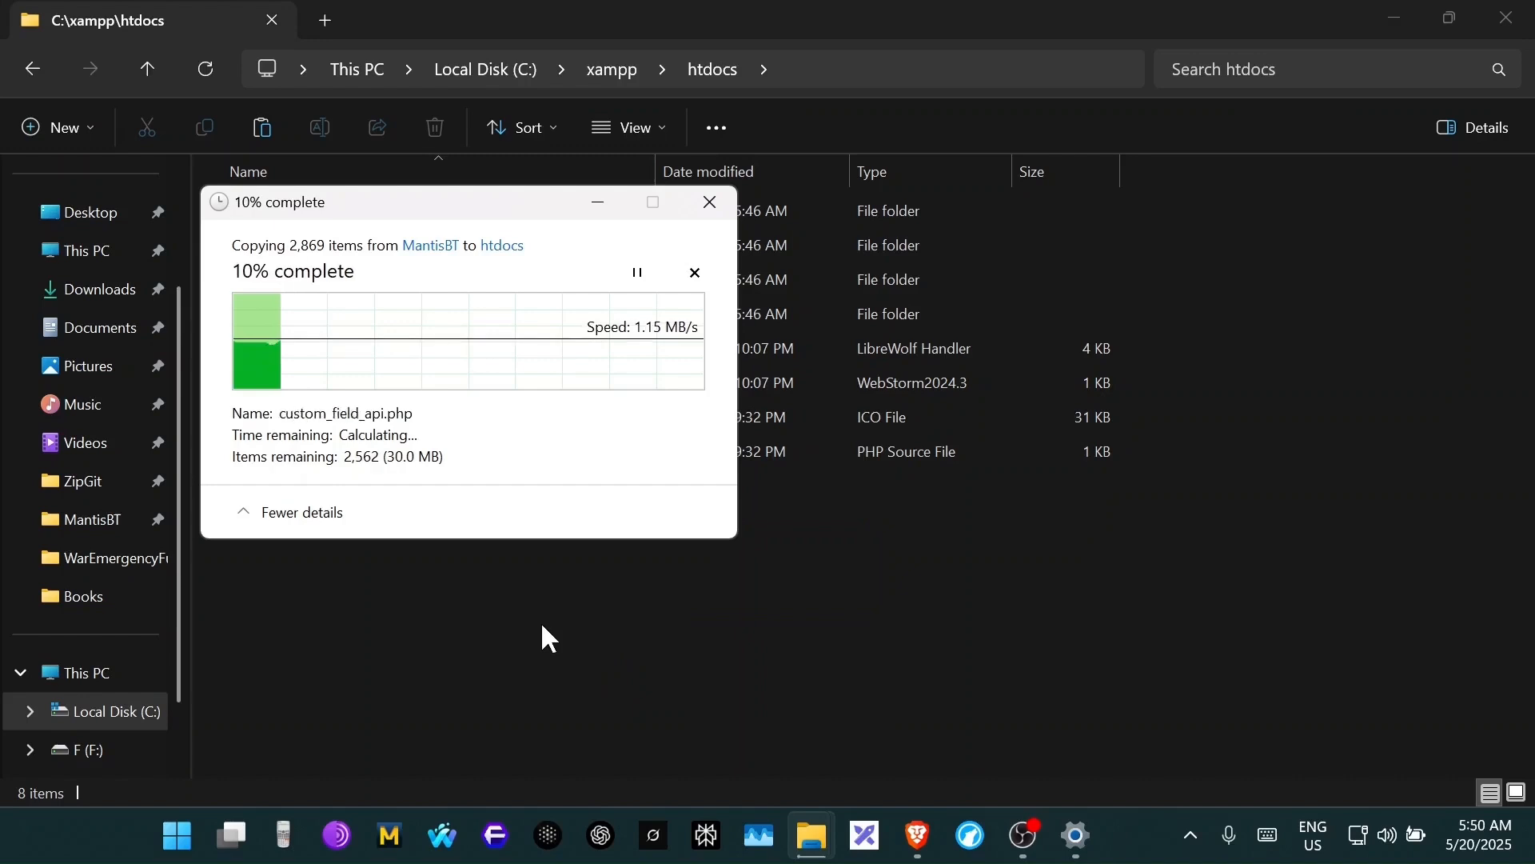
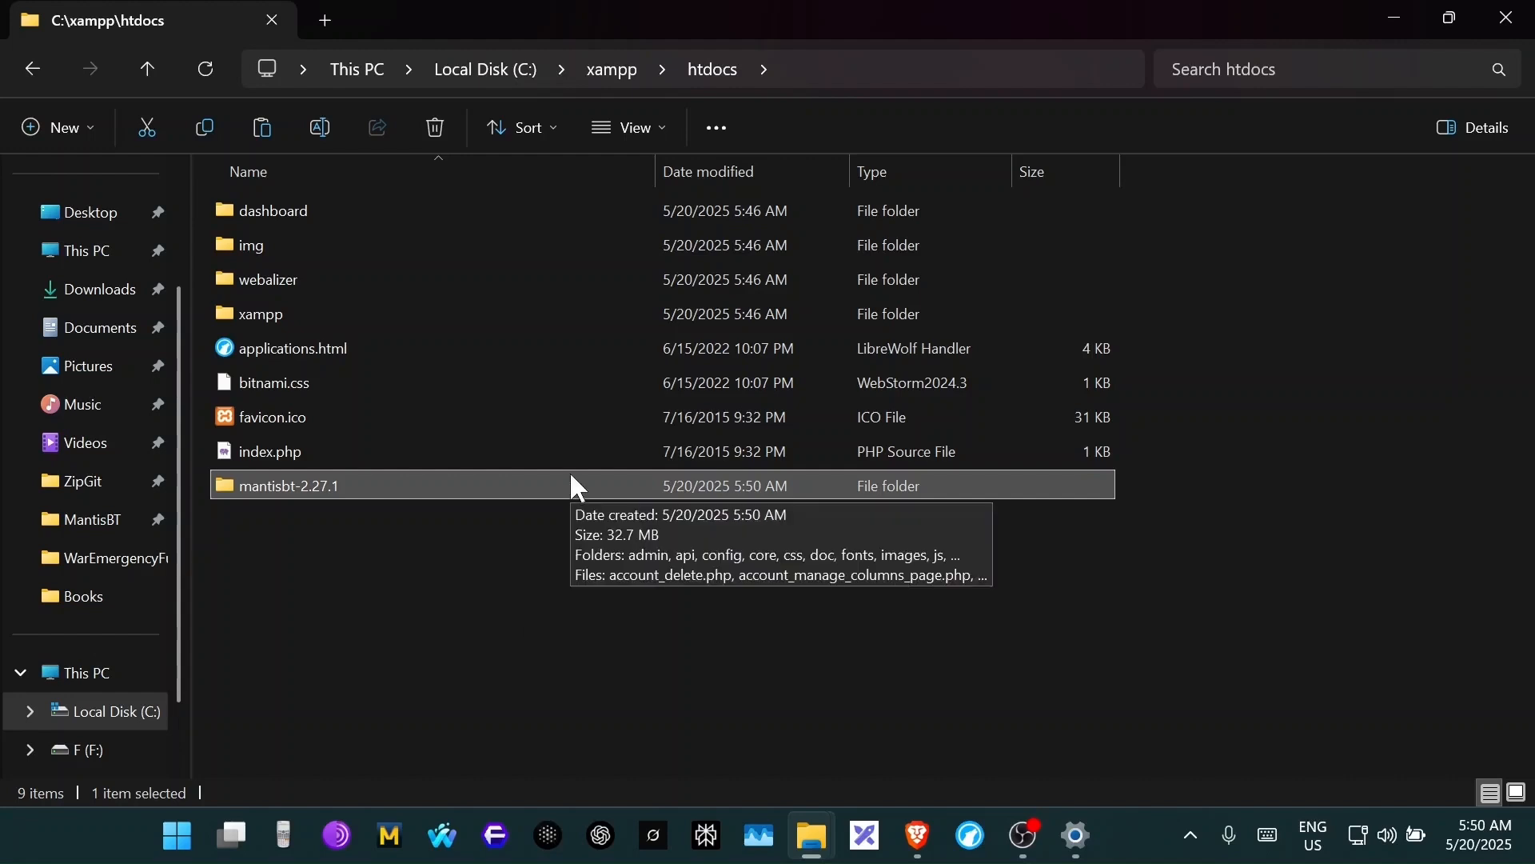
- Rename mantisbt-2.27.1 in htdocs to mantisbt, then start a new tab in Brave
key("F2")
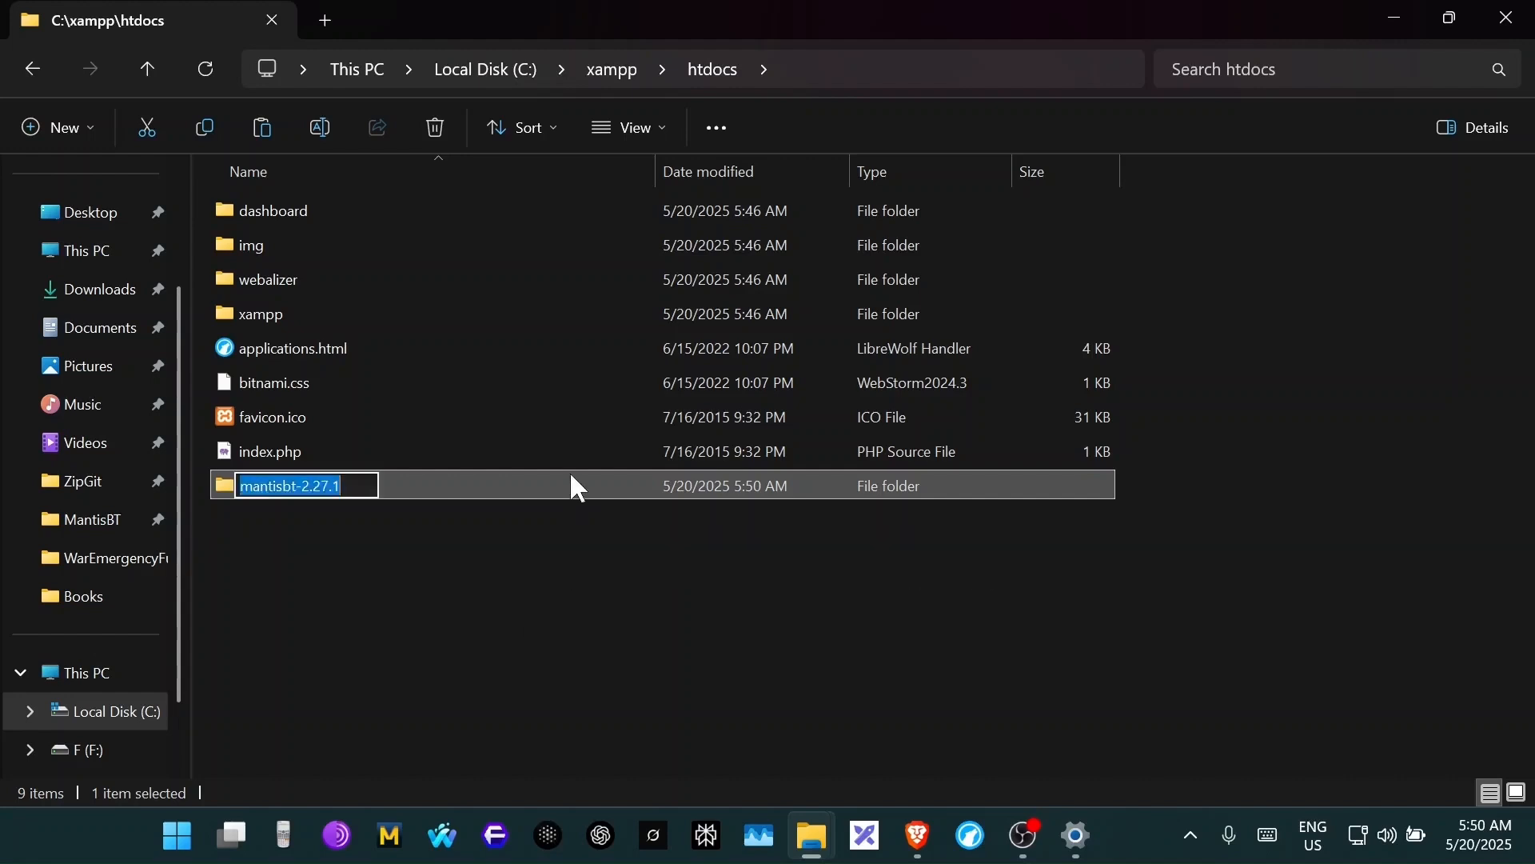
key("BackSpace")
key("BackSpace")
key("BackSpace")
key("BackSpace")
key("BackSpace")
key("BackSpace")
key("BackSpace")
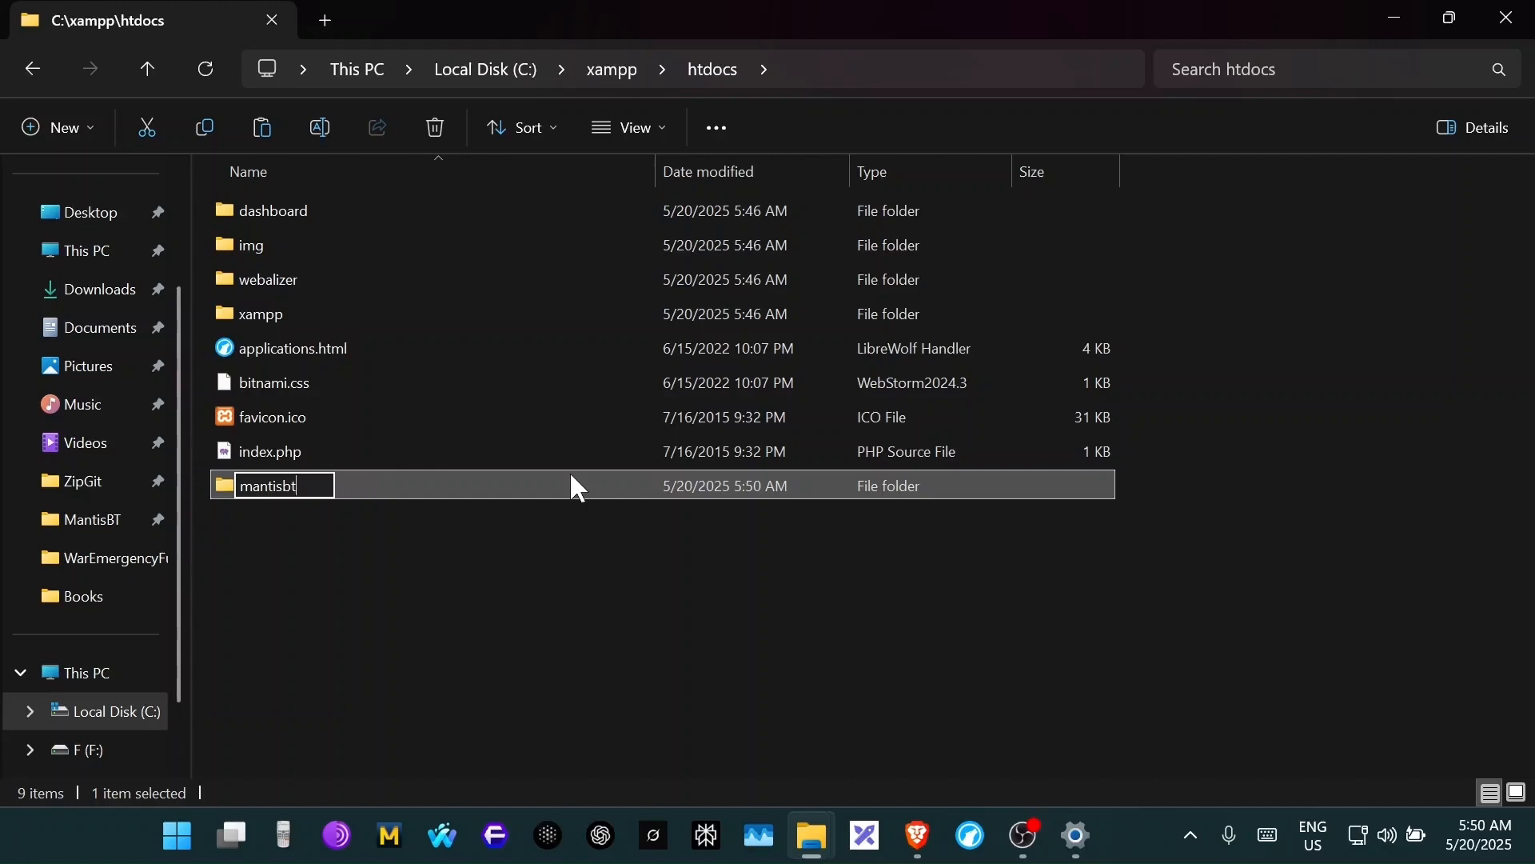
key("Return")
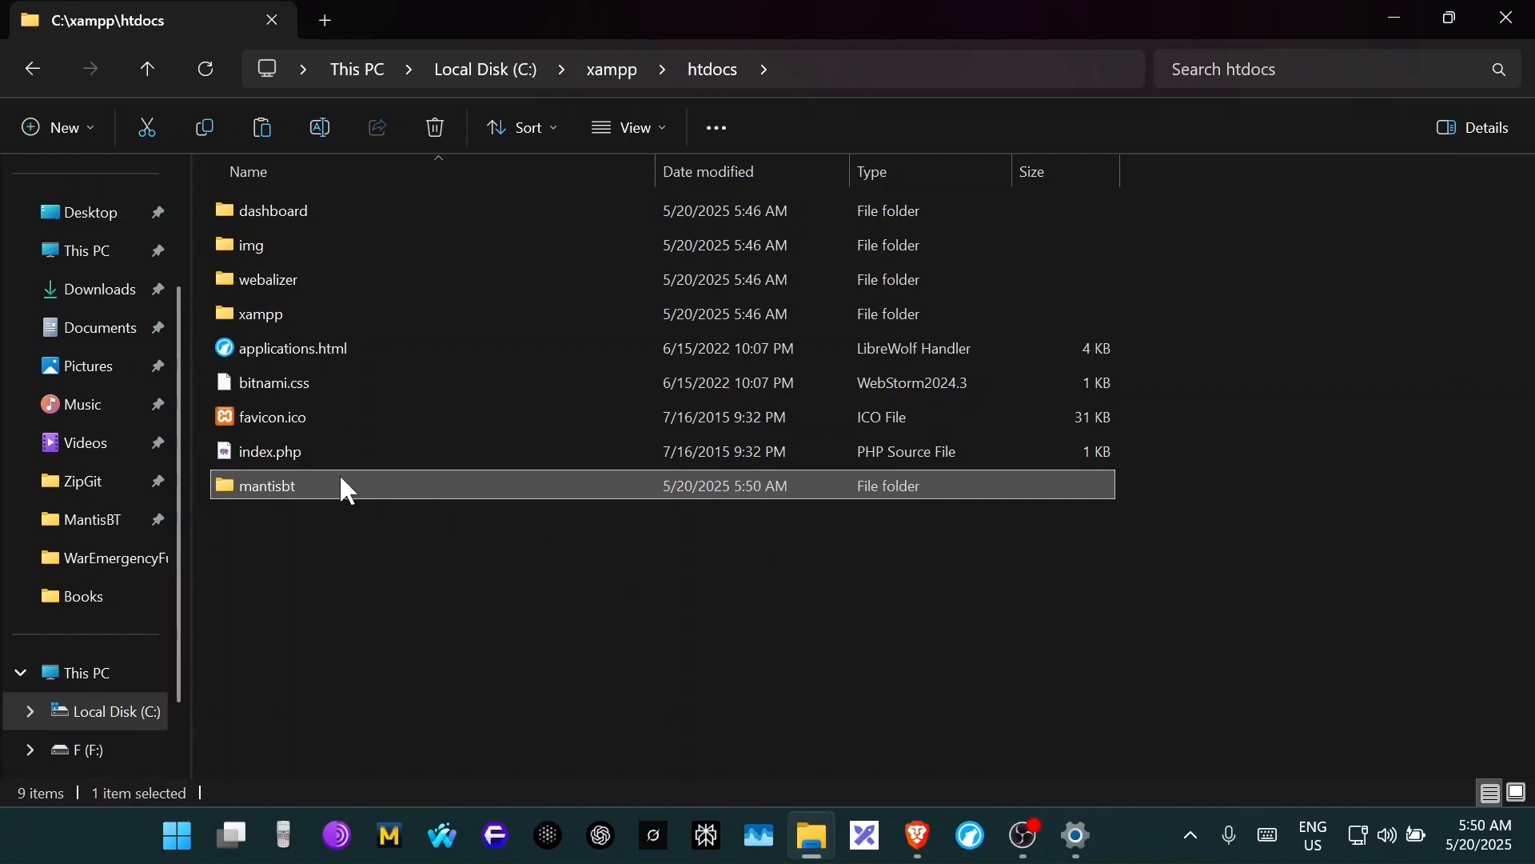
left_click(917, 834)
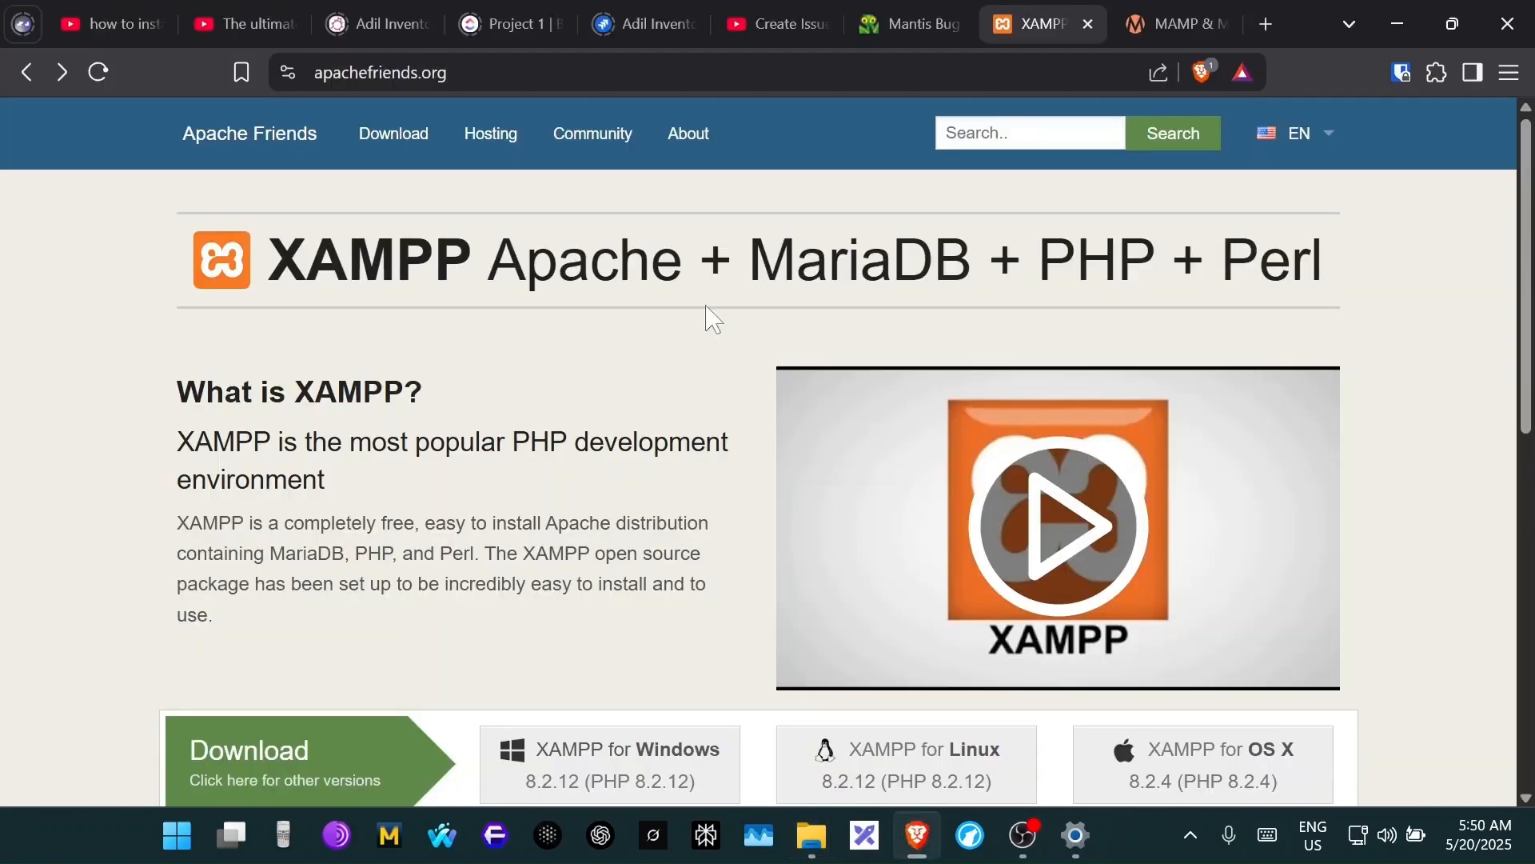
left_click(1271, 22)
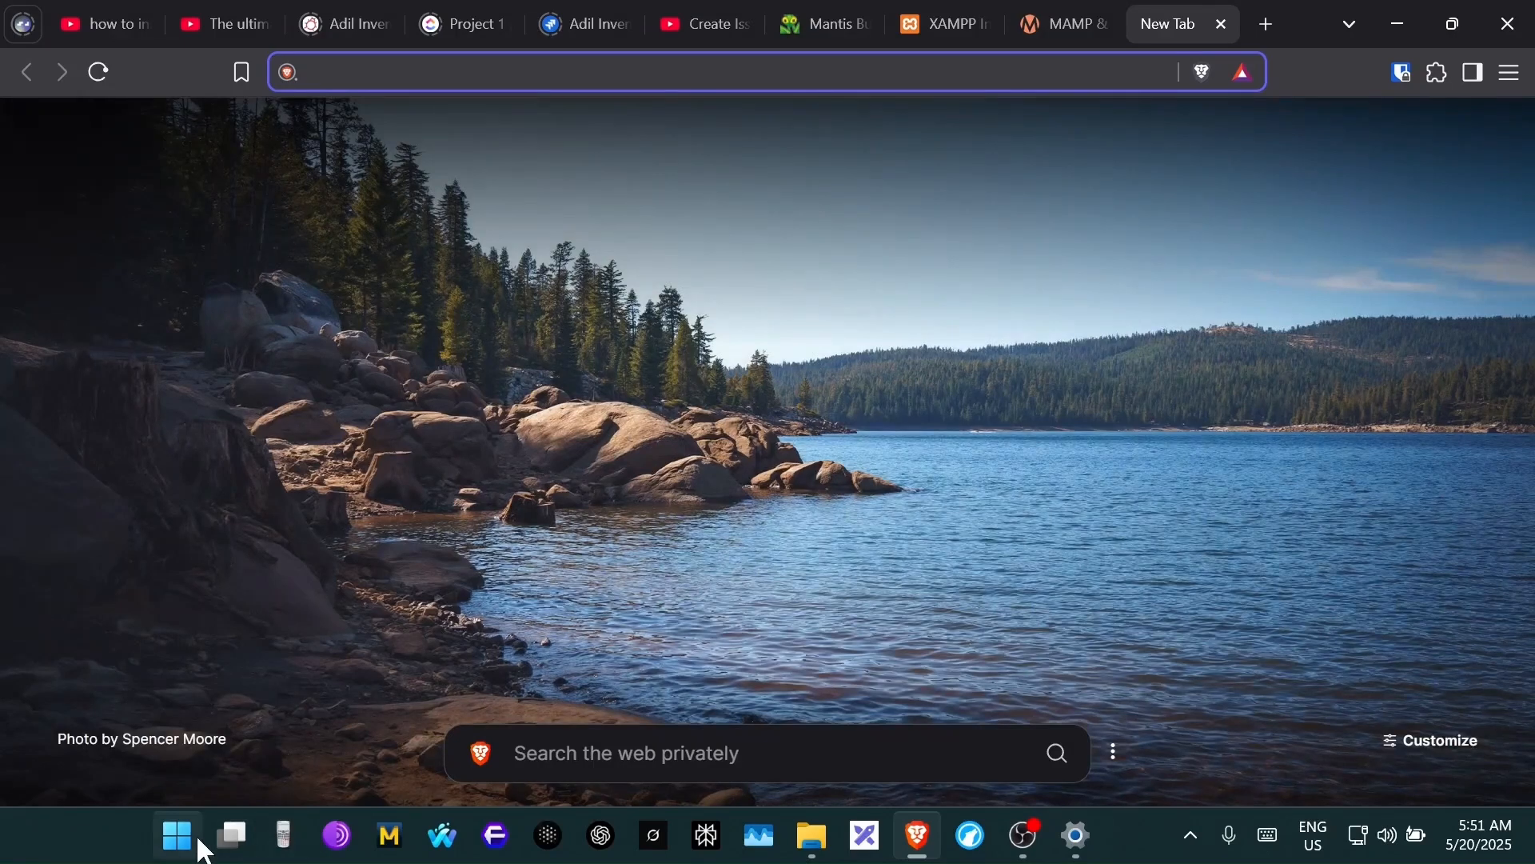
- Launch XAMPP Control Panel as administrator and start Apache and MySQL
left_click(178, 832)
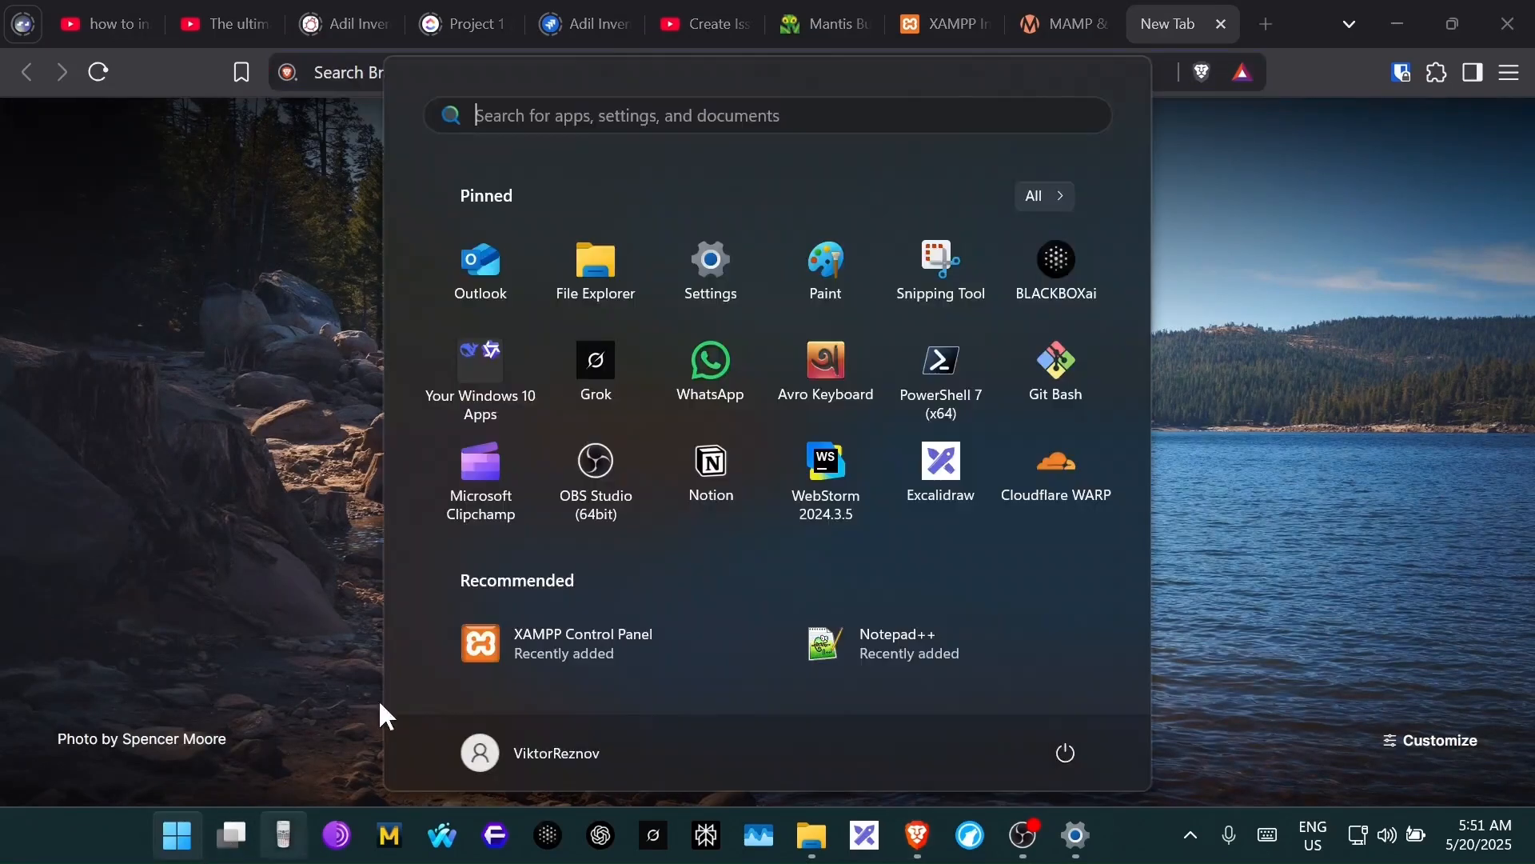
right_click(543, 632)
left_click(699, 412)
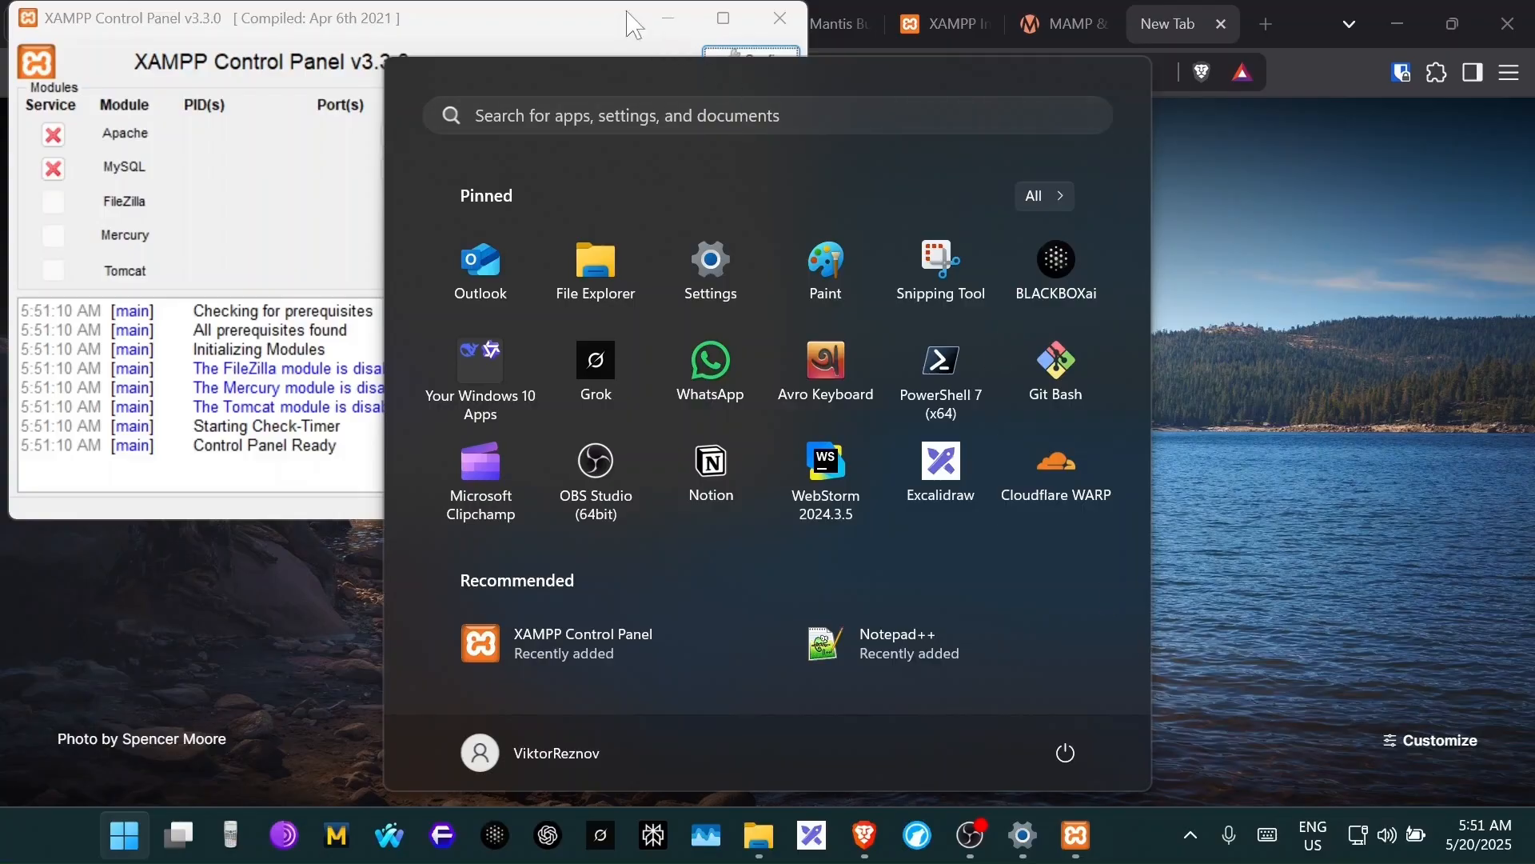
left_click(734, 15)
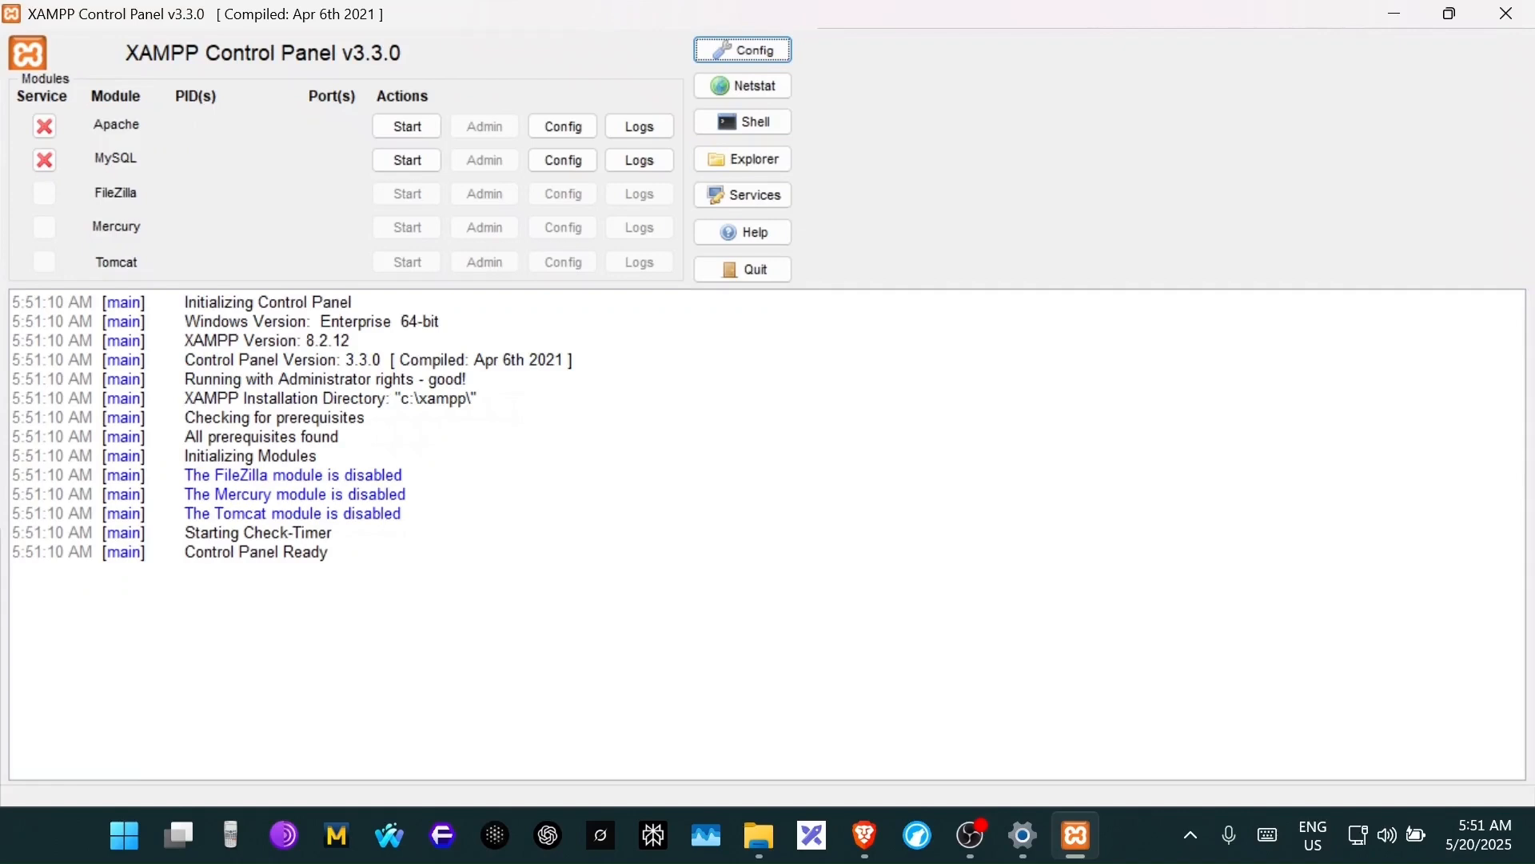
left_click(414, 126)
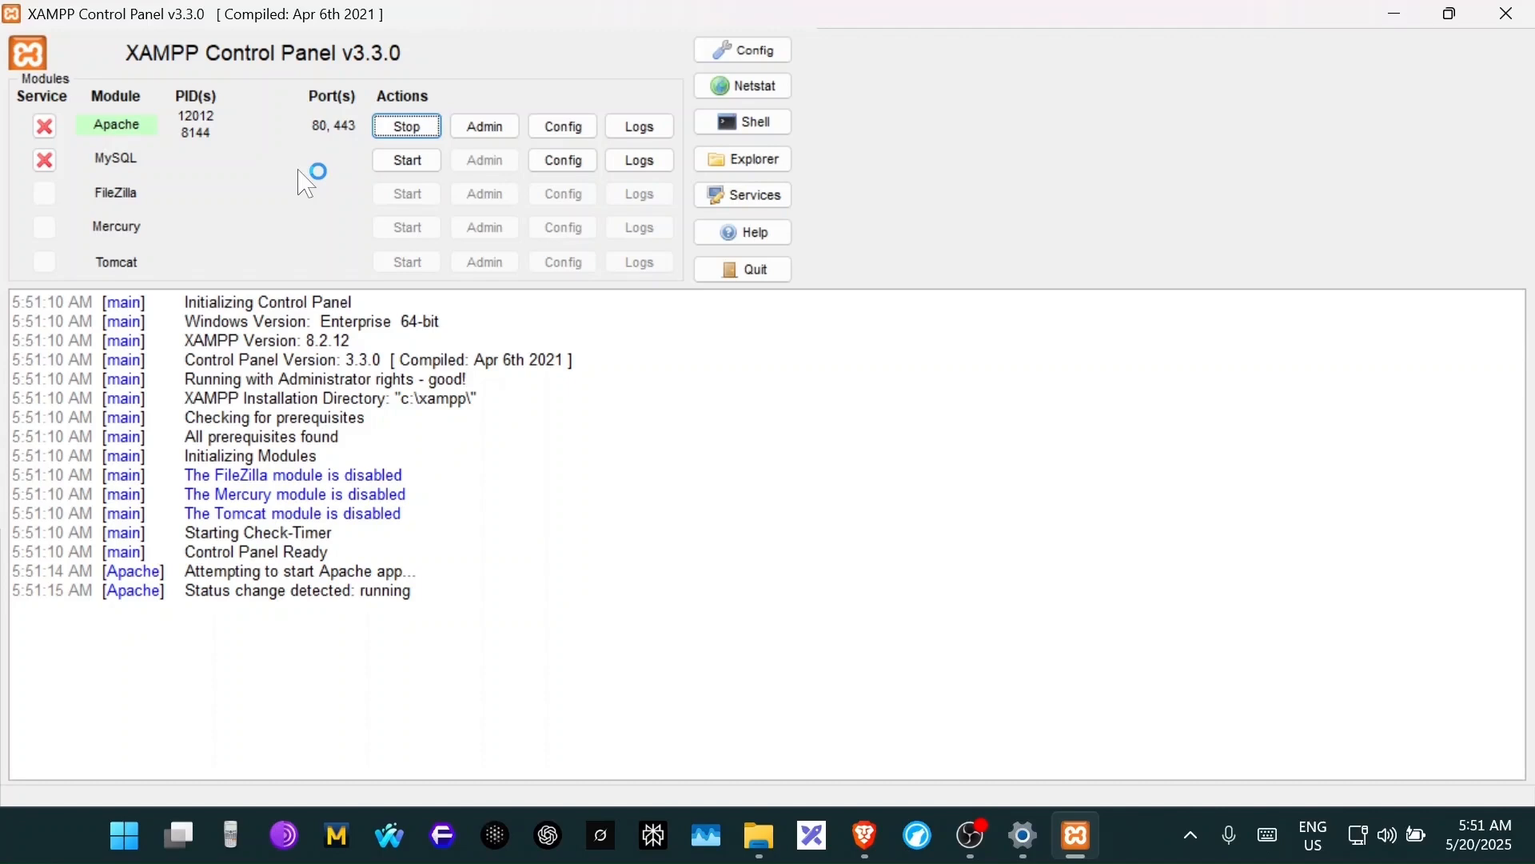
left_click(379, 164)
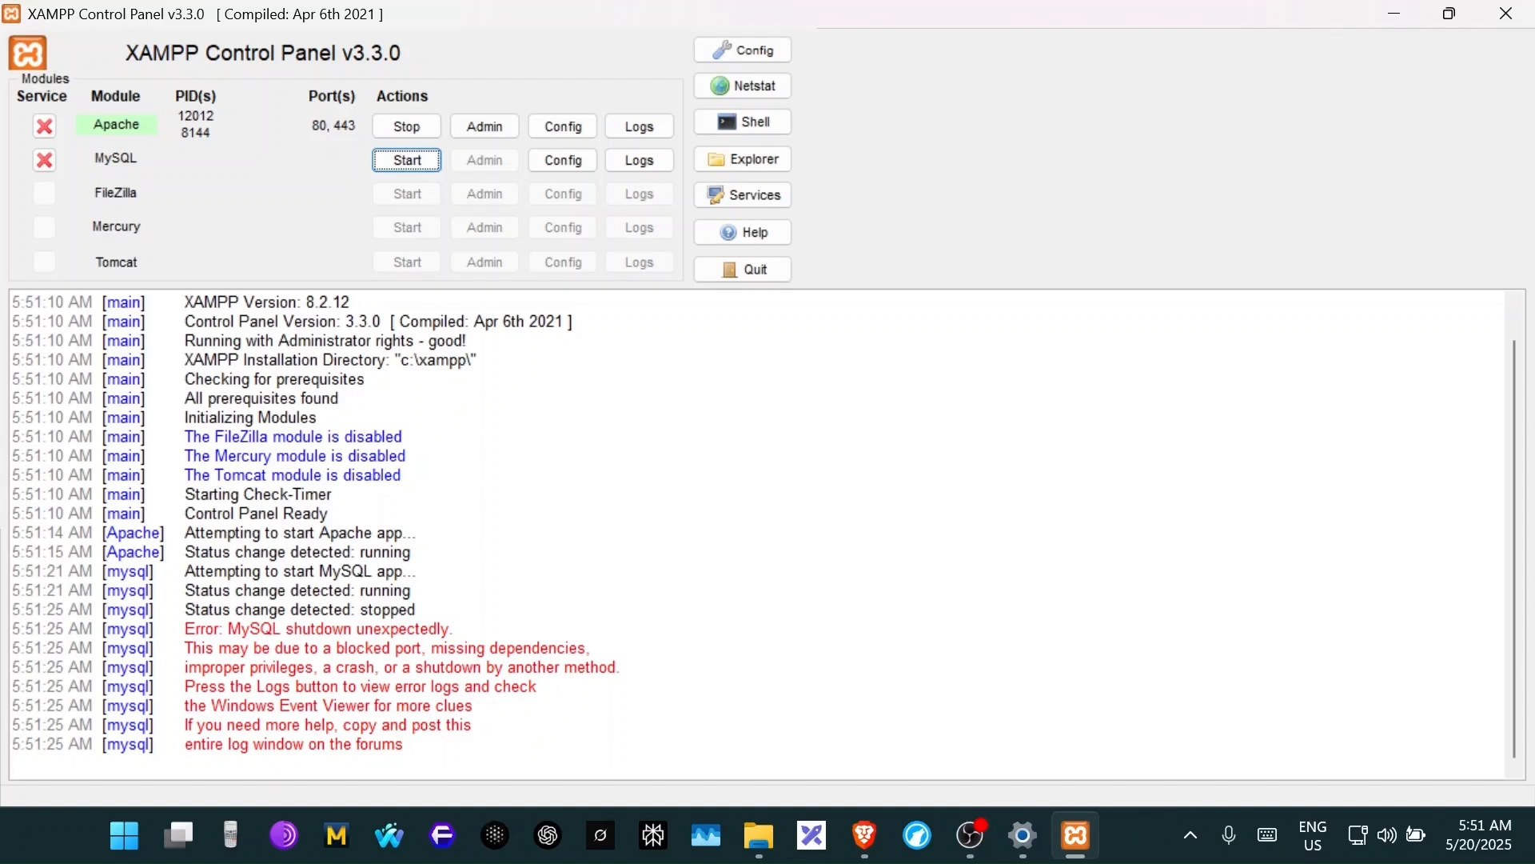
- Restart MySQL after its shutdown, review its error log, then minimize the control panel
left_click(408, 160)
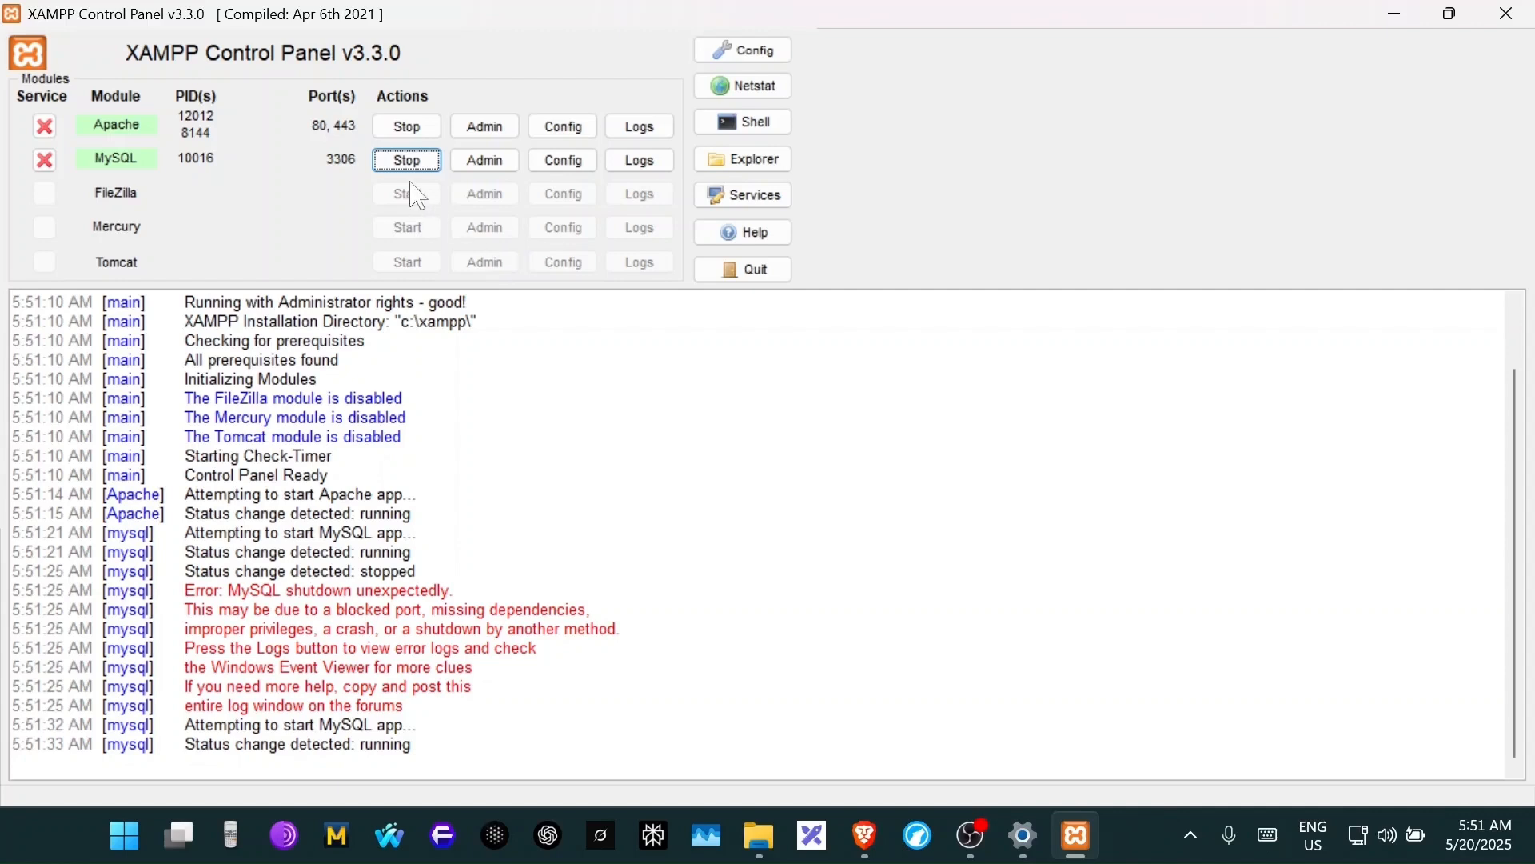
scroll(415, 512, "up", 1)
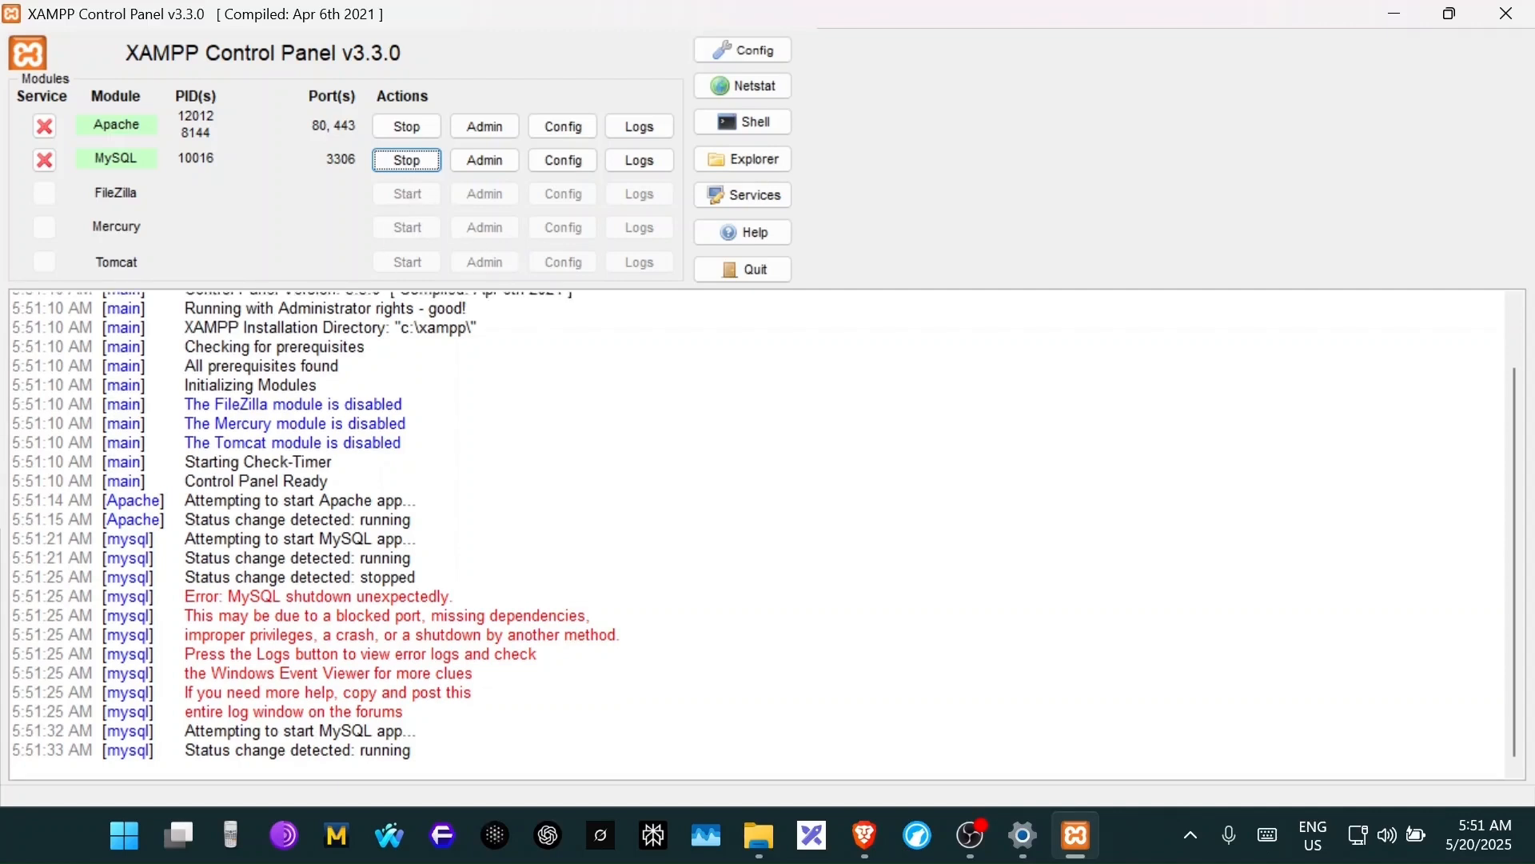
scroll(764, 535, "up", 1)
scroll(764, 535, "down", 1)
left_click_drag(404, 712, 11, 595)
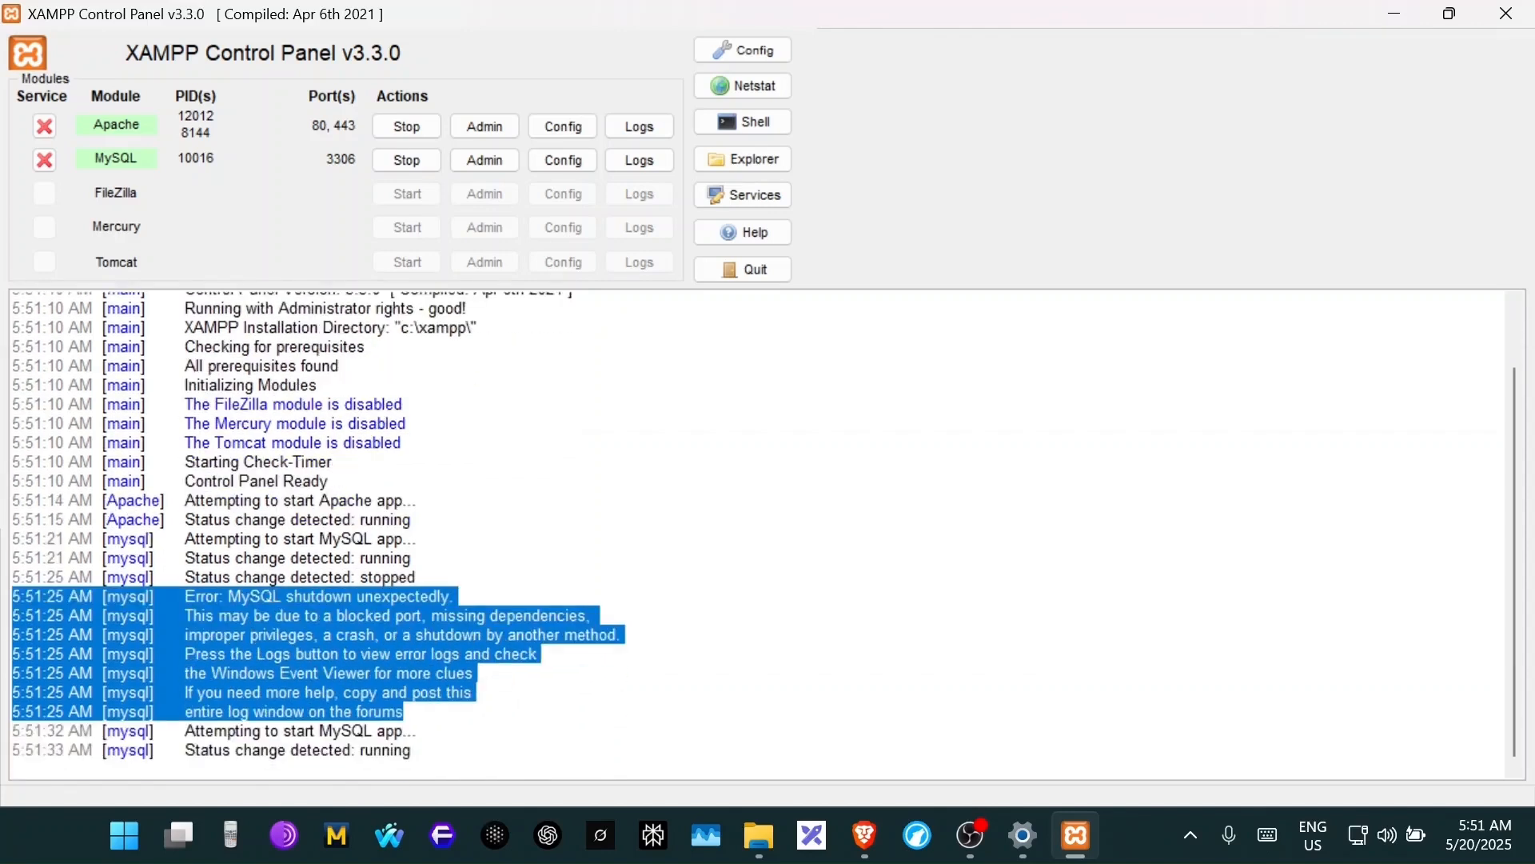
scroll(764, 535, "up", 2)
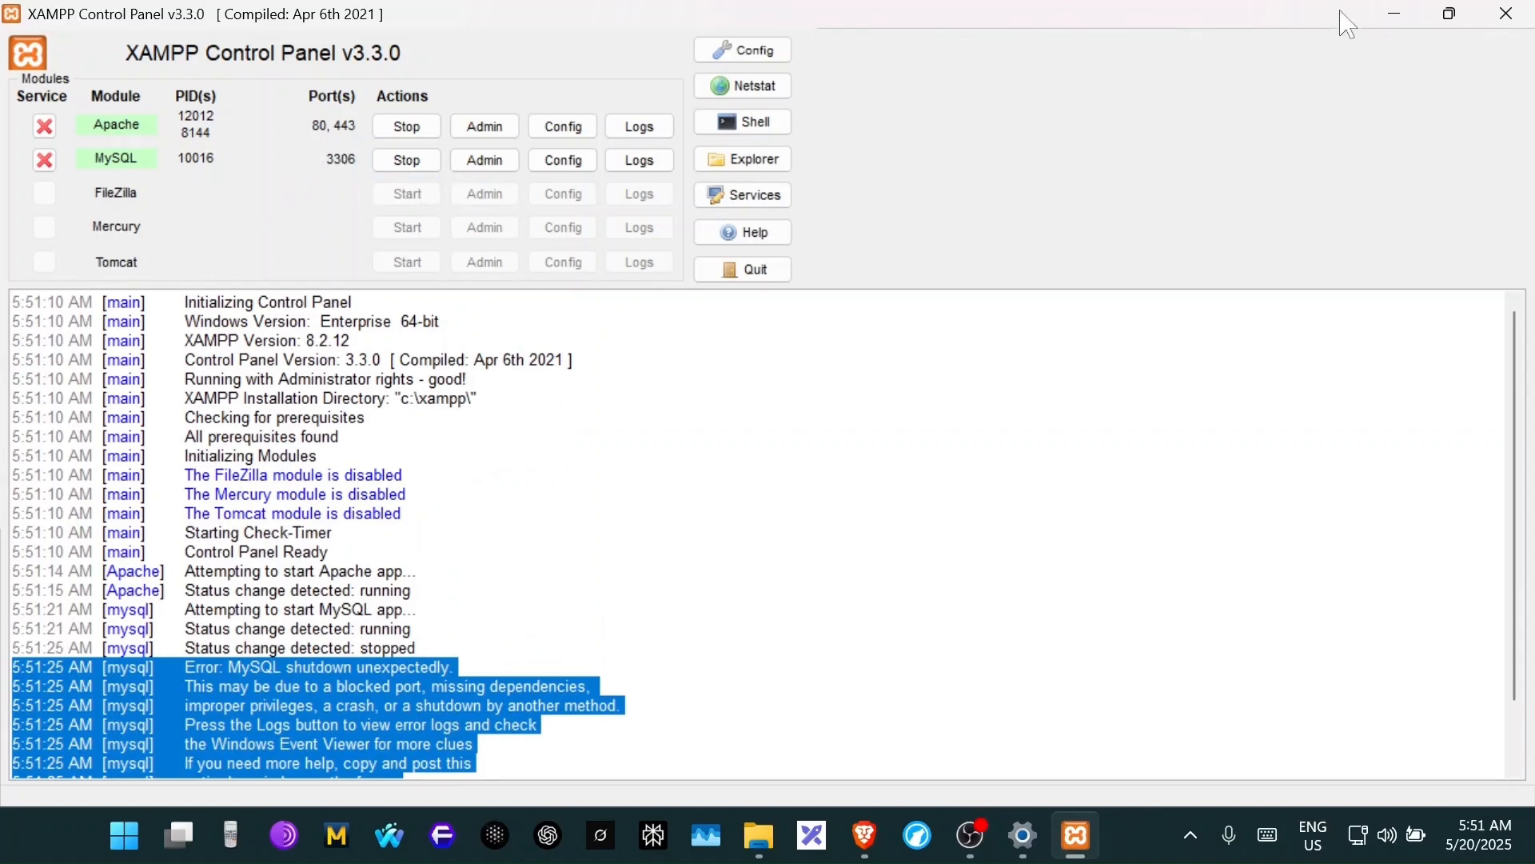
left_click(1449, 14)
left_click_drag(617, 3, 703, 122)
left_click(678, 137)
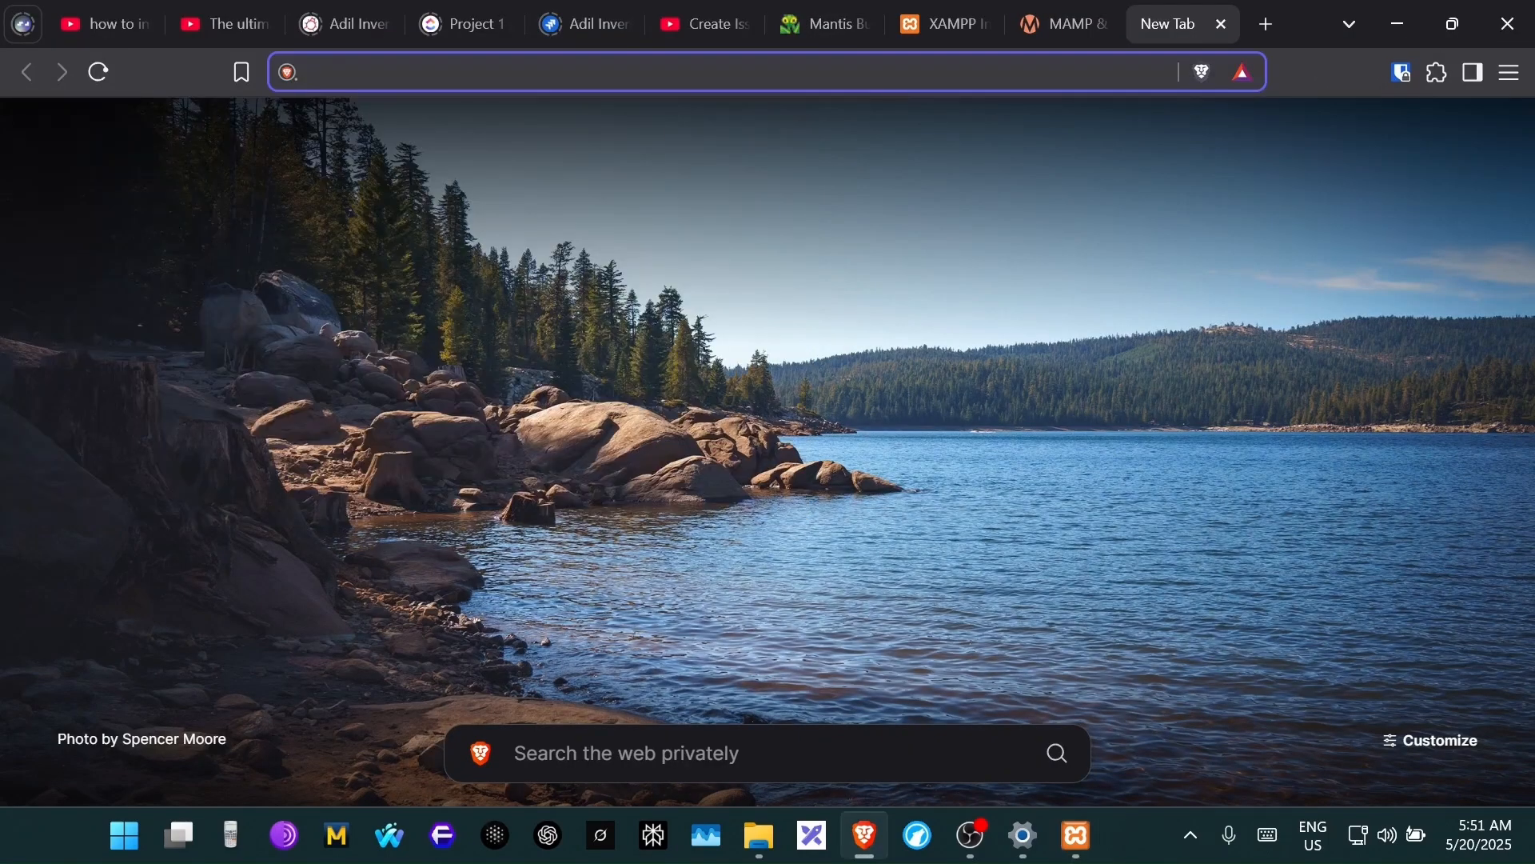
- Load the localhost XAMPP dashboard and go to phpMyAdmin
type("loca")
key("Return")
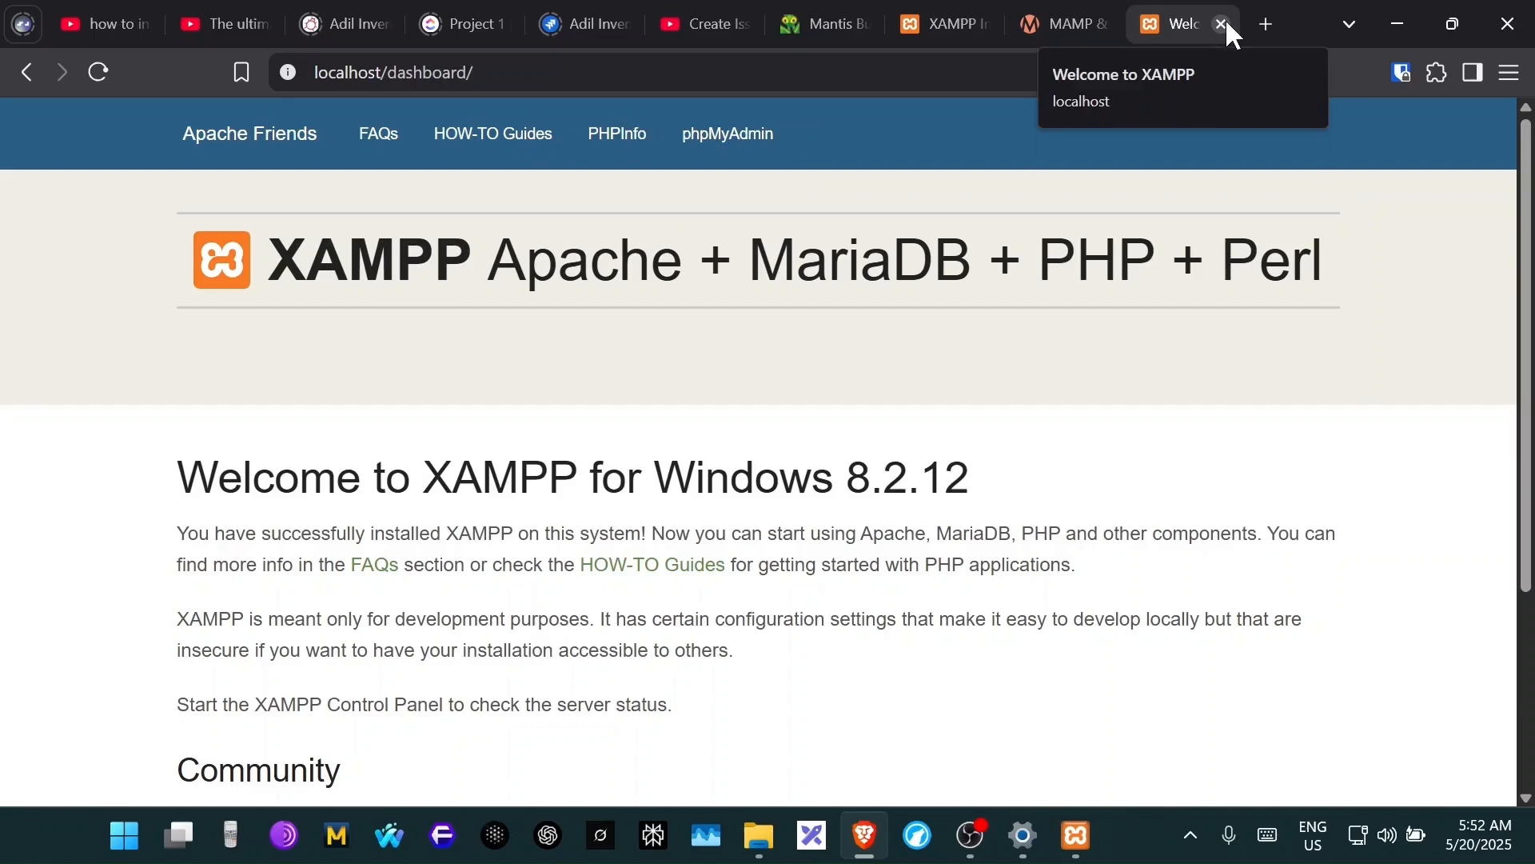
left_click(782, 146)
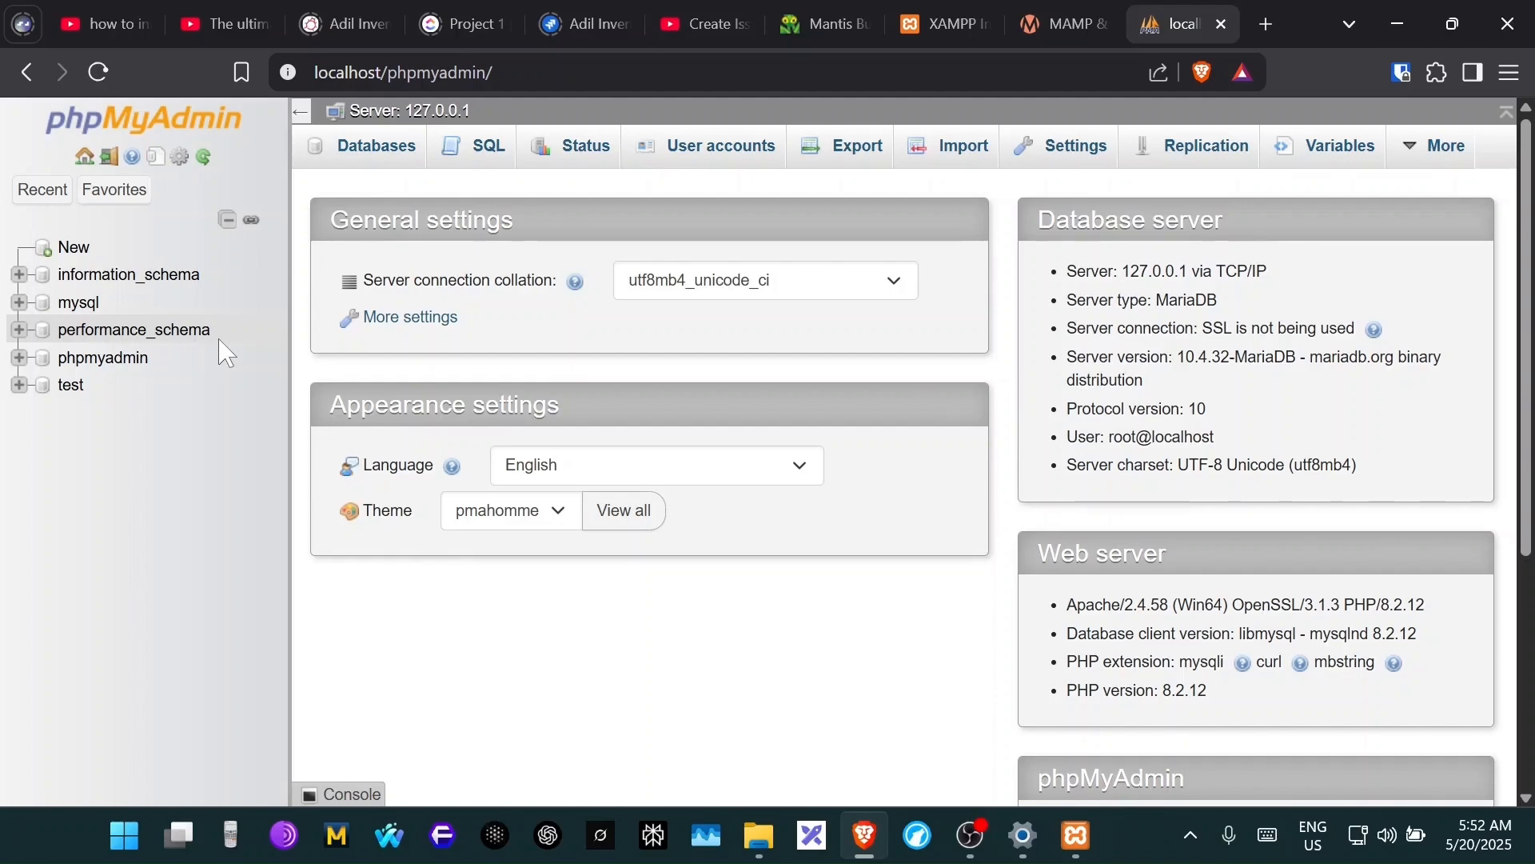
- Check the Bug_tracers and htdocs folder windows, then return to phpMyAdmin in Brave
mouse_move(759, 836)
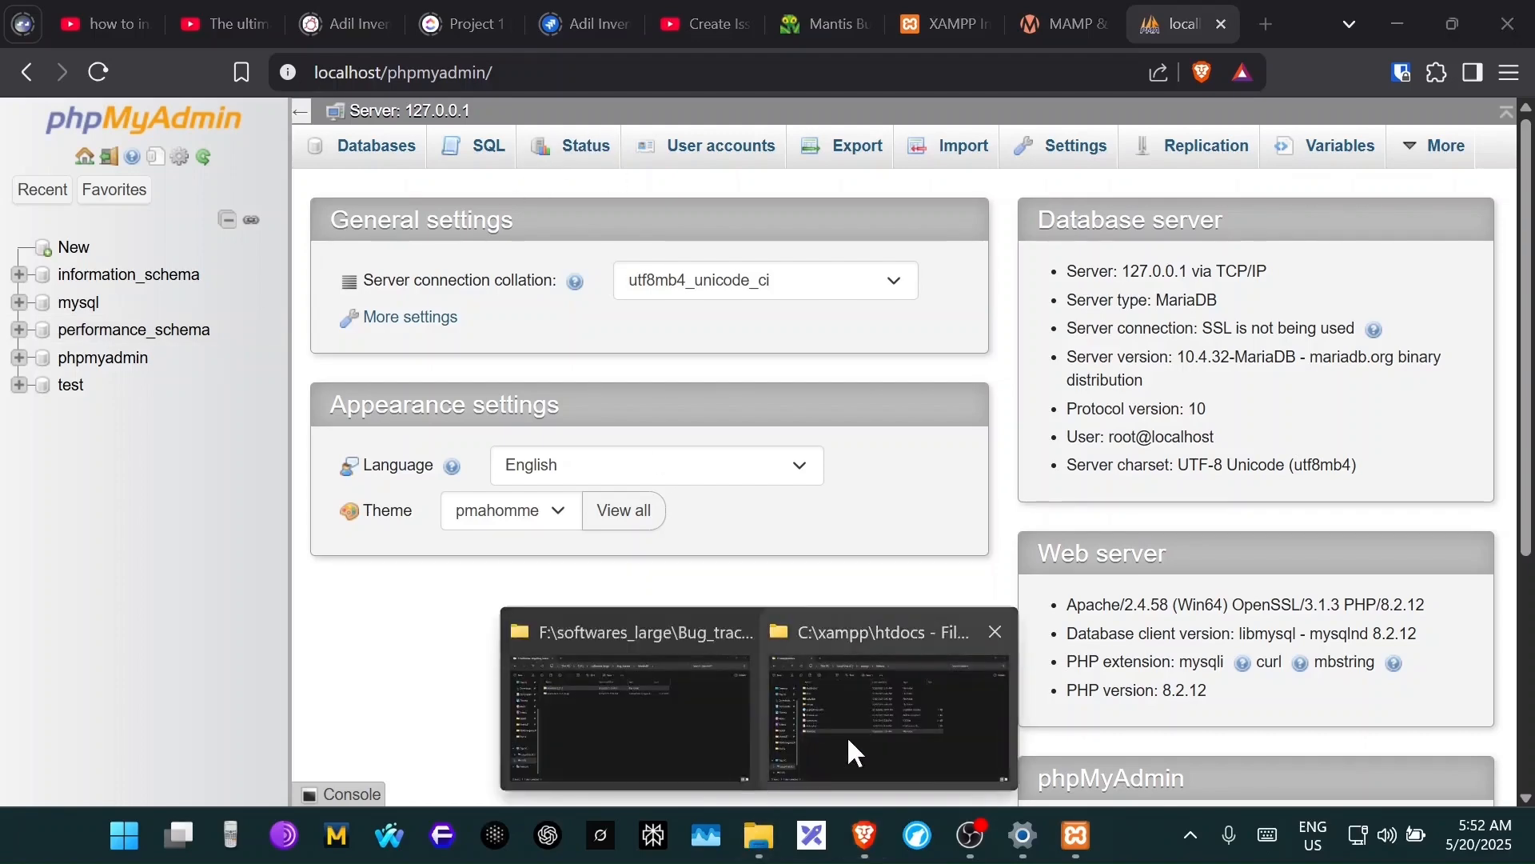
left_click(658, 708)
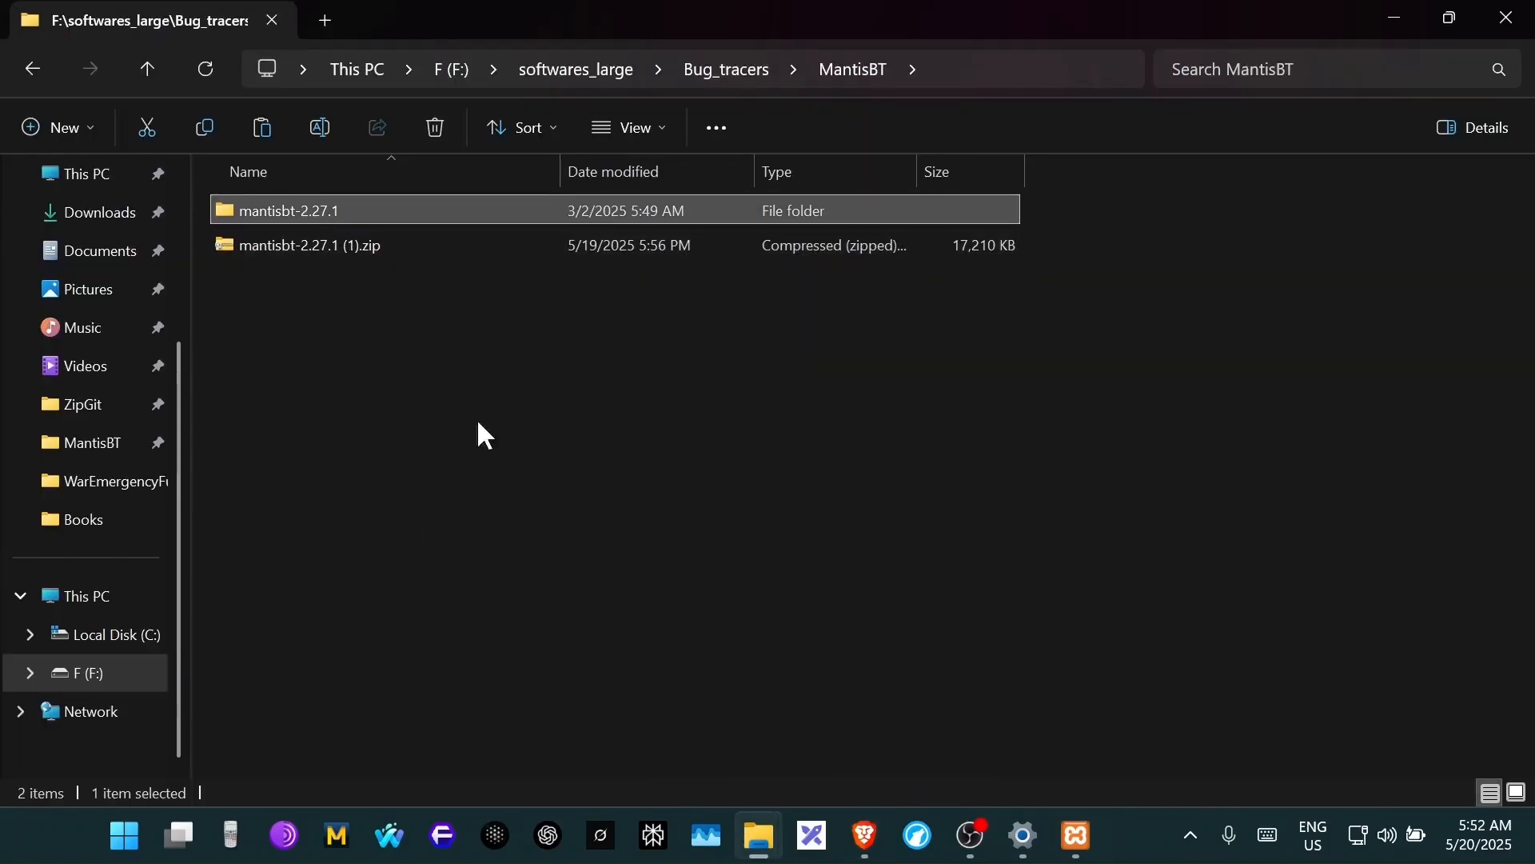
mouse_move(772, 849)
left_click(883, 720)
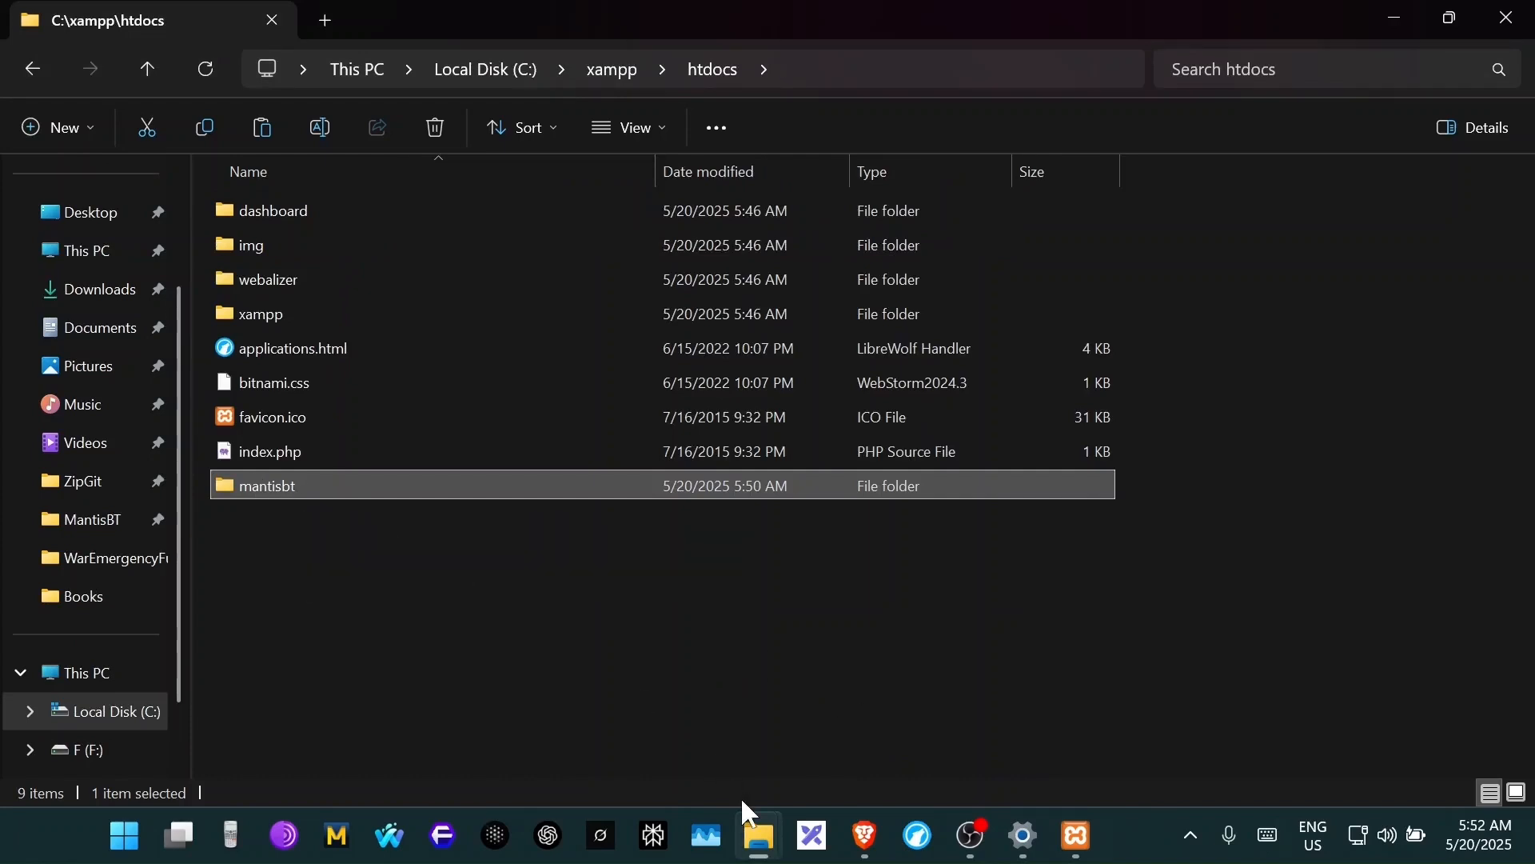
mouse_move(758, 835)
left_click(631, 761)
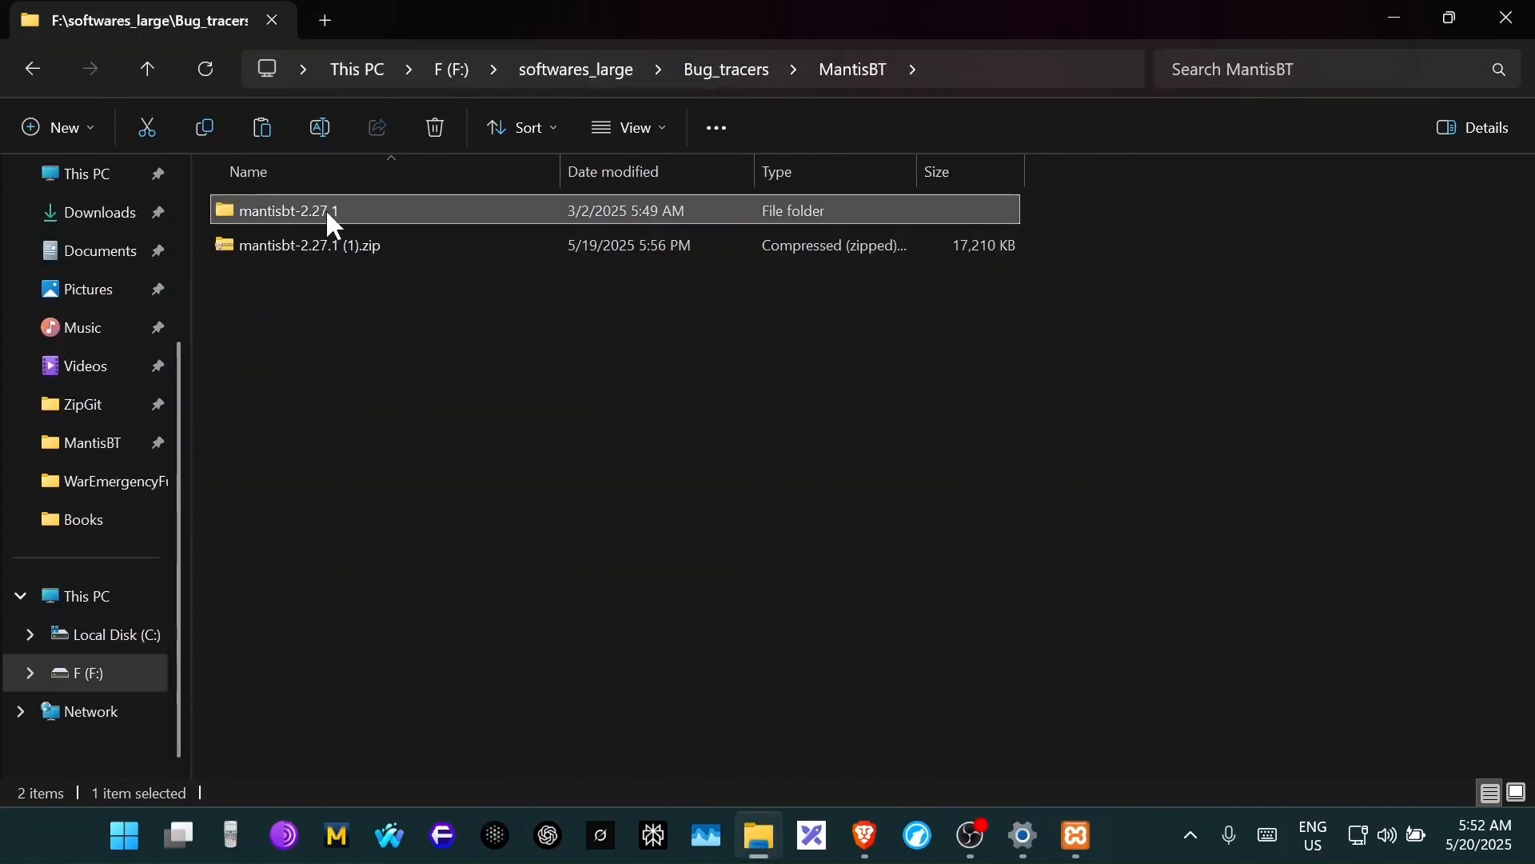
mouse_move(759, 836)
left_click(870, 738)
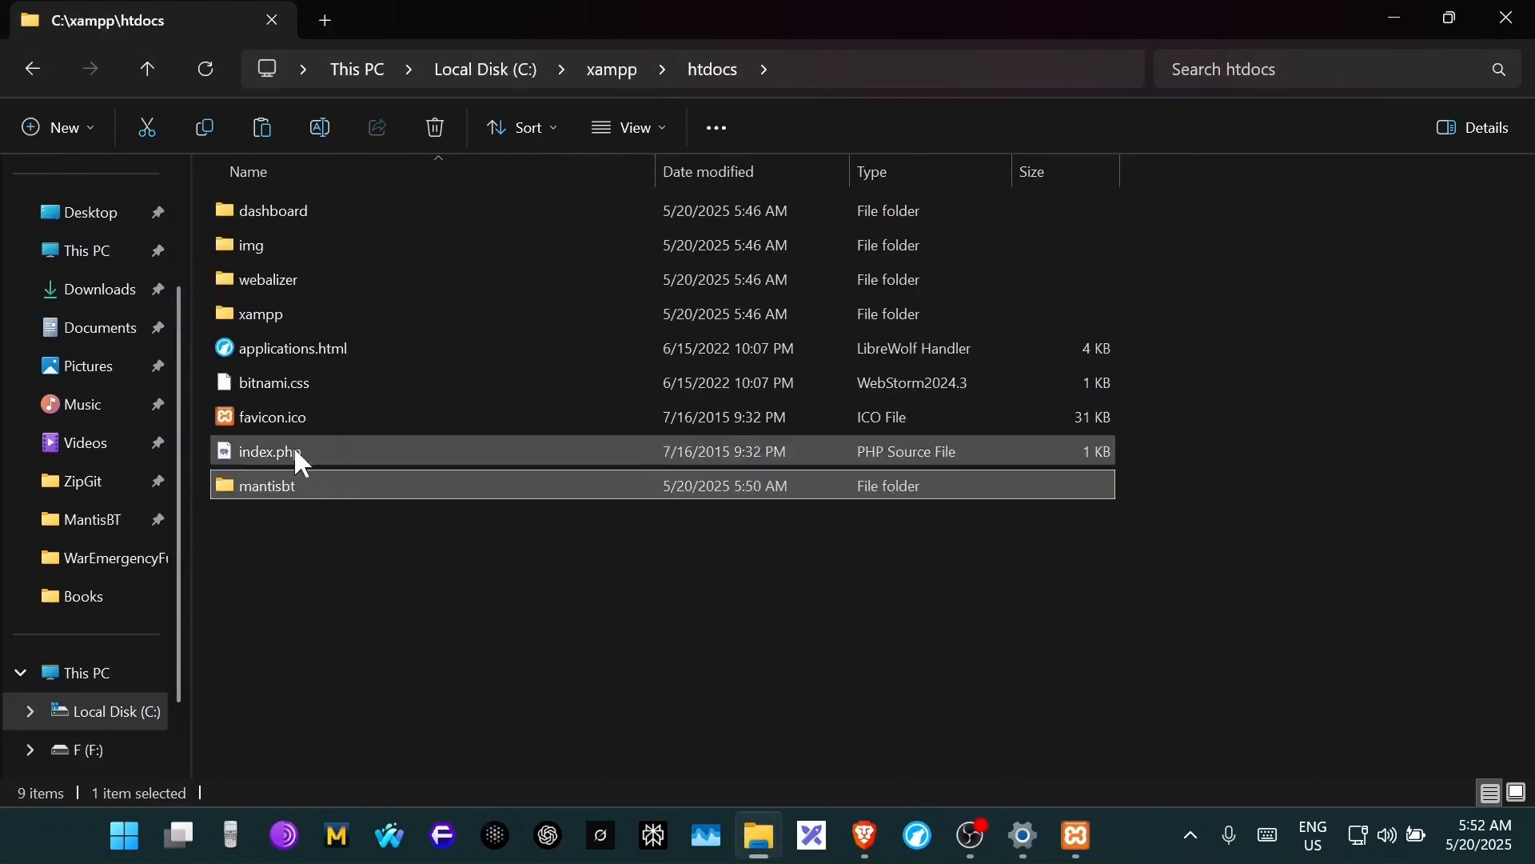
left_click(864, 836)
- Load localhost/mantisbt/ in a new tab, read the unknown 'bugtracker' database error, and close it
left_click(1261, 25)
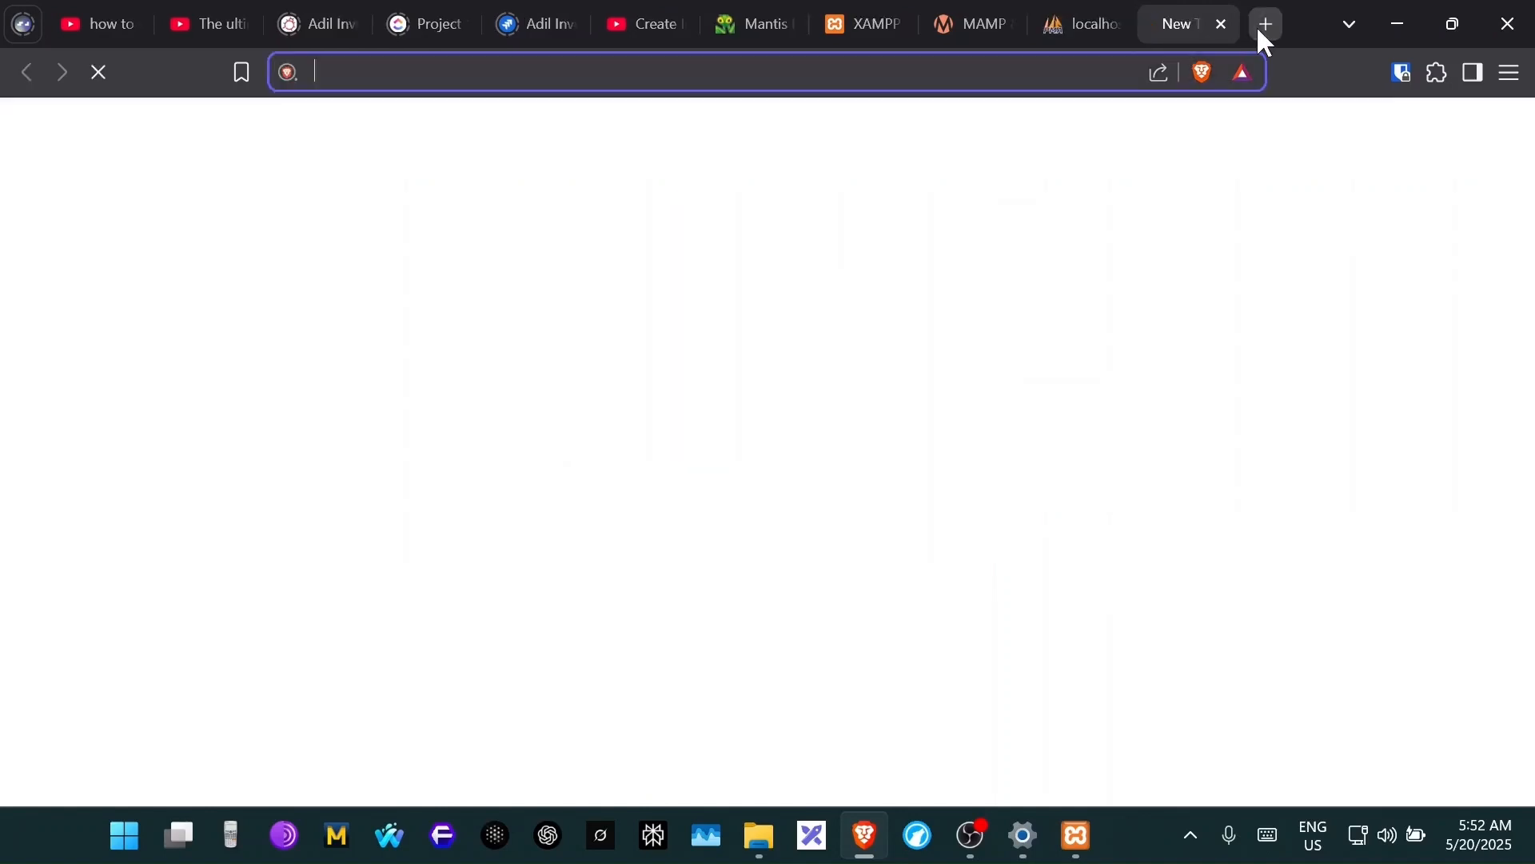
type("localhost")
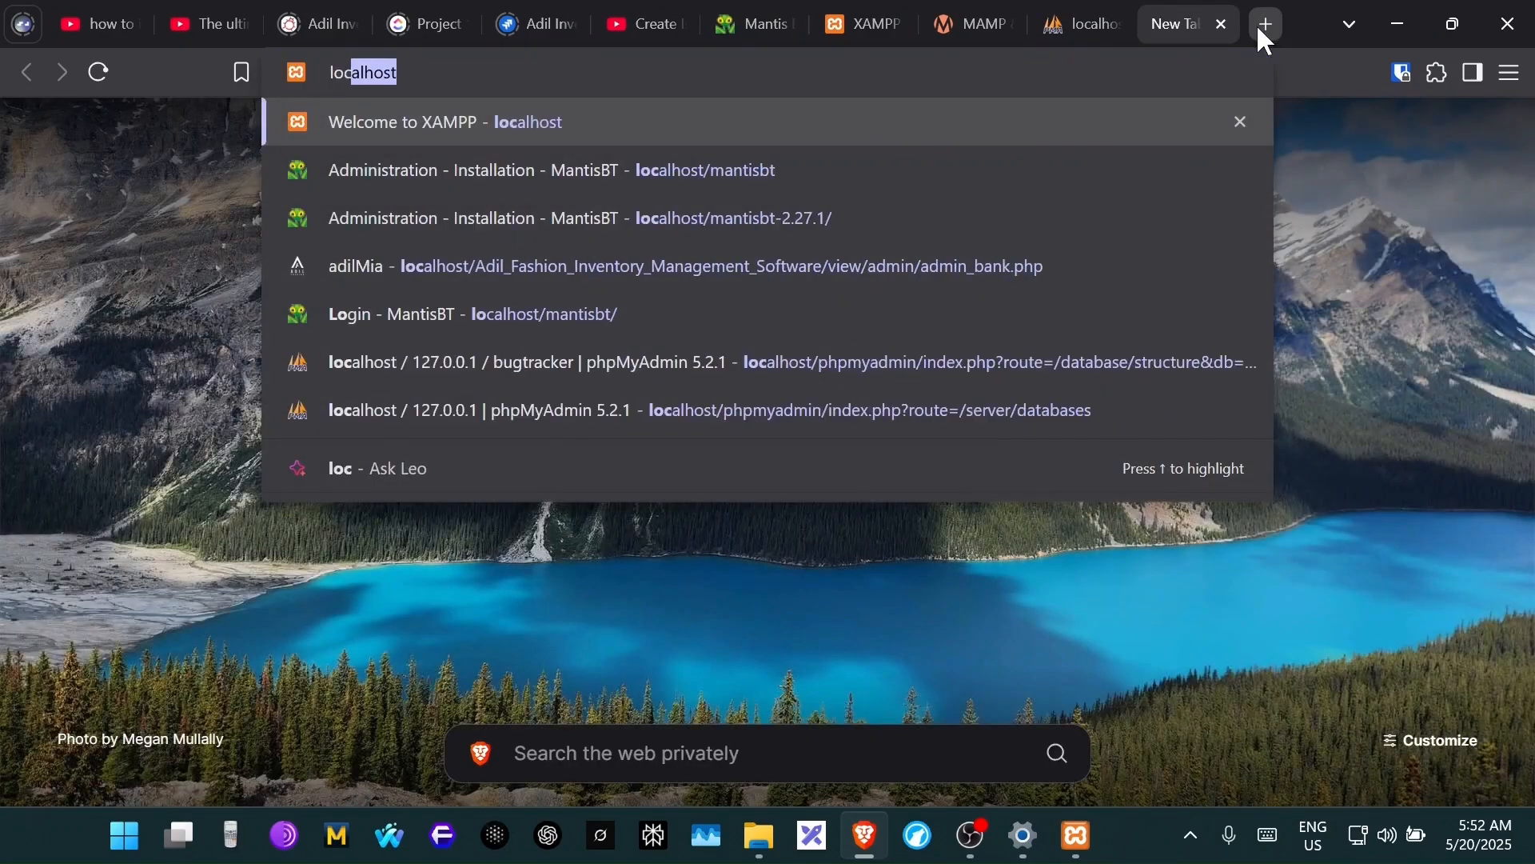
type("/")
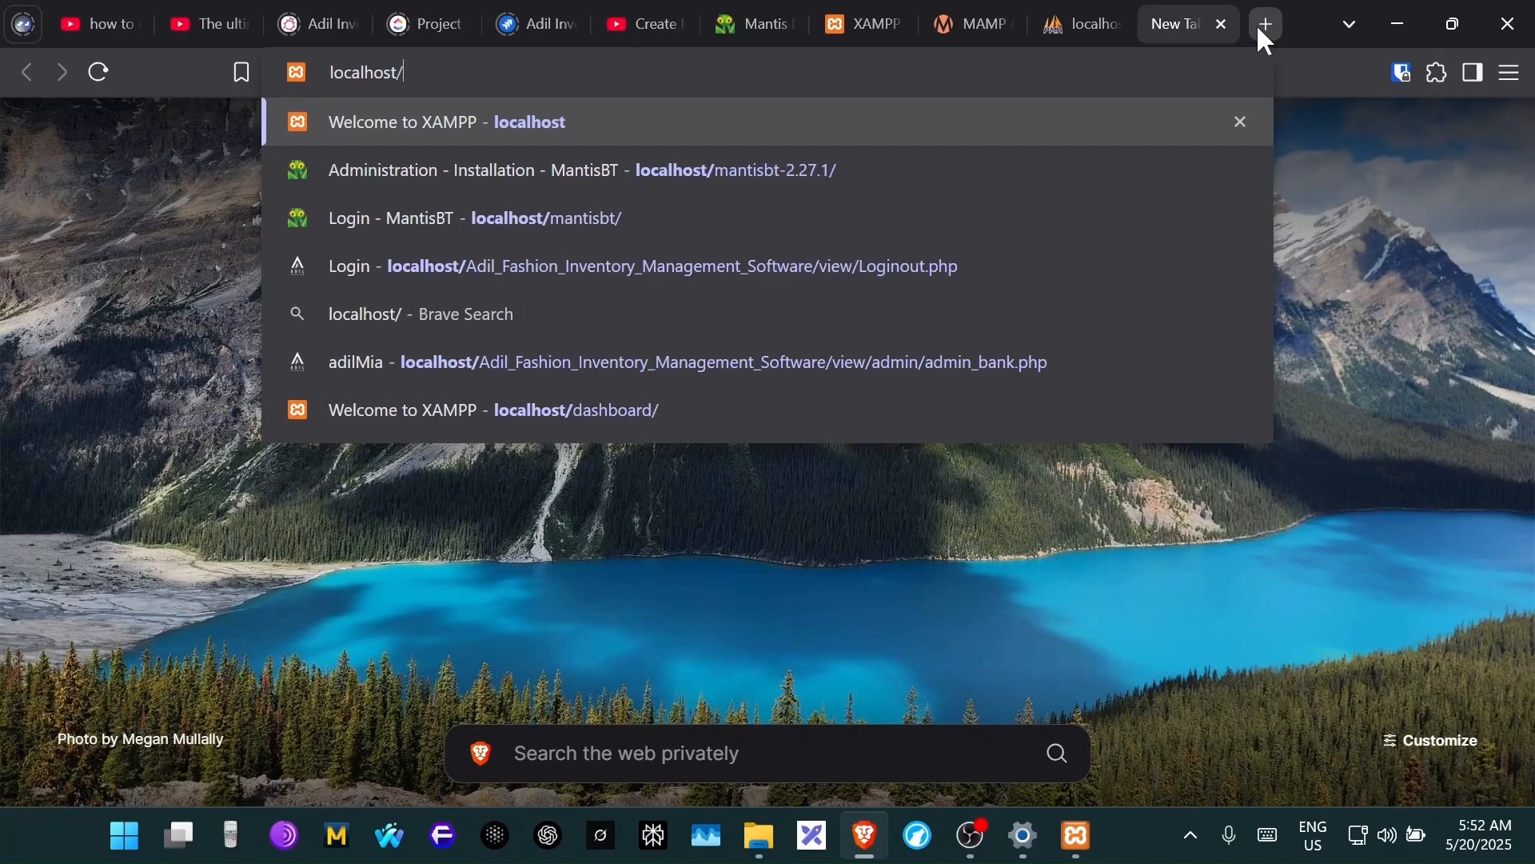
key("Down")
key("Down")
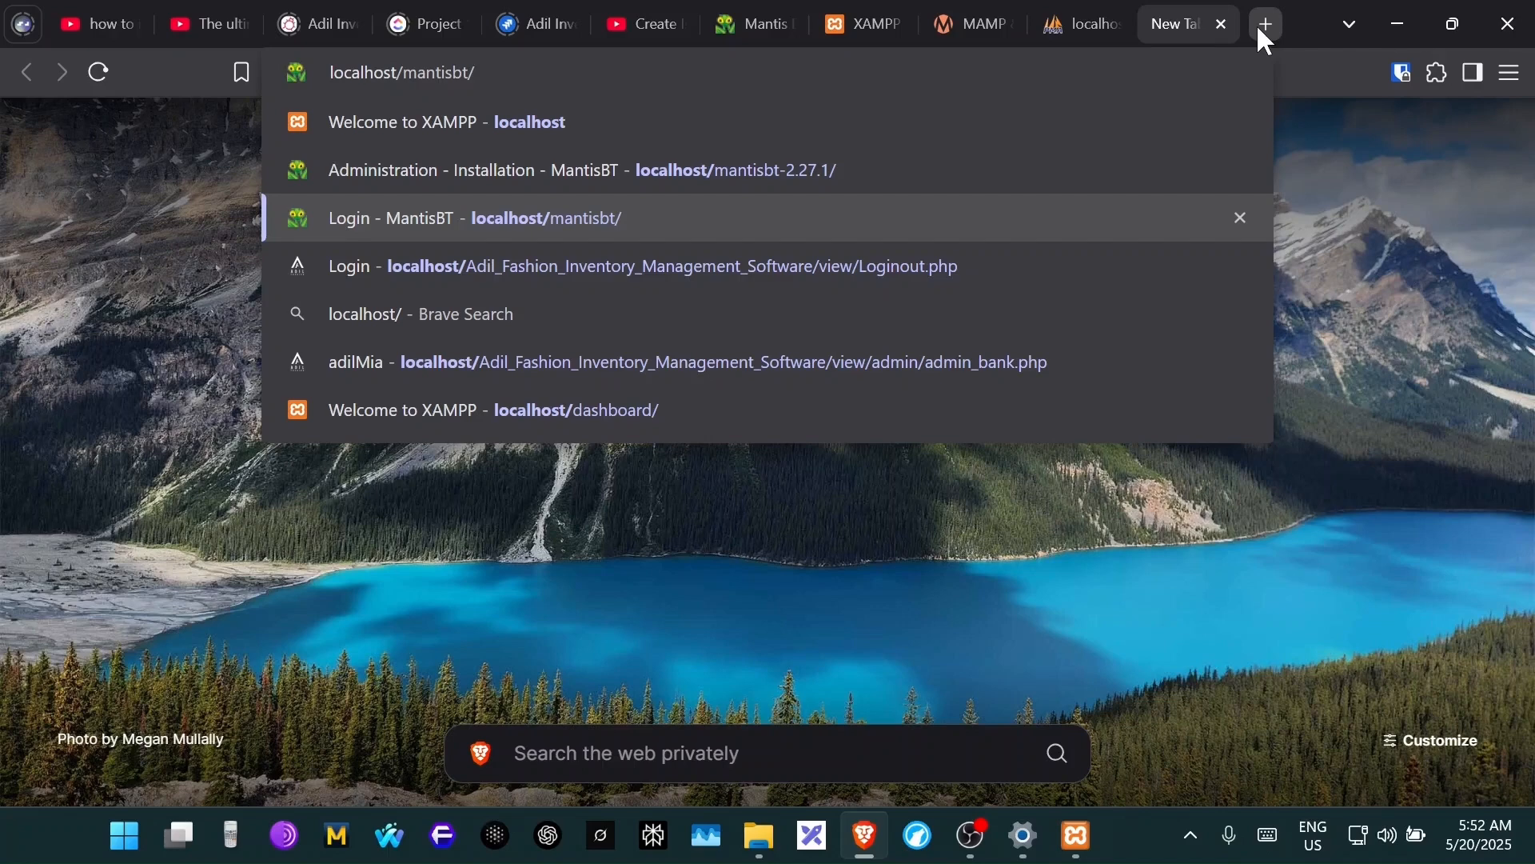
key("Return")
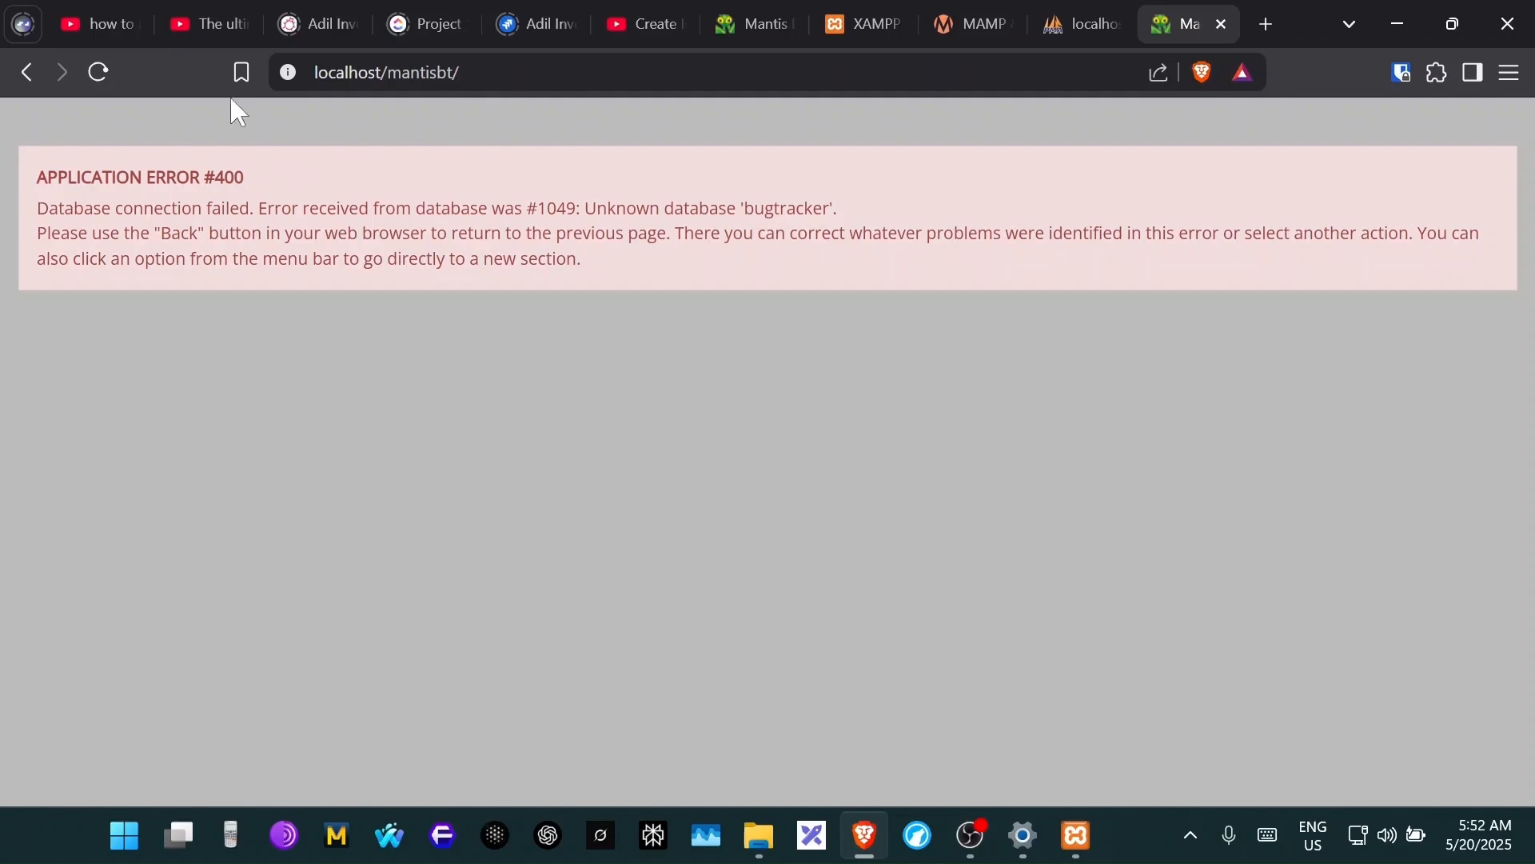
left_click(1222, 25)
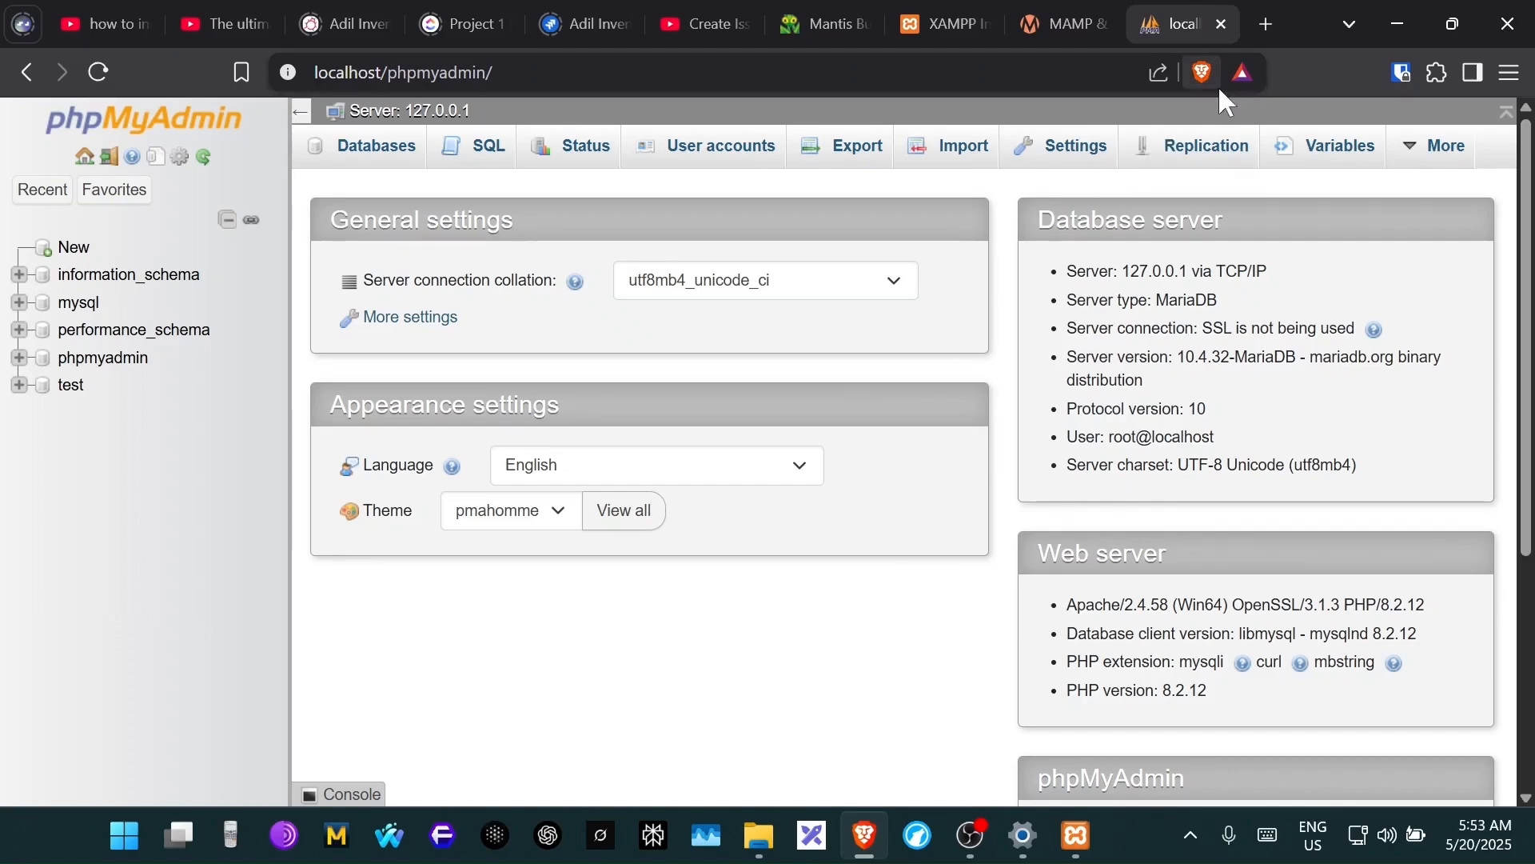
- Close phpMyAdmin, load the MantisBT admin/install.php page in a private window, then close it
left_click(1222, 25)
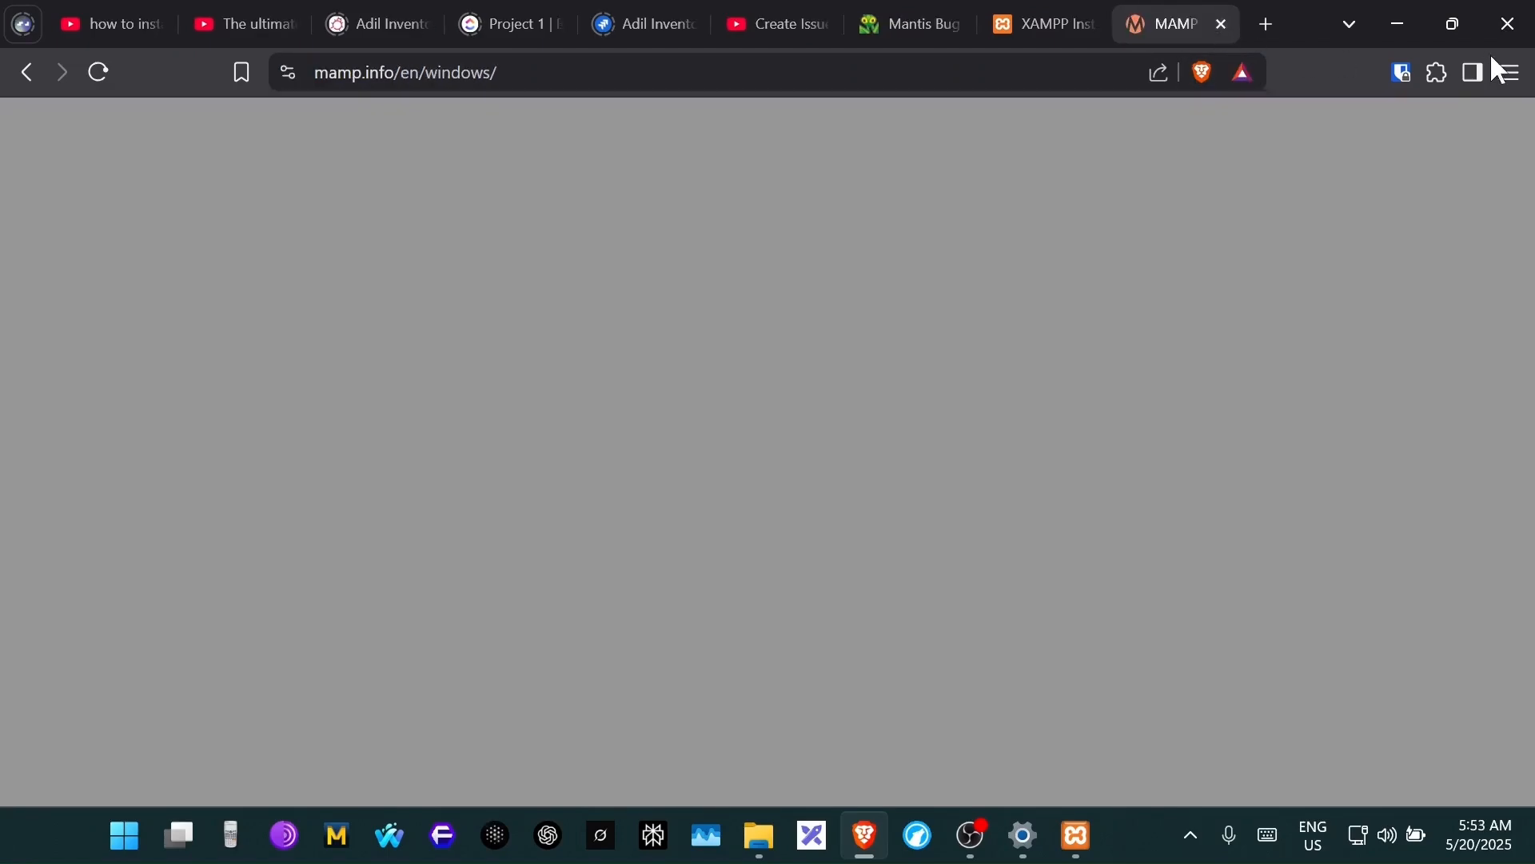
left_click(1510, 72)
left_click(1382, 186)
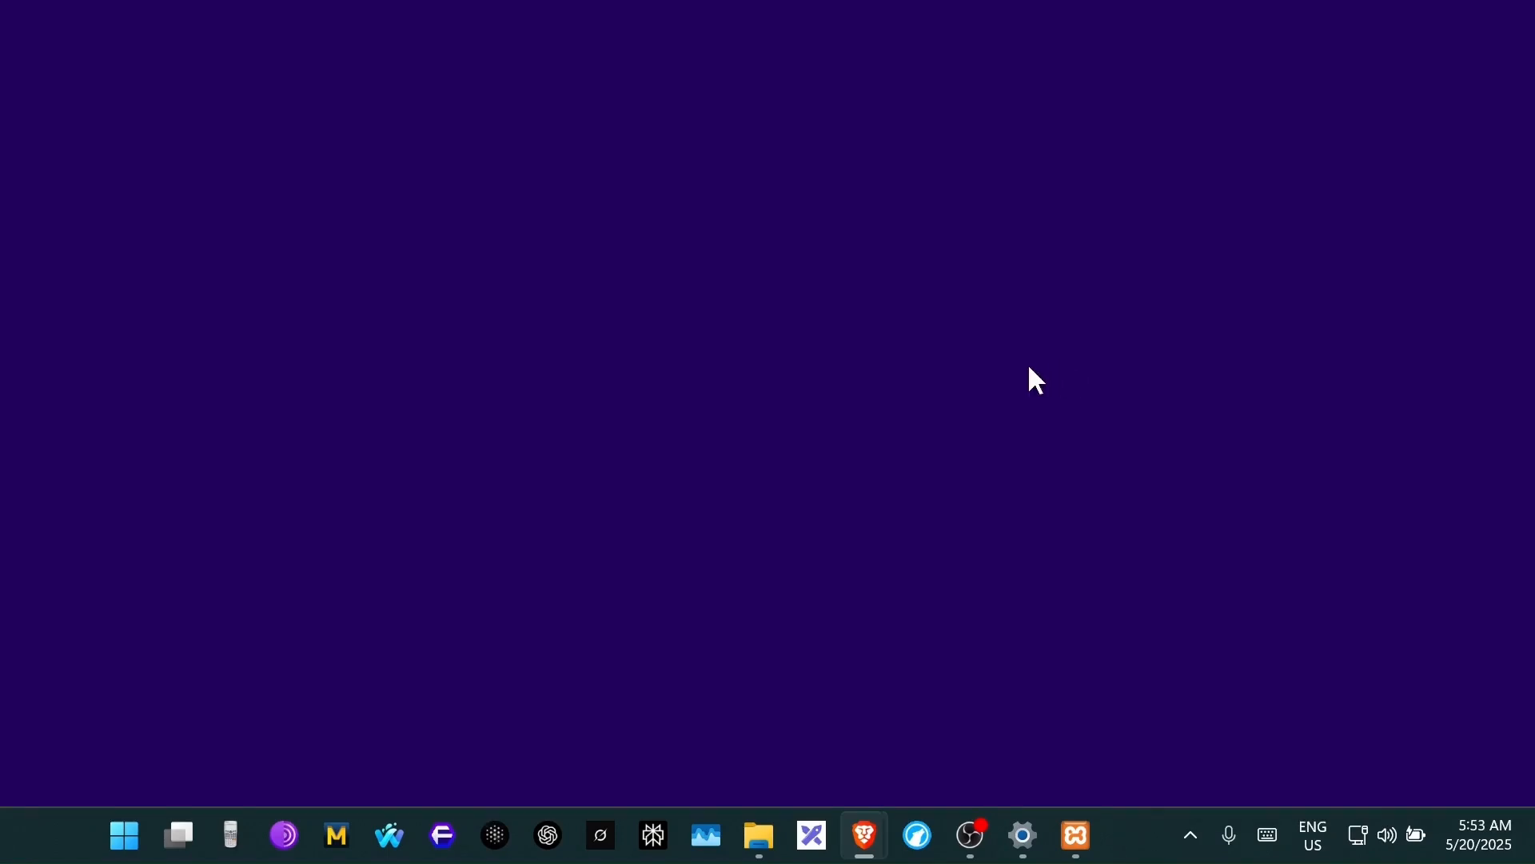
type("local")
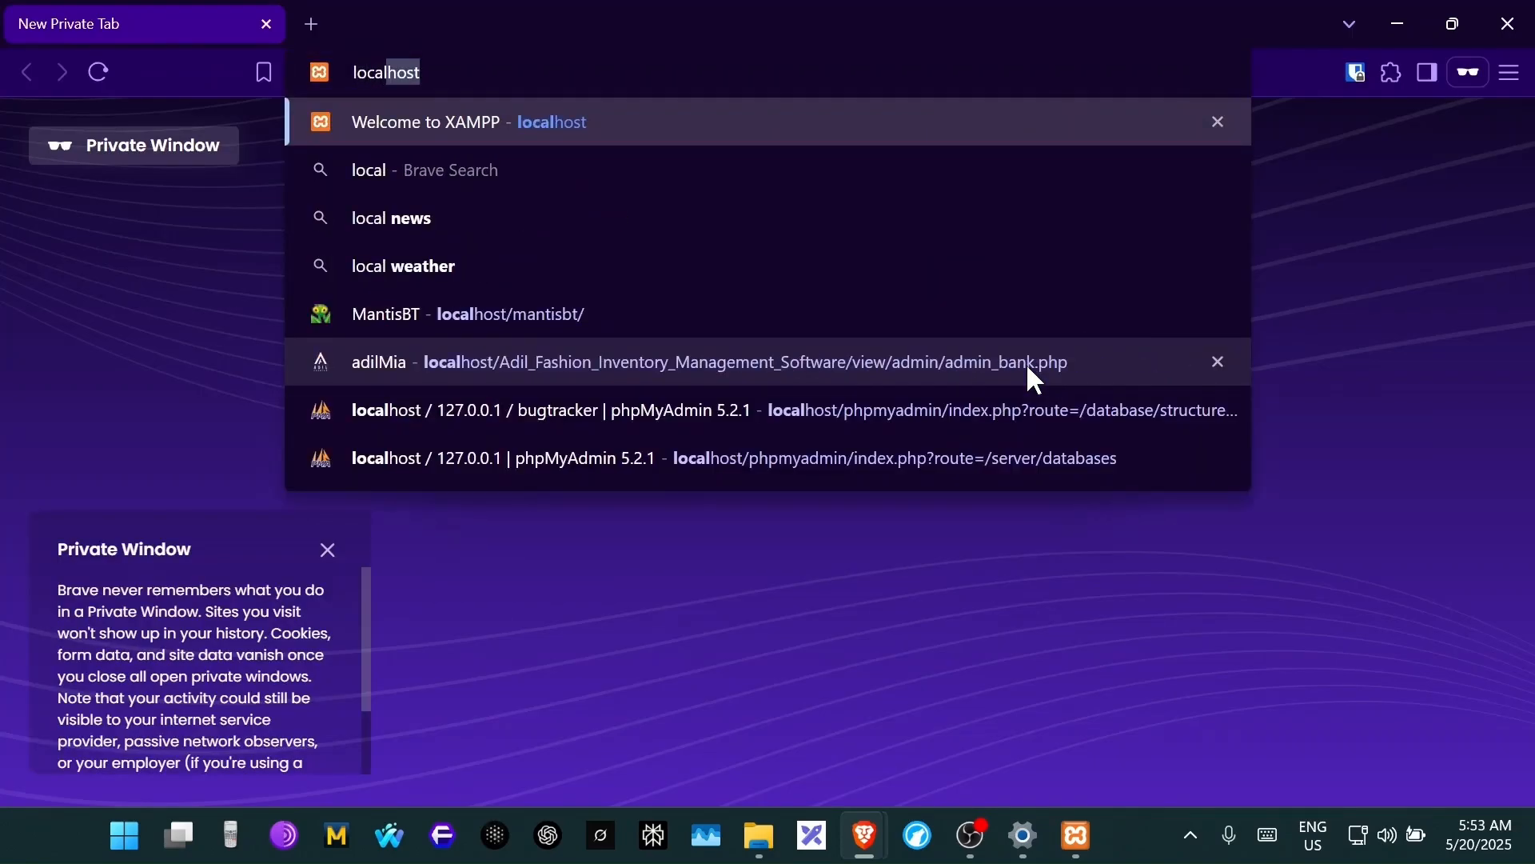
key("Down")
key("Down")
key("Down")
key("Down")
key("Return")
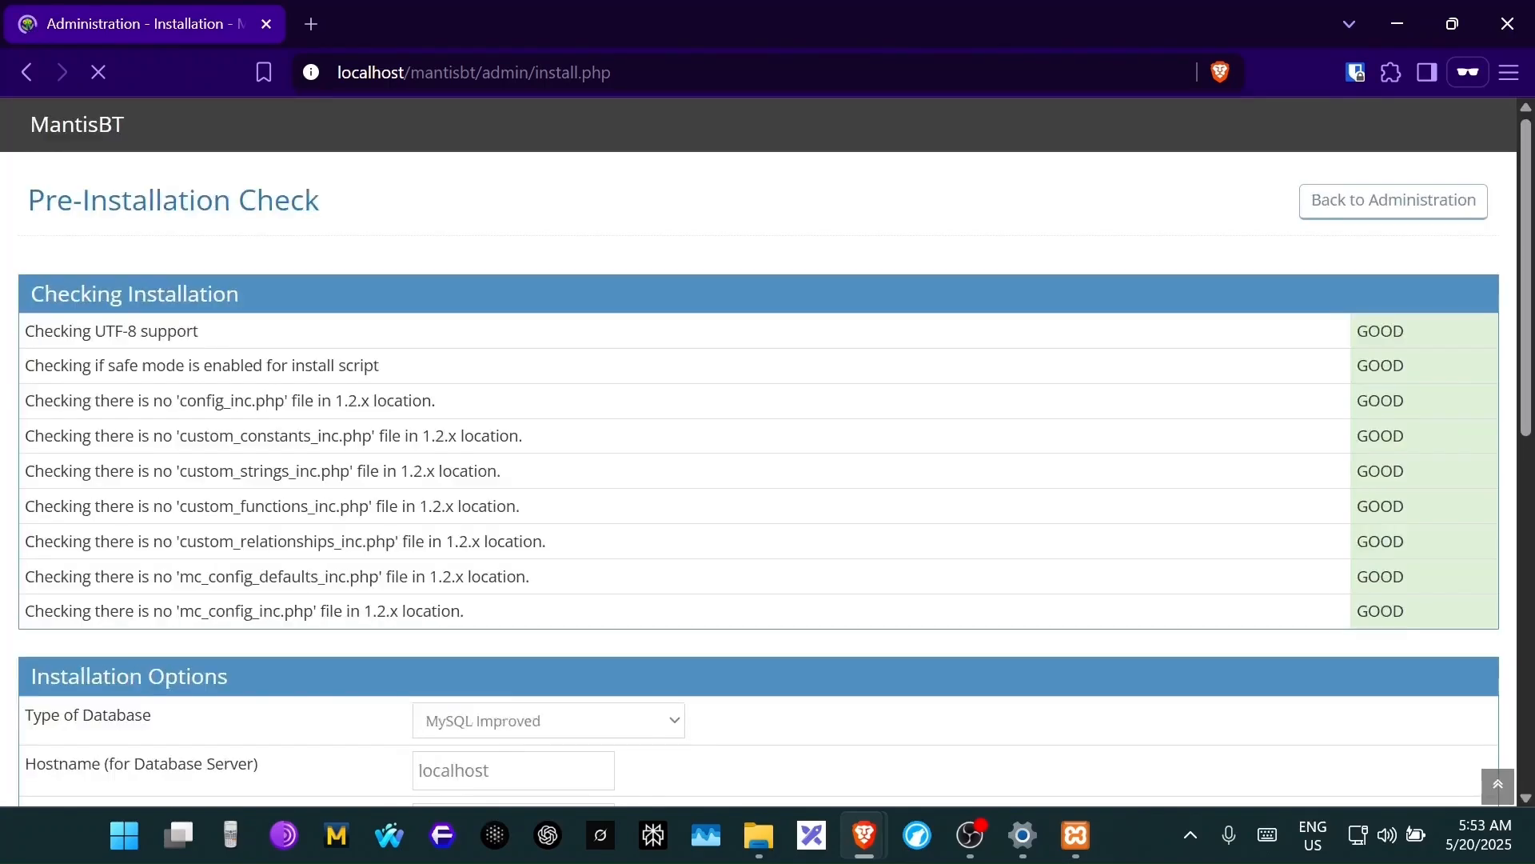
left_click_drag(614, 73, 403, 73)
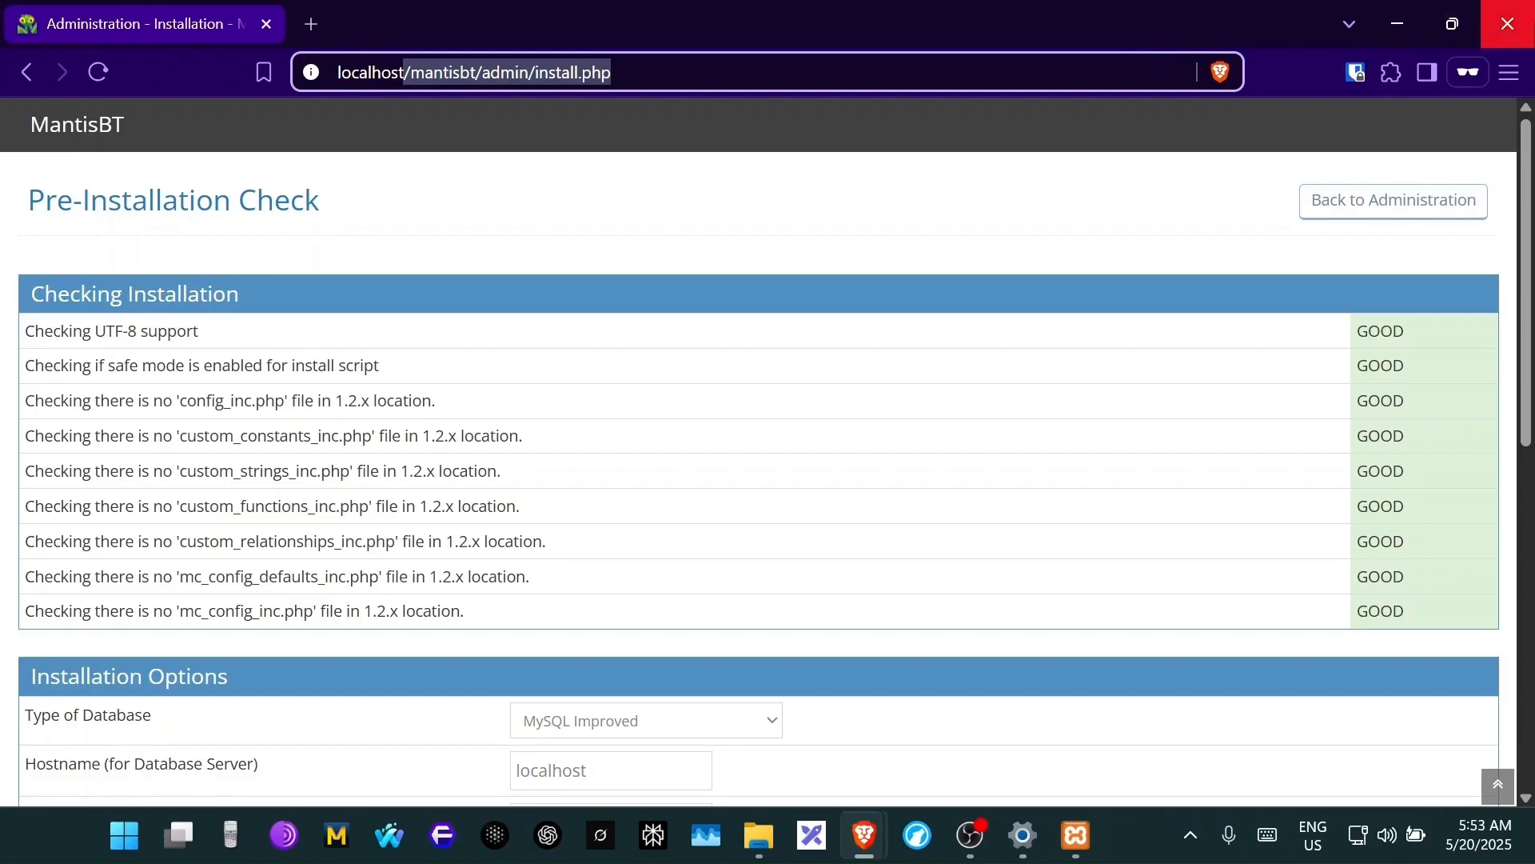
left_click(1506, 27)
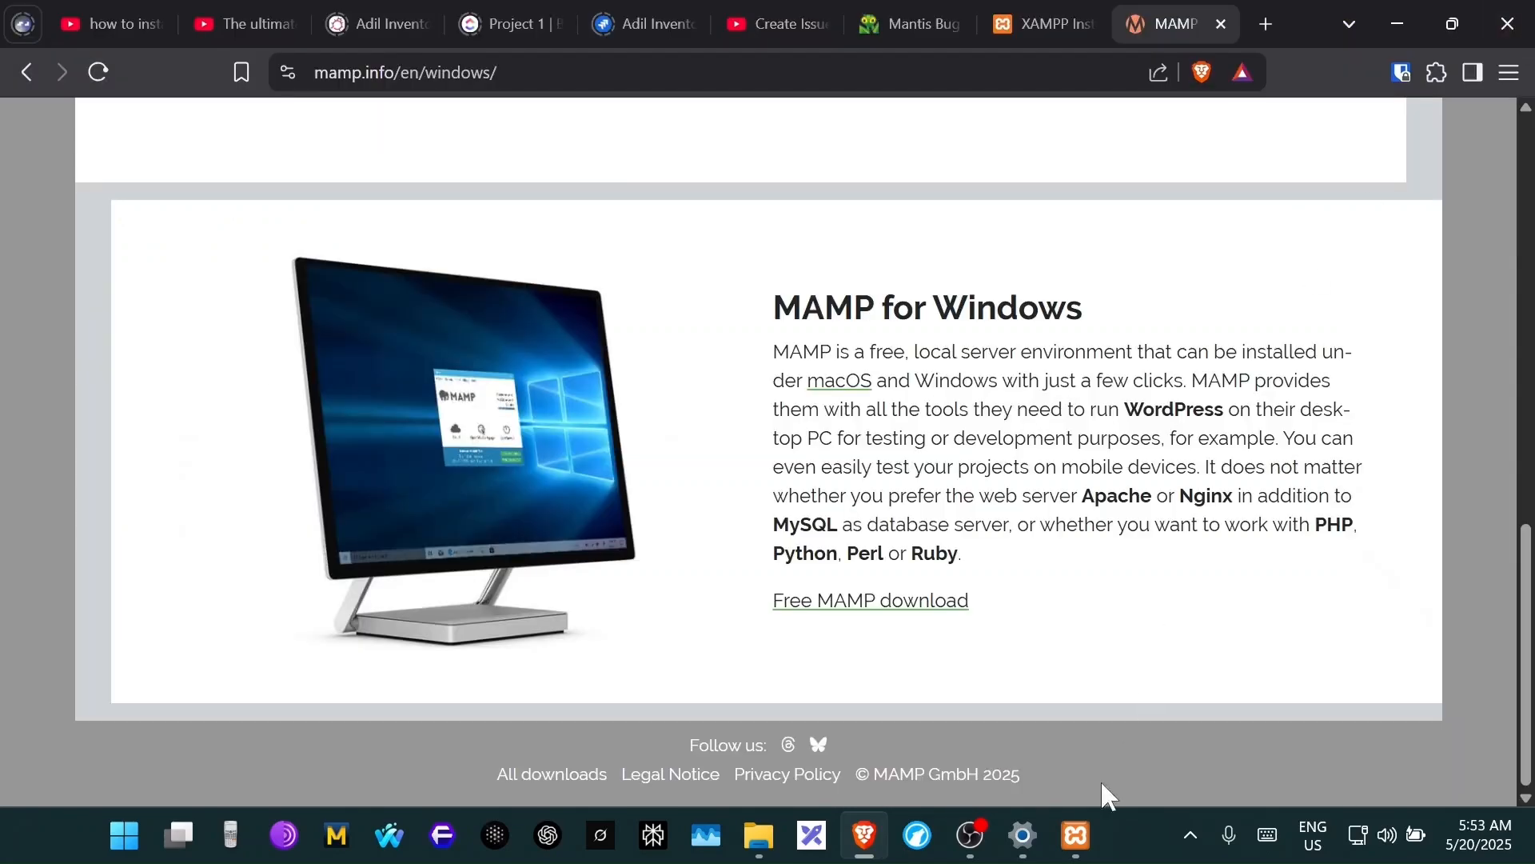
- Load localhost/mantisbt/ in a maximized LibreWolf window, correcting the mistyped address
right_click(919, 848)
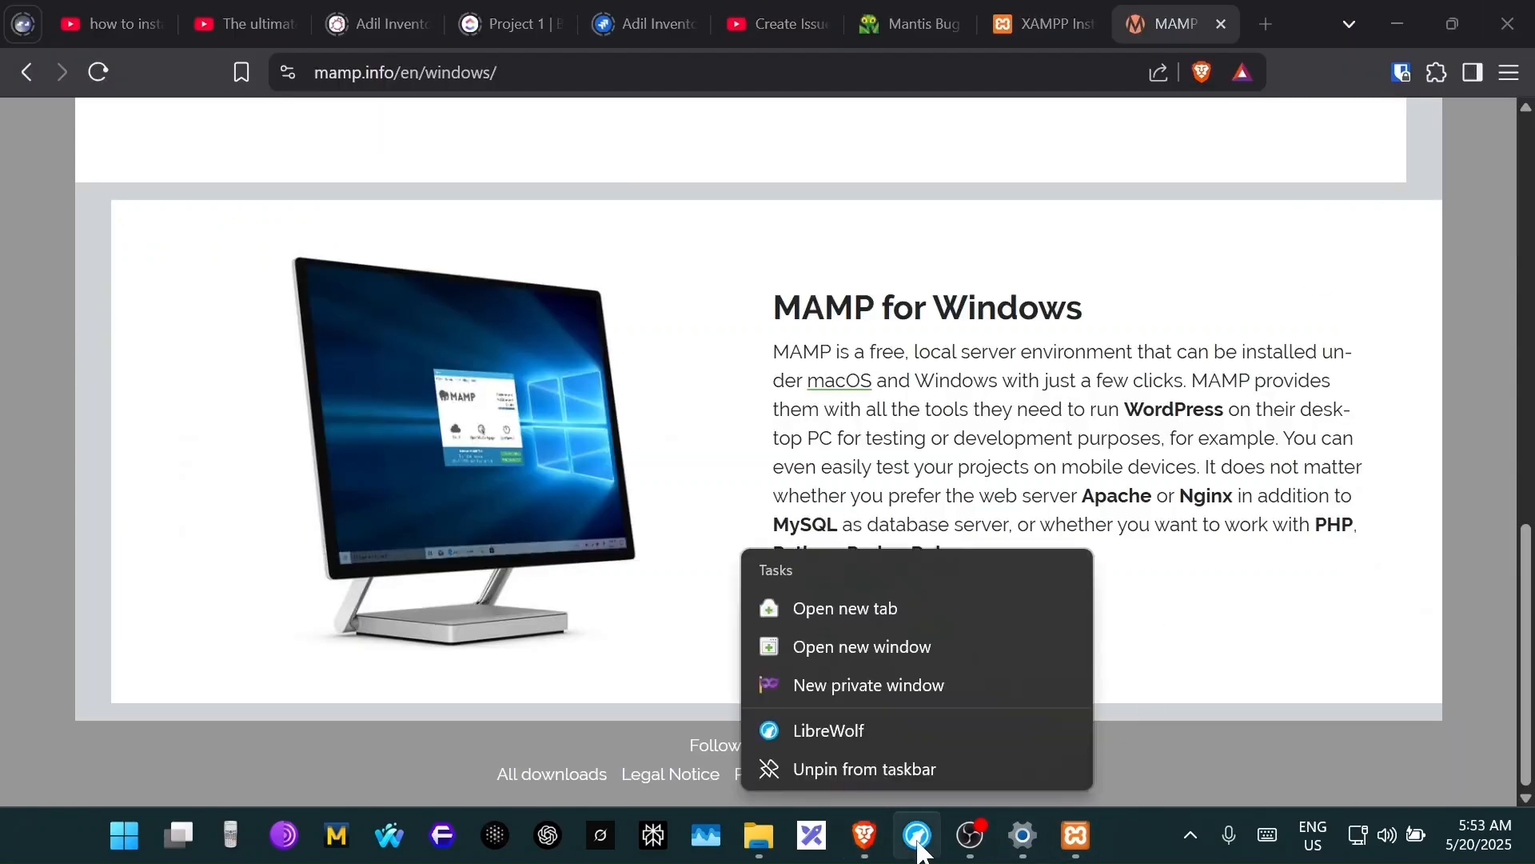
left_click(919, 726)
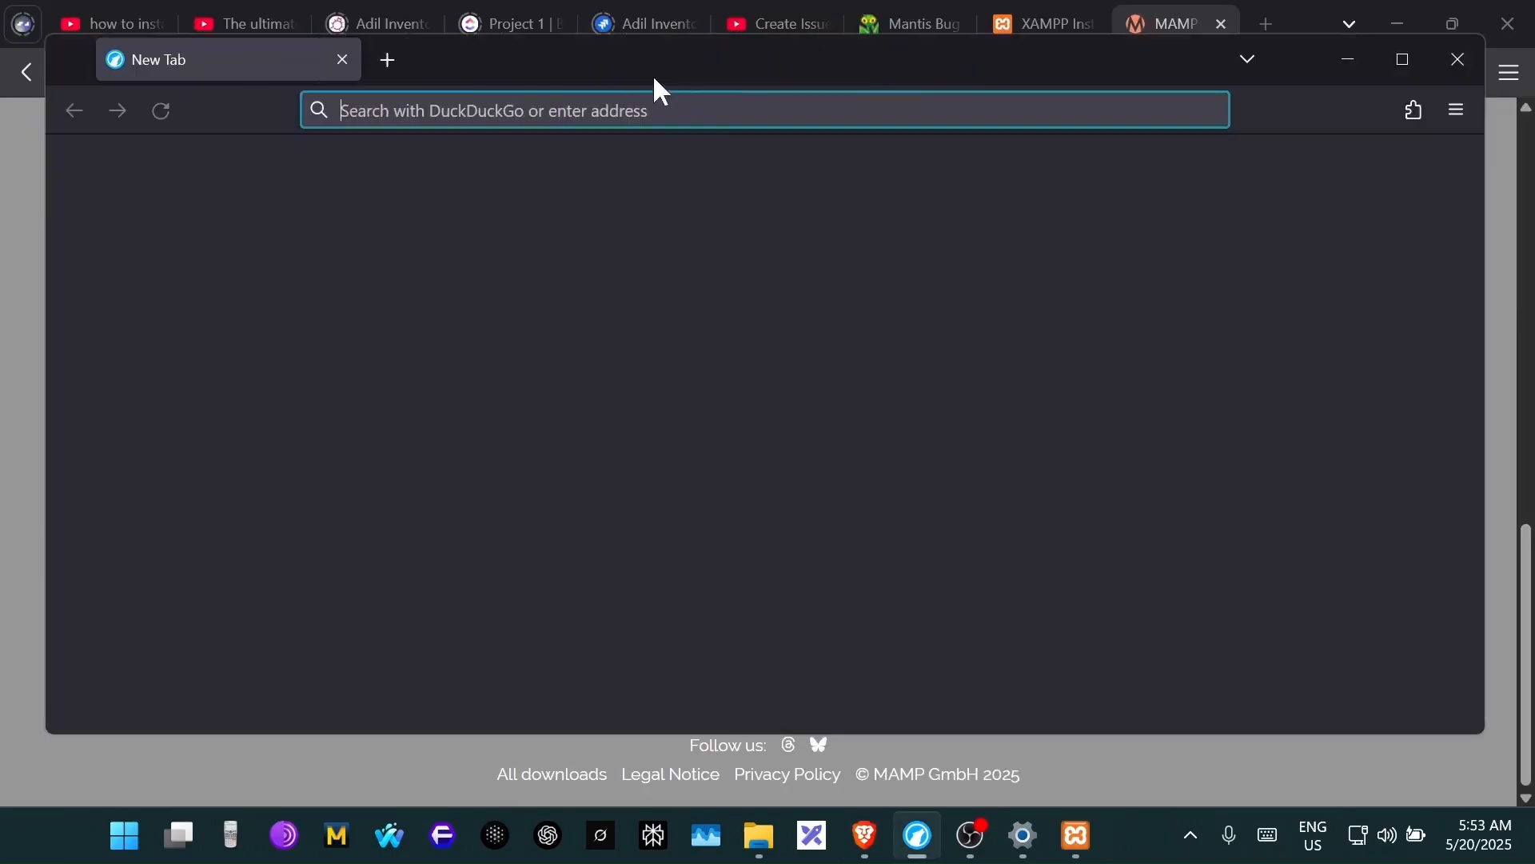
left_click(1404, 59)
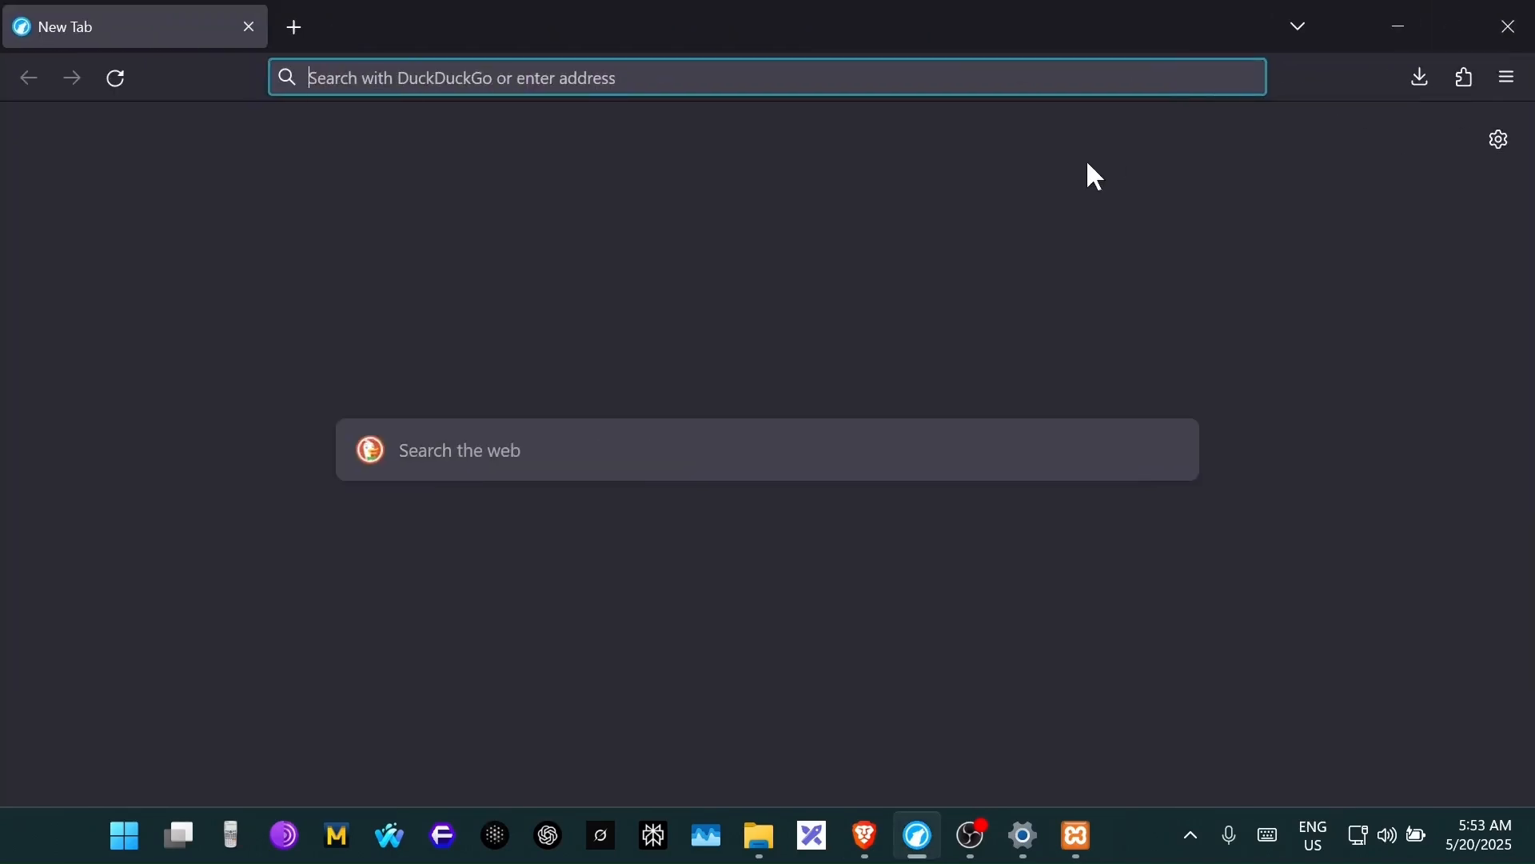
type("local")
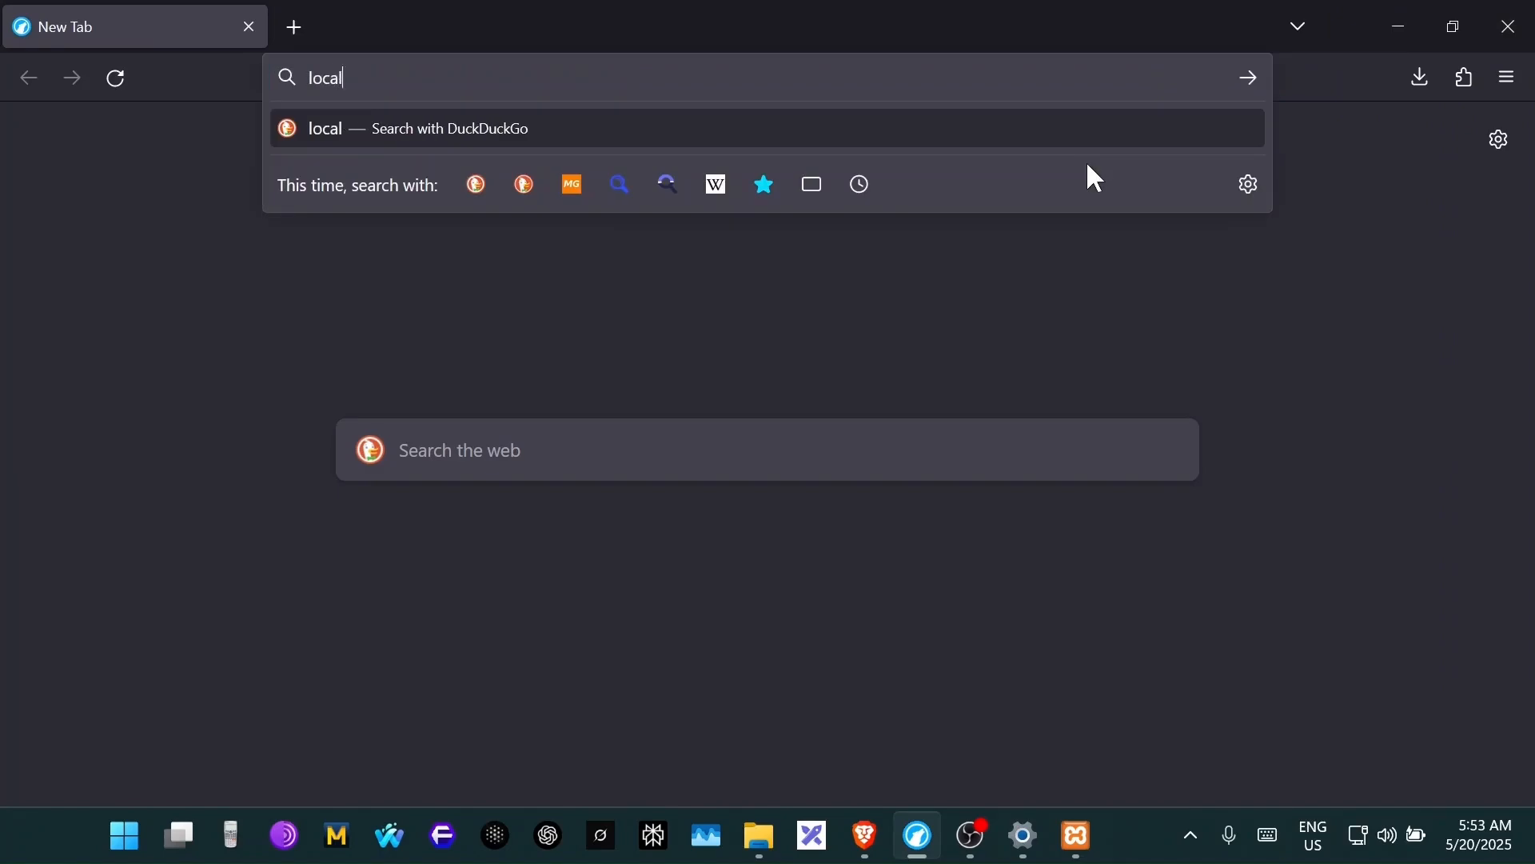
type("hpost")
key("BackSpace")
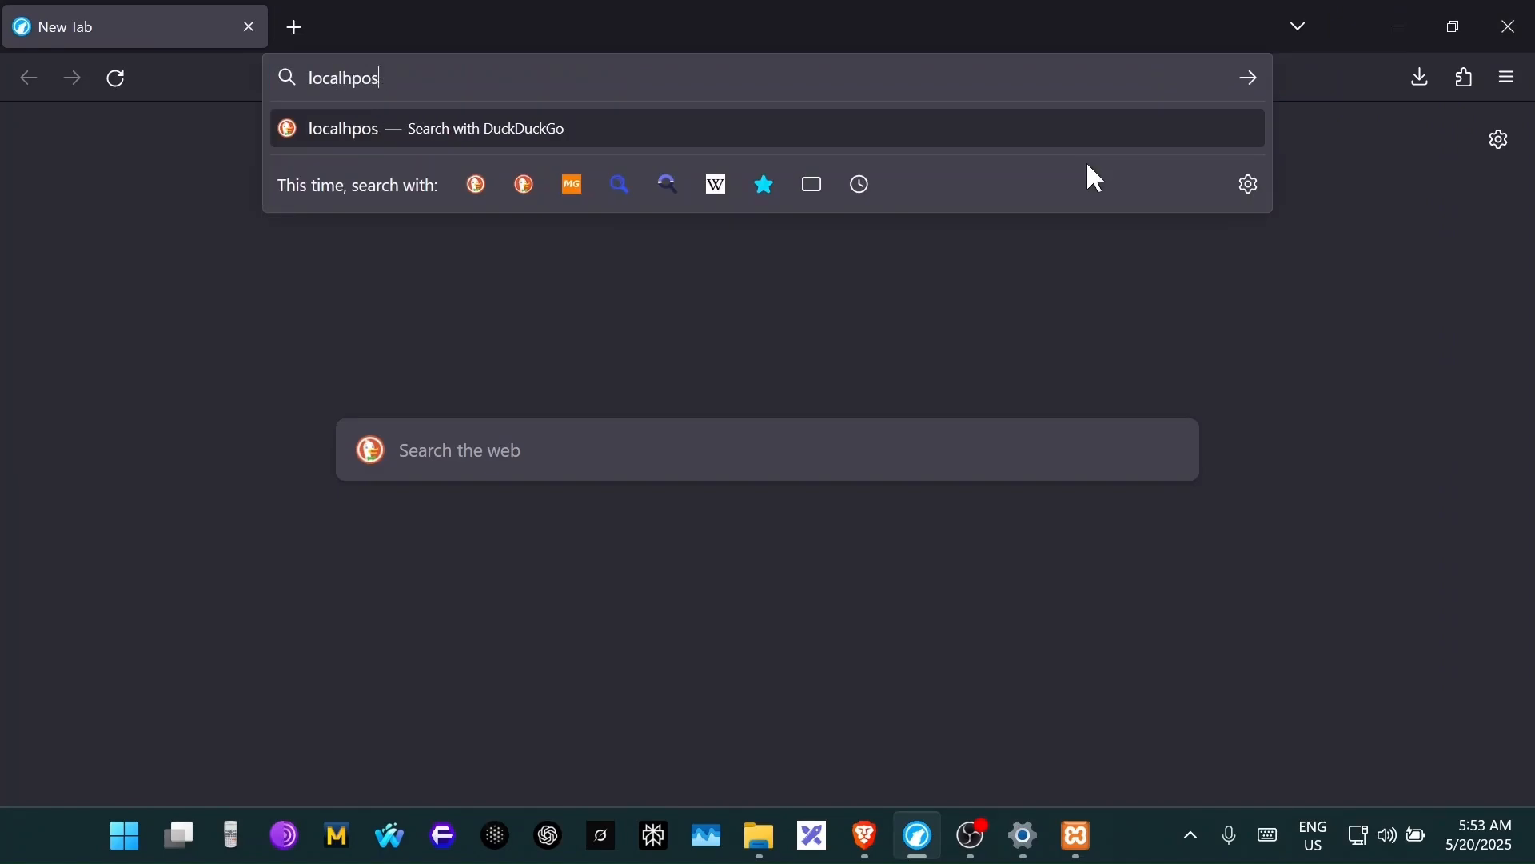
key("ctrl+a")
key("BackSpace")
type("localhos")
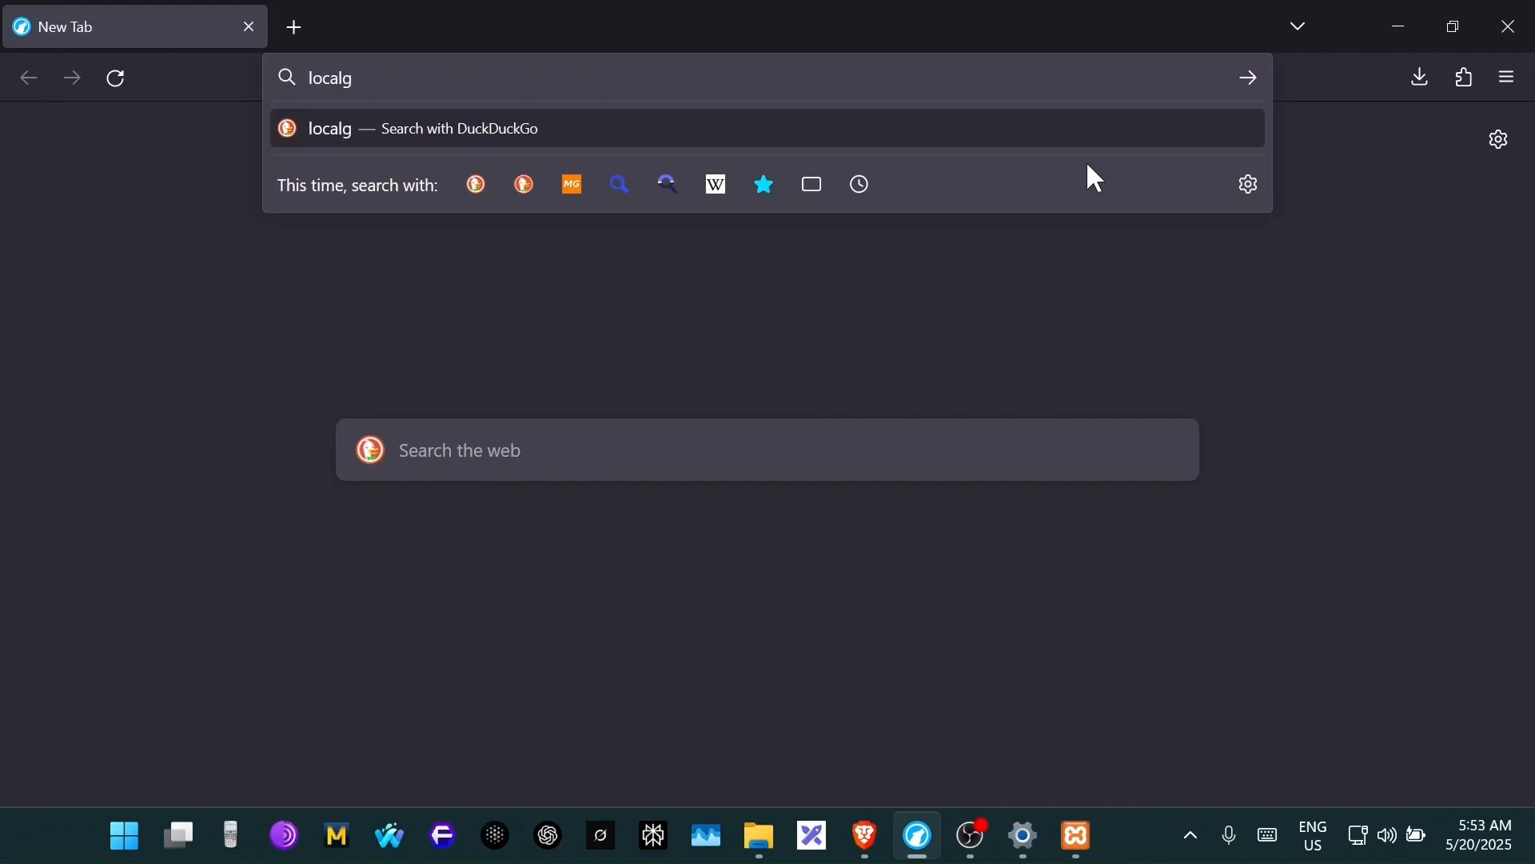
type("t/manti")
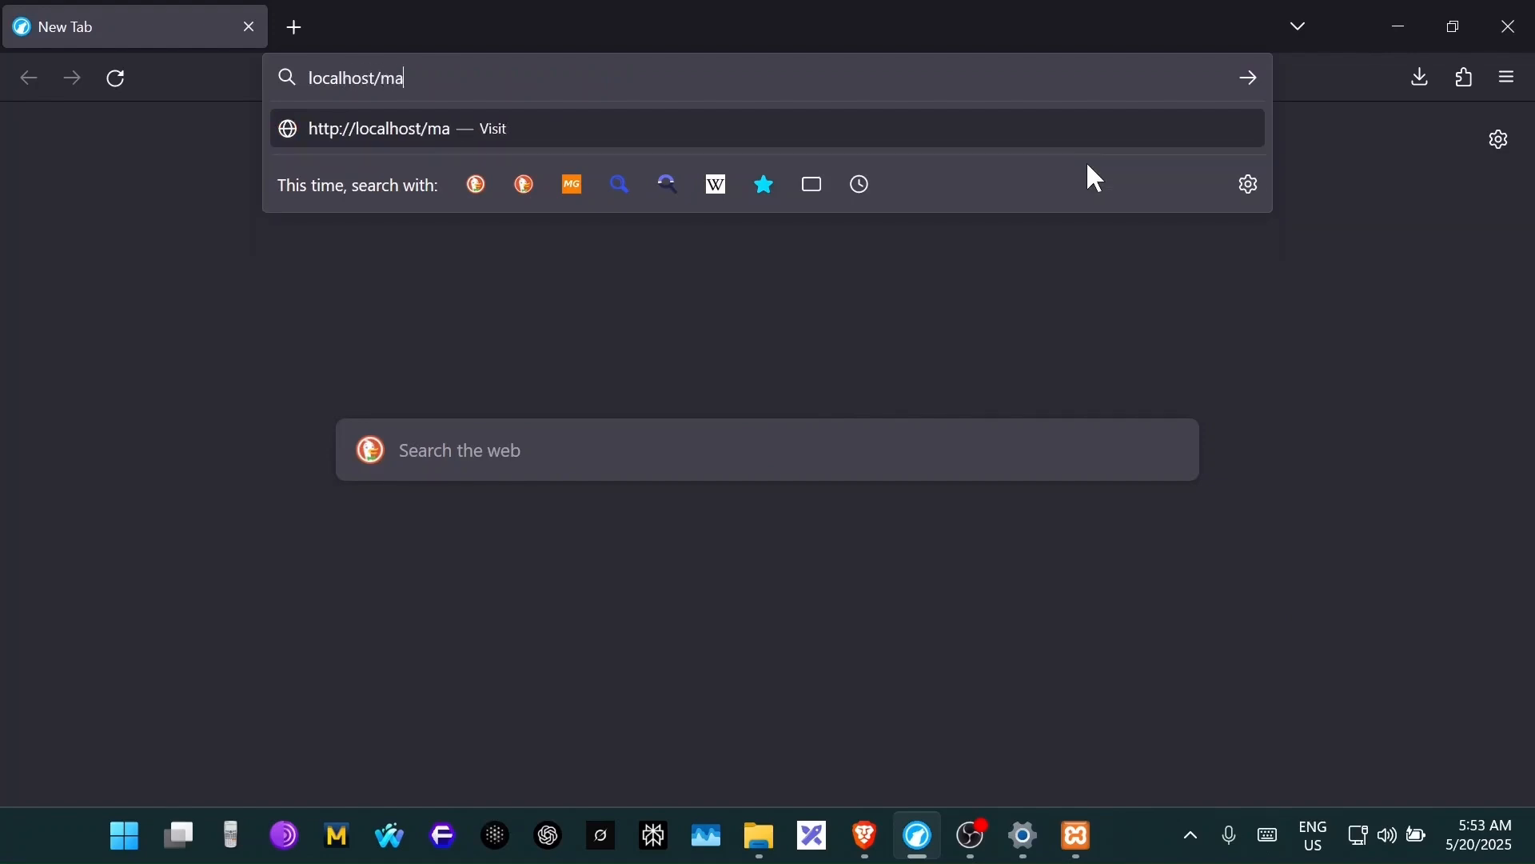
type("sbt/")
key("Return")
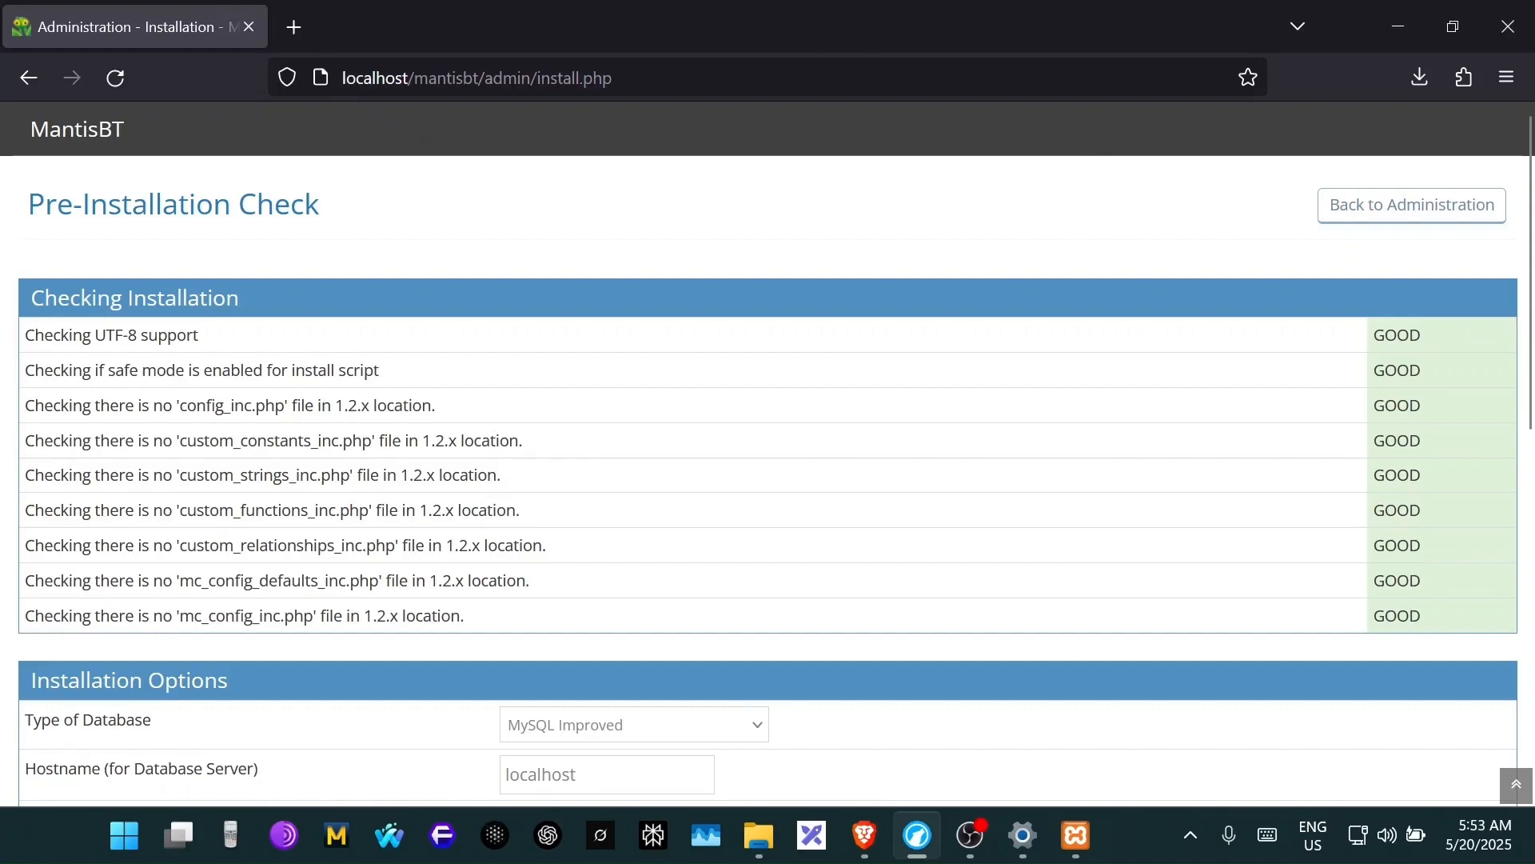
- Hide the XAMPP panel again and scroll through the Pre-Installation Check results
left_click(1076, 835)
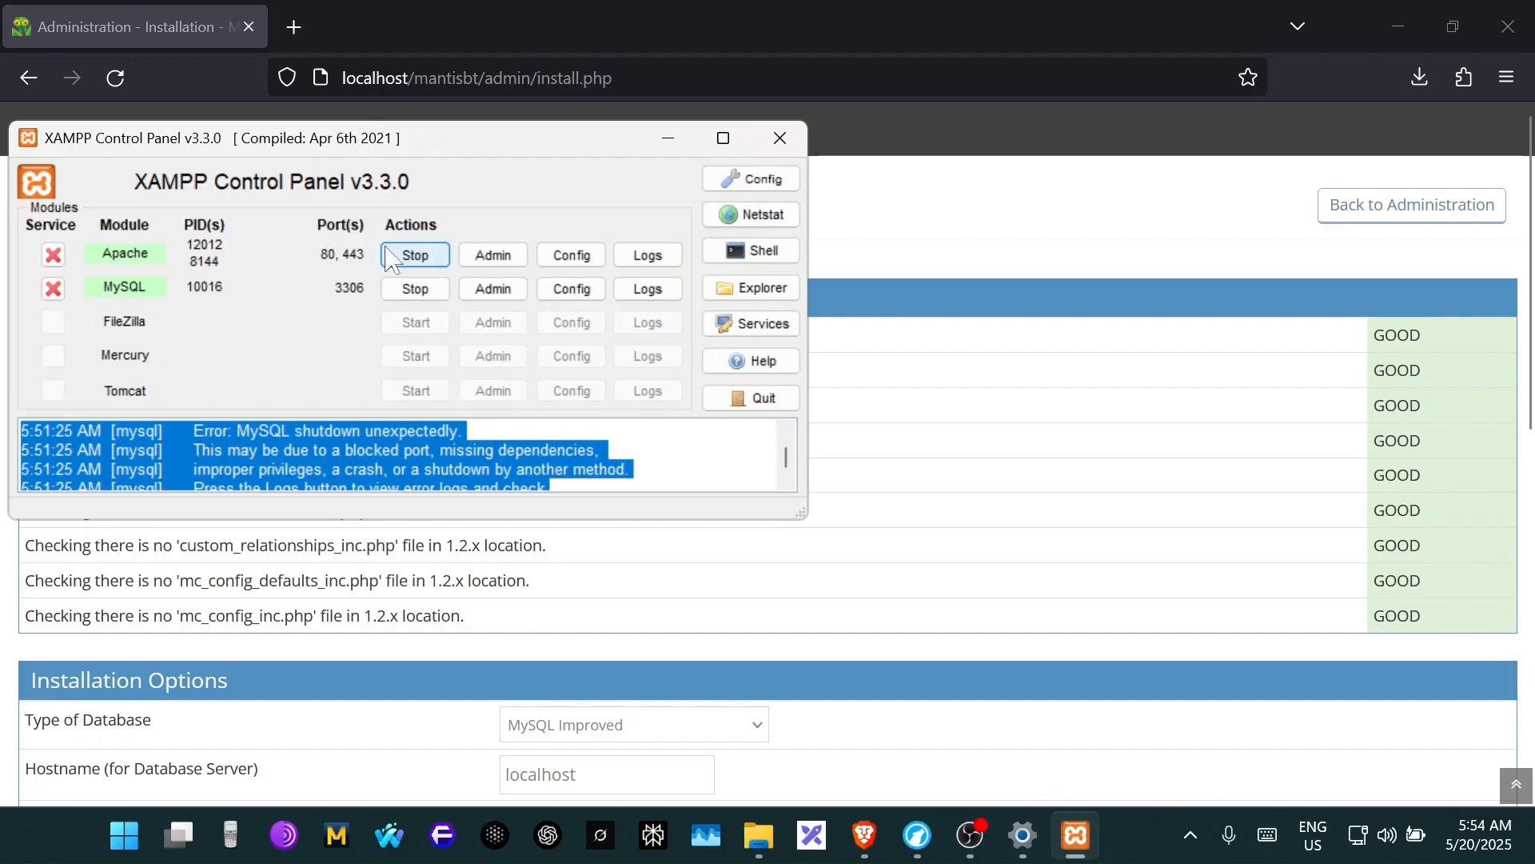
left_click(668, 137)
scroll(709, 456, "down", 6)
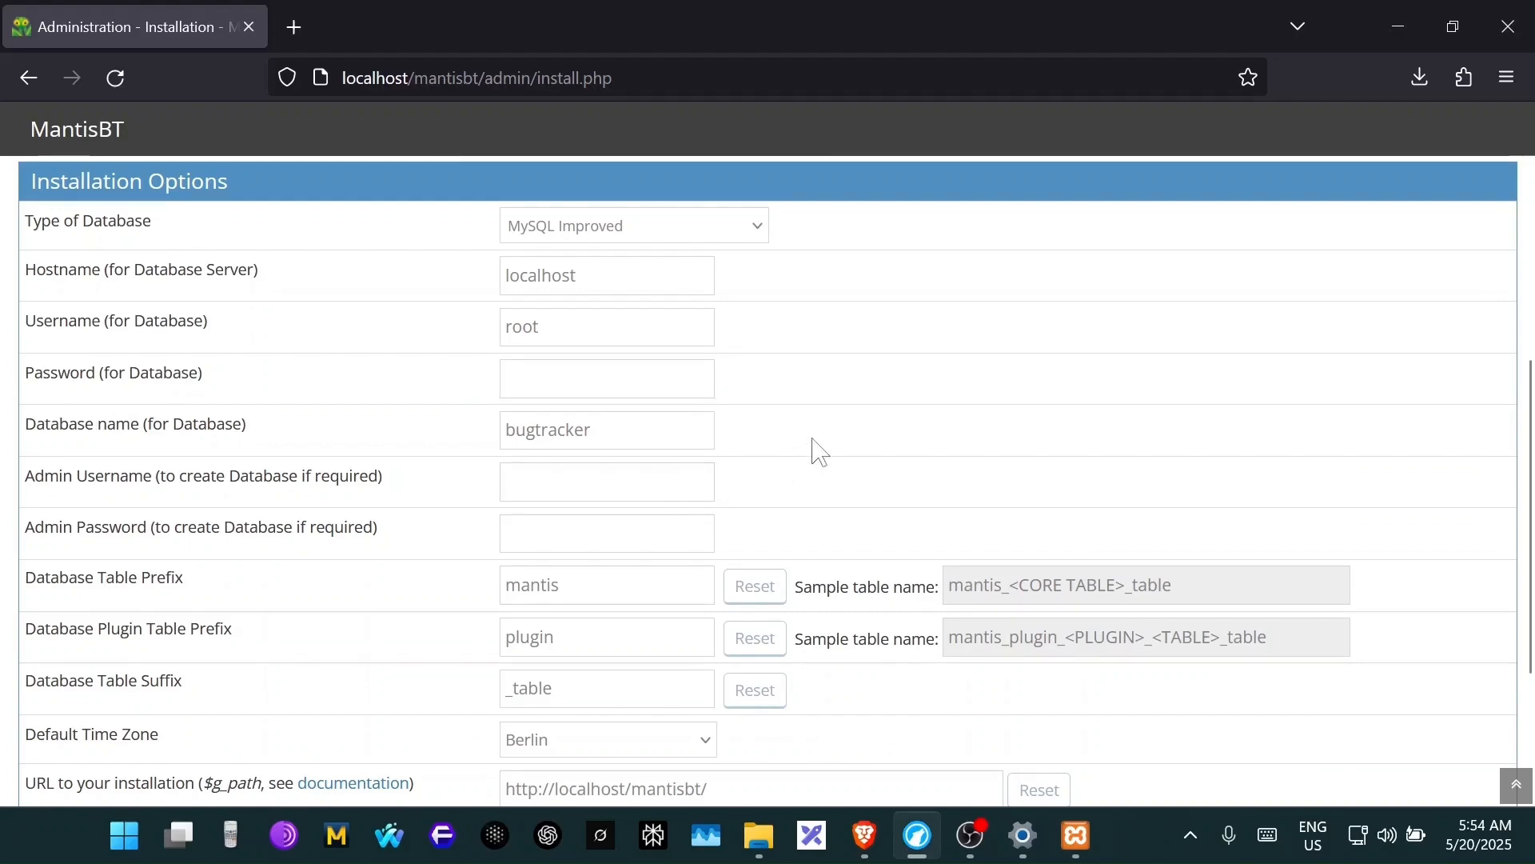
scroll(794, 434, "down", 3)
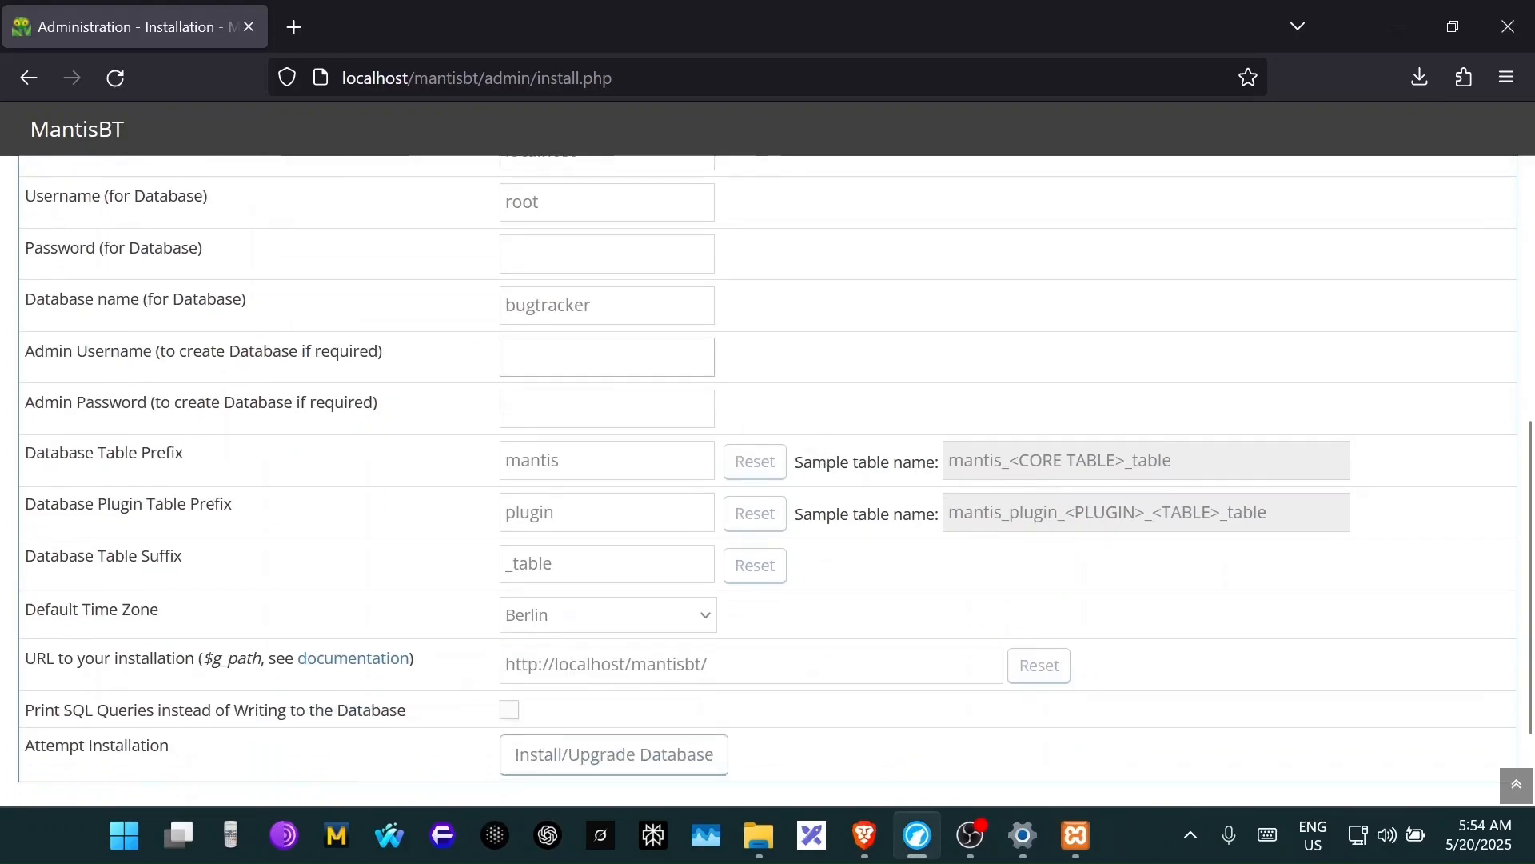
scroll(620, 243, "up", 5)
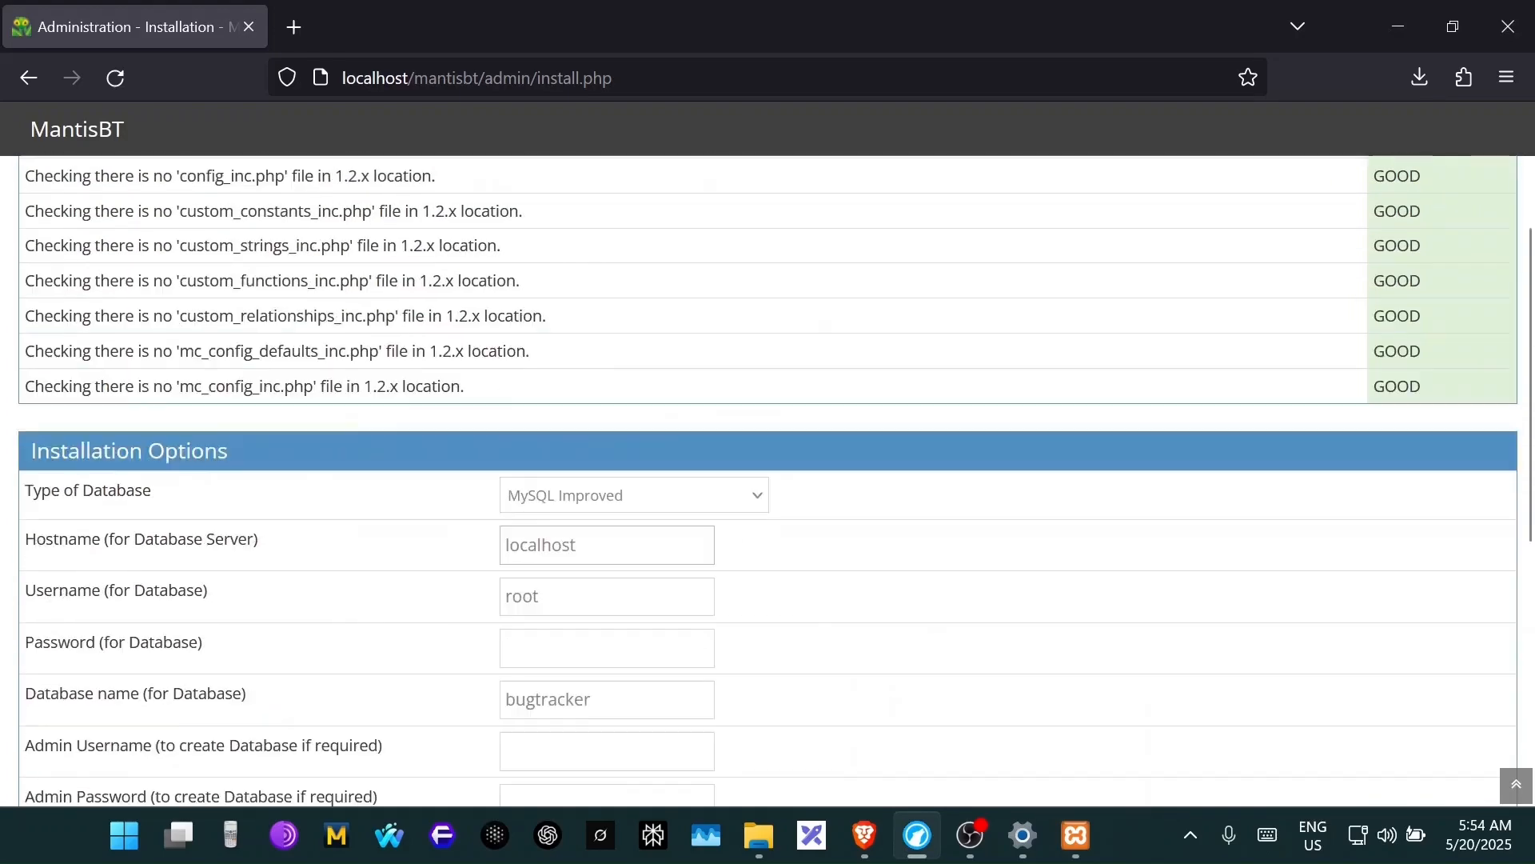
- Choose Dhaka from the Default Time Zone dropdown
scroll(719, 506, "down", 6)
left_click(662, 500)
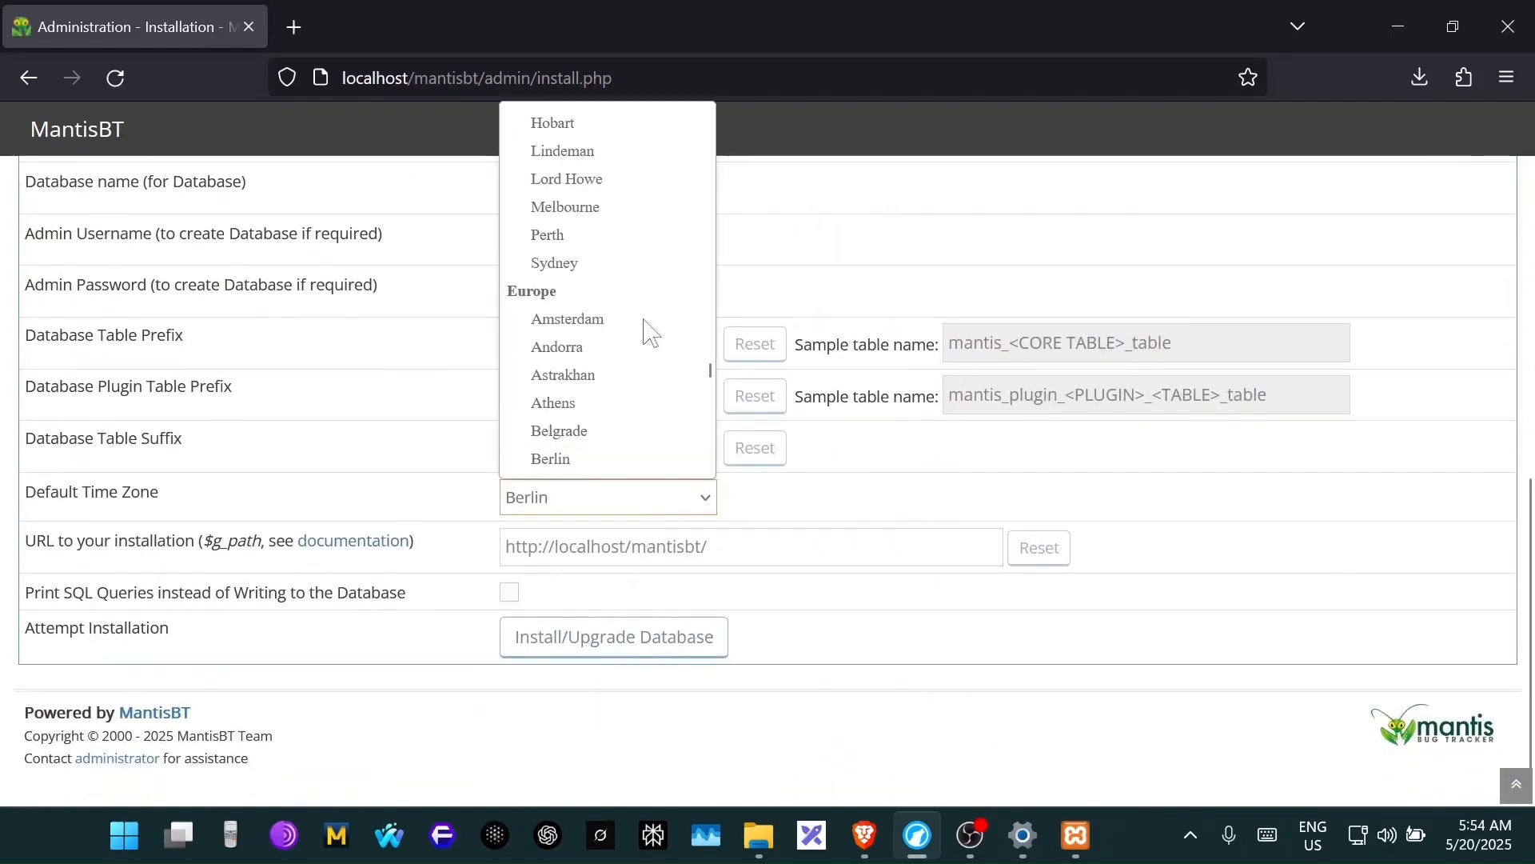
scroll(648, 329, "up", 20)
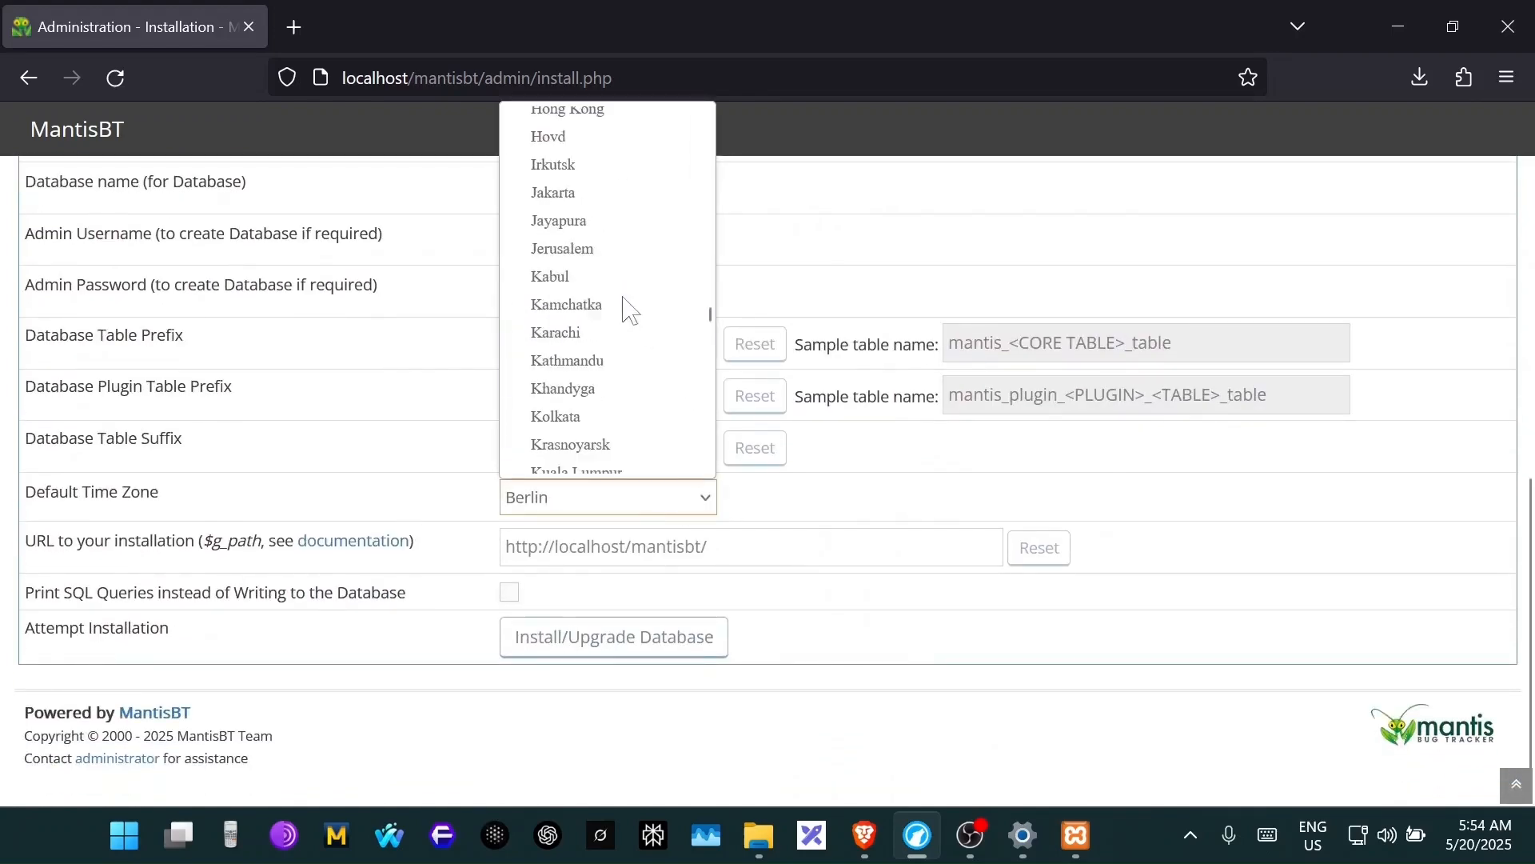
scroll(632, 343, "up", 8)
scroll(565, 370, "down", 4)
scroll(591, 384, "up", 2)
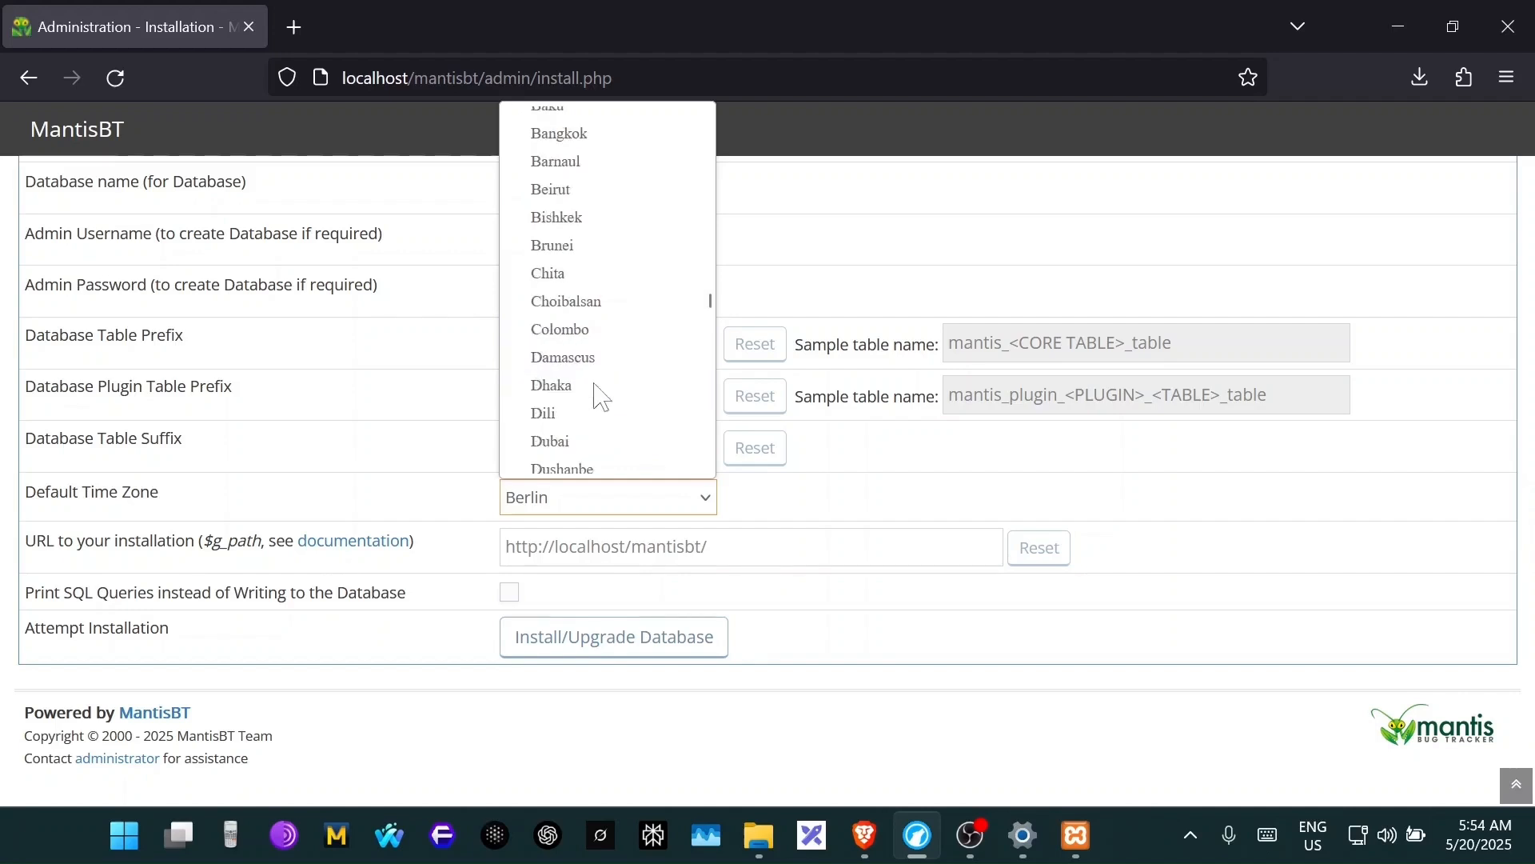
scroll(599, 416, "up", 2)
scroll(600, 404, "down", 2)
left_click(599, 390)
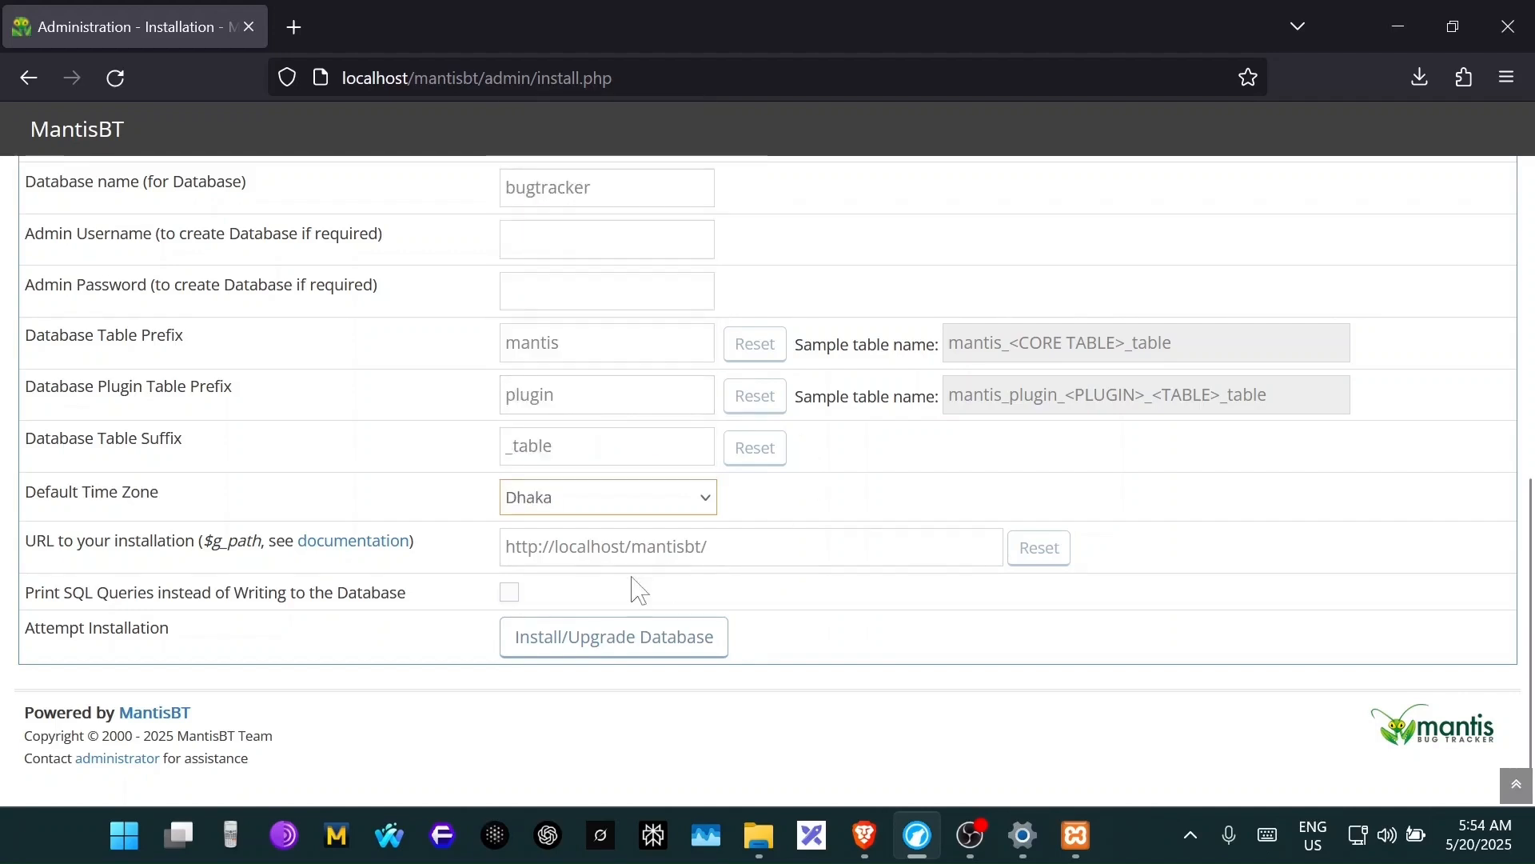
scroll(792, 517, "up", 3)
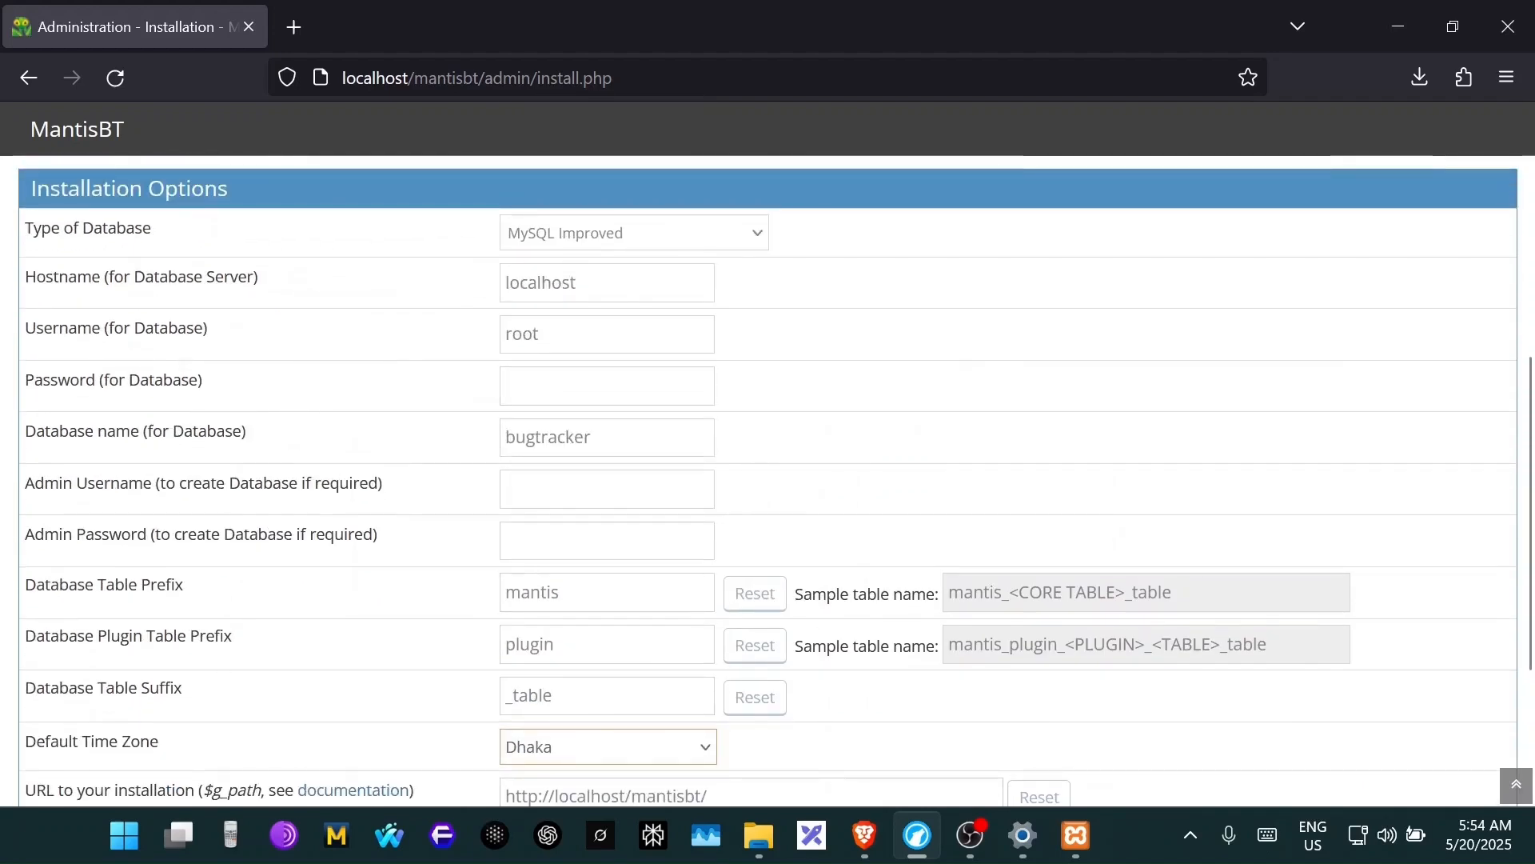
- Submit the installation with the Install/Upgrade Database button
left_click(640, 490)
scroll(671, 529, "down", 1)
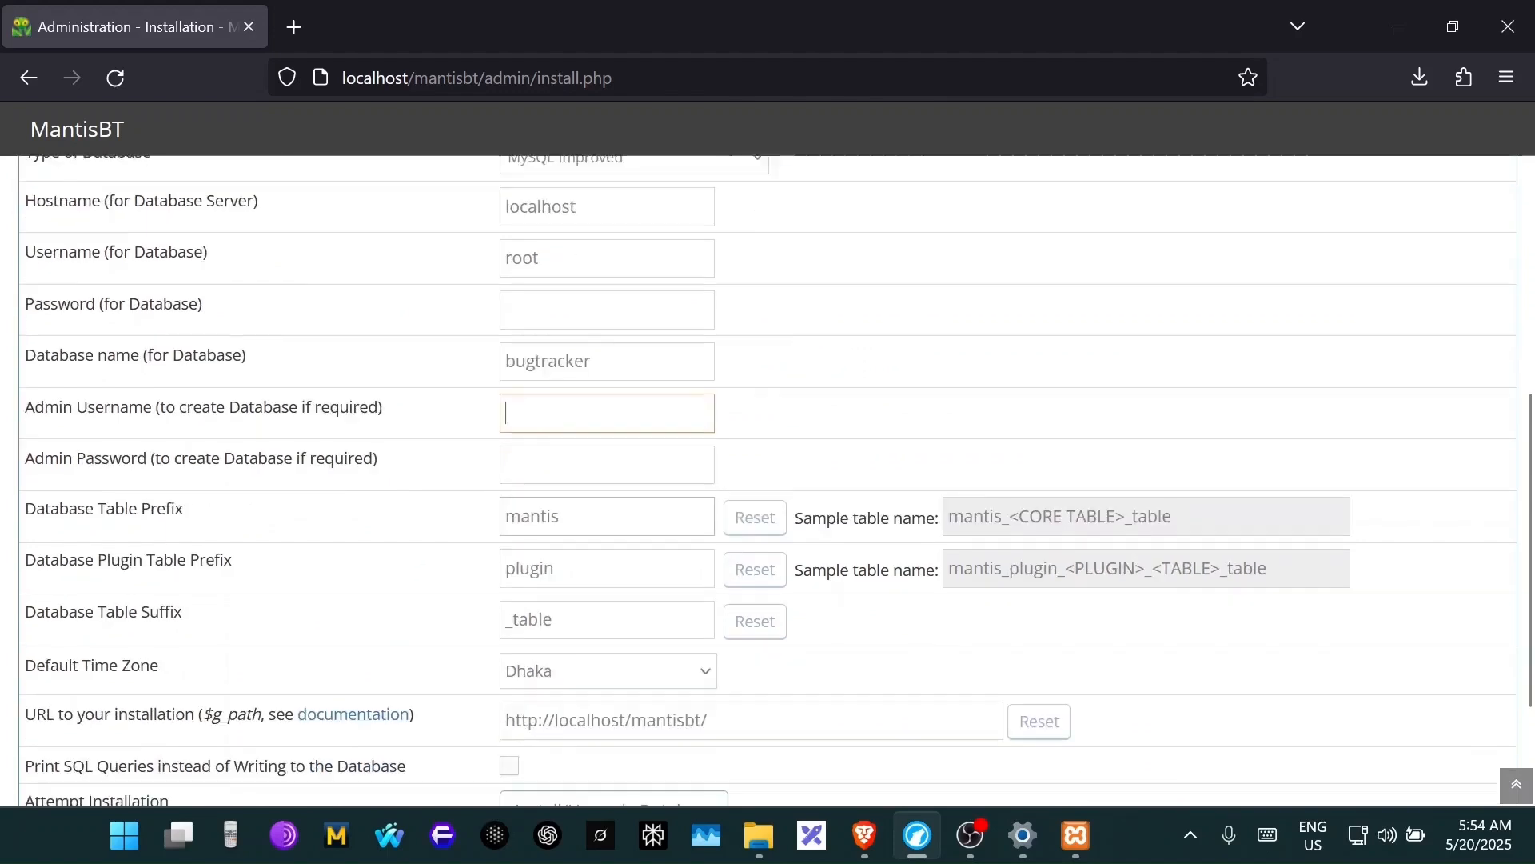
scroll(671, 529, "down", 2)
left_click(570, 646)
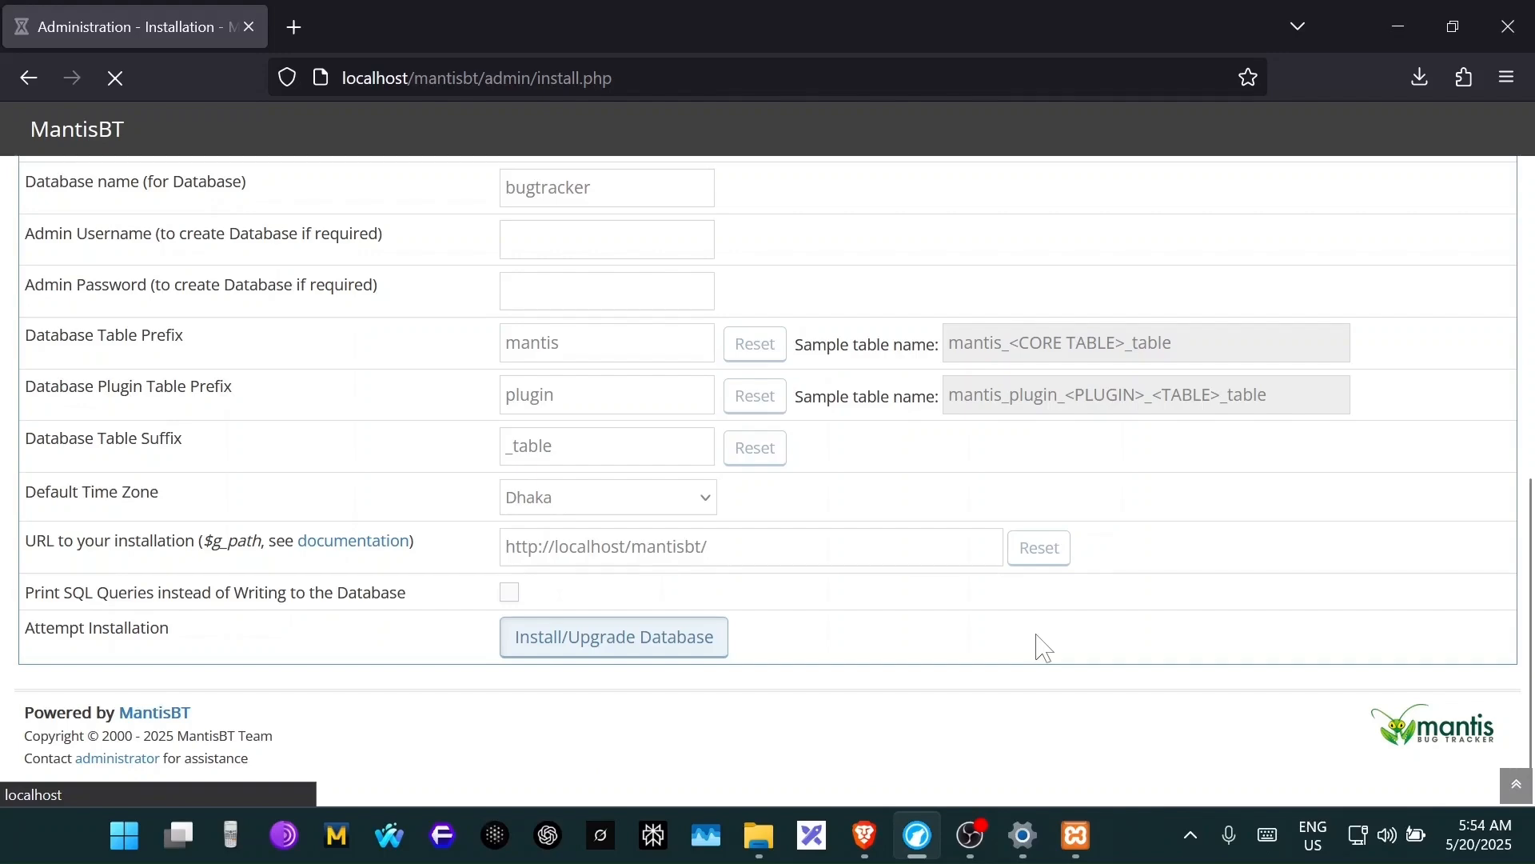
- Scroll the MantisBT install page while the database installation loads
scroll(840, 558, "up", 4)
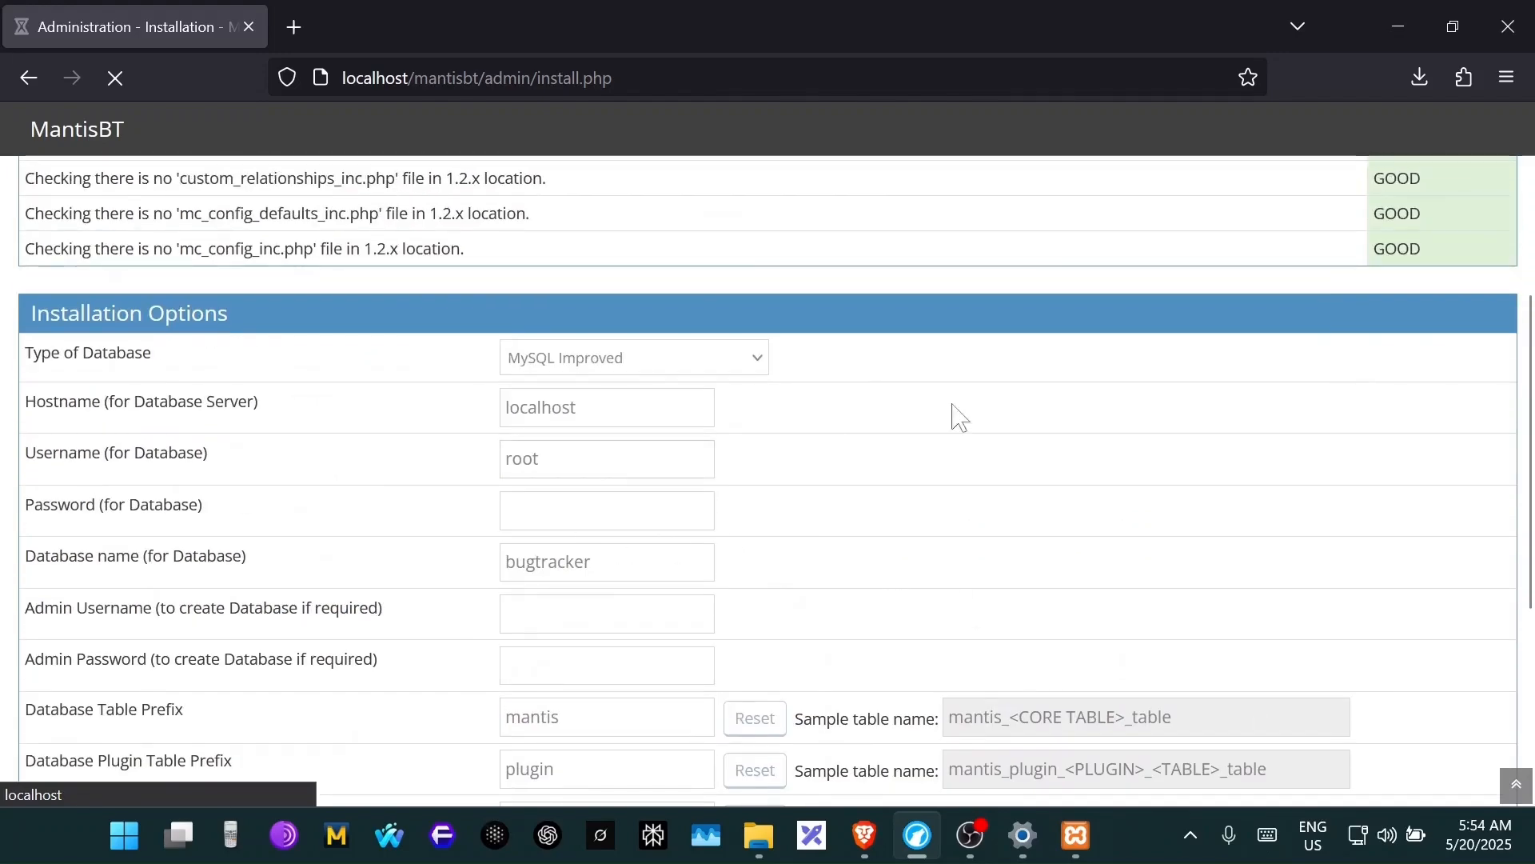
scroll(958, 414, "up", 4)
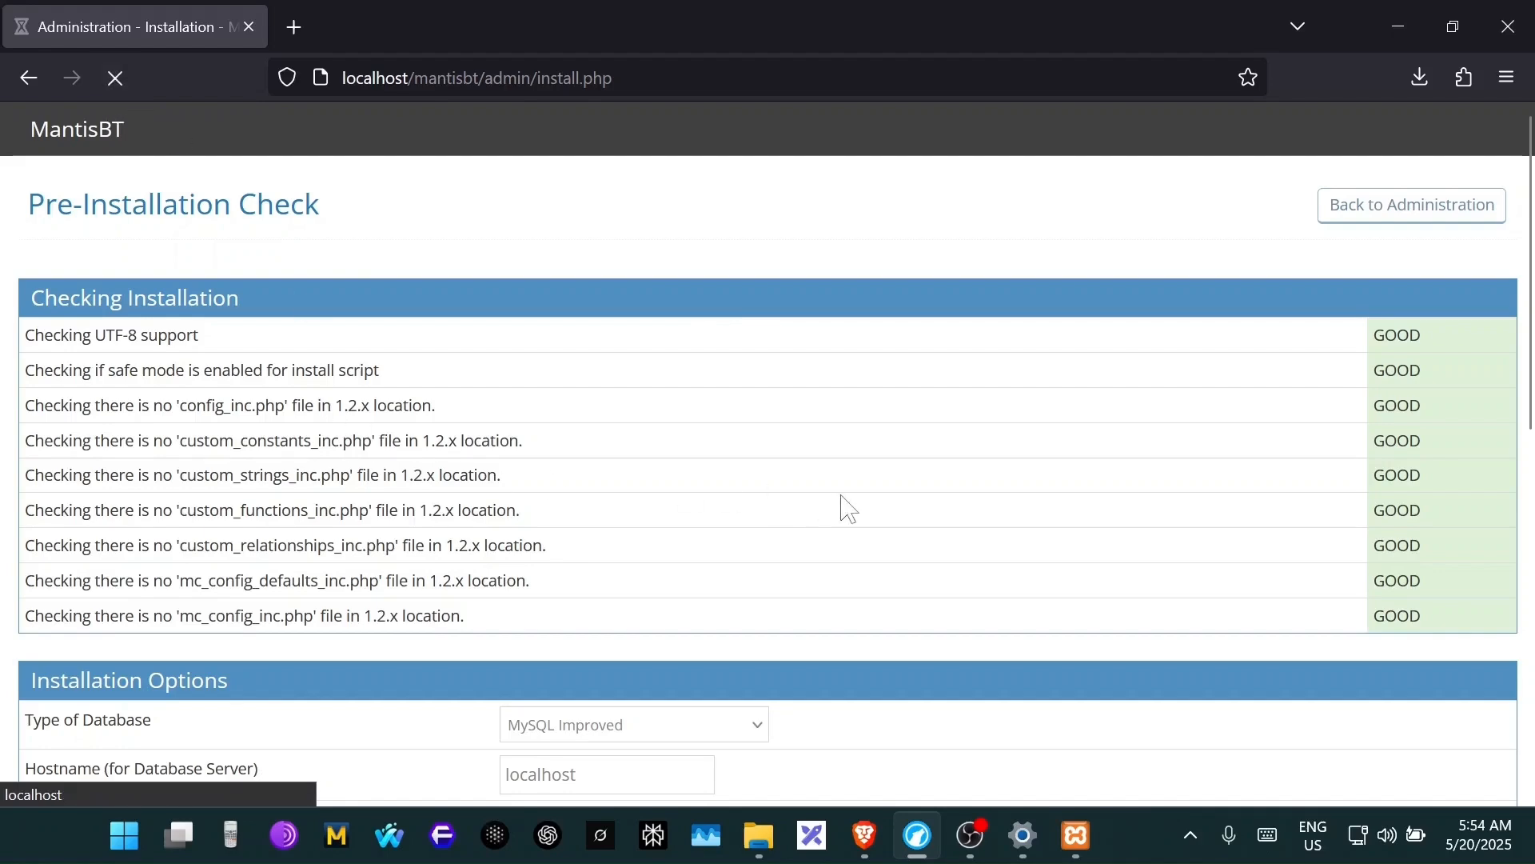
scroll(839, 507, "down", 8)
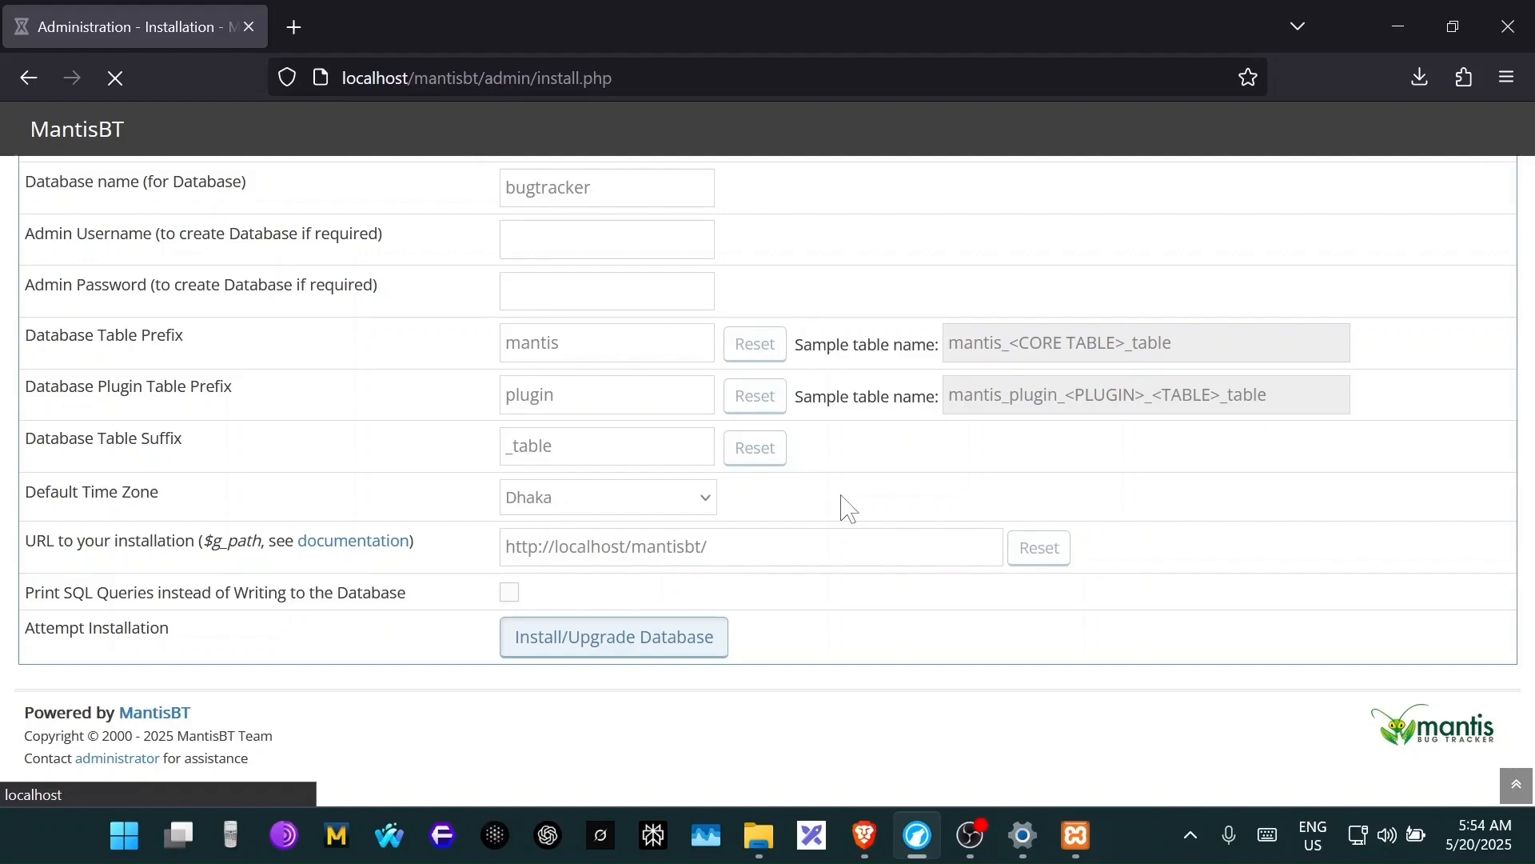
scroll(847, 508, "up", 10)
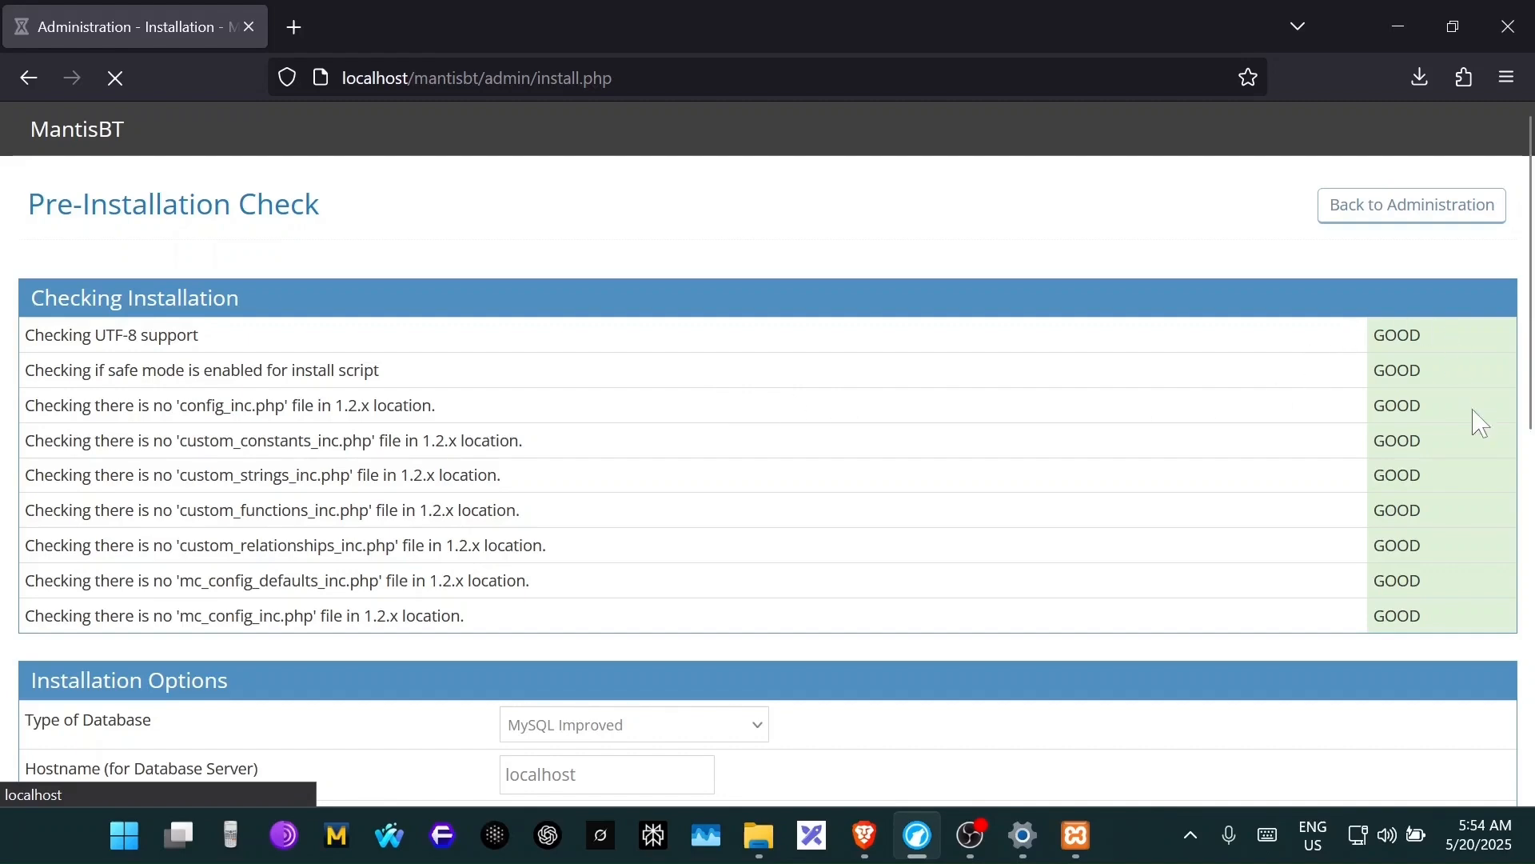
scroll(1395, 571, "down", 4)
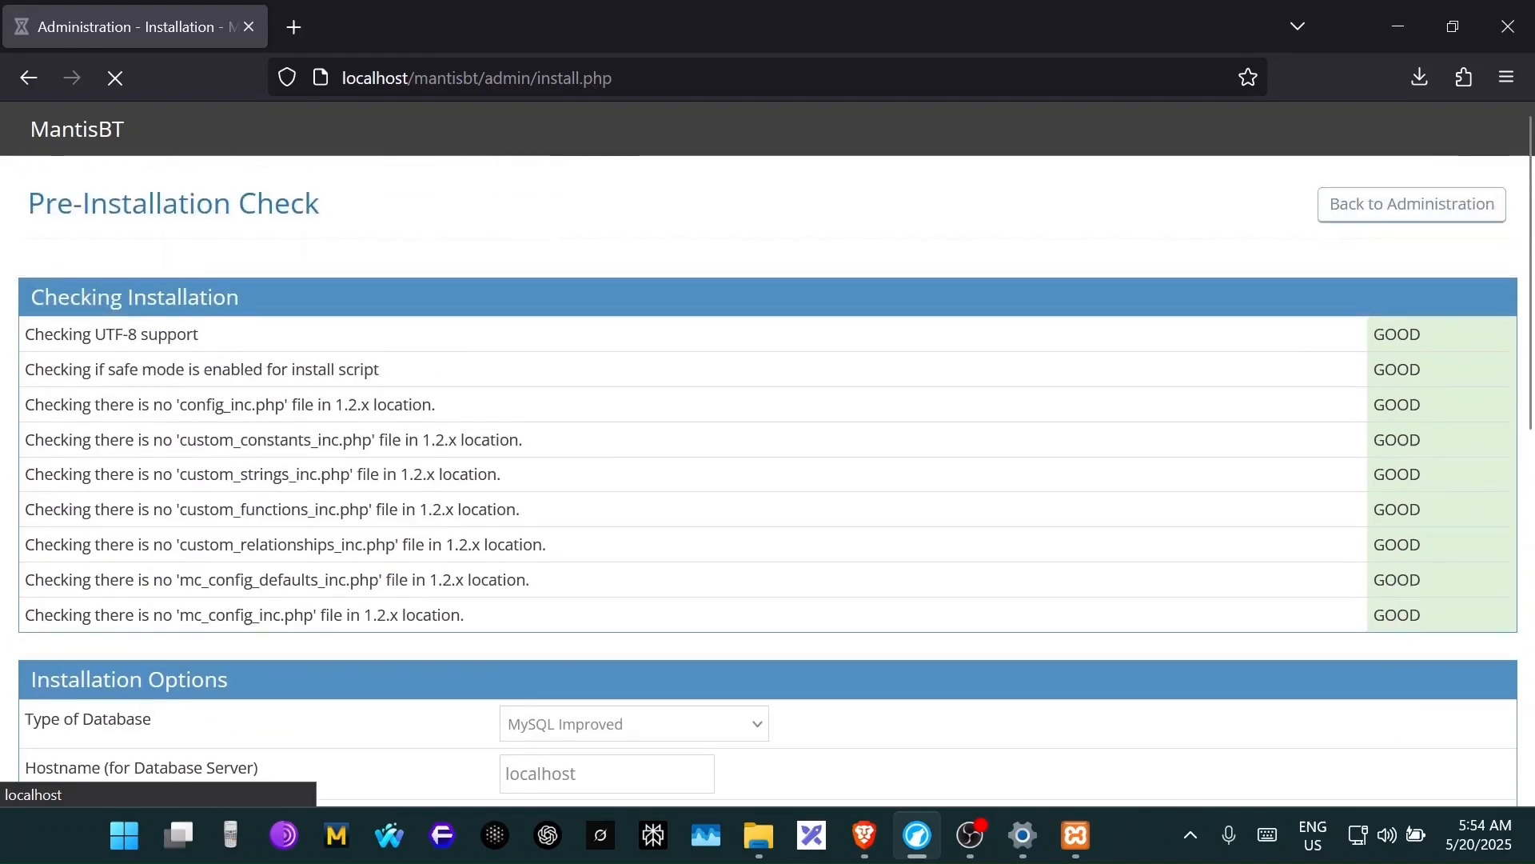
scroll(1405, 359, "down", 10)
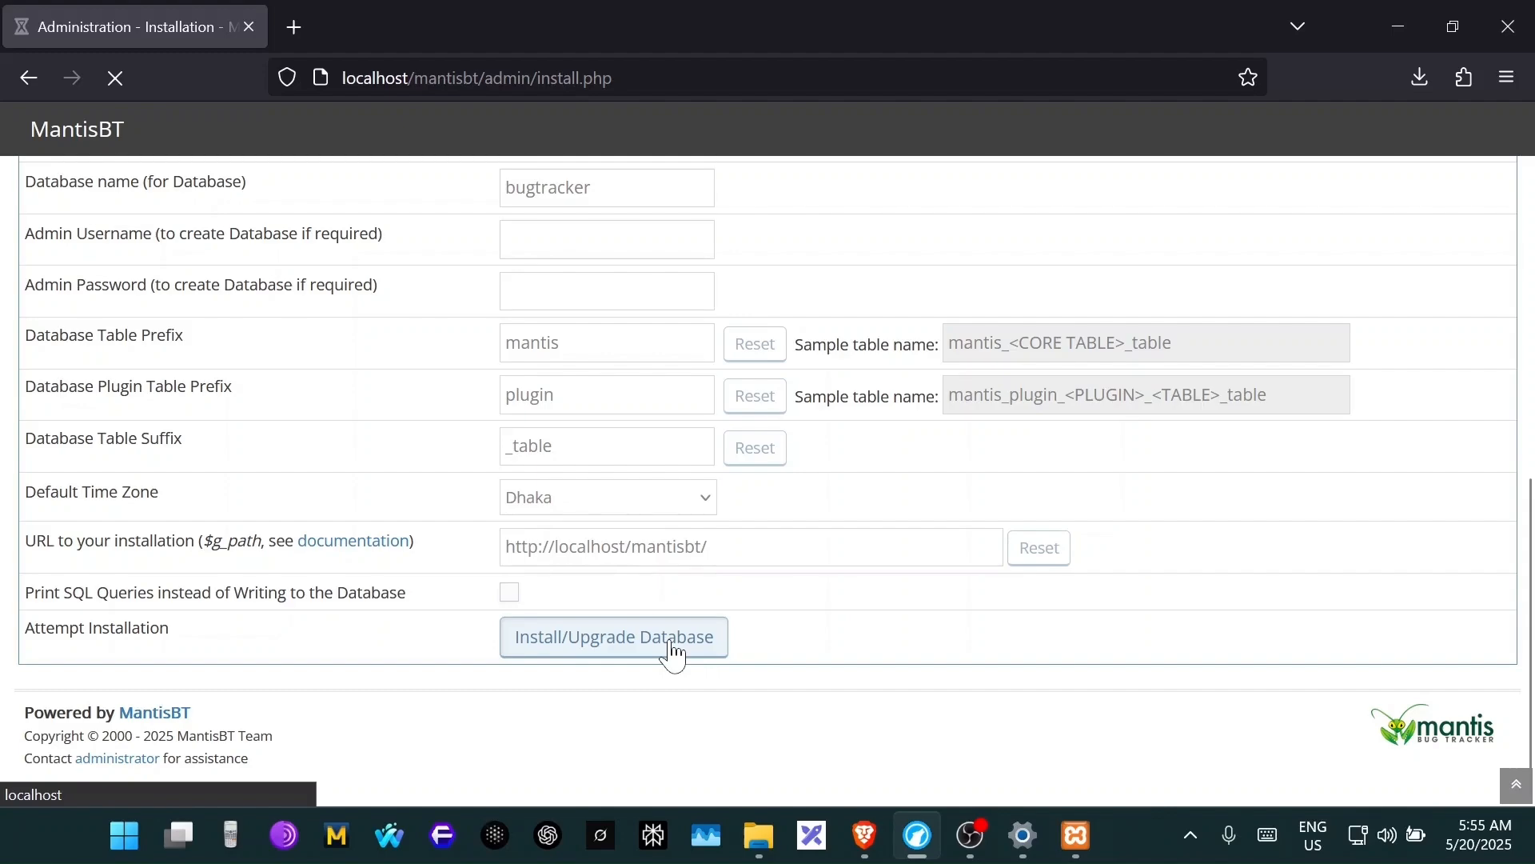
mouse_move(880, 841)
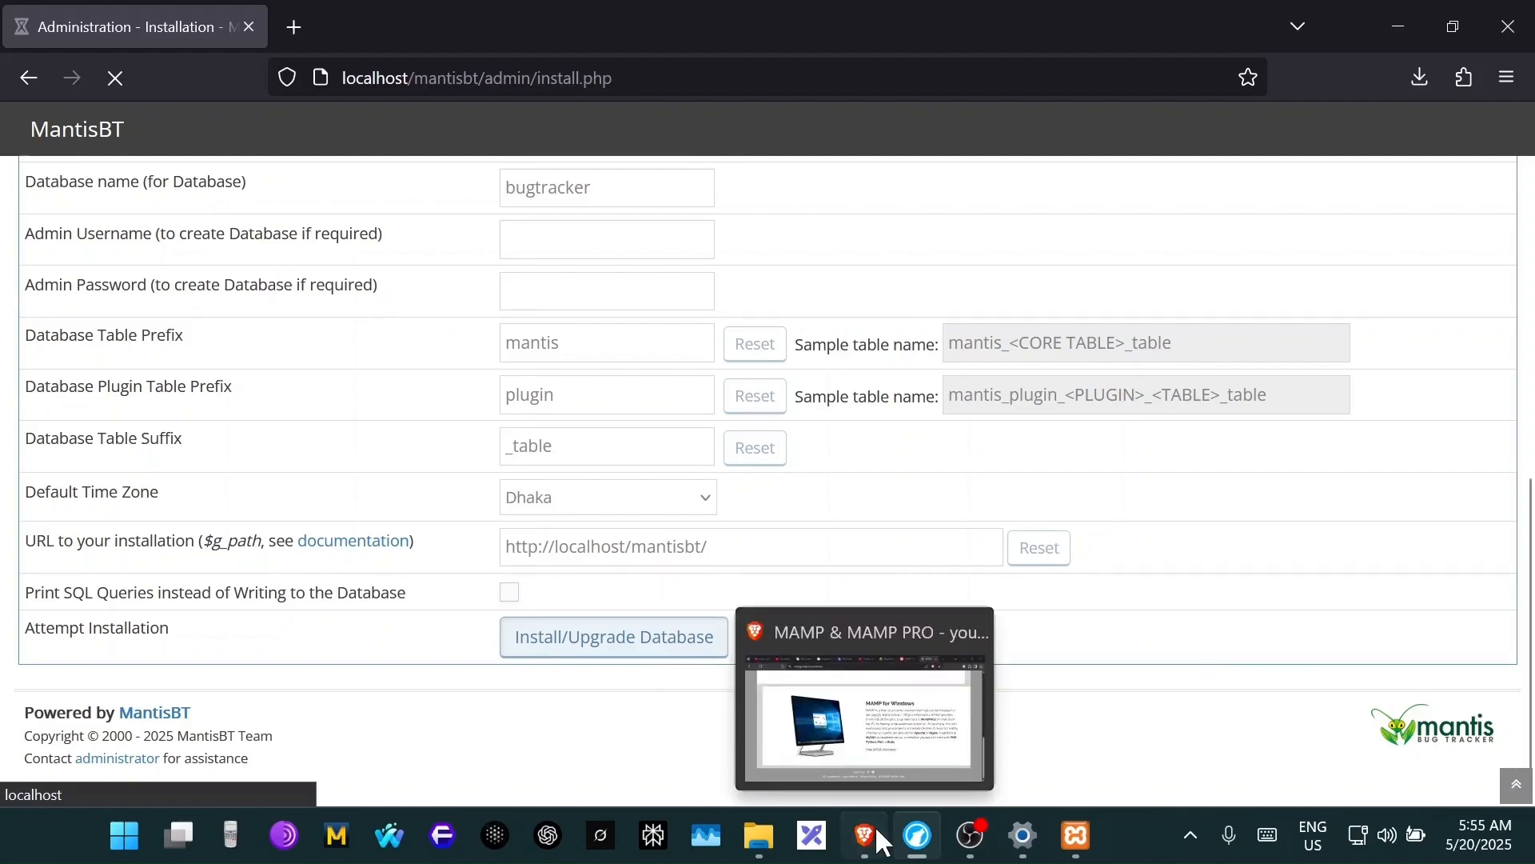
left_click(880, 841)
left_click(1392, 26)
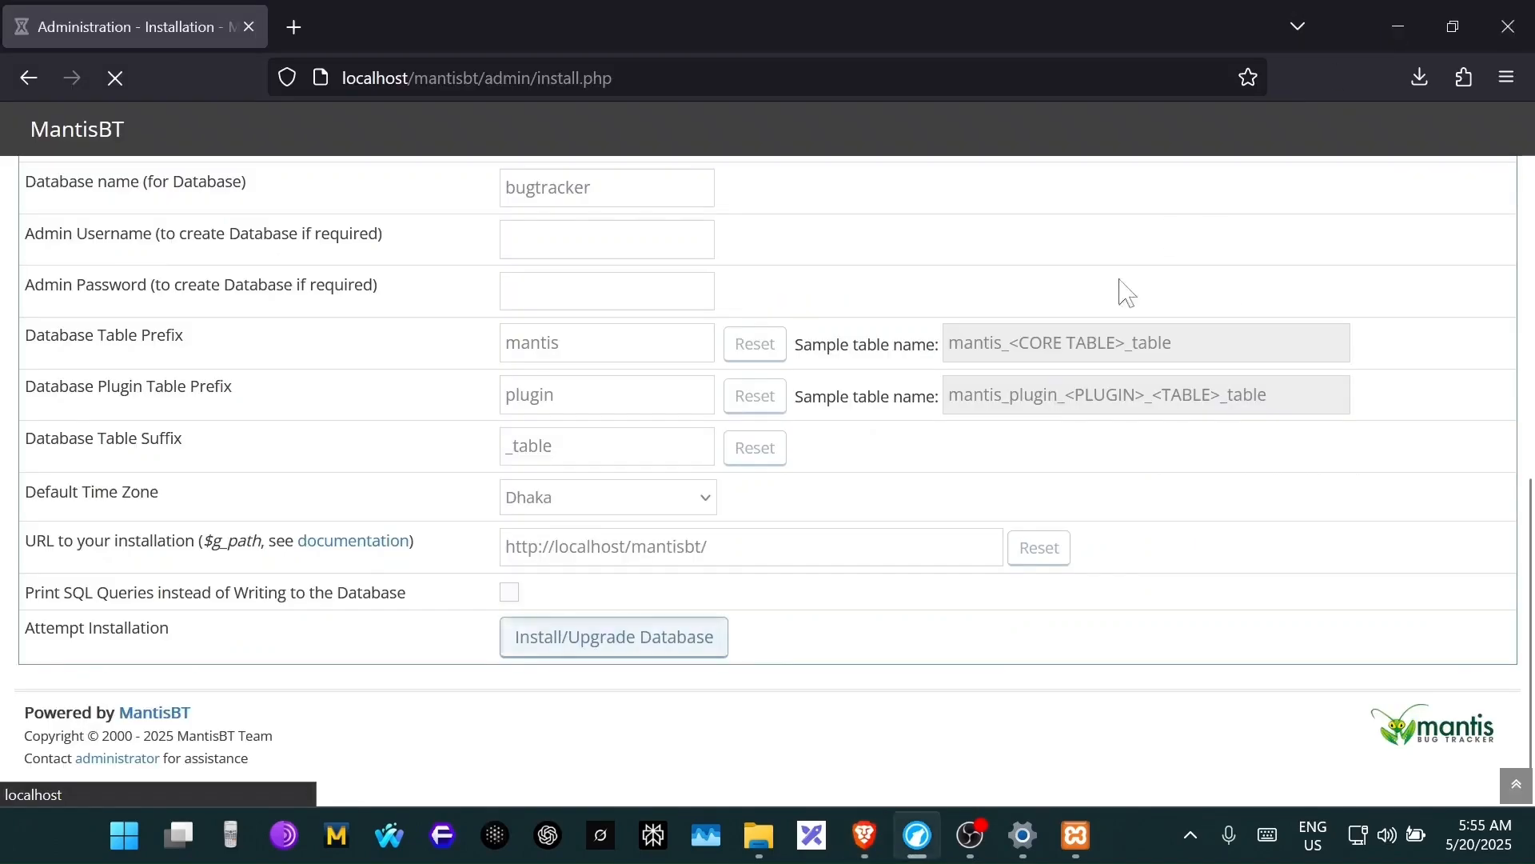
scroll(1017, 520, "up", 2)
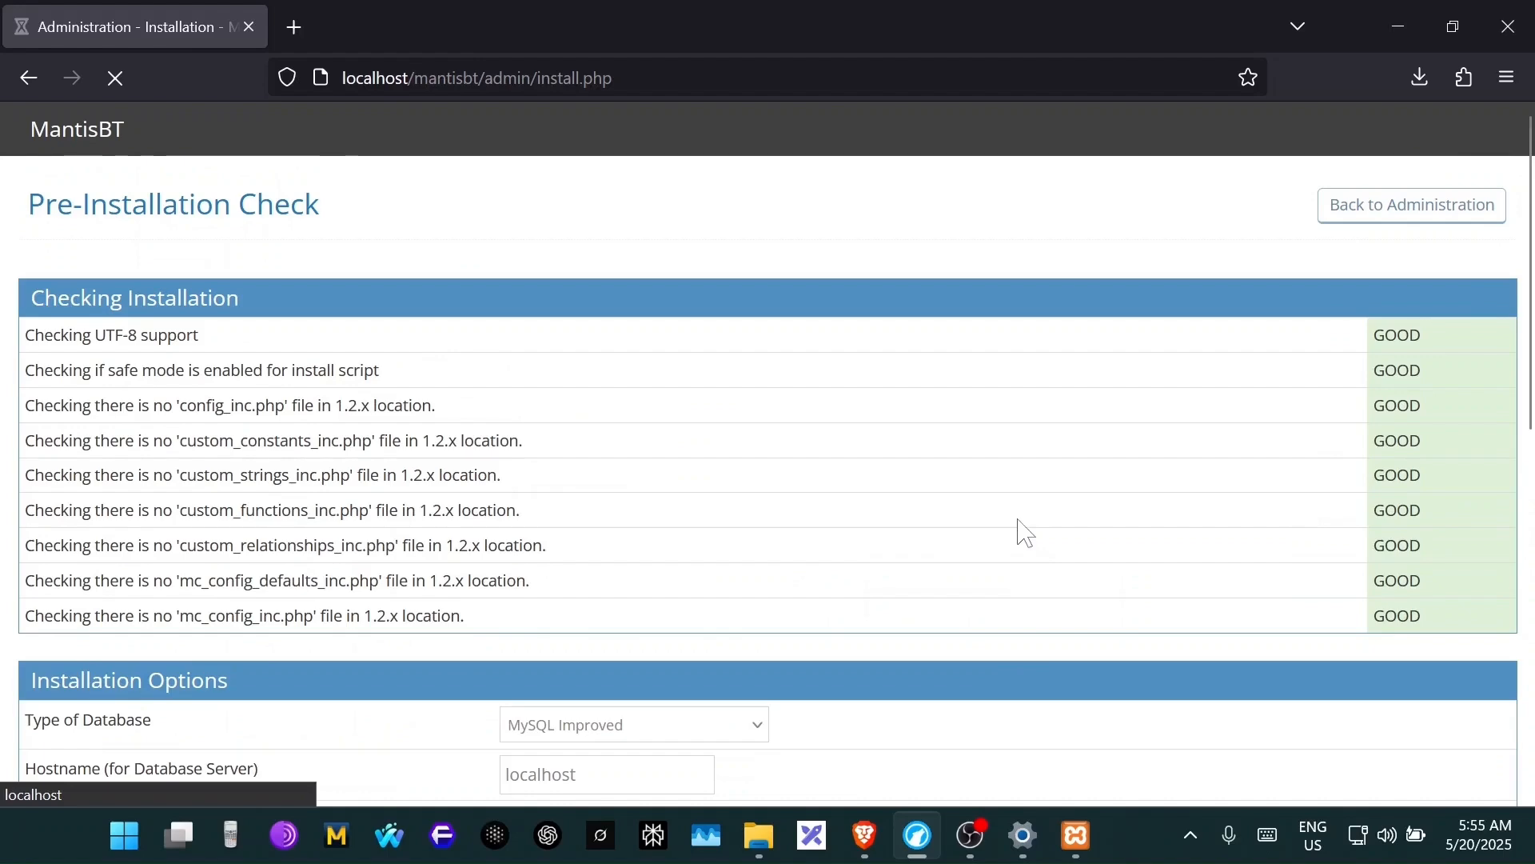
scroll(1026, 532, "down", 10)
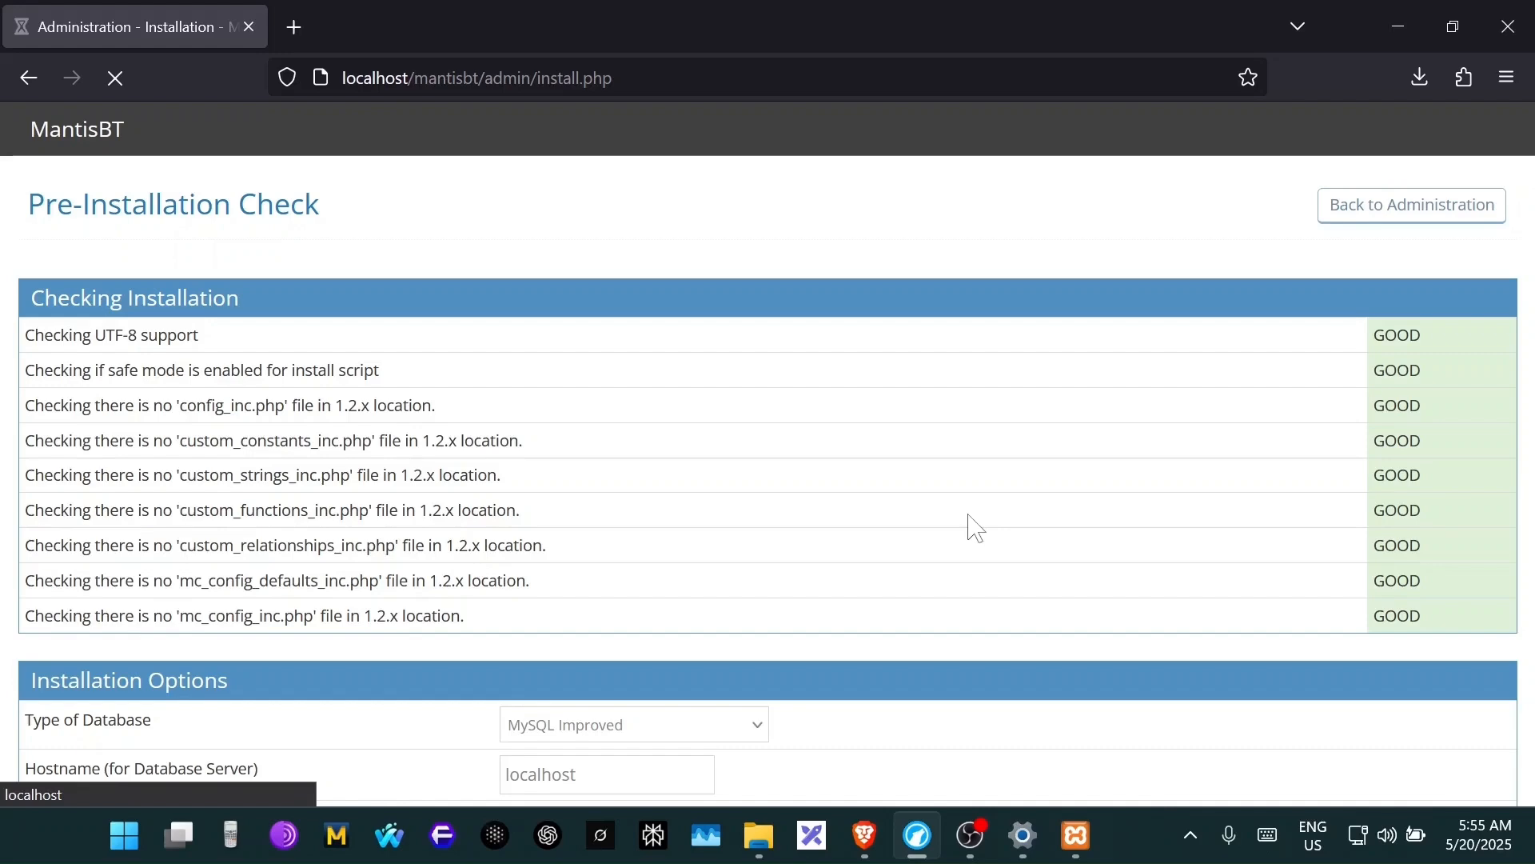
scroll(974, 528, "down", 7)
scroll(975, 528, "up", 5)
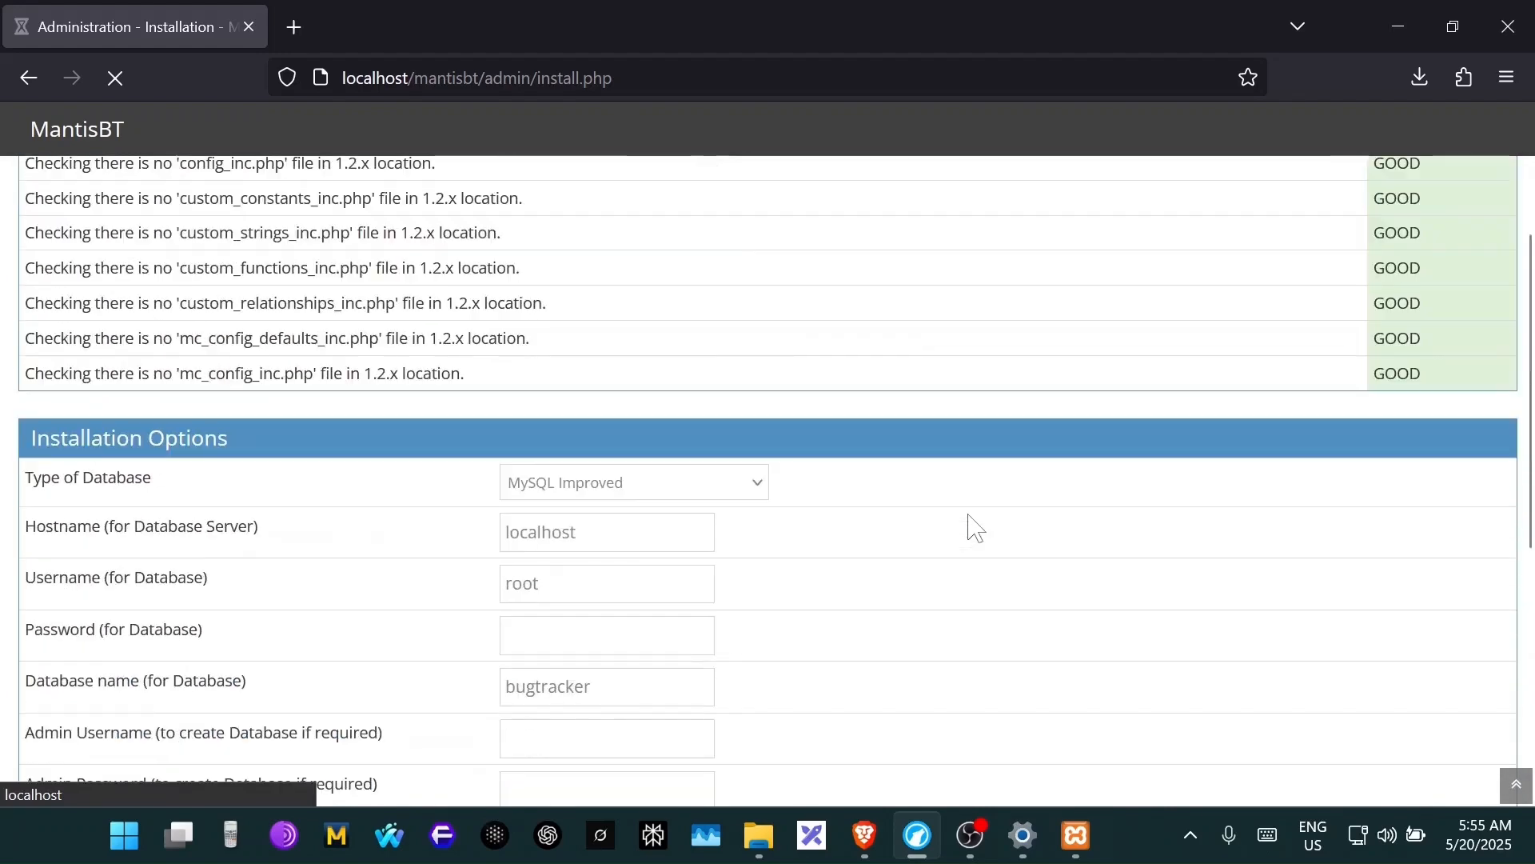
scroll(975, 528, "up", 3)
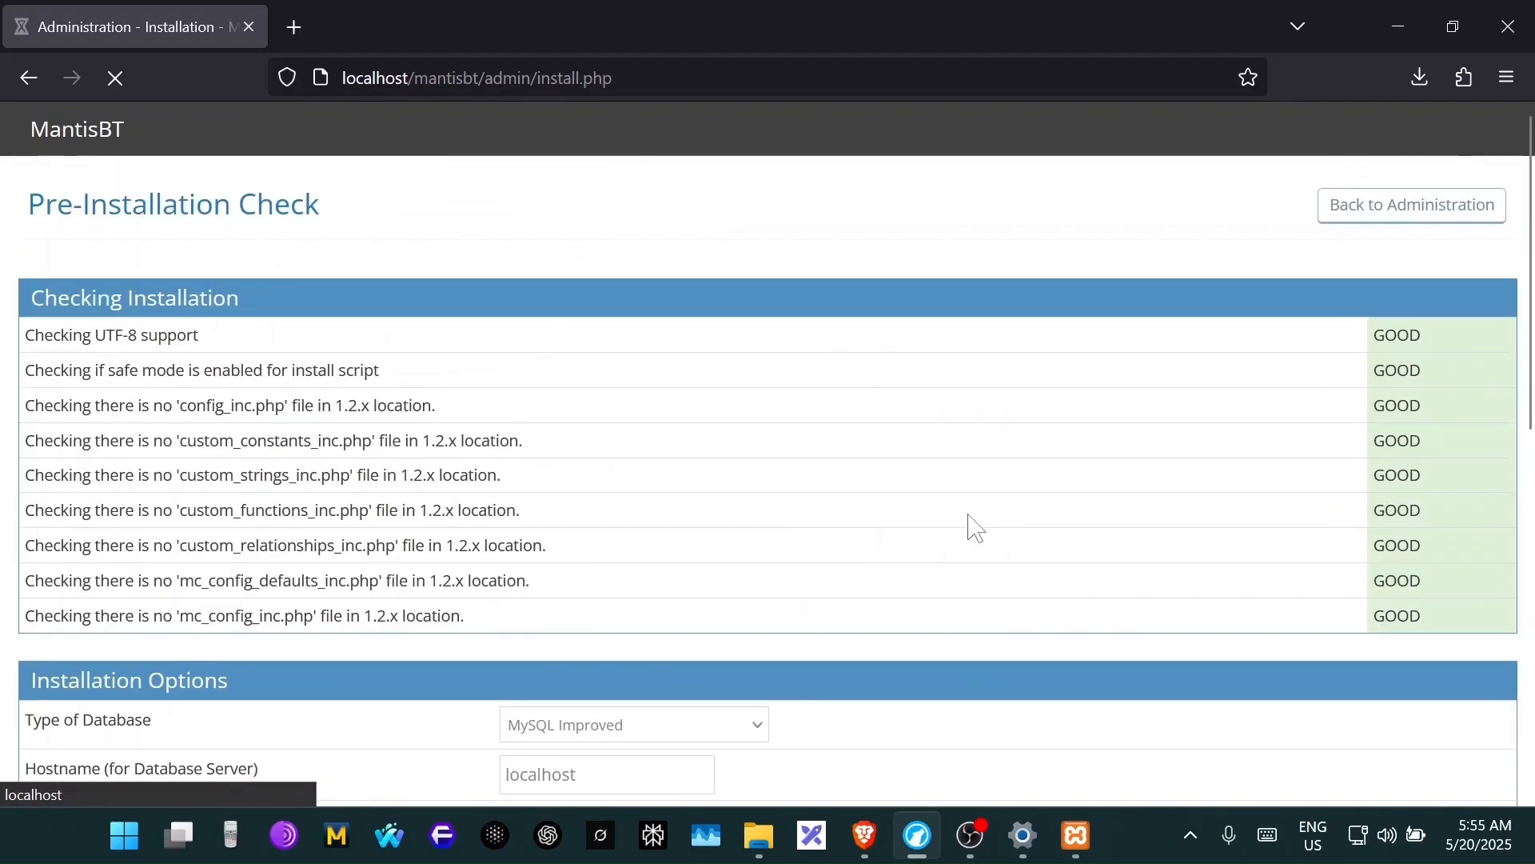
scroll(975, 528, "down", 8)
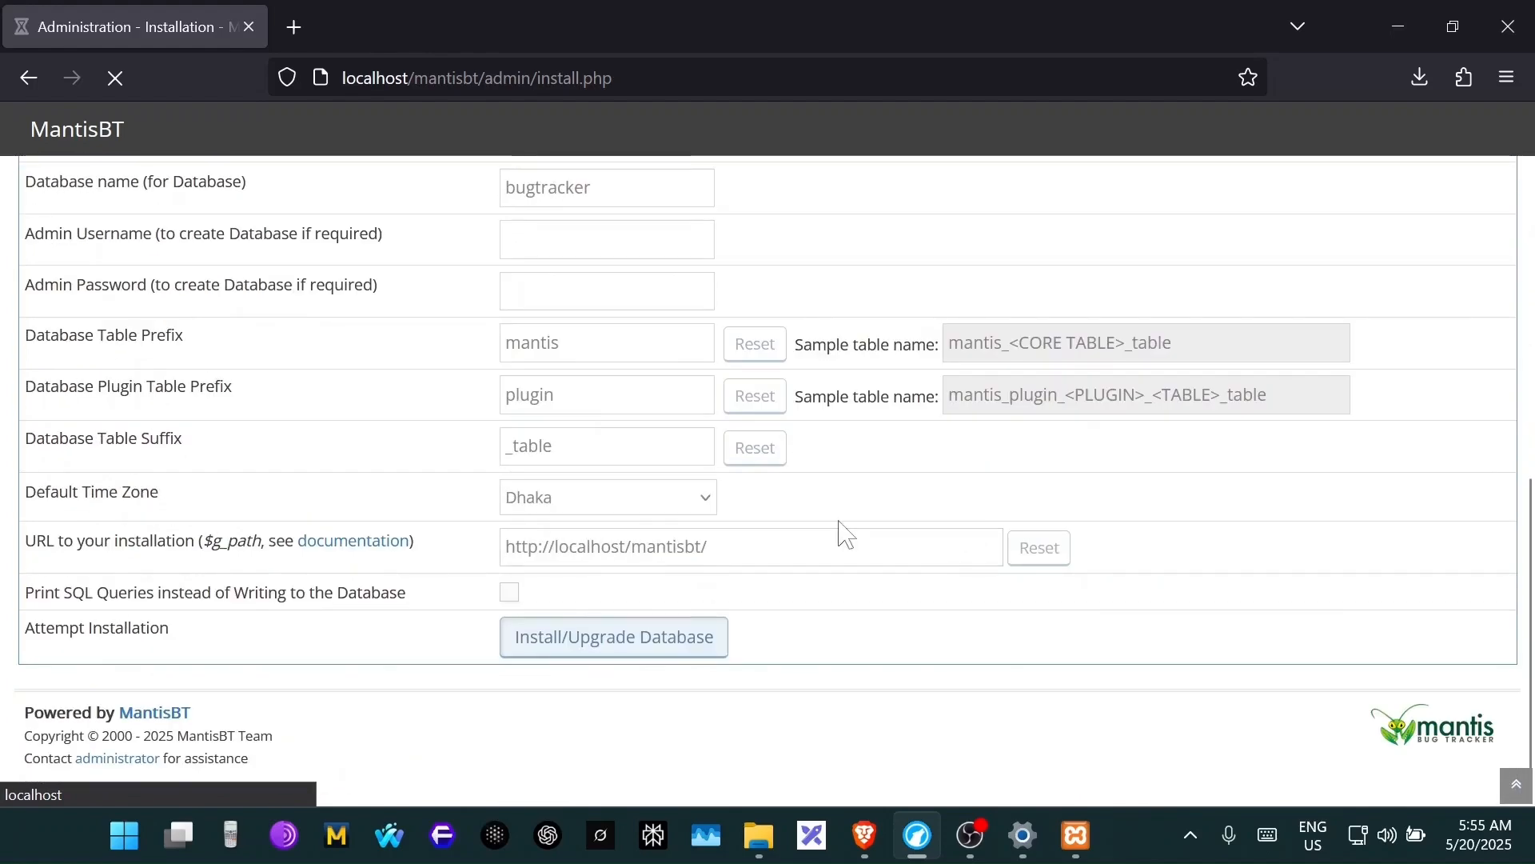
scroll(841, 531, "up", 8)
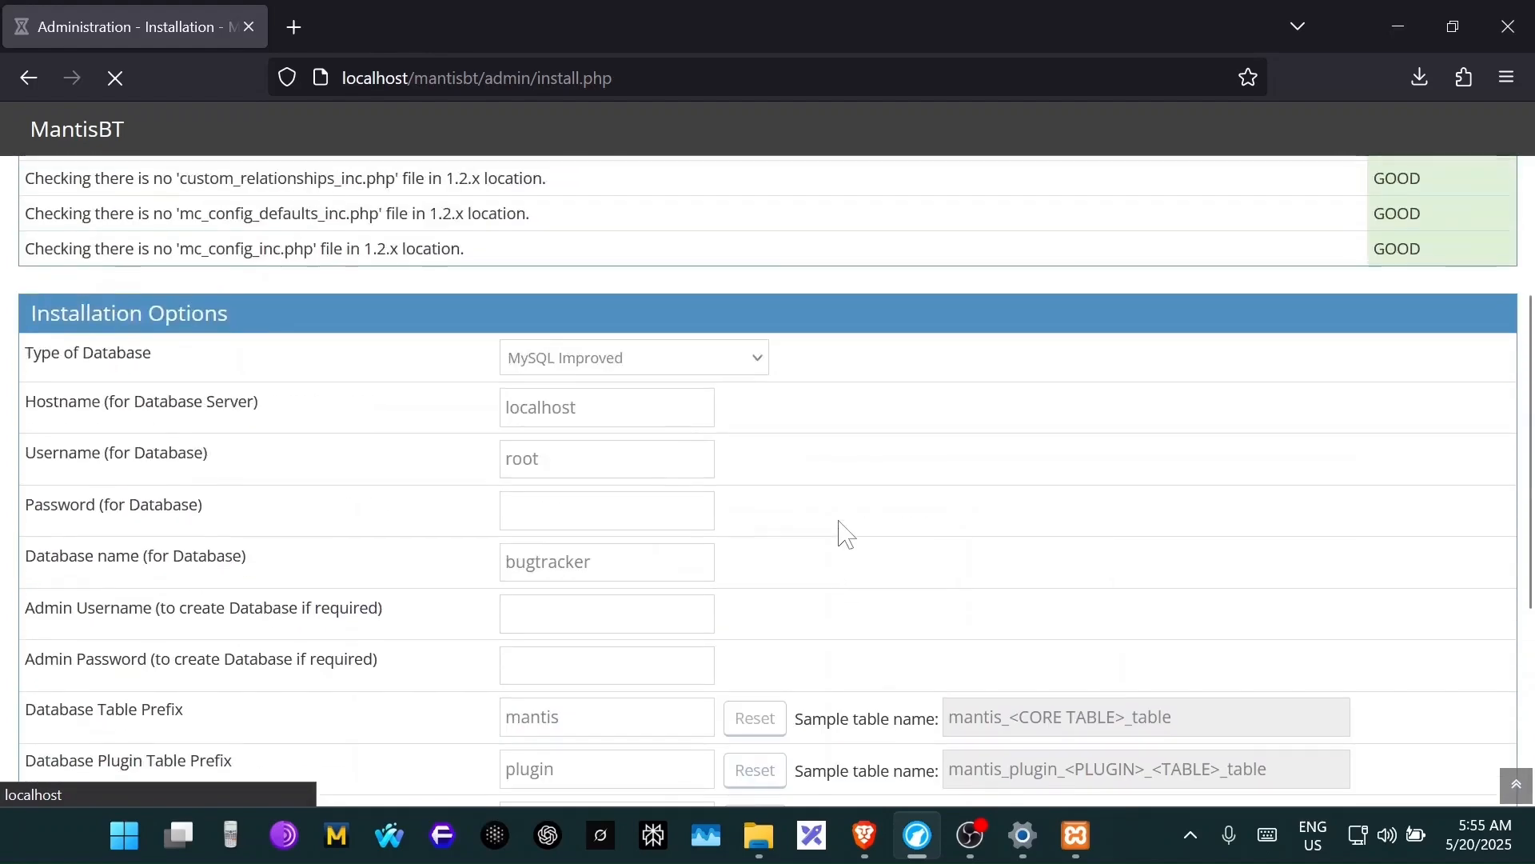
scroll(560, 542, "down", 3)
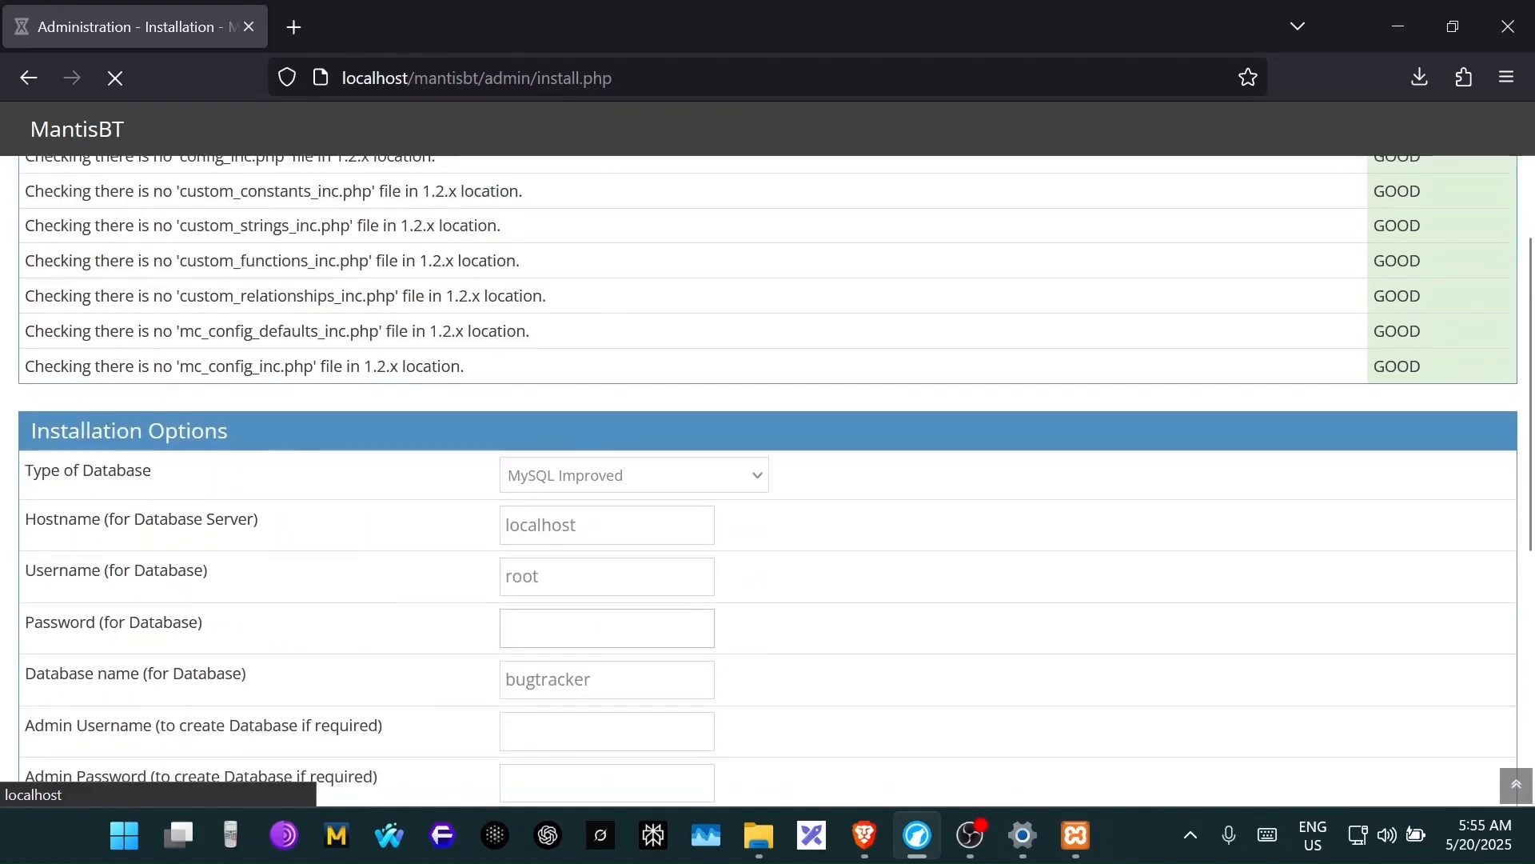
scroll(905, 622, "up", 3)
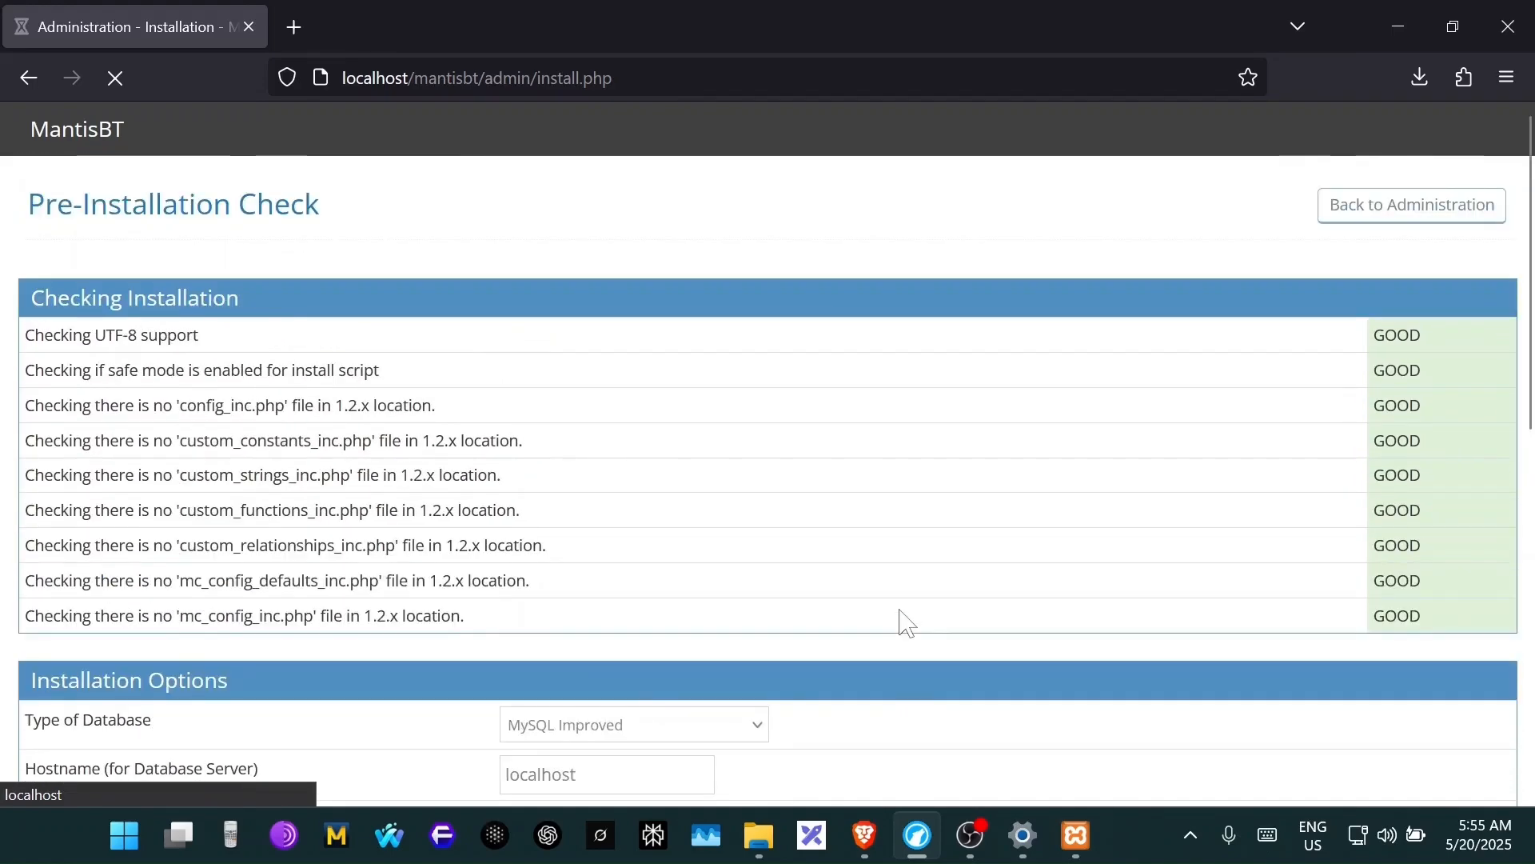
scroll(906, 622, "down", 3)
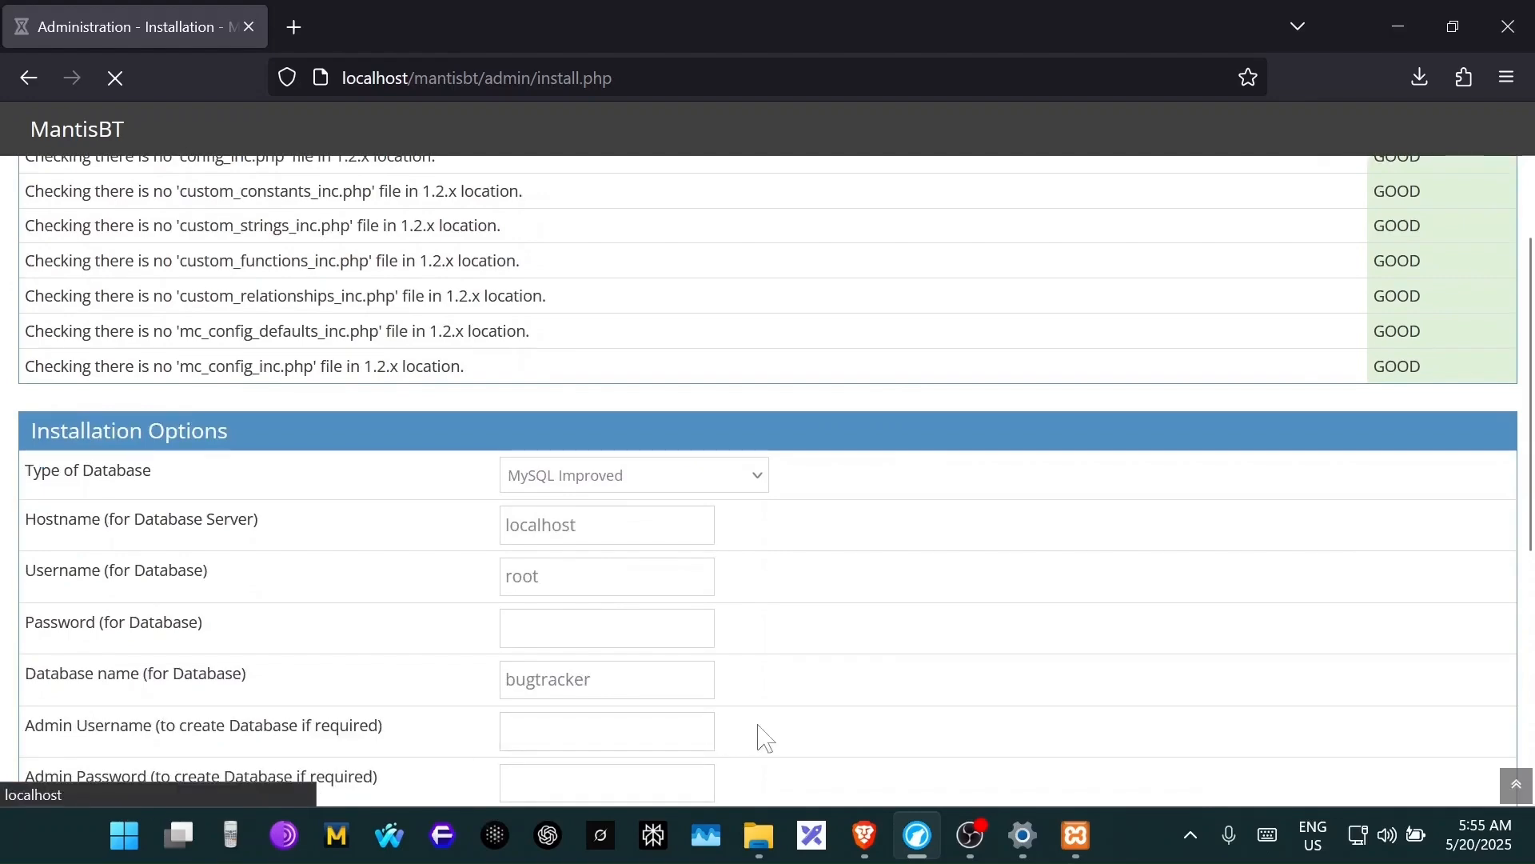
scroll(766, 729, "down", 5)
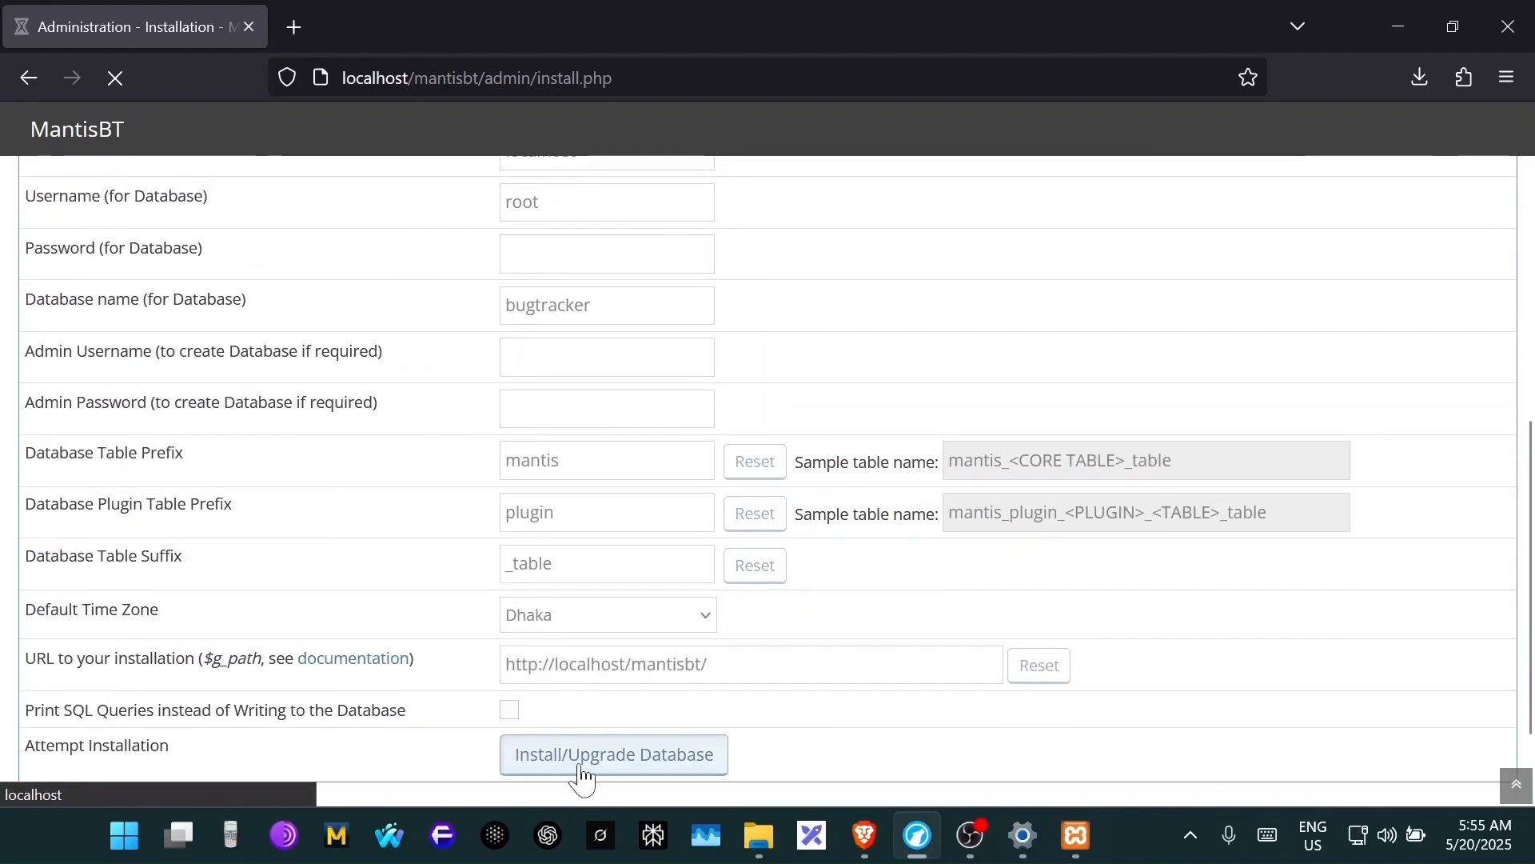
left_click(120, 75)
- Close LibreWolf and load localhost/mantisbt/ in a new Brave private window
left_click(719, 78)
left_click(1522, 14)
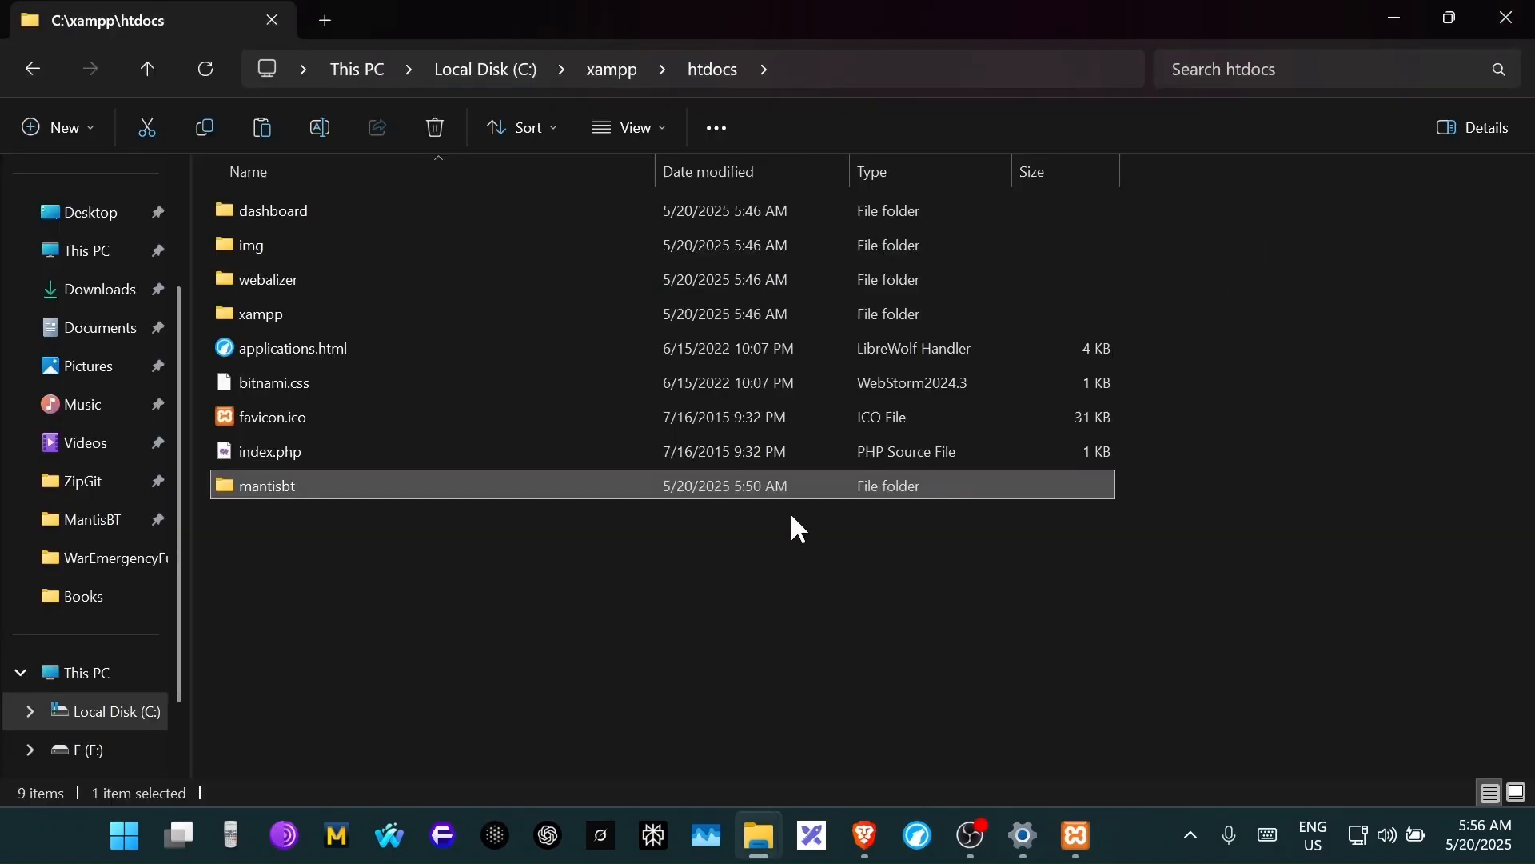
left_click(866, 835)
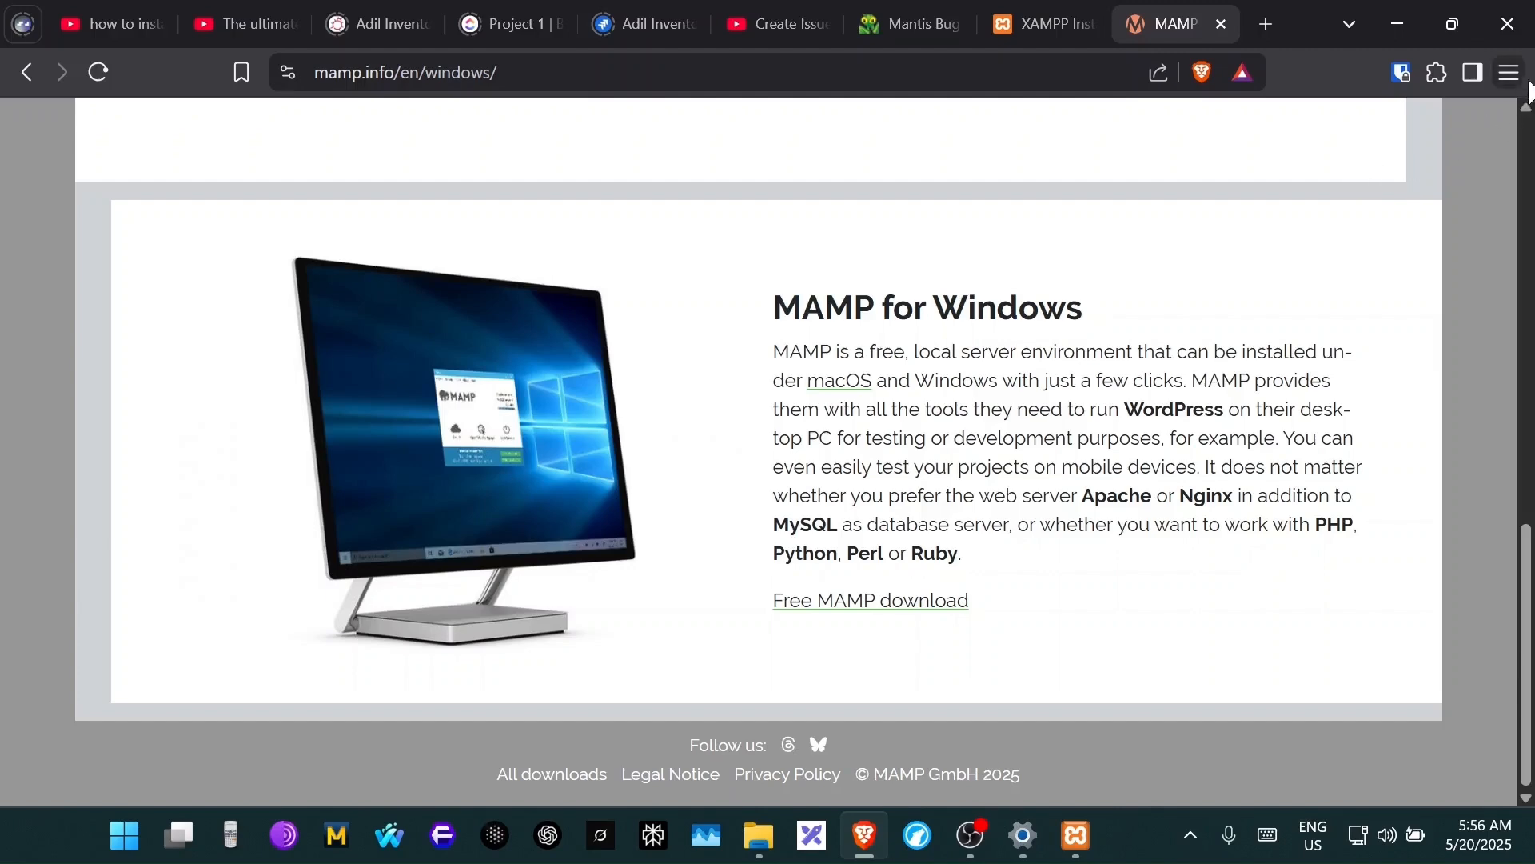
left_click(1510, 73)
left_click(1405, 185)
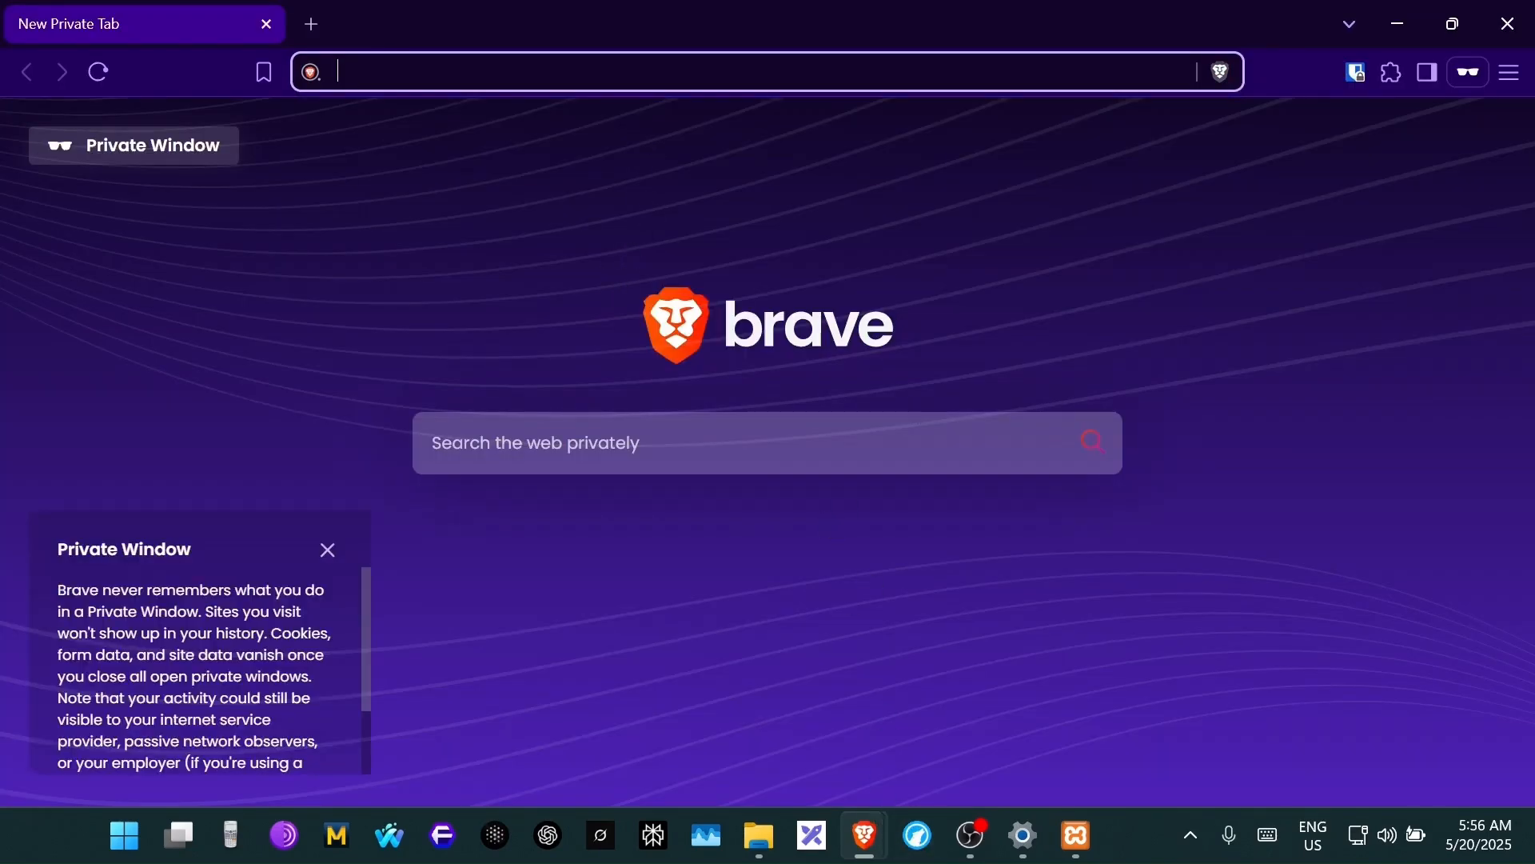
type("loca")
key("Down")
key("Down")
key("Down")
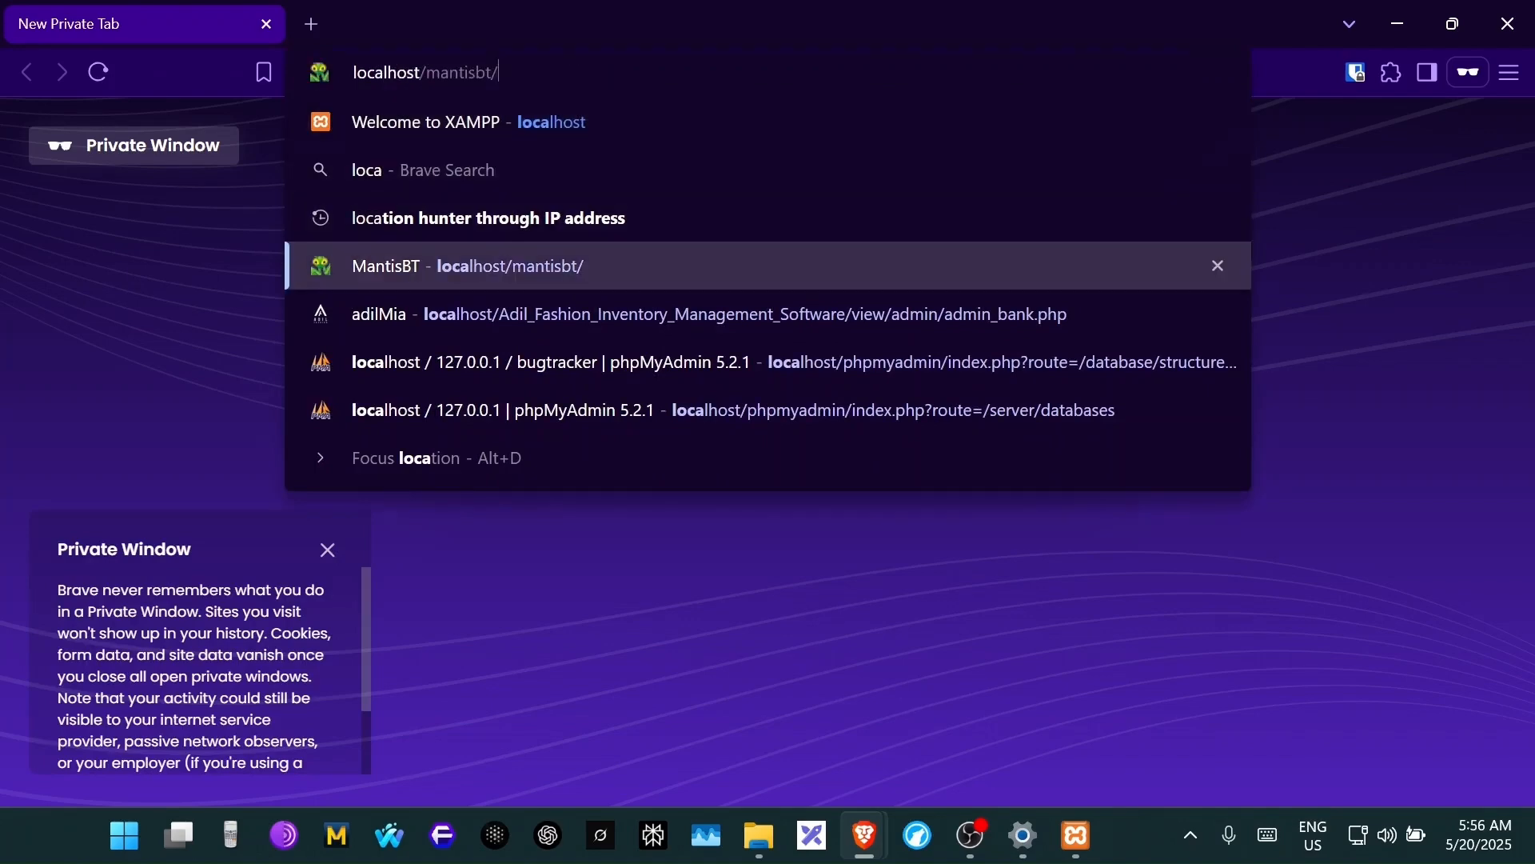
key("Return")
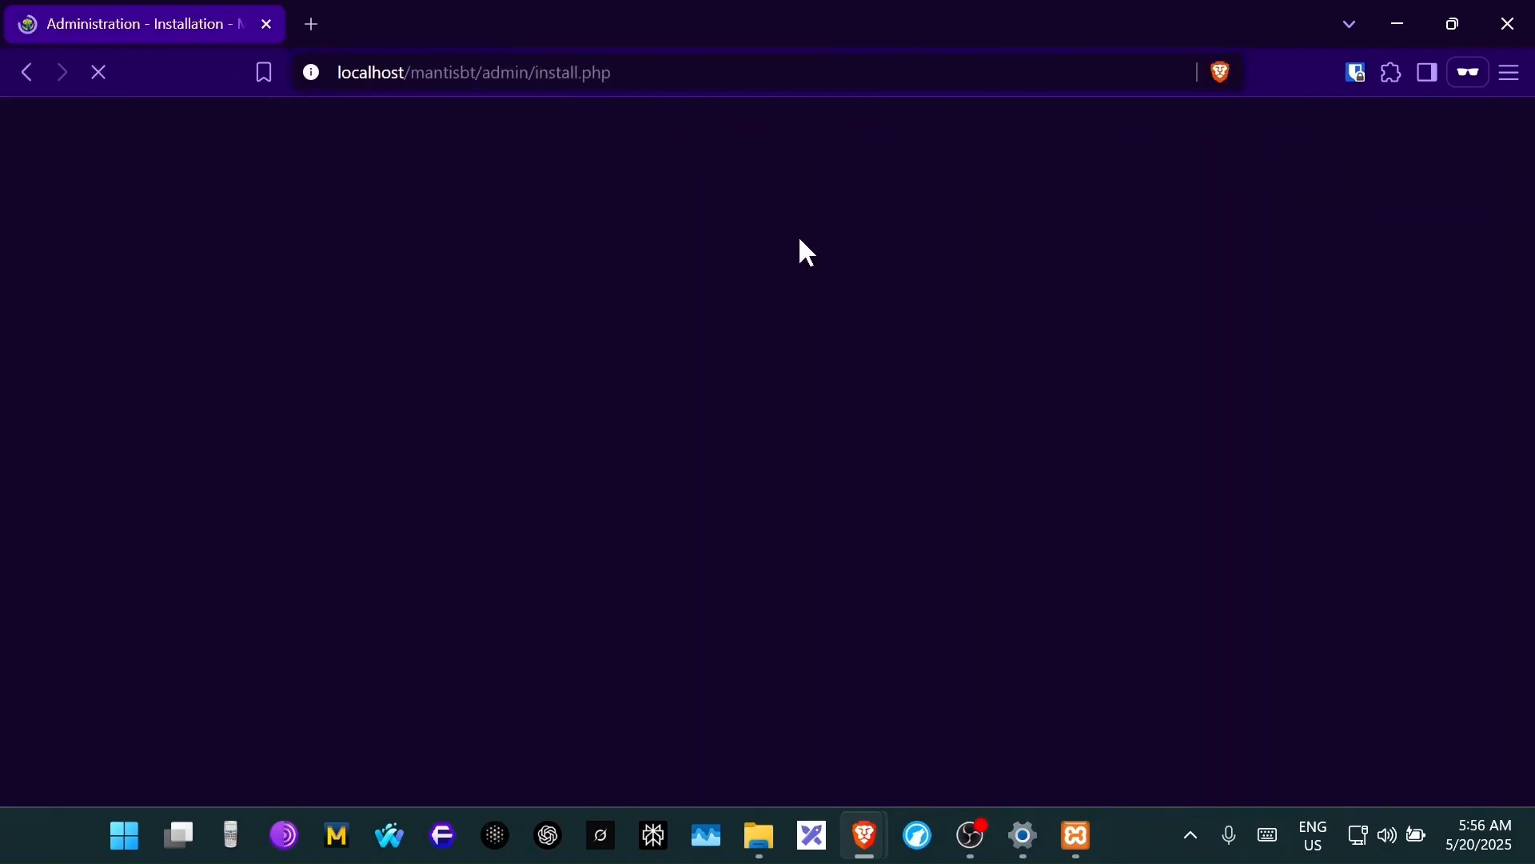
- Dismiss the password autofill prompt on the database username and password fields
scroll(1124, 344, "down", 6)
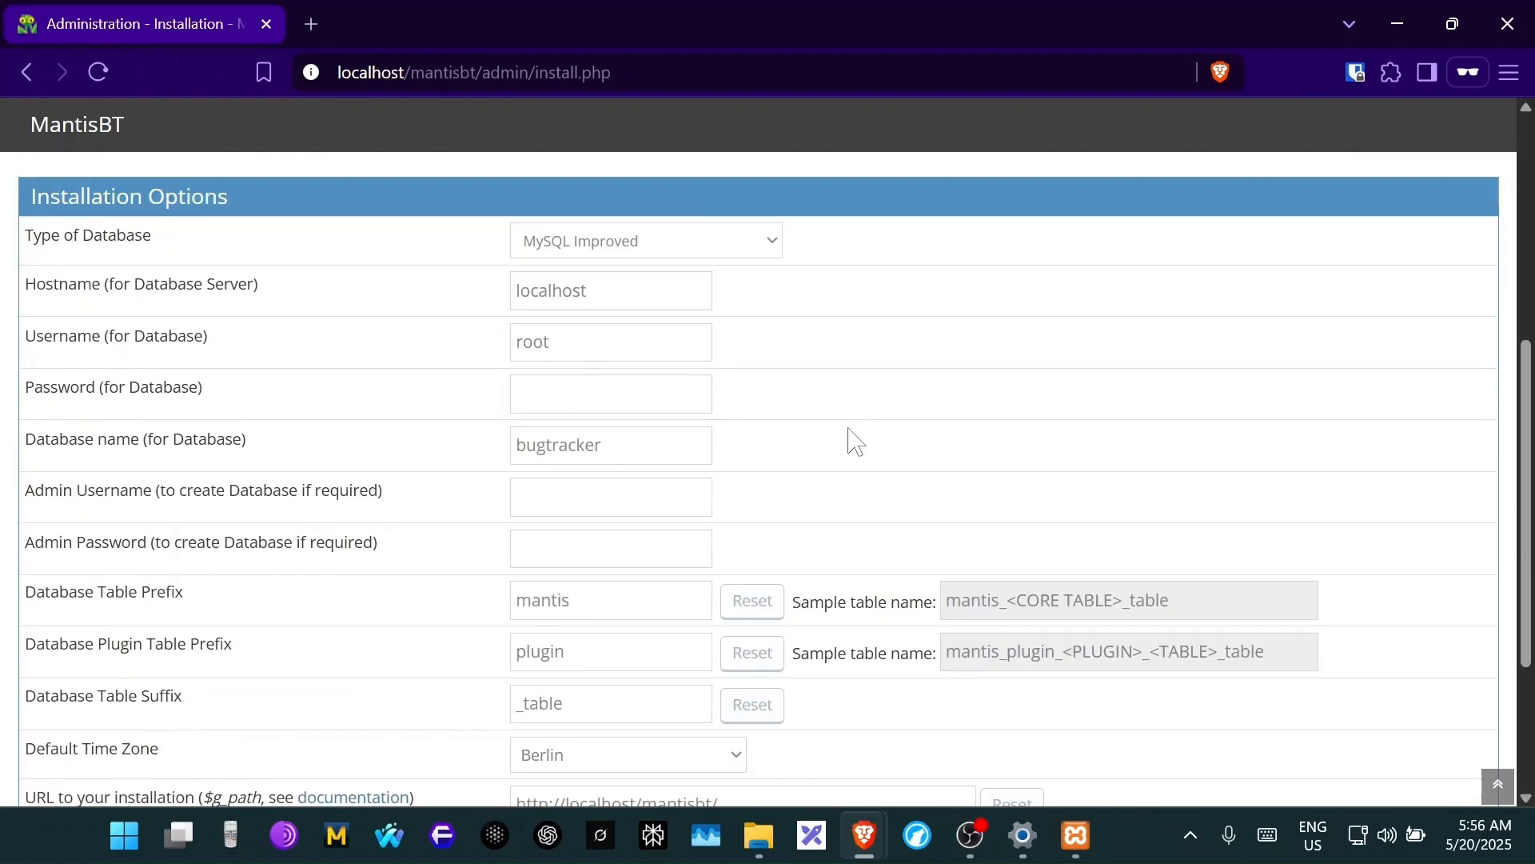
left_click(612, 394)
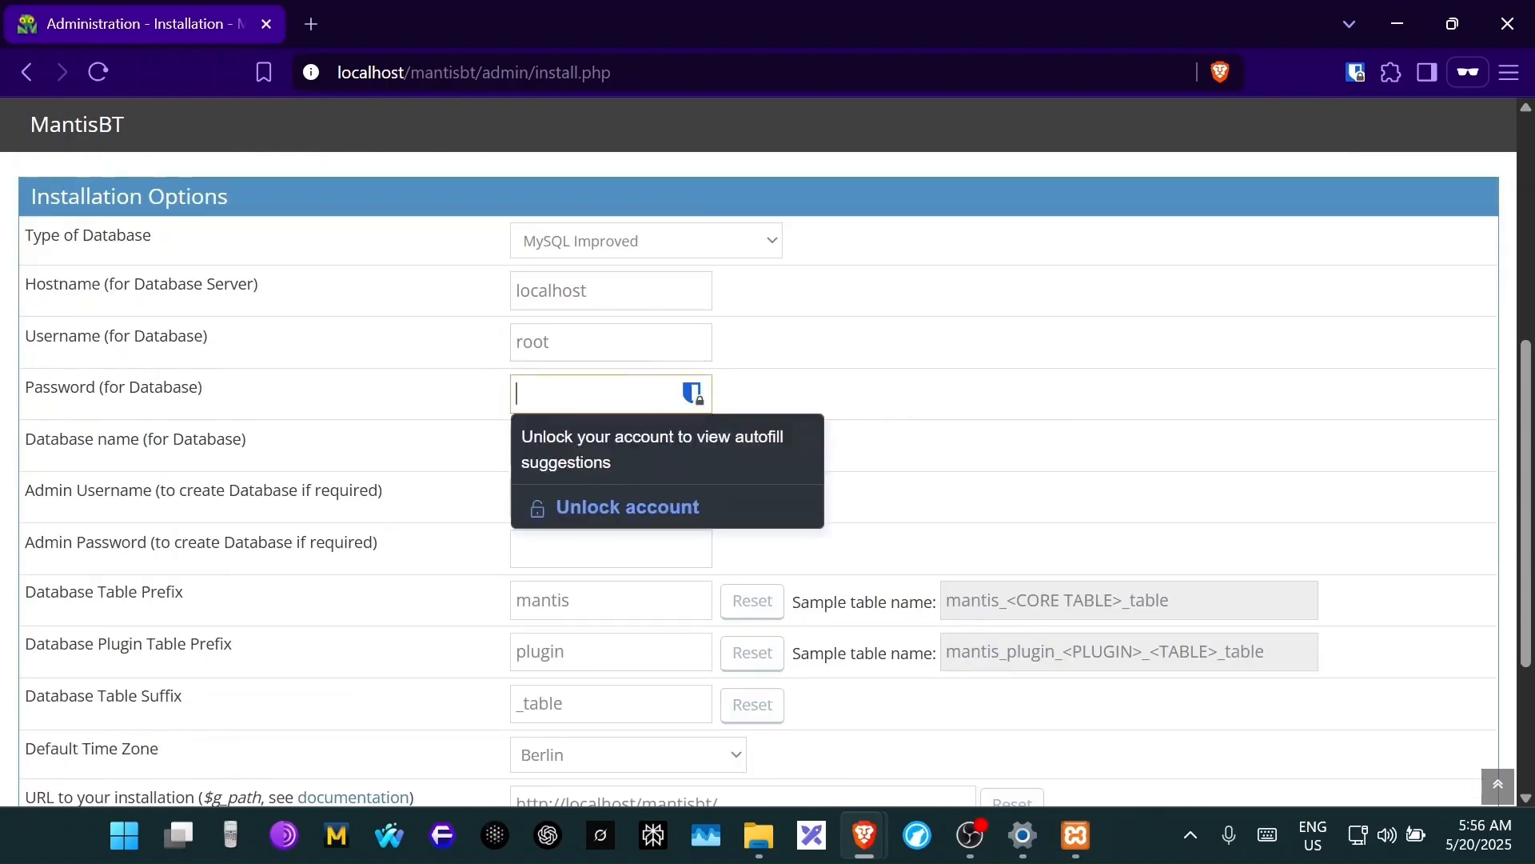
left_click(981, 500)
left_click(612, 394)
key("shift+Tab")
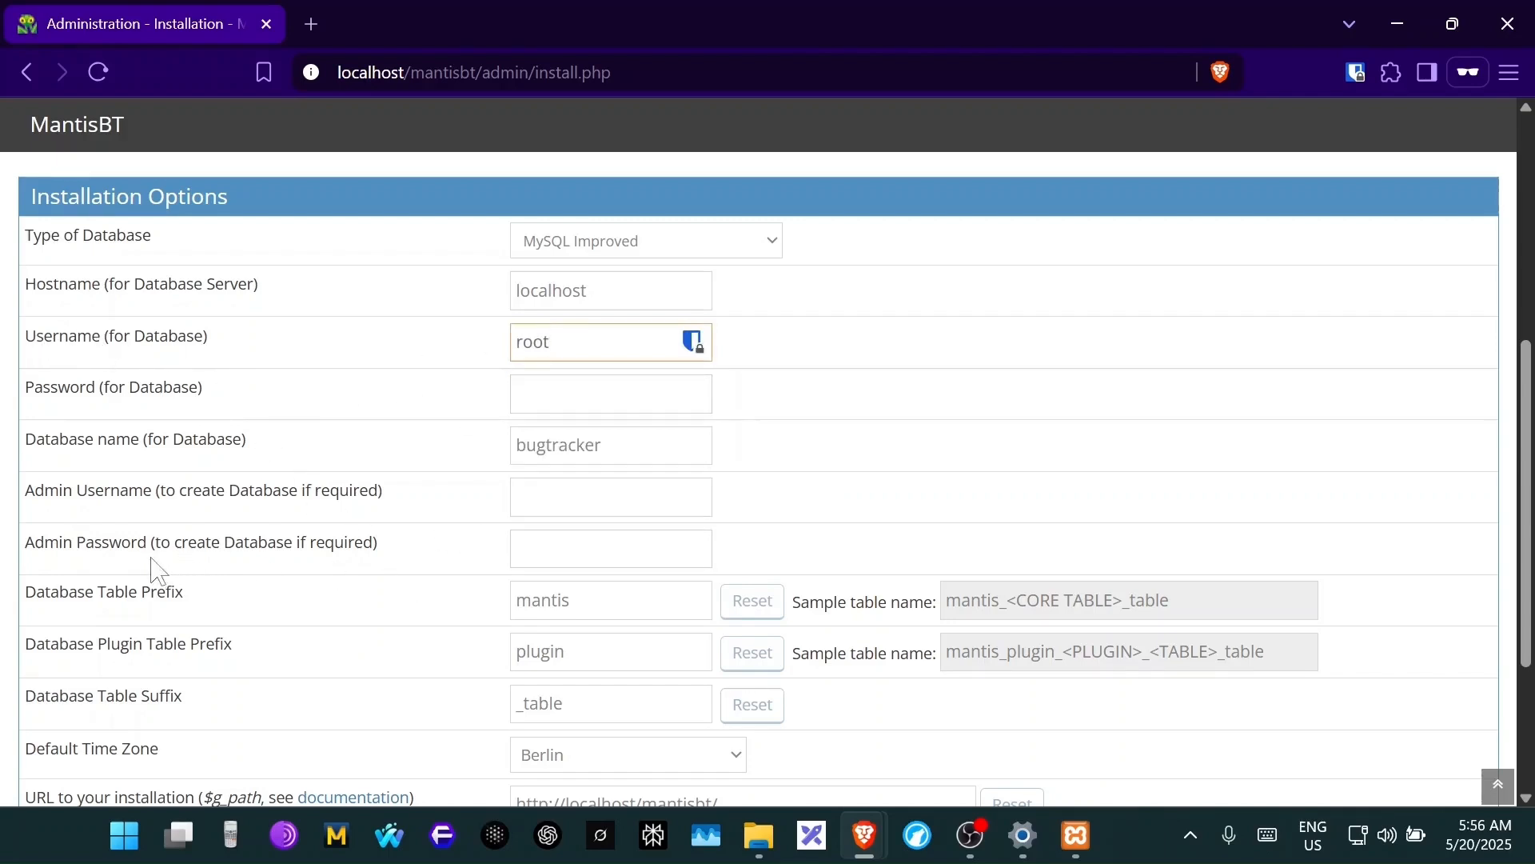
- Set the default time zone to Dhaka and submit Install/Upgrade Database
scroll(603, 541, "up", 3)
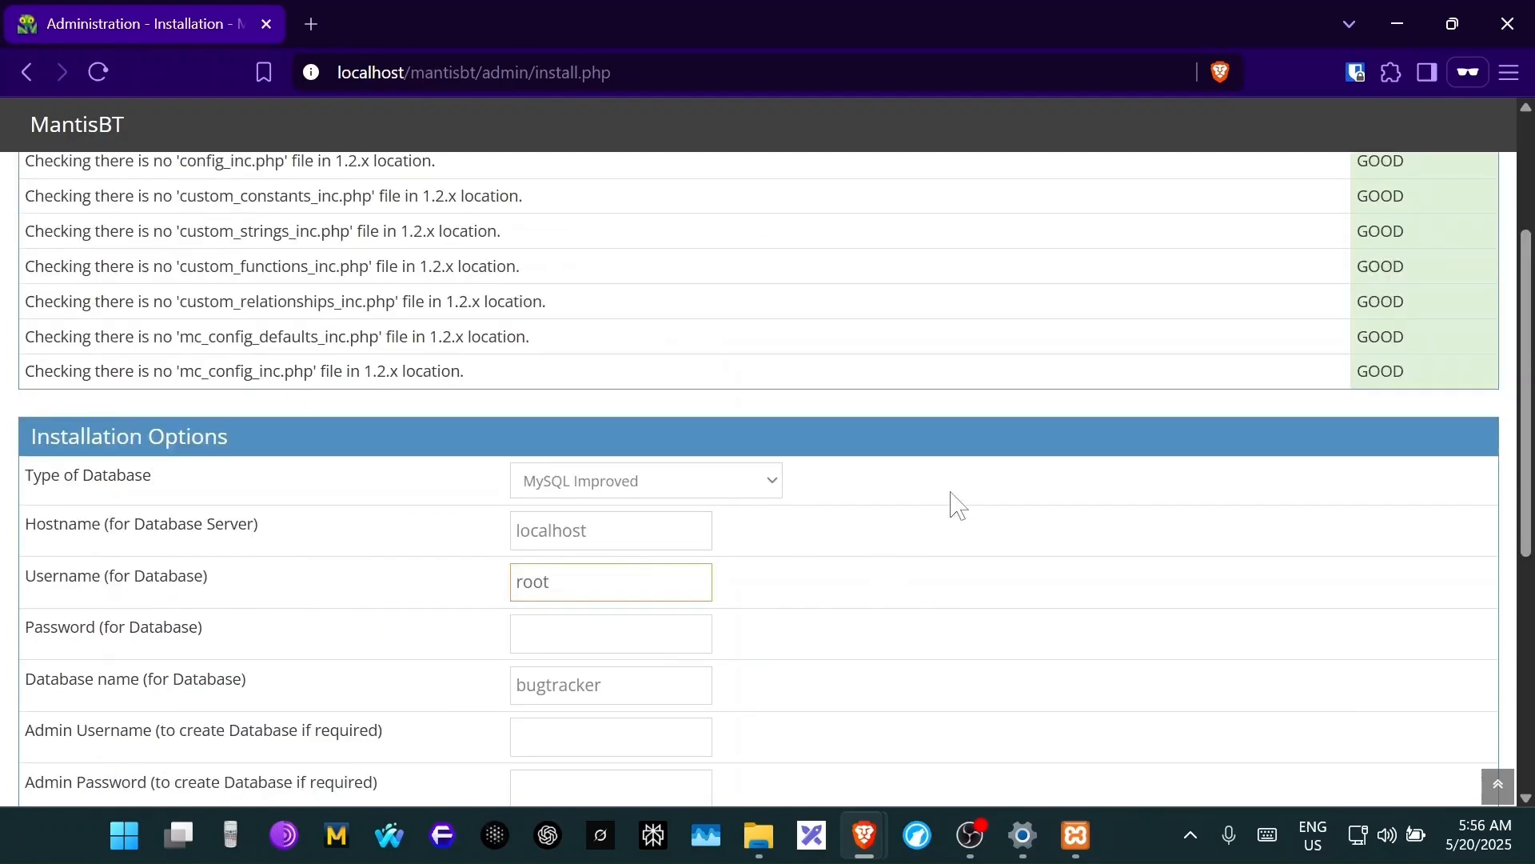
scroll(1049, 456, "up", 3)
scroll(1049, 455, "down", 9)
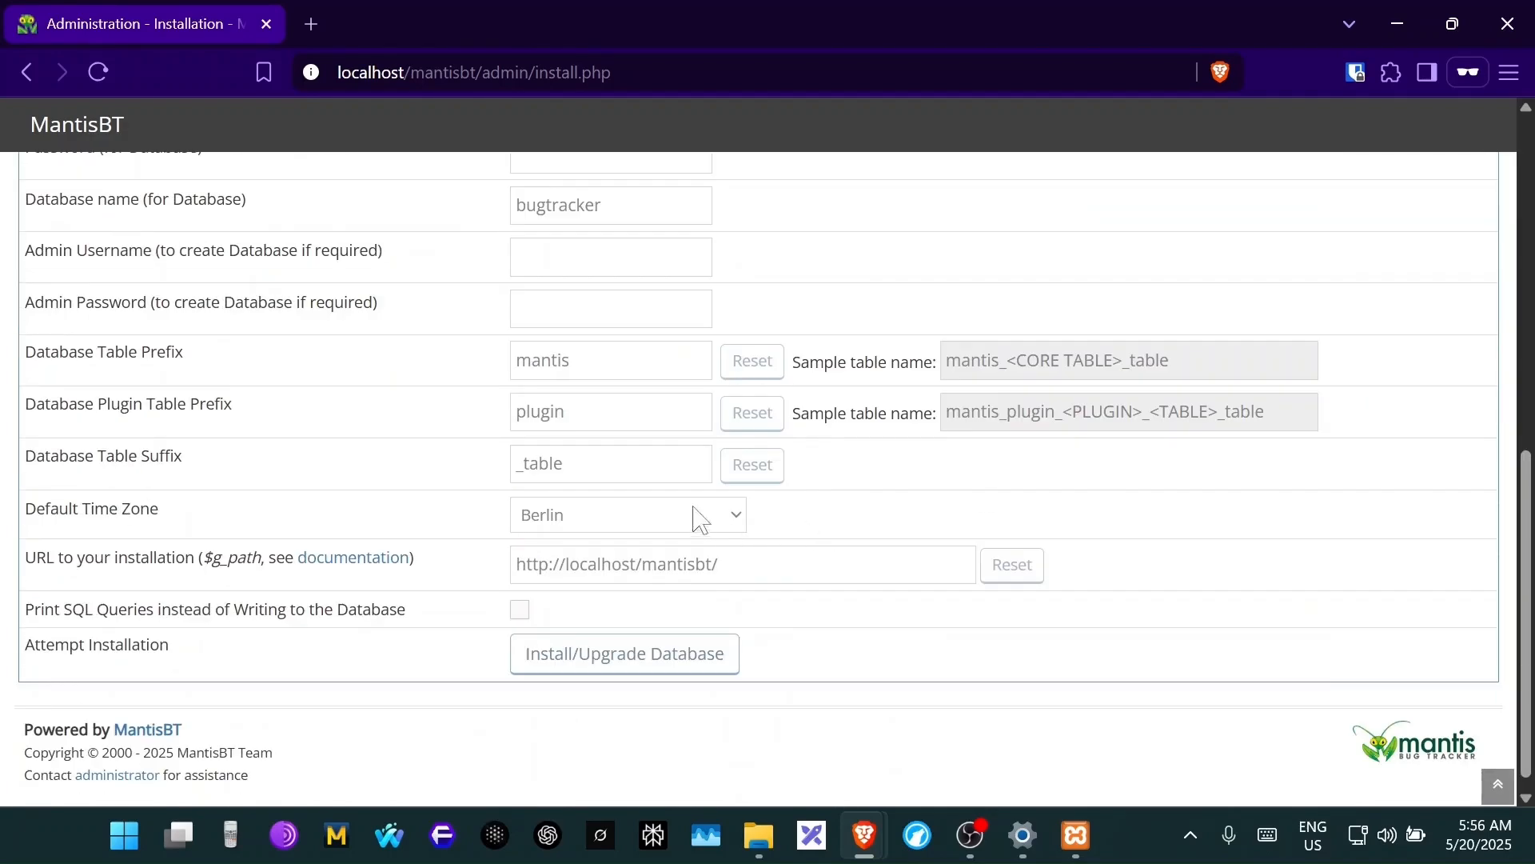
left_click(701, 520)
scroll(679, 325, "up", 20)
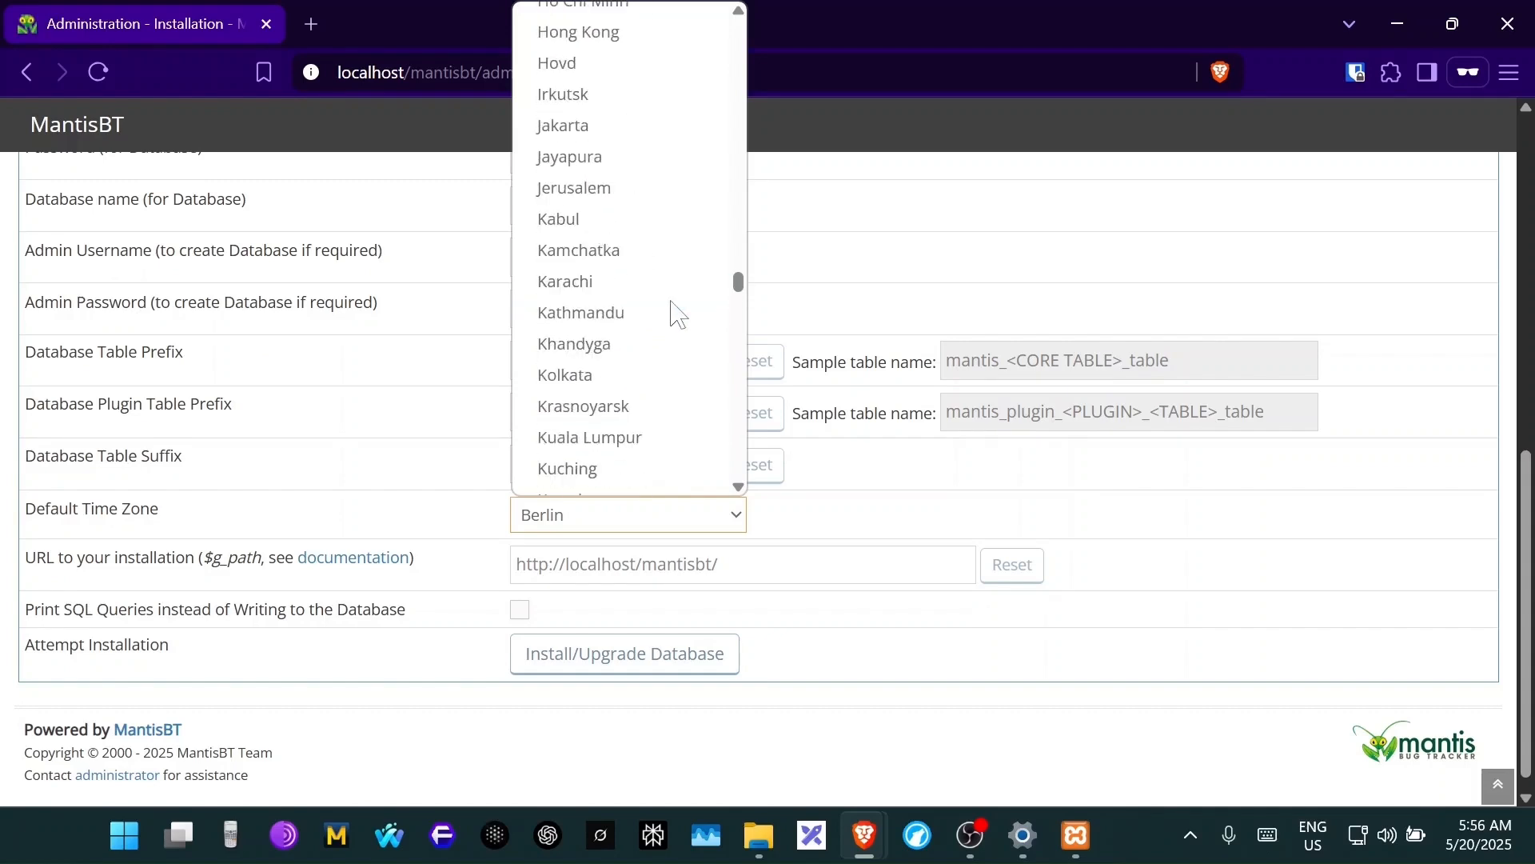
scroll(607, 264, "up", 8)
scroll(606, 360, "down", 5)
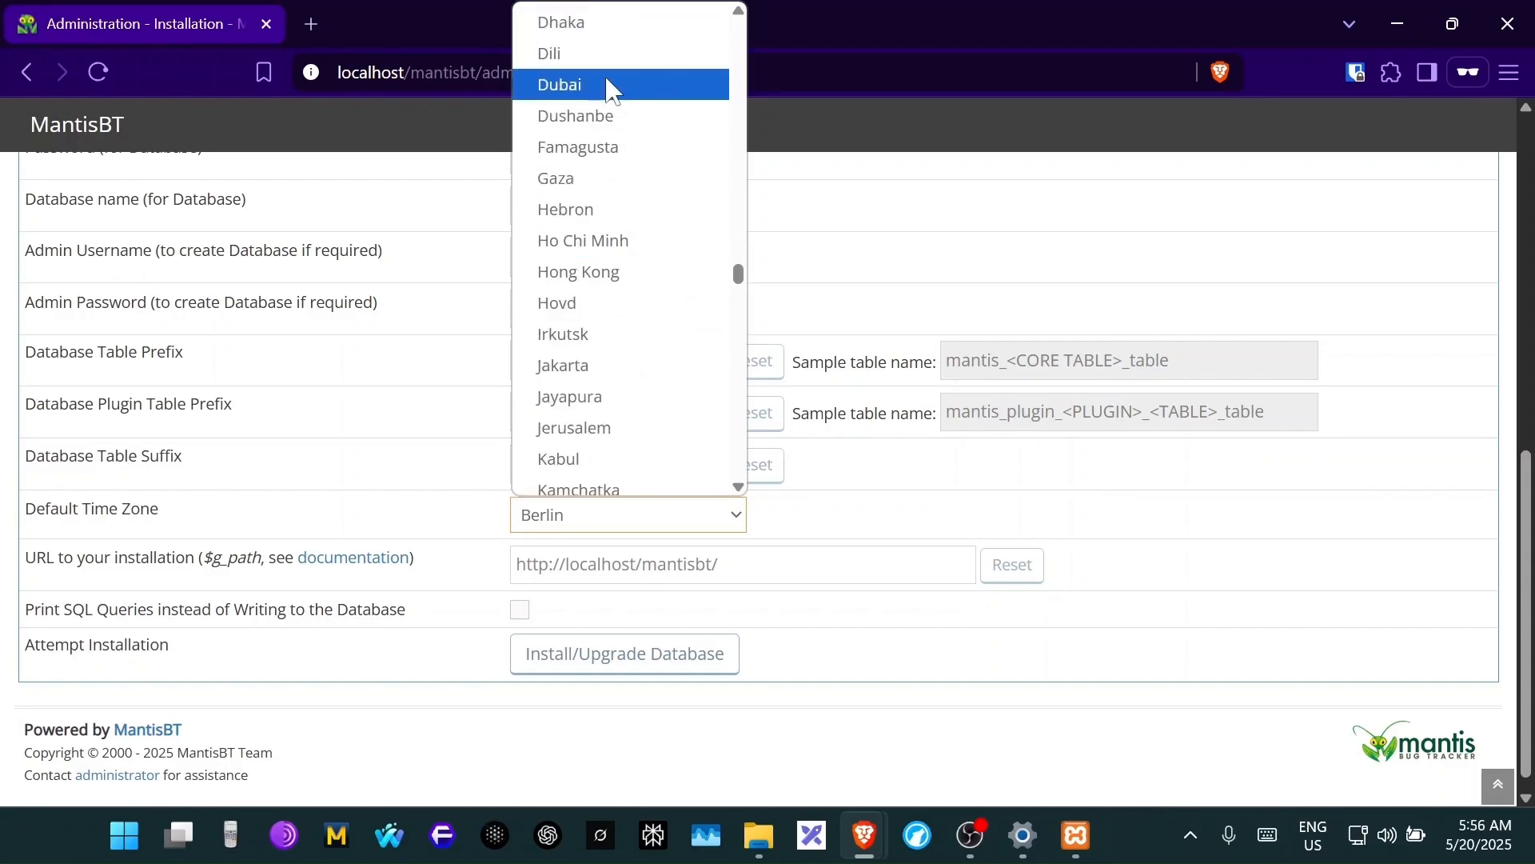
left_click(617, 24)
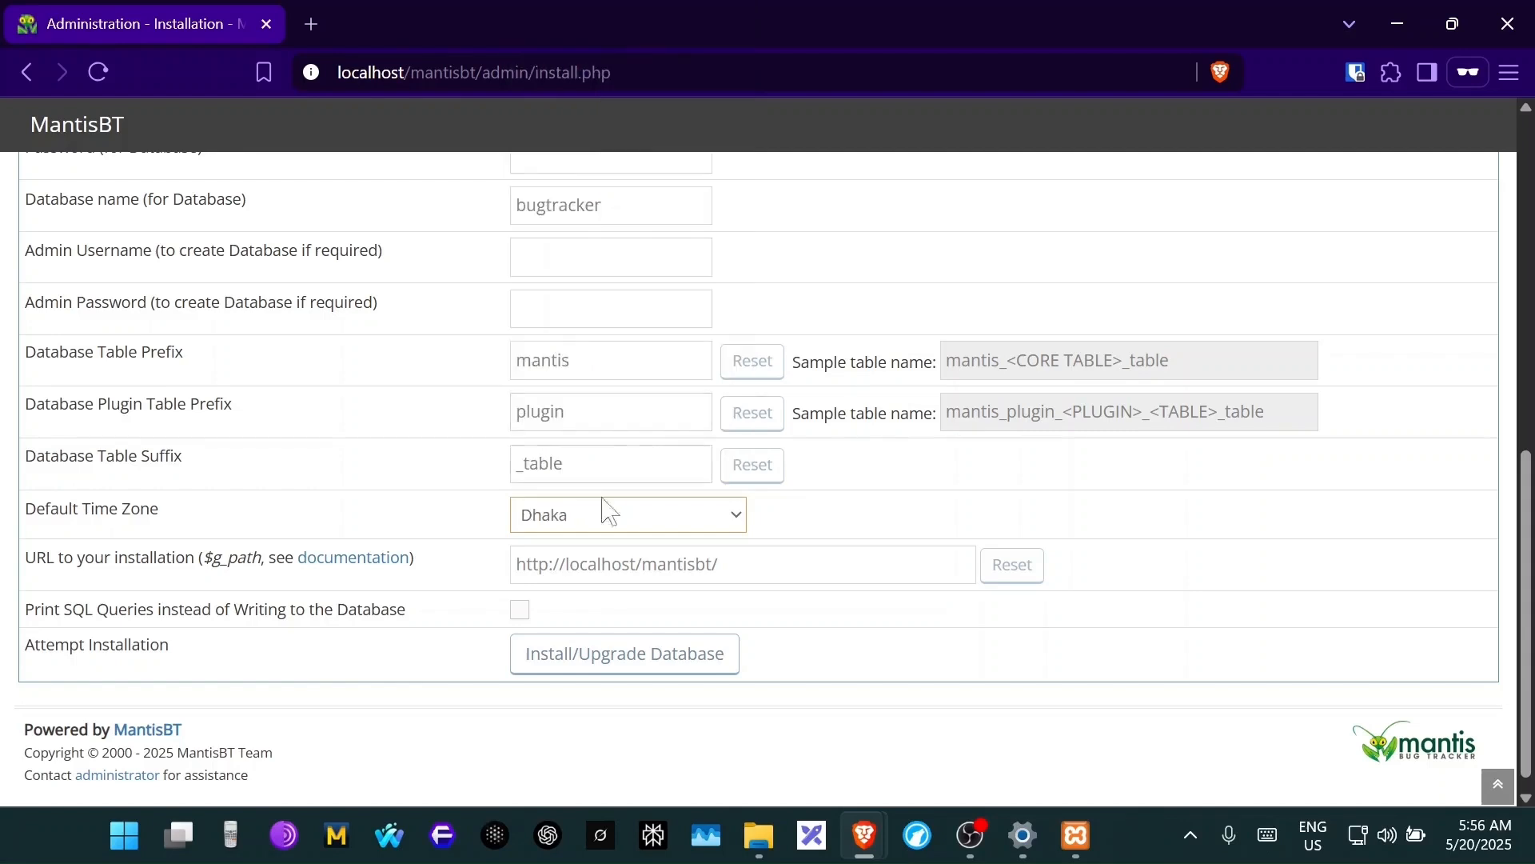
left_click(562, 662)
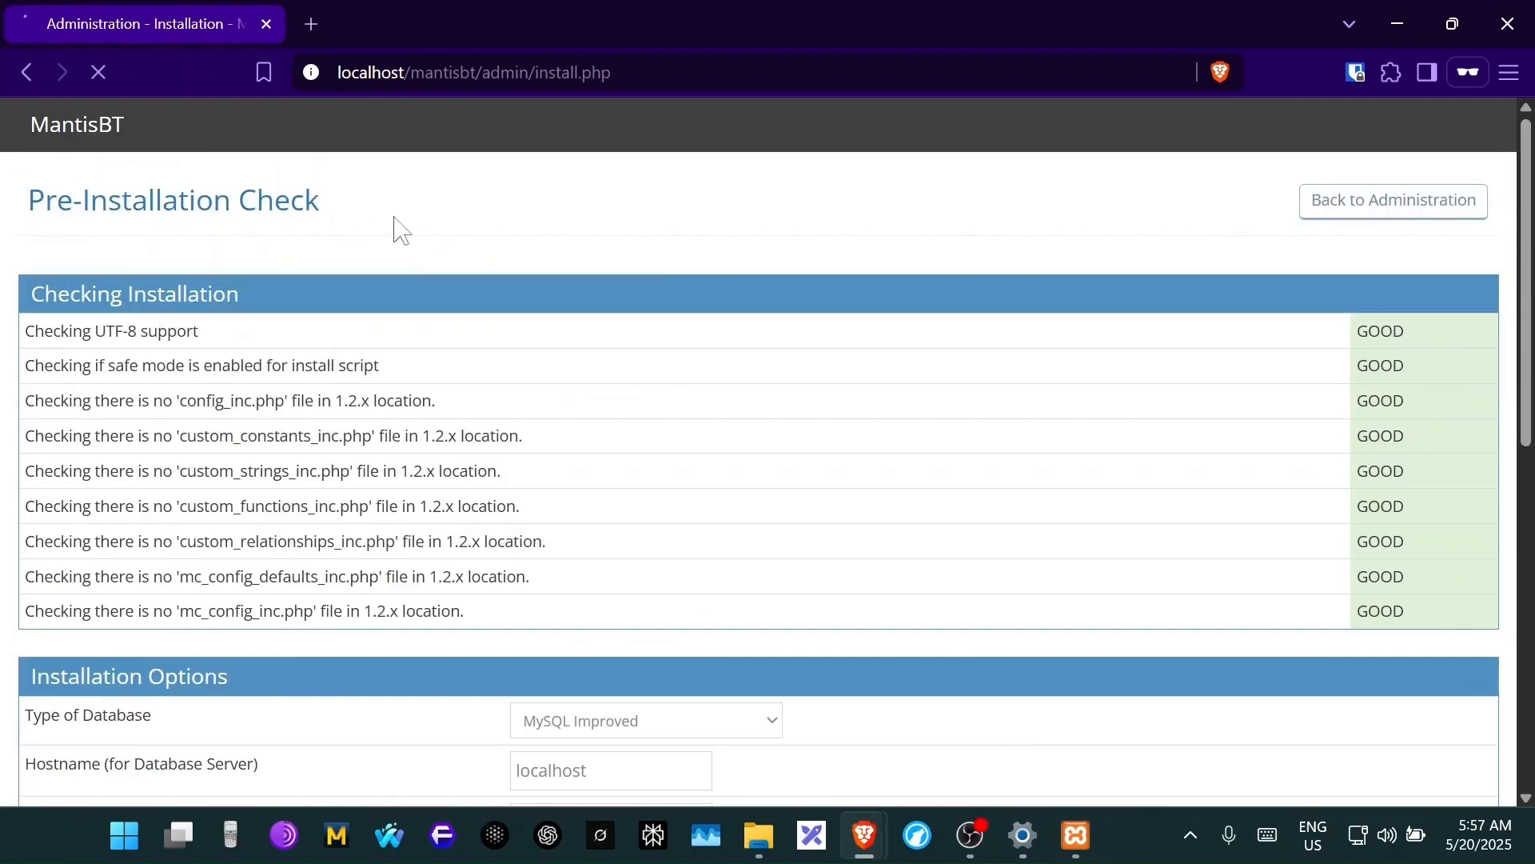
- Close the MantisBT install window, quit XAMPP Control Panel, and check the hidden tray icons
left_click(1506, 24)
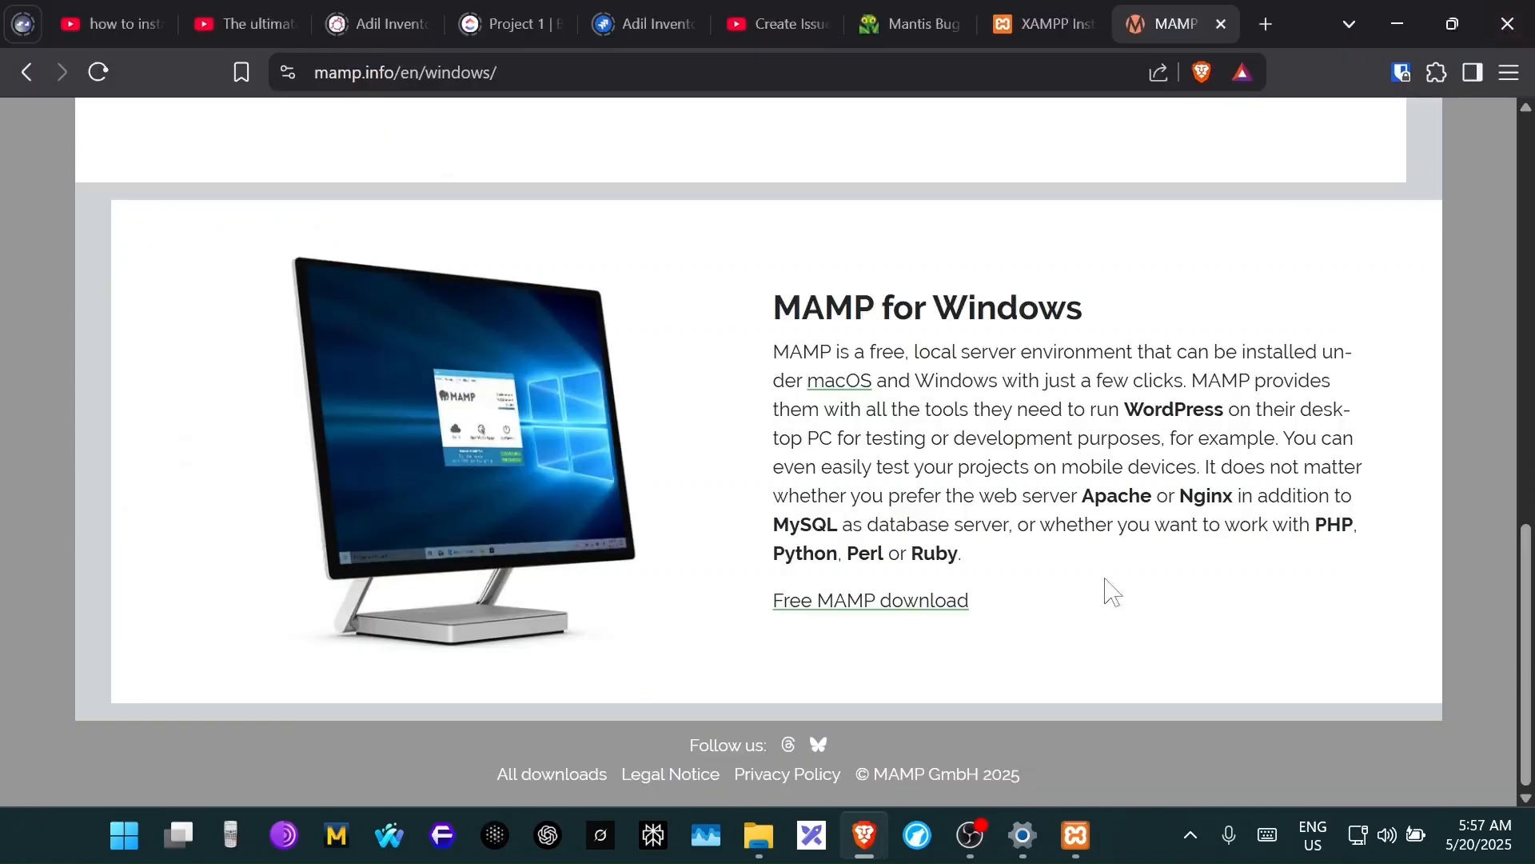
left_click(1075, 835)
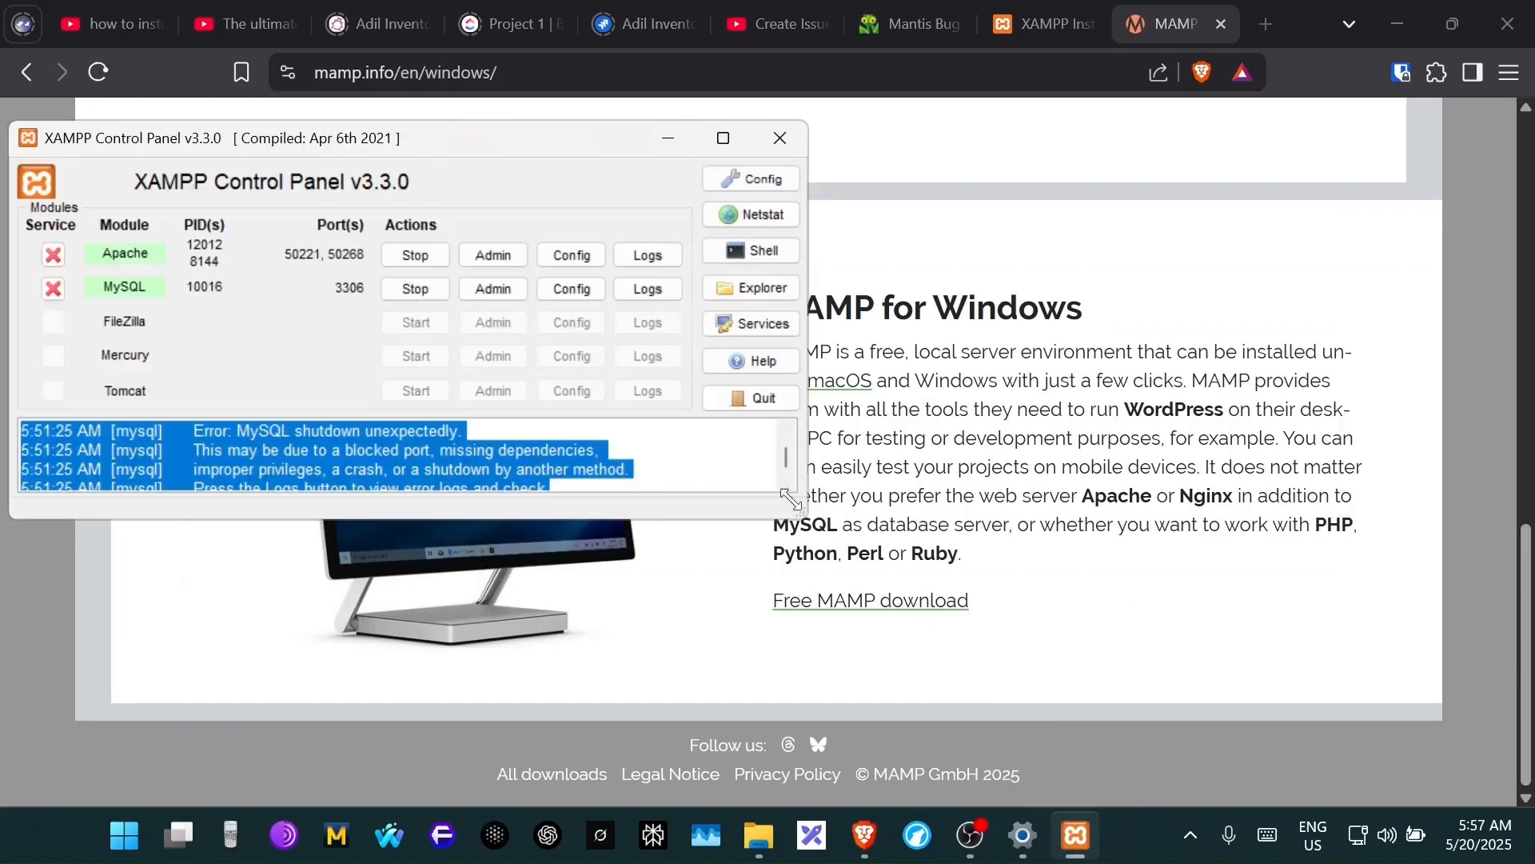
left_click(751, 397)
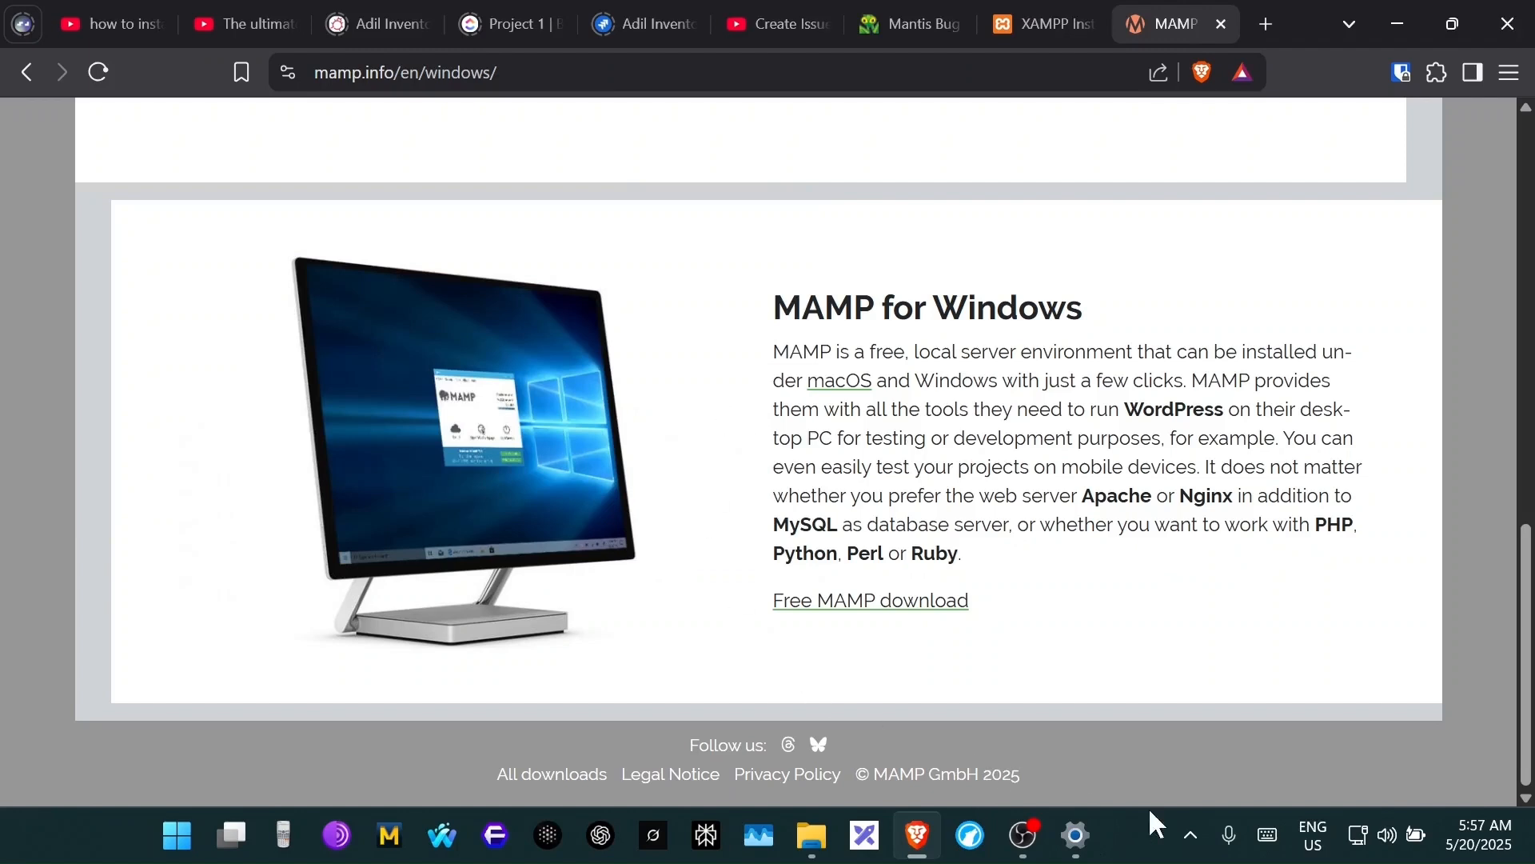
left_click(1191, 834)
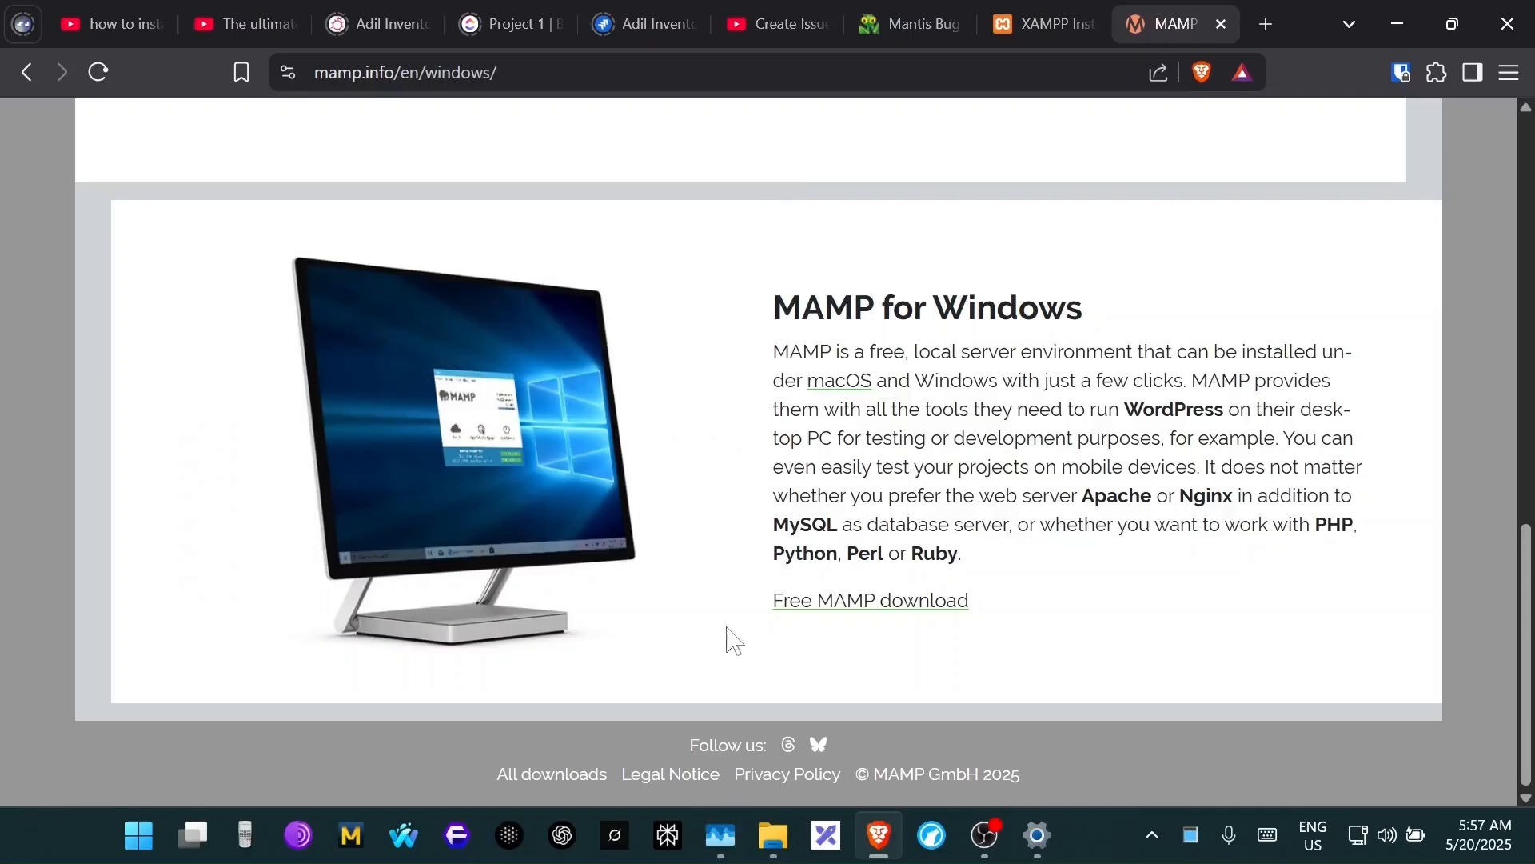
- Search Task Manager for mysql and end the leftover mysqld.exe process
left_click(720, 832)
left_click(711, 60)
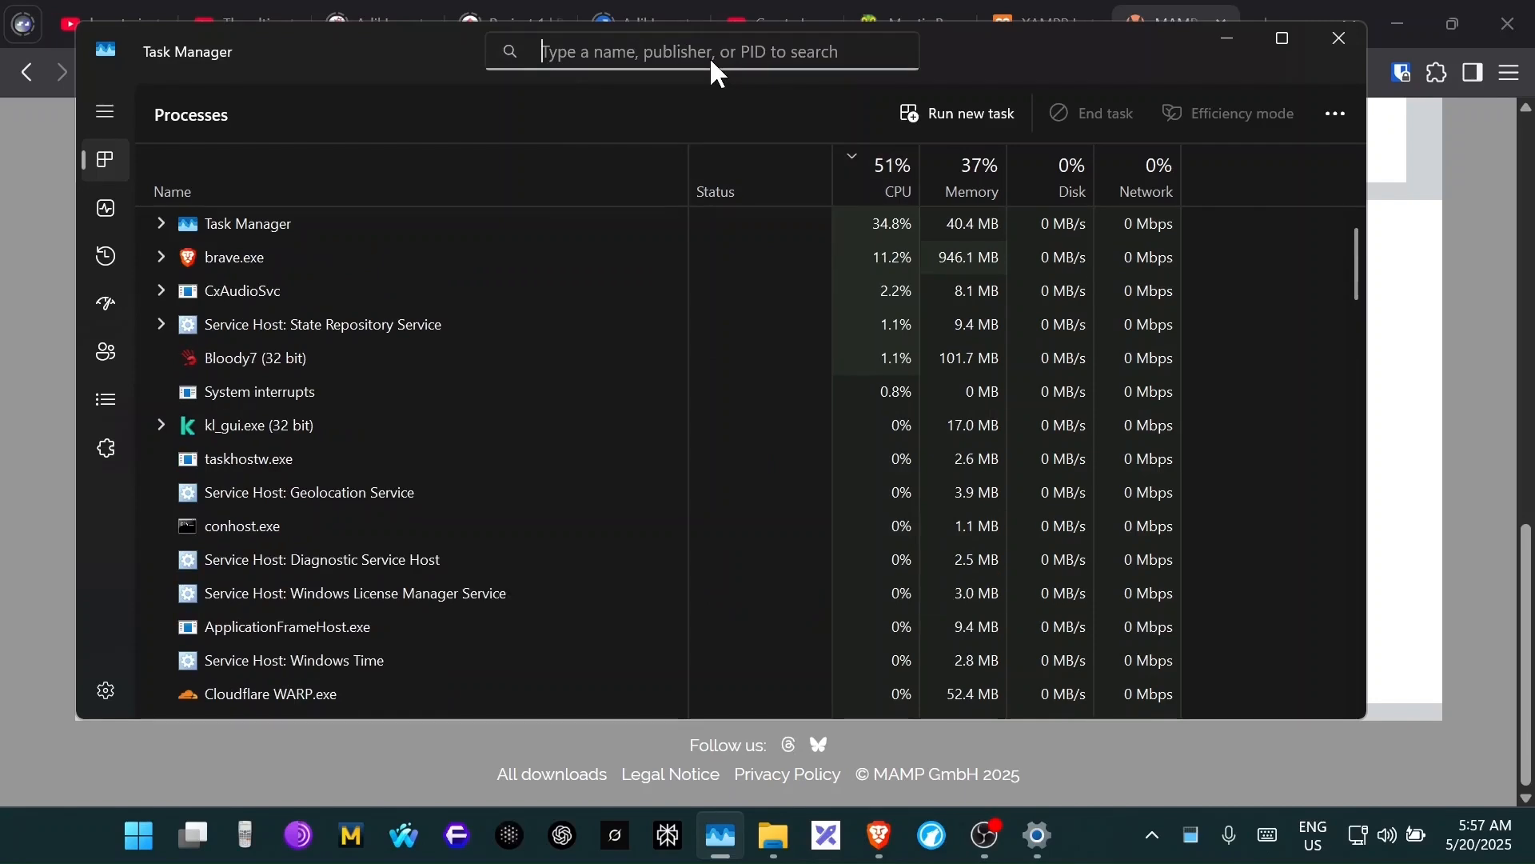
type("mysql")
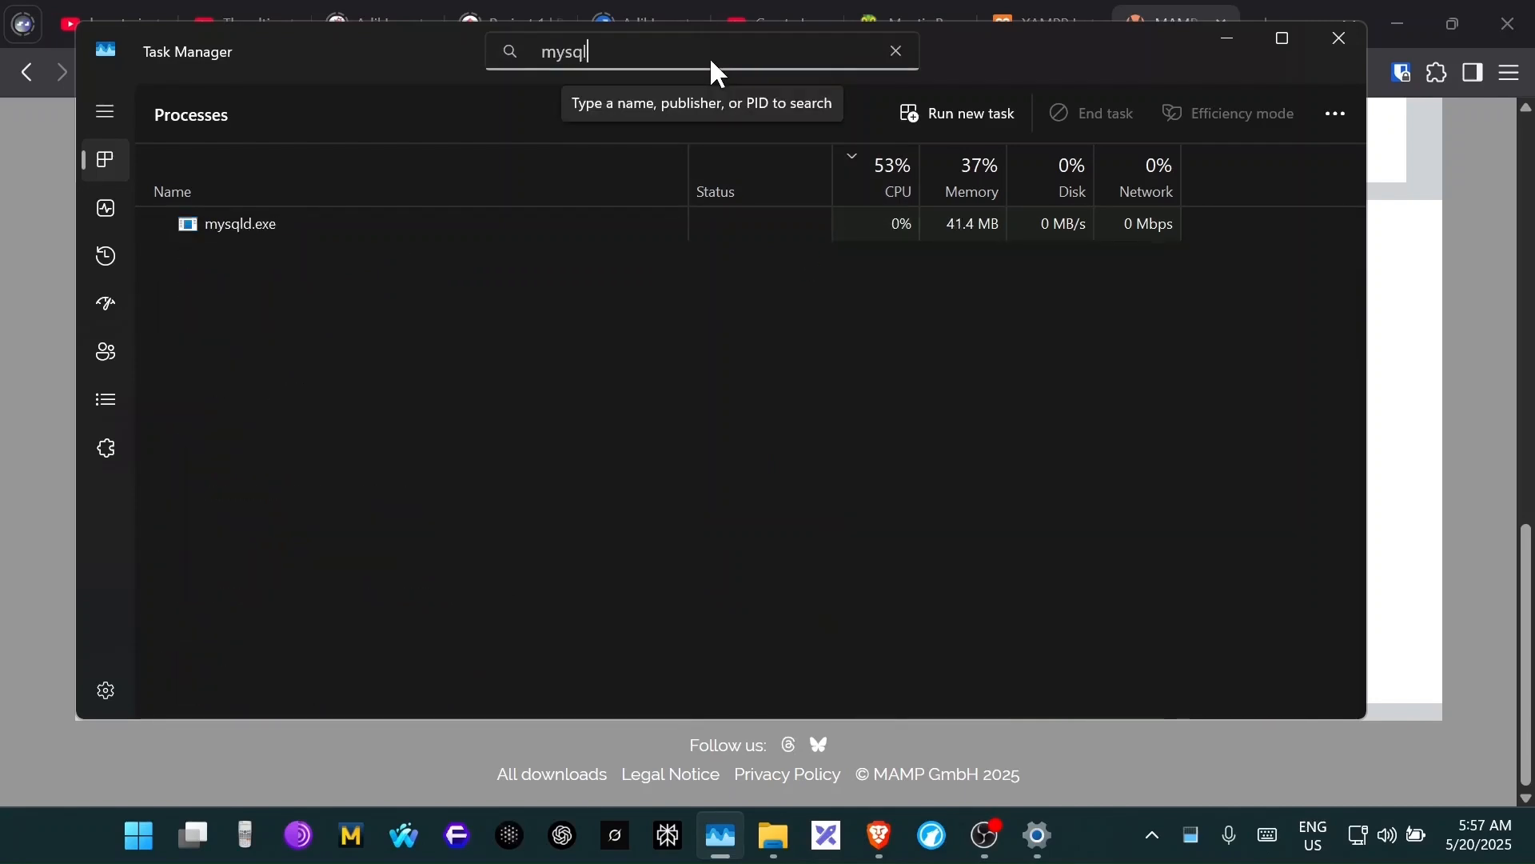
right_click(231, 225)
left_click(244, 237)
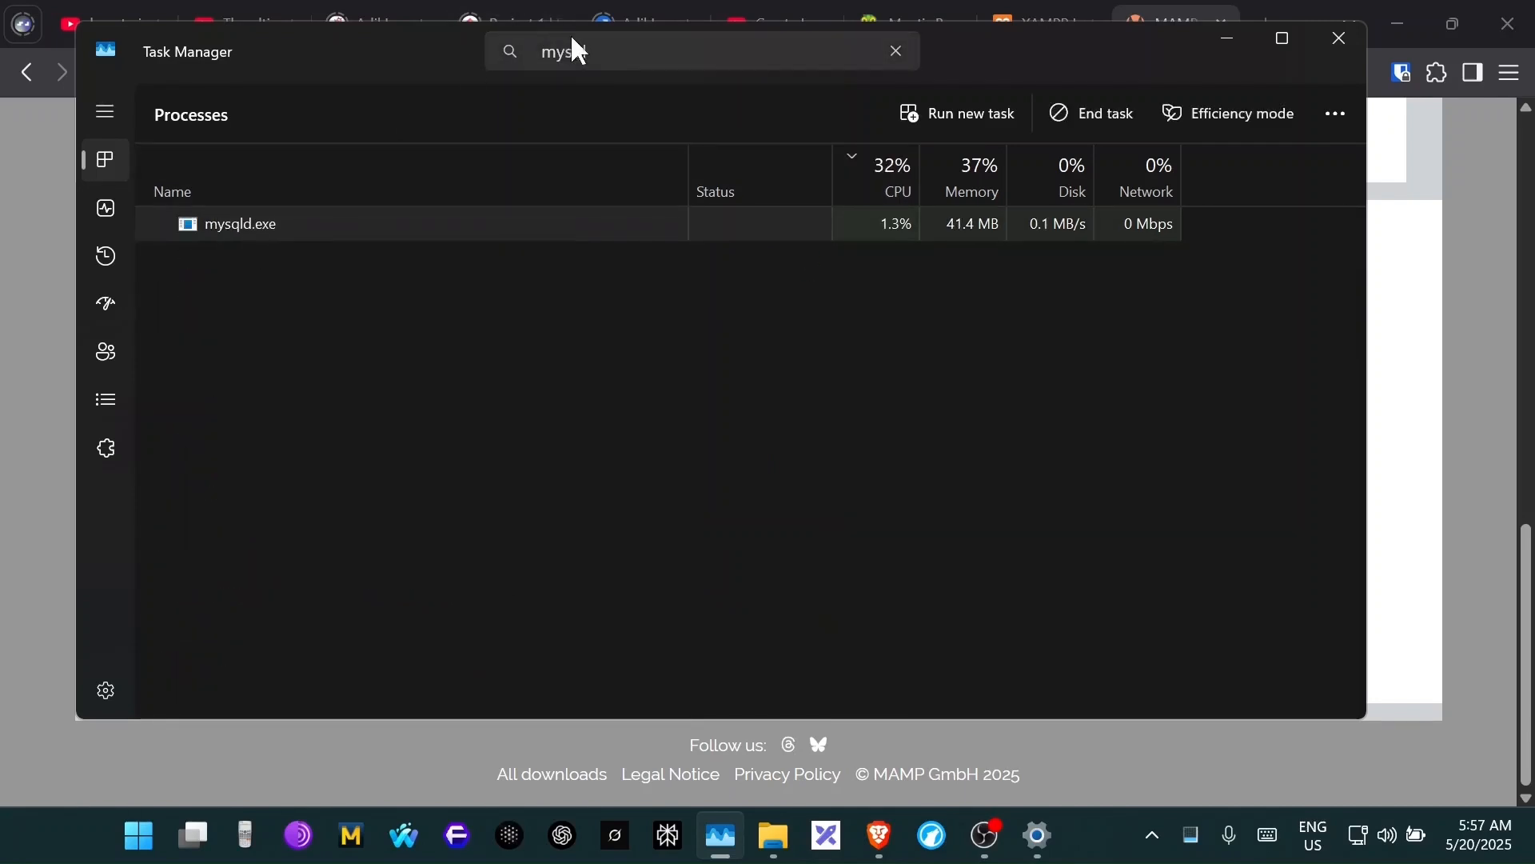
- Search the processes for apache and xampp, then close Task Manager
left_click(597, 58)
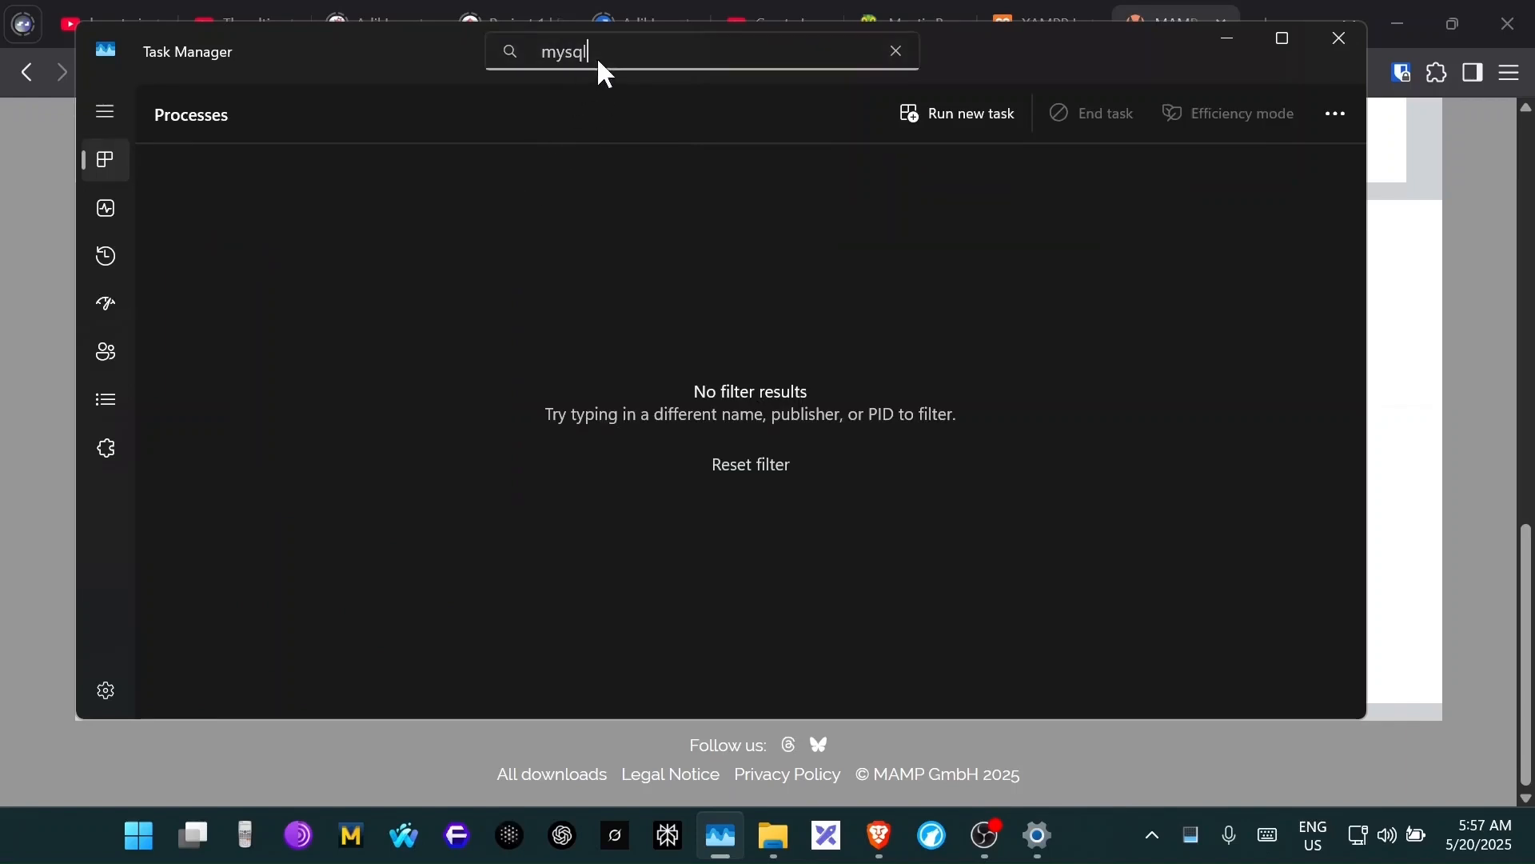
key("BackSpace")
key("BackSpace")
key("BackSpace")
key("BackSpace")
key("BackSpace")
type("apache")
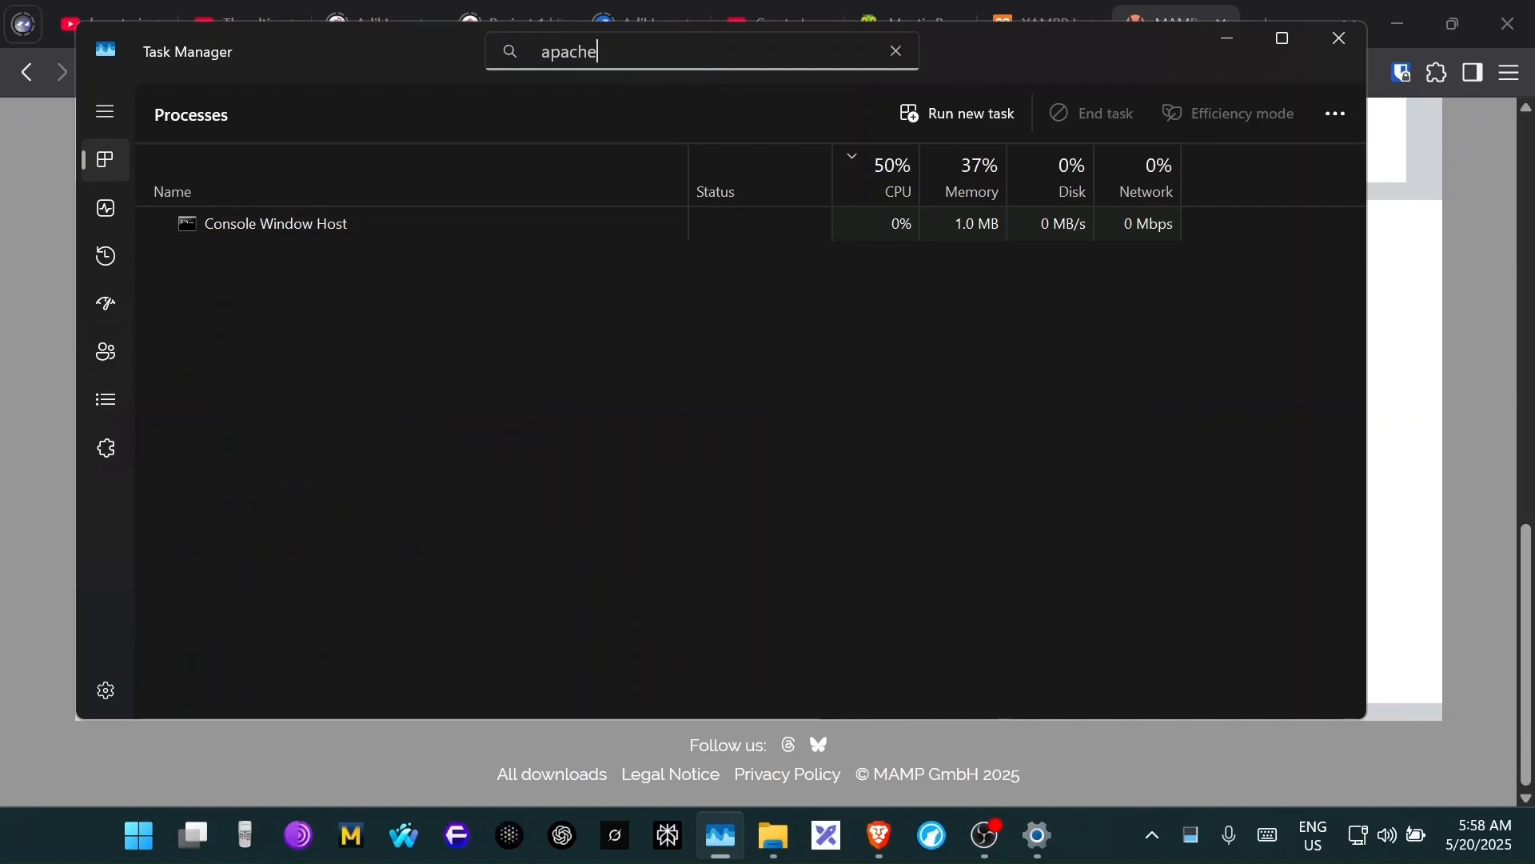
left_click_drag(599, 52, 521, 50)
key("BackSpace")
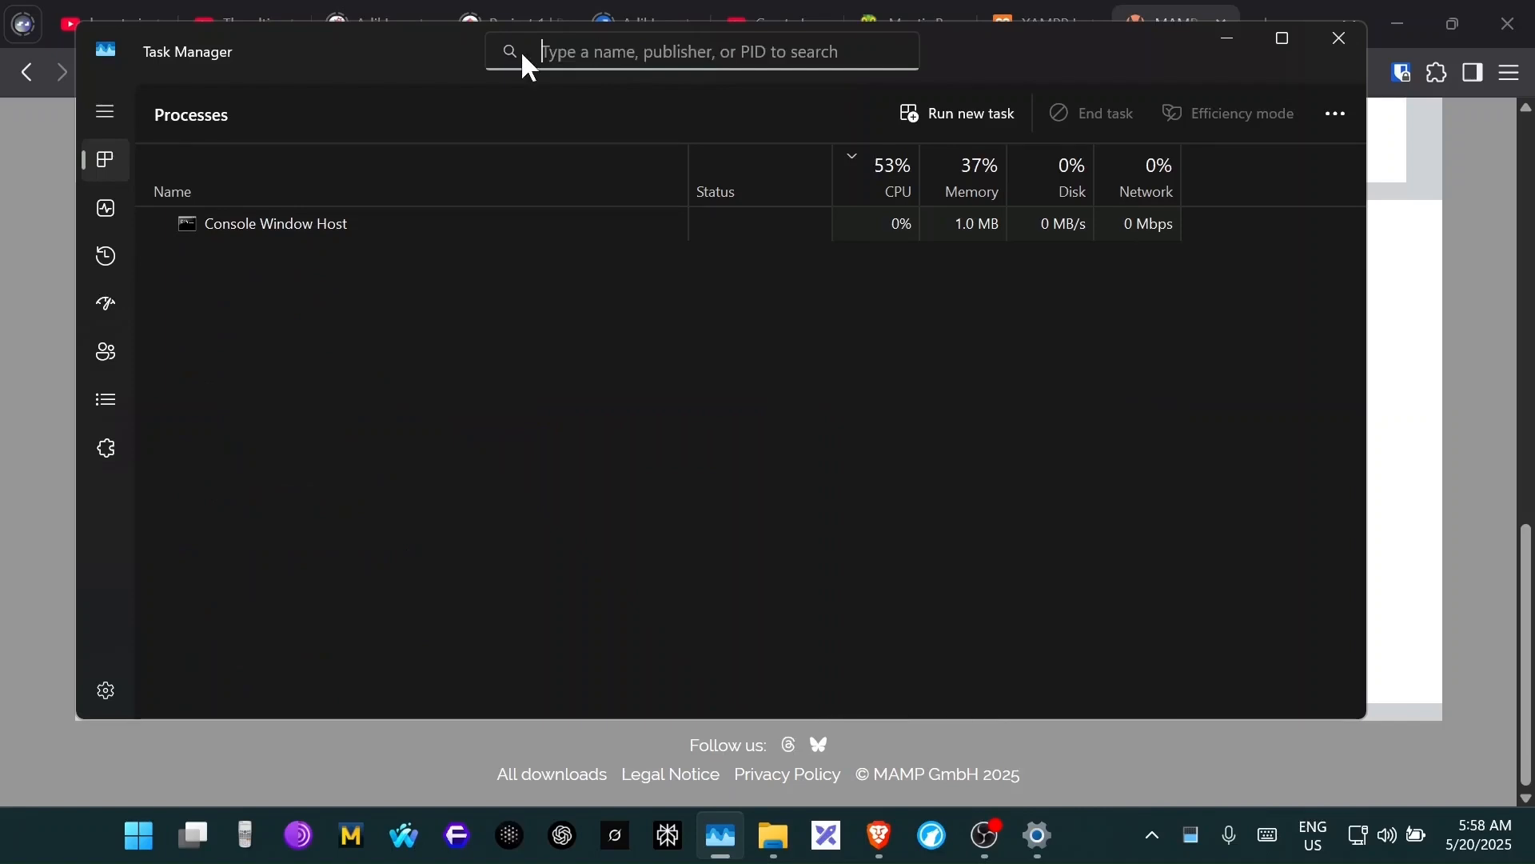
type("xampp")
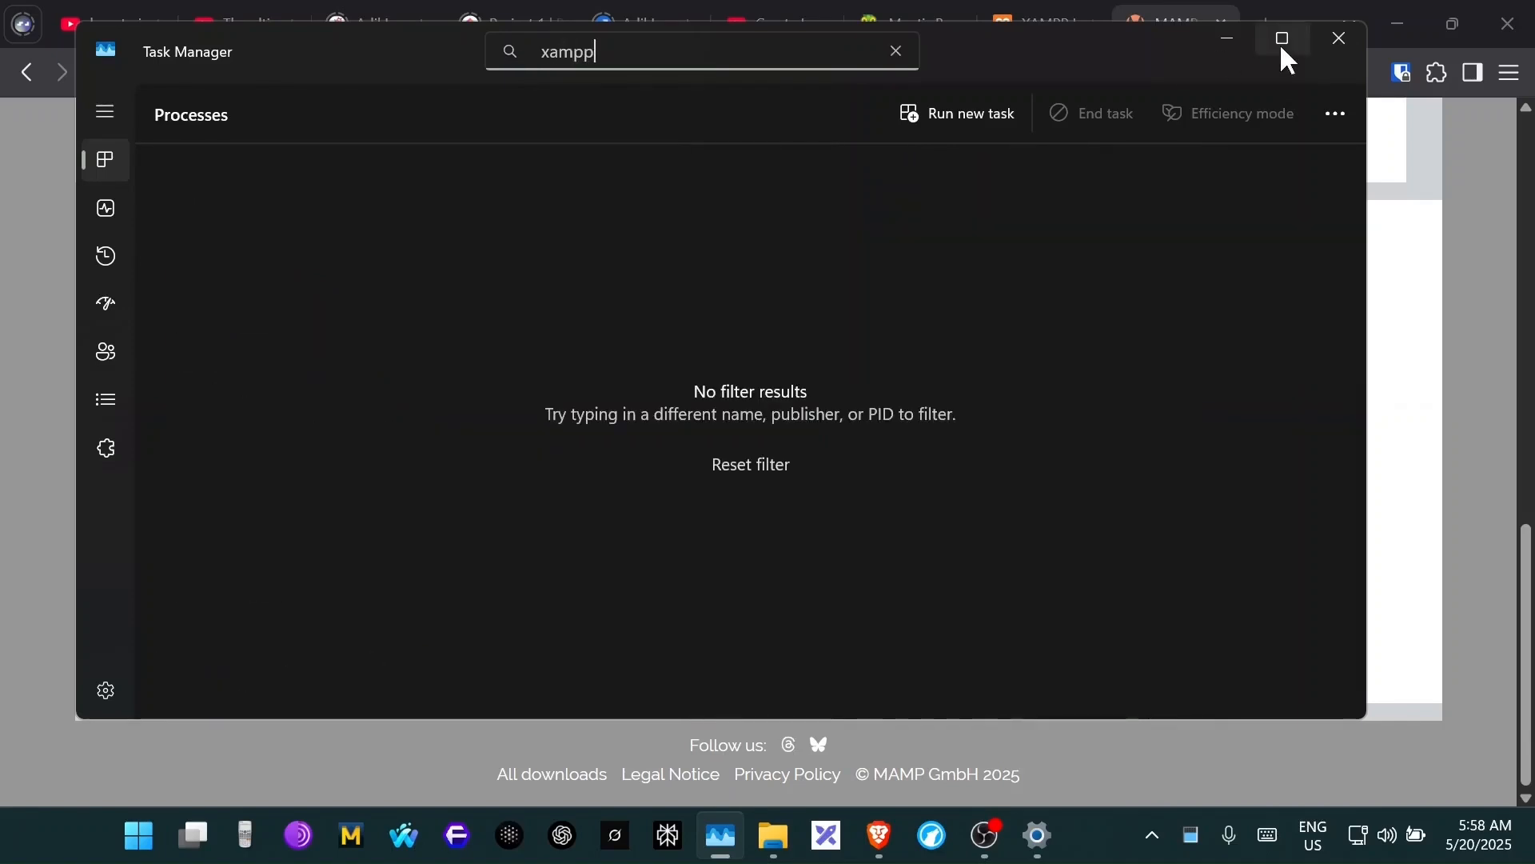
left_click(1323, 40)
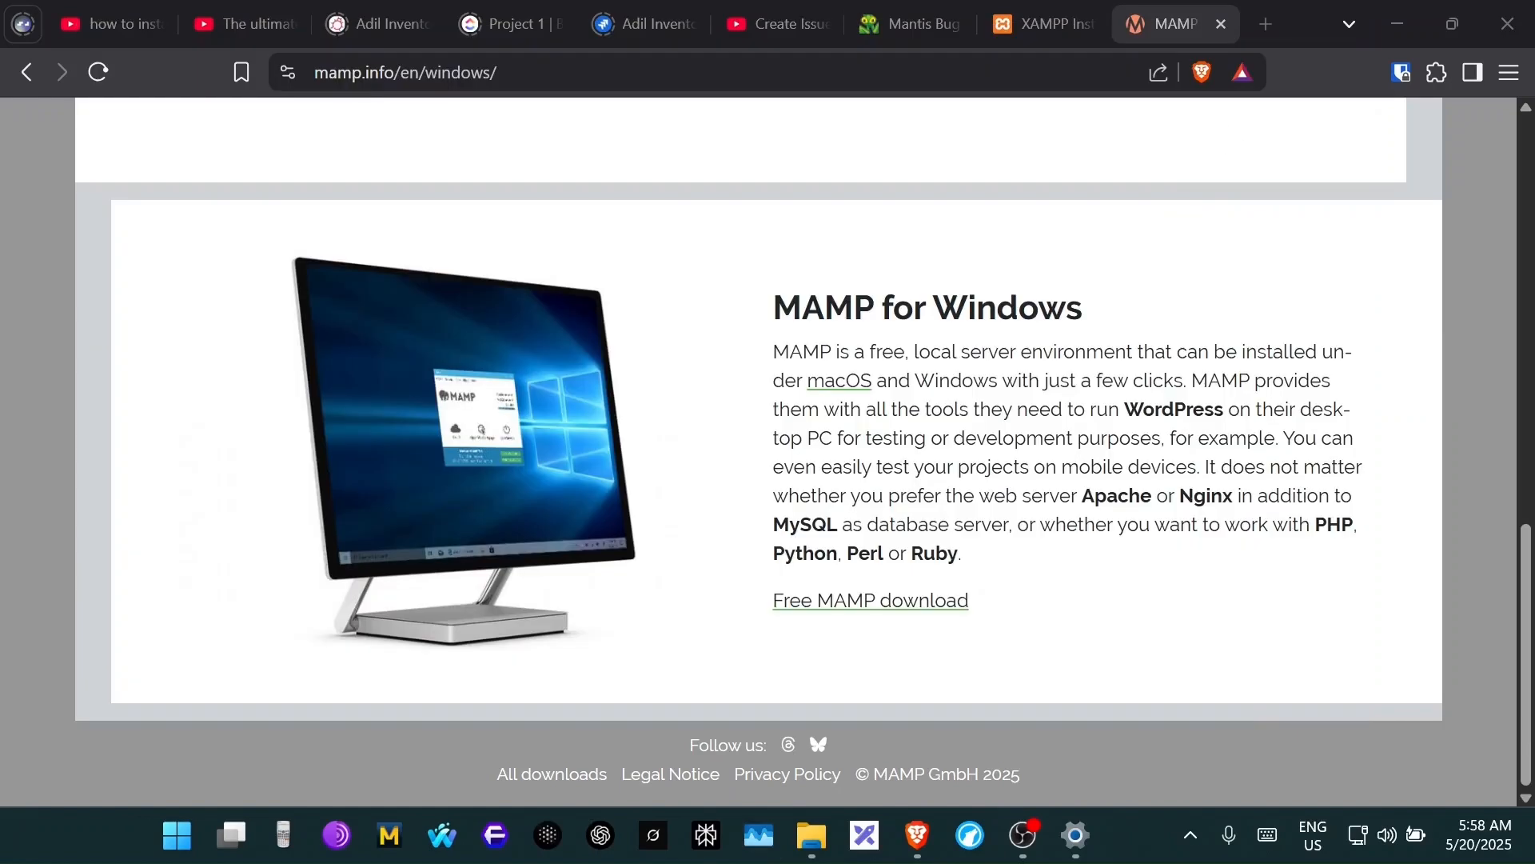
left_click(176, 836)
- Relaunch XAMPP Control Panel as administrator, maximize it, and start MySQL on port 3306
right_click(565, 635)
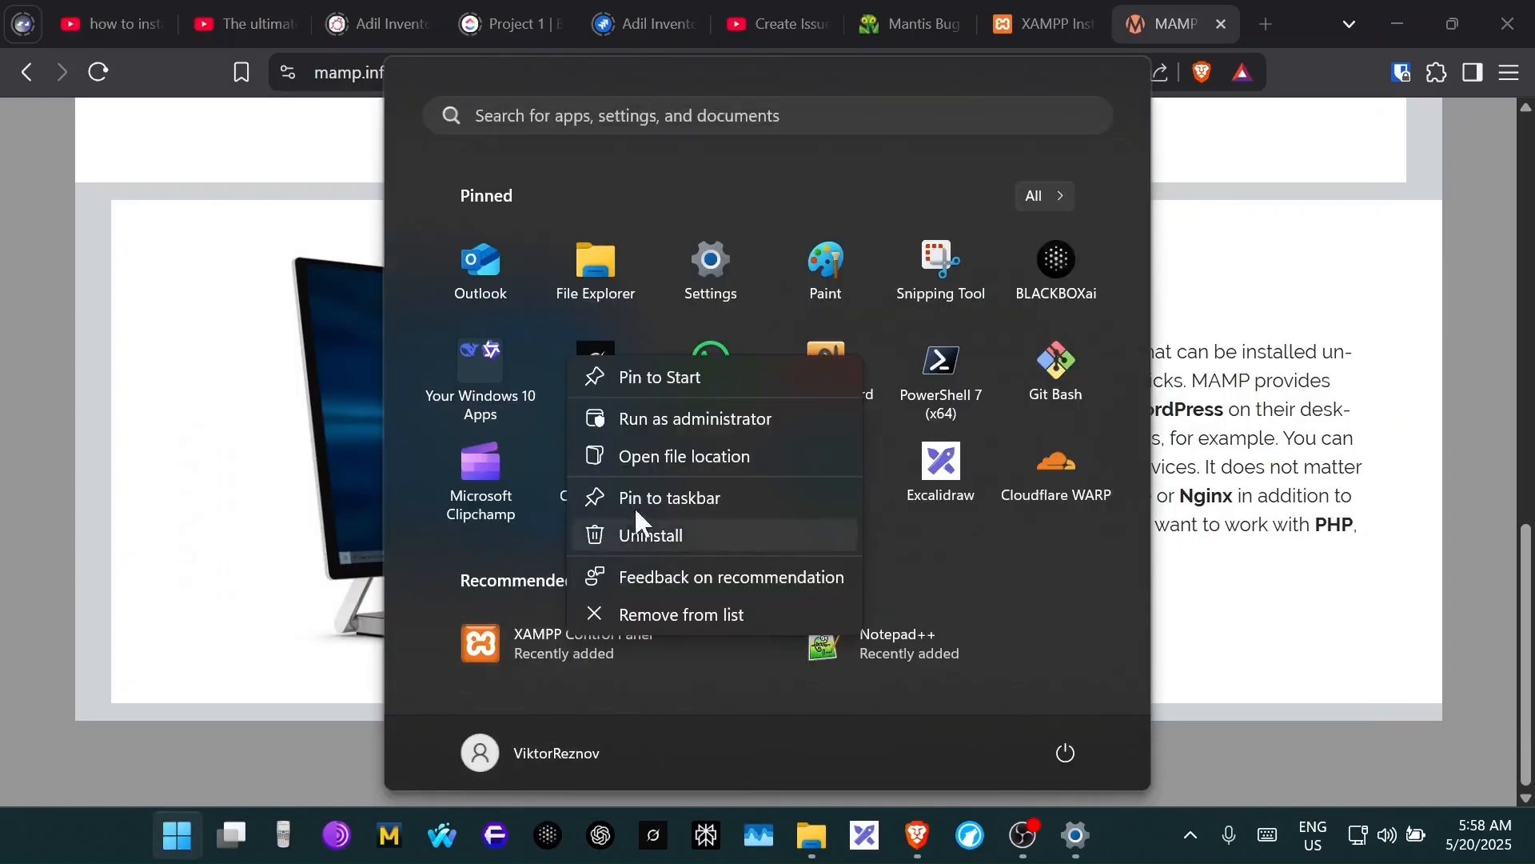
left_click(670, 419)
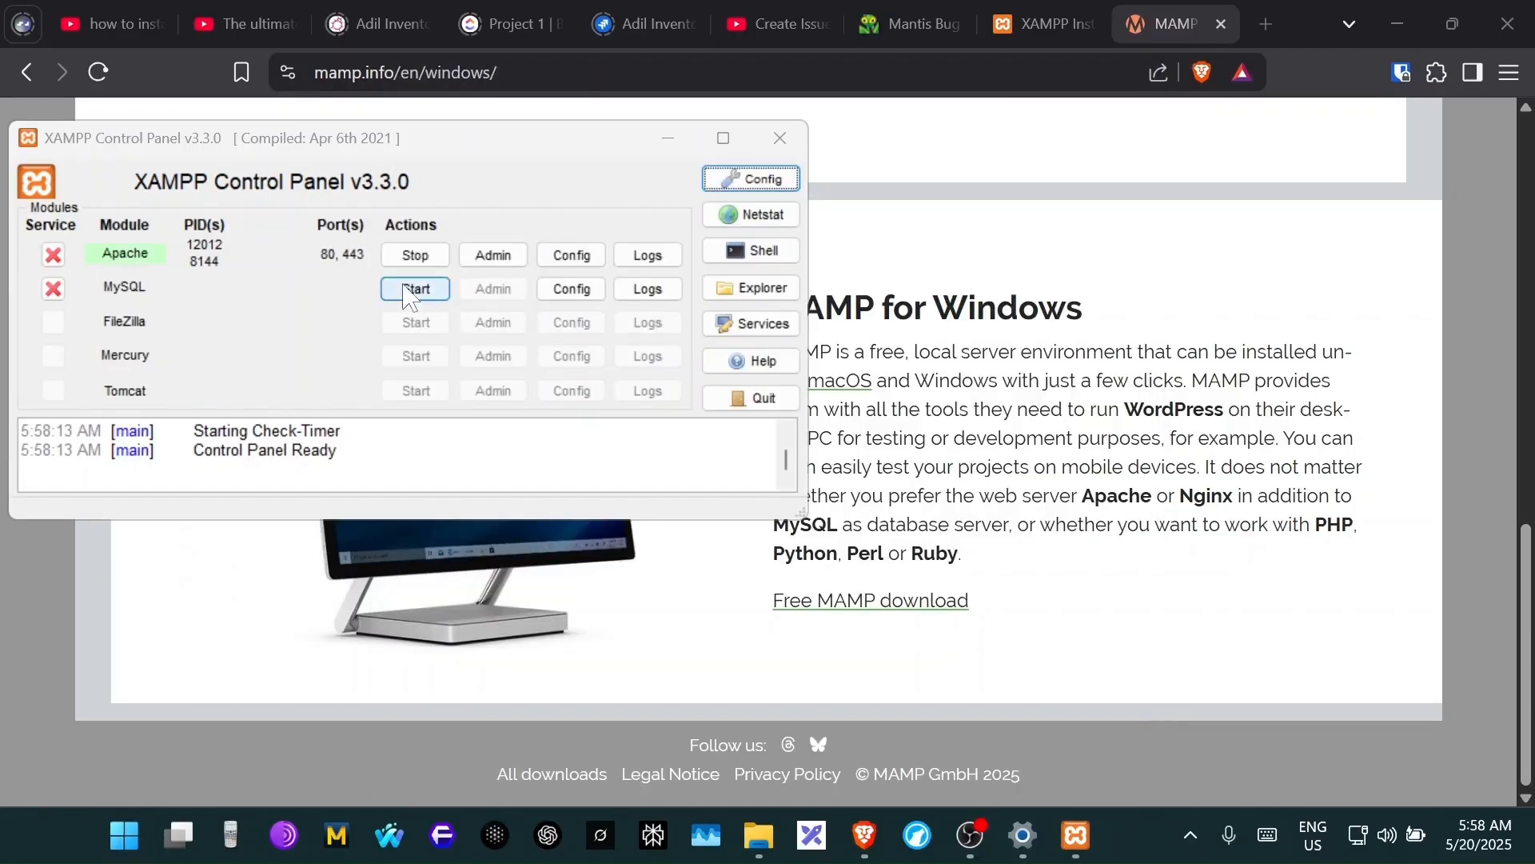
left_click(723, 137)
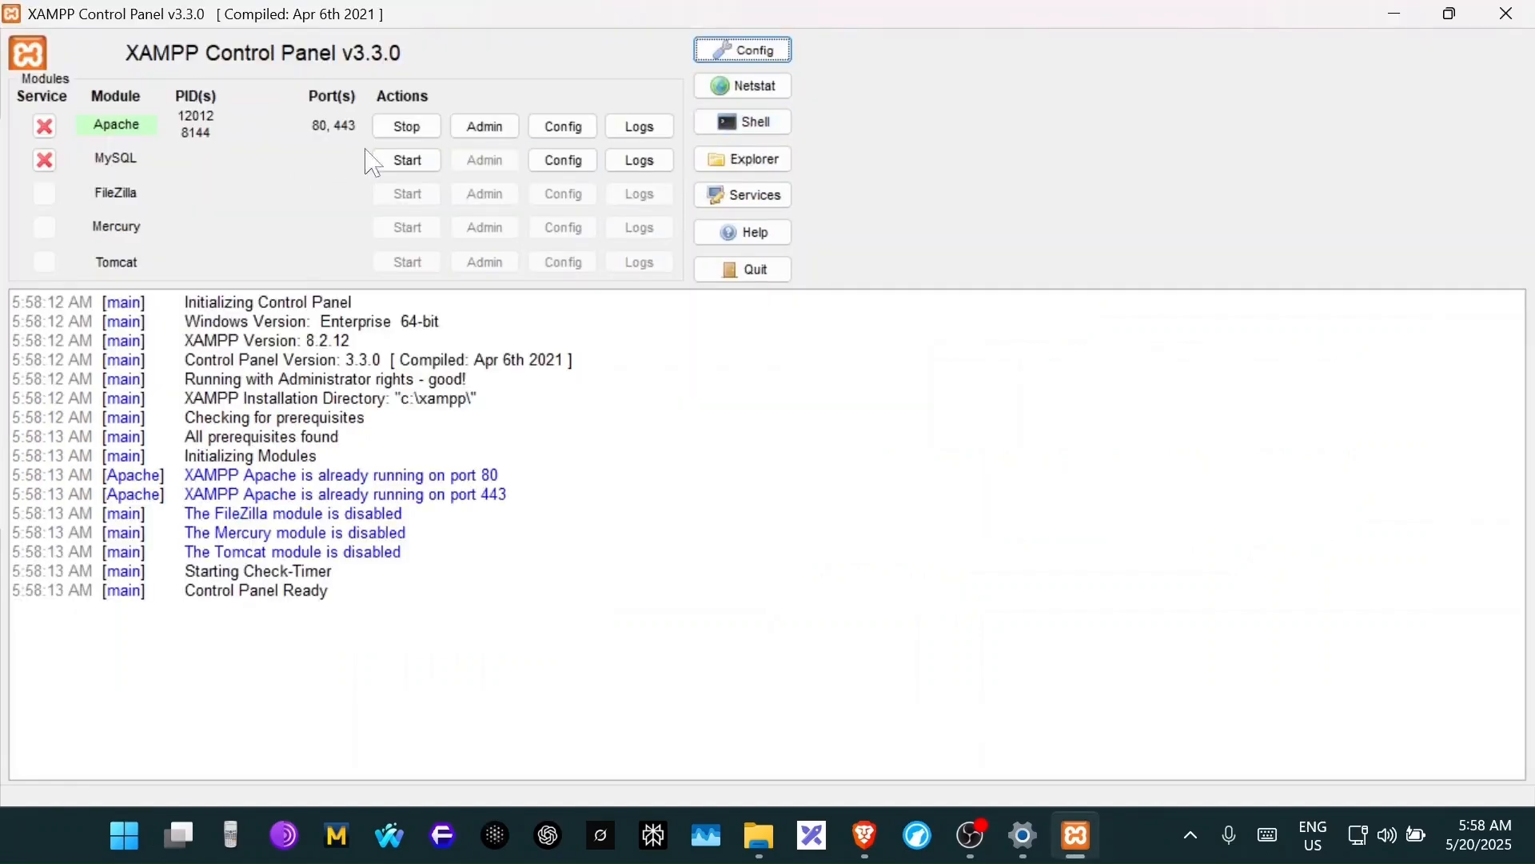
left_click(409, 164)
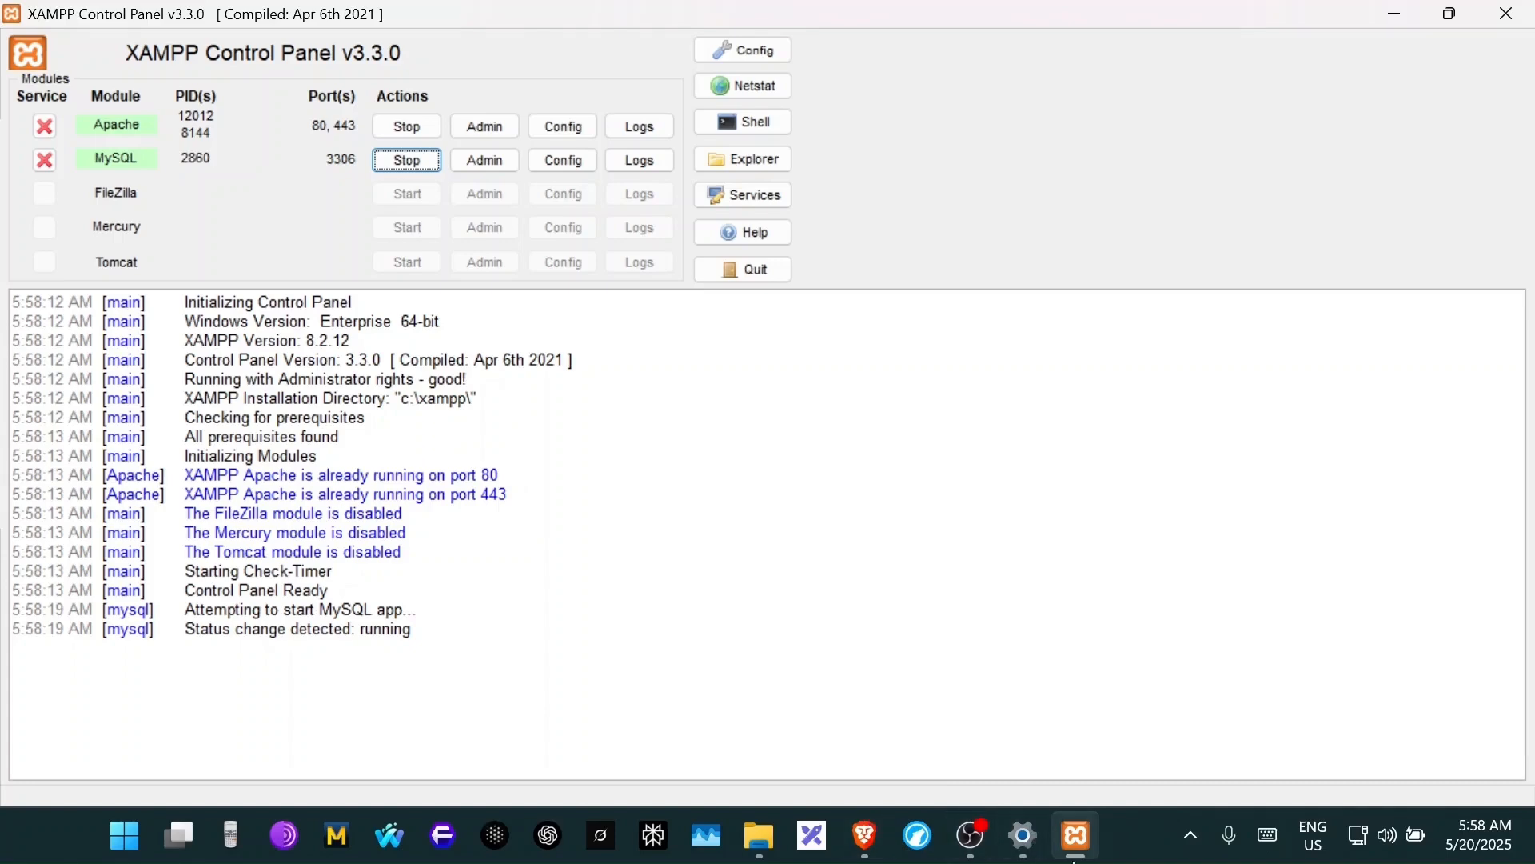
left_click(864, 835)
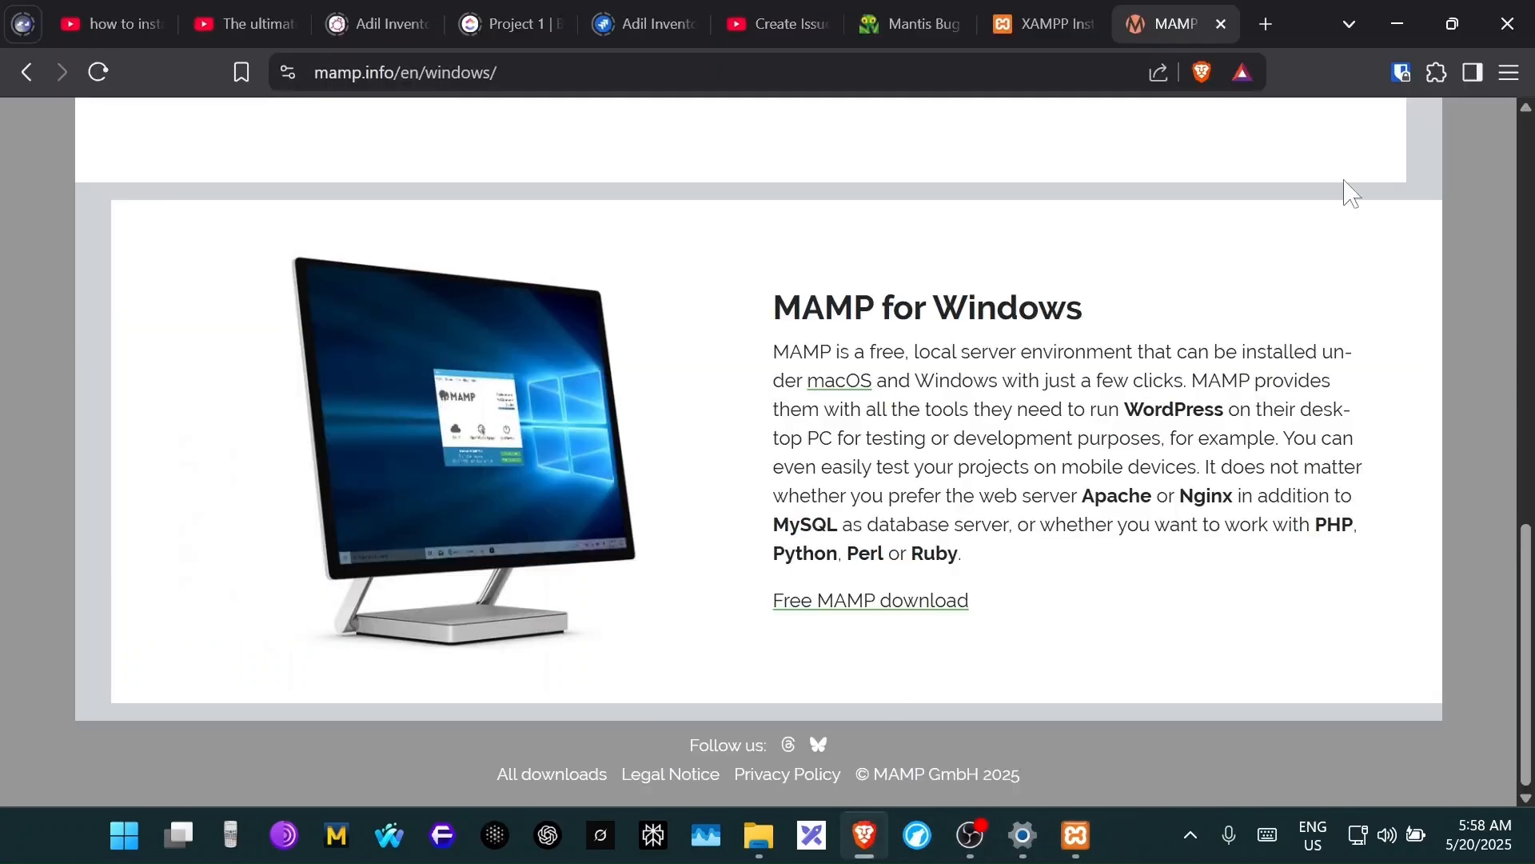
- Open a private Brave window and load localhost/mantisbt/
left_click(1508, 72)
left_click(1392, 186)
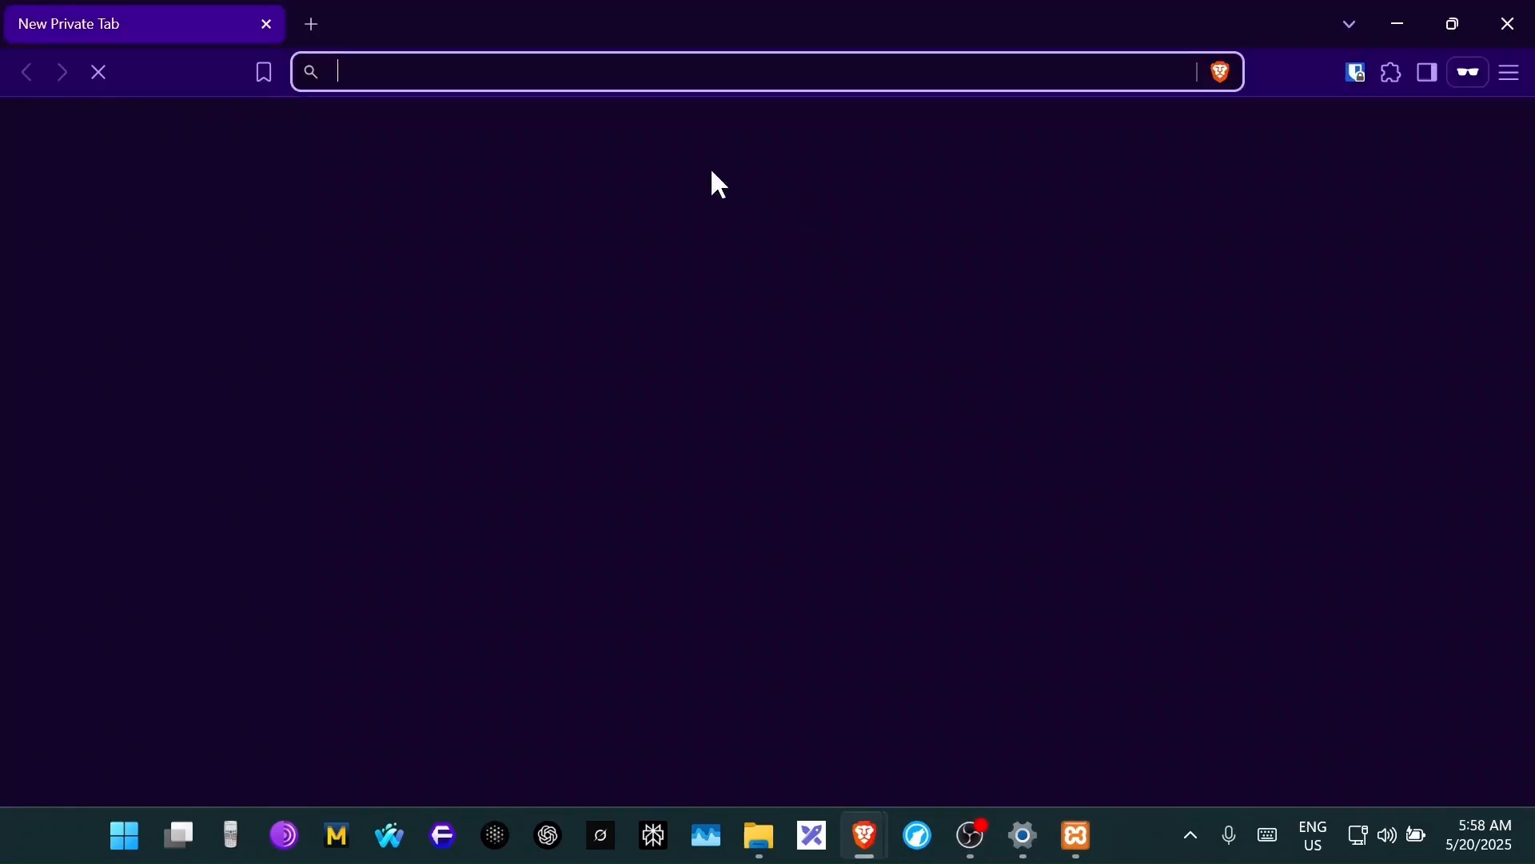
type("lo")
key("Up")
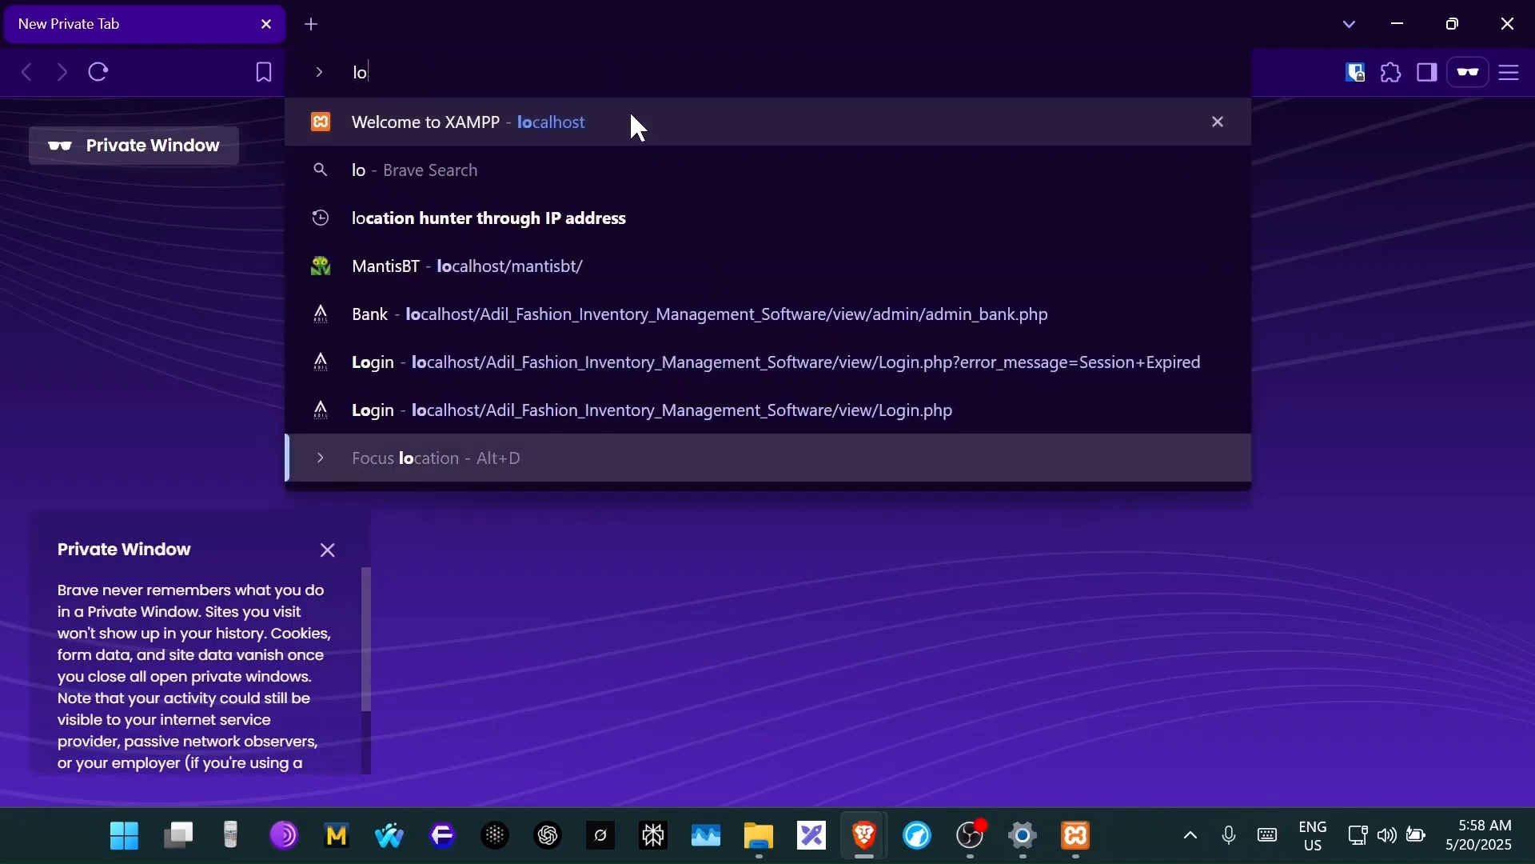
key("Down")
key("Down")
key("Down")
key("Down")
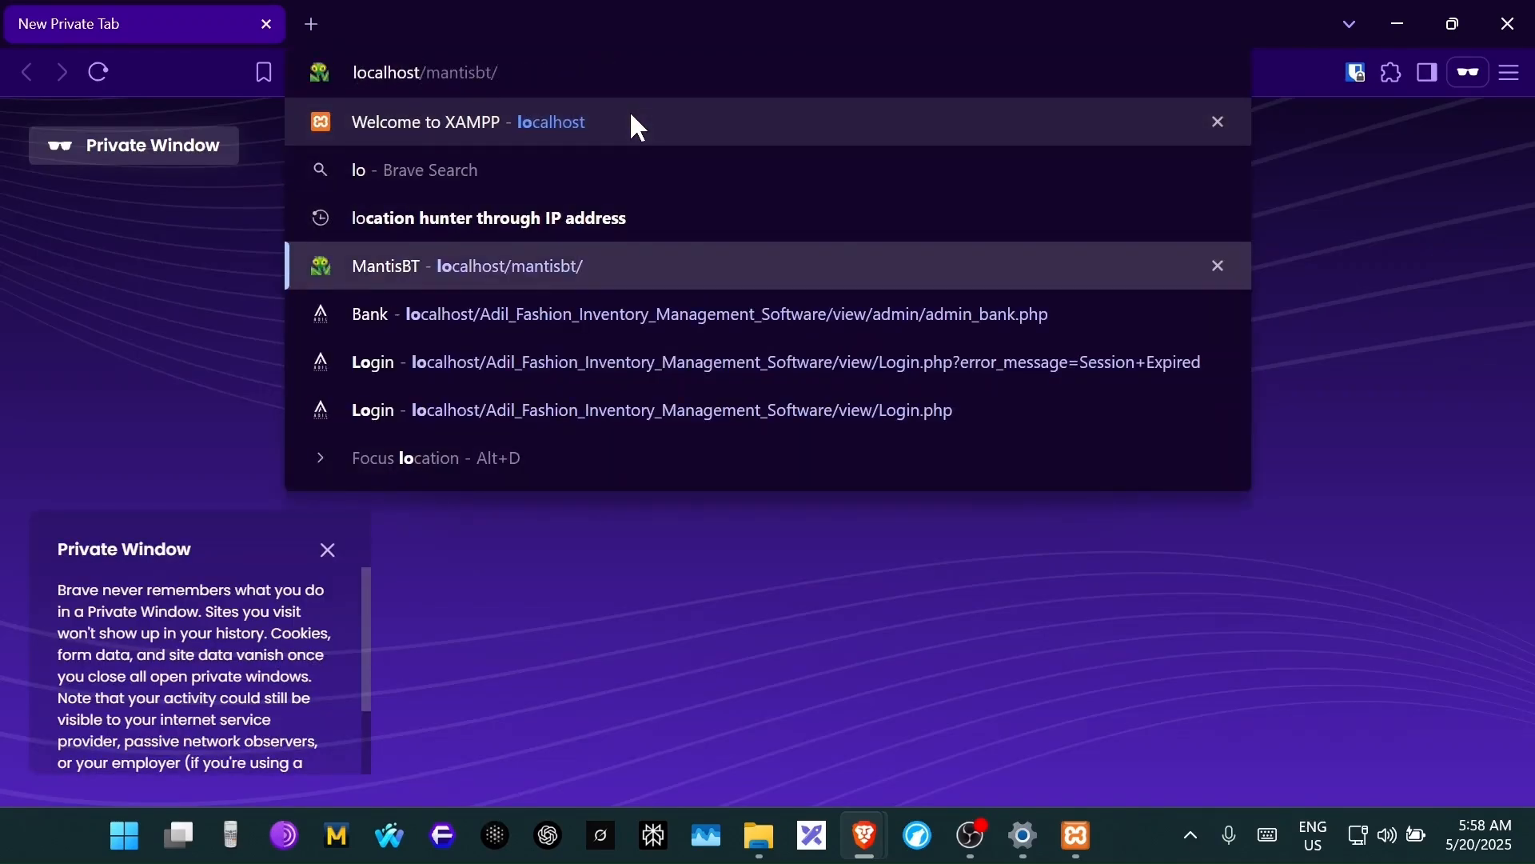
key("Return")
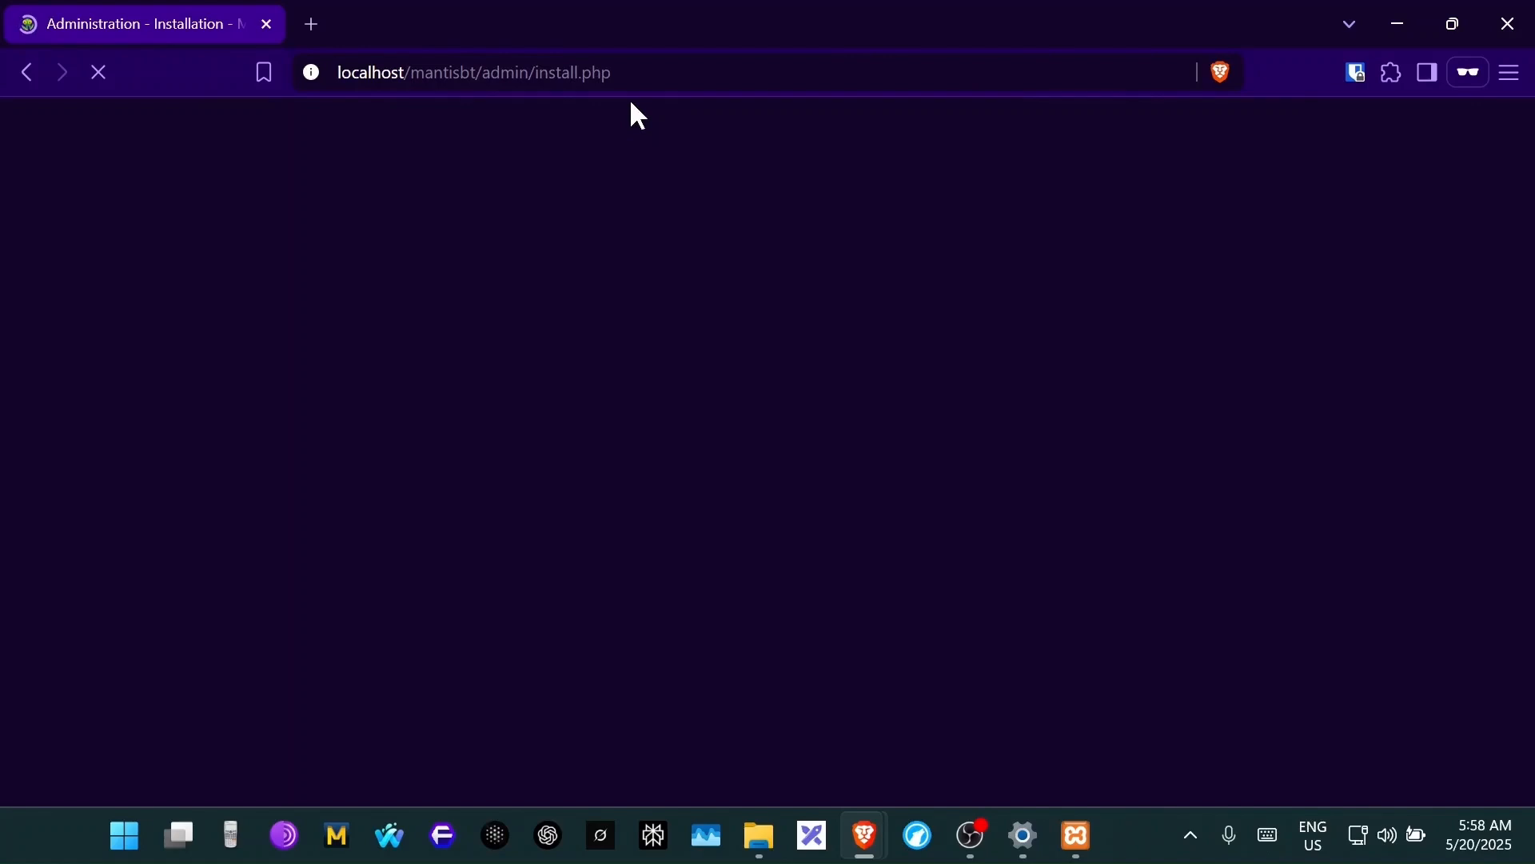
- Replace the bugtracker database name with mantisbt
scroll(1119, 417, "down", 6)
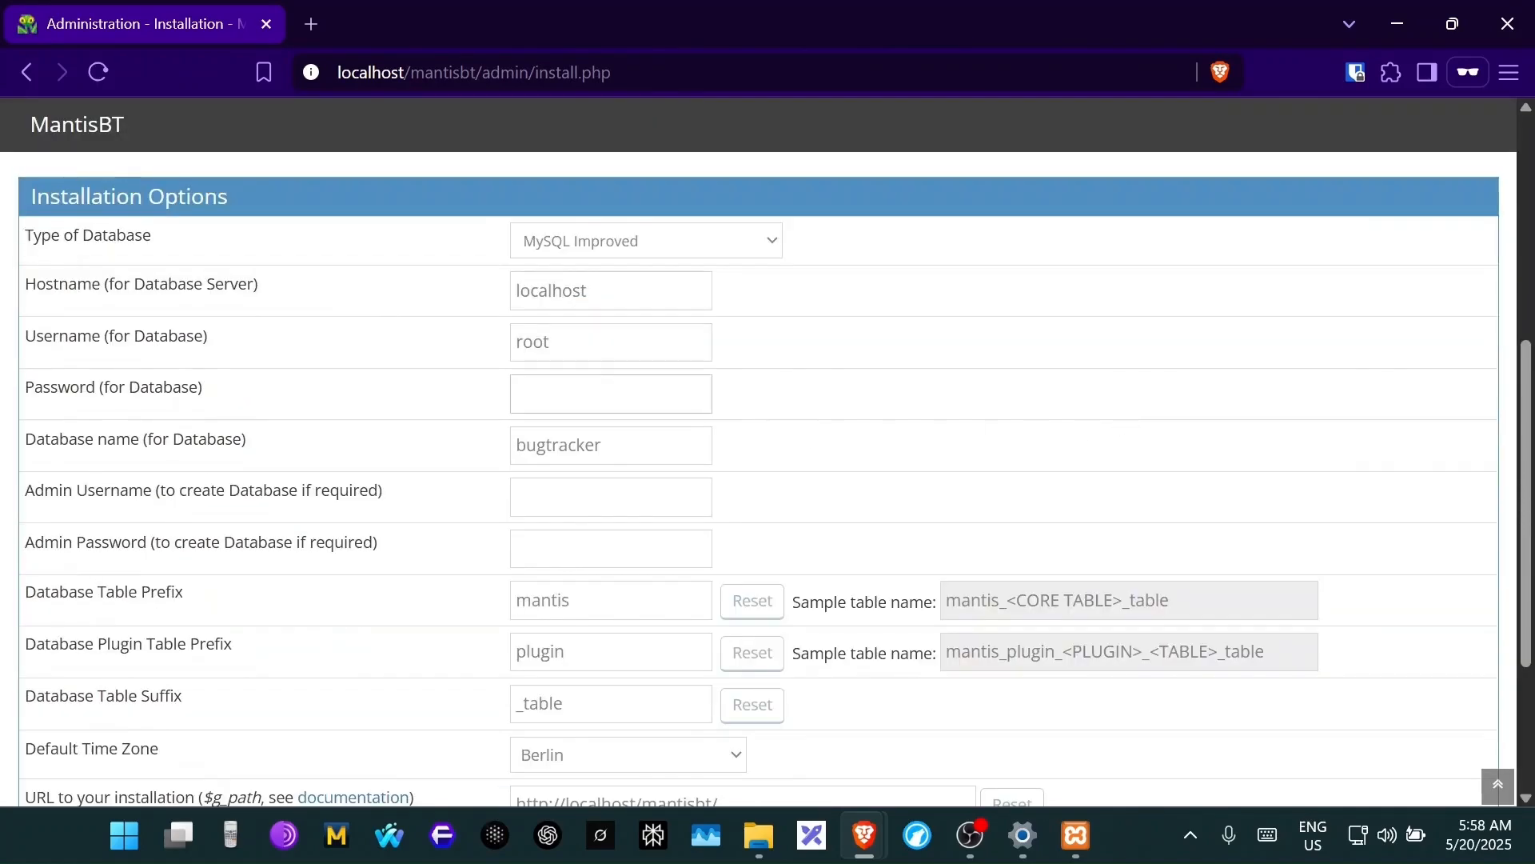
left_click(614, 432)
left_click_drag(614, 444, 464, 452)
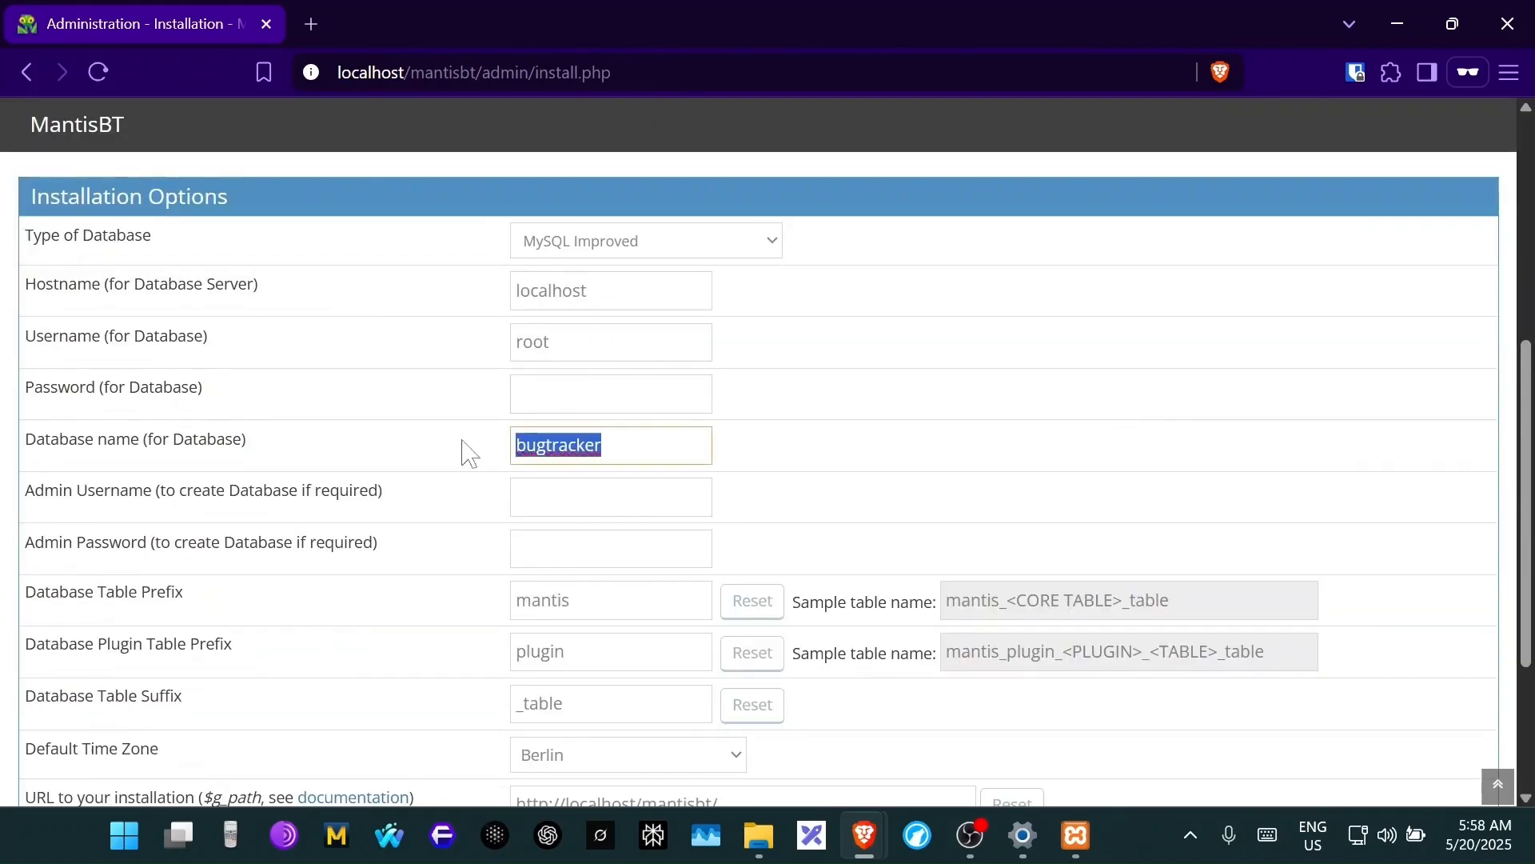
key("BackSpace")
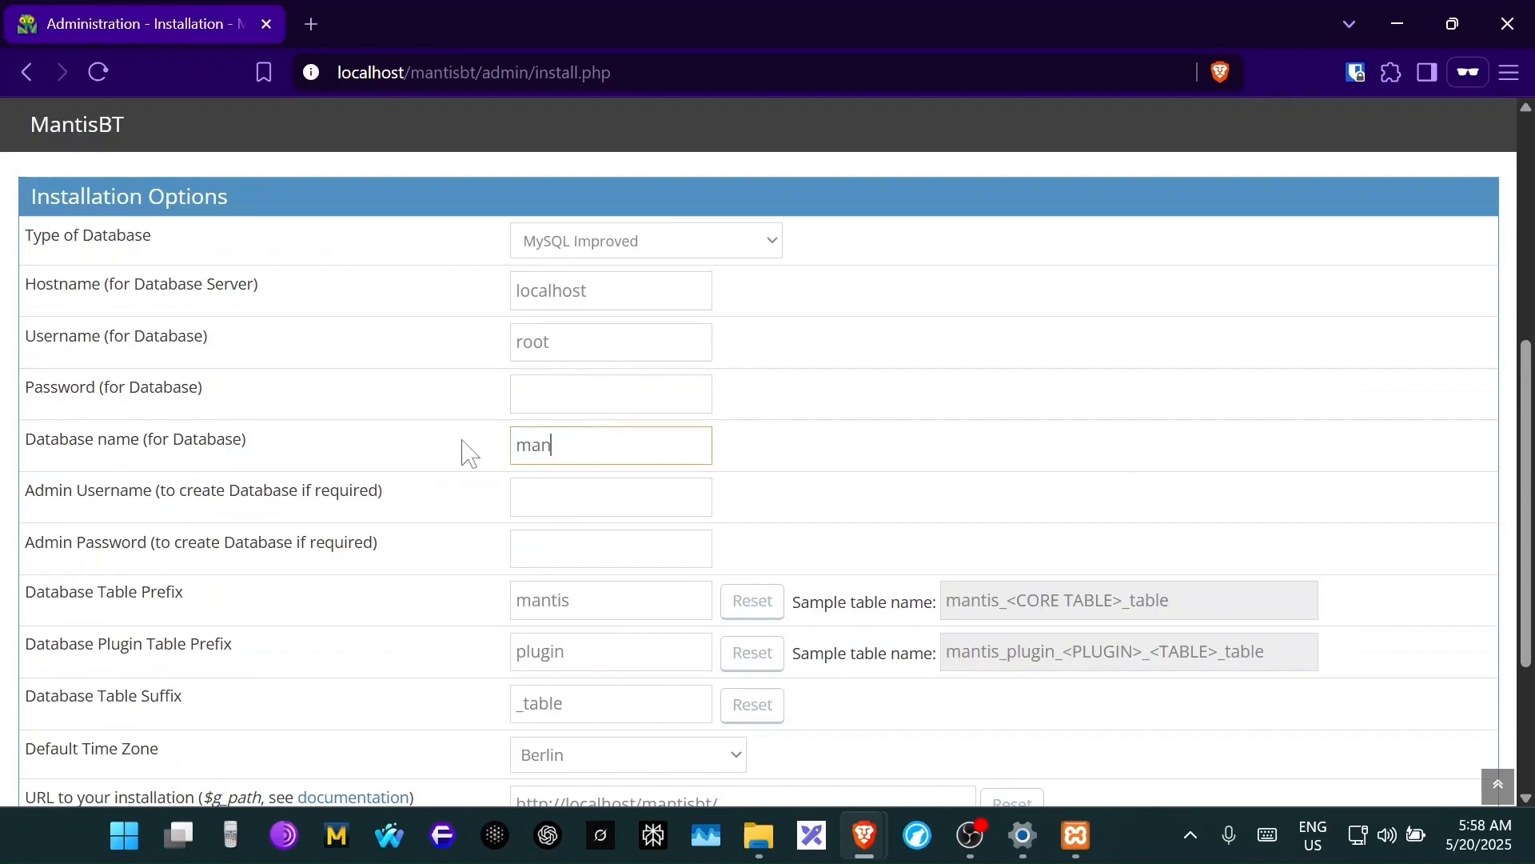
scroll(638, 512, "up", 6)
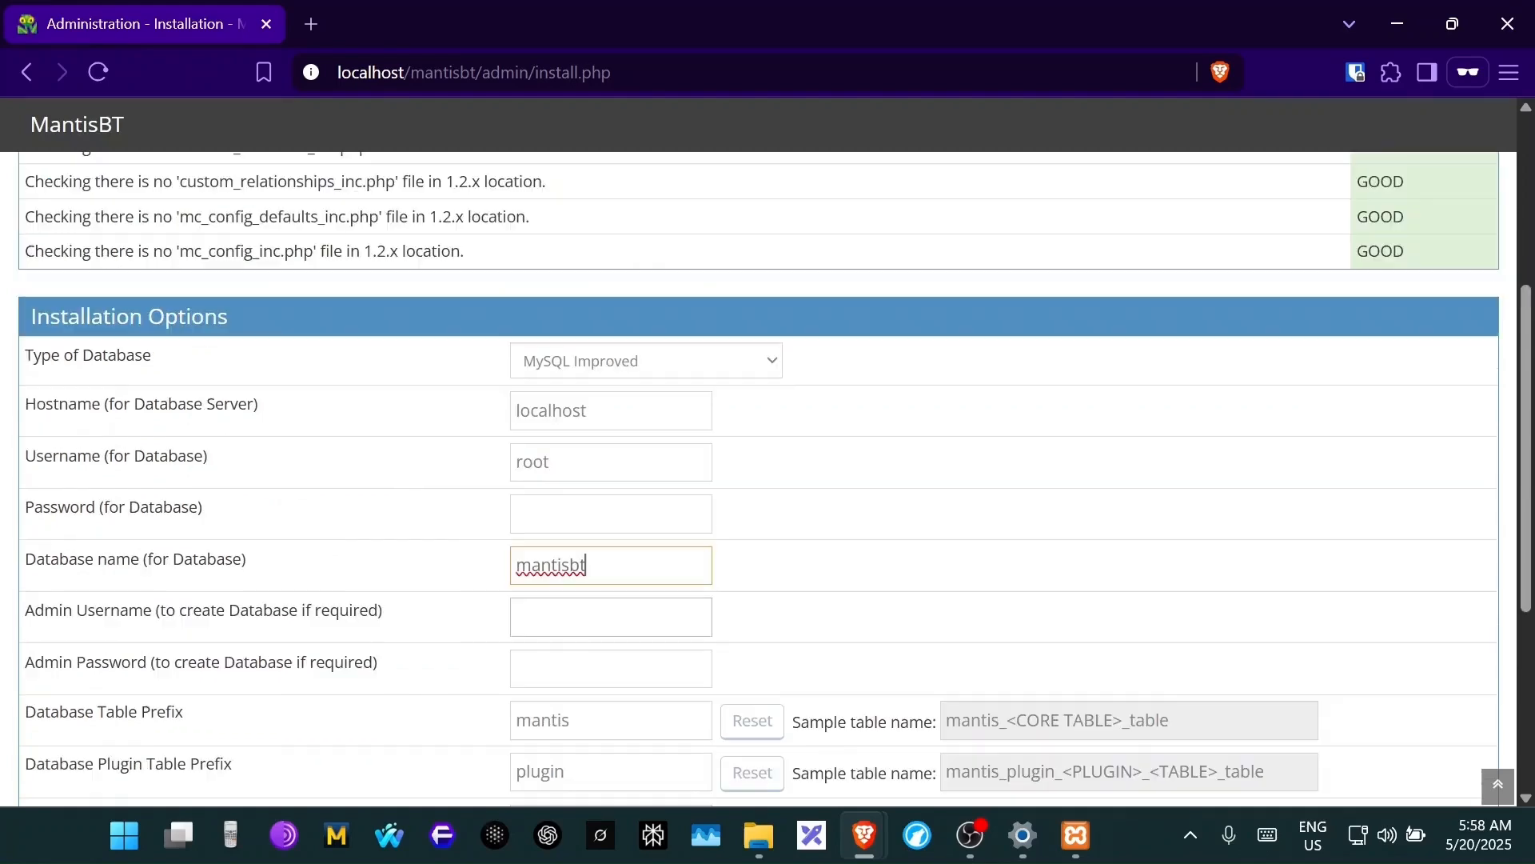
type("mantisbt")
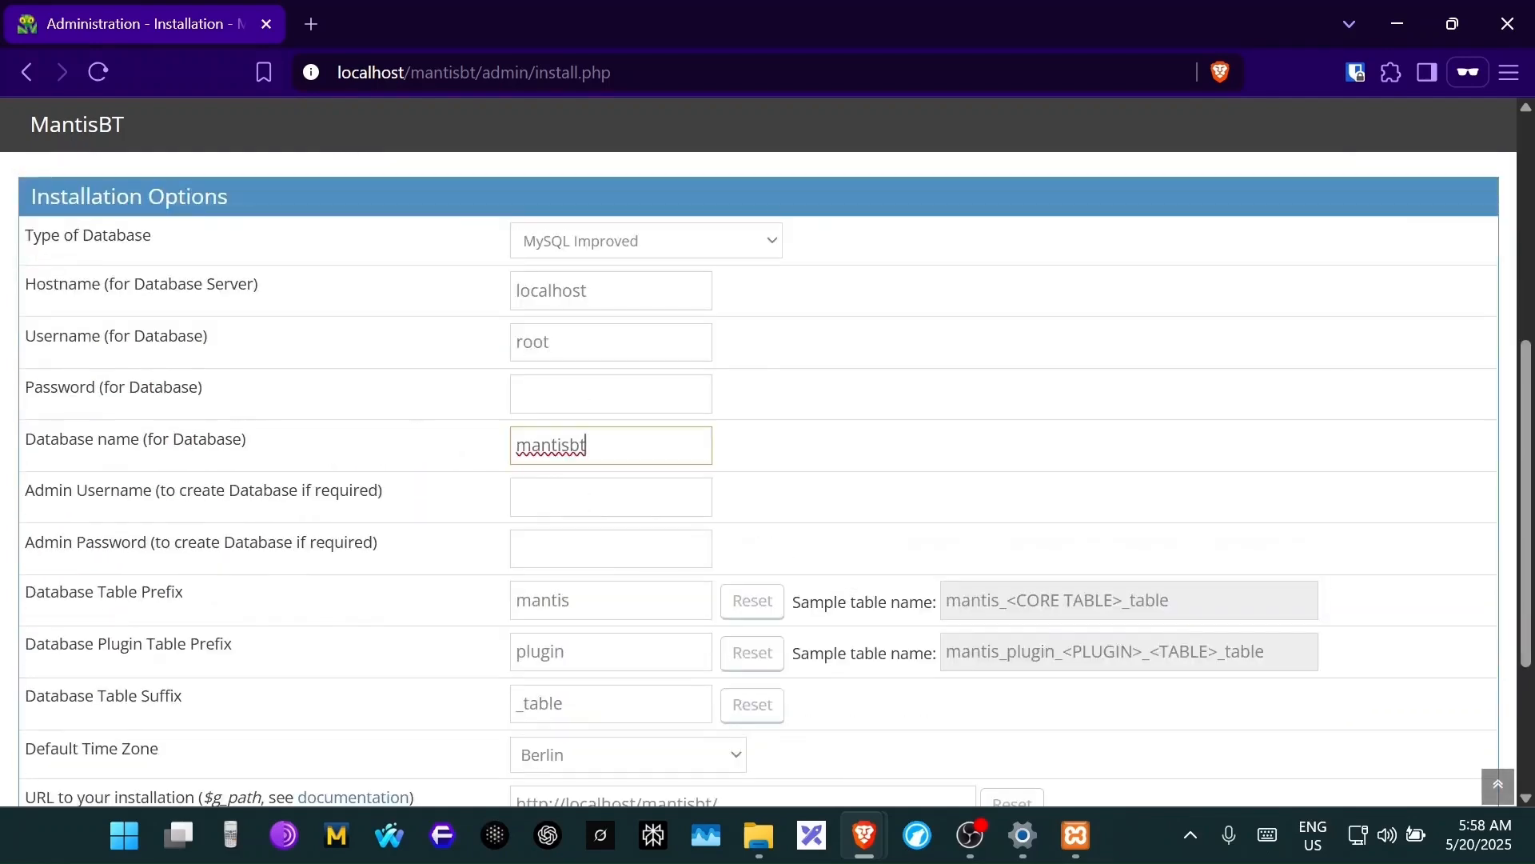
- Choose Dhaka as the default time zone and run Install/Upgrade Database
scroll(876, 453, "up", 5)
scroll(876, 454, "down", 5)
scroll(876, 452, "down", 2)
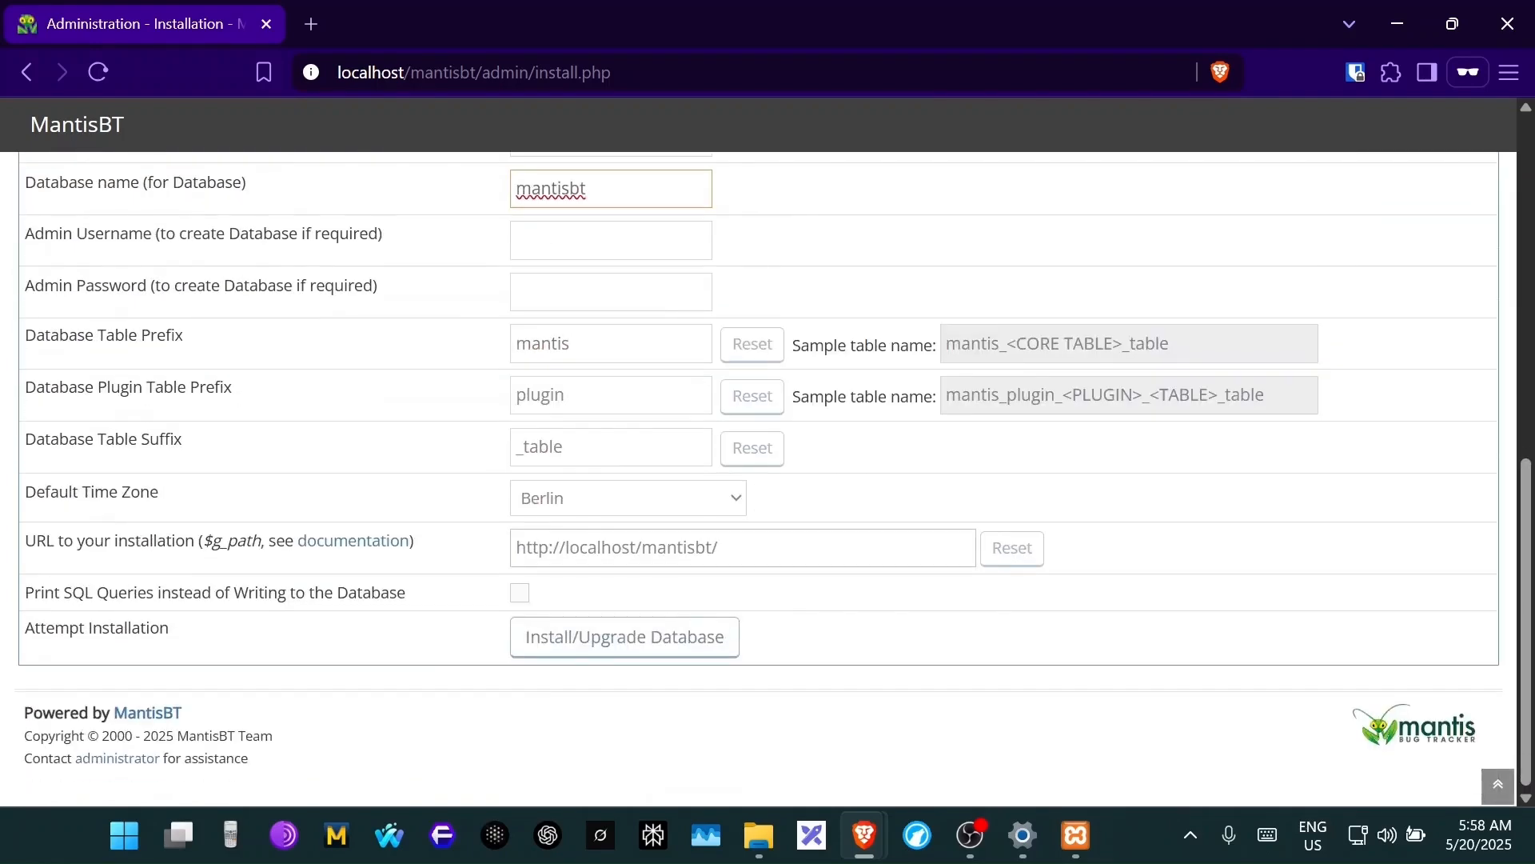
left_click(734, 504)
scroll(644, 343, "up", 15)
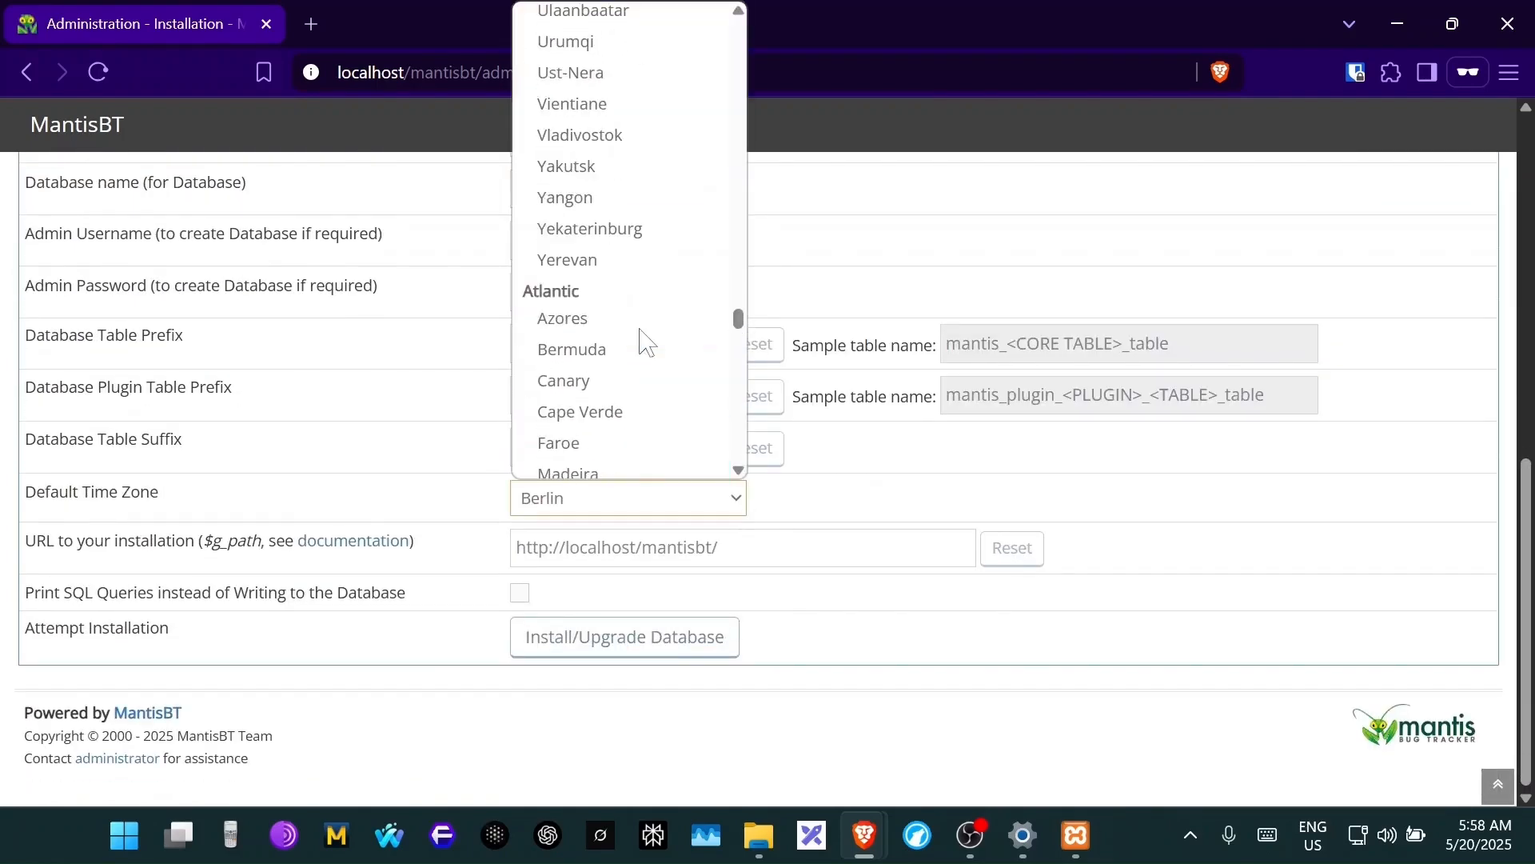
scroll(644, 343, "up", 15)
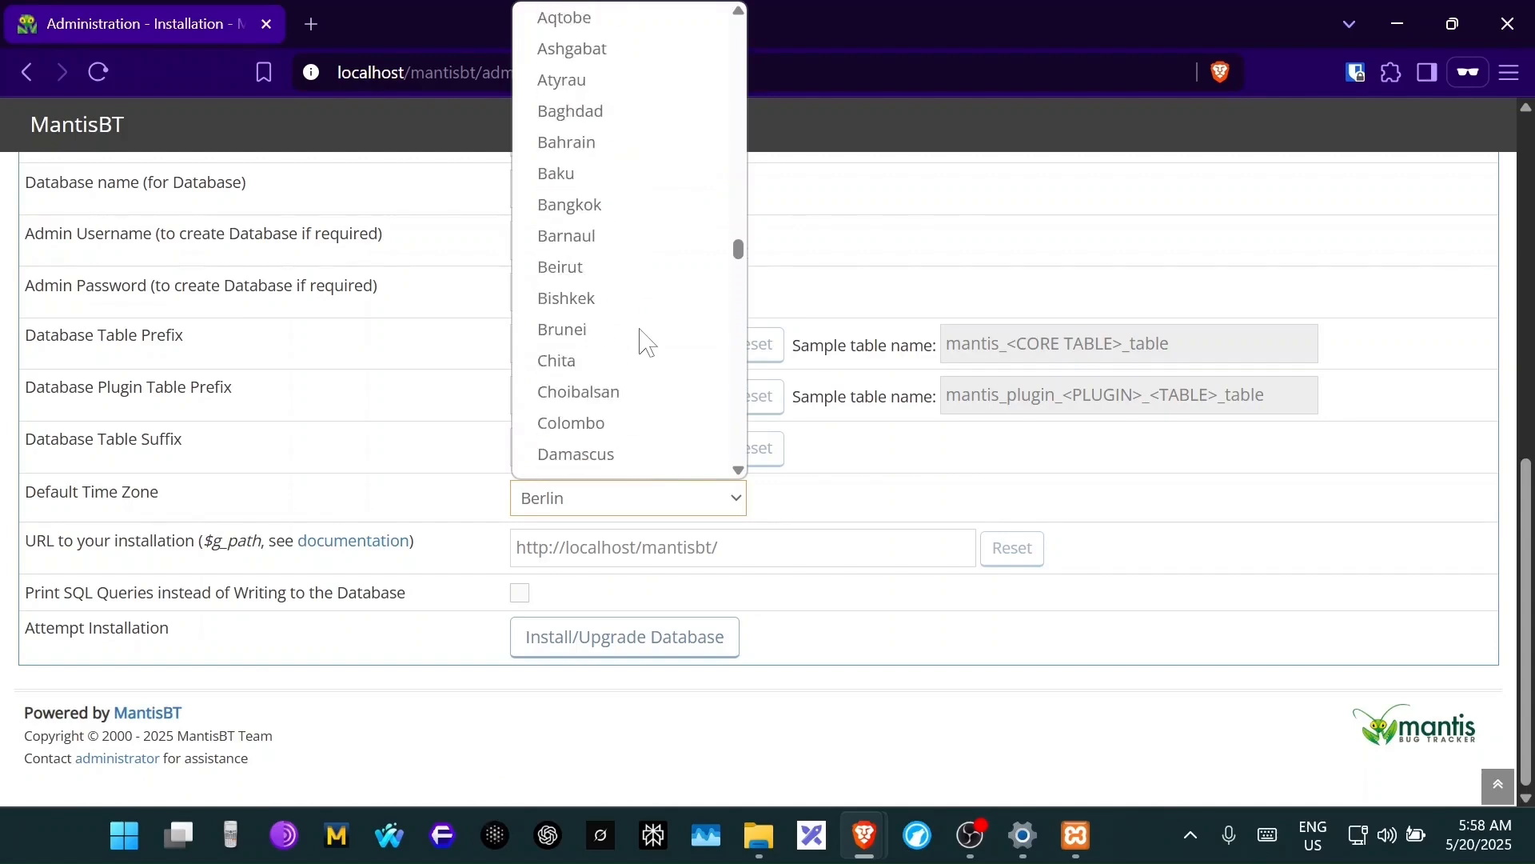
scroll(628, 308, "up", 6)
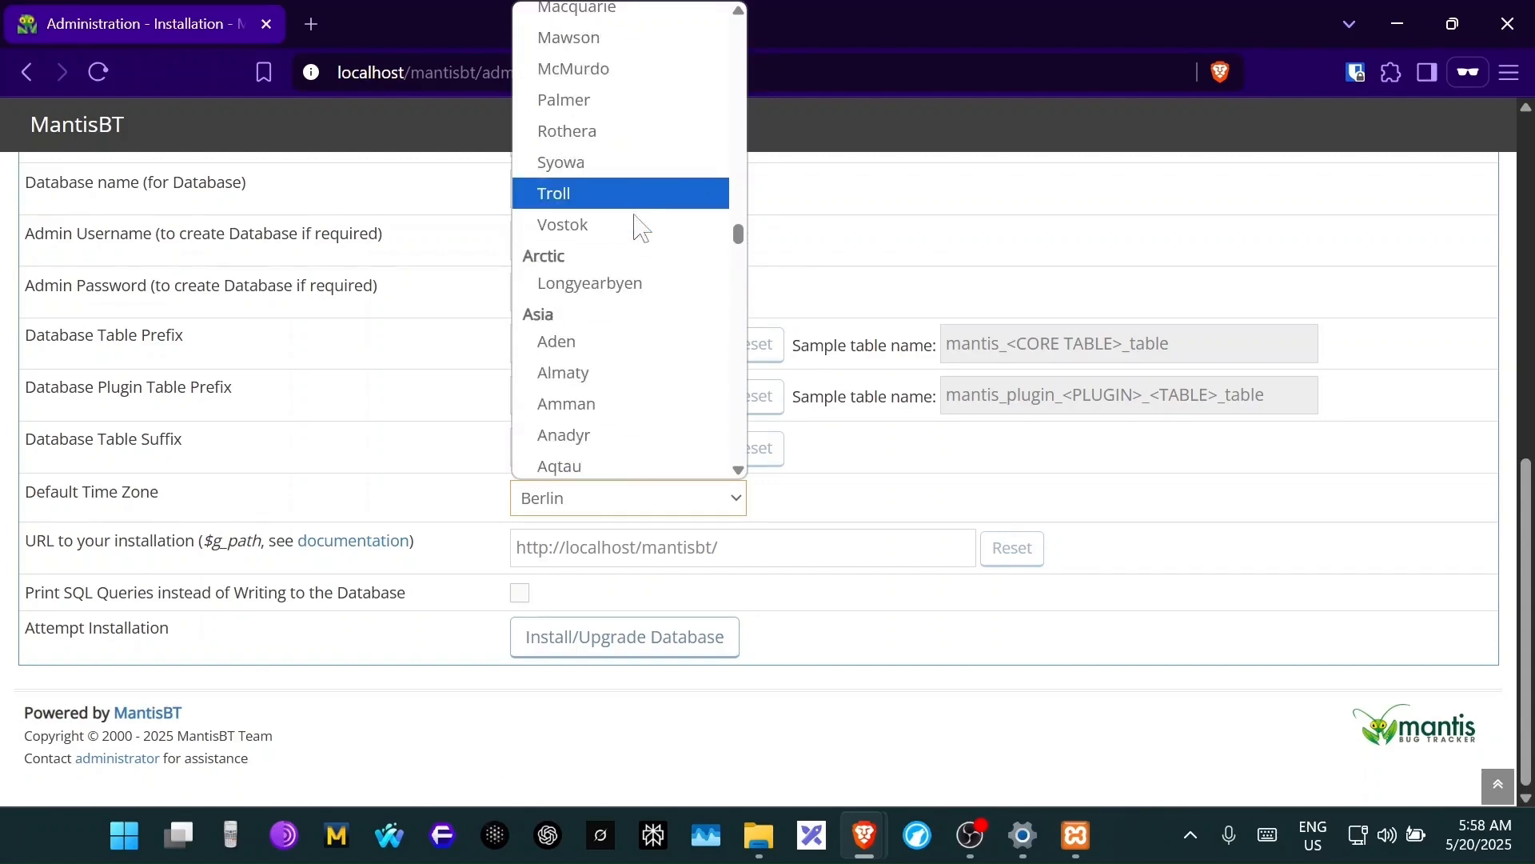
scroll(633, 320, "up", 4)
scroll(644, 239, "up", 2)
scroll(648, 254, "down", 15)
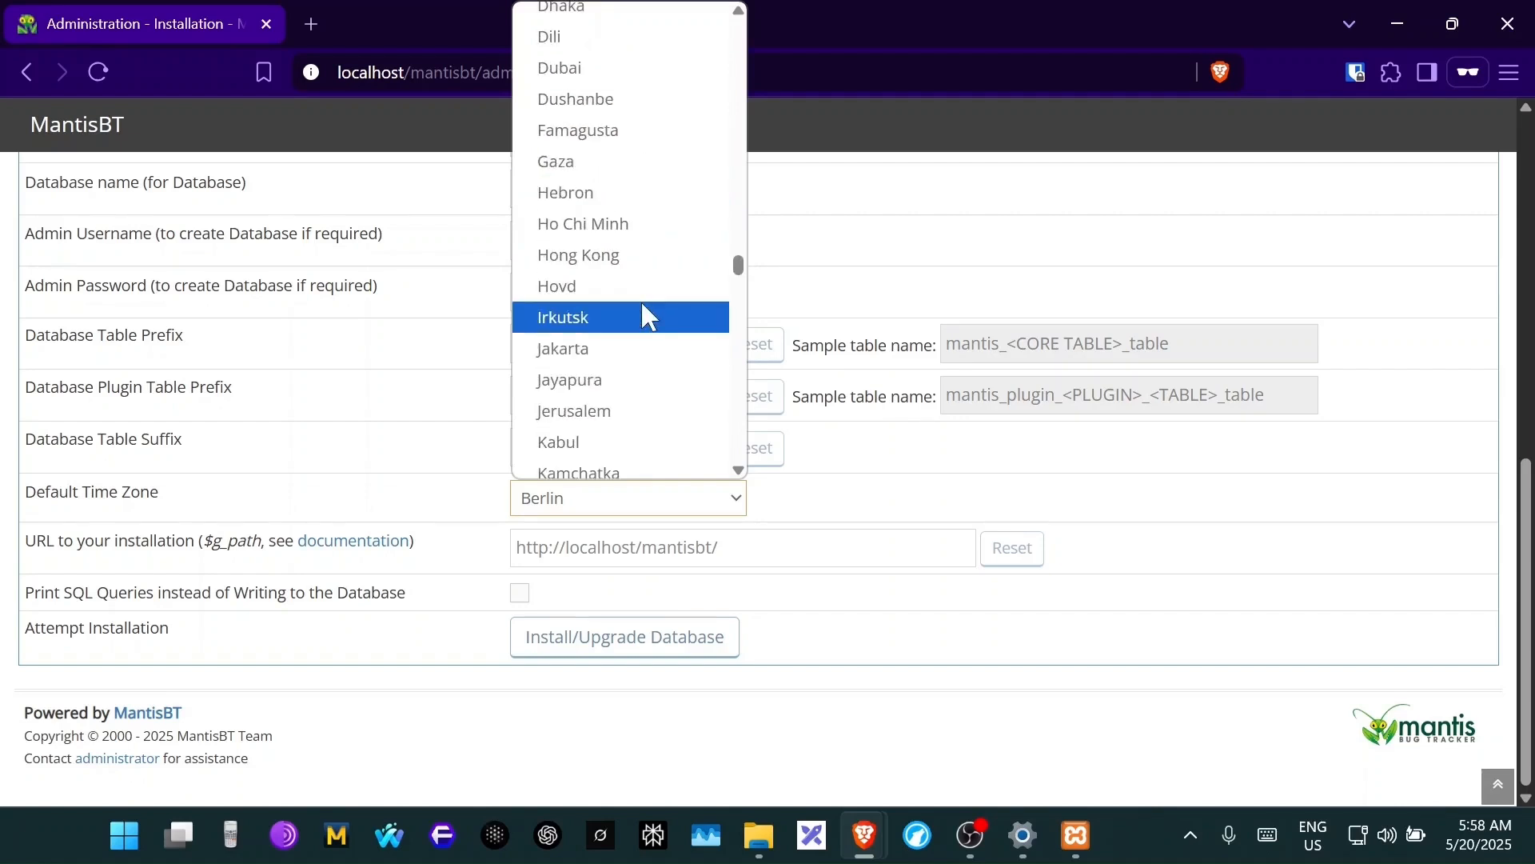
scroll(650, 240, "up", 5)
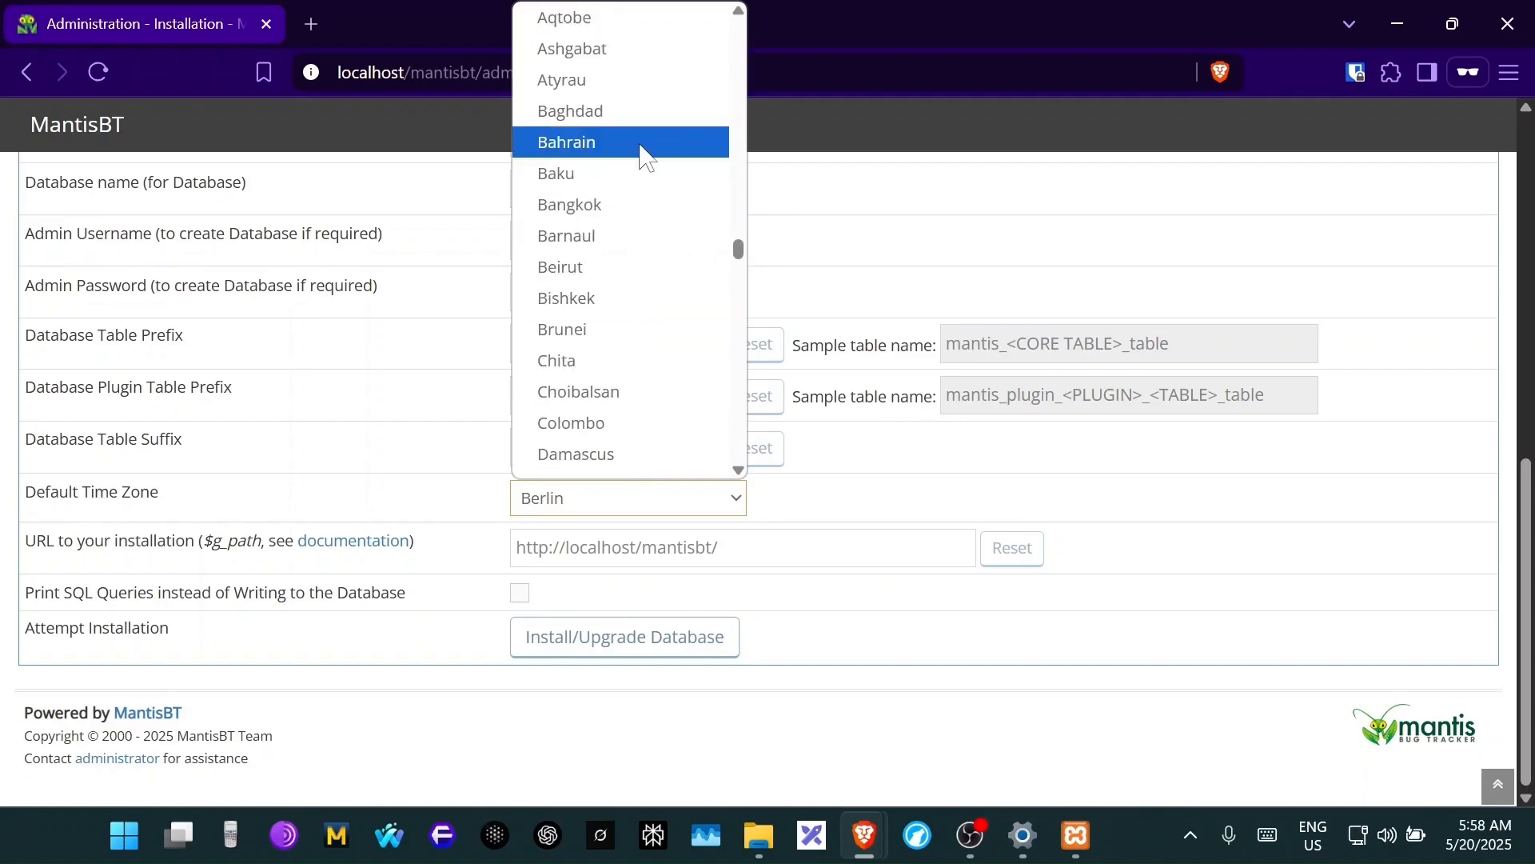
scroll(644, 160, "up", 5)
scroll(644, 172, "down", 5)
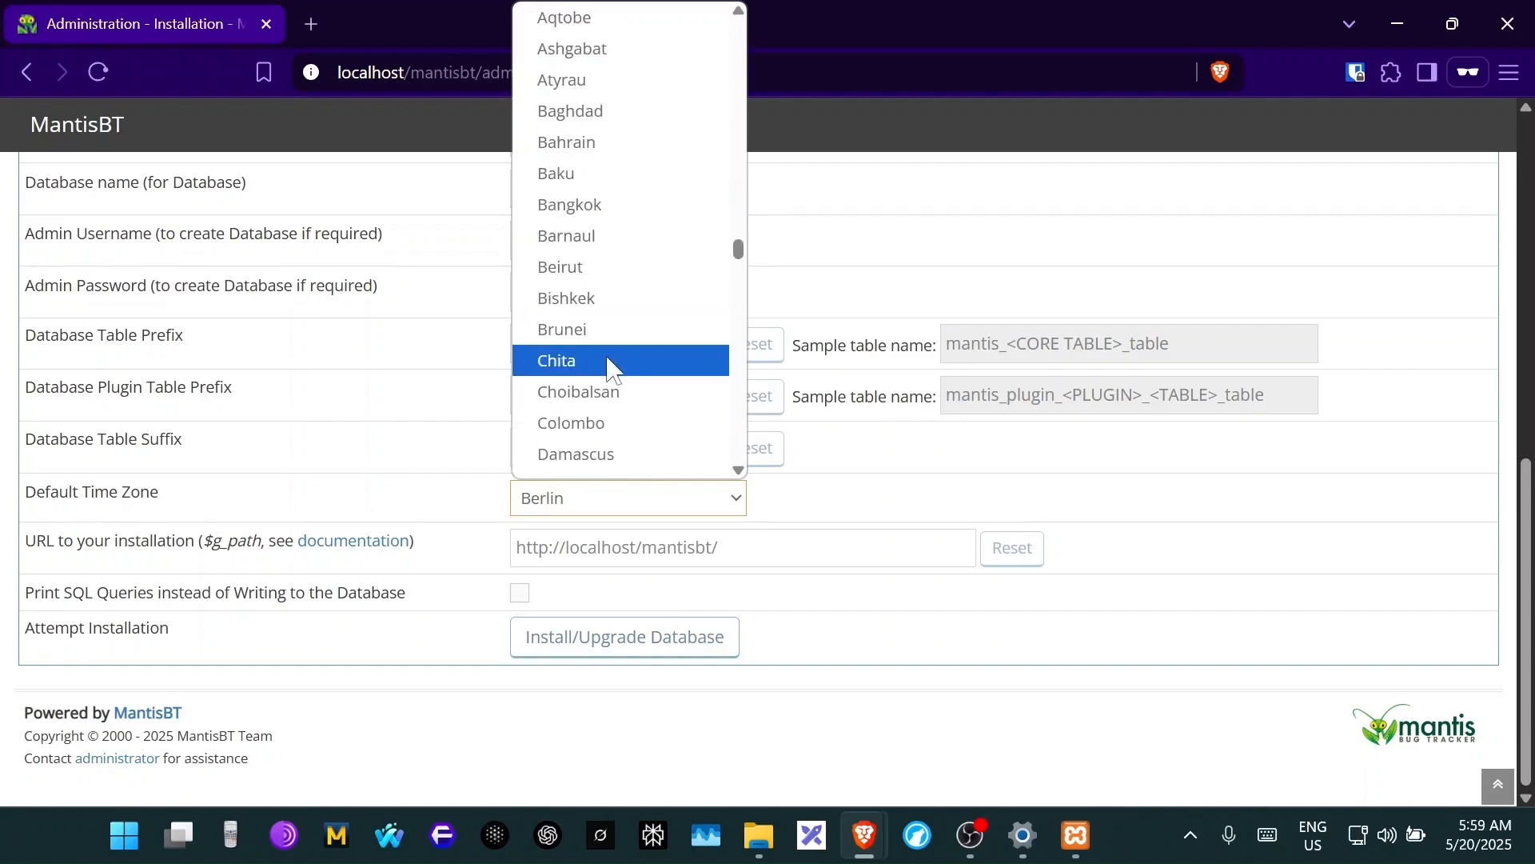
scroll(621, 344, "down", 3)
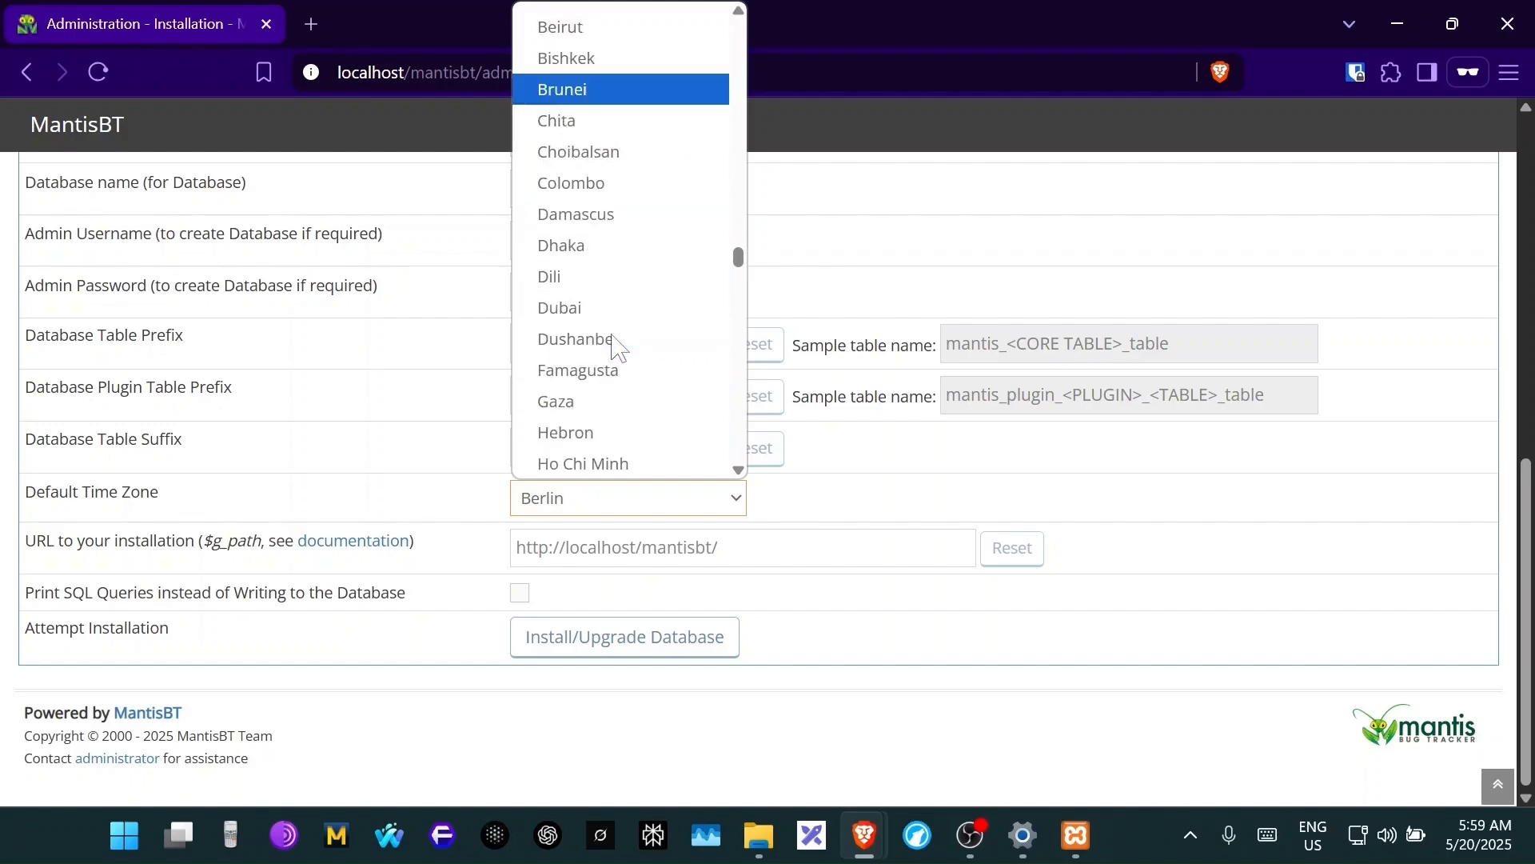
left_click(631, 244)
scroll(850, 480, "up", 3)
scroll(850, 480, "down", 3)
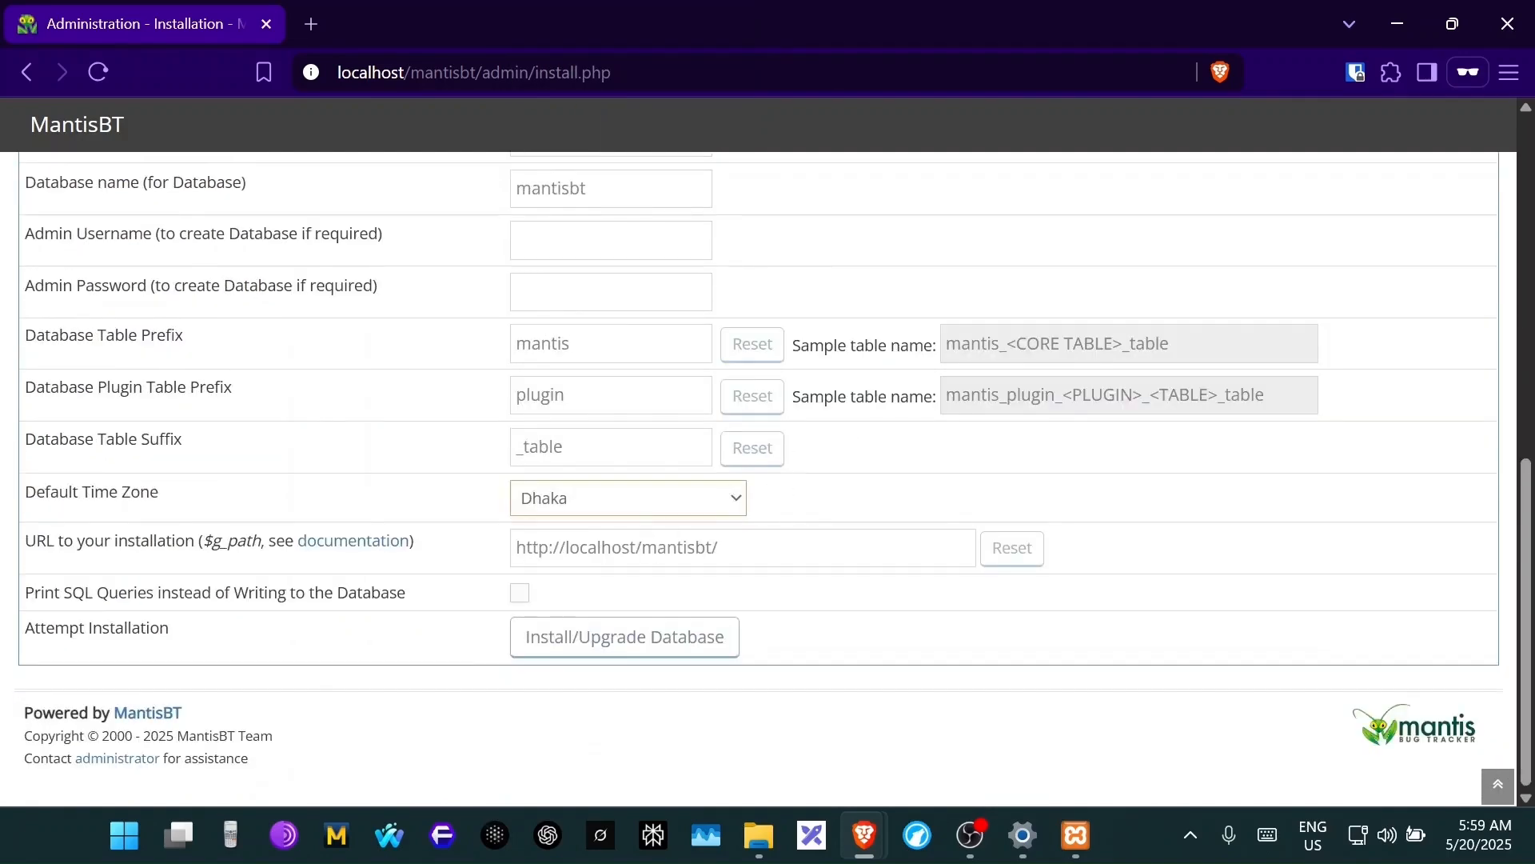
left_click(730, 649)
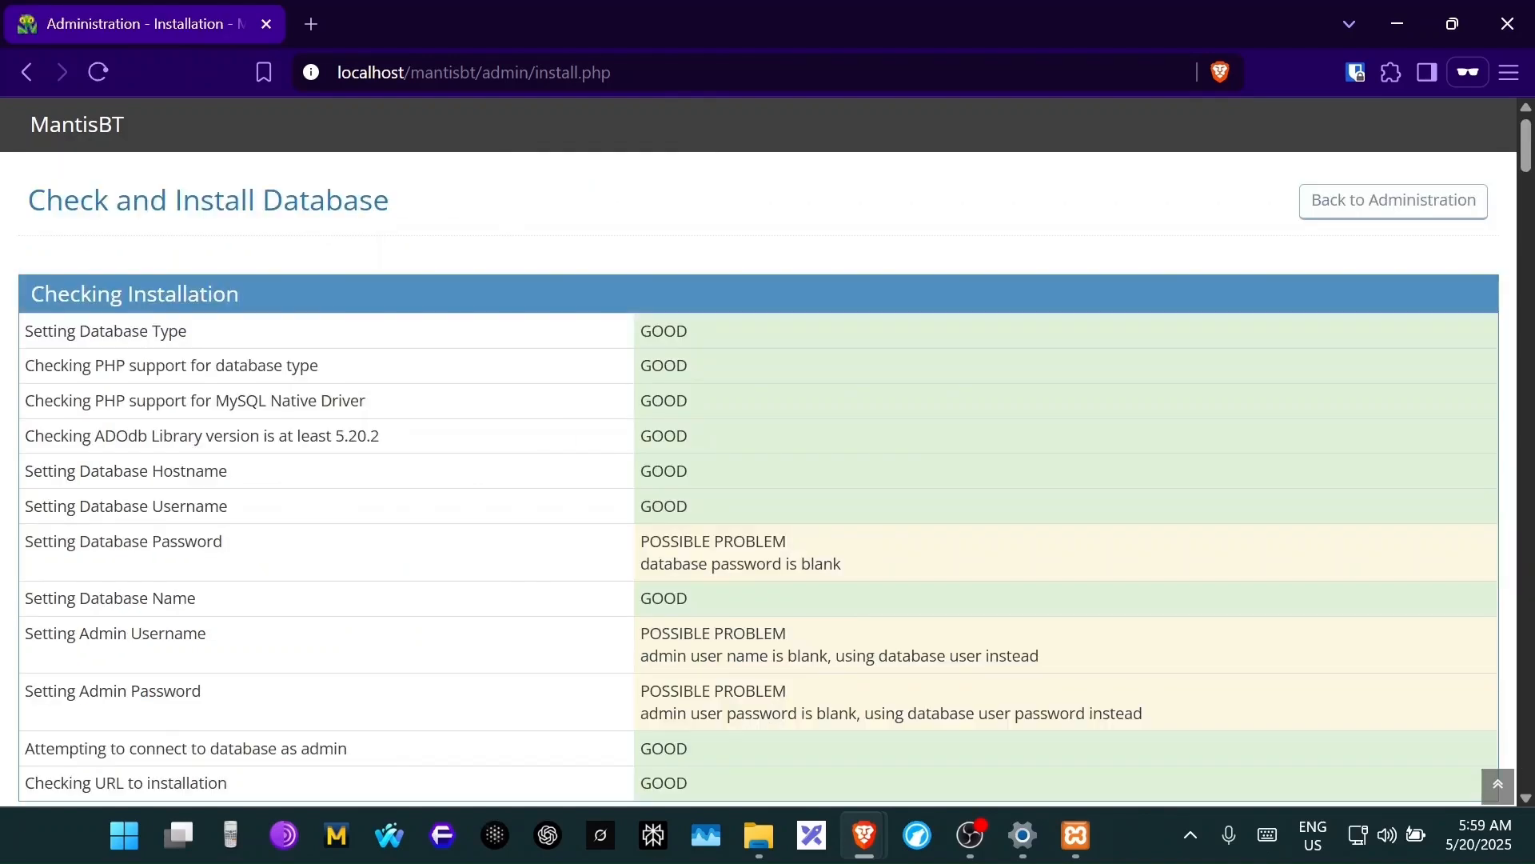
- Scroll through the install results, confirming database creation and every mantis table and index step is GOOD
scroll(845, 611, "down", 10)
scroll(845, 610, "up", 10)
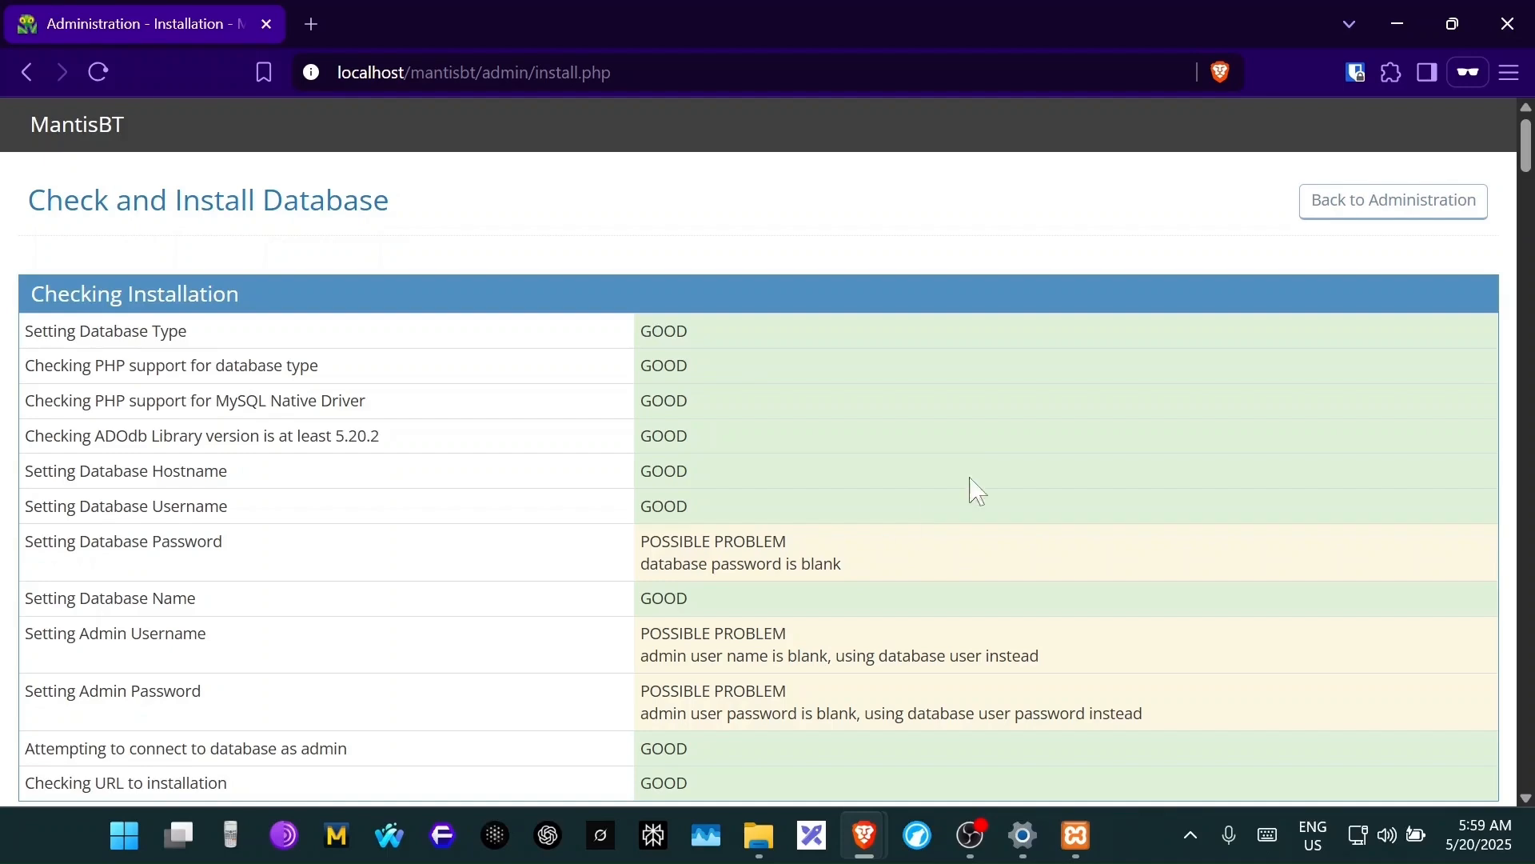
scroll(990, 470, "down", 6)
scroll(990, 471, "down", 4)
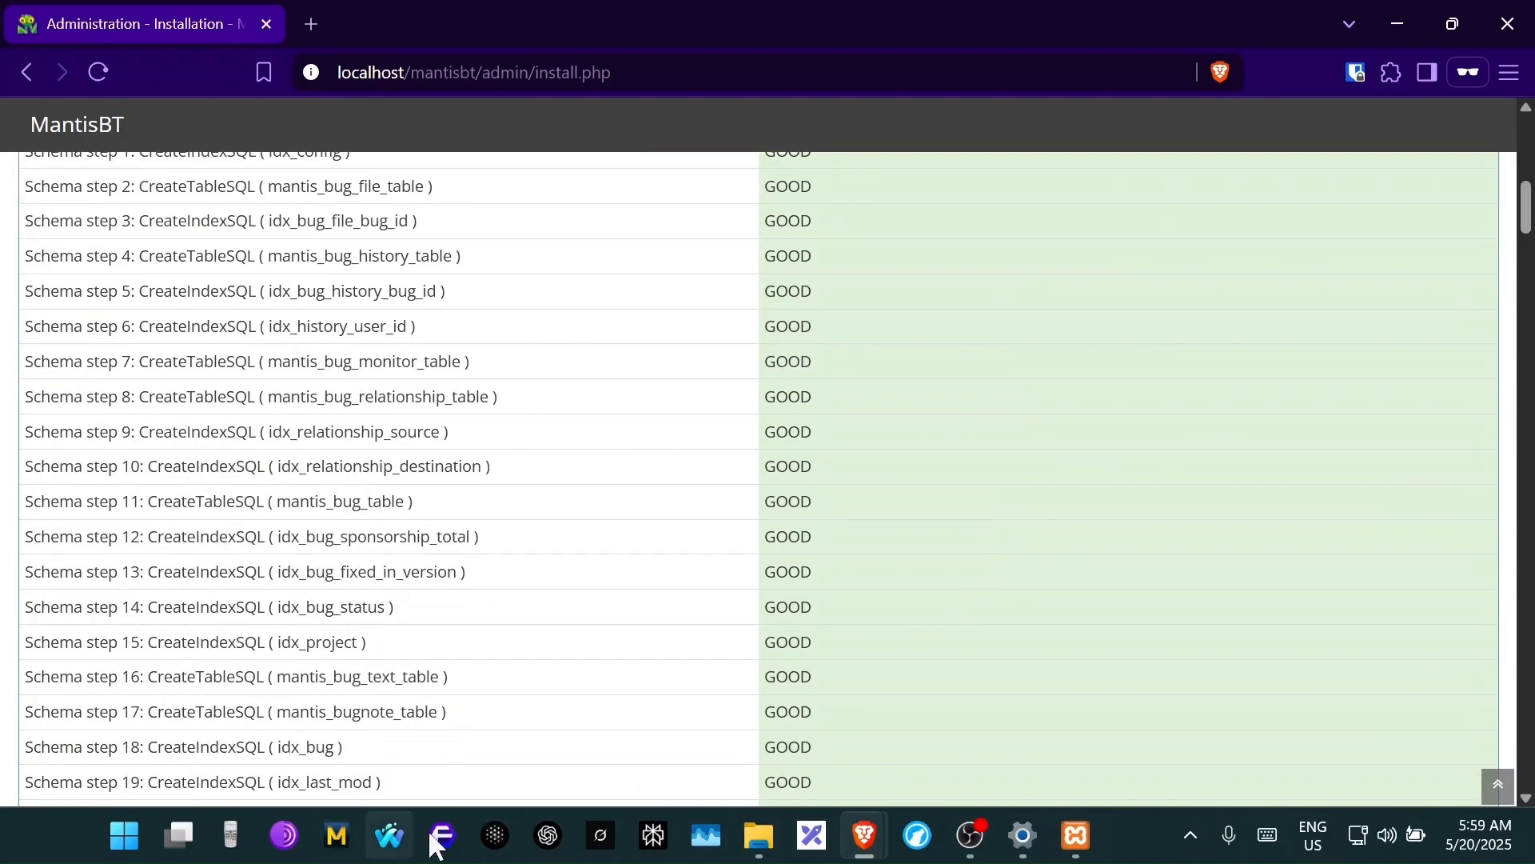
scroll(736, 524, "up", 10)
scroll(812, 621, "down", 6)
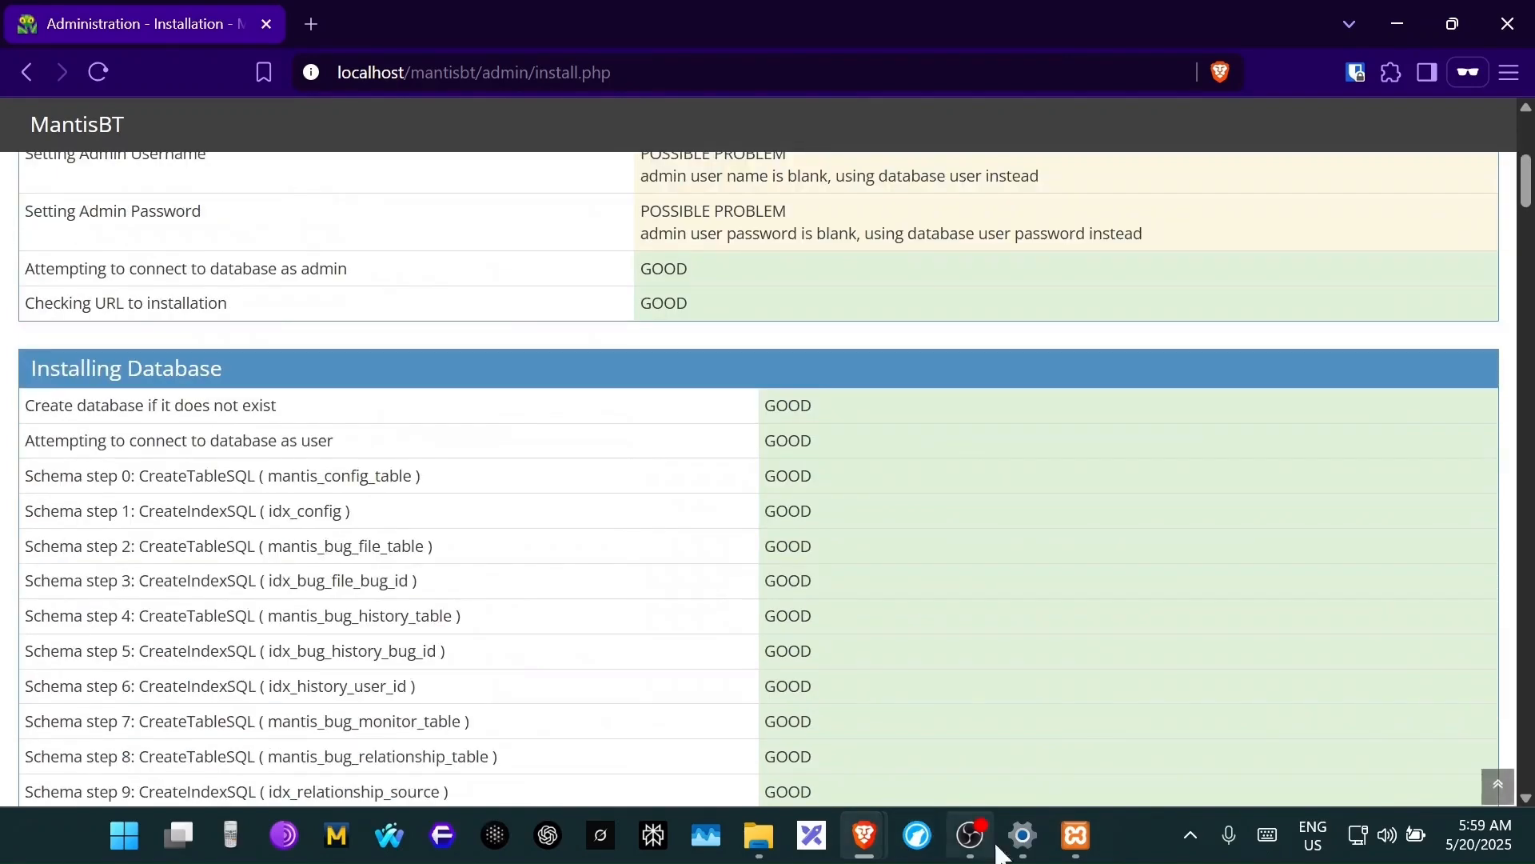
- Open the HOW TO INSTALL notes in Notepad, move the window right, and delete ROOT
left_click(124, 835)
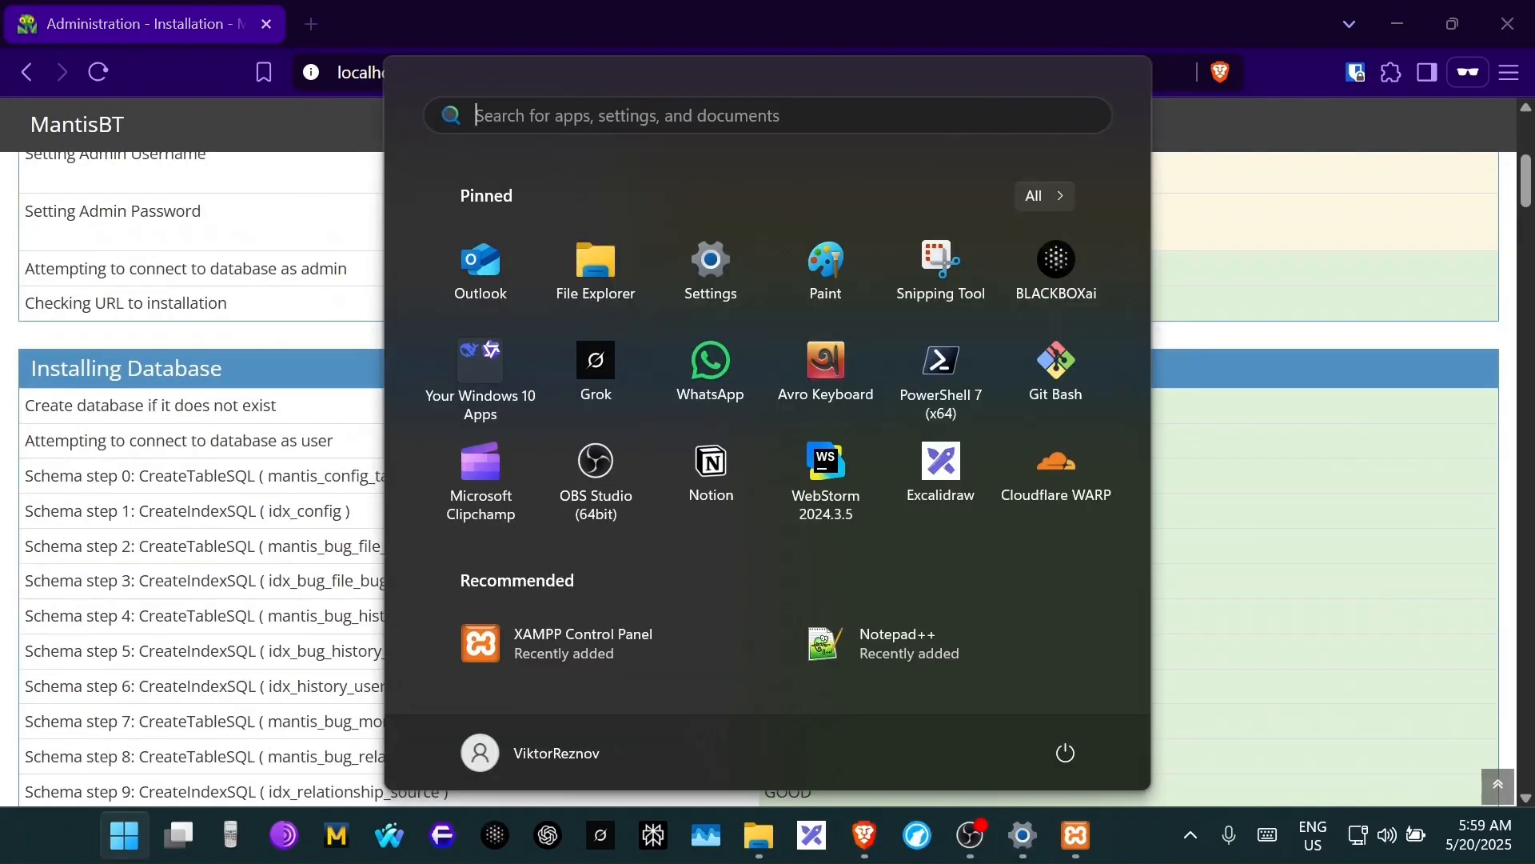
type("notepad")
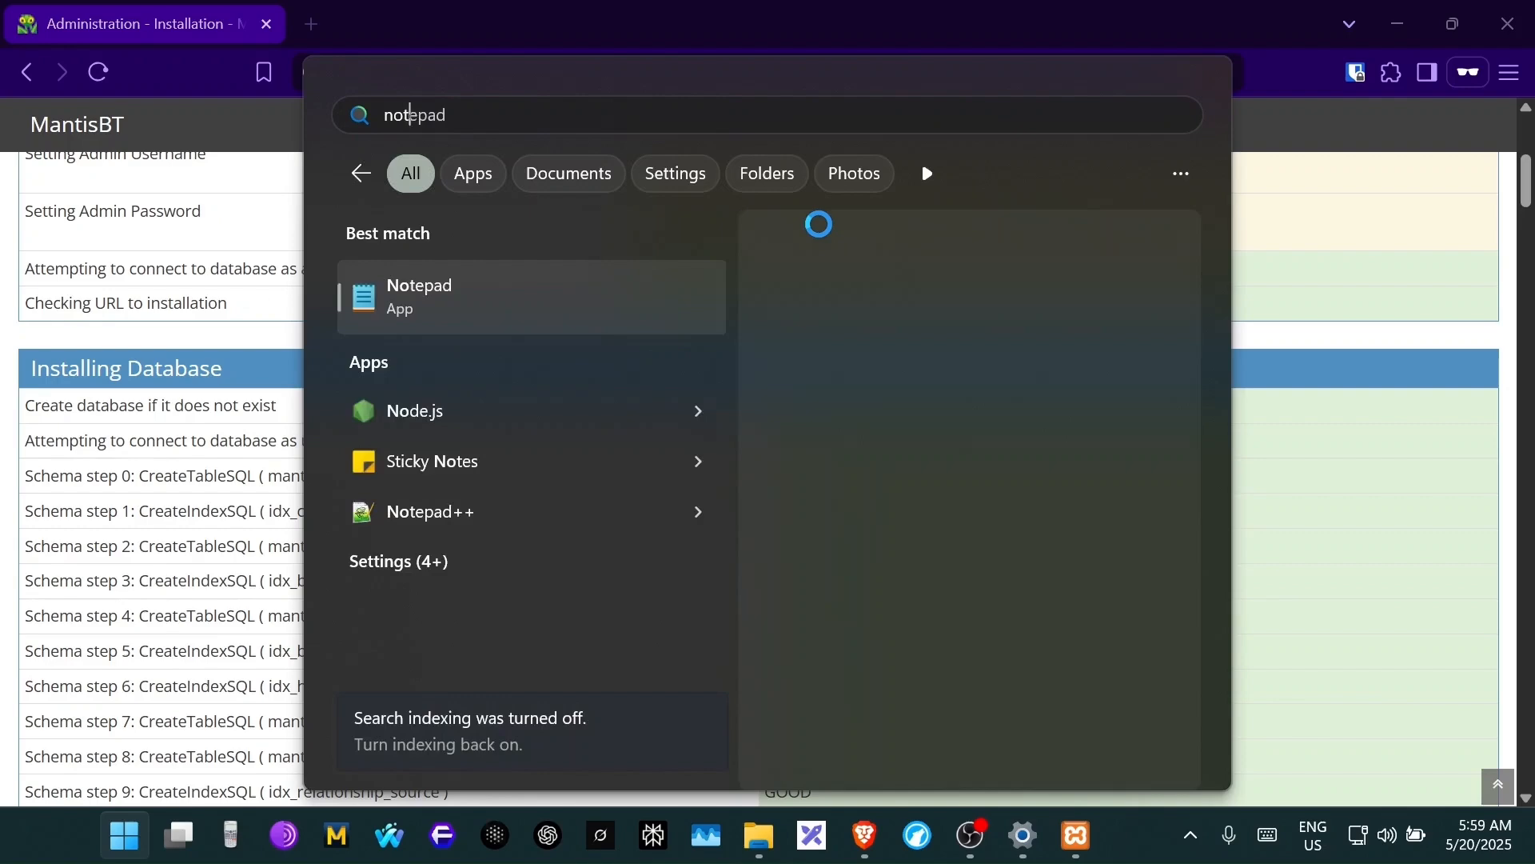
key("Return")
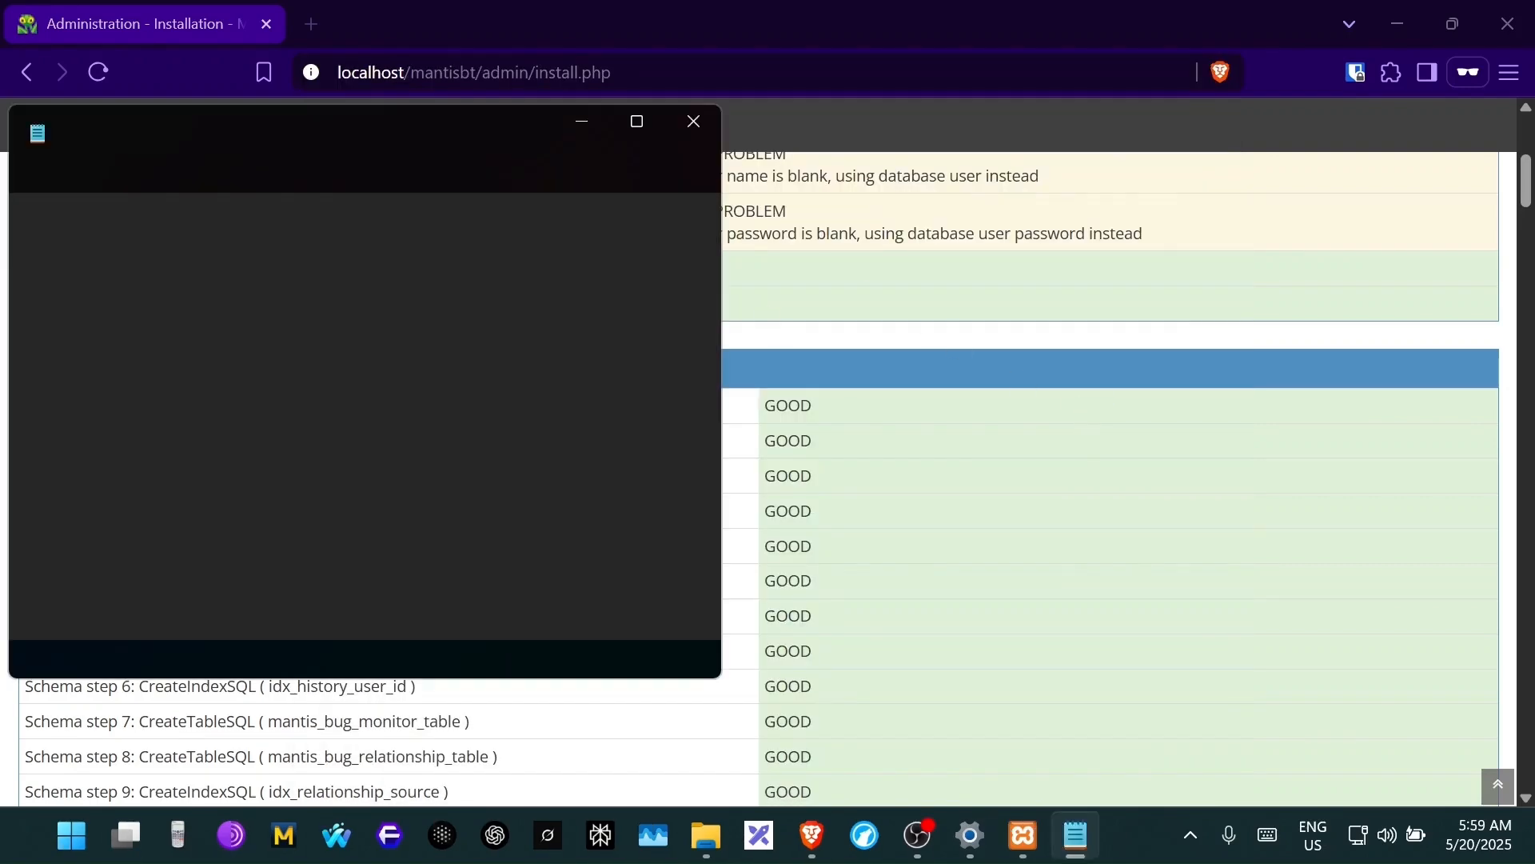
left_click_drag(454, 144, 1154, 164)
left_click(1085, 593)
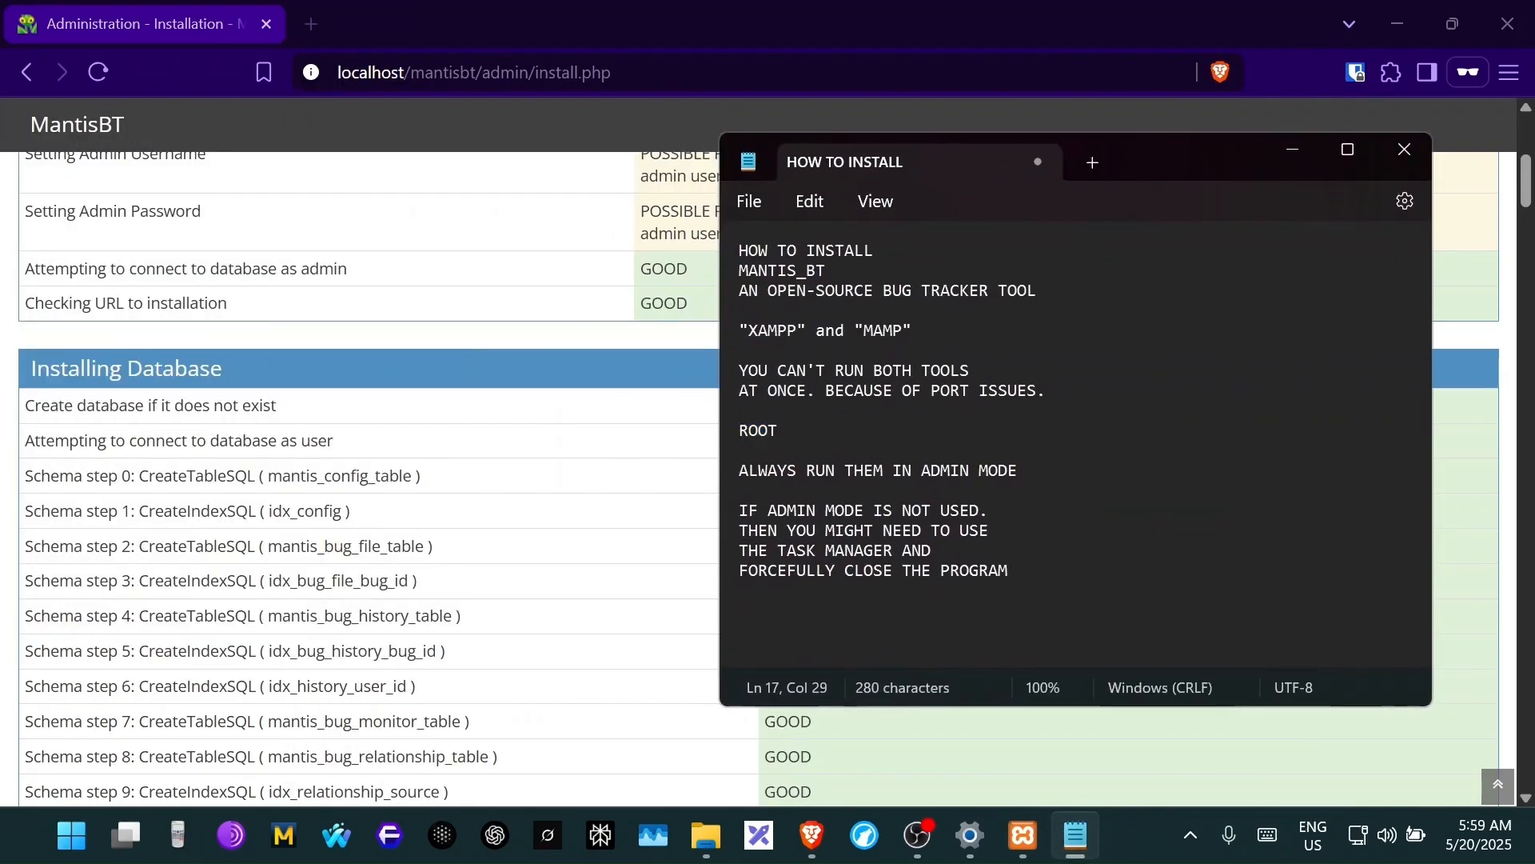
left_click_drag(780, 434, 721, 440)
key("BackSpace")
- Add a dashed divider, a 'username: Administrator' line, and a 'pass:' line
type("----------------------------------- ")
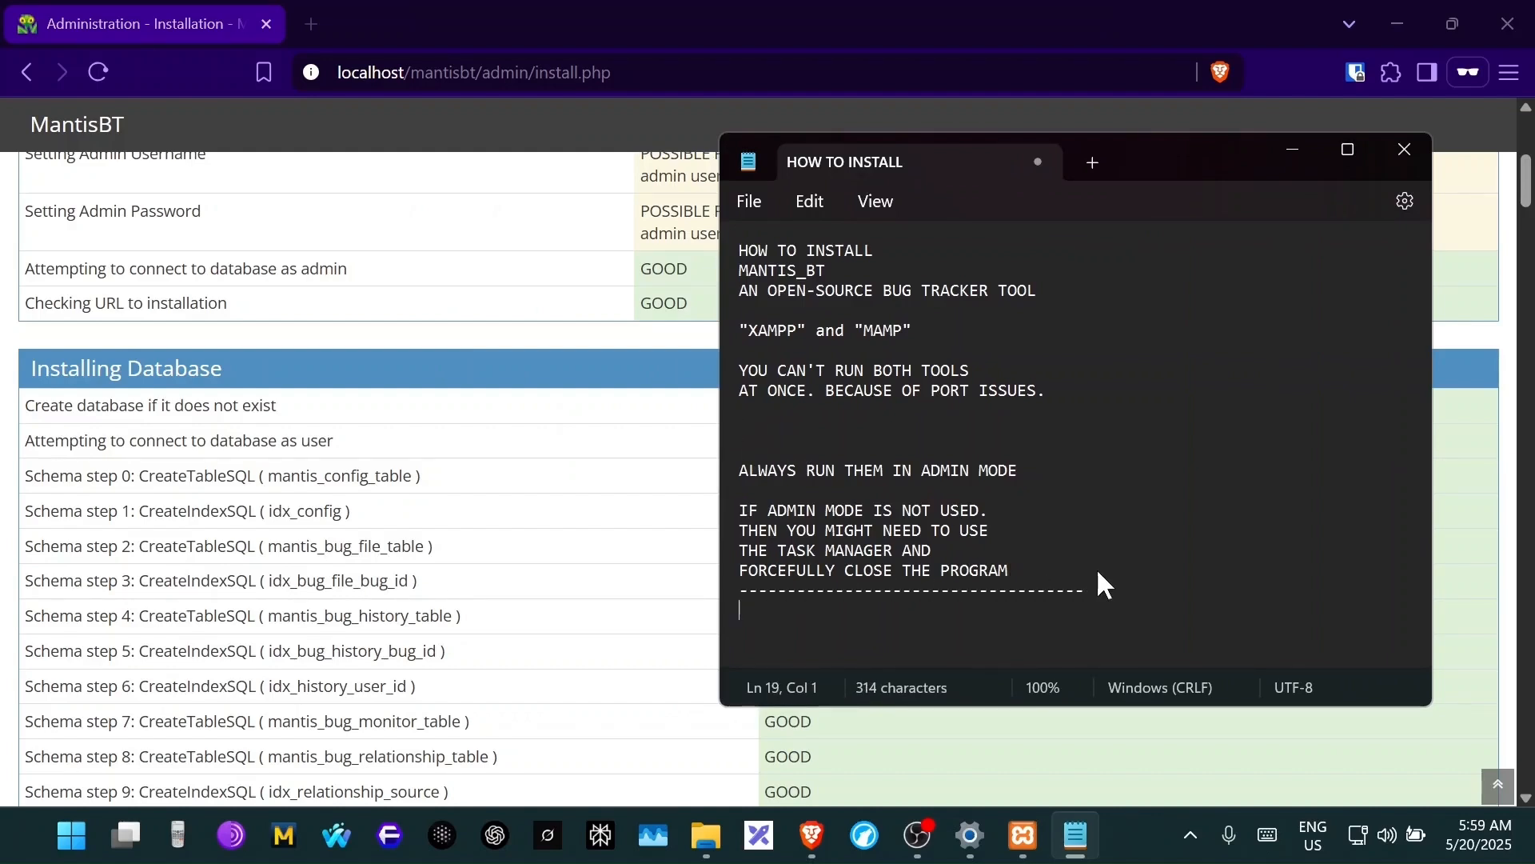
type("username")
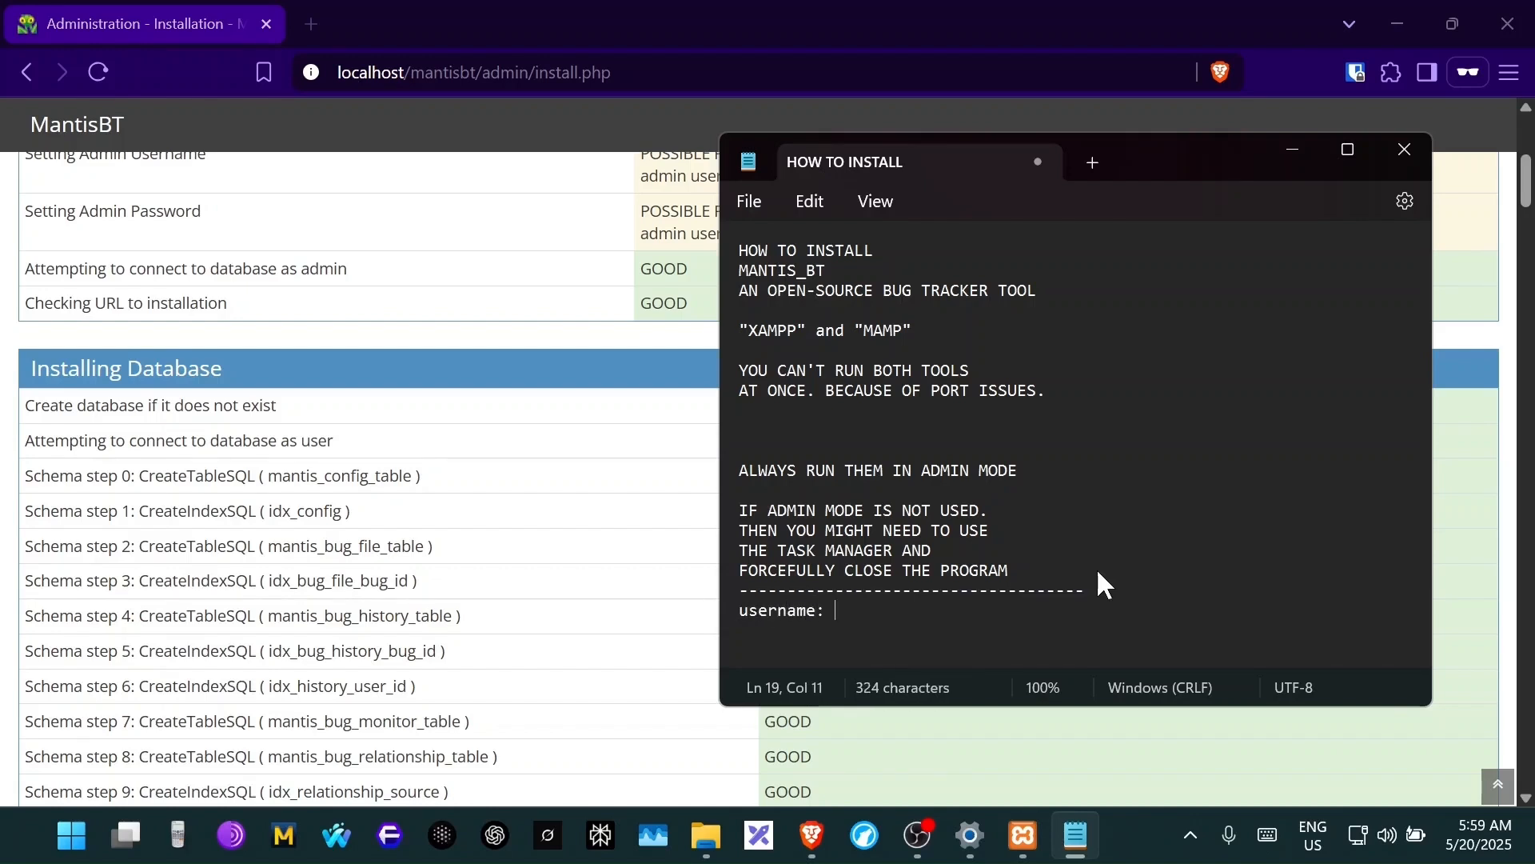
type(": Admi")
key("BackSpace")
type("inistrator")
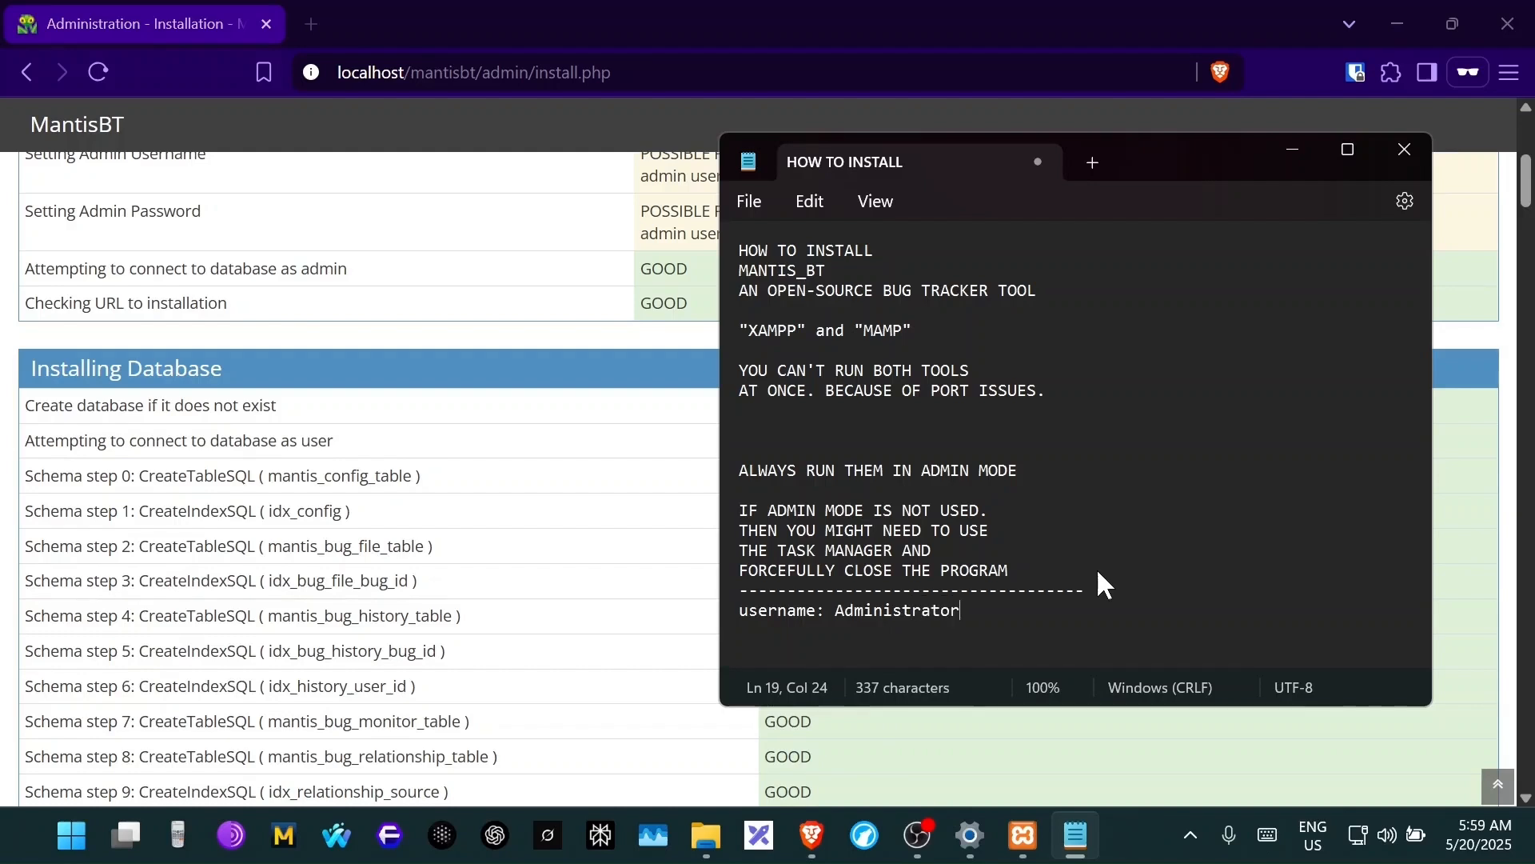
key("Return")
type("pass")
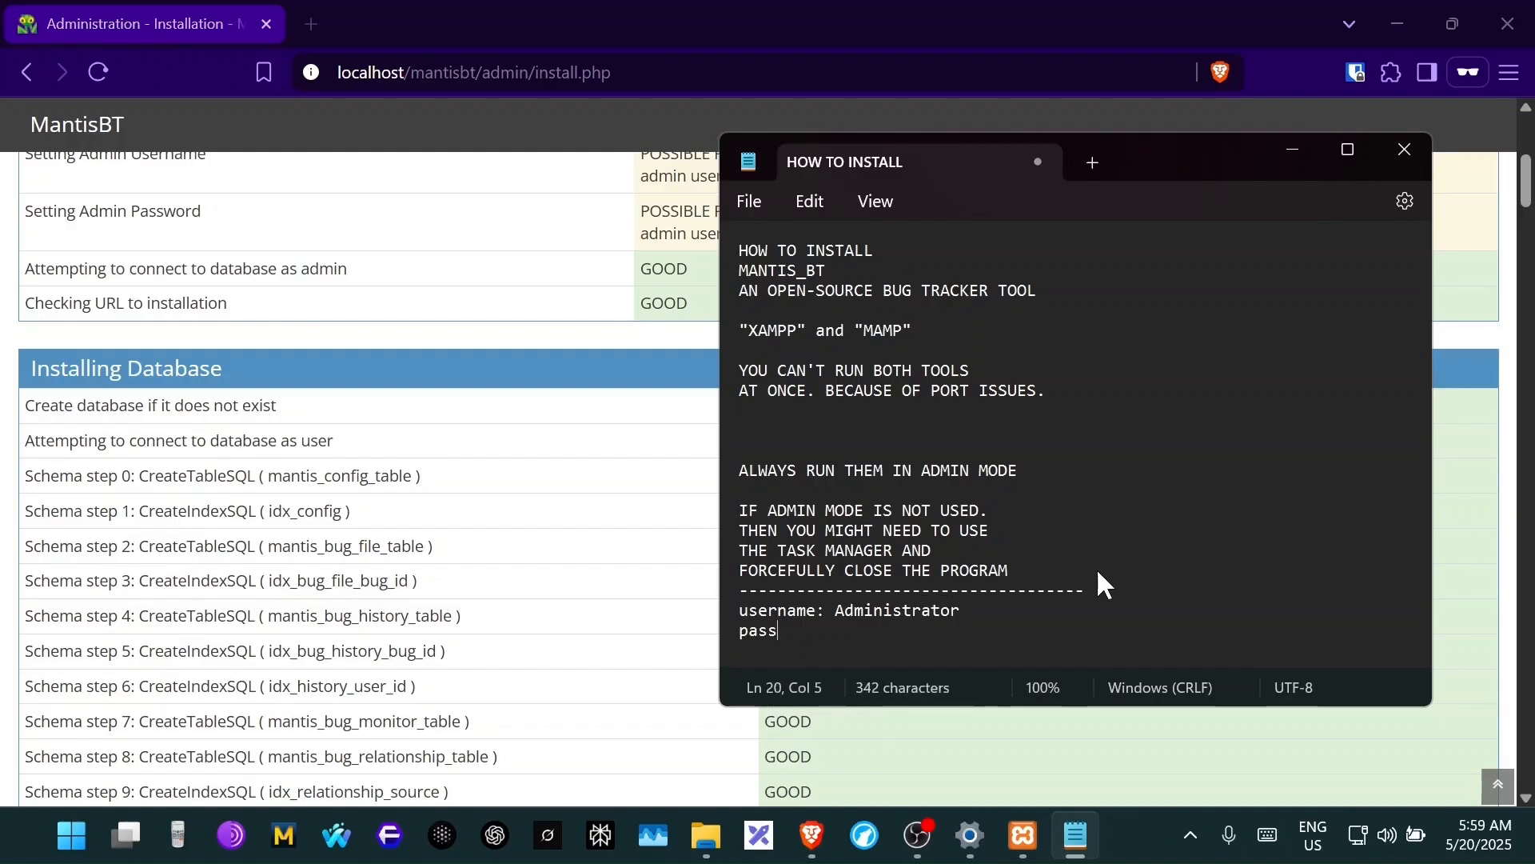
type(": root")
- Minimize Notepad and highlight the 'installed successfully' message at the bottom of install.php
left_click(1292, 150)
scroll(774, 520, "down", 20)
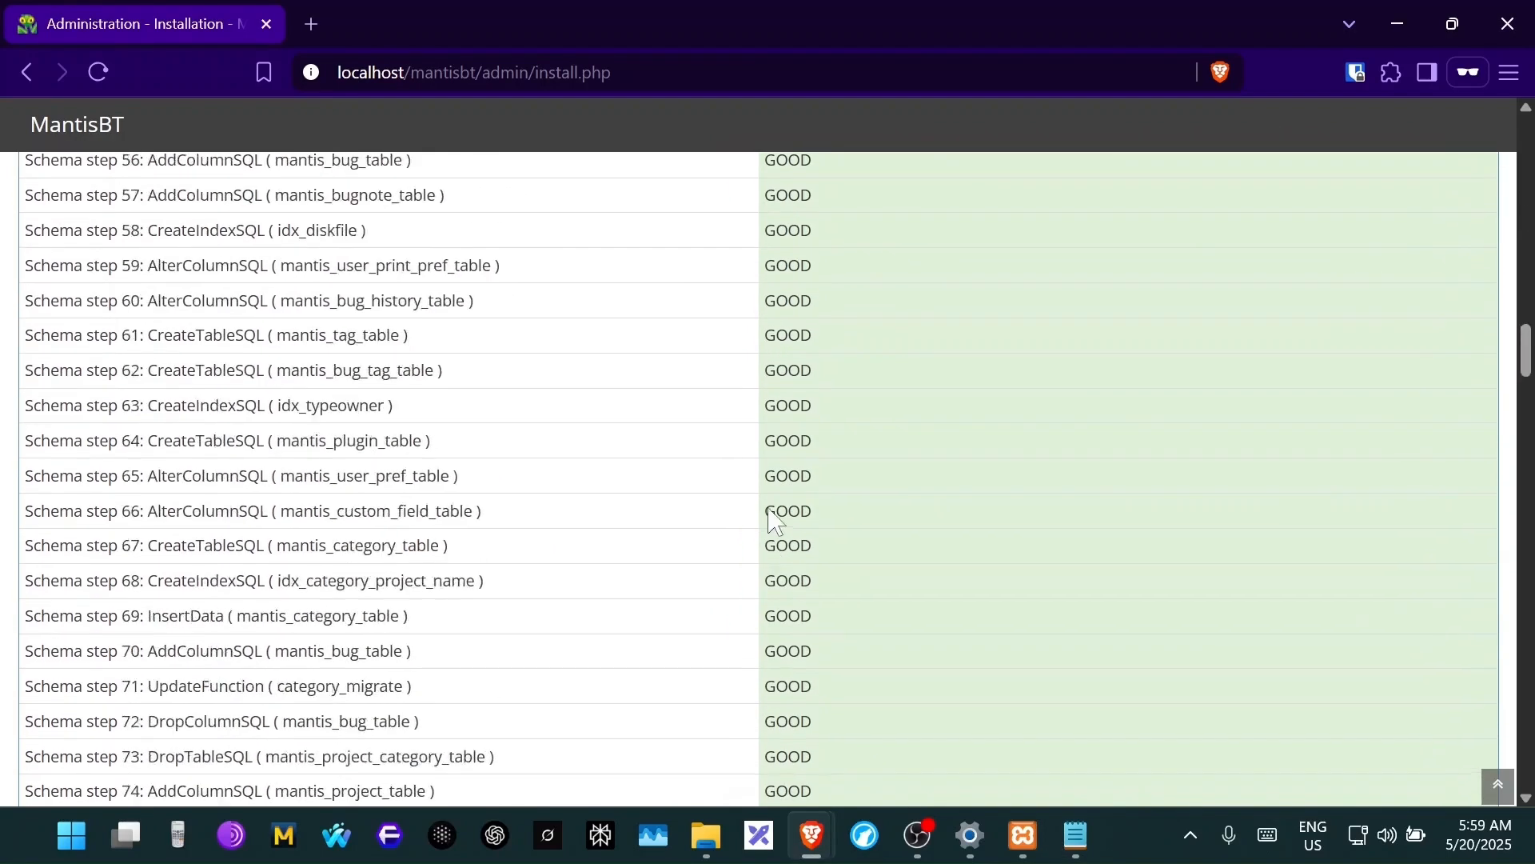
scroll(774, 520, "down", 20)
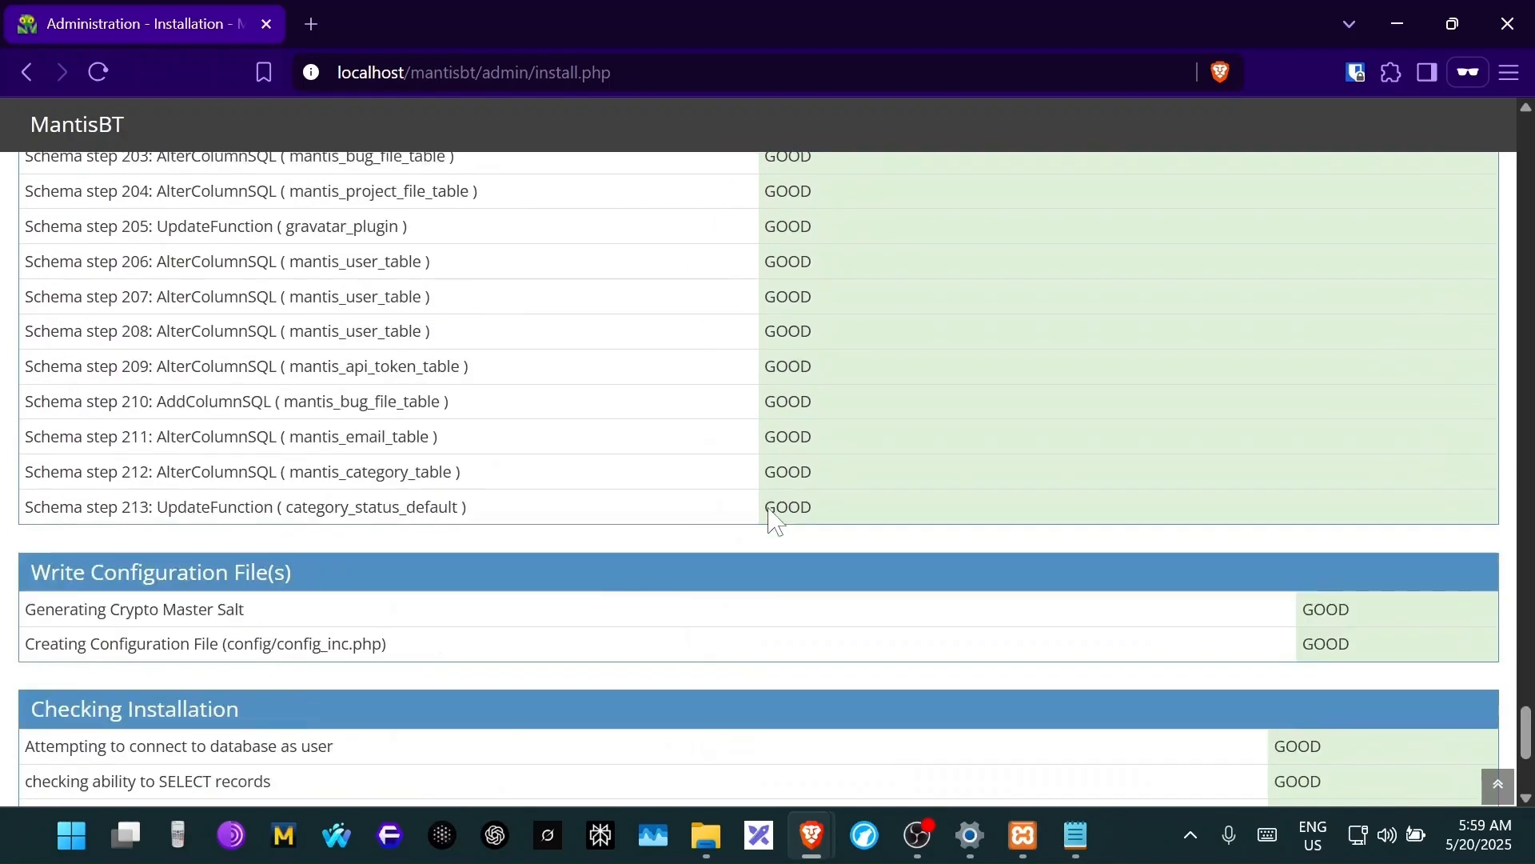
scroll(1030, 558, "down", 2)
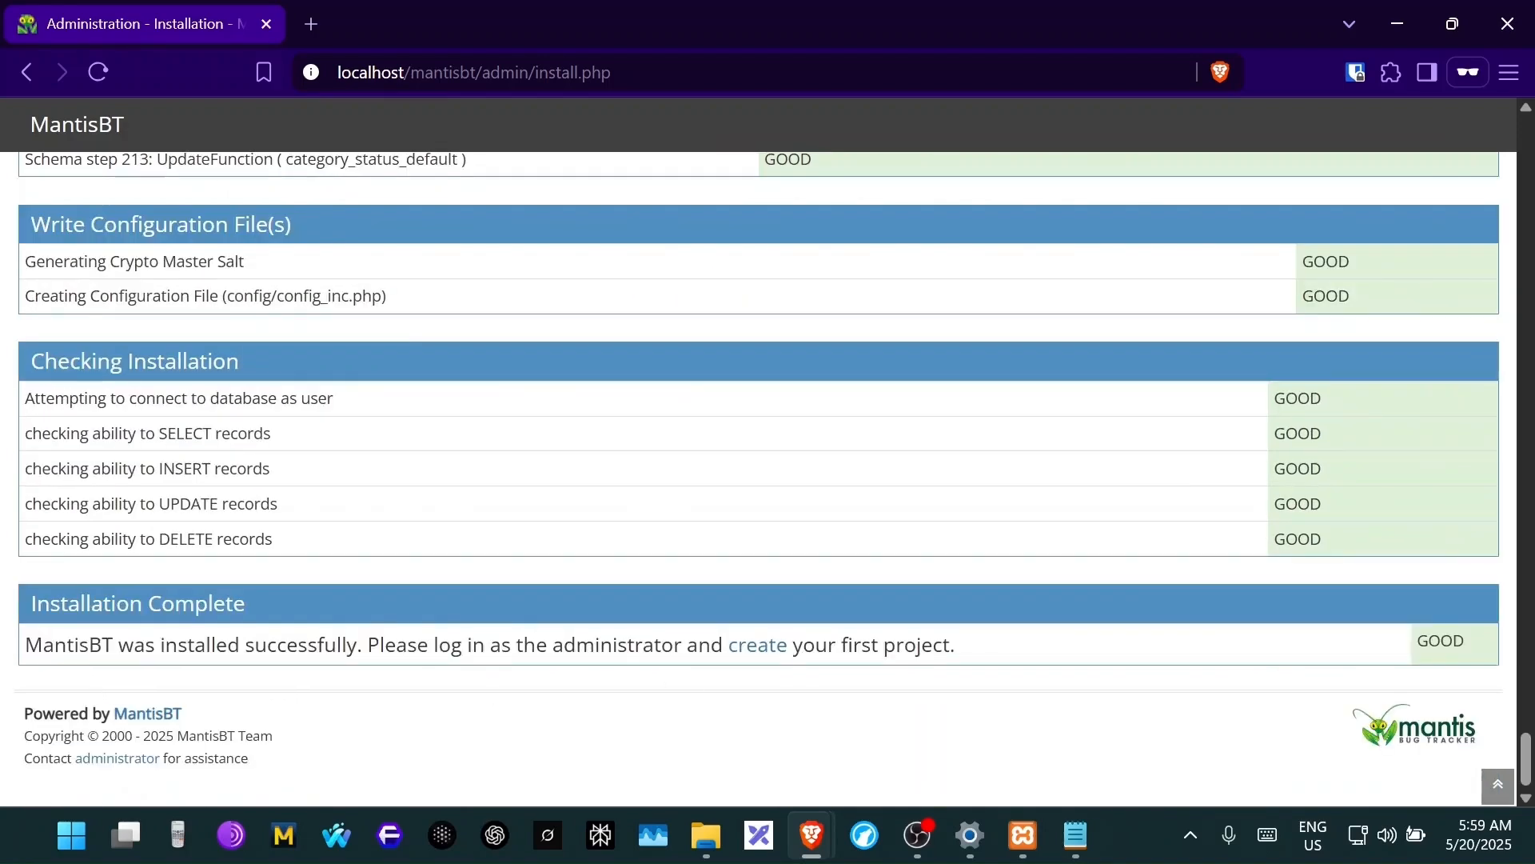
left_click_drag(26, 644, 348, 644)
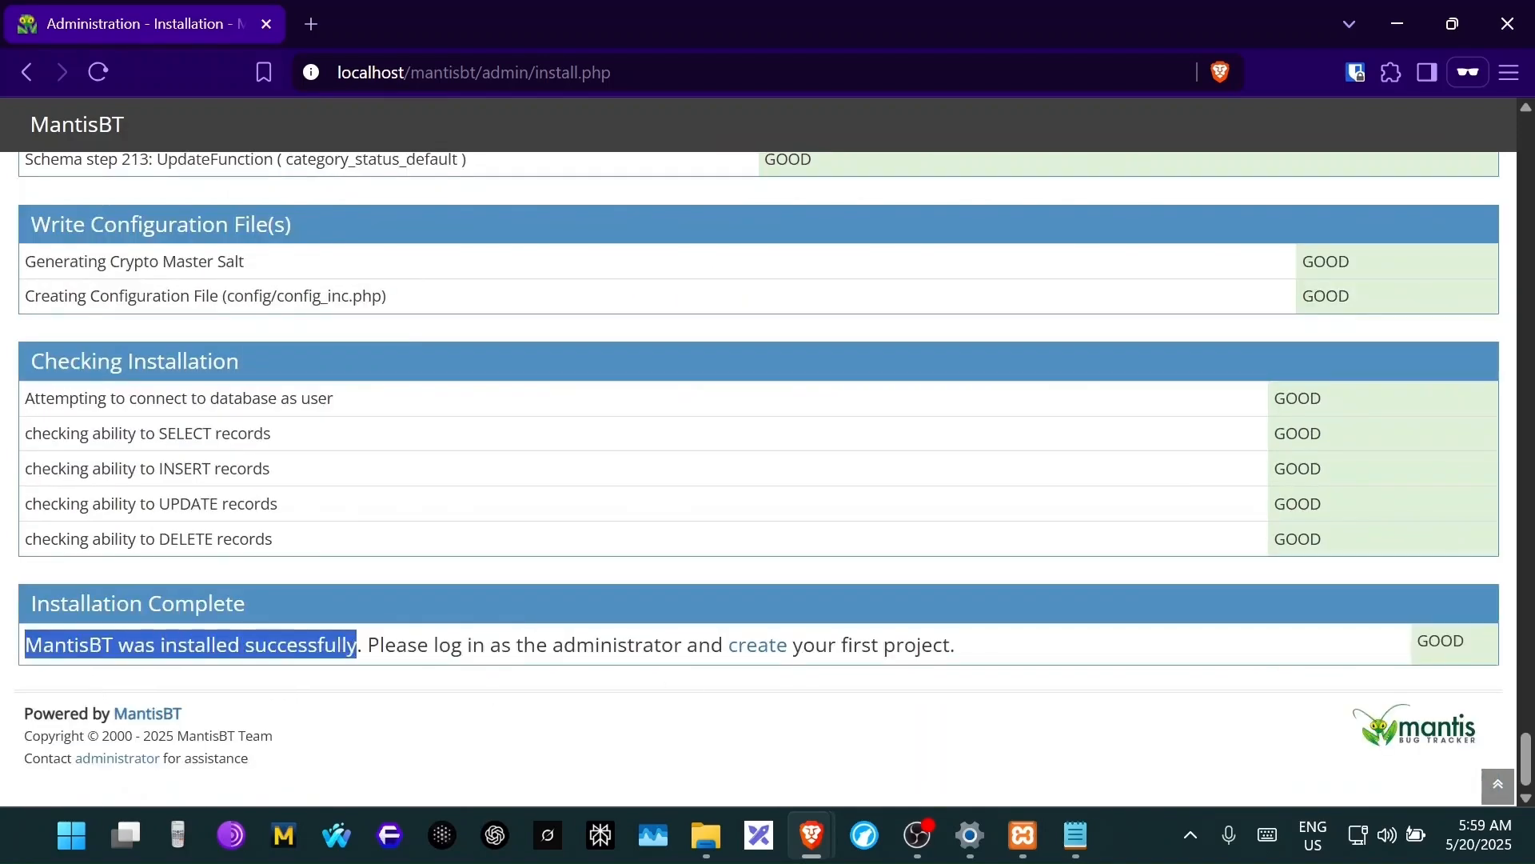
scroll(925, 668, "up", 15)
scroll(925, 669, "up", 20)
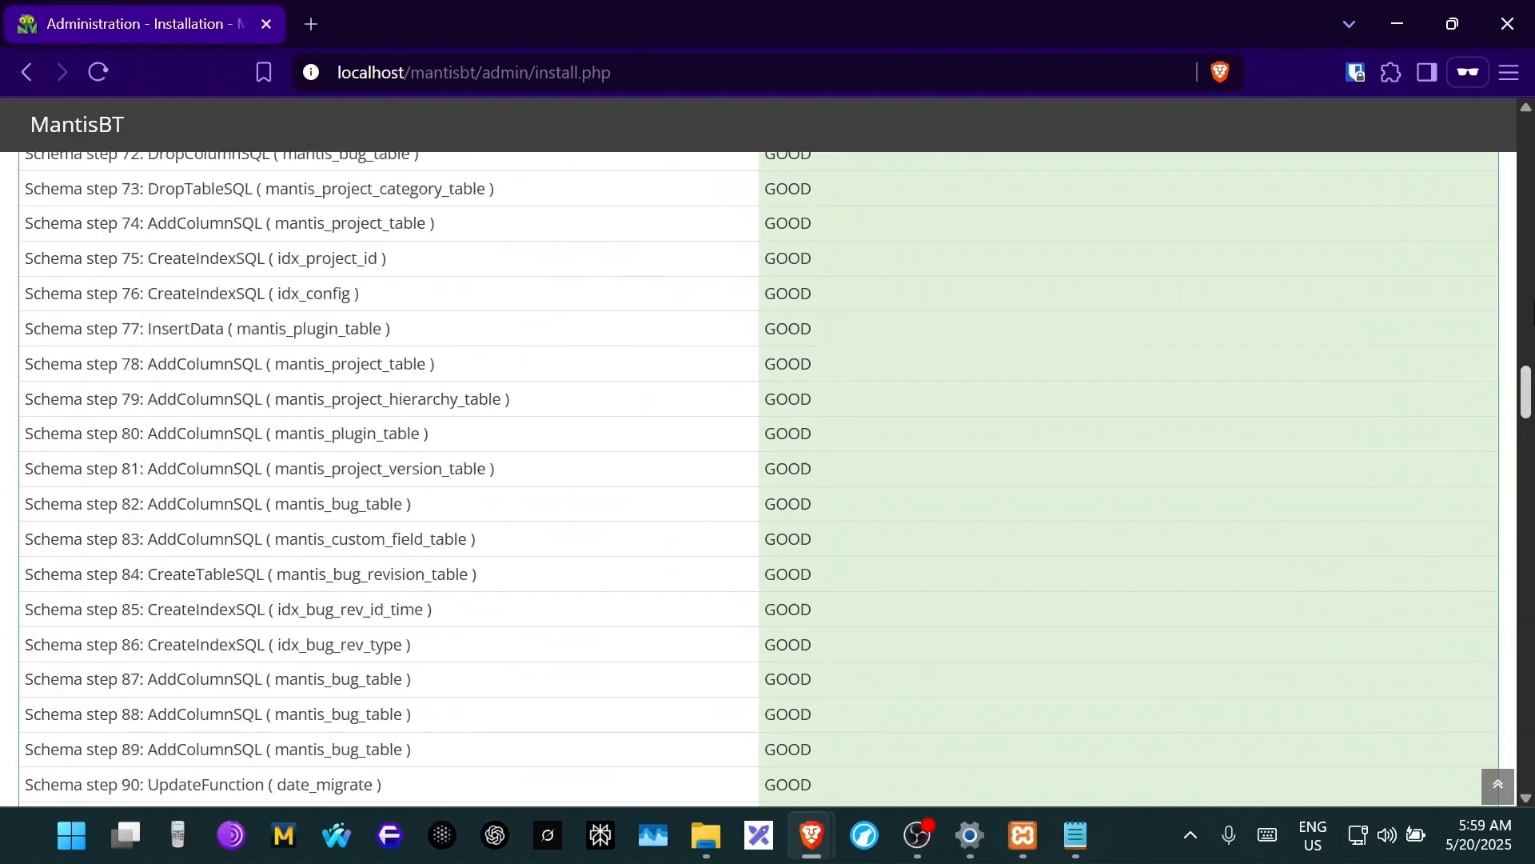
scroll(926, 669, "up", 5)
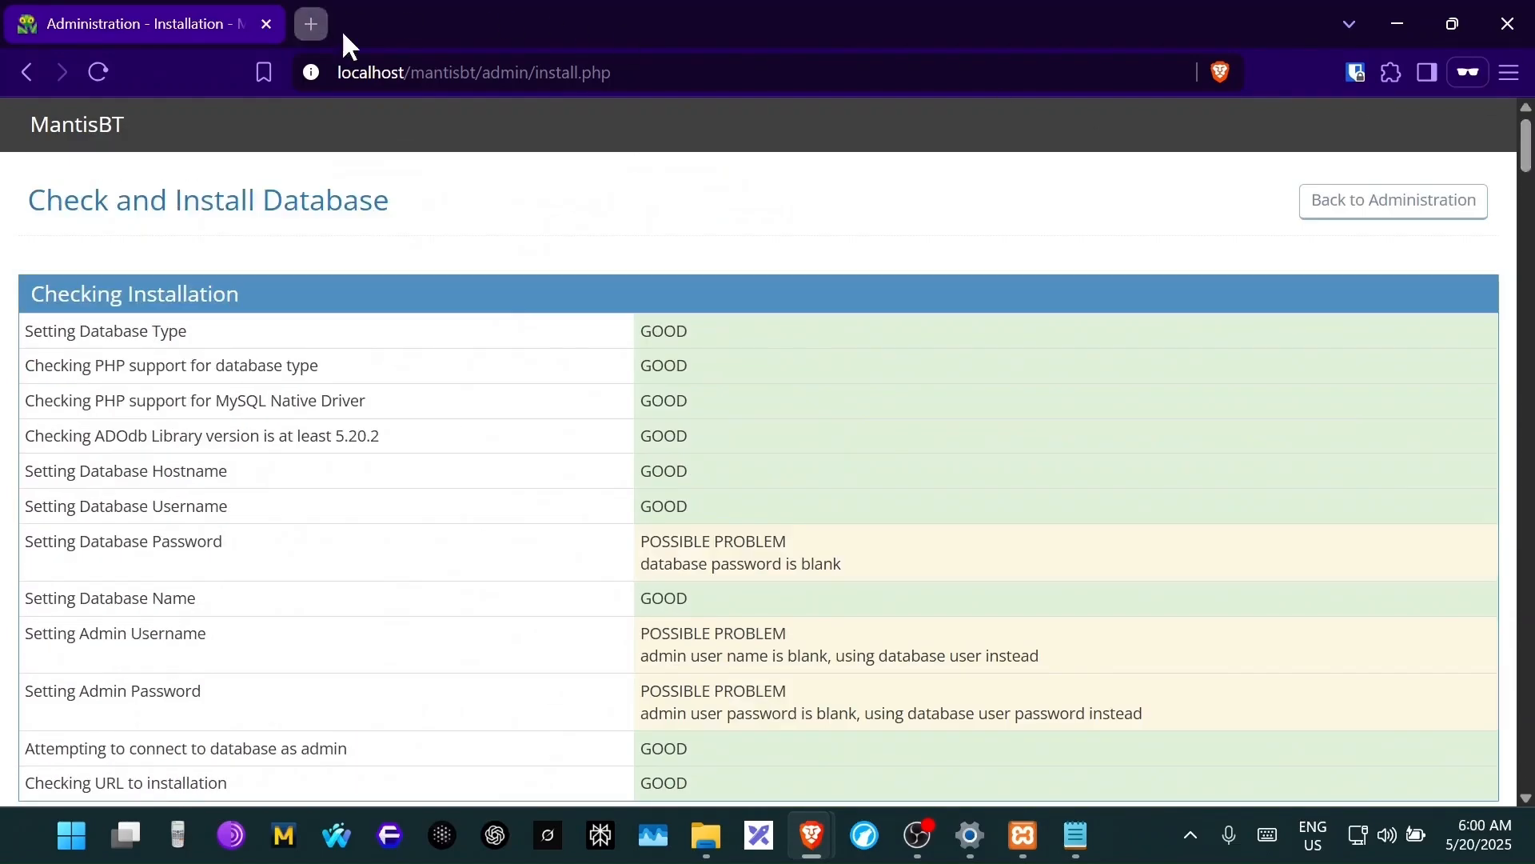
- Load localhost/mantisbt/ in a new private tab and close the installation tab
left_click(311, 24)
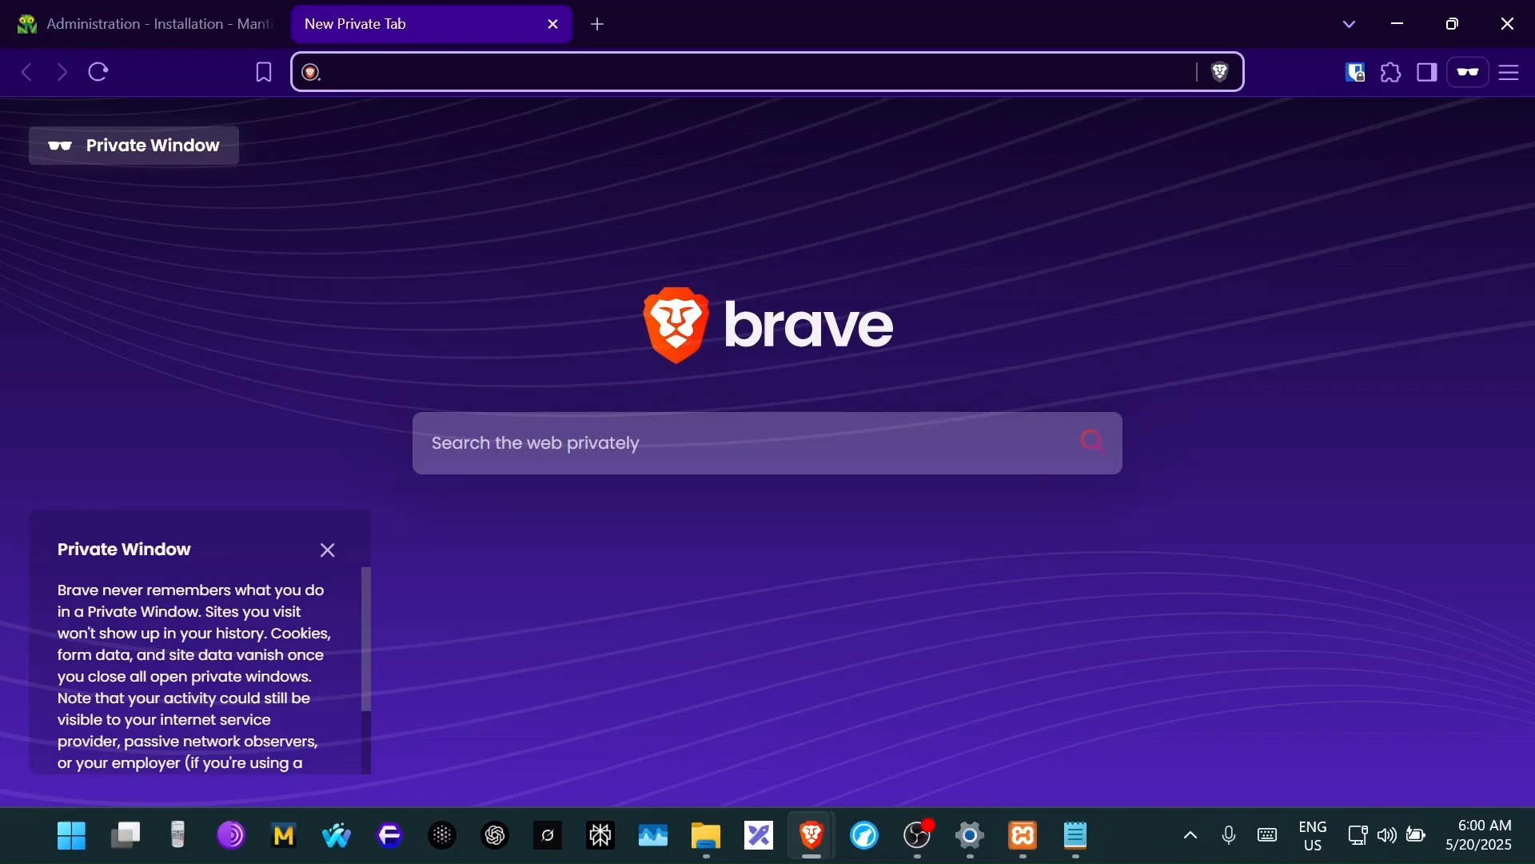
type("lo")
key("Down")
key("Down")
key("Down")
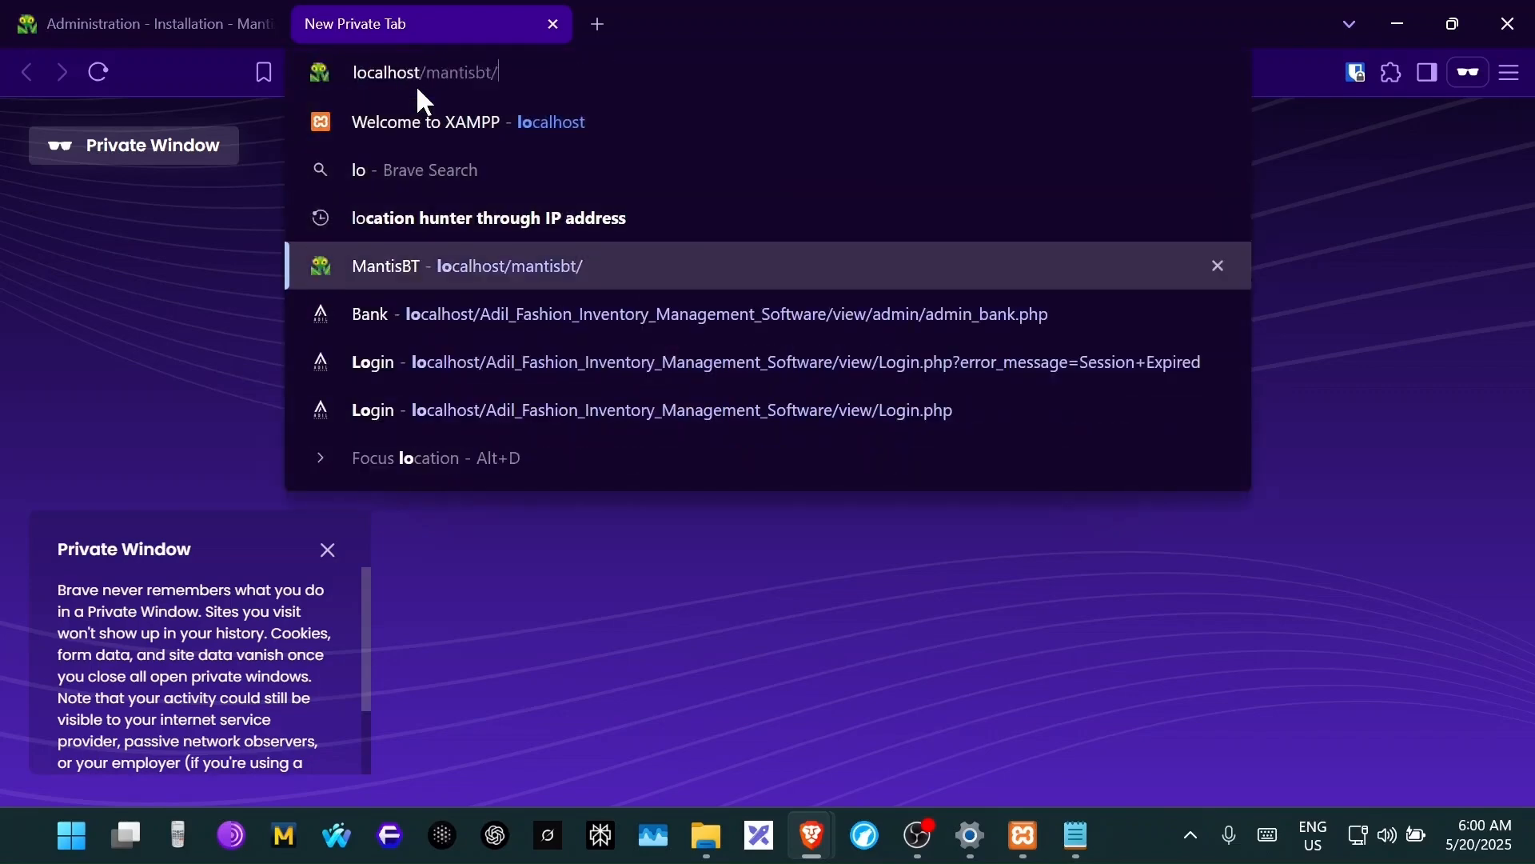
key("Return")
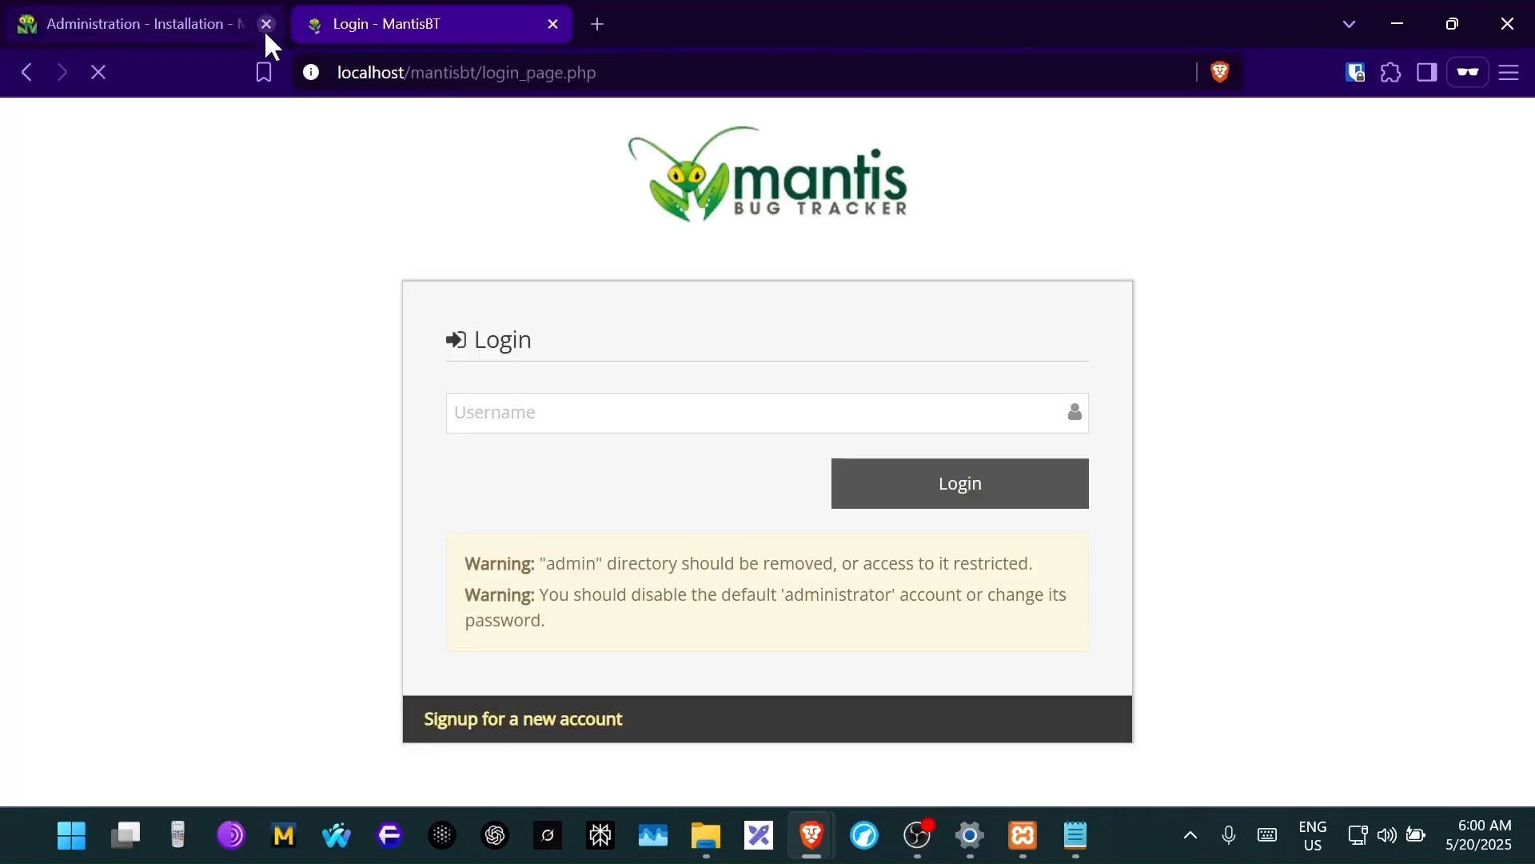
left_click(266, 24)
- Log in with the administrator username and its password
left_click(480, 412)
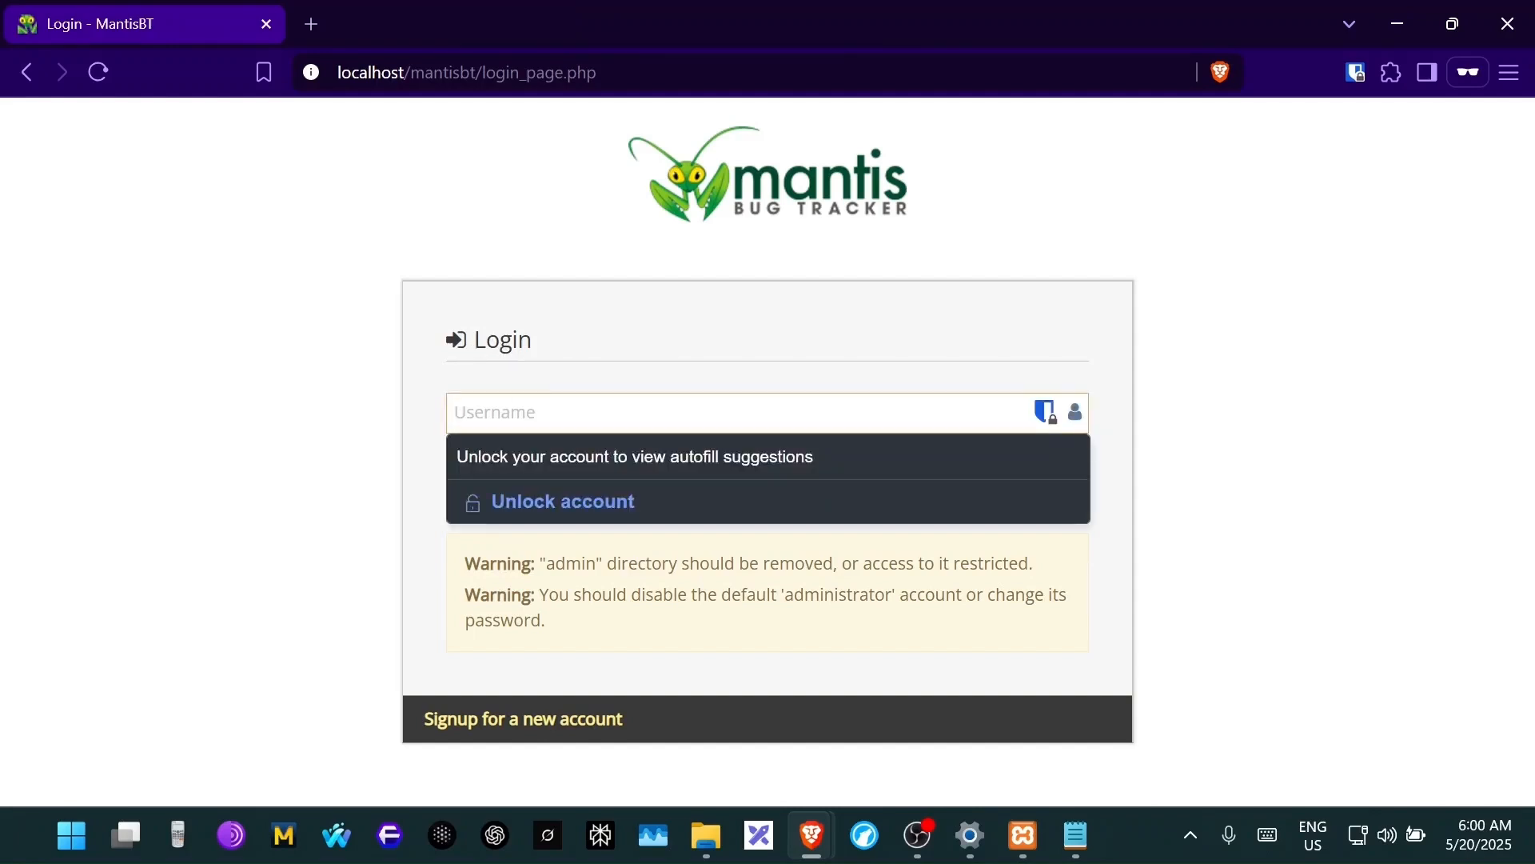
type("ad")
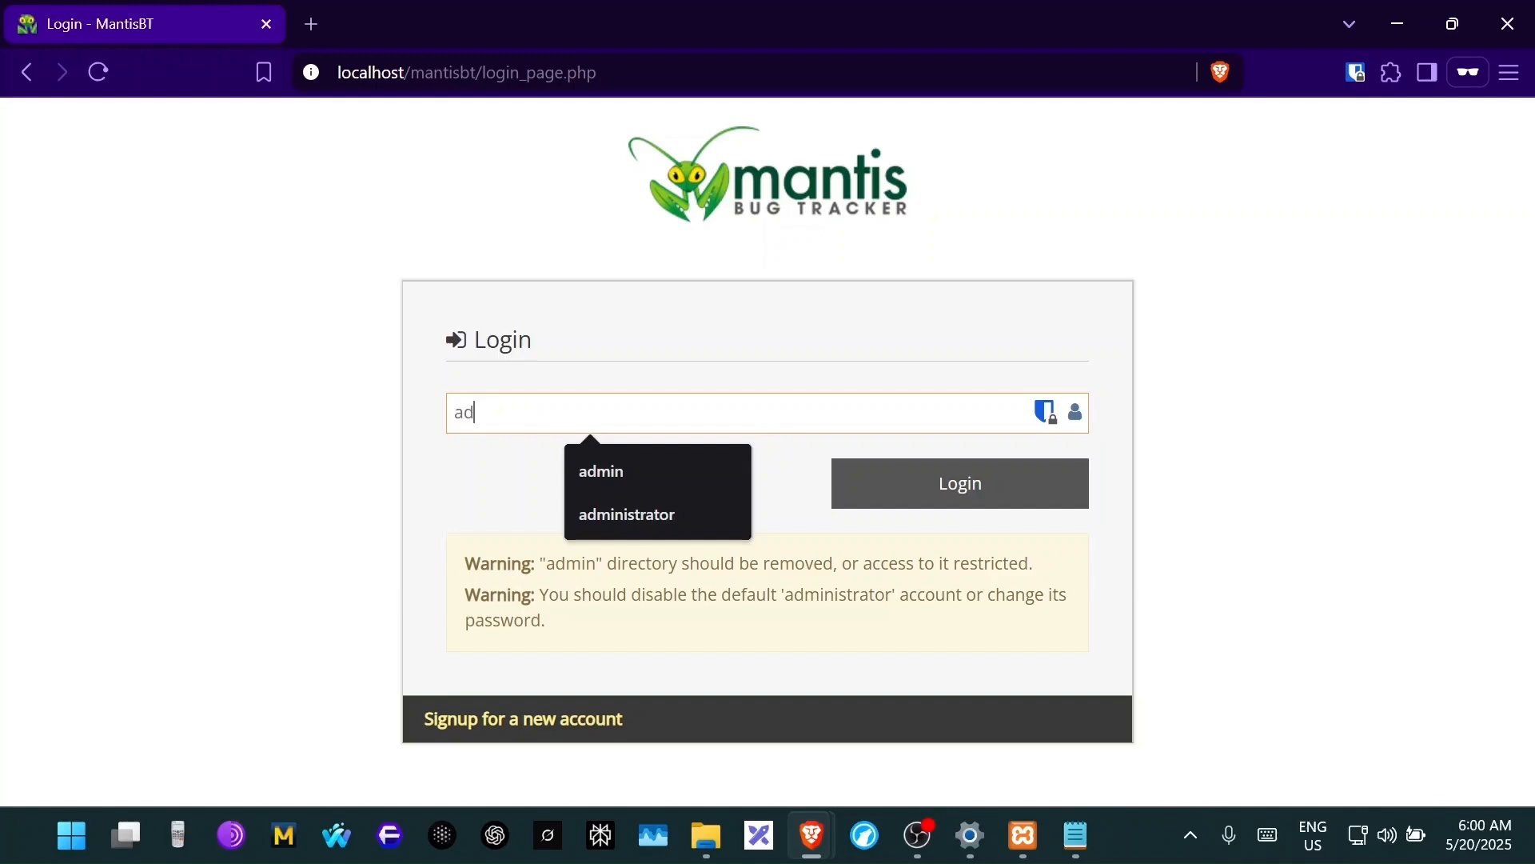
left_click(640, 522)
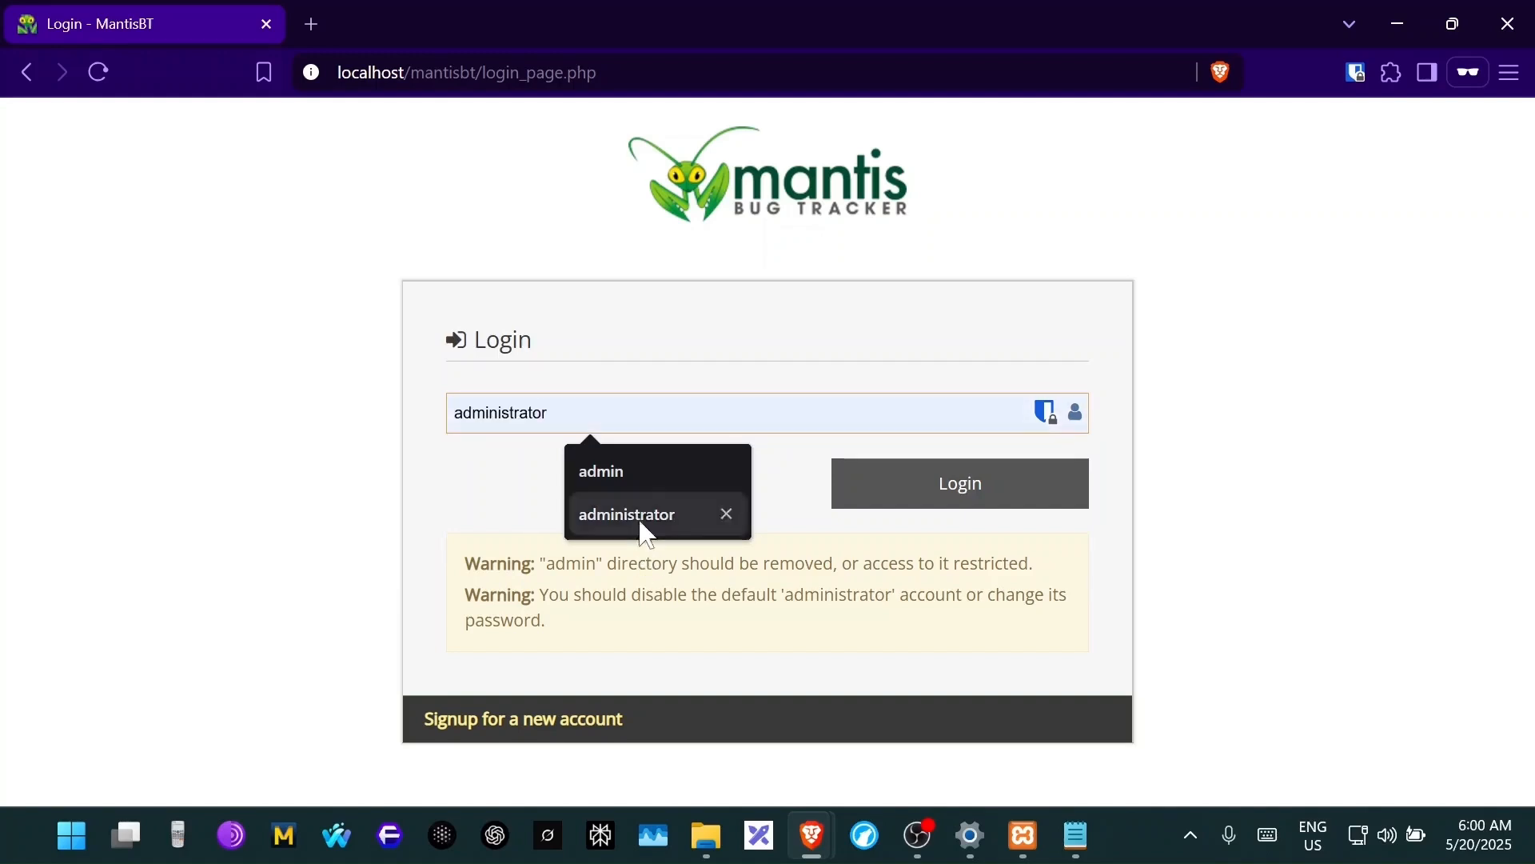
left_click(937, 489)
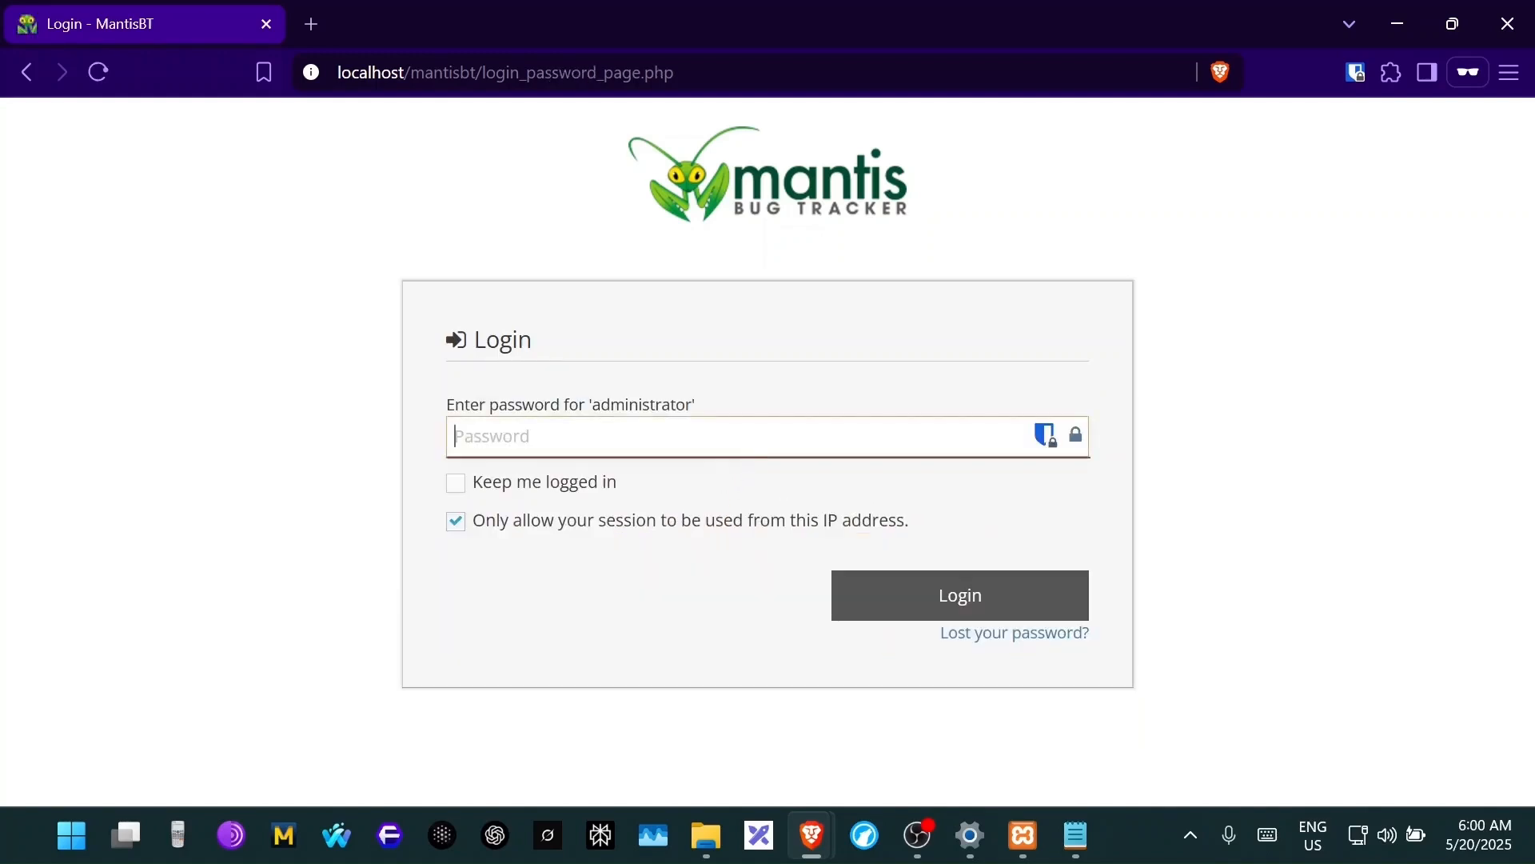
type("•••")
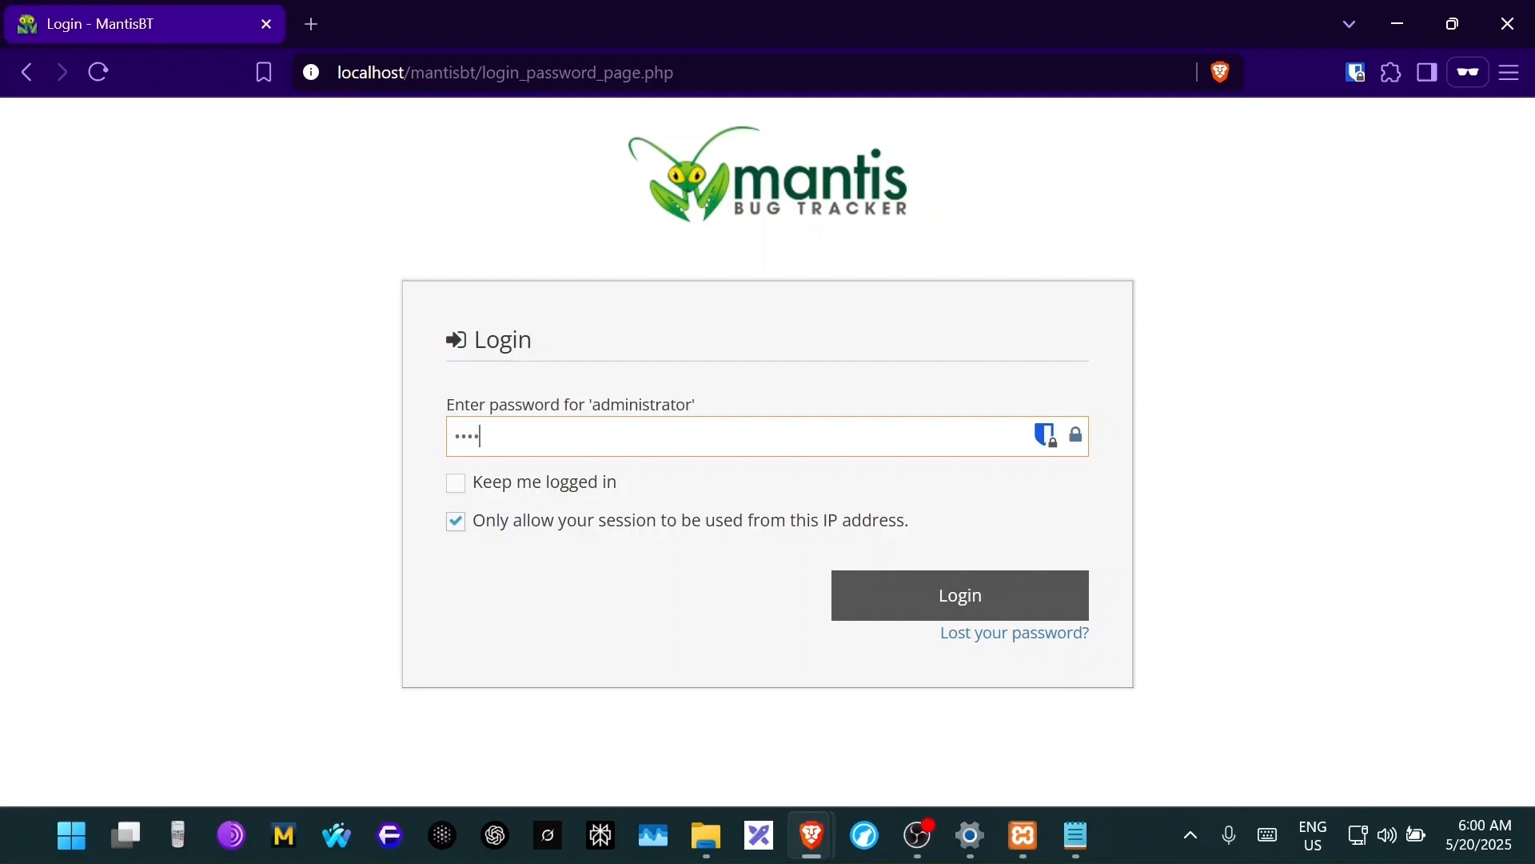
left_click(952, 598)
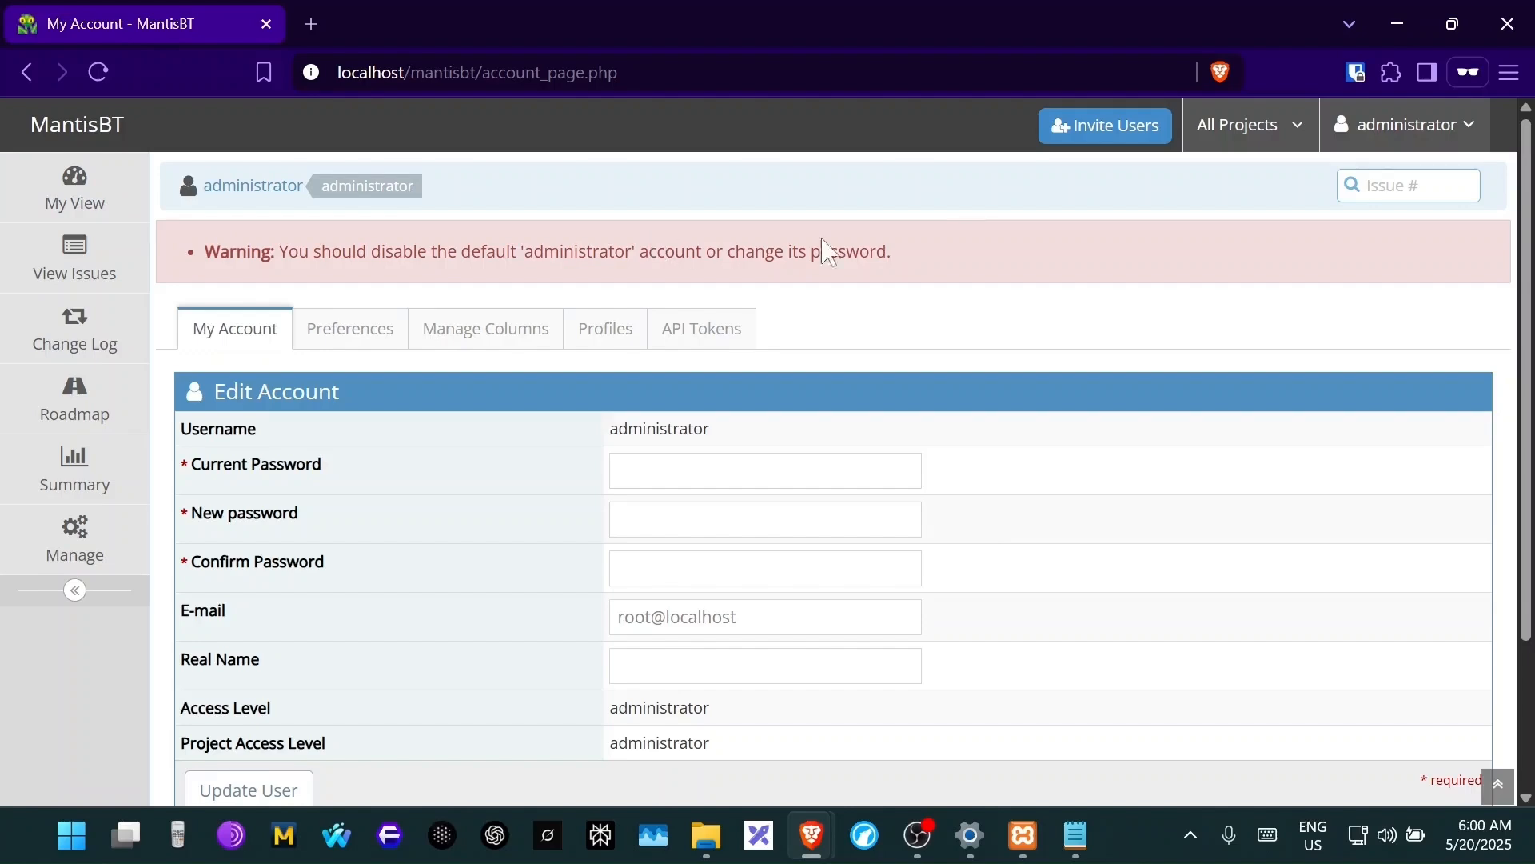
- Review Manage's site info, Users (one administrator) and Projects (none), then switch to XAMPP
scroll(1024, 468, "down", 3)
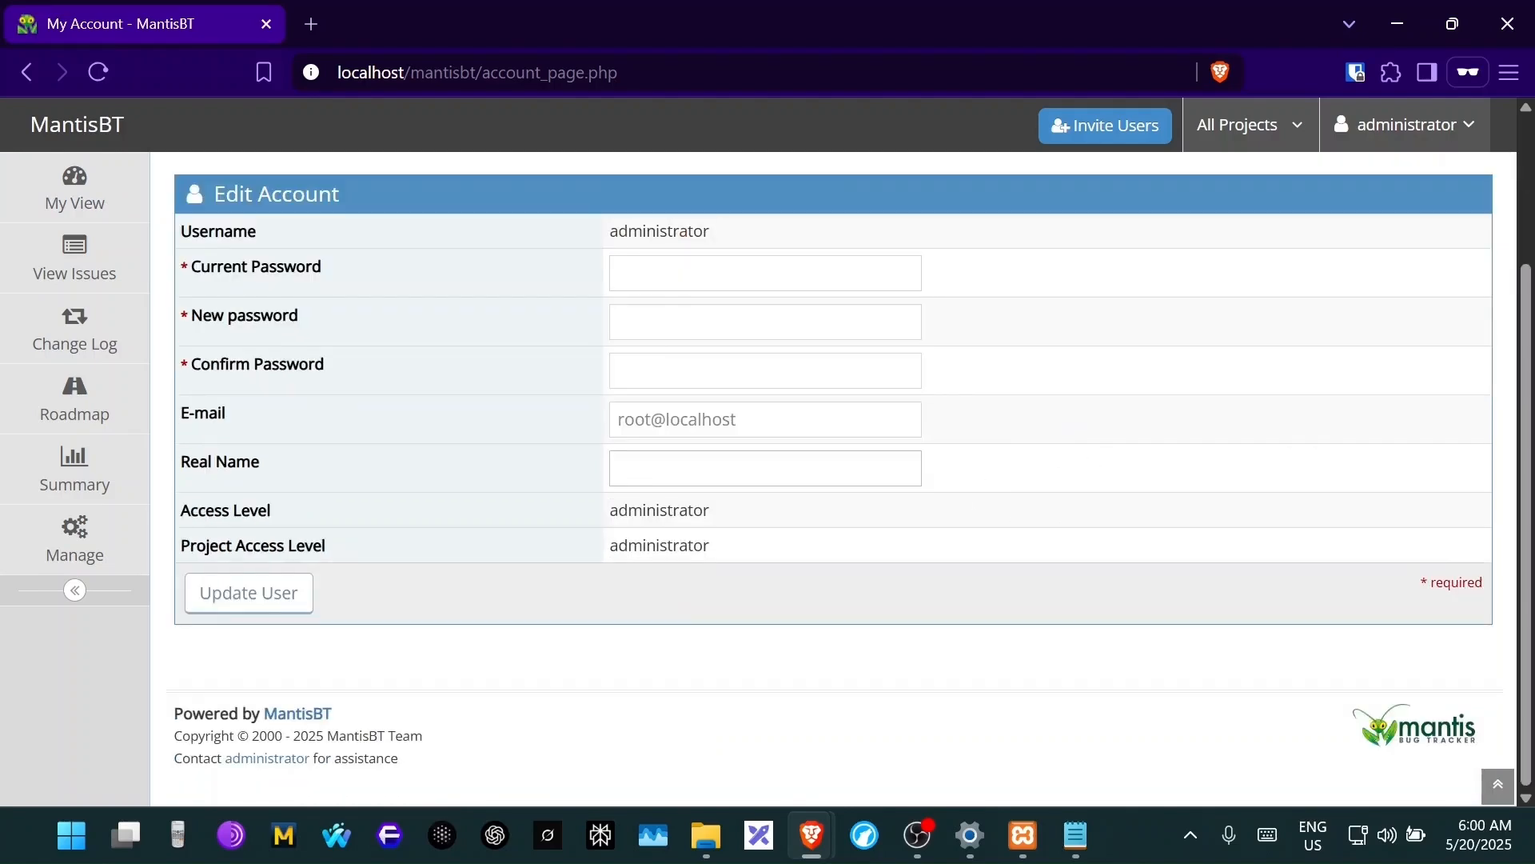
scroll(596, 490, "up", 3)
left_click(53, 542)
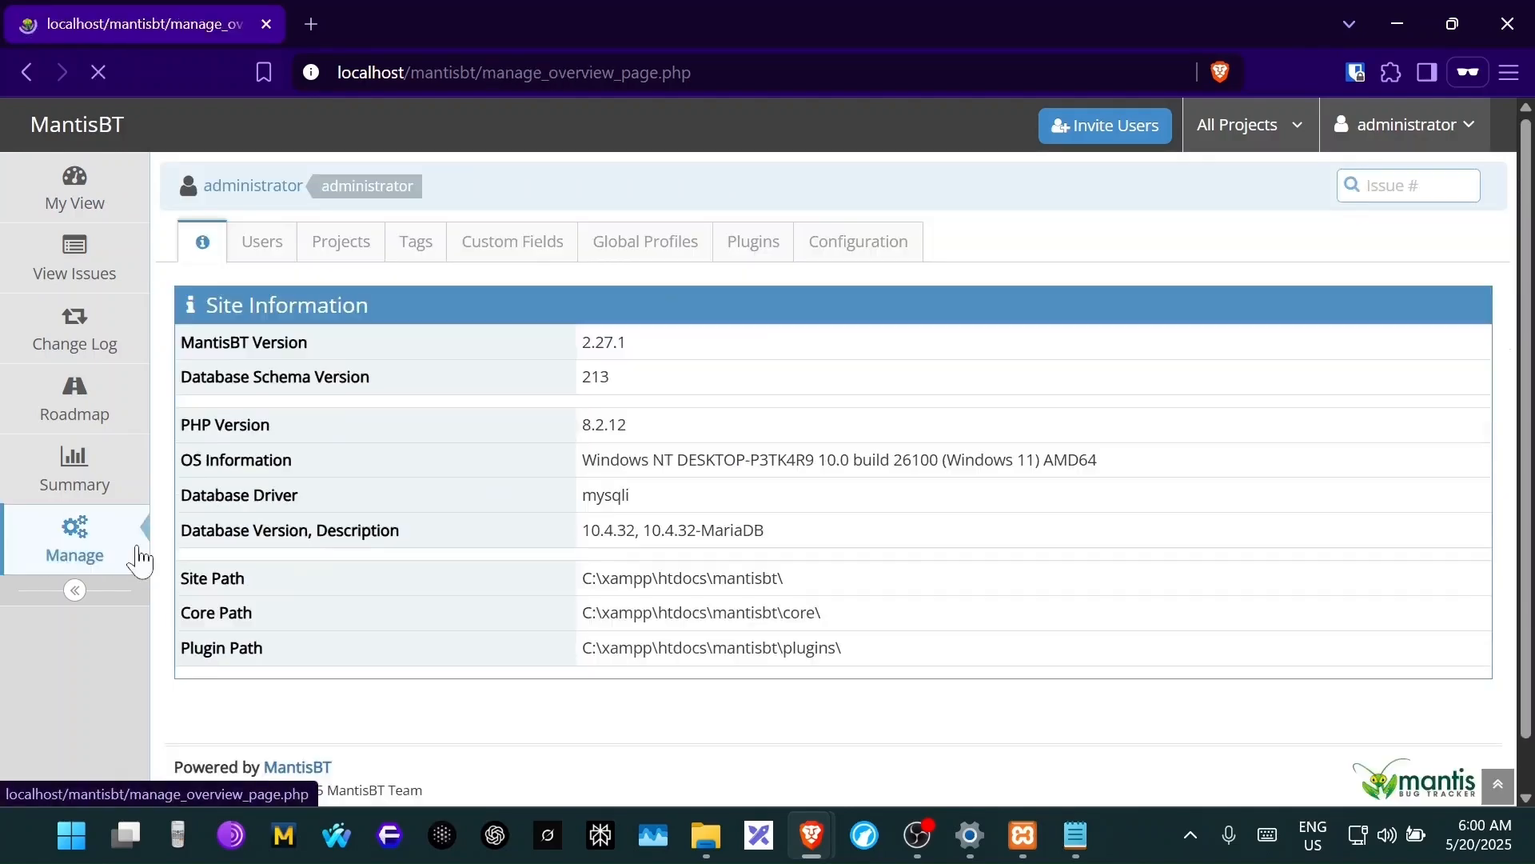
left_click(272, 246)
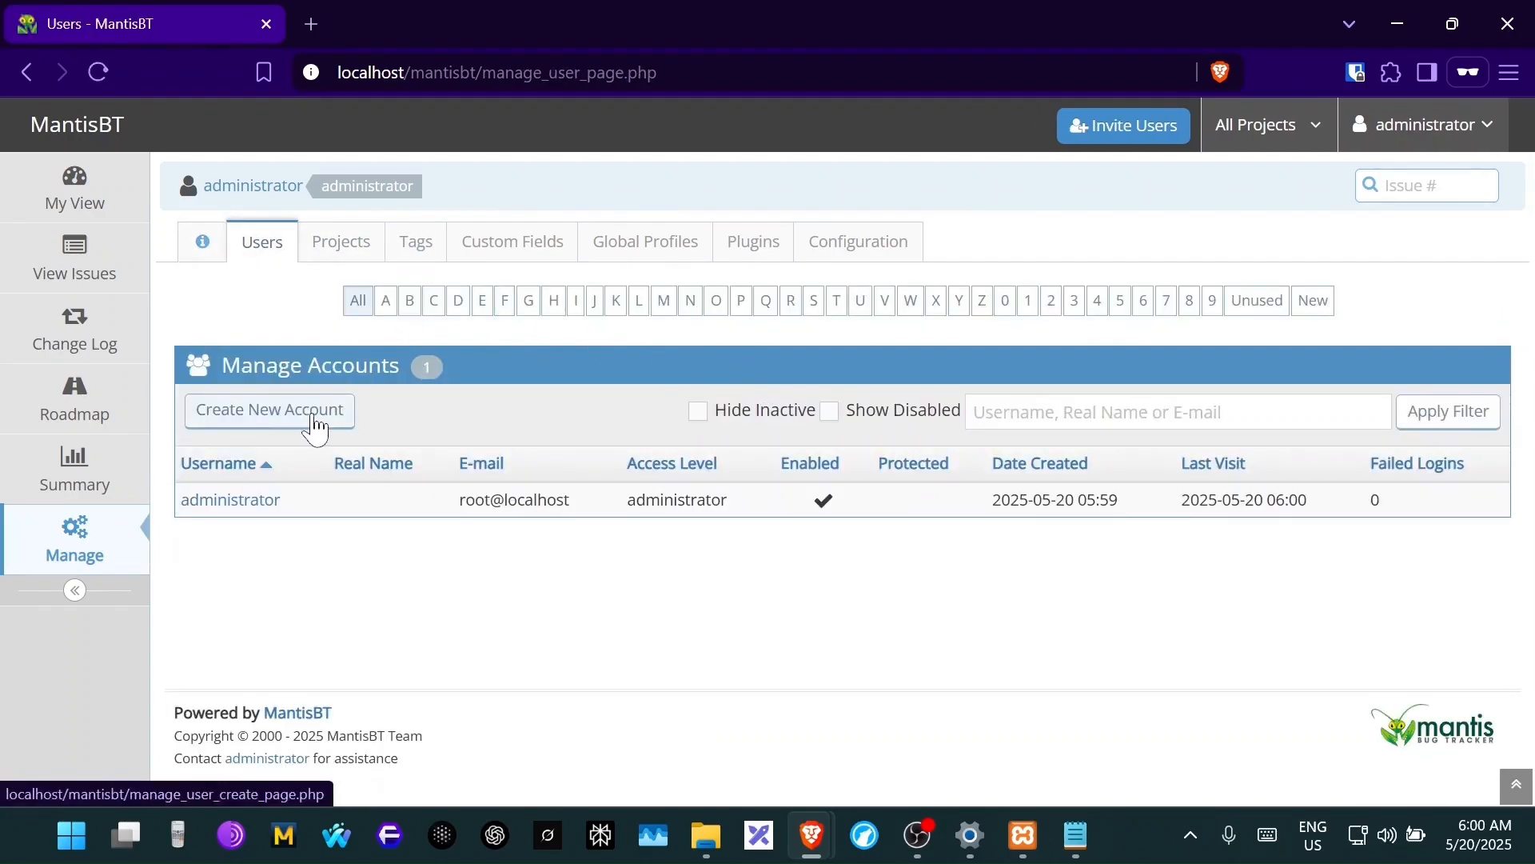
left_click(346, 258)
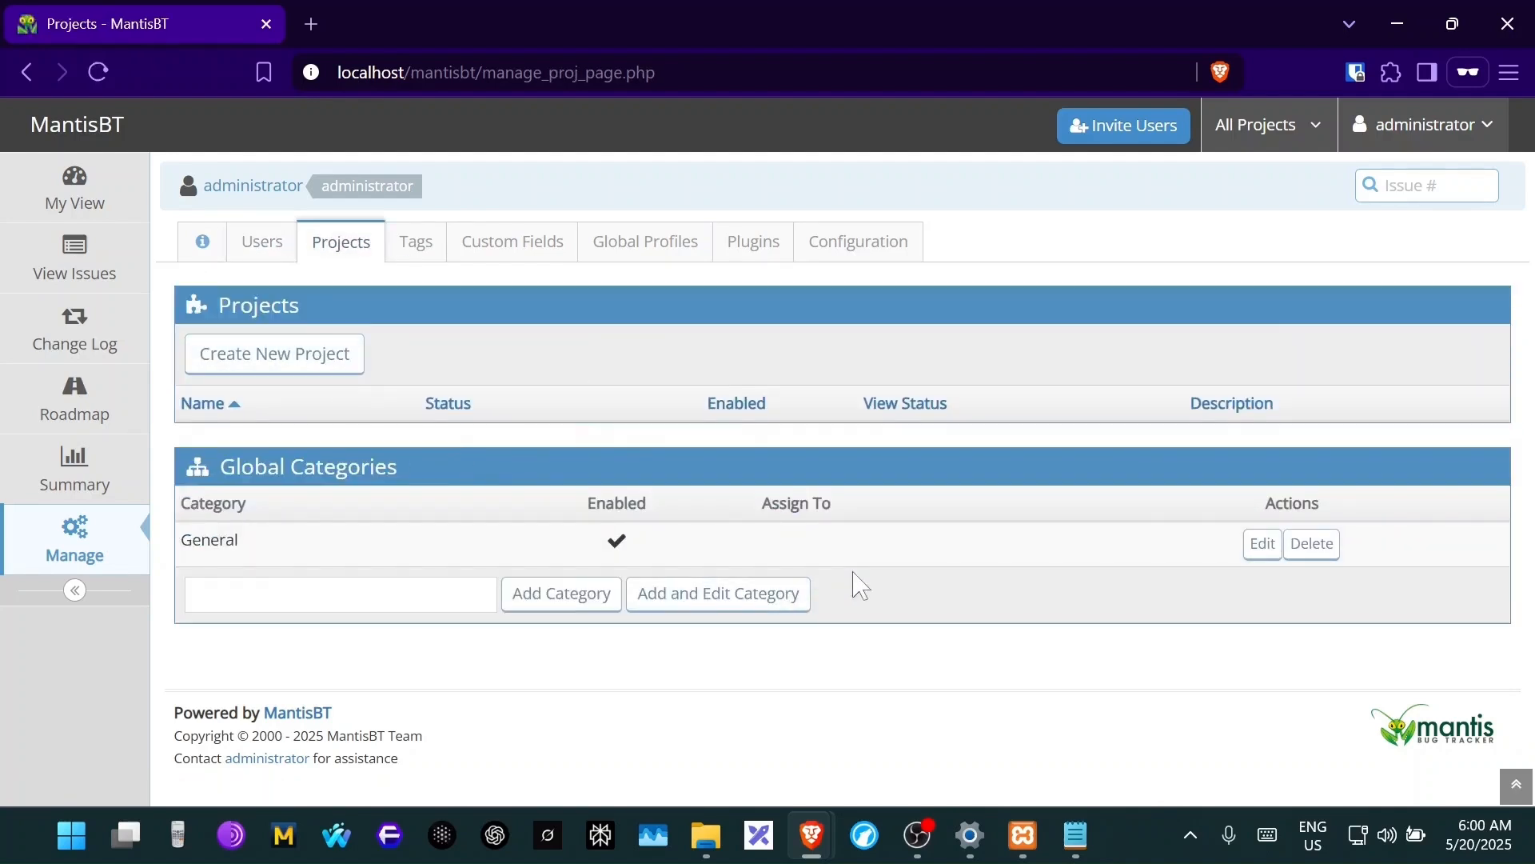
left_click(1023, 835)
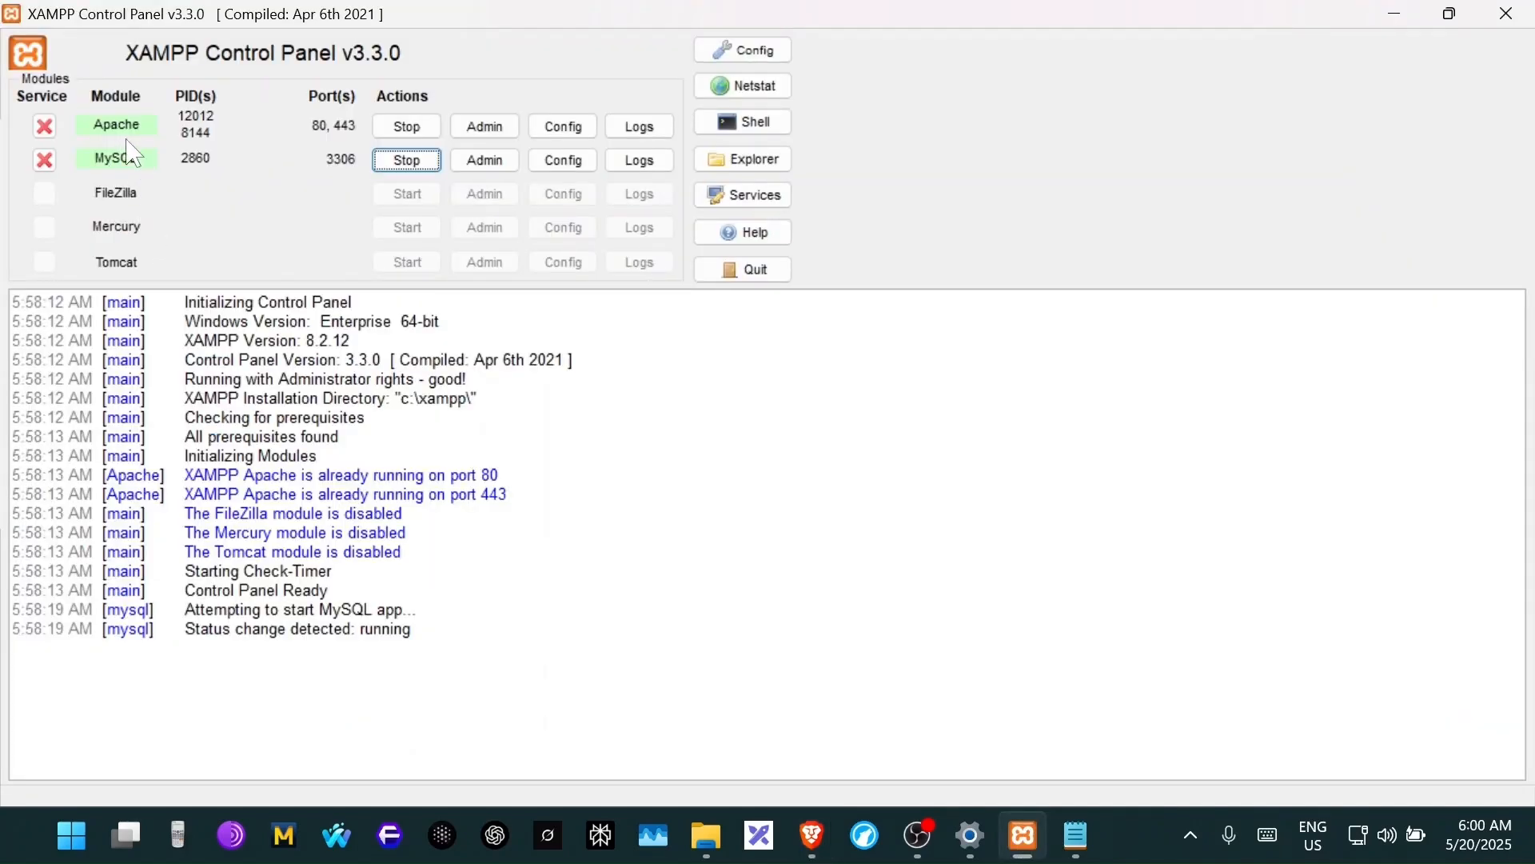
- Minimize XAMPP and the HOW TO INSTALL notes to return to MantisBT's Projects page
left_click(1395, 14)
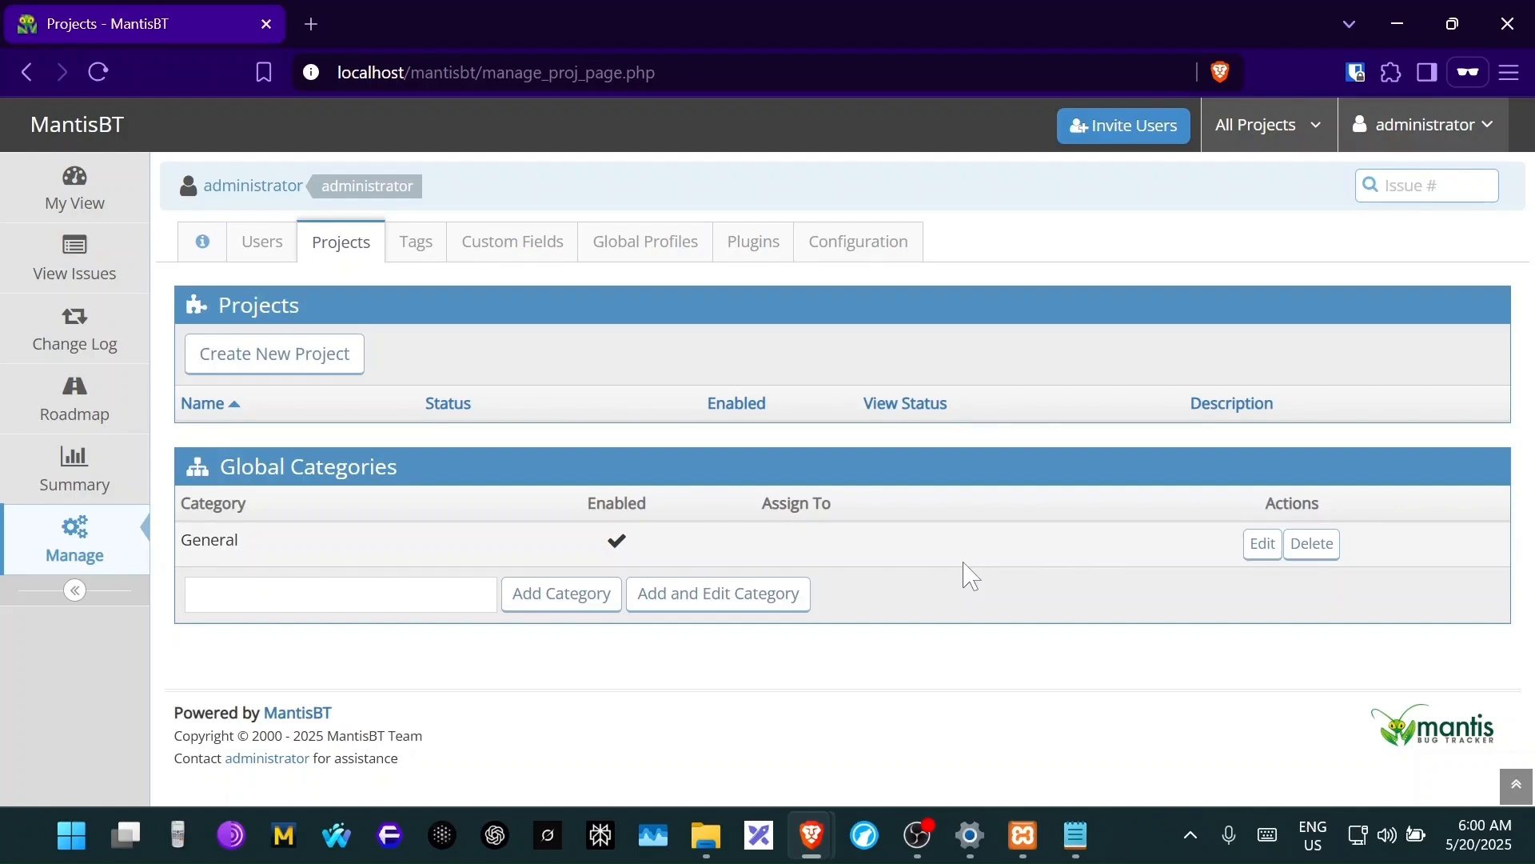
left_click(1075, 837)
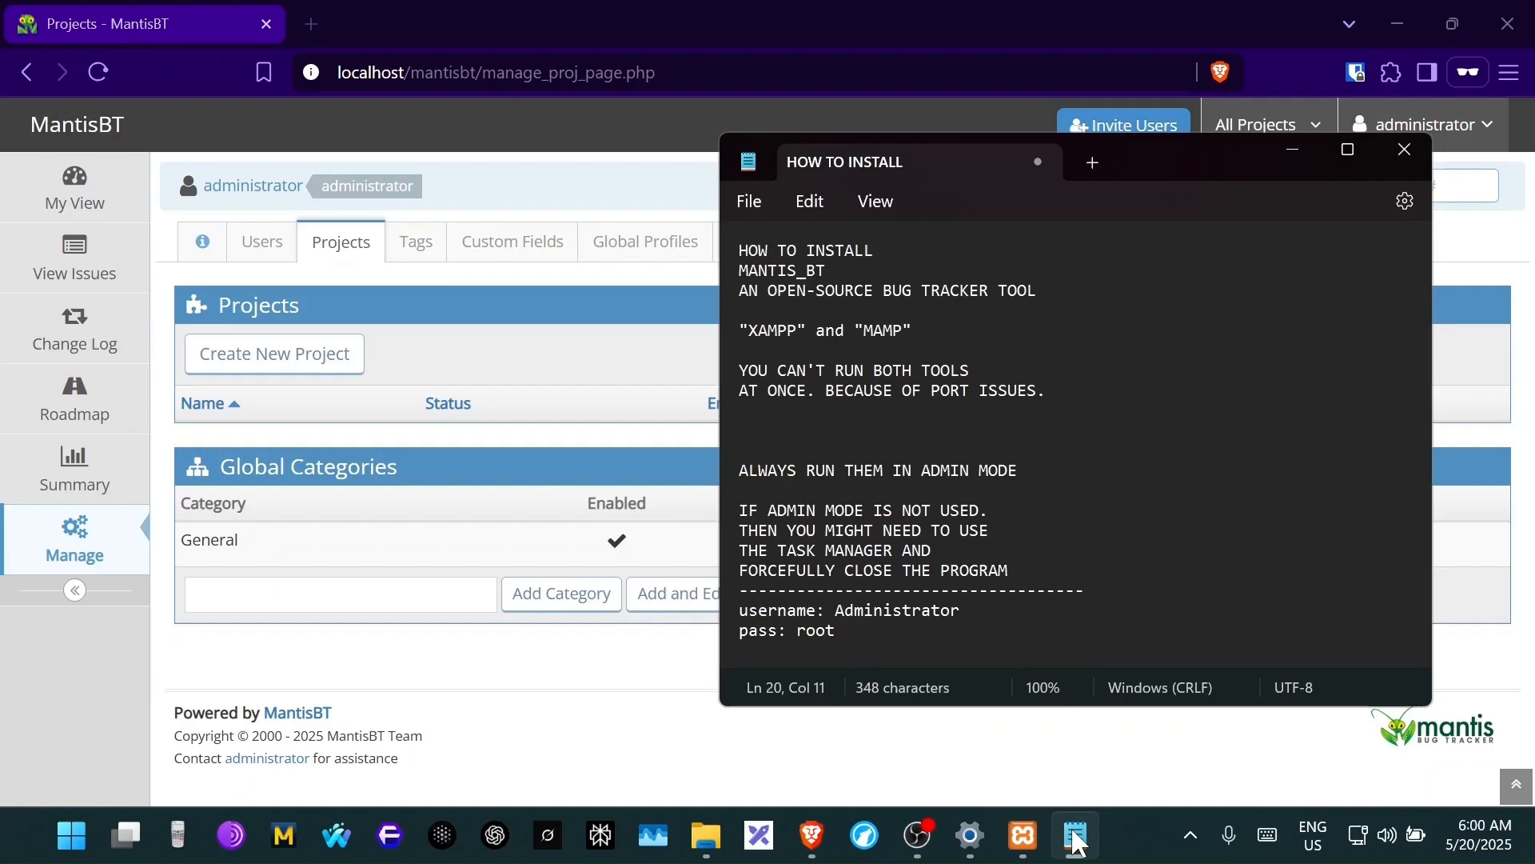
left_click(1075, 837)
- Open C:\xampp\htdocs\mantisbt\config\config_inc.php in Notepad++ from File Explorer
mouse_move(706, 836)
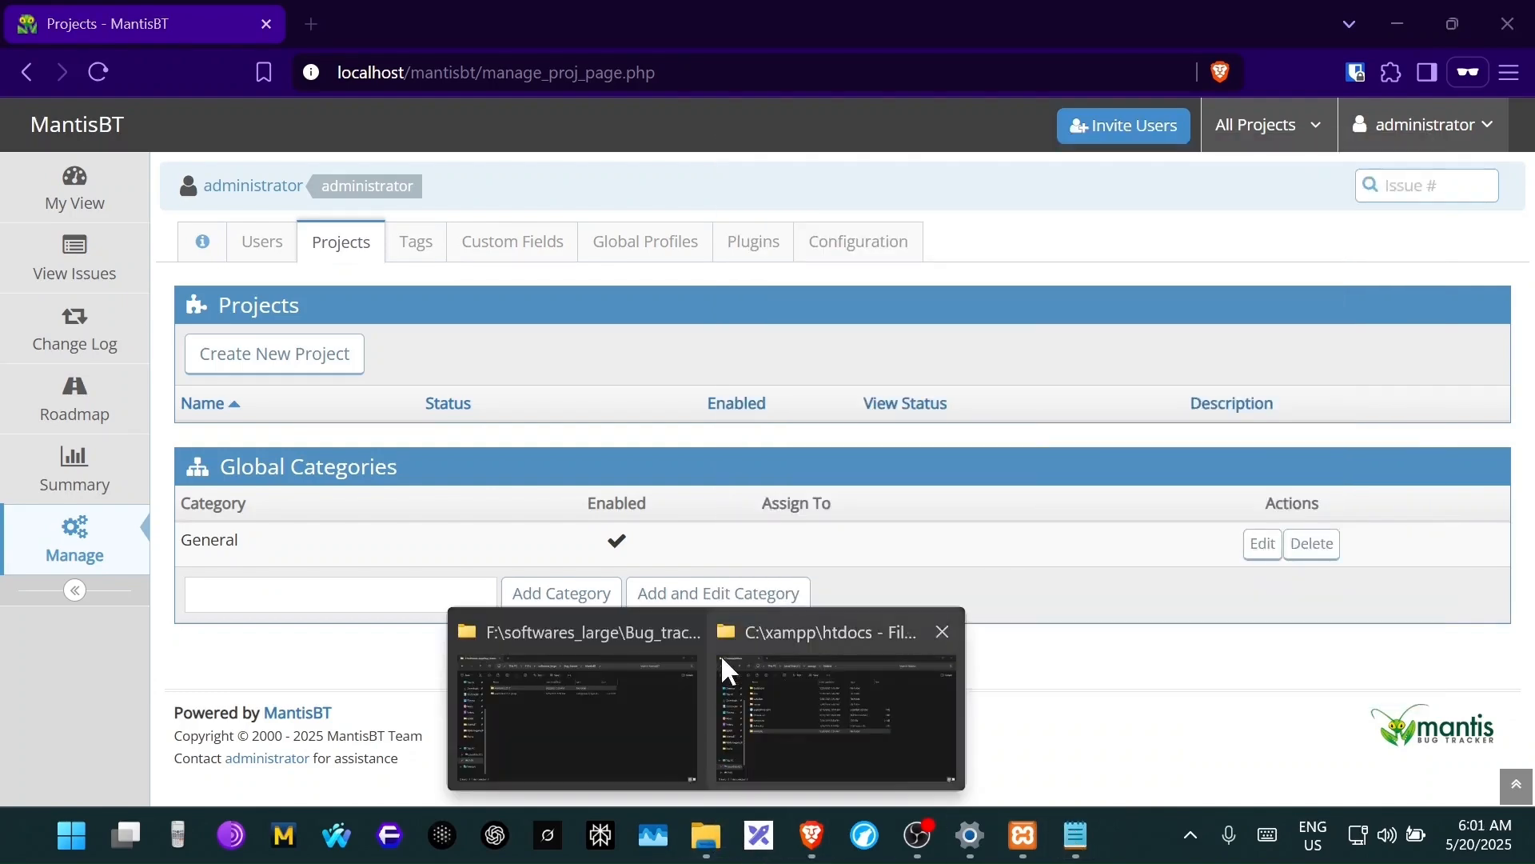
left_click(655, 675)
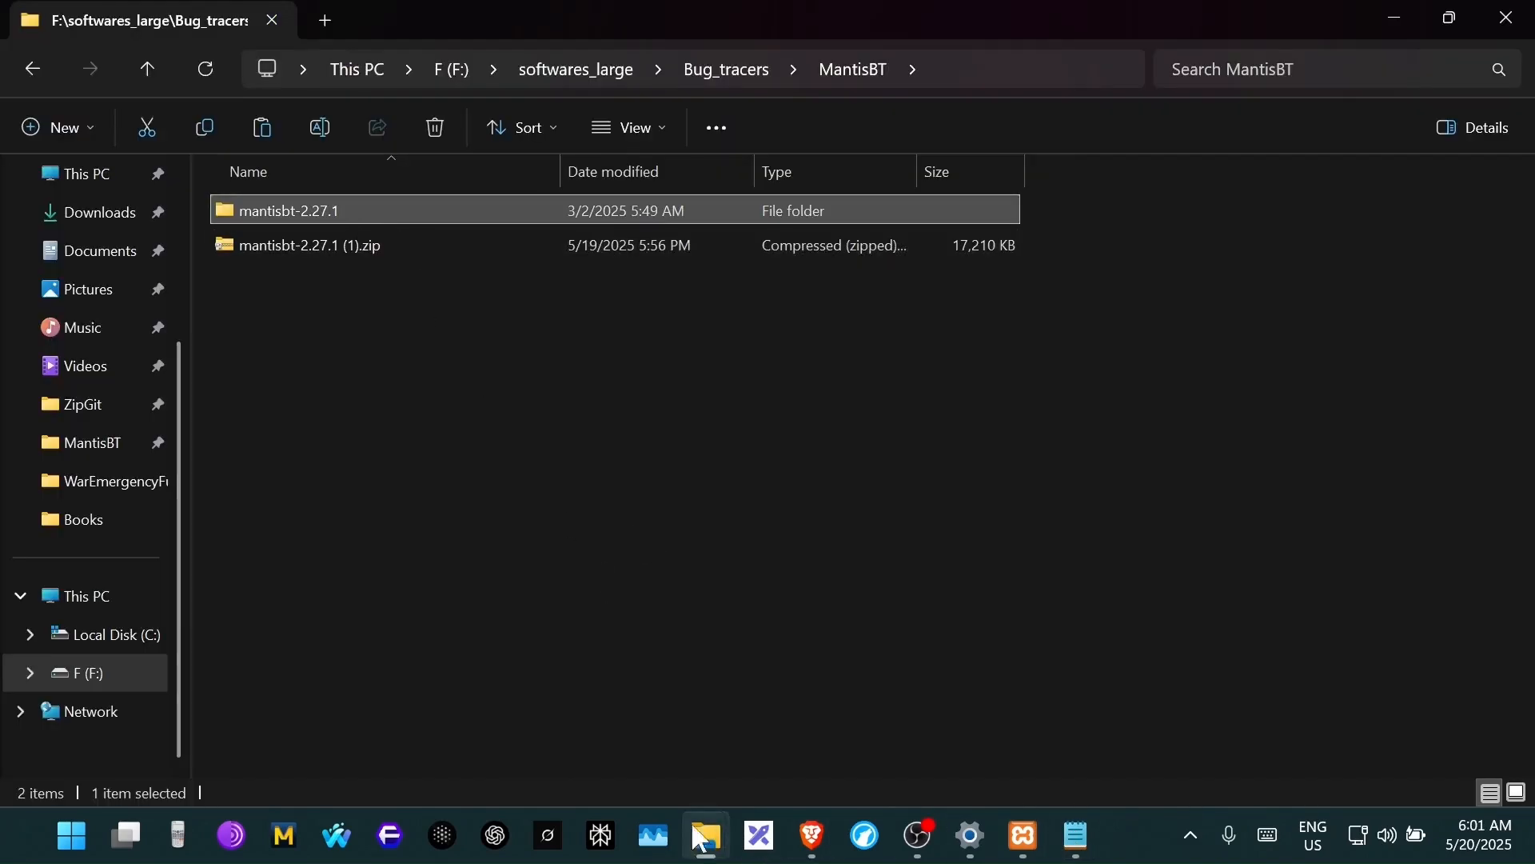
left_click(859, 686)
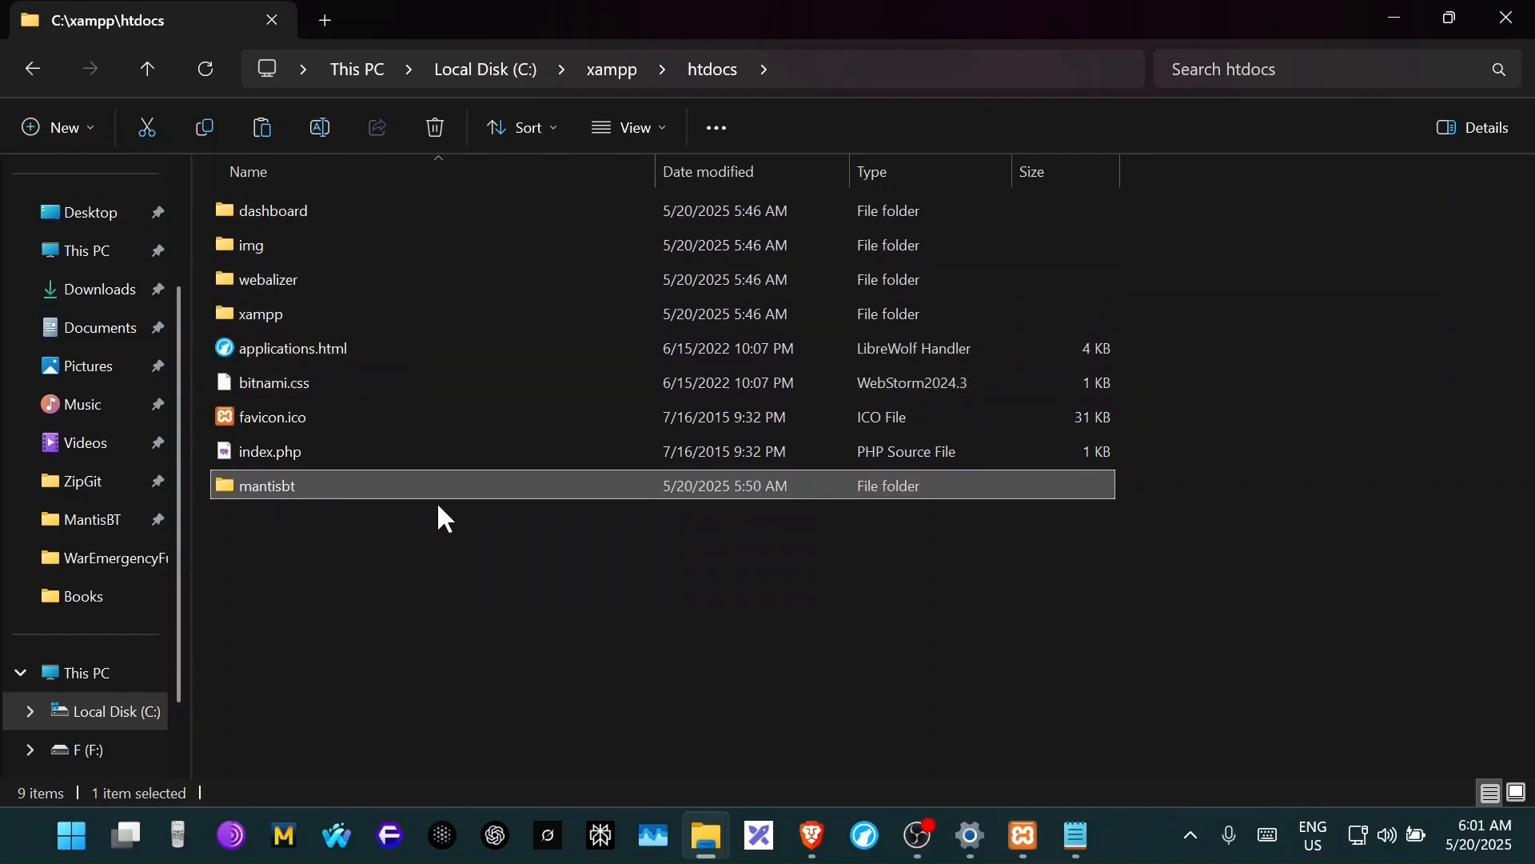
double_click(322, 486)
double_click(274, 287)
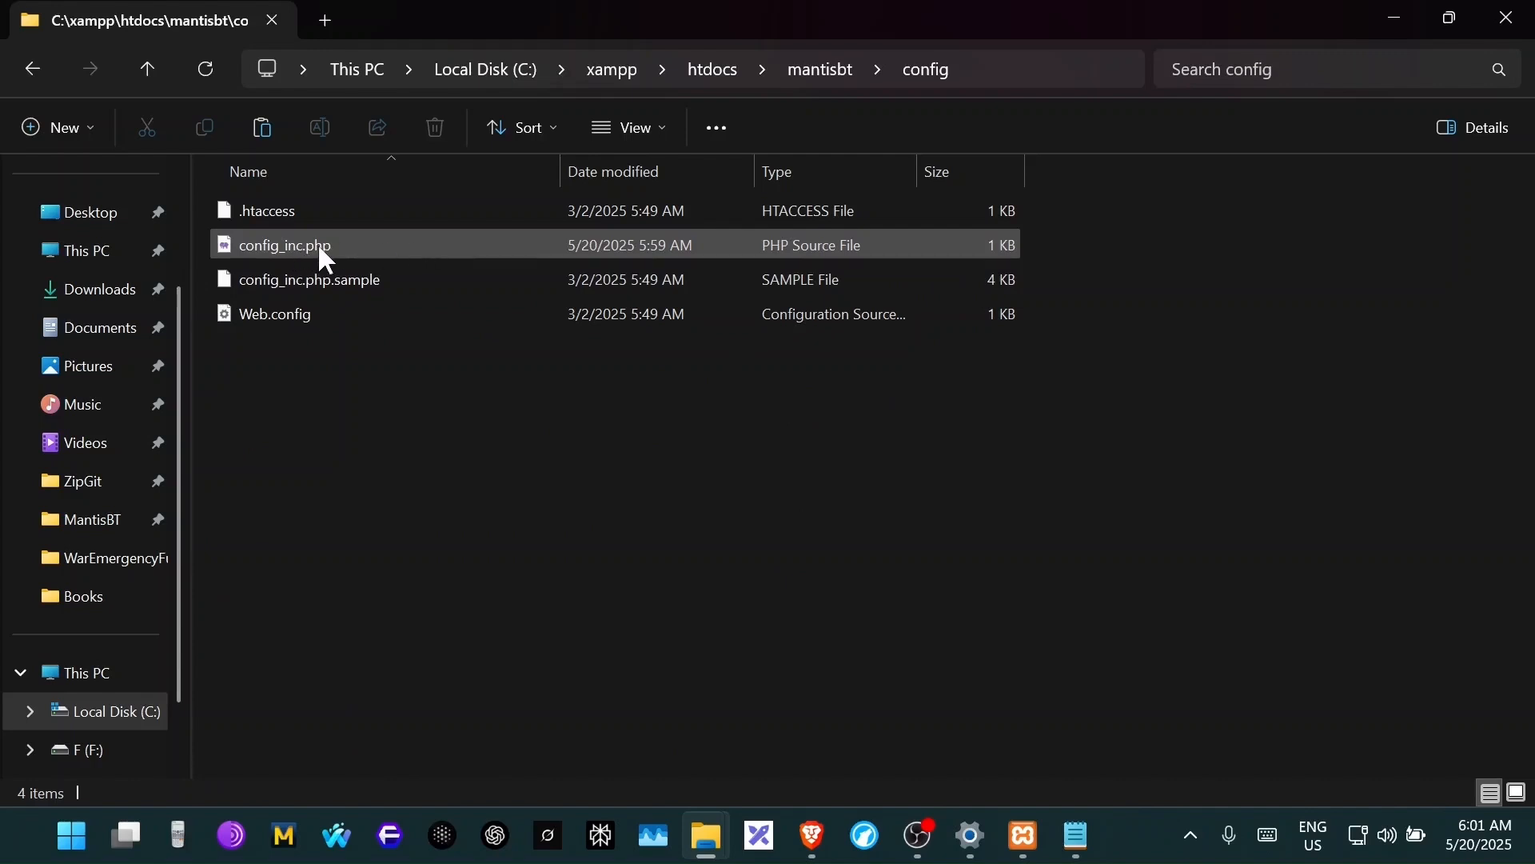
right_click(323, 244)
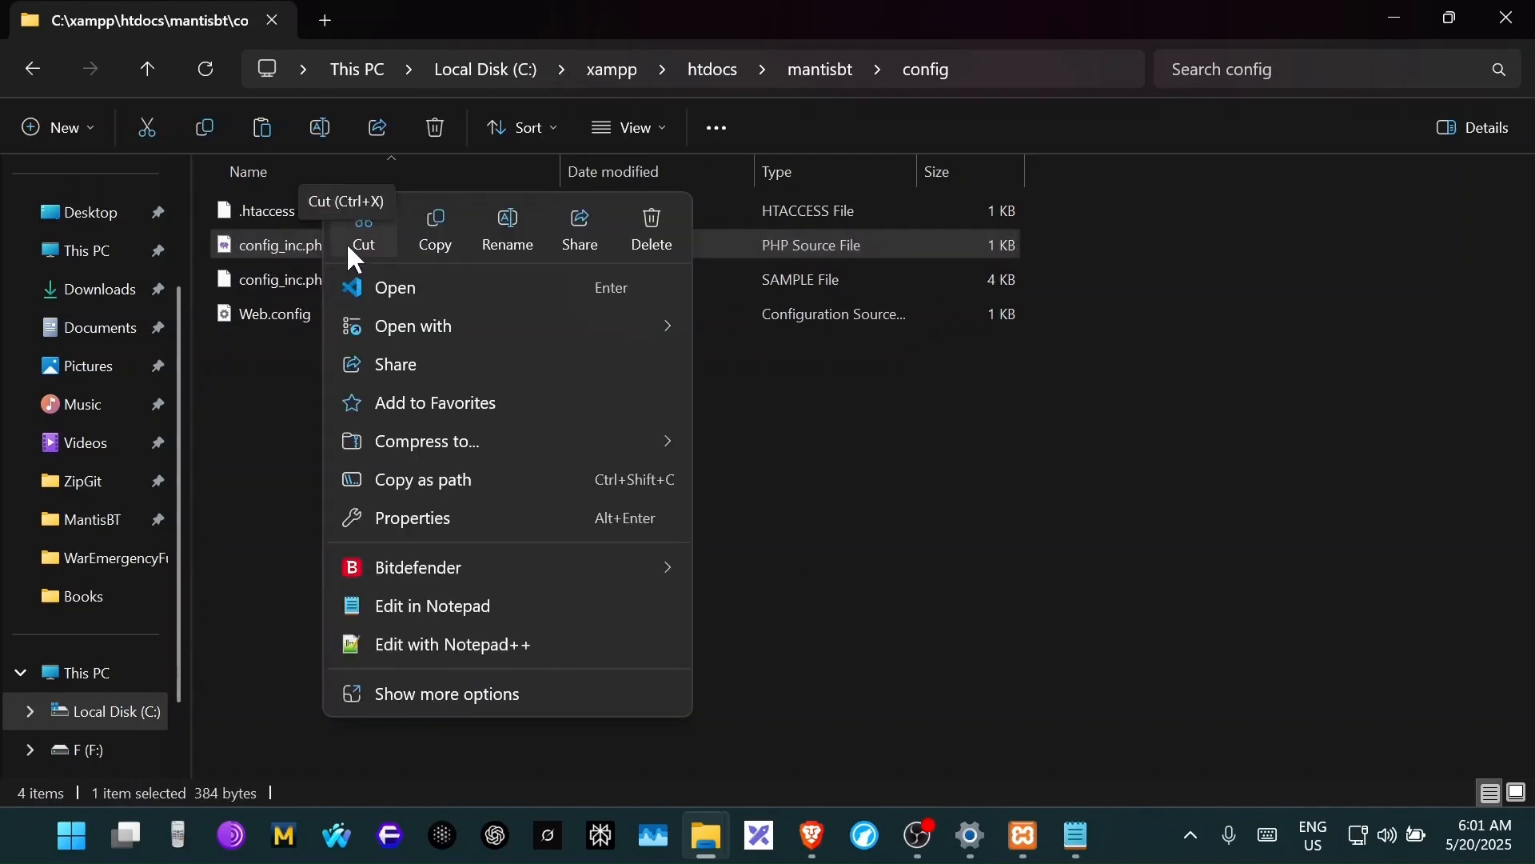
left_click(507, 656)
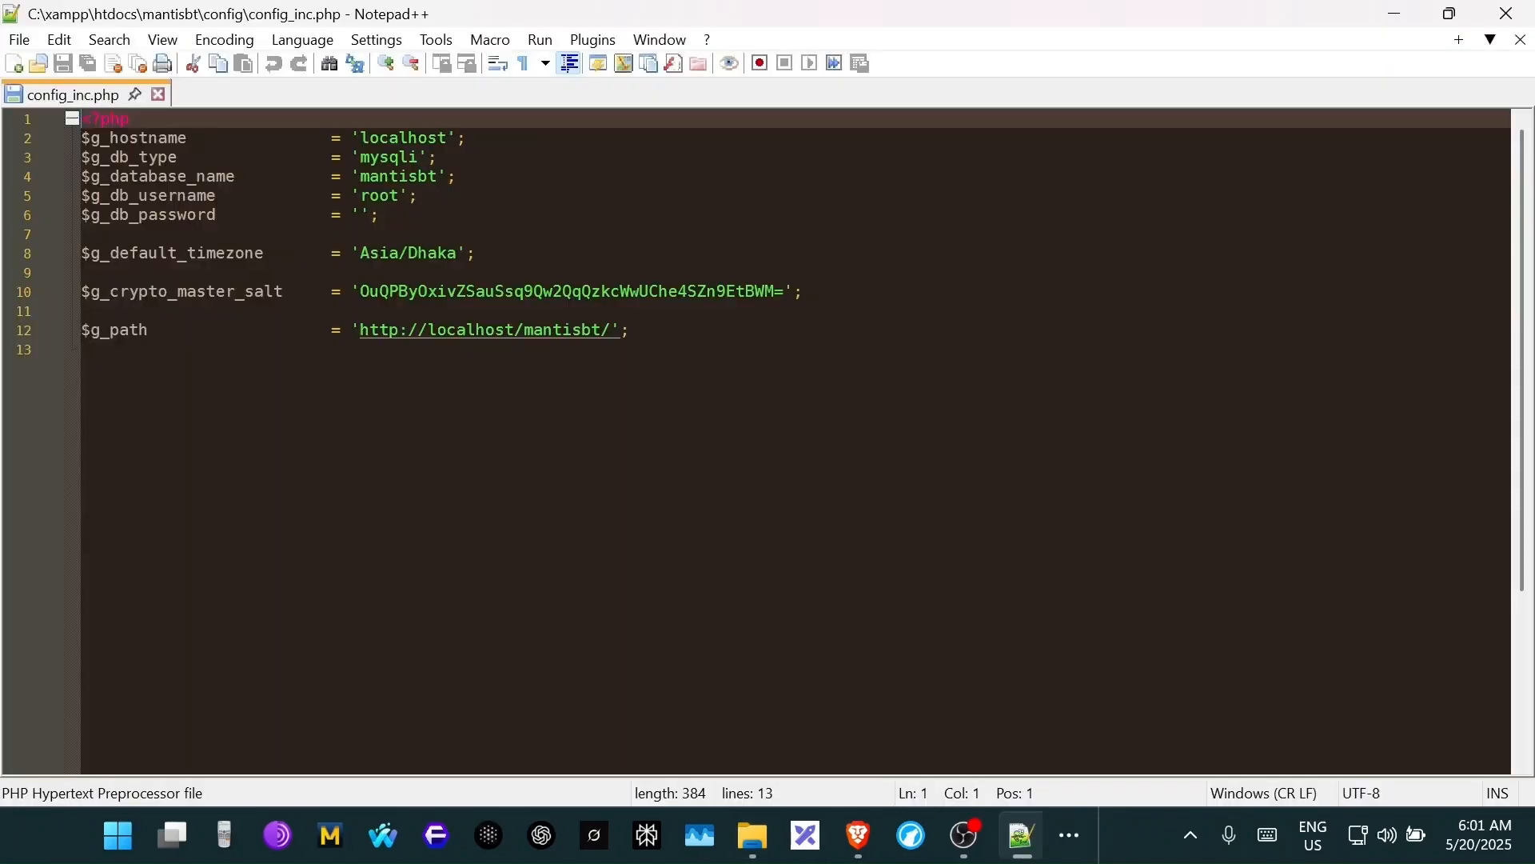
- Inspect the root username, empty password and $g_path in config_inc.php, then close Notepad++ unchanged
left_click(361, 215)
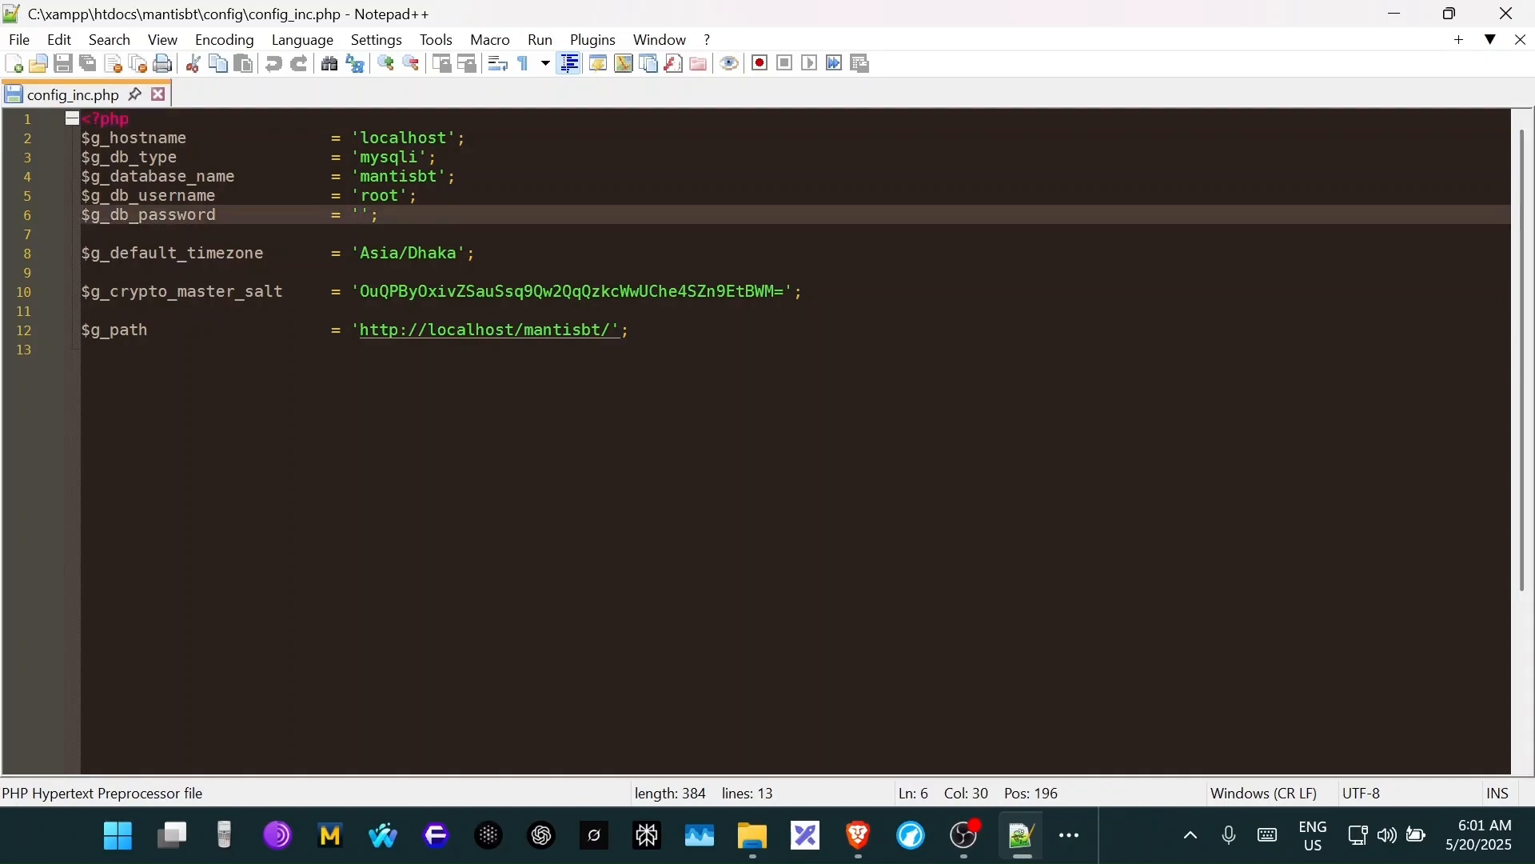
key("shift+Left")
key("shift+Left")
key("End")
key("shift+Right")
key("shift+Right")
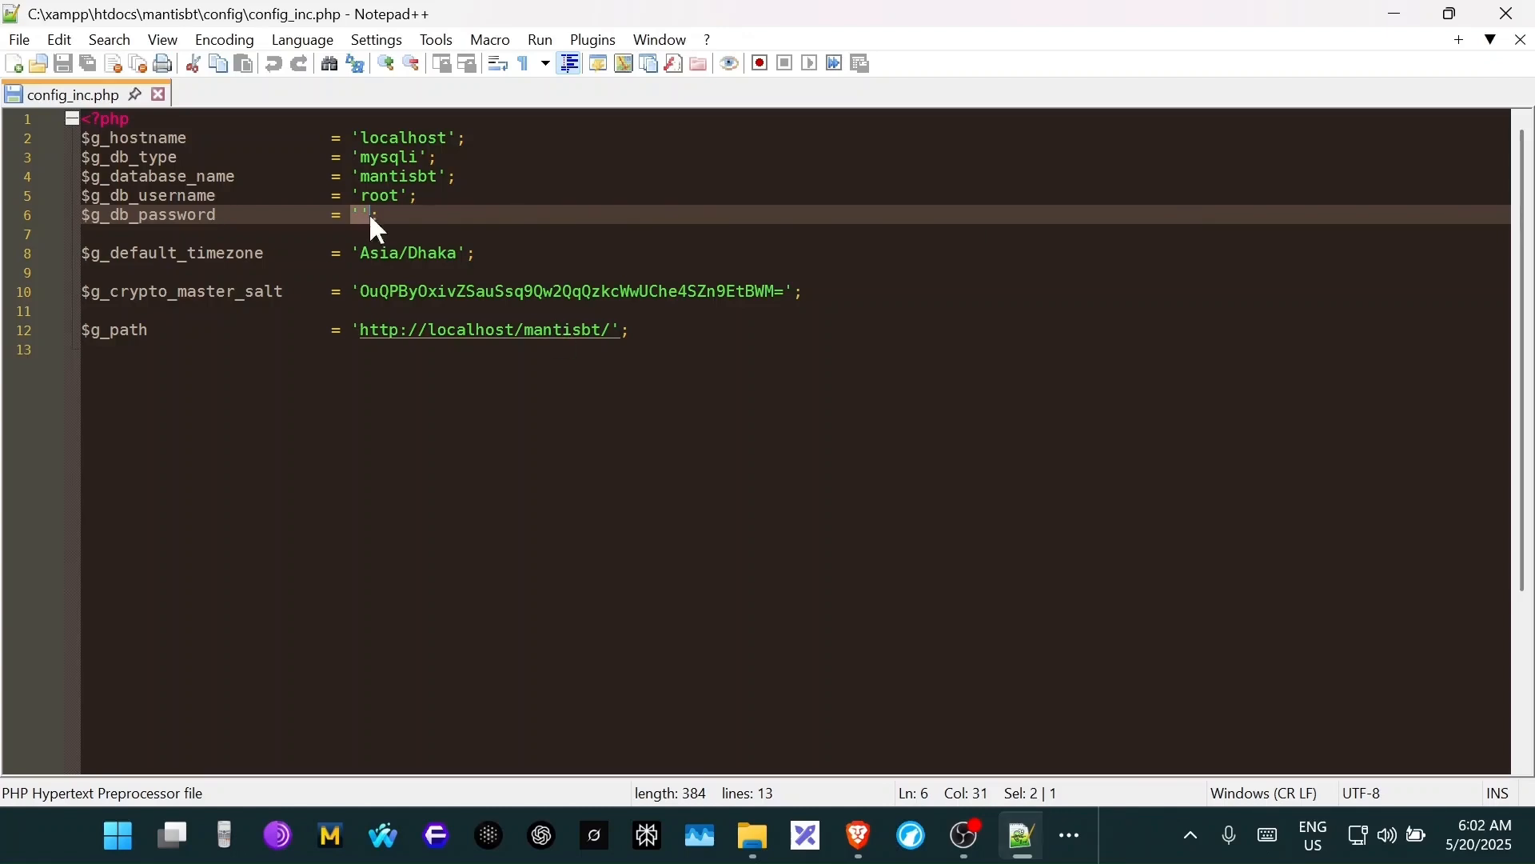
left_click_drag(399, 196, 361, 198)
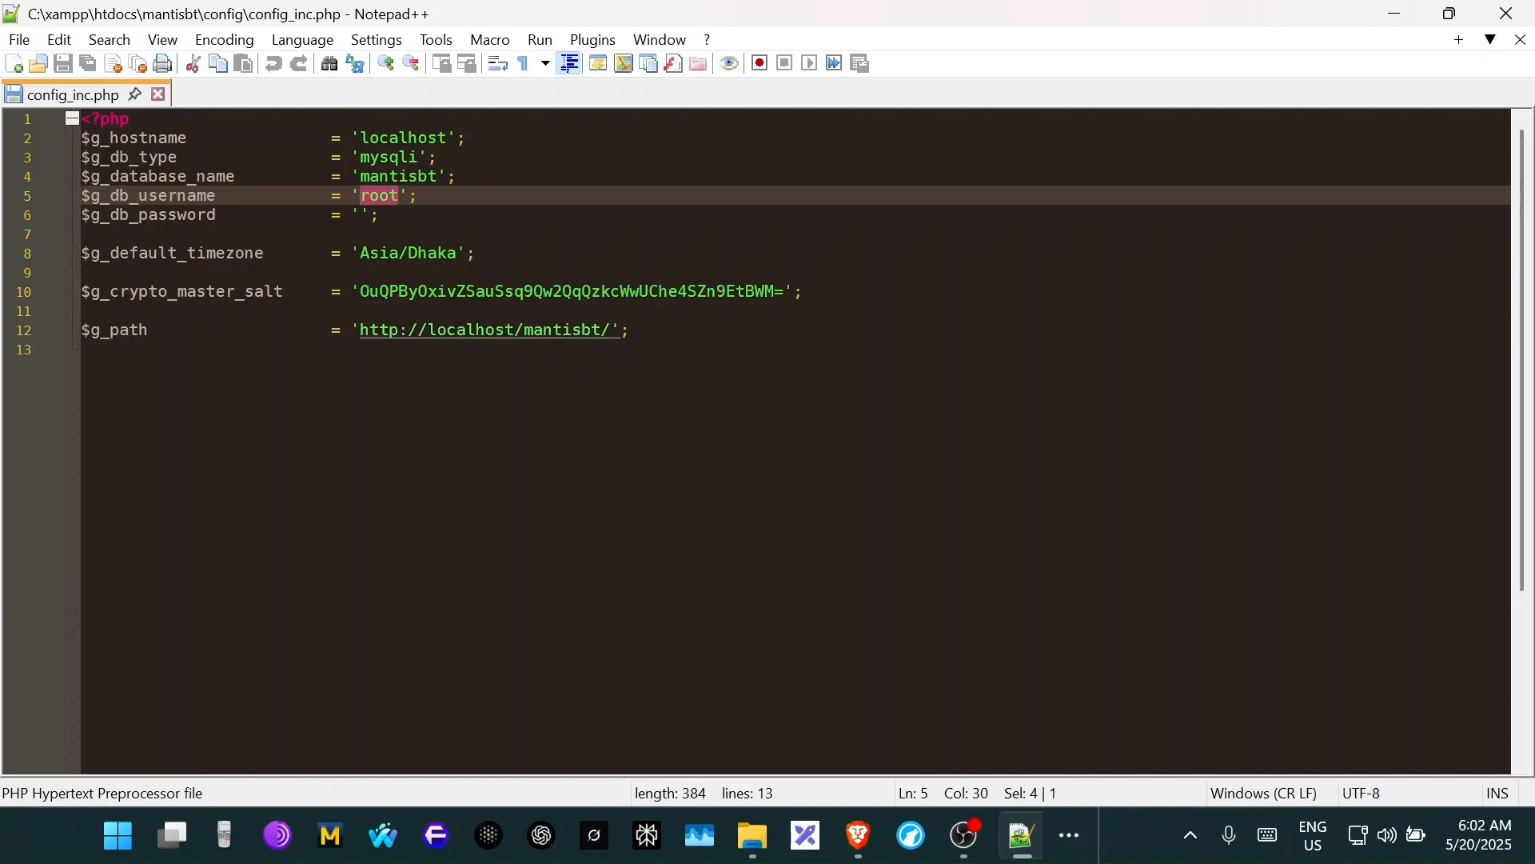
left_click(631, 331)
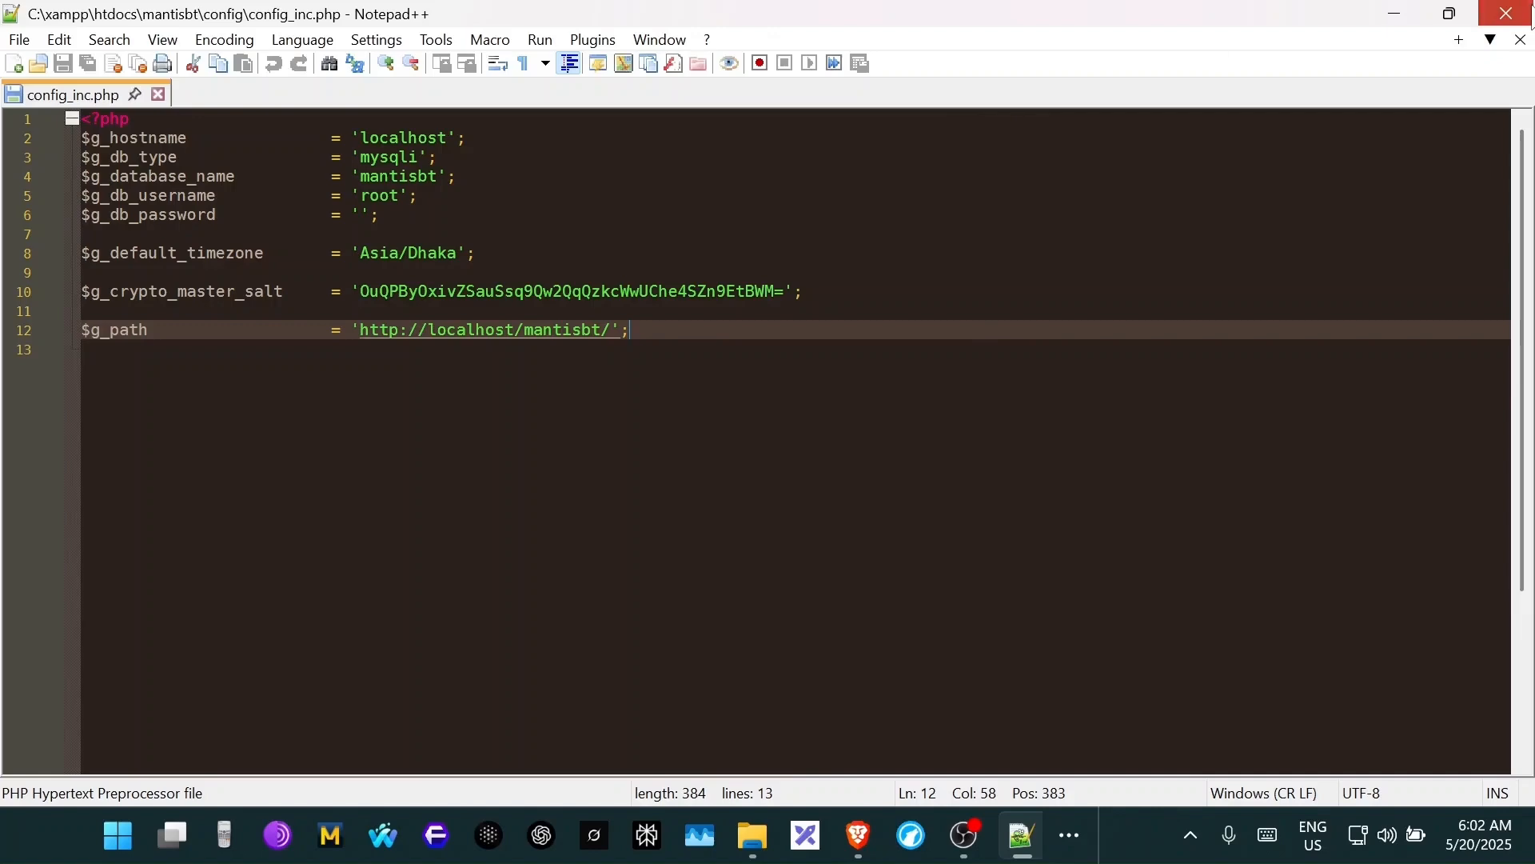
left_click(1506, 13)
left_click(809, 480)
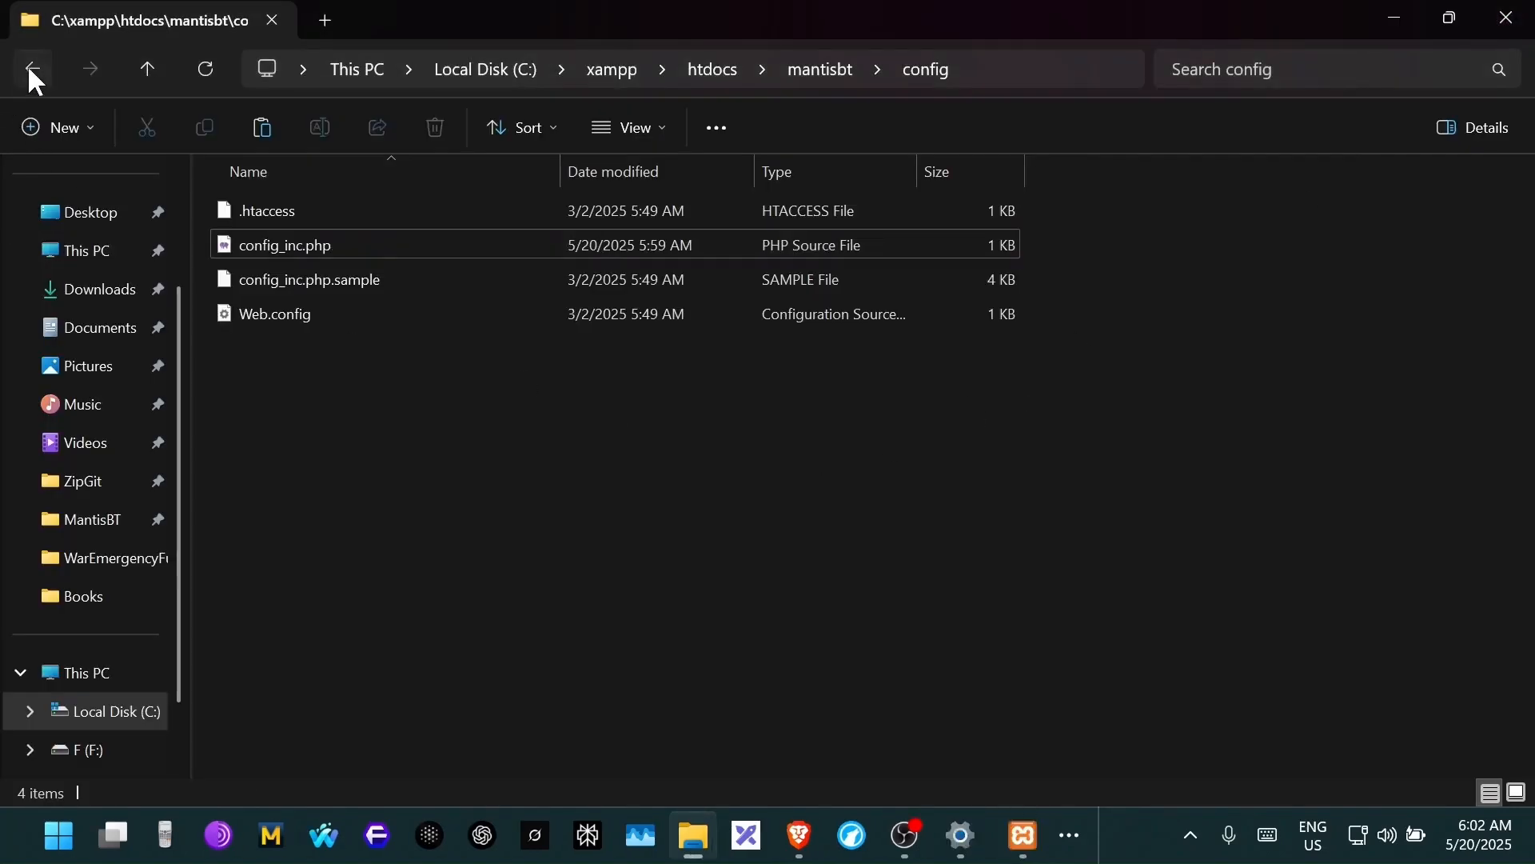
- Leave Explorer at the xampp folder and show MantisBT's Manage Users page with the administrator account in Brave
left_click(28, 67)
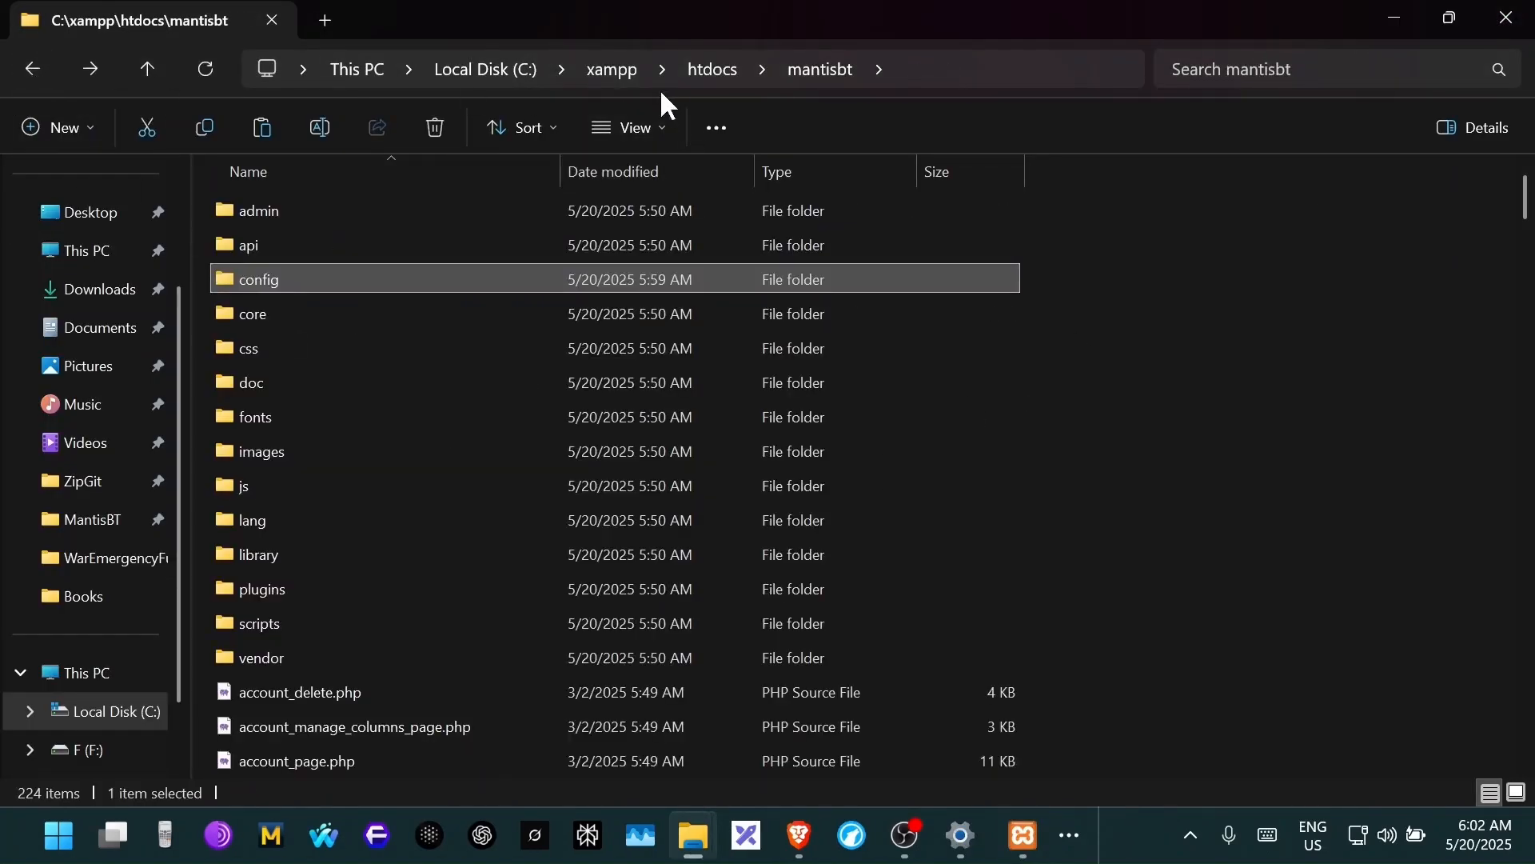
left_click(614, 69)
mouse_move(798, 835)
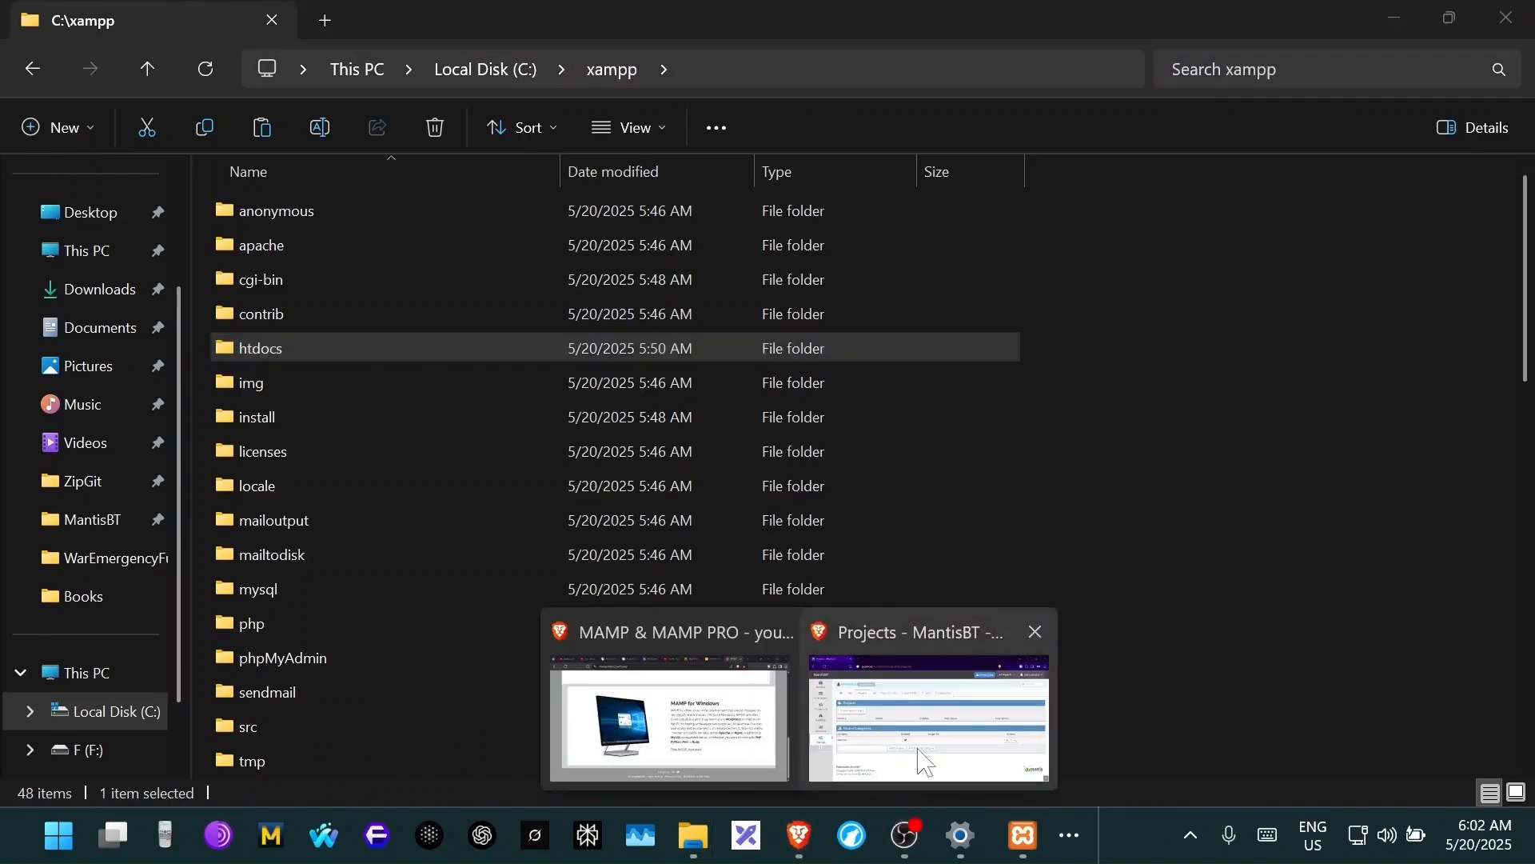
left_click(928, 720)
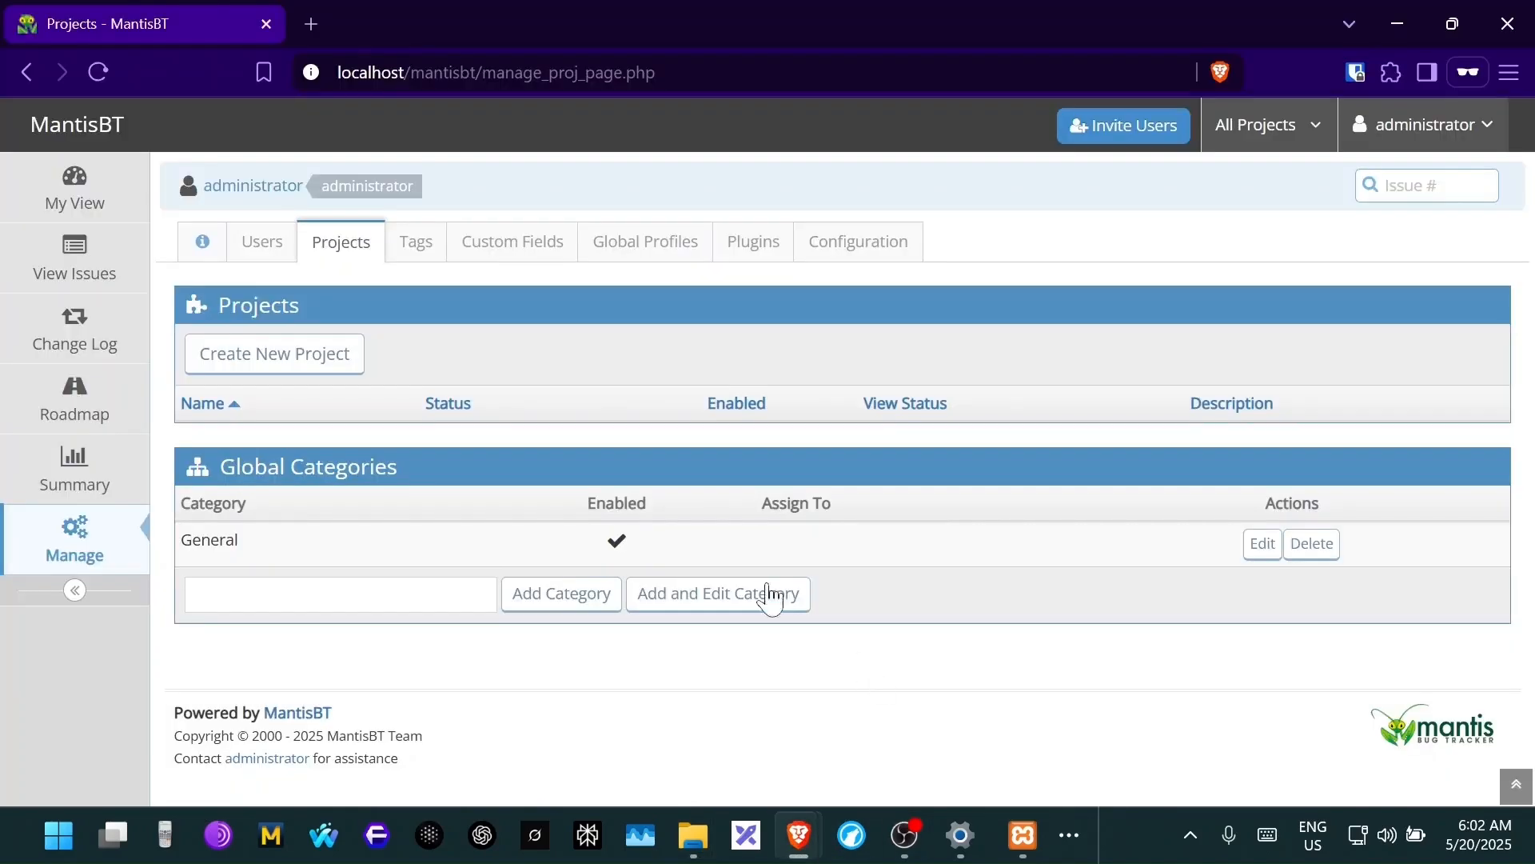
left_click(271, 245)
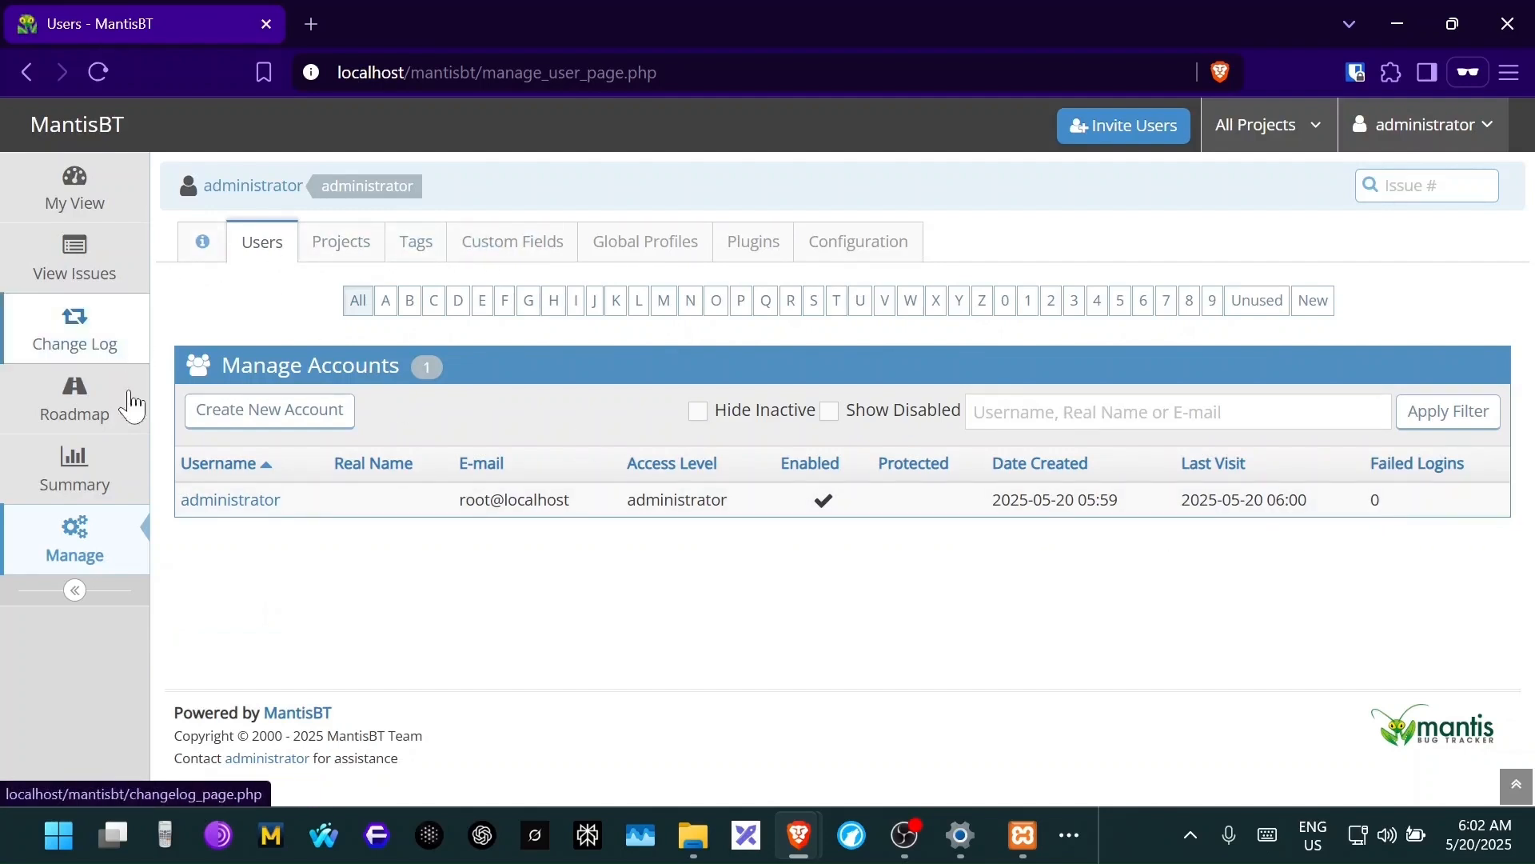
- Open the administrator's Edit Account page and enter the current, new and confirmation passwords
left_click(253, 190)
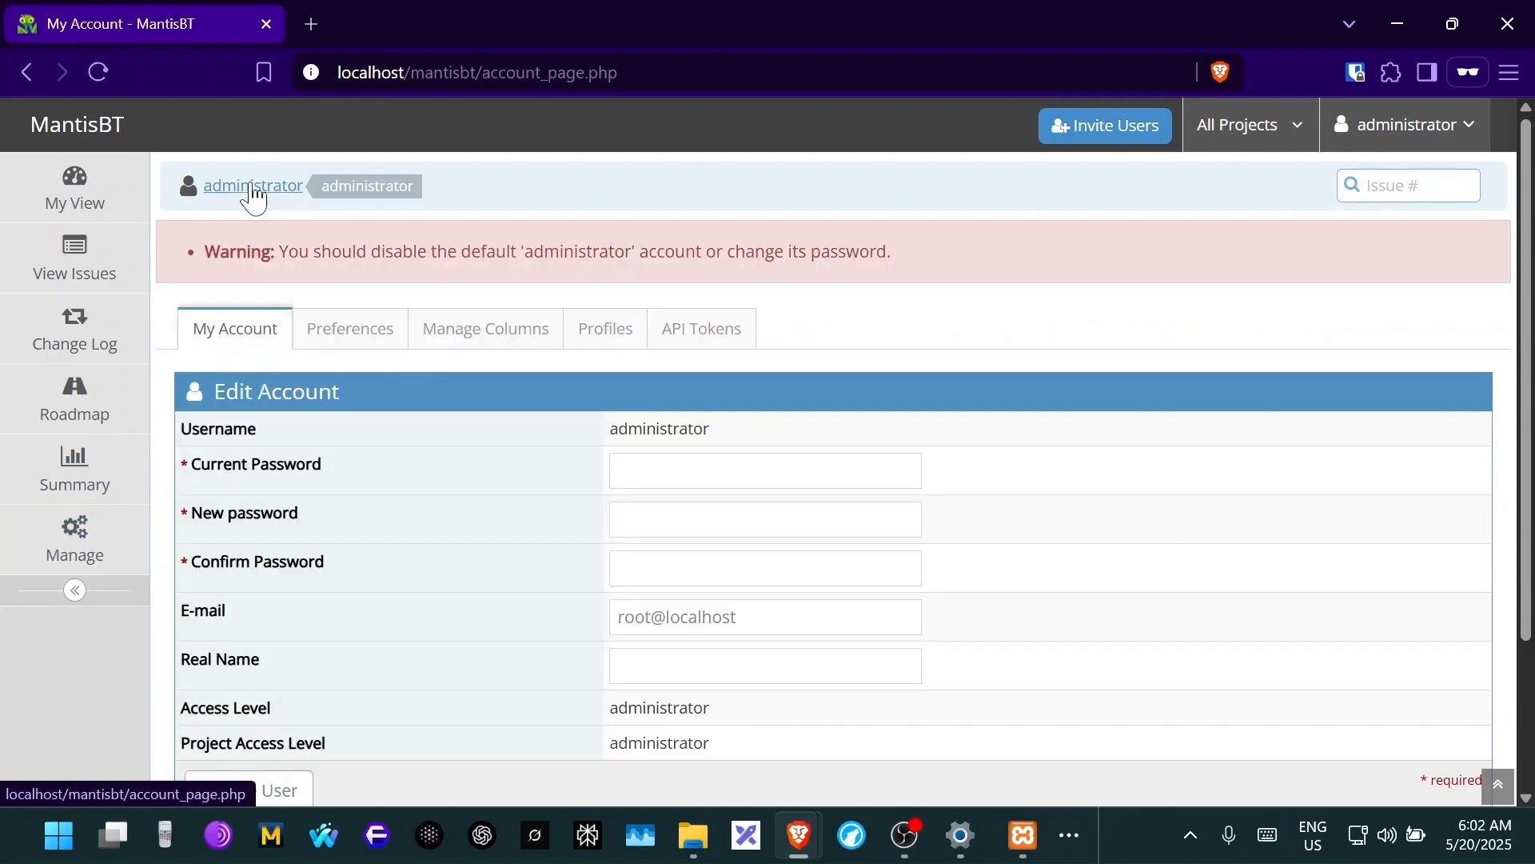
left_click(710, 478)
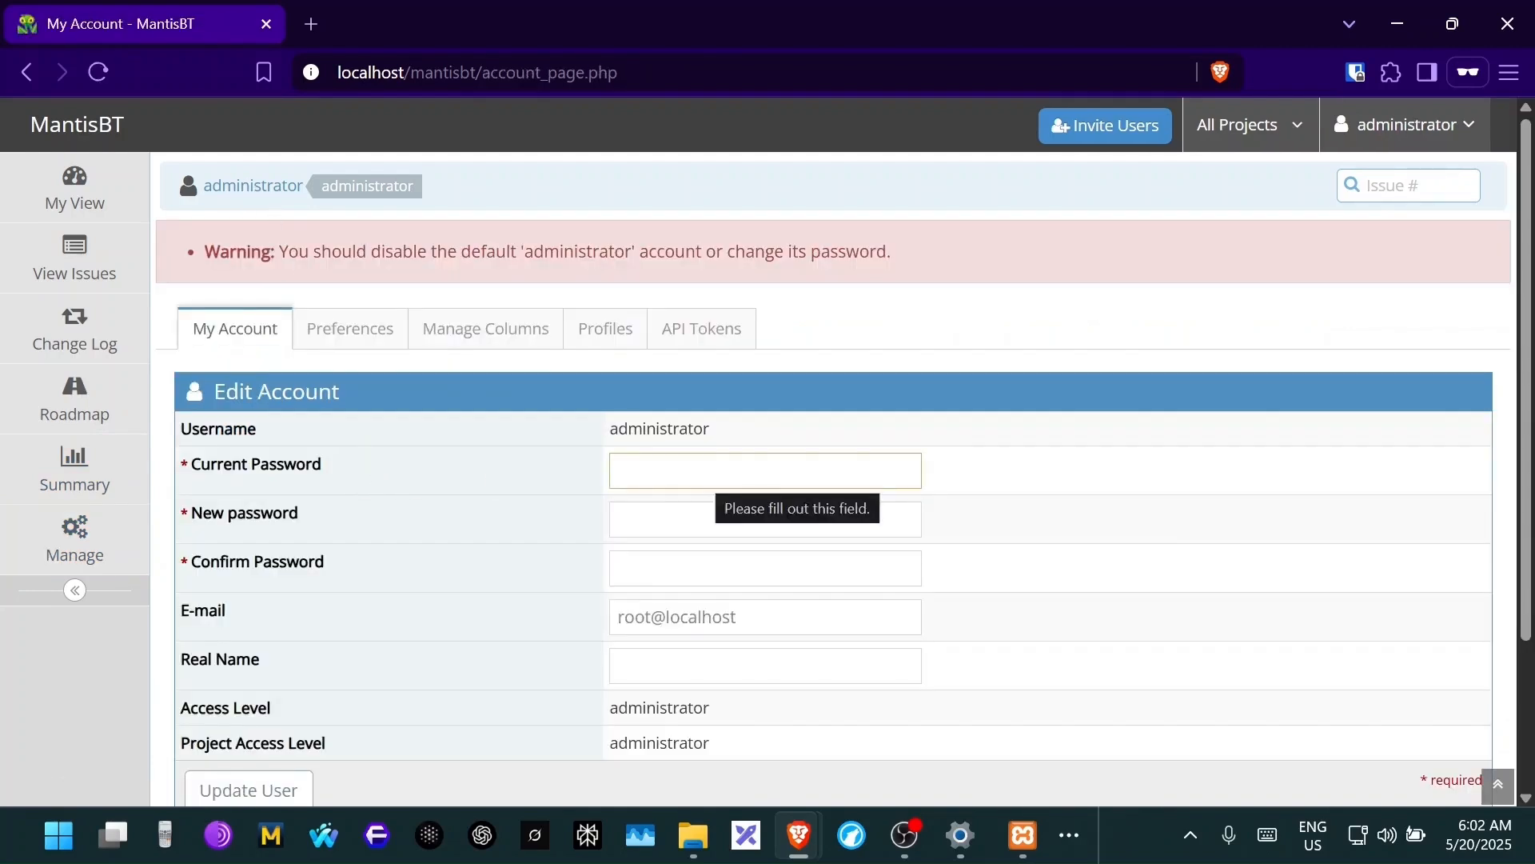
type("ro")
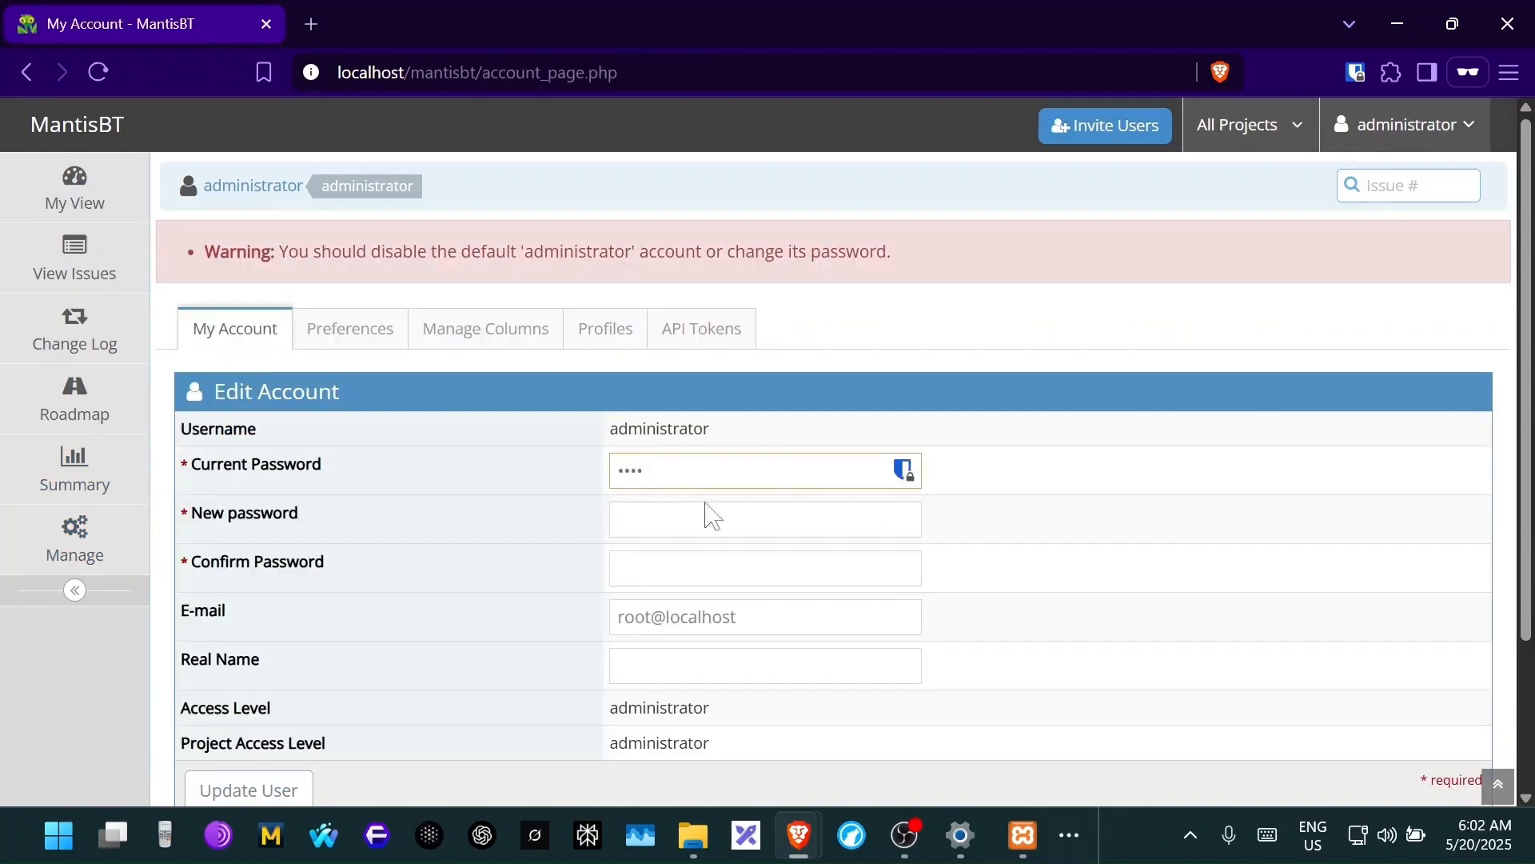
left_click(710, 517)
type("•••••••••••")
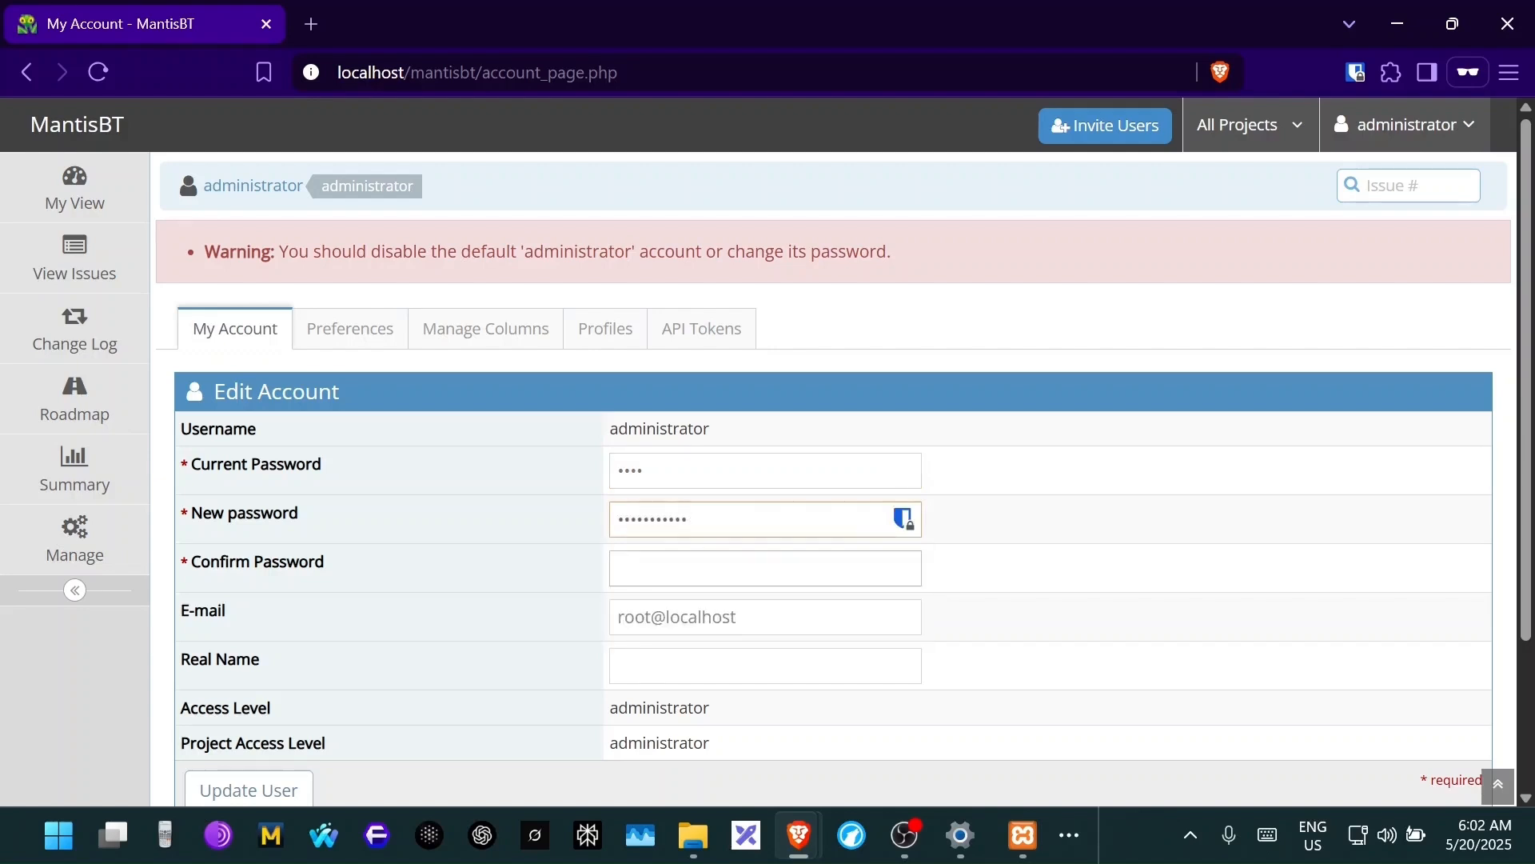
left_click(709, 566)
type("••••••••••")
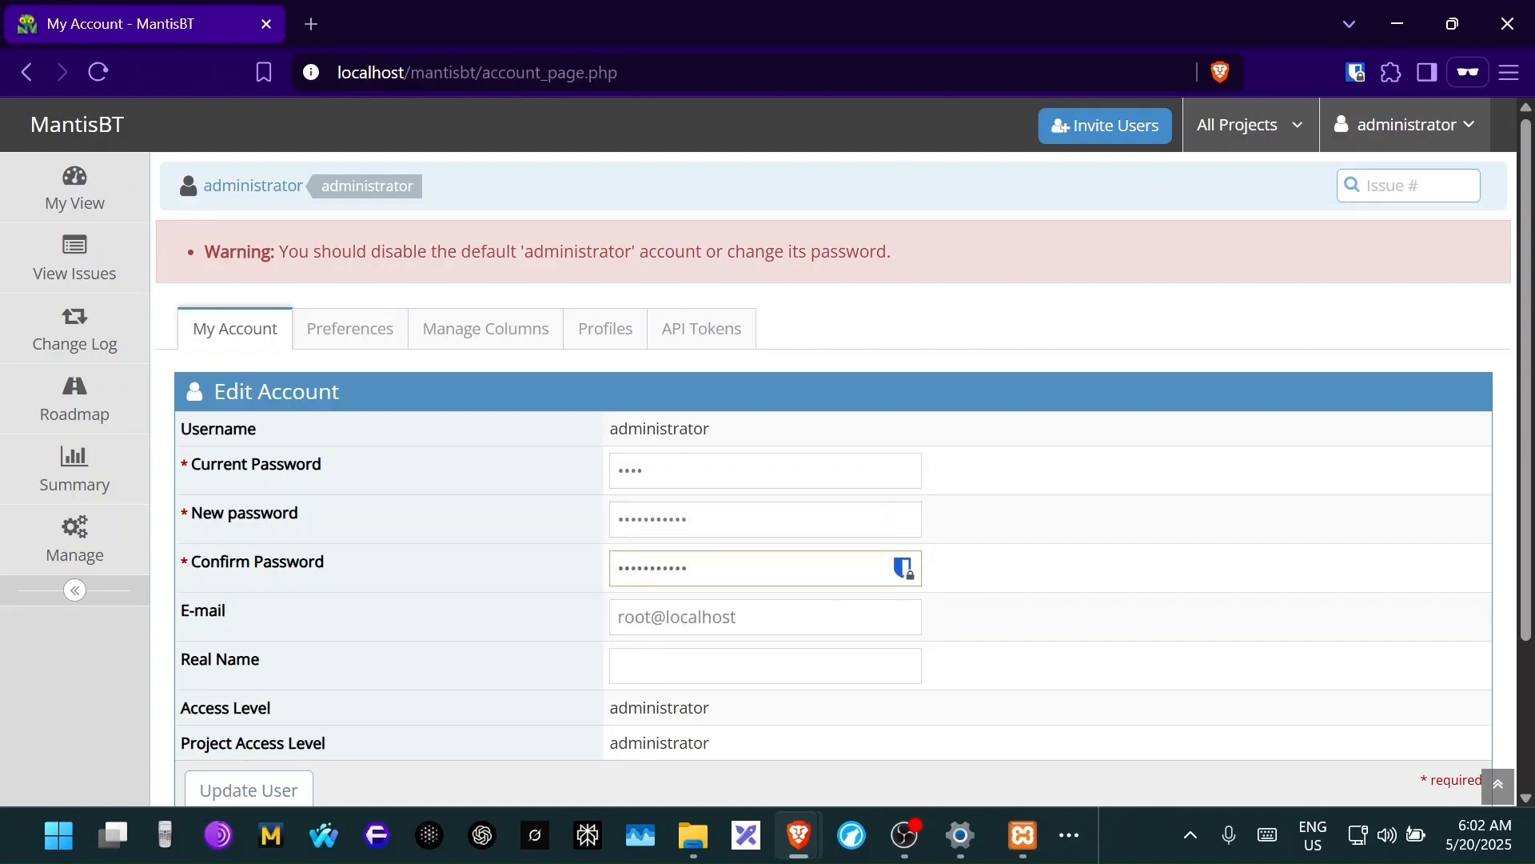
- Dismiss the password manager prompt and clear the autofilled new and confirm password entries
left_click_drag(709, 567, 596, 574)
left_click_drag(696, 526, 516, 562)
scroll(298, 752, "down", 3)
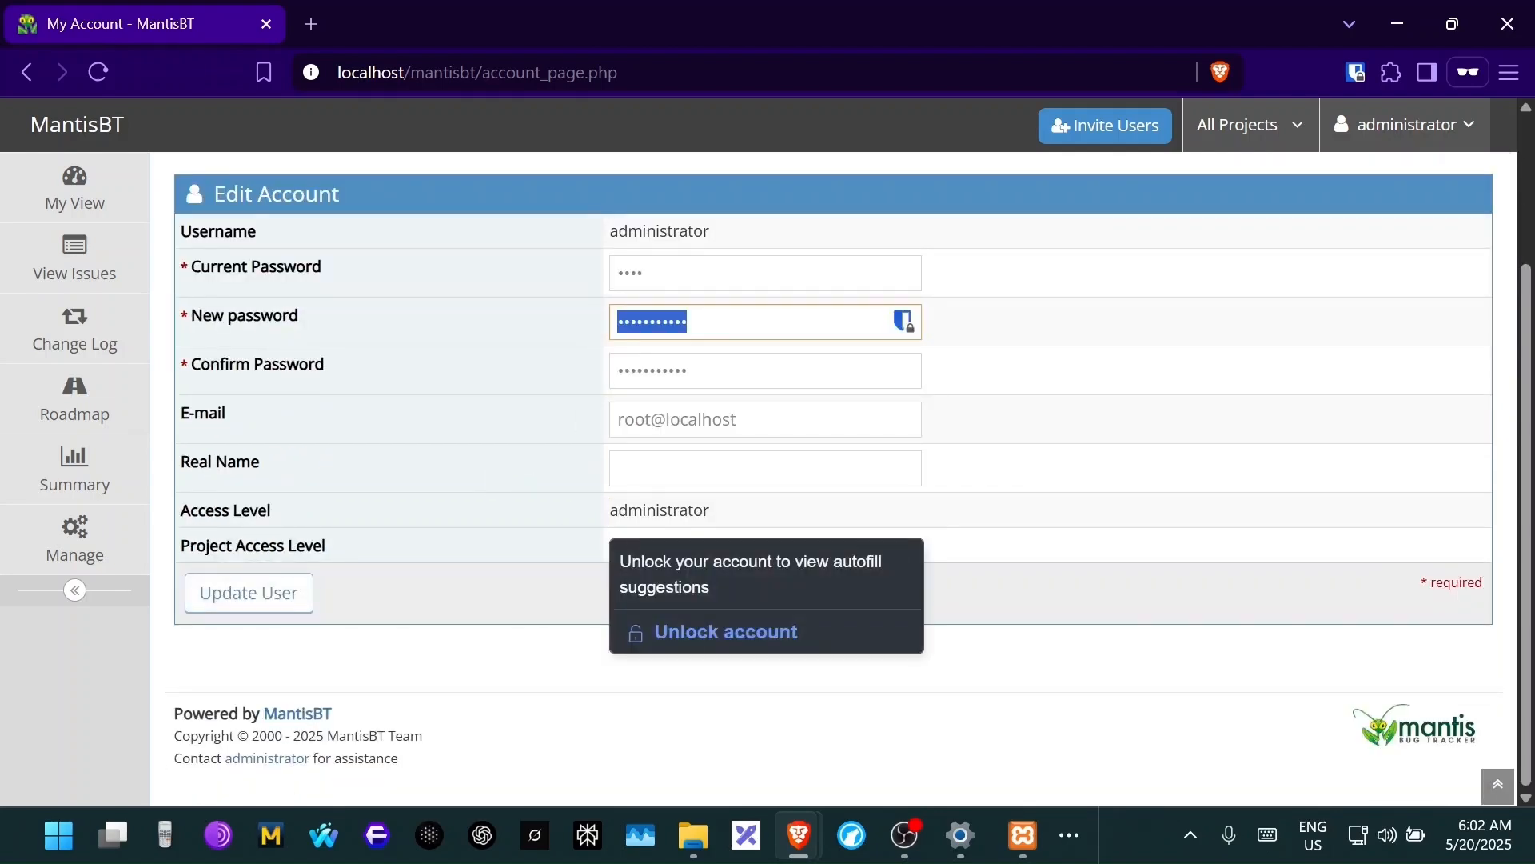
left_click(1350, 72)
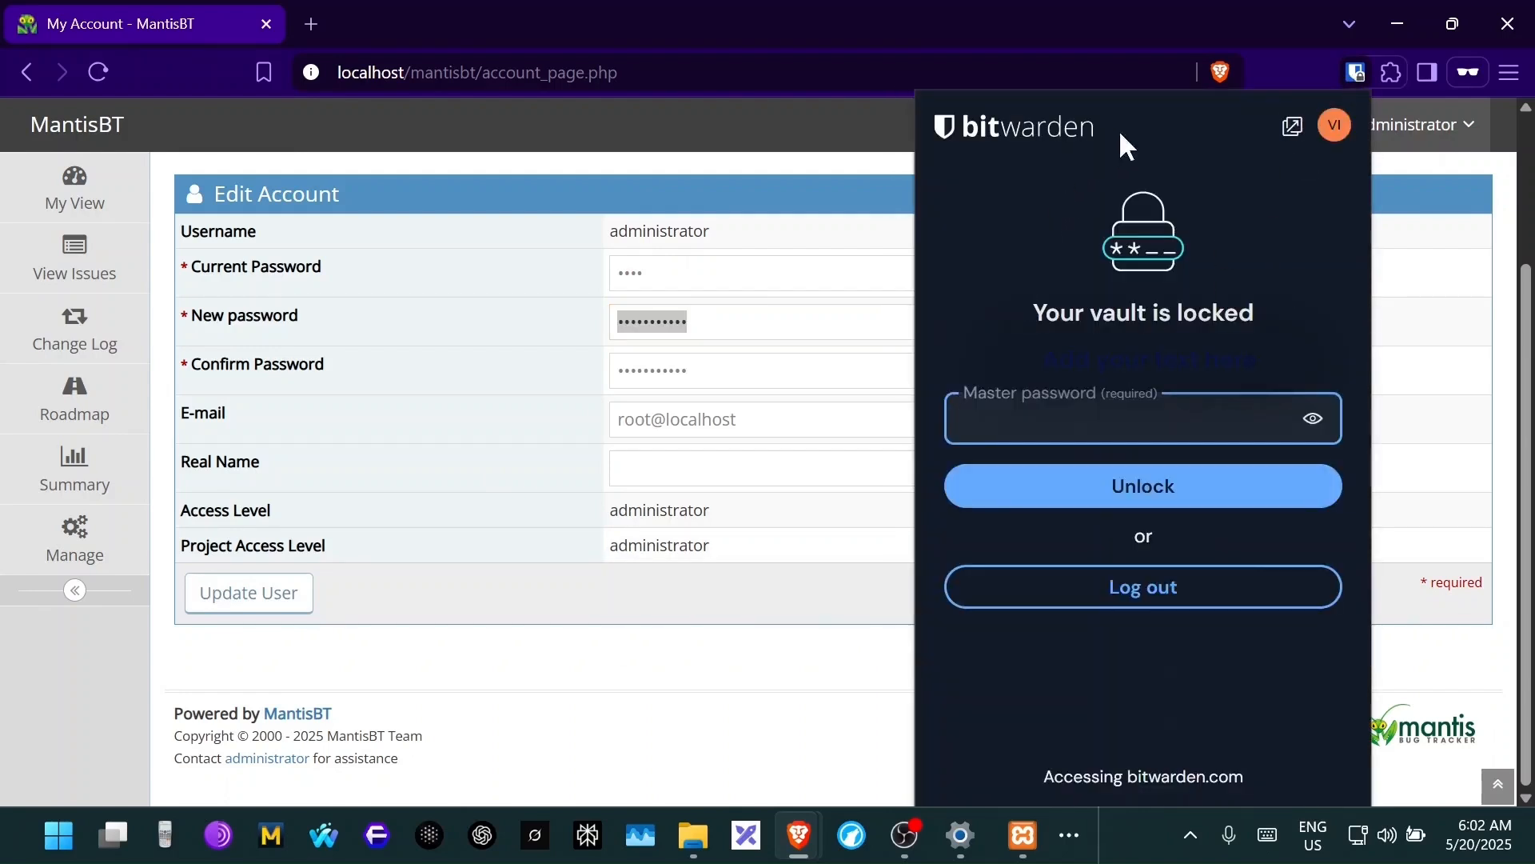
left_click(1351, 75)
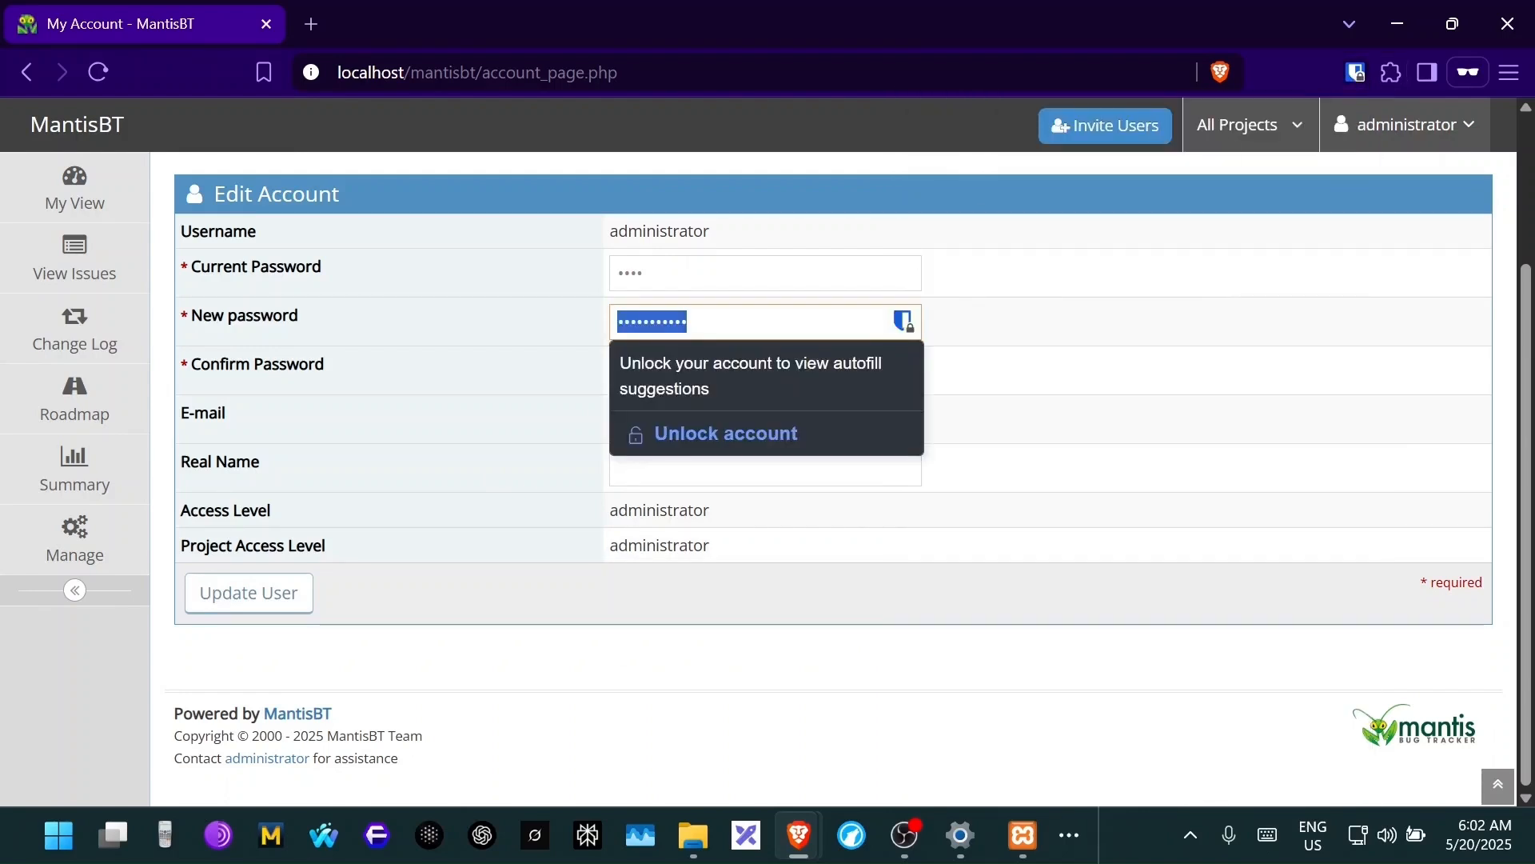
key("BackSpace")
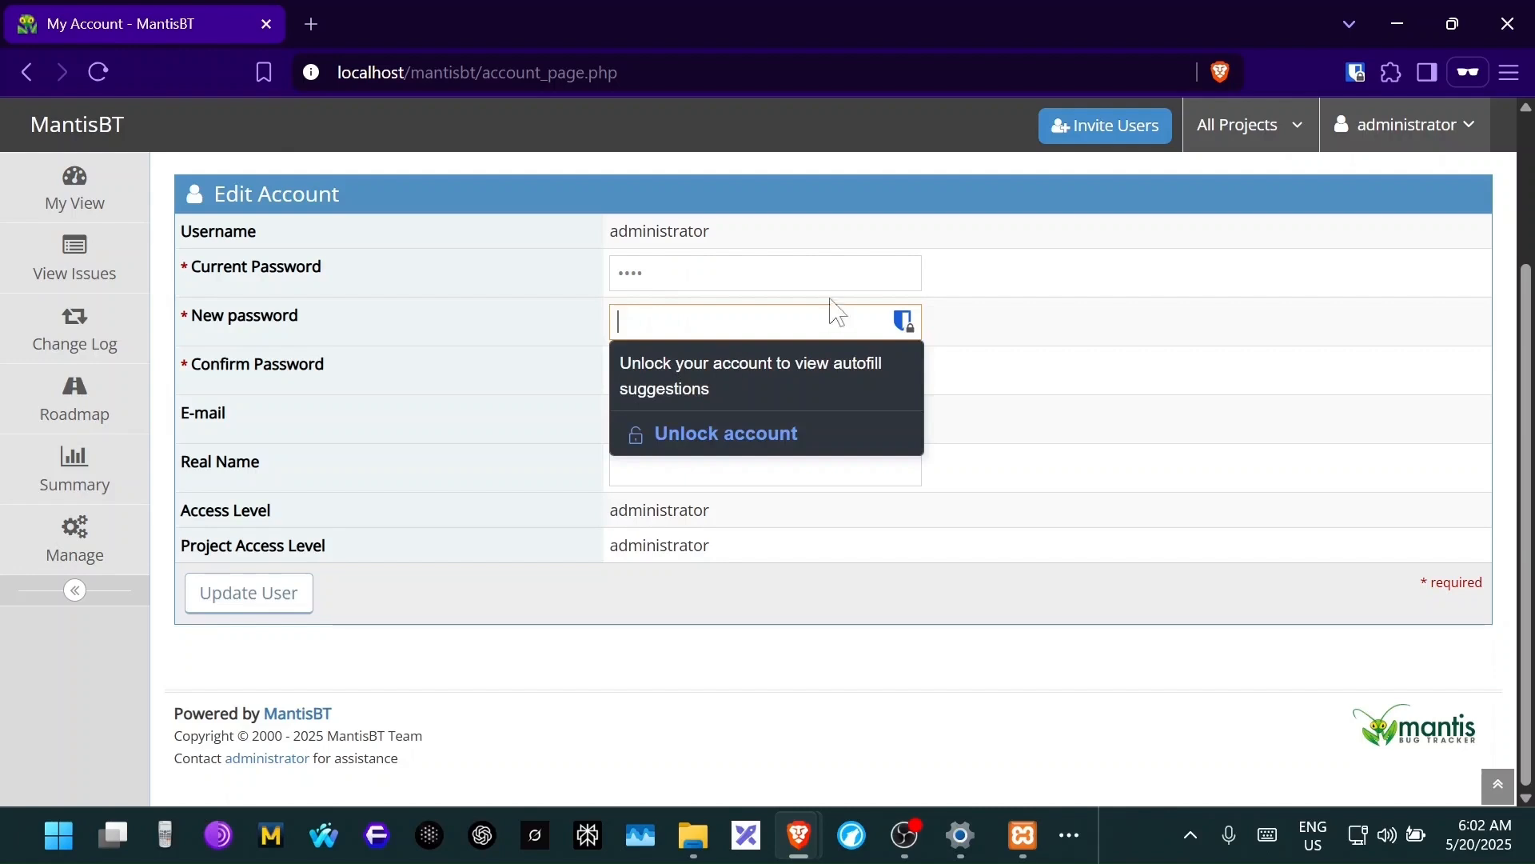
key("shift+Tab")
key("Tab")
key("Tab")
key("Tab")
key("shift+Tab")
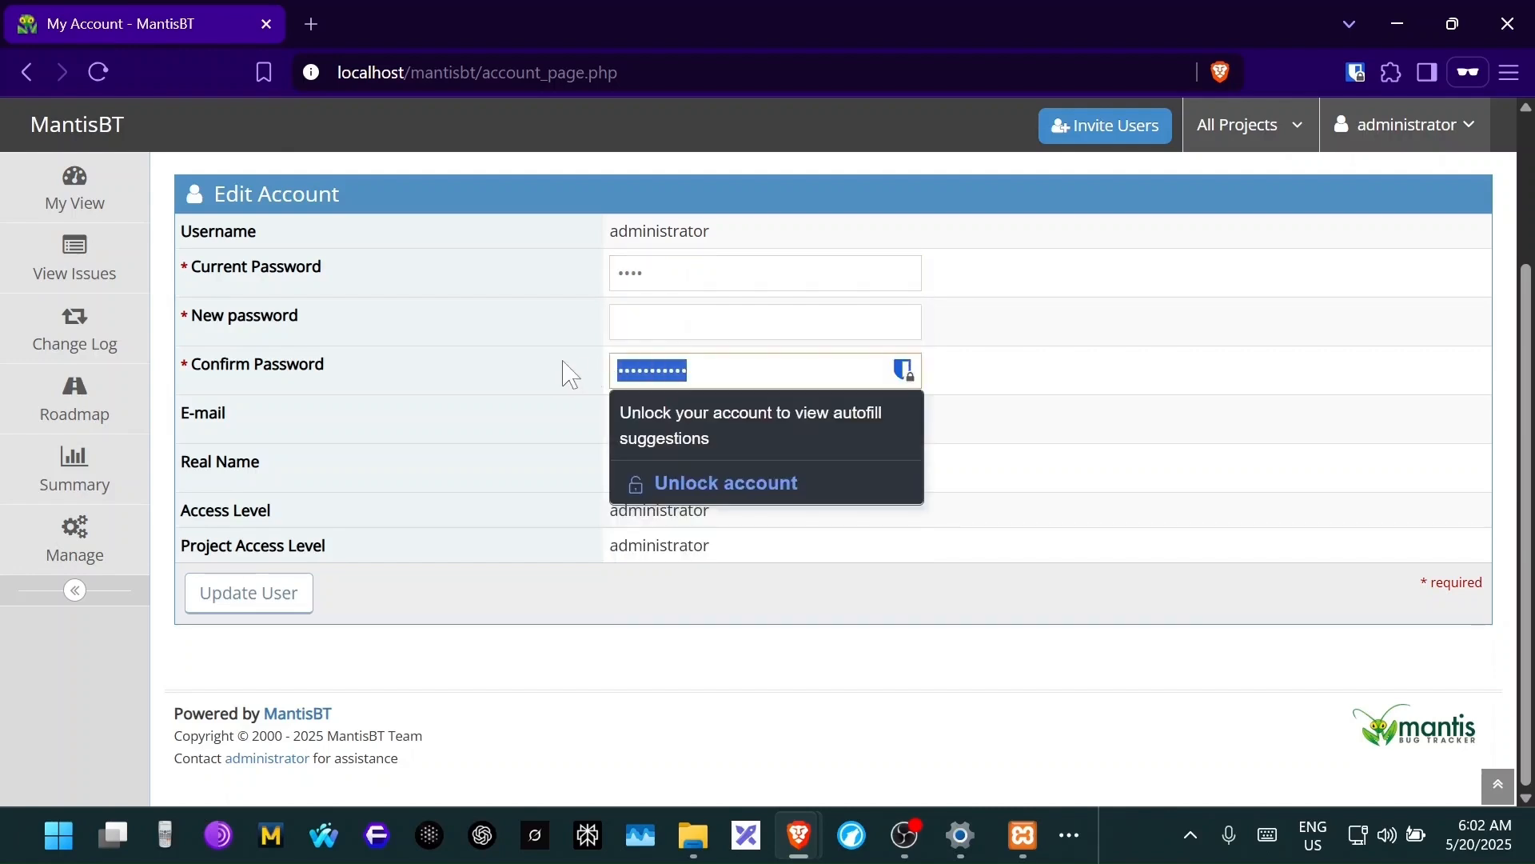
key("BackSpace")
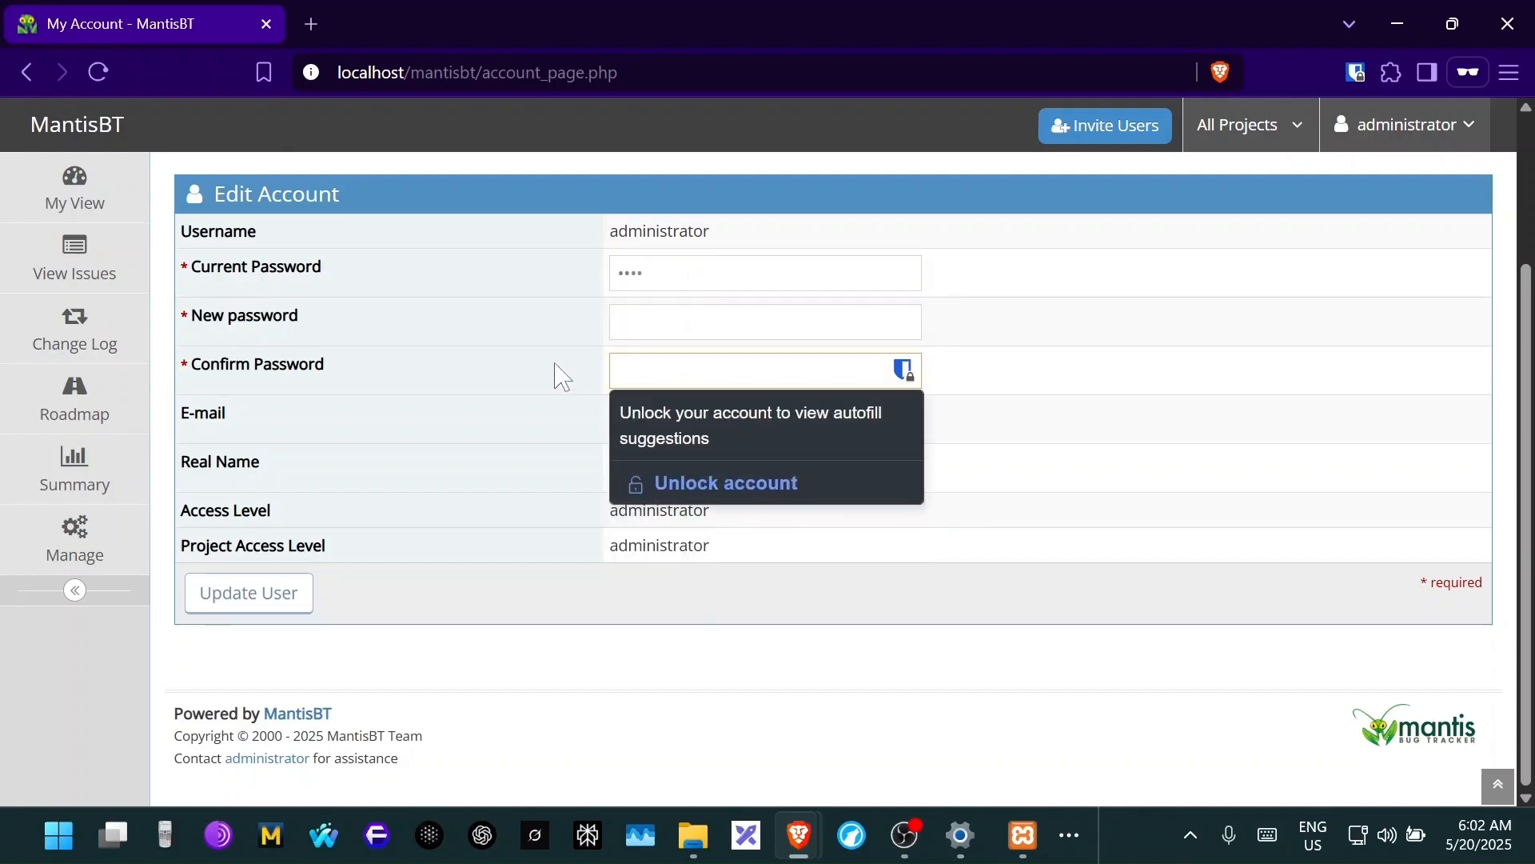